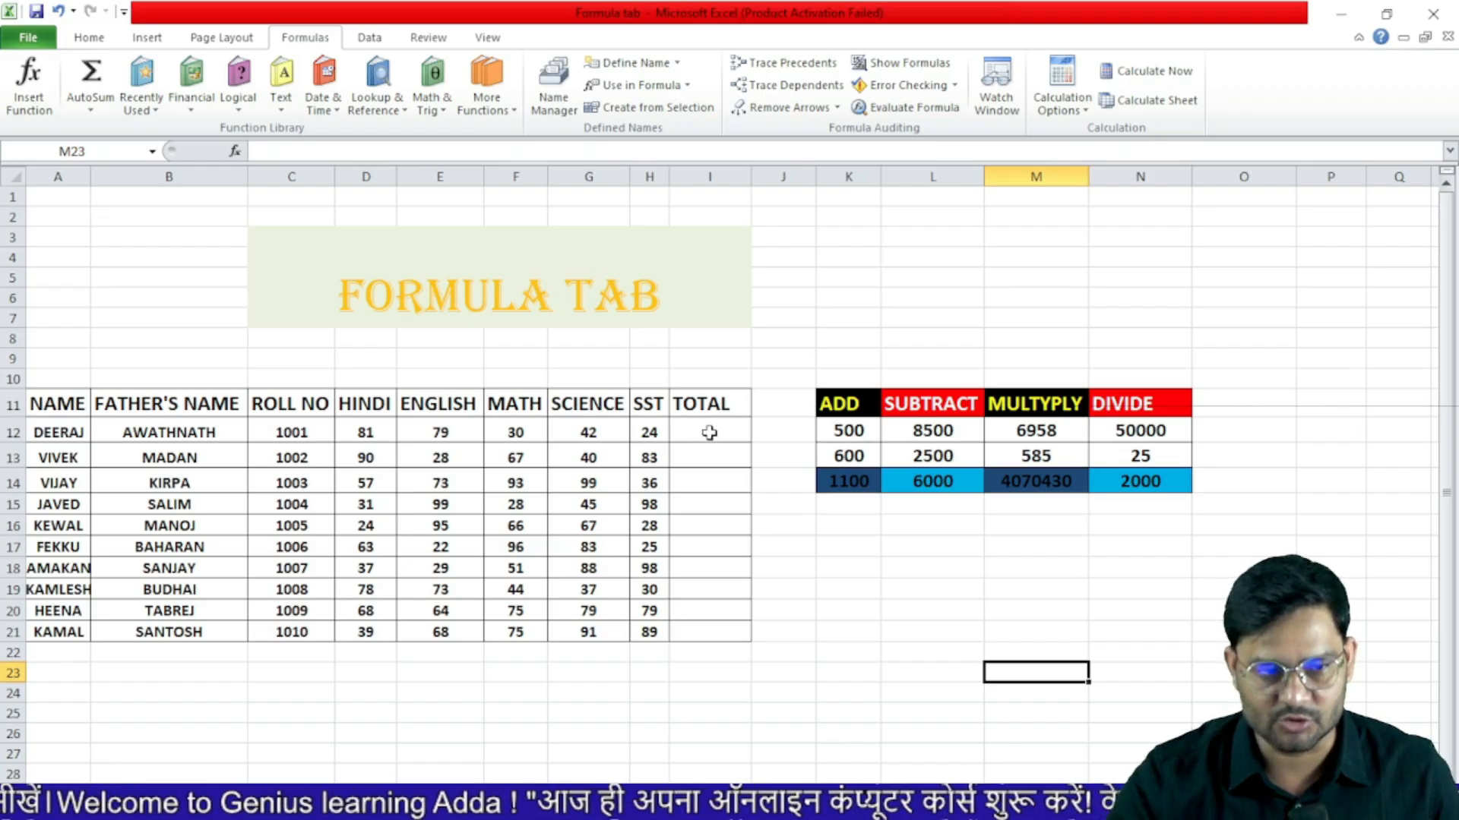
- Find the SUM function with the search term "sum", total D12:H12 in I12, and fill the formula down to I21
click(709, 432)
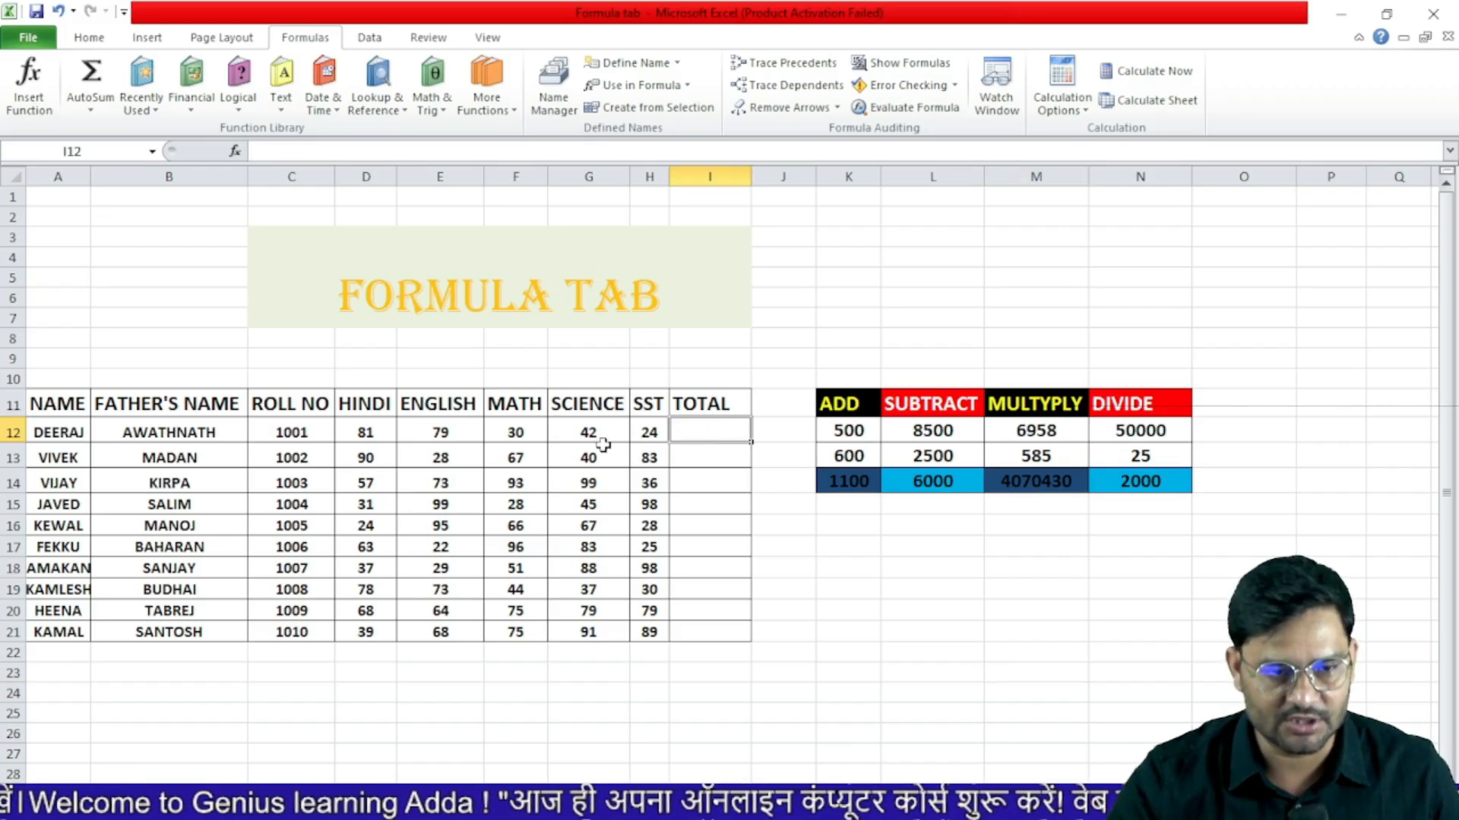
click(34, 95)
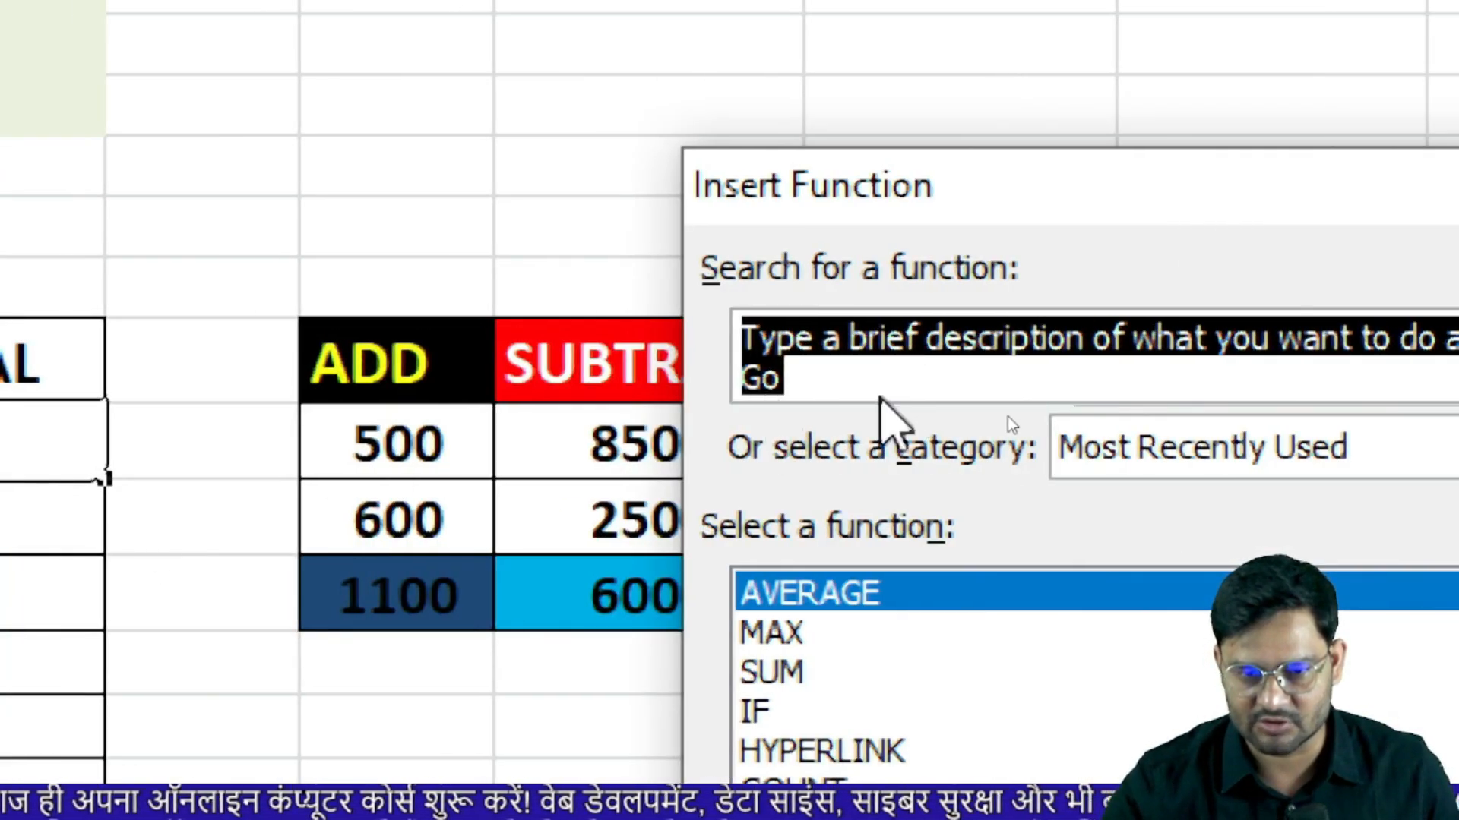
text(sum)
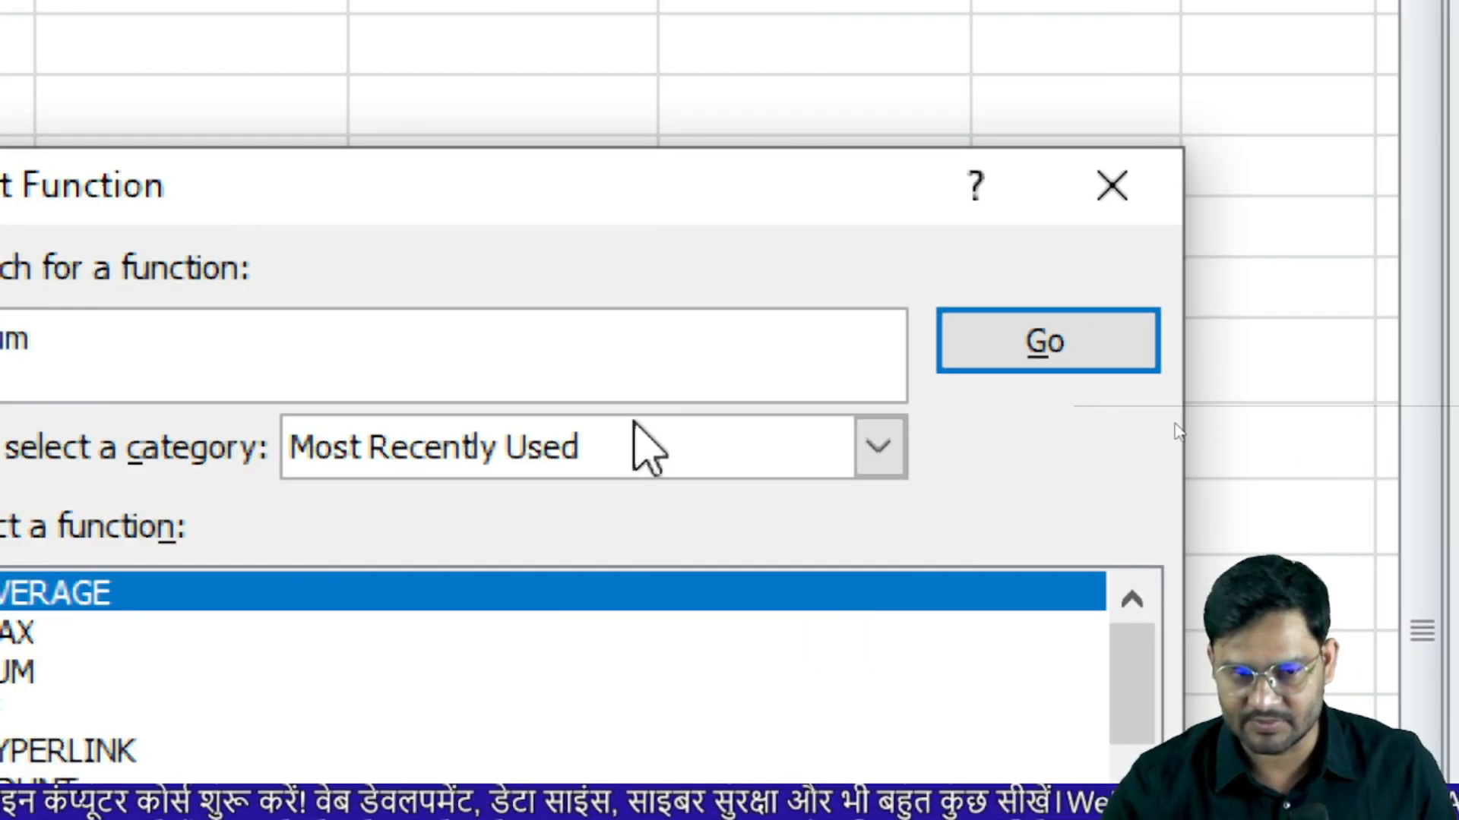
click(1039, 344)
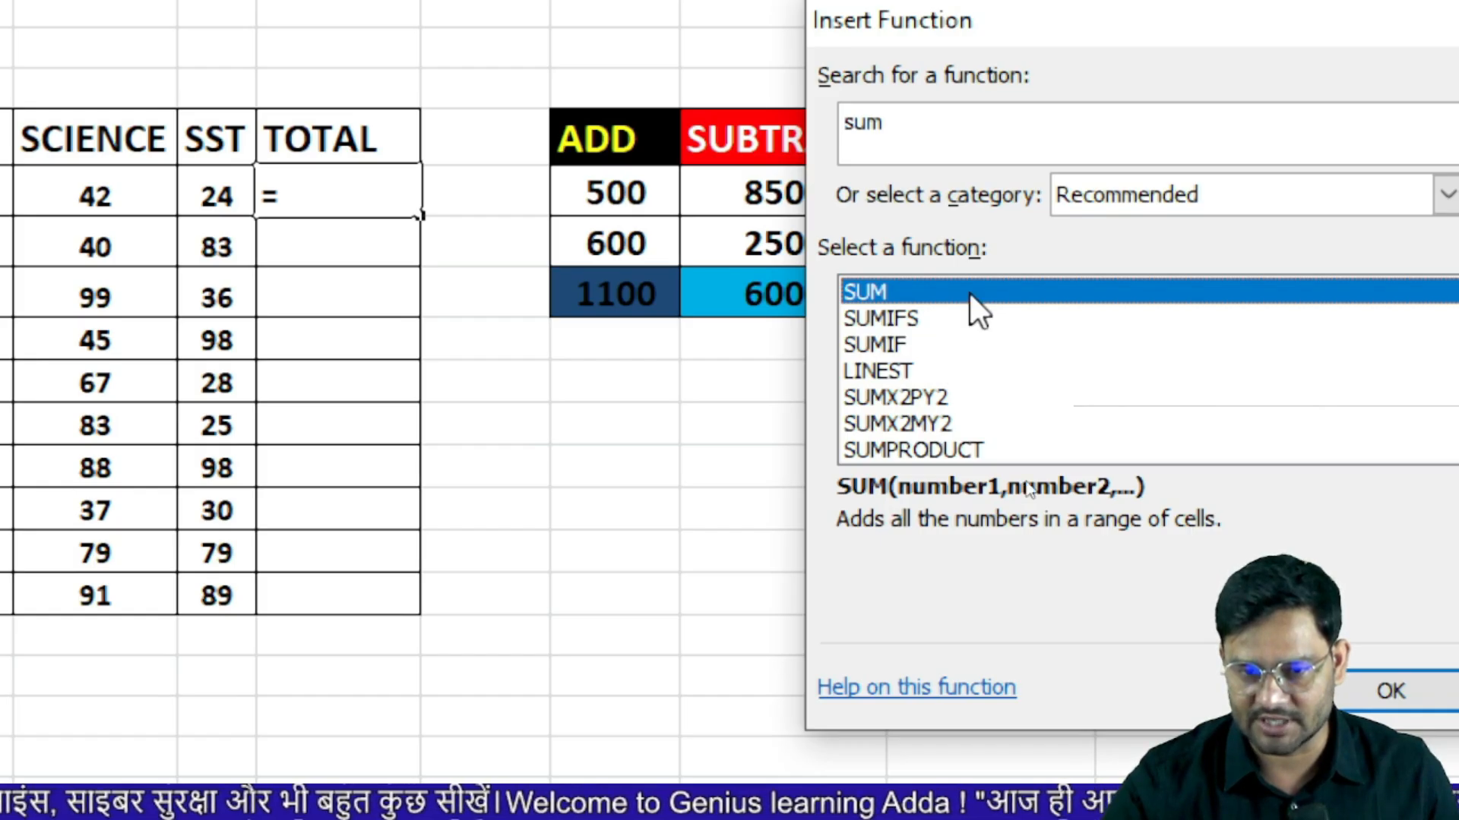
click(1376, 691)
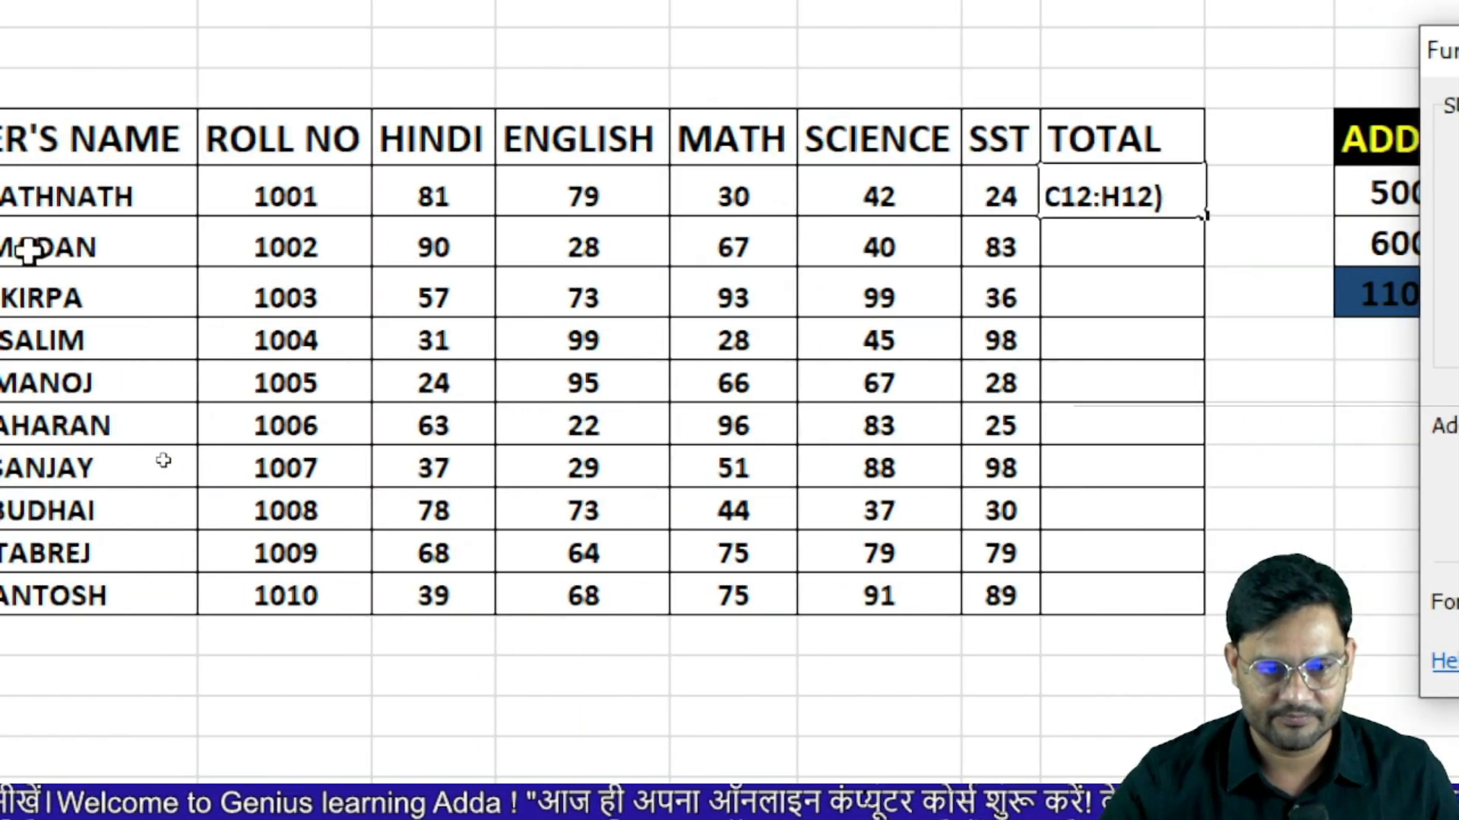
drag(298, 192, 576, 200)
drag(691, 199, 988, 199)
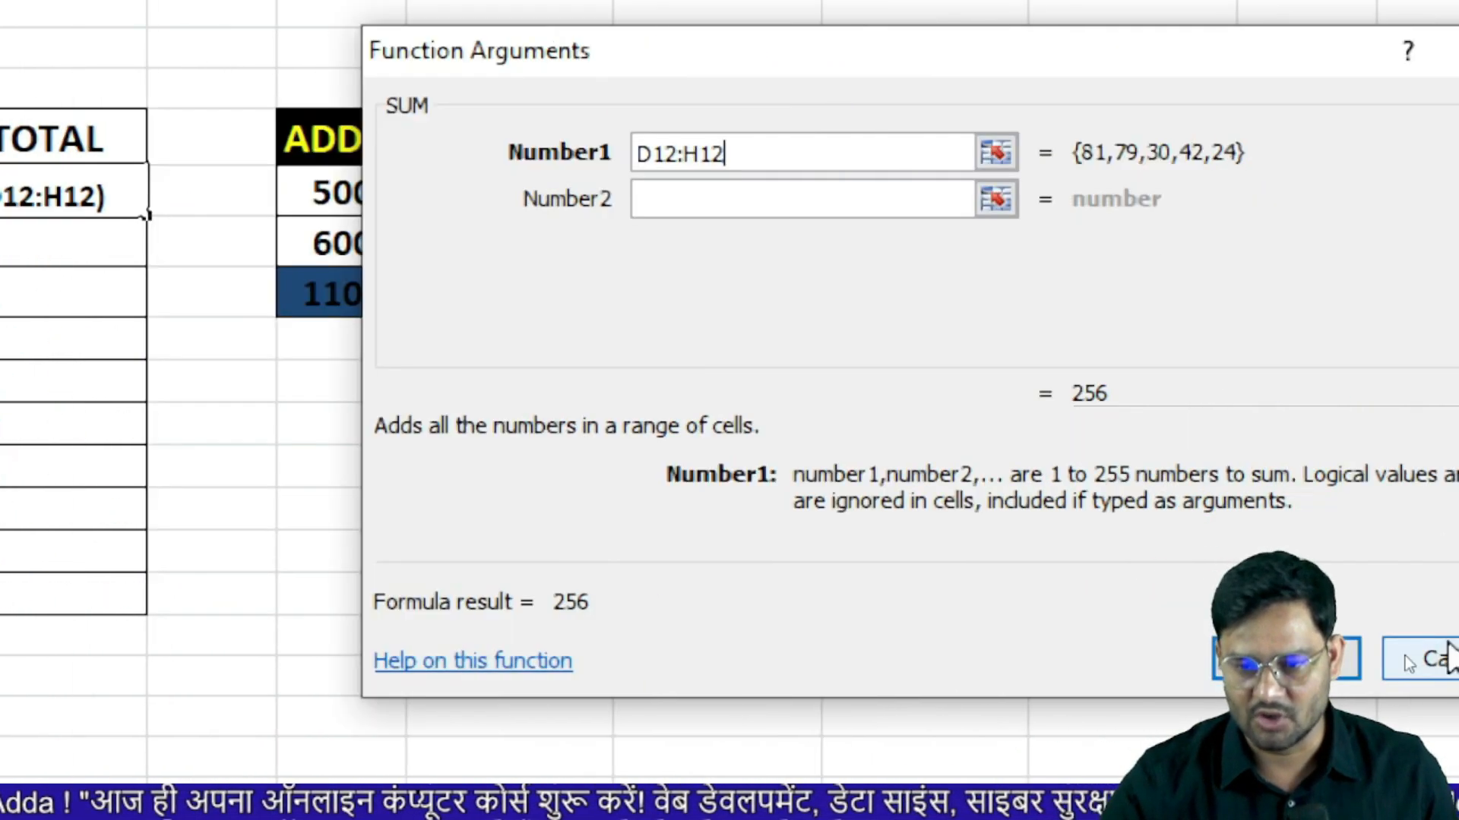
key(Return)
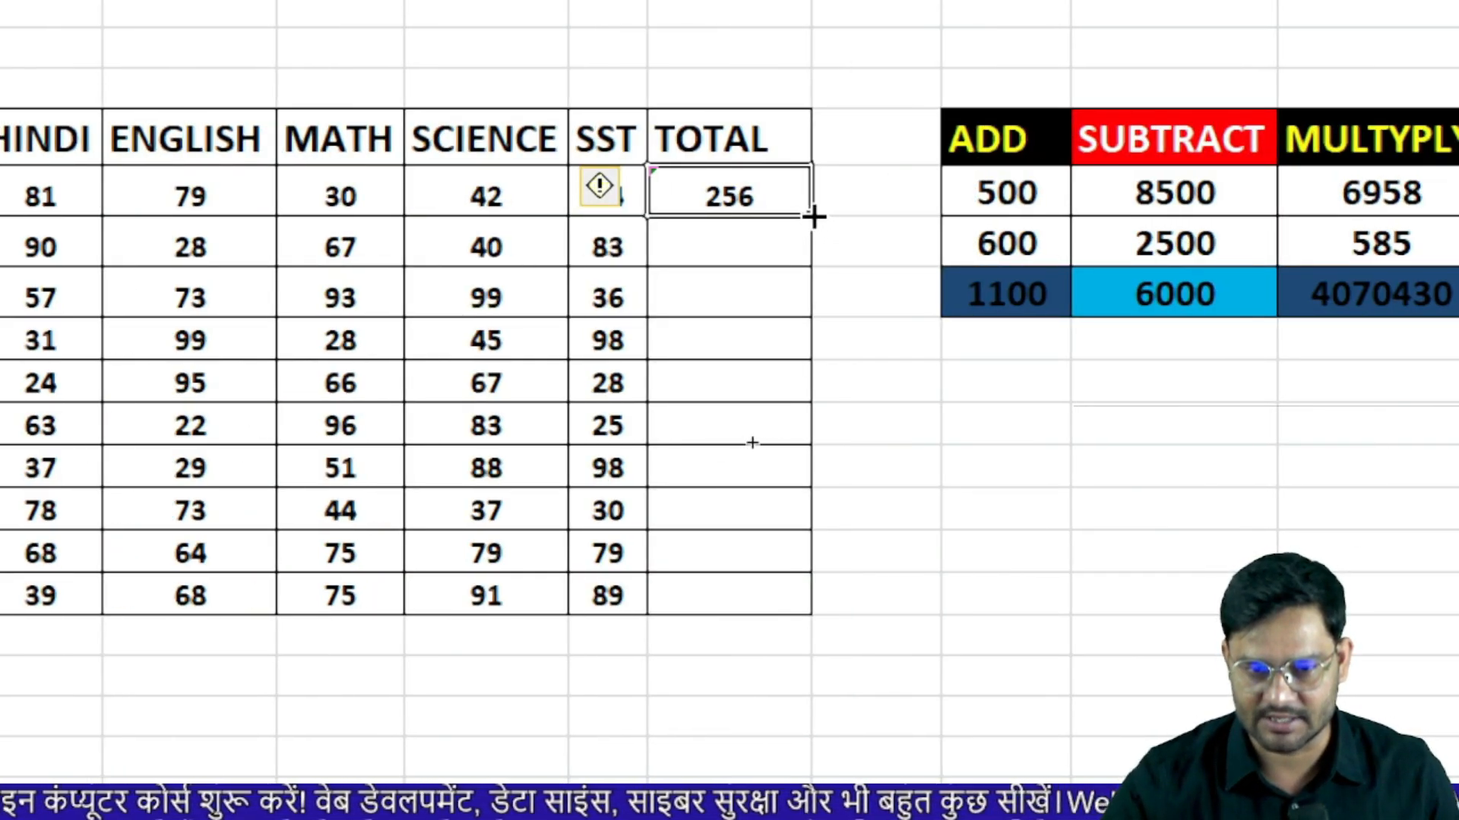
drag(813, 233, 796, 613)
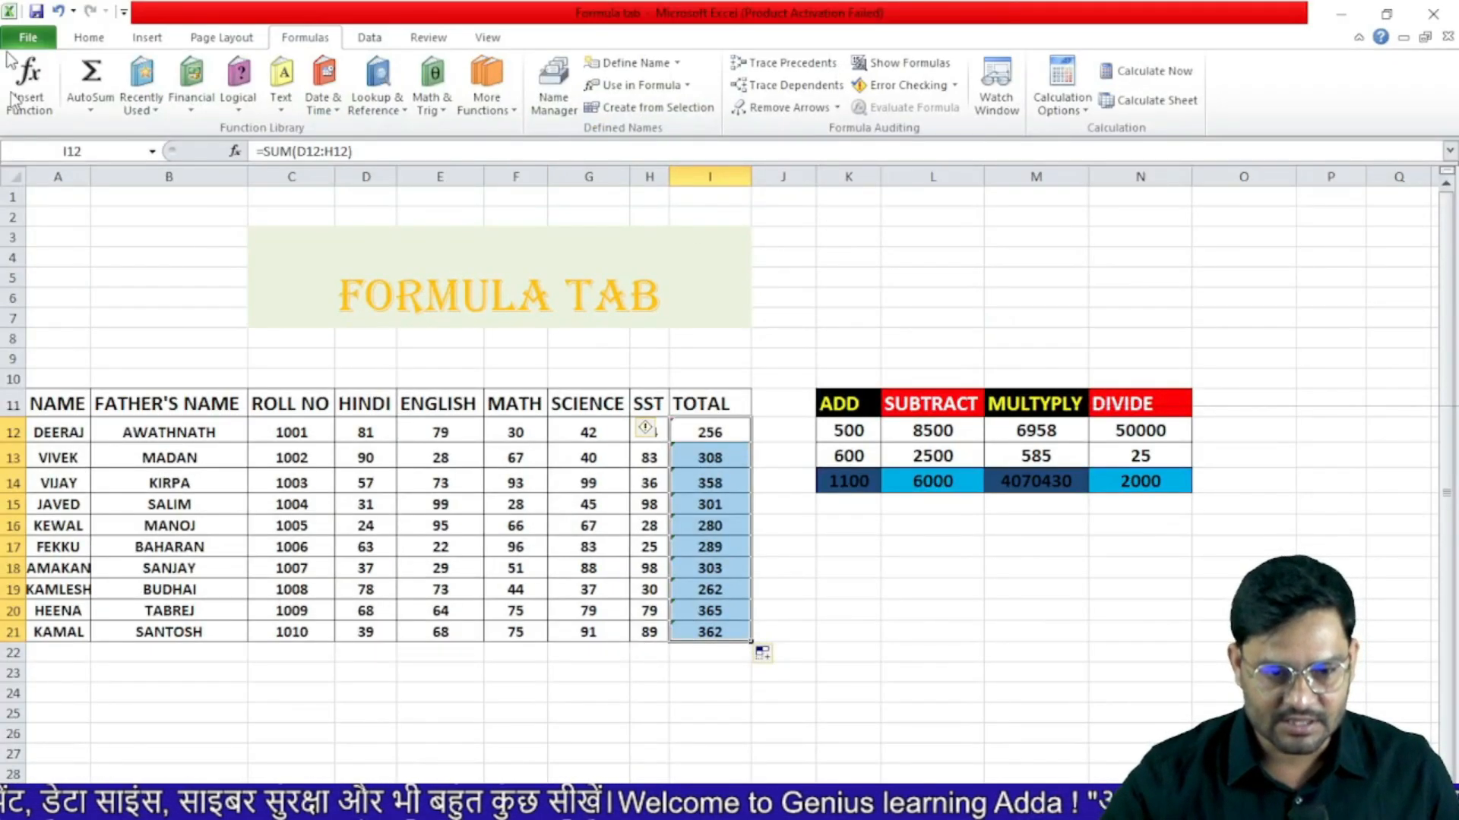
- Find the MAX function with the search term "max" and insert it in D22 for the HINDI marks D12:D21
click(372, 658)
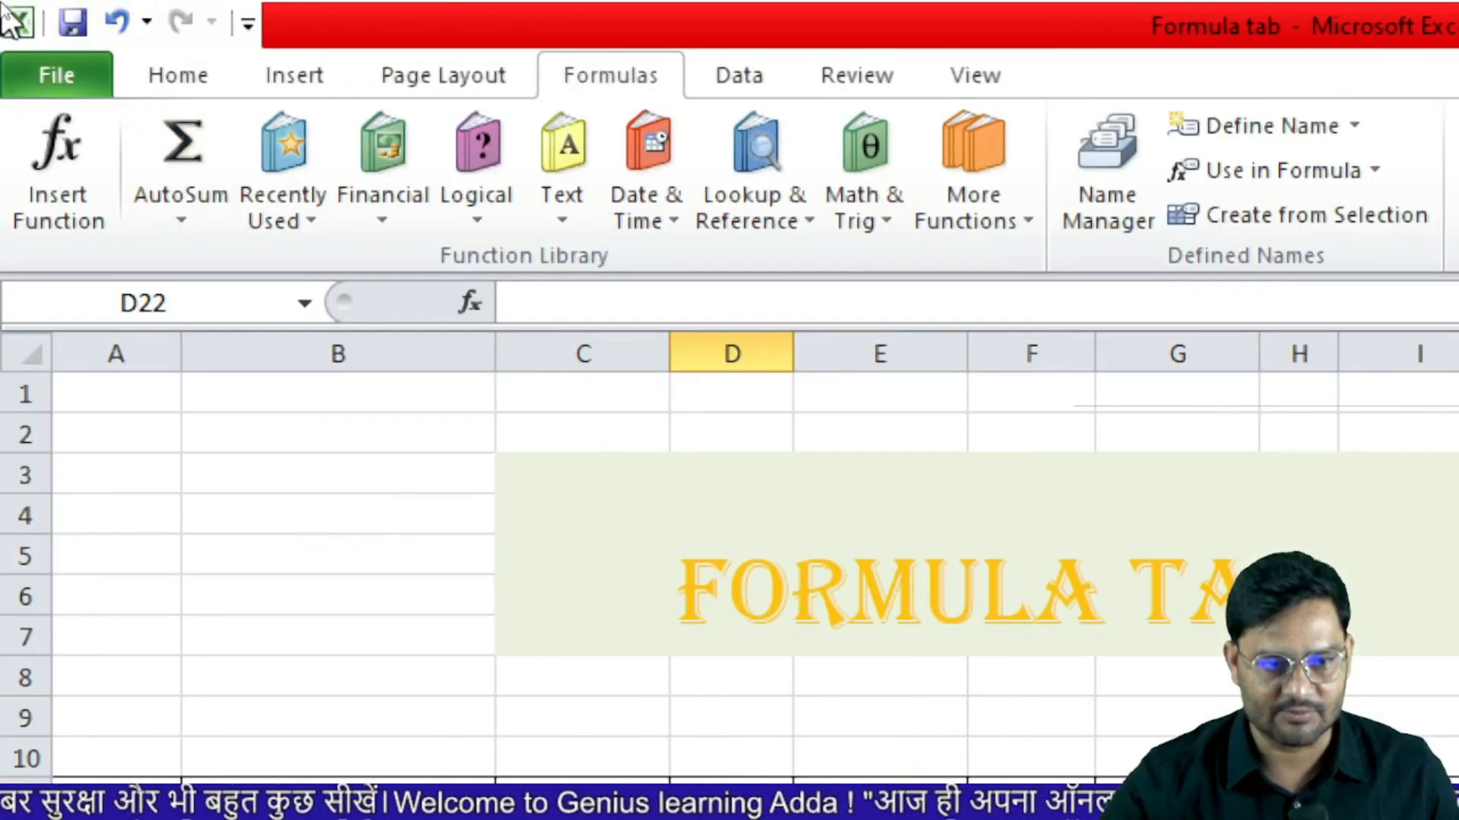
click(61, 151)
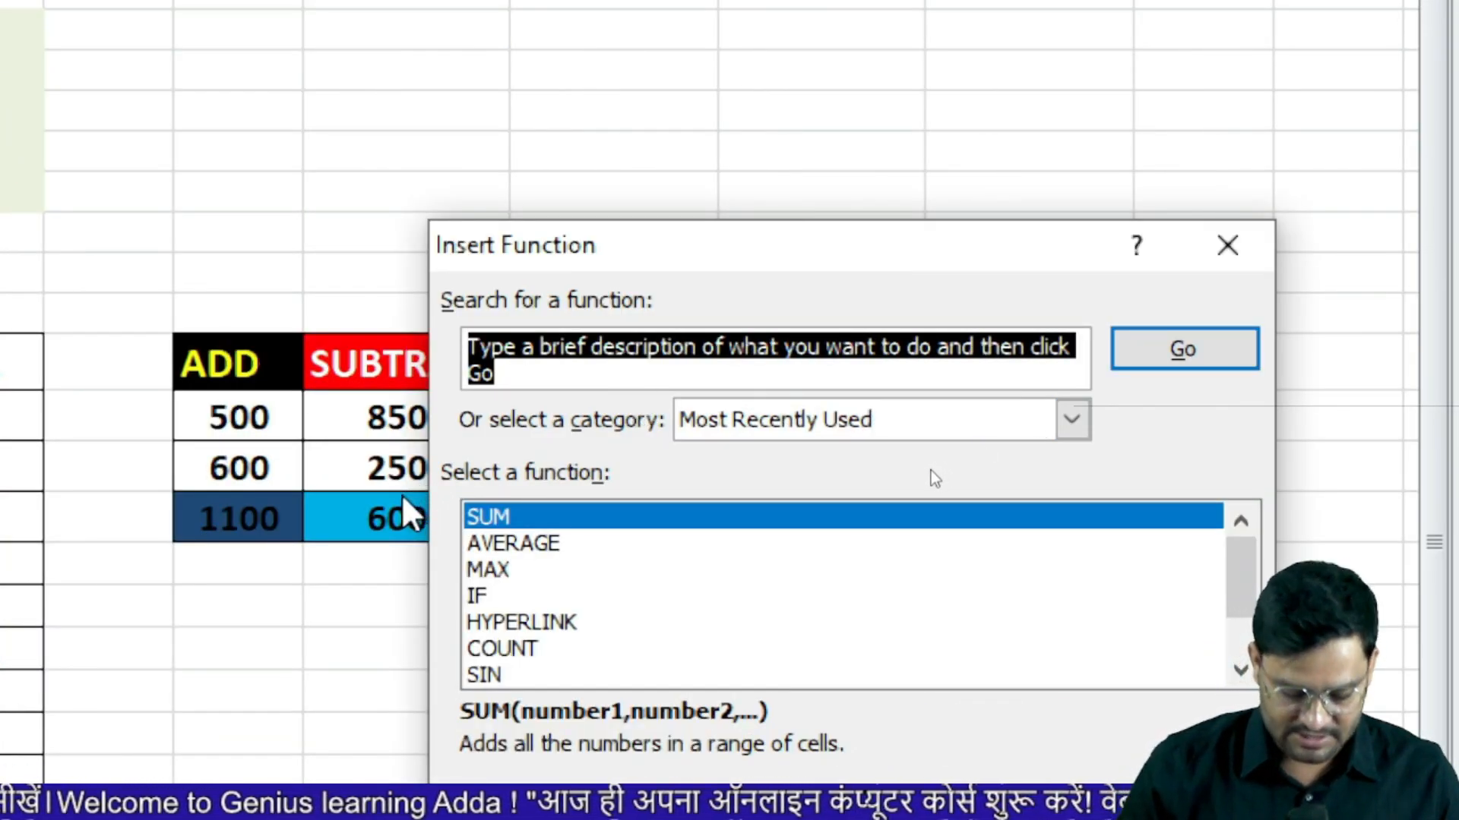
text(max)
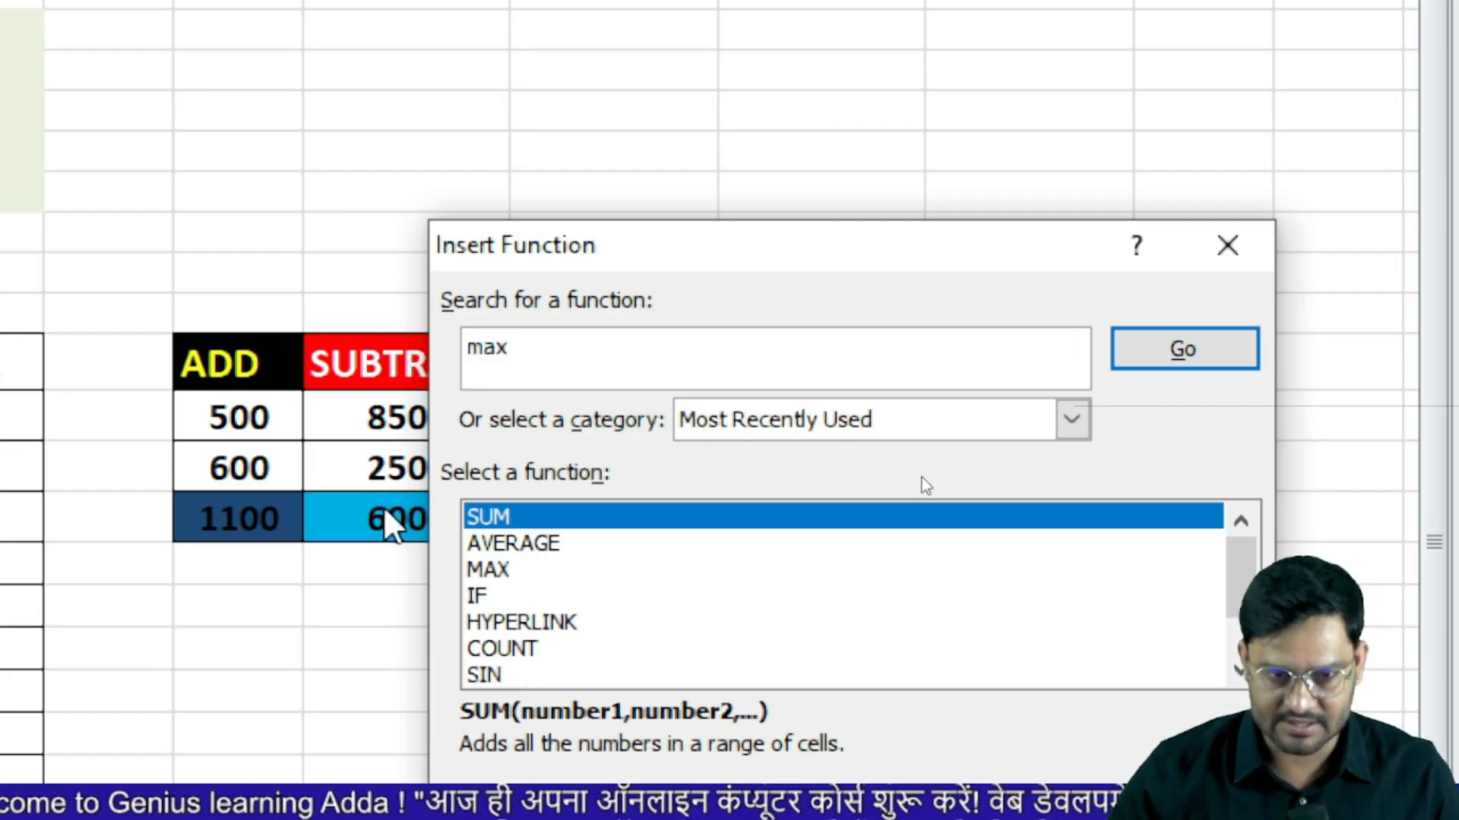
click(1240, 358)
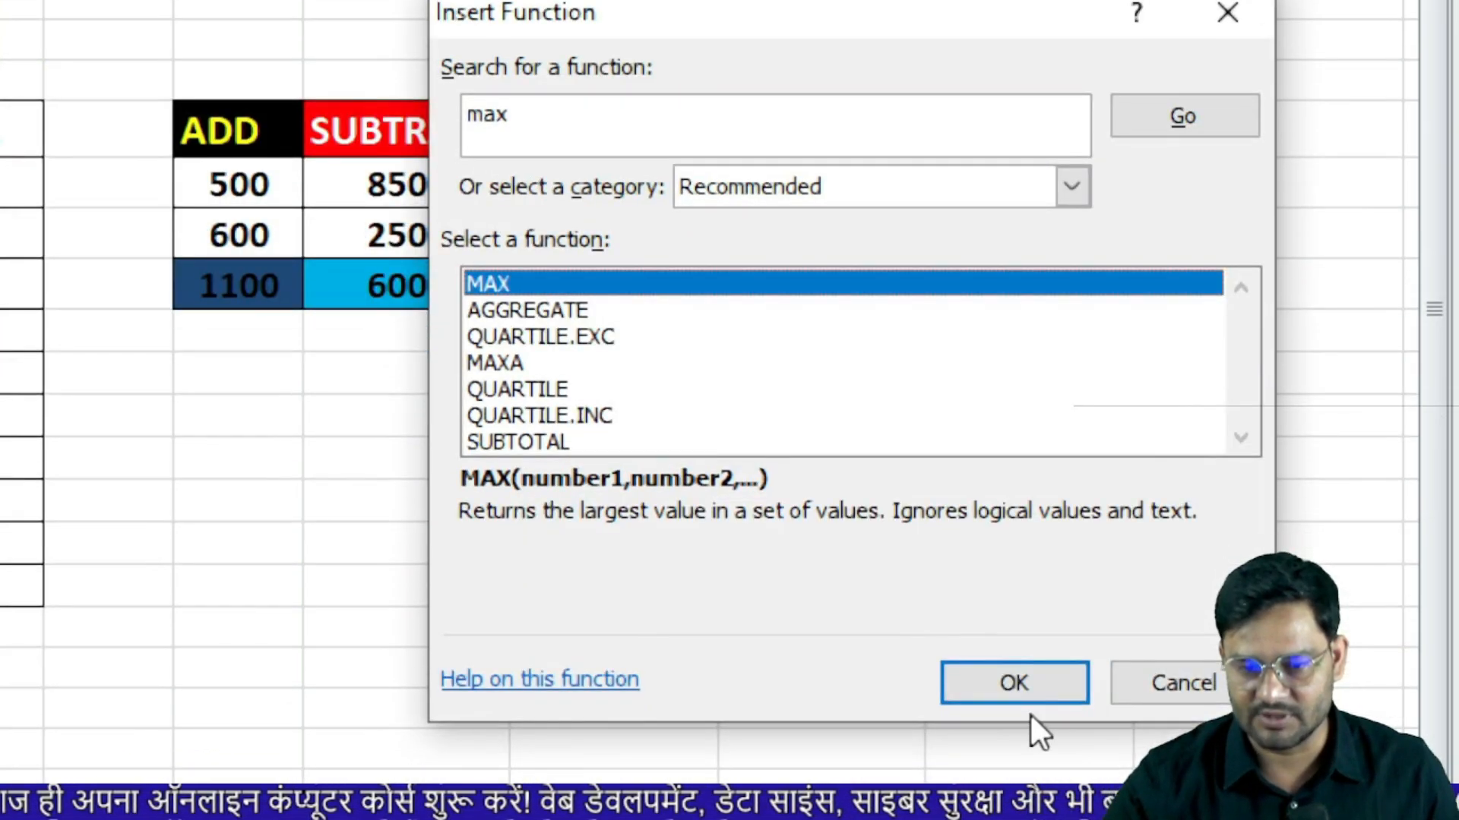
click(1027, 691)
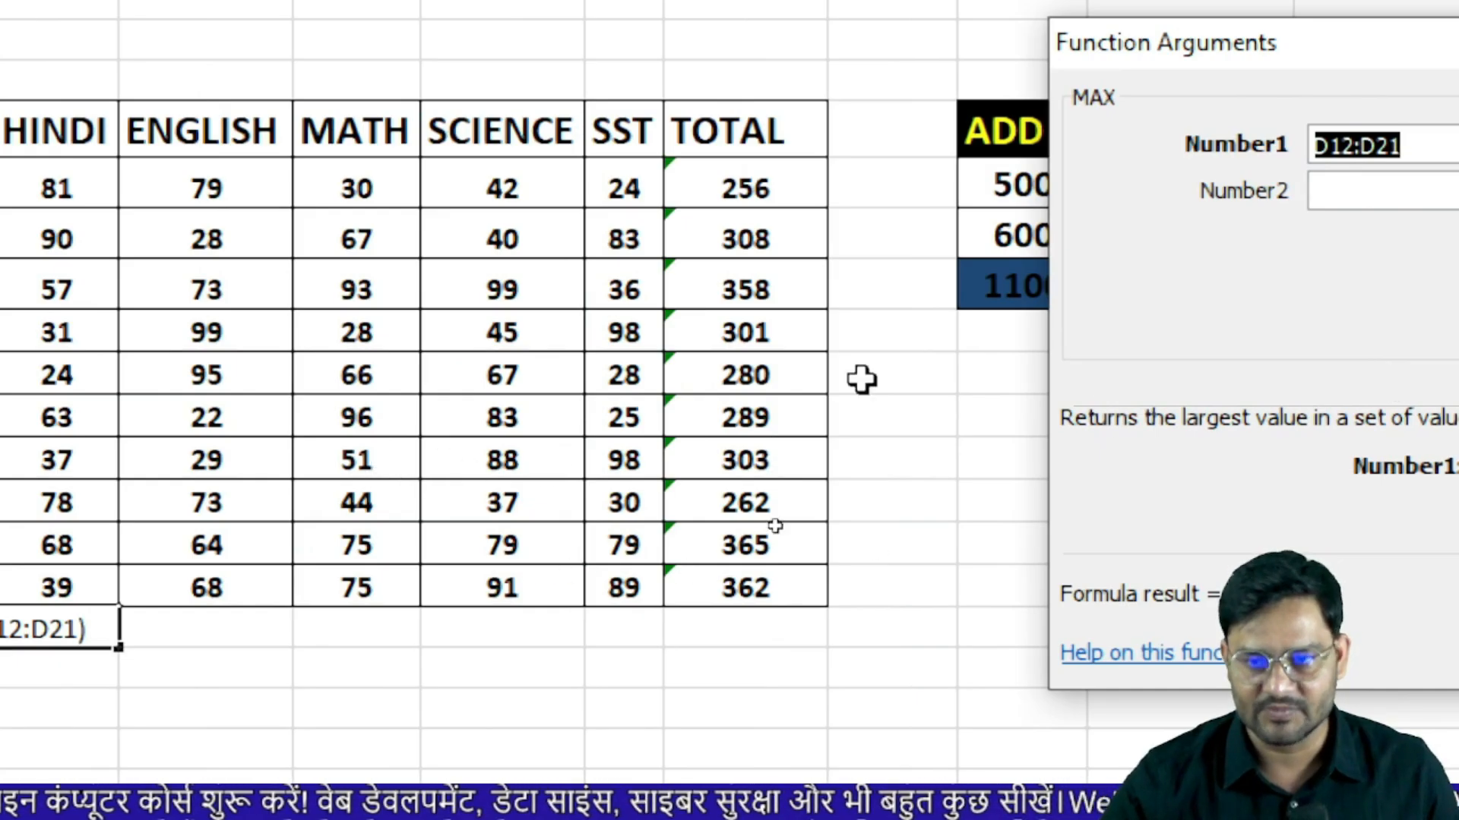
drag(119, 192, 163, 586)
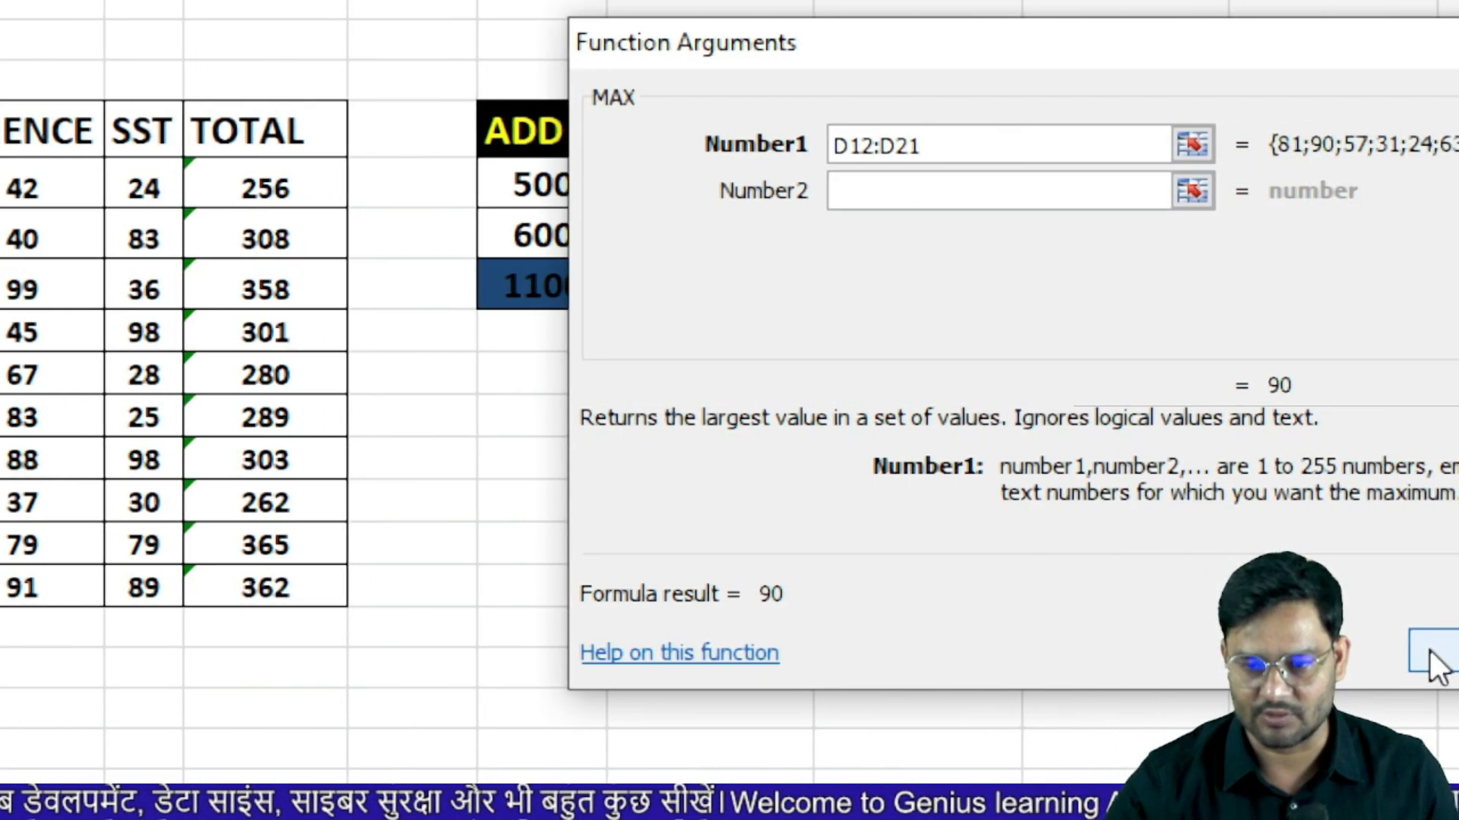
click(1430, 652)
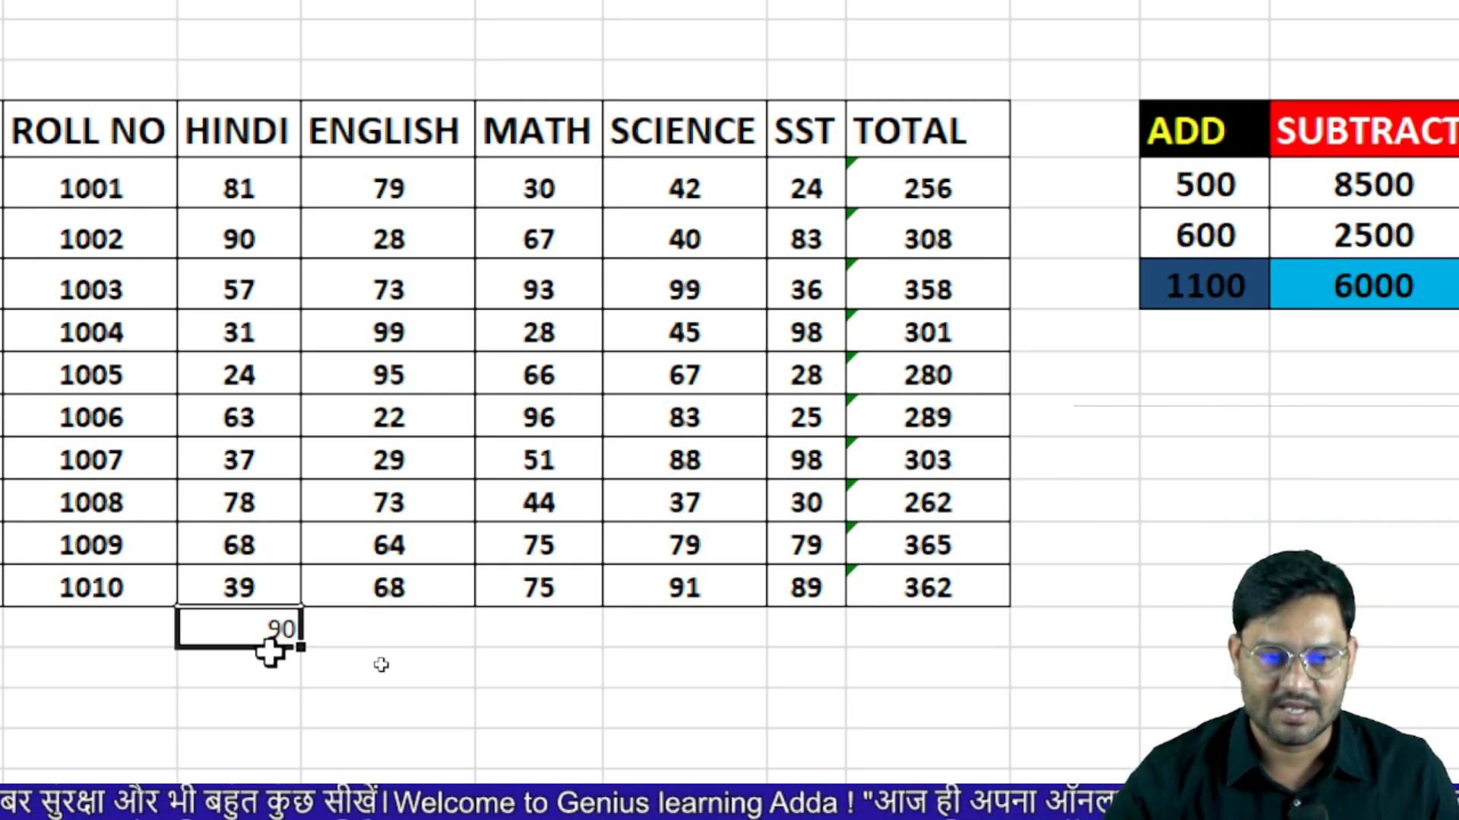
click(425, 638)
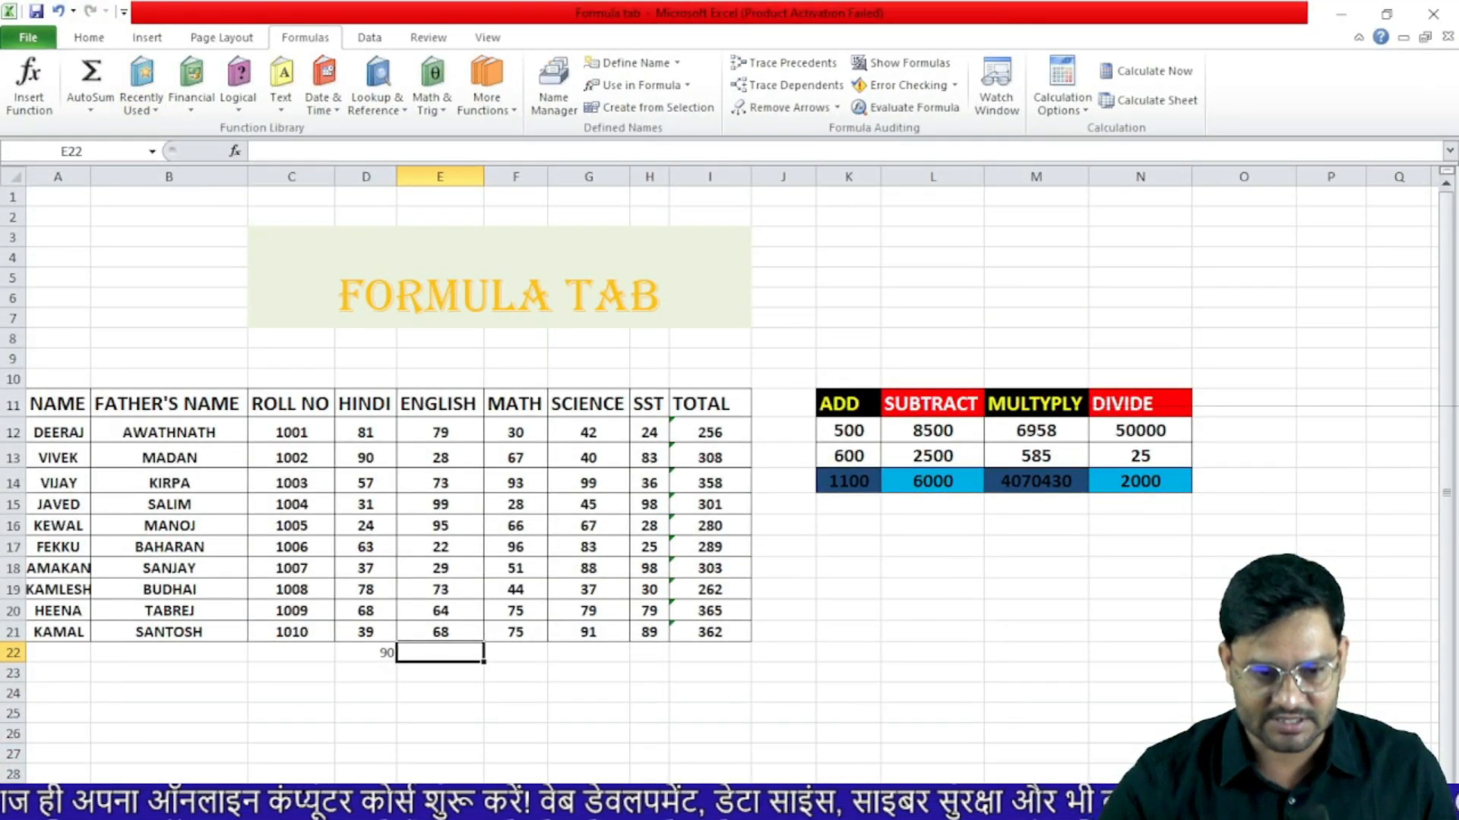
- On the next sheet, AutoSum B2:D2 into E2 and fill the formula down the TOTAL column to E17
key(ctrl+Page_Down)
click(367, 224)
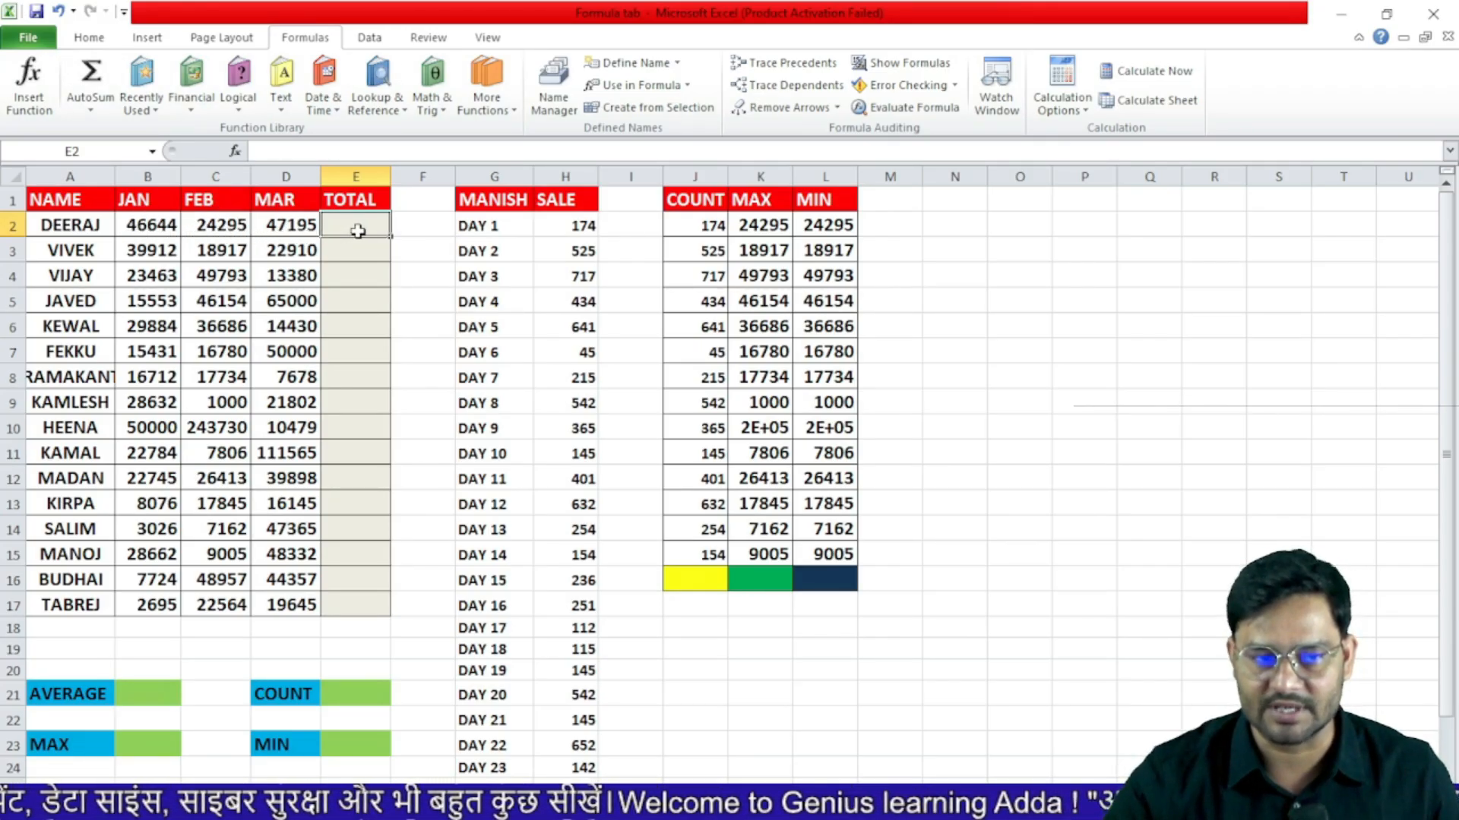
click(91, 112)
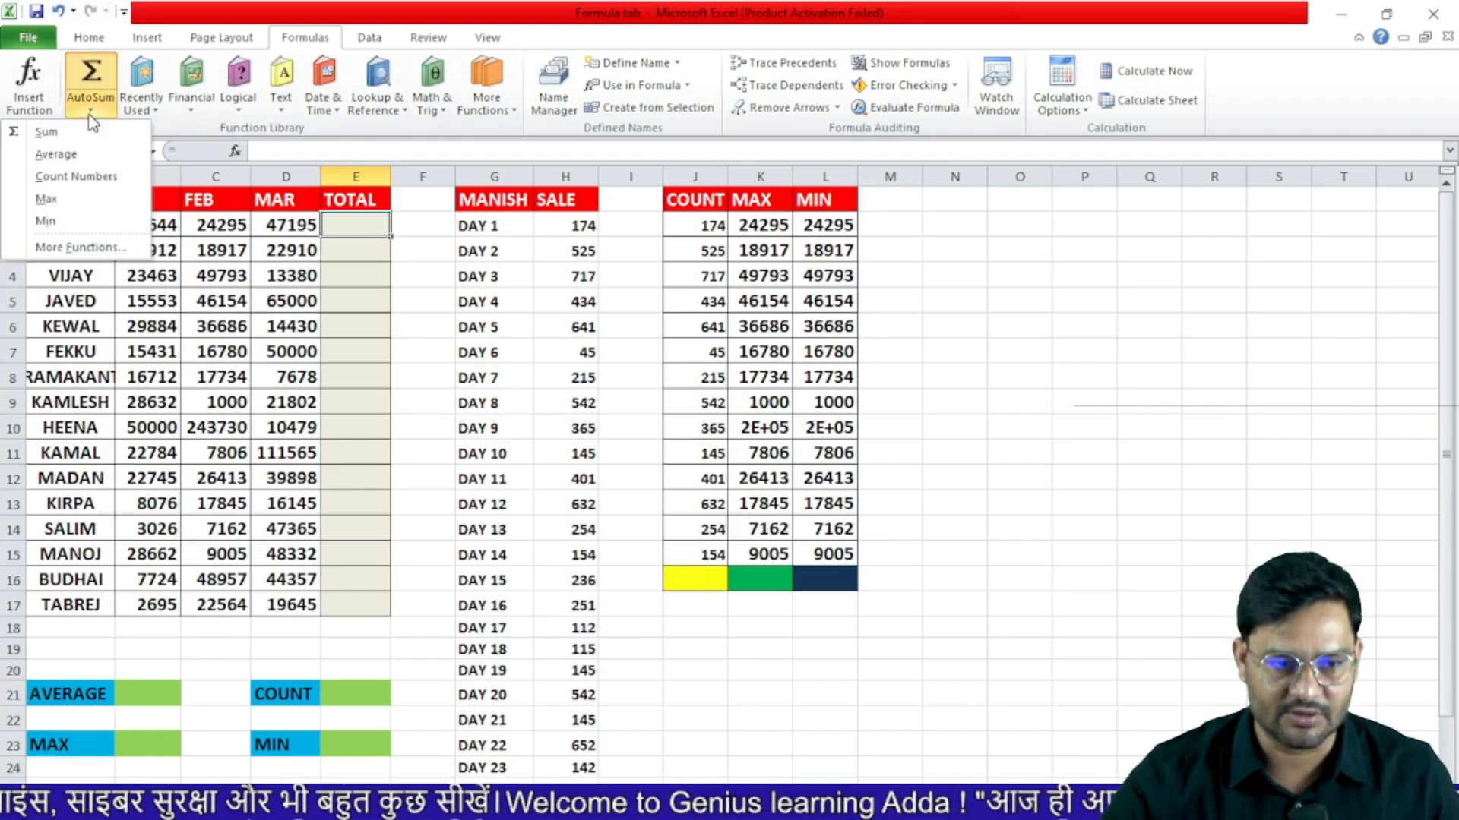
click(53, 135)
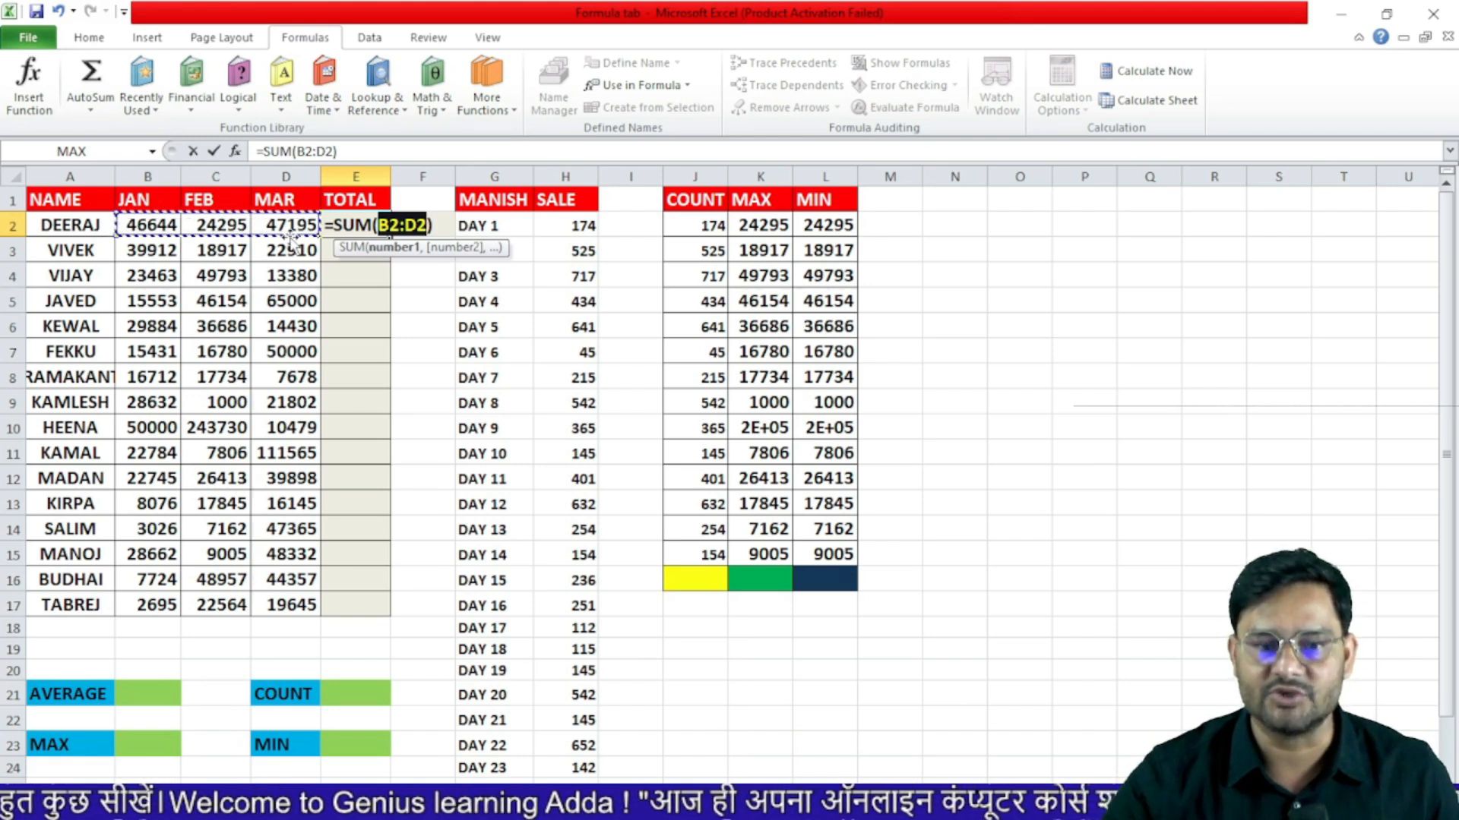
key(Return)
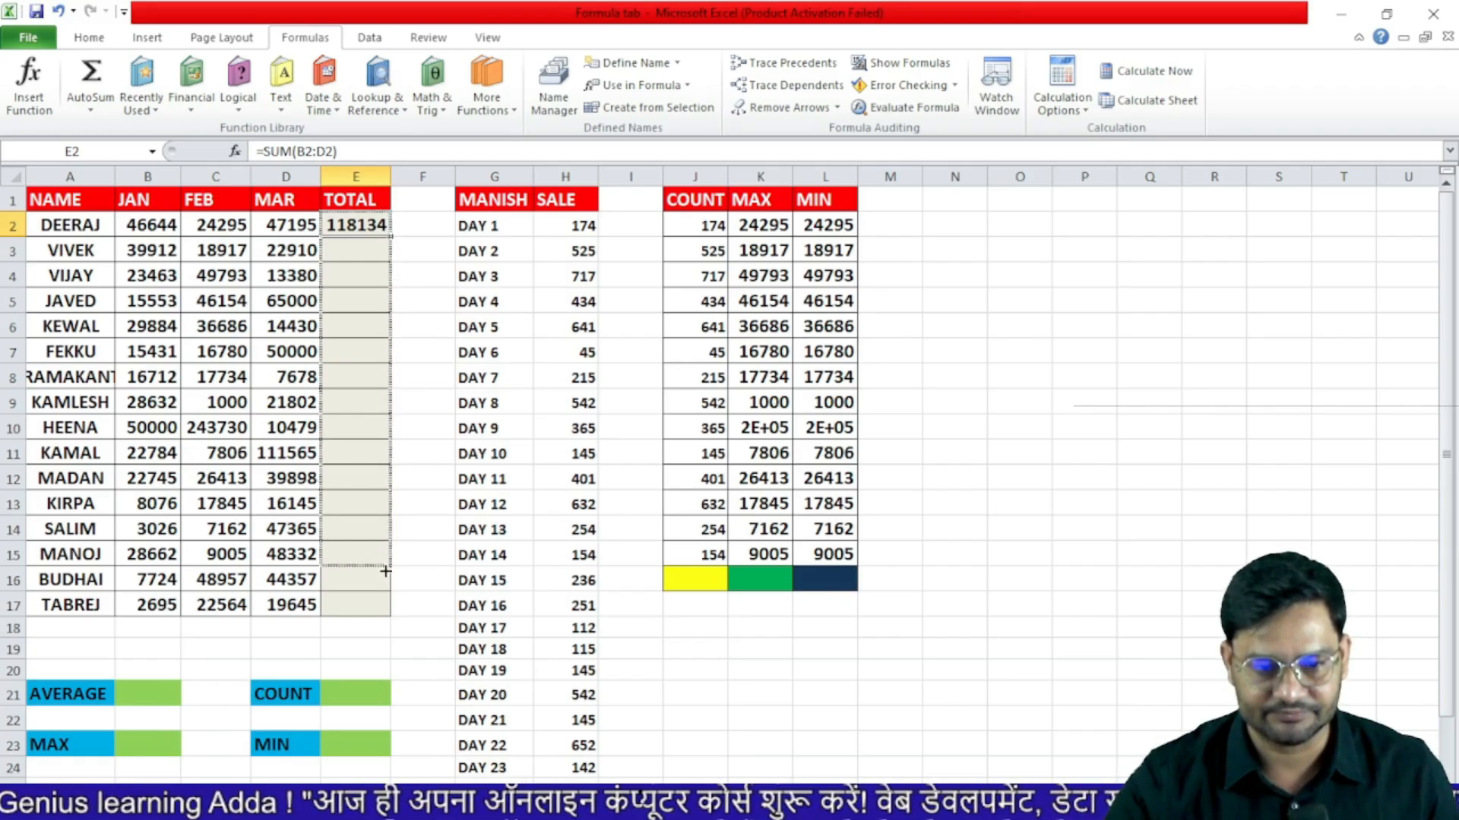
drag(385, 616, 365, 606)
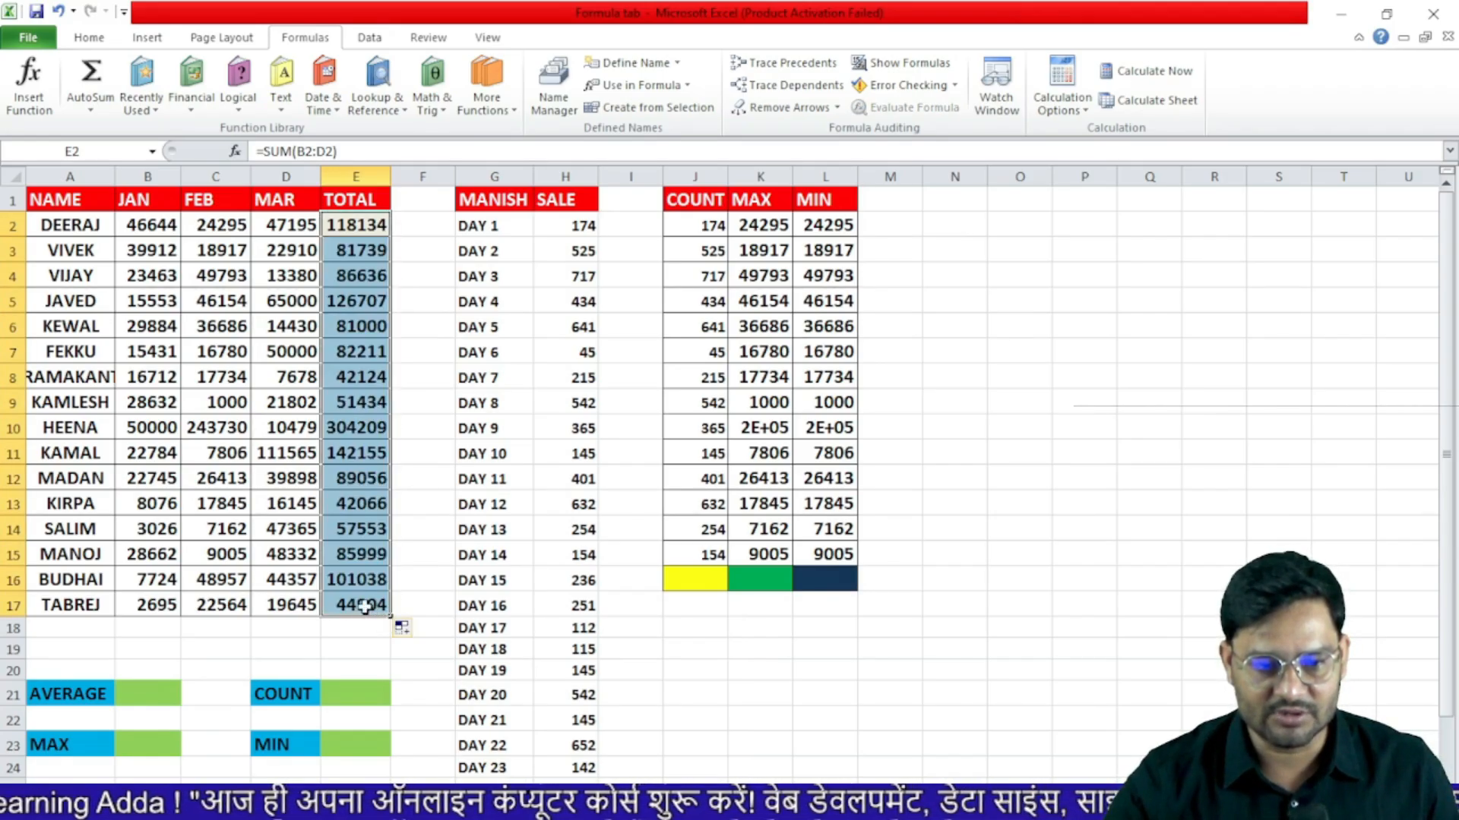
click(91, 114)
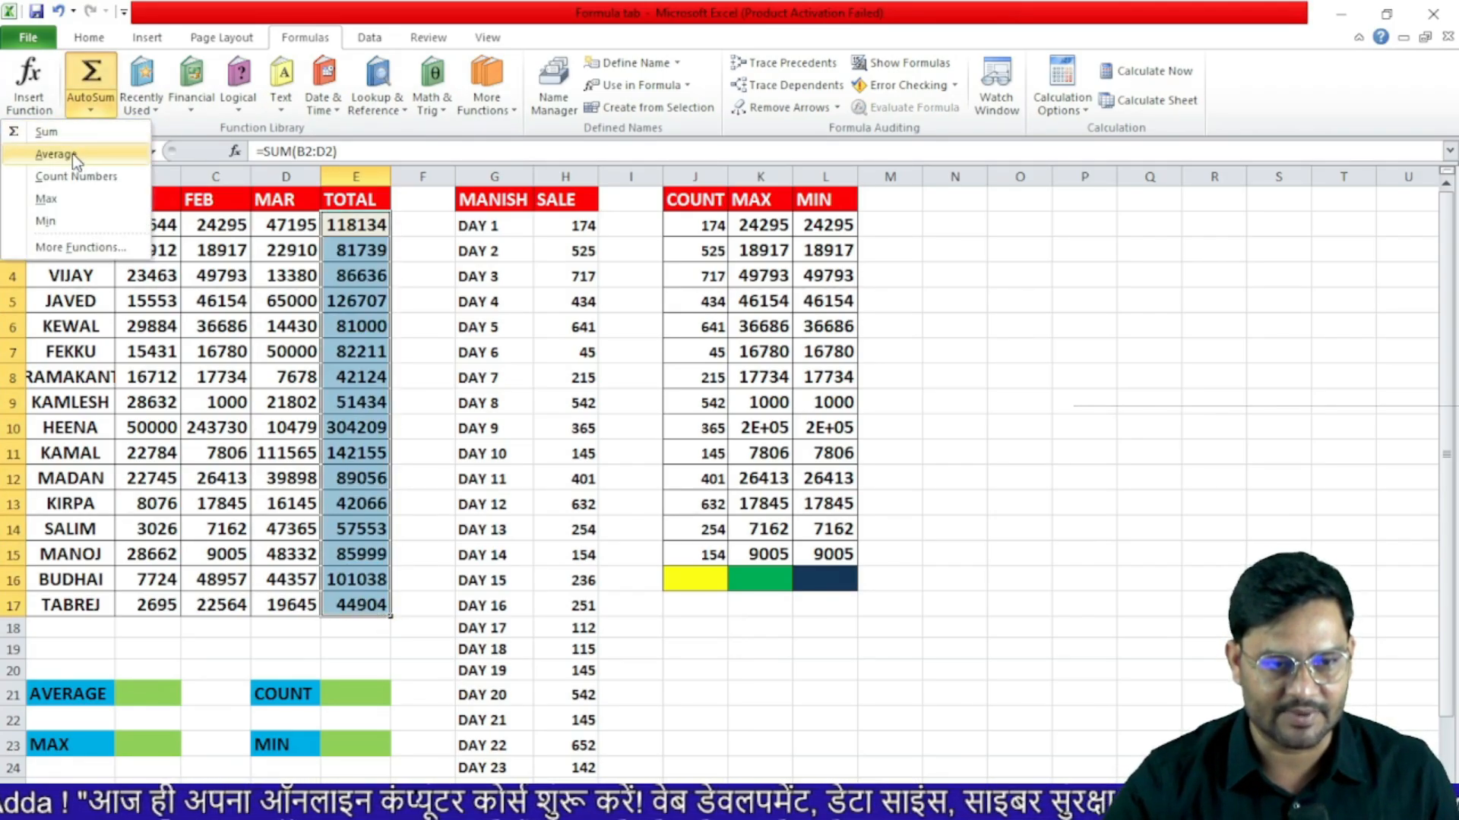
click(1034, 688)
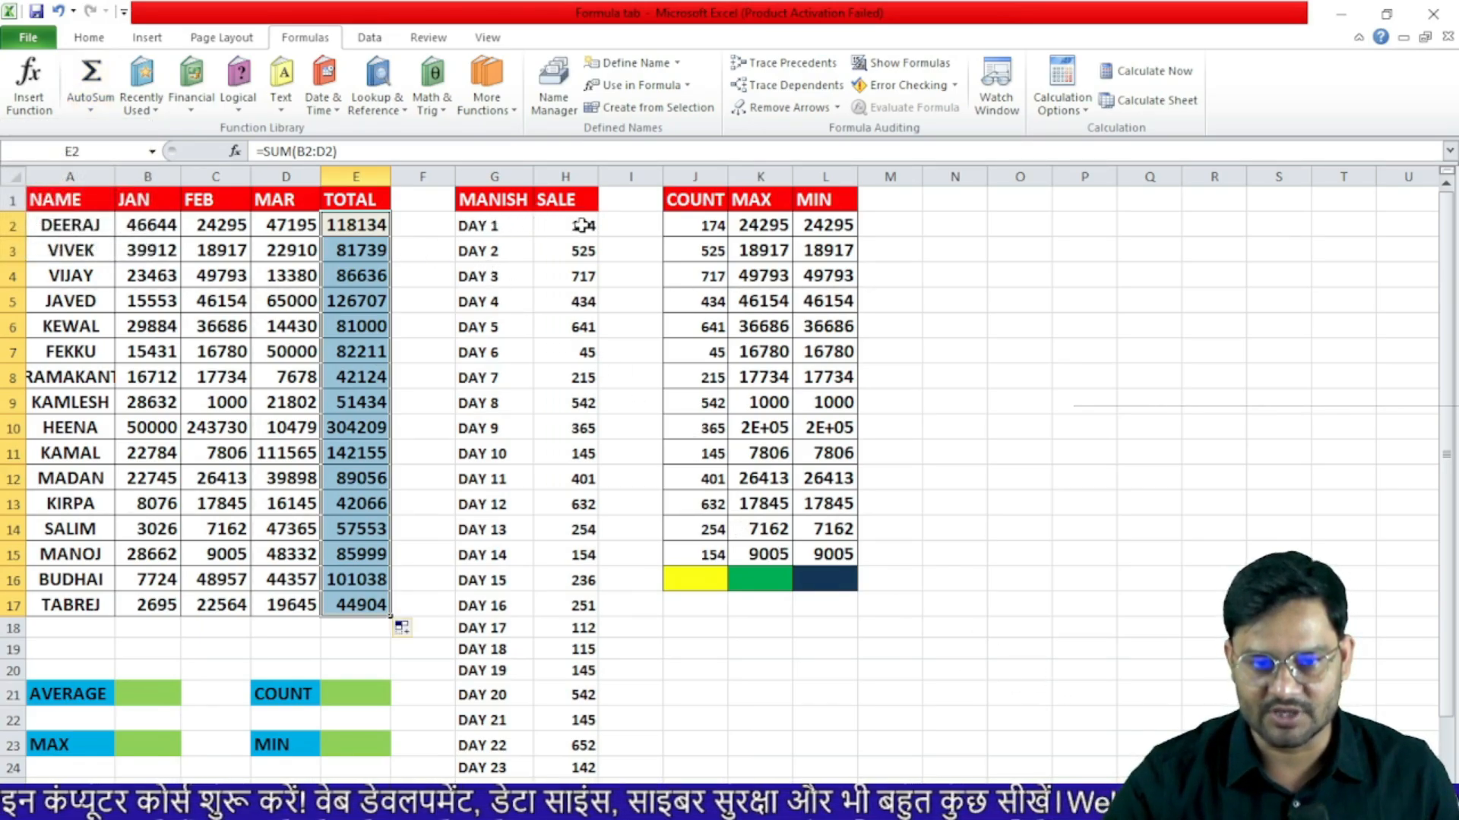
drag(581, 227, 581, 329)
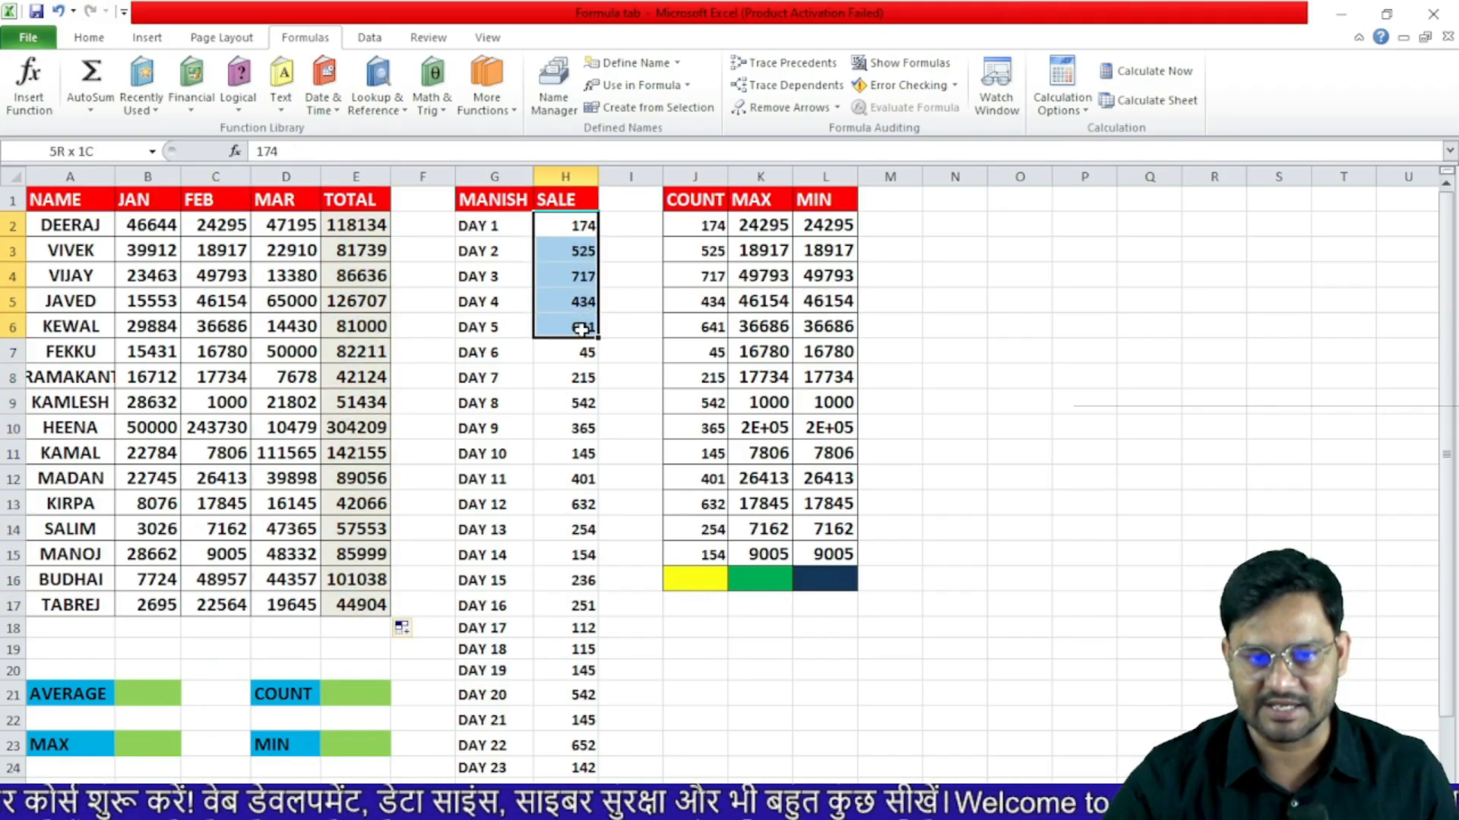
click(480, 229)
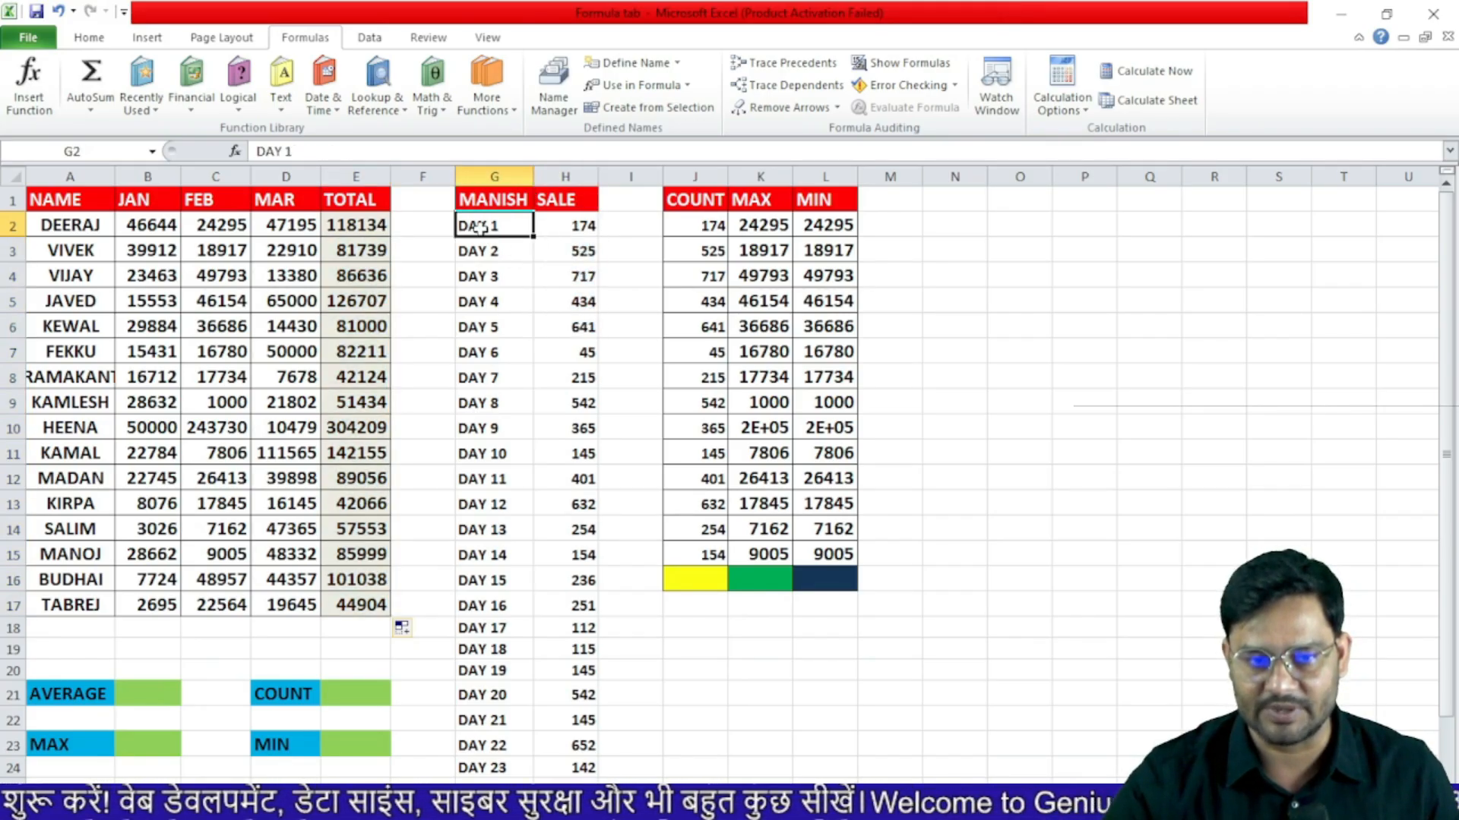
click(575, 232)
click(581, 252)
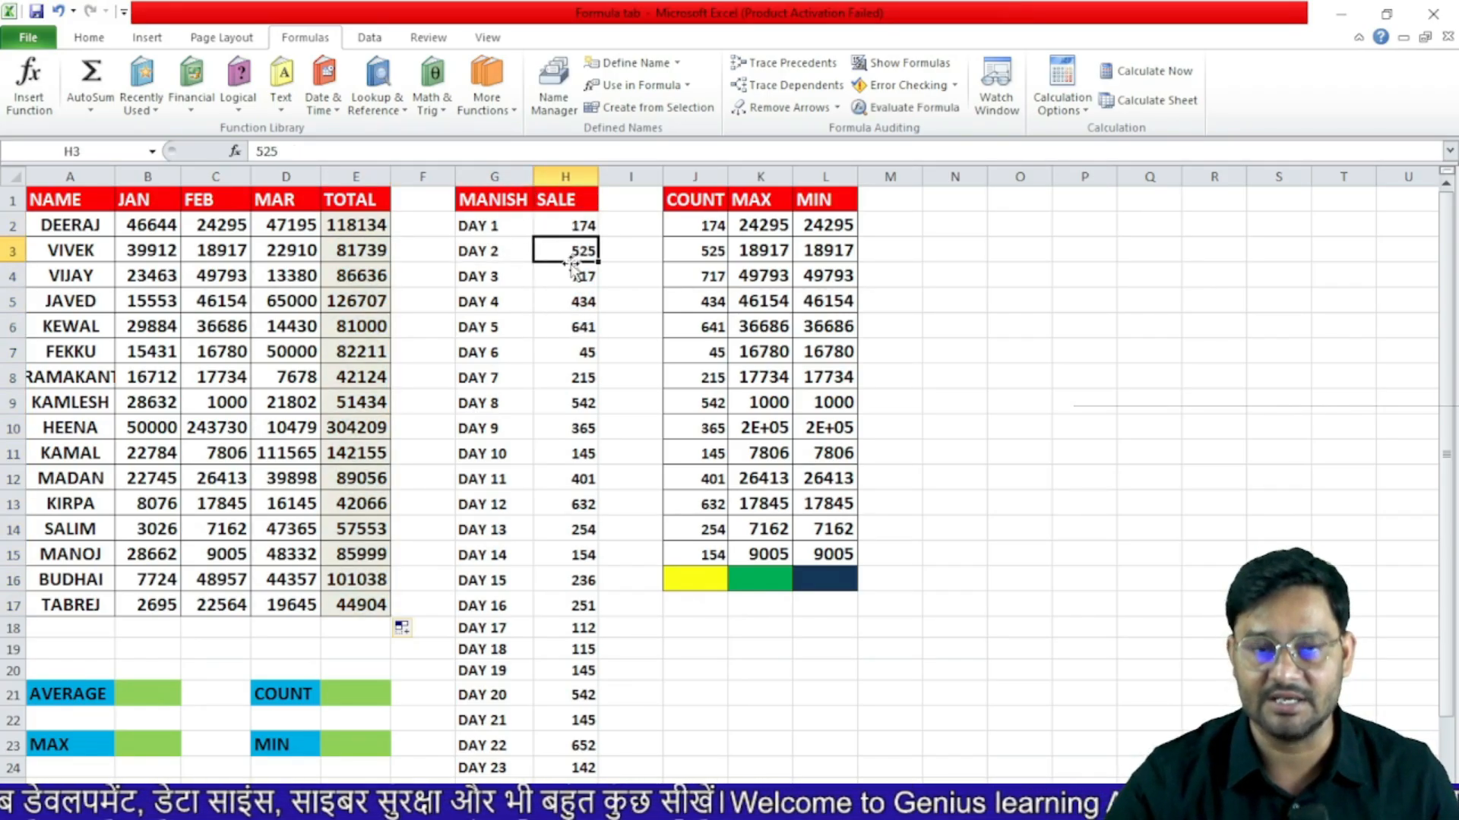
- Insert an AutoSum Average of the daily sales H2:H31 in the red AVERAGE cell H32
scroll(571, 266, down, 4)
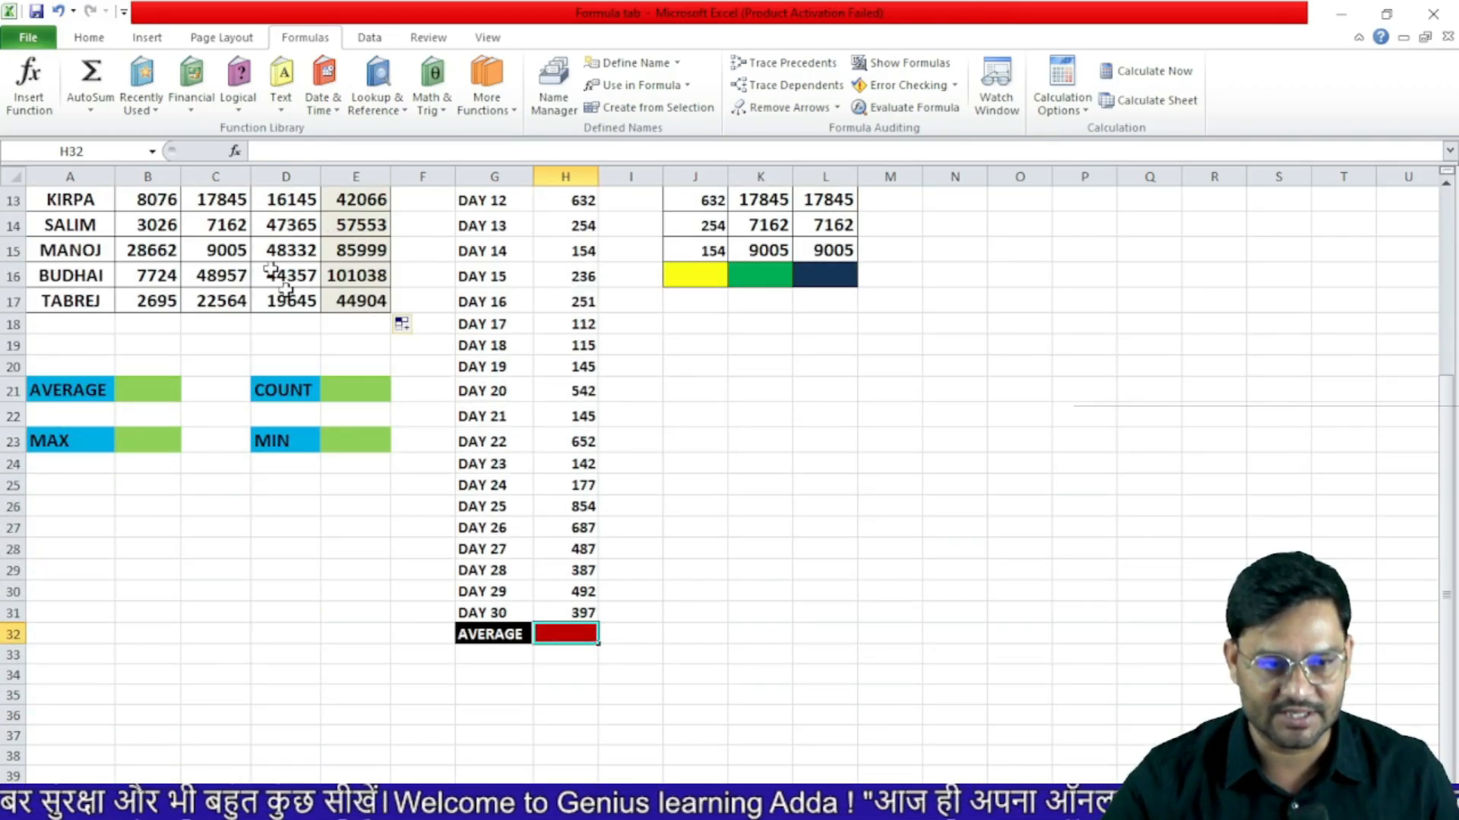
click(91, 118)
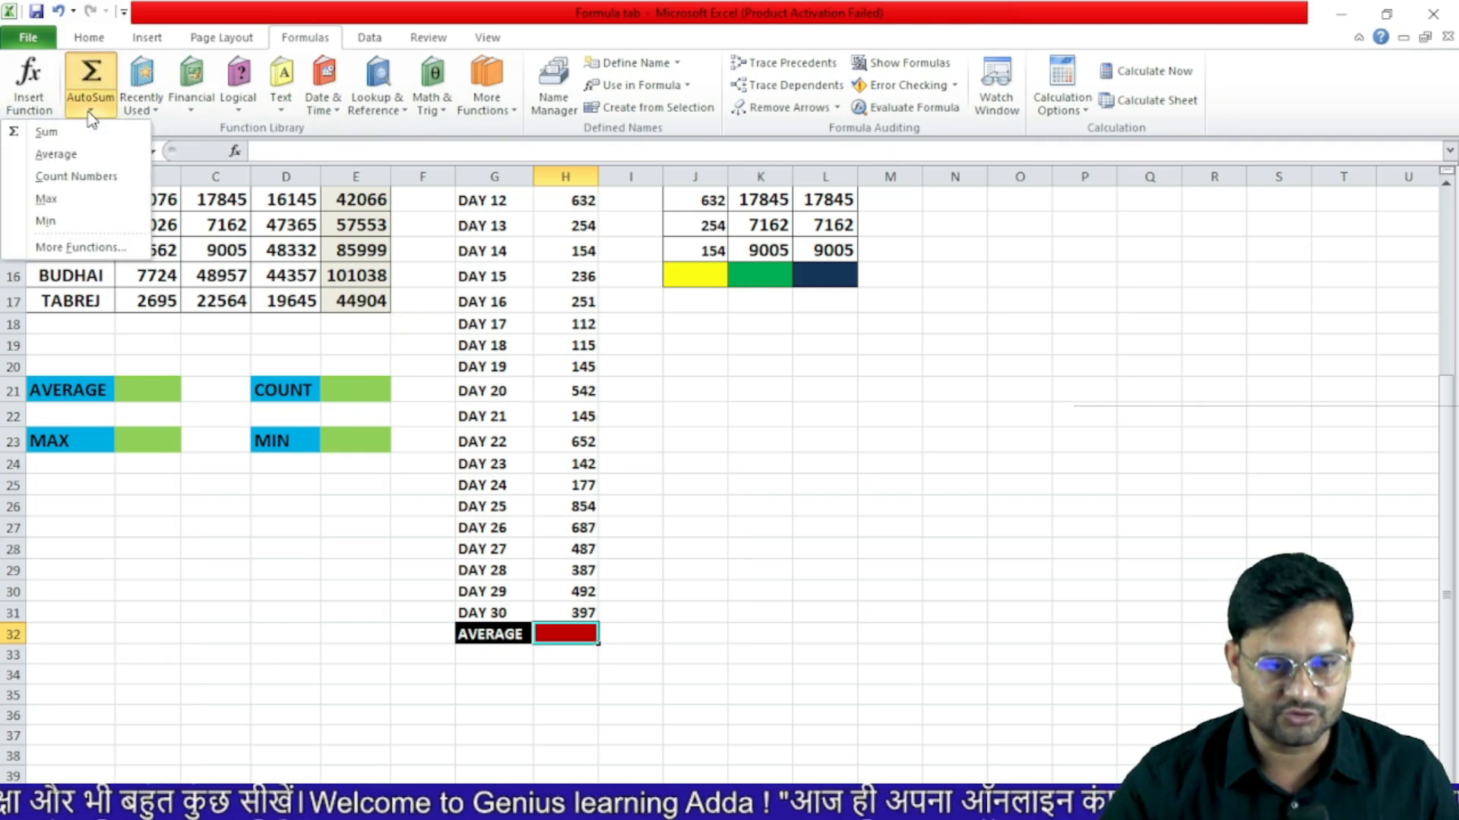
click(56, 154)
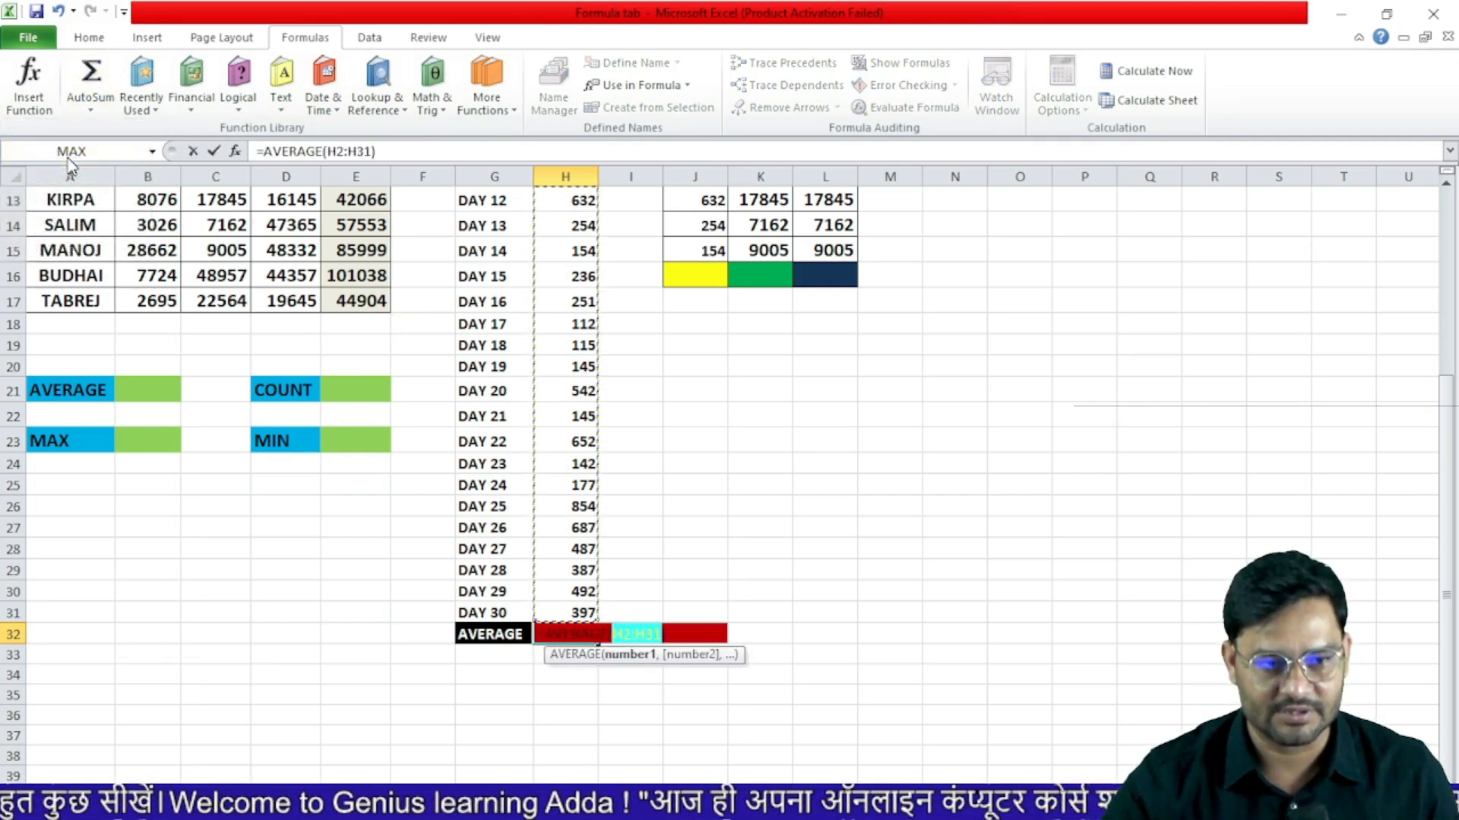
scroll(698, 560, up, 4)
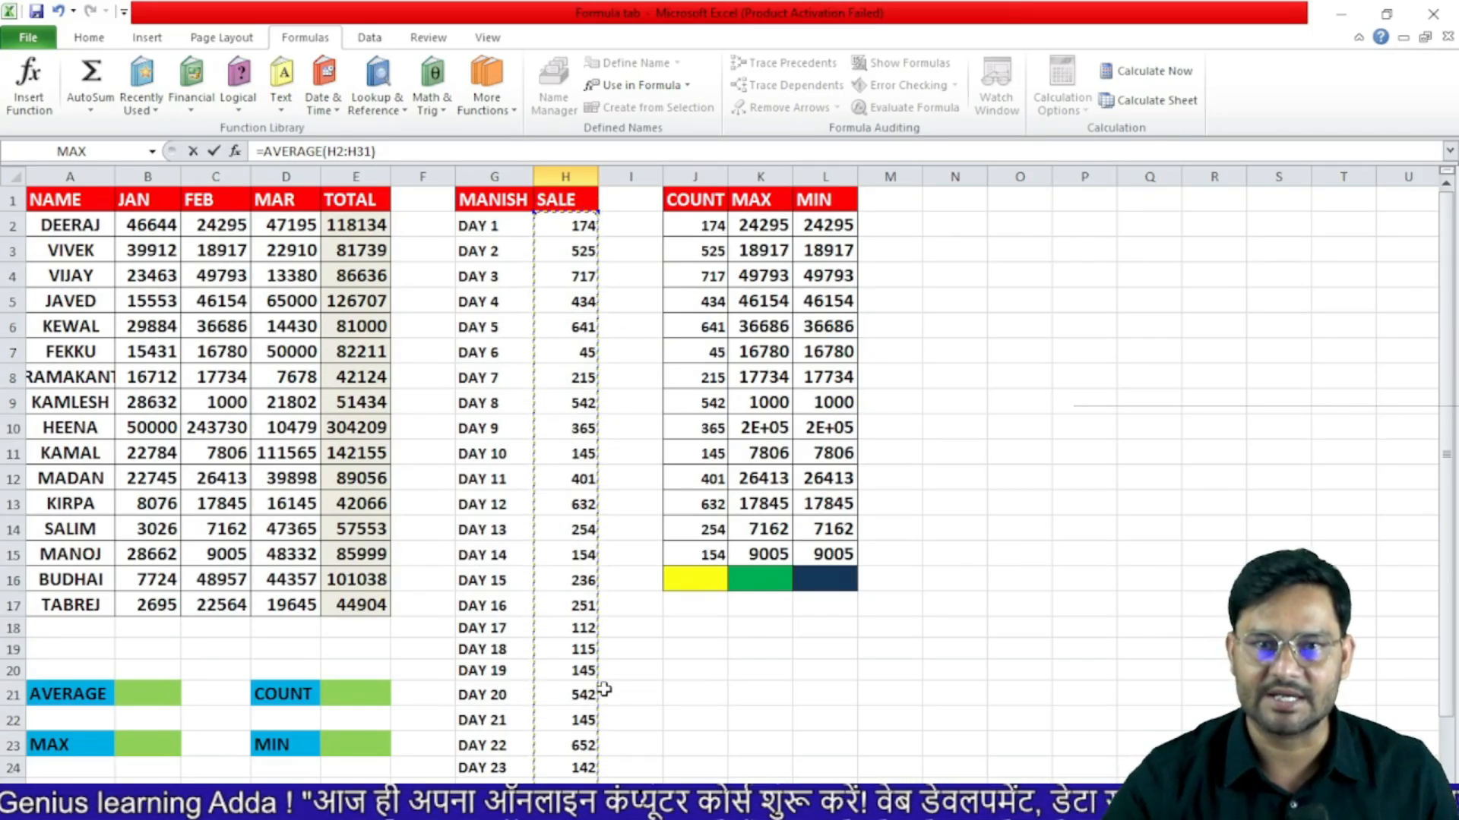
scroll(729, 677, down, 3)
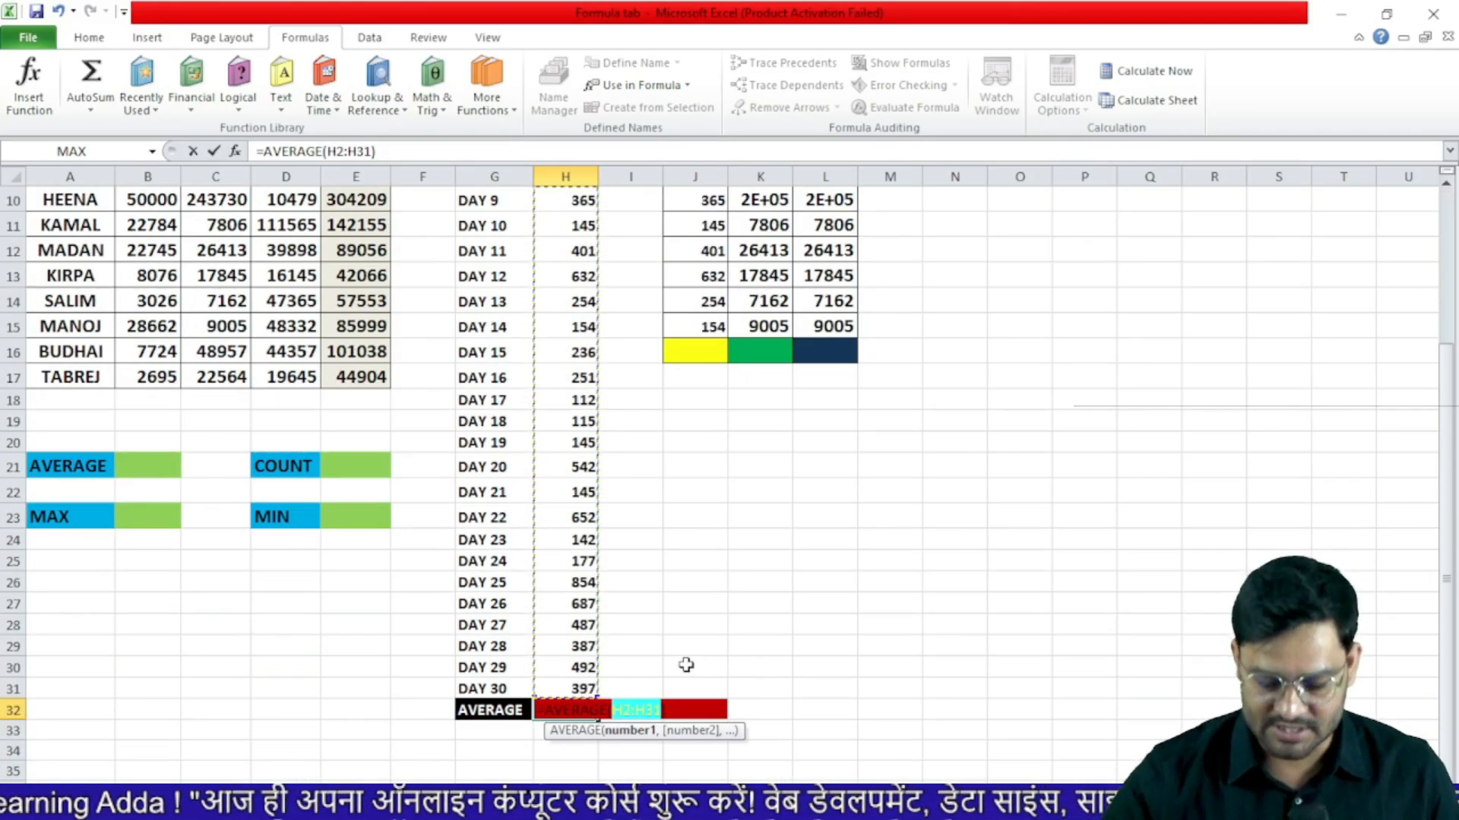
key(Return)
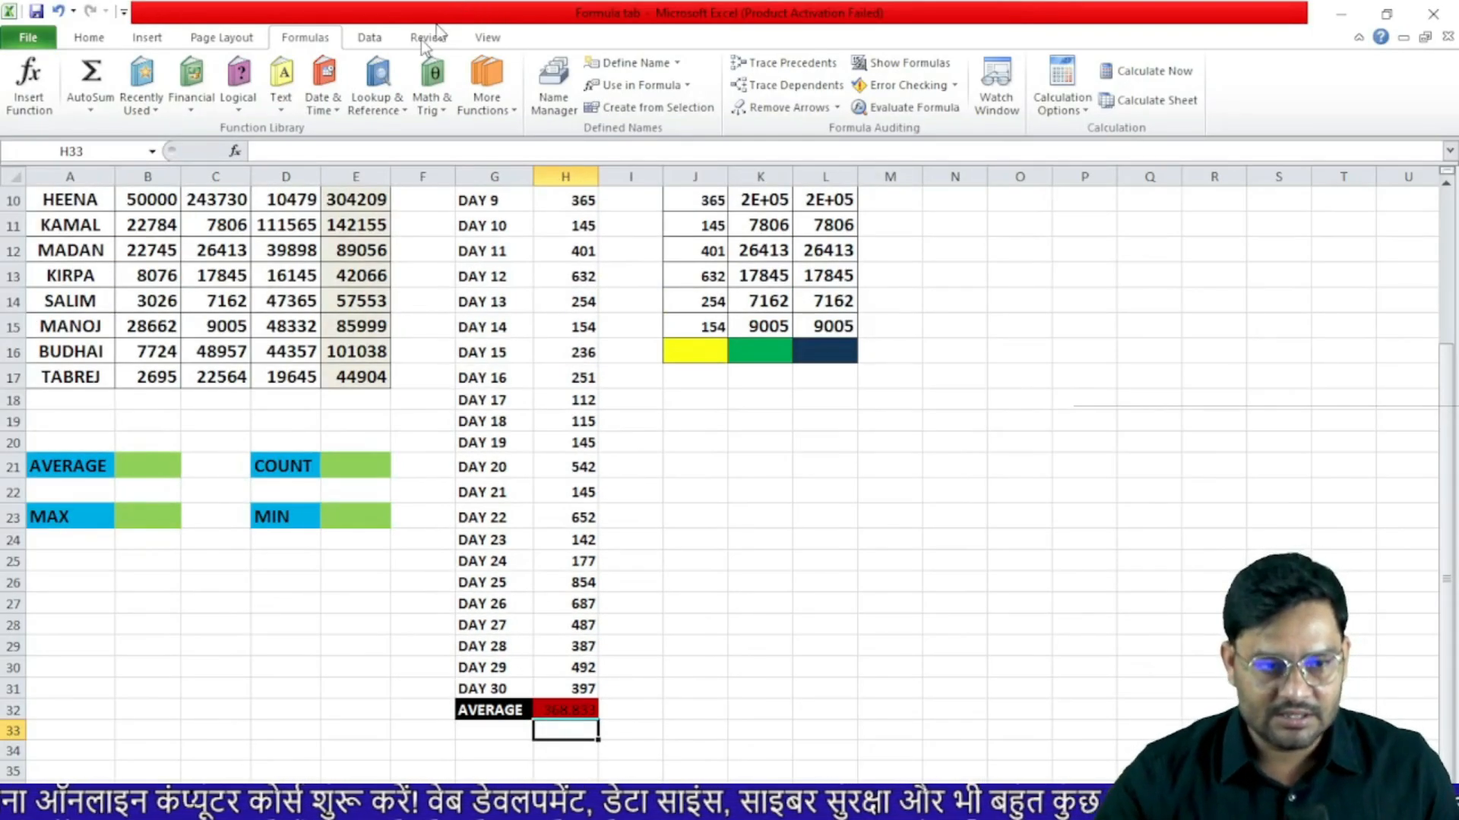
- Insert an AutoSum Count Numbers of J2:J15 in the yellow cell J16 under the COUNT column
click(91, 111)
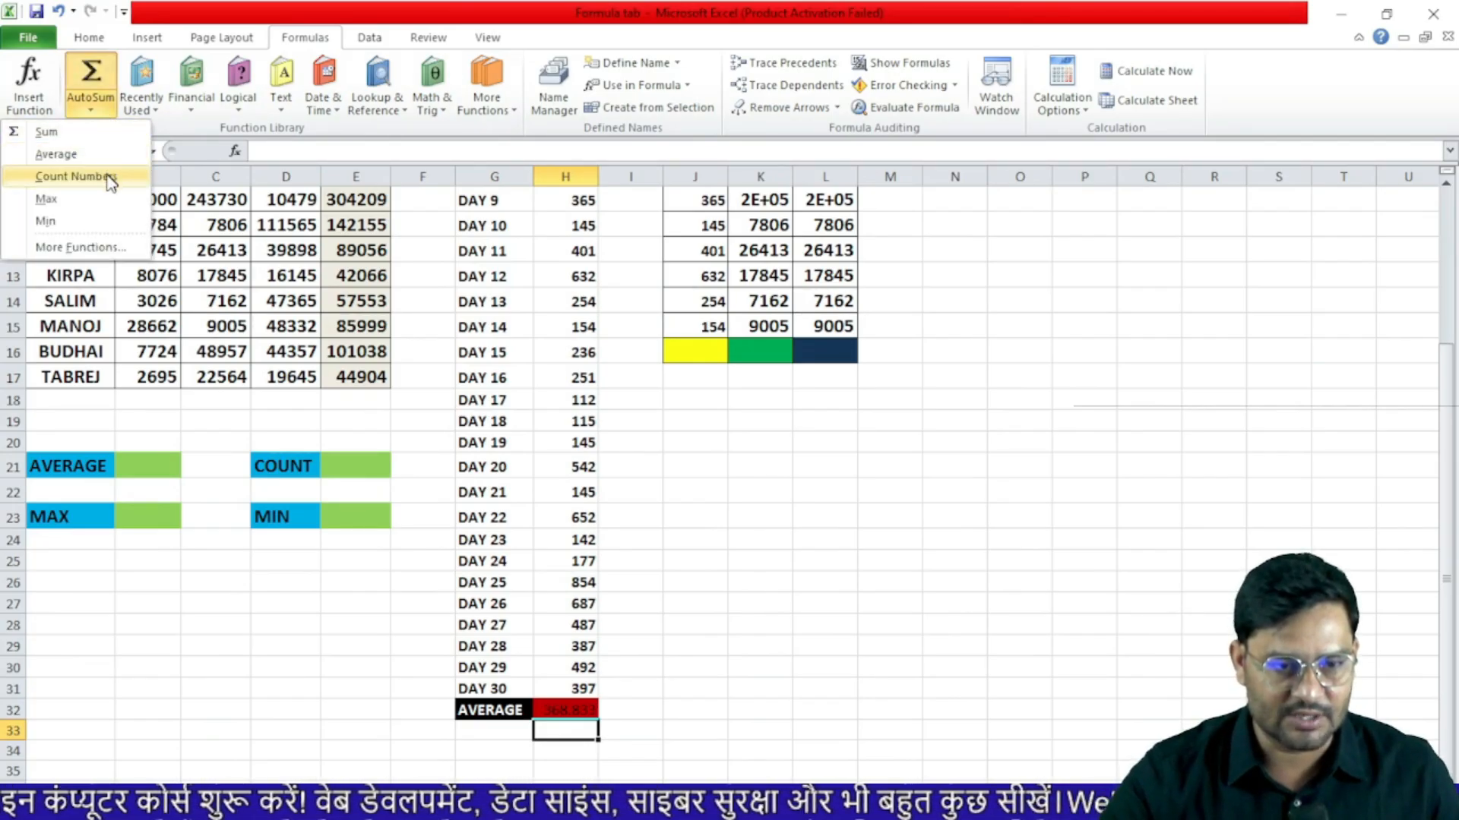
click(950, 517)
scroll(911, 497, up, 3)
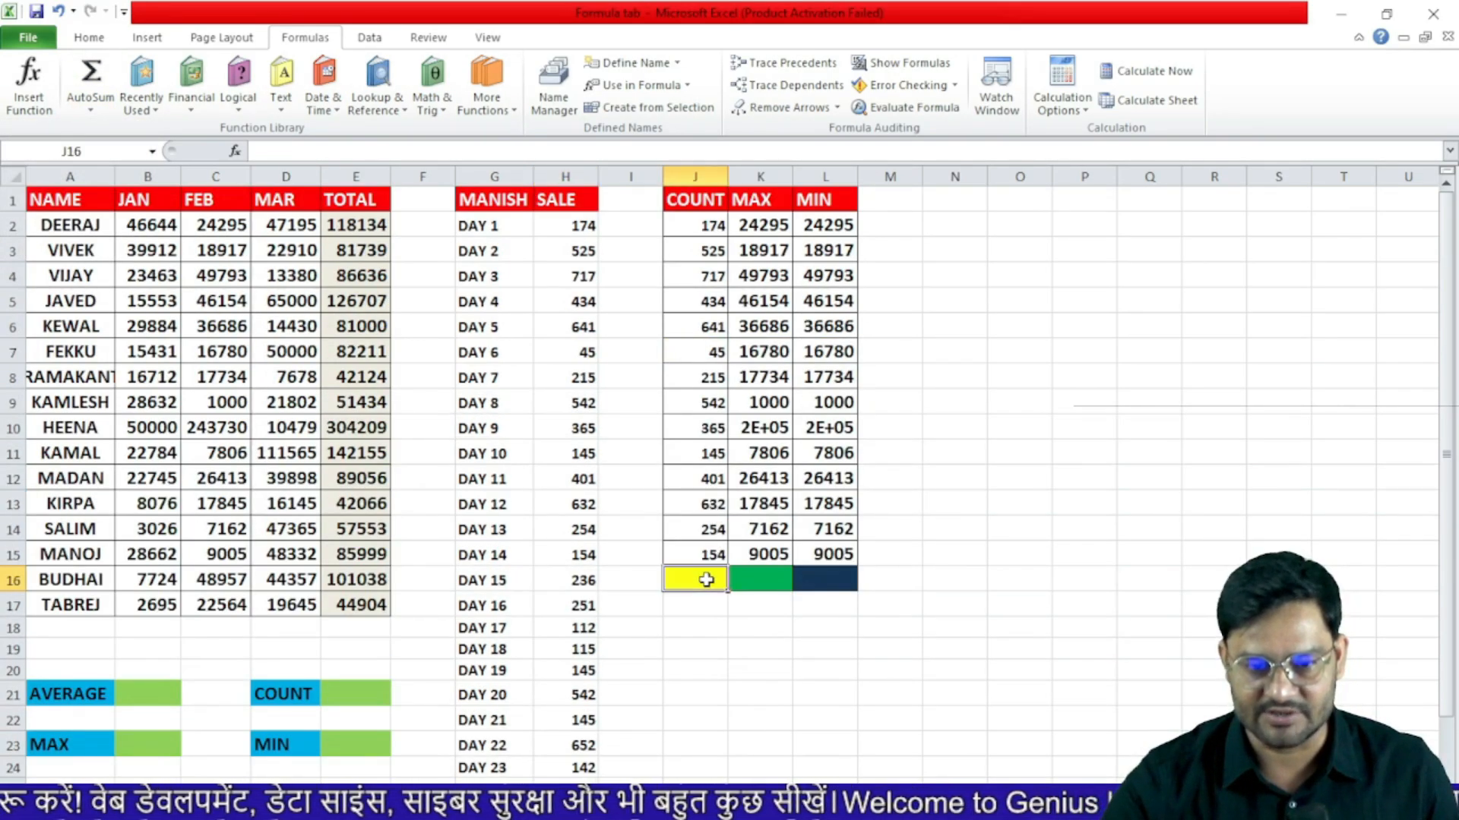
click(90, 111)
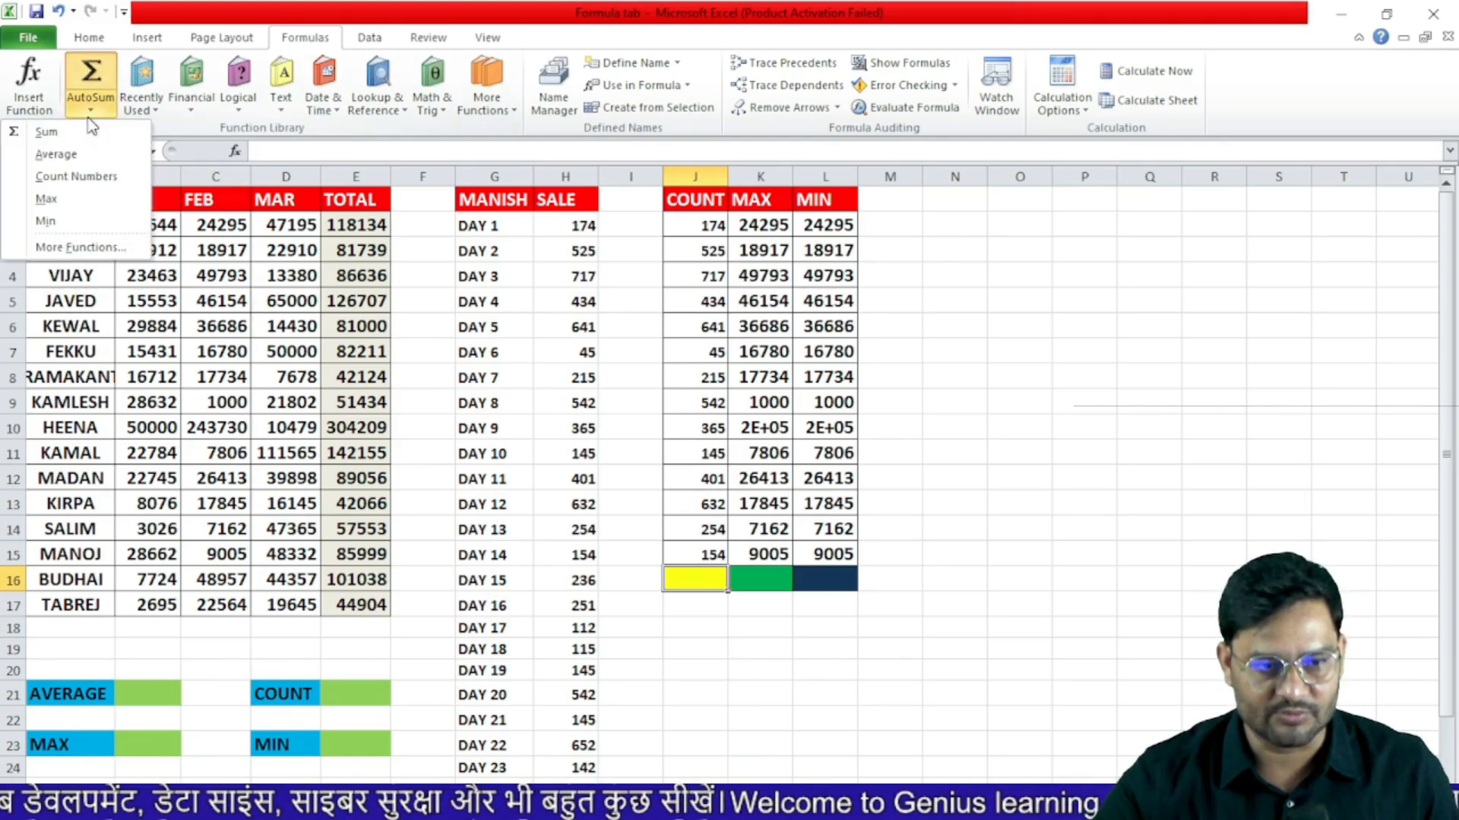
click(100, 181)
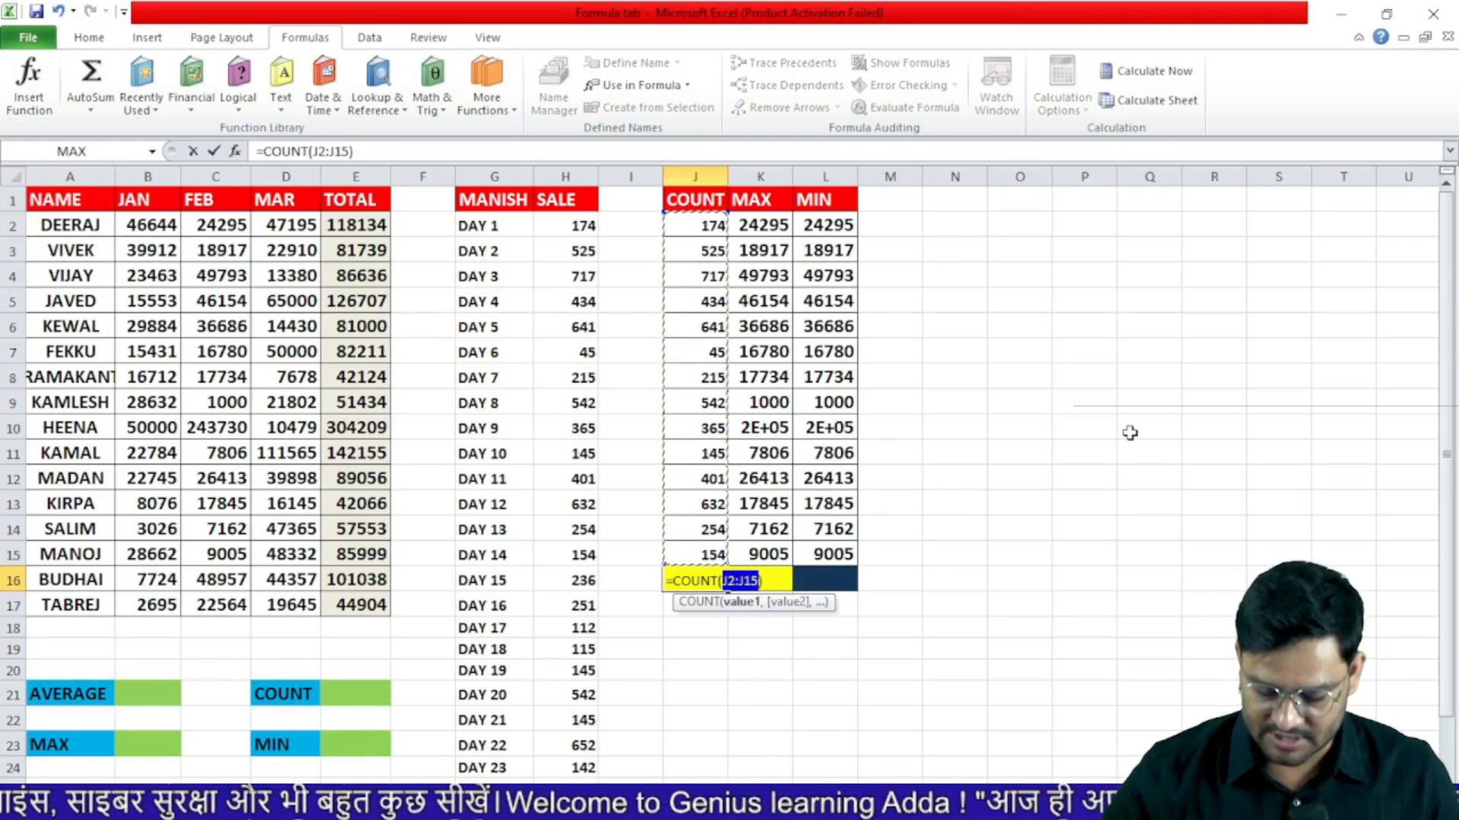
key(Return)
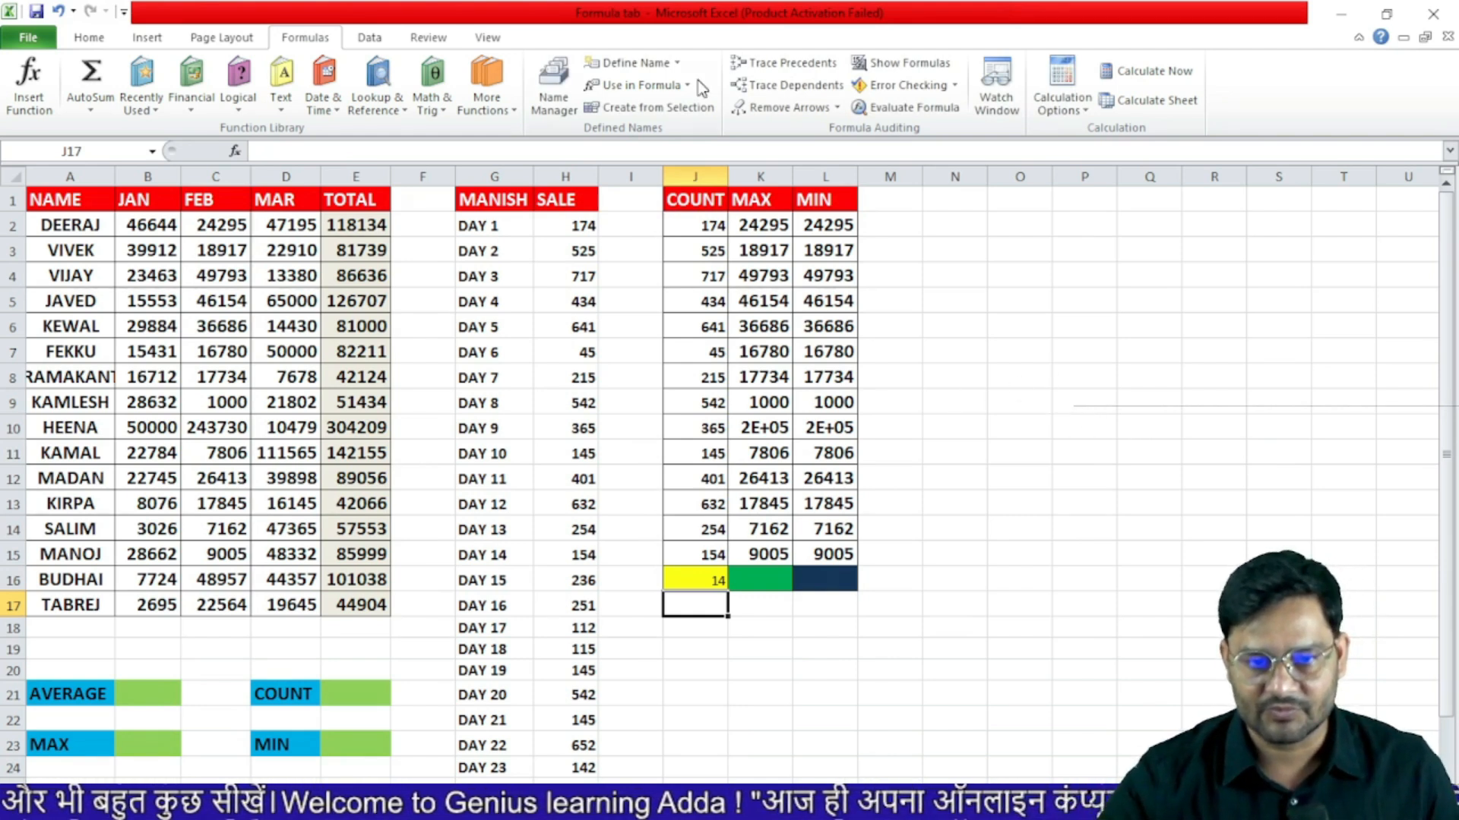
- Insert an AutoSum Max of K2:K15 in the green cell K16 under the MAX column
click(771, 577)
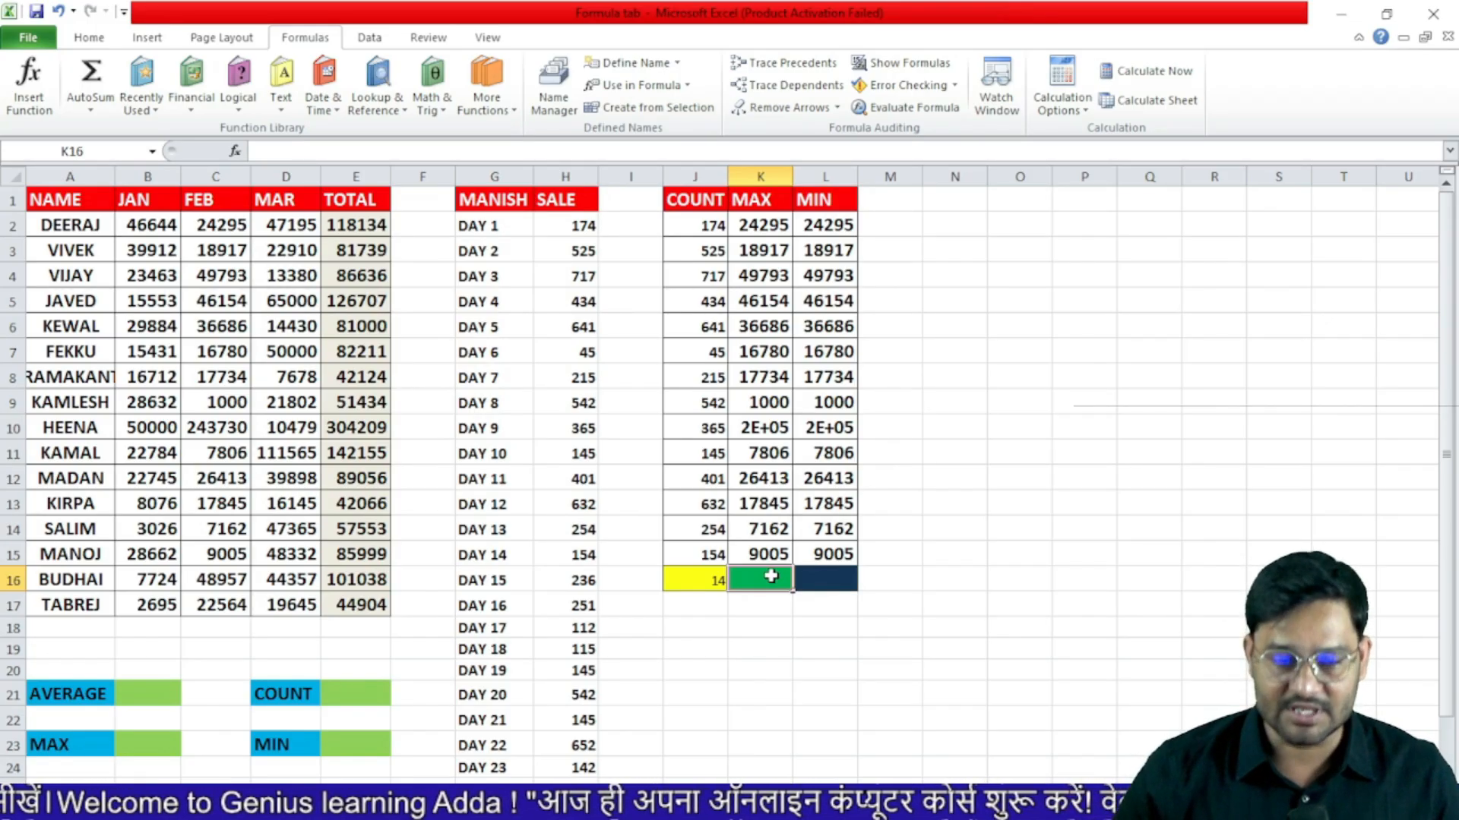
click(91, 106)
click(82, 209)
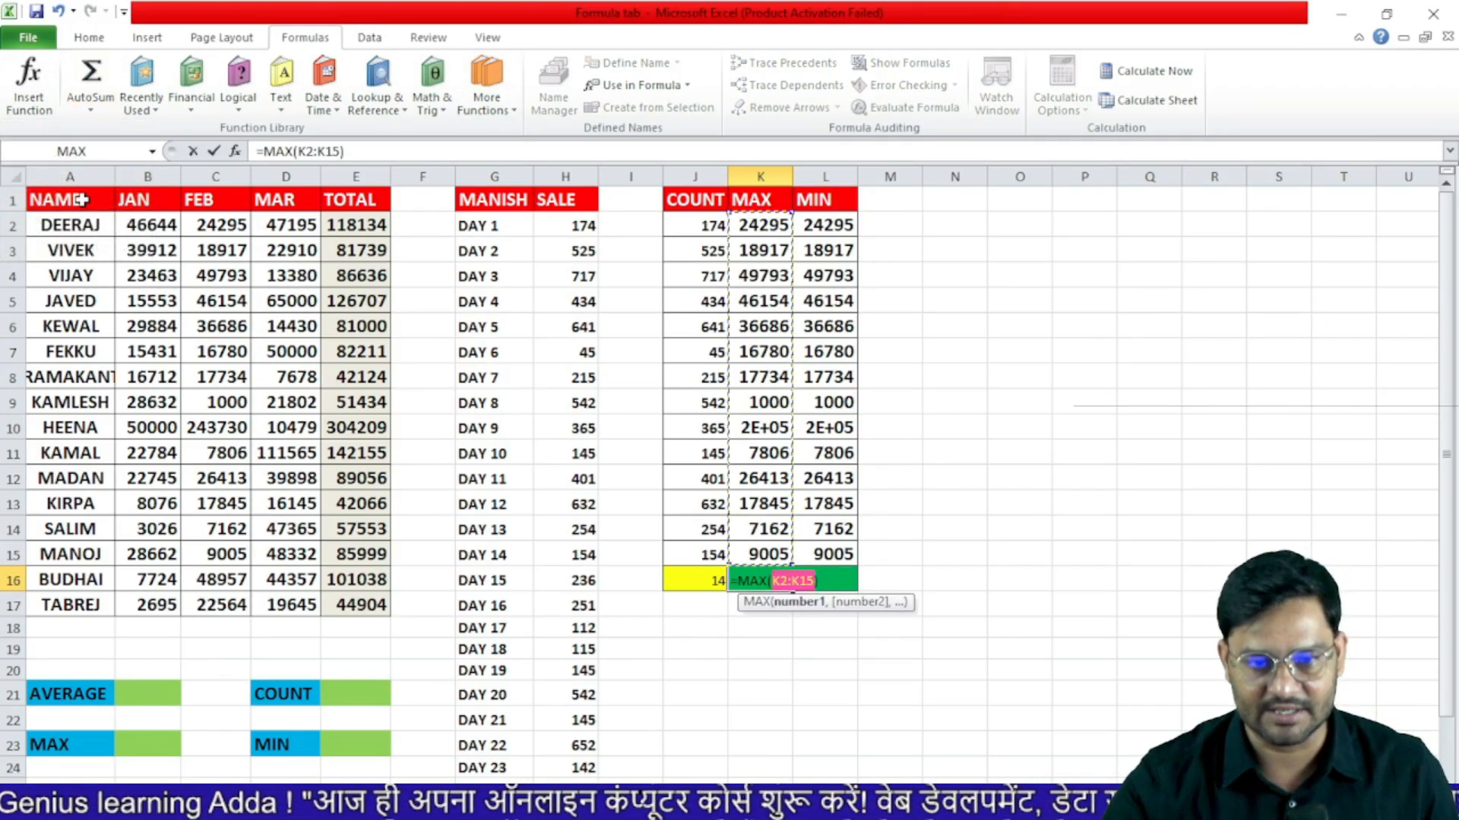
key(Return)
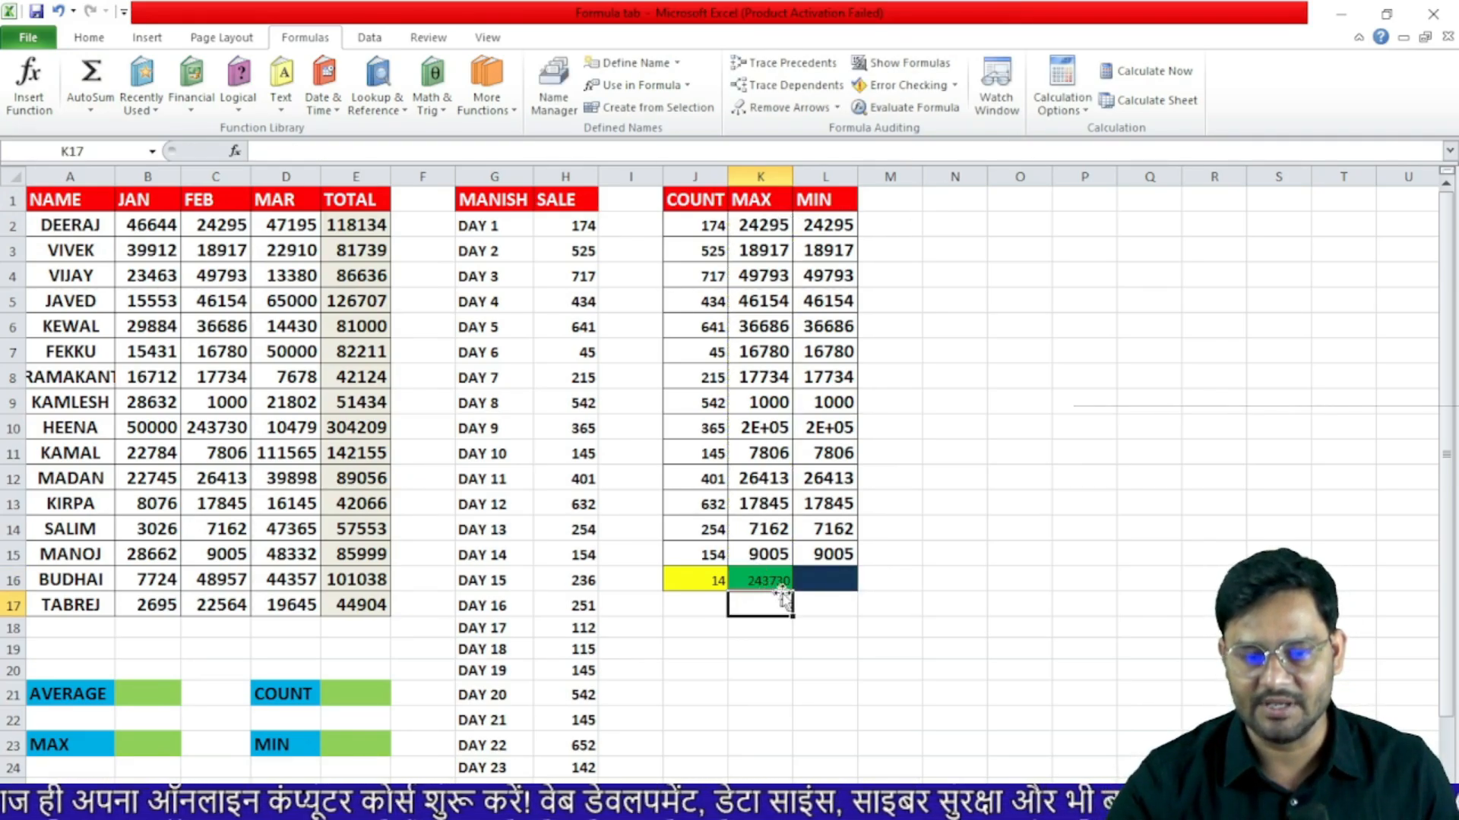
- Insert an AutoSum Min of L2:L15 in the dark blue cell L16 and reselect that cell
click(833, 580)
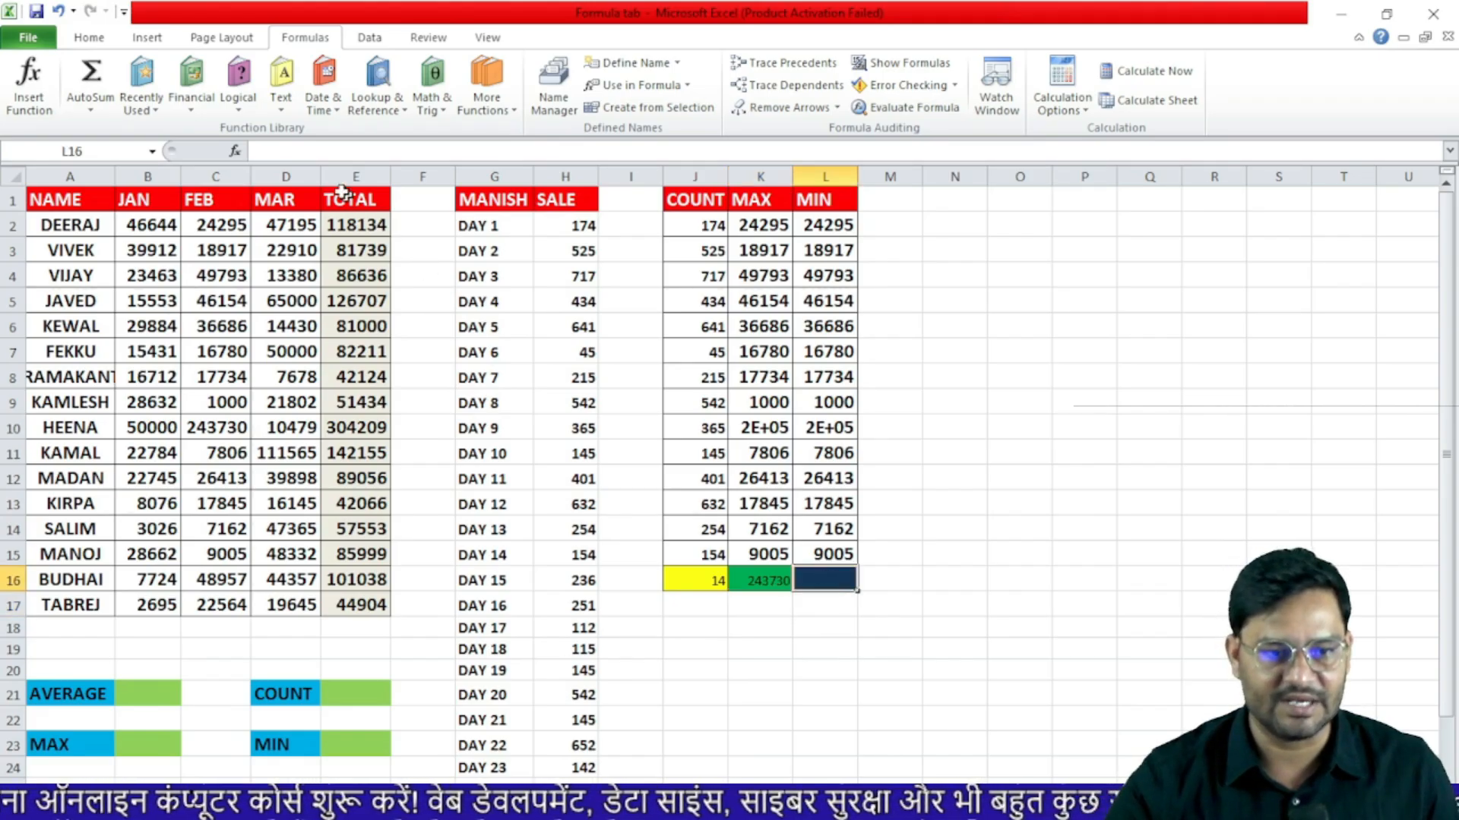
click(93, 116)
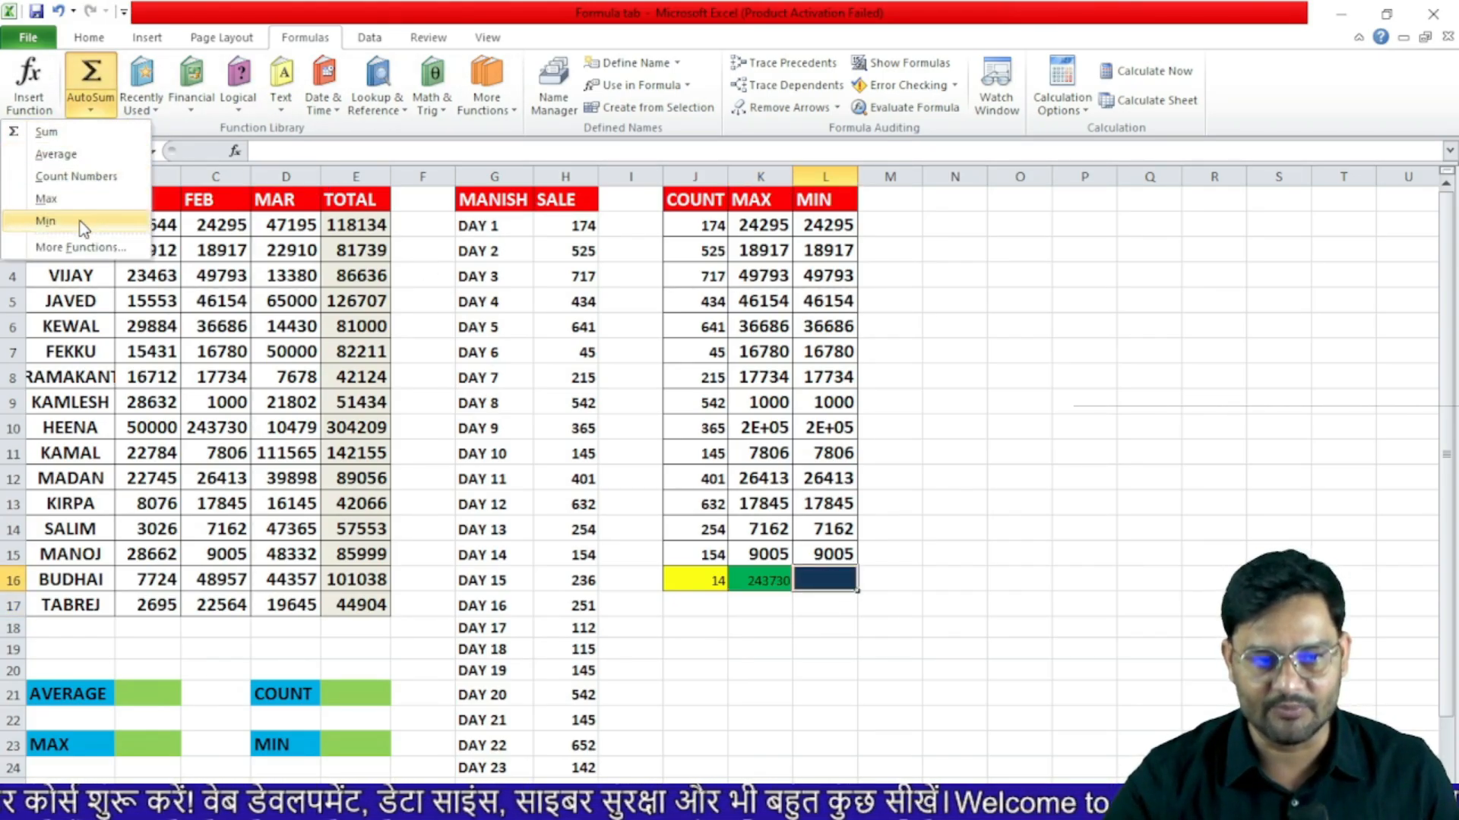
click(46, 221)
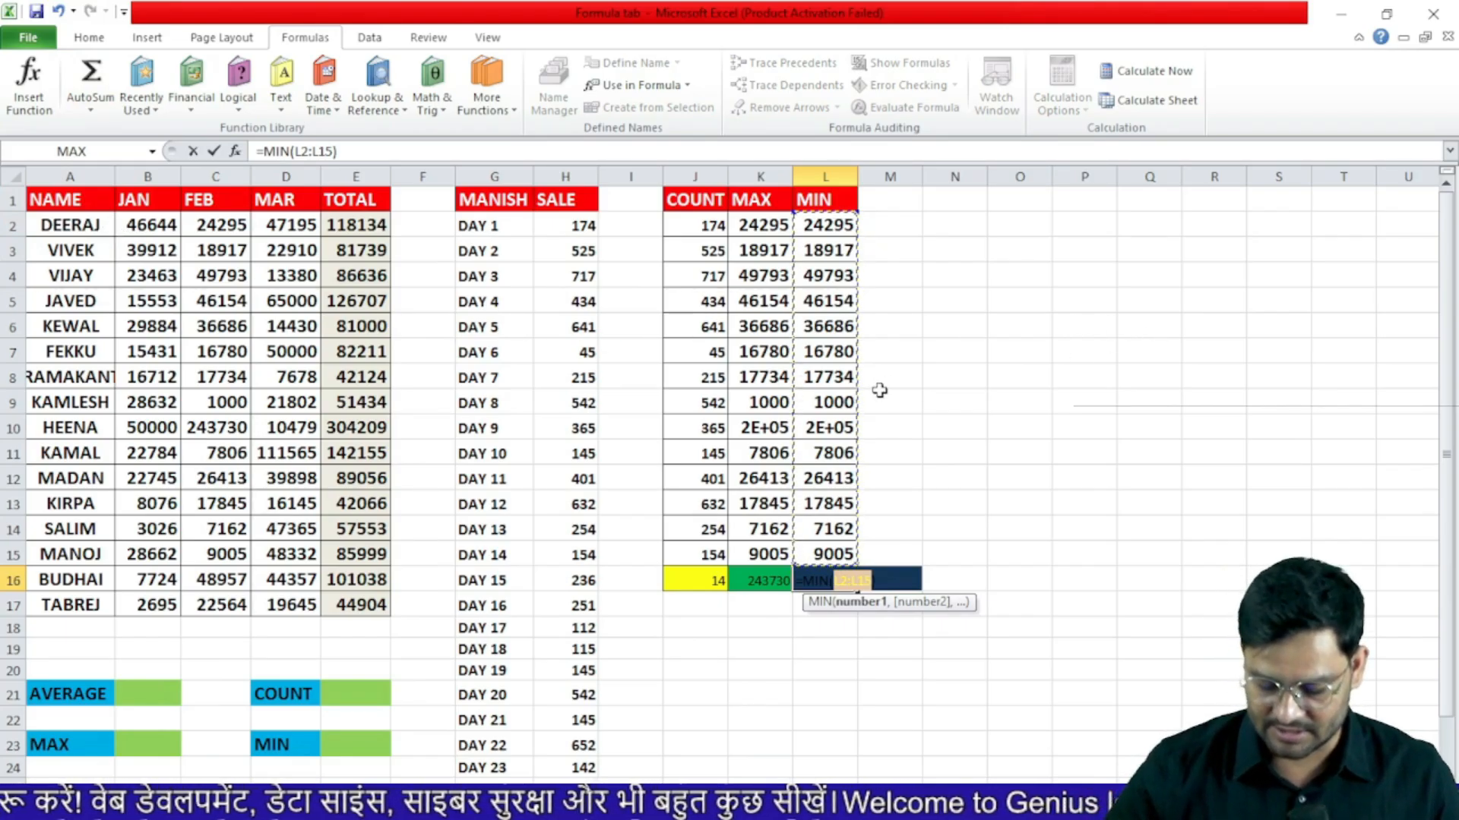
key(Return)
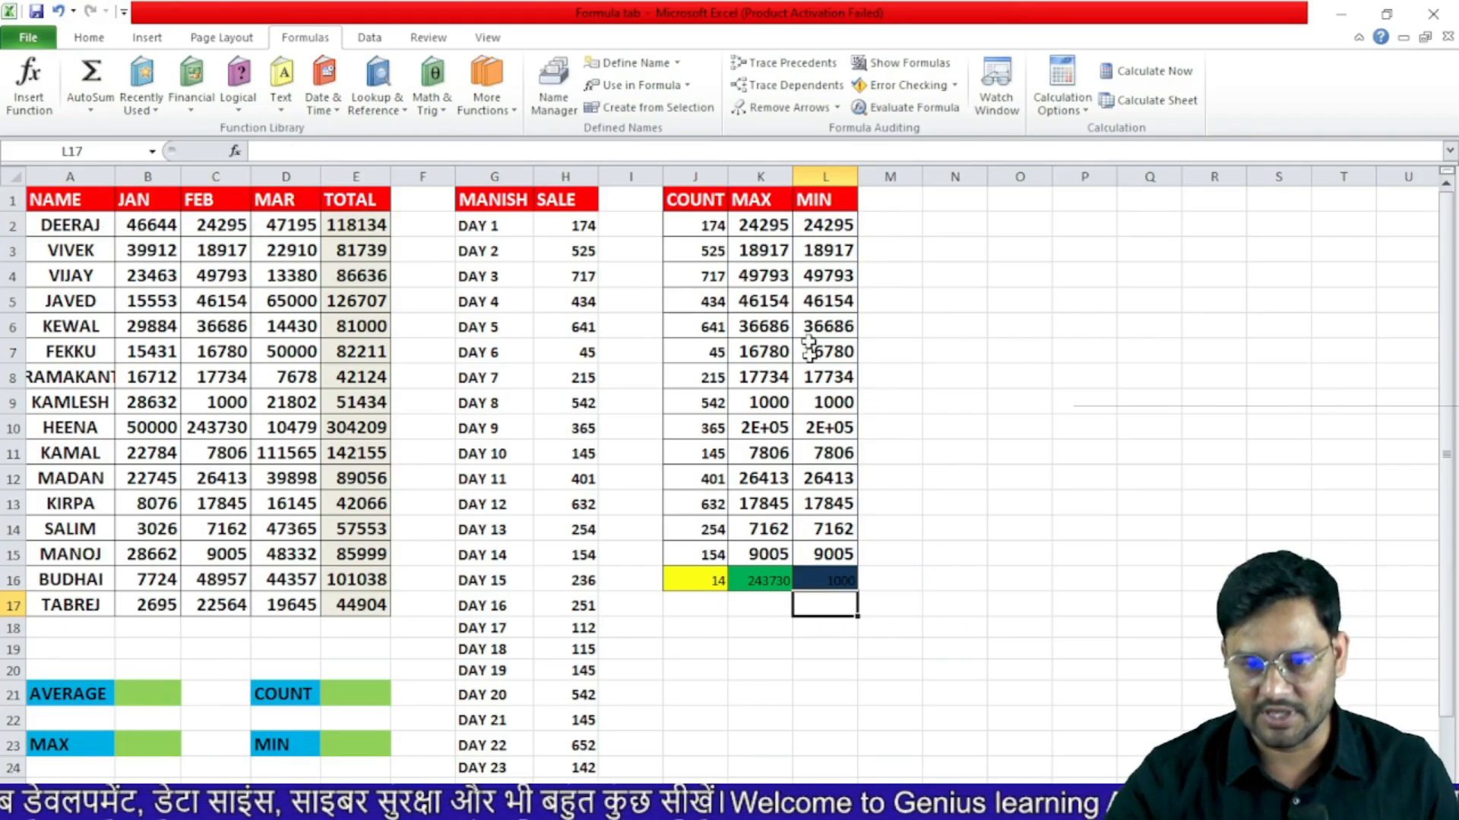
click(840, 581)
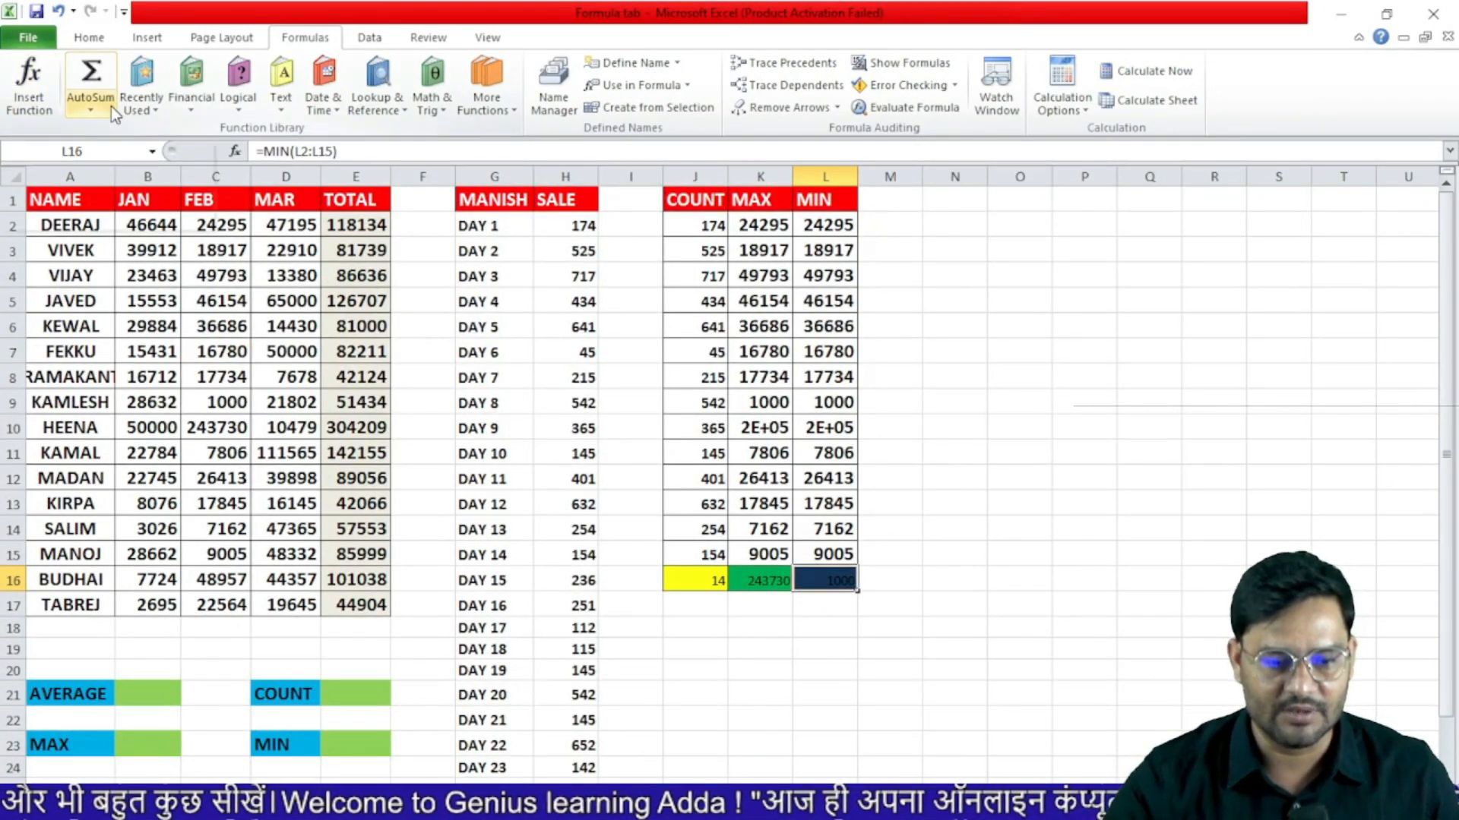
- Insert the recently used MAX function in B23 beside the MAX label for the MAR values D2:D17
click(155, 111)
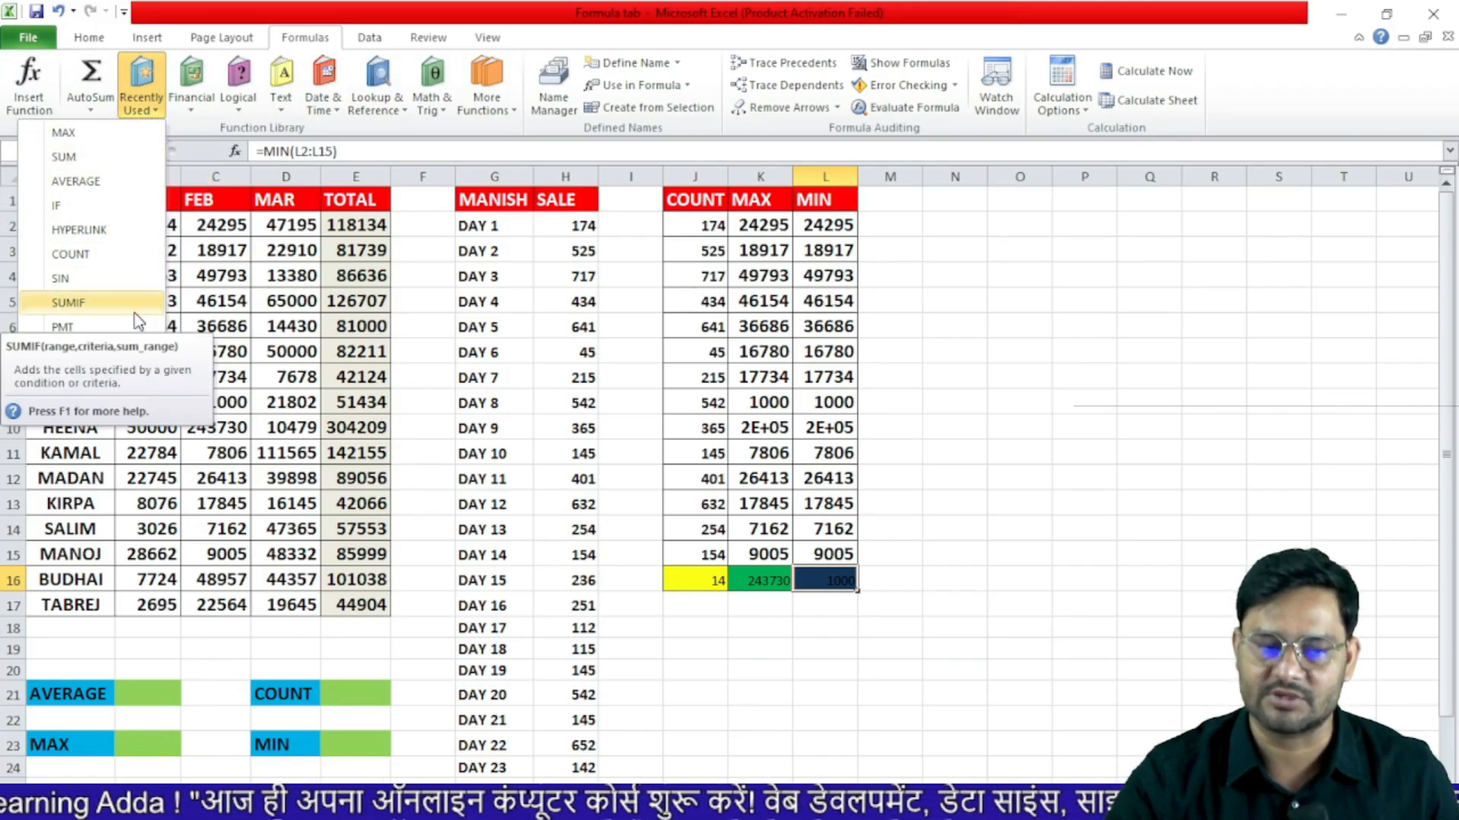
click(138, 745)
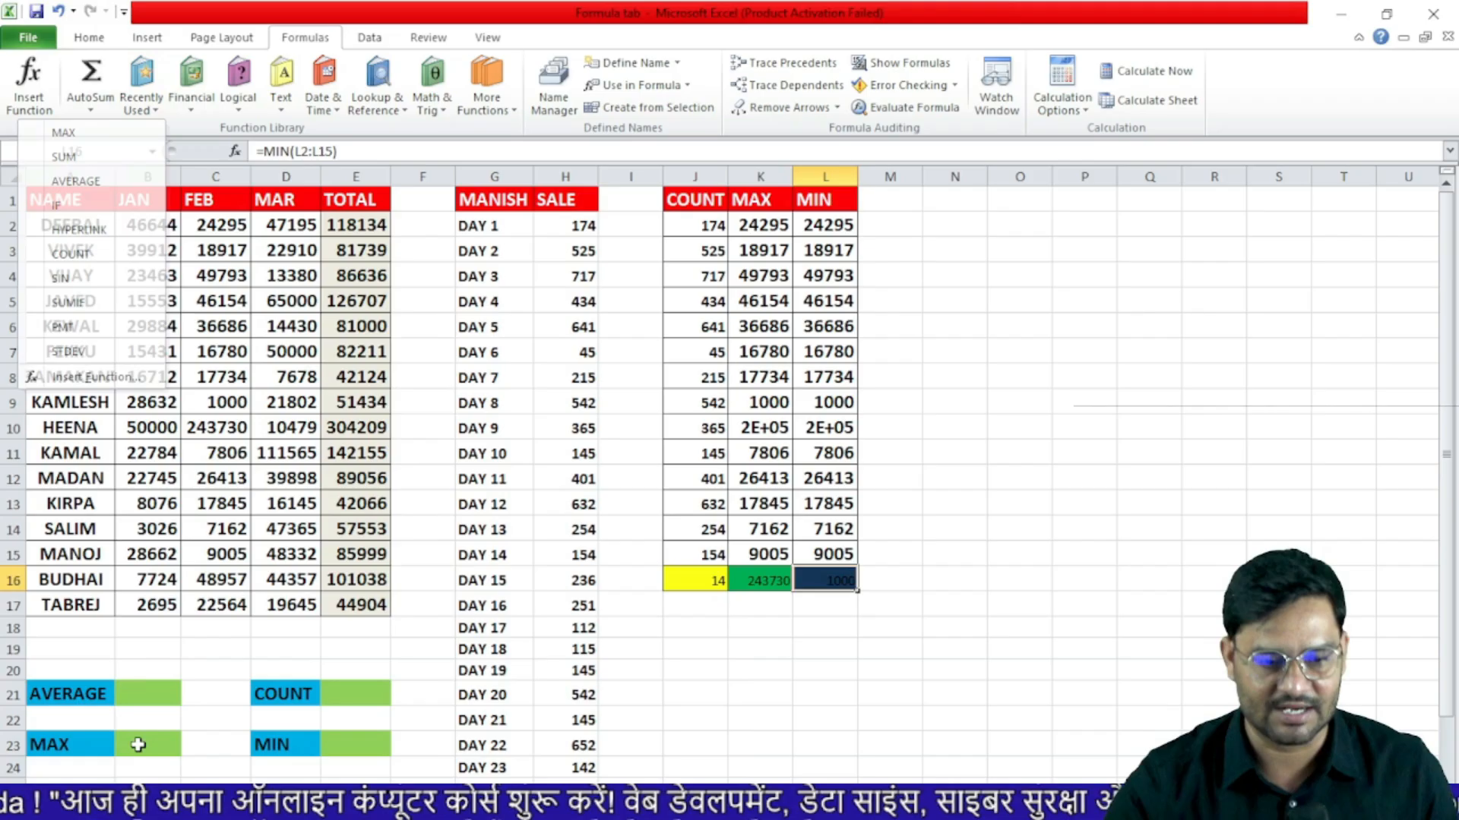
click(153, 102)
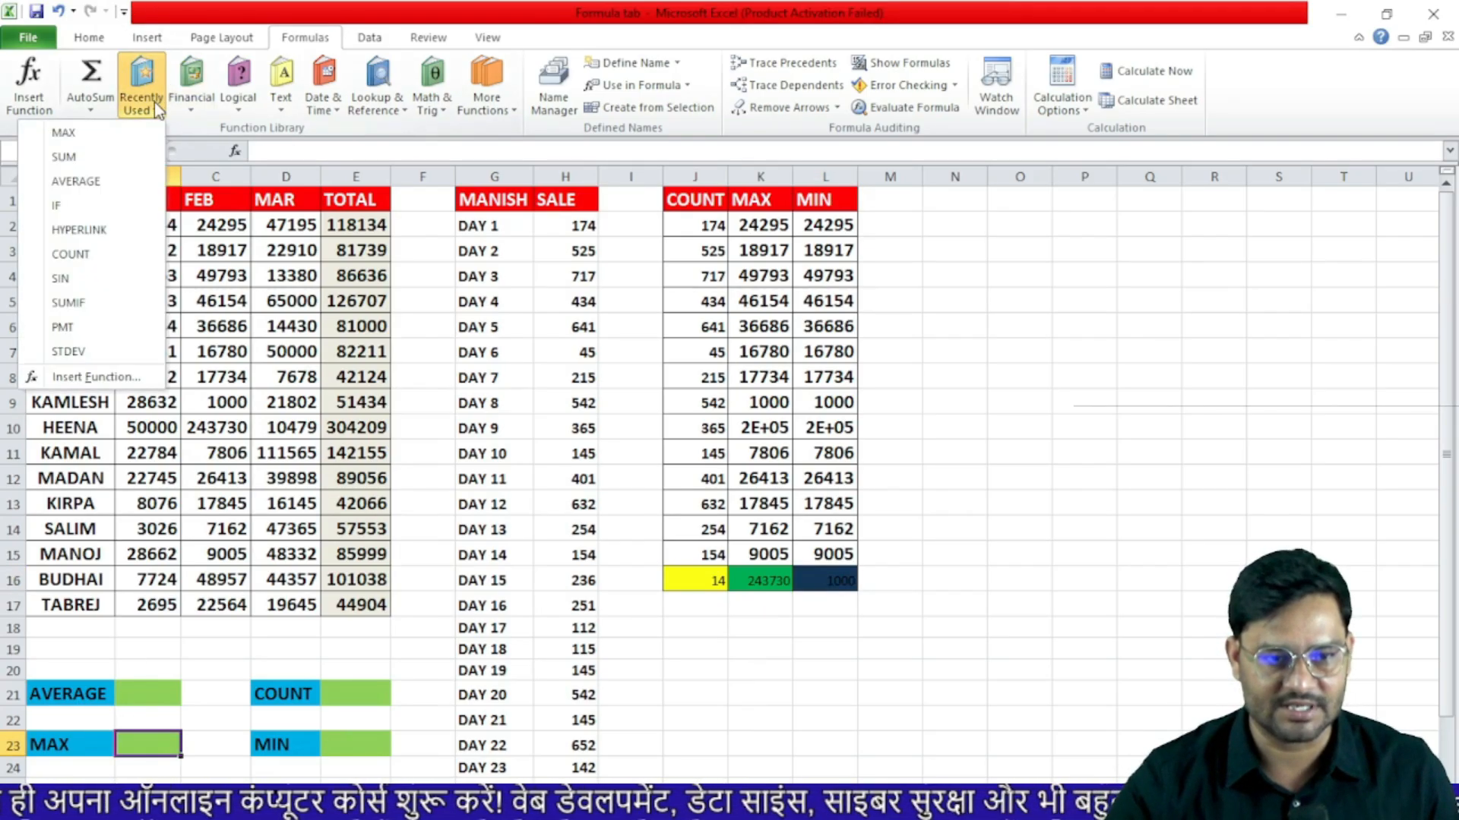
click(99, 132)
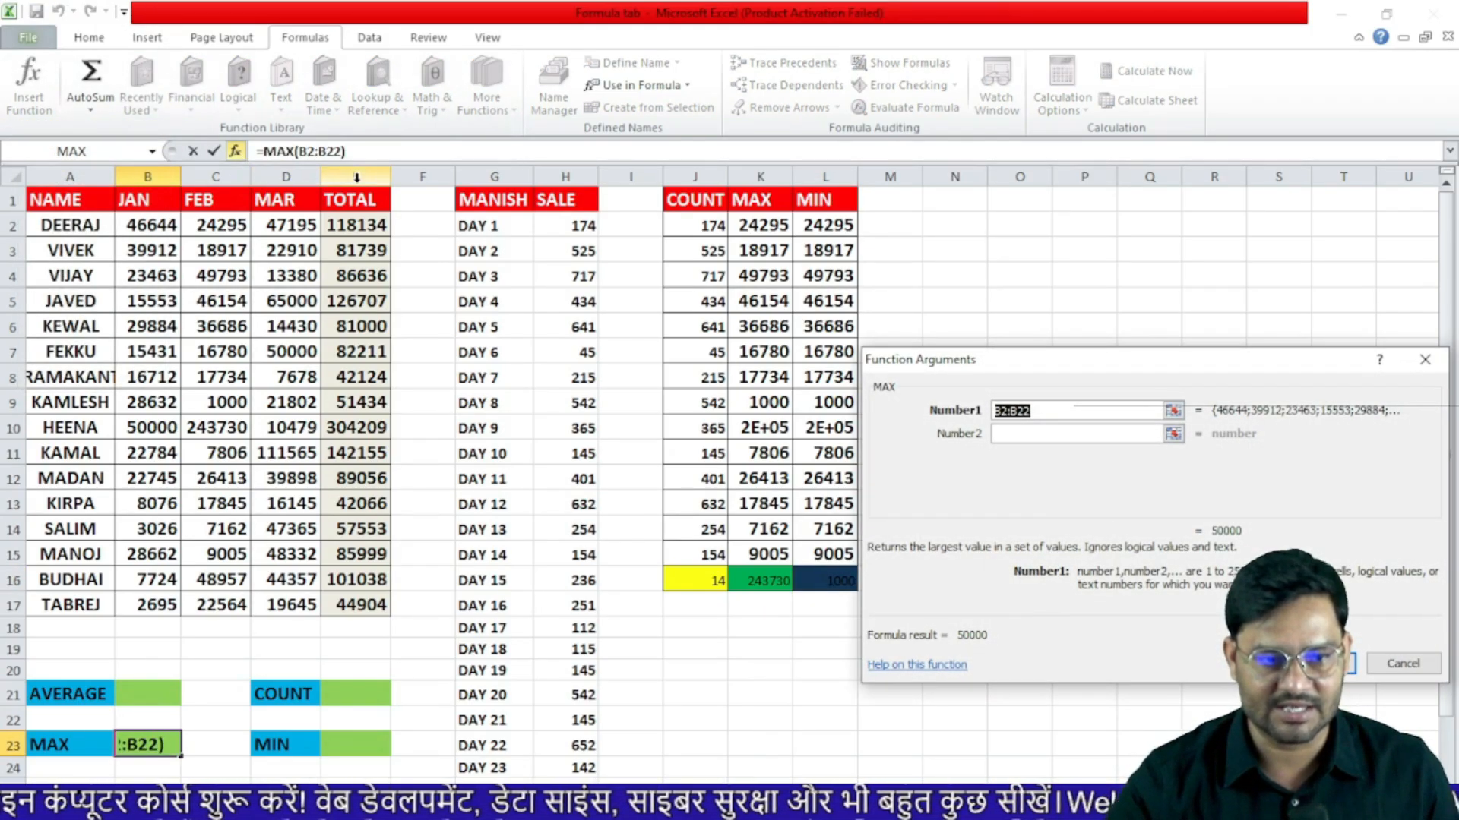
drag(287, 225, 272, 604)
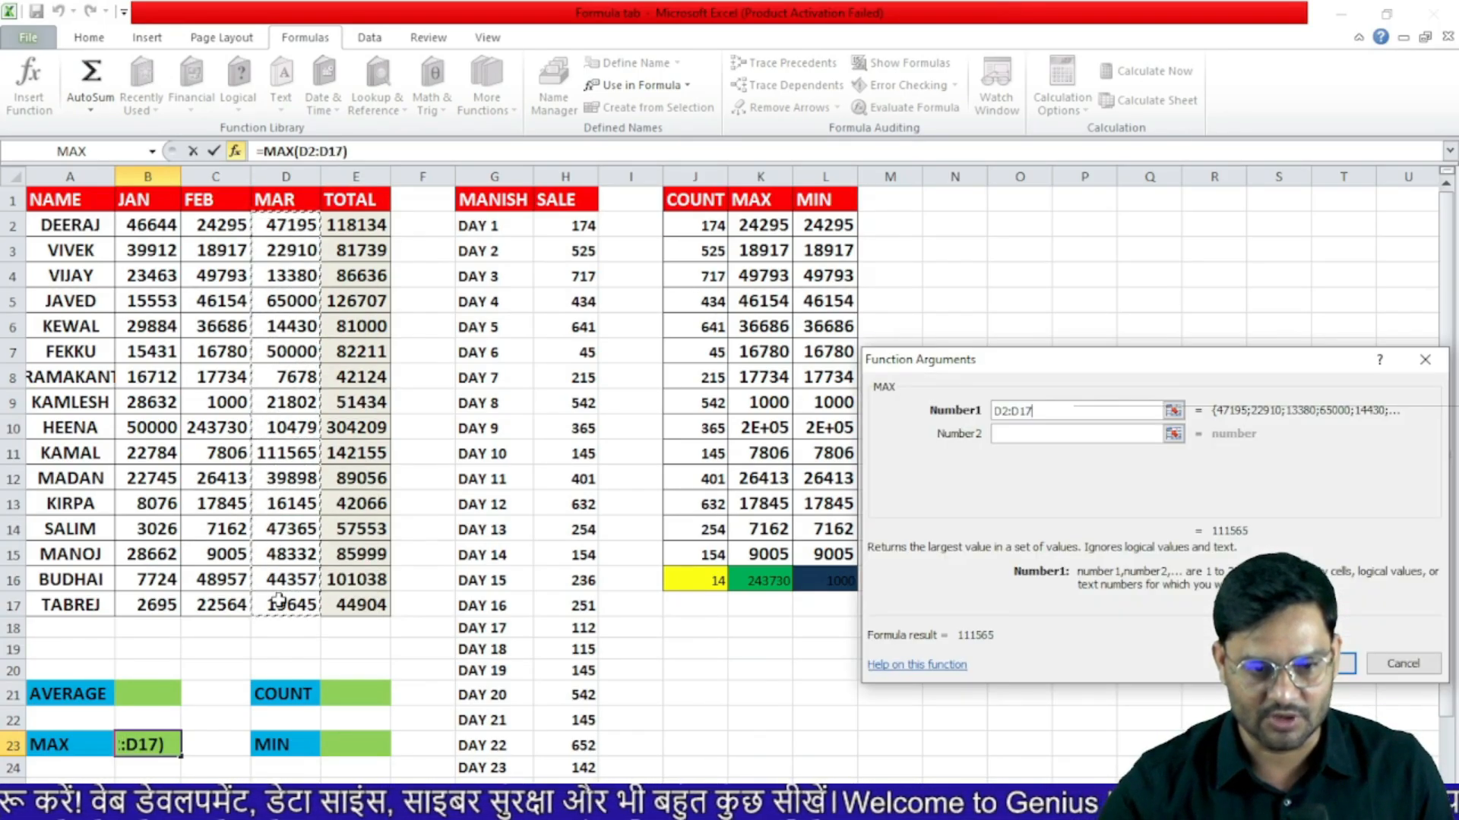
key(Return)
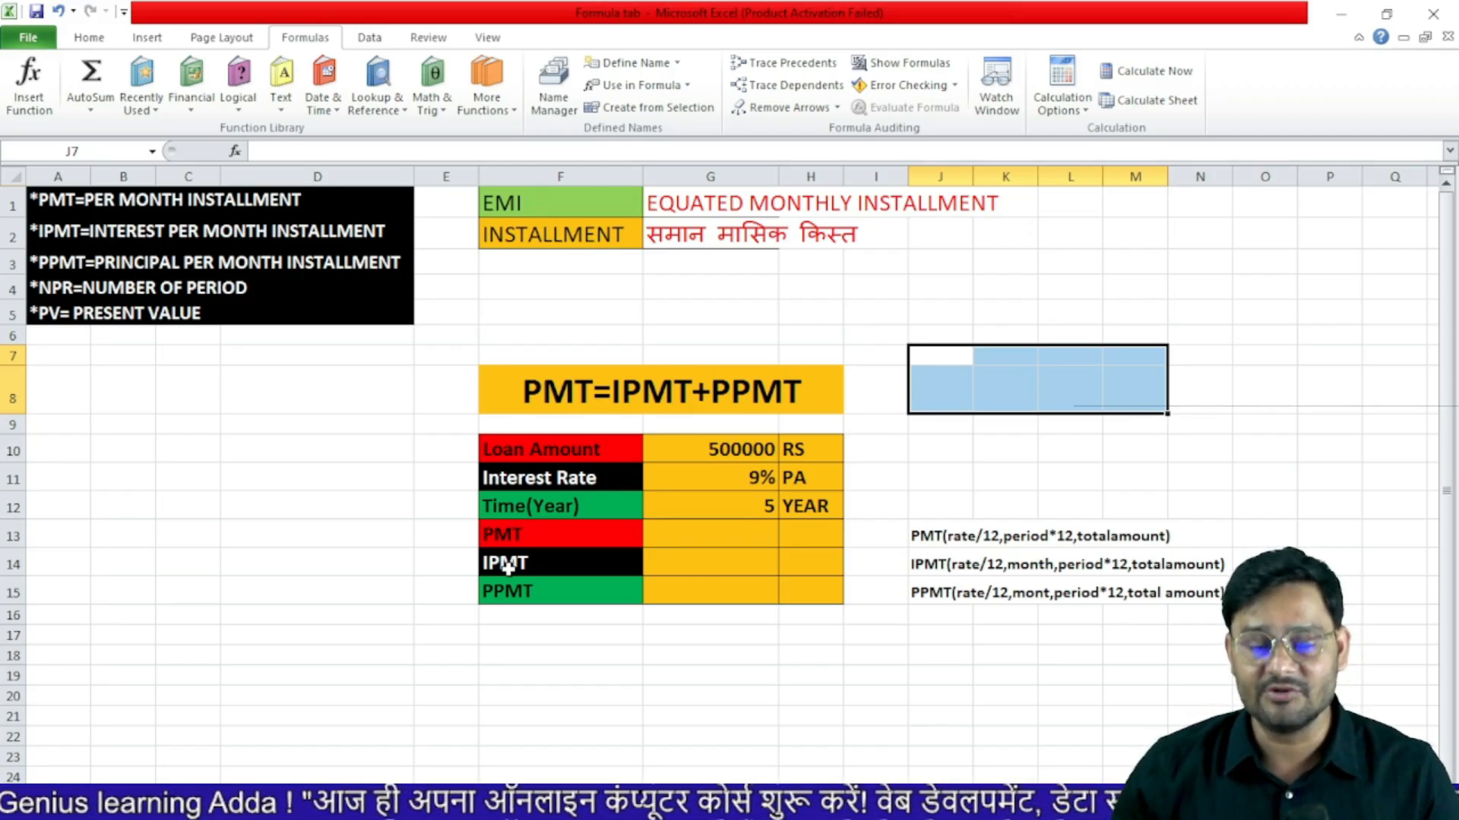
- On the EMI sheet, examine the PMT=IPMT+PPMT heading, the loan amount, interest rate and time entries, and the PMT, IPMT and PPMT result cells
click(547, 407)
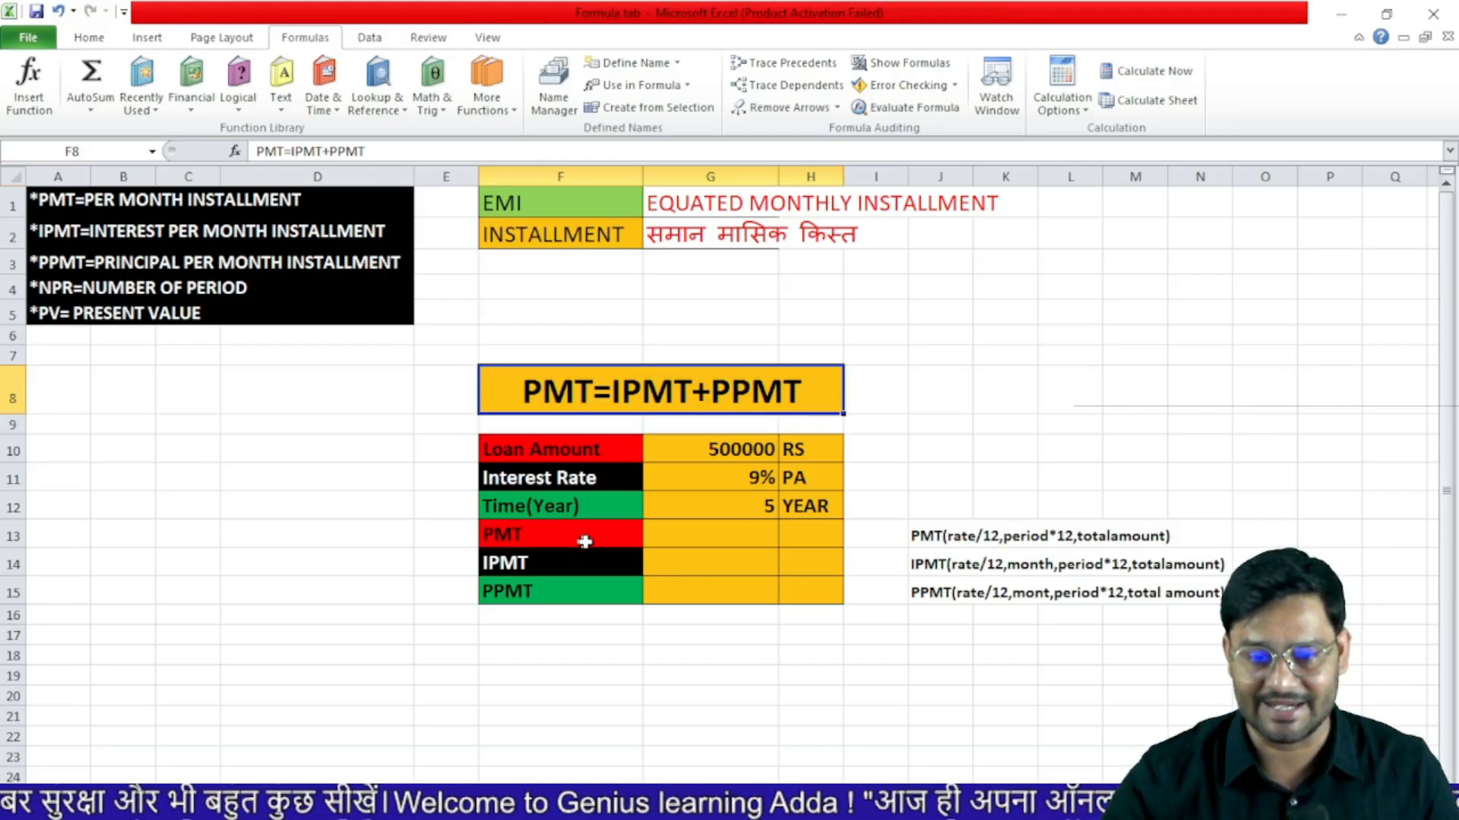
scroll(596, 543, down, 1)
click(556, 364)
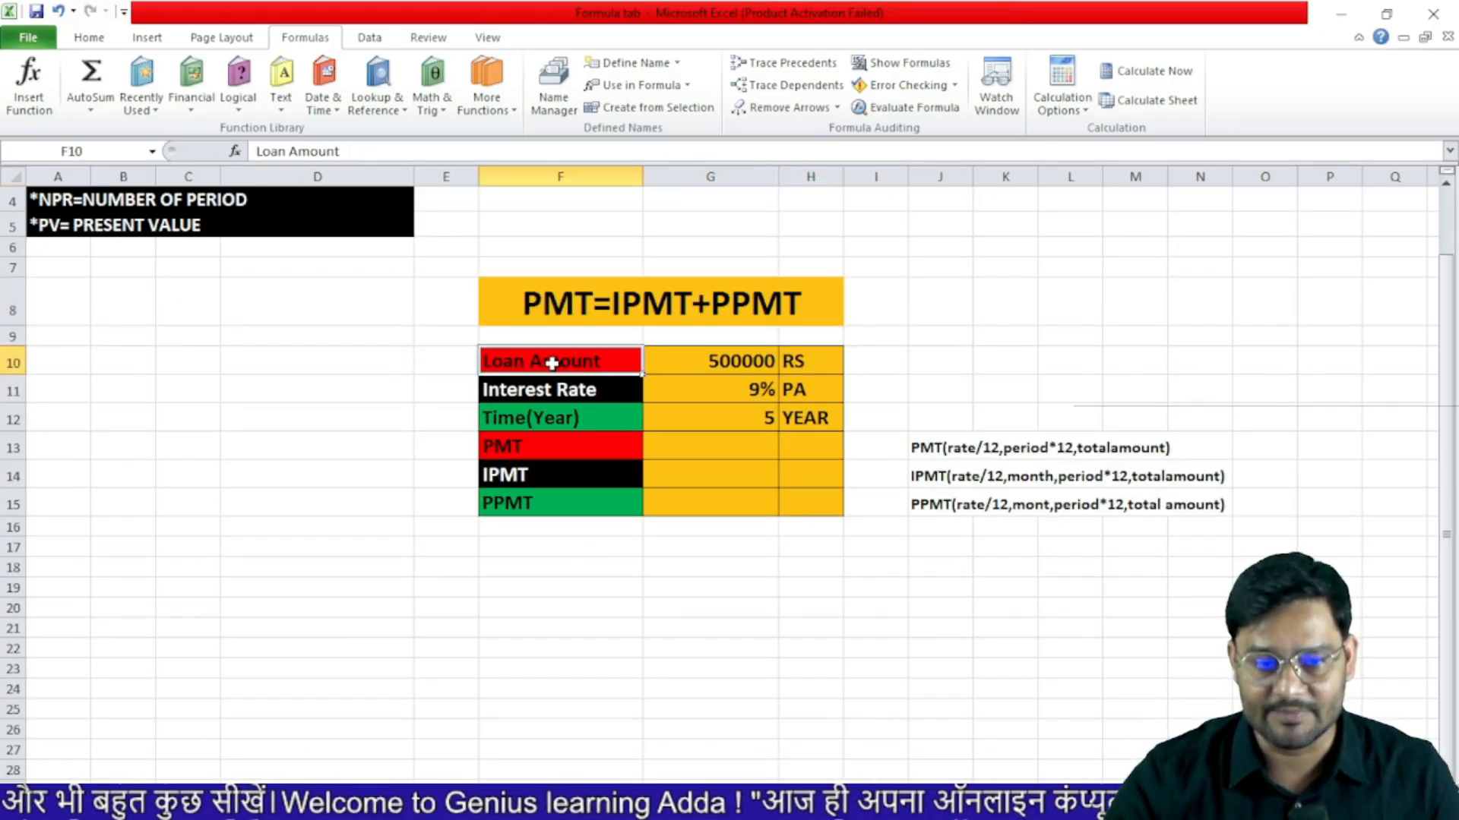
click(751, 366)
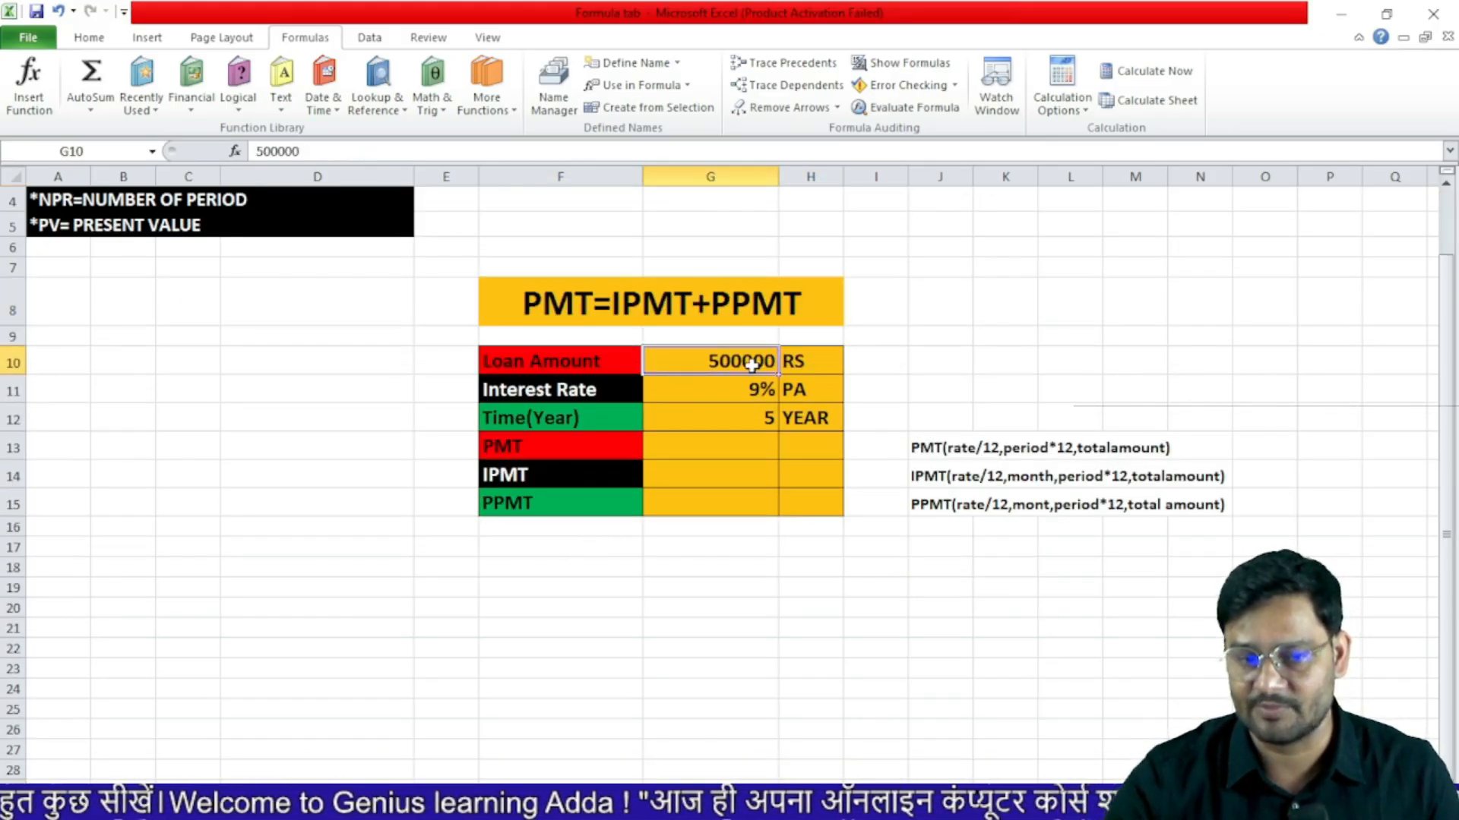
click(604, 392)
click(744, 392)
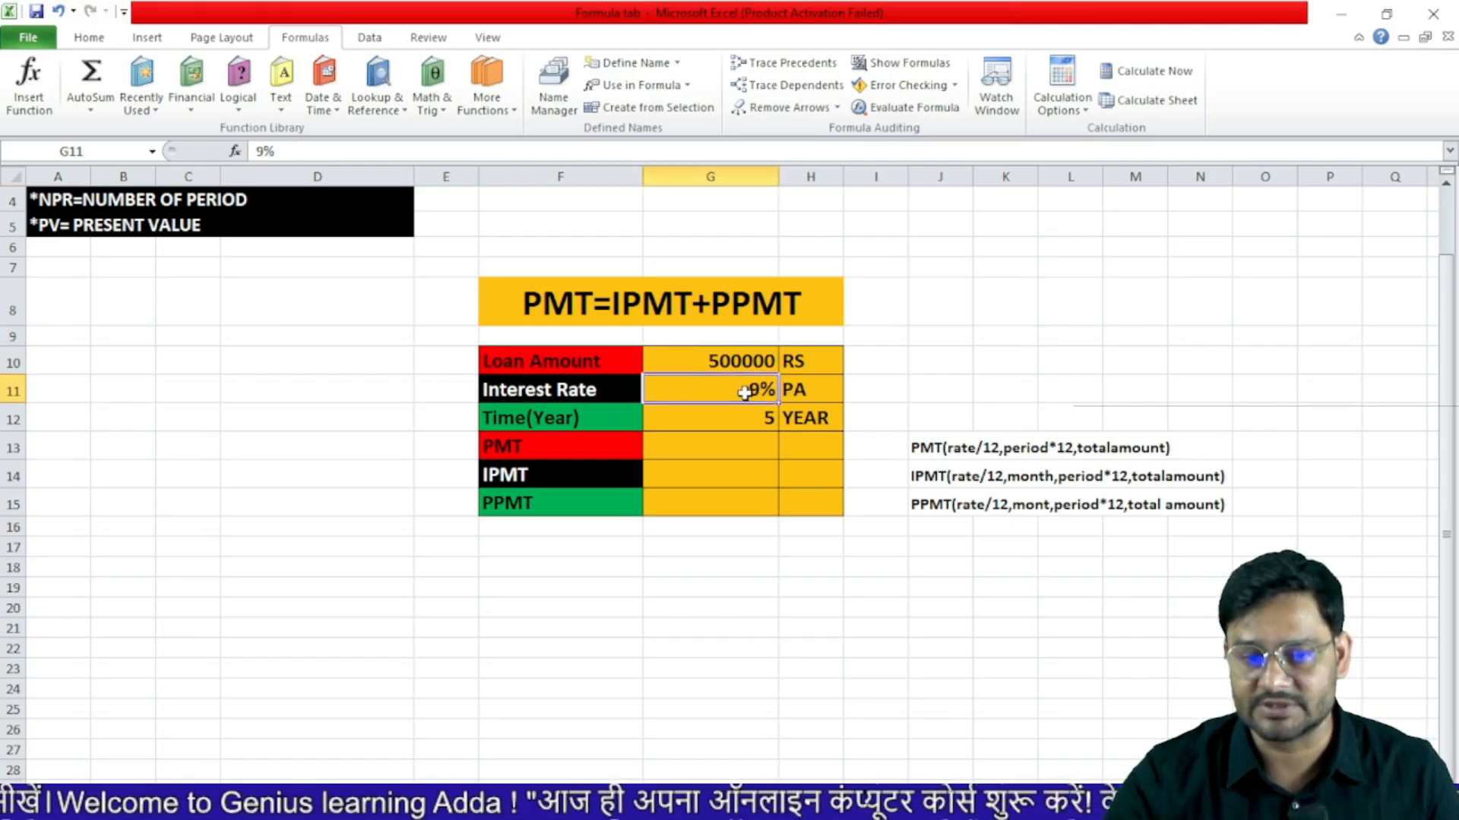
click(814, 392)
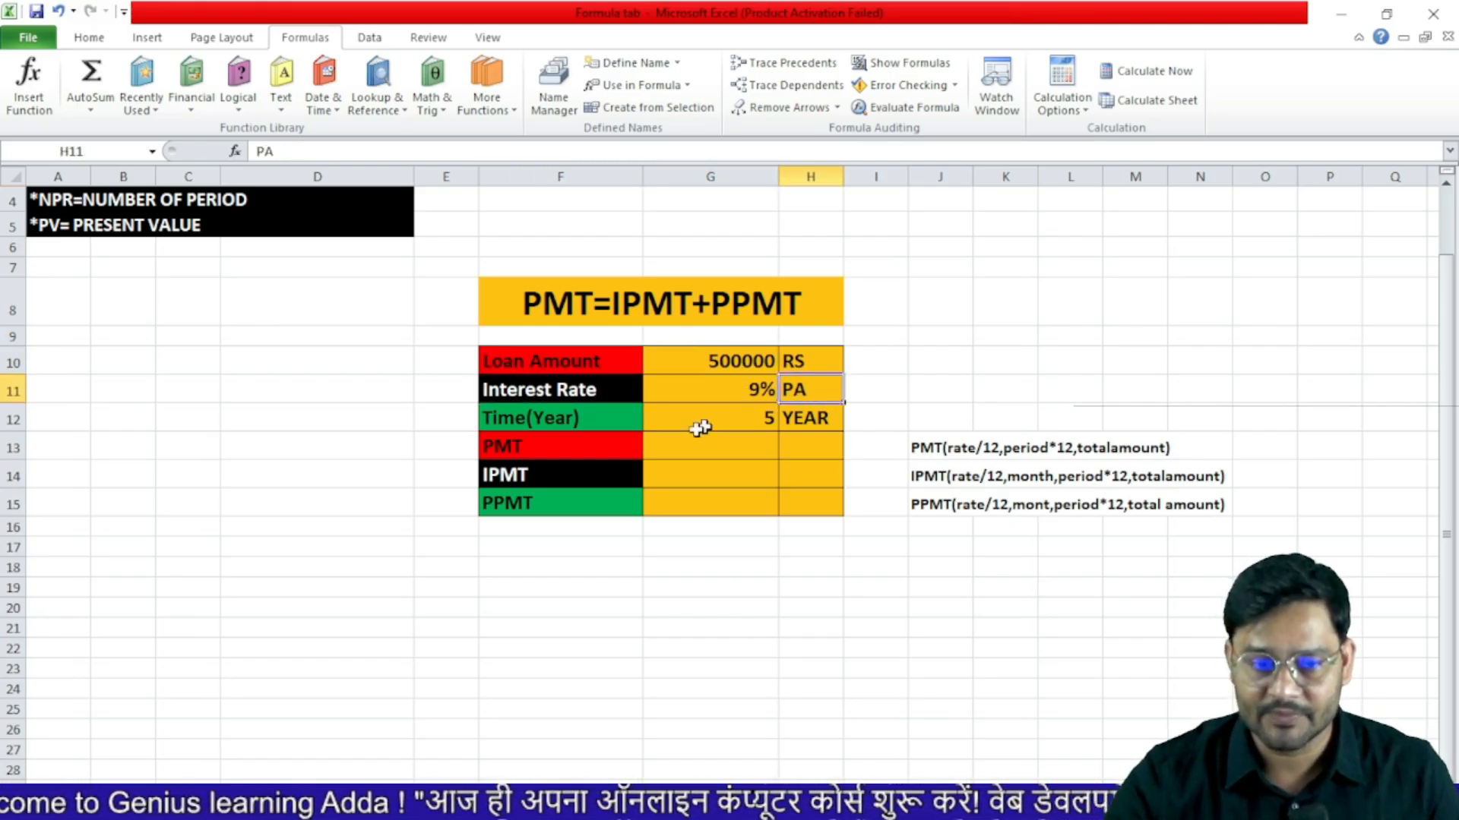
click(765, 418)
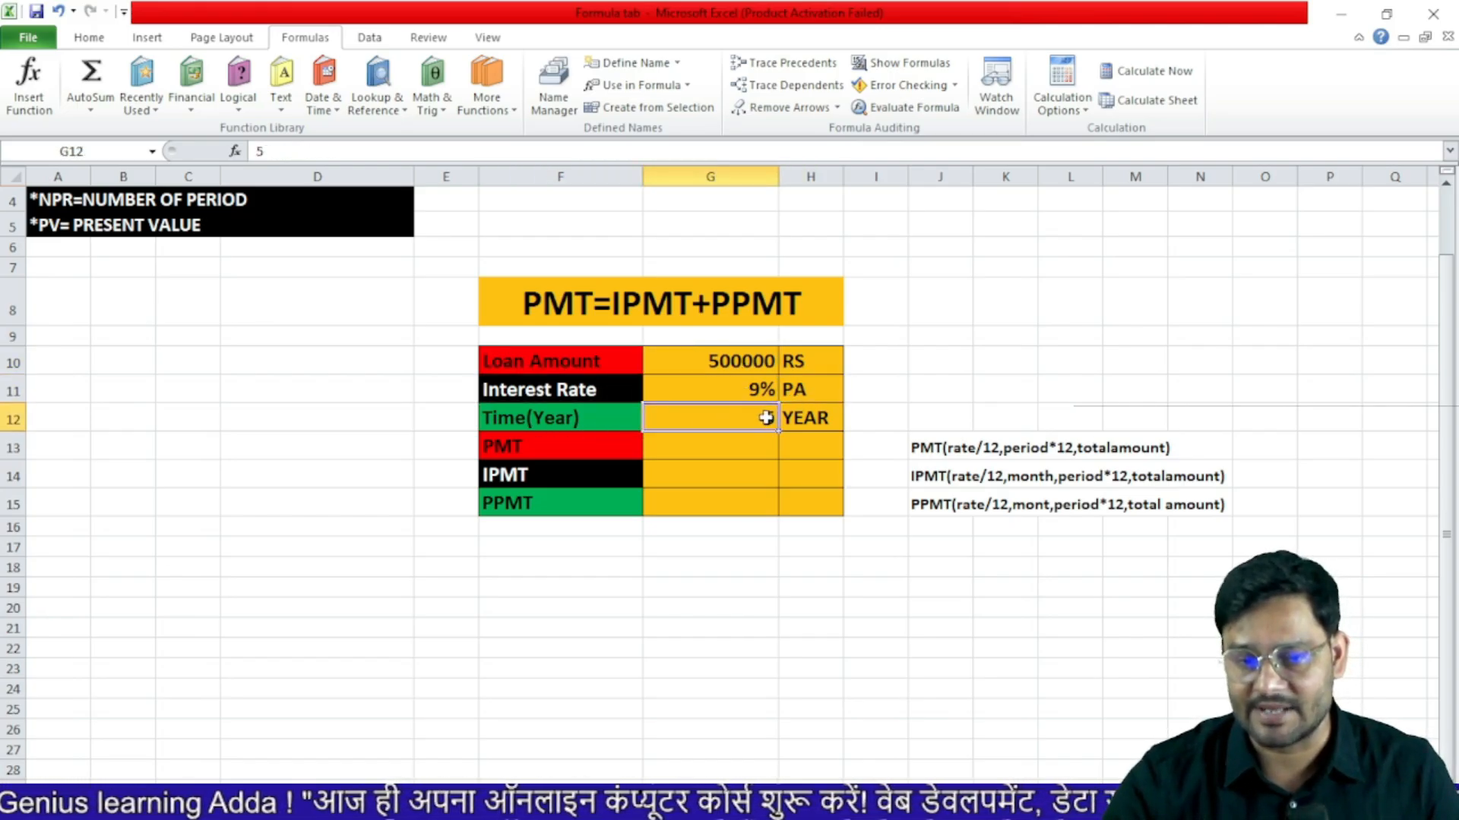
click(696, 449)
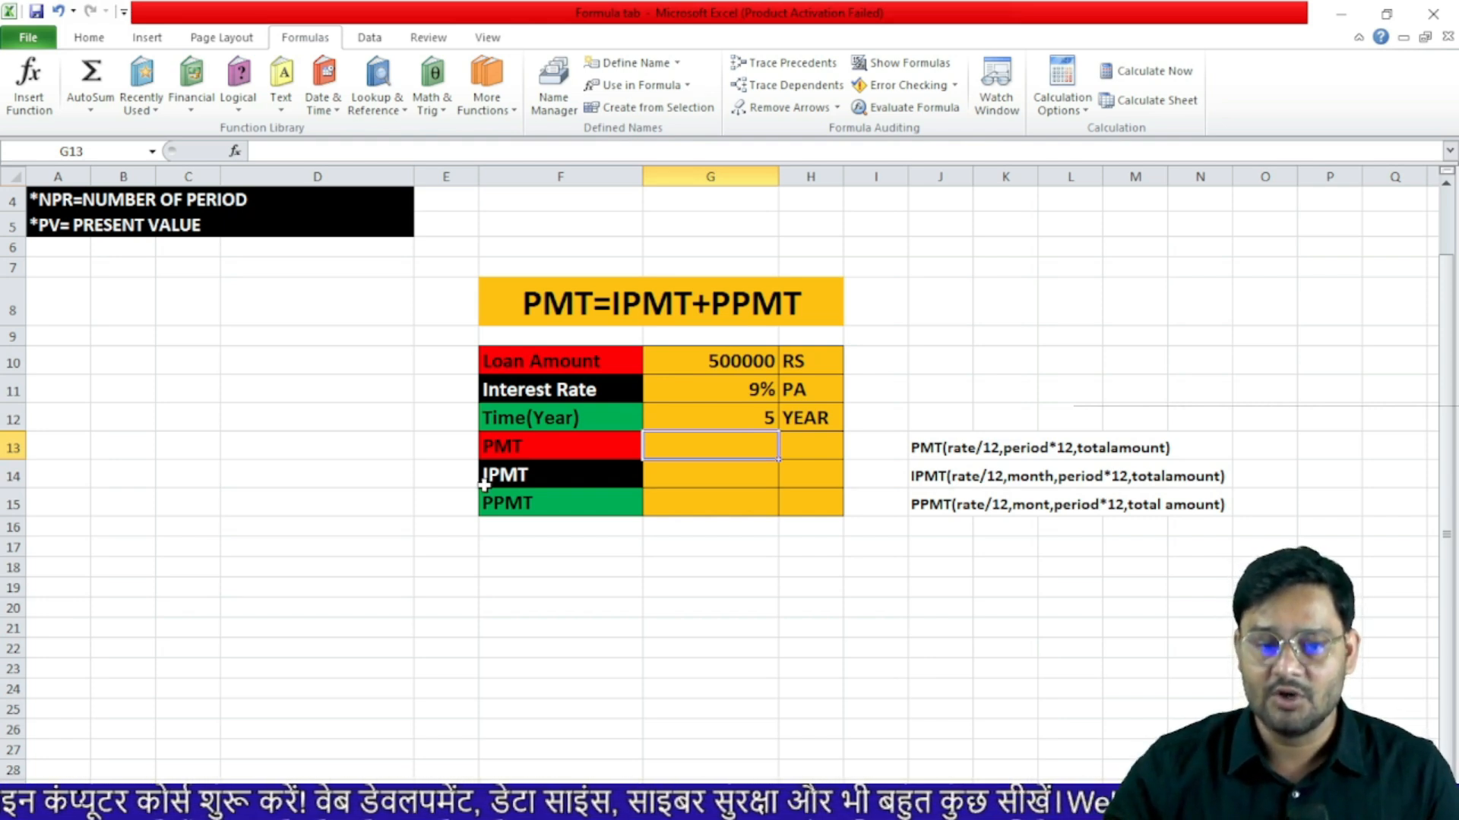
click(700, 477)
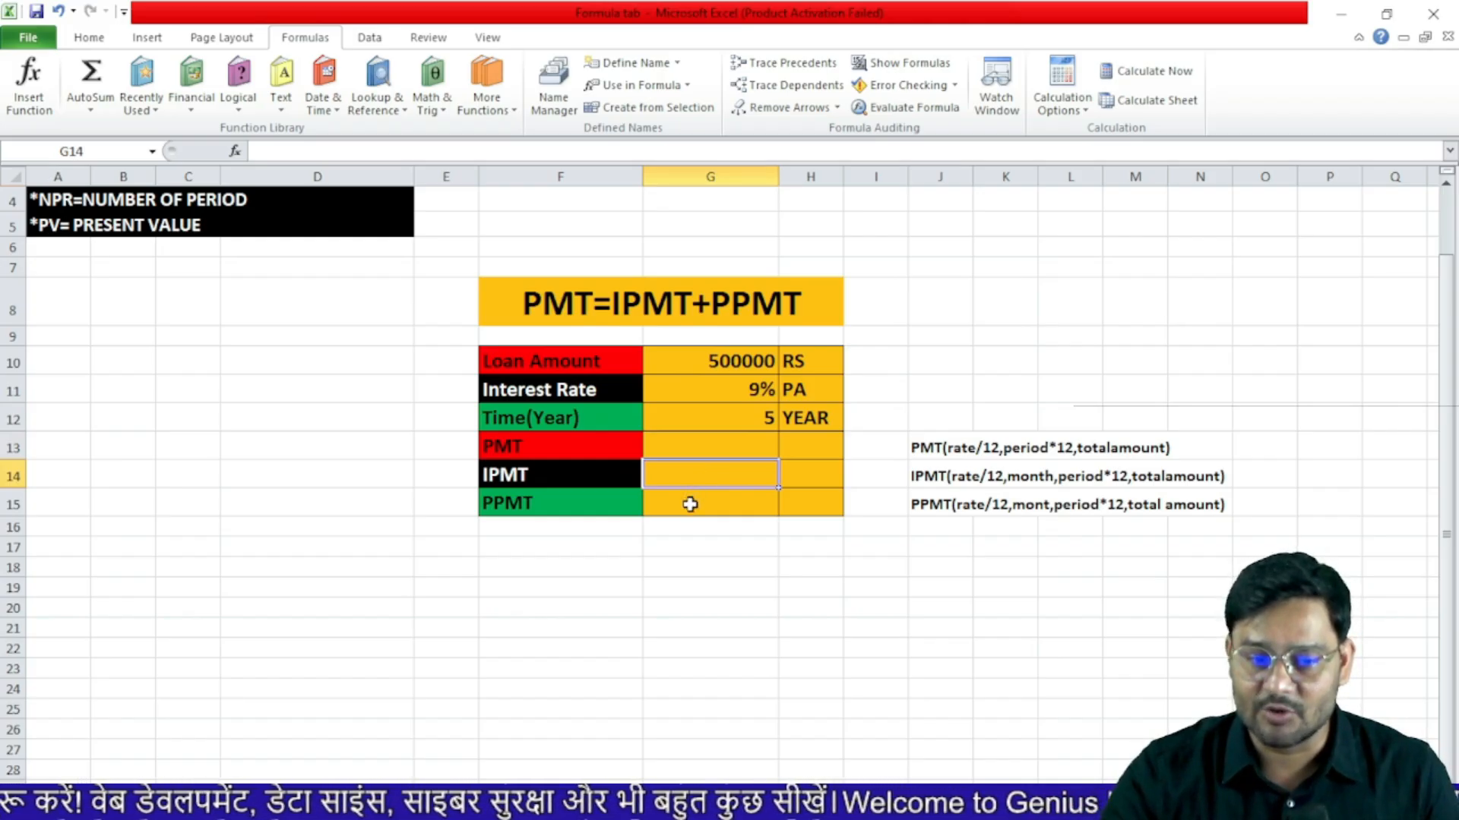
click(688, 508)
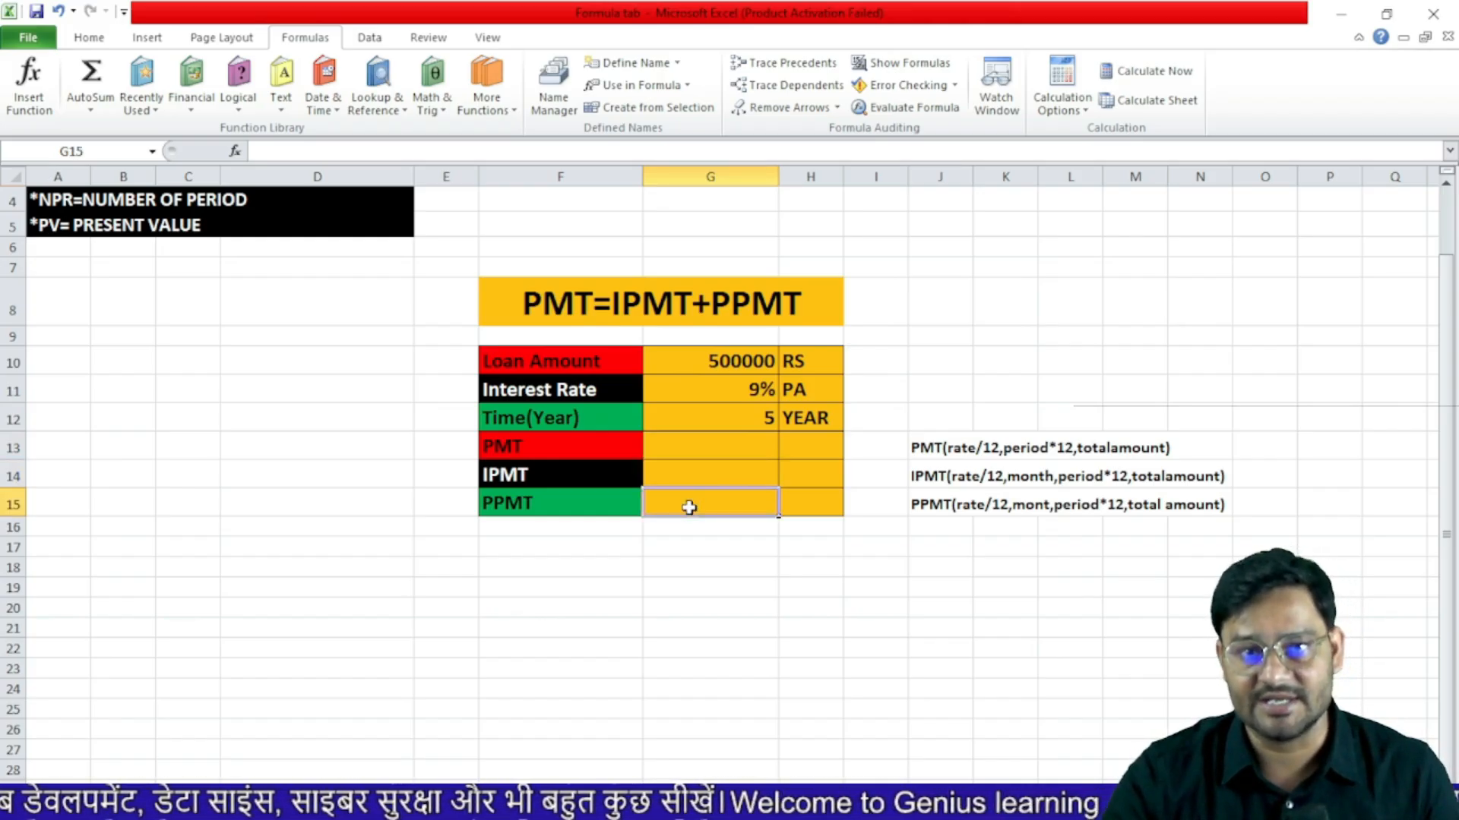
- Calculate the loan's monthly payment in the PMT cell G13 with =PMT(G11/12,G12*12,G10)
click(725, 446)
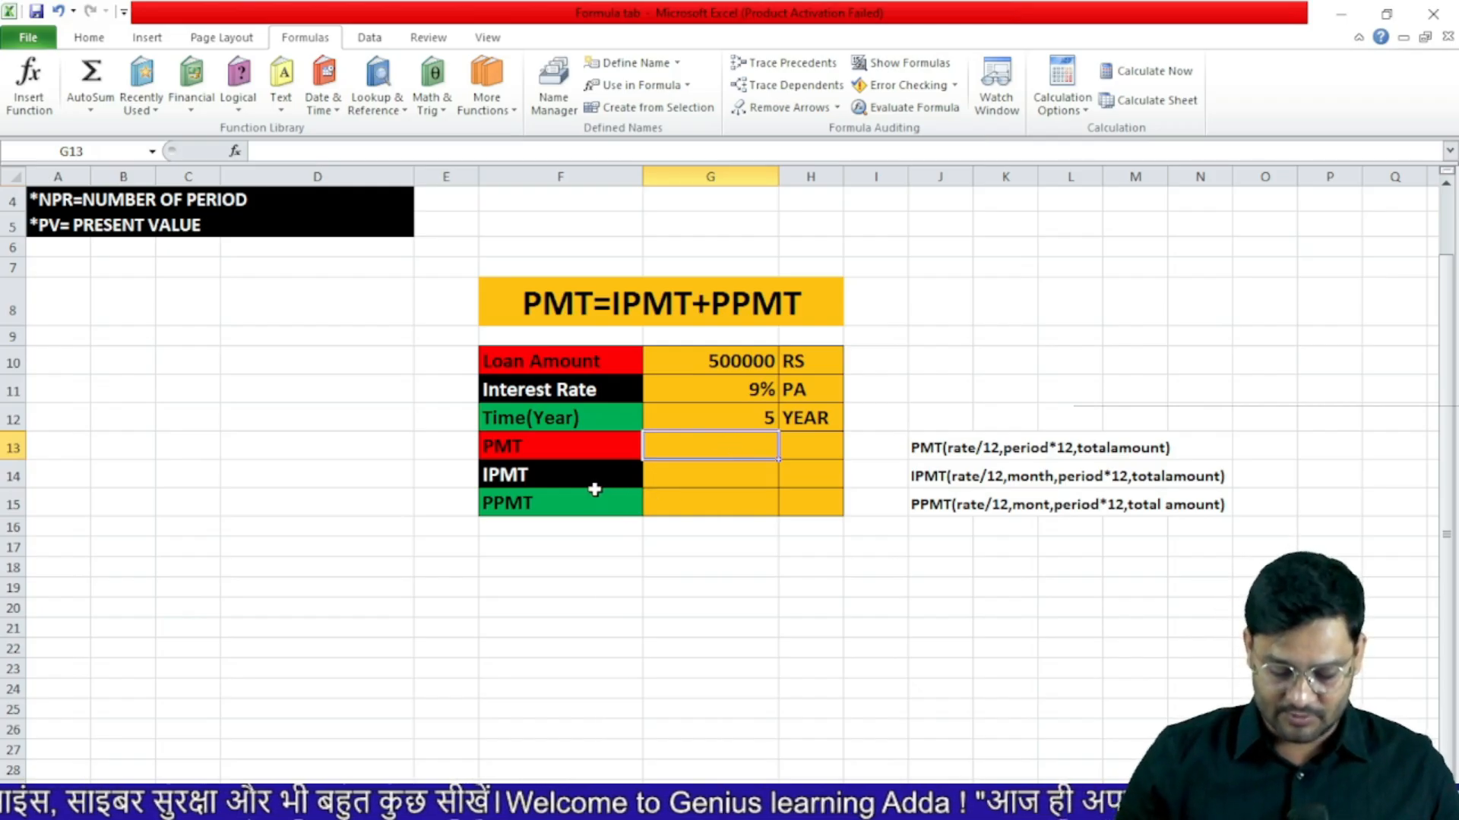
text(=pmt)
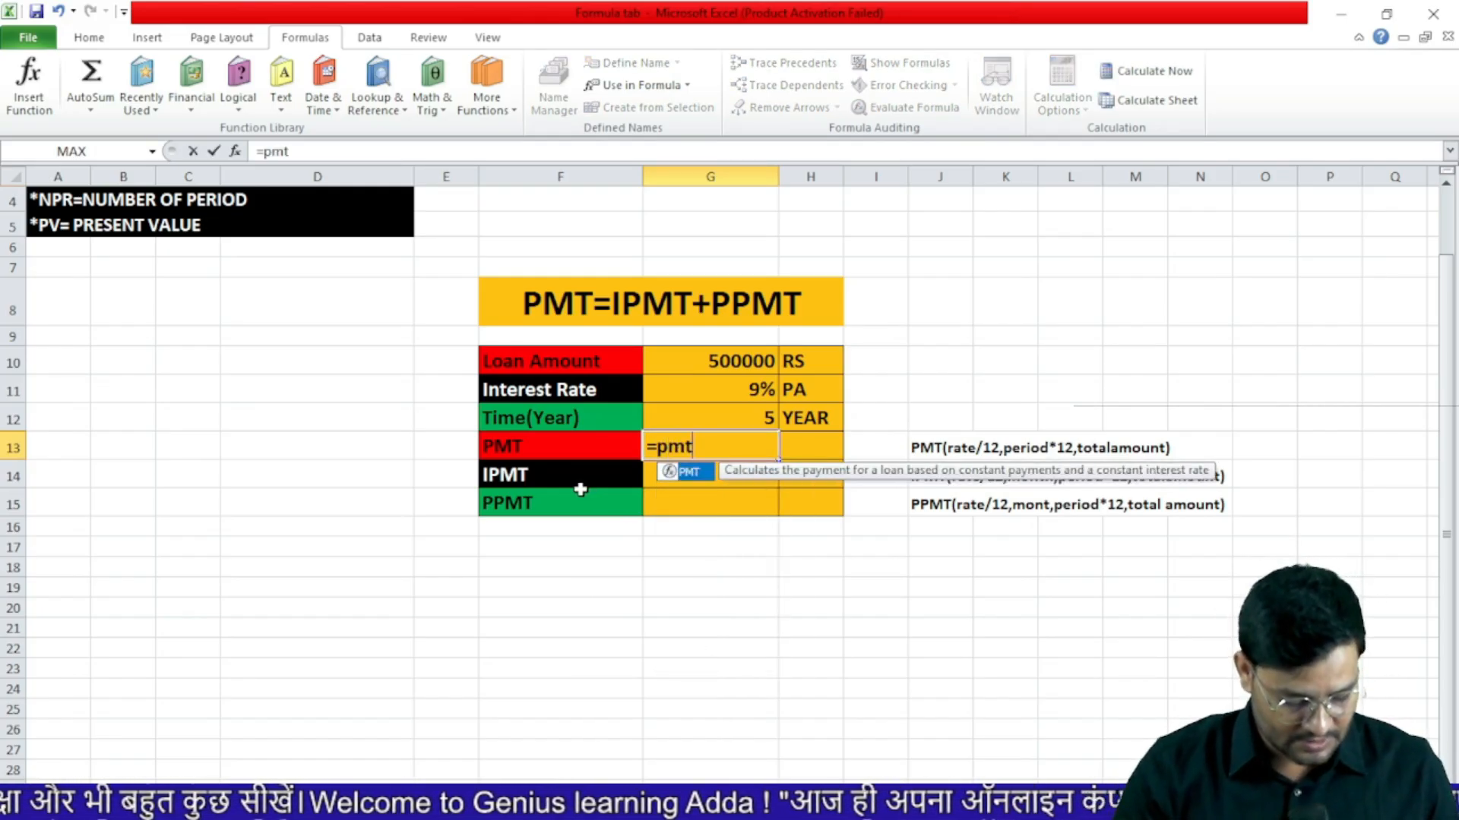
key(Tab)
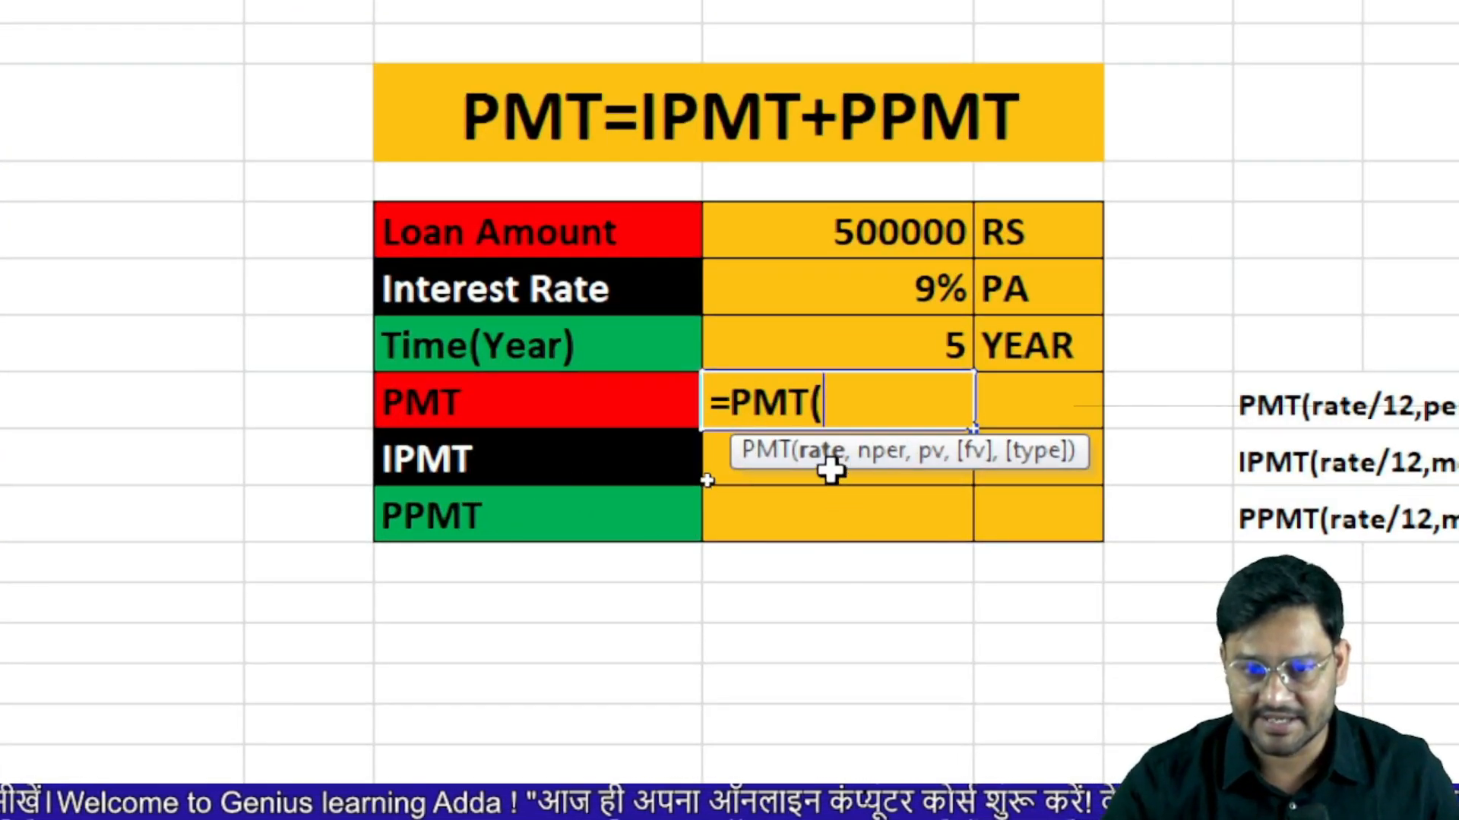
click(902, 291)
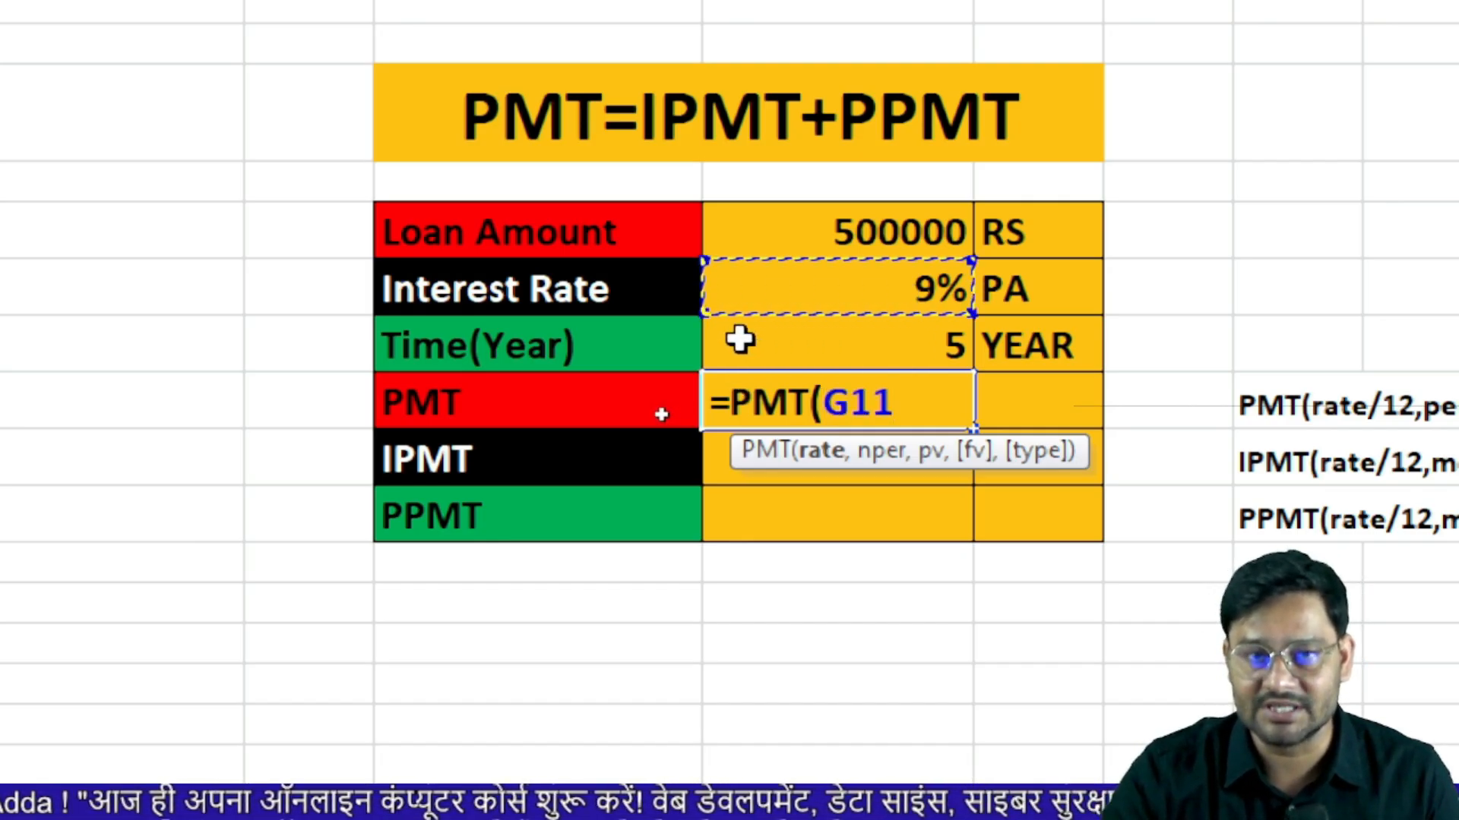
text(/12)
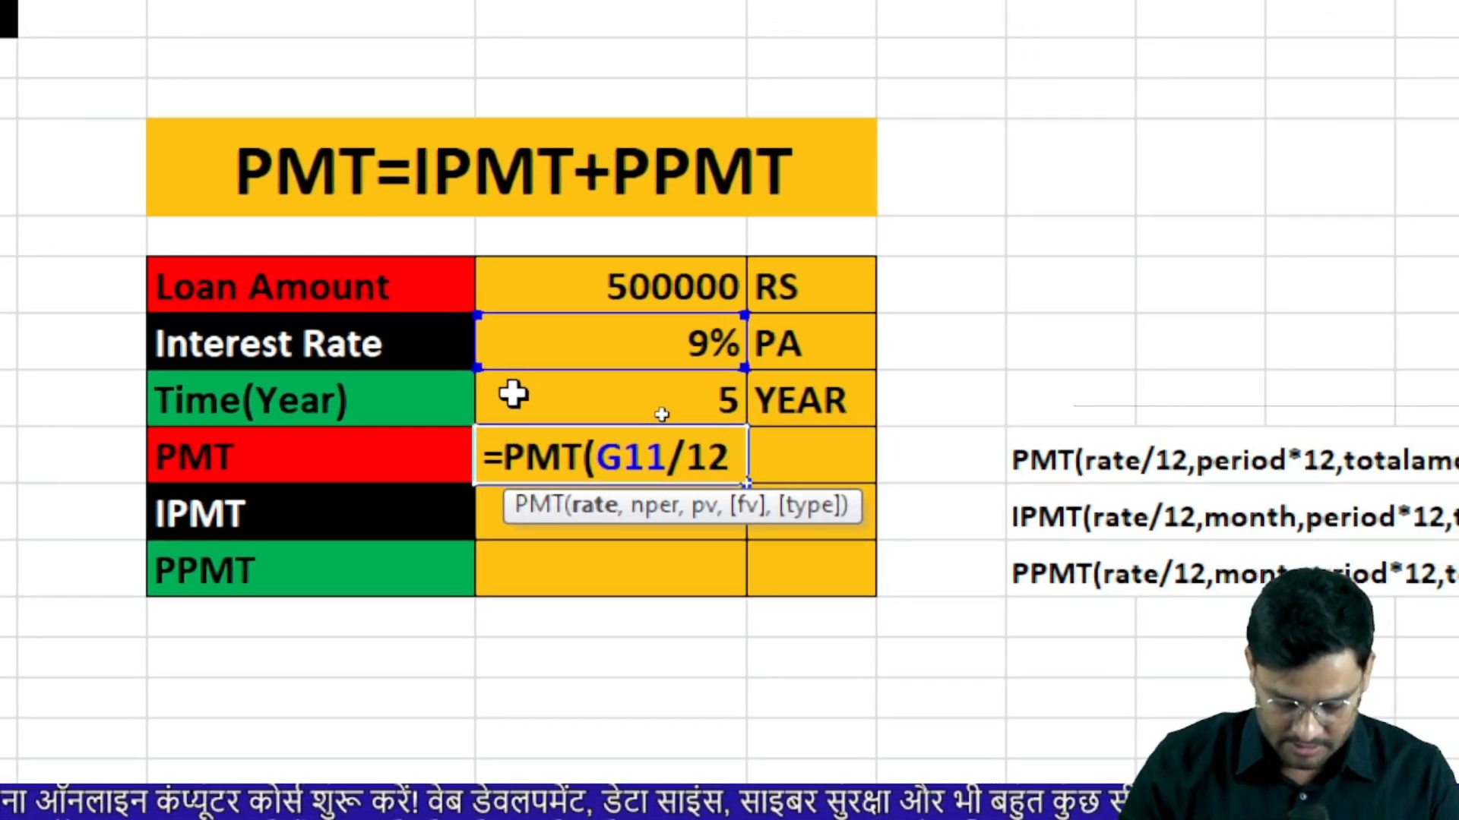
text(,)
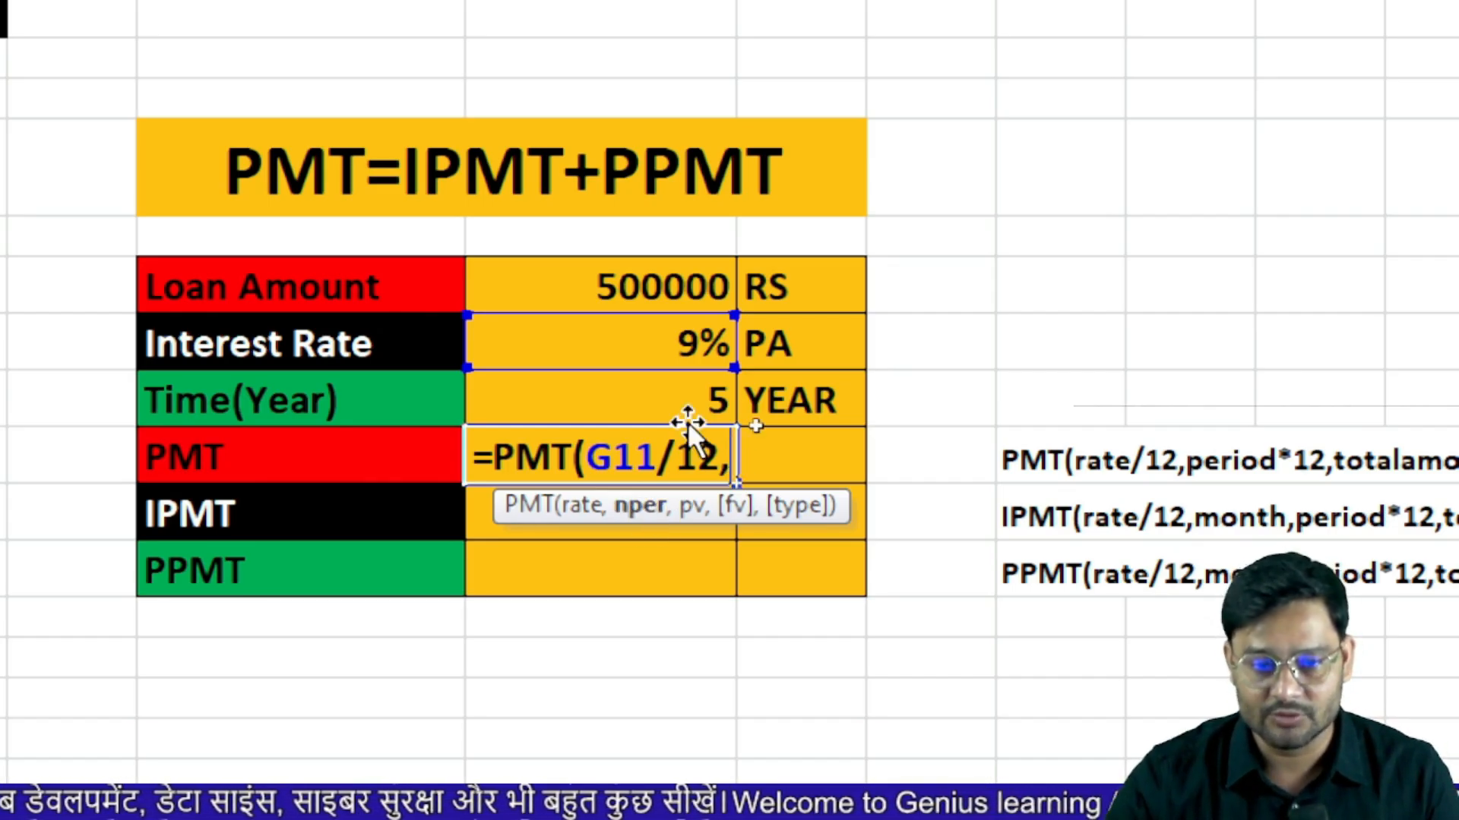
click(695, 399)
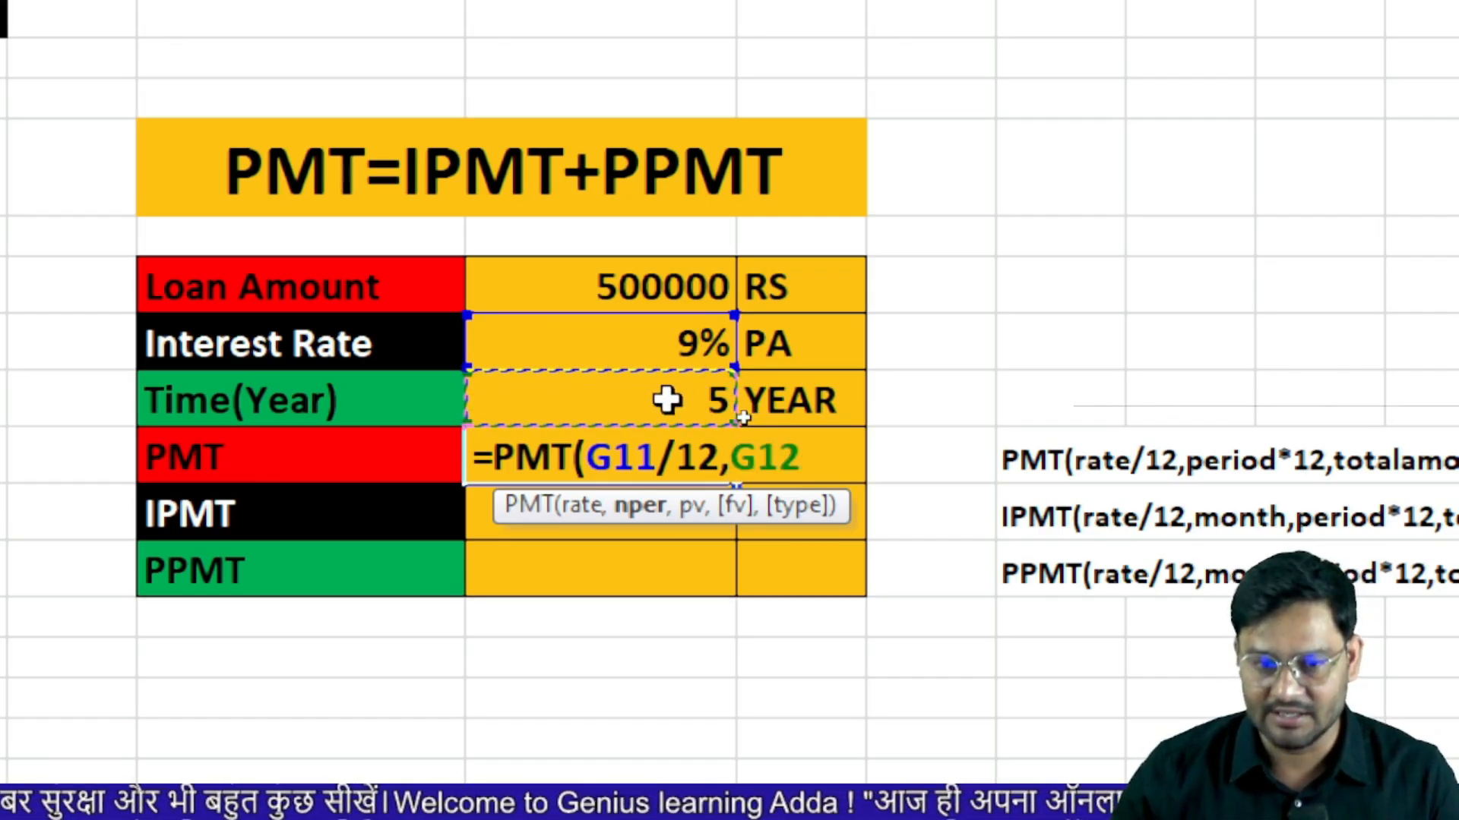
text(*12)
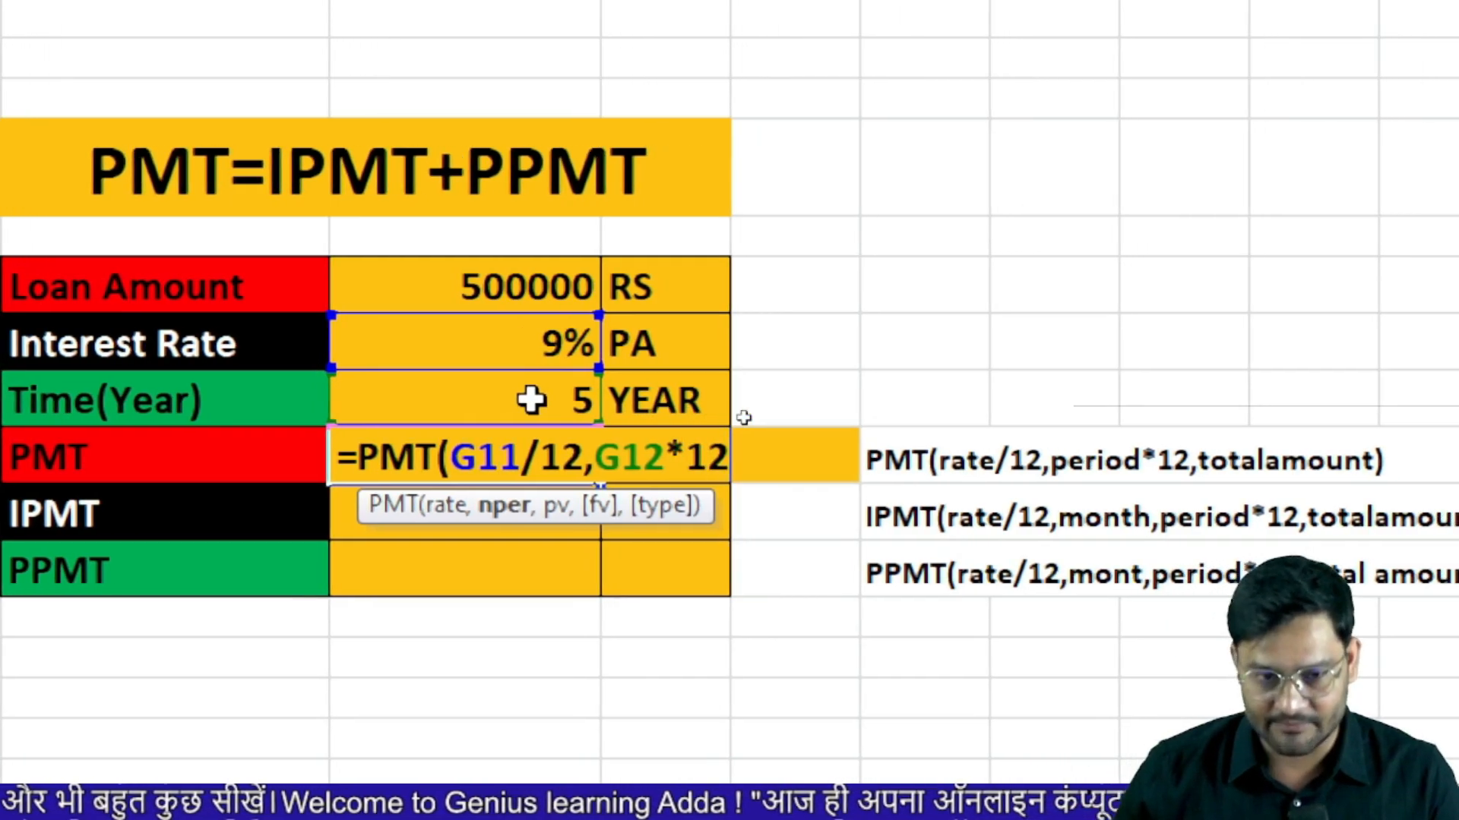
text(,)
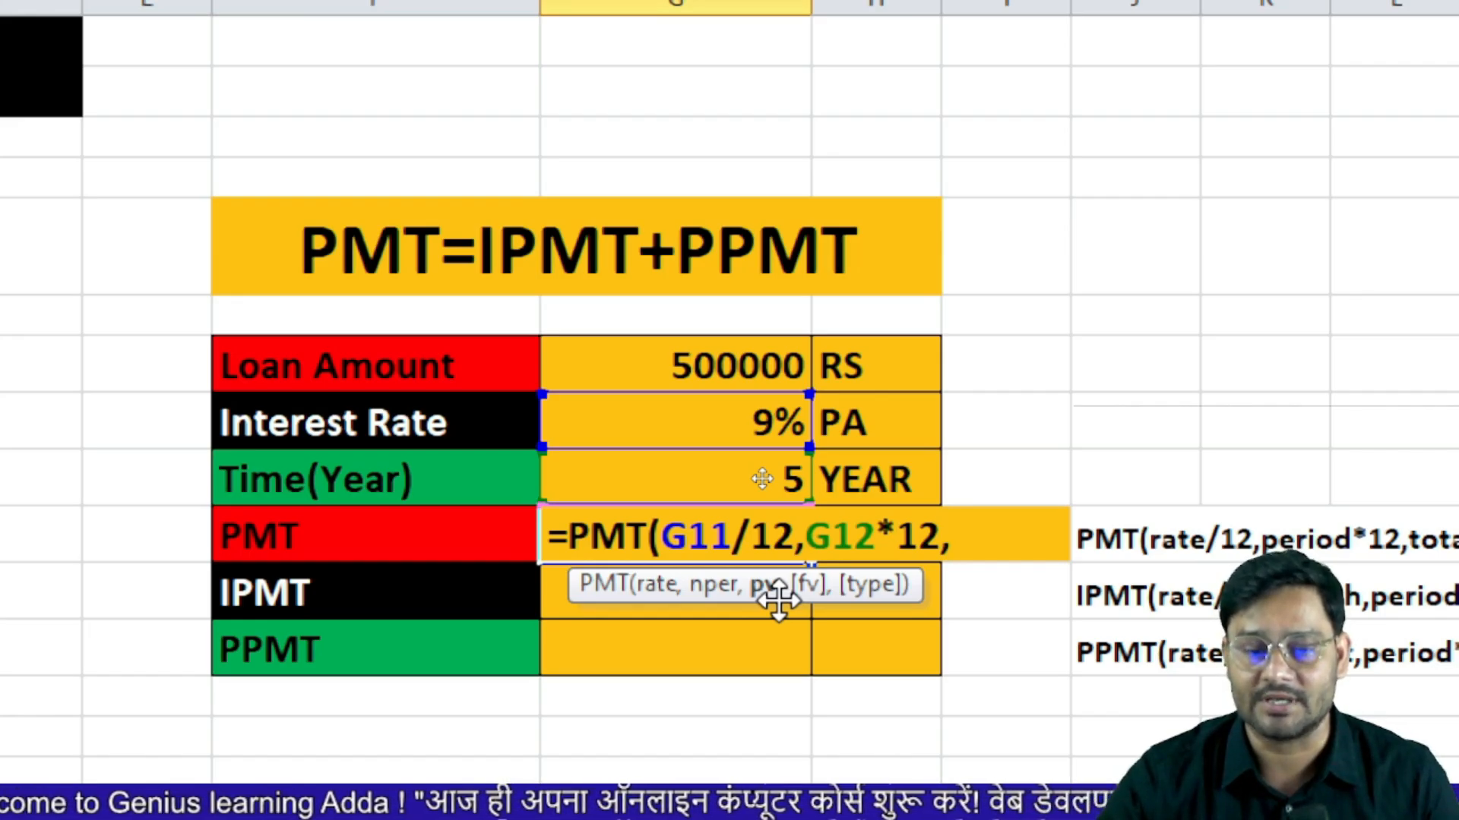
click(714, 369)
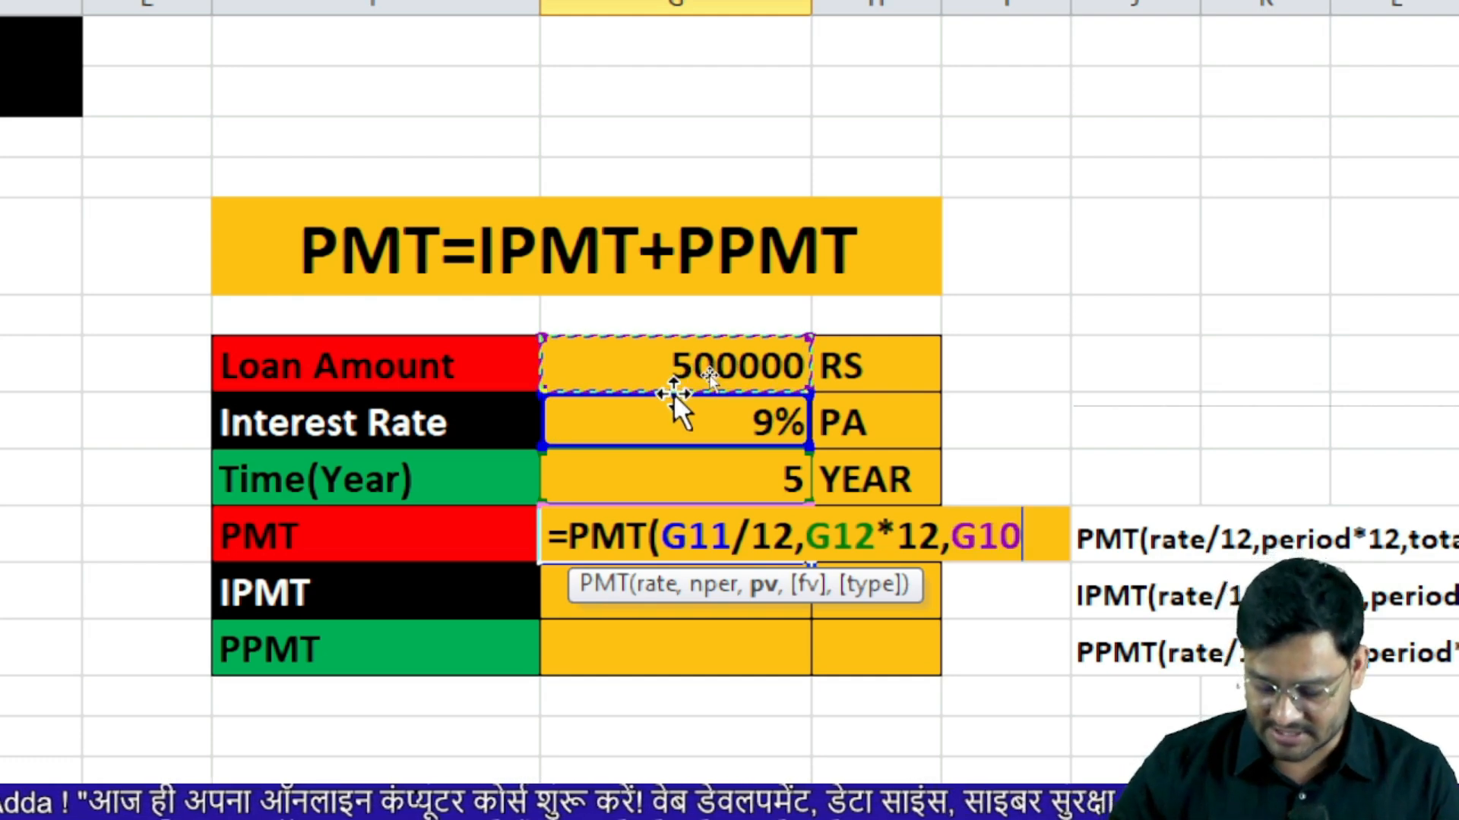
key(Return)
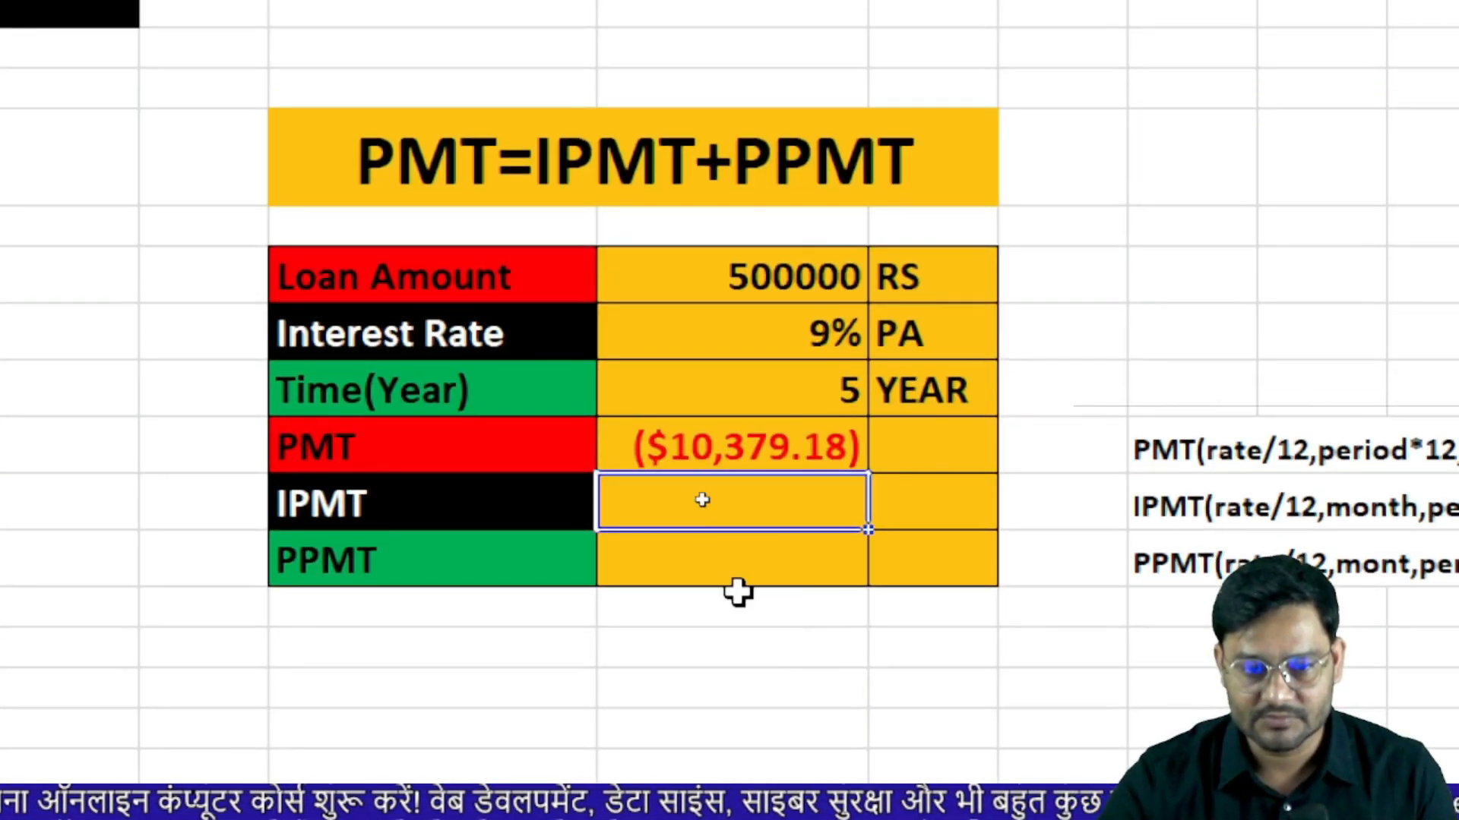
- Apply the comma number style to the PMT result in G13
click(765, 454)
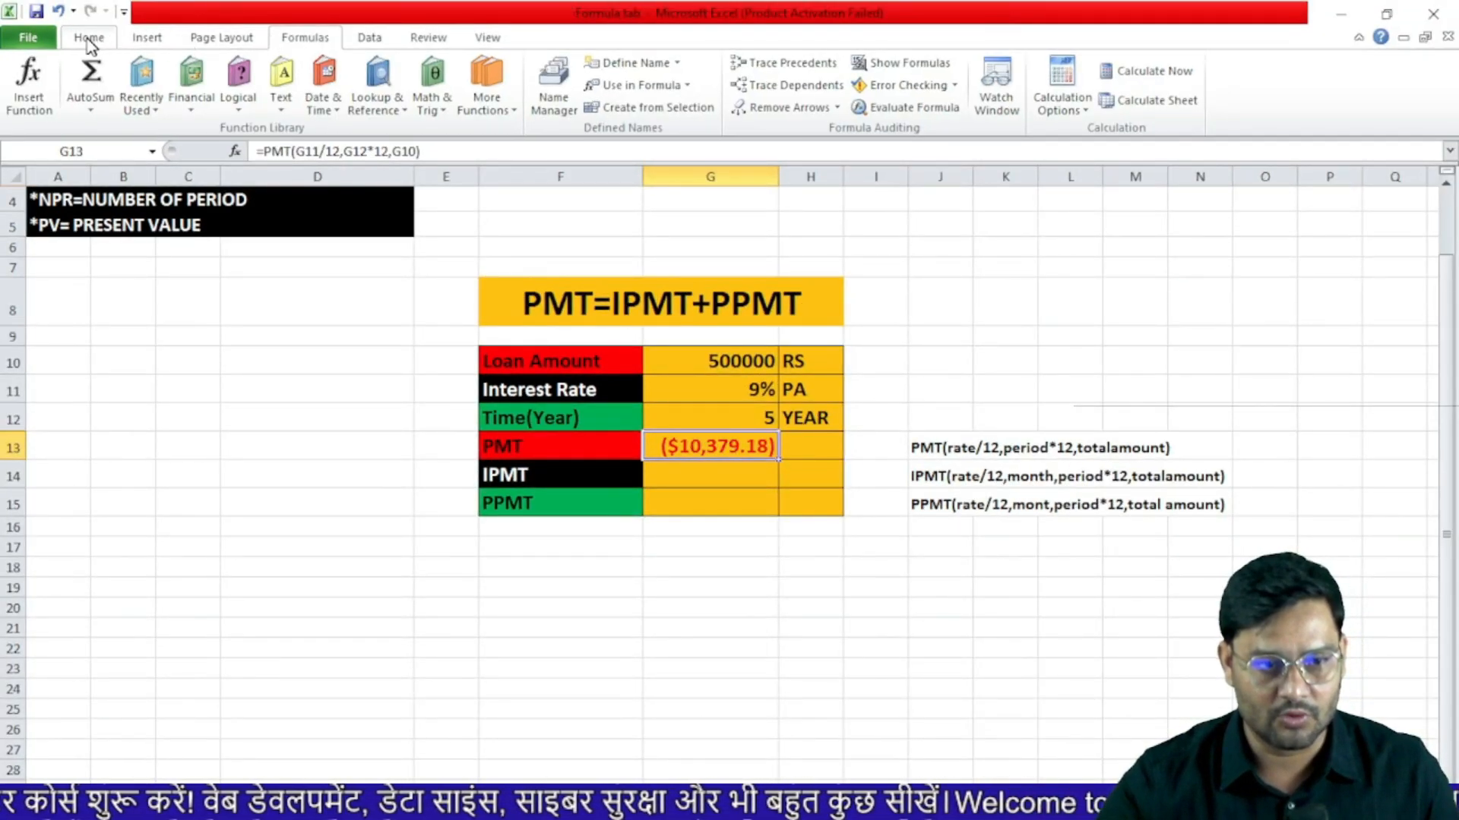
click(89, 42)
click(700, 102)
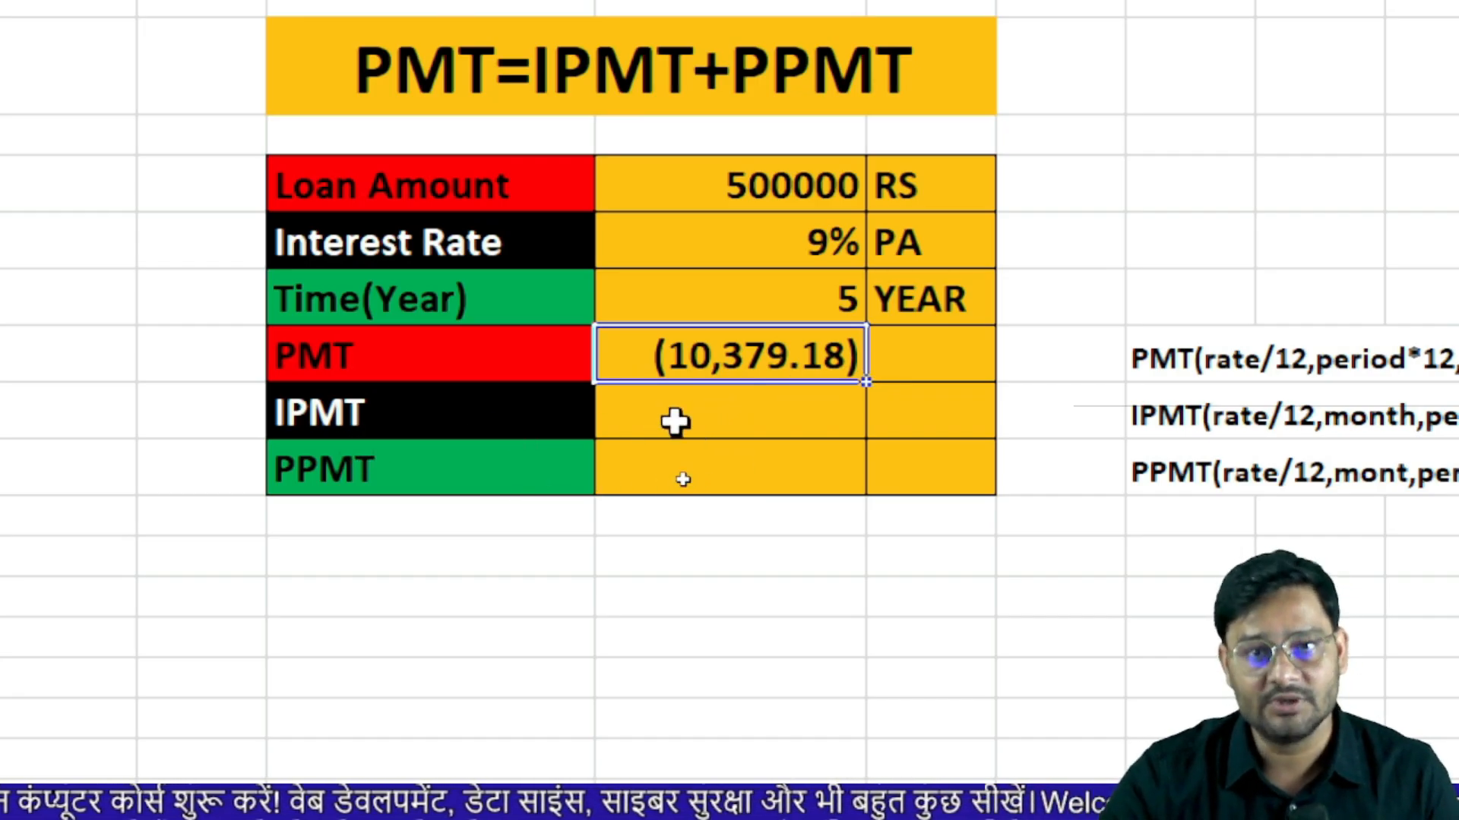
- Calculate the first month's interest portion in the IPMT cell G14 with =IPMT(G11/12,1,G12*12,G10)
click(729, 411)
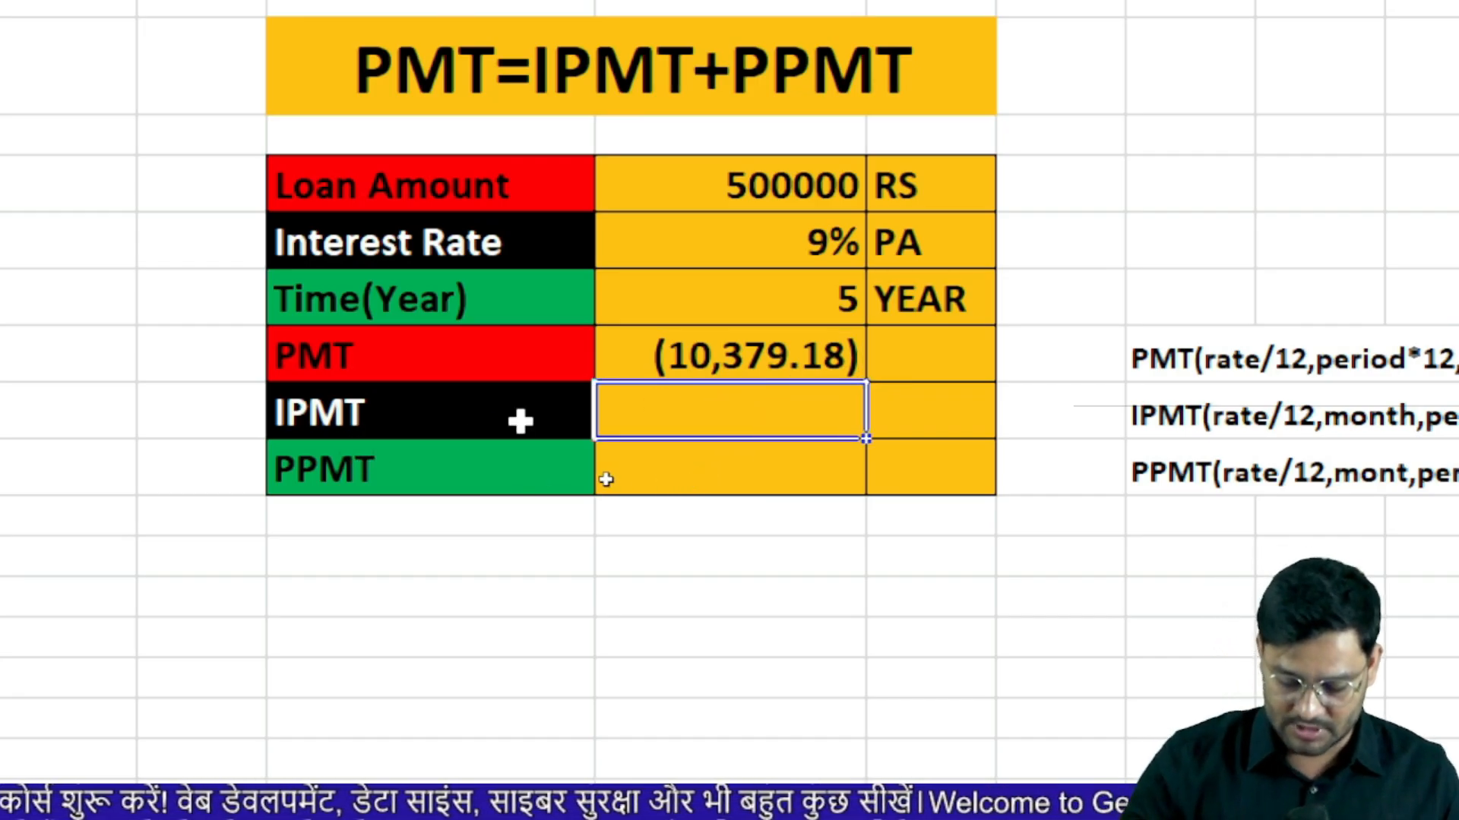
text(=ipm)
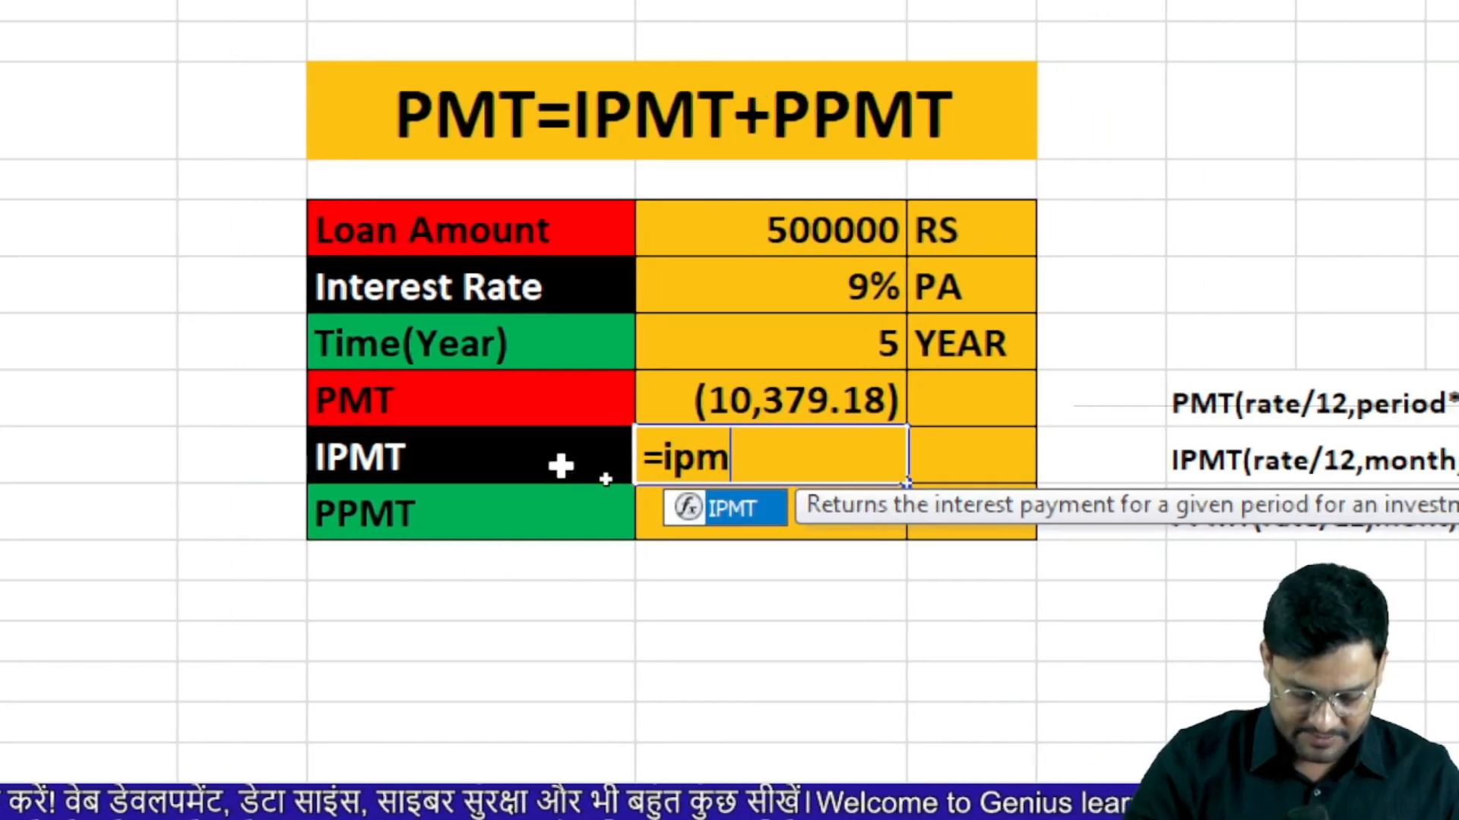
key(Tab)
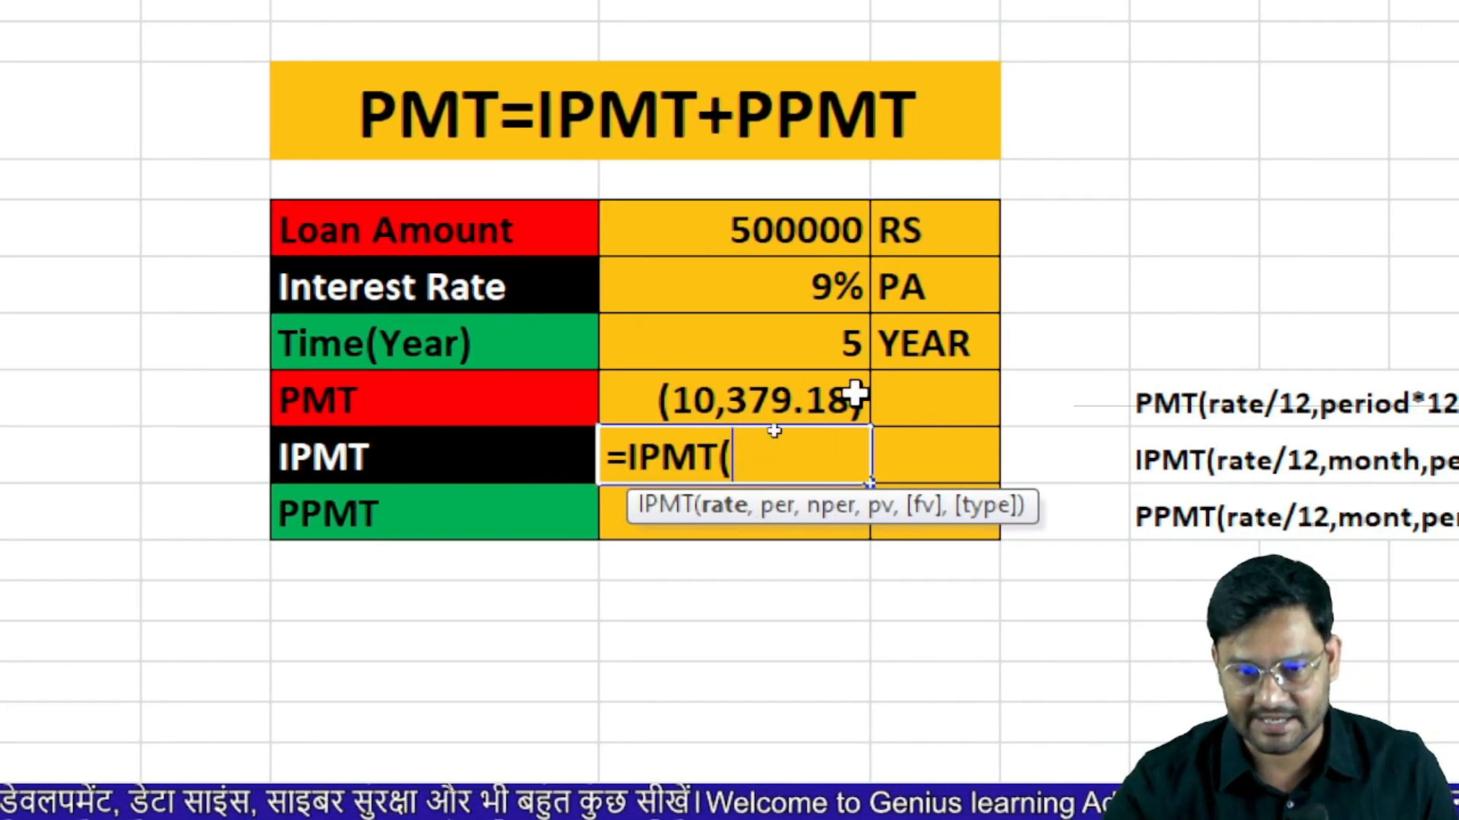
click(790, 292)
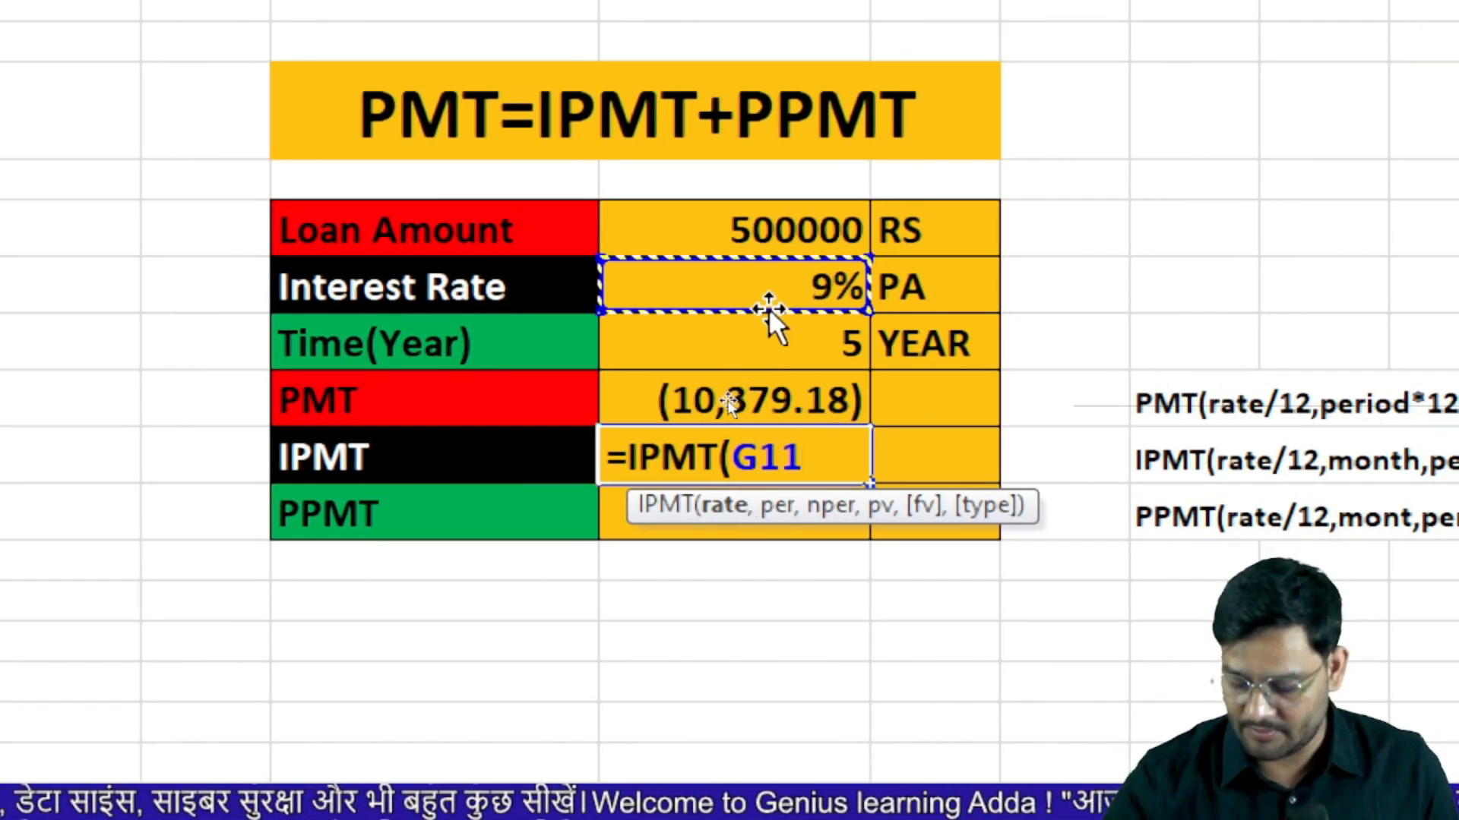
text(/12)
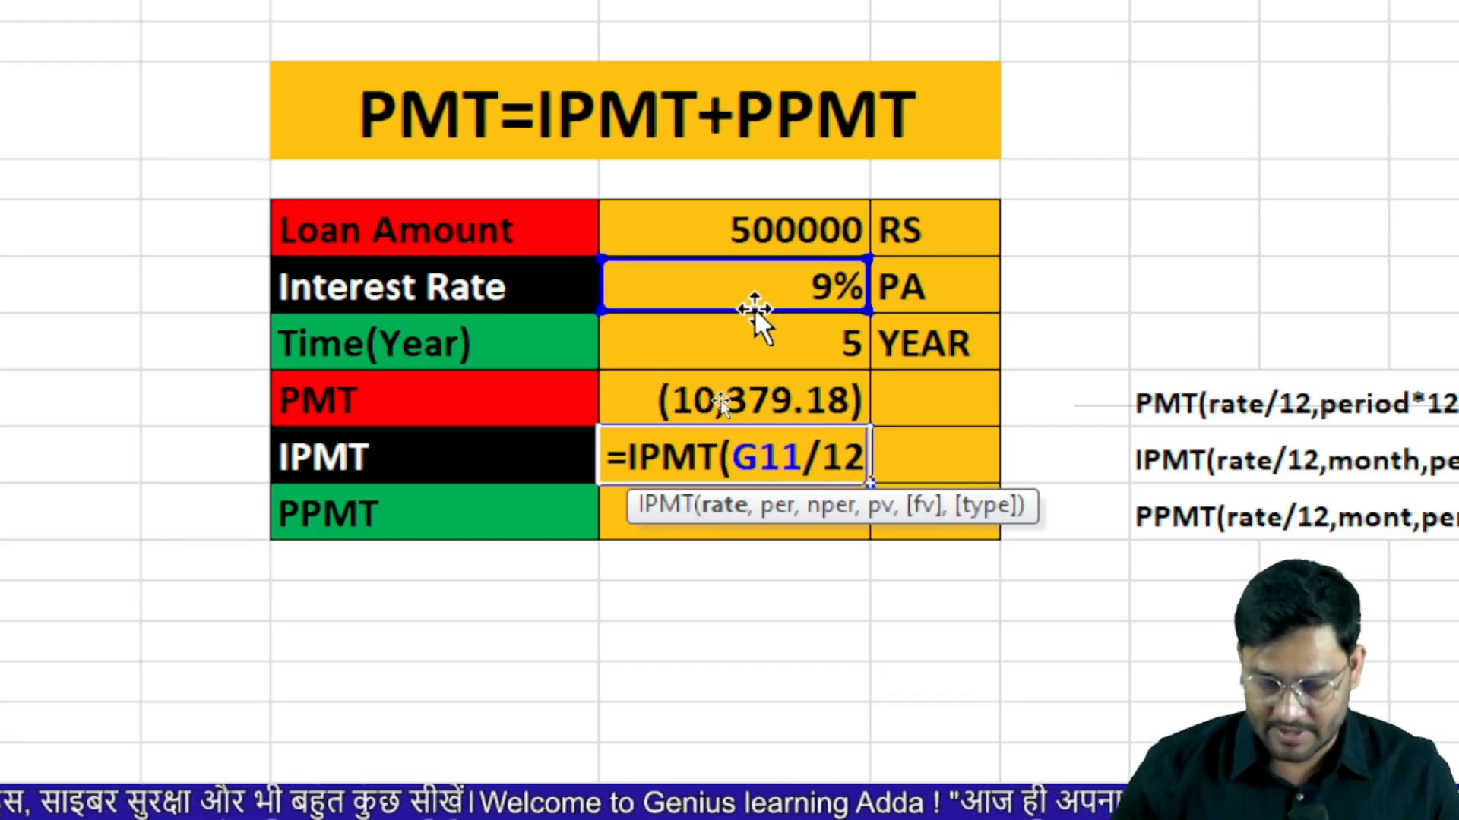
text(,)
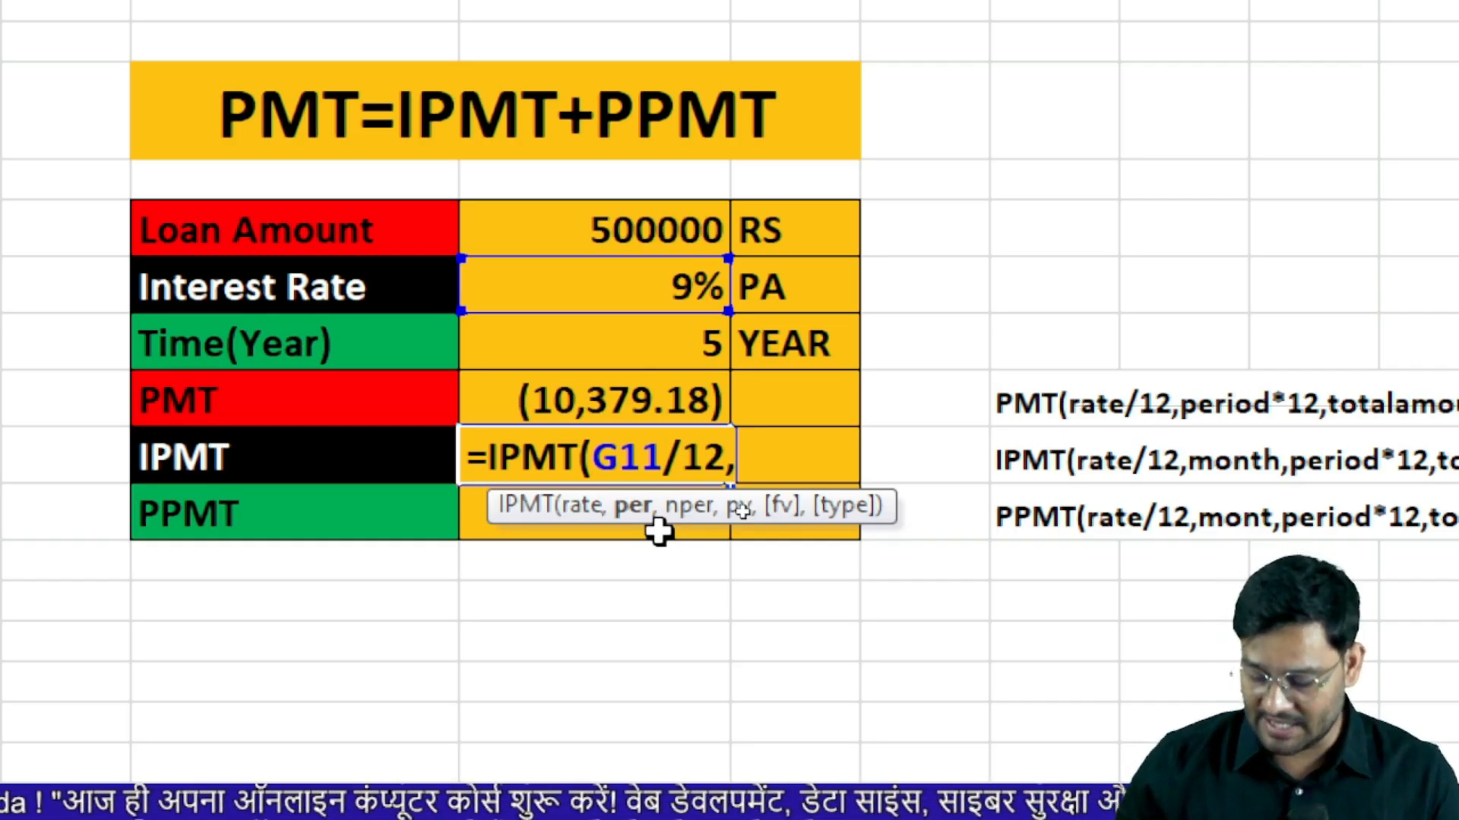
text(1)
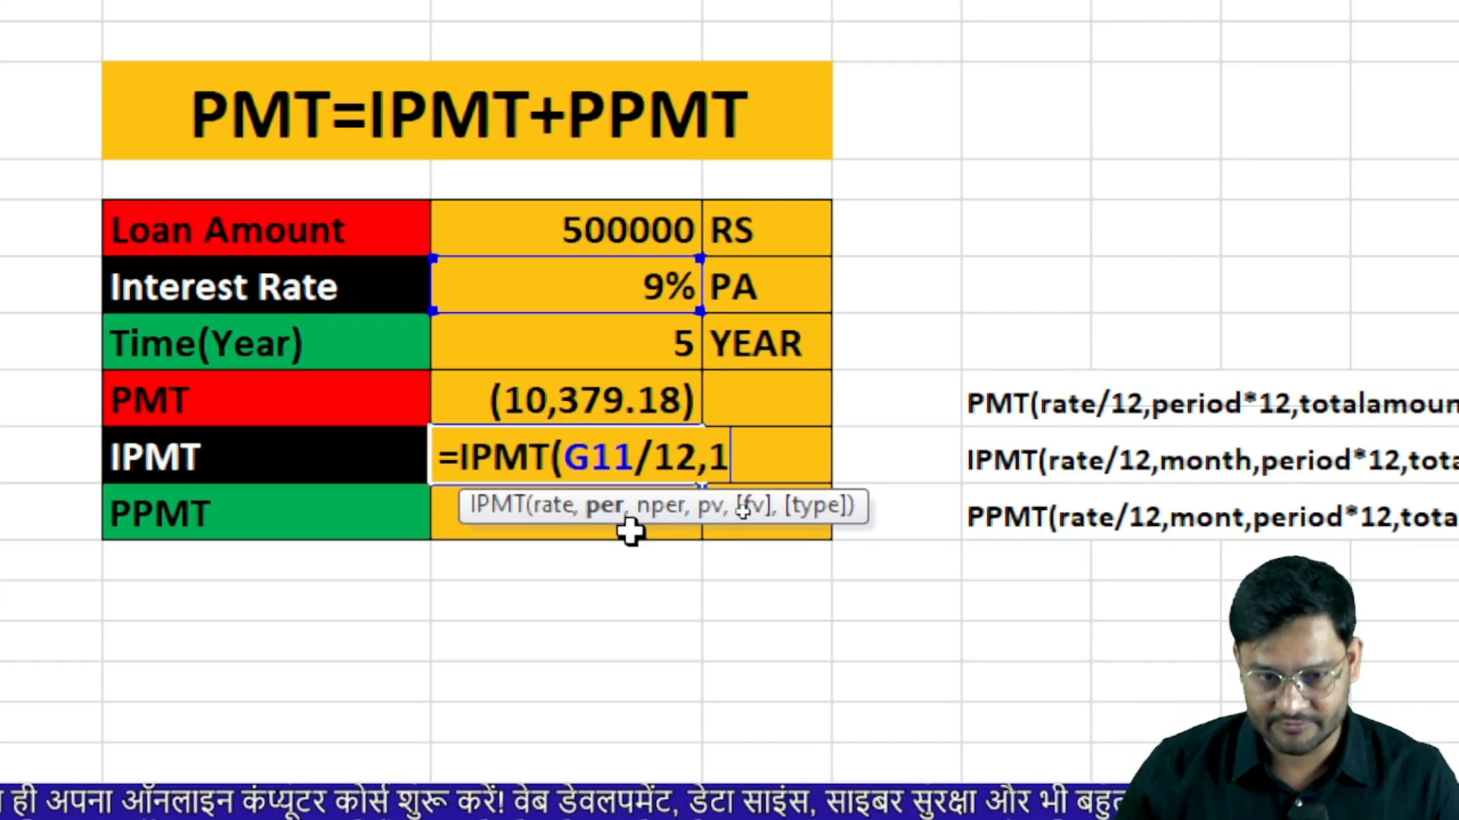
text(,)
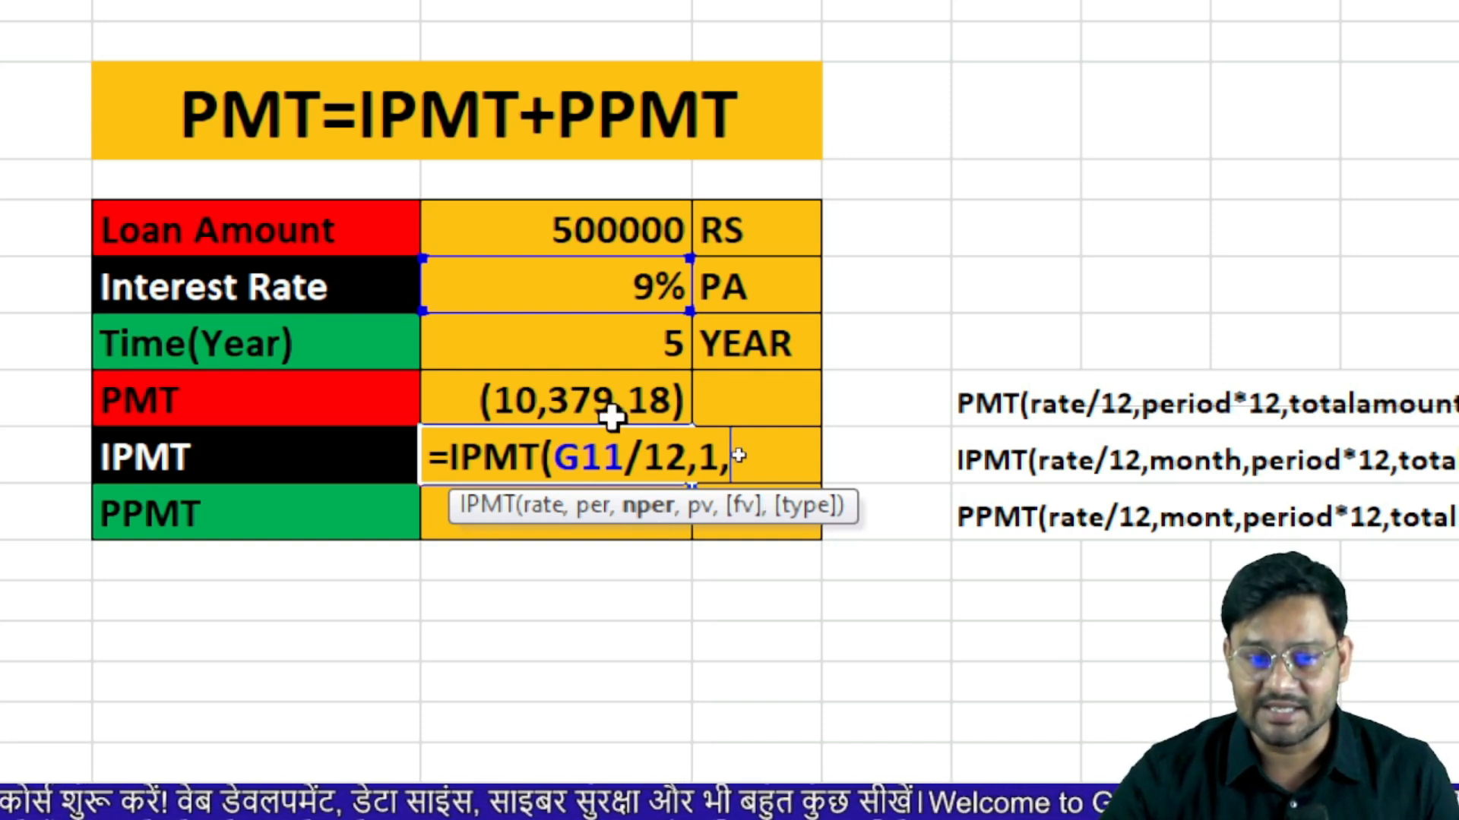
click(627, 345)
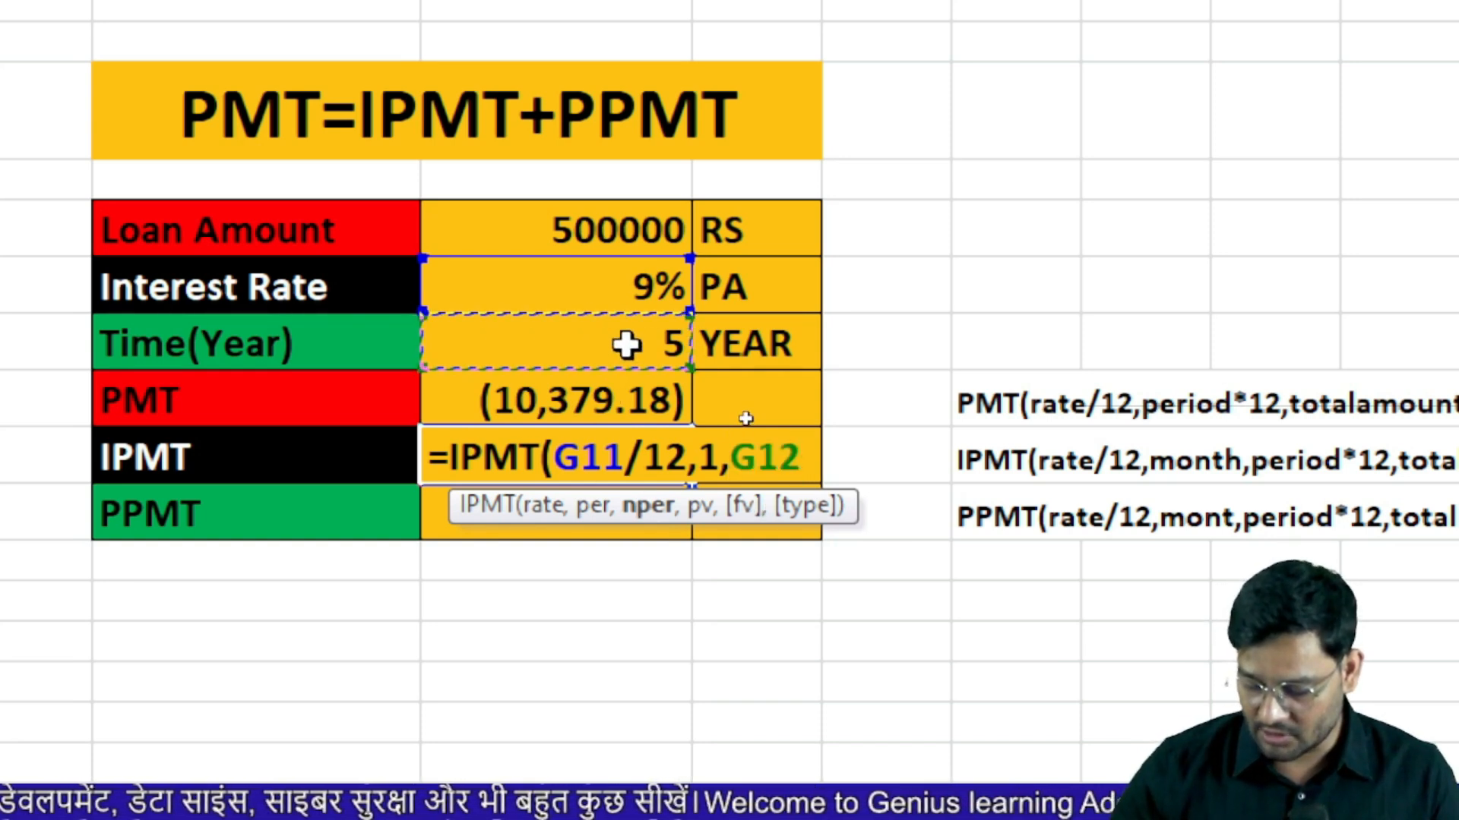
text(*12)
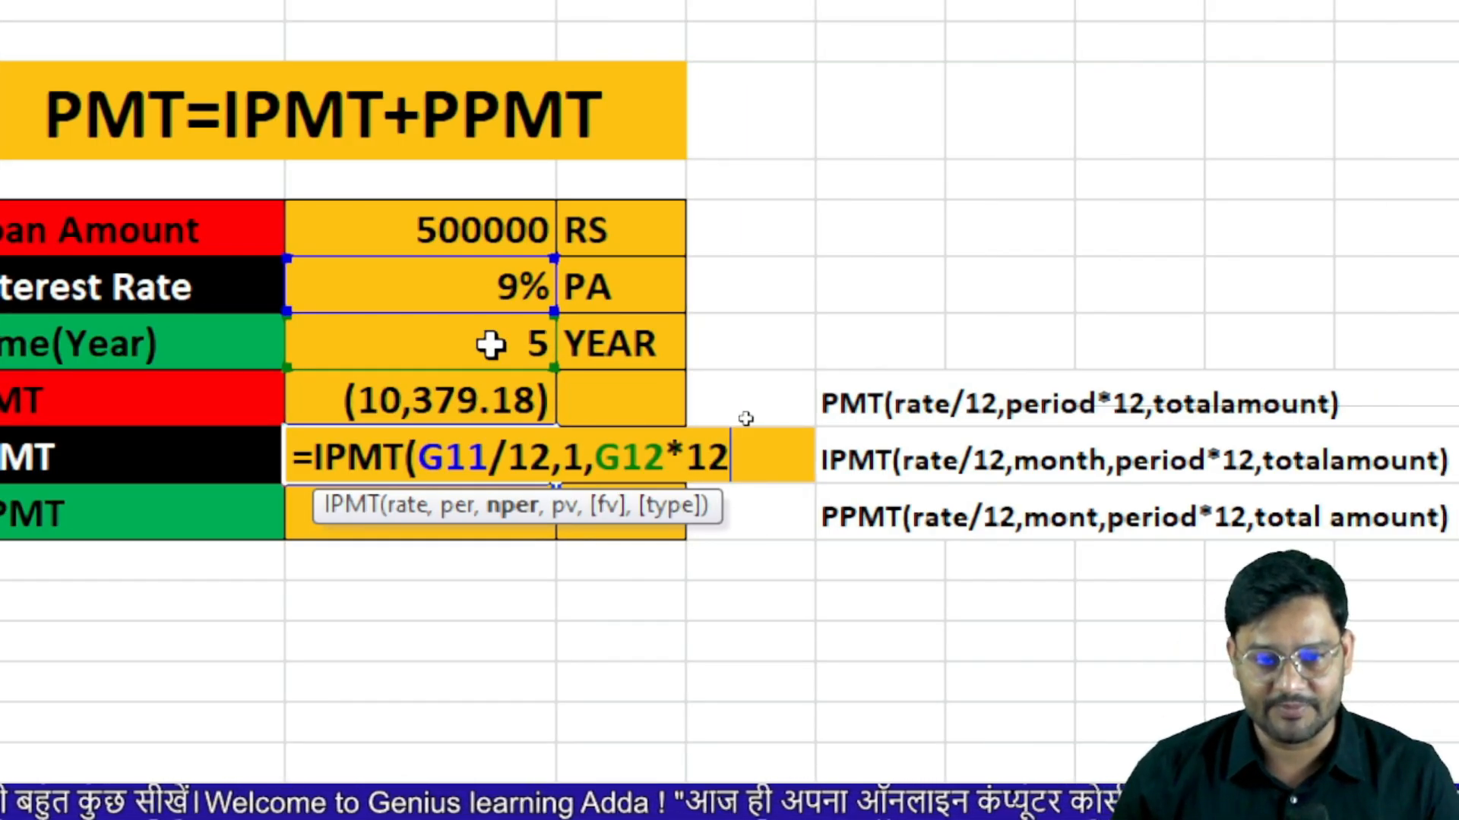
text(,)
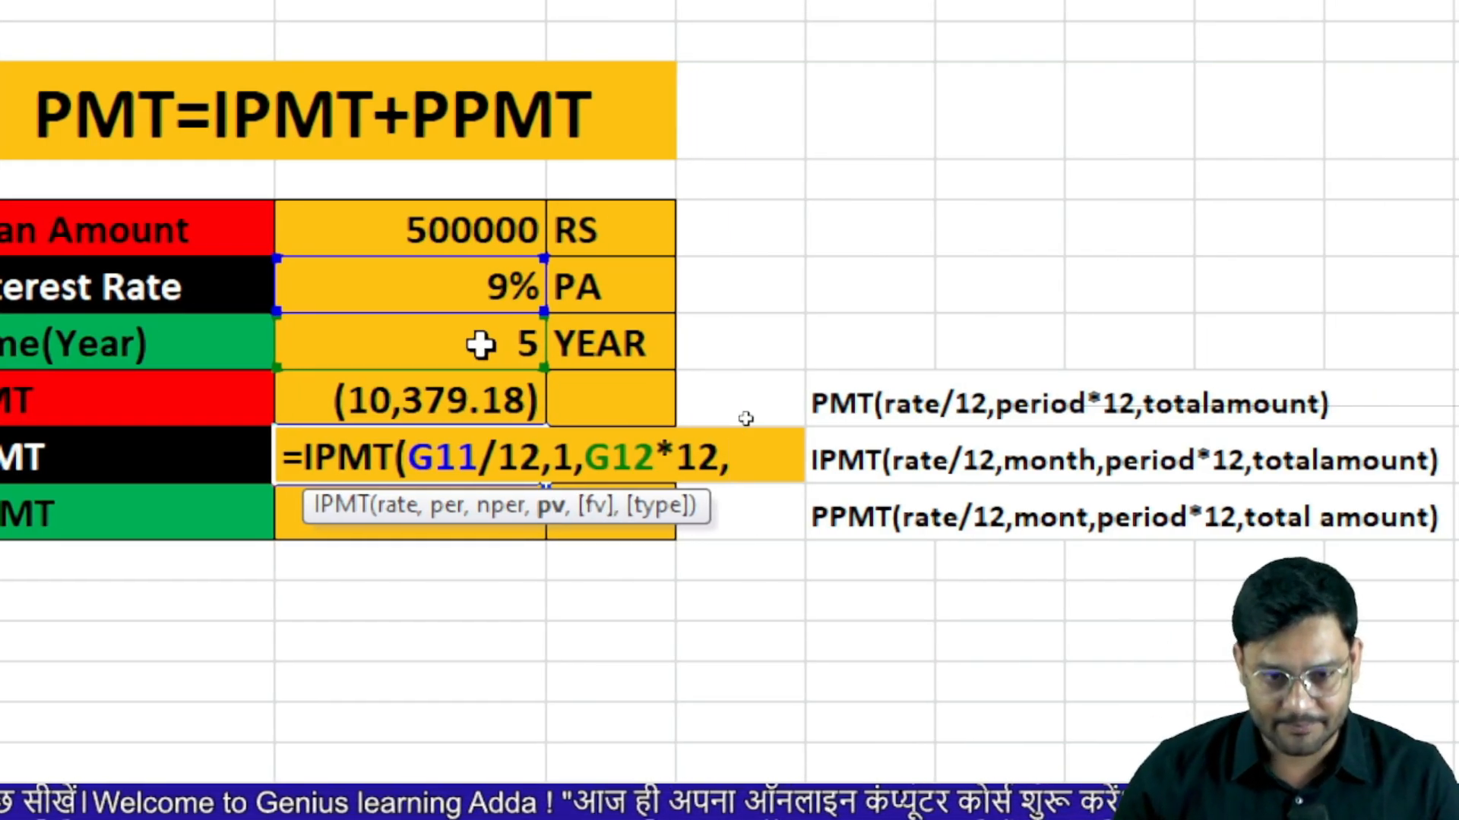
click(490, 232)
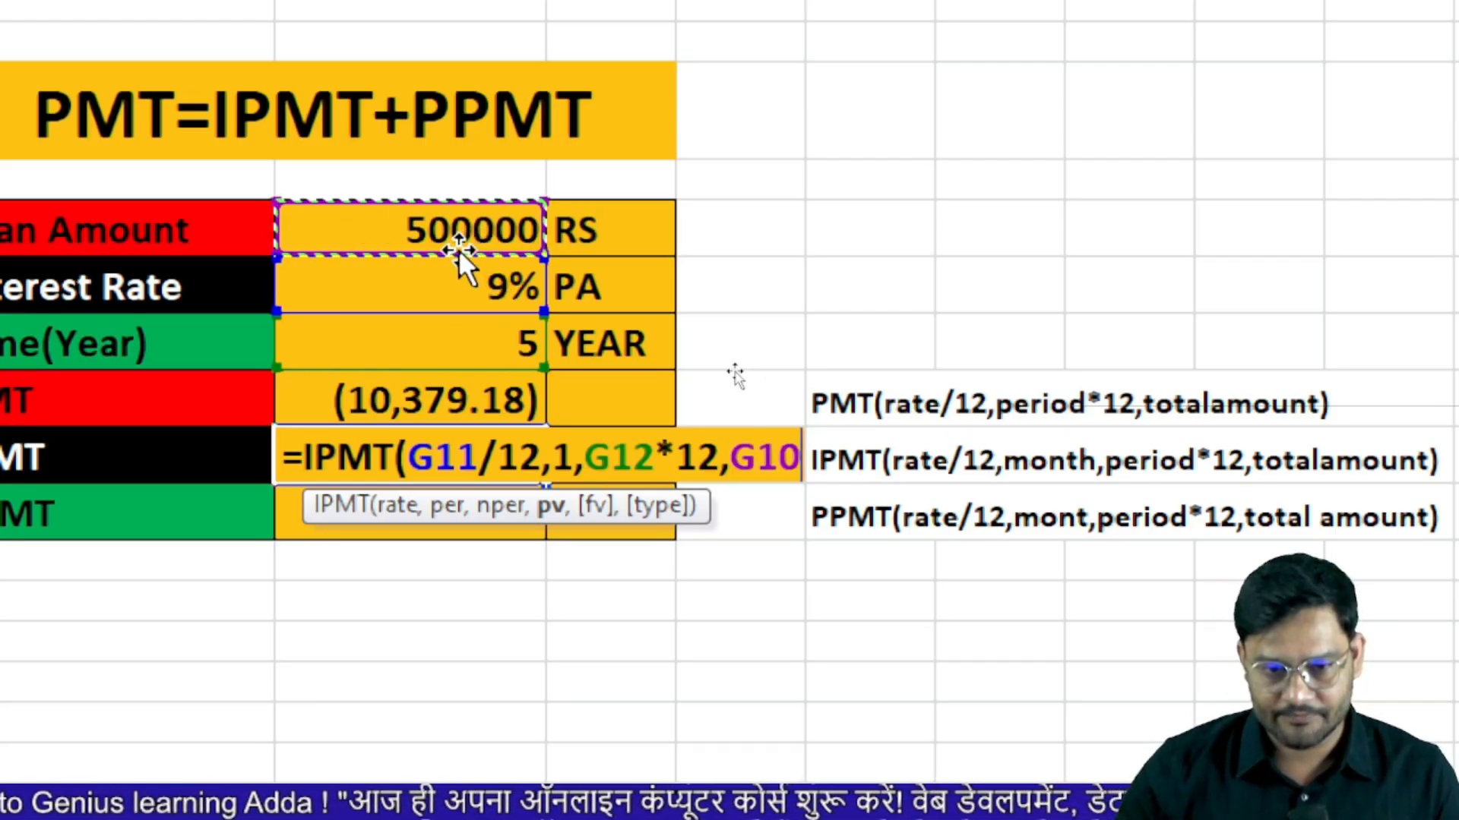
key(Return)
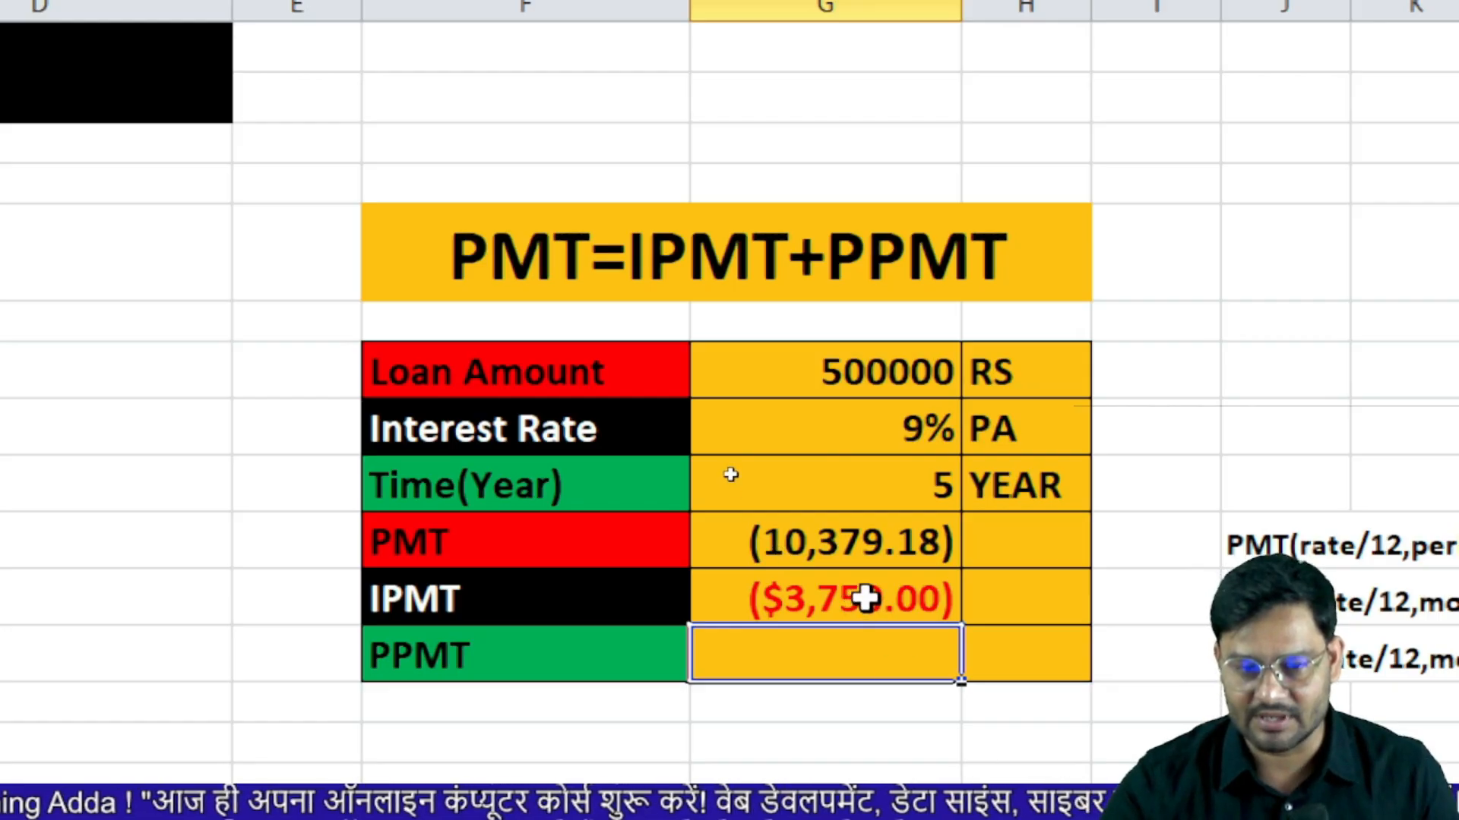
- Apply the comma number style to the IPMT result in G14
click(865, 600)
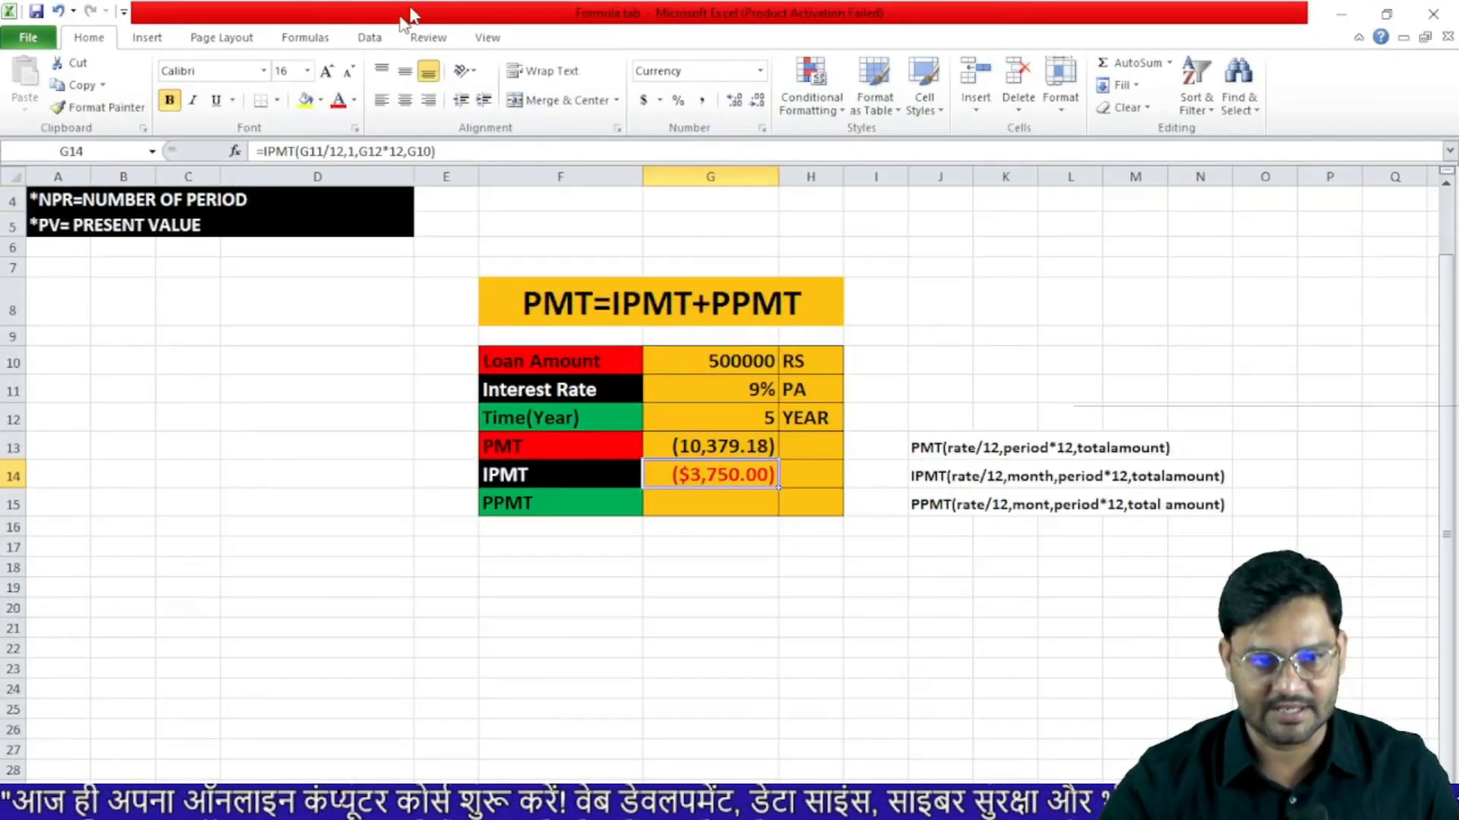
click(706, 106)
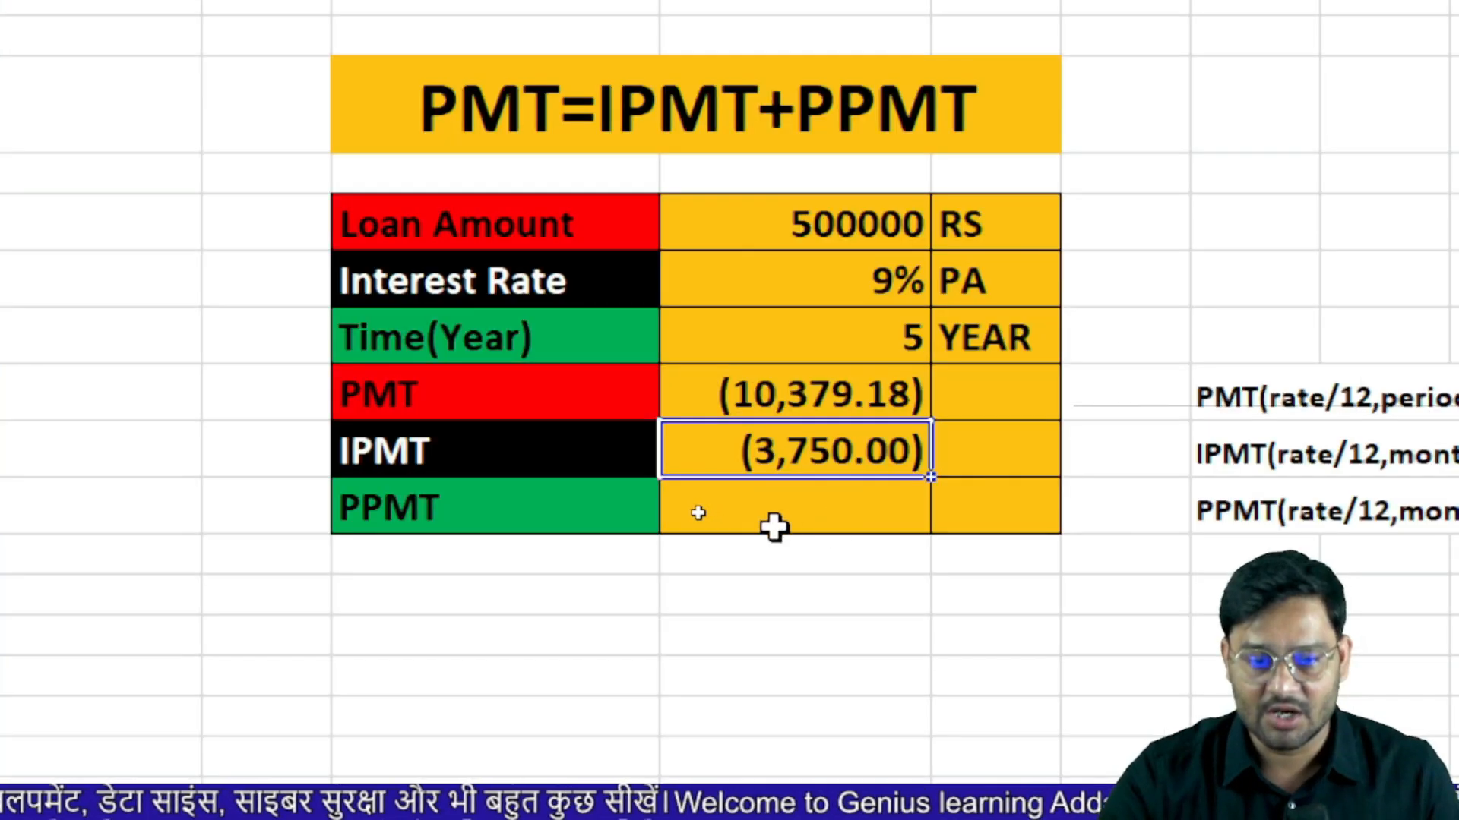
- Calculate the first month's principal portion in the PPMT cell G15 with =PPMT(G11/12,1,G12*12,G10)
click(710, 506)
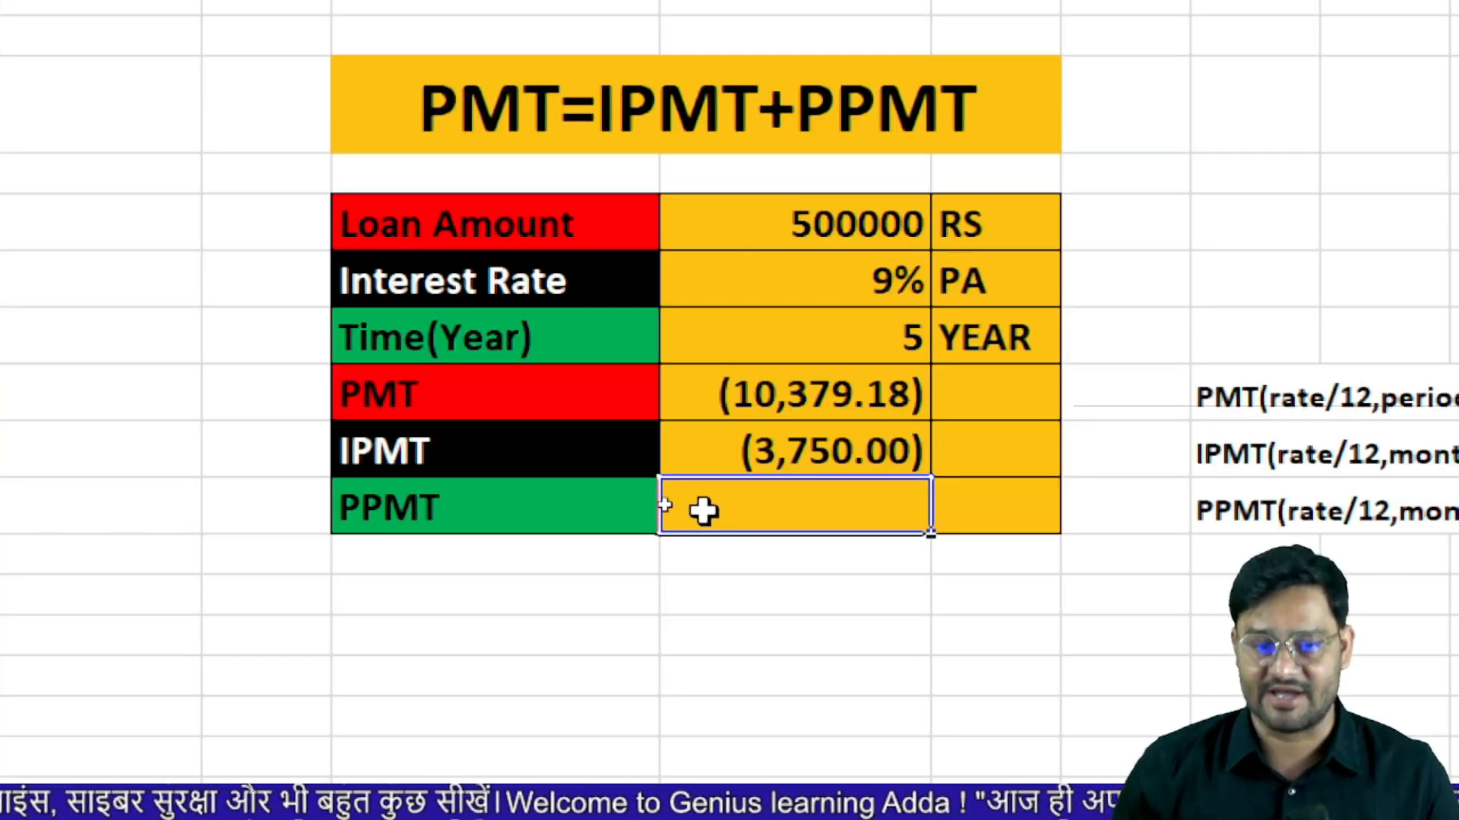
text(=)
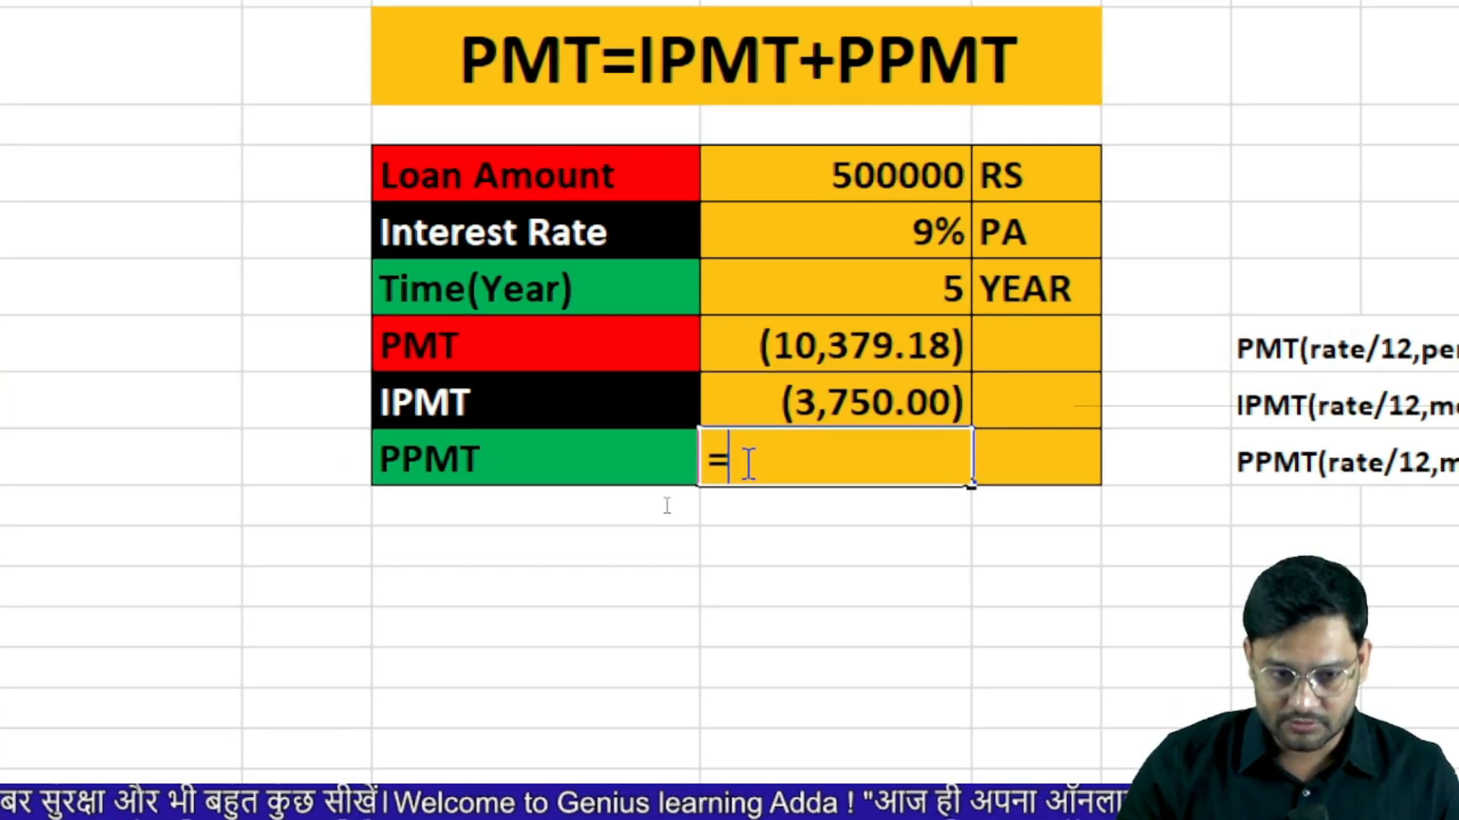
text(ppmt)
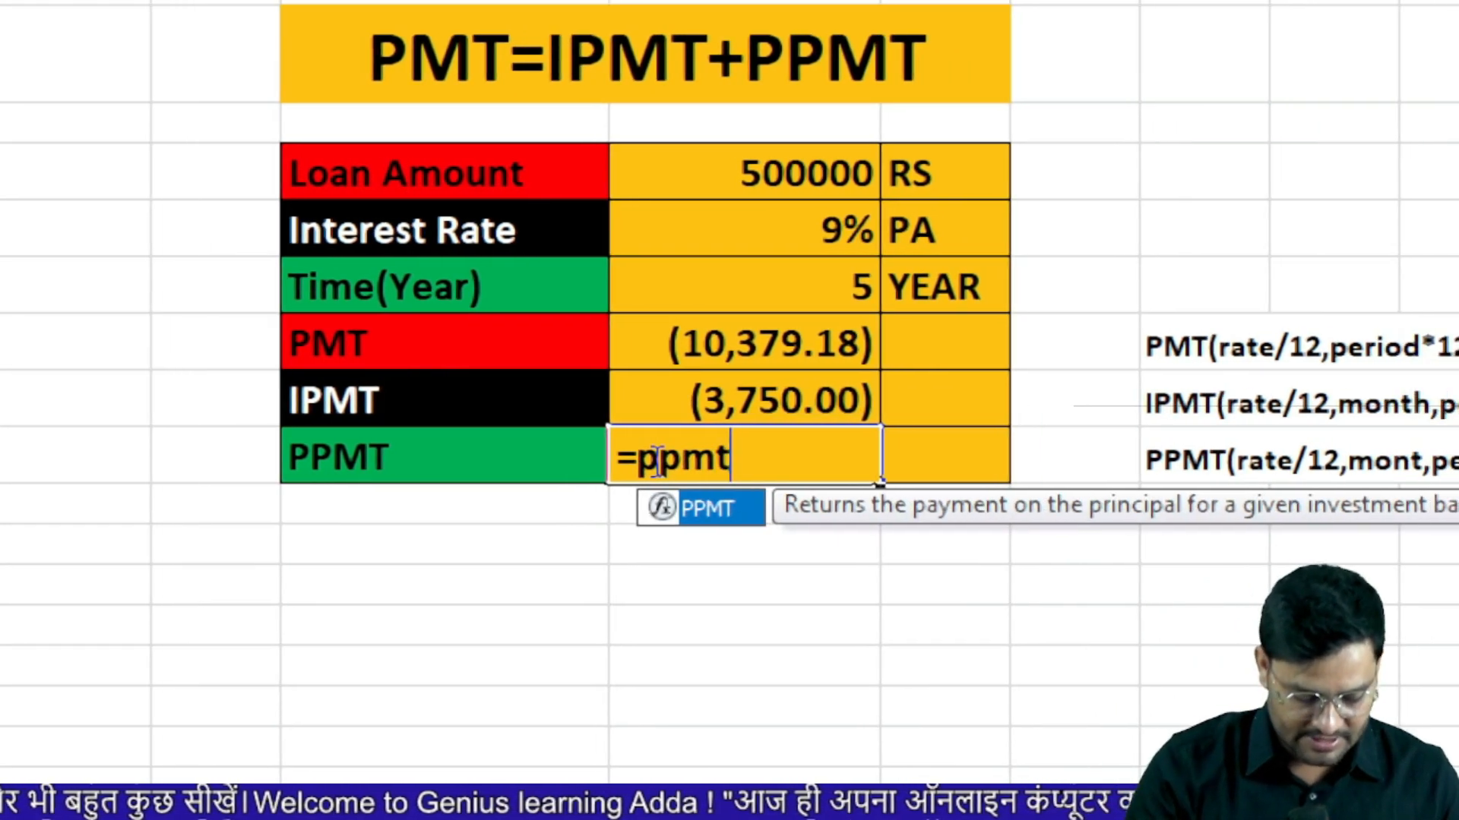
key(Tab)
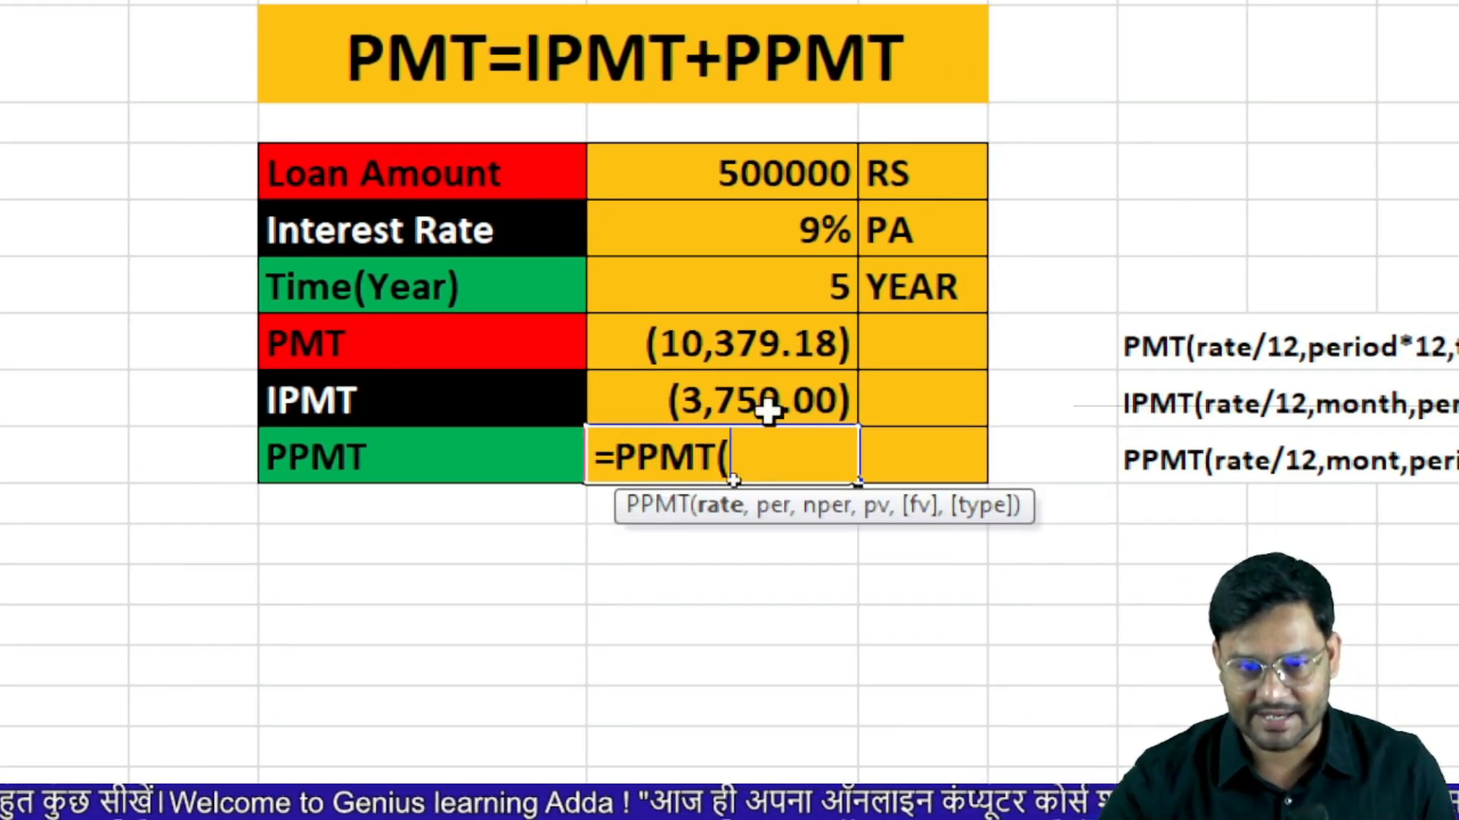
click(794, 230)
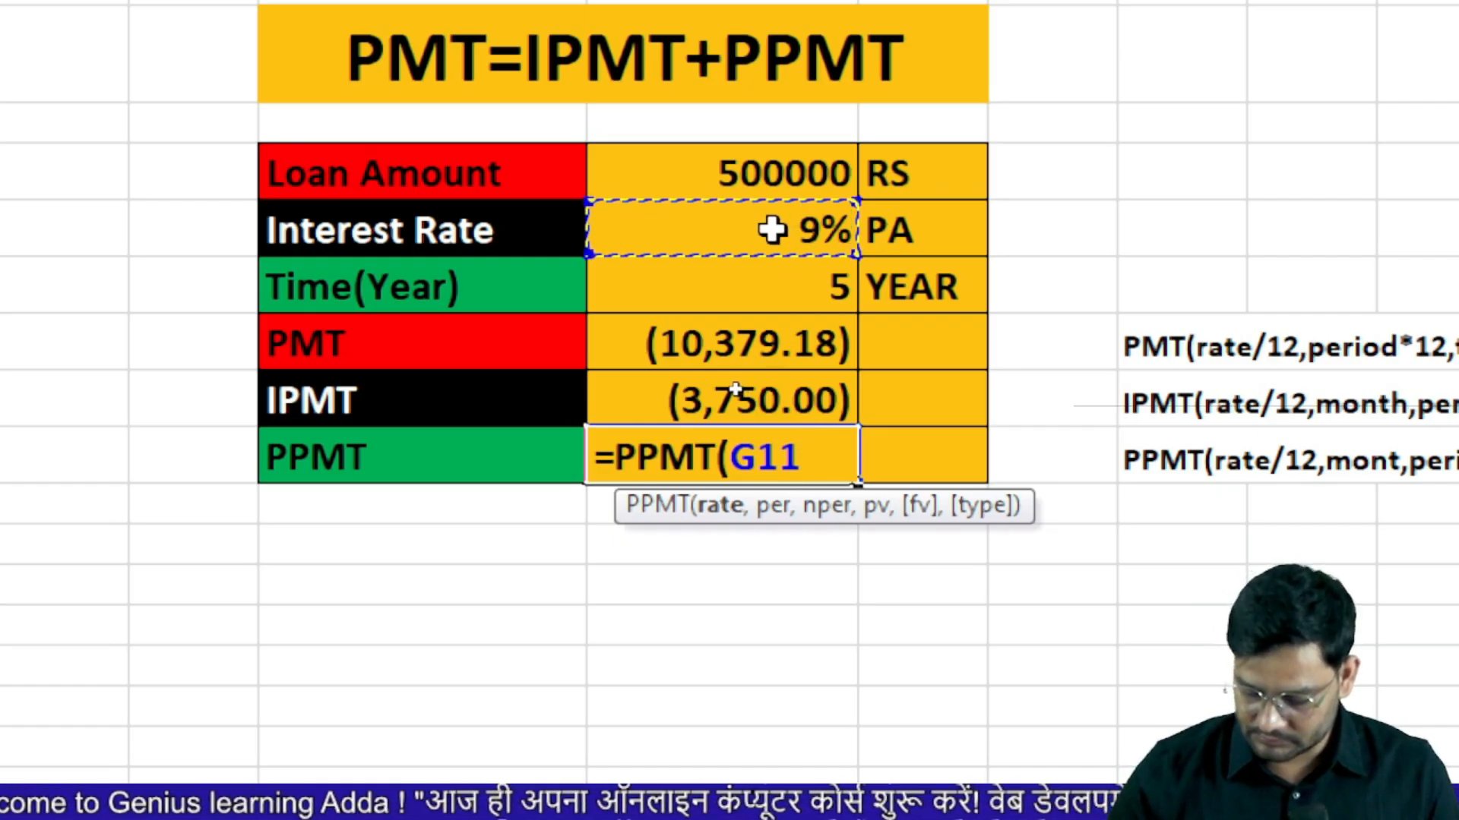
text(/12,)
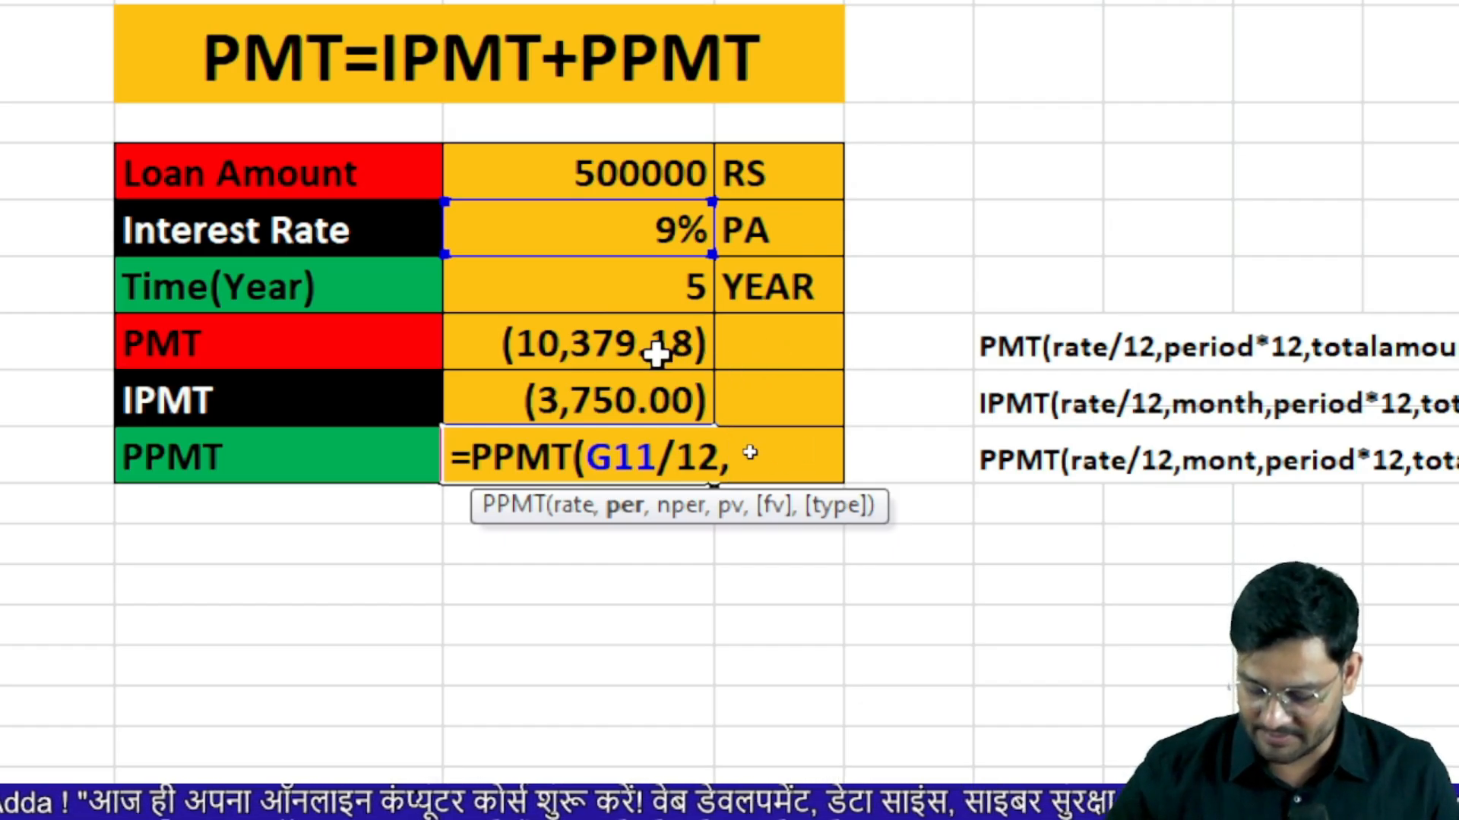
text(1,)
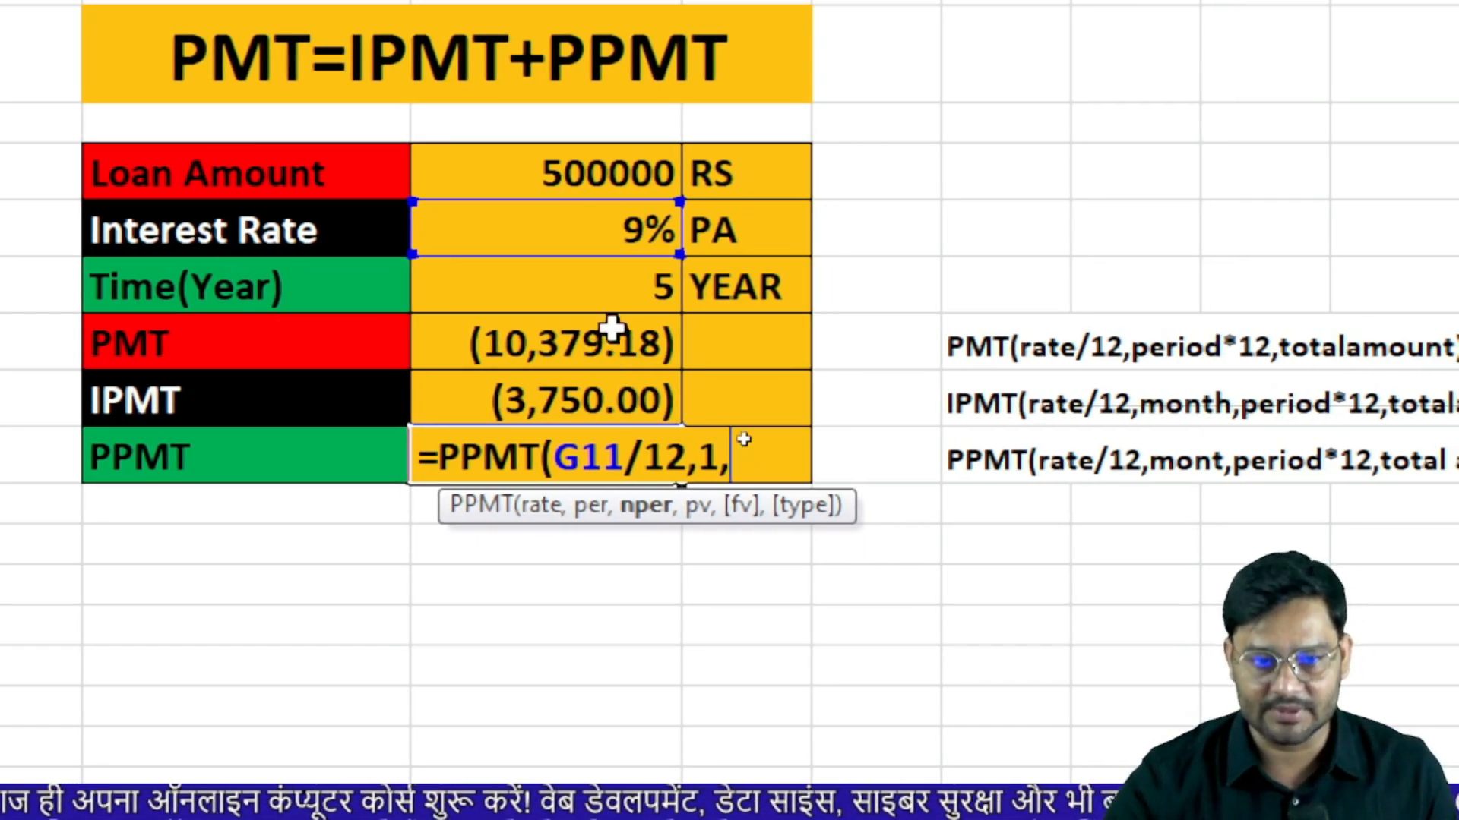
click(613, 286)
text(*)
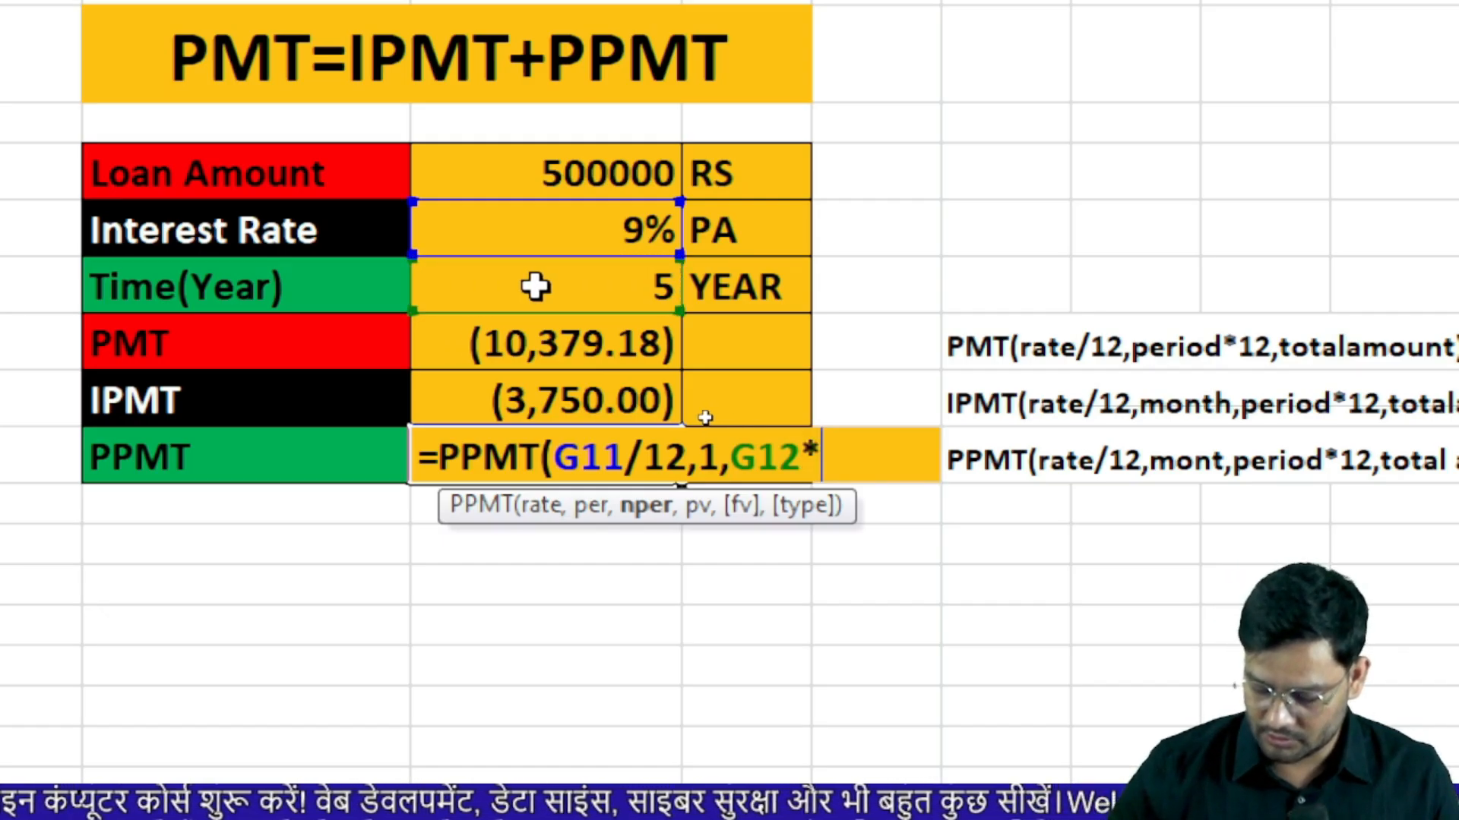
text(12,)
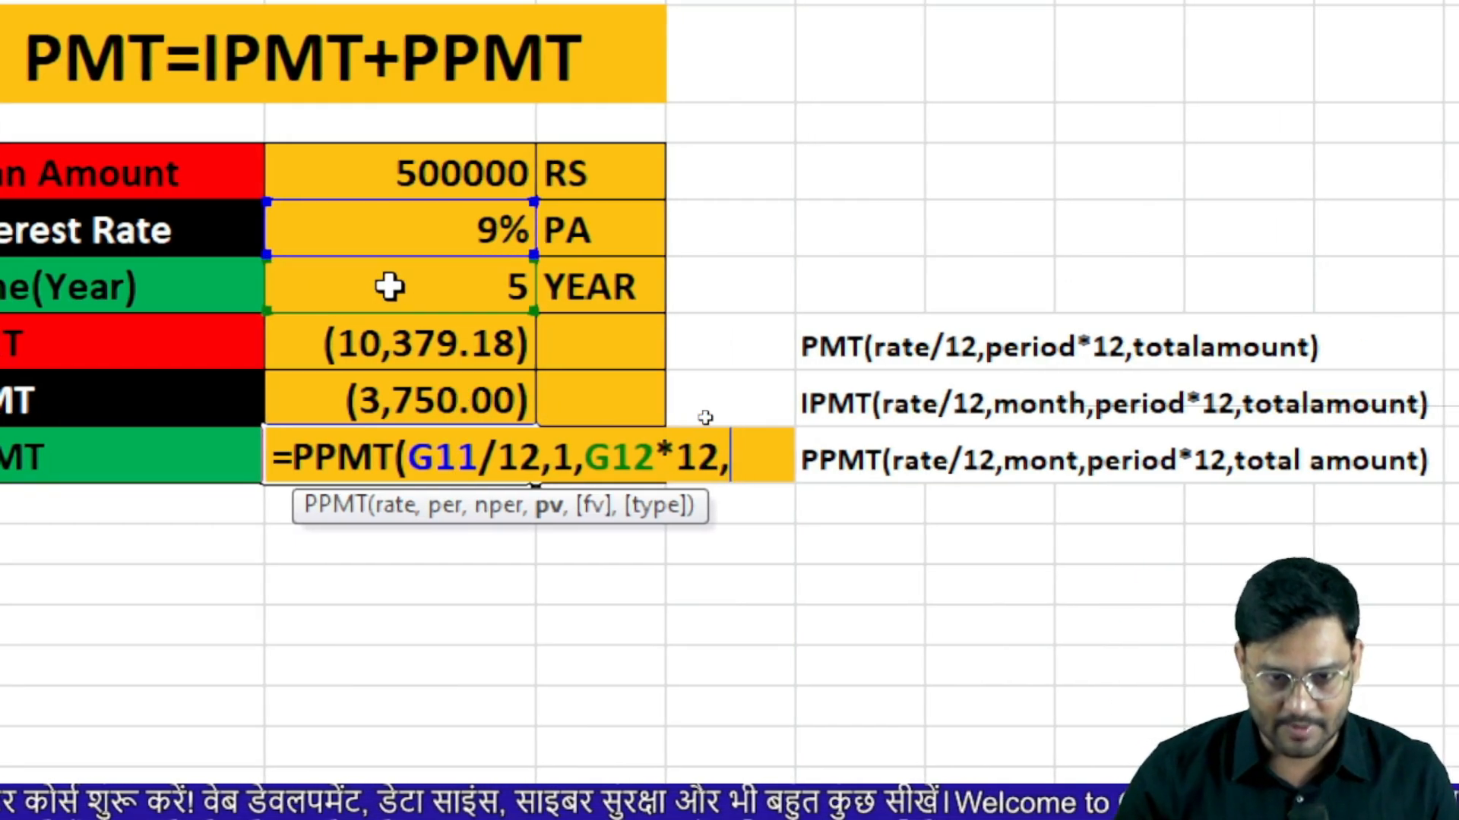
click(450, 165)
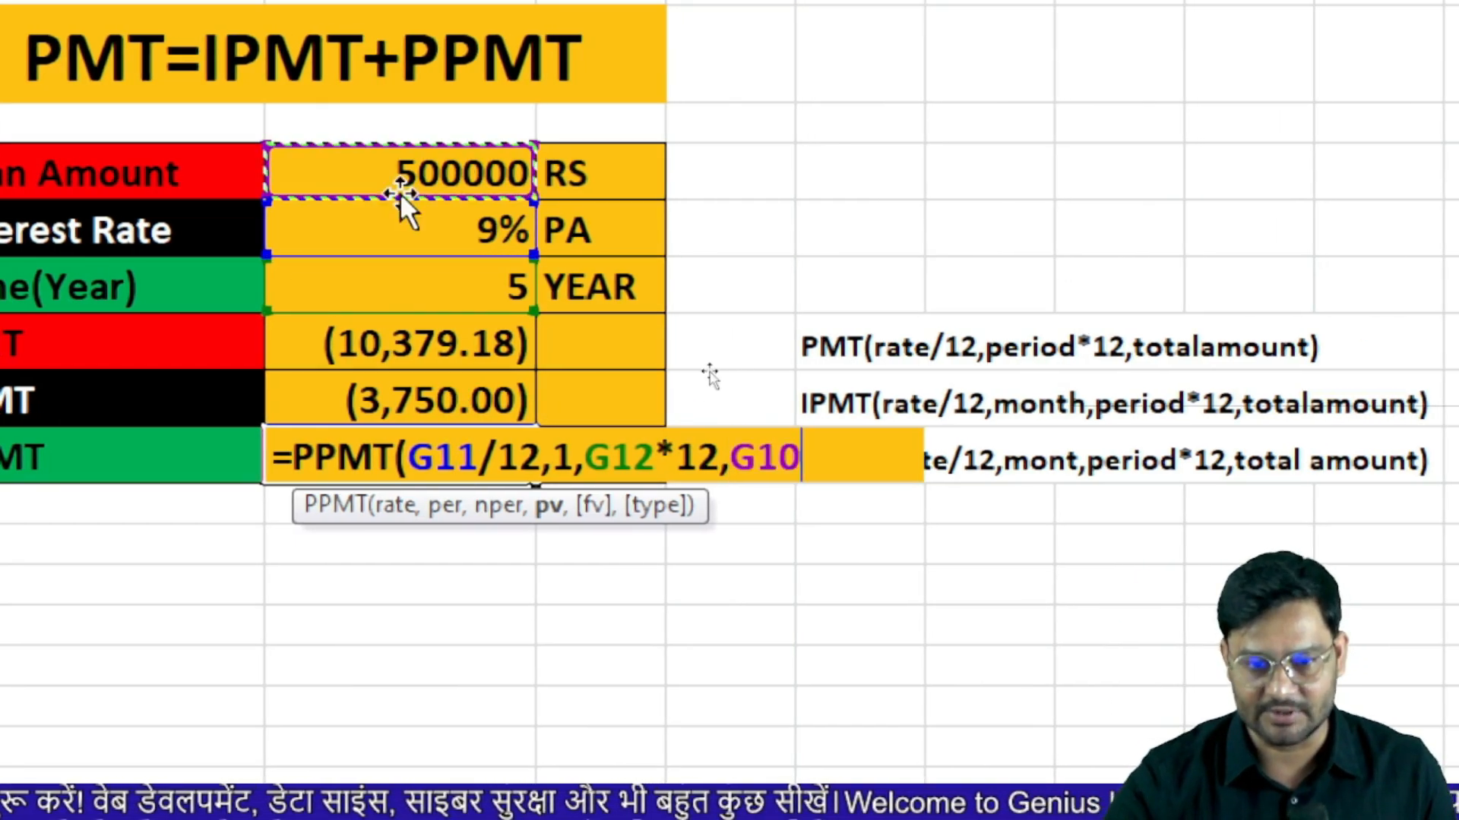
key(Return)
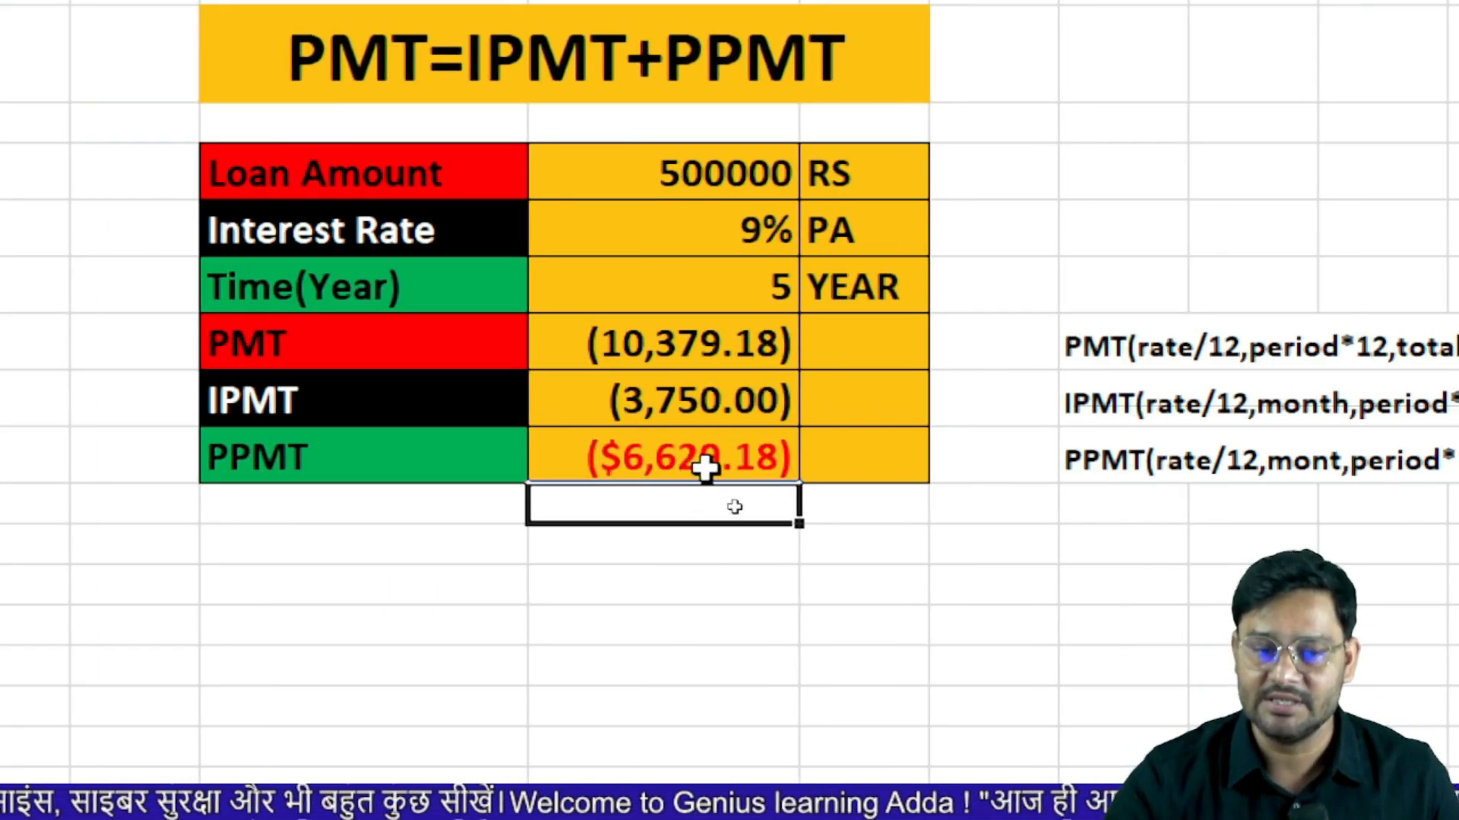
- Apply the comma number style to the PPMT result in G15
click(718, 460)
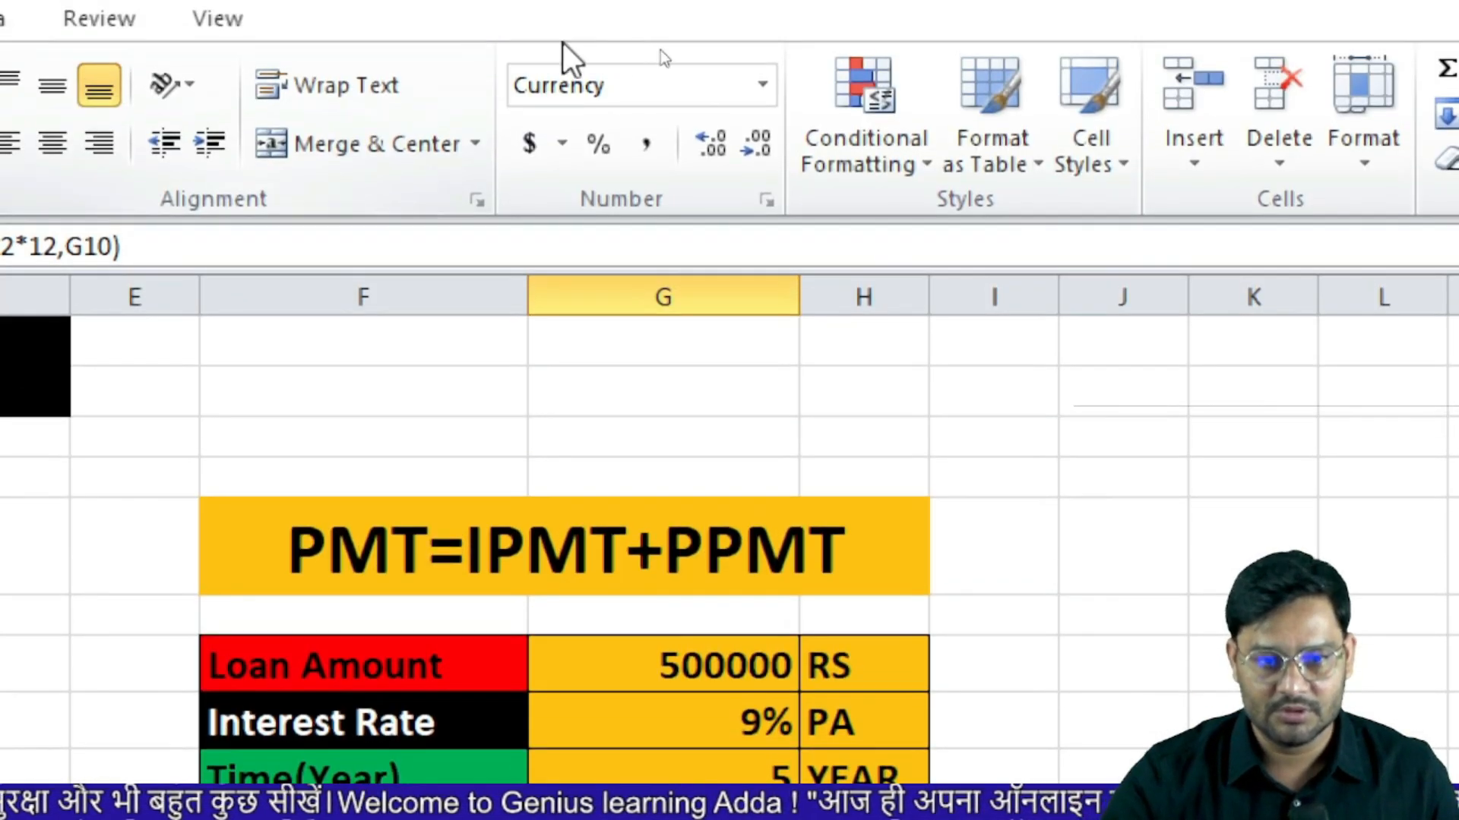
click(650, 144)
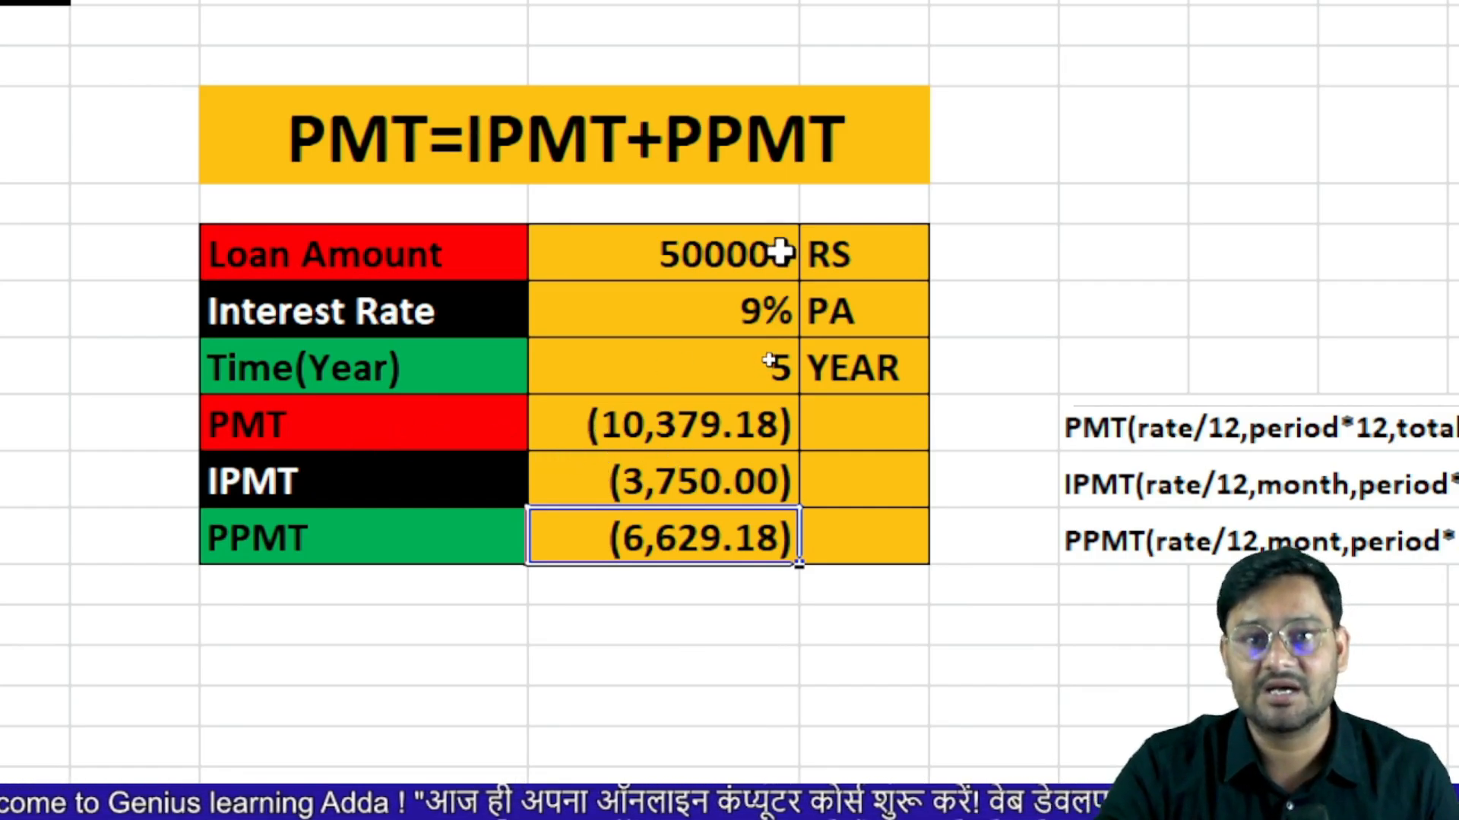
click(692, 429)
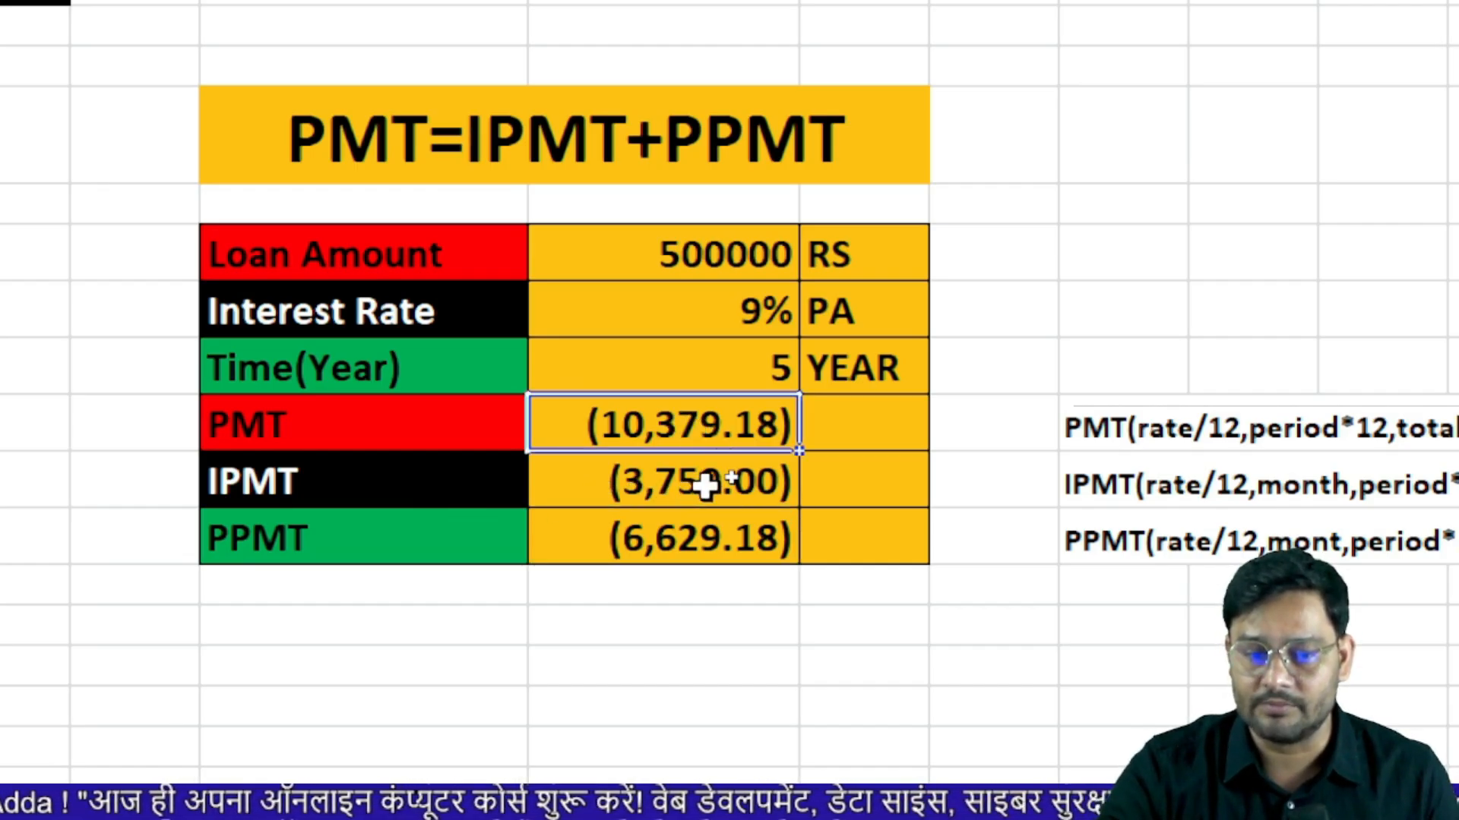
click(757, 548)
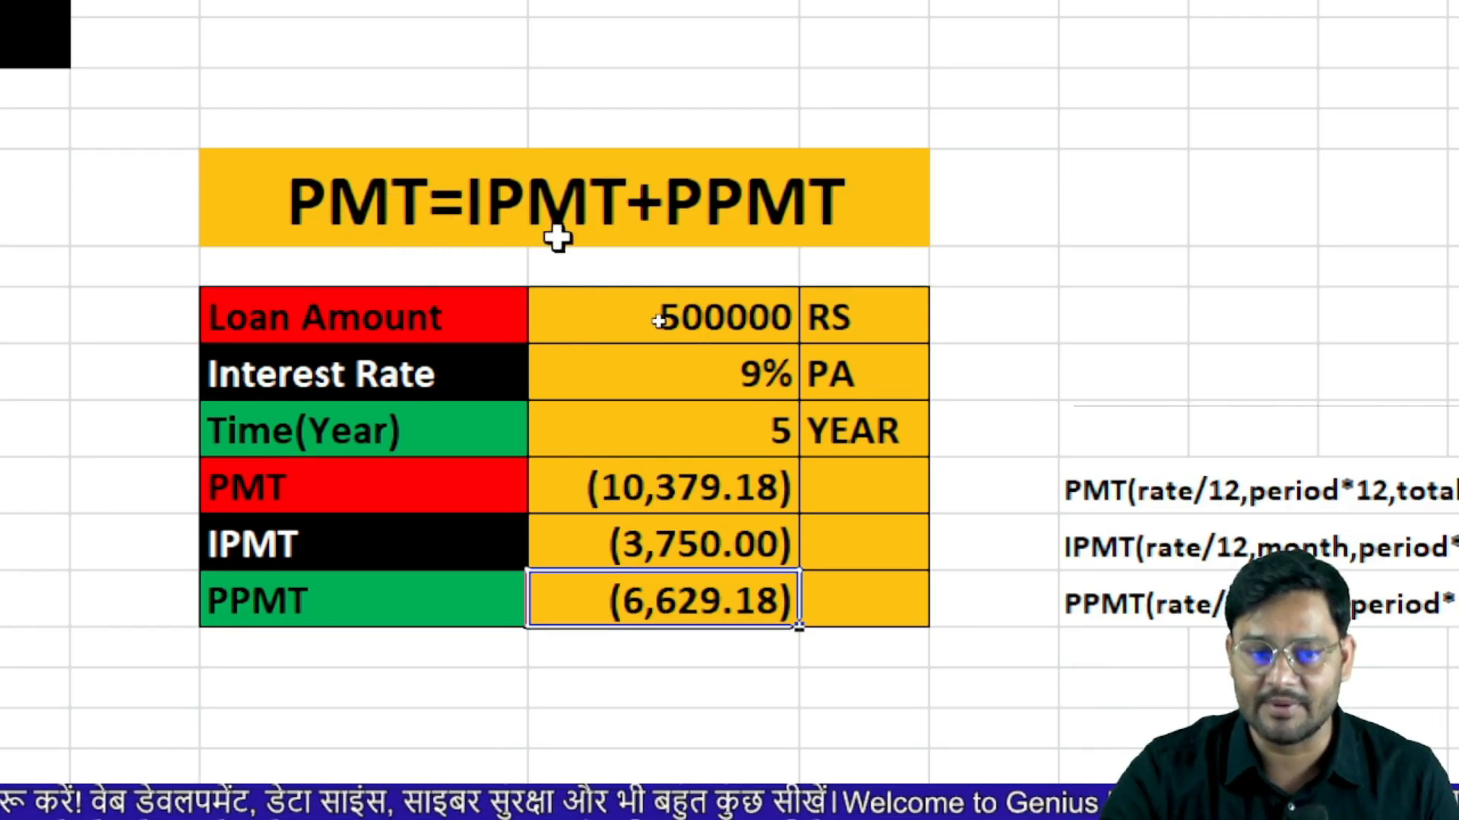
click(324, 499)
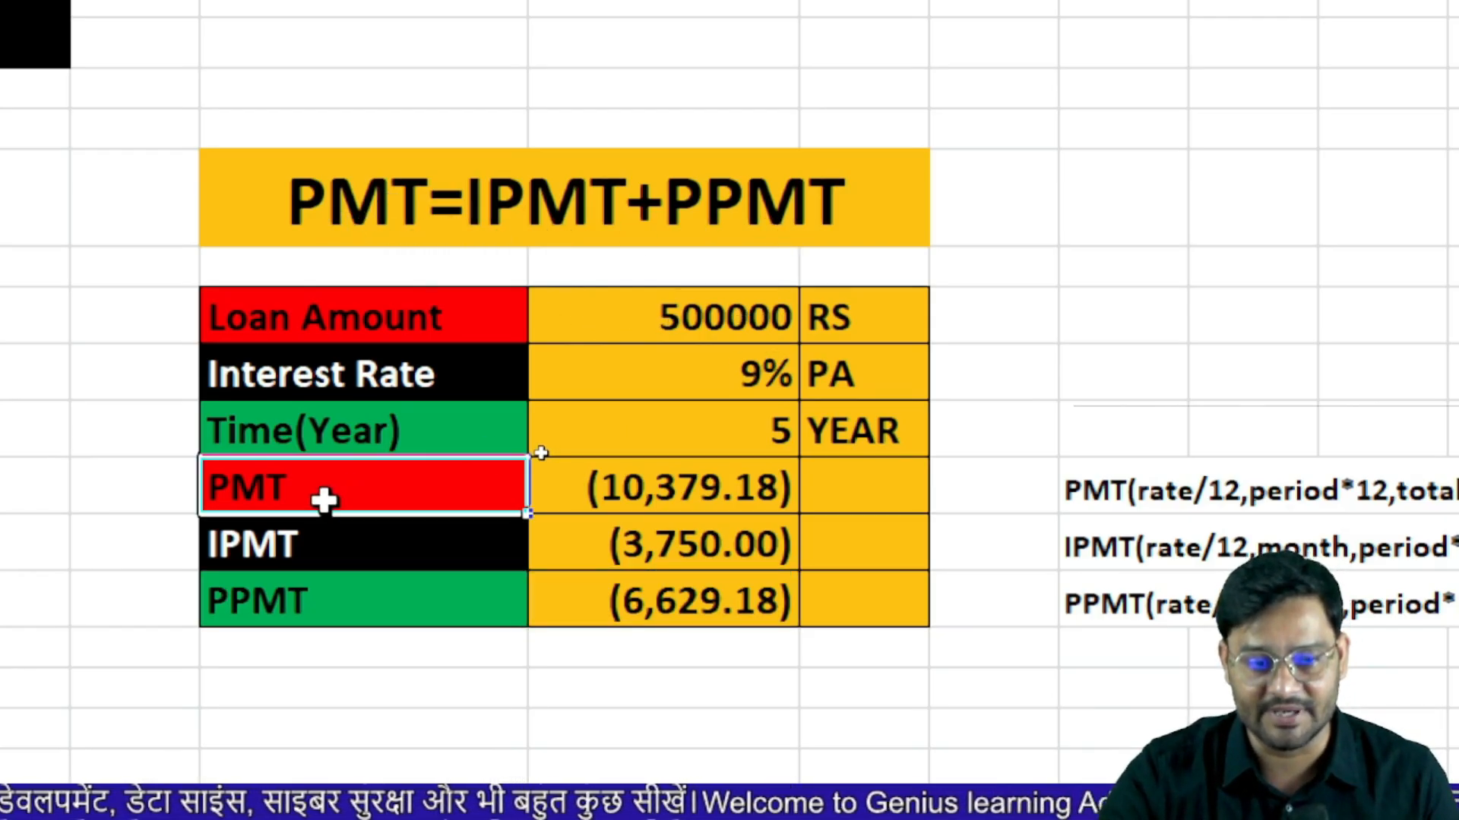
click(304, 546)
click(299, 603)
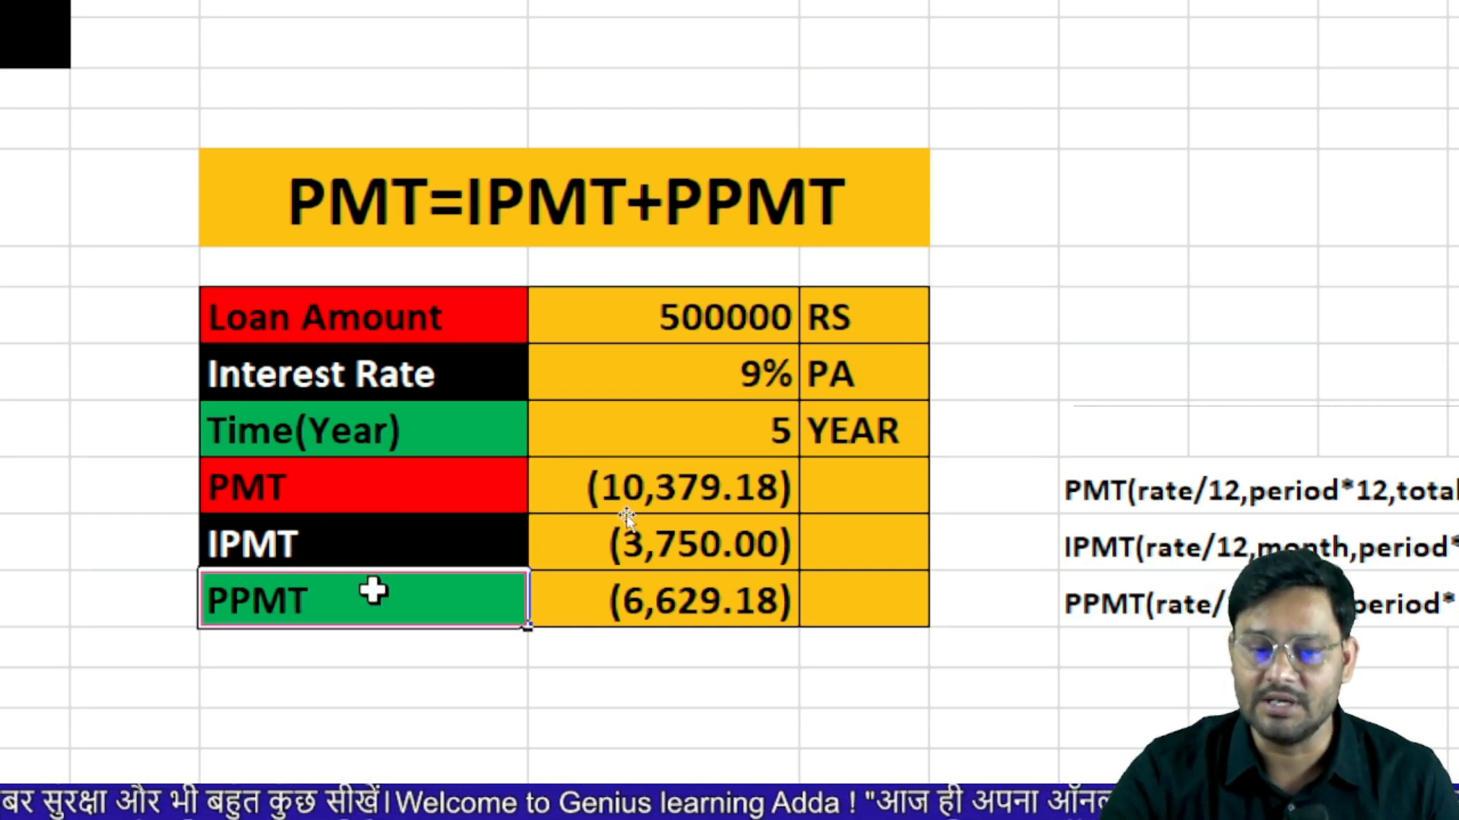
- Add the IPMT and PPMT results in cell G17 with =G14+G15 to check them against PMT
click(606, 702)
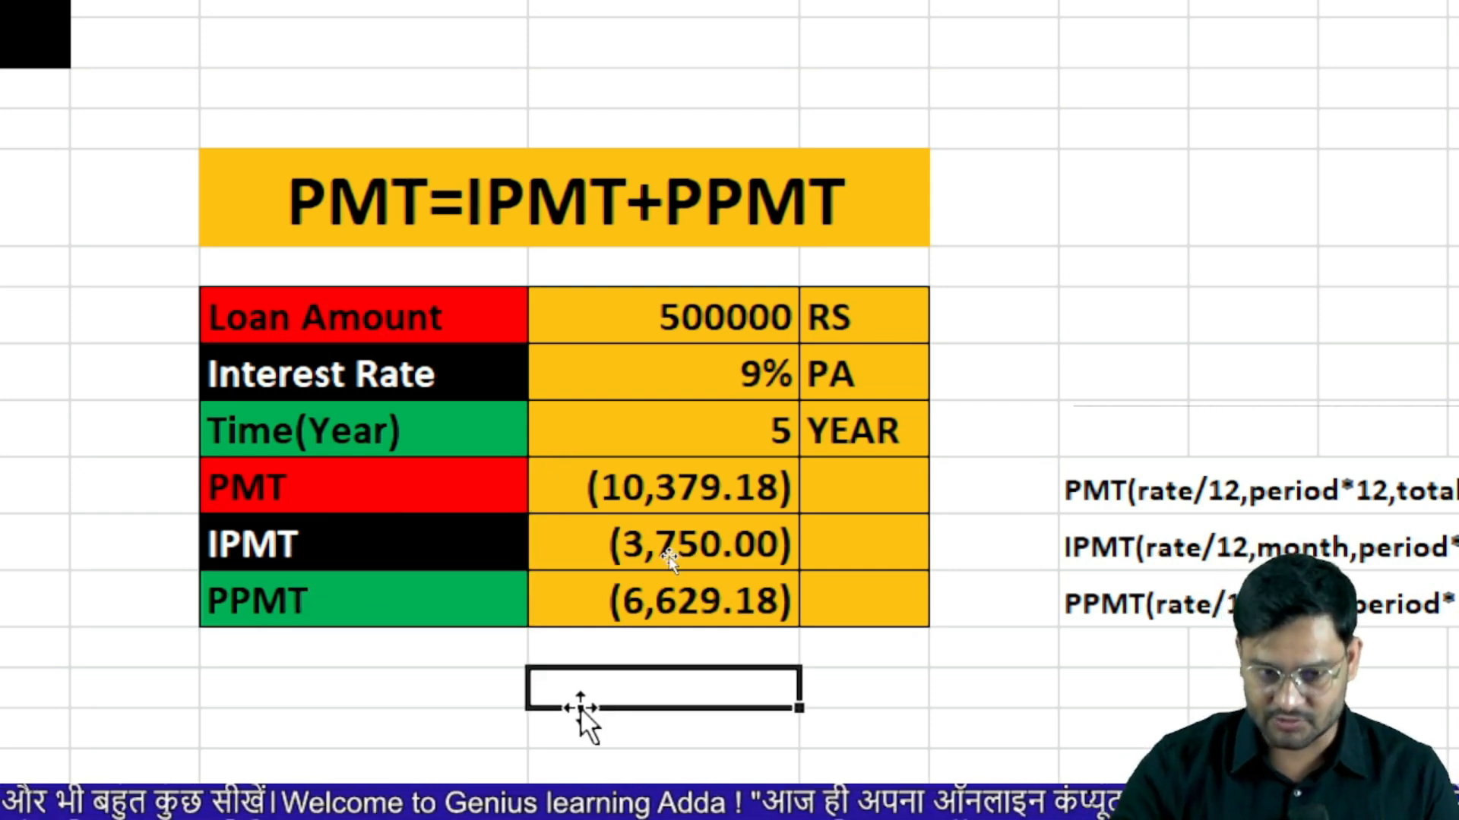
text(=)
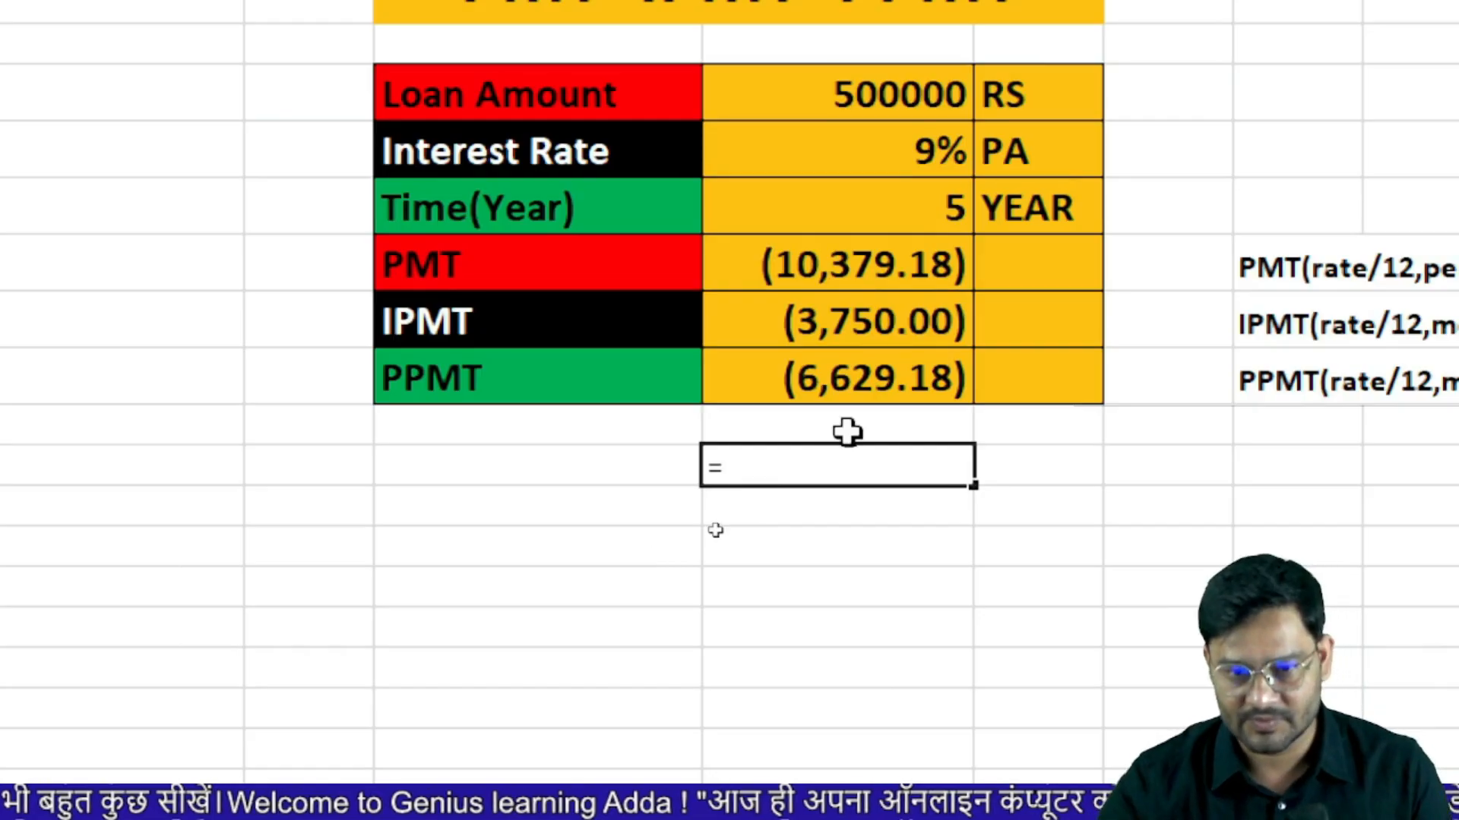
click(853, 317)
text(+)
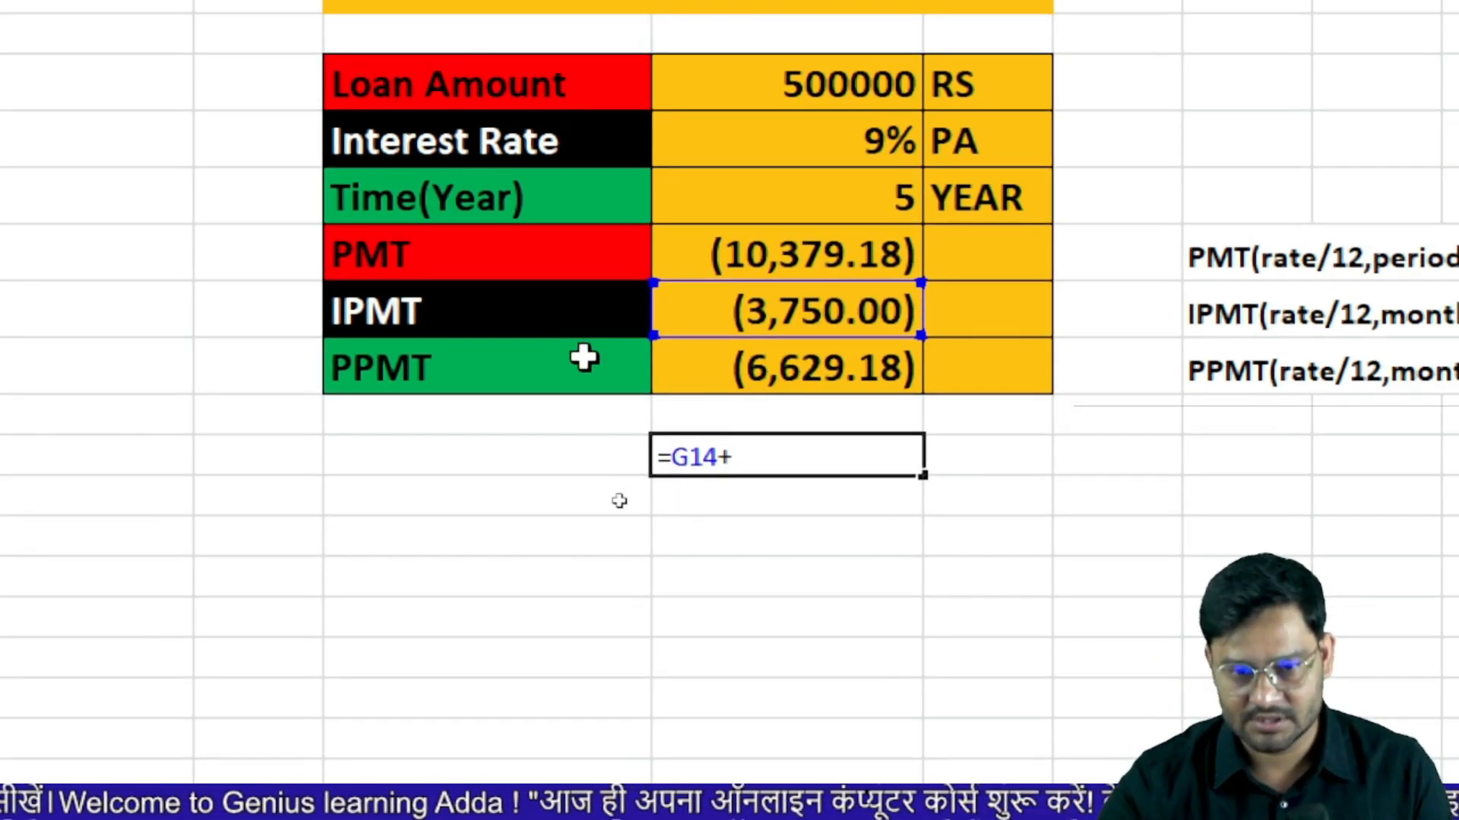
click(812, 379)
key(Return)
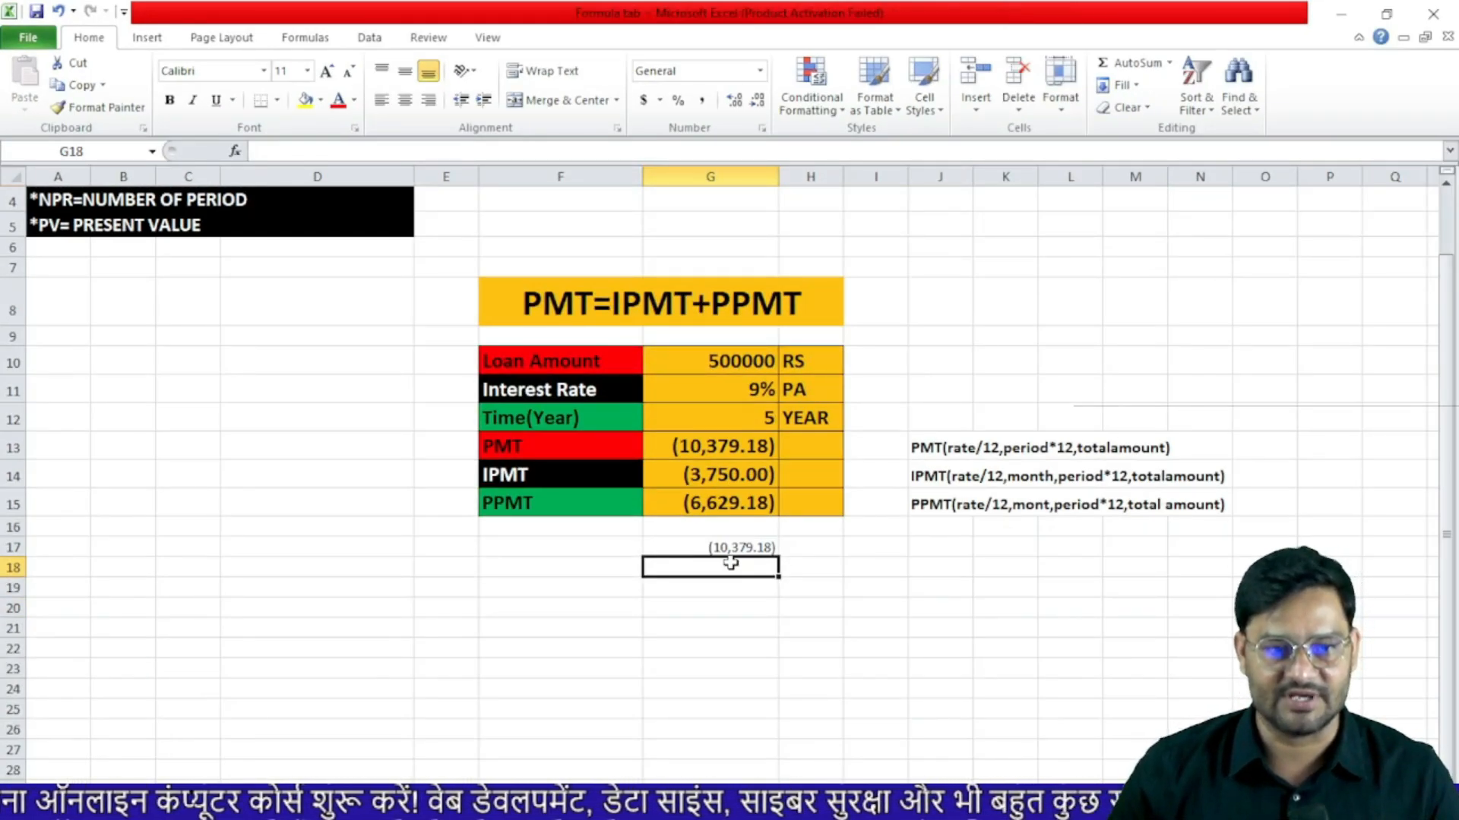
- Go to the sheet with RESULT SHEET 2021-2022 and clear the DIVISION and RESULT entries in L4:M24
click(305, 38)
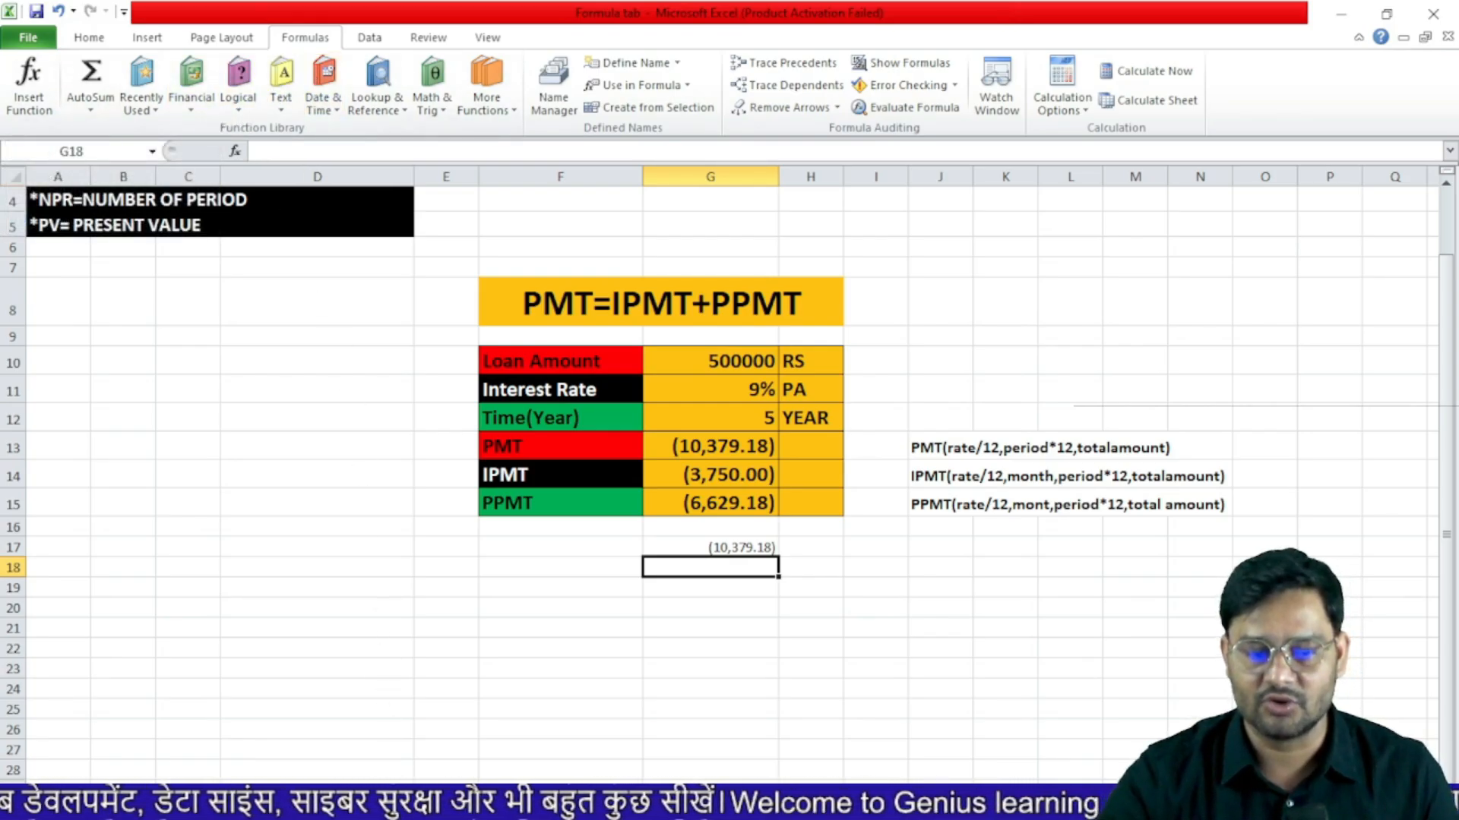
click(456, 792)
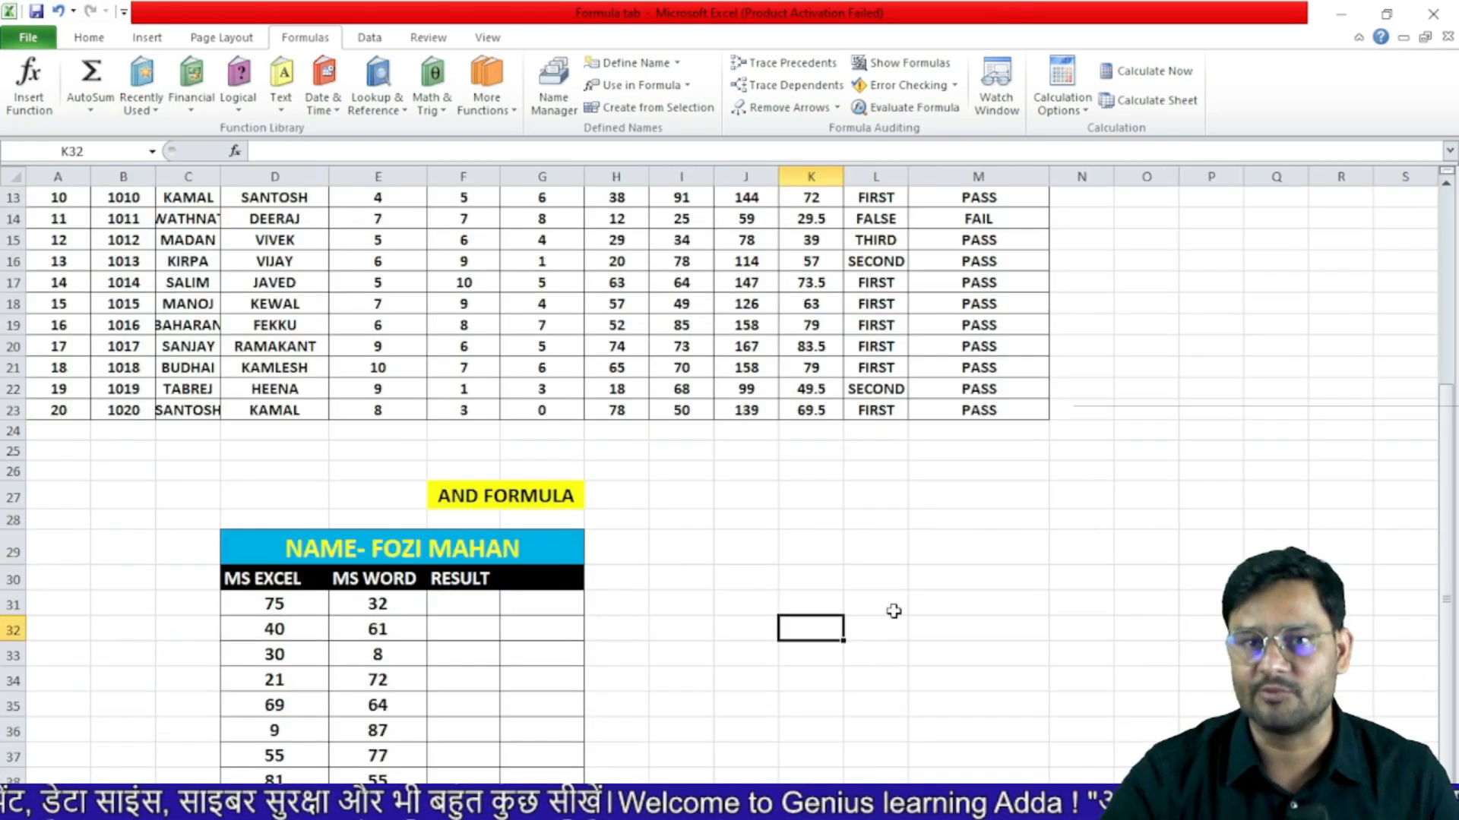
scroll(983, 600, up, 4)
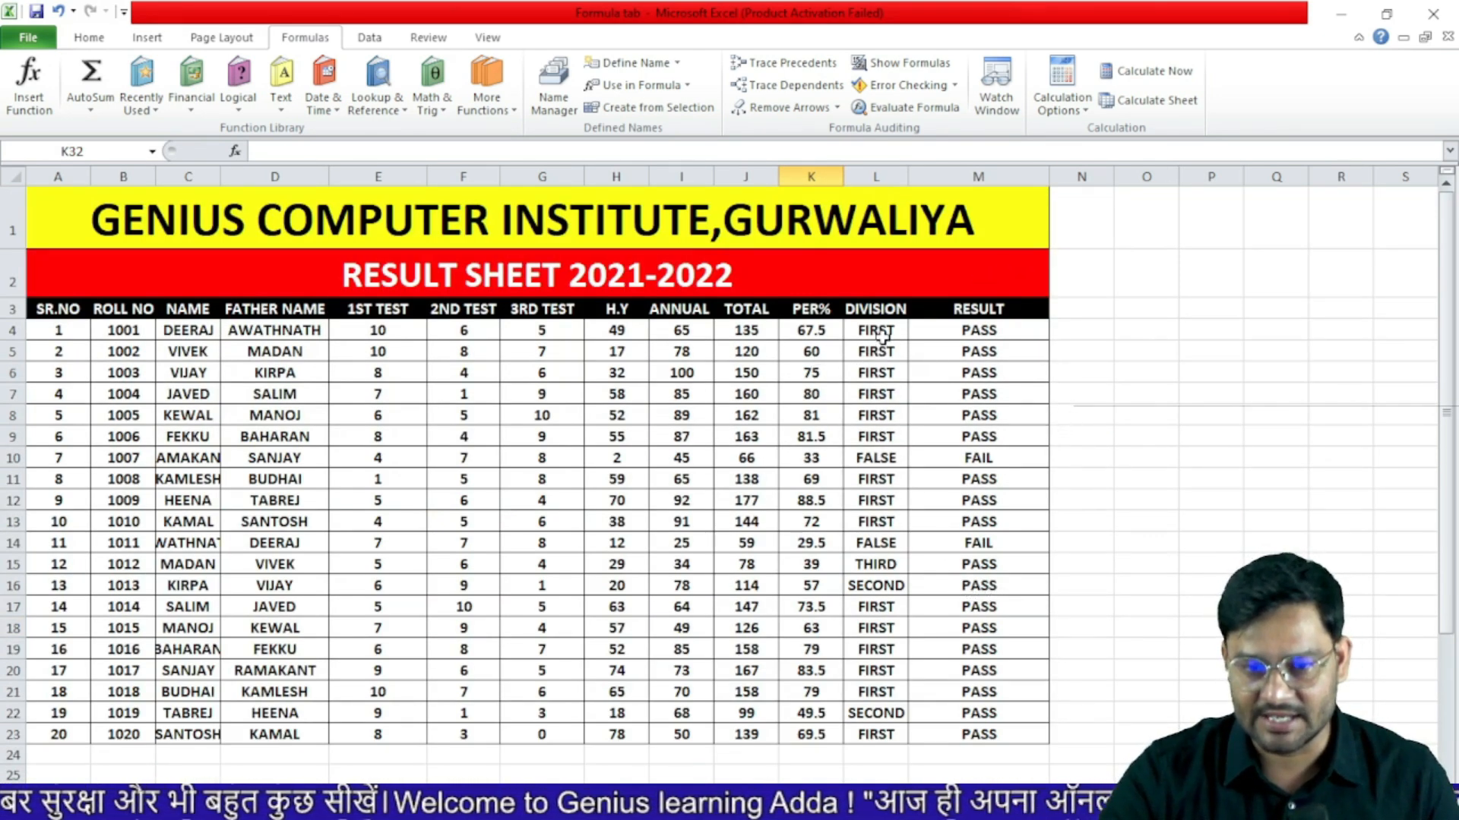
drag(876, 332, 1028, 741)
key(Delete)
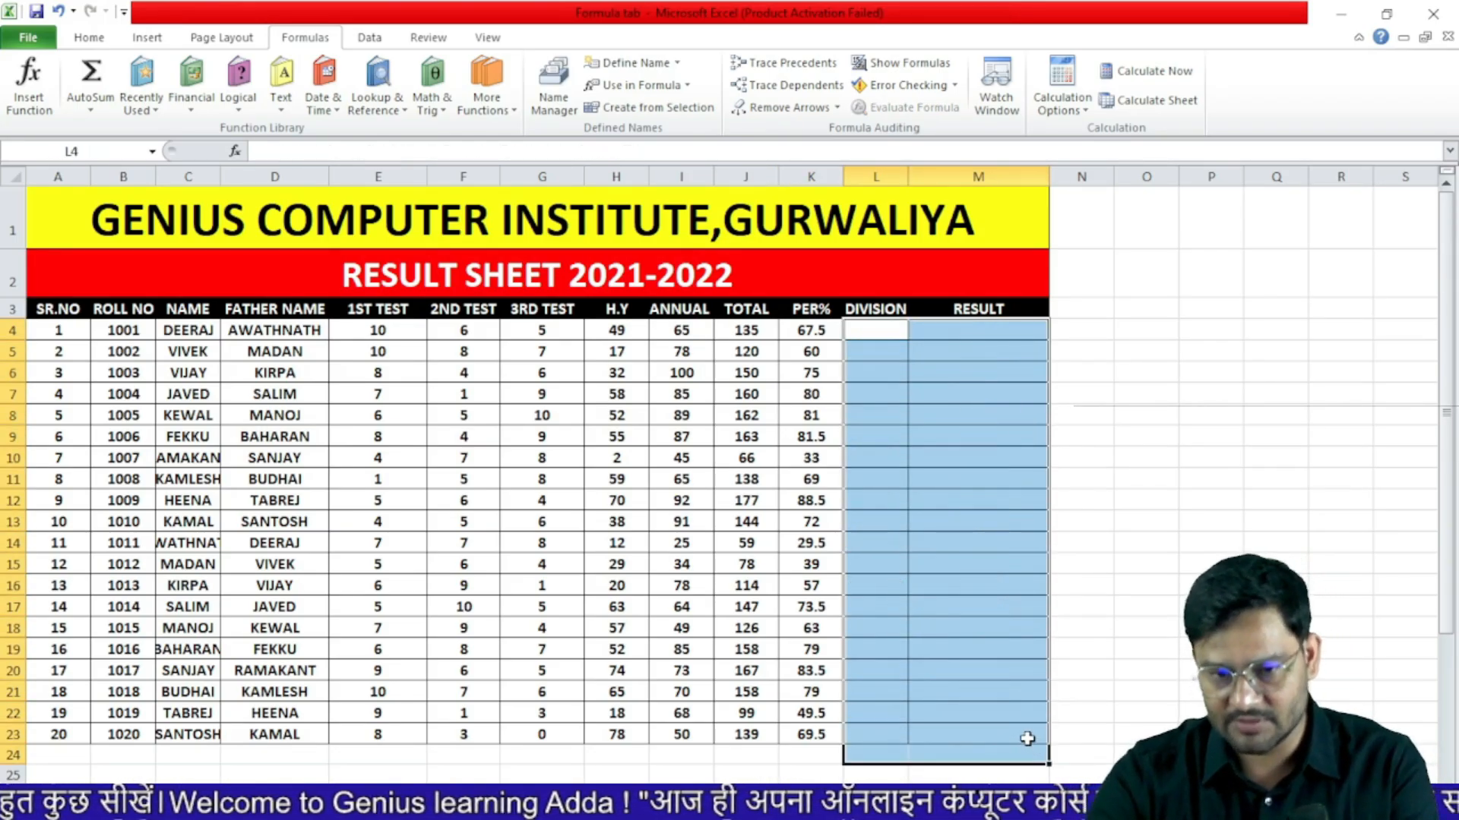
click(1166, 676)
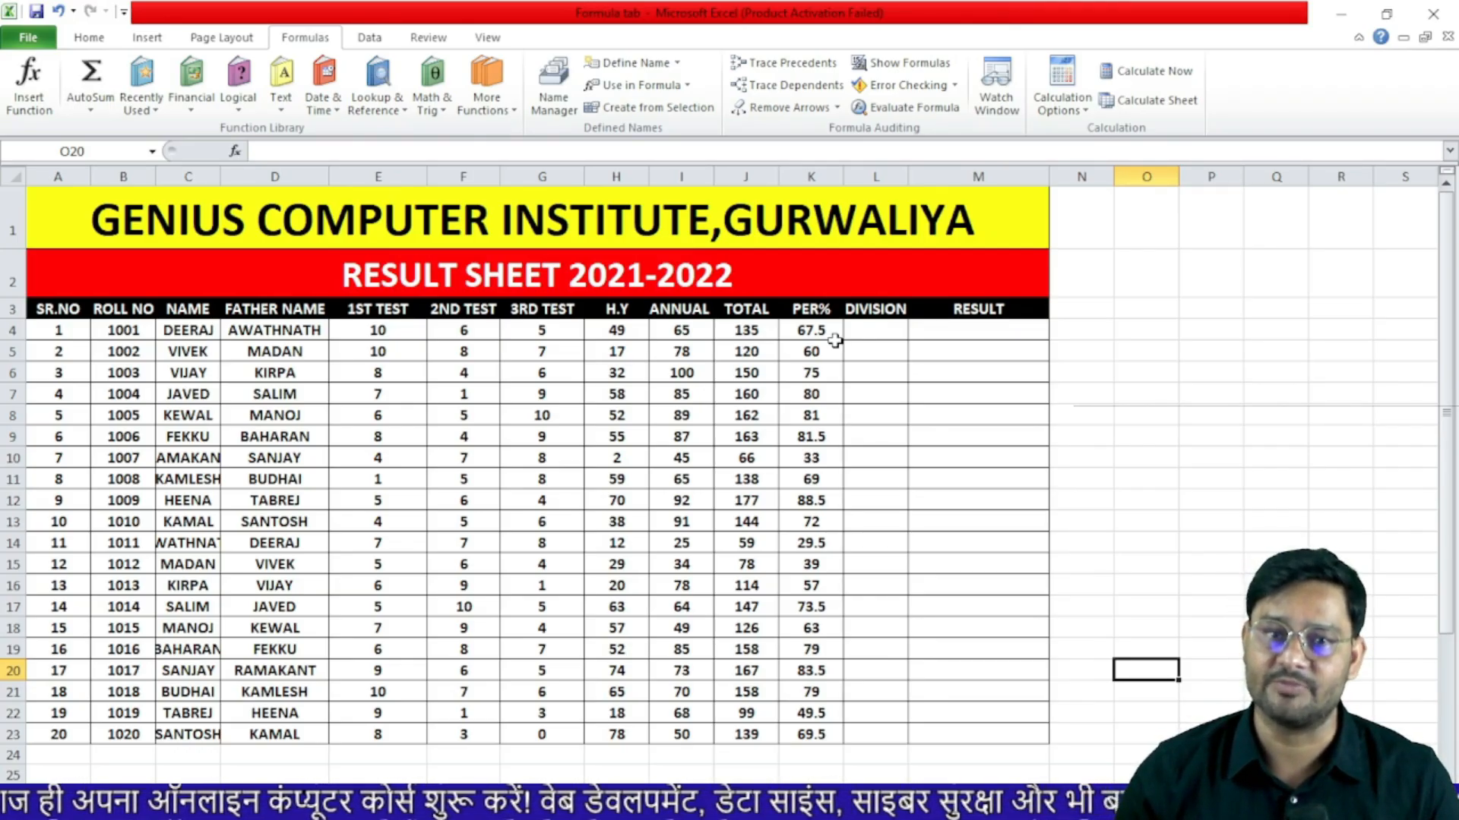
- Start the DIVISION formula in L4 with IF(K4>60,"First" as its first condition and result
click(877, 326)
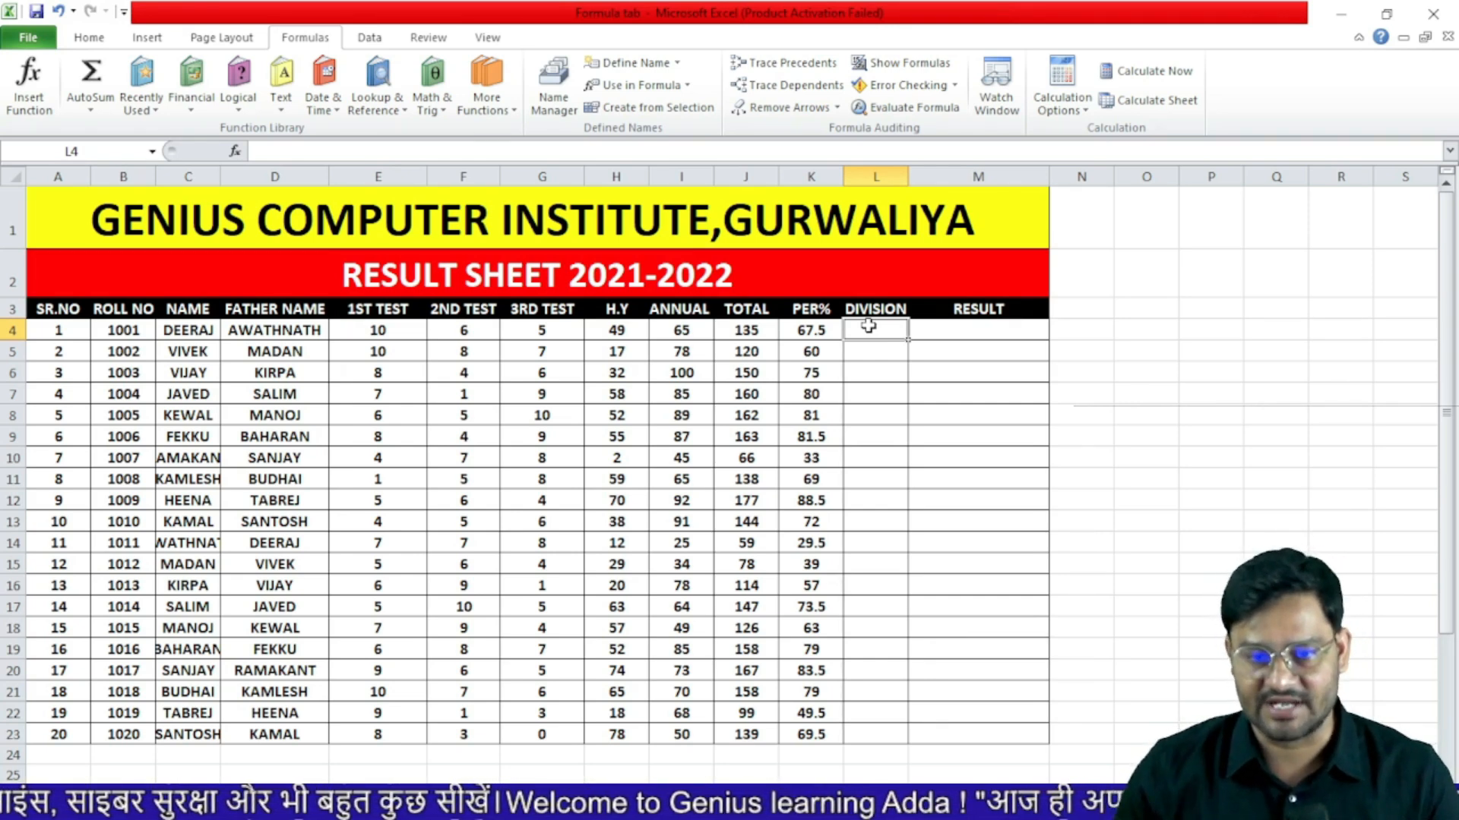
text(=)
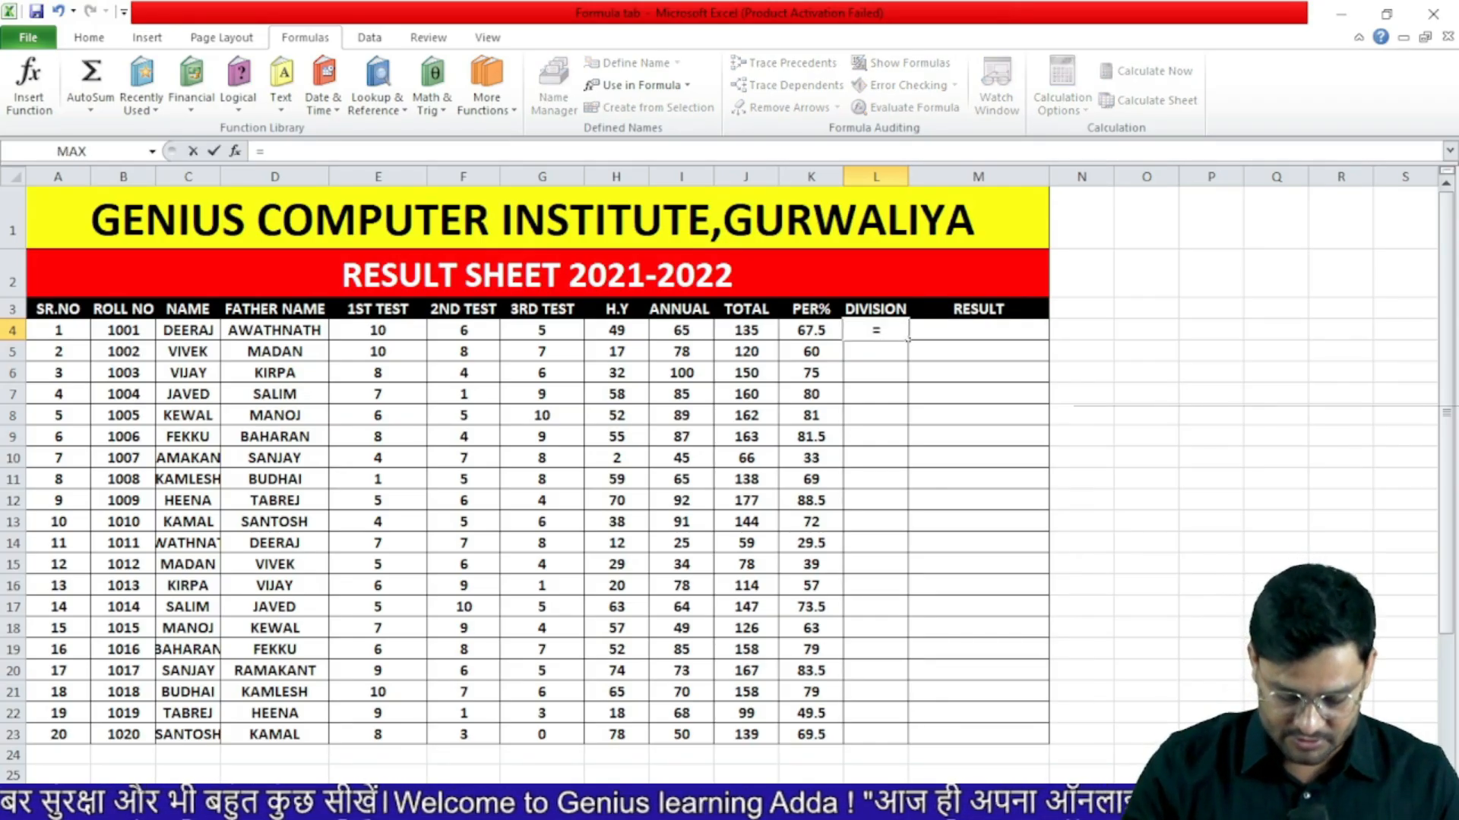
text(IF()
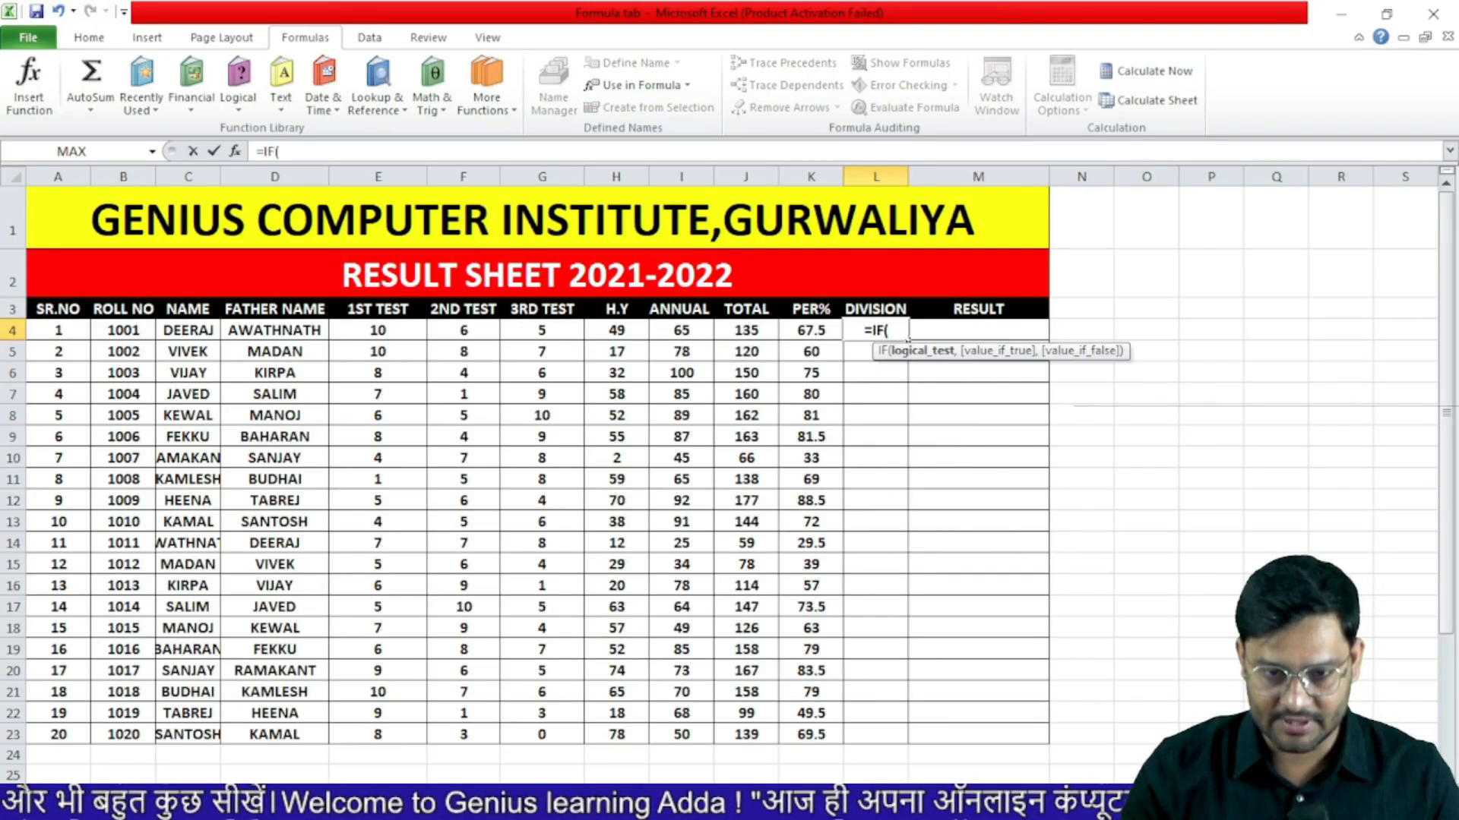
click(810, 330)
text(>60)
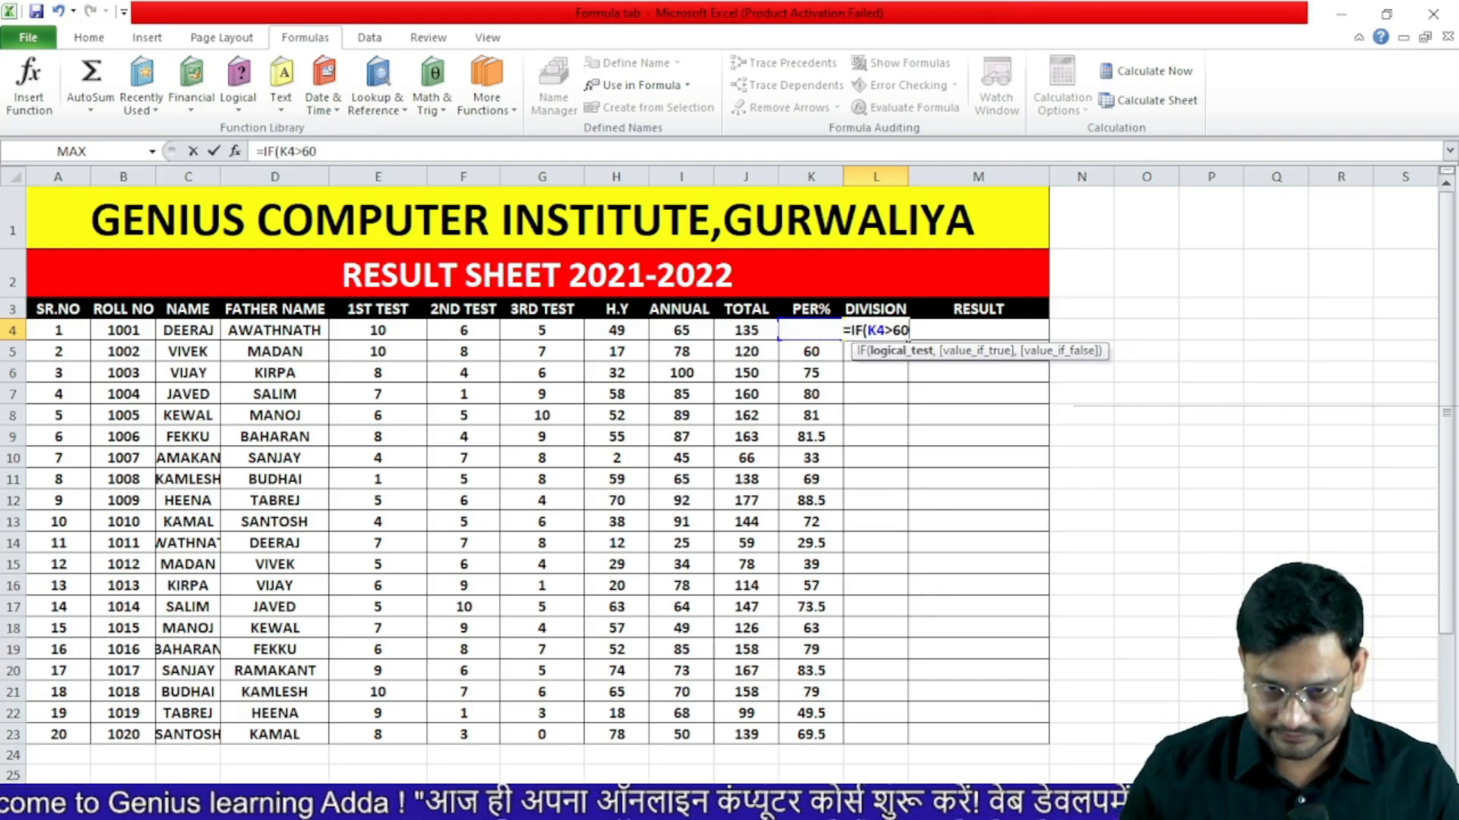
text(,)
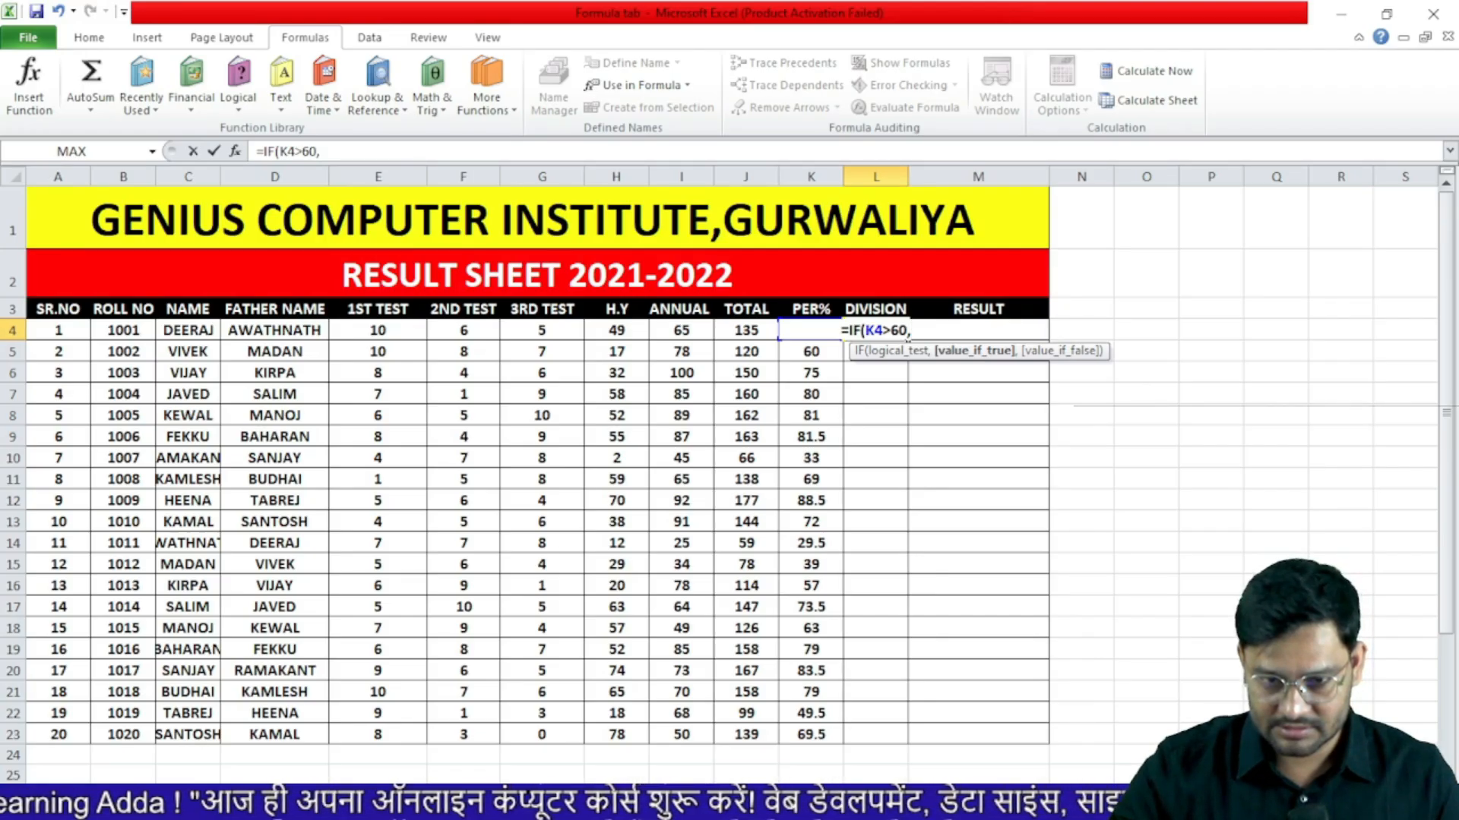
text("First)
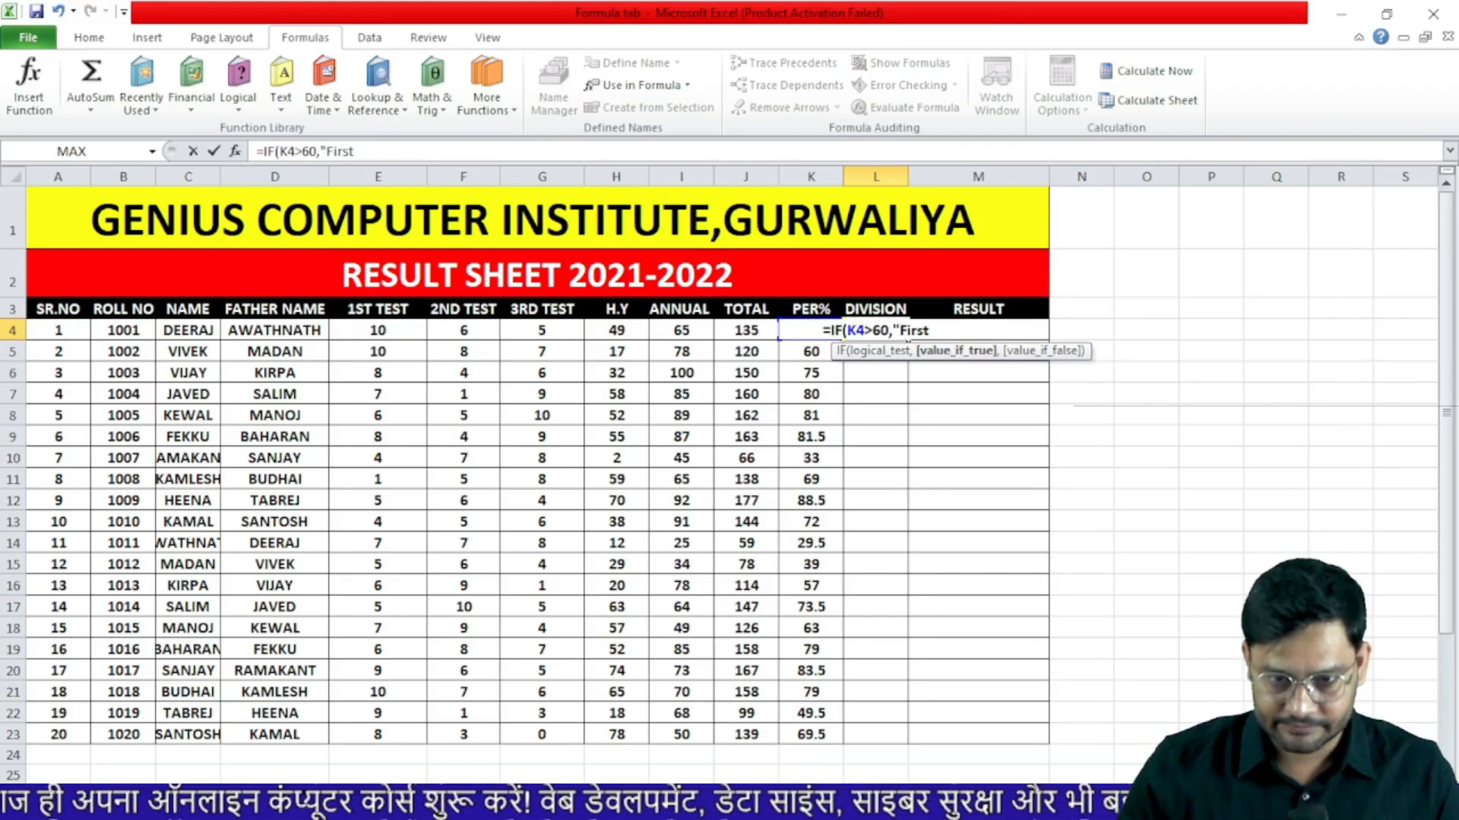
text(")
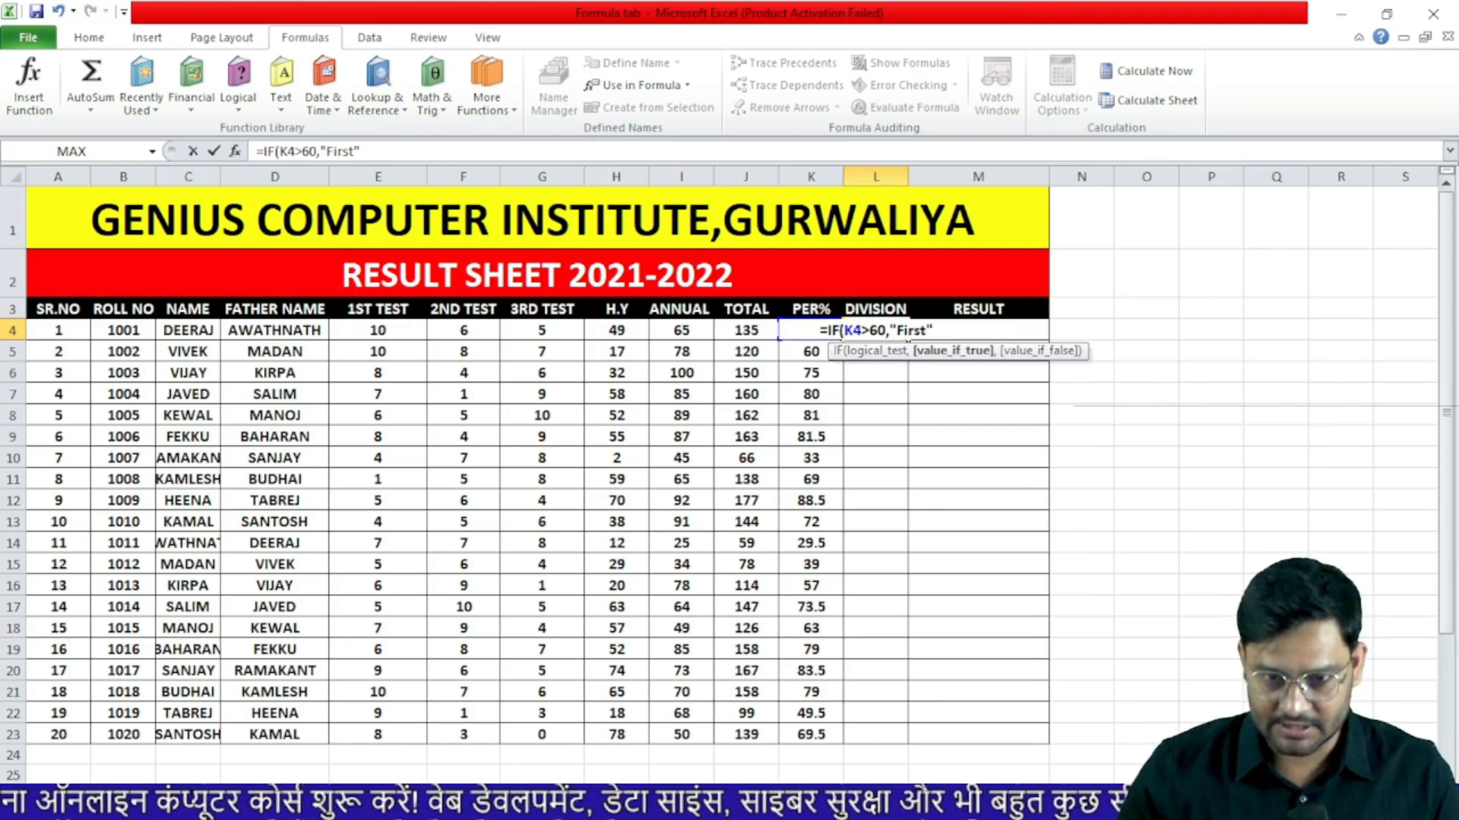
- Extend the L4 formula with a nested IF that returns "second" when K4>45
text(,IF()
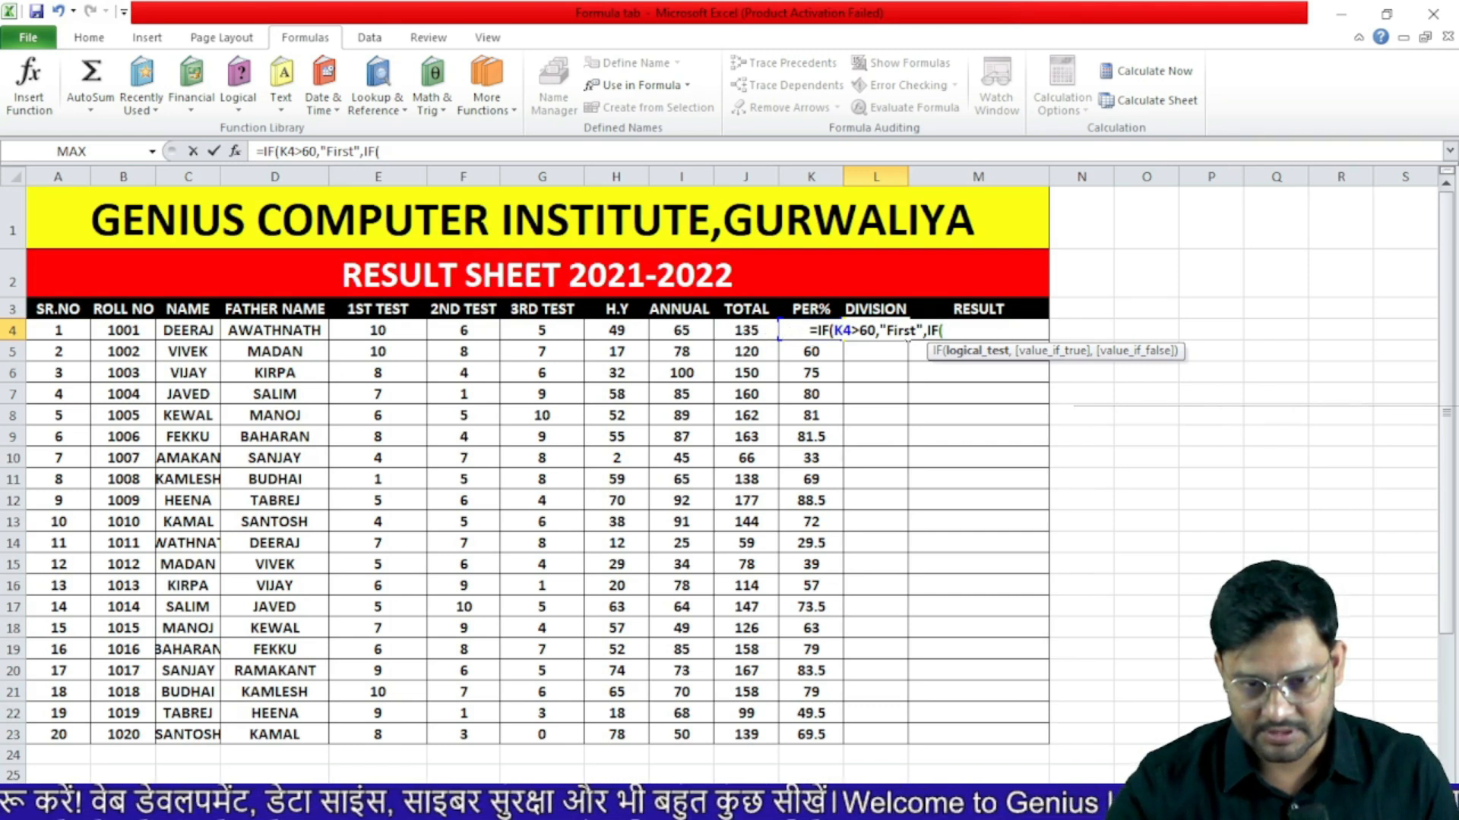
text(k)
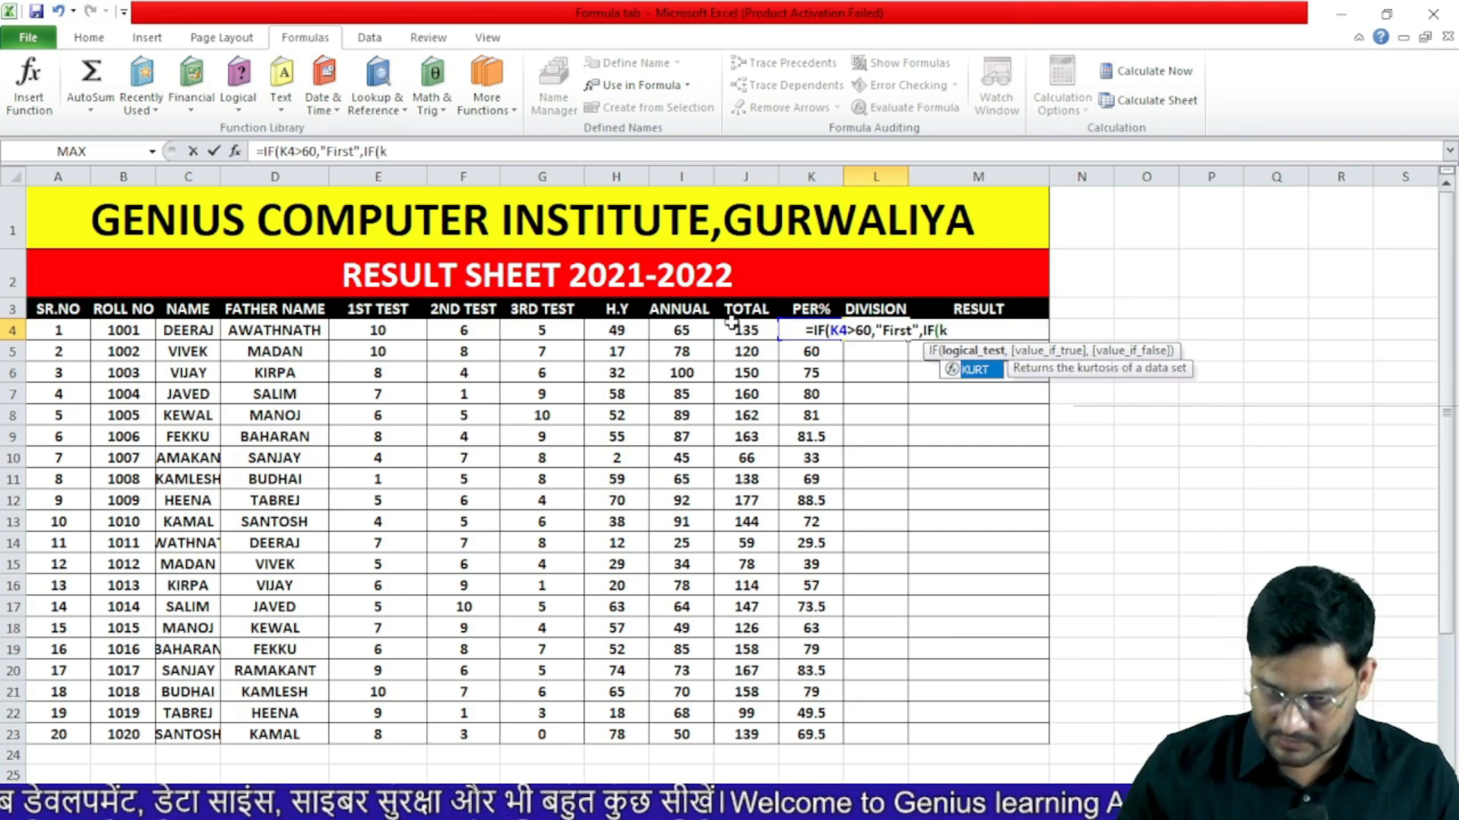
text(4>)
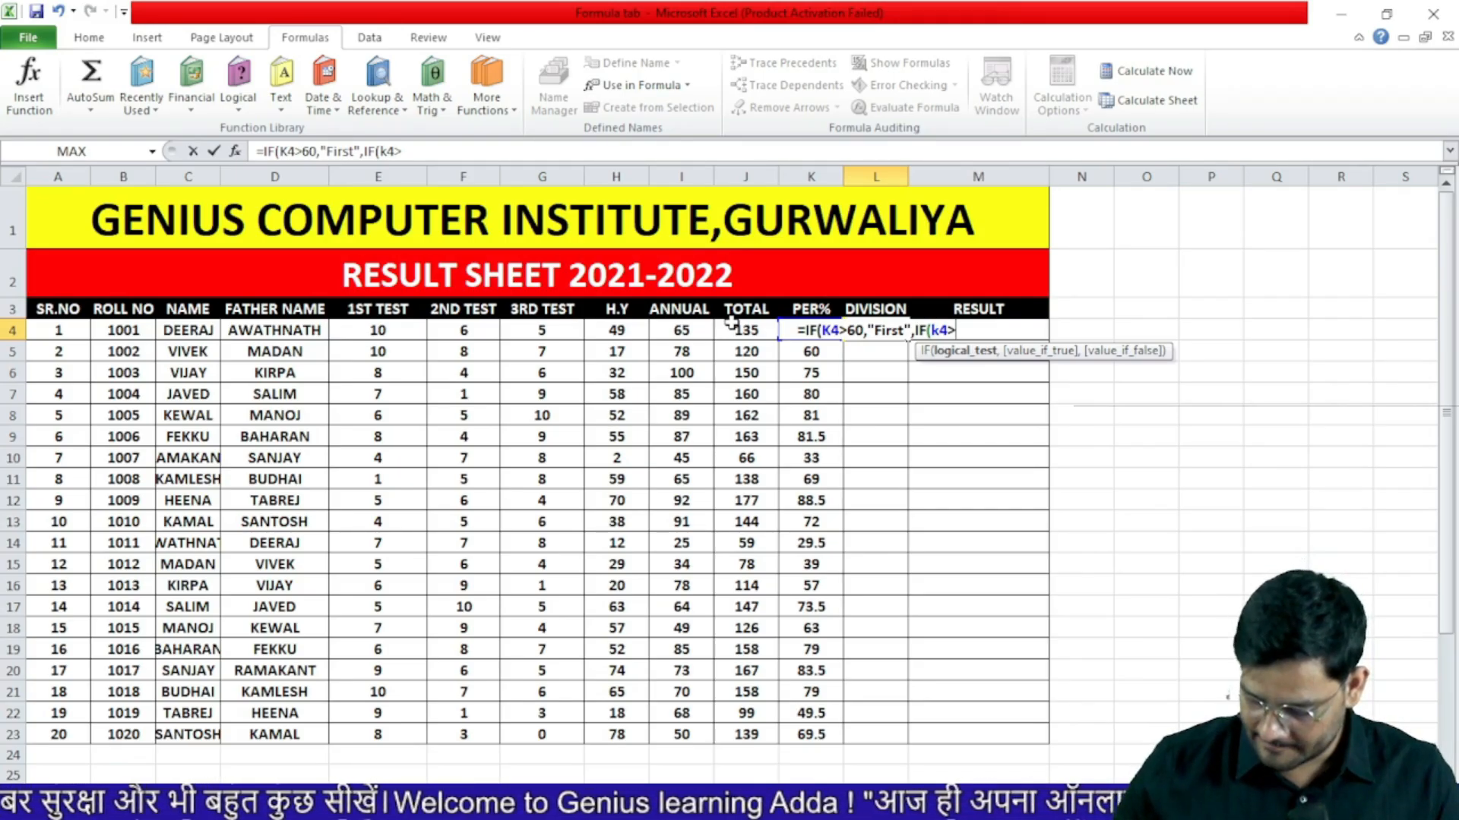
text(33)
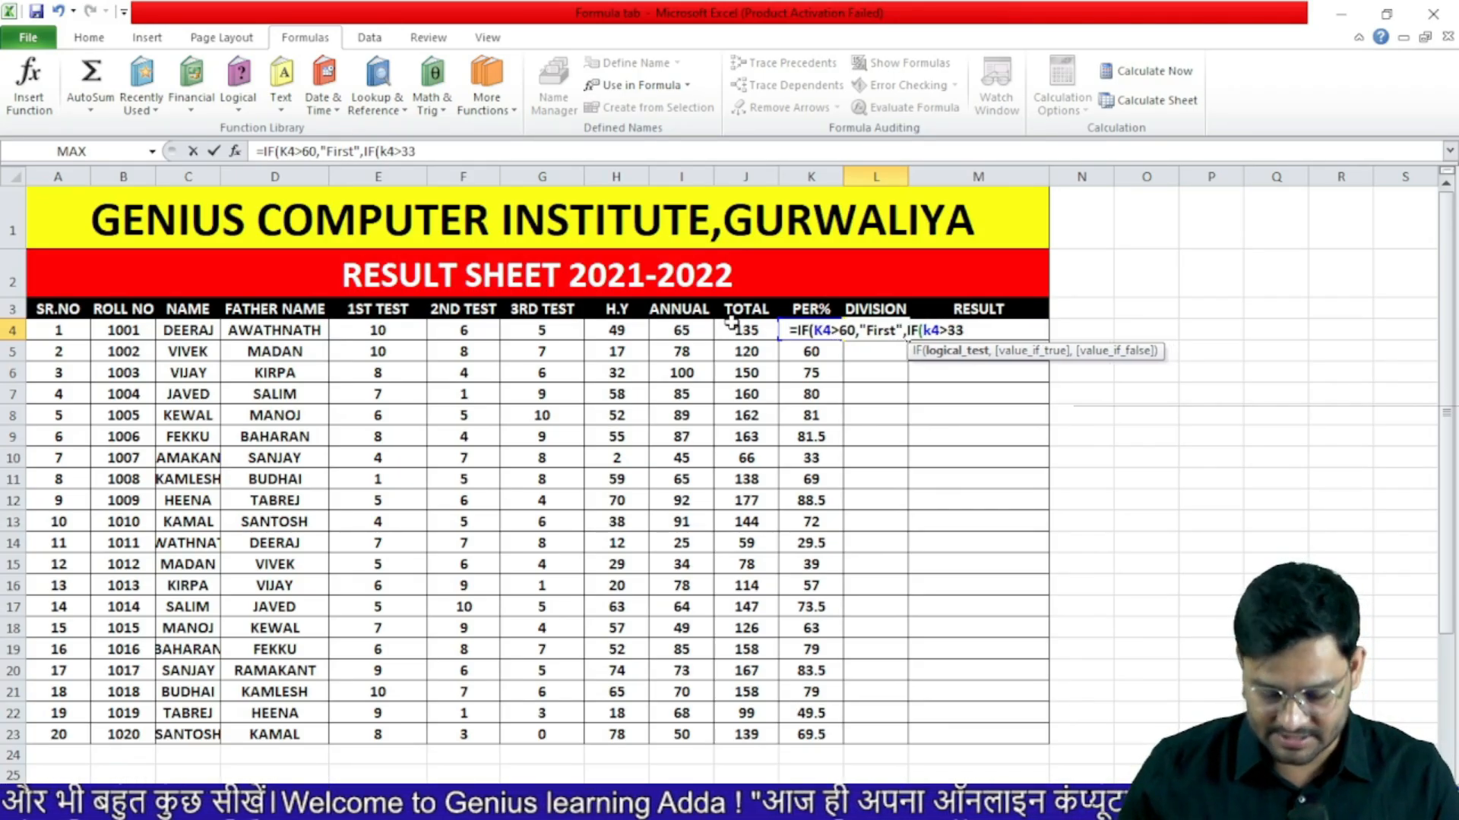
key(BackSpace)
key(BackSpace)
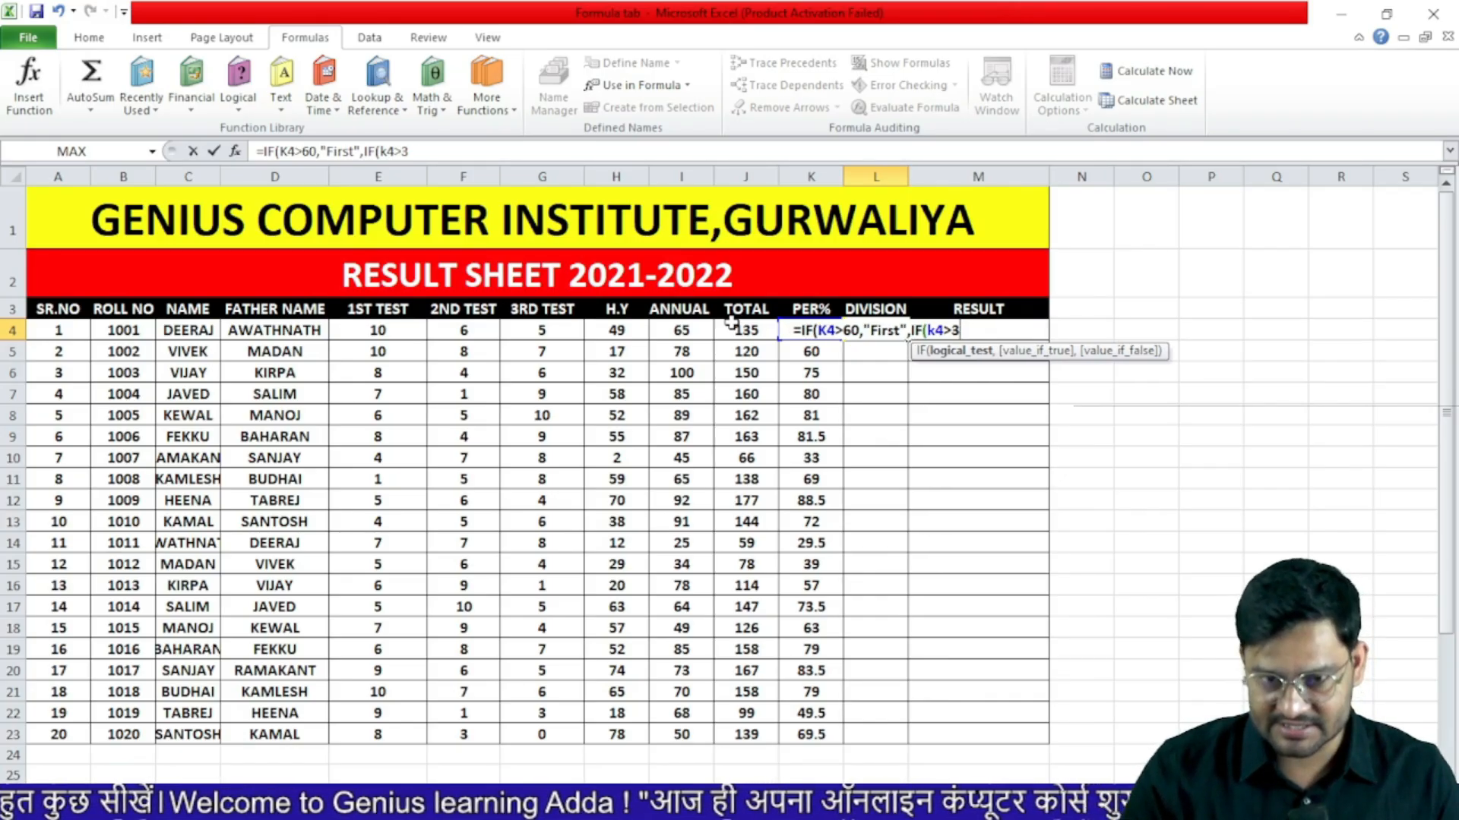
text(45)
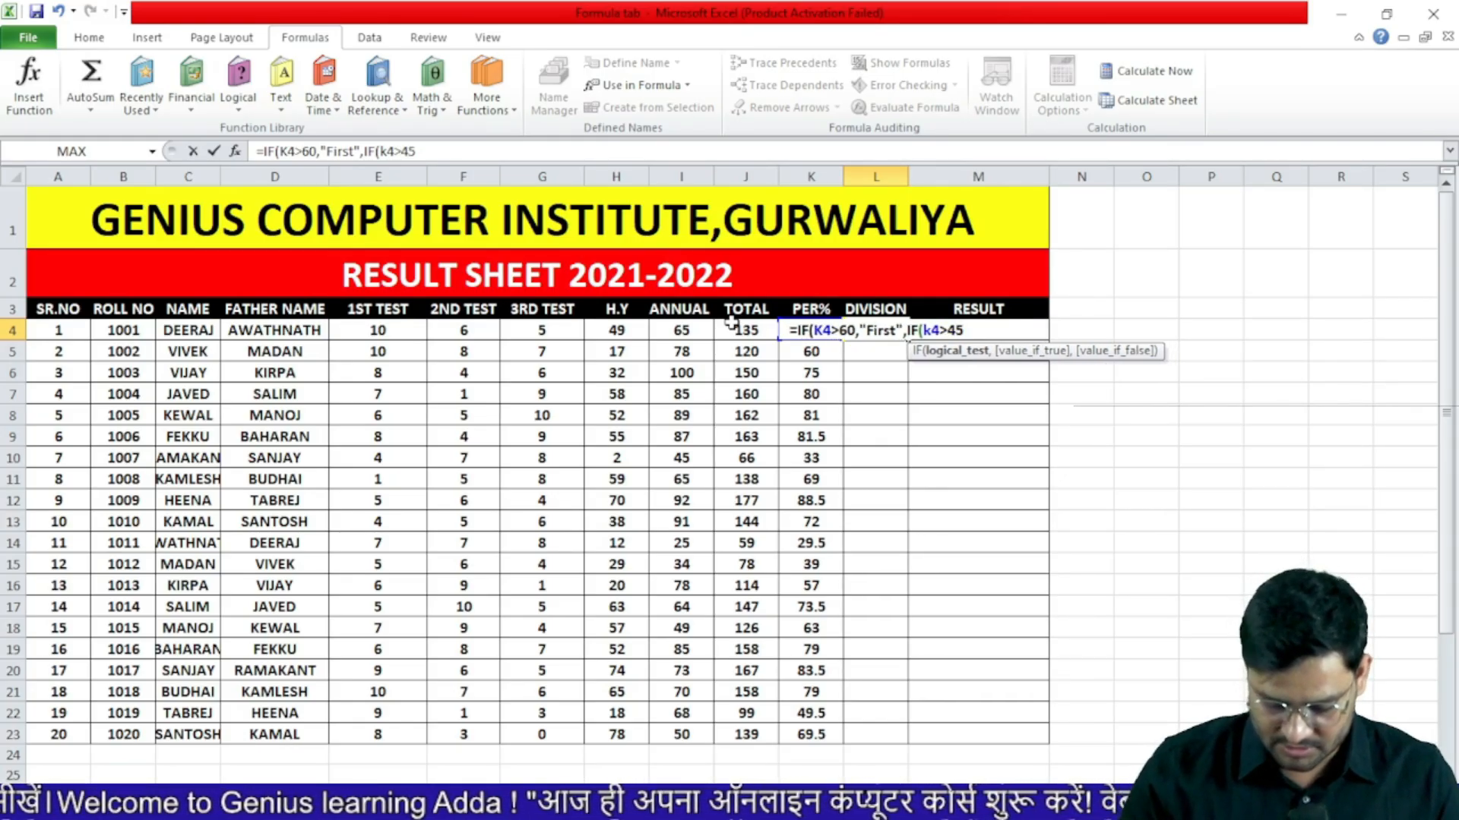
text(,)
text("s)
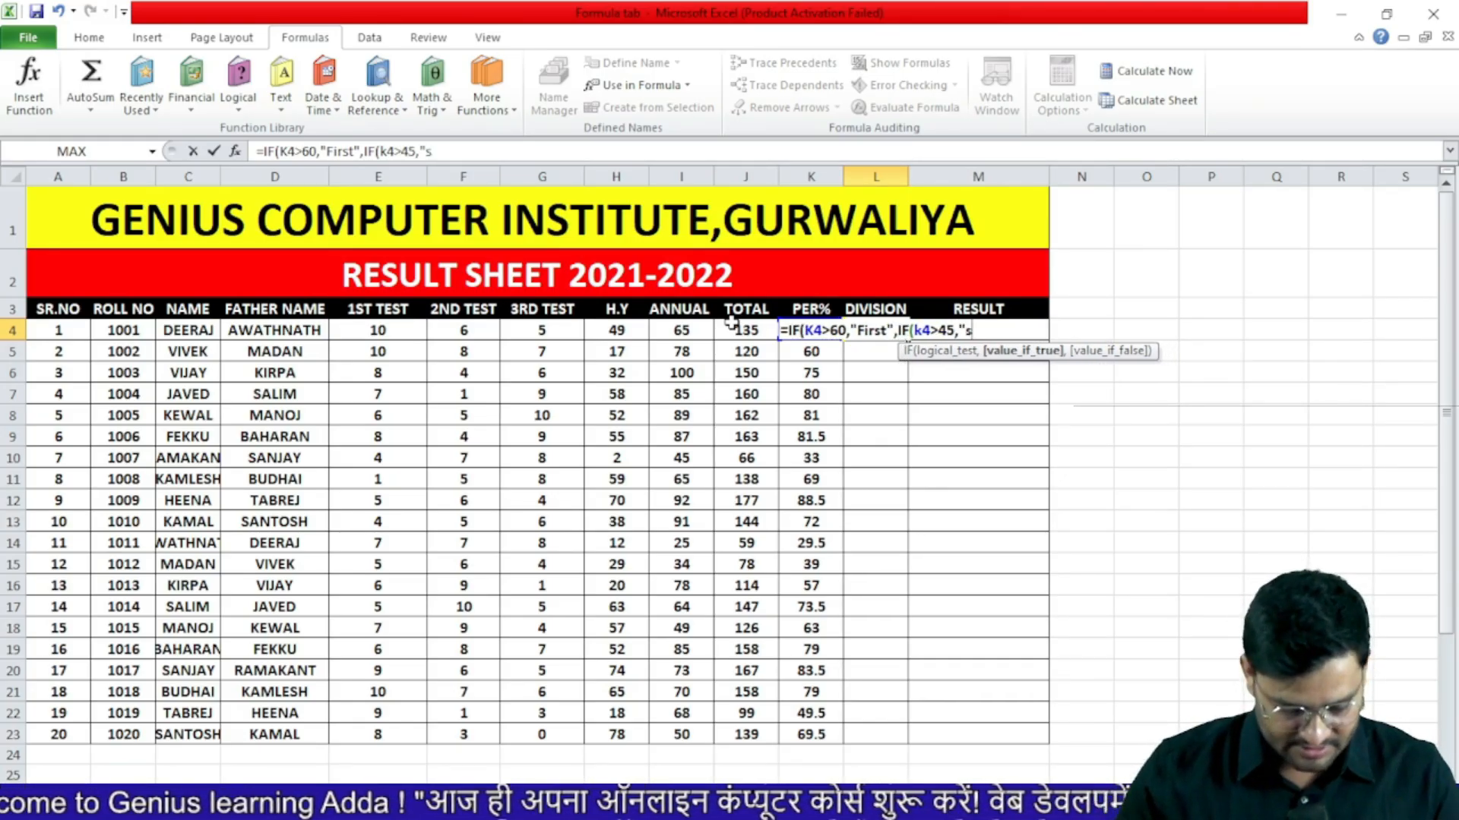
text(econd")
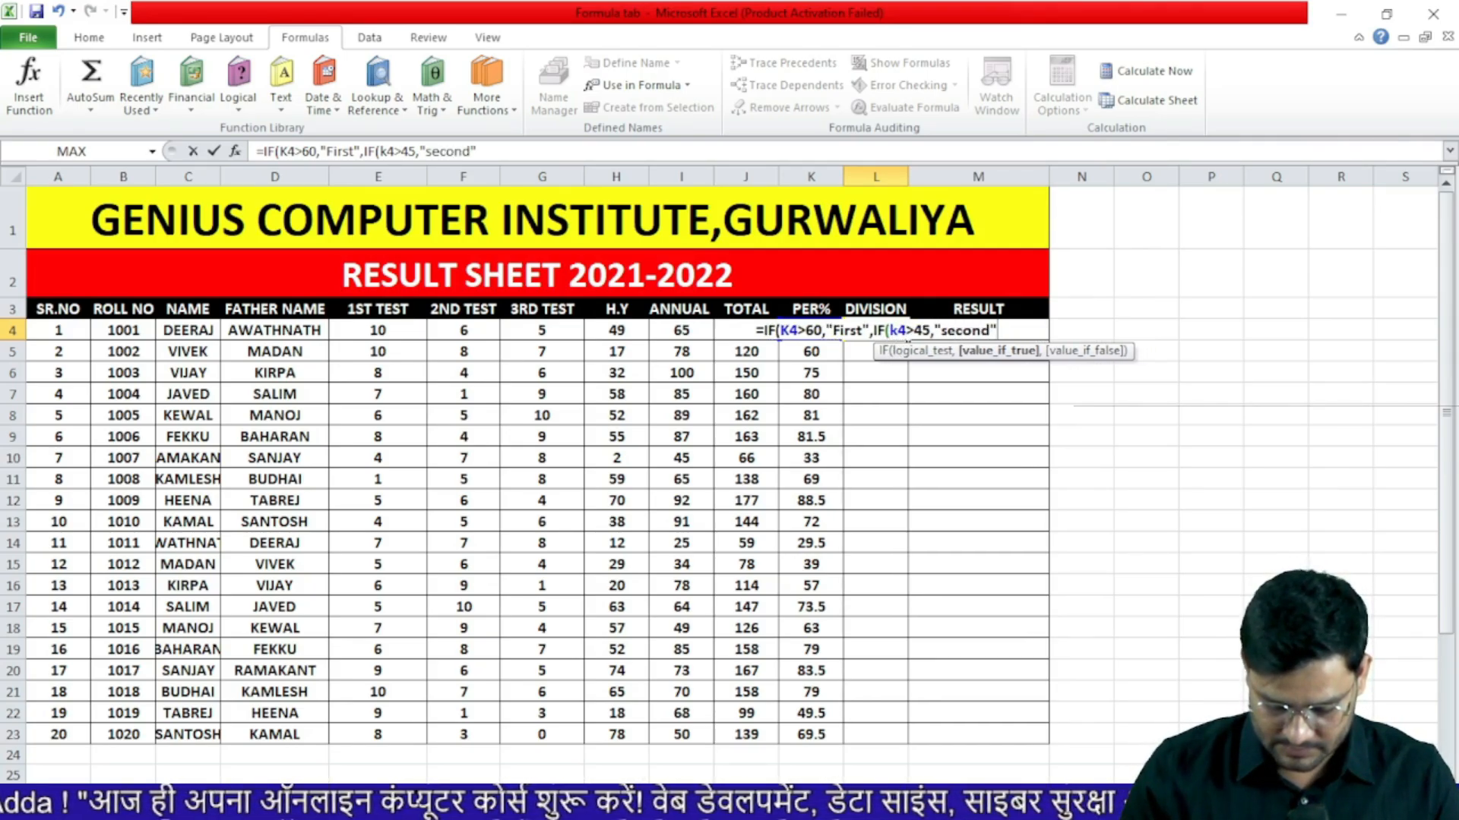
- Complete the L4 formula with a nested IF returning "third" when K4>=33, and fill it down through L23
text(,i)
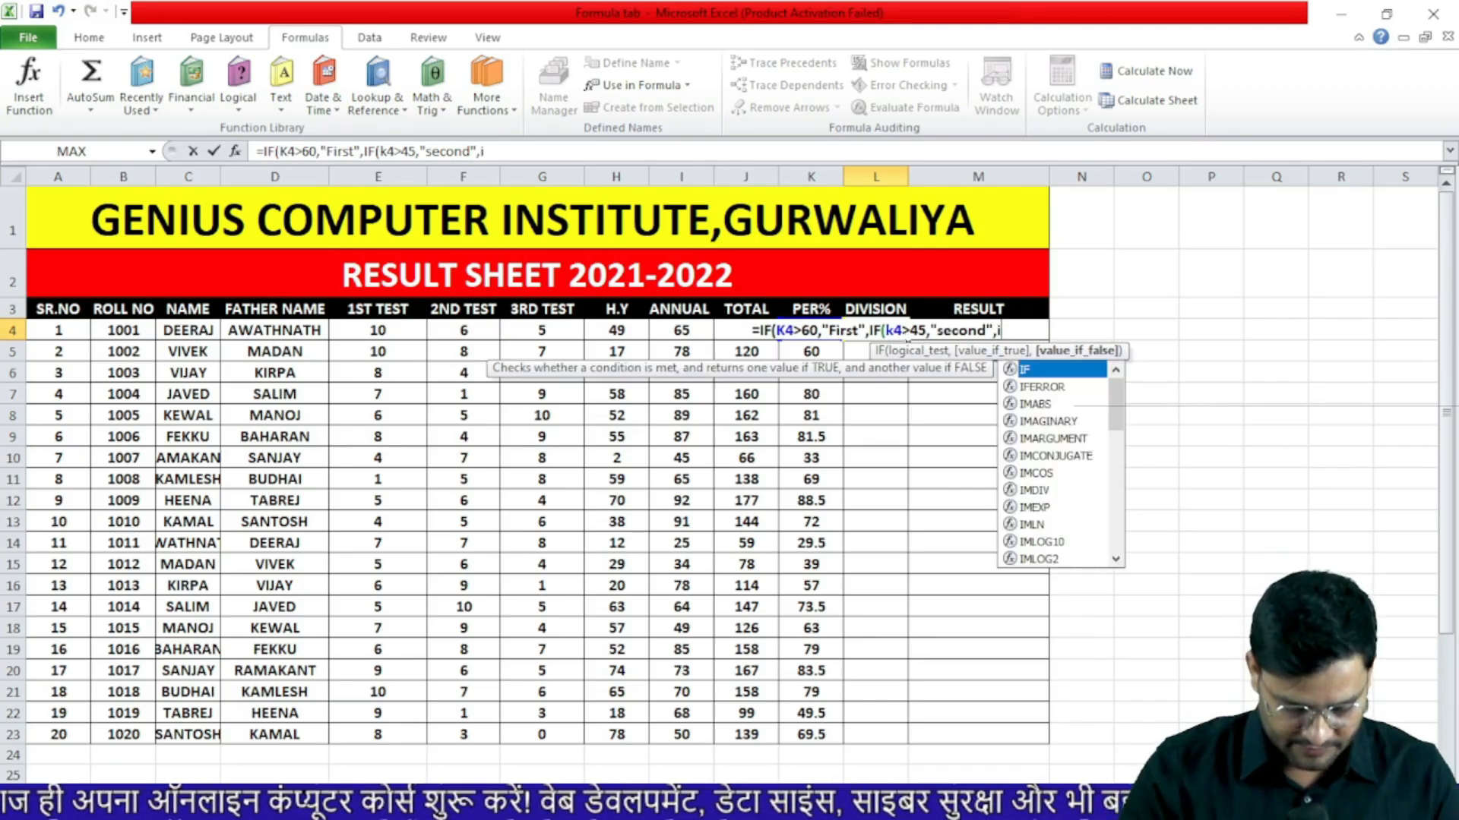
text(f)
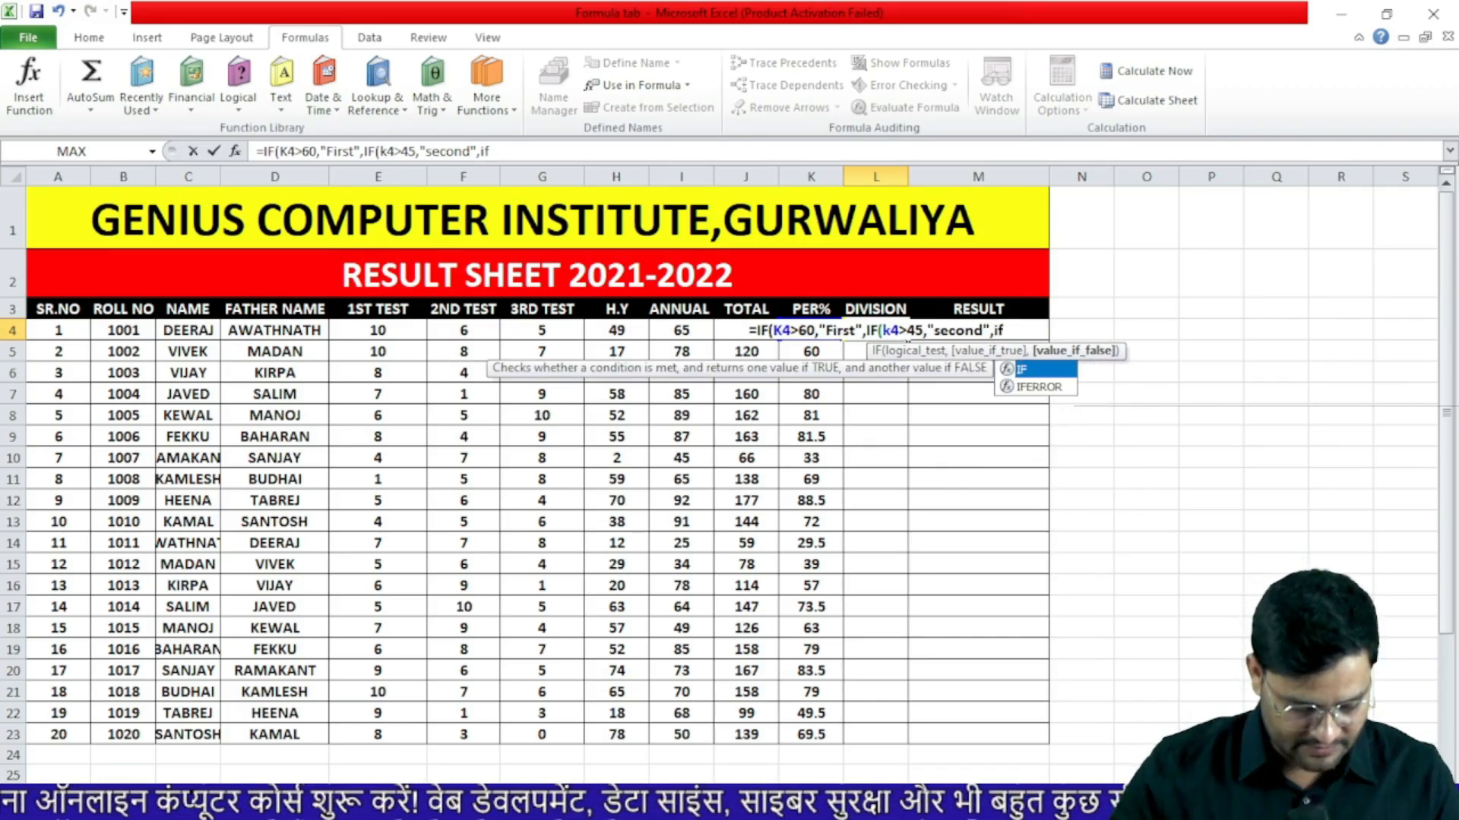
key(Tab)
text(k)
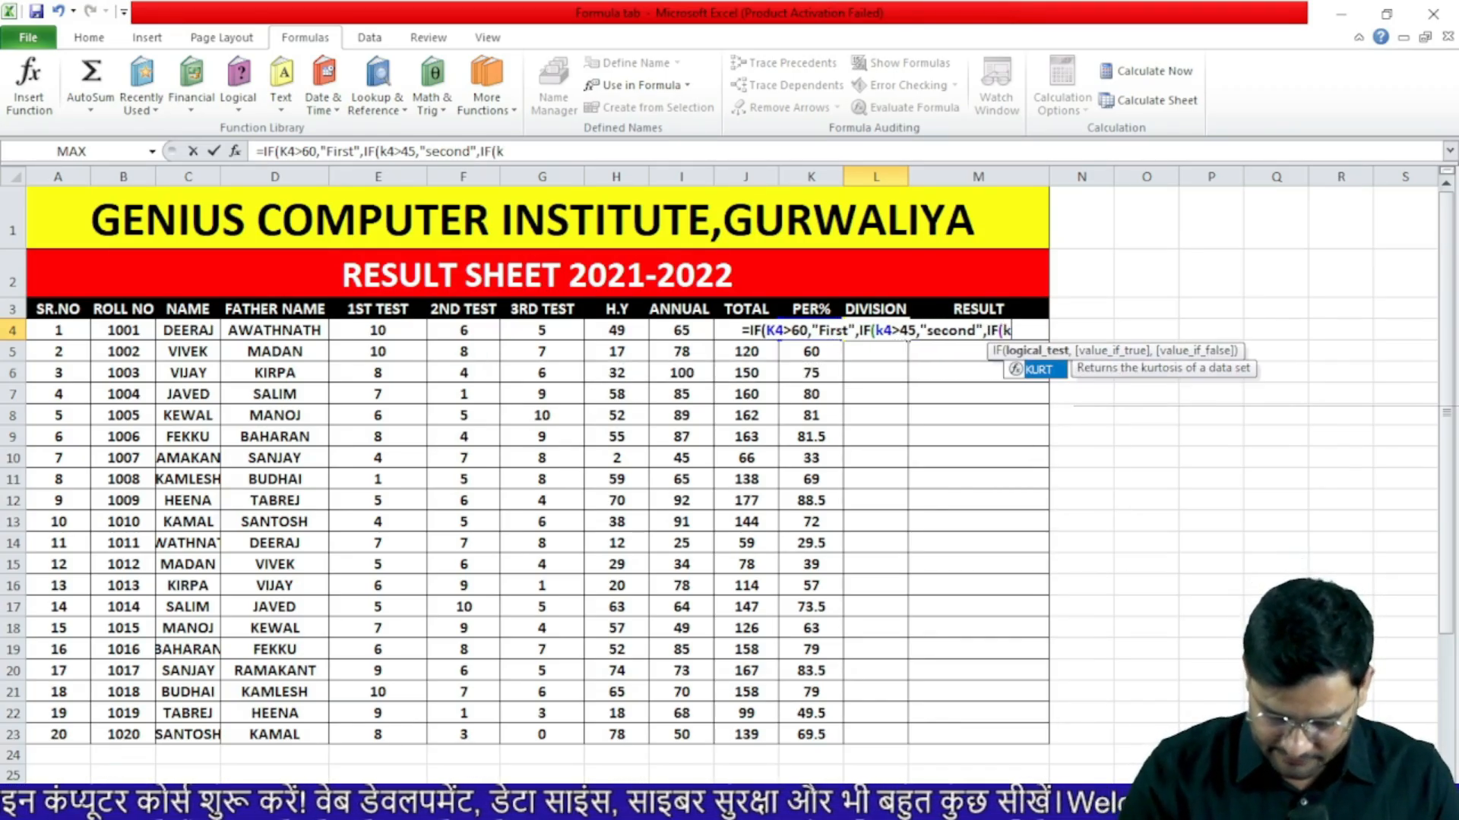
text(4>)
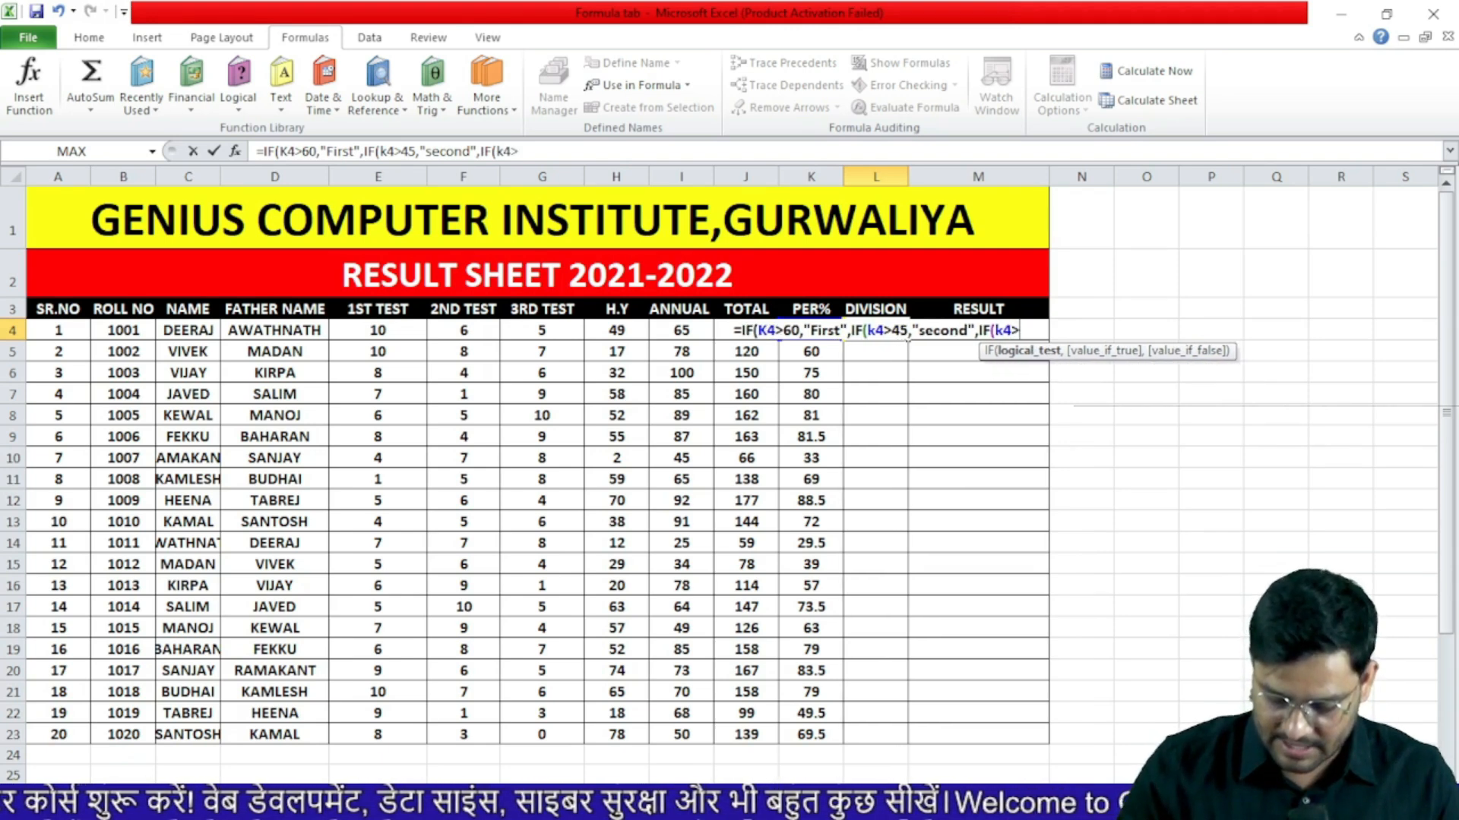
text(=)
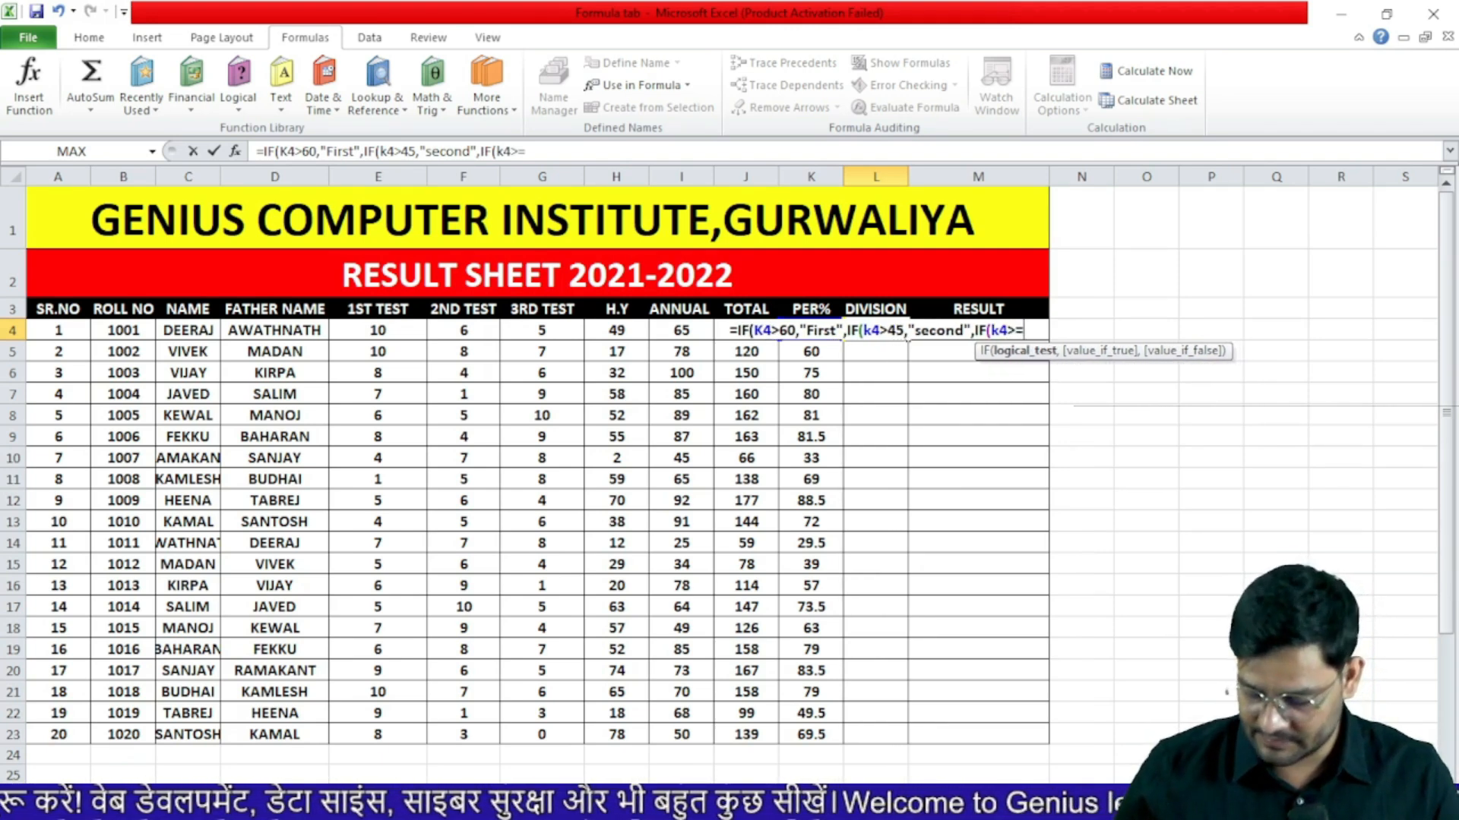
text(33,)
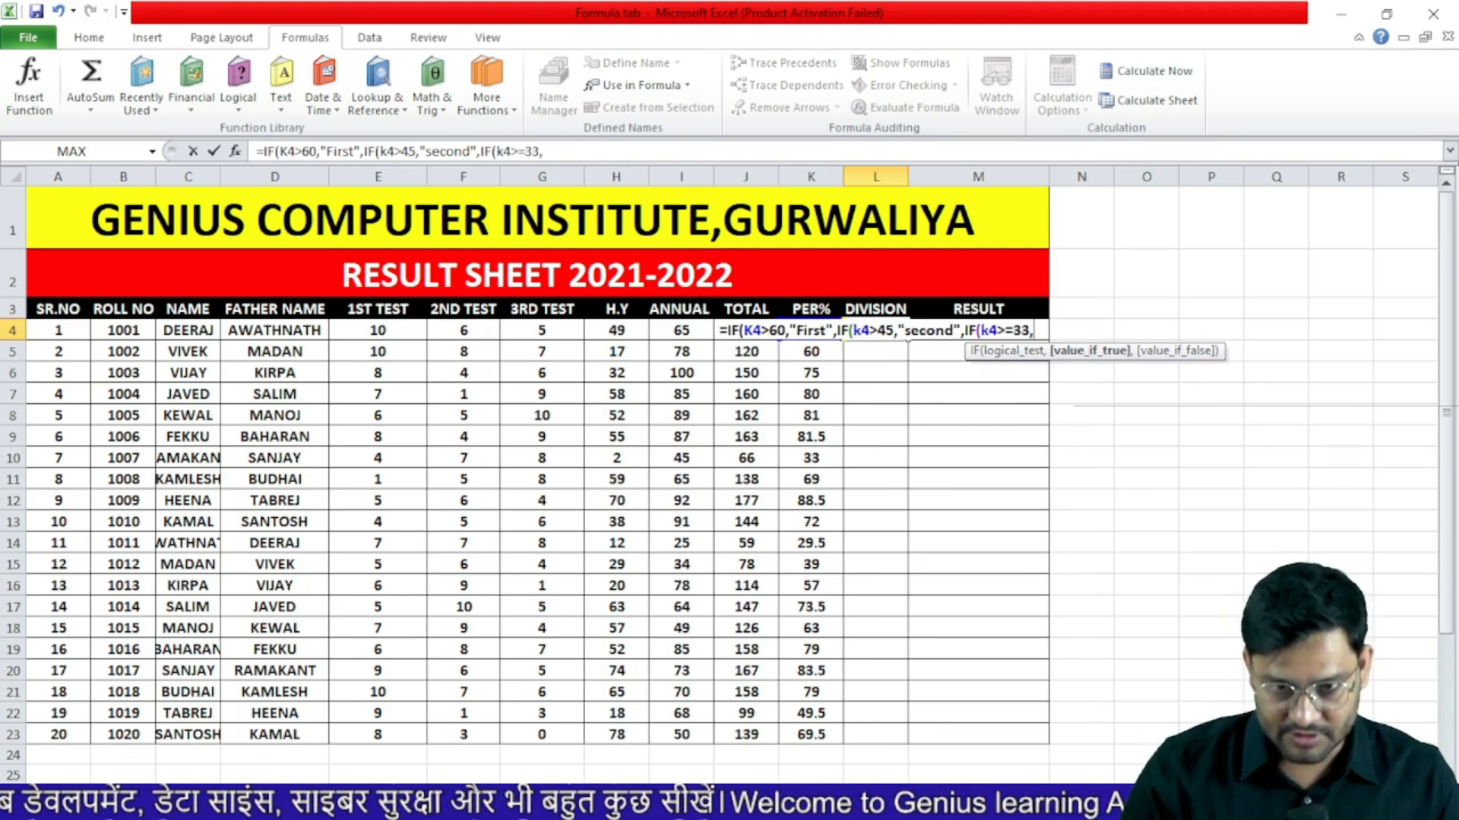
text("t)
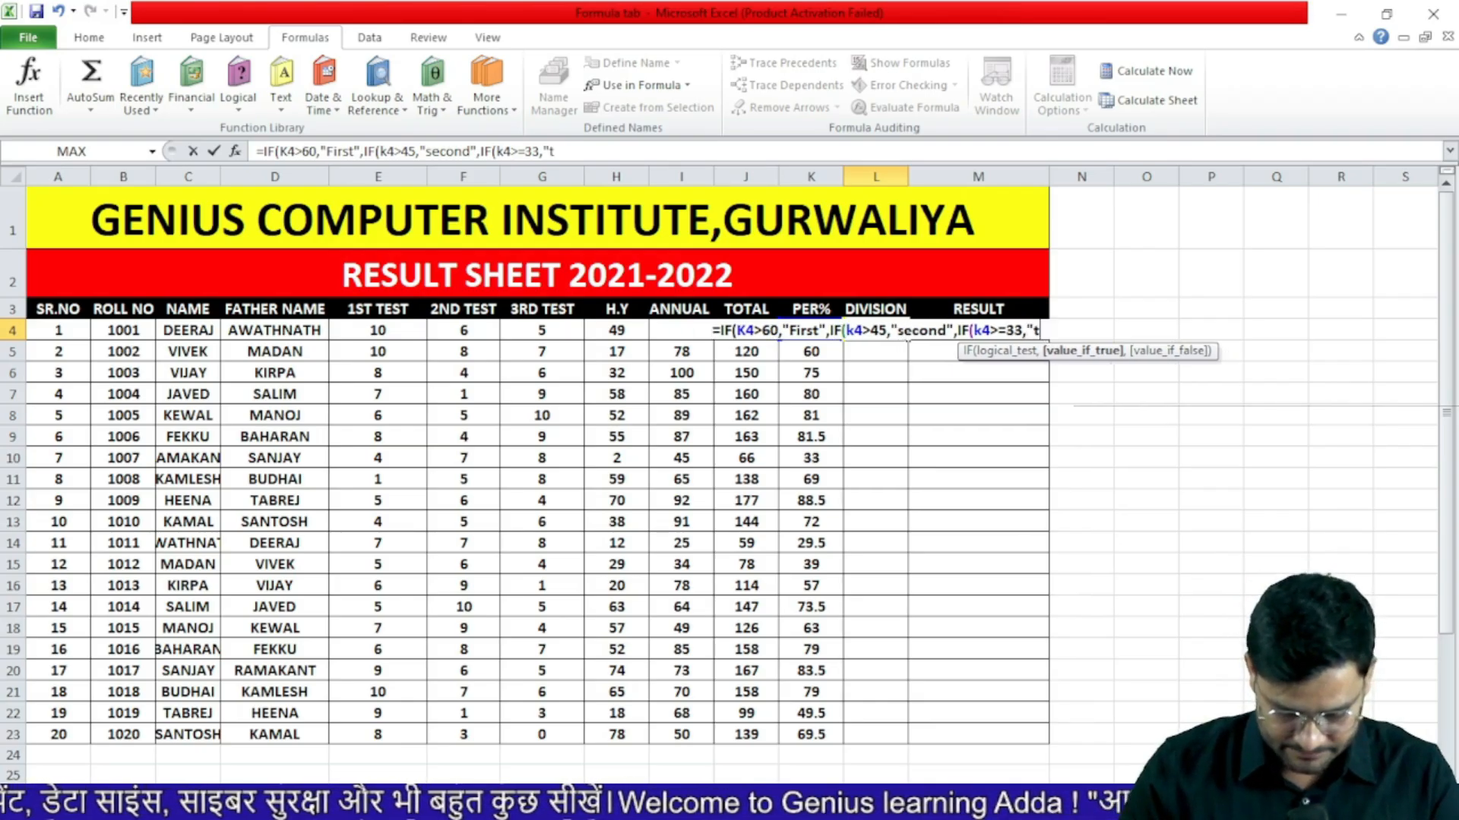
text(hird)
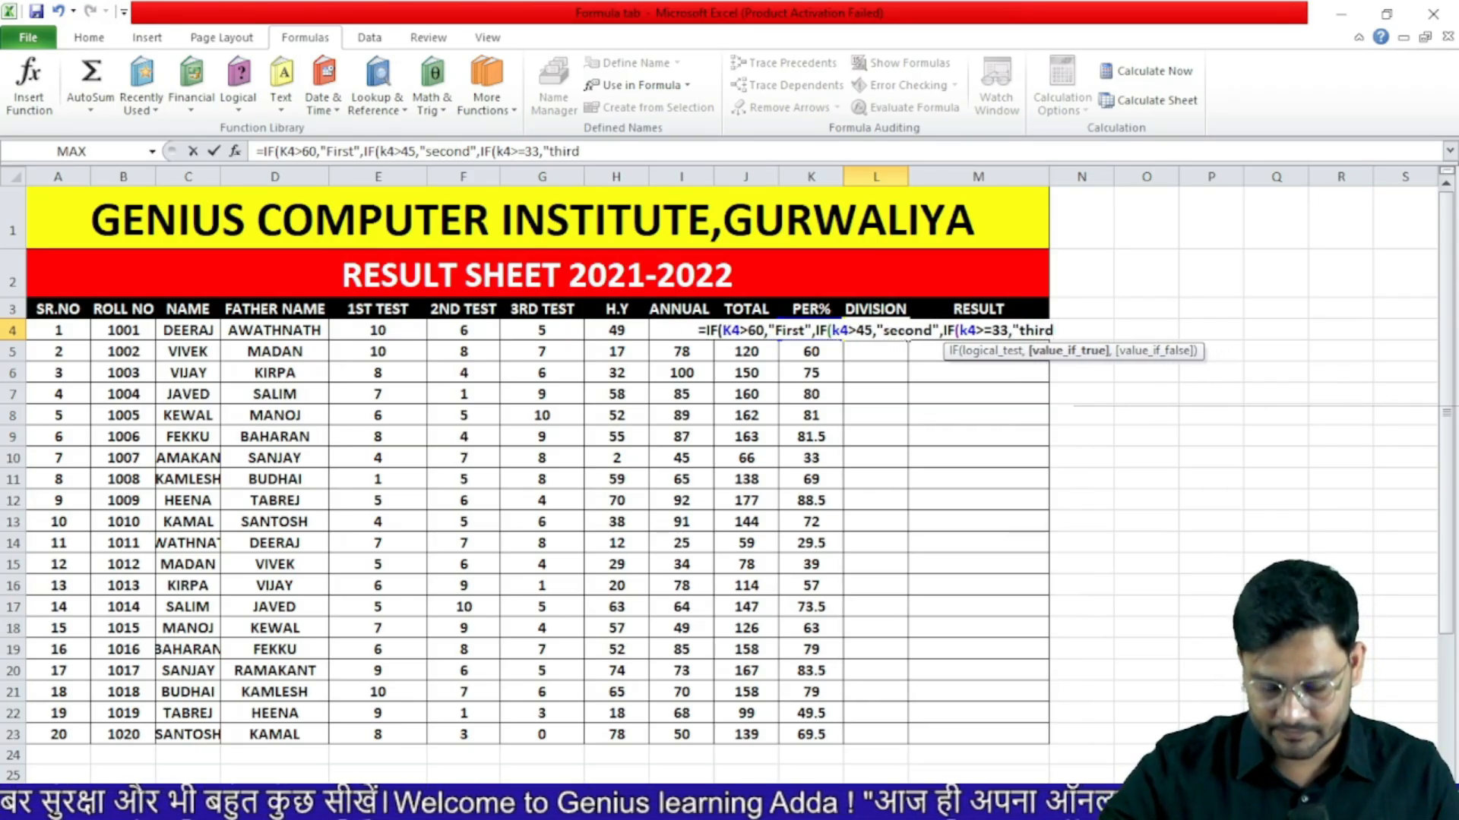
text(")
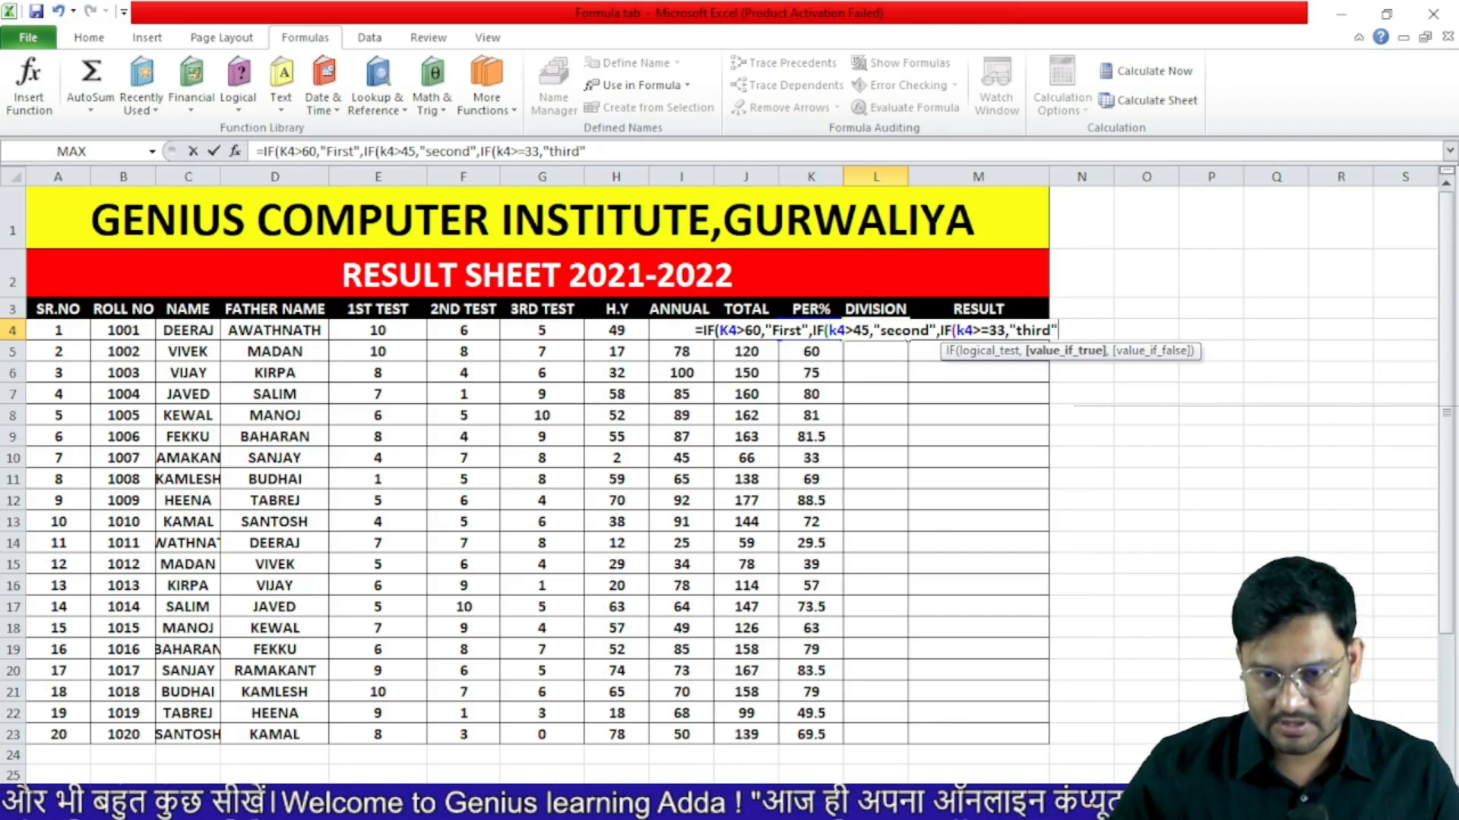
key(Return)
key(Return)
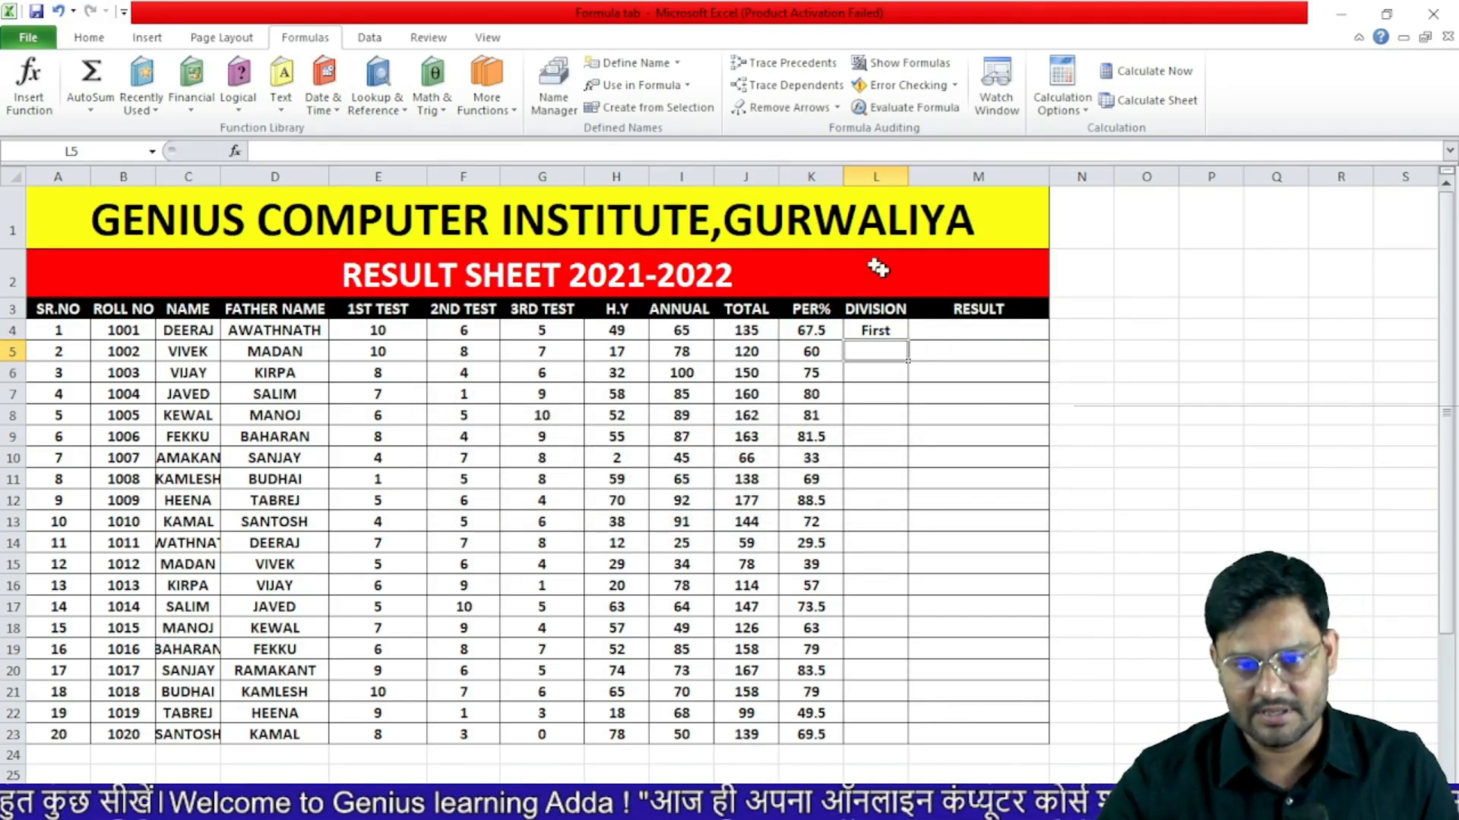
click(881, 331)
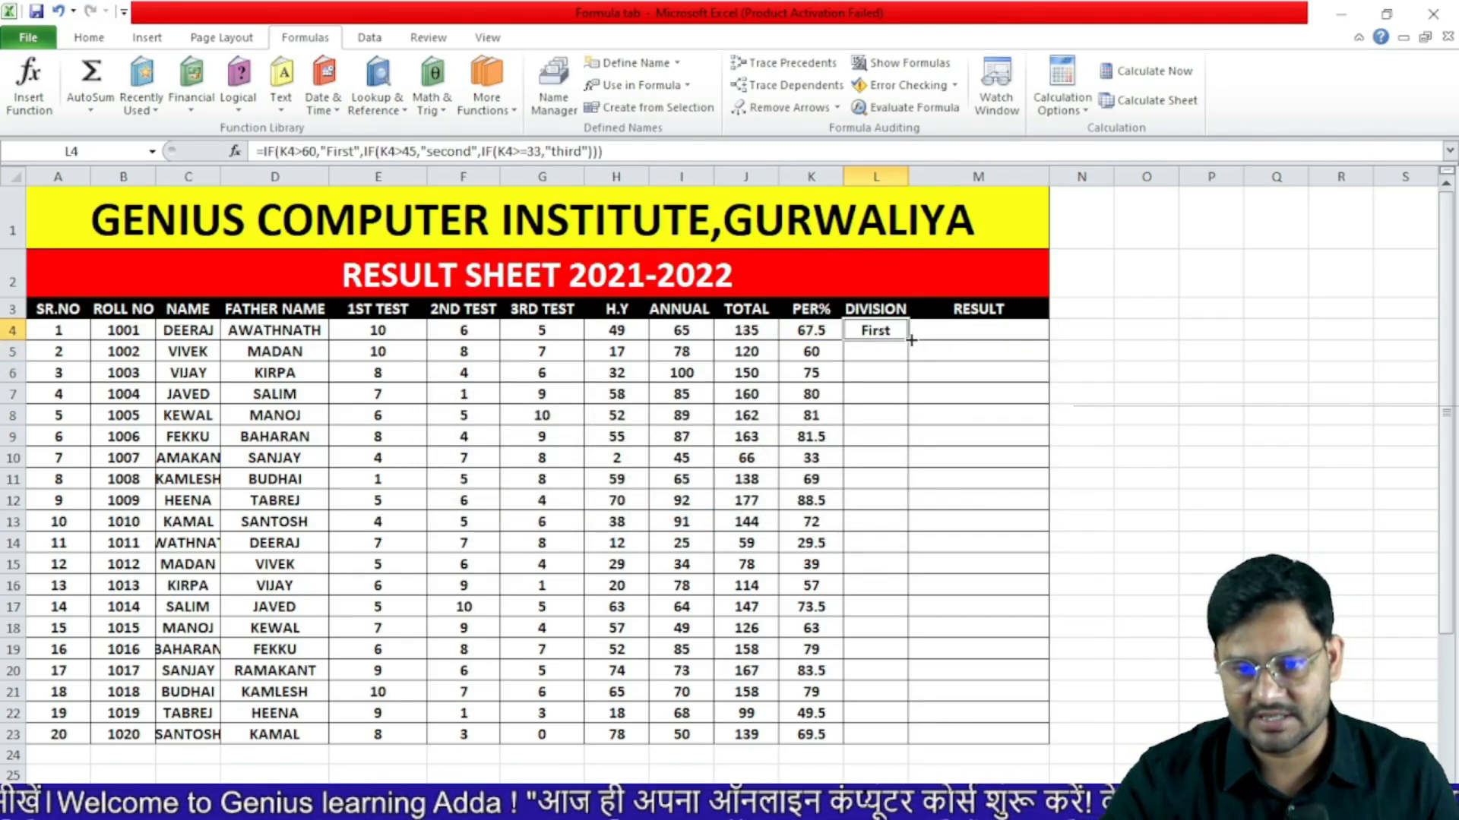
drag(910, 341, 912, 739)
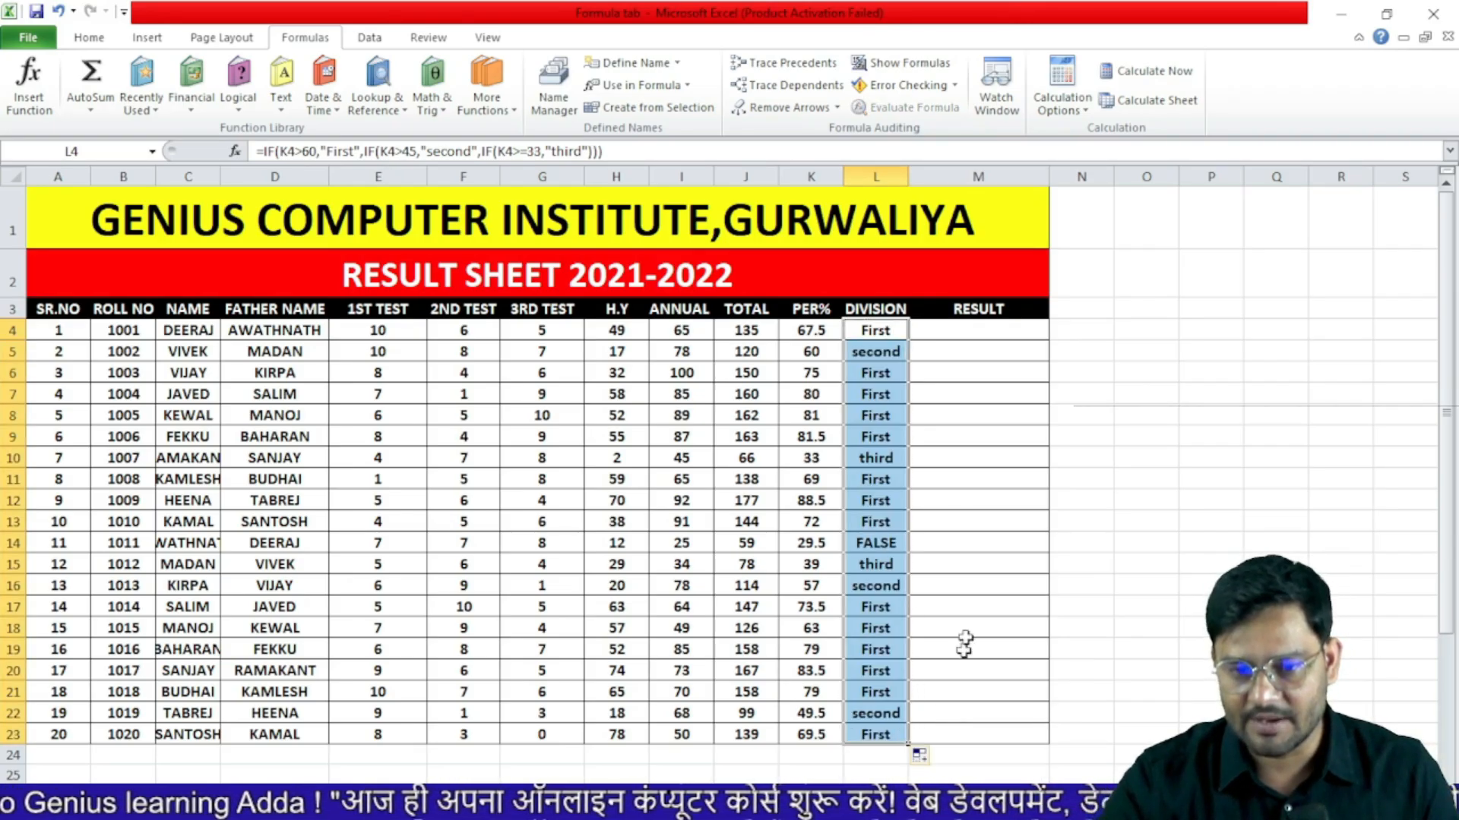
- Enter the formula =IF(K4>=33,"pass","fail") in the first RESULT cell, M4
click(988, 343)
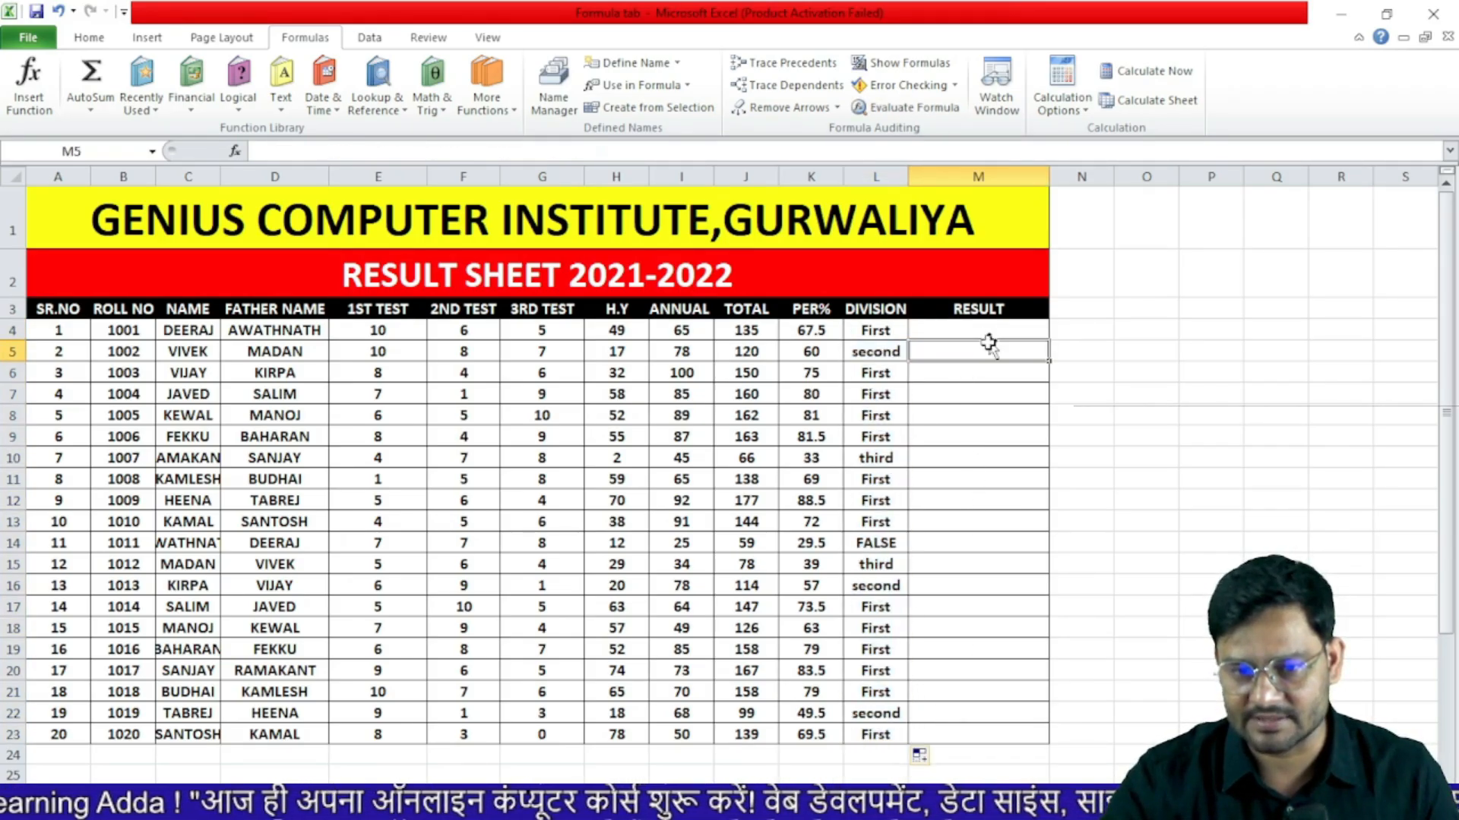
click(985, 329)
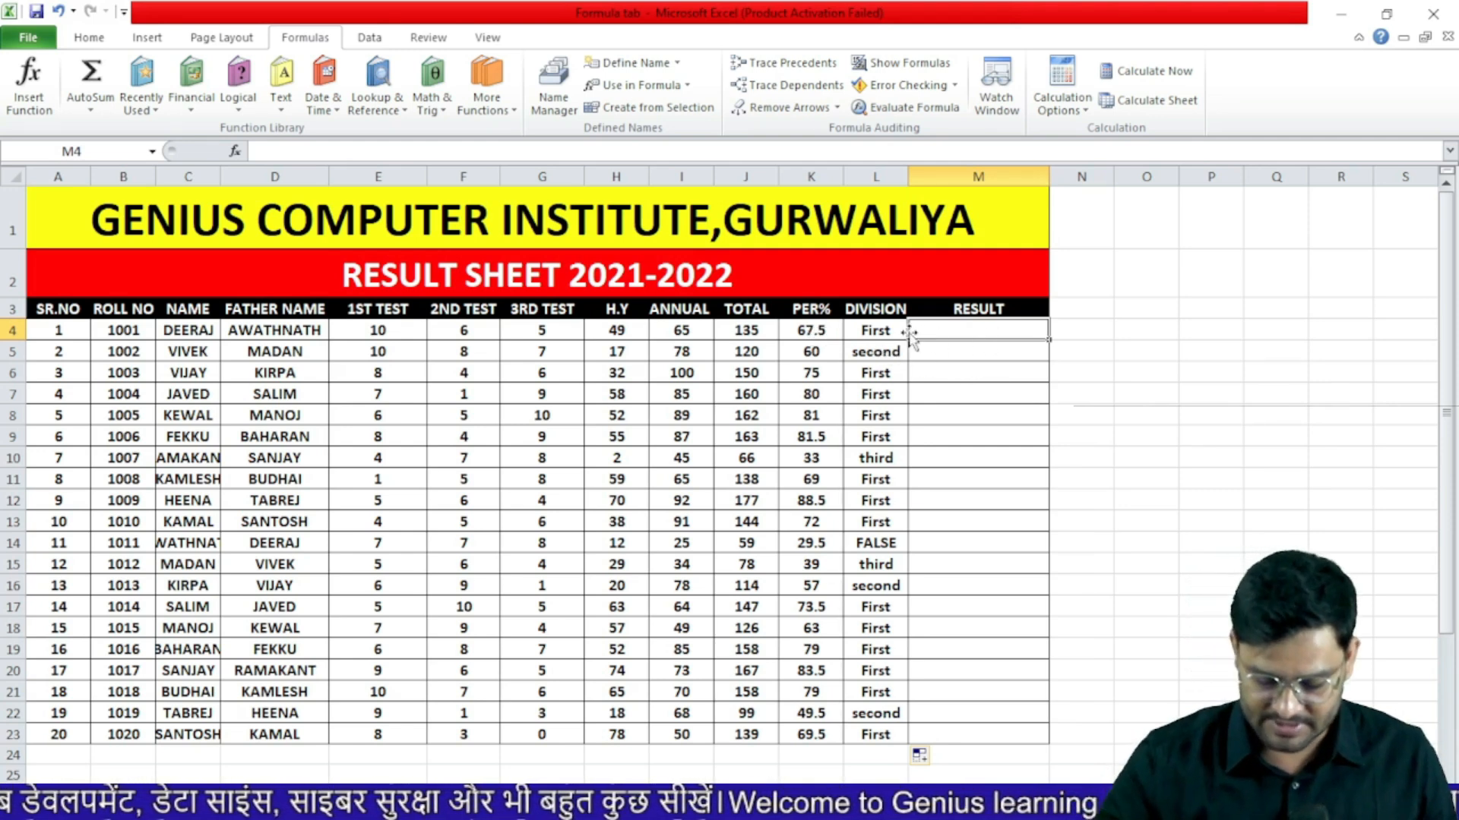
text(=if)
key(Tab)
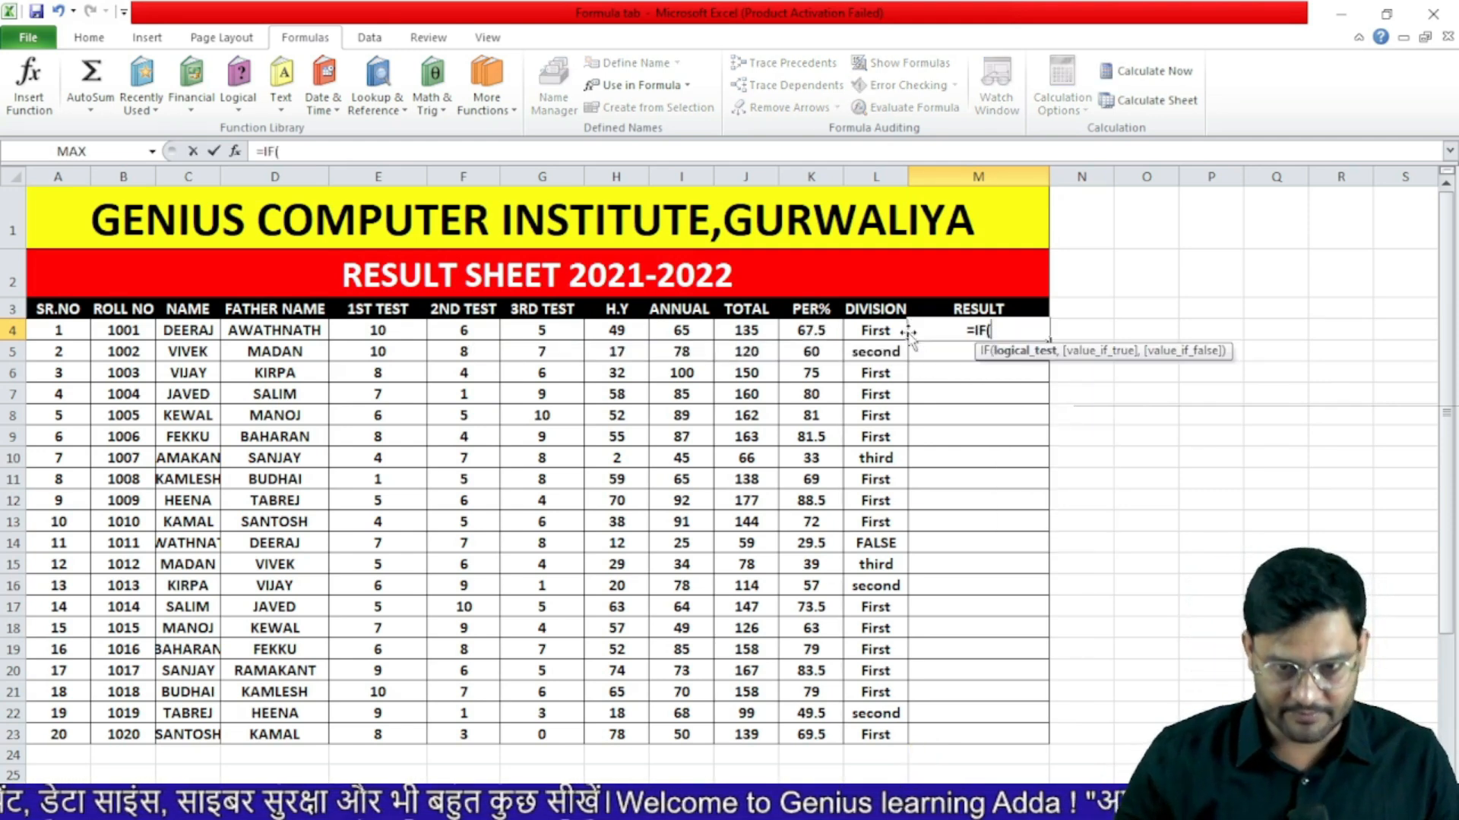
click(809, 331)
text(>=)
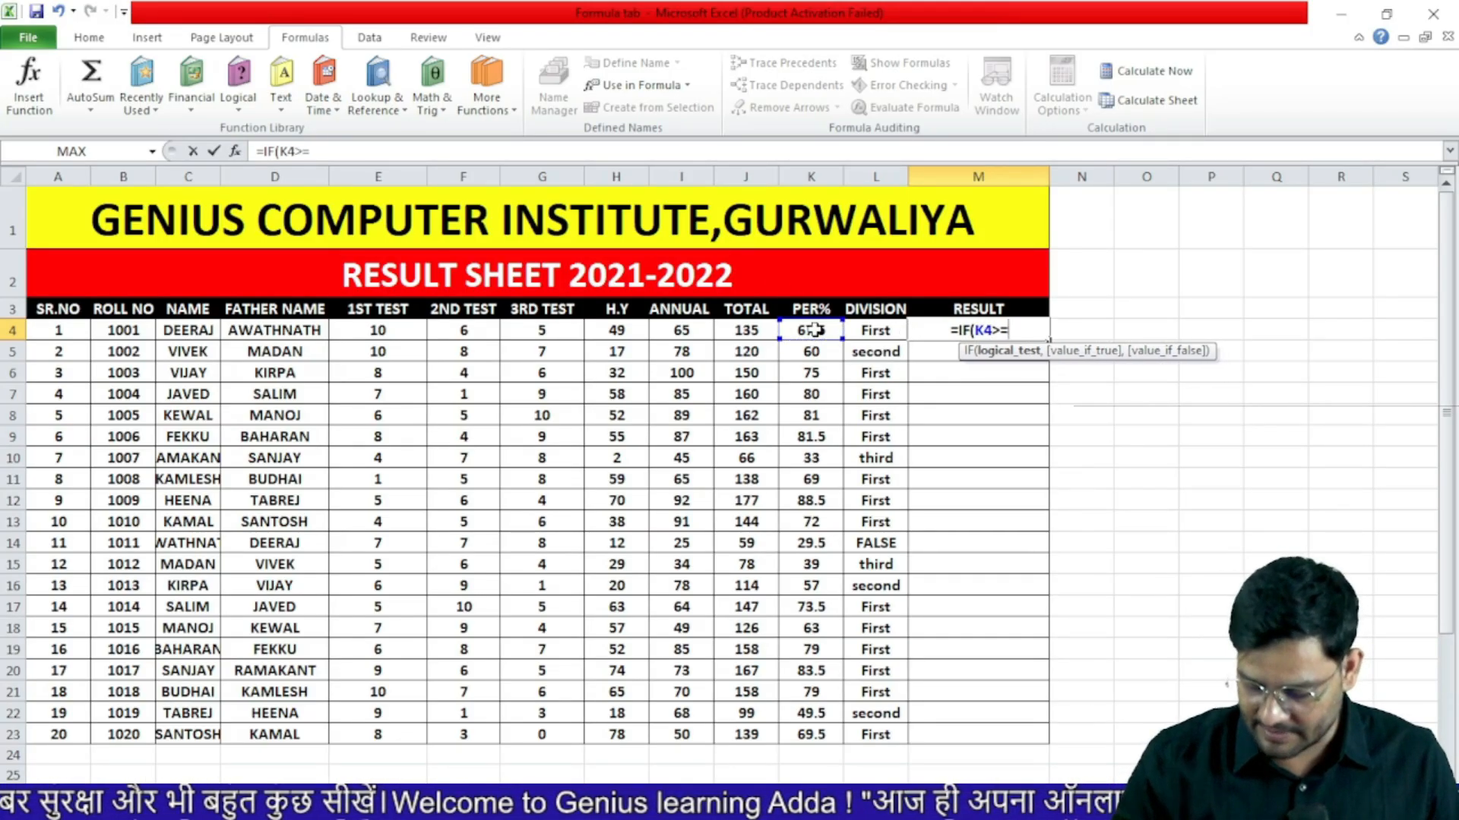
text(33,)
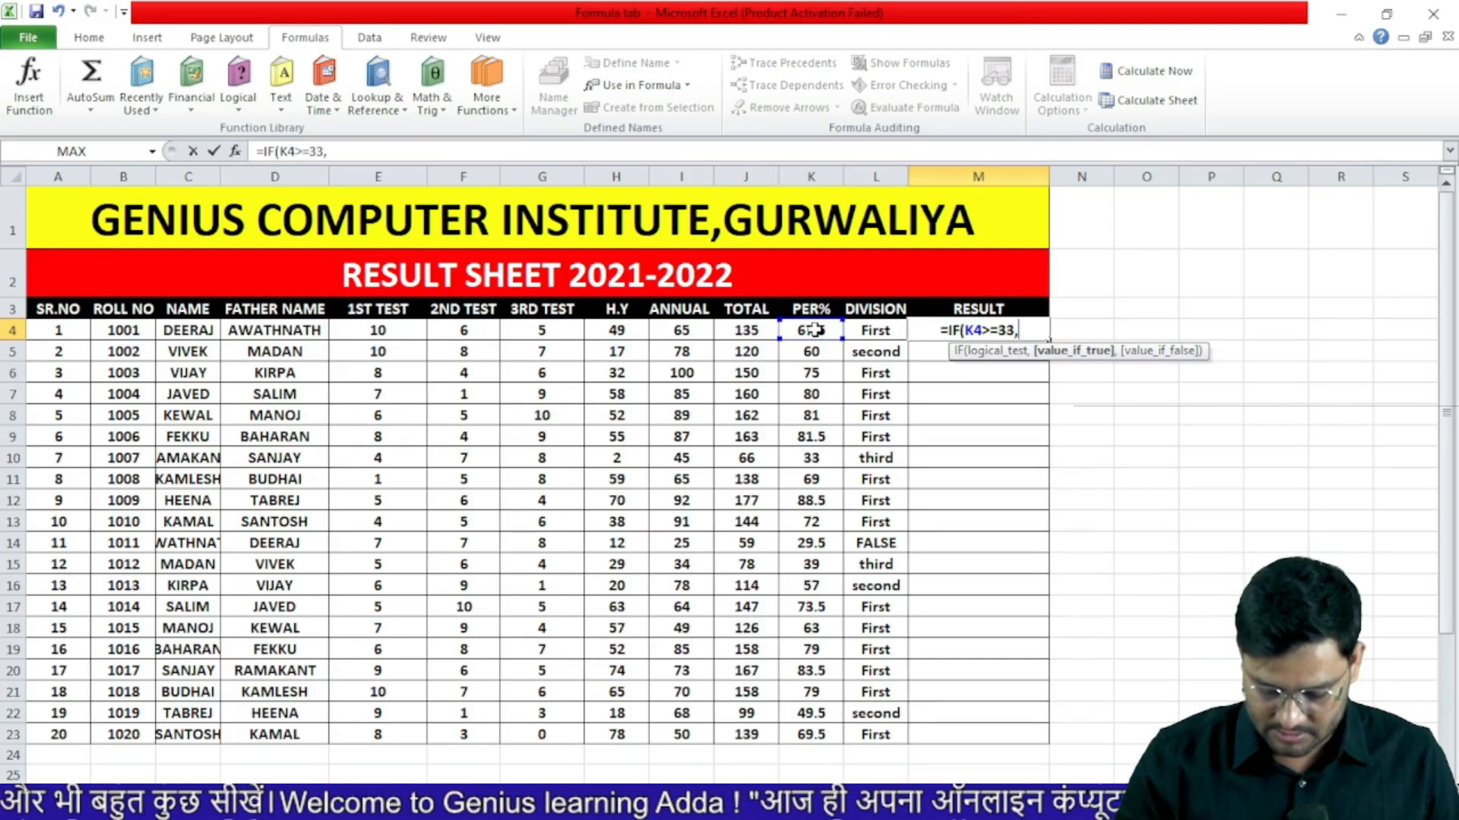
text("pass",")
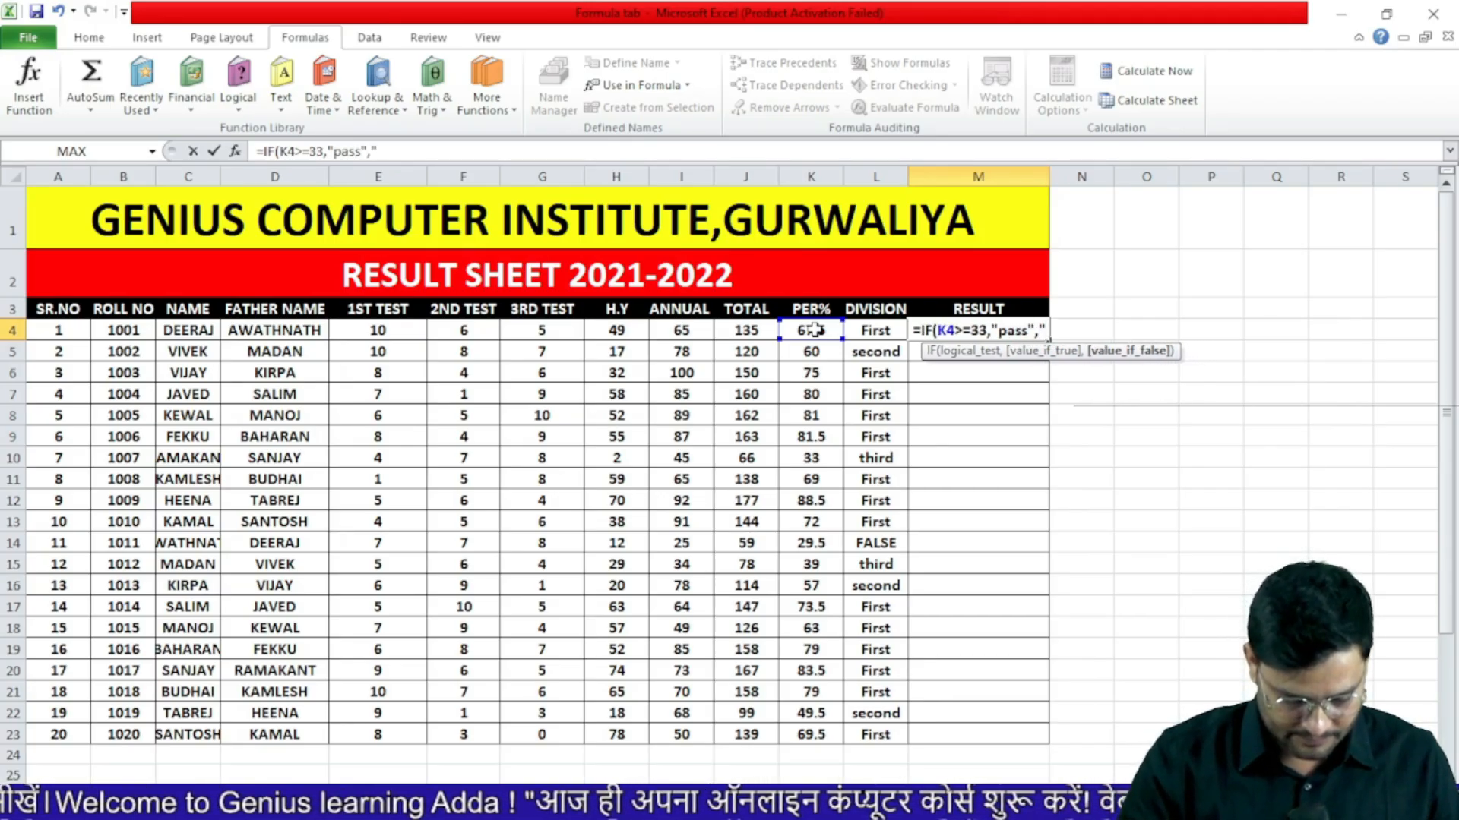
text(fail)
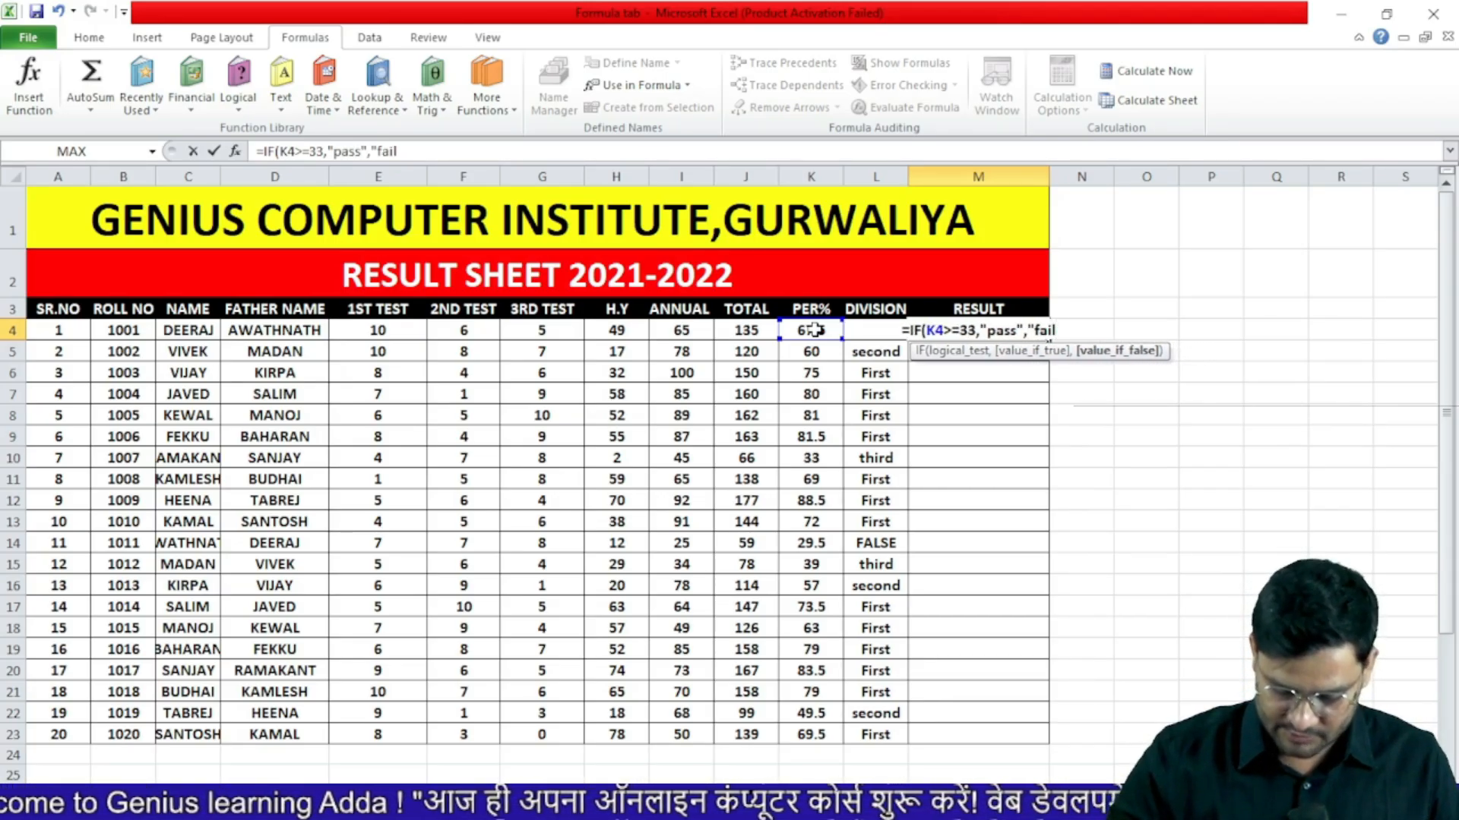
text(")
key(Return)
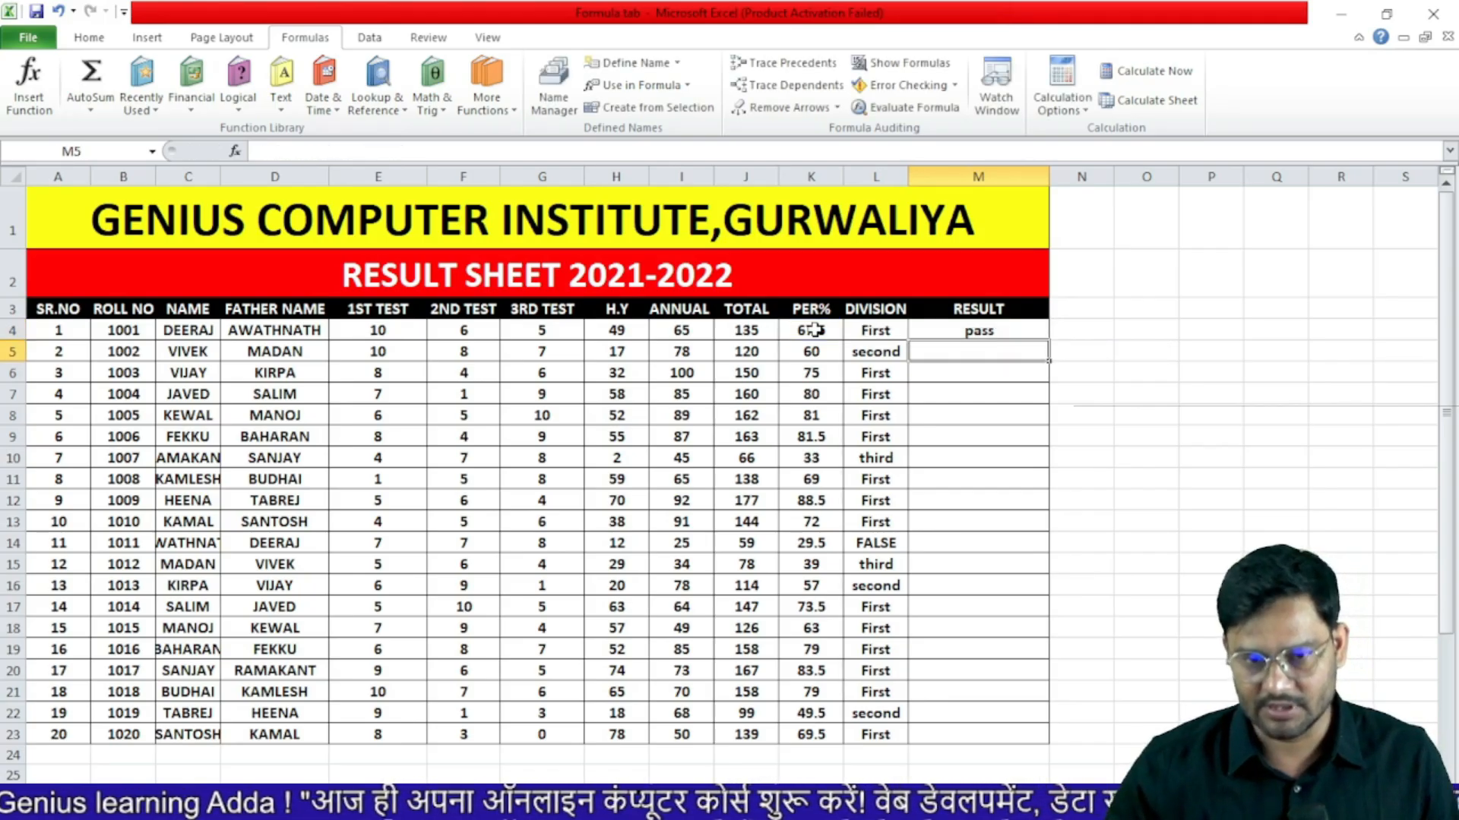
- Fill the pass/fail formula from M4 down the RESULT column through M23
click(997, 331)
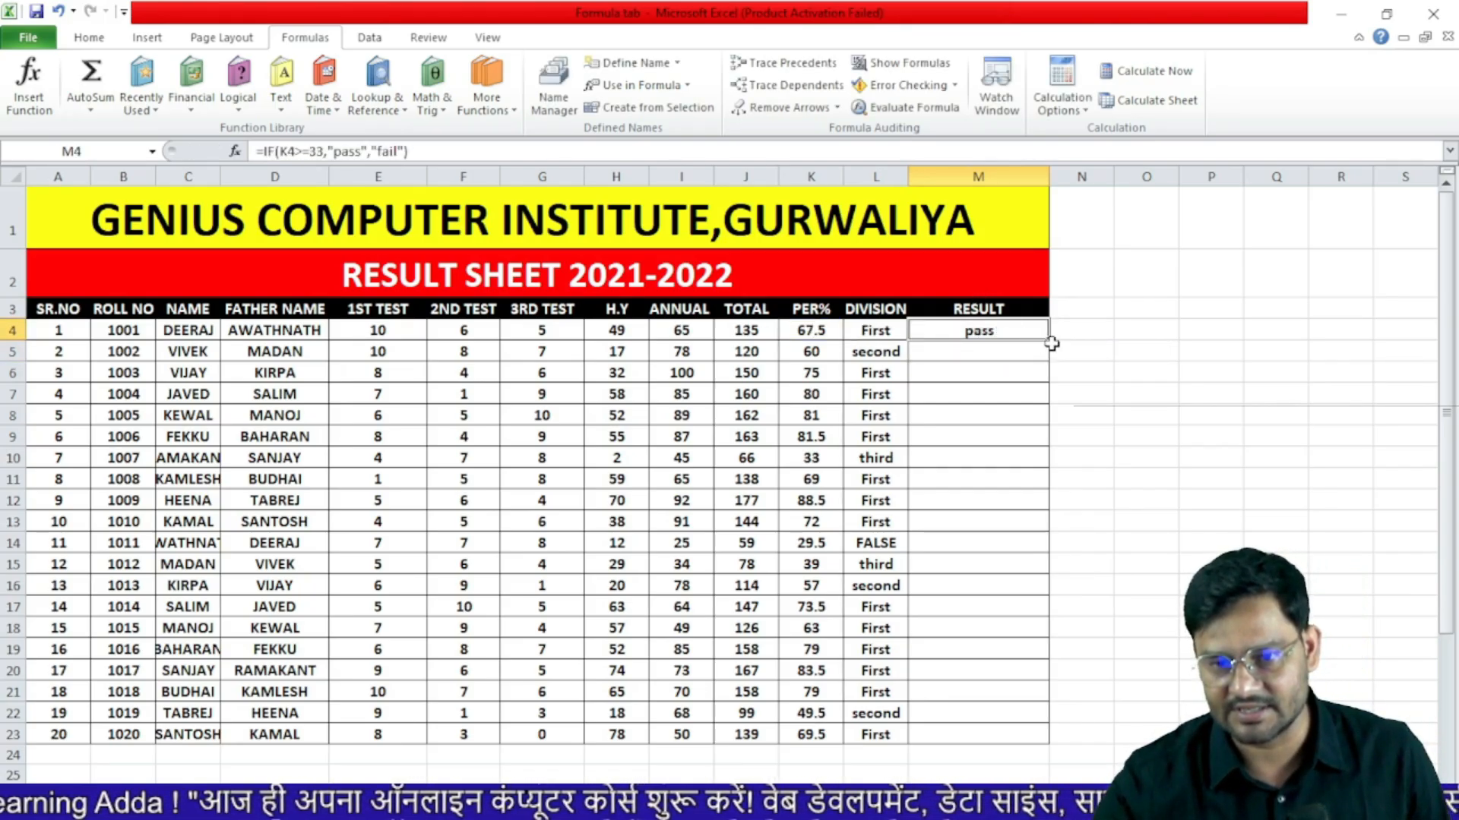
drag(1051, 344, 1079, 724)
click(1180, 685)
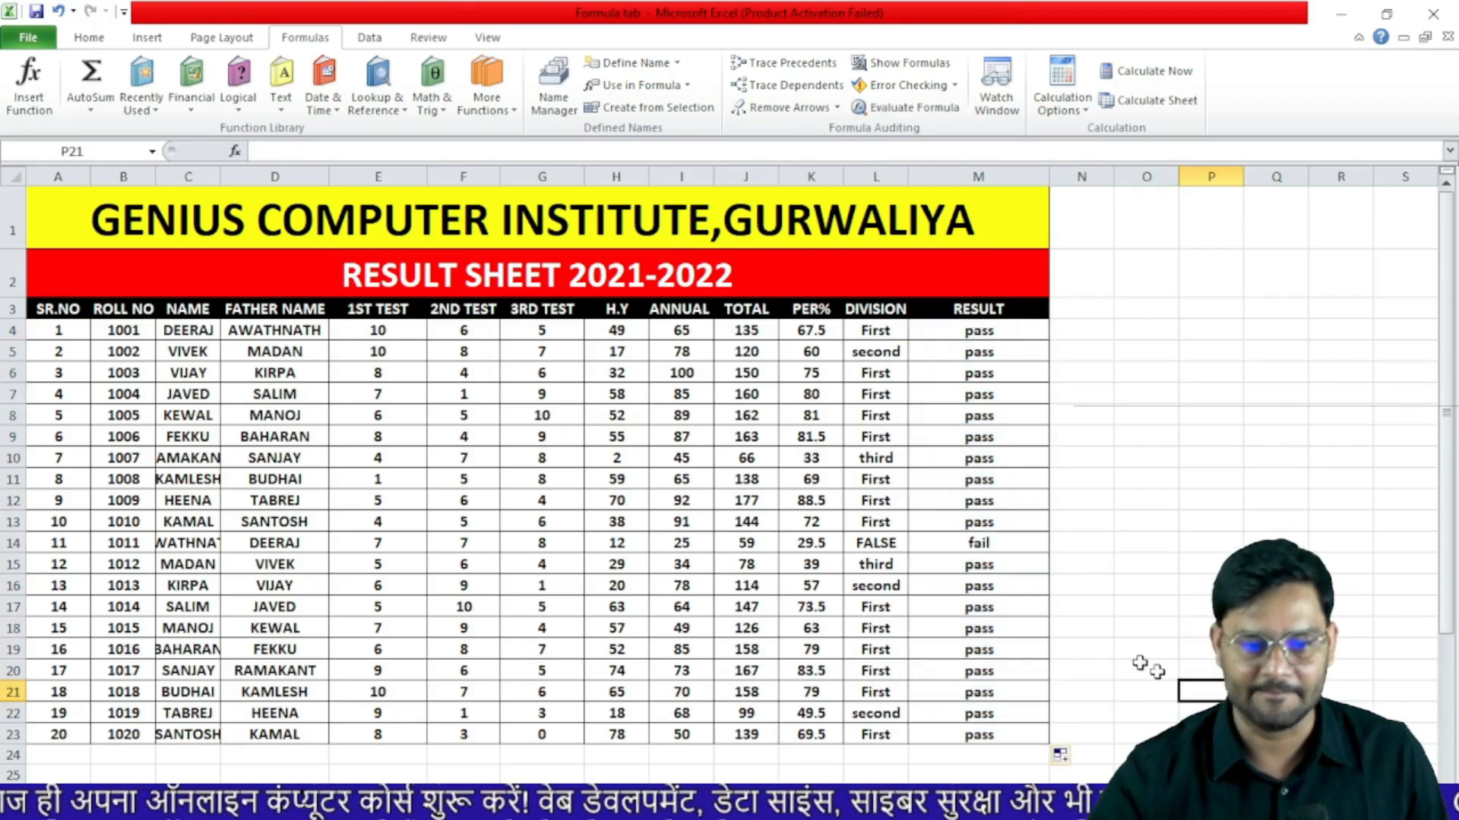
- Enter the formula =AND(D31>35,E31>35) in F31, the first RESULT cell of the AND FORMULA table
scroll(547, 585, down, 3)
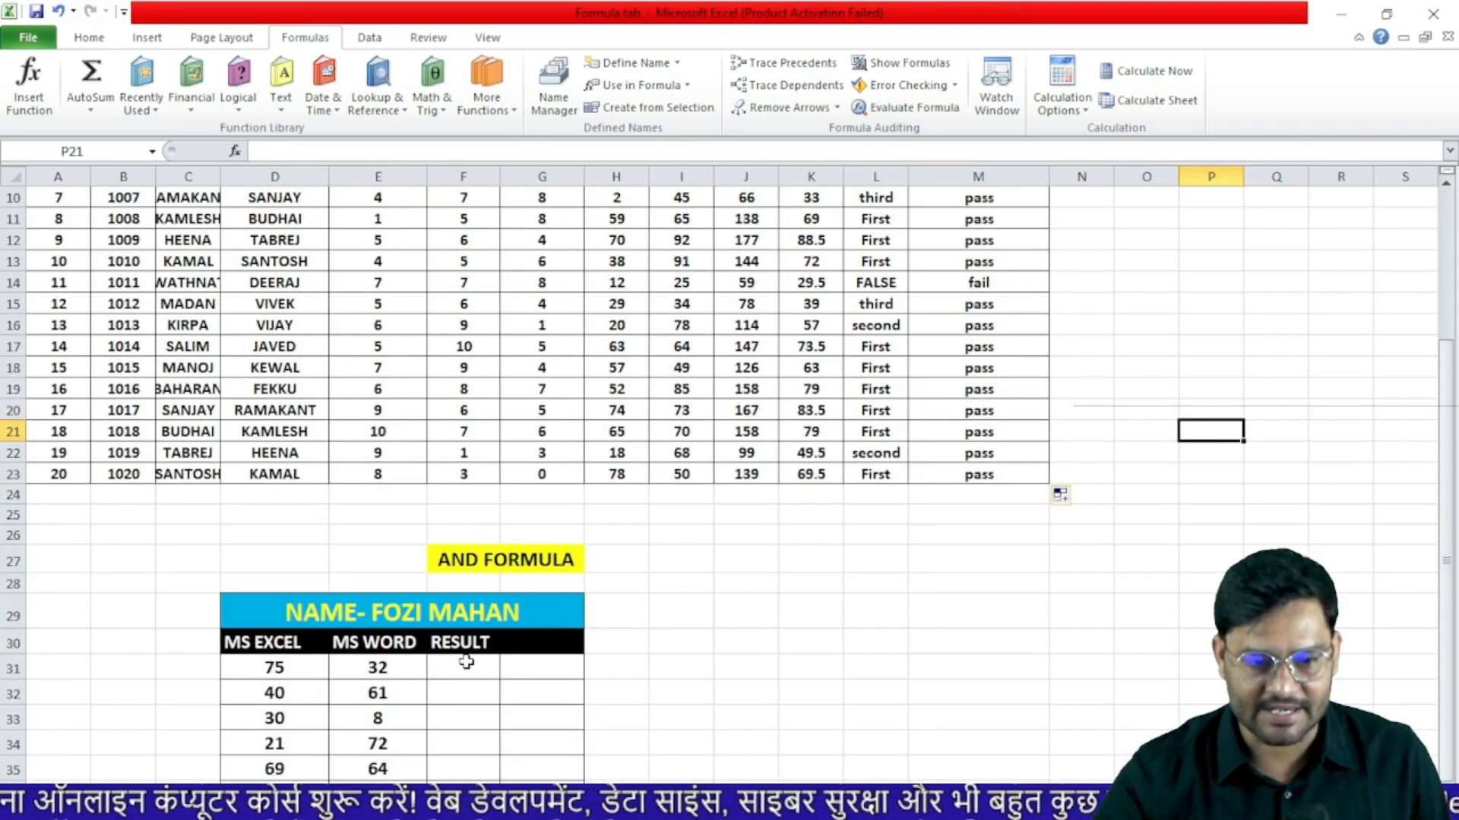
scroll(465, 661, down, 1)
click(463, 607)
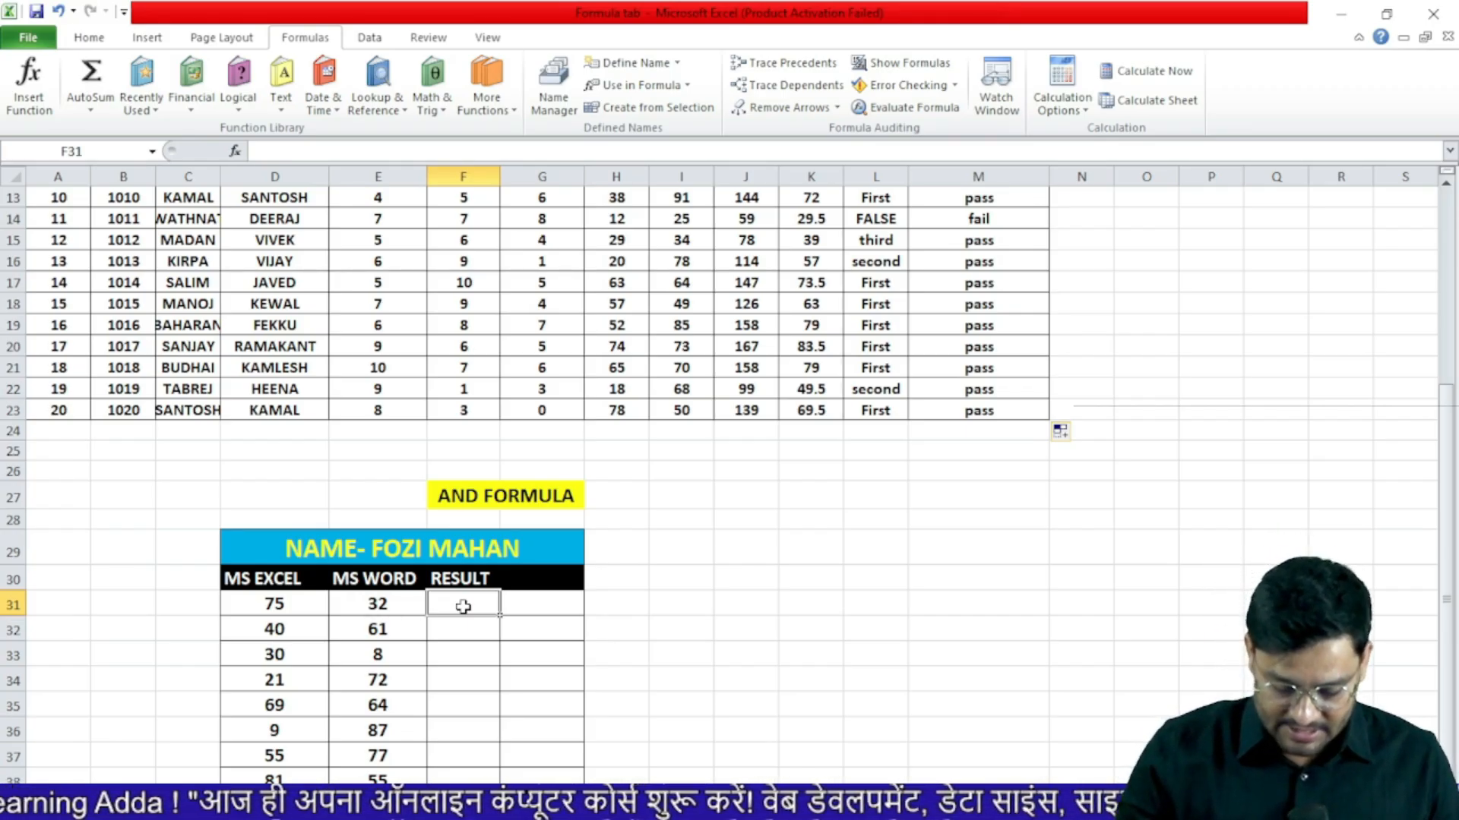
text(=and)
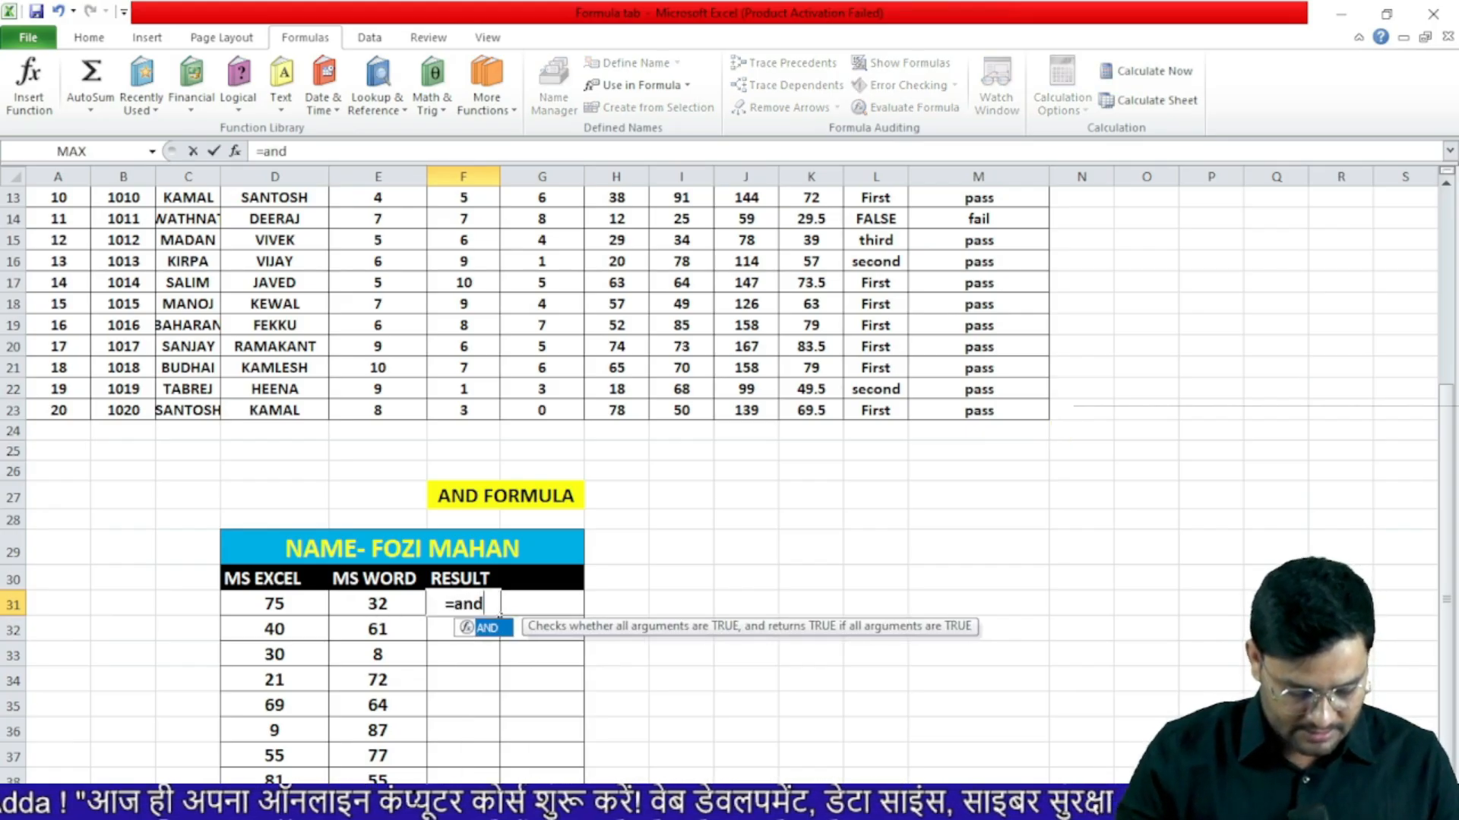
key(Tab)
click(294, 604)
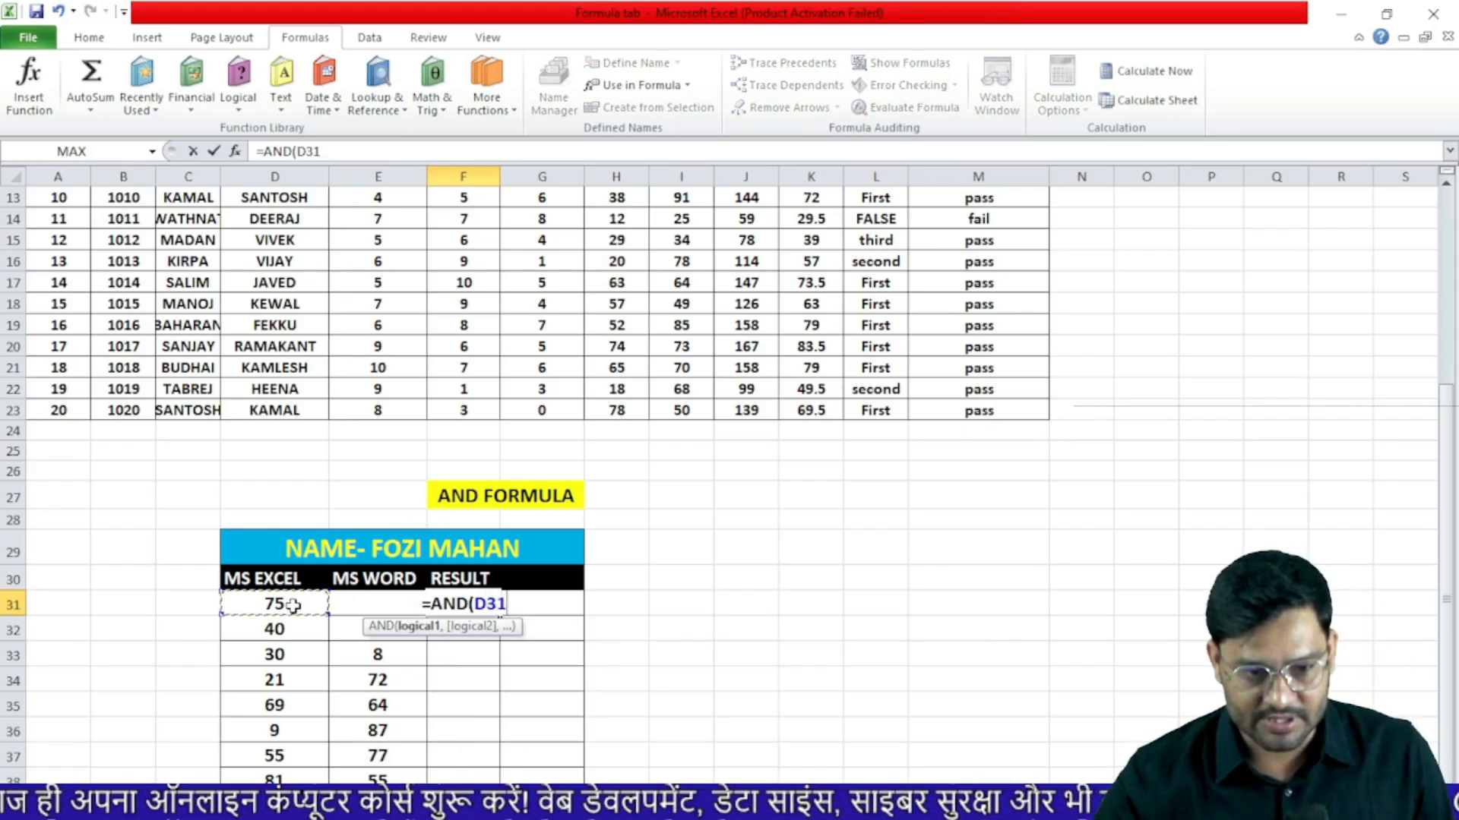
text(>3)
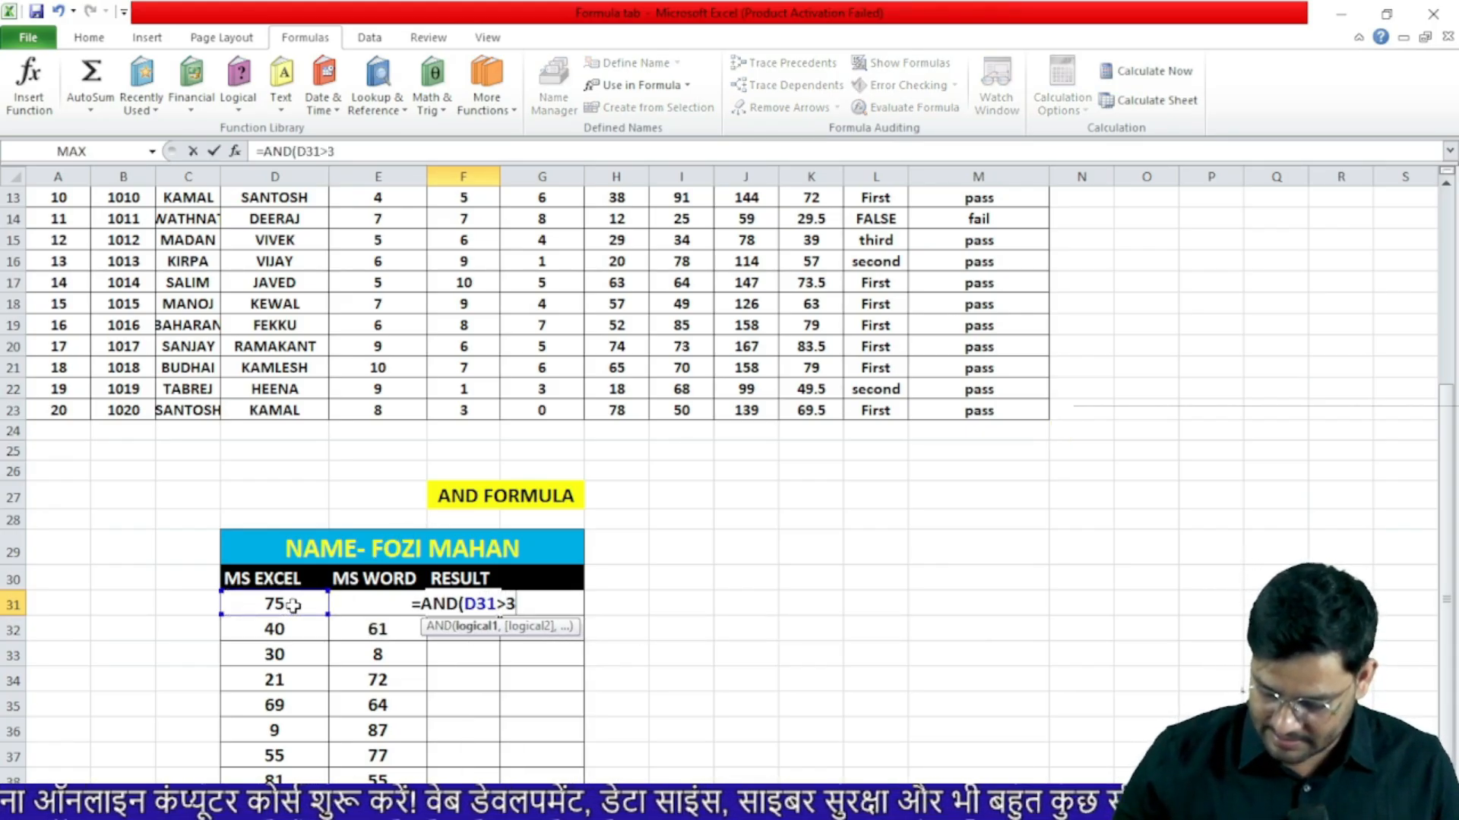
text(5,)
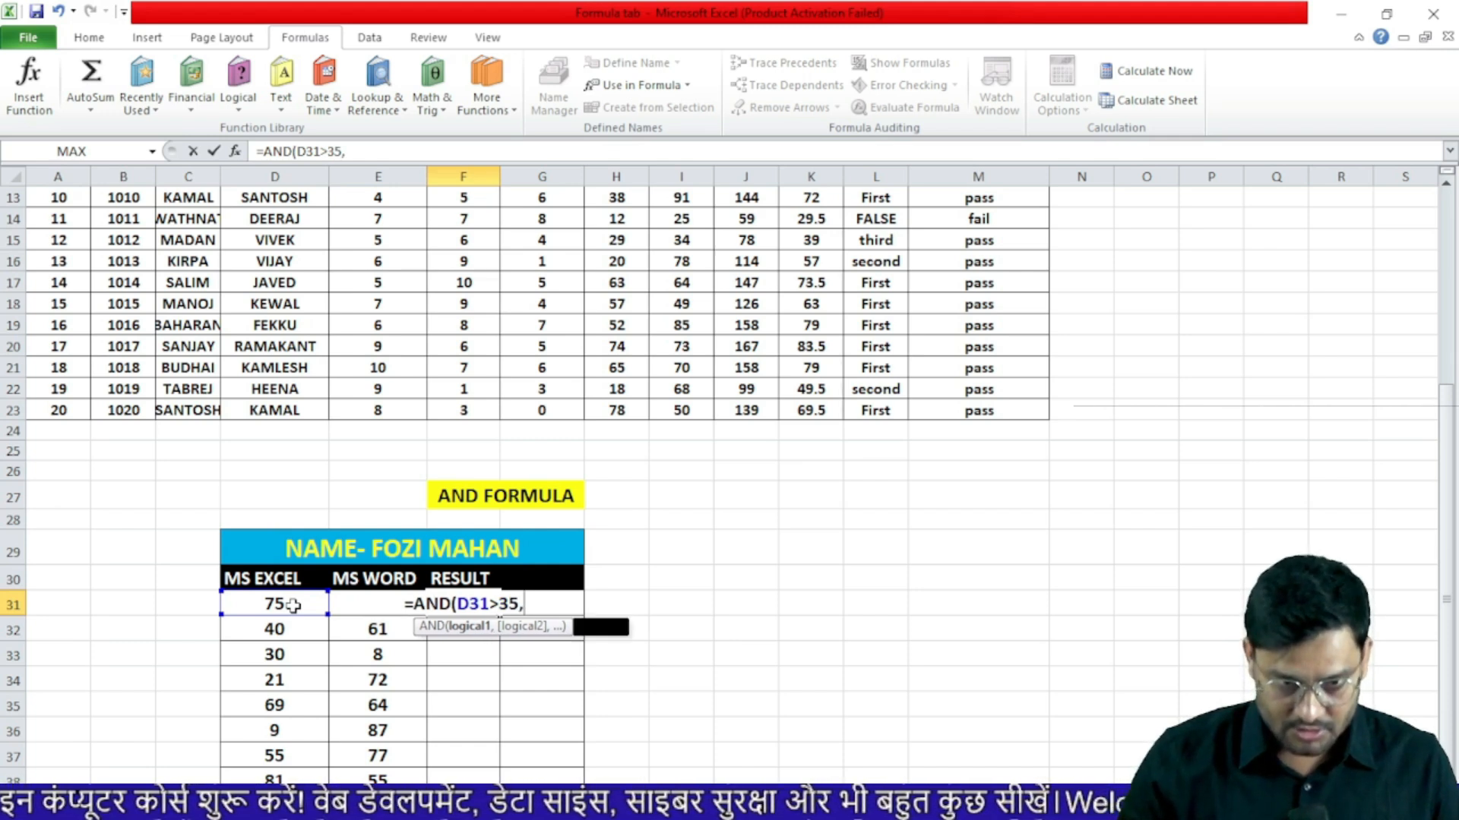
click(336, 605)
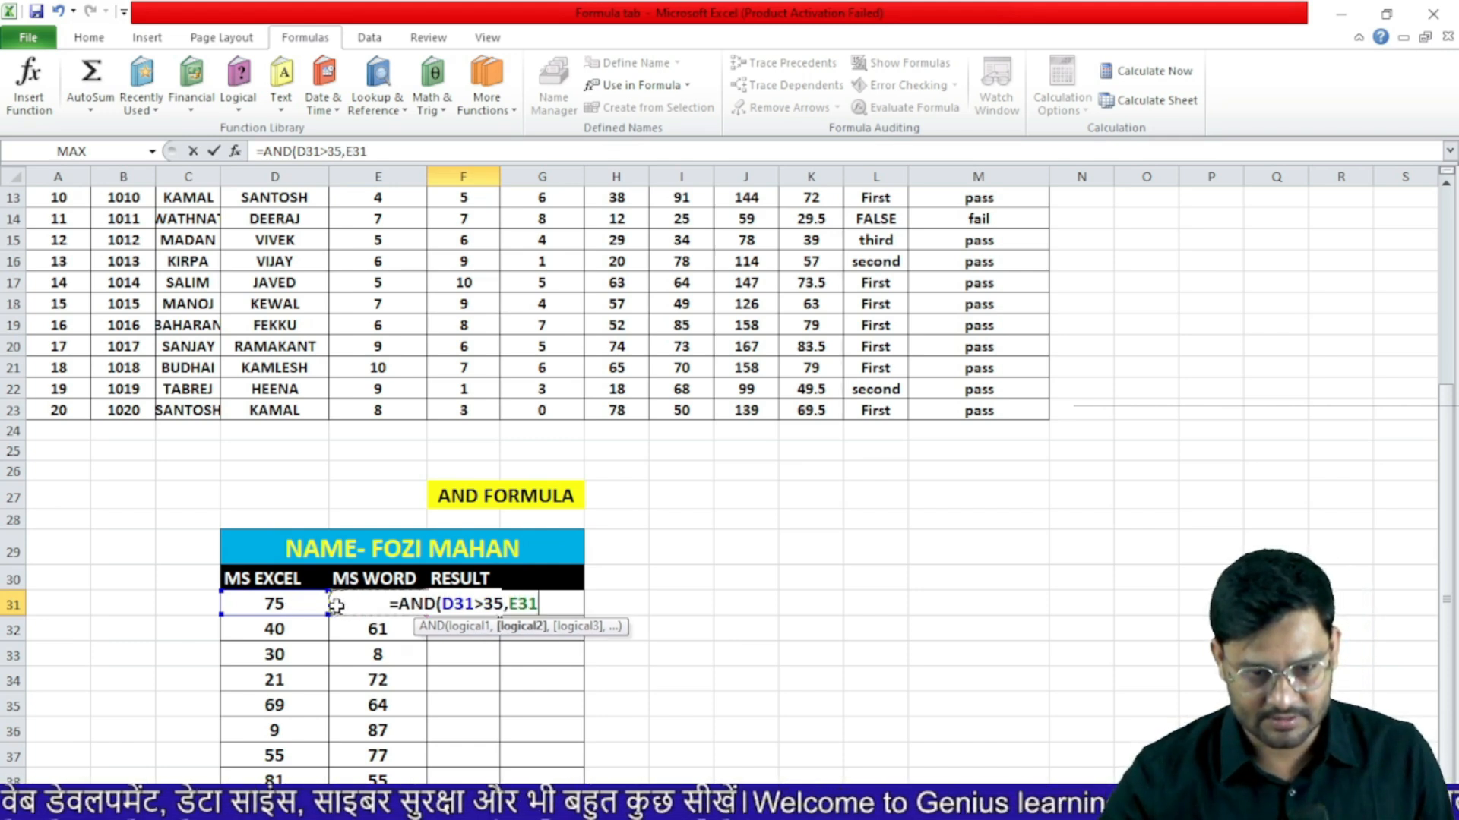
text(>35)
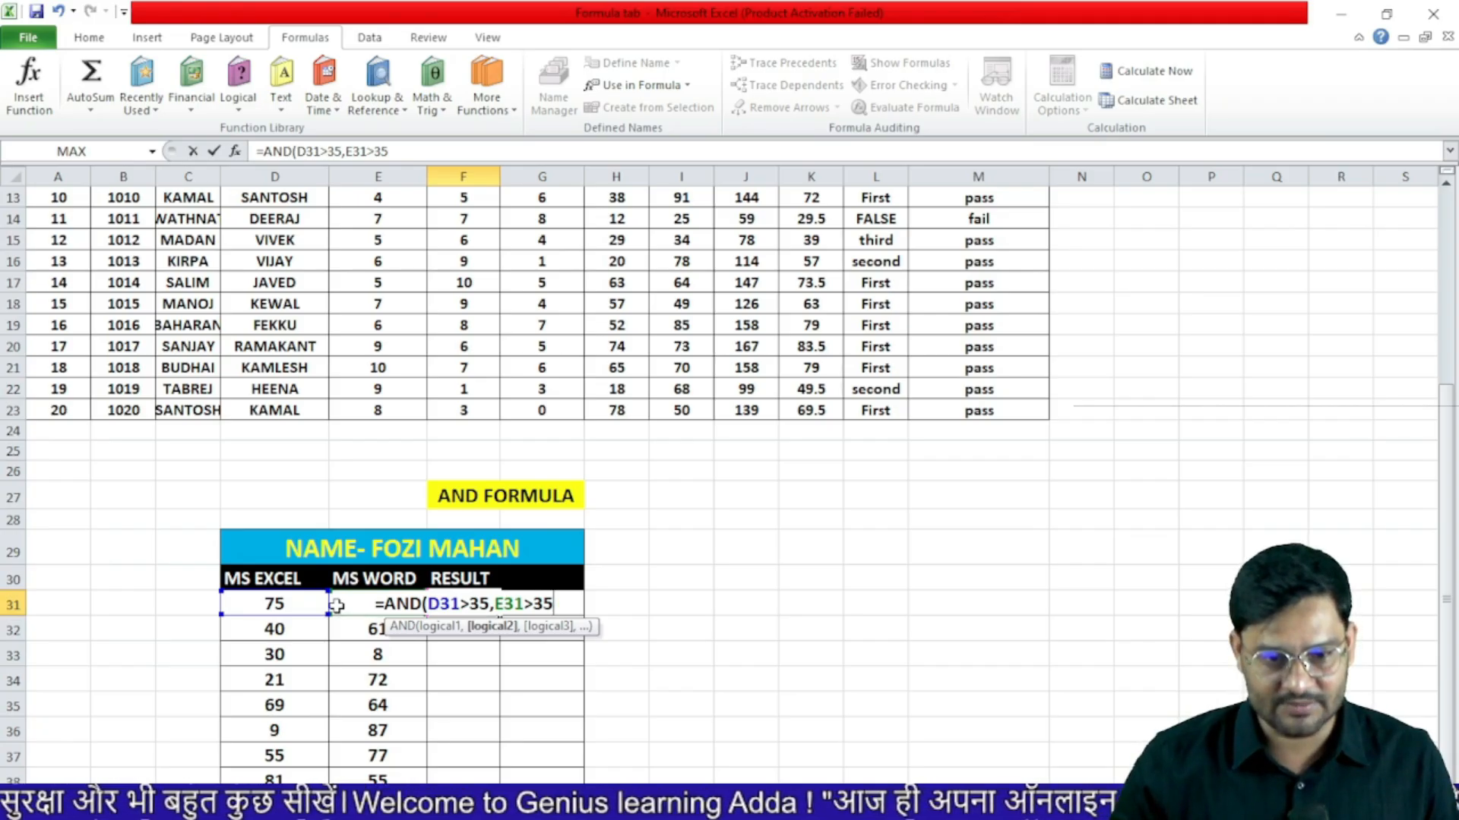
key(Return)
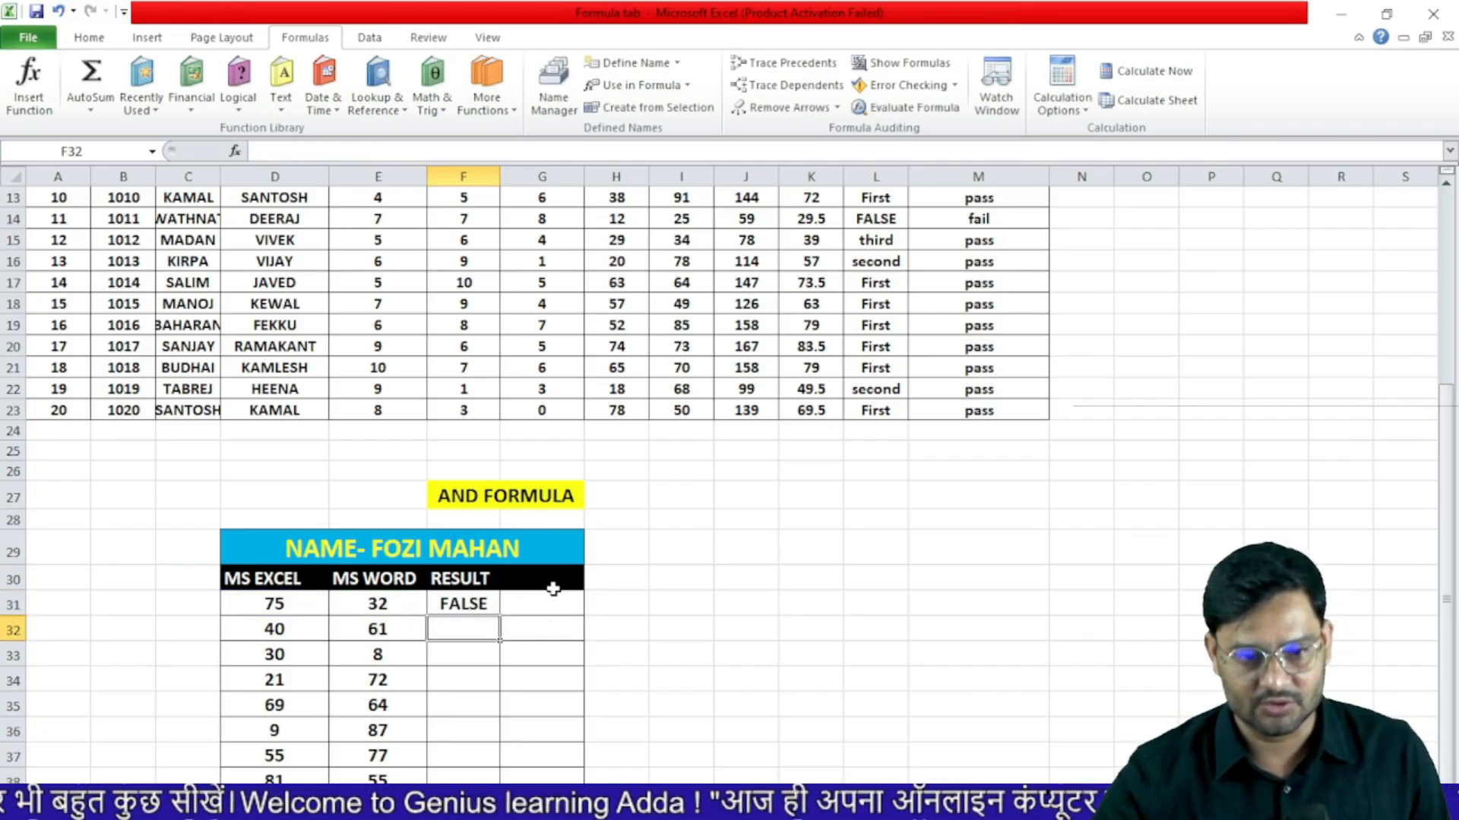
- Fill the AND formula from F31 down the RESULT column beside the MS EXCEL and MS WORD marks
click(293, 605)
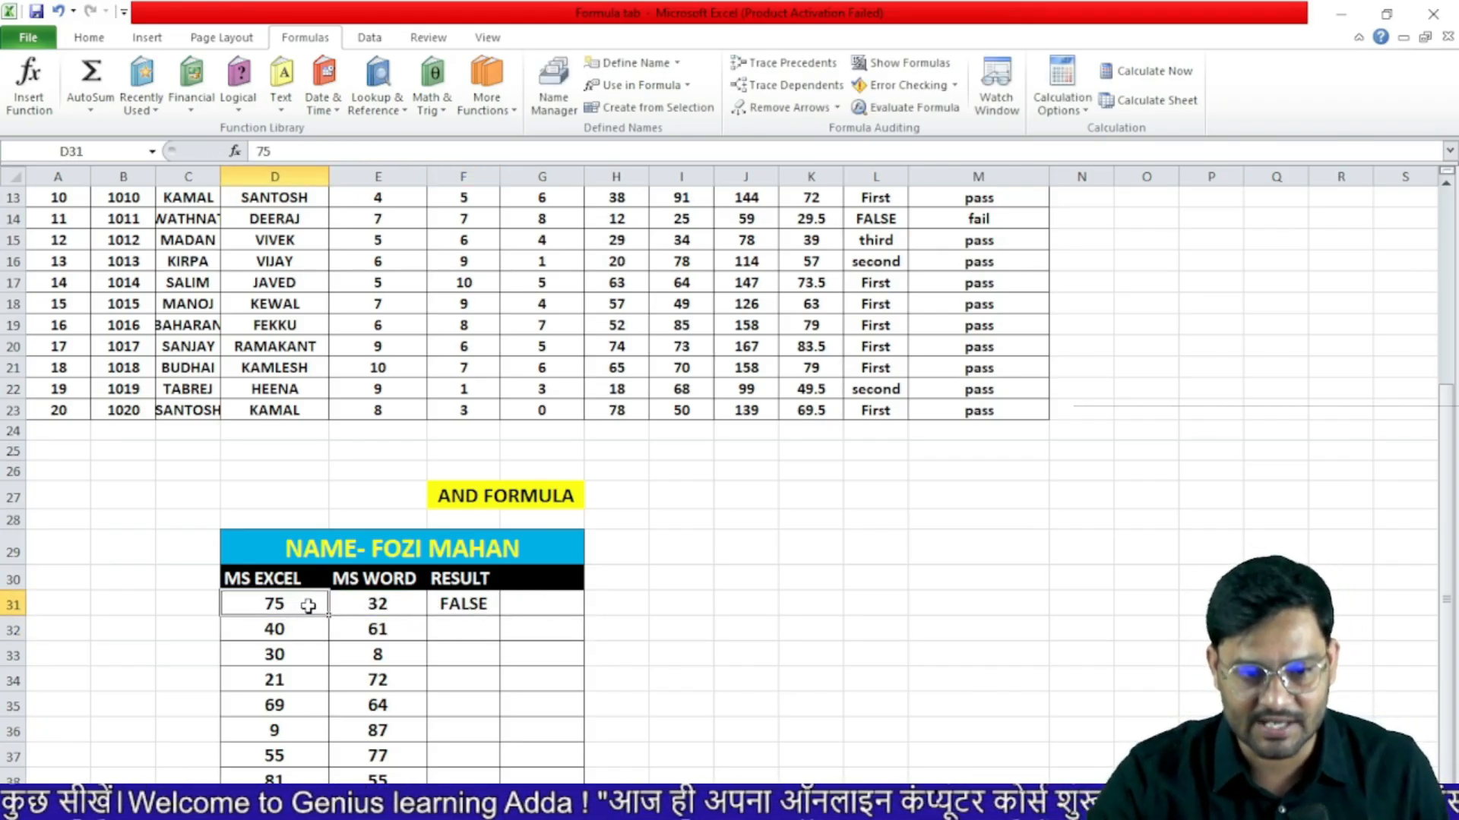
click(404, 606)
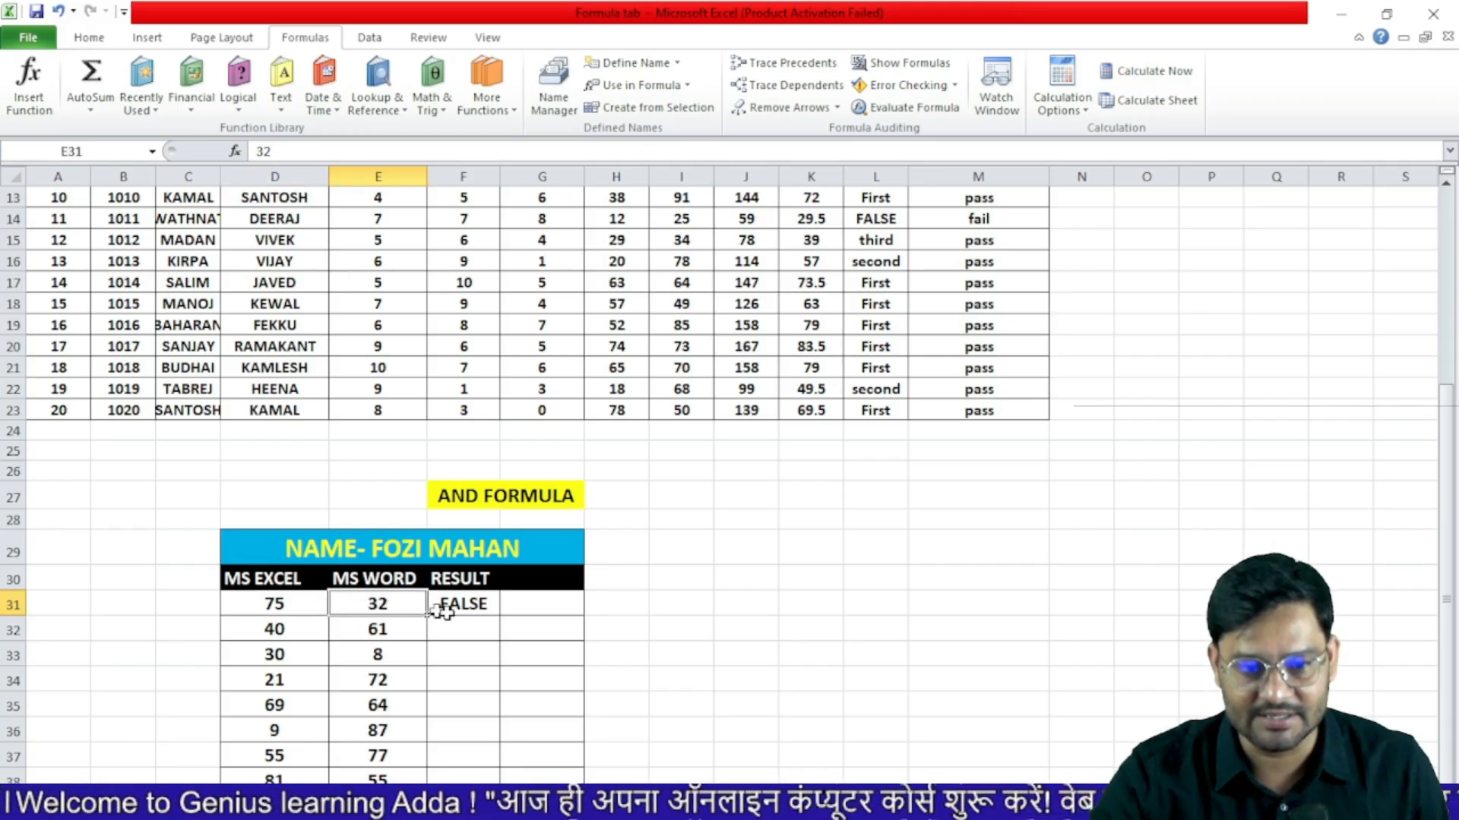
click(470, 604)
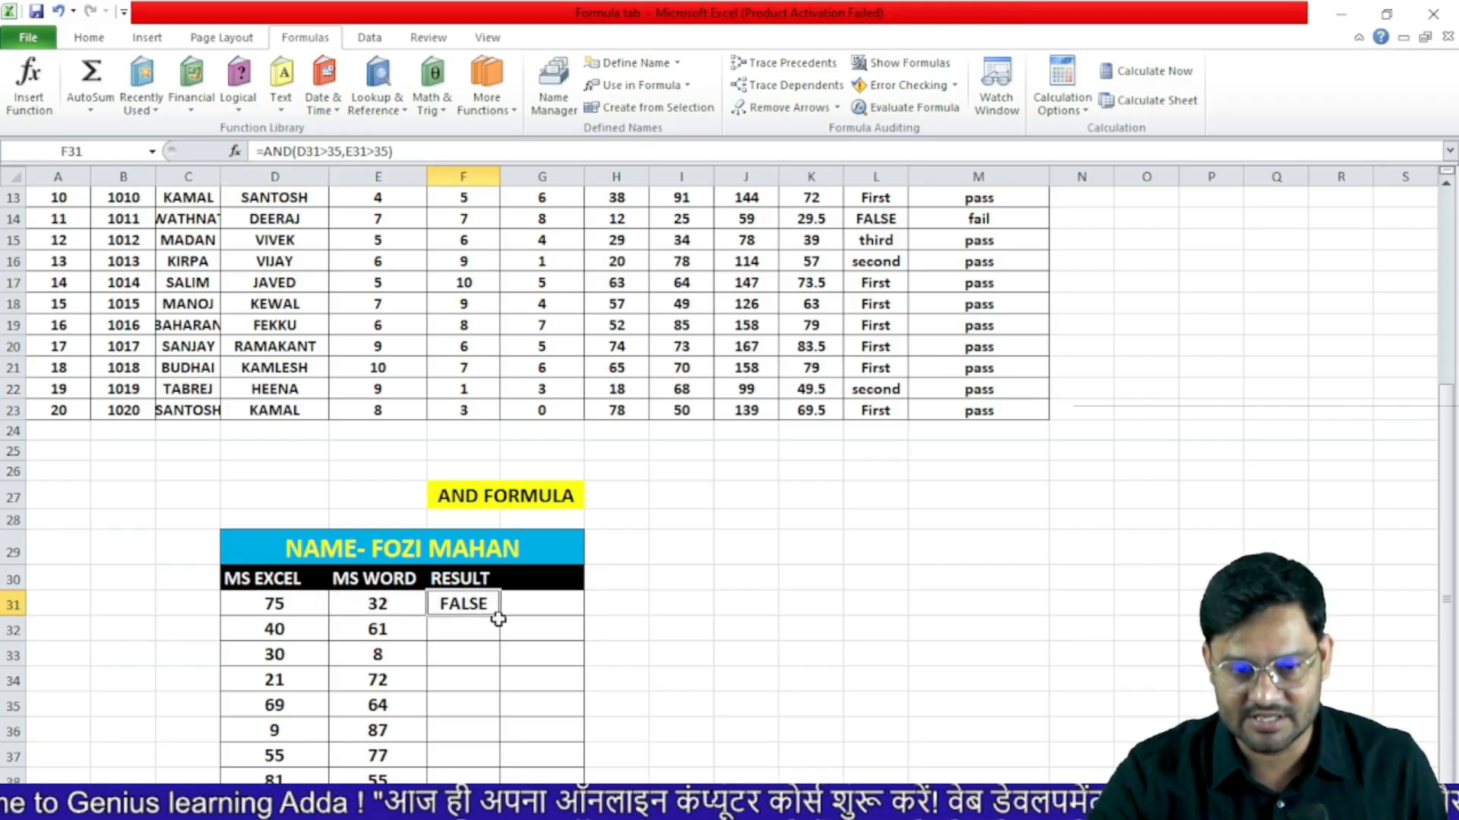
drag(503, 625, 520, 781)
- Compare the MS EXCEL and MS WORD marks with the AND results in rows 32, 33 and 35
click(293, 635)
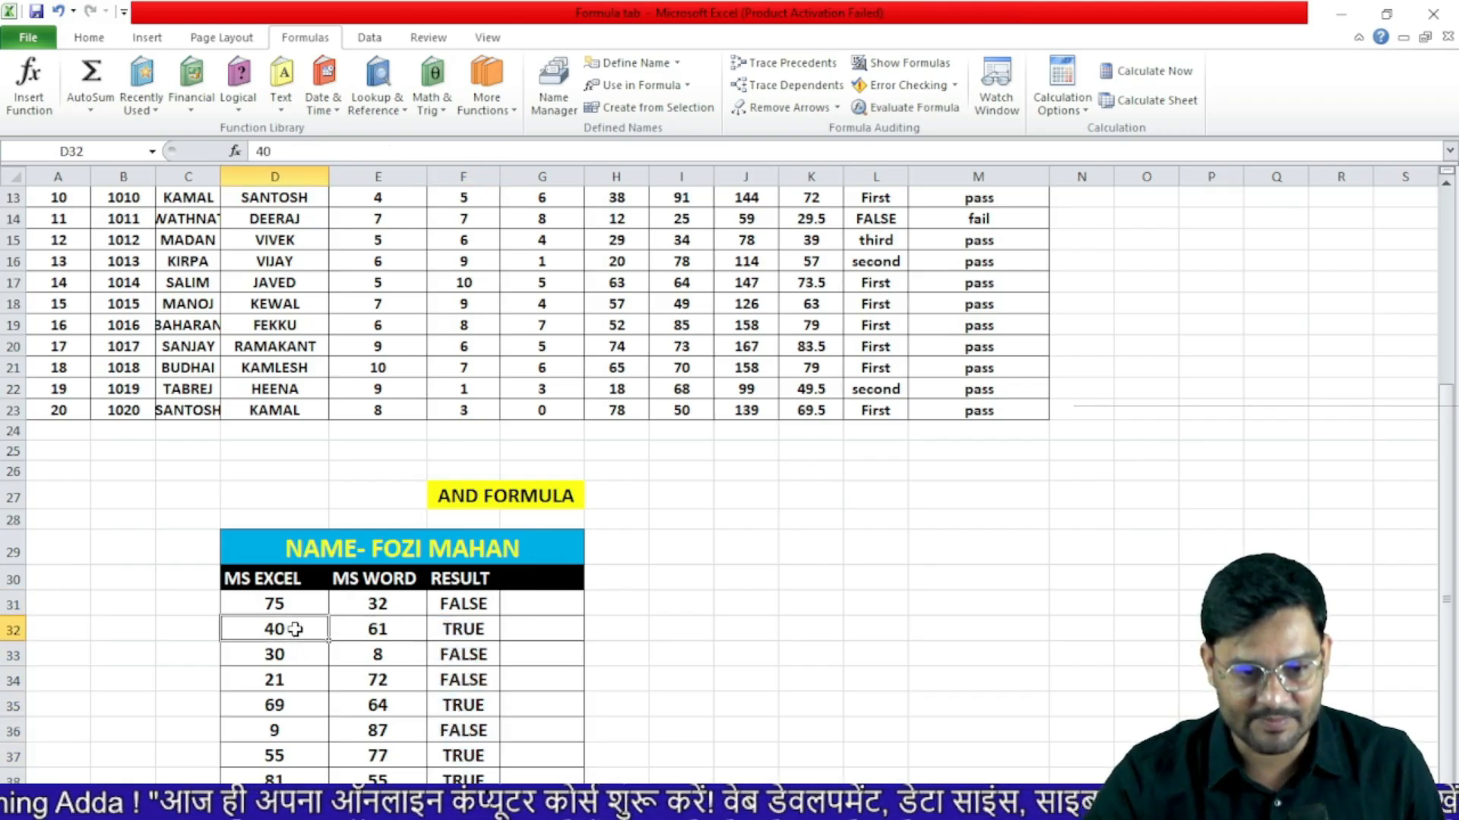
click(369, 637)
click(481, 633)
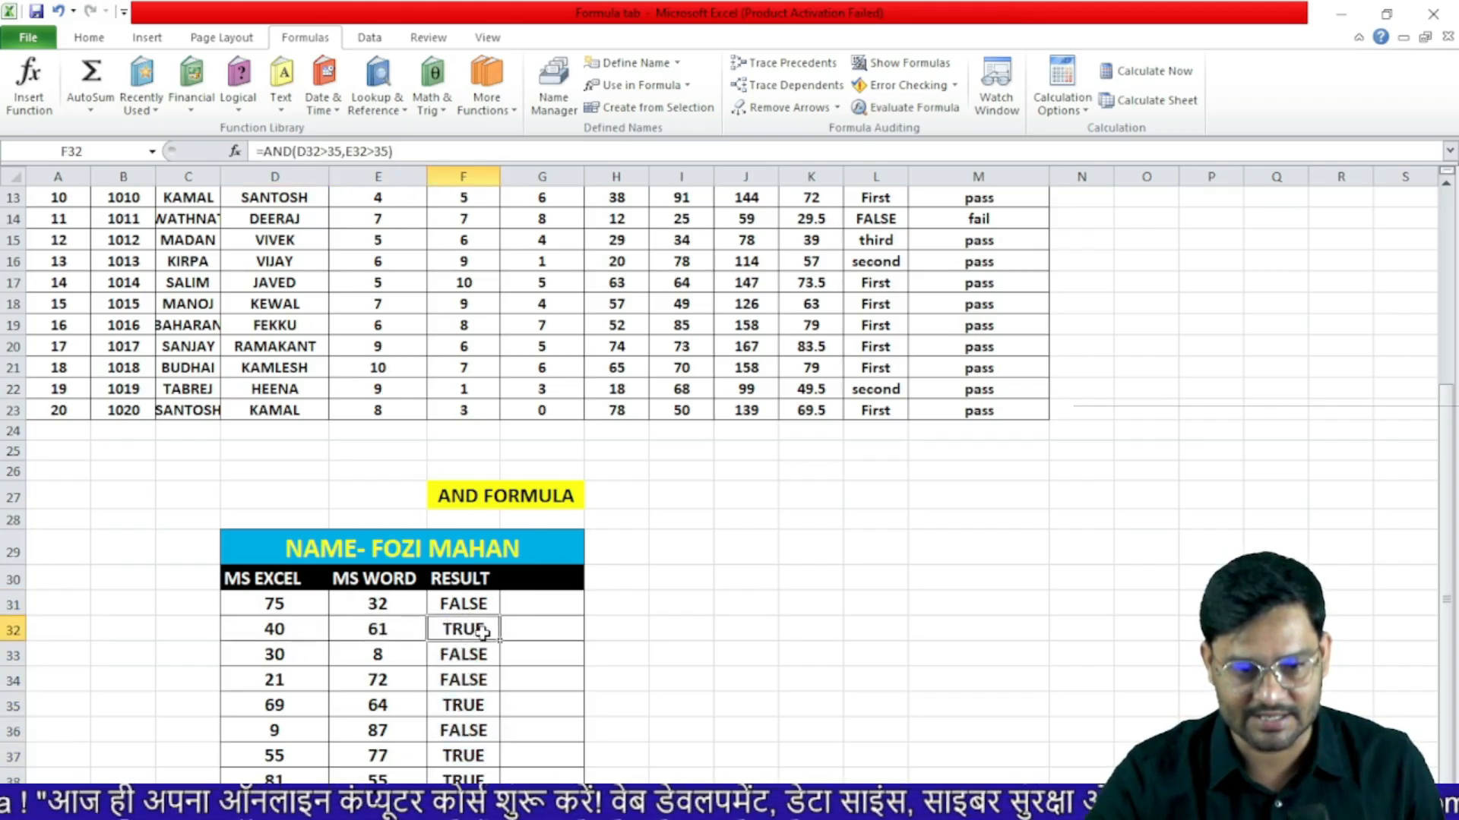
click(281, 655)
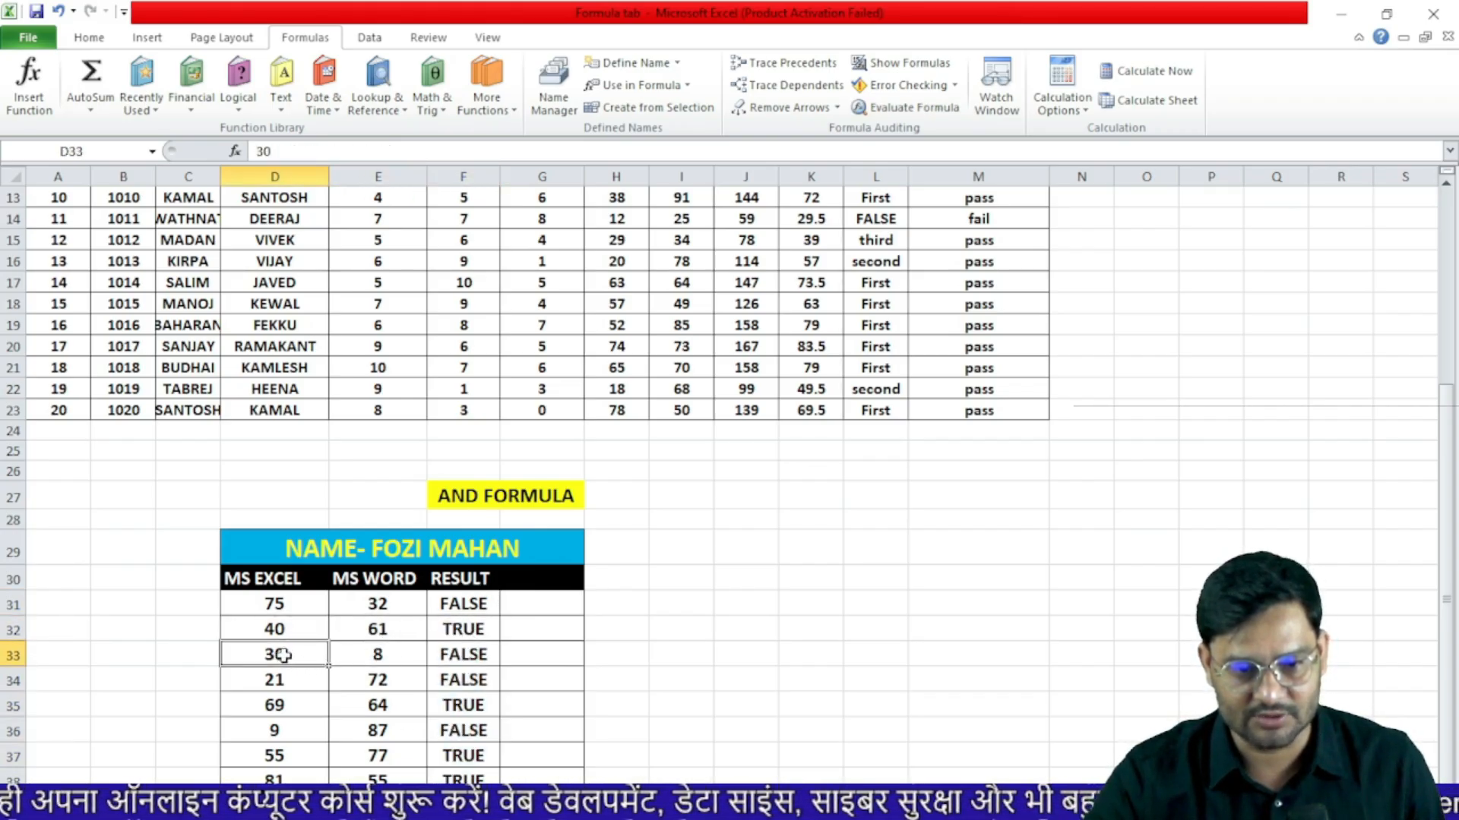
click(463, 654)
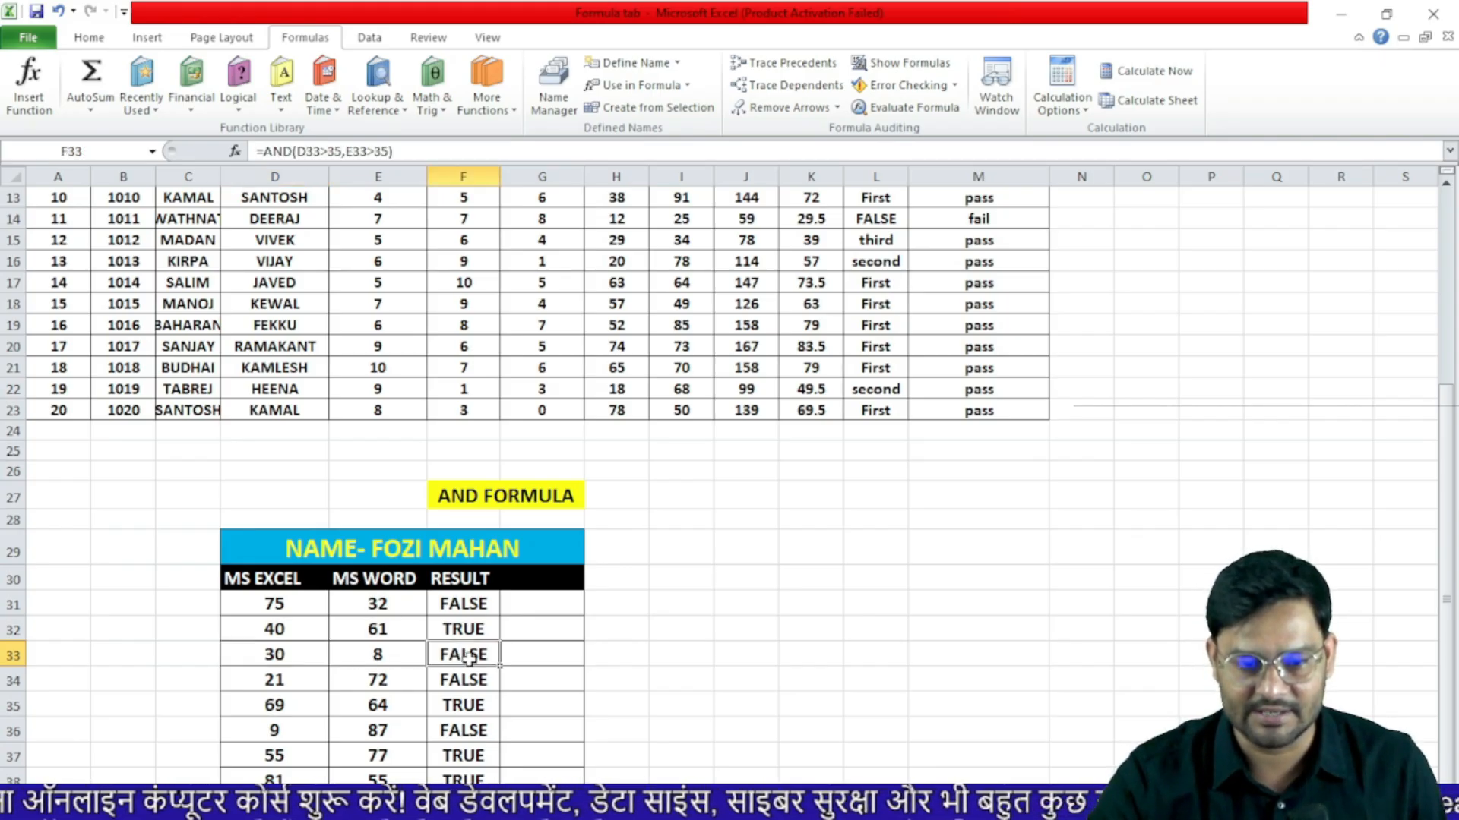
click(291, 708)
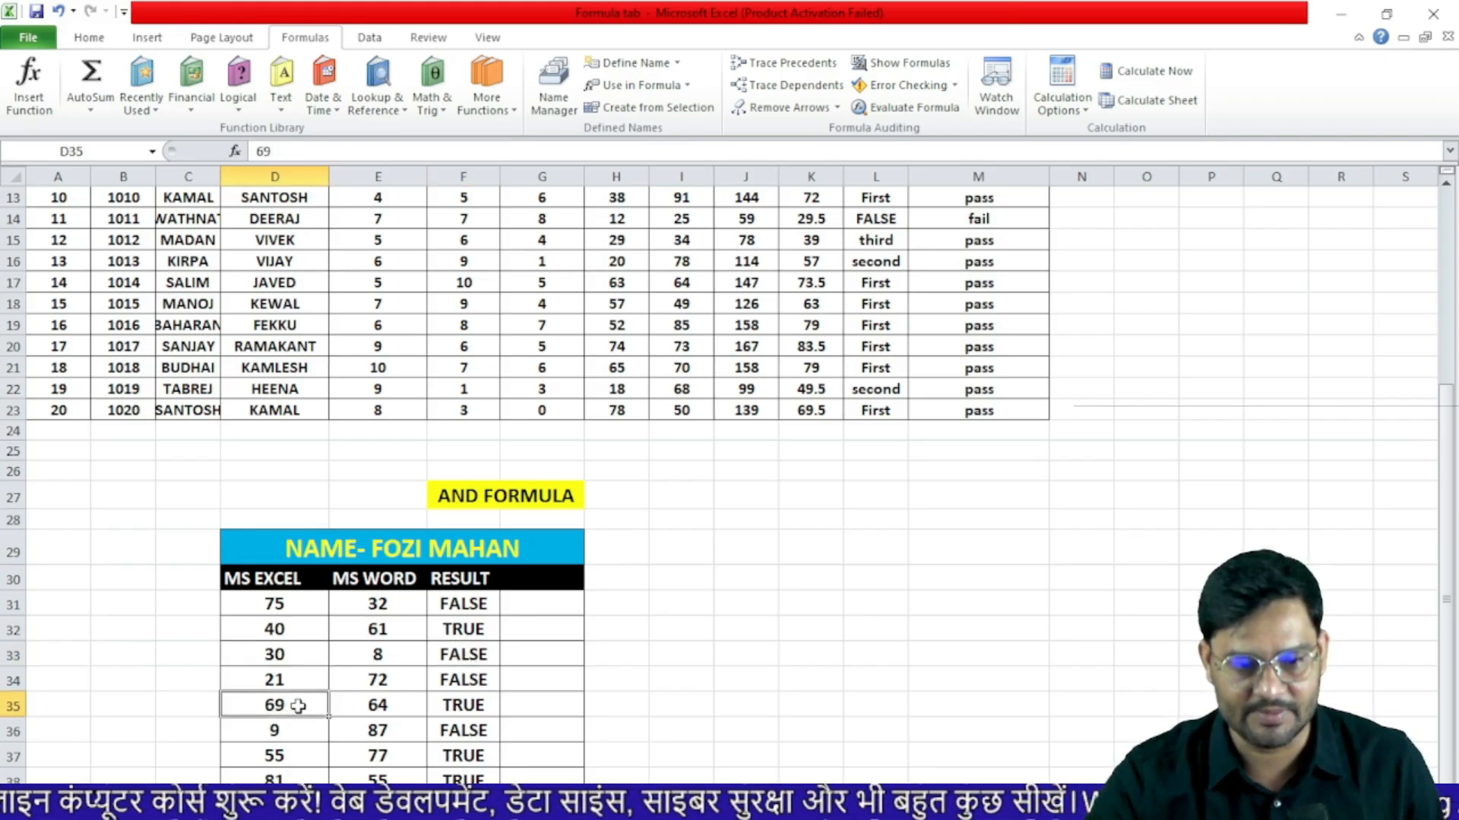
click(387, 707)
click(465, 701)
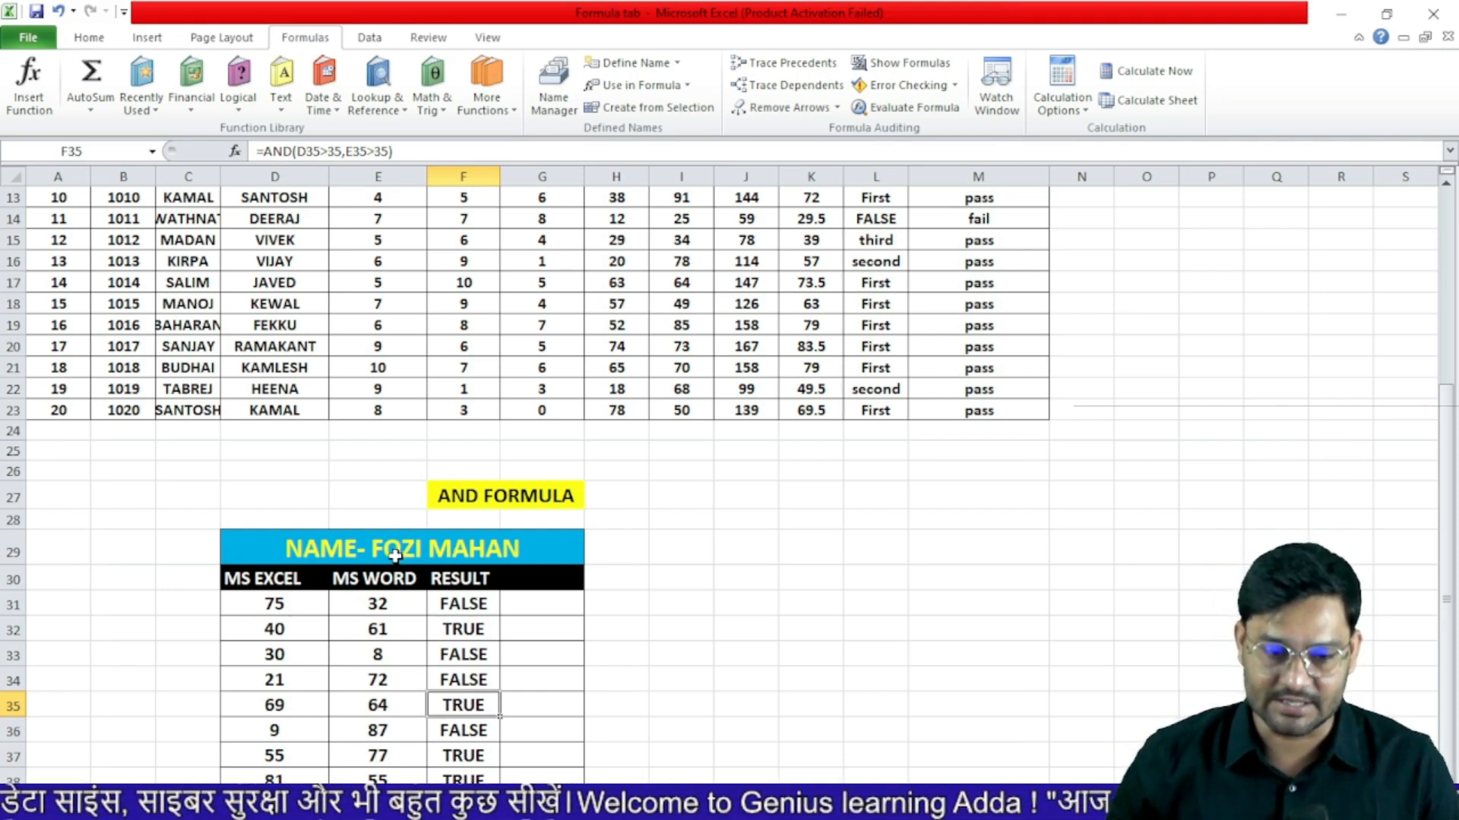
- Enter the formula =OR(D31>35,E31>35) in G31, beside the first AND result
click(554, 603)
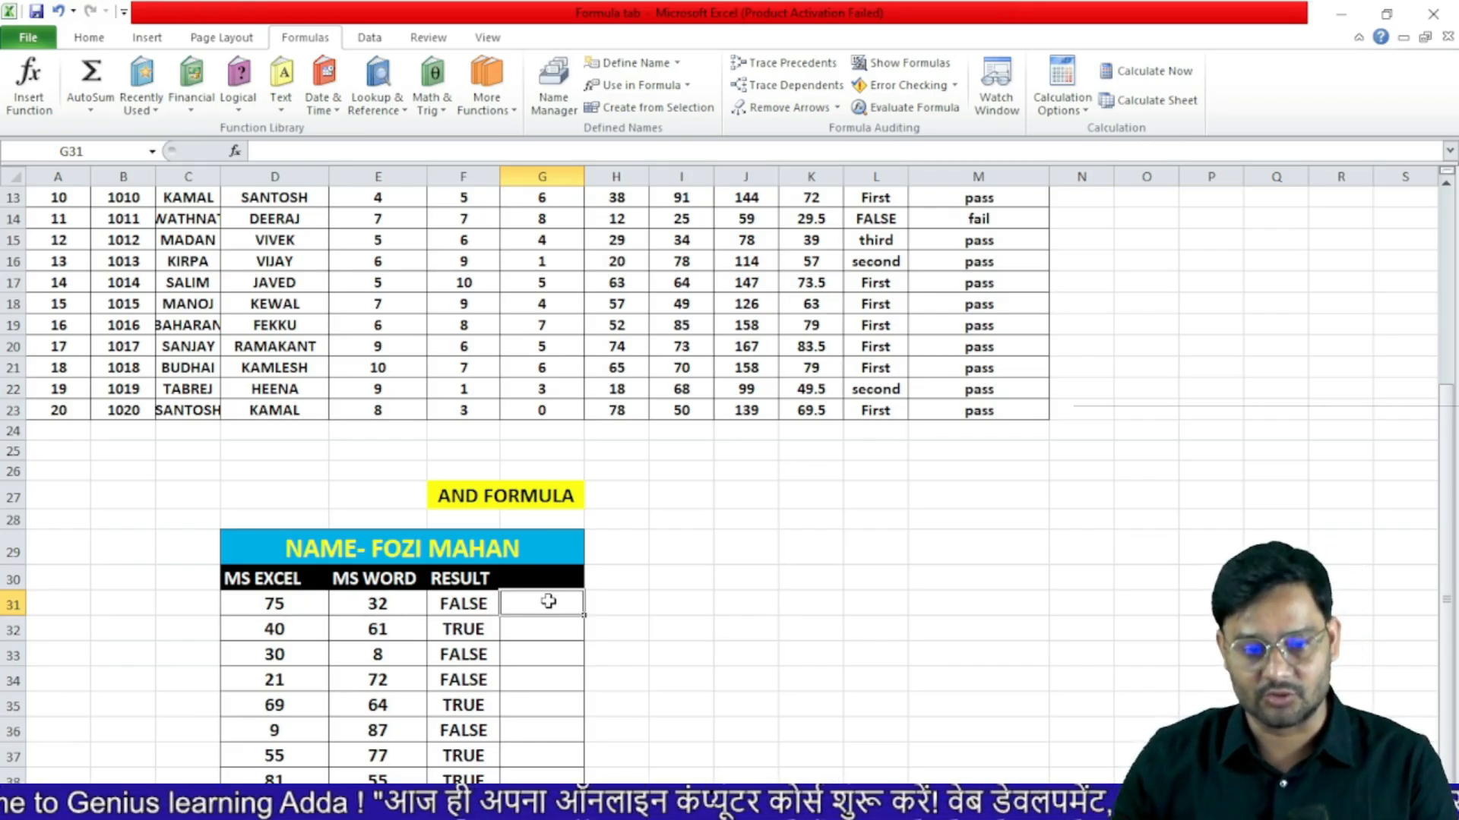
text(=or)
key(Tab)
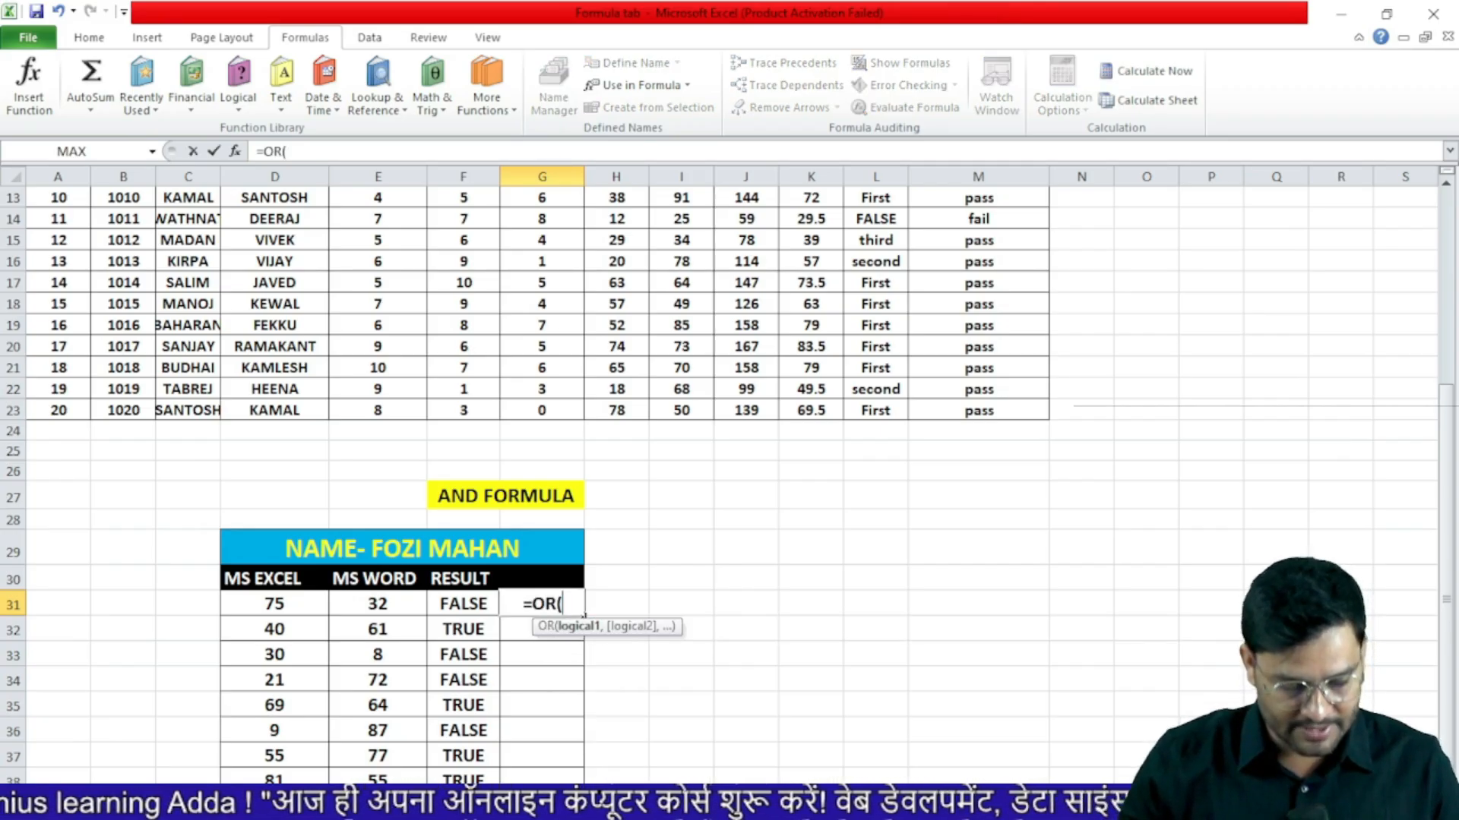
click(282, 605)
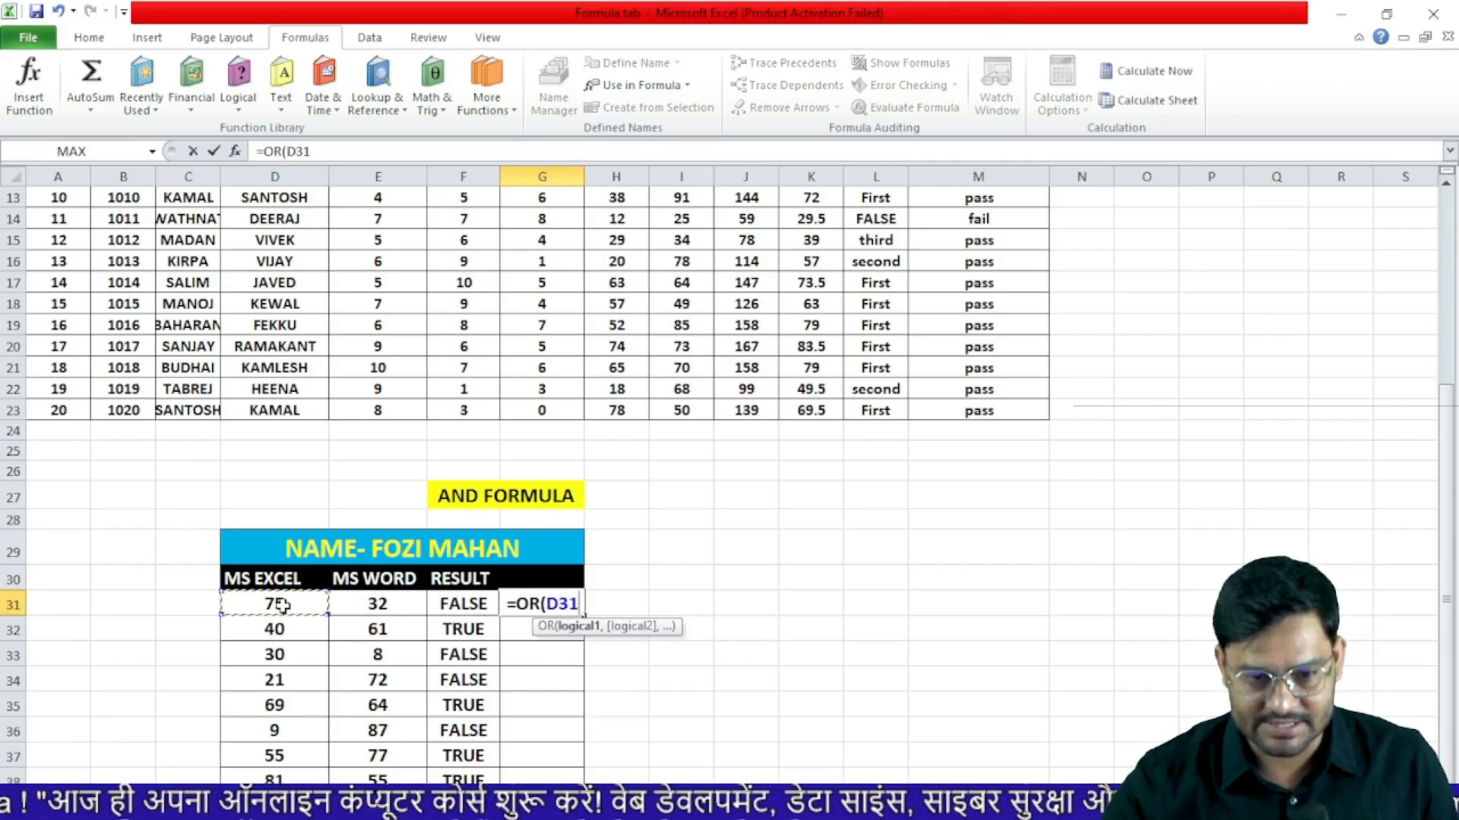
text(>)
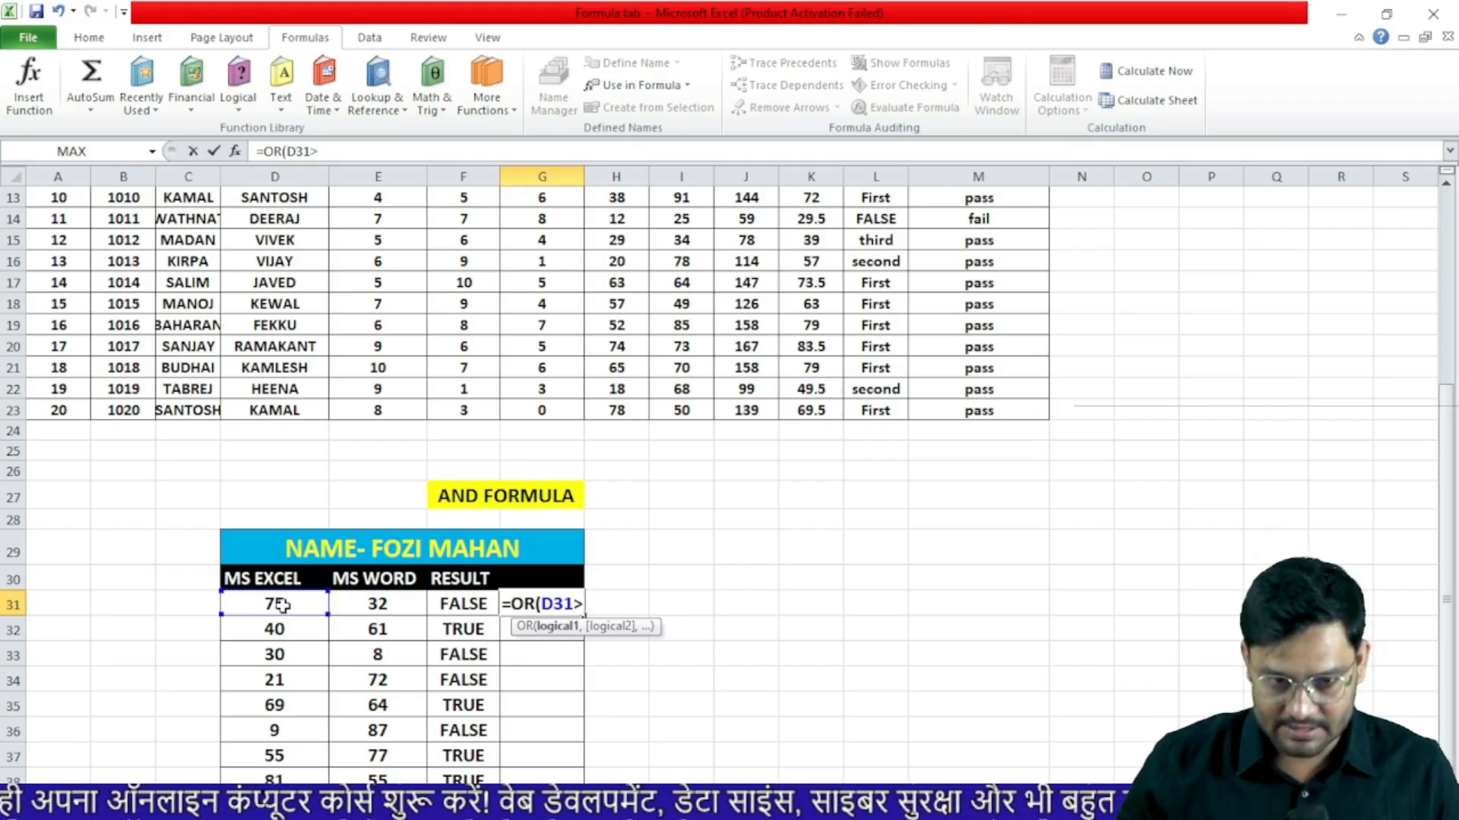
text(35)
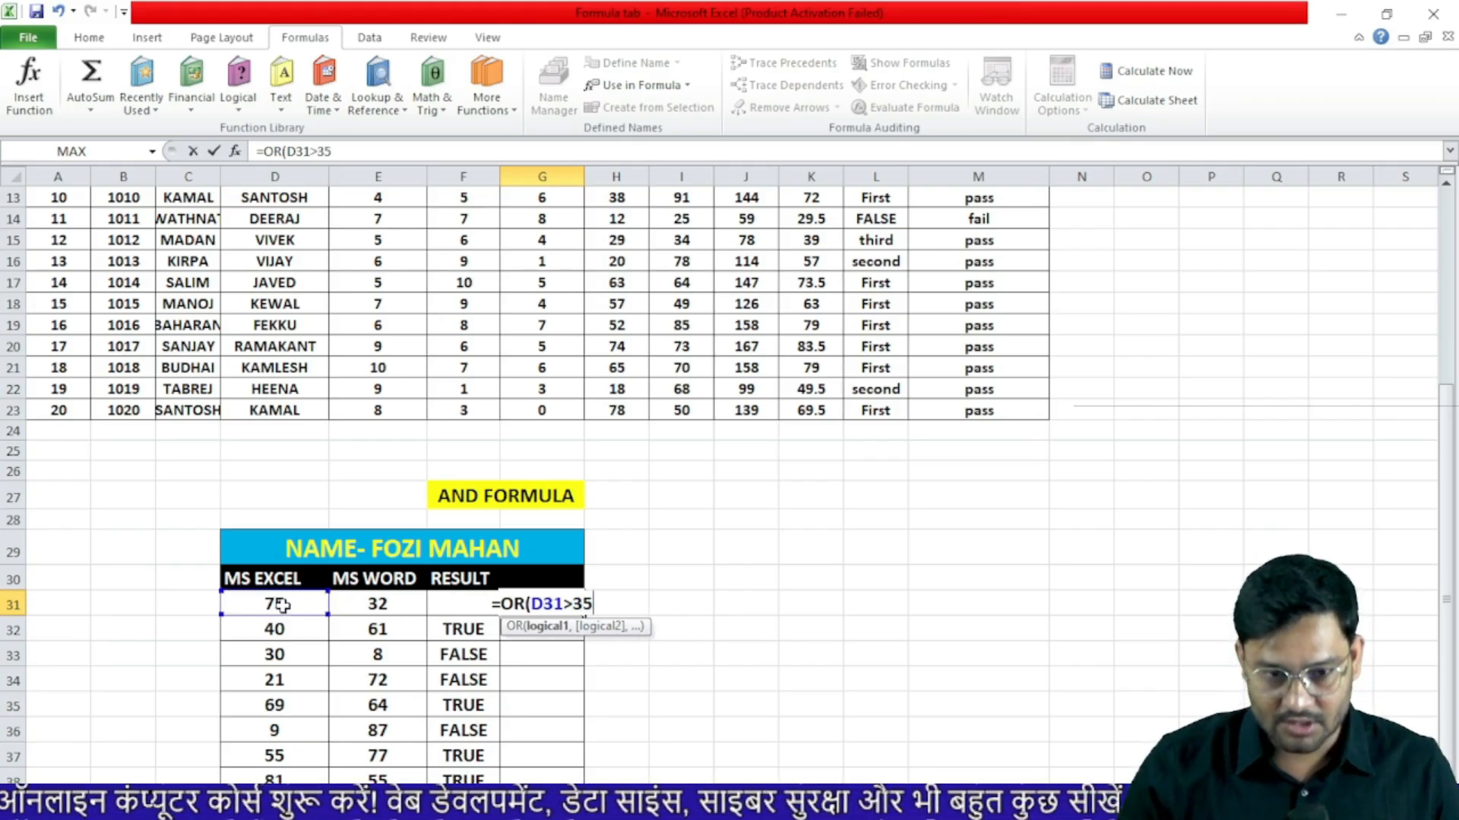
text(,)
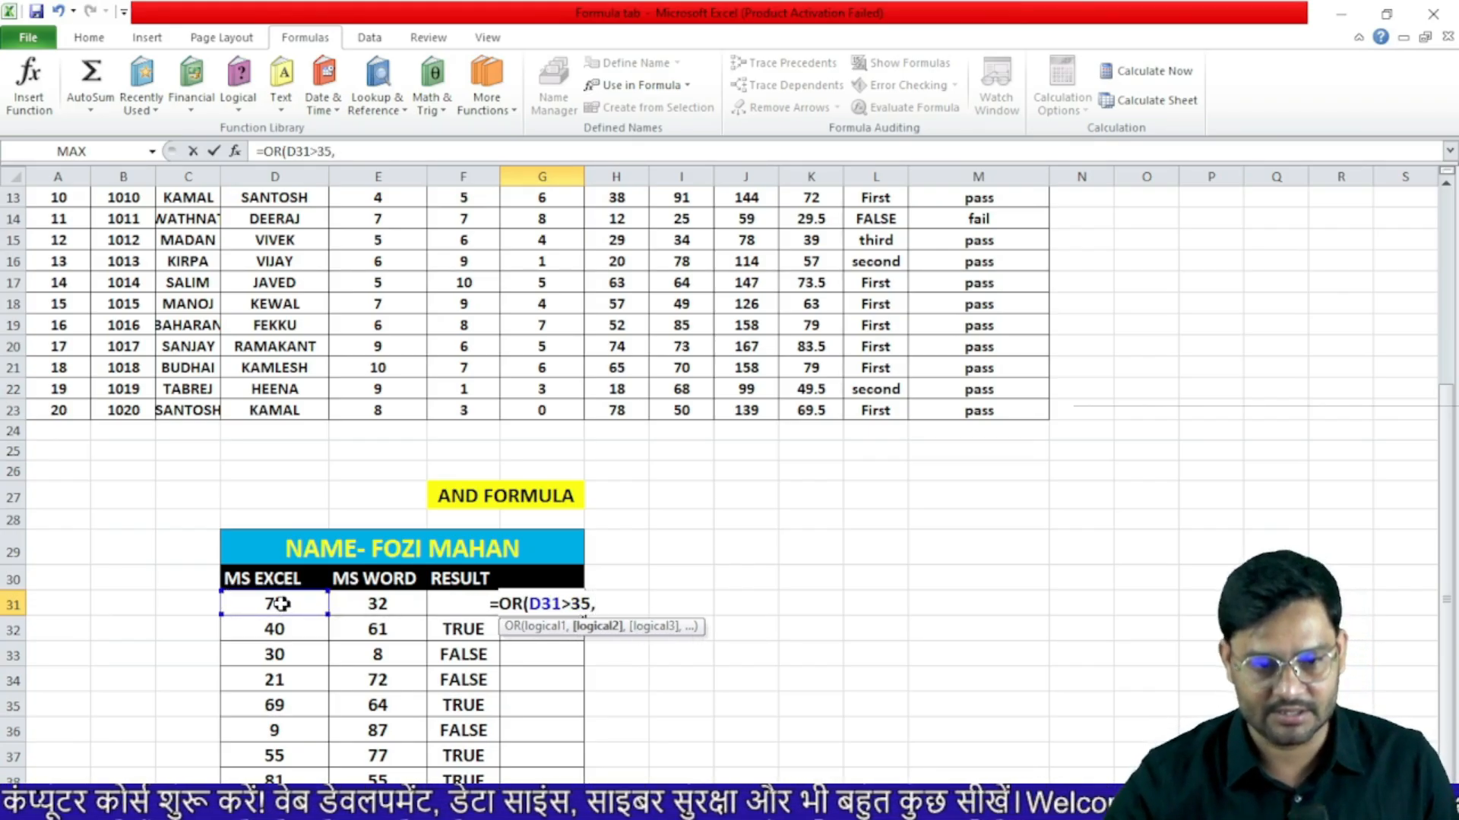
click(364, 607)
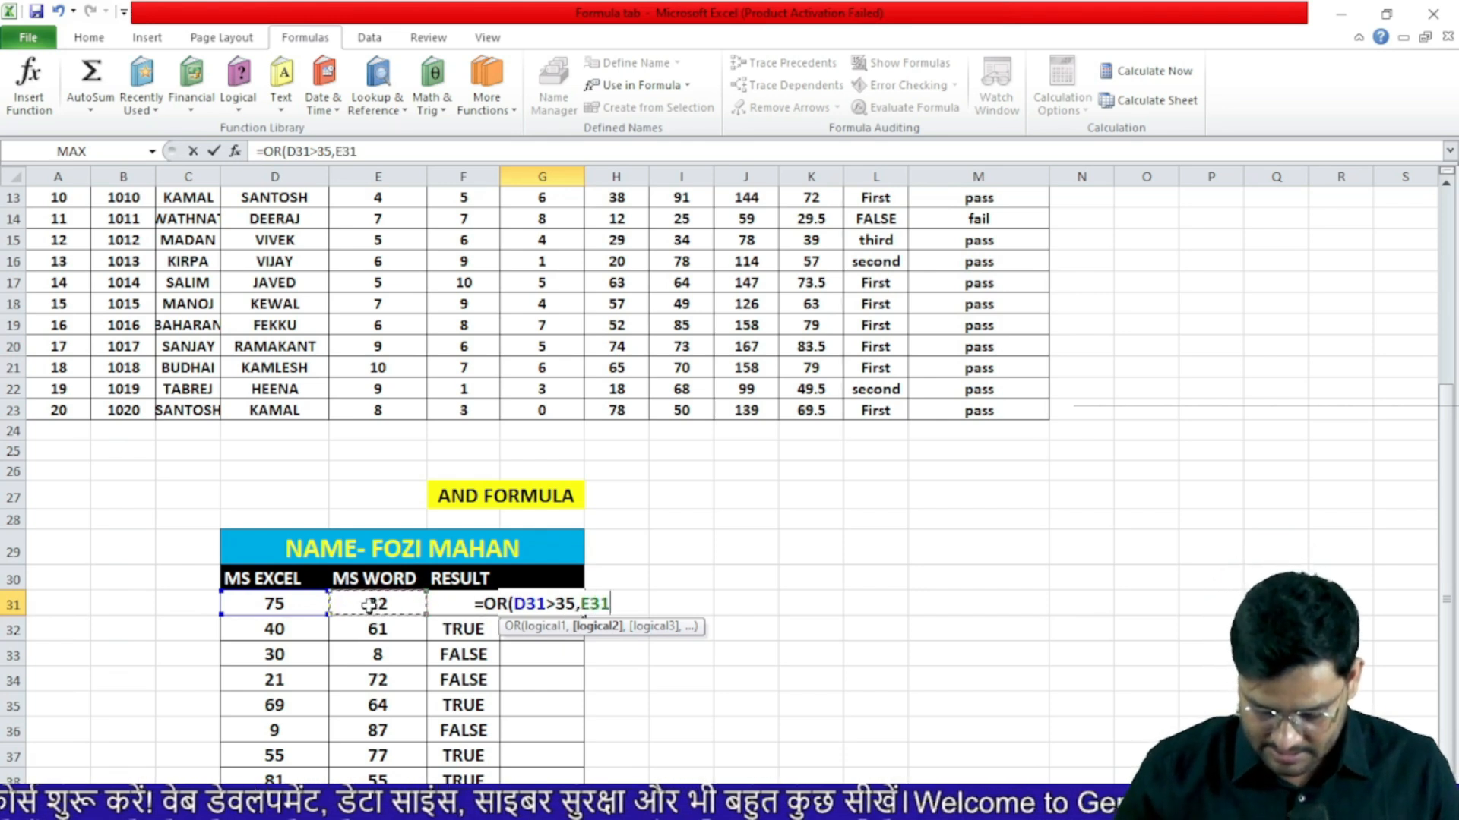
text(>35)
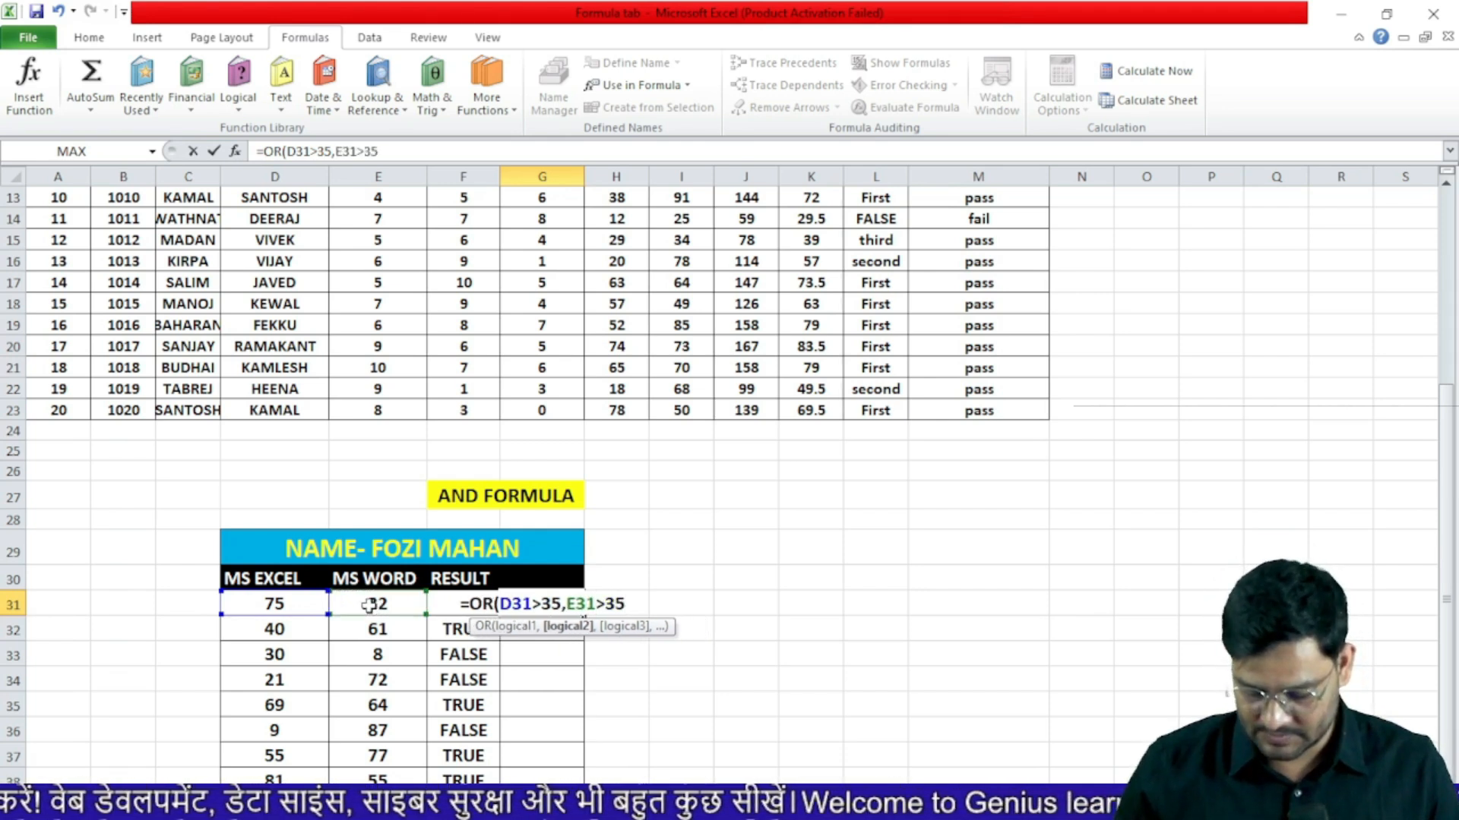
key(Return)
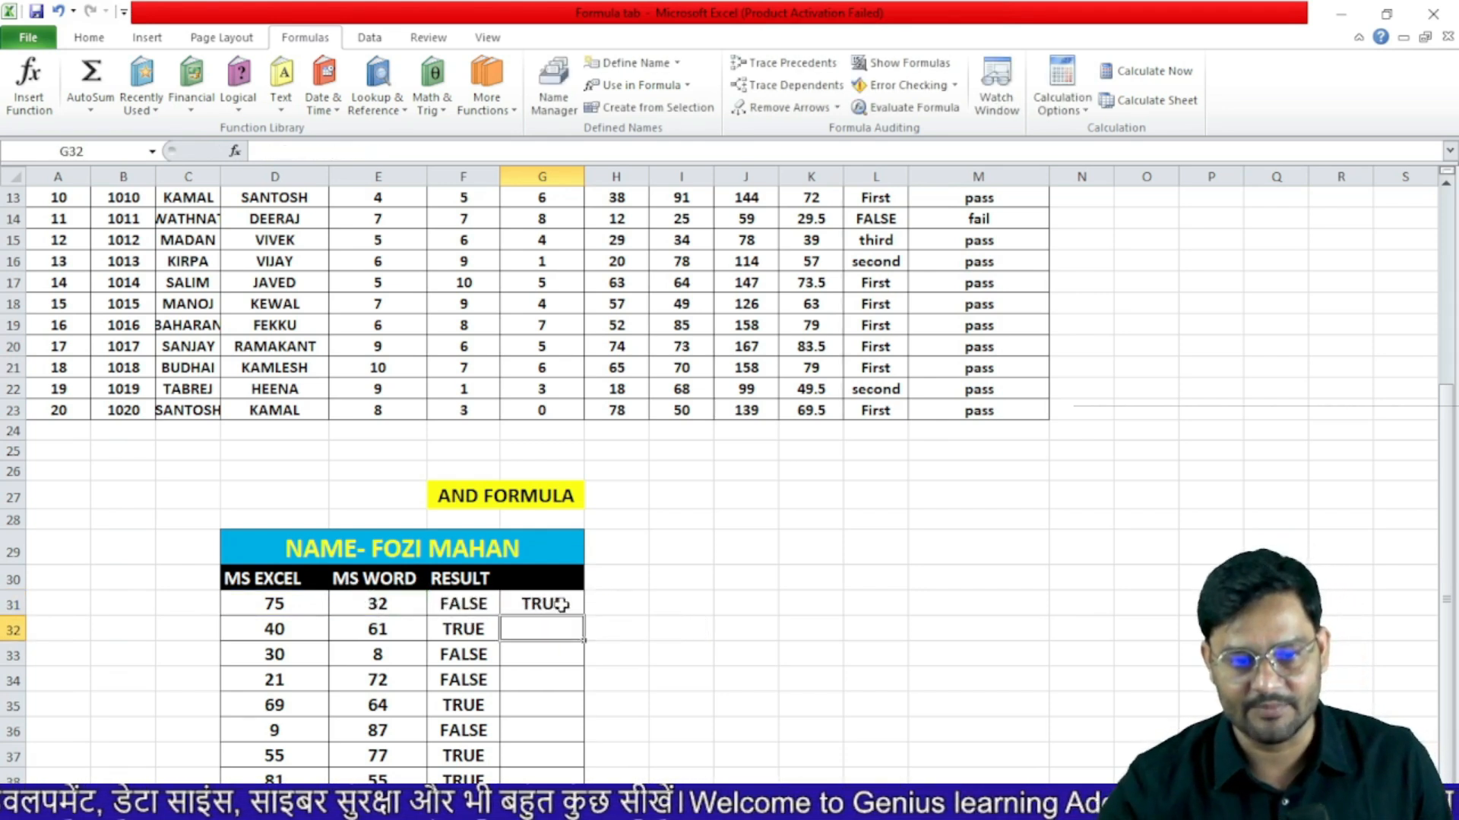
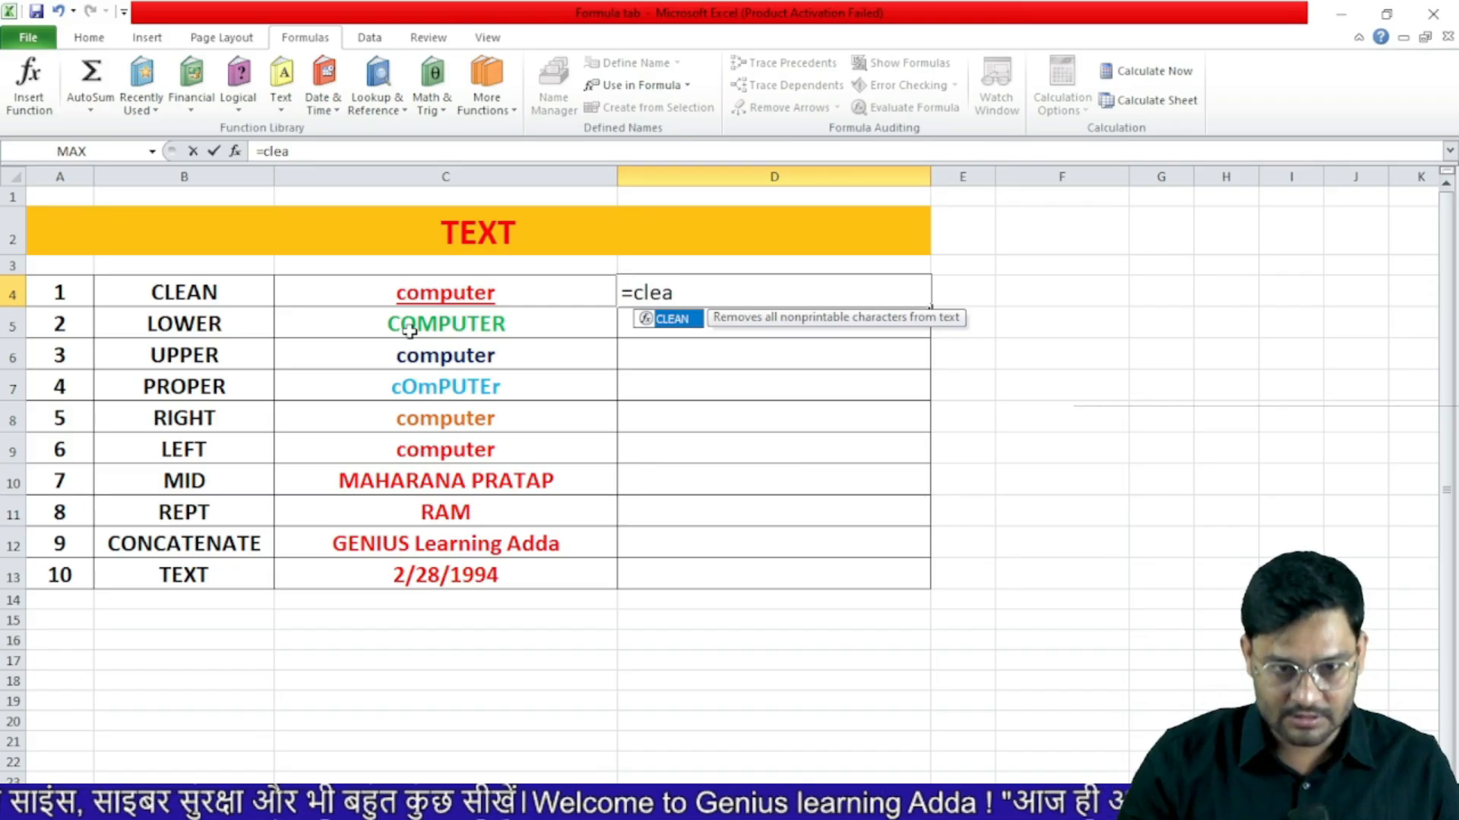
- Complete the CLEAN formula in D4 of the TEXT table with C4 as its text argument
key(Tab)
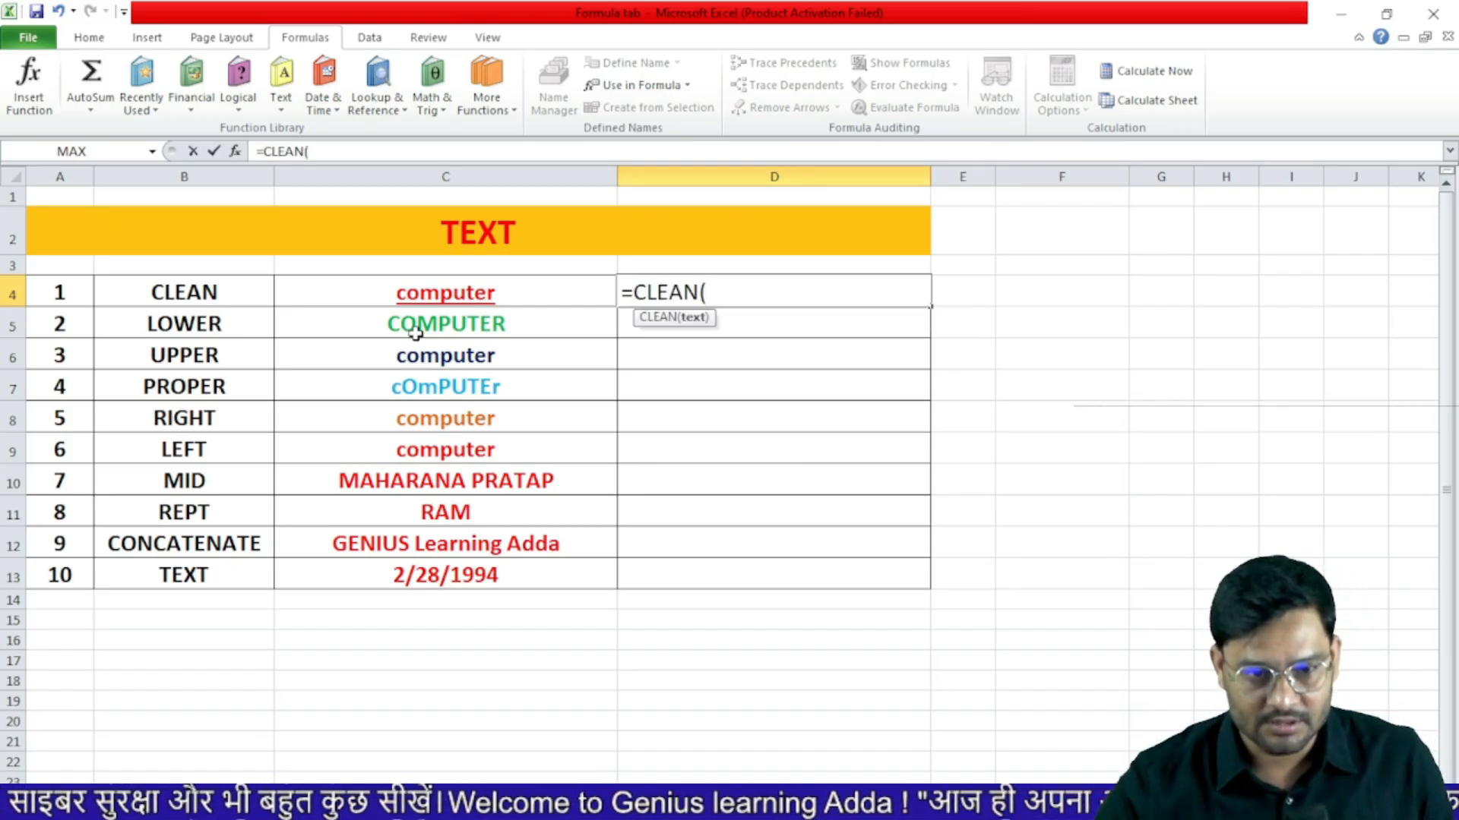
click(485, 293)
key(Return)
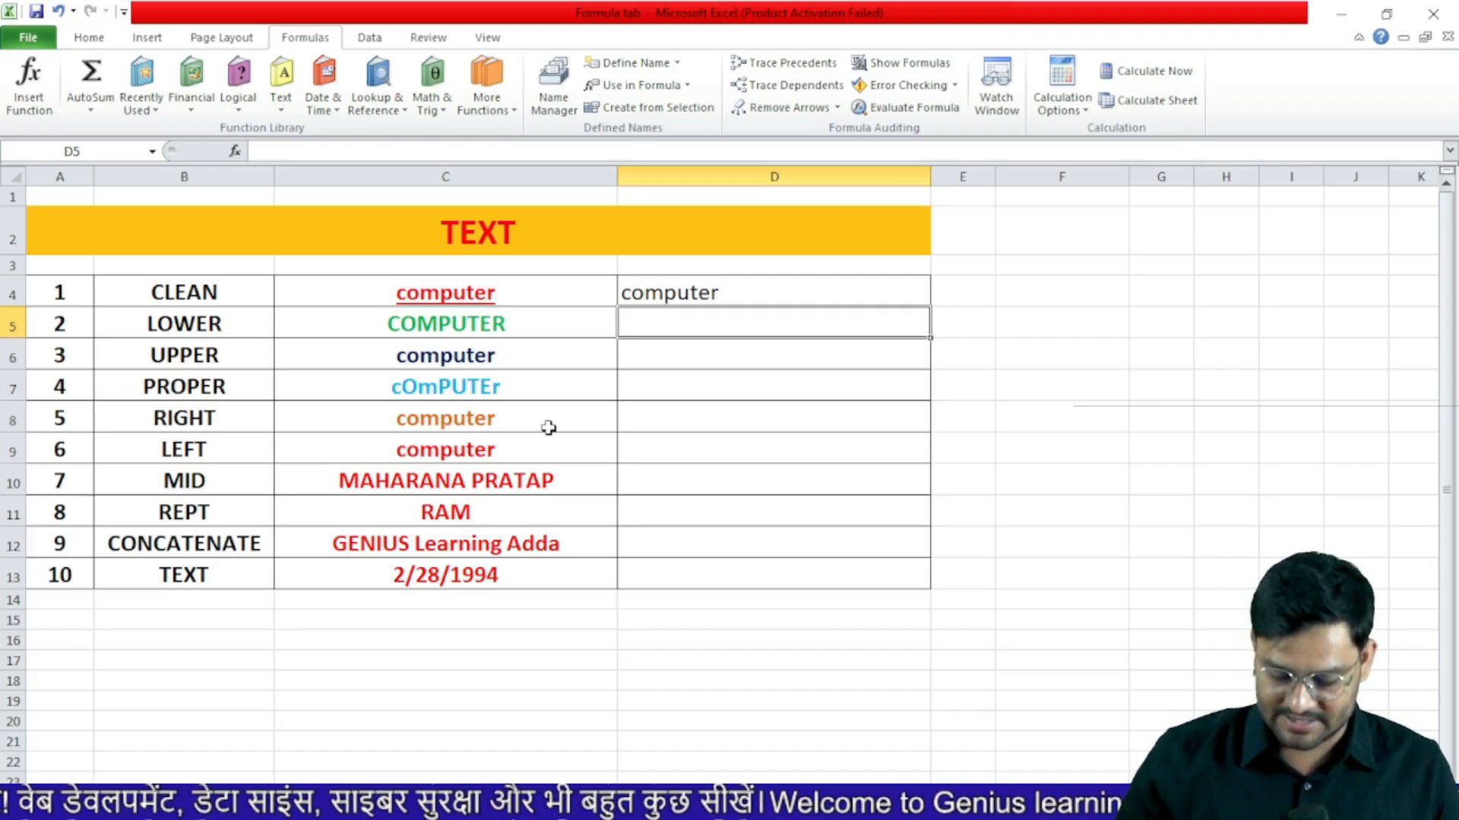
- Enter a LOWER formula in D5 that converts the text in C5 to lowercase
text(=)
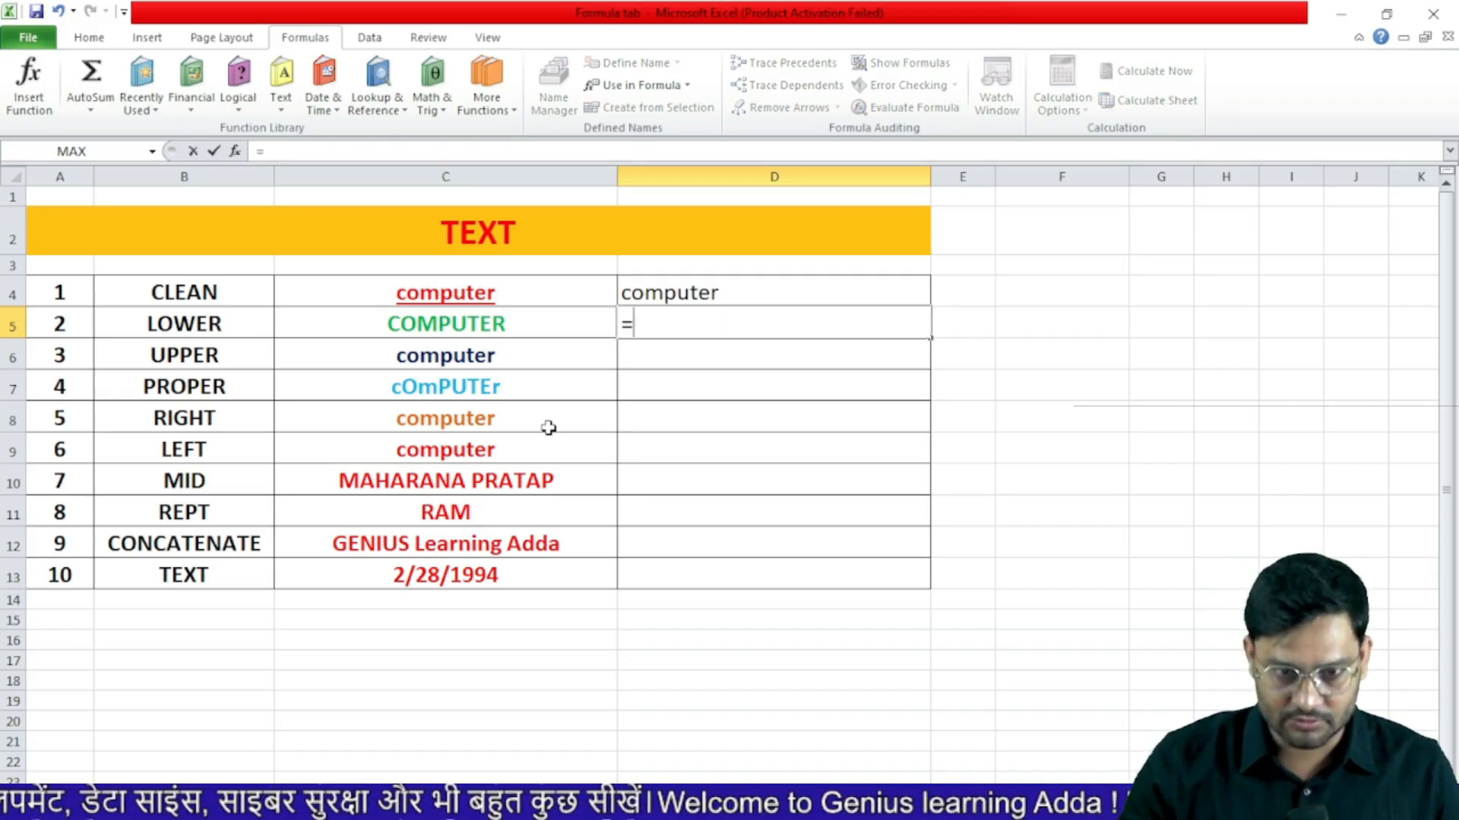
text(low)
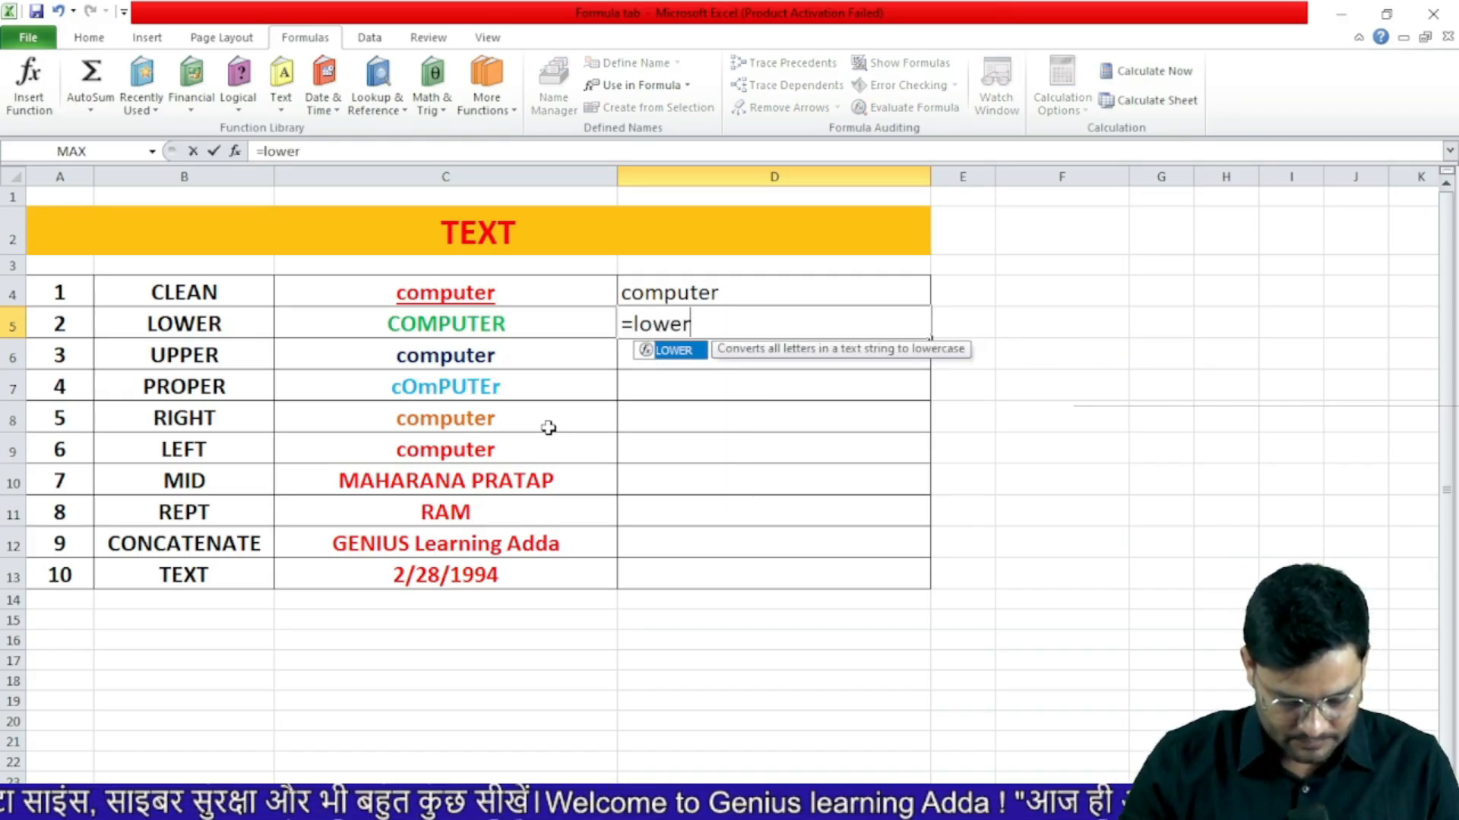
text(er)
key(Tab)
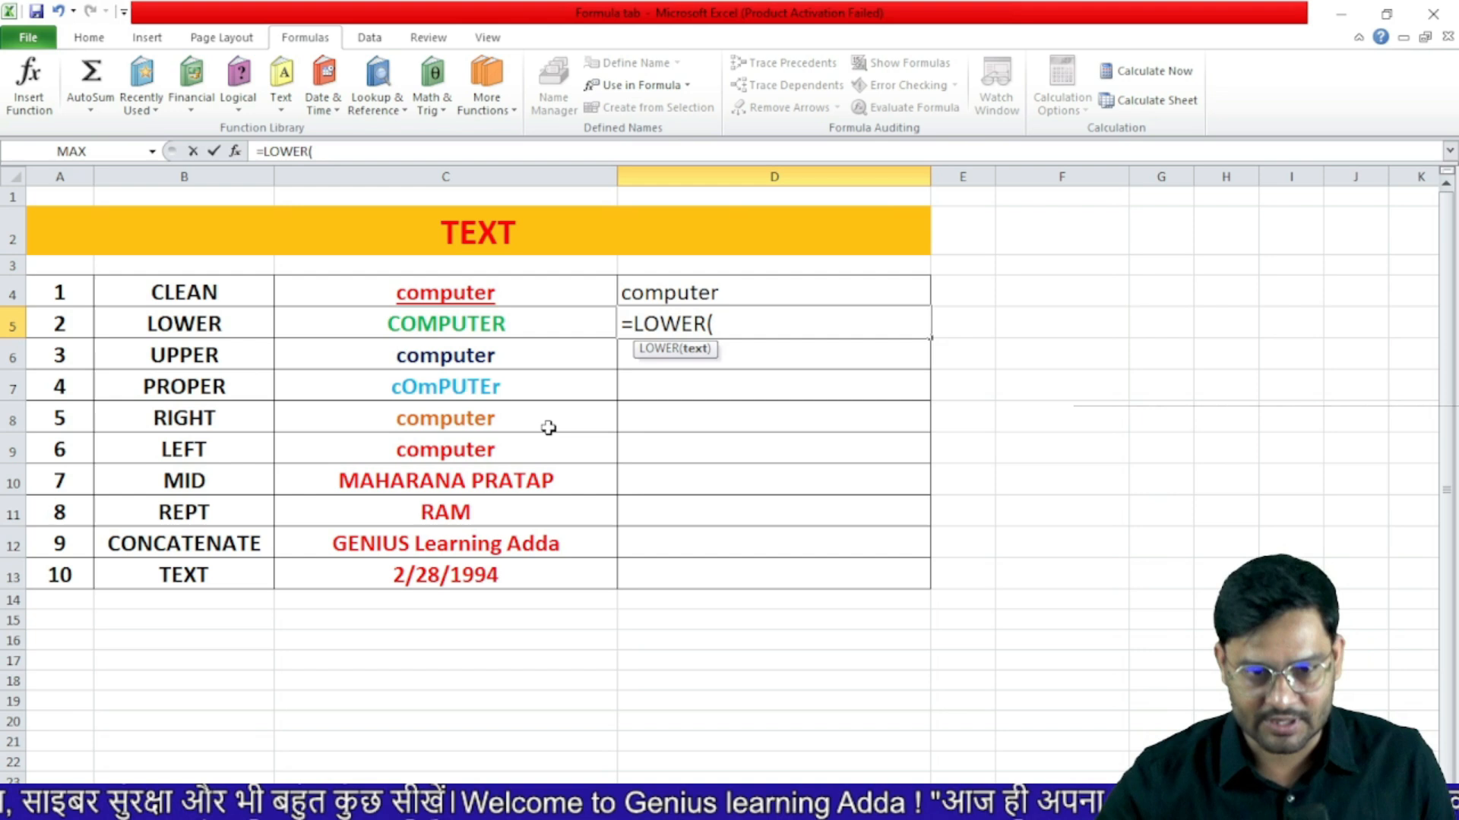
click(460, 333)
key(Return)
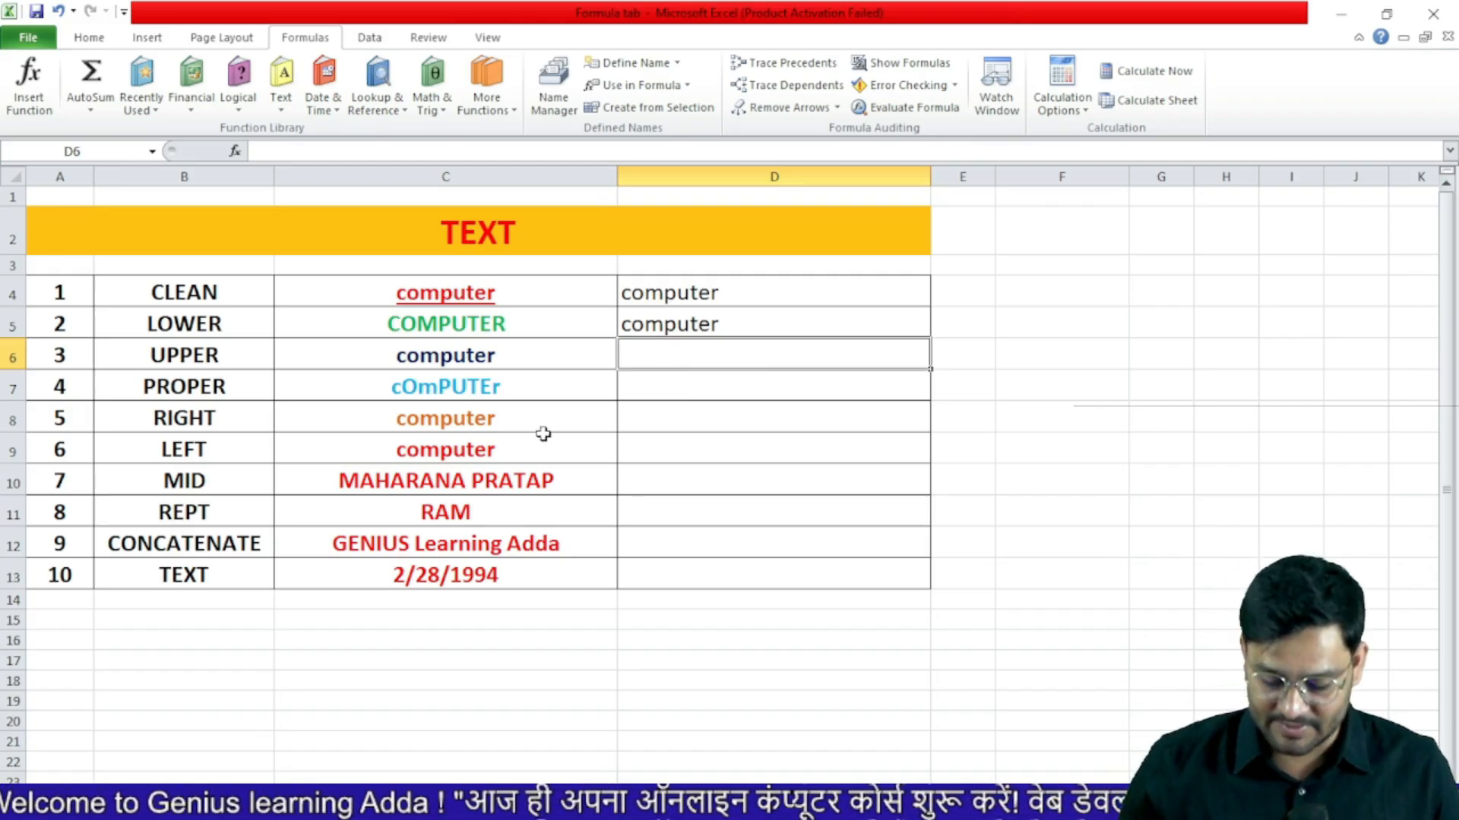
- Enter an UPPER formula in D6 that converts the text in C6 to uppercase
text(=up)
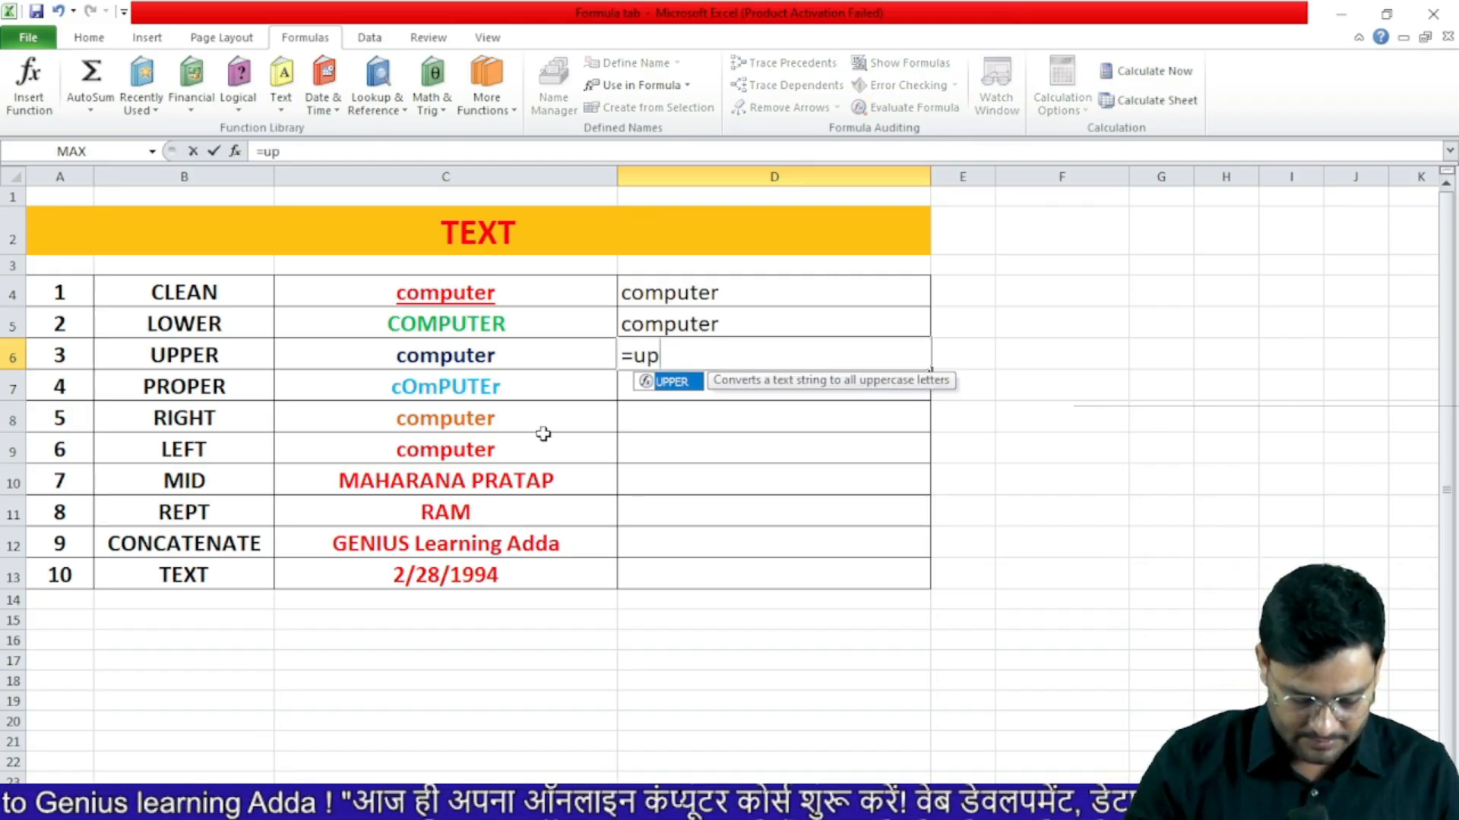
text(per)
key(Tab)
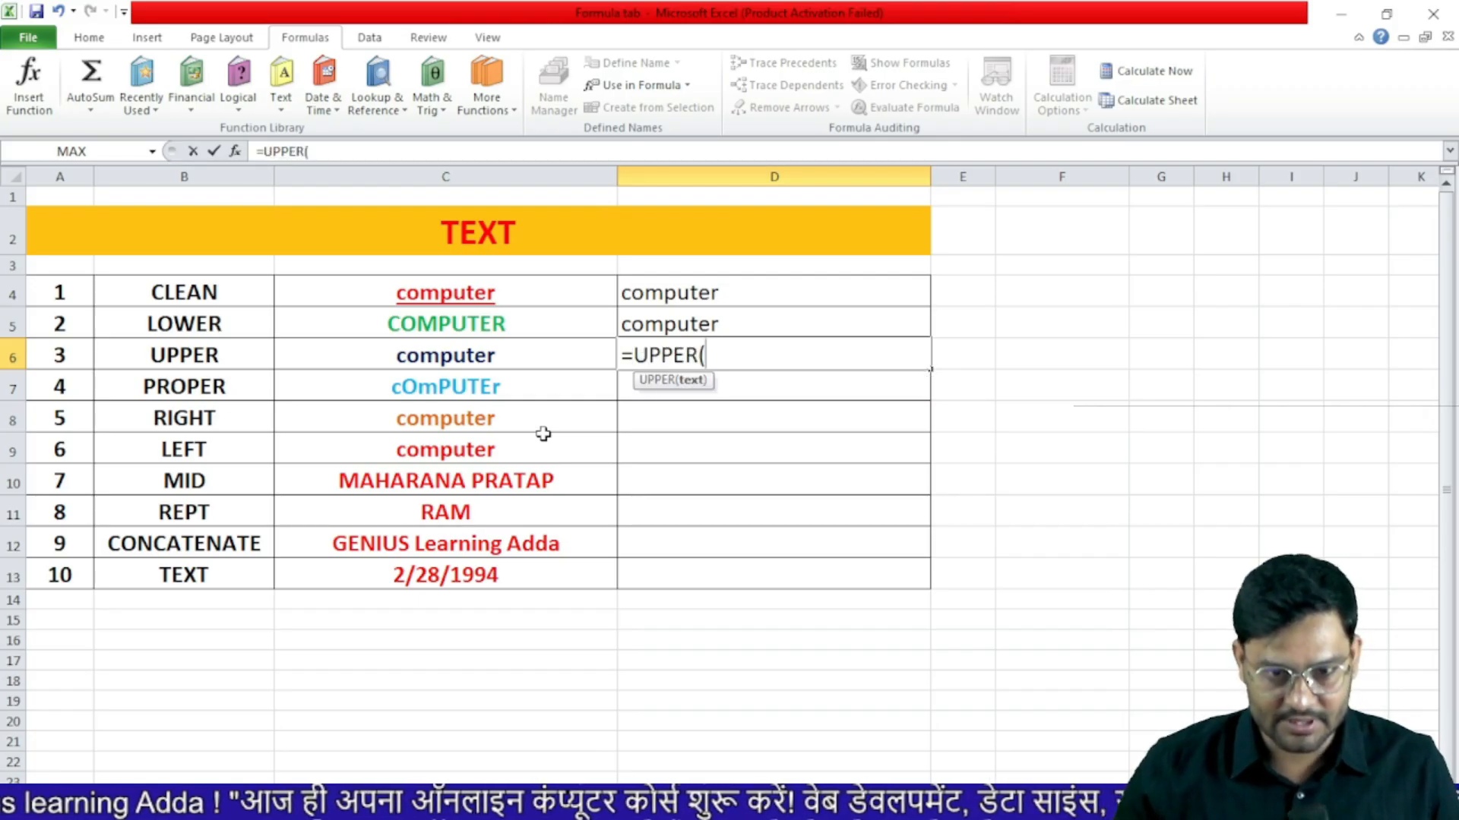
click(422, 355)
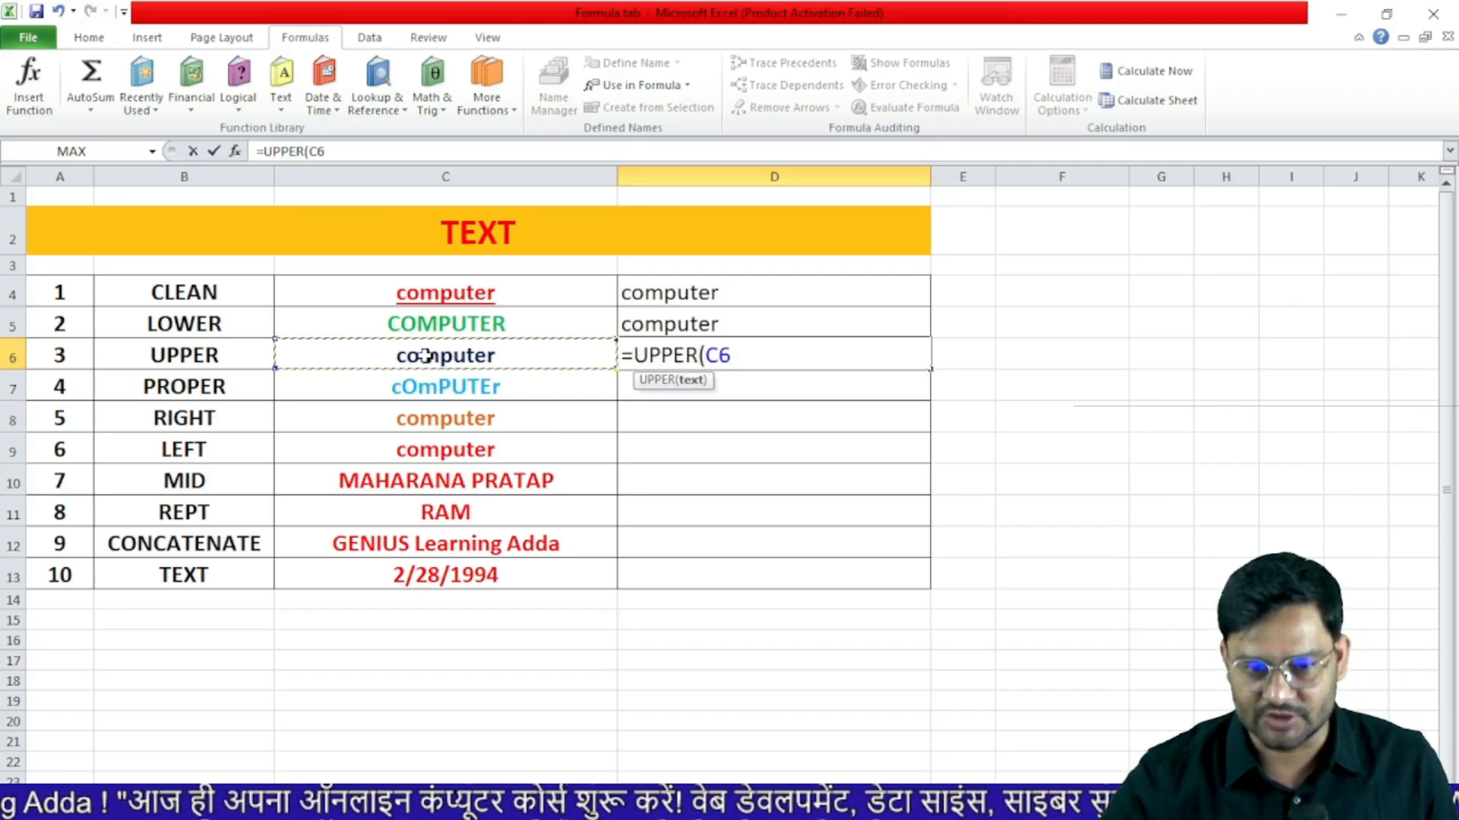
key(Return)
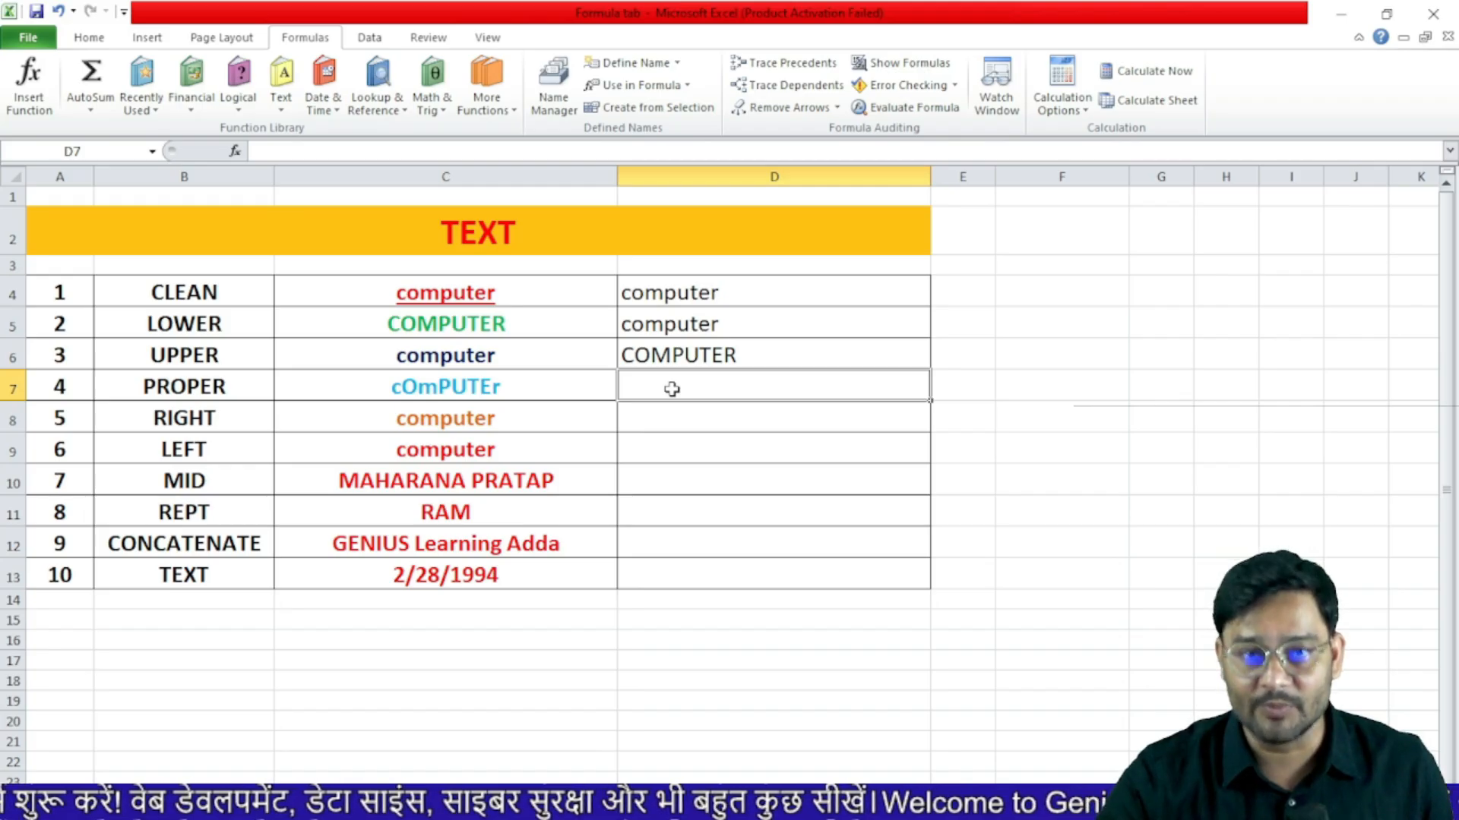
- Enter a PROPER formula in D7 that converts the mixed-case text in C7 to proper case
text(=)
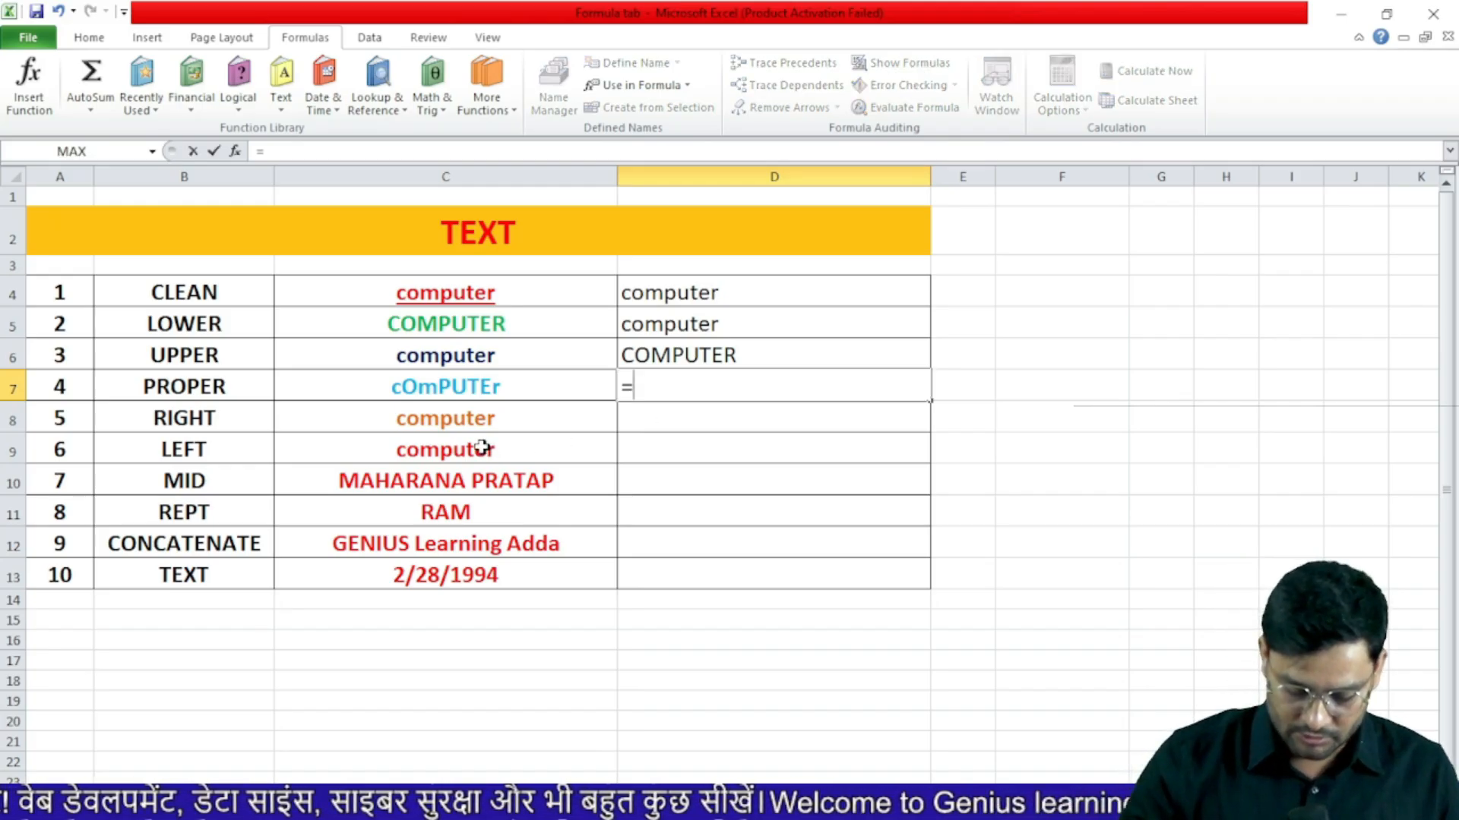
text(proper)
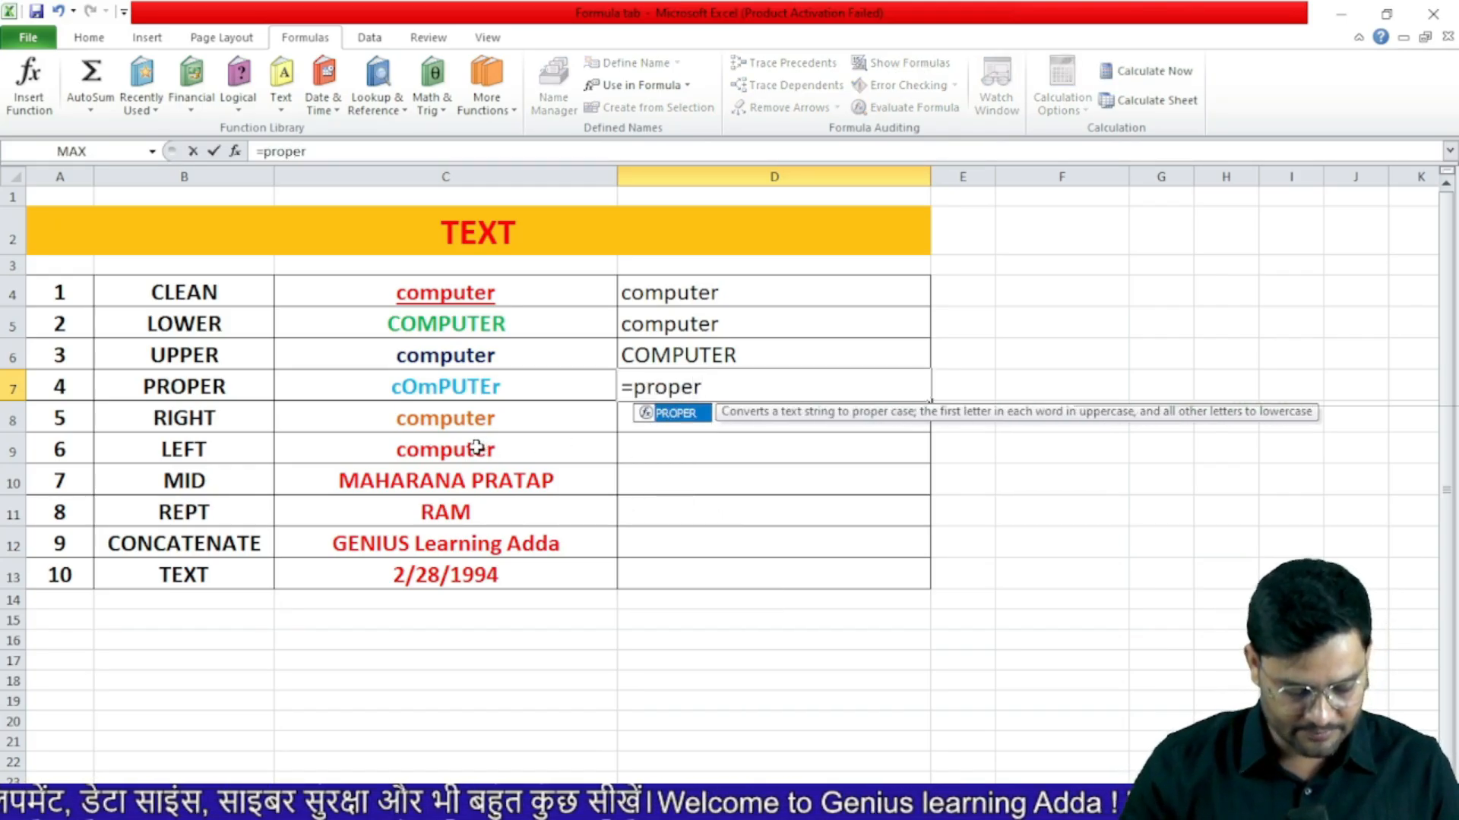
key(Tab)
click(480, 387)
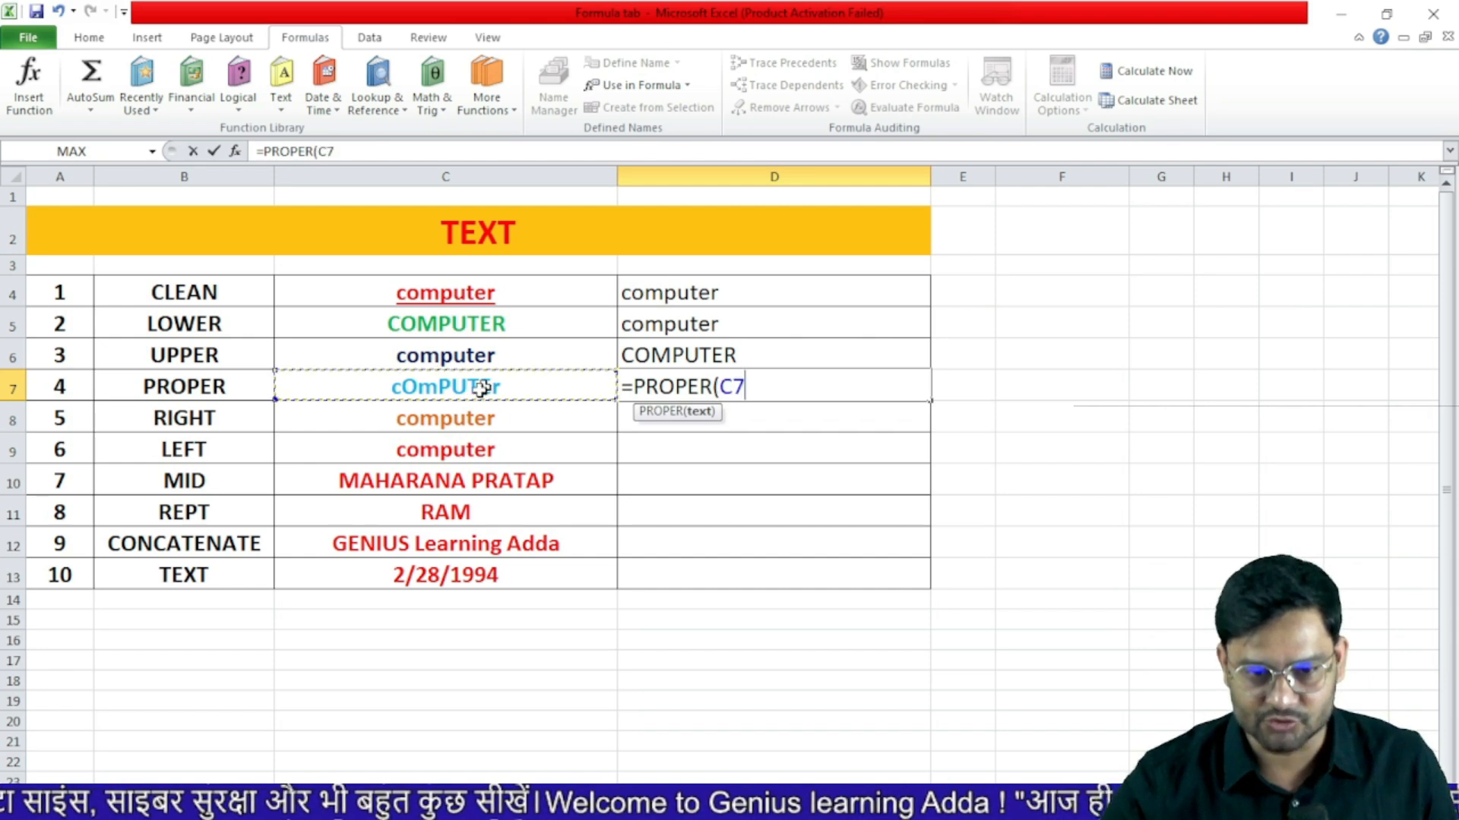
key(Return)
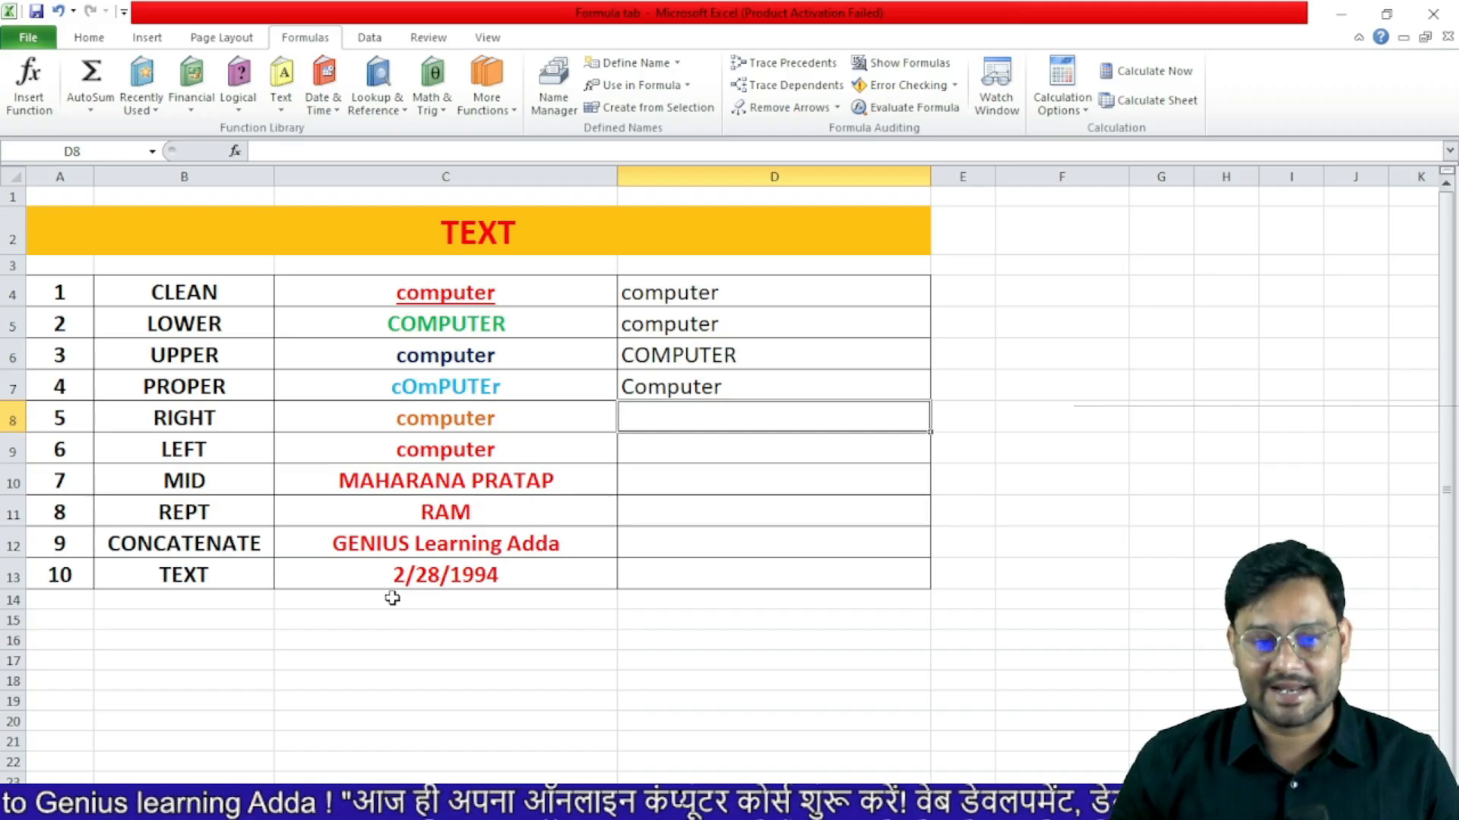
- Enter a RIGHT formula in D8 that returns the last 3 characters of the text in C8
text(=right)
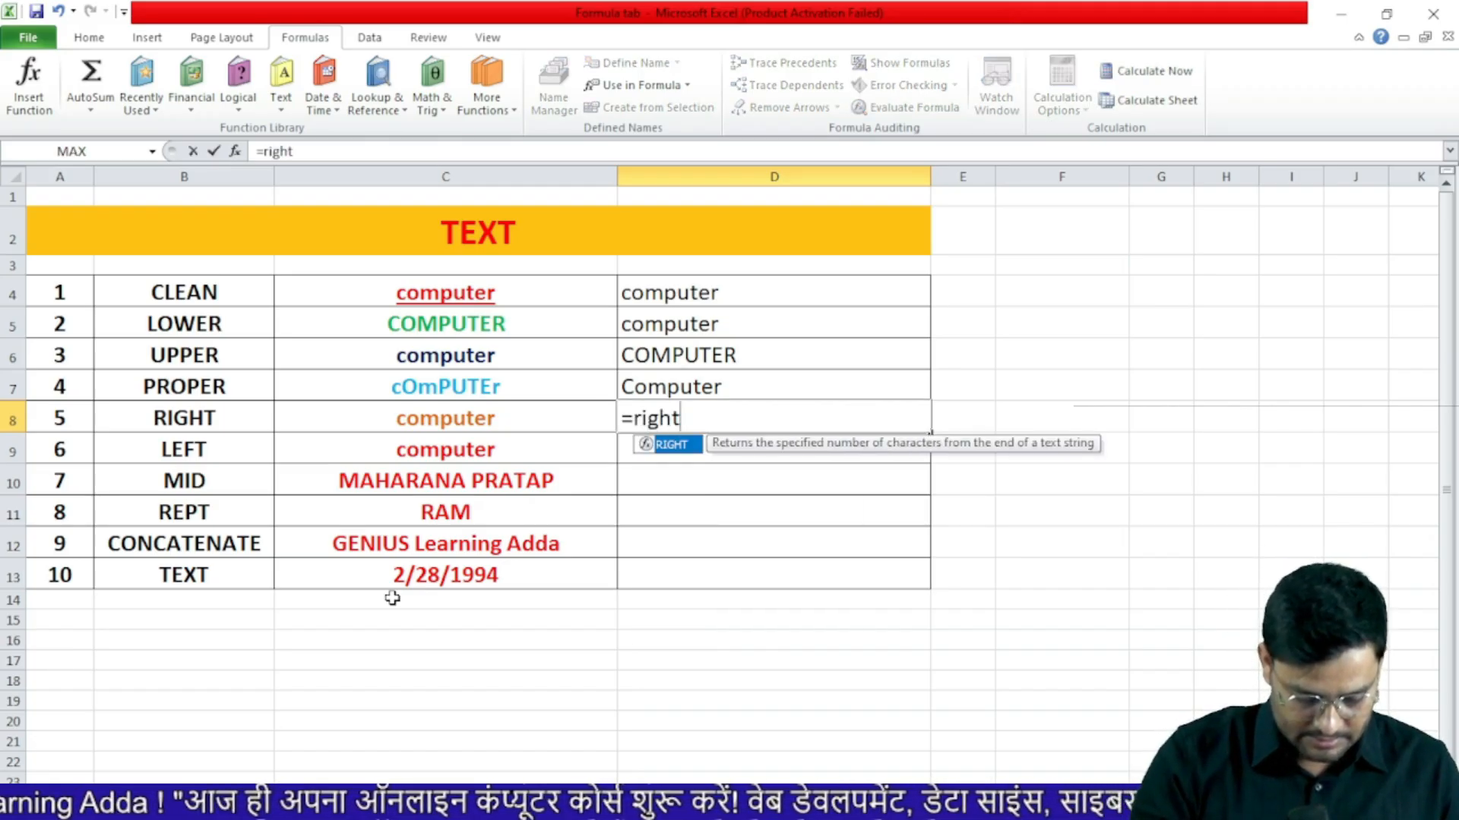
key(Tab)
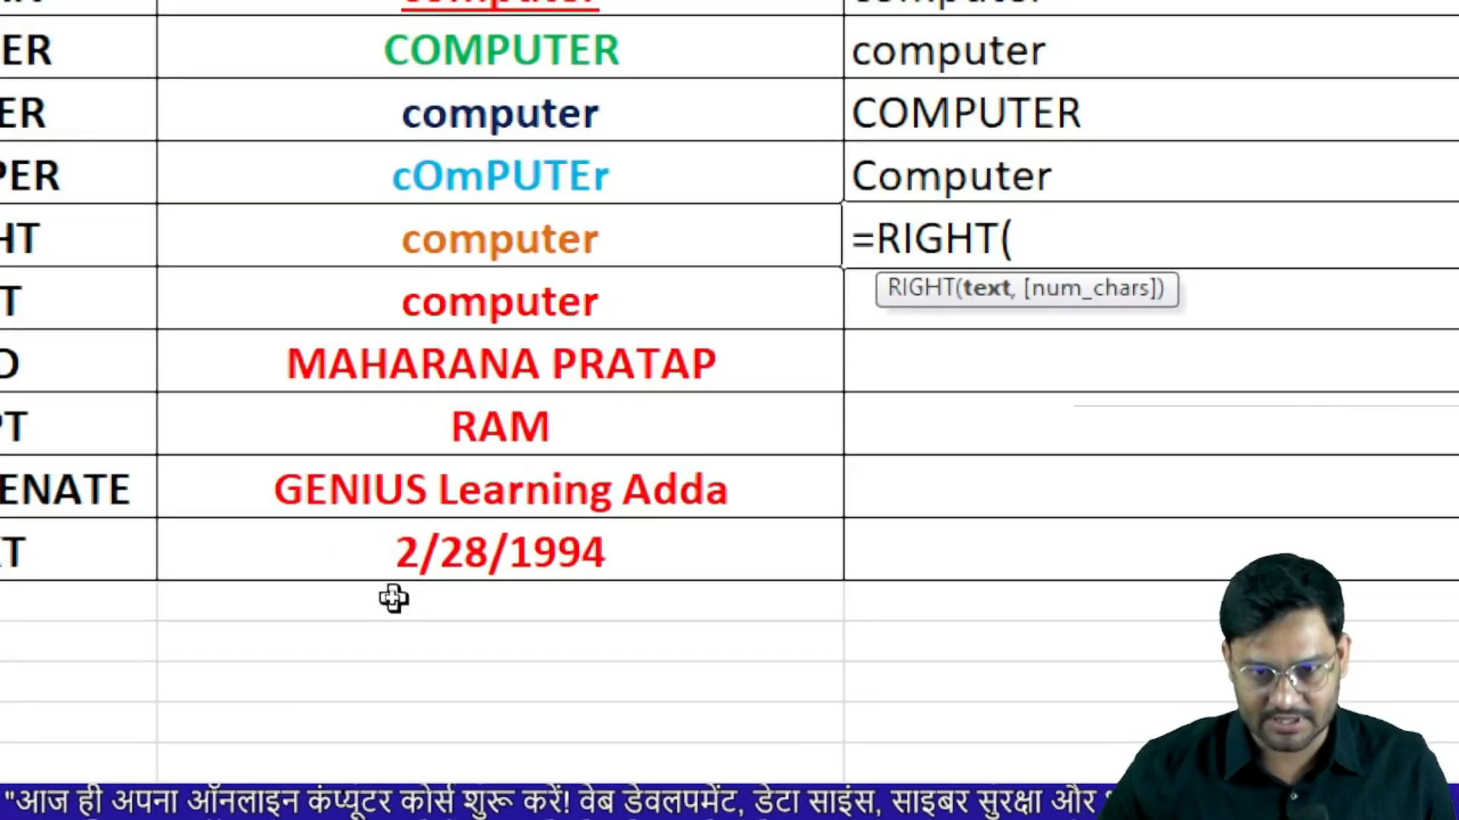
click(604, 241)
text(,)
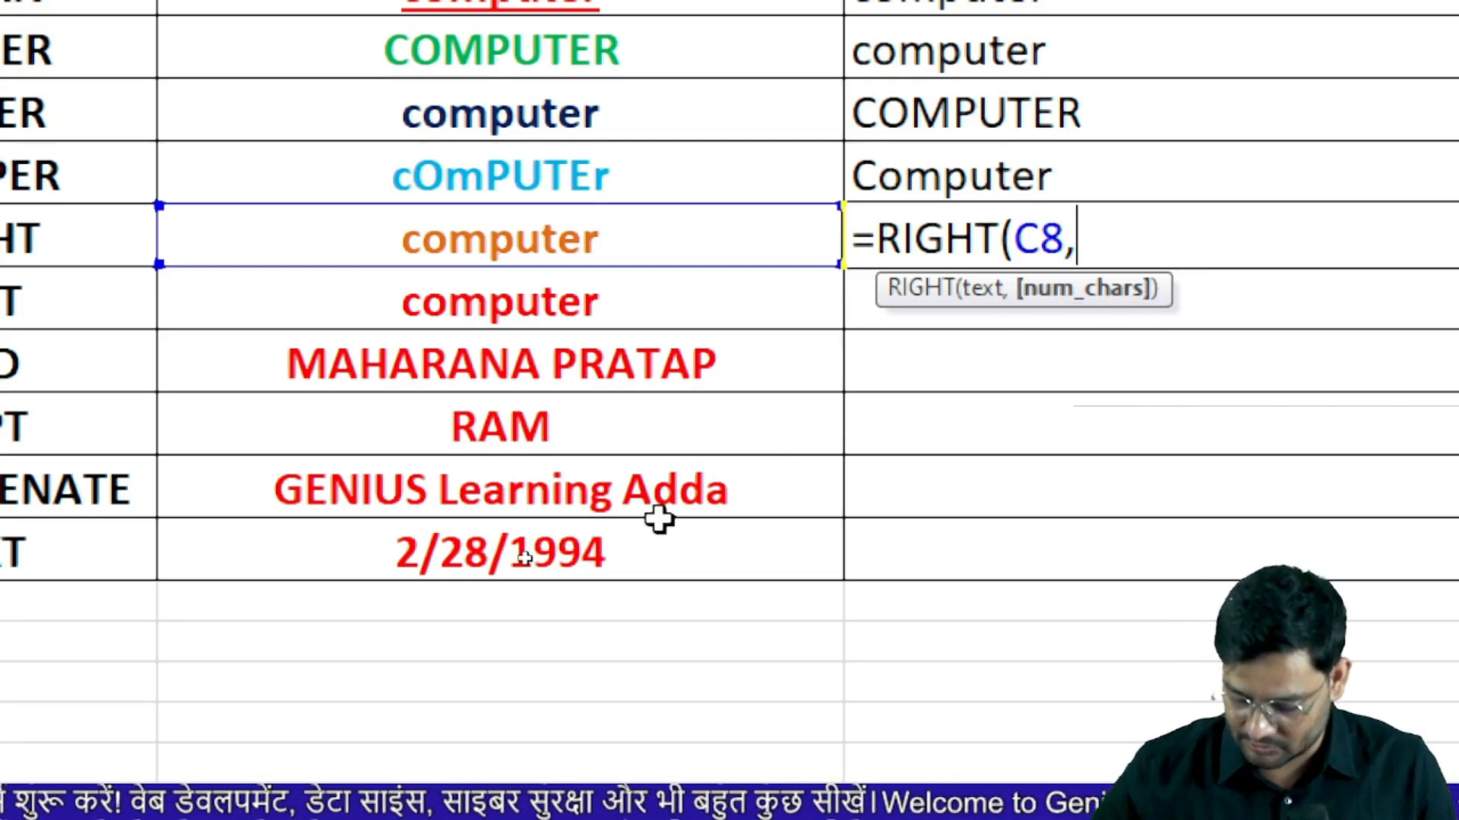
text(3)
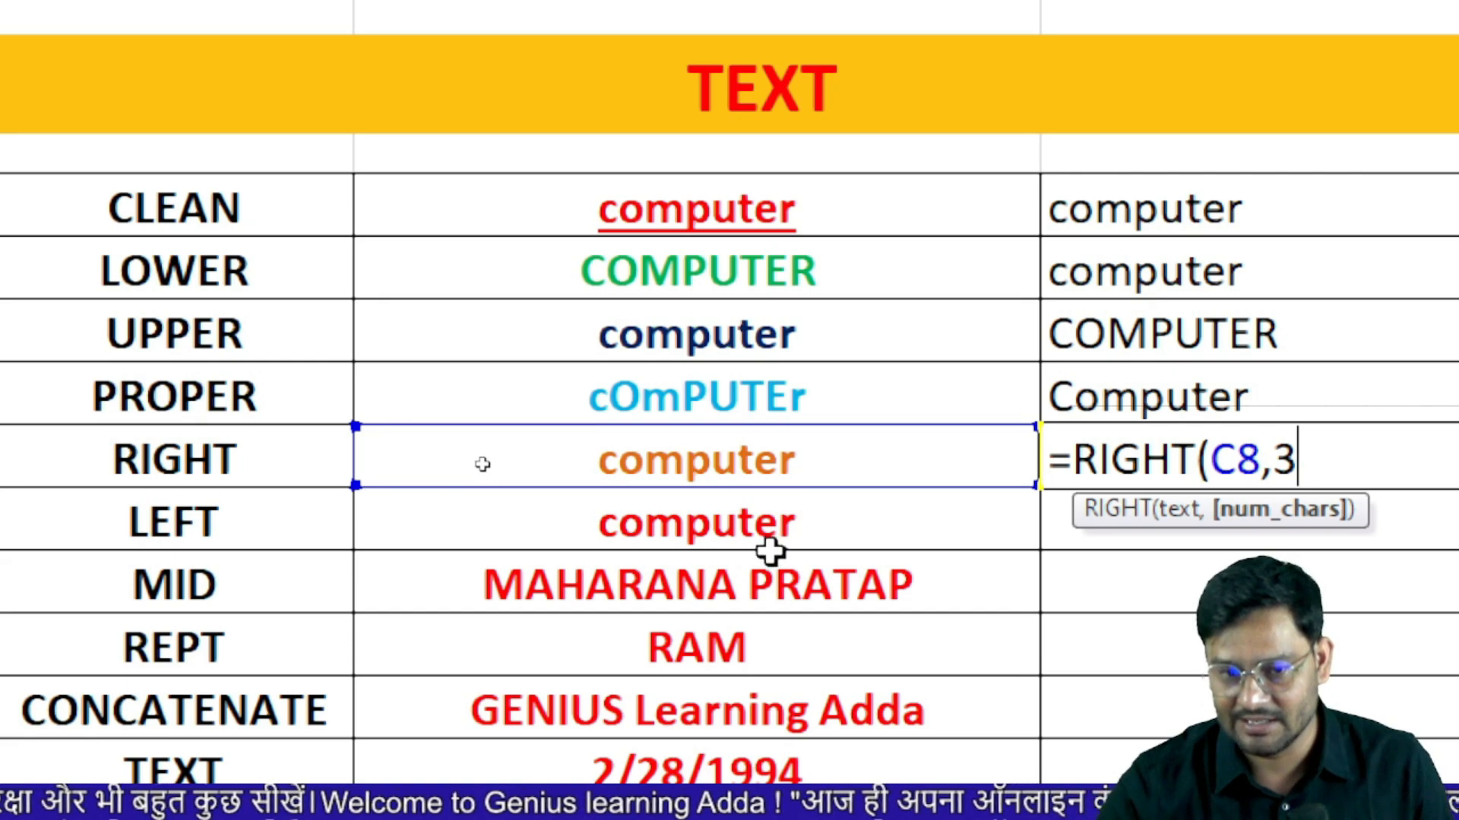
key(Return)
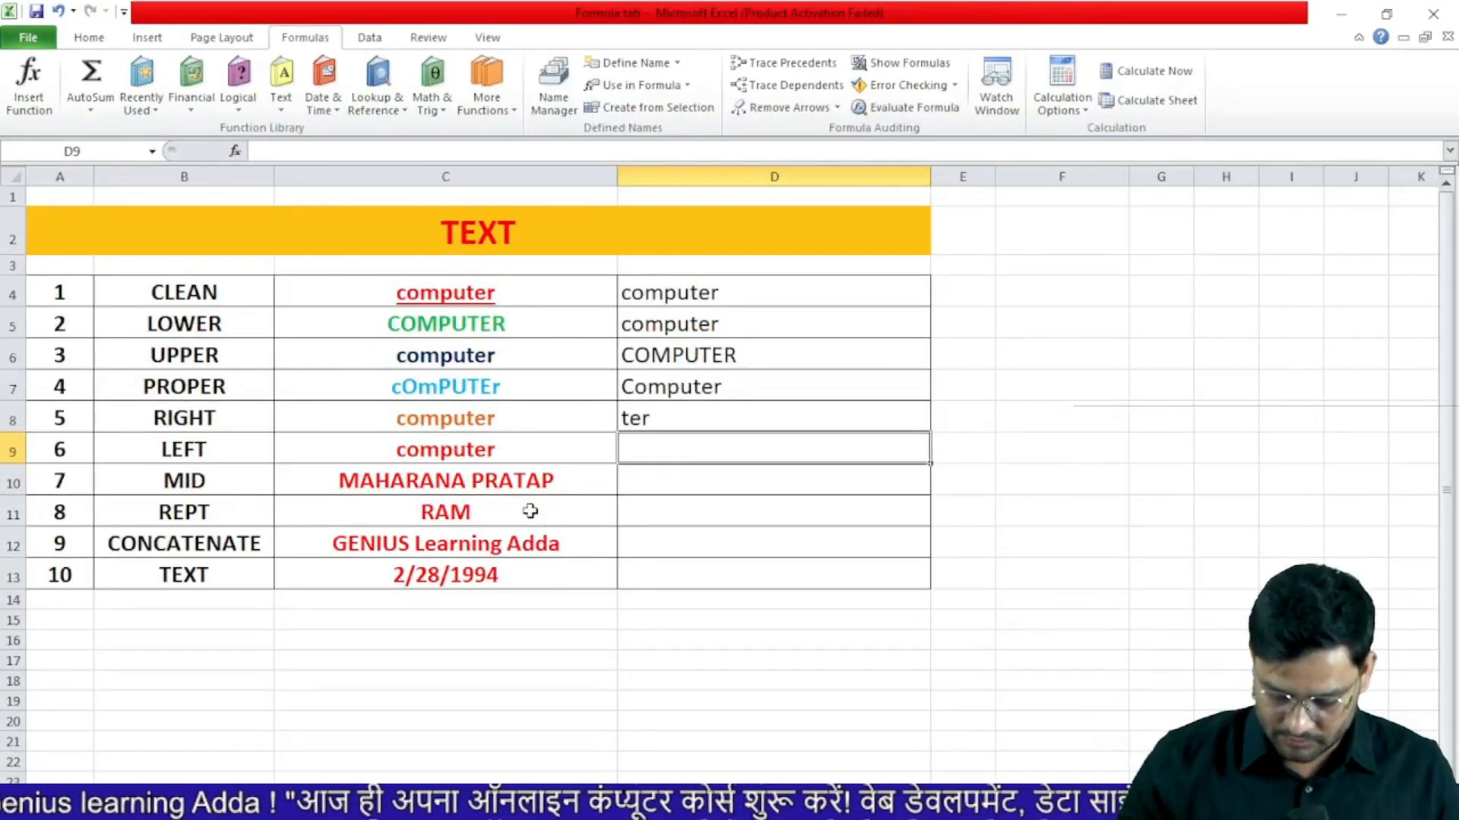
- Enter a LEFT formula in D9 that returns the first 3 characters of the text in C9
text(=lef)
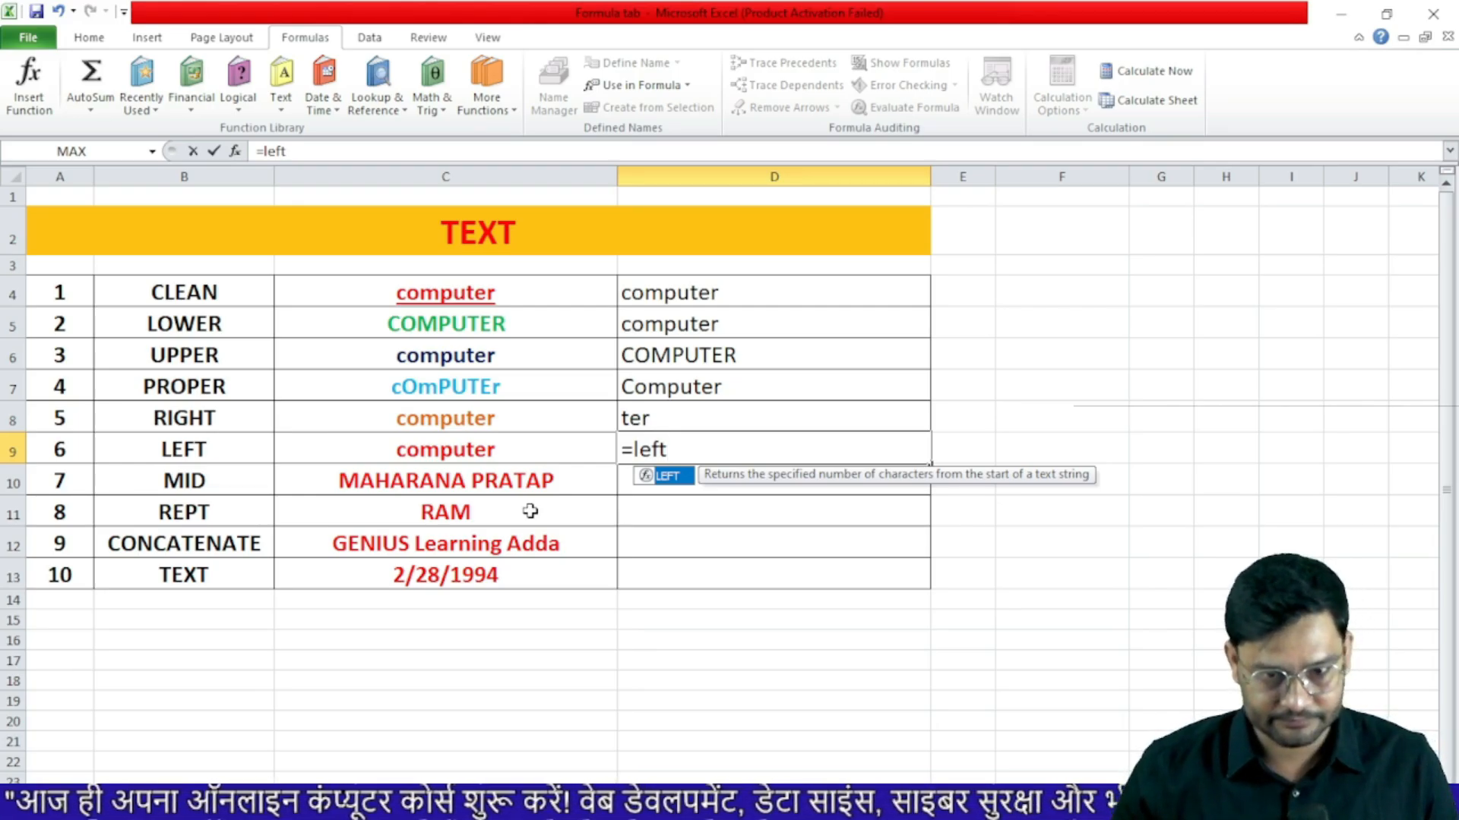
text(t)
key(Tab)
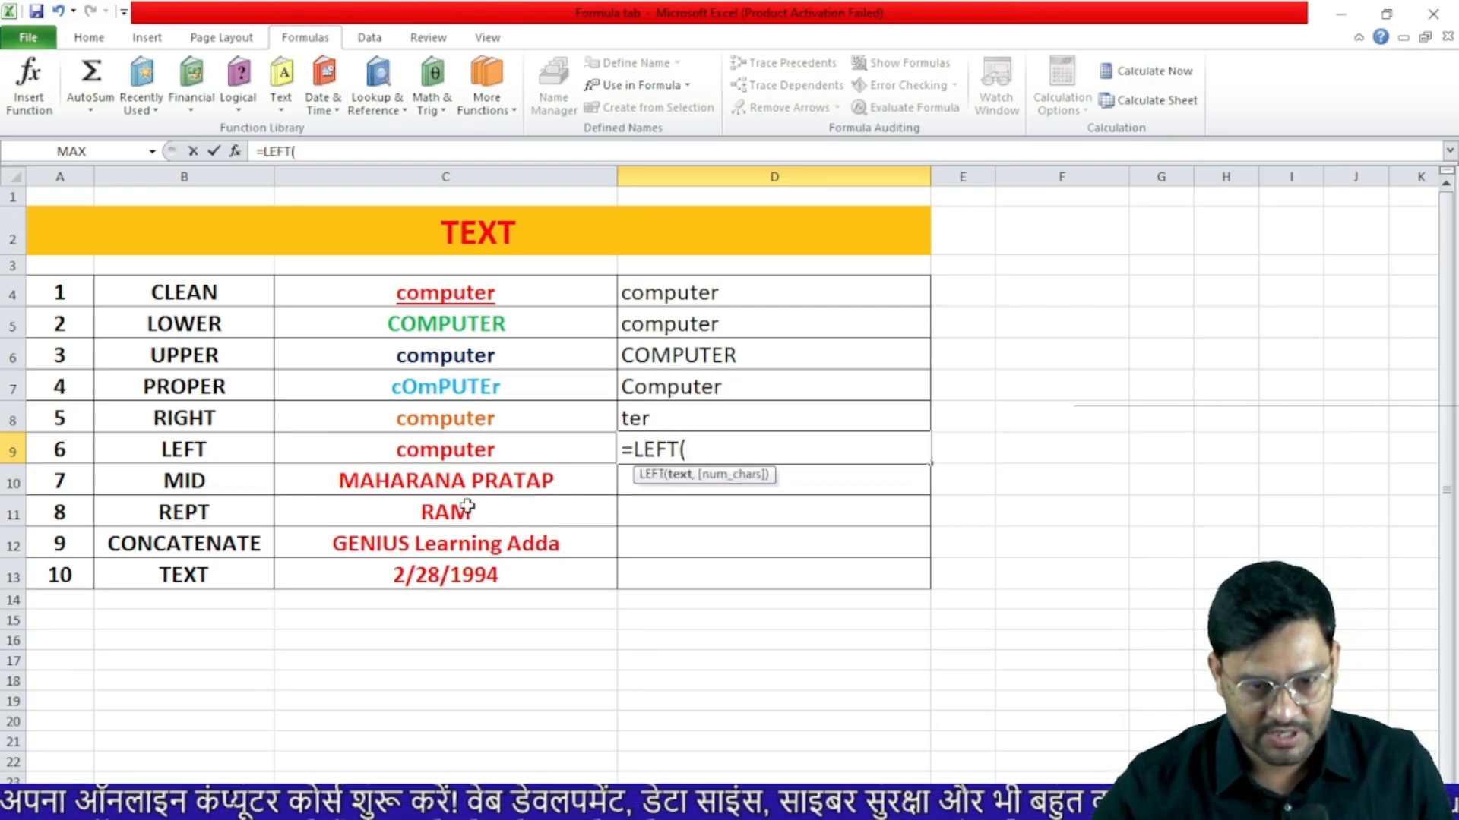
click(451, 452)
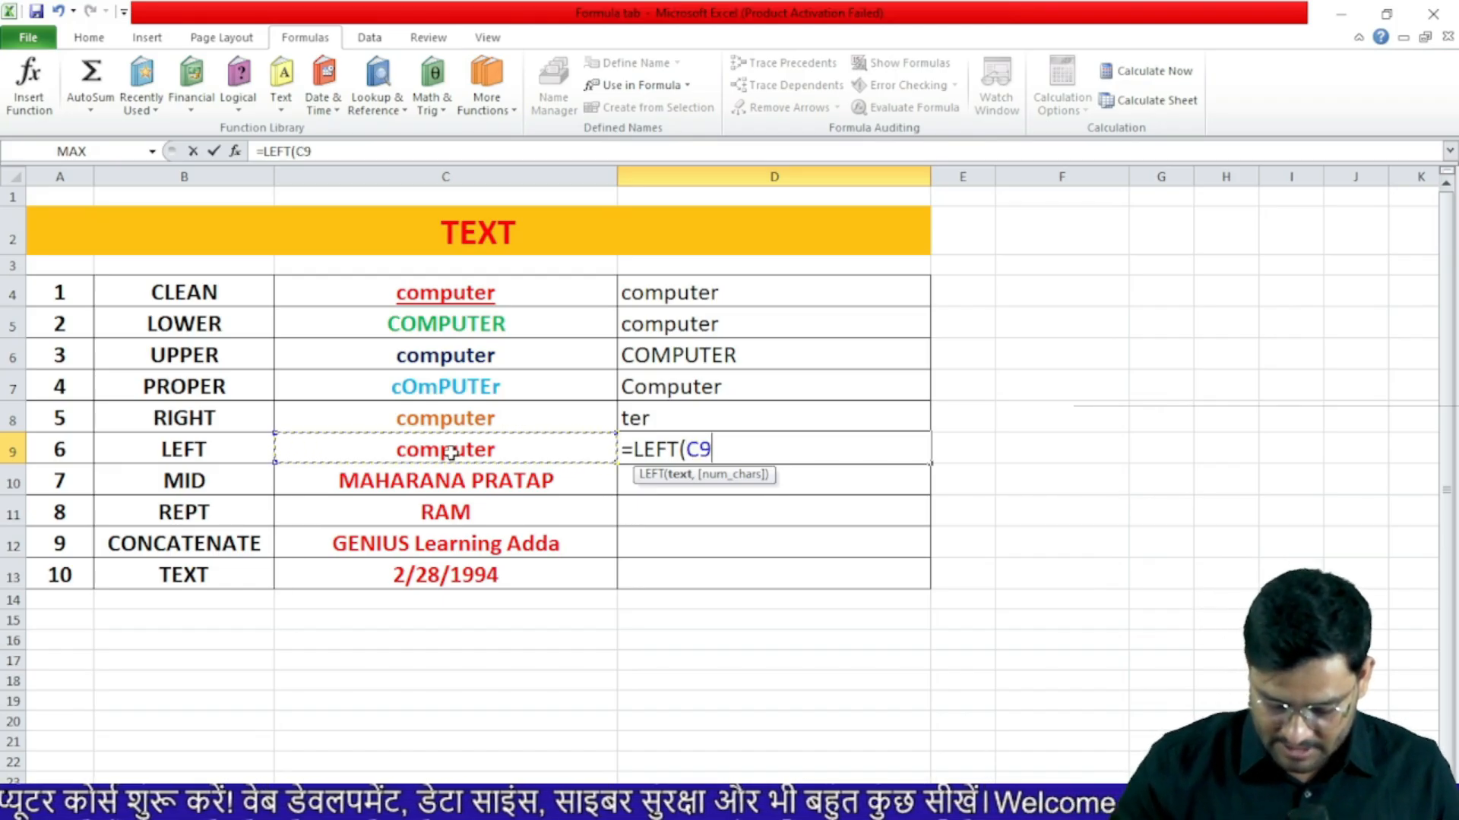
text(,3)
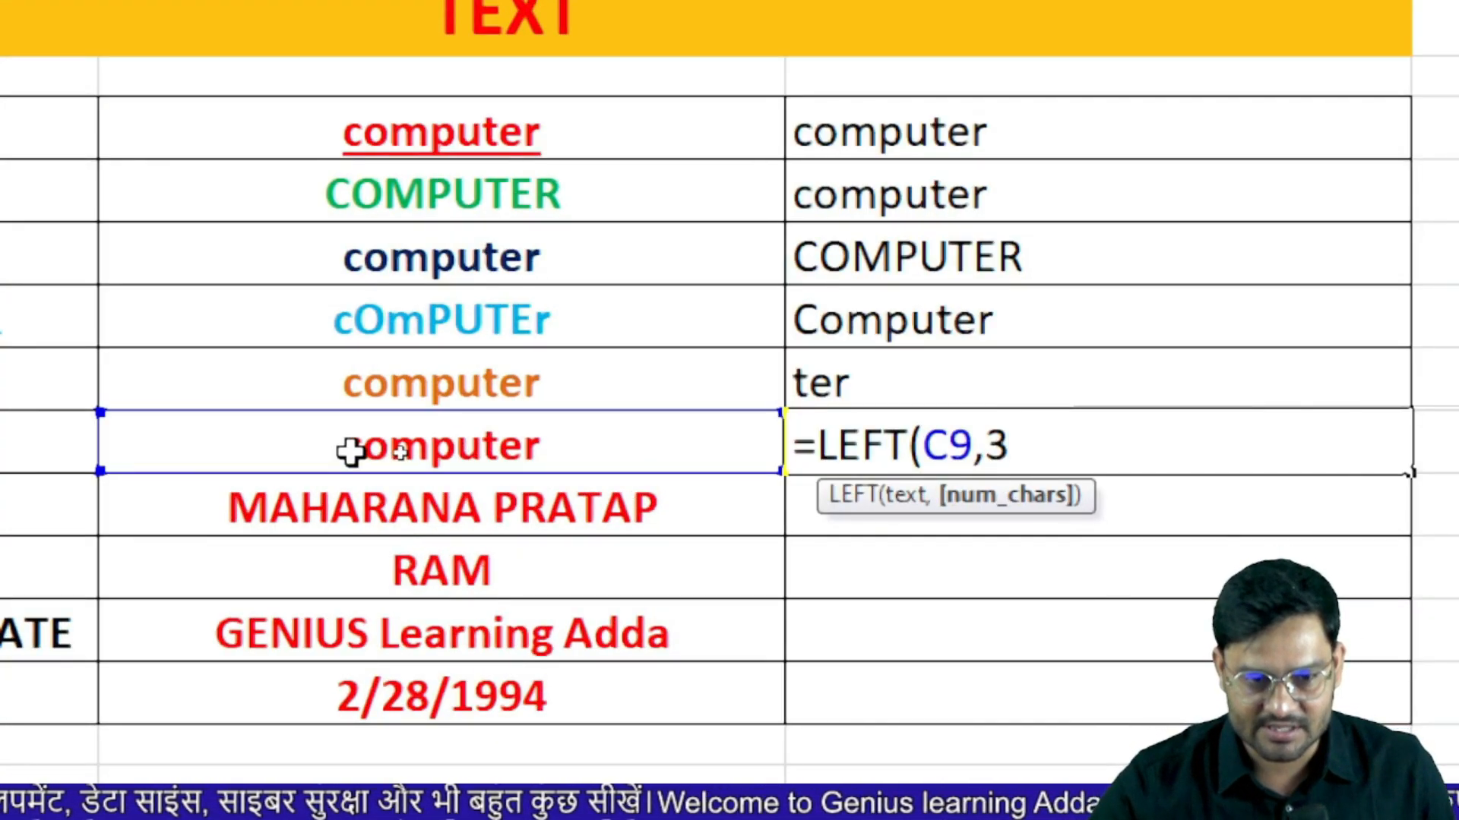
key(Return)
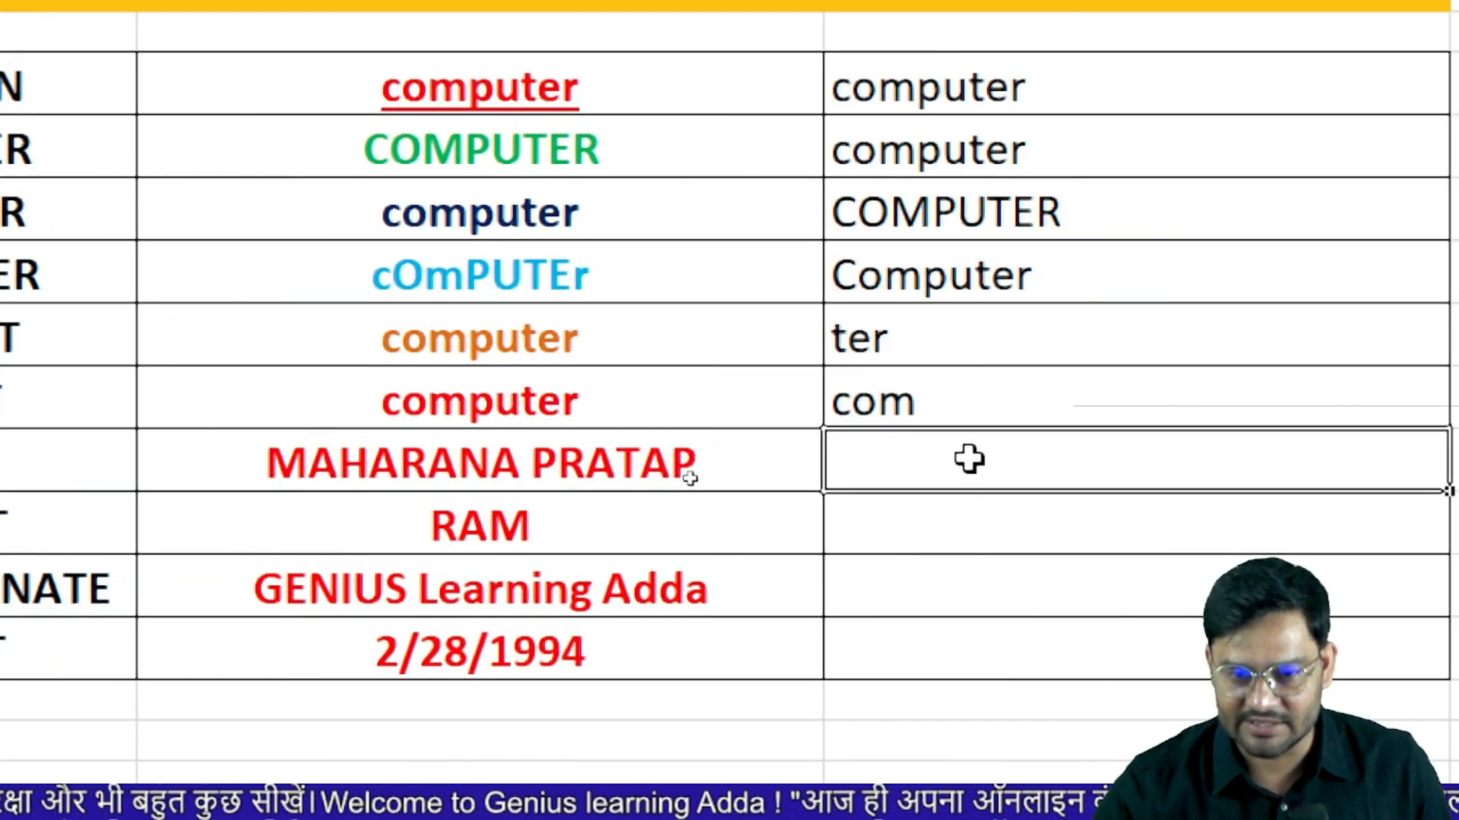
- Enter a MID formula in D10 that extracts 4 characters from C10, starting at character 5
text(=mid)
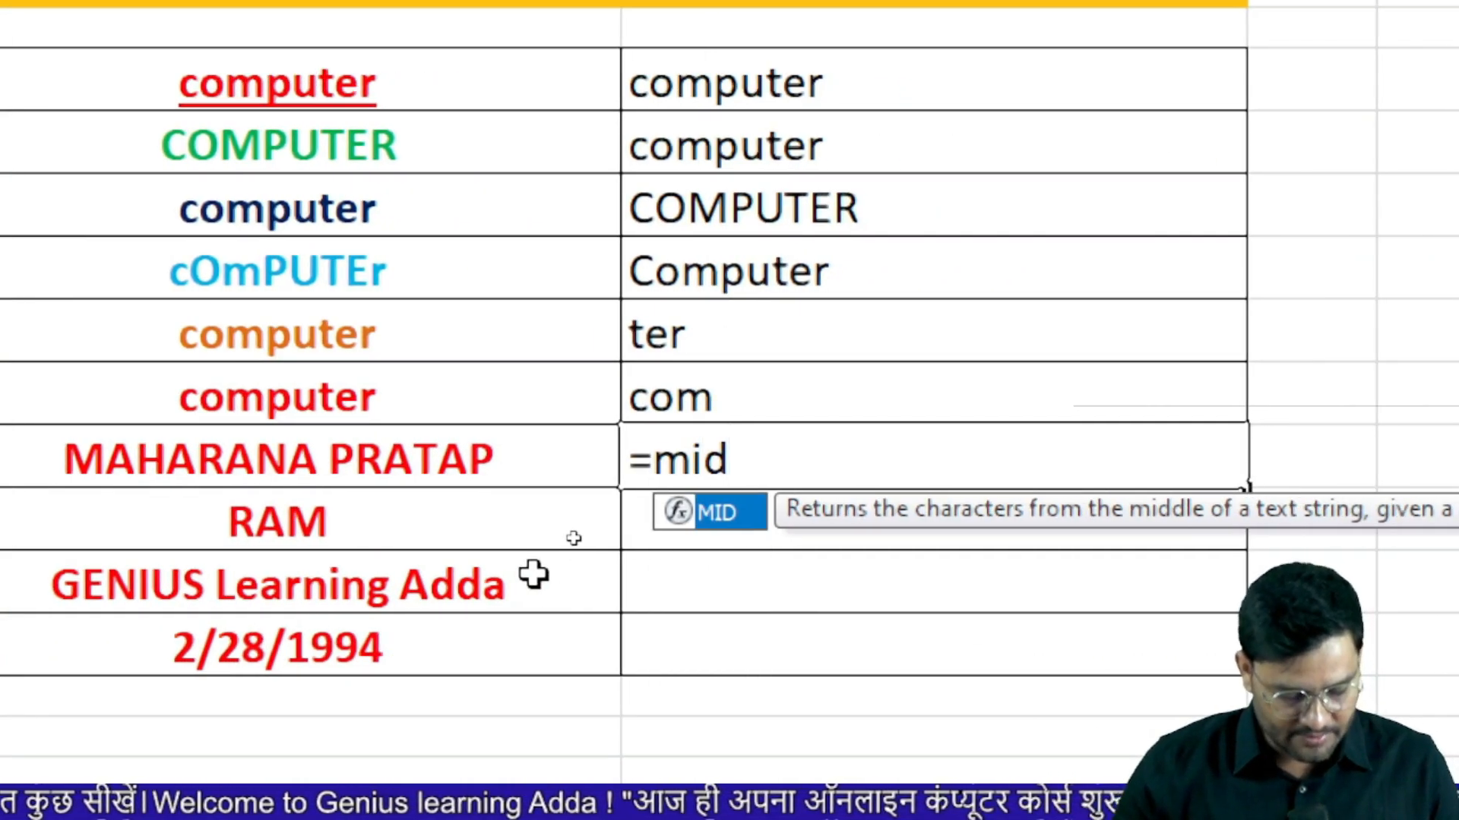
key(Tab)
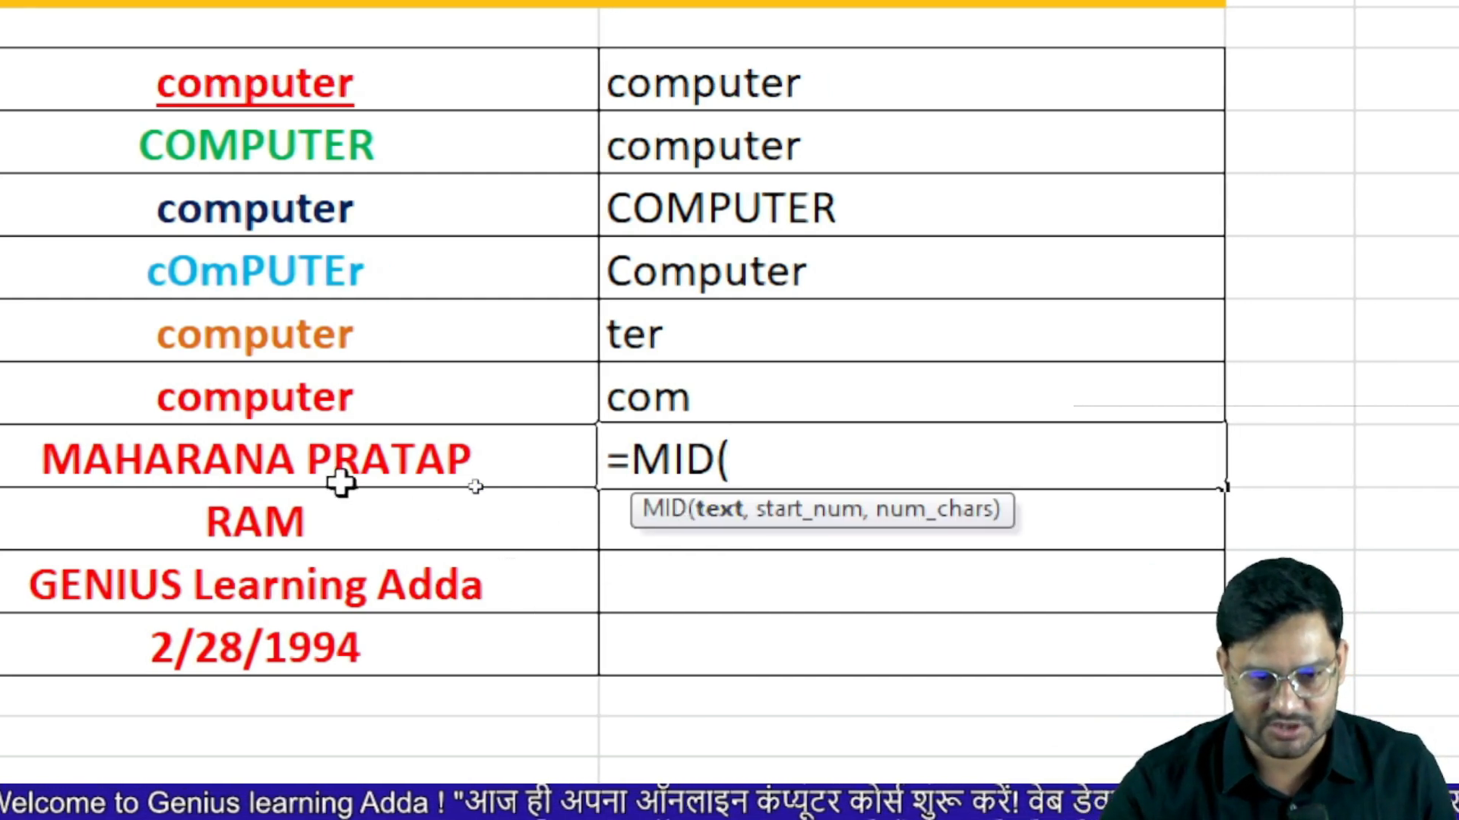
click(271, 461)
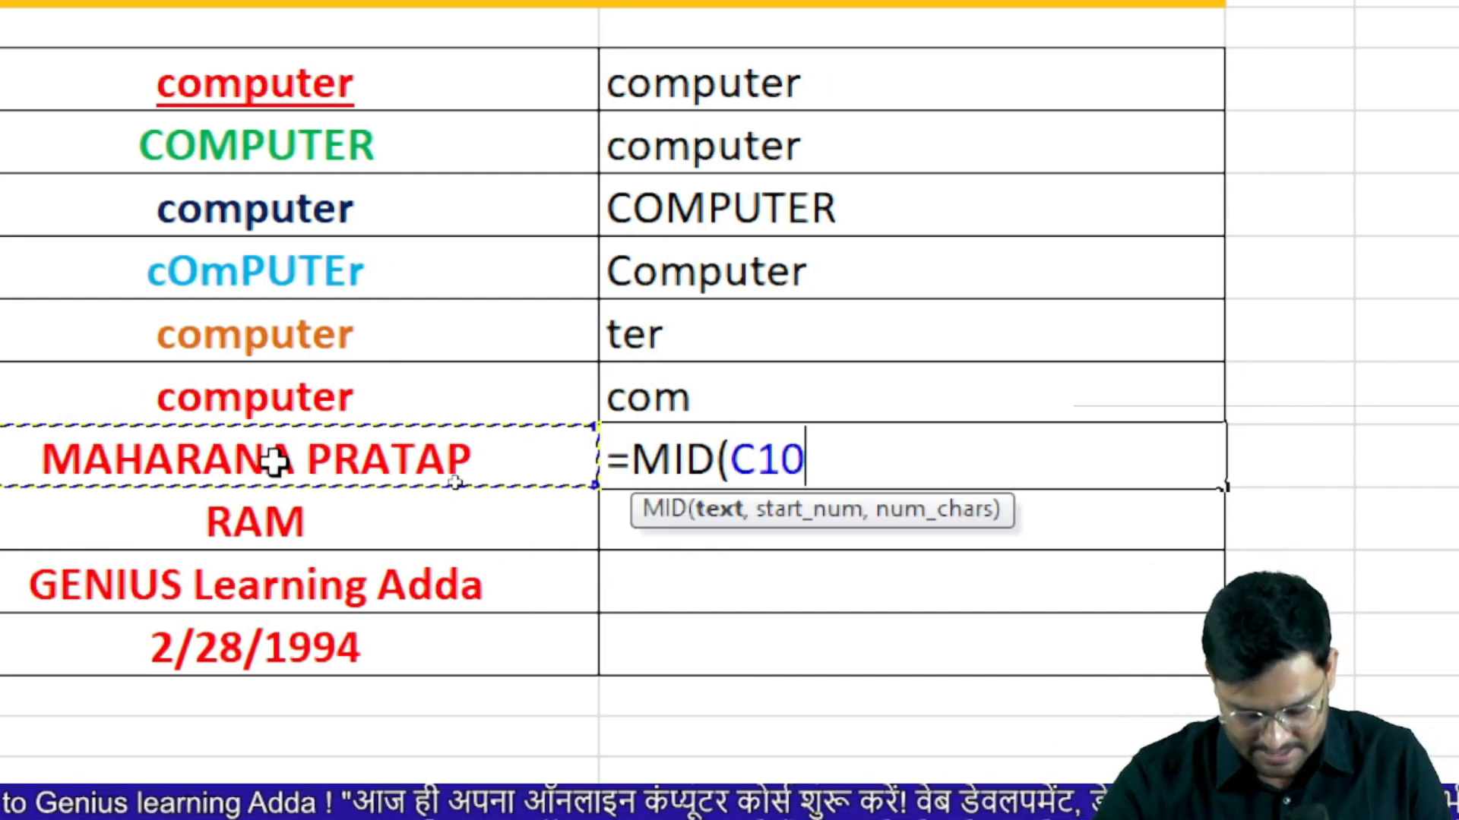
text(,)
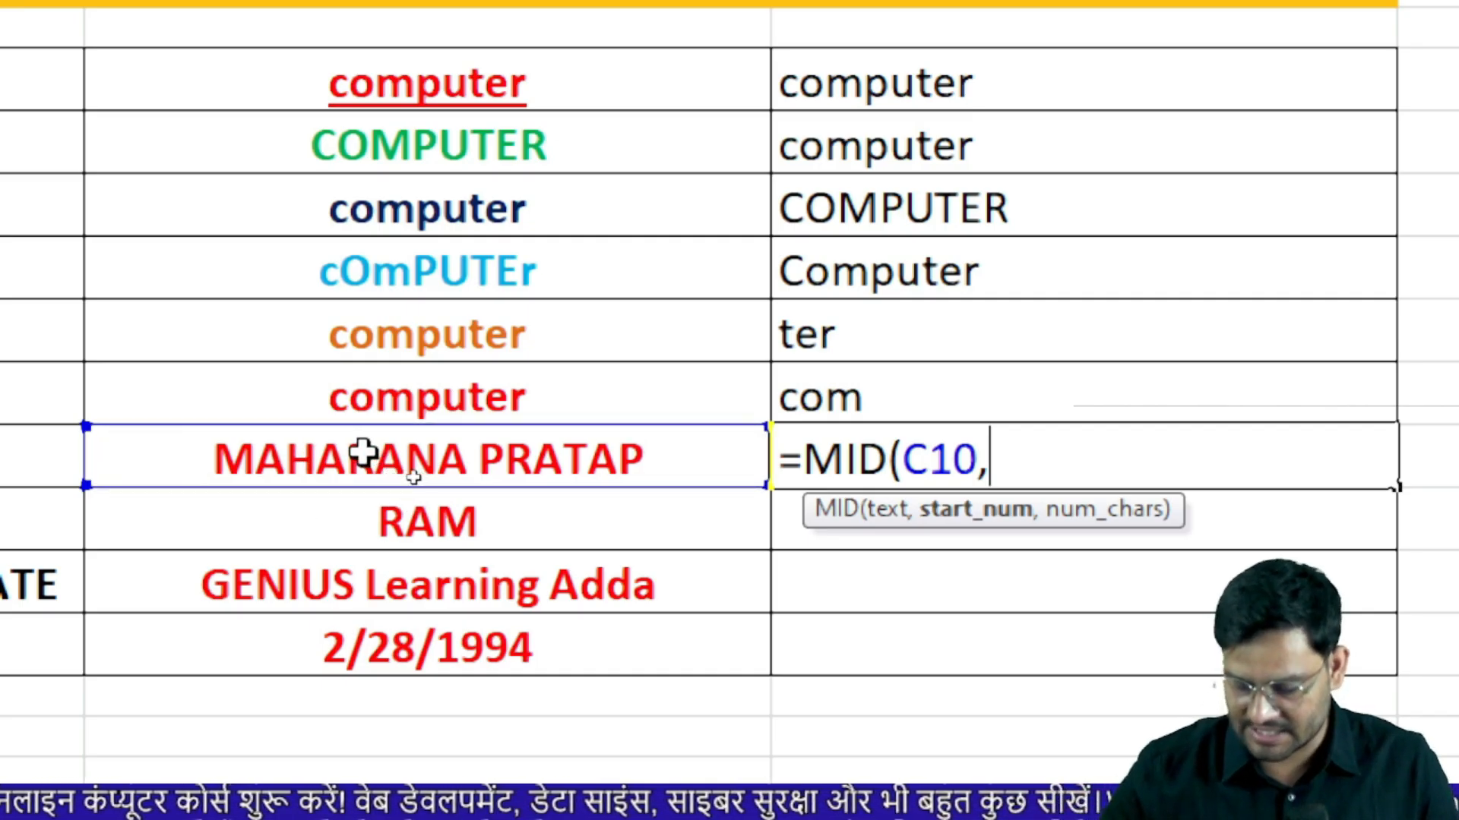
text(5,)
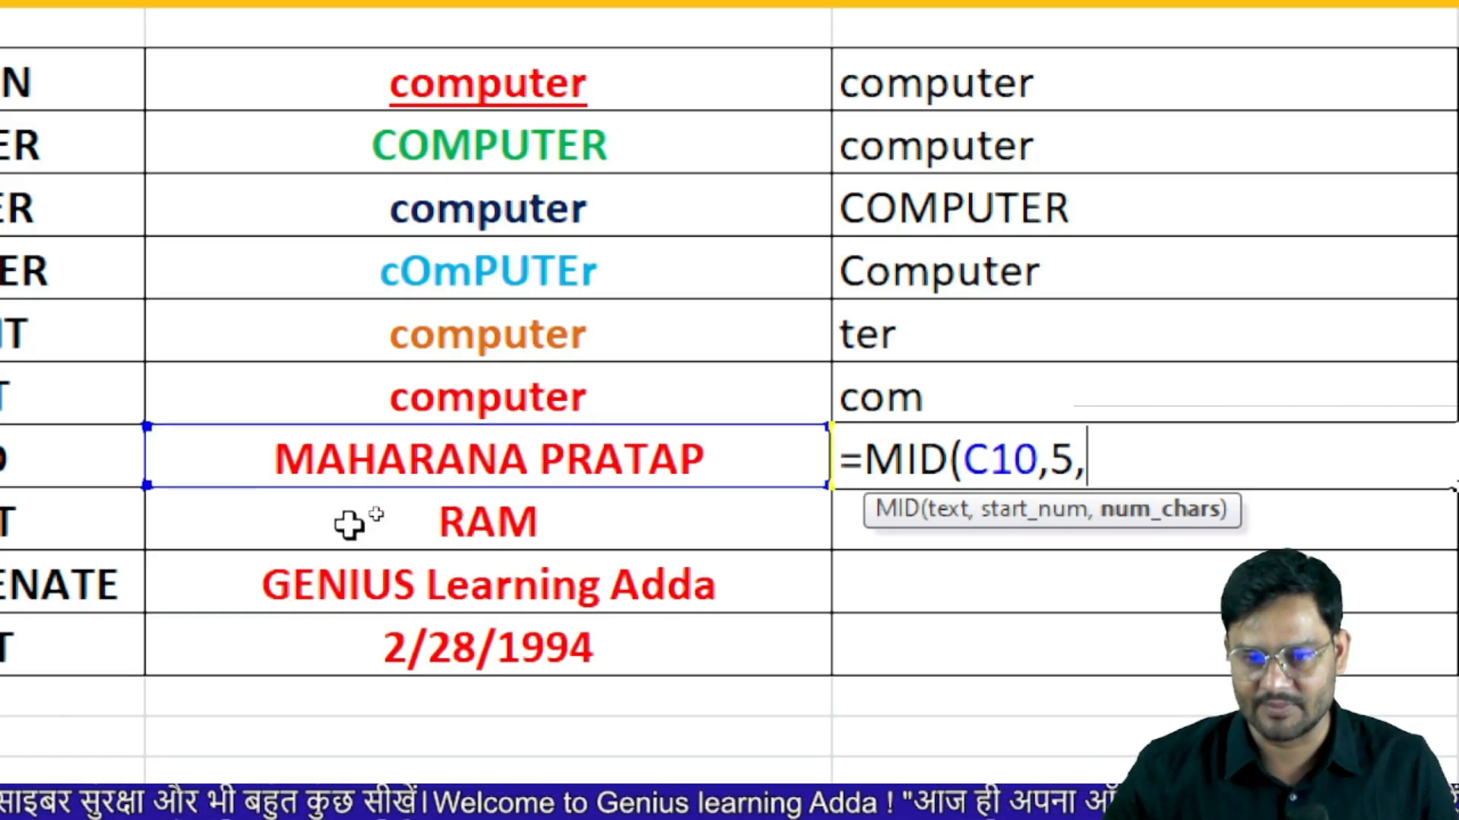
text(4)
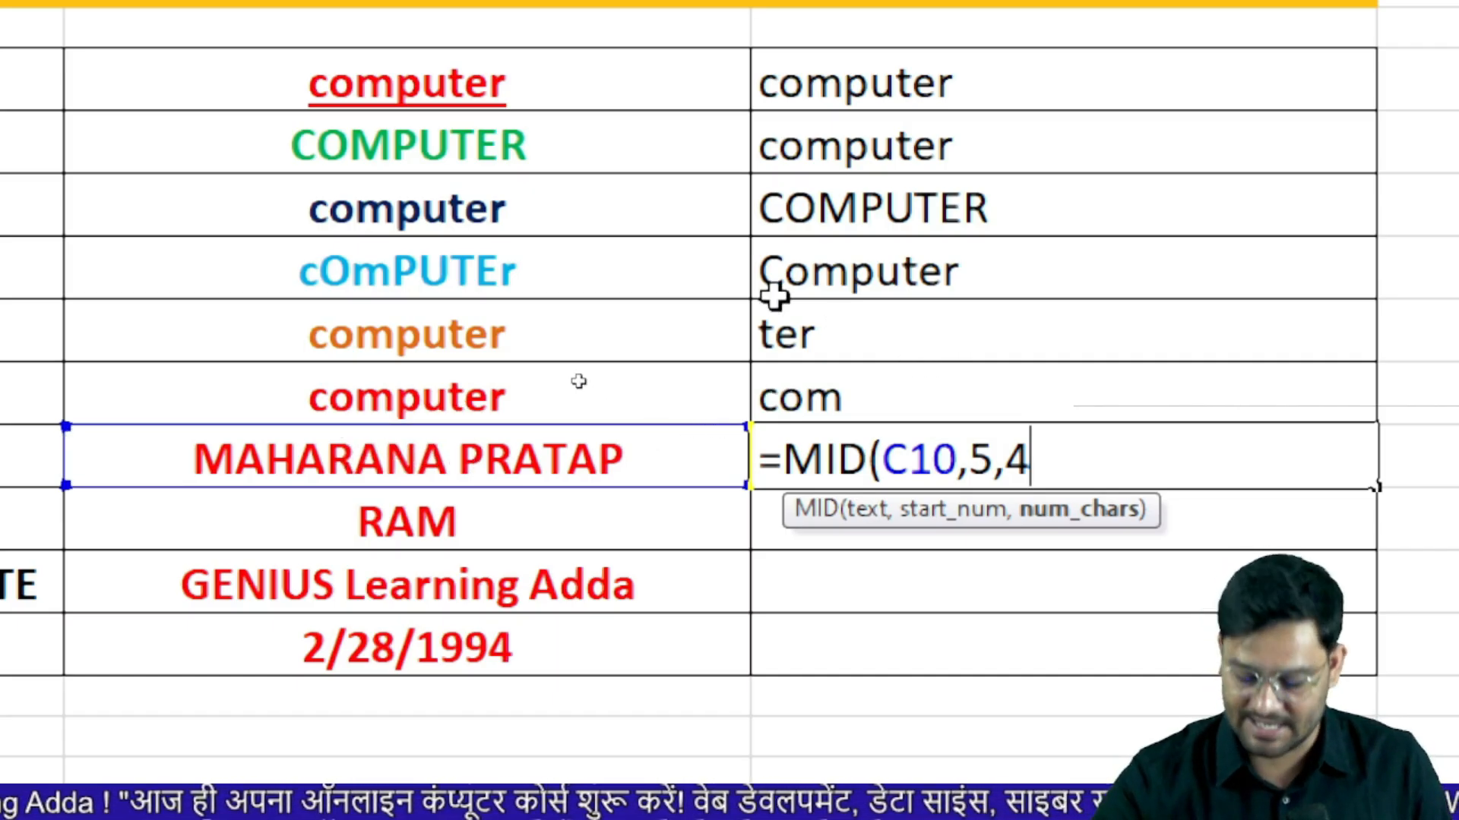
key(Return)
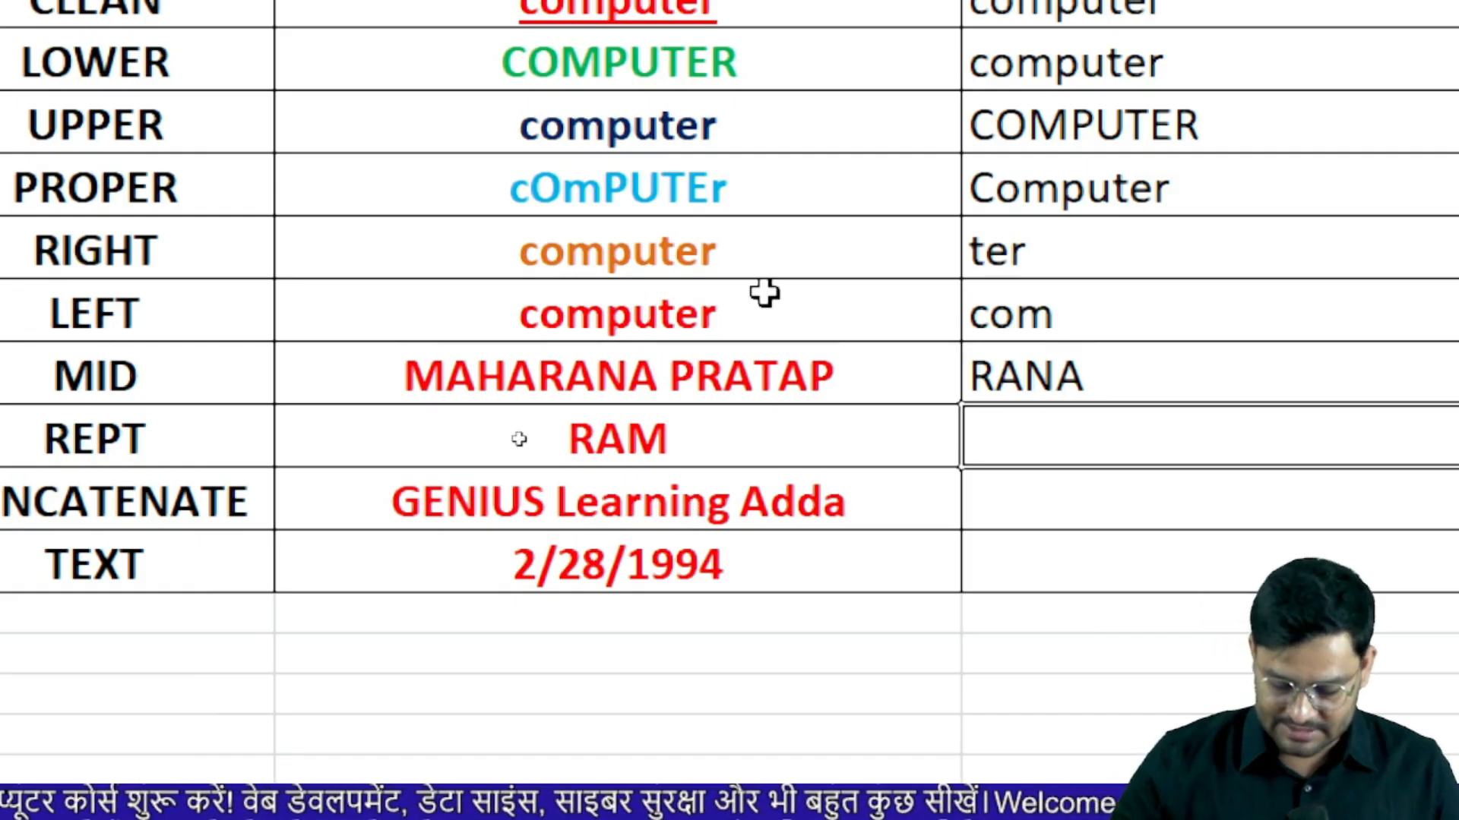
- Enter a REPT formula in D11 that repeats the text in C11 4 times, and select the empty cell F8
text(=rept)
key(Tab)
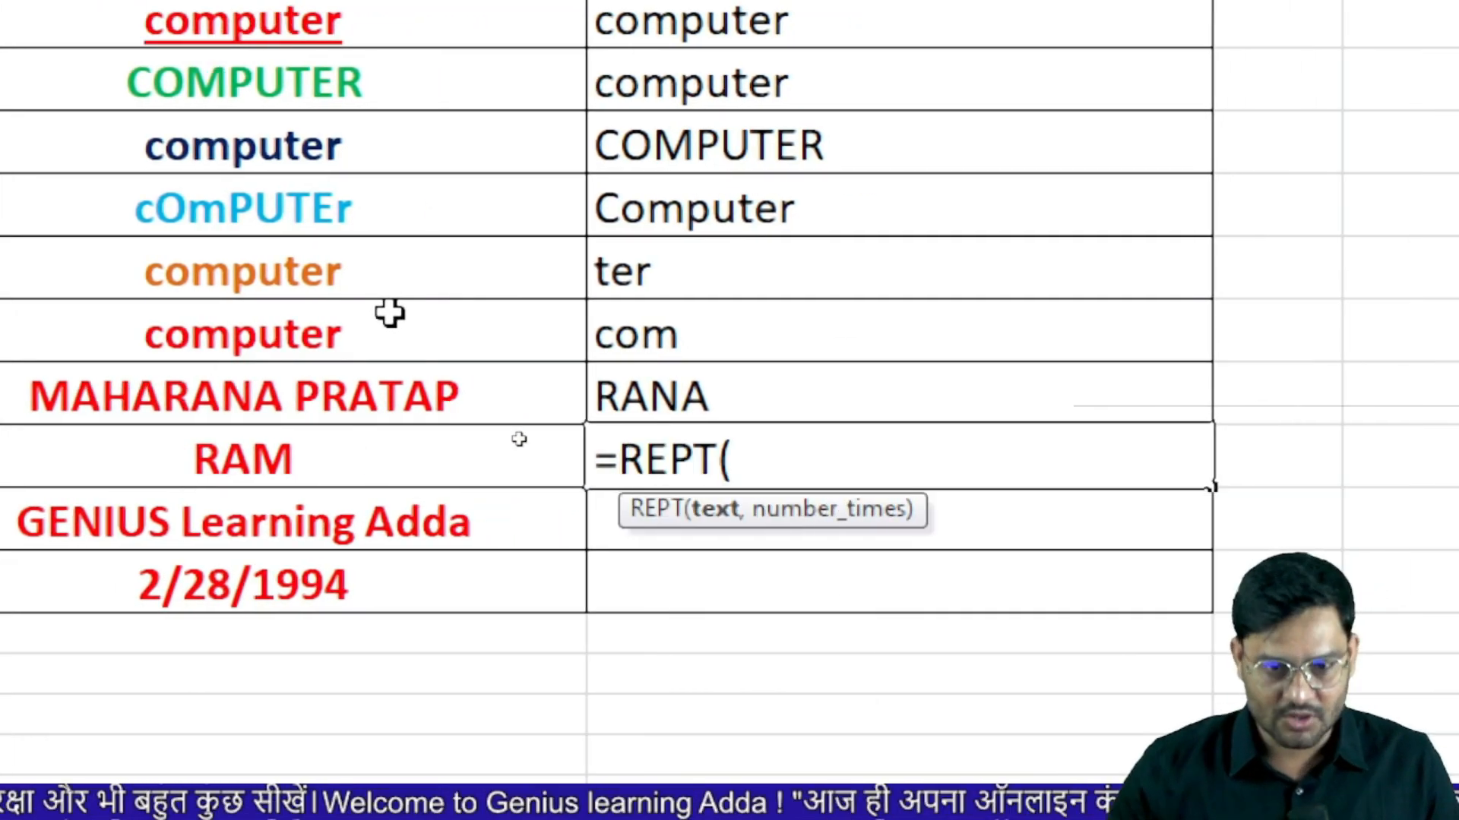
click(201, 459)
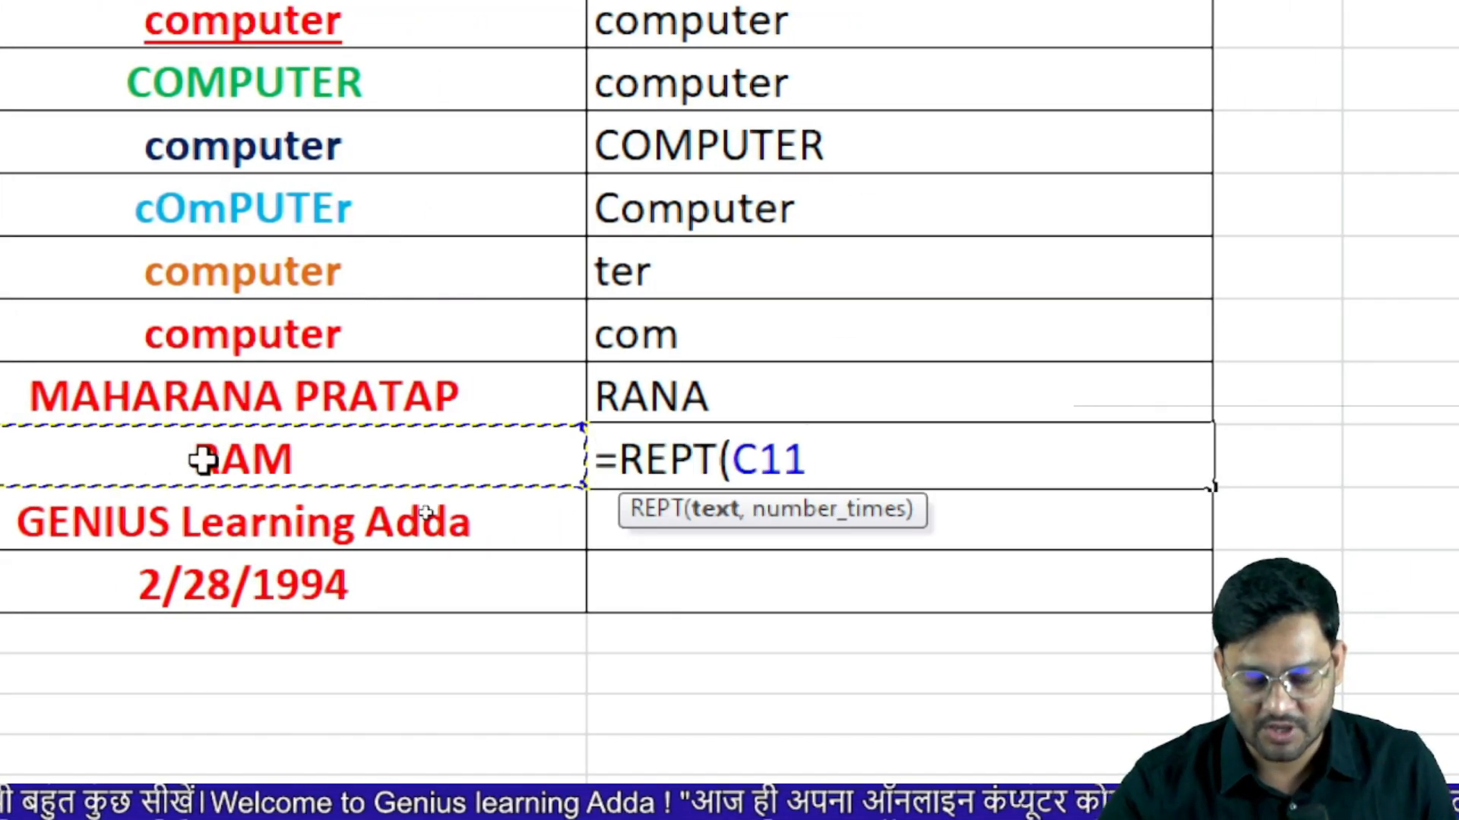
text(,)
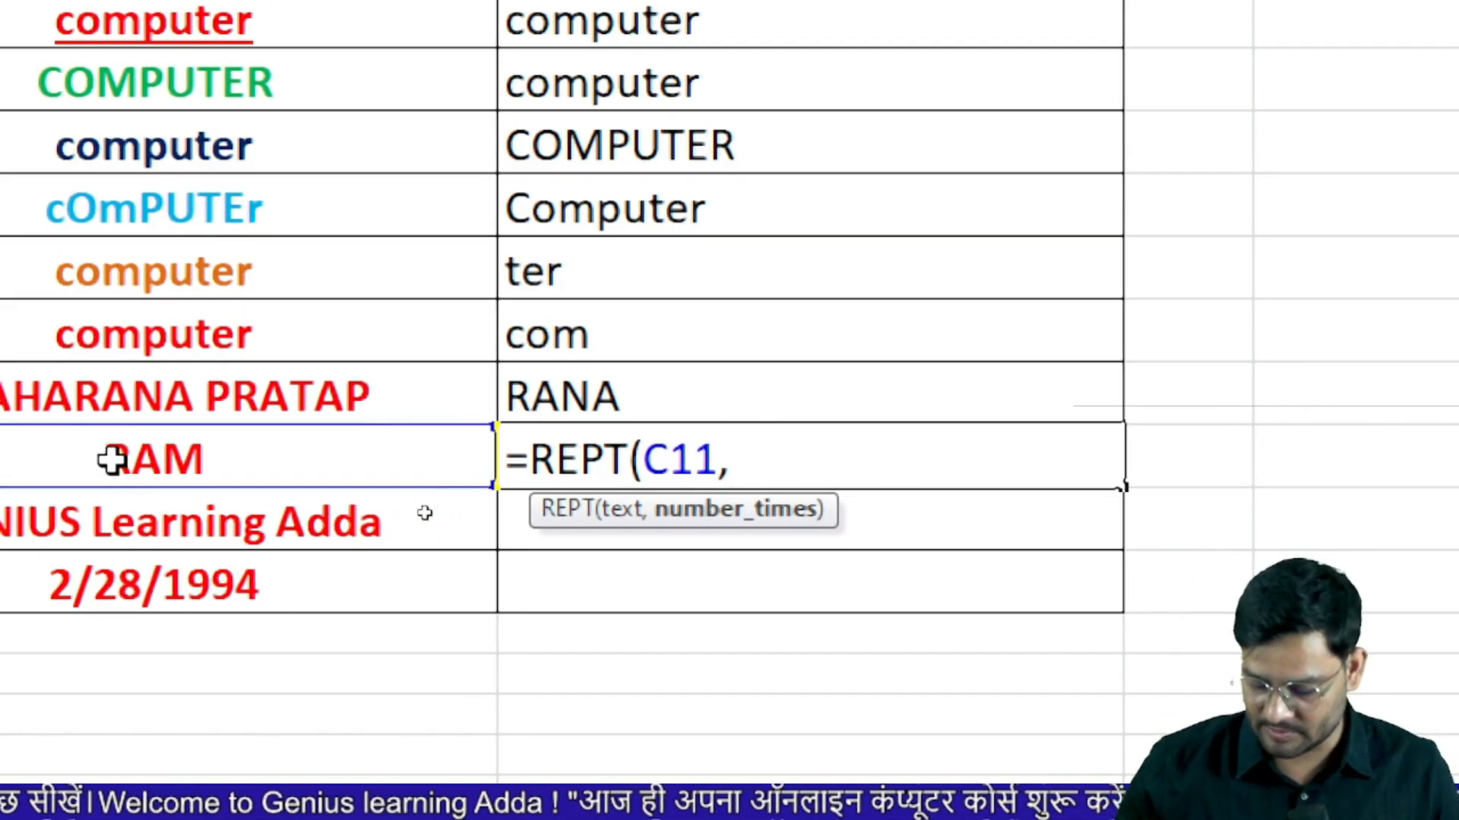
text(4)
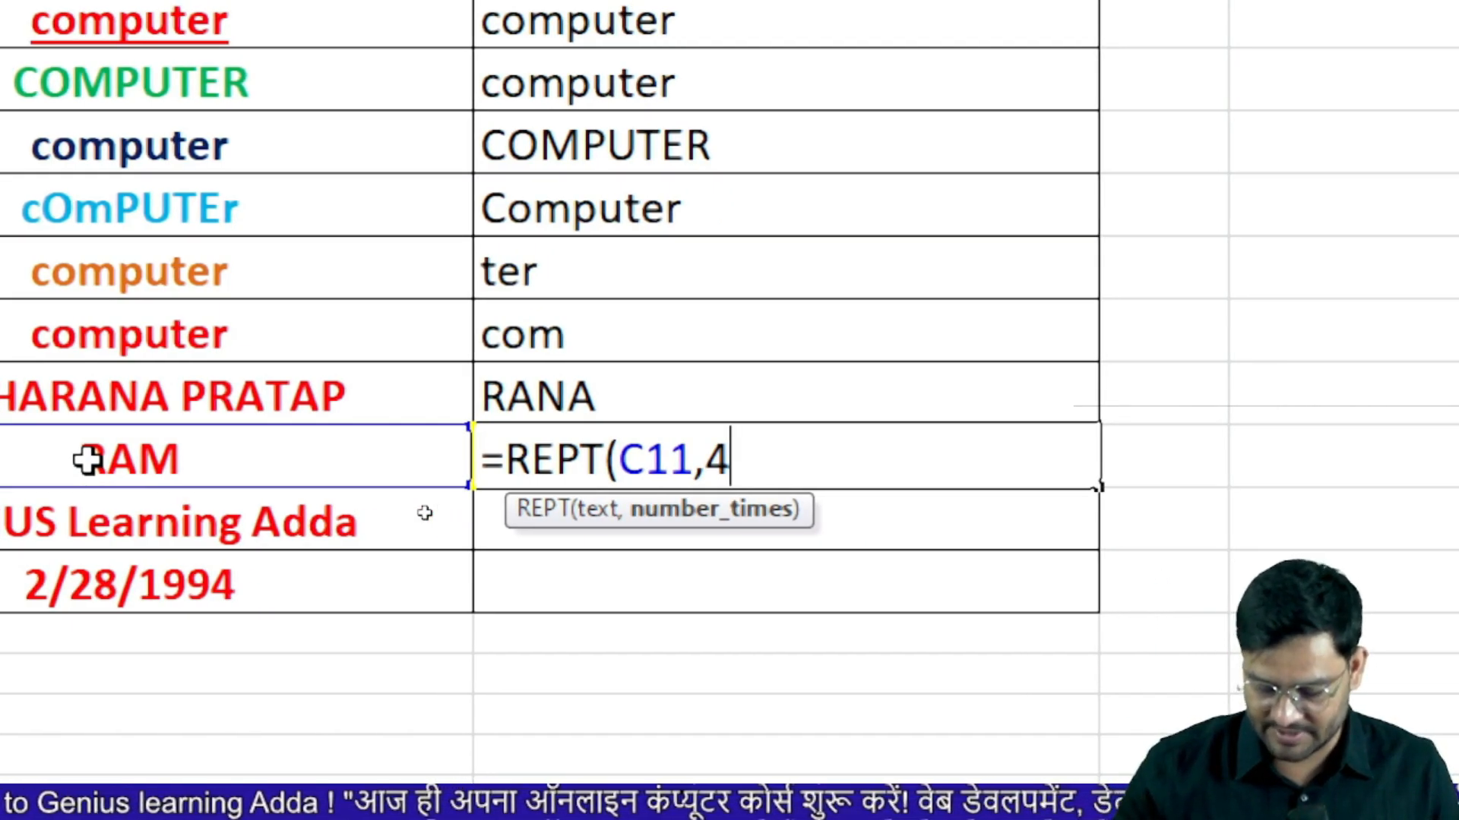
key(Return)
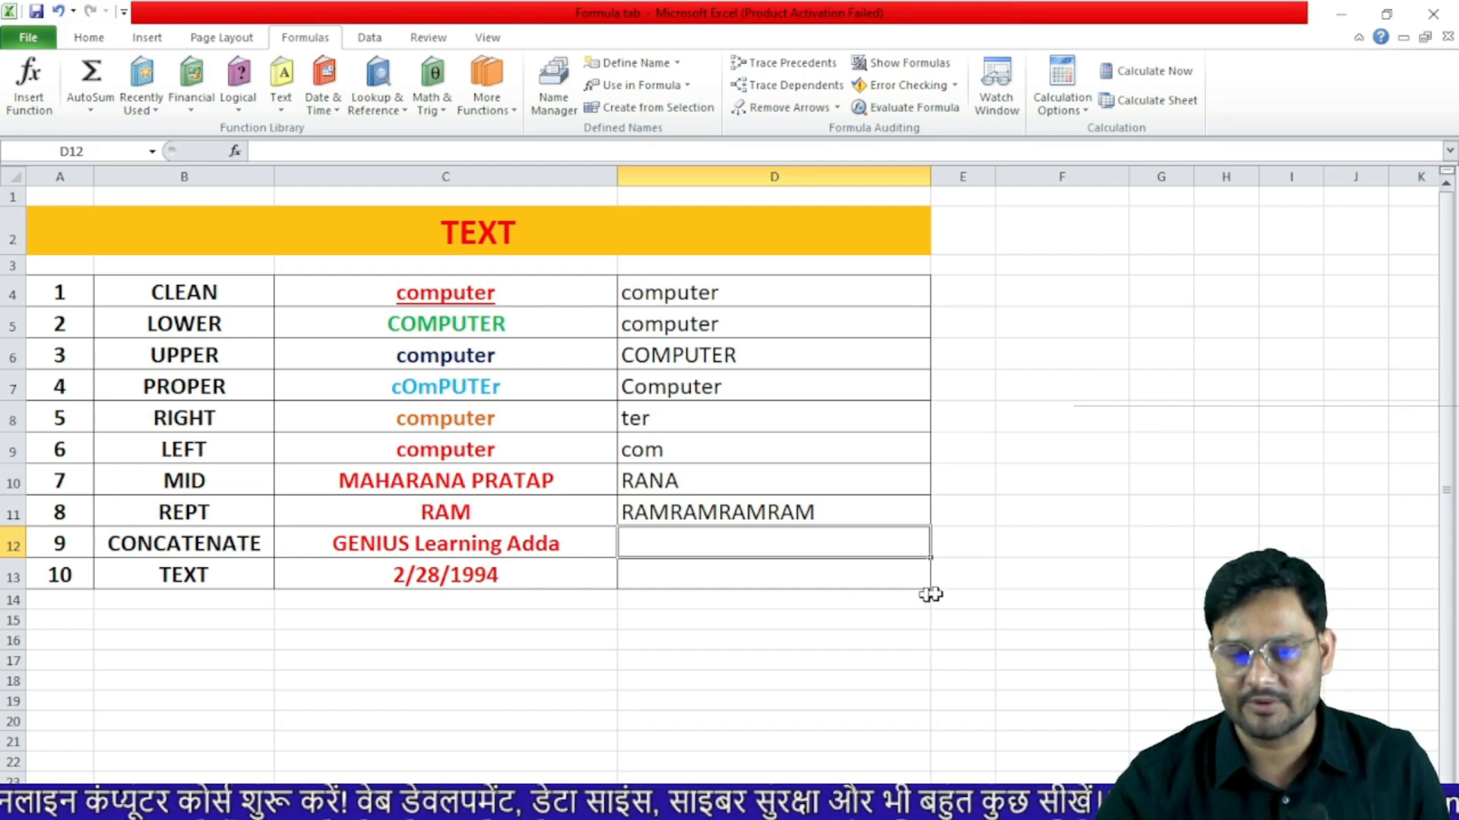
click(1055, 416)
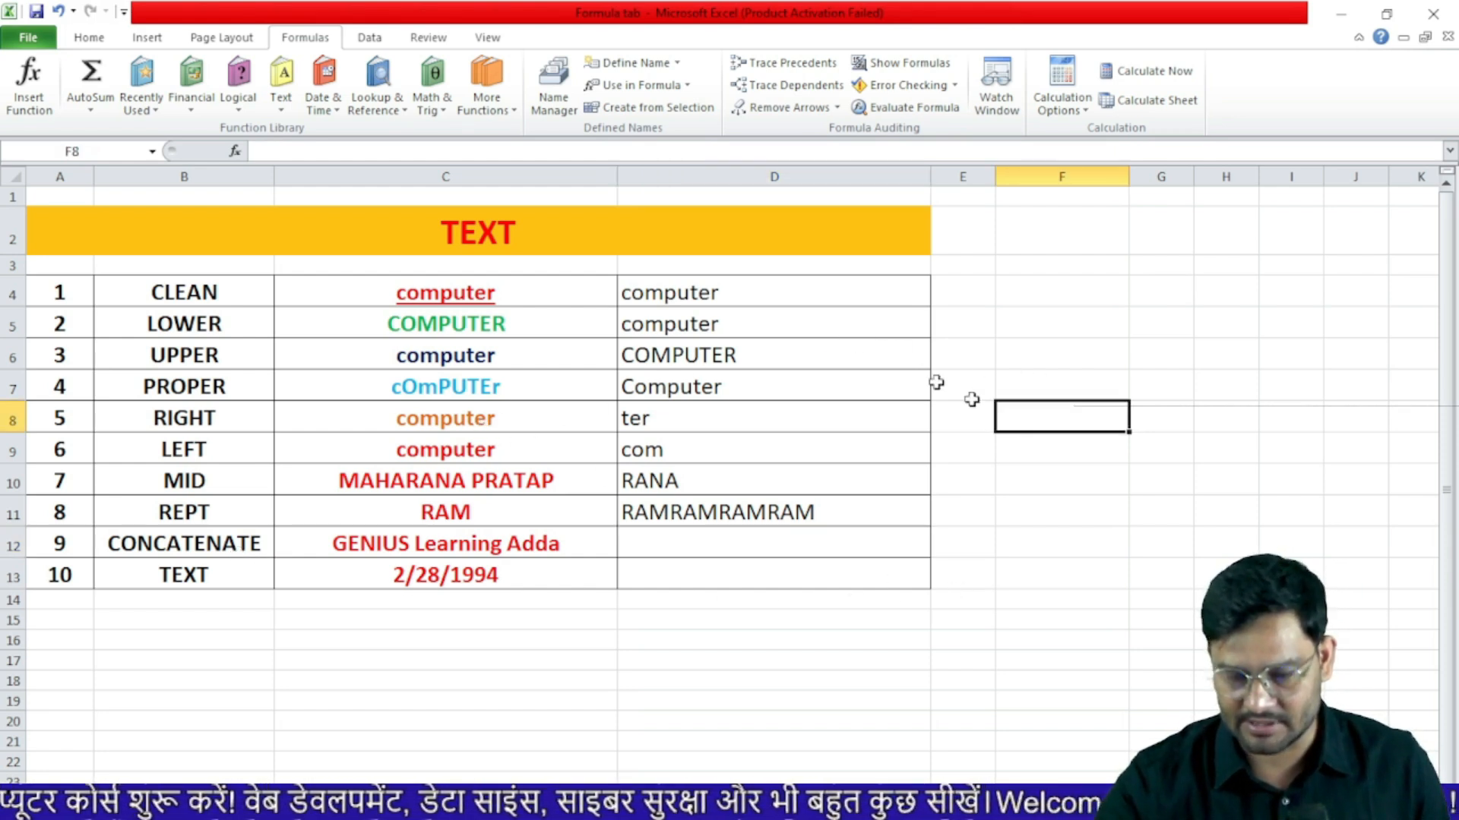
- Enter Genius (followed by a space), Learning and Adda as separate words in cells F8, F9 and F10
text(Ge)
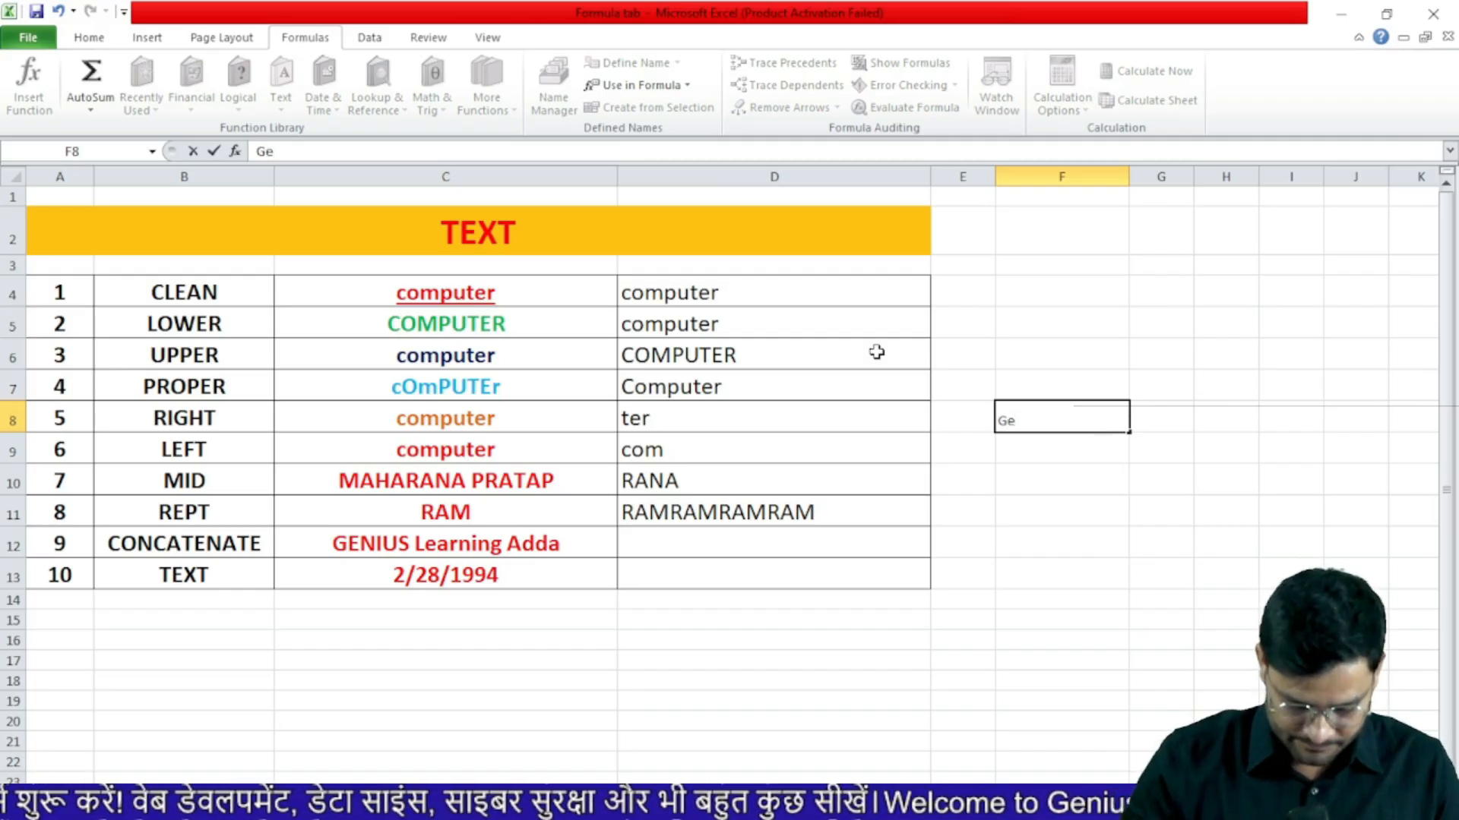
text(nius)
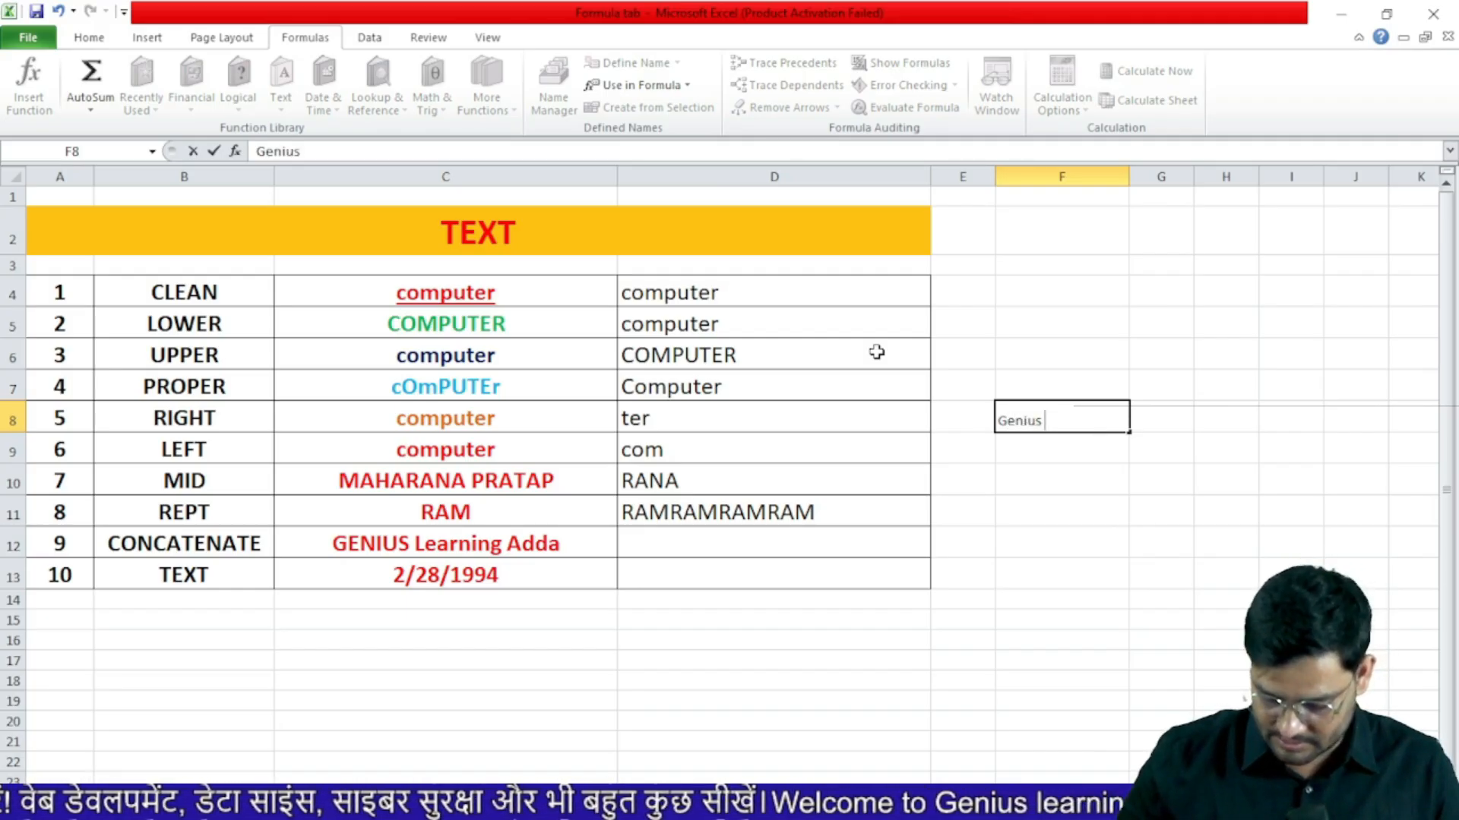
key(Return)
text(Learning)
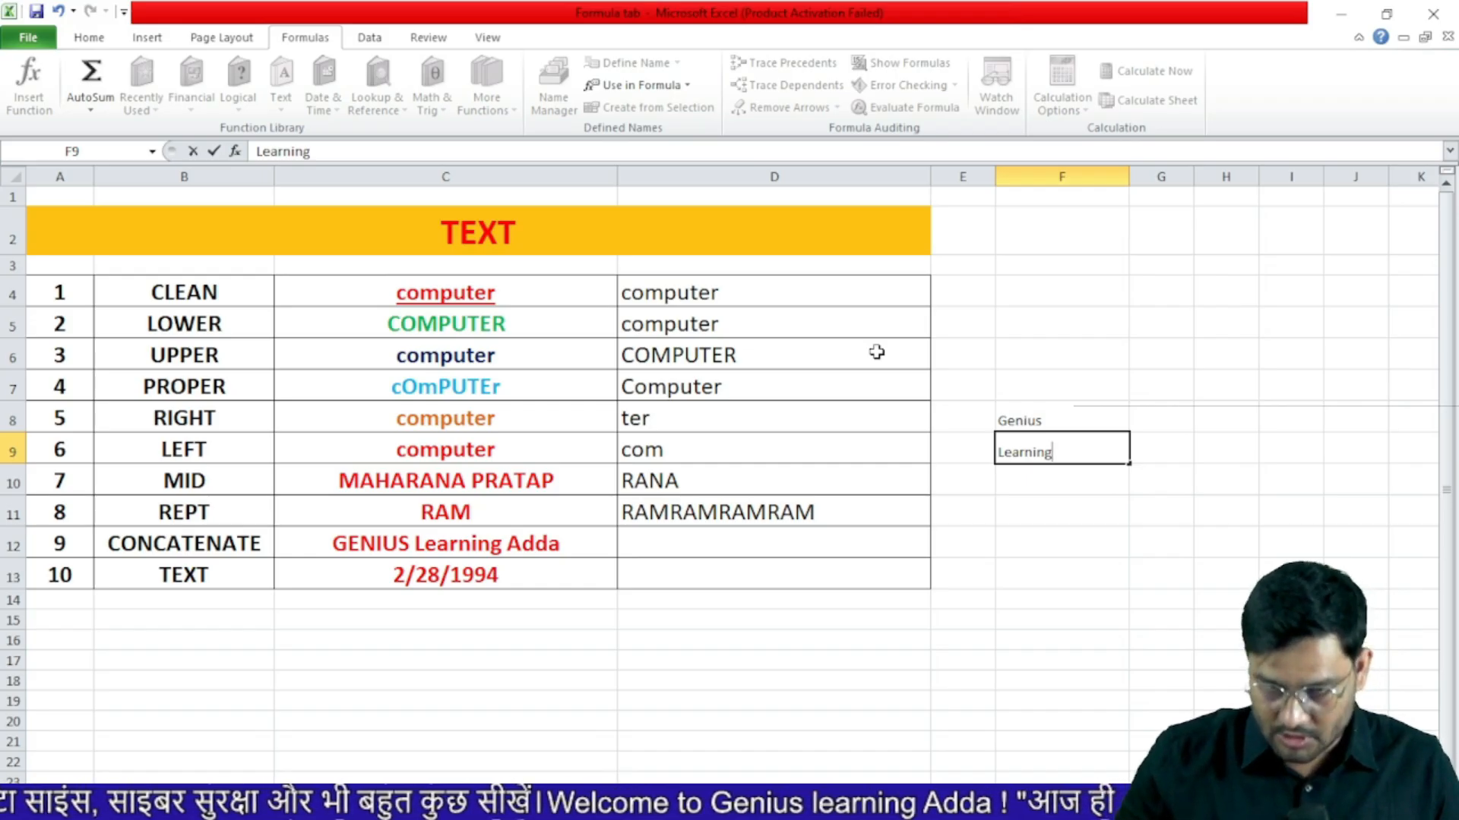
key(Return)
text(Adda)
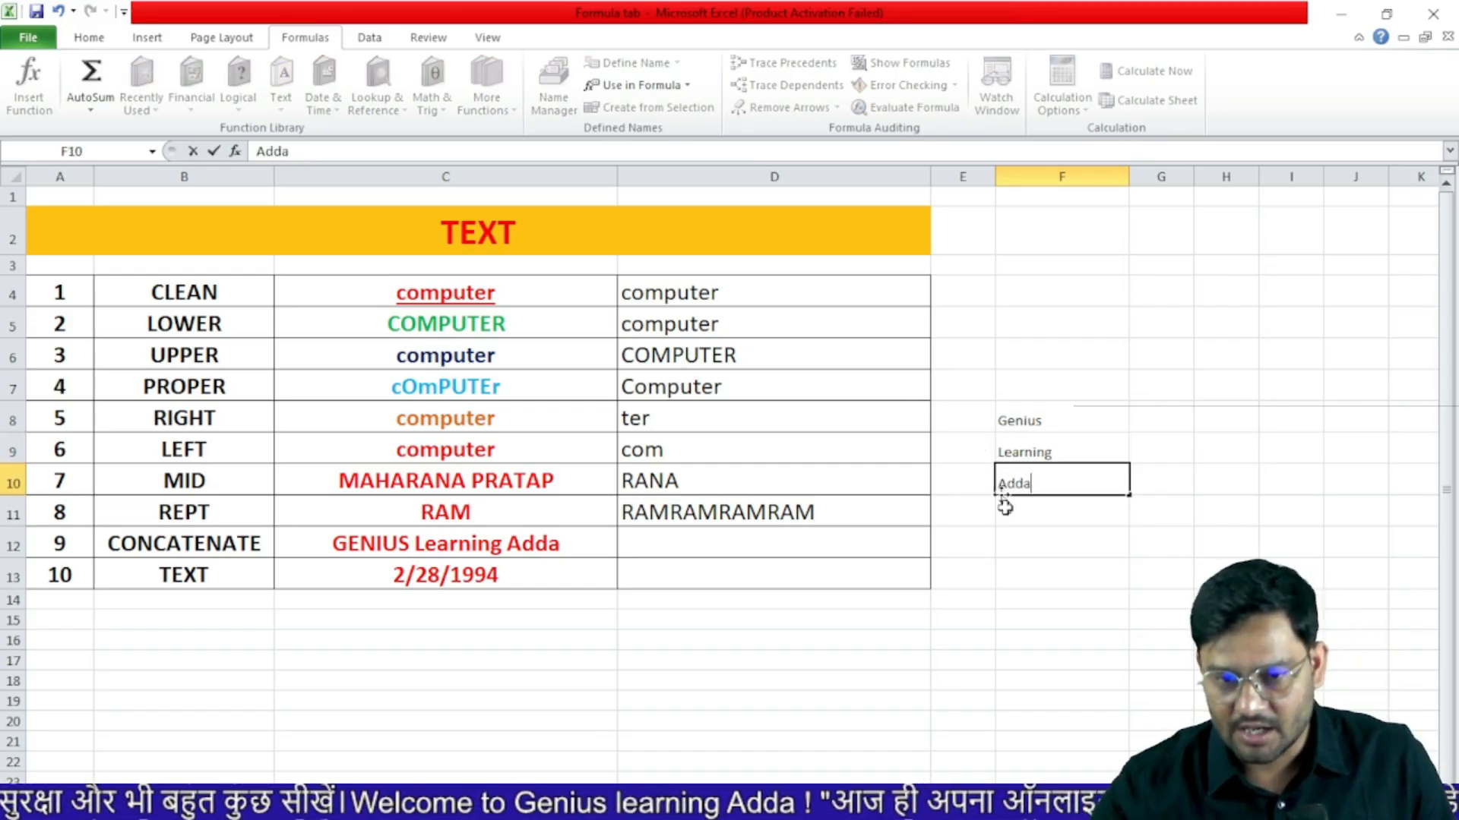
click(1020, 562)
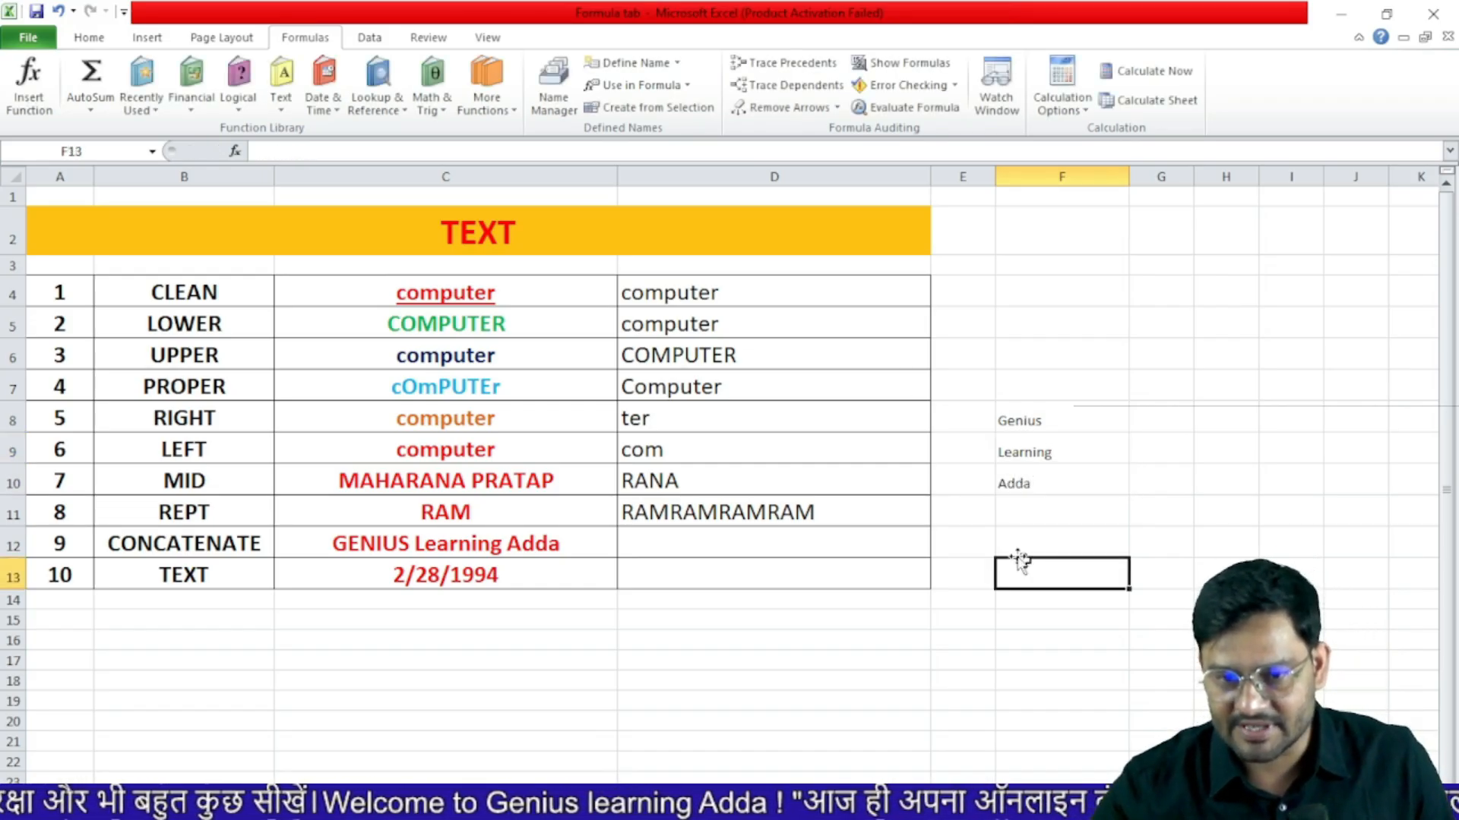
click(1077, 423)
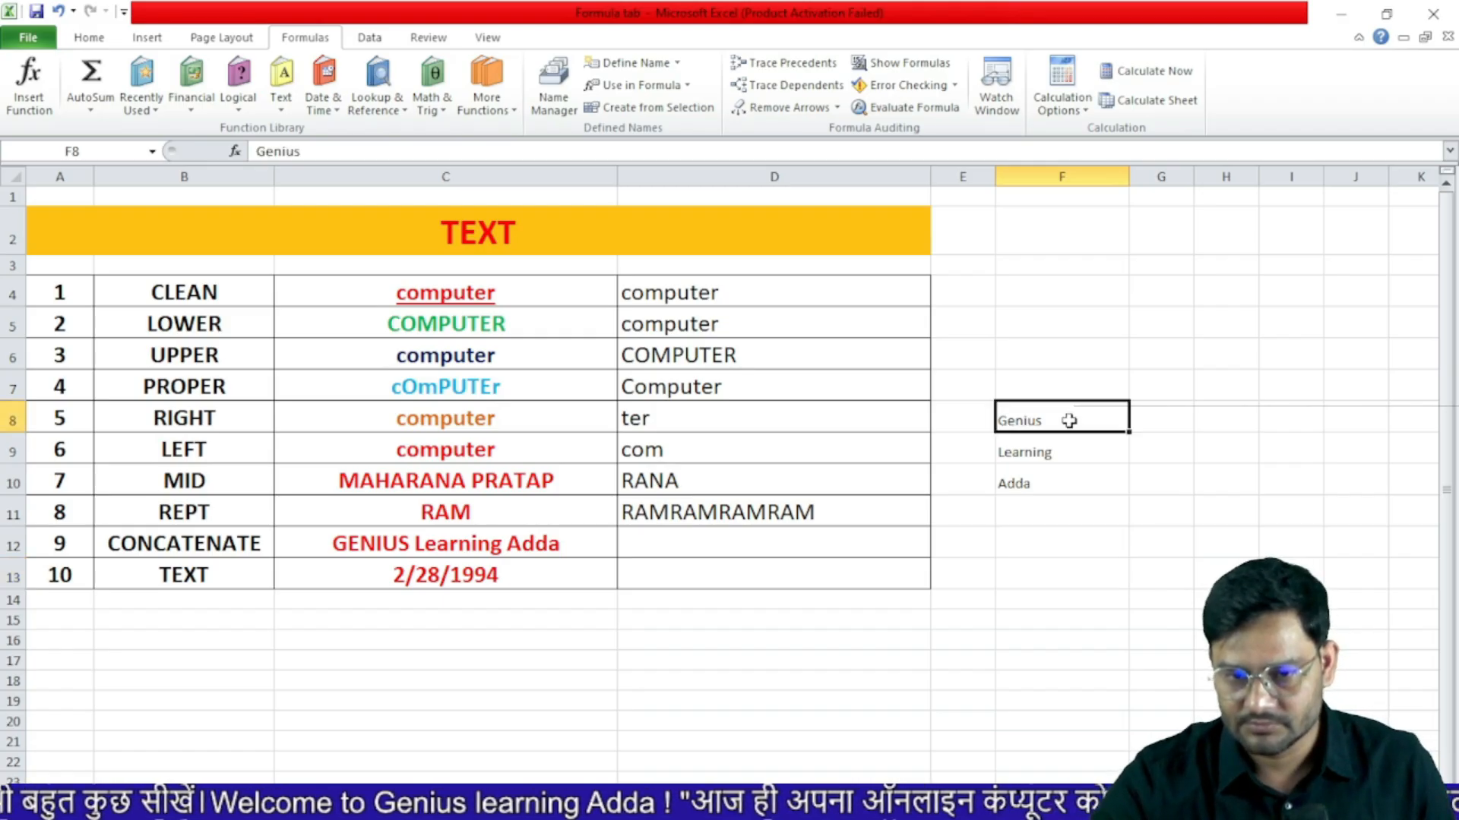
click(1056, 457)
click(1051, 479)
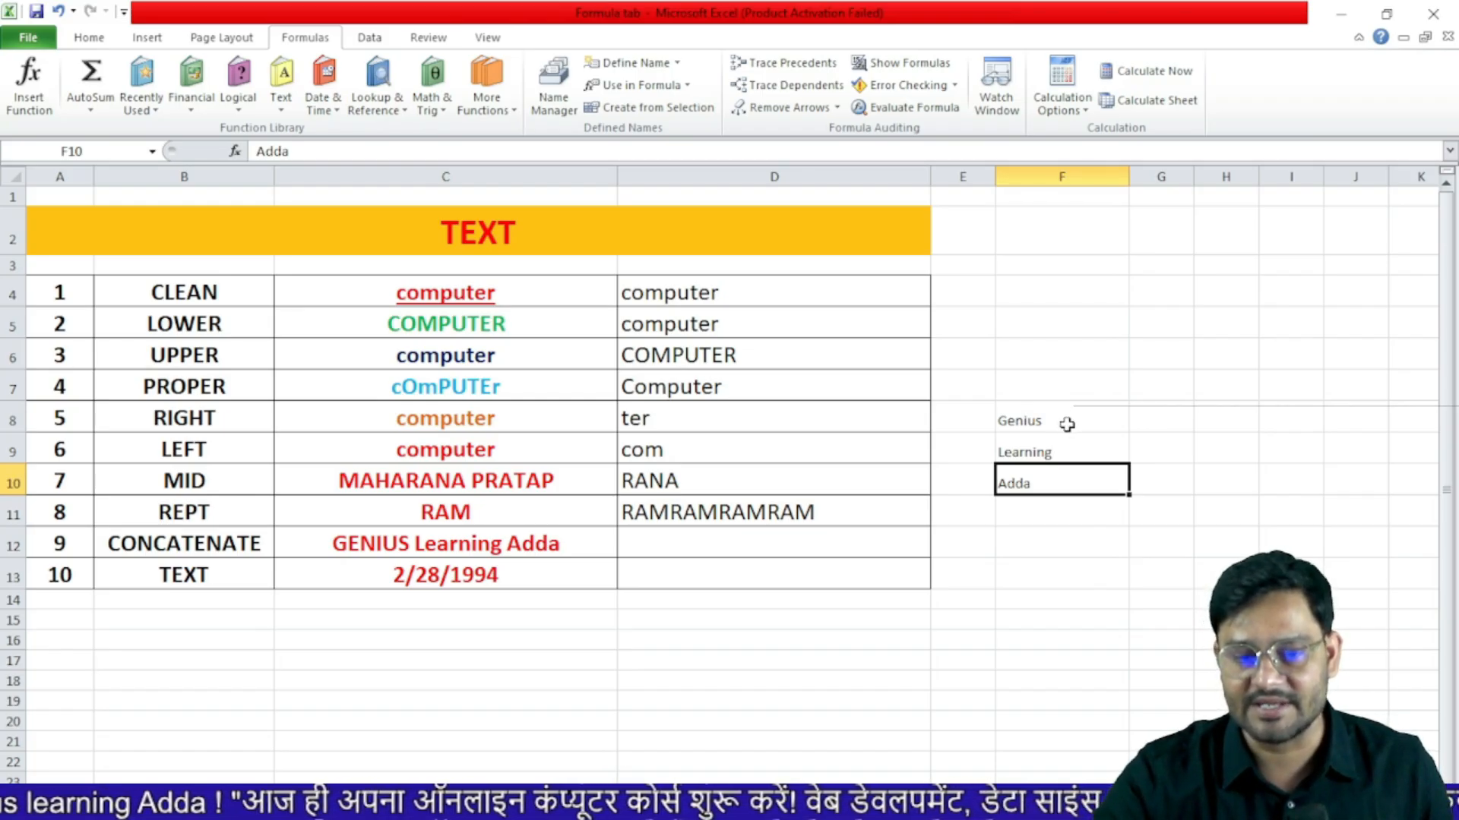
- Enter a CONCATENATE formula in D12 that joins the texts in F8, F9 and F10
click(741, 542)
text(=con)
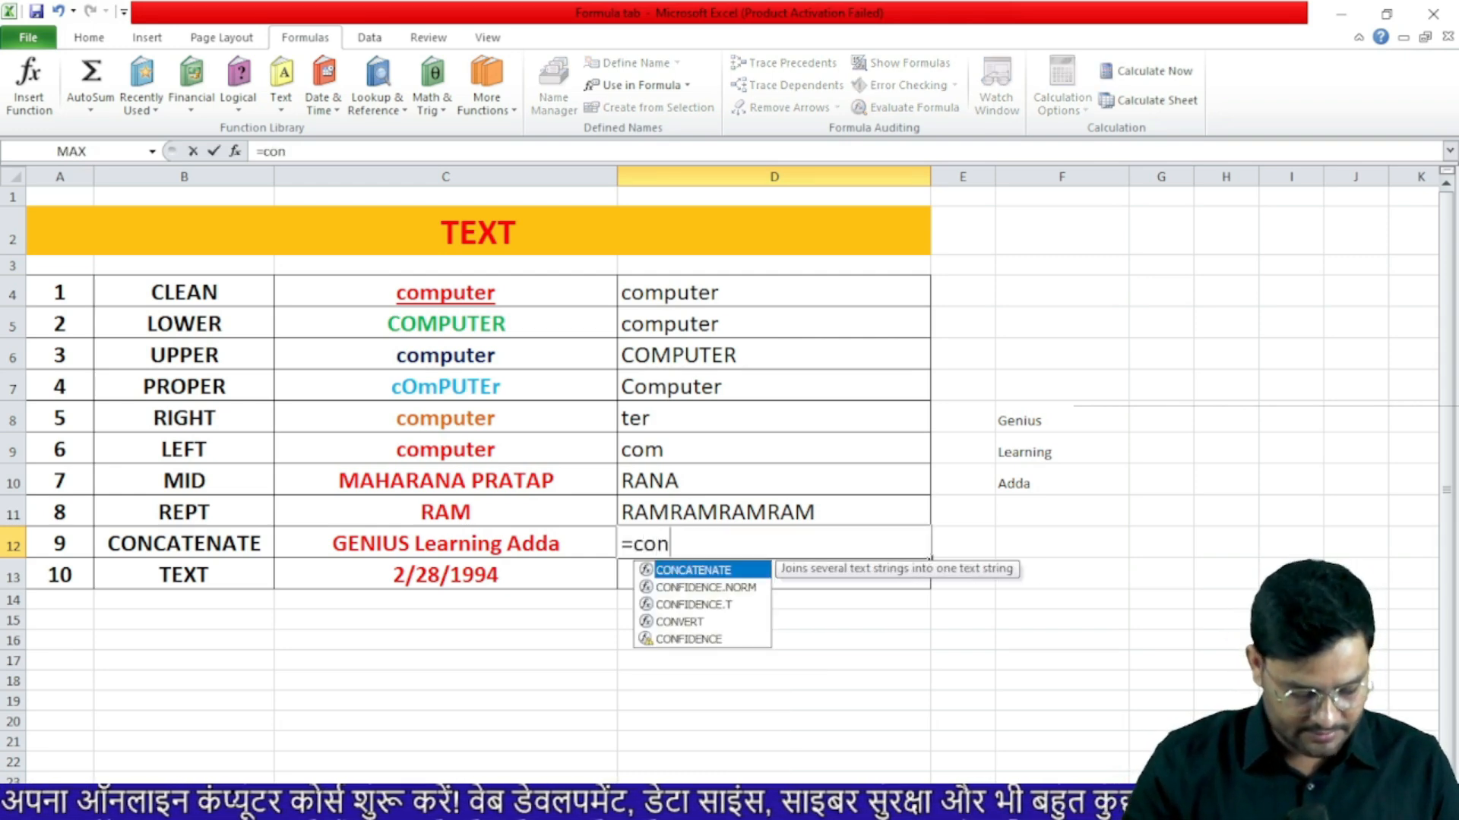
key(Tab)
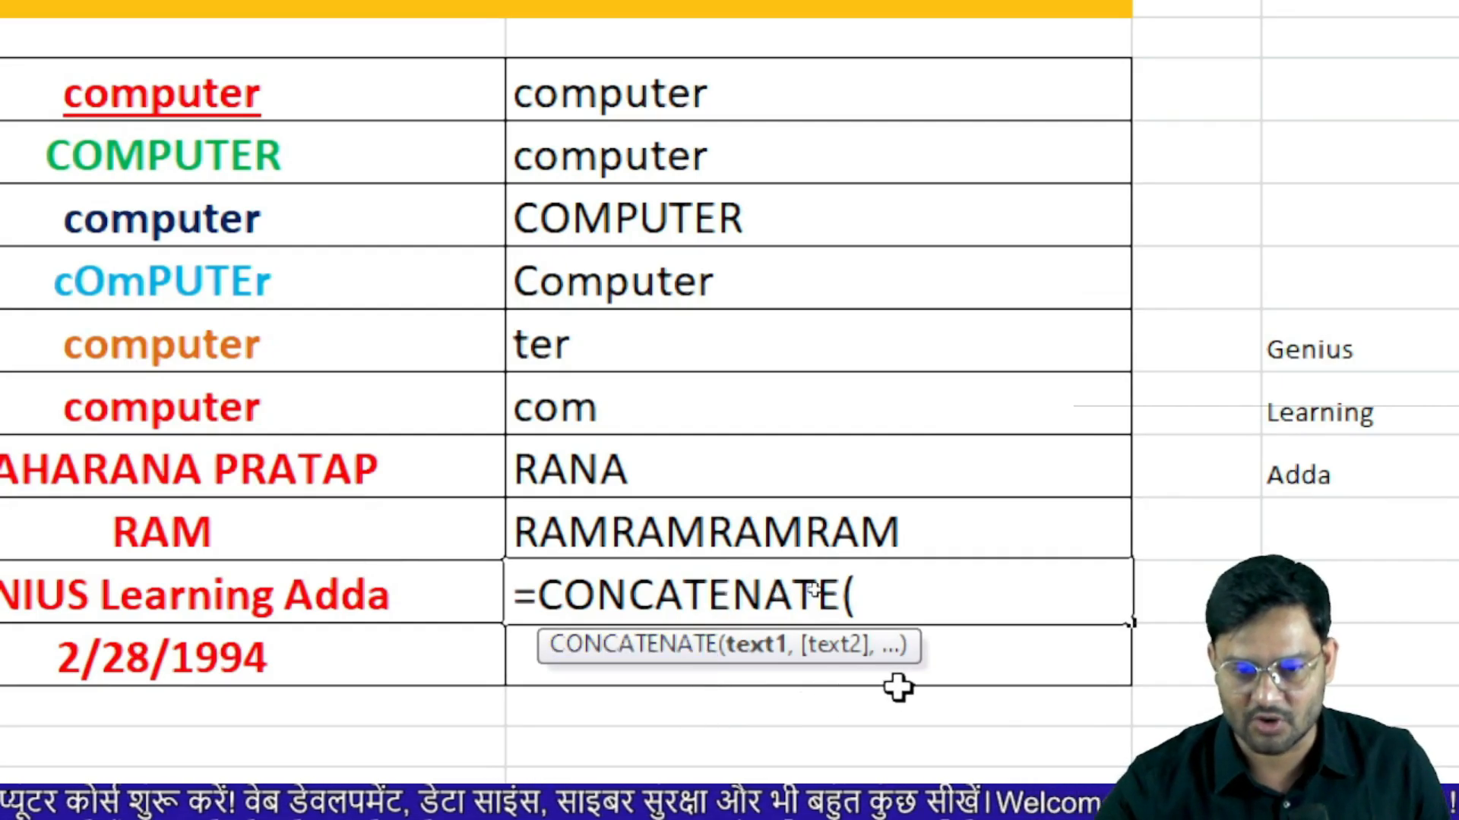
click(1347, 357)
text(,)
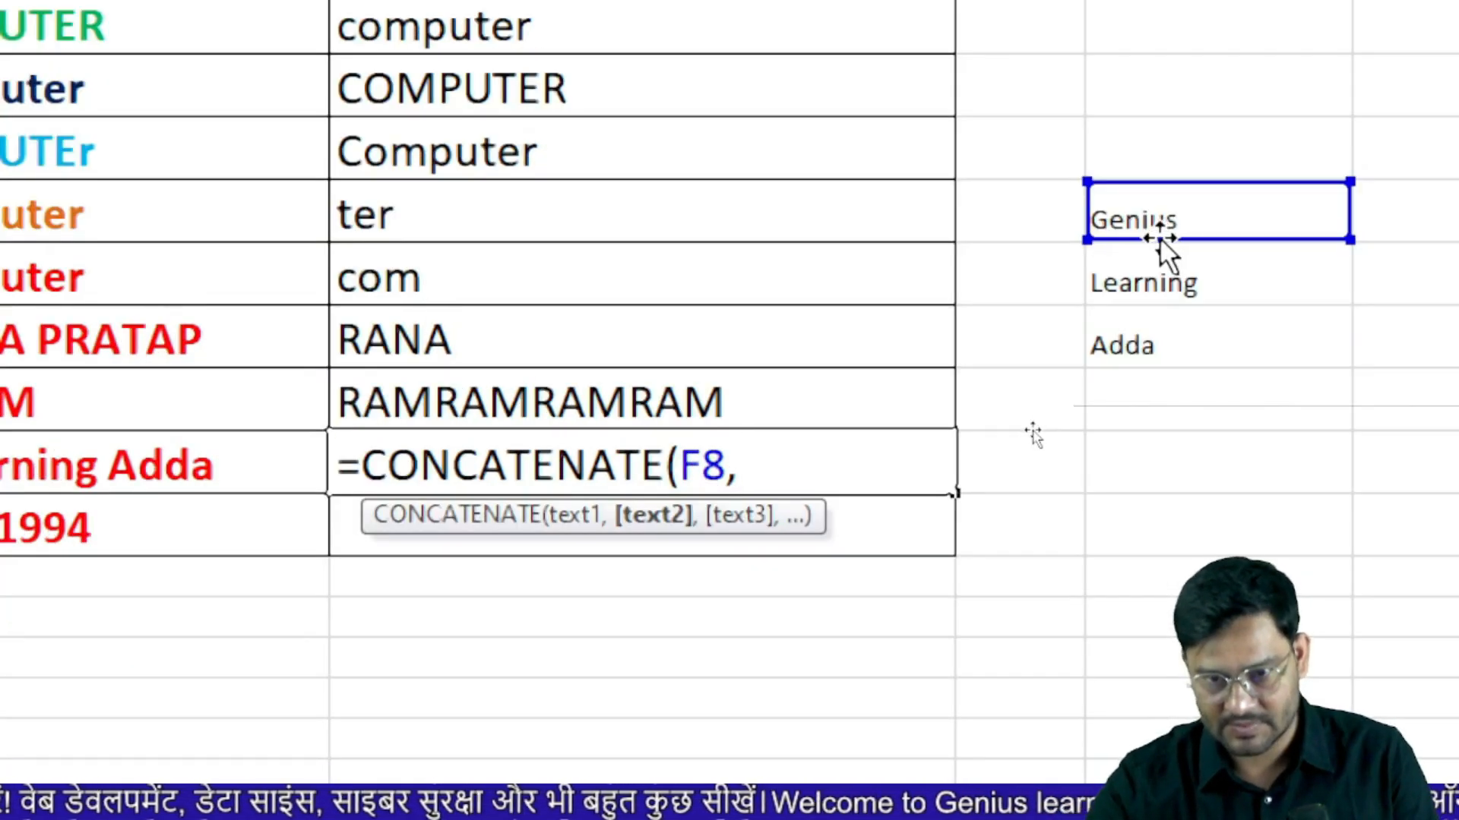
click(1277, 378)
text(,)
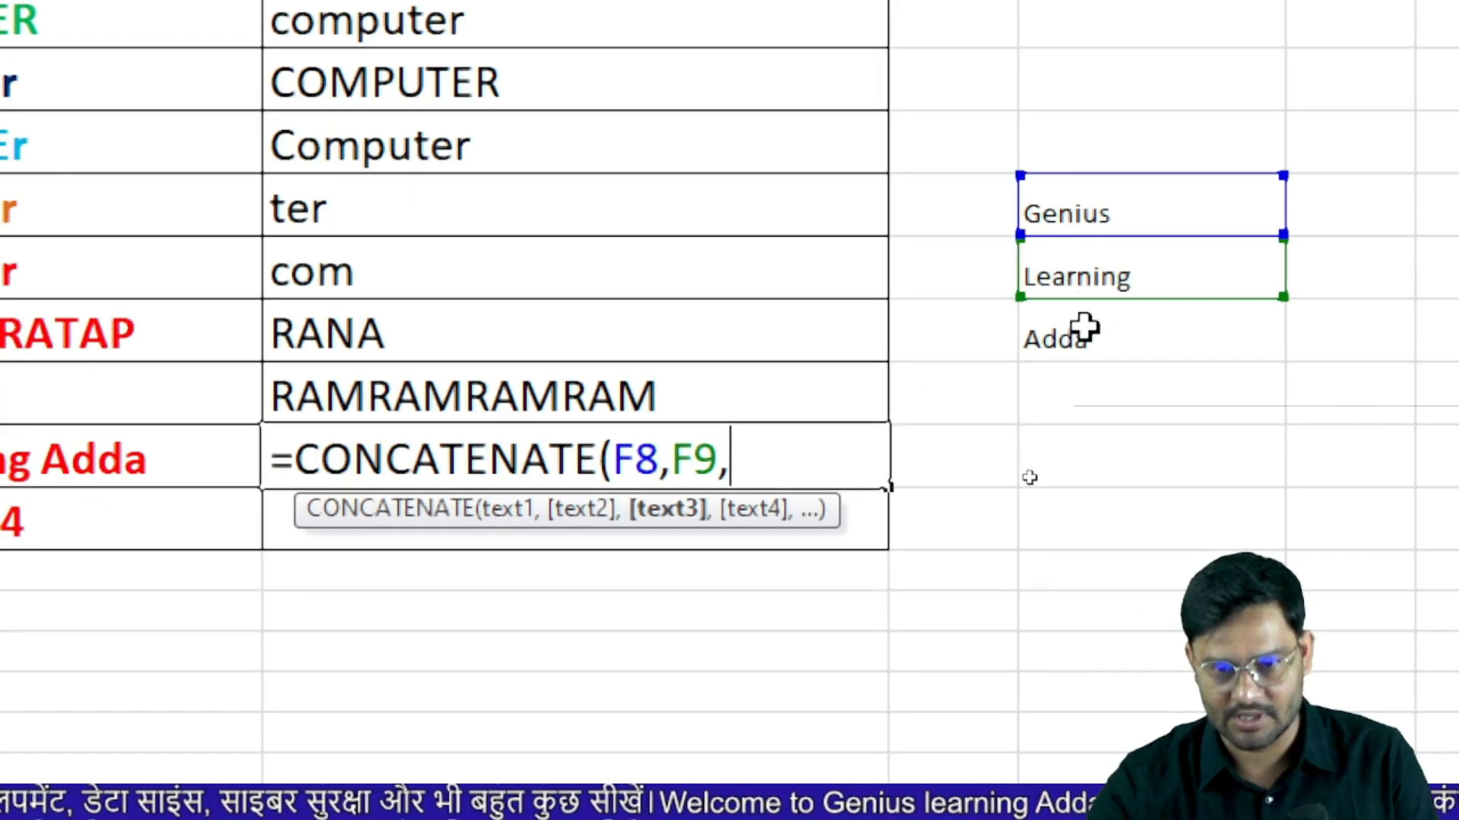
click(1151, 338)
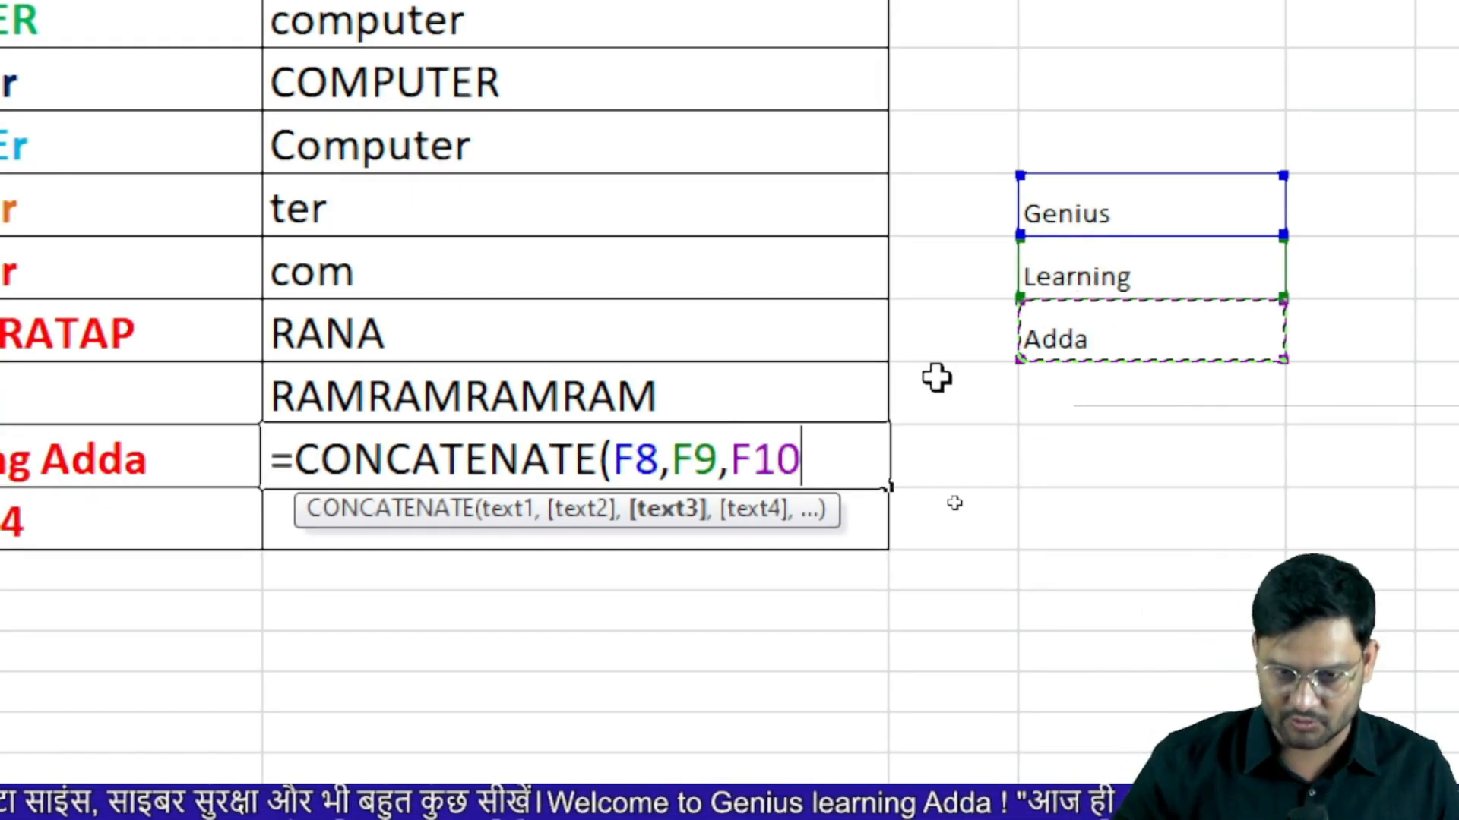
key(Return)
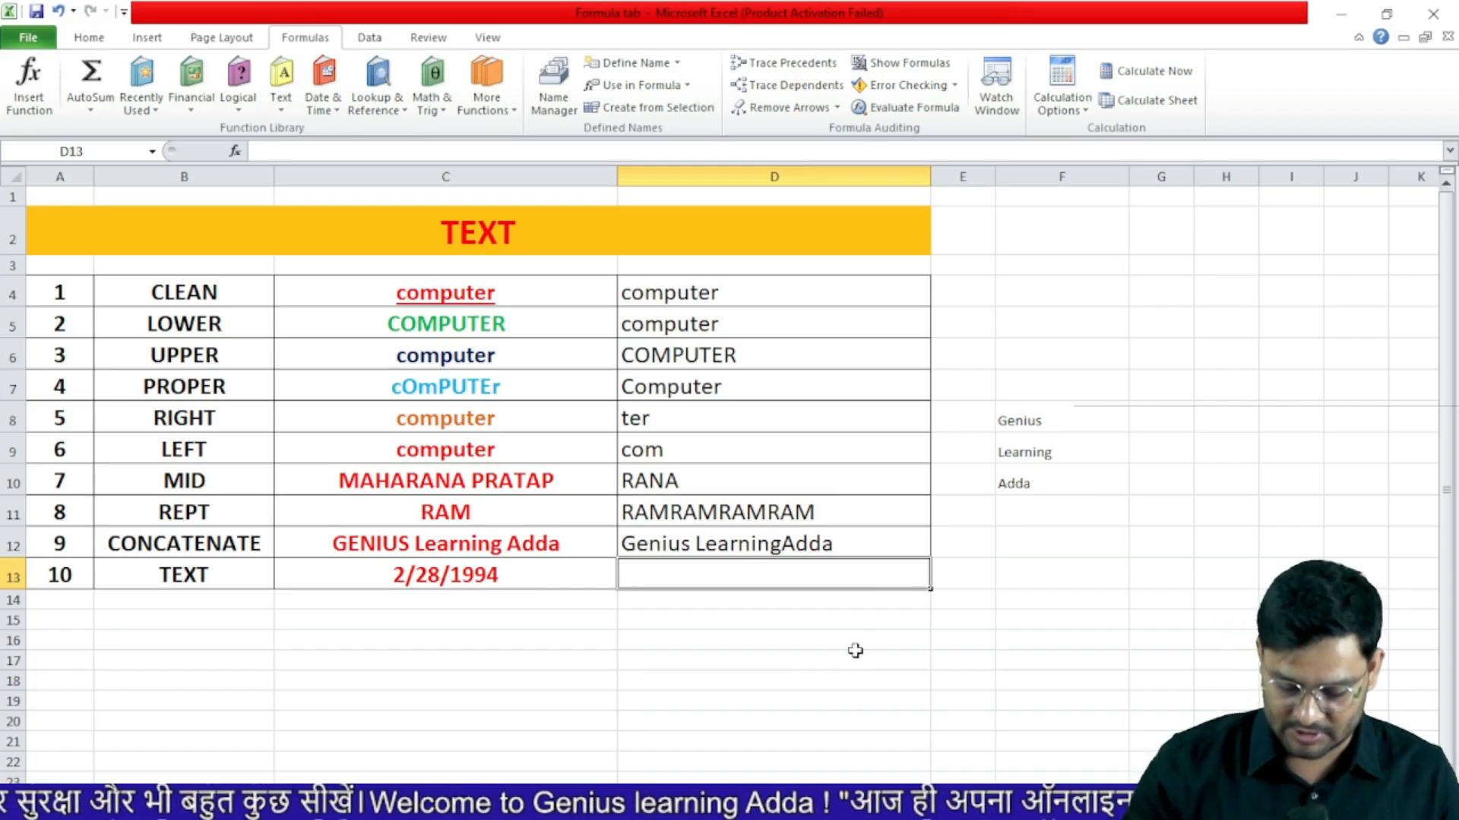
- Enter a TEXT formula in D13 that formats the date in C13 with the format "ddd"
text(=tex)
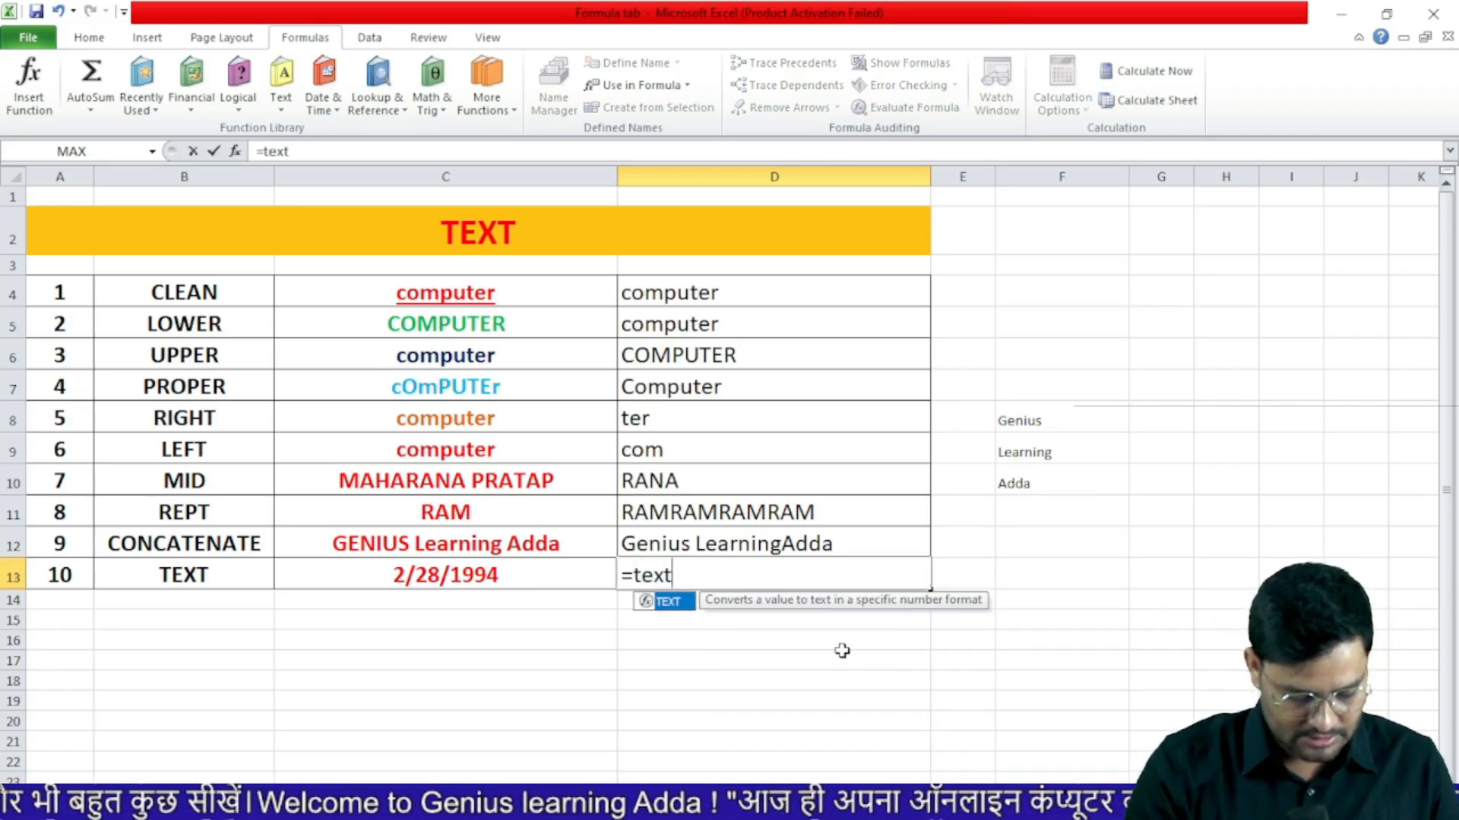
text(t)
key(Tab)
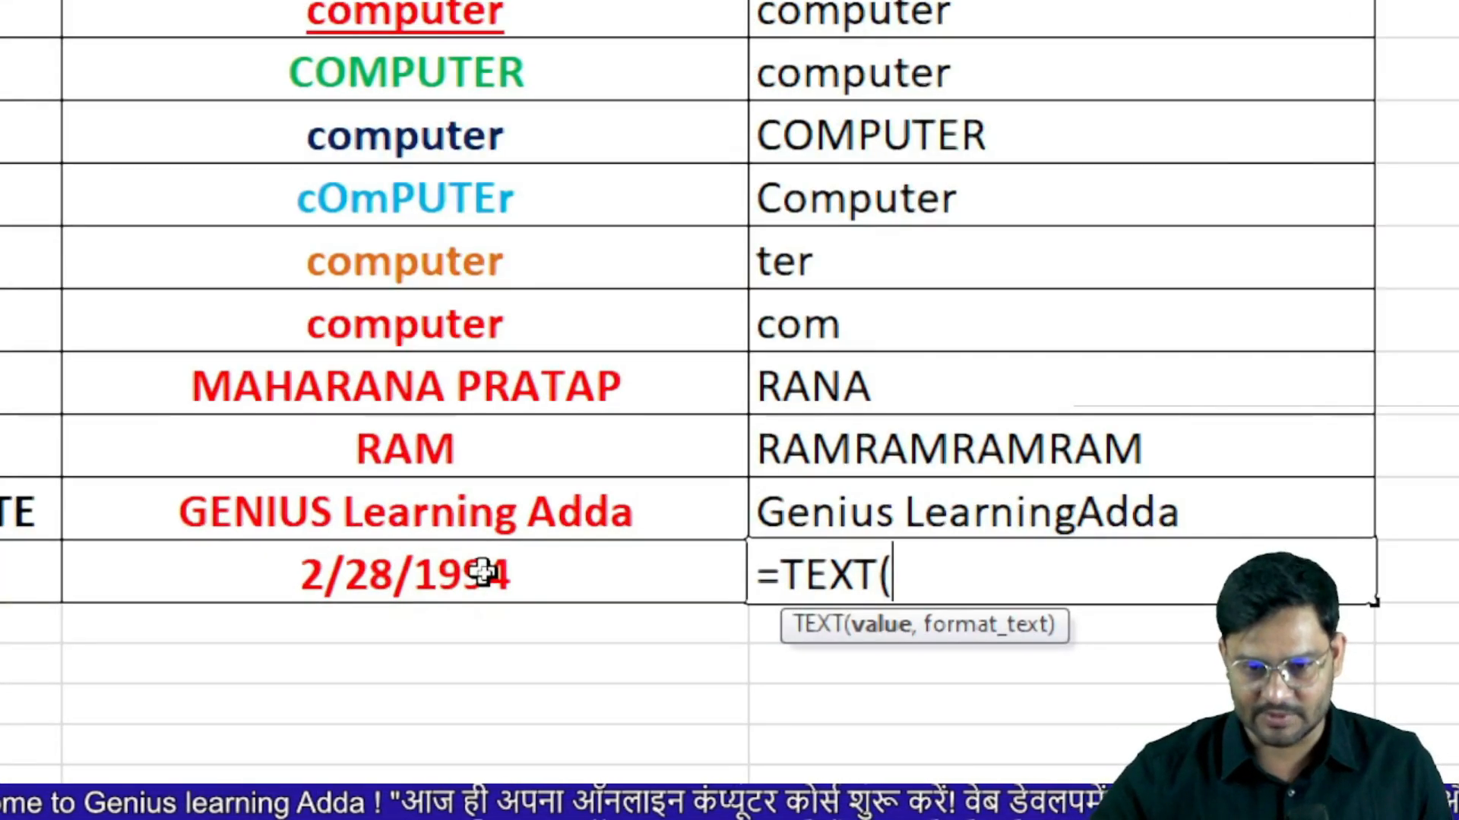
click(483, 572)
text(,)
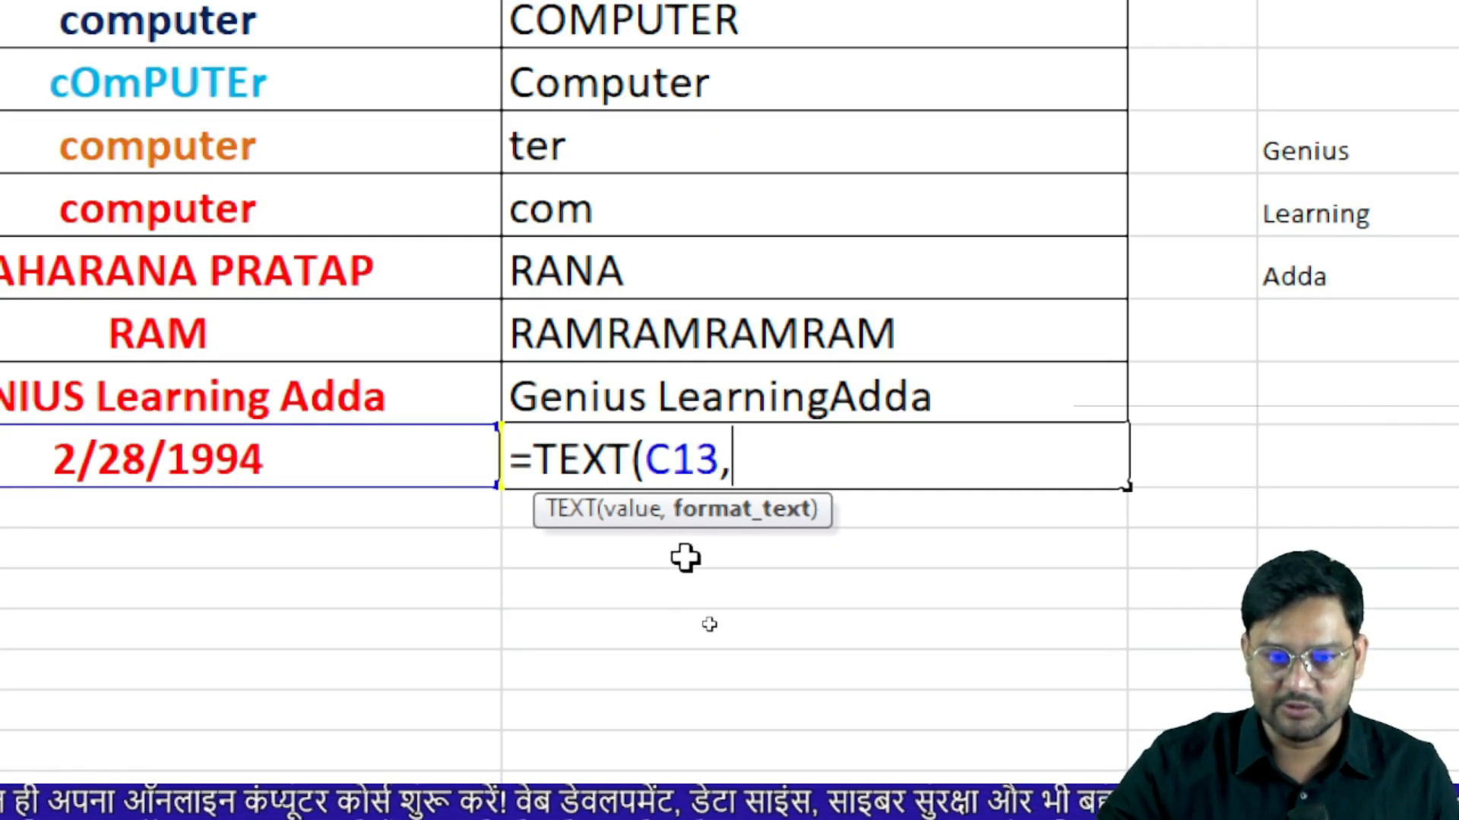
text(")
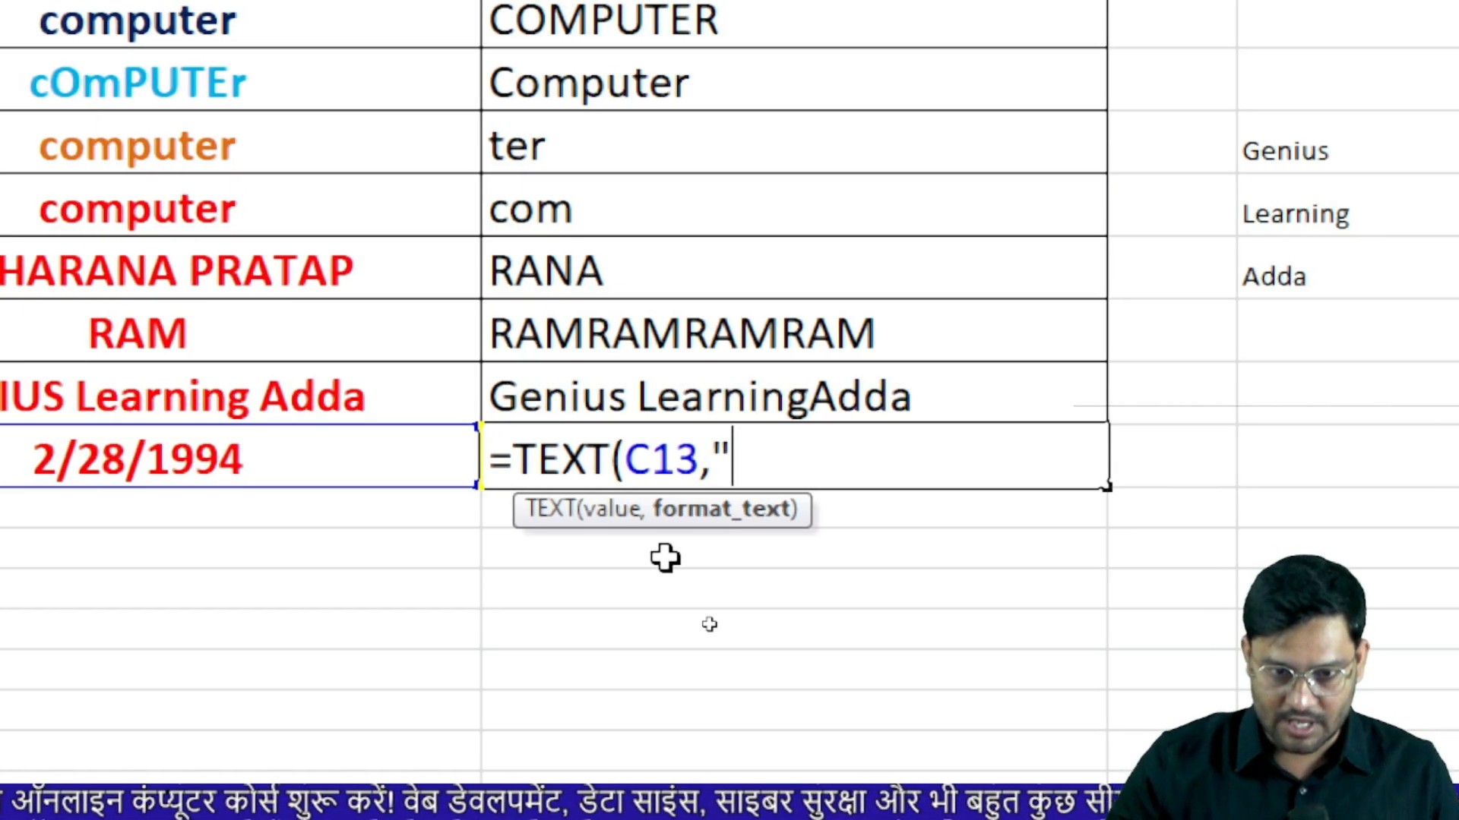
text(ddd)
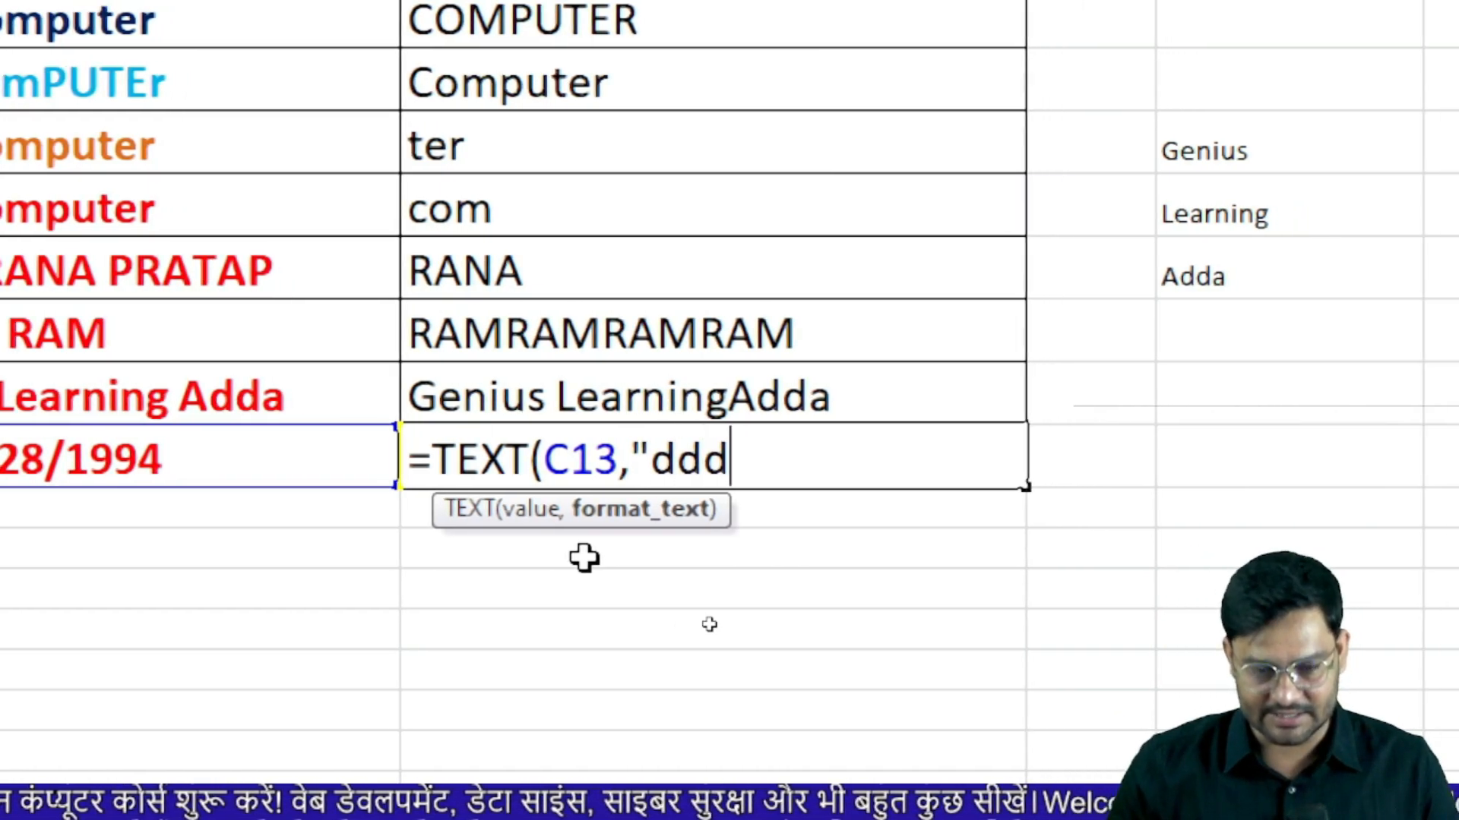
text(")
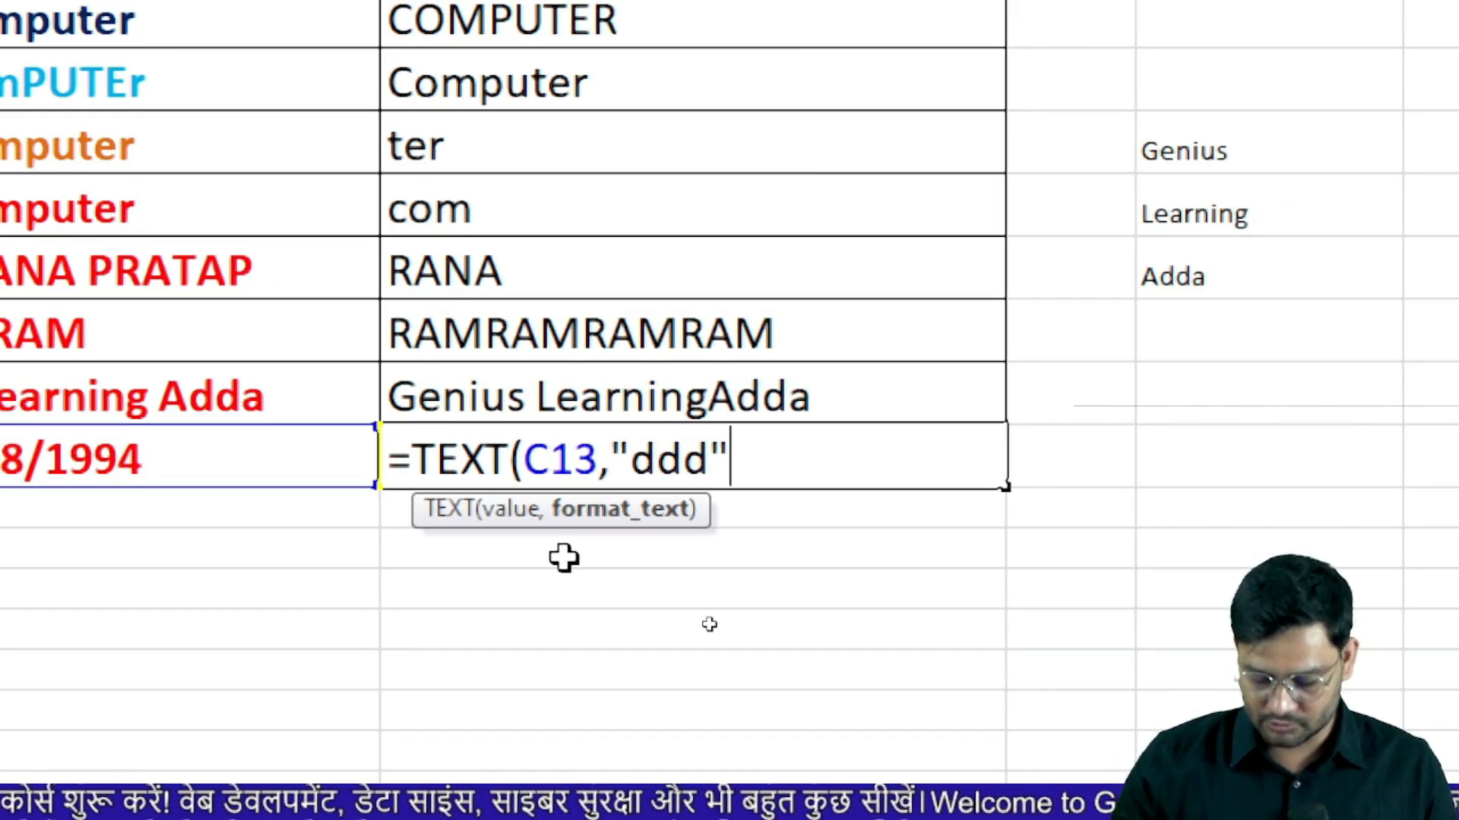
key(Return)
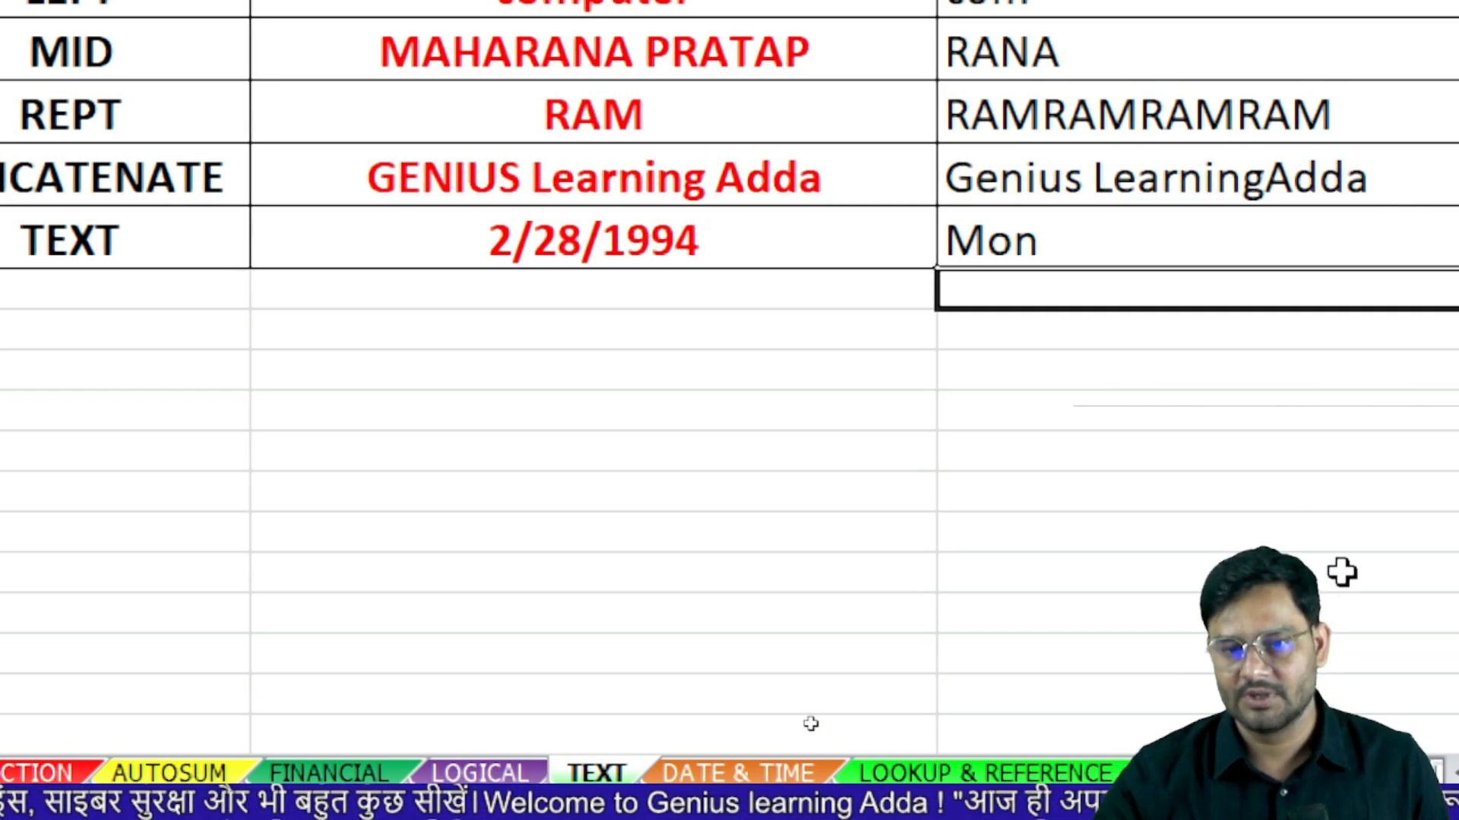
- Change the format text in D13's TEXT formula to "dddd"
double_click(1114, 230)
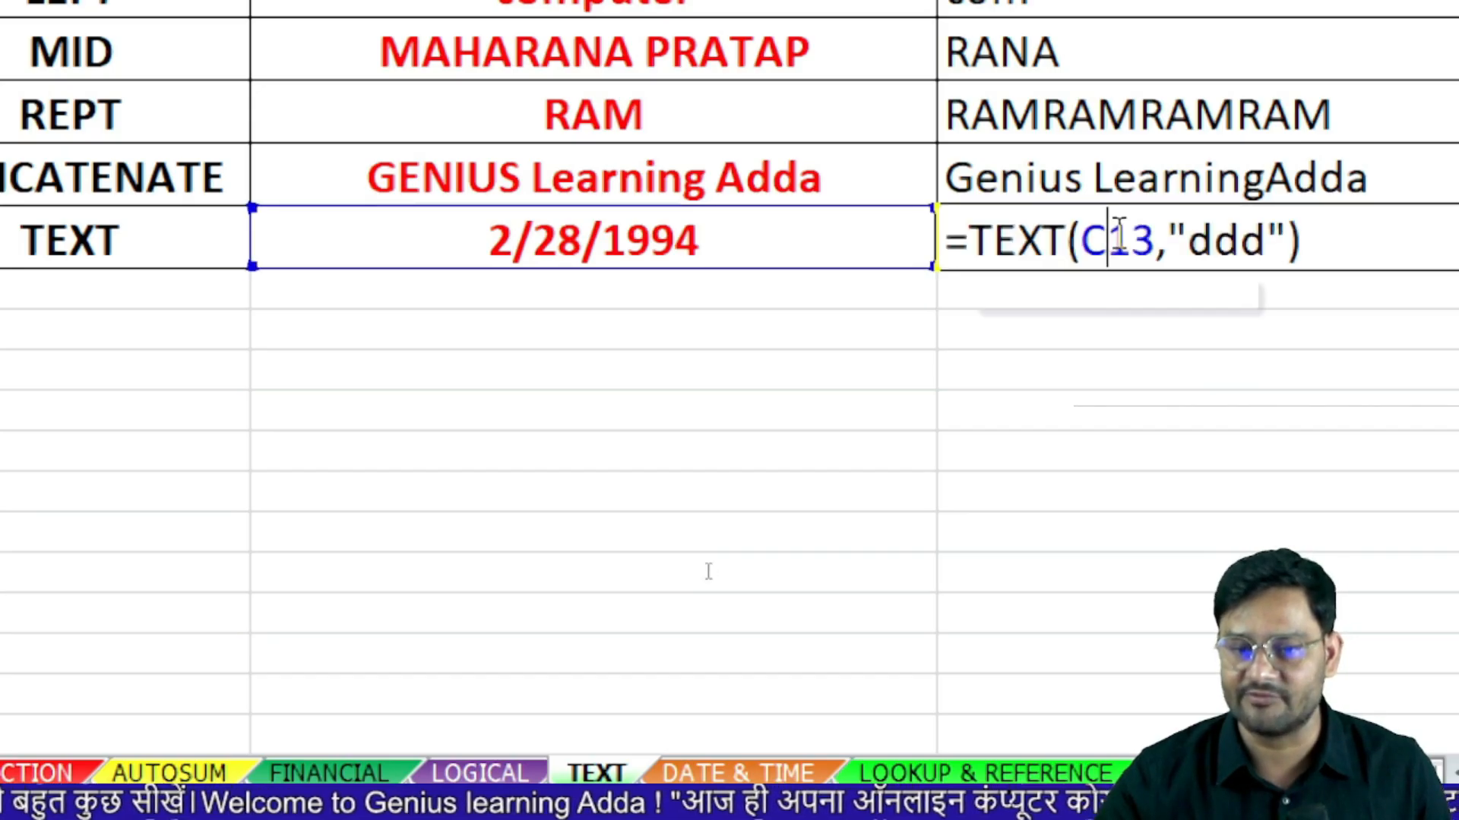
click(1268, 240)
text(d)
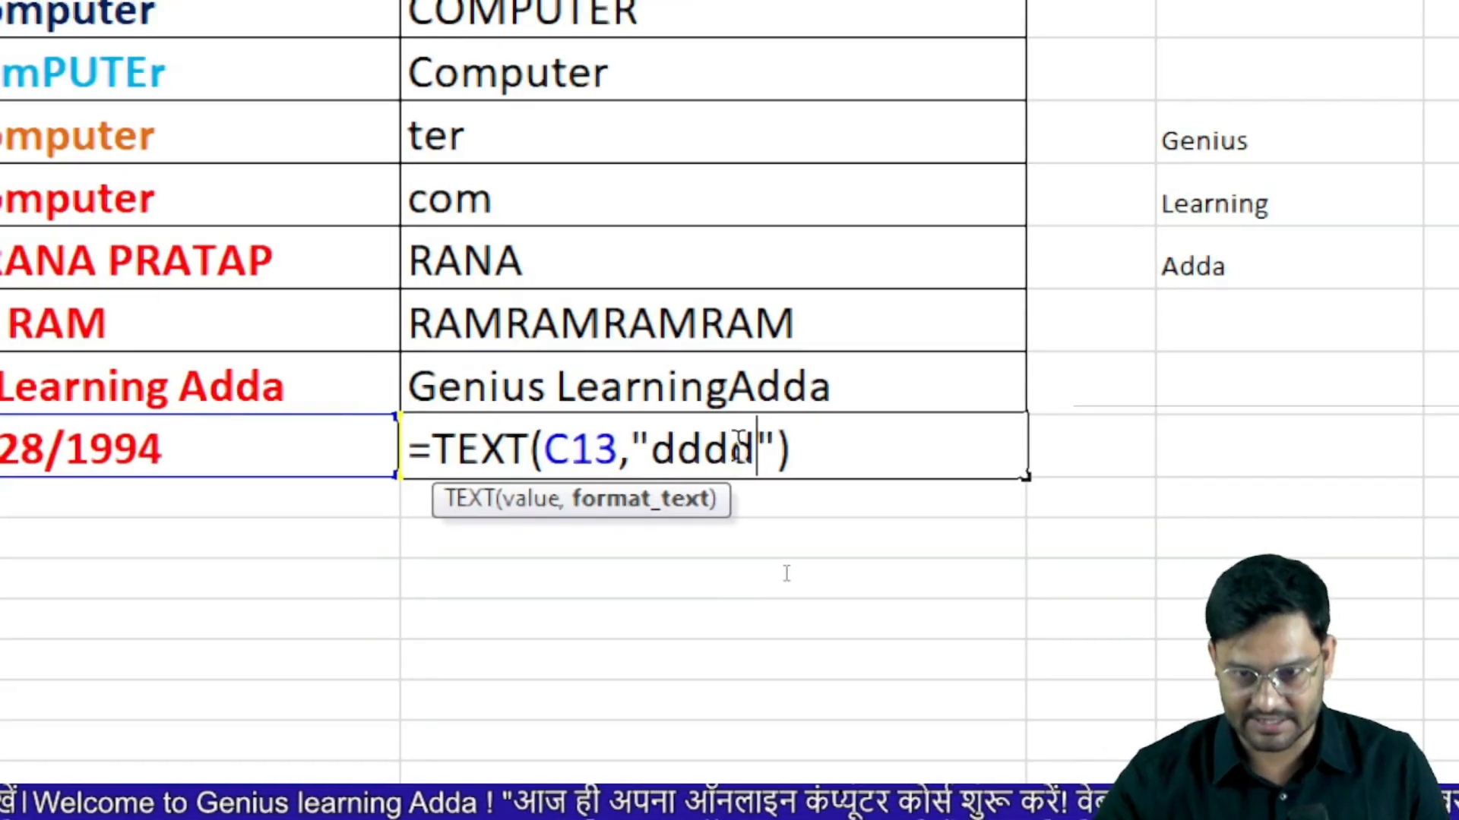
key(Return)
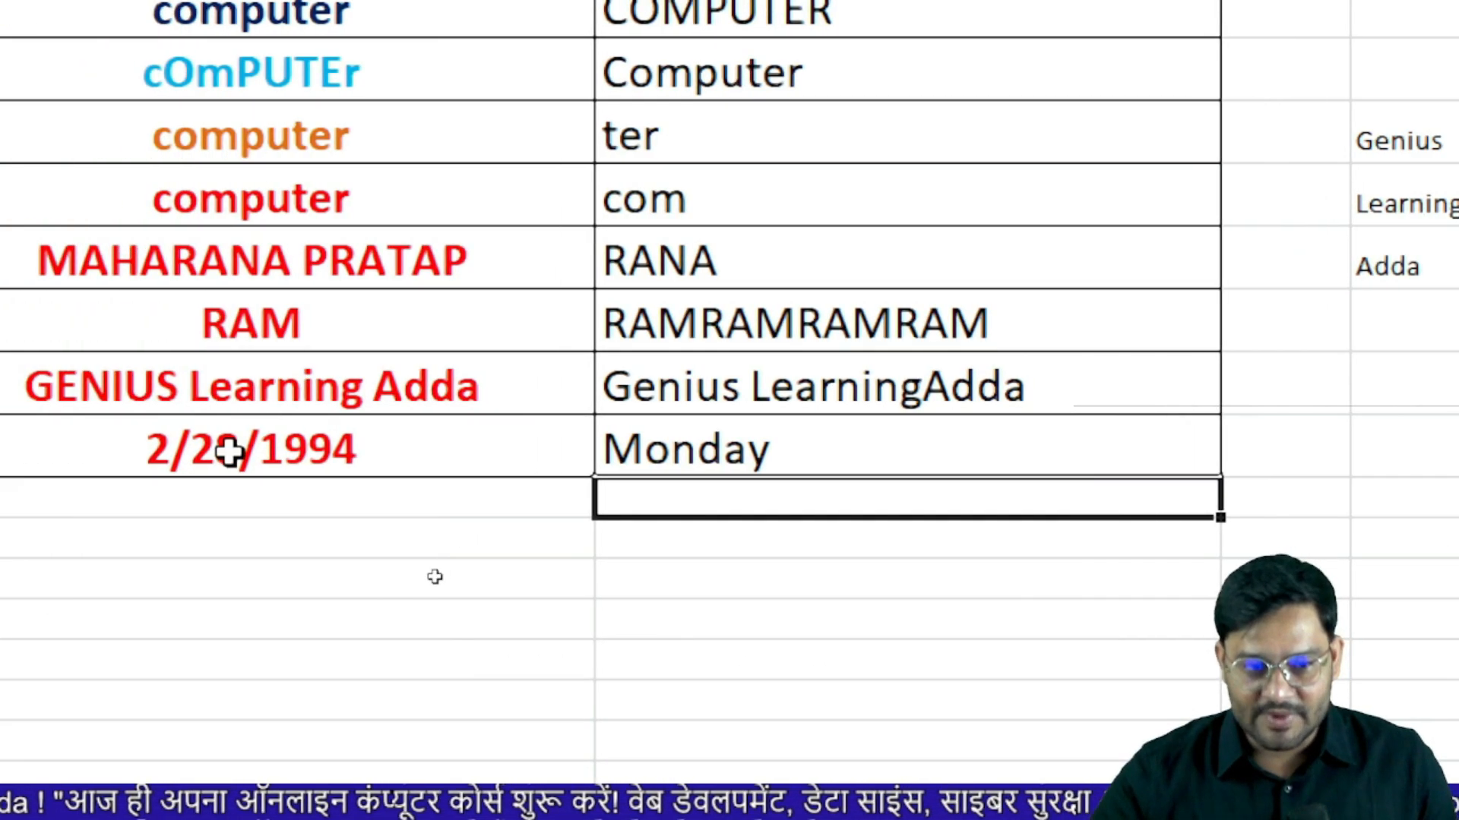
- Replace the date in C13 with 08/15/1947
click(167, 449)
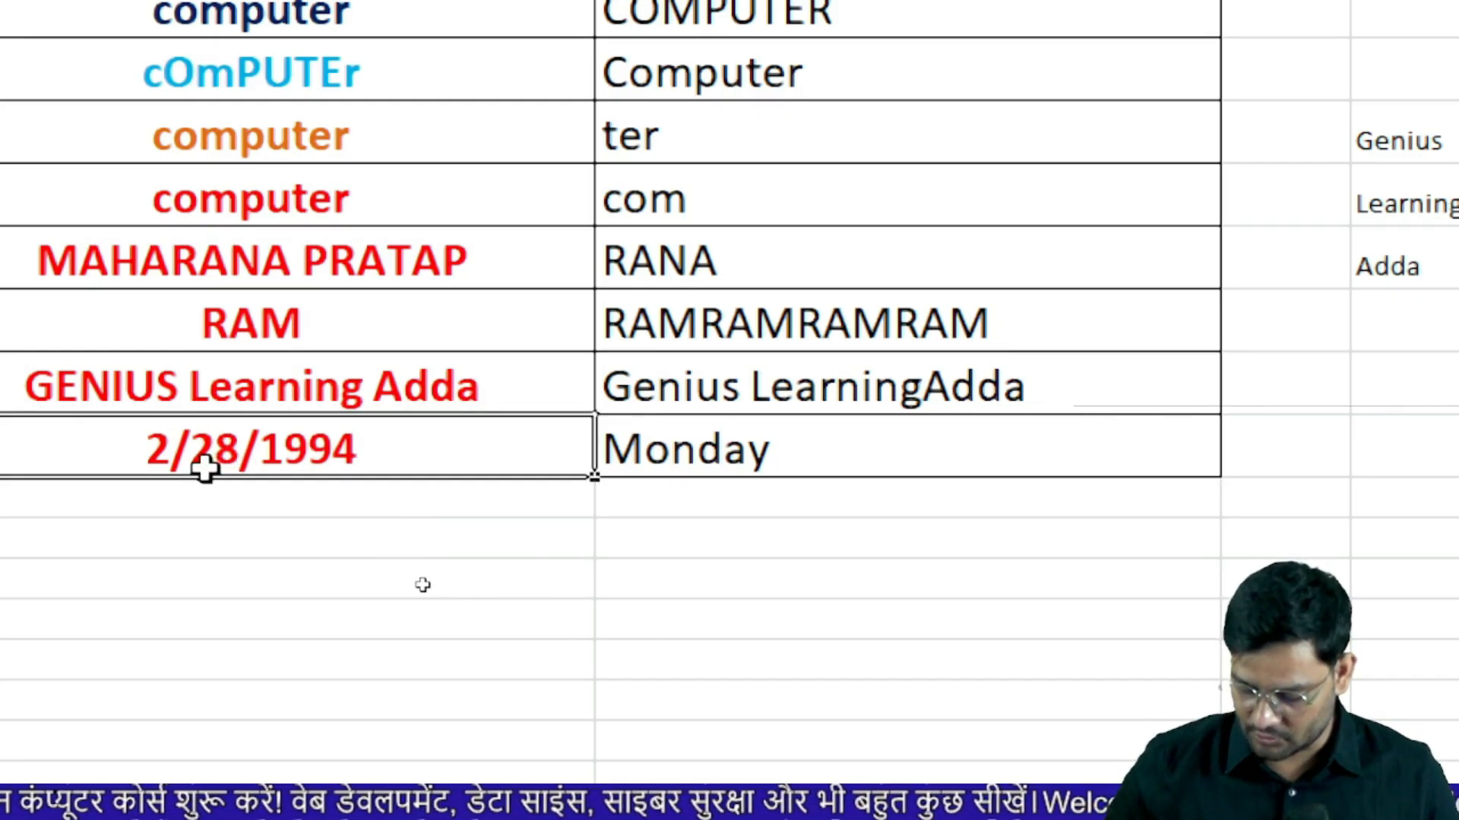
text(08/)
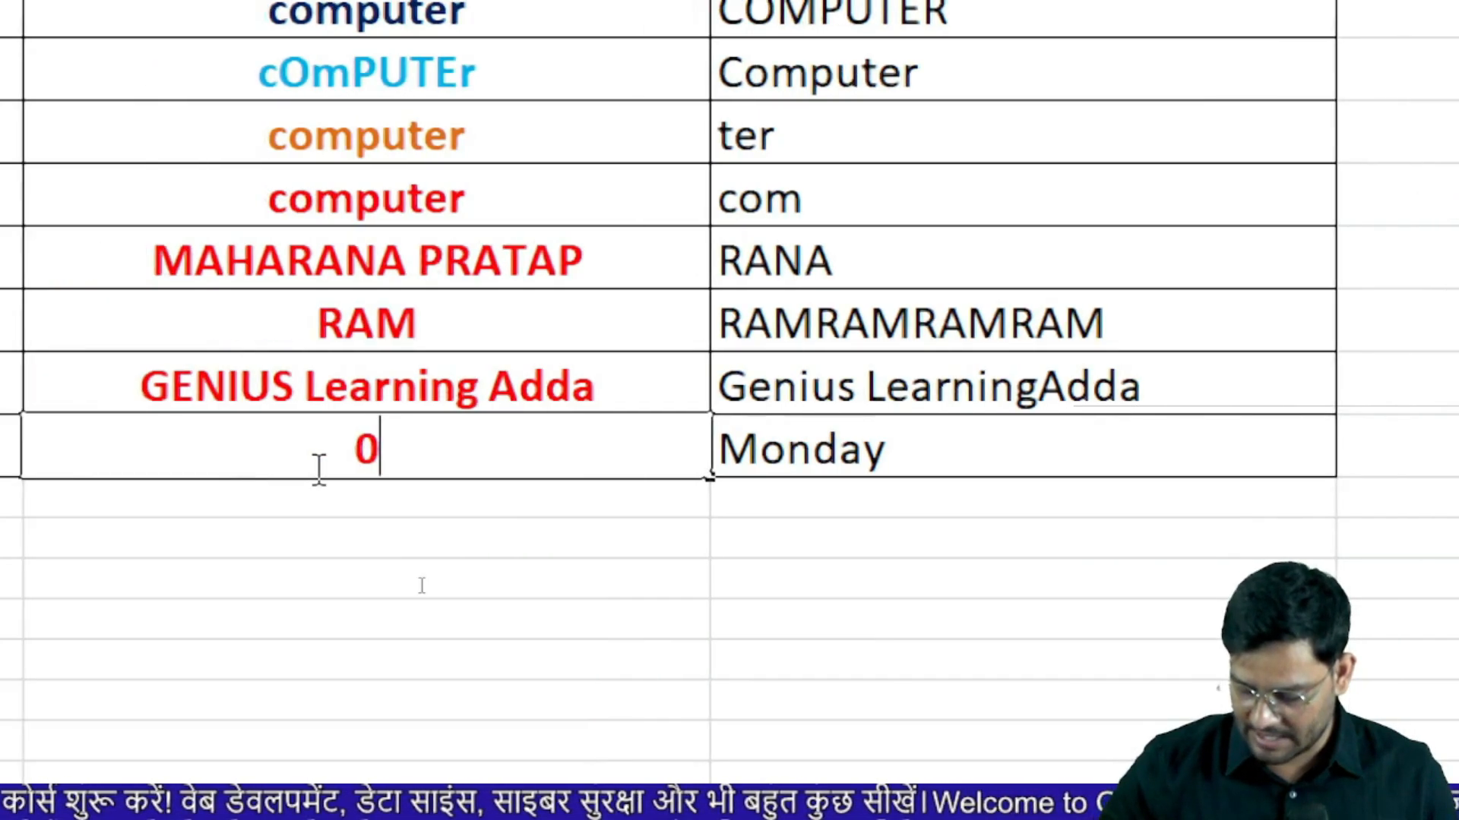
text(15/194)
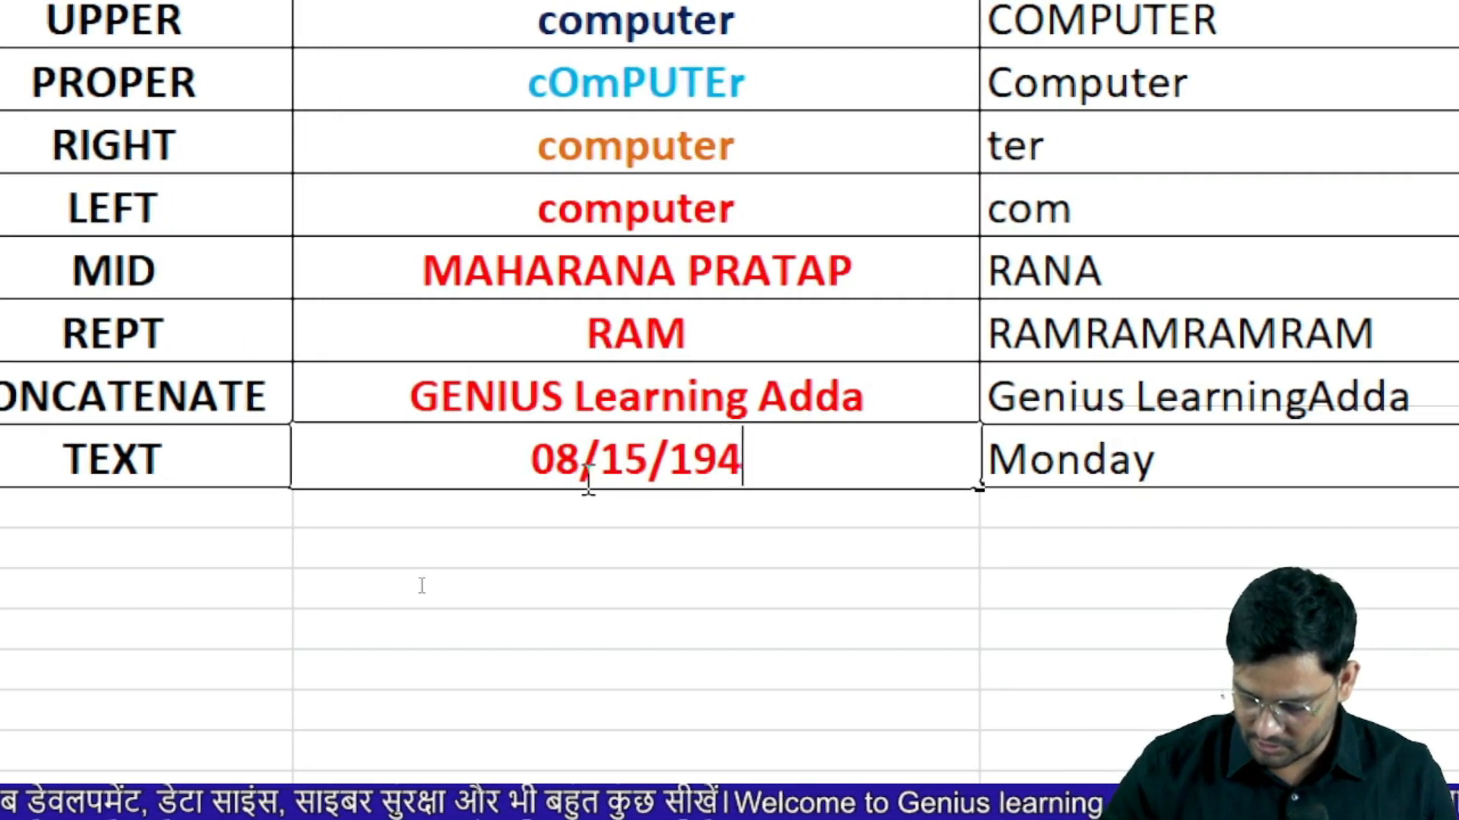
text(7)
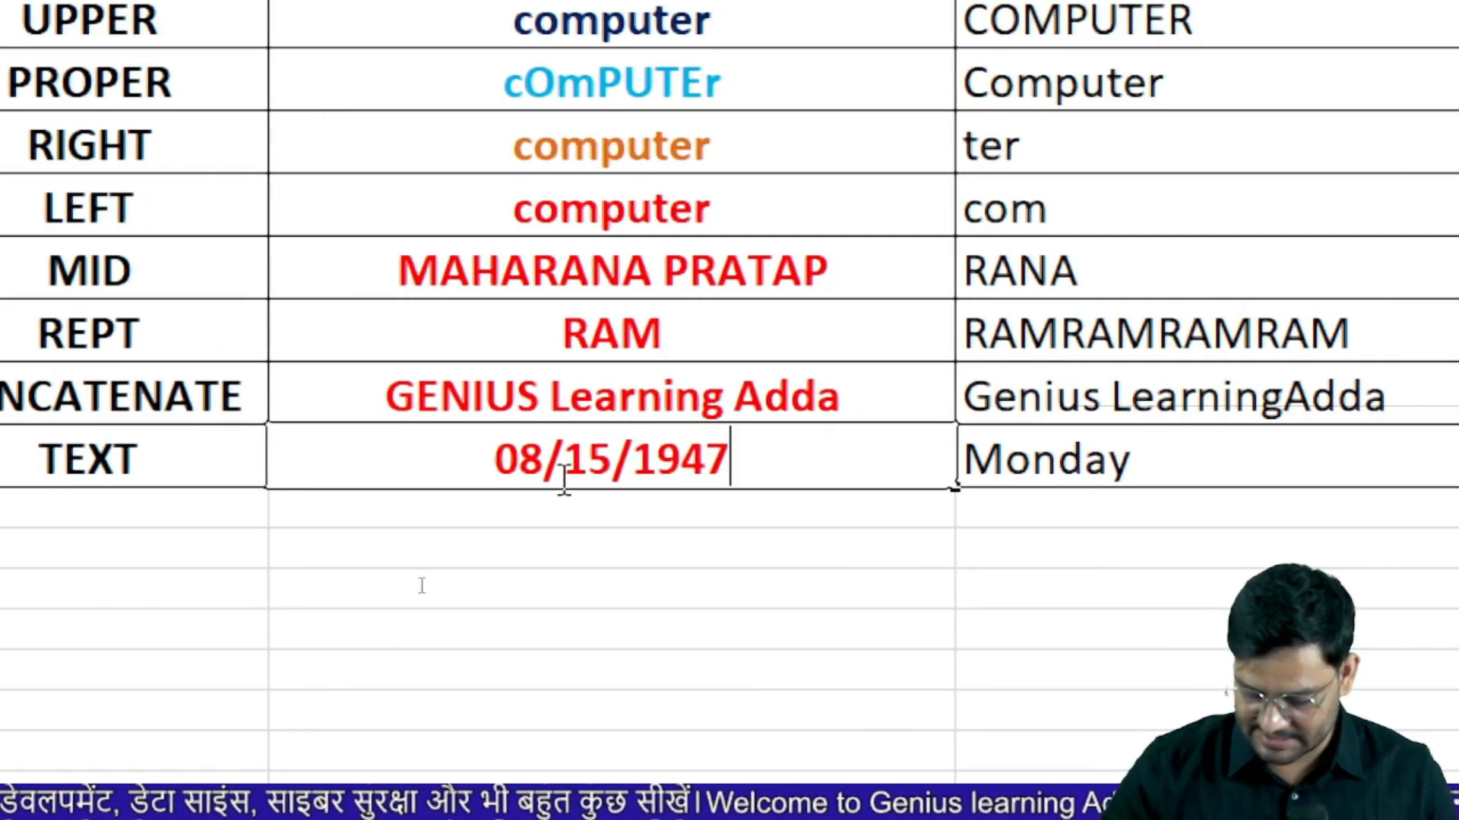
key(Return)
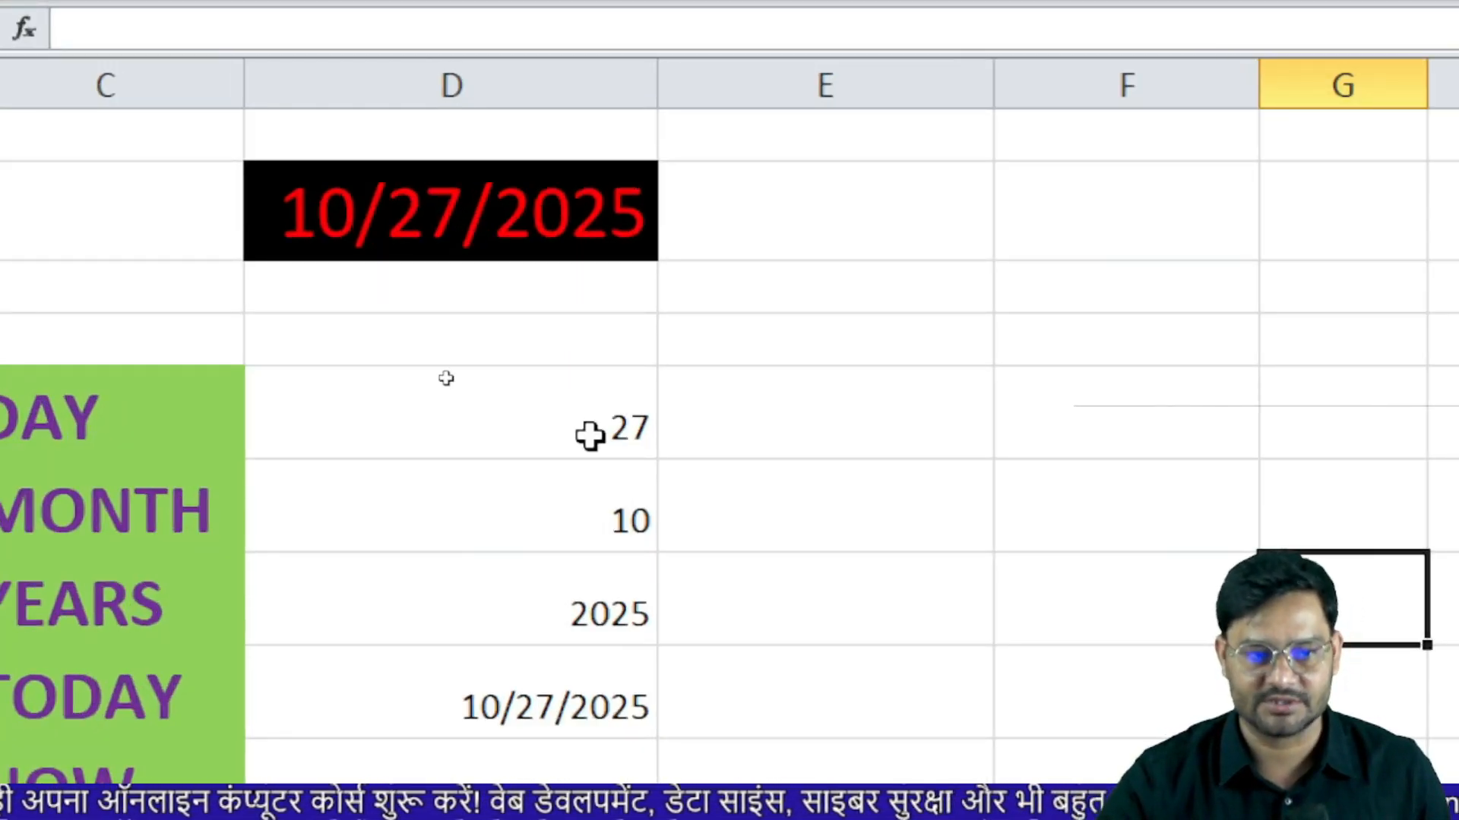
- Clear the existing results in column D beside the labels from DAY down through NOW on the DATE & TIME sheet
drag(413, 440, 282, 539)
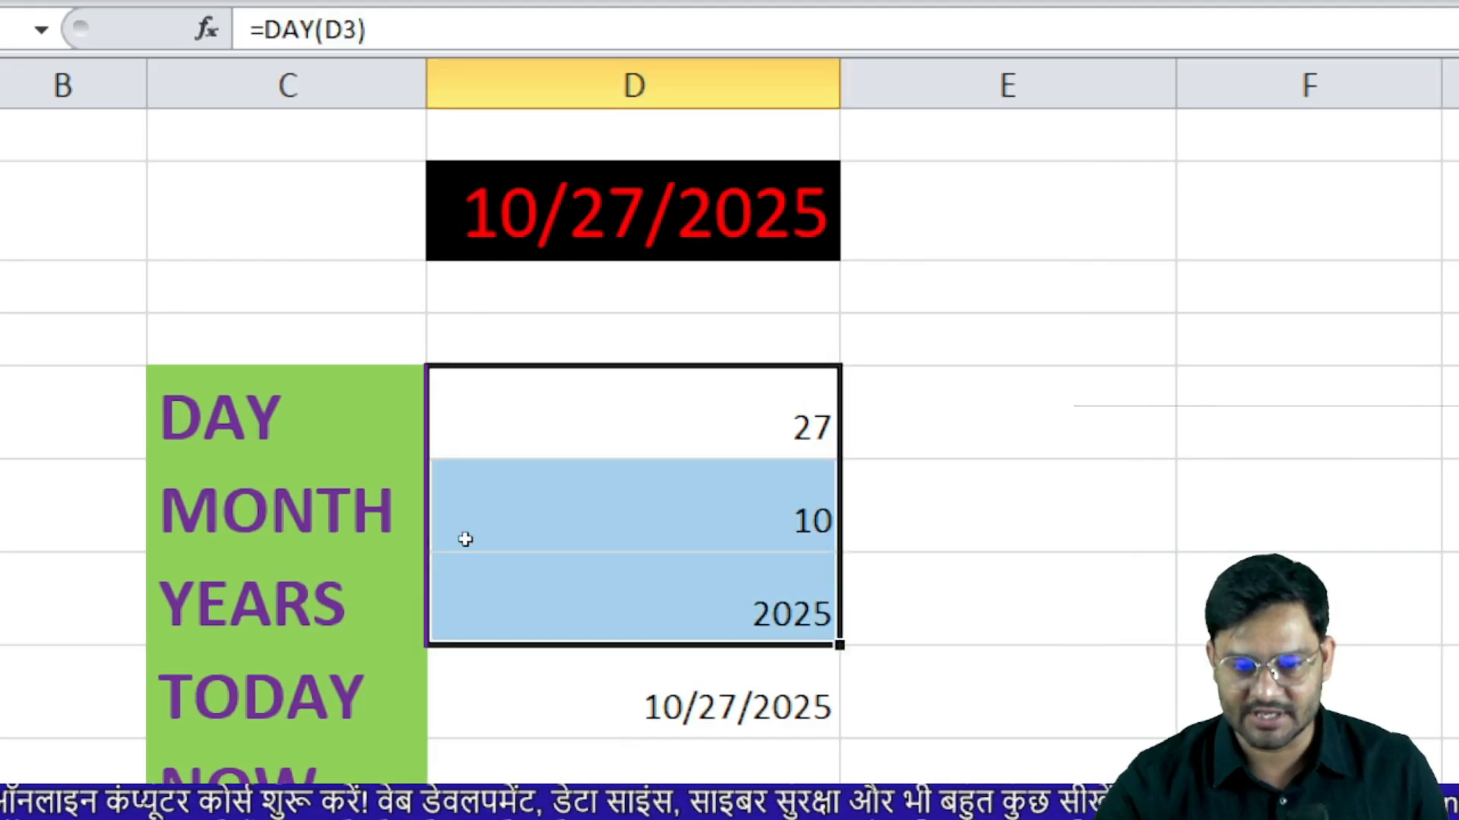
drag(465, 539, 466, 556)
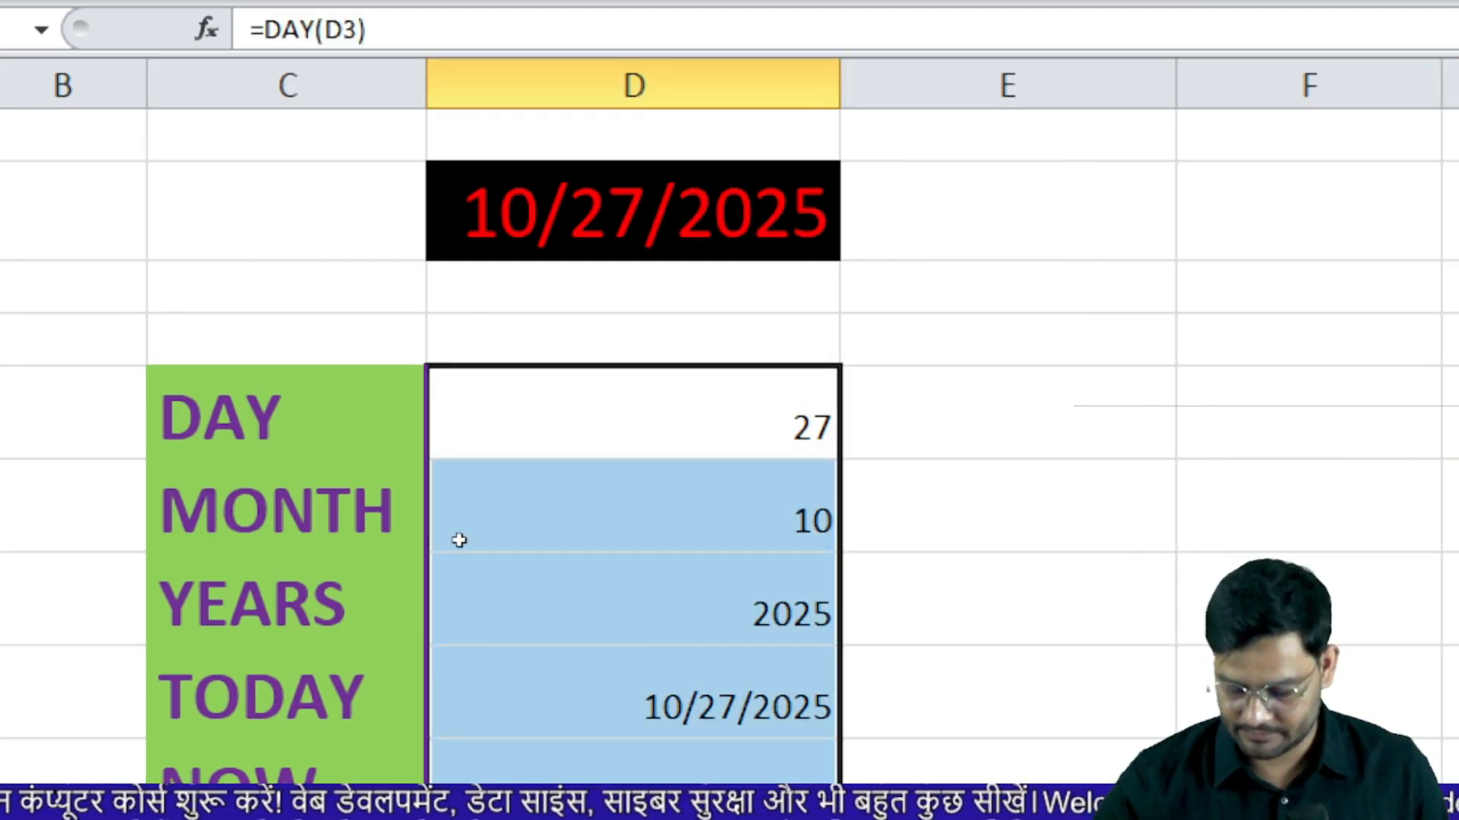
key(Delete)
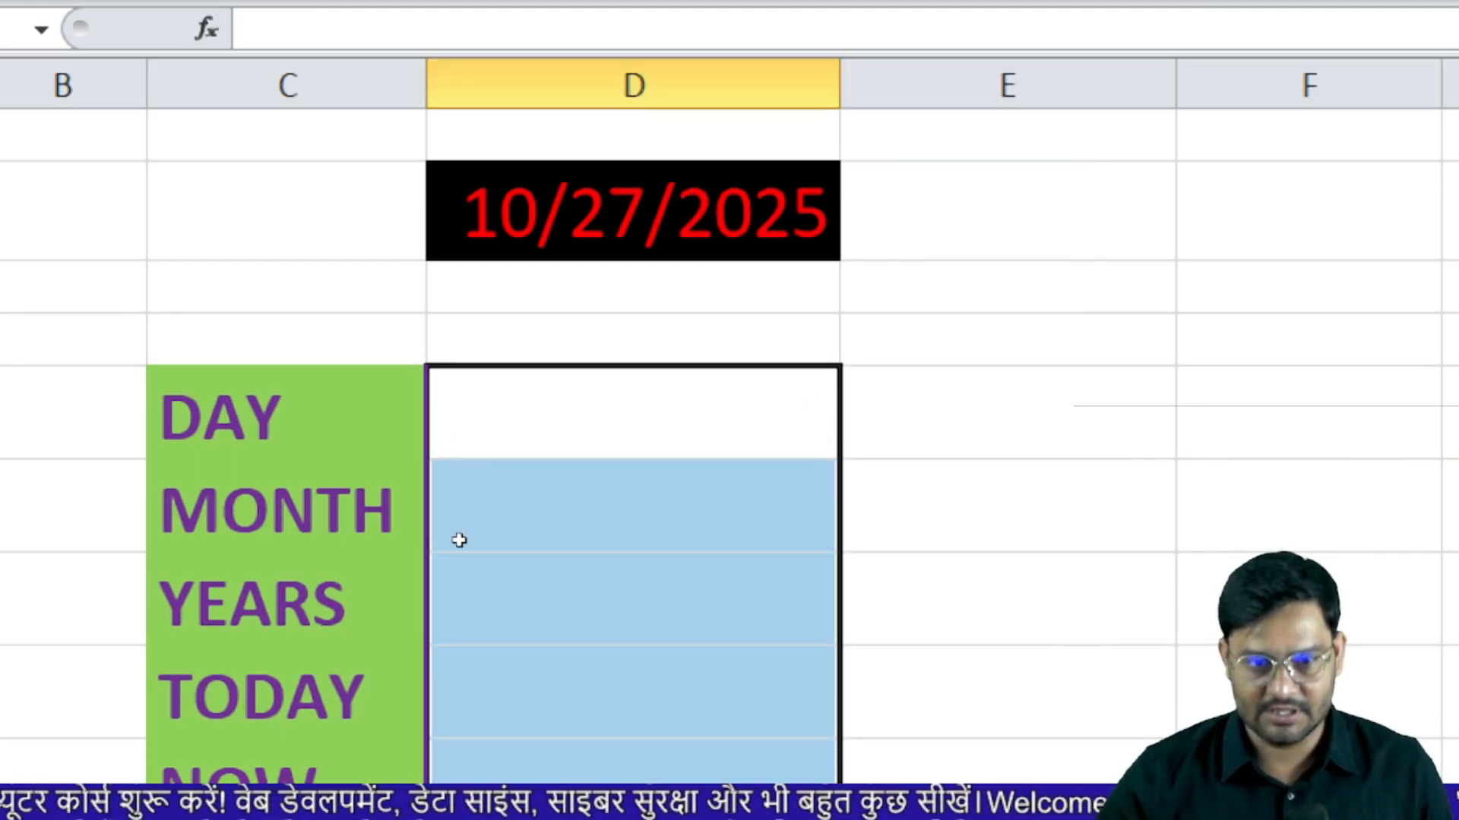
- Enter a DAY formula in the column D cell beside the DAY label, using the date in D3
click(716, 449)
text(=day)
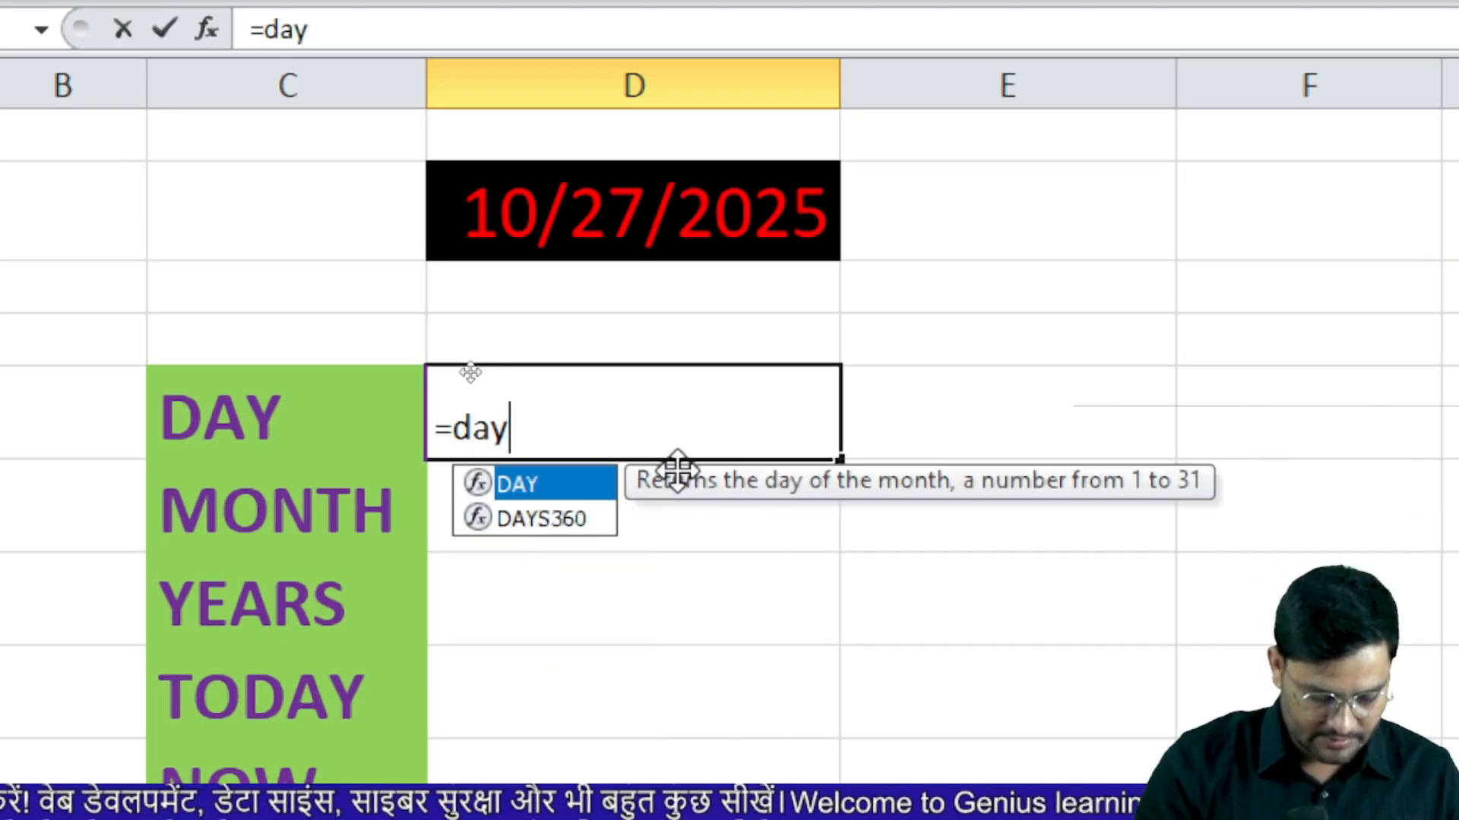
key(Tab)
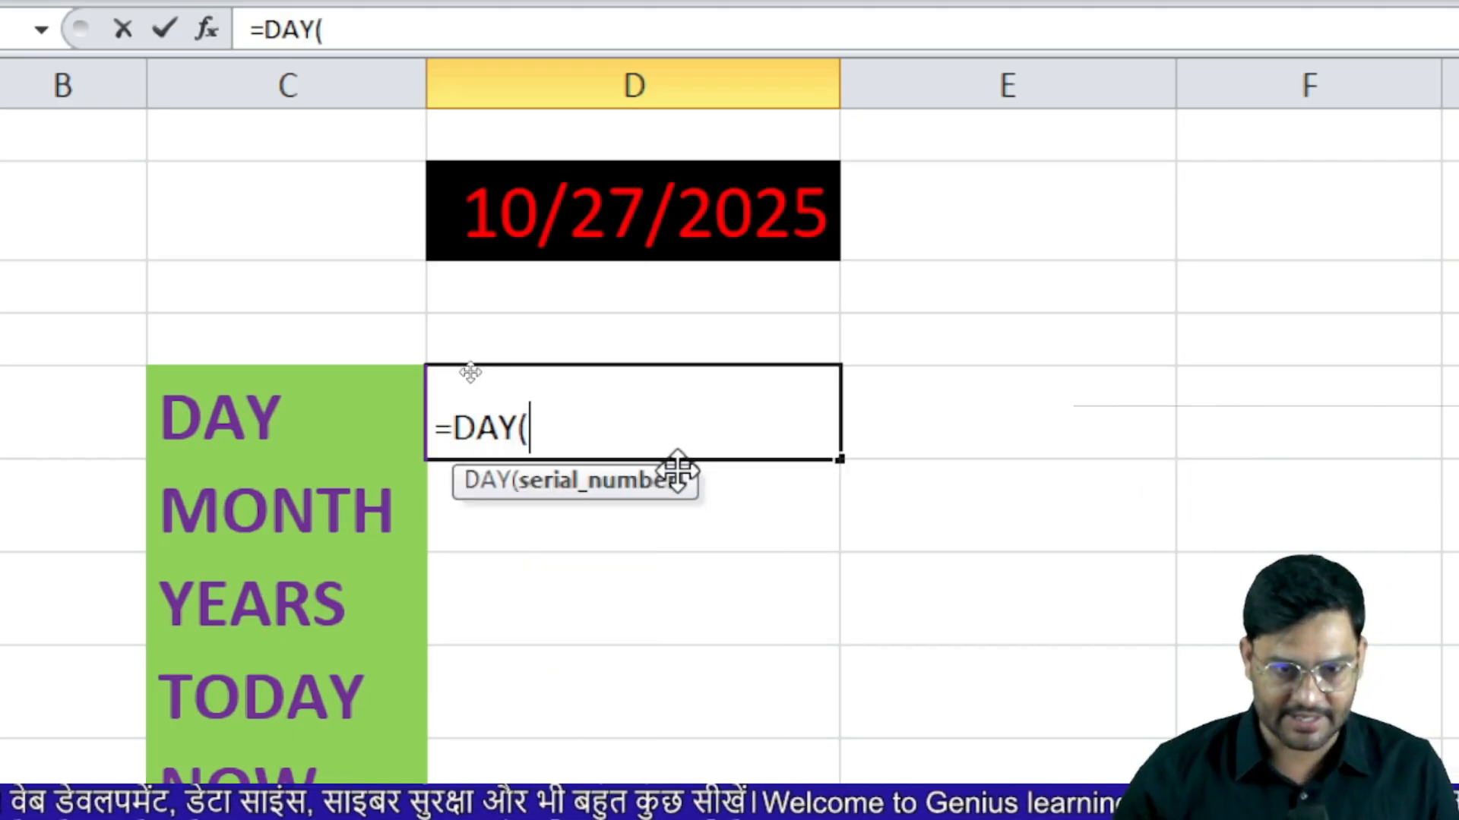
click(664, 209)
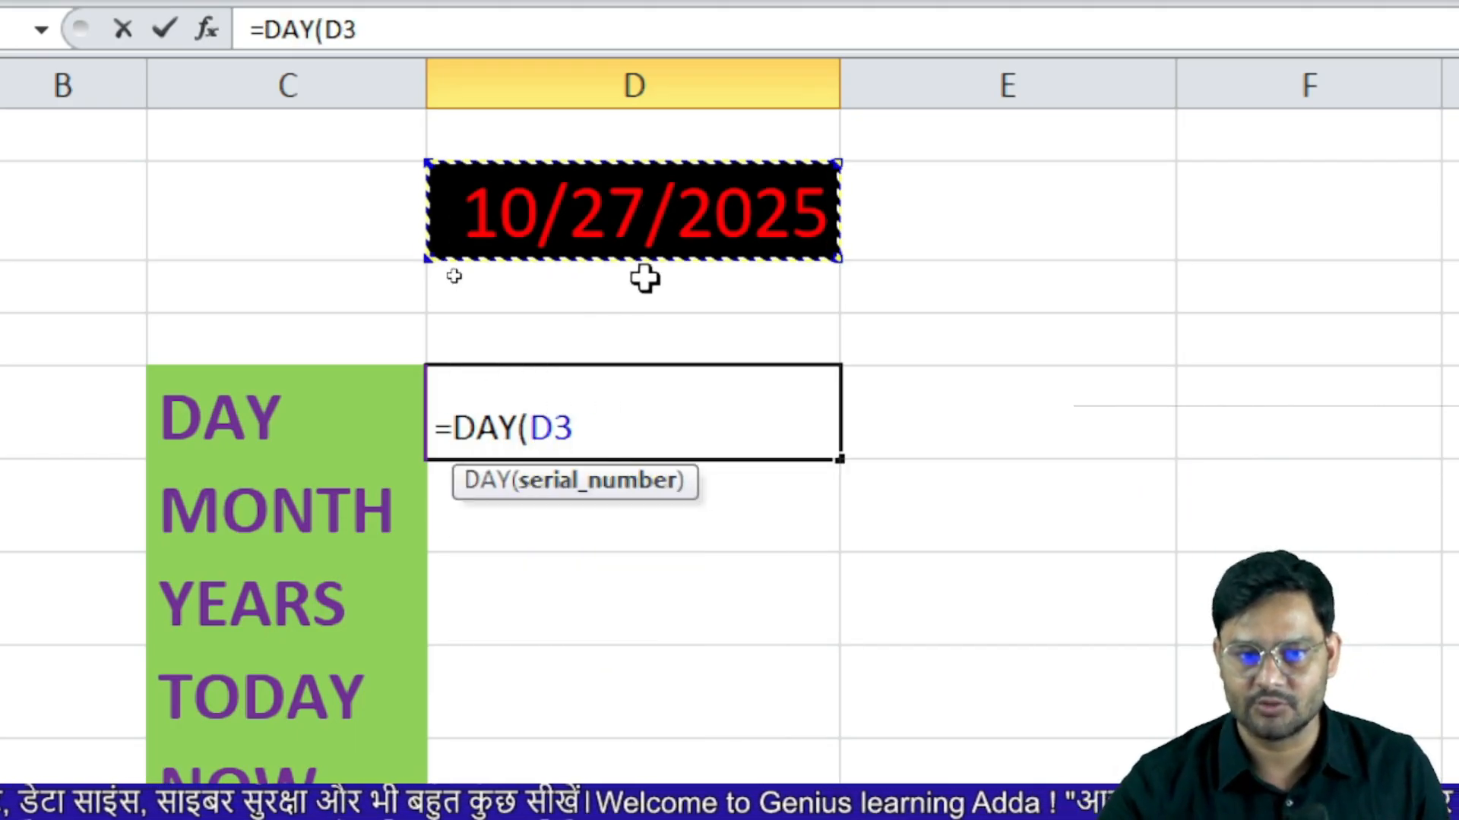
key(Return)
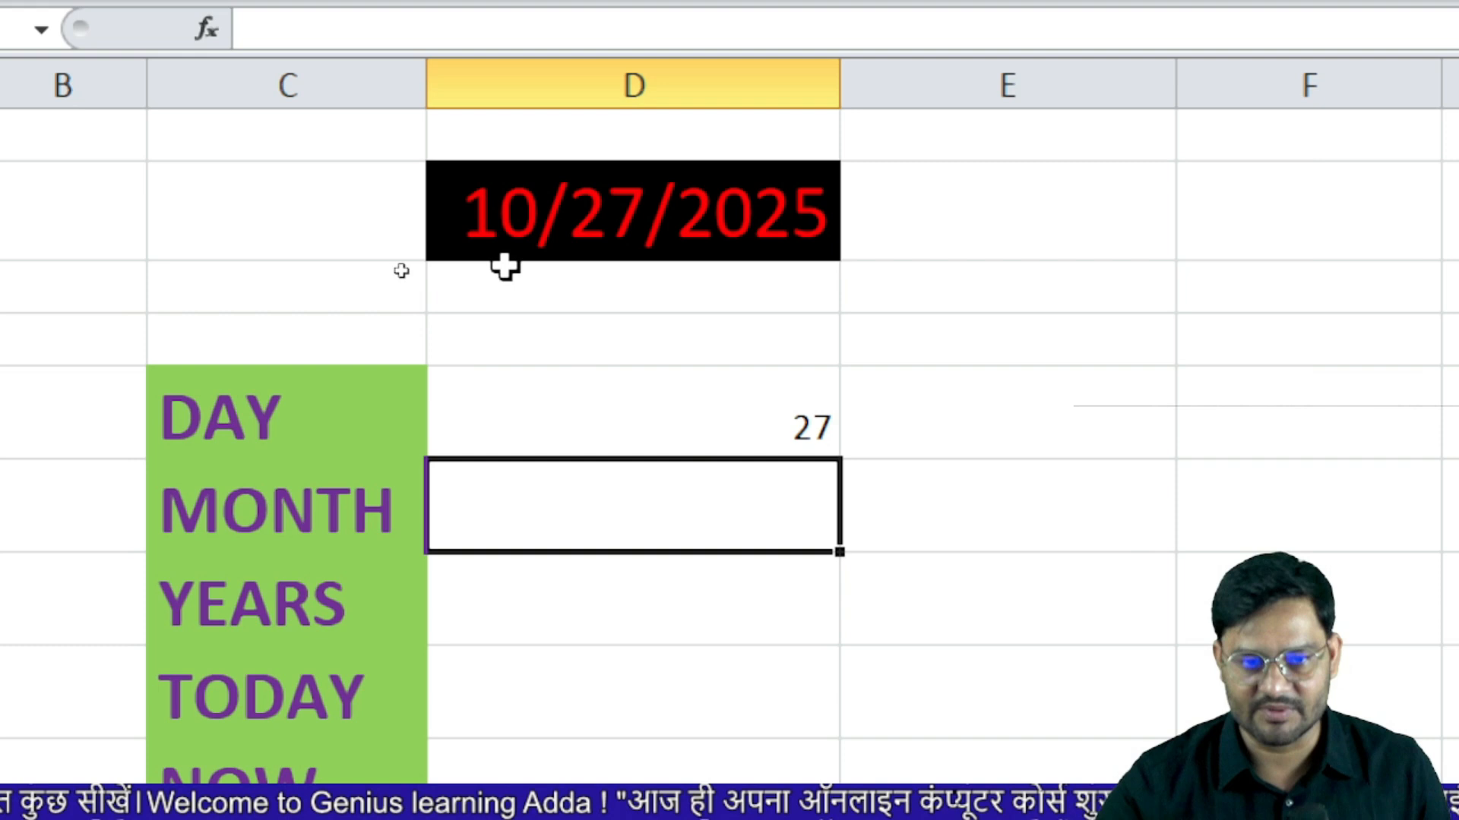
- Enter a MONTH formula in the column D cell beside the MONTH label, using the date in D3
text(=month)
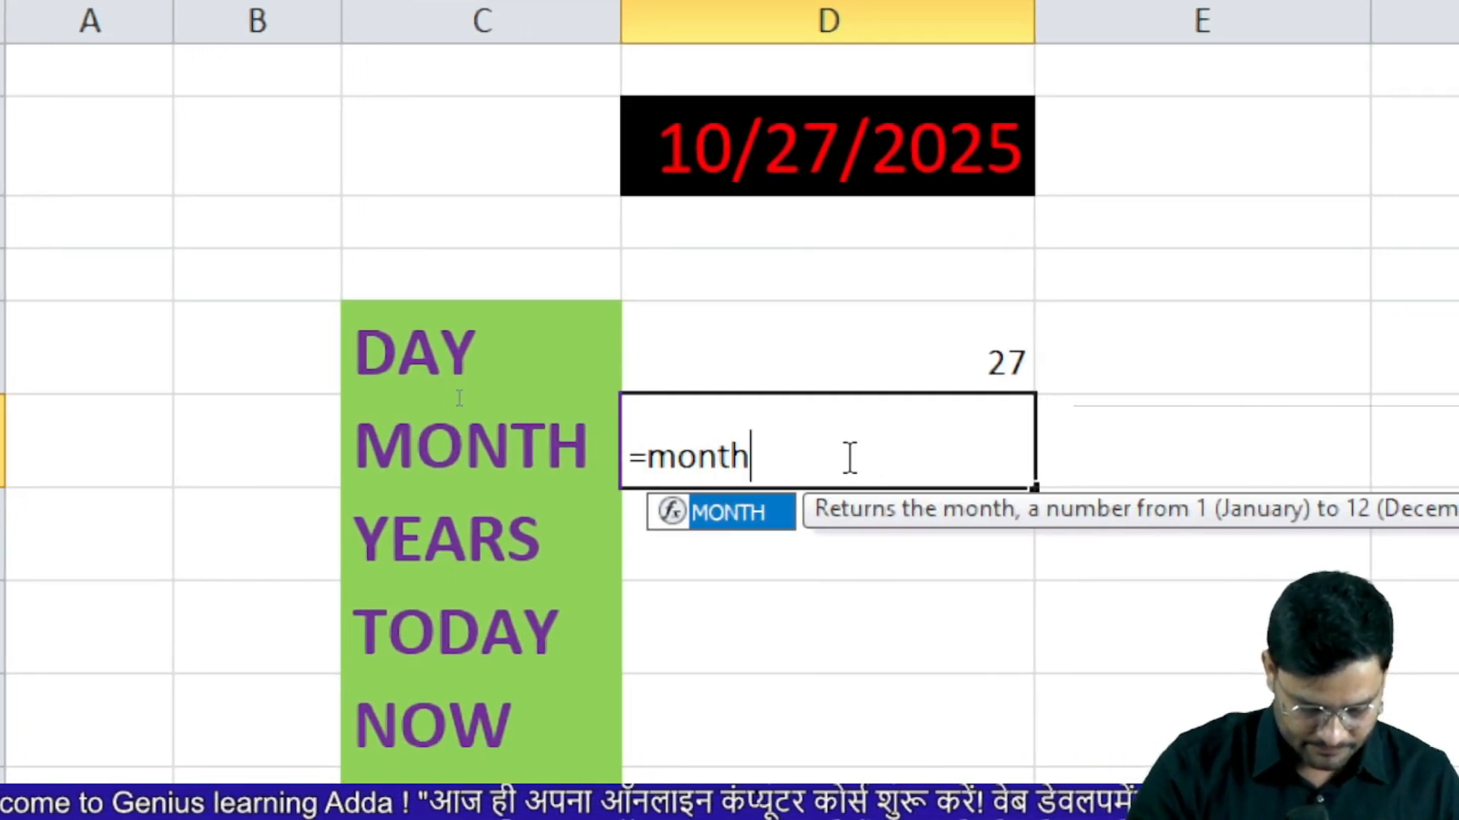
key(Tab)
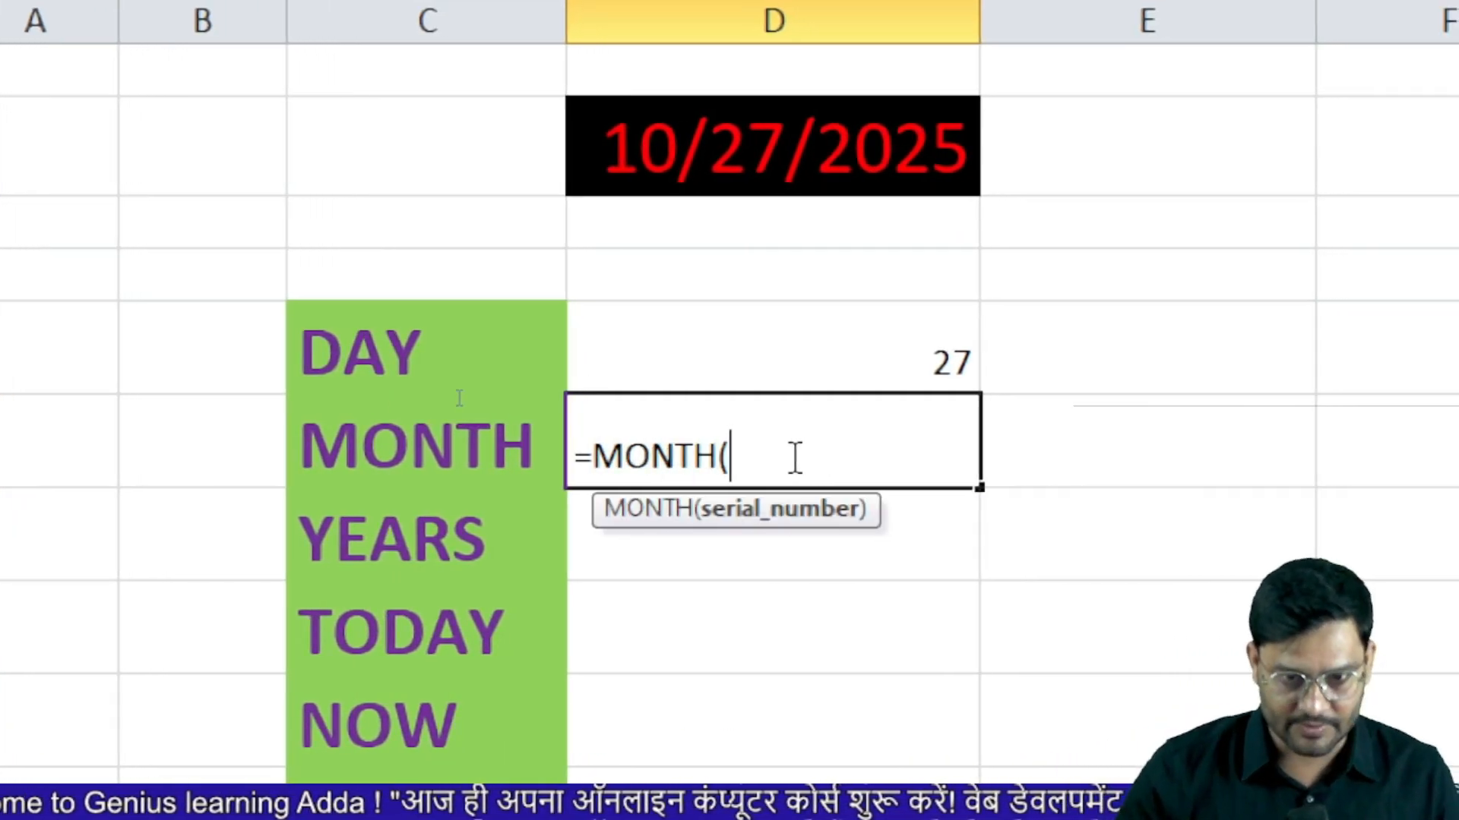
click(873, 158)
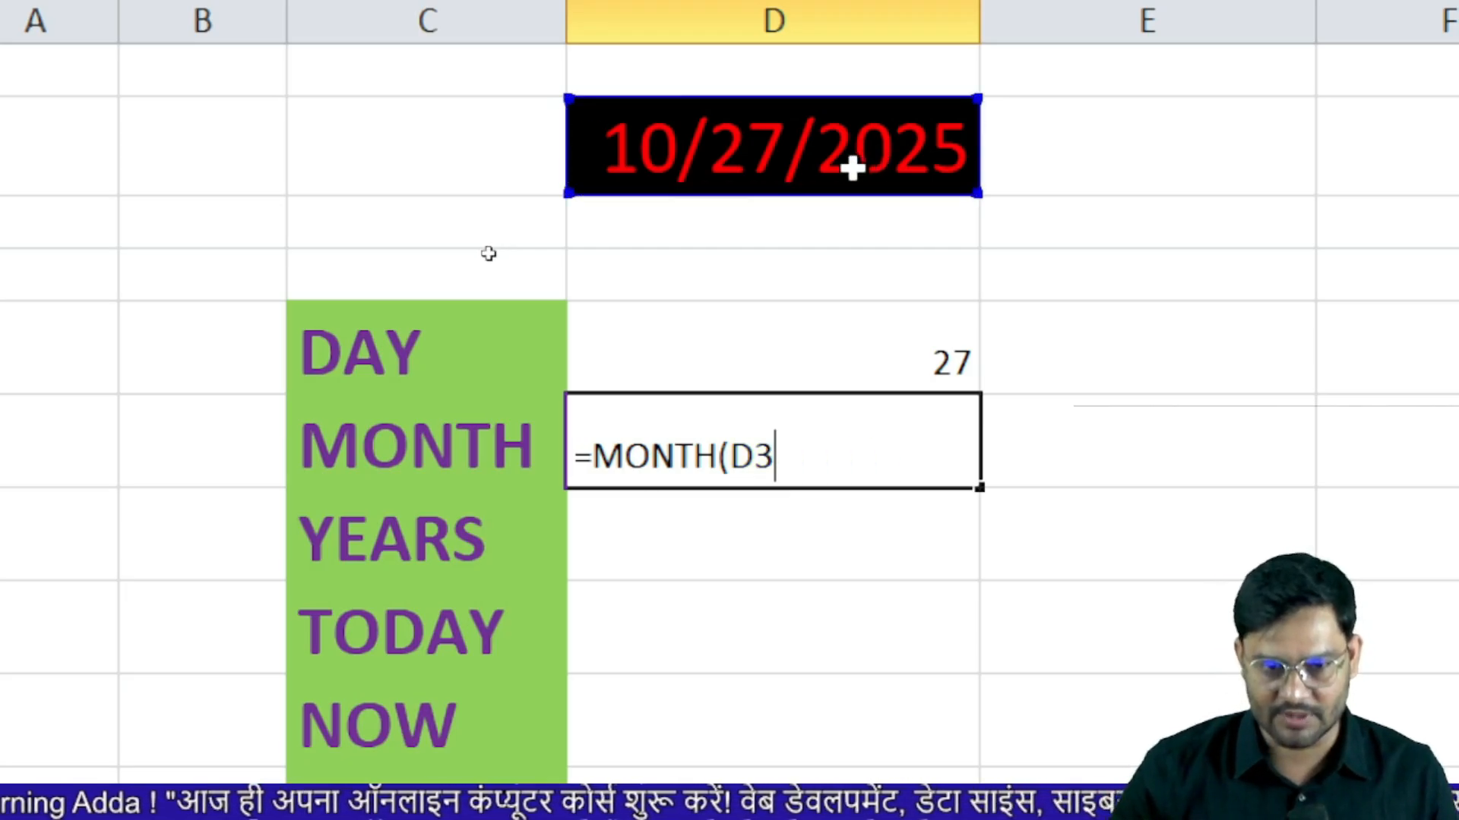
key(Return)
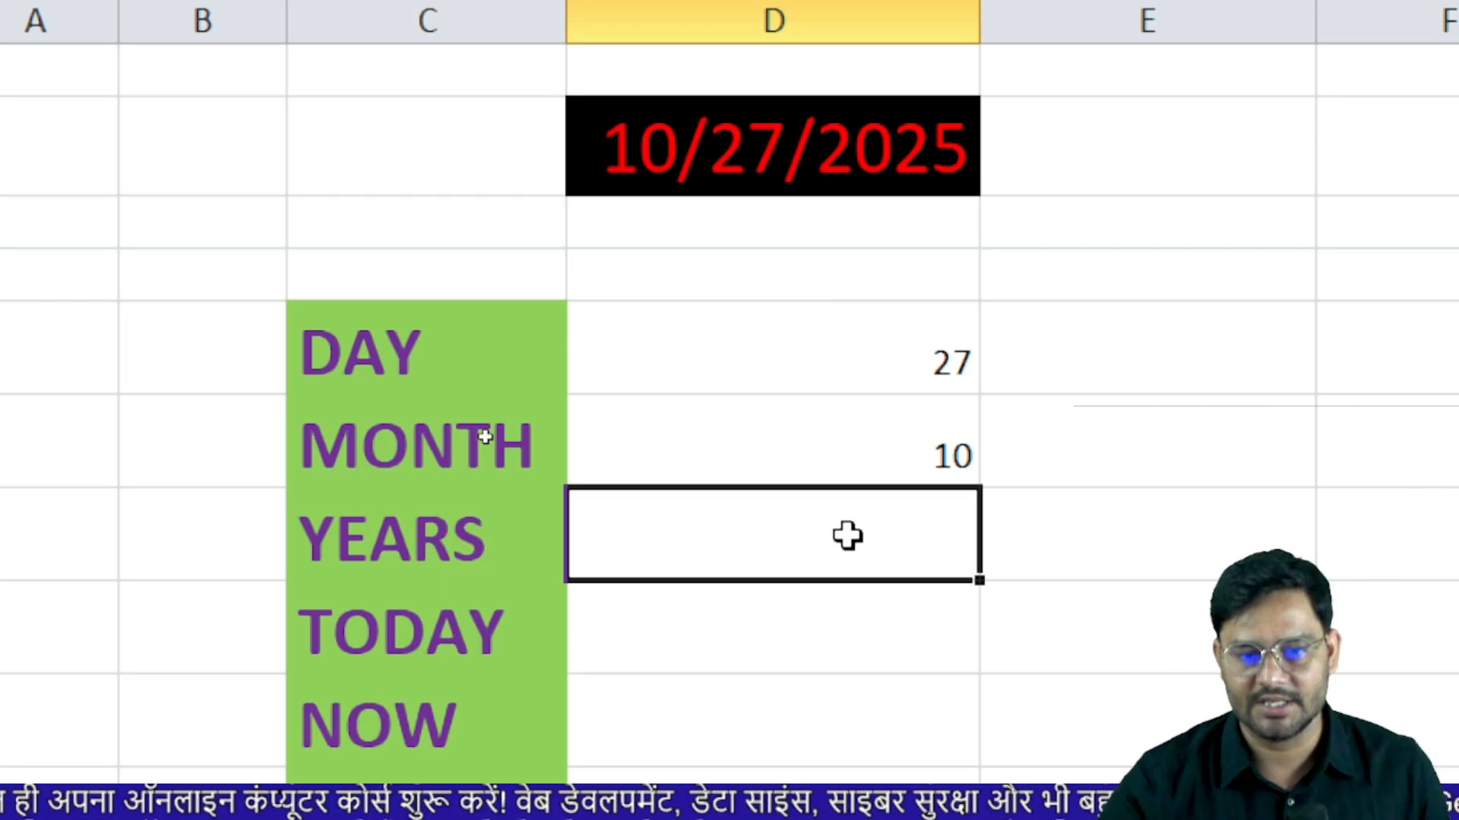
- Enter a YEAR formula in the column D cell beside the YEARS label, using the date in D3
text(=year)
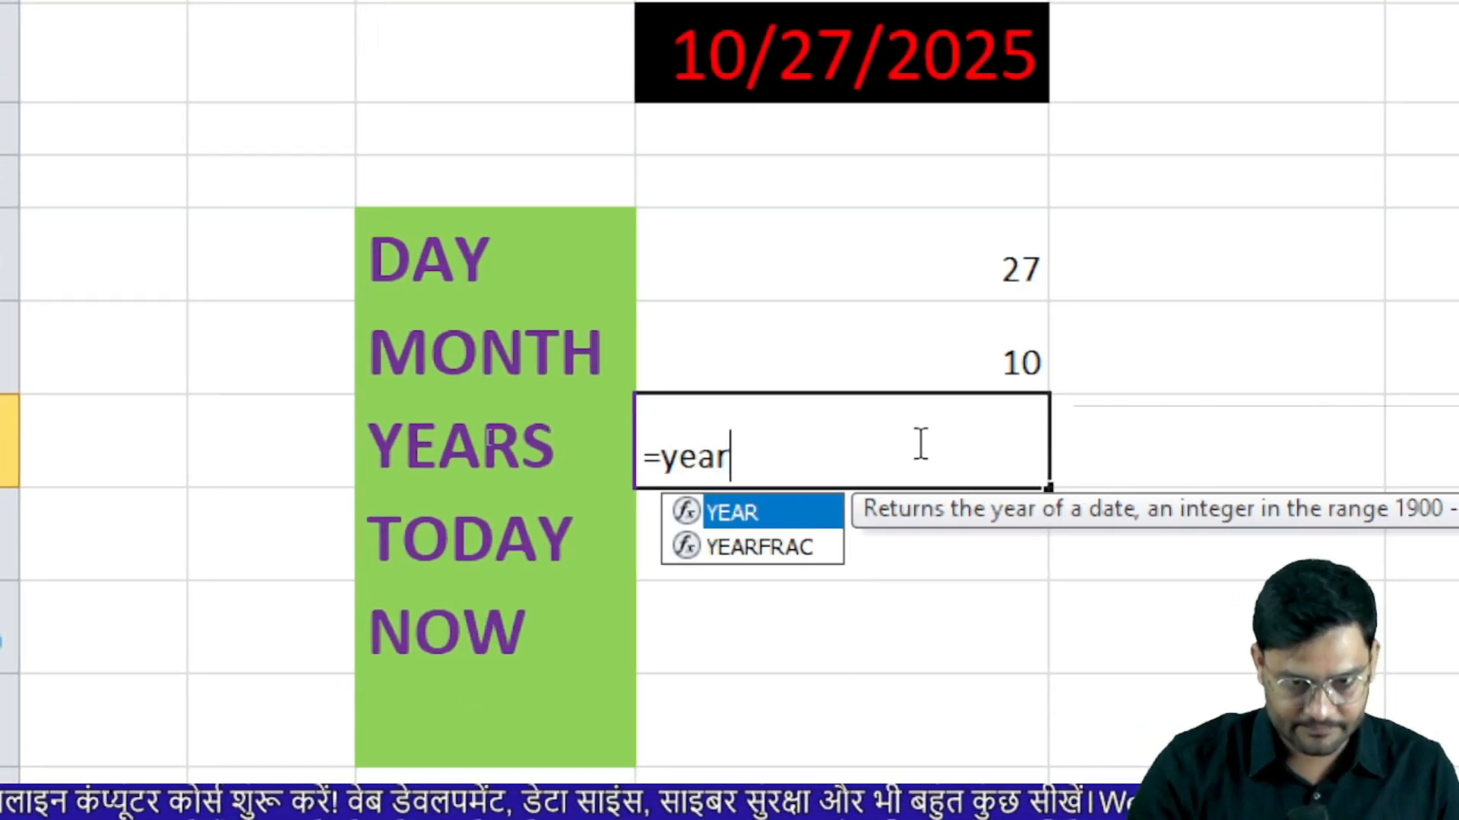
key(Tab)
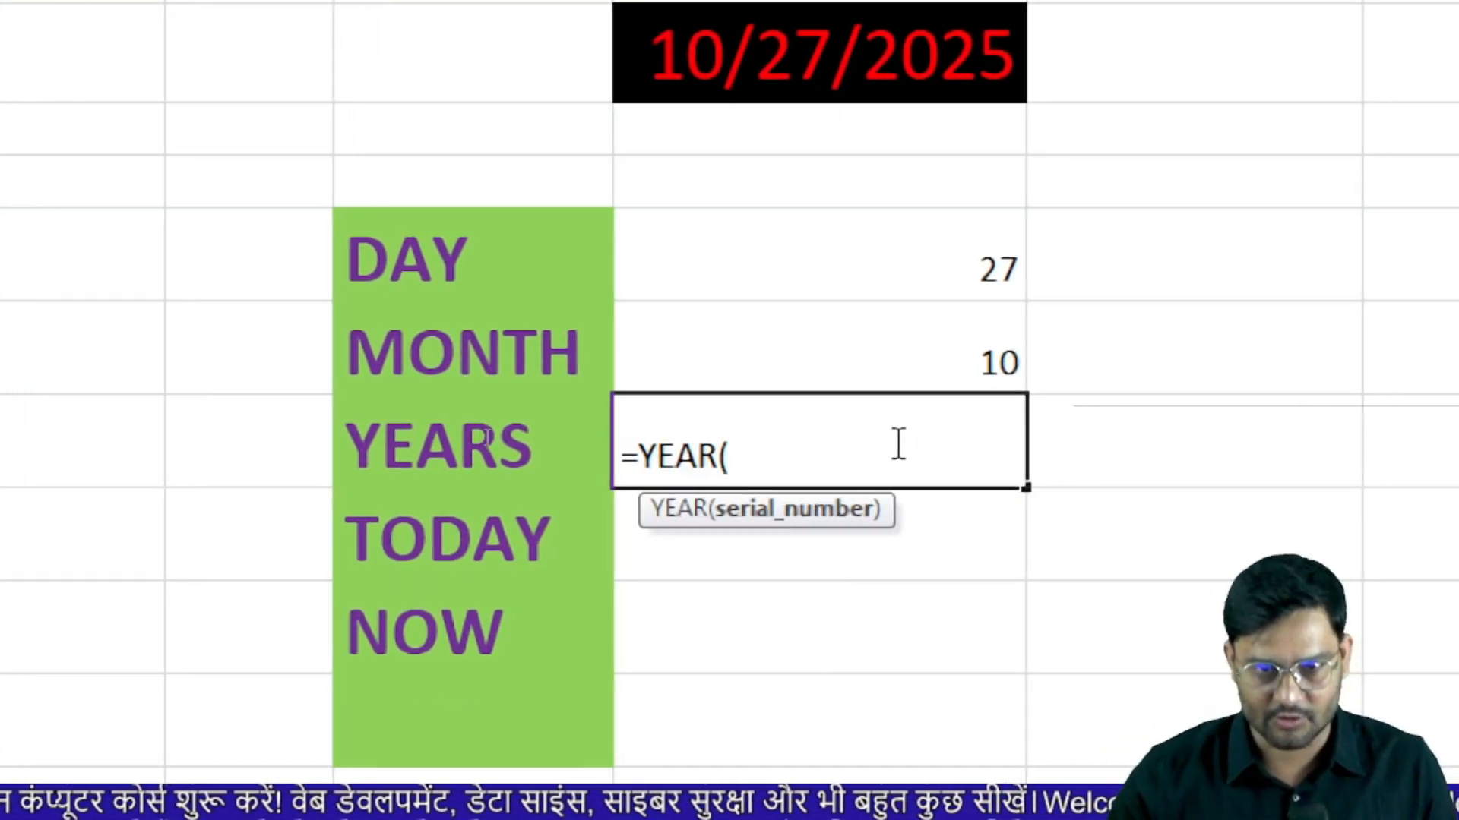
click(897, 69)
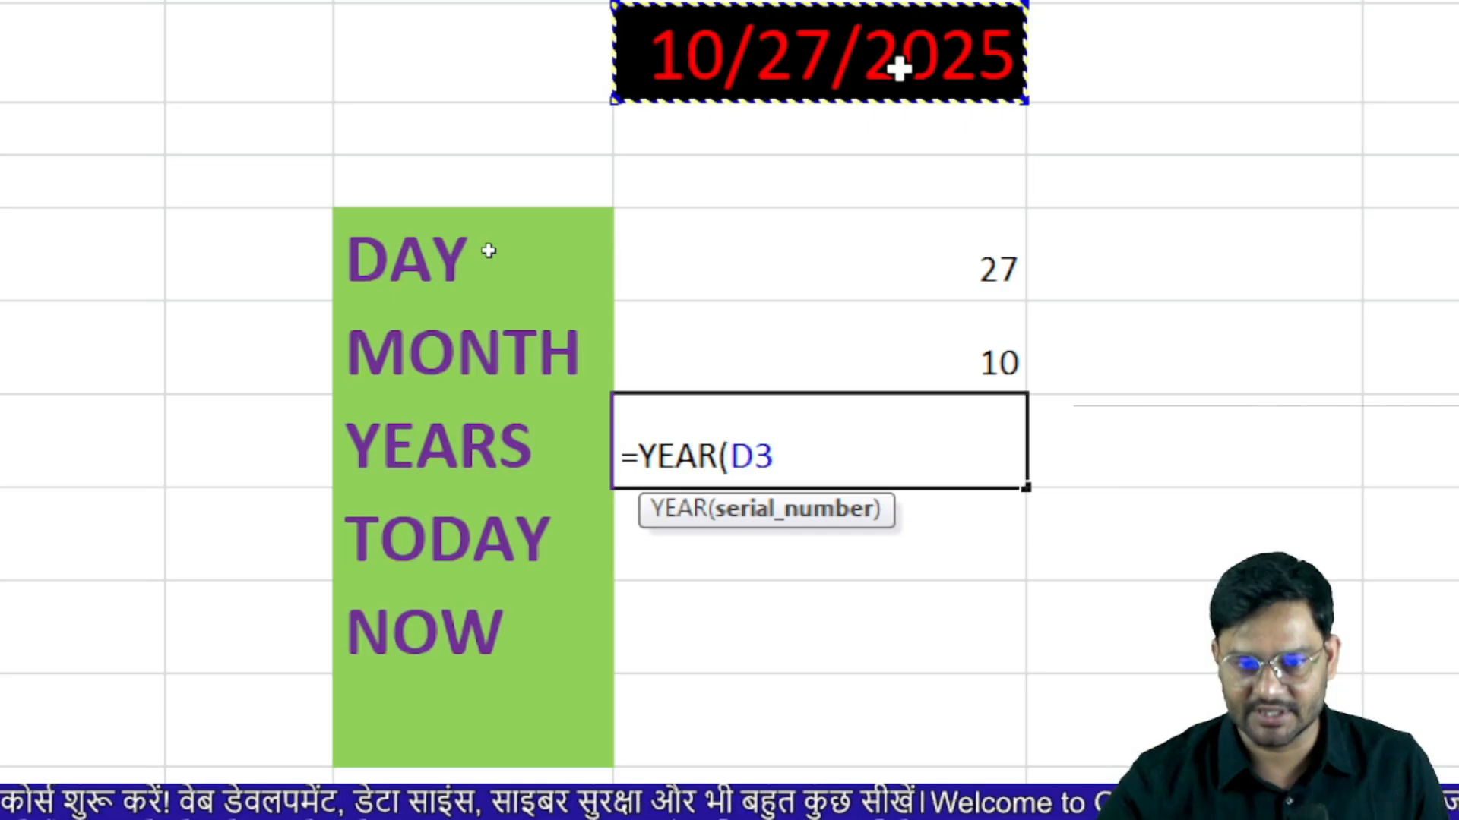
key(Return)
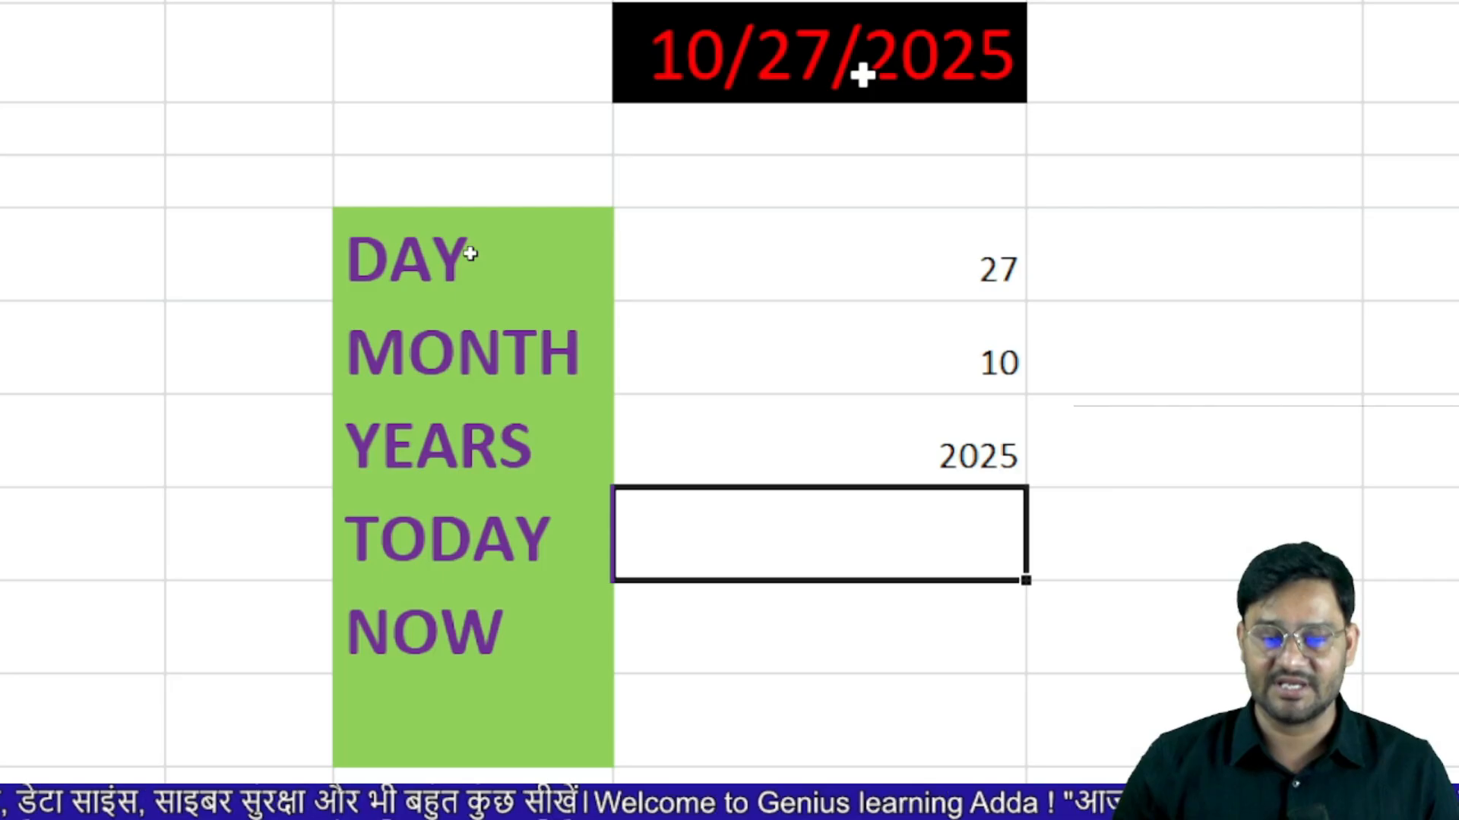
- Enter a TODAY formula with no arguments in D9, beside the TODAY label
text(=todat)
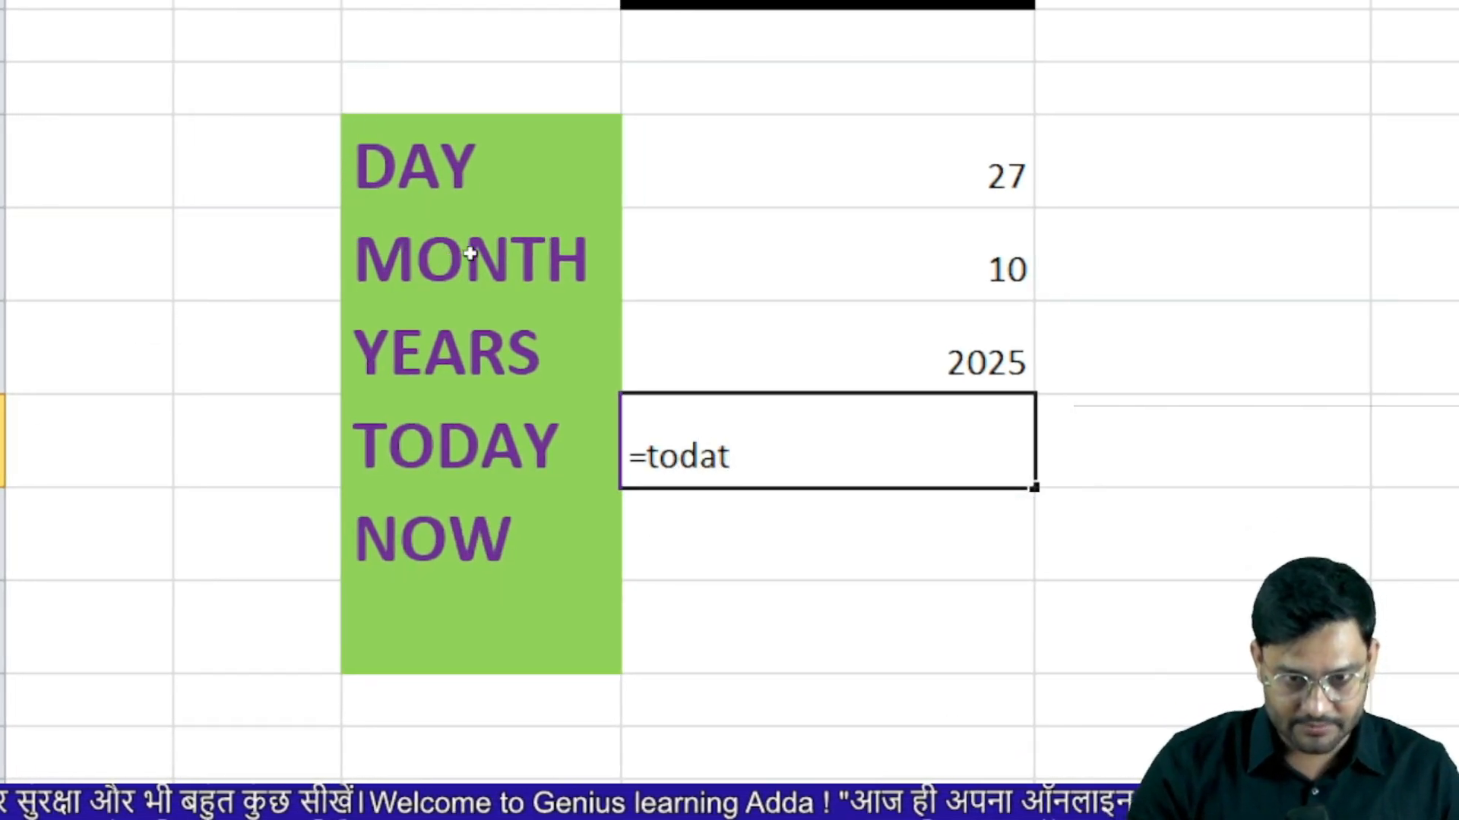
key(BackSpace)
key(BackSpace)
key(Tab)
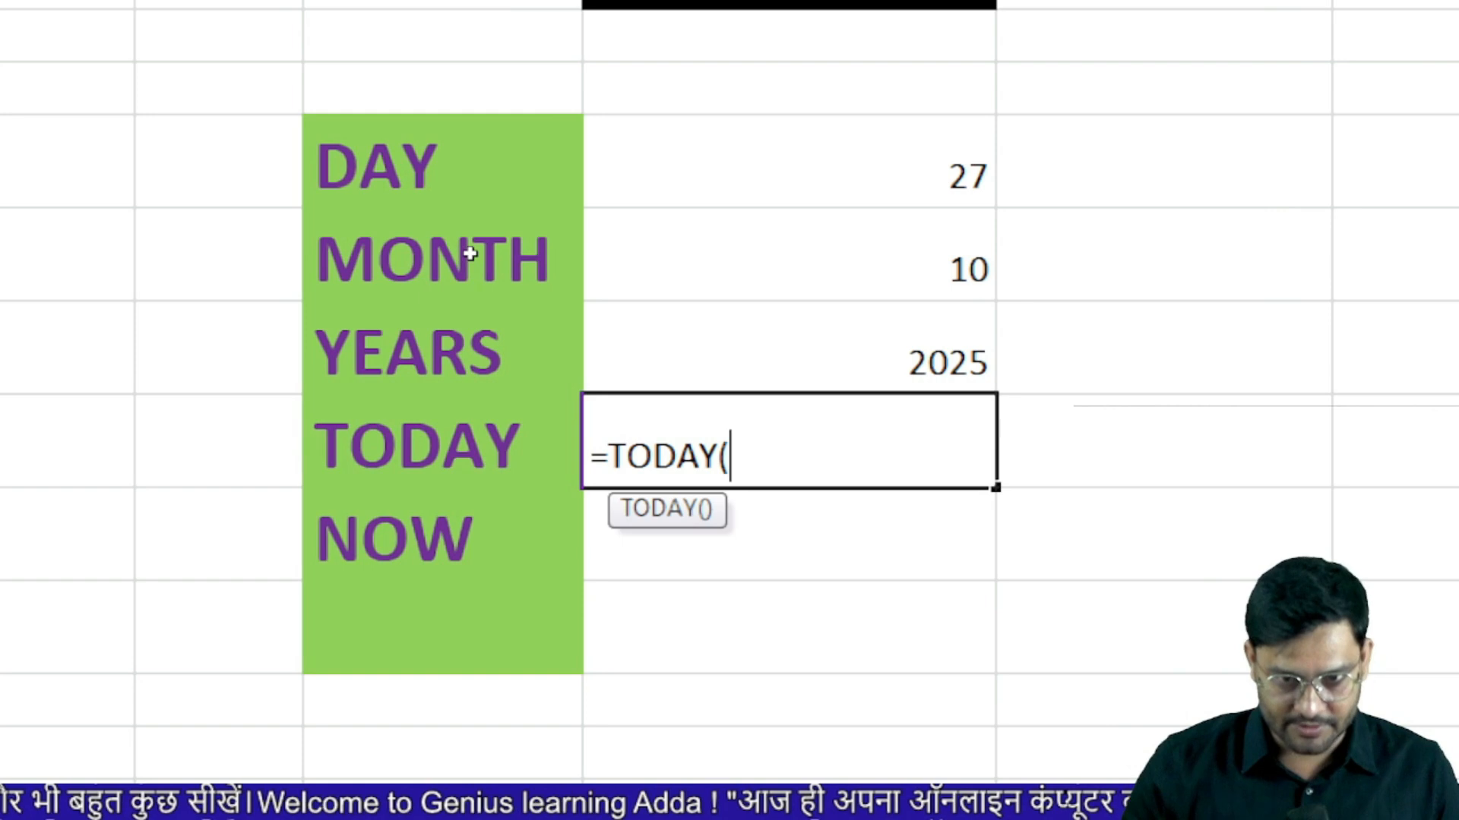
key(Return)
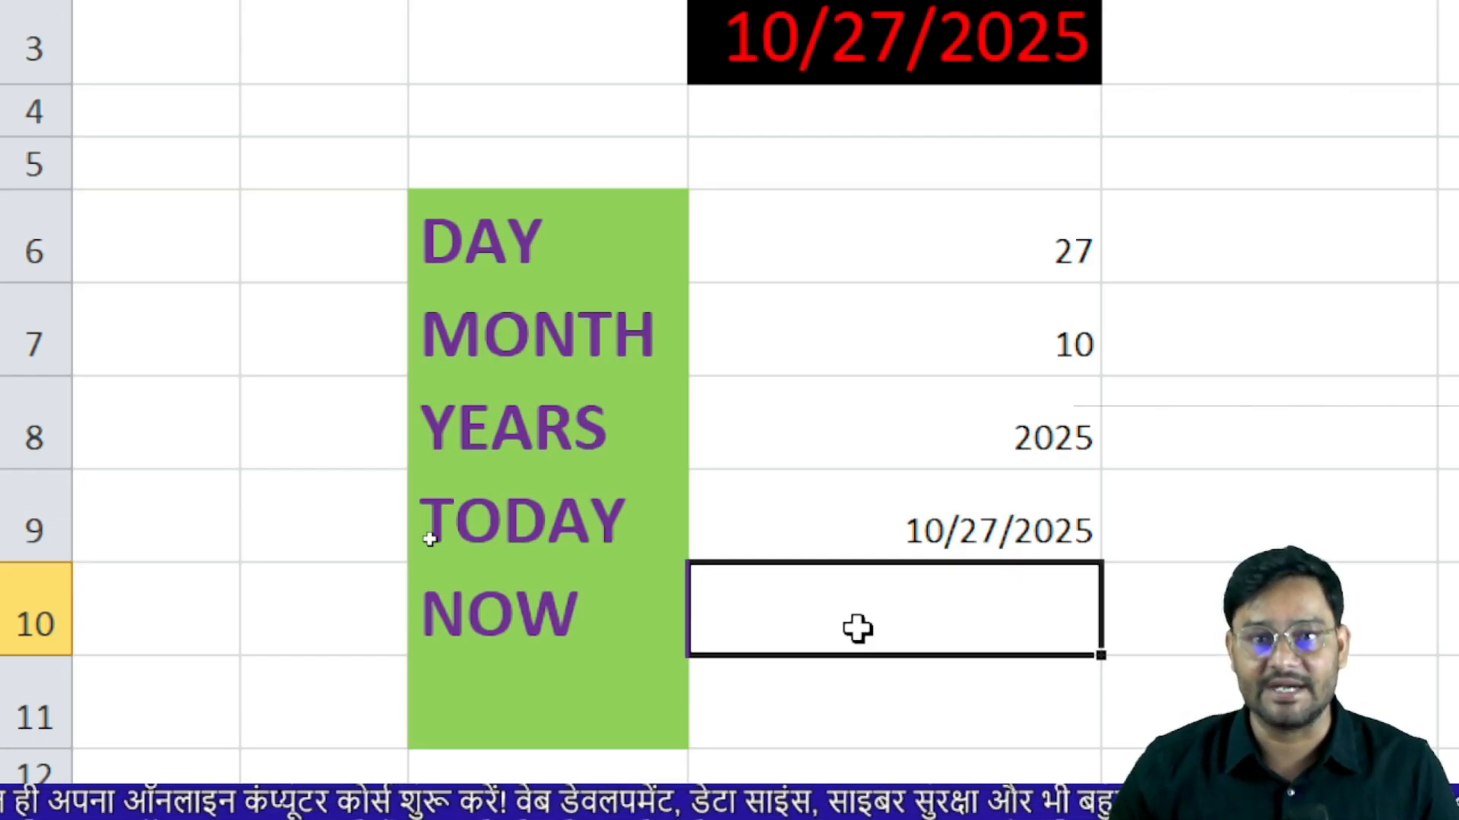
- Enter the formula =now() in D10, beside the NOW label
text(=now)
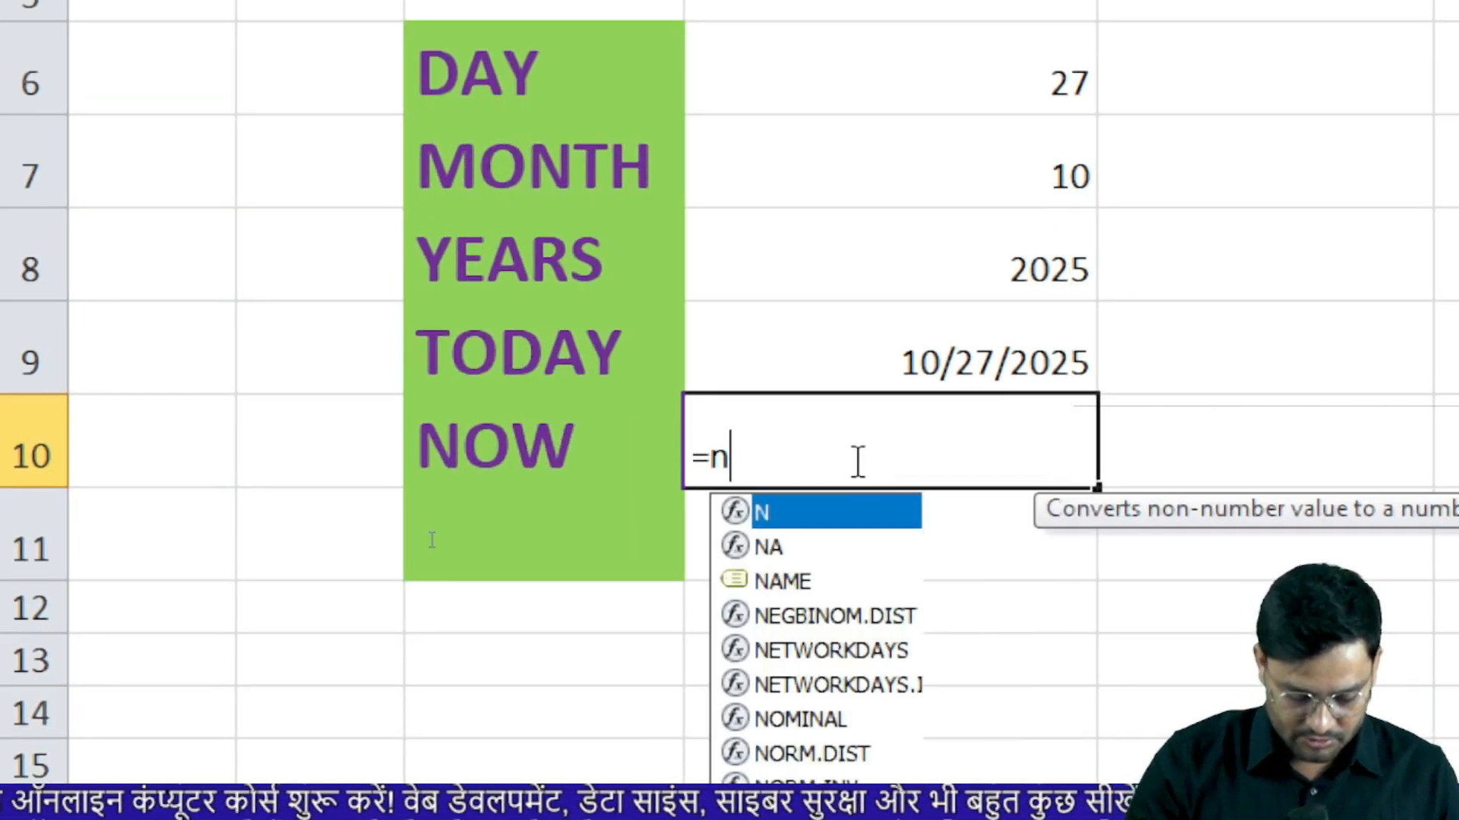
text(())
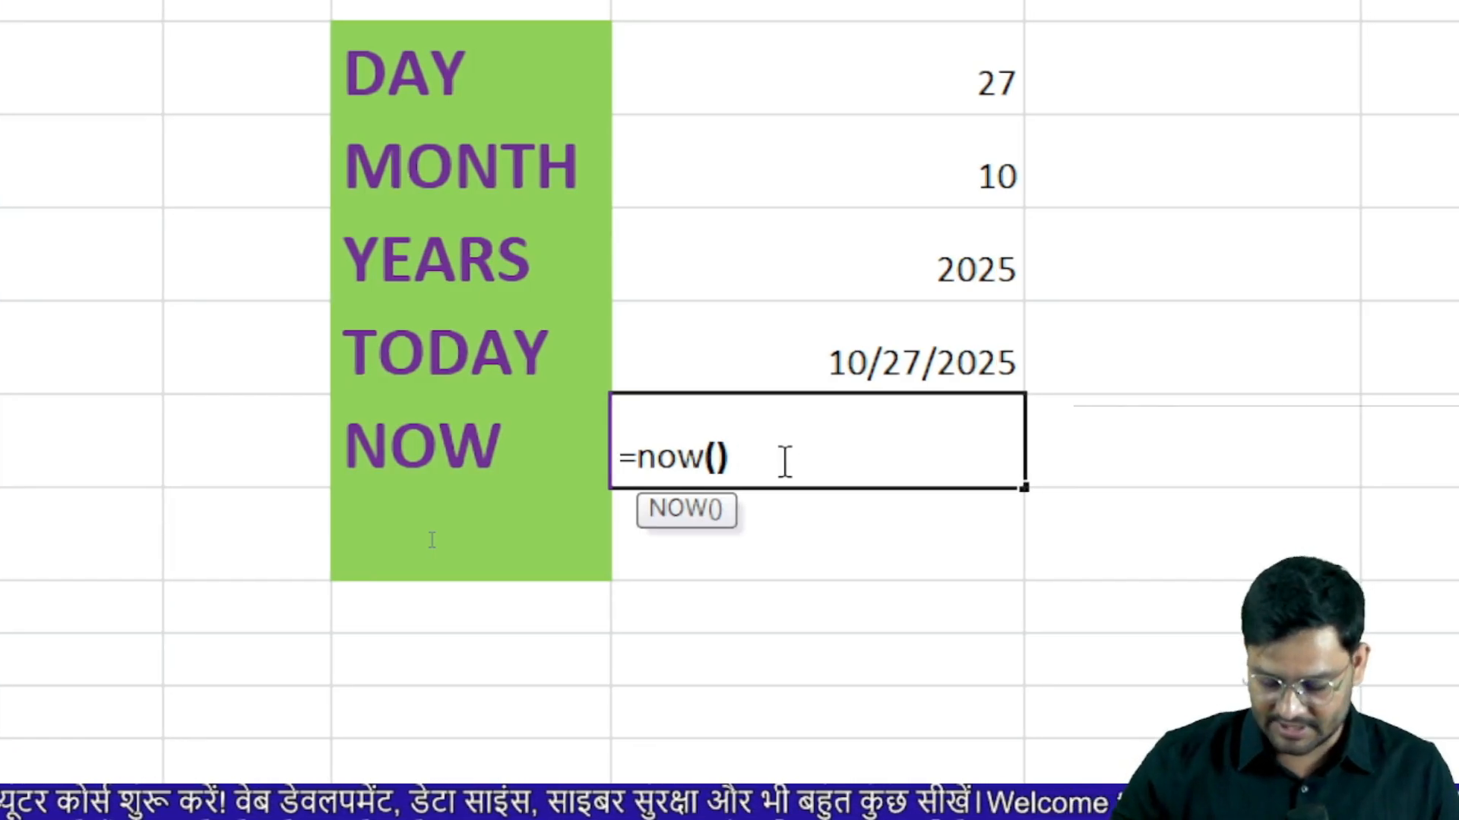
key(Return)
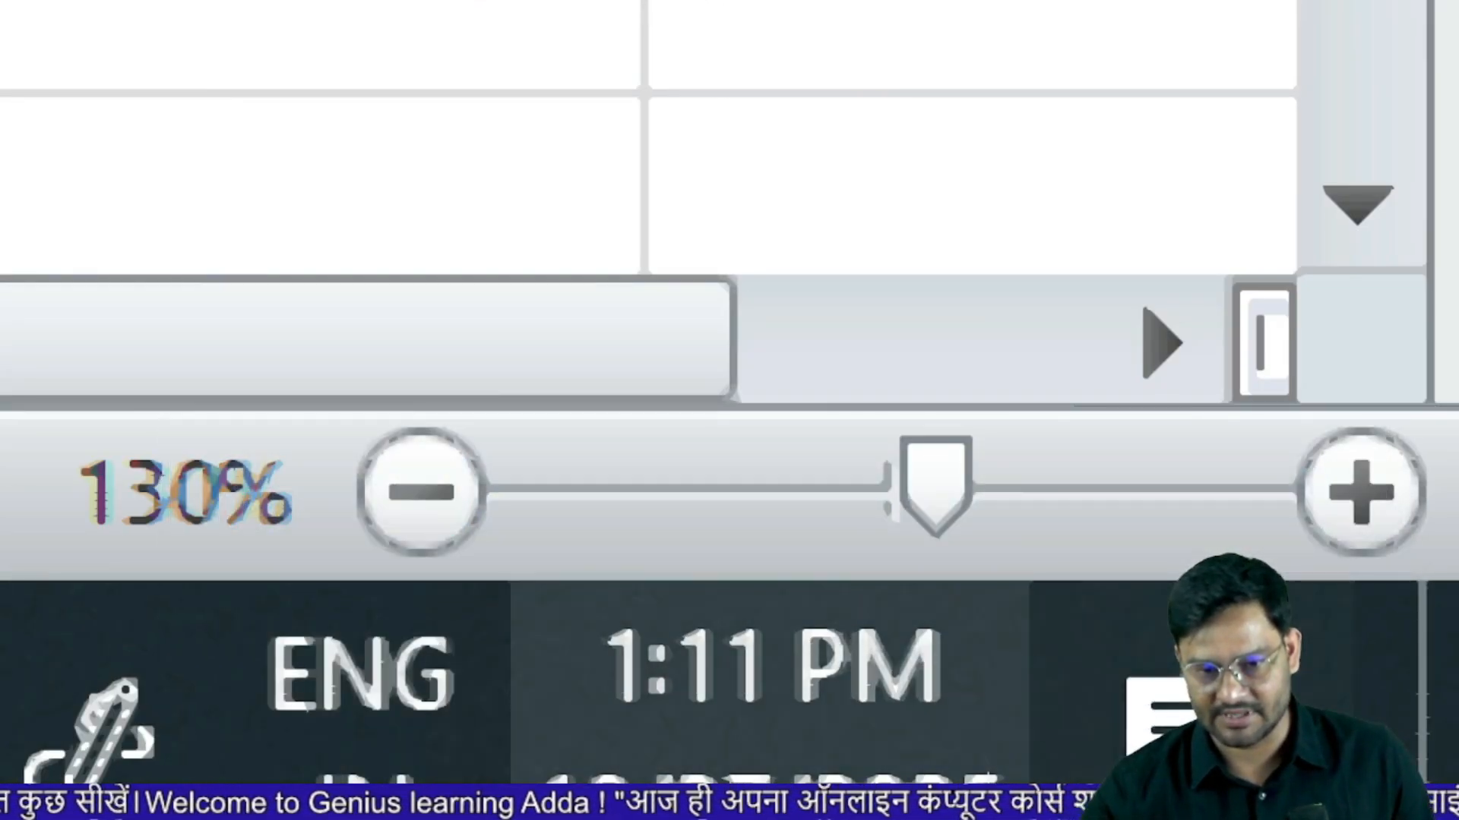
- Examine the source table's NAME, M/F, AGE and INTEREST columns and the formulas in row 4 of the VLOOKUP FORMULA table
mouse_move(743, 771)
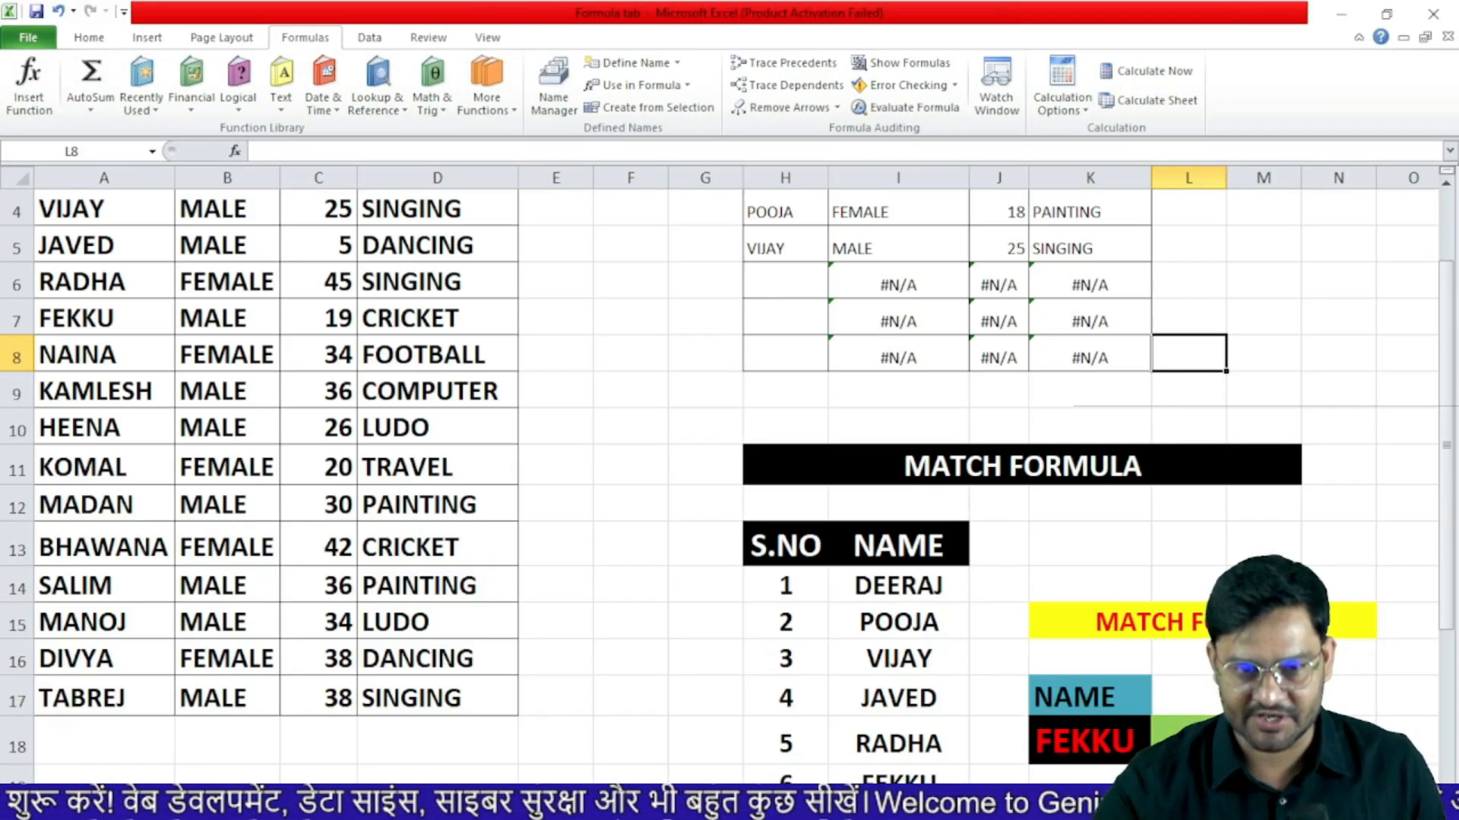
scroll(607, 669, up, 1)
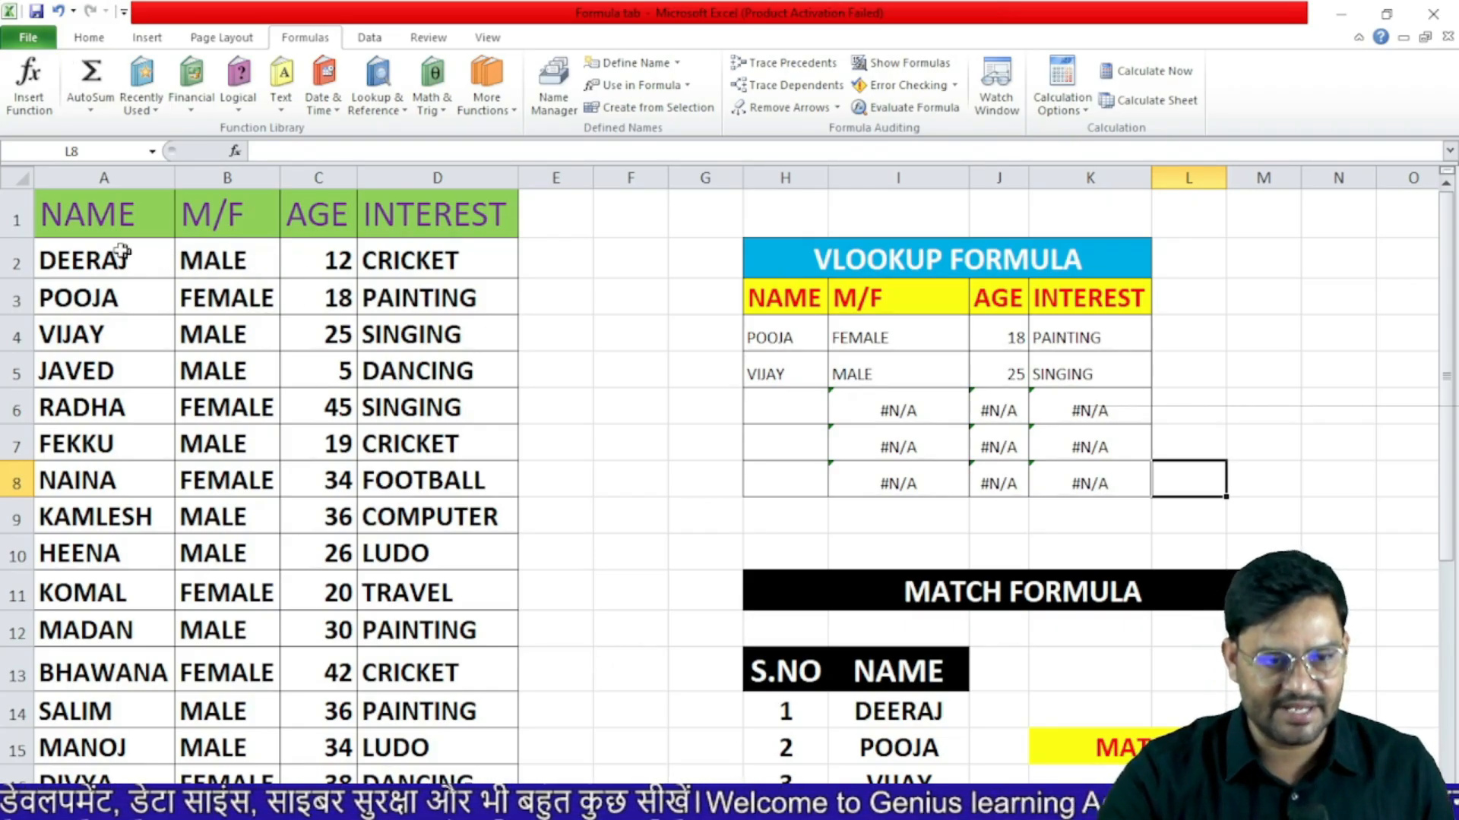
drag(88, 251, 95, 334)
drag(224, 223, 237, 368)
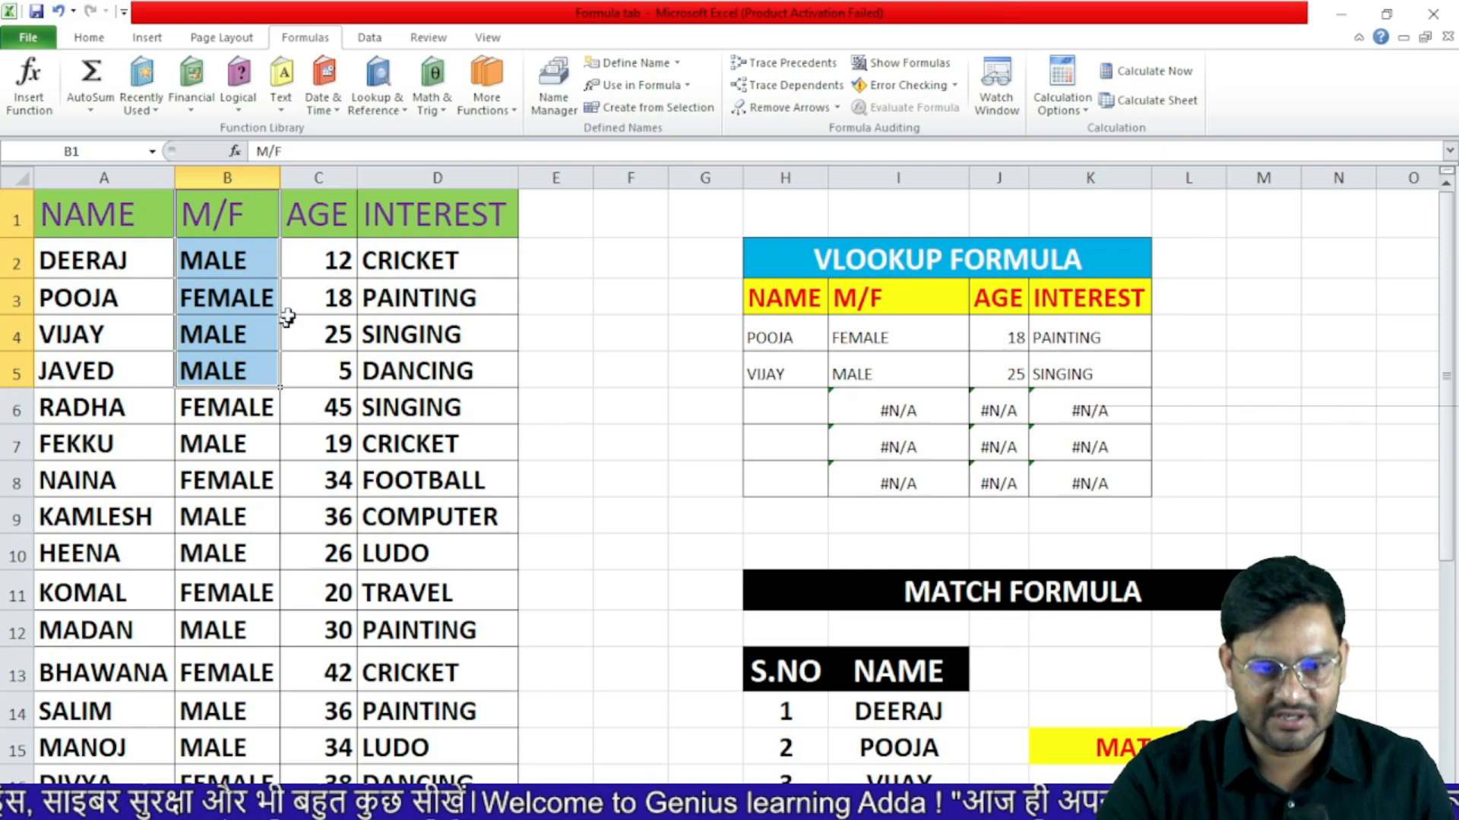
drag(317, 228, 321, 270)
drag(427, 226, 431, 292)
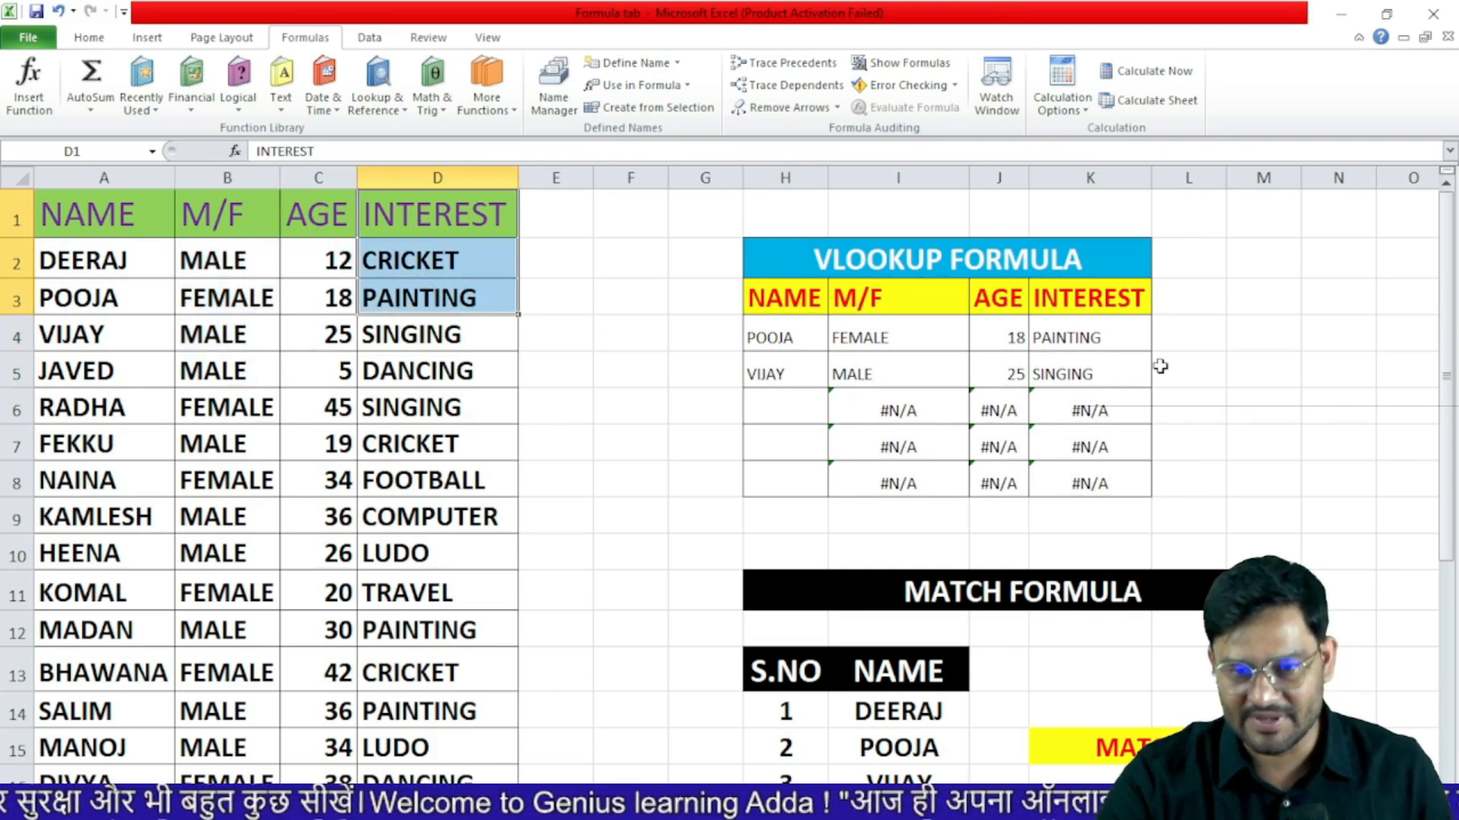
scroll(1158, 367, down, 1)
scroll(946, 333, up, 1)
click(765, 339)
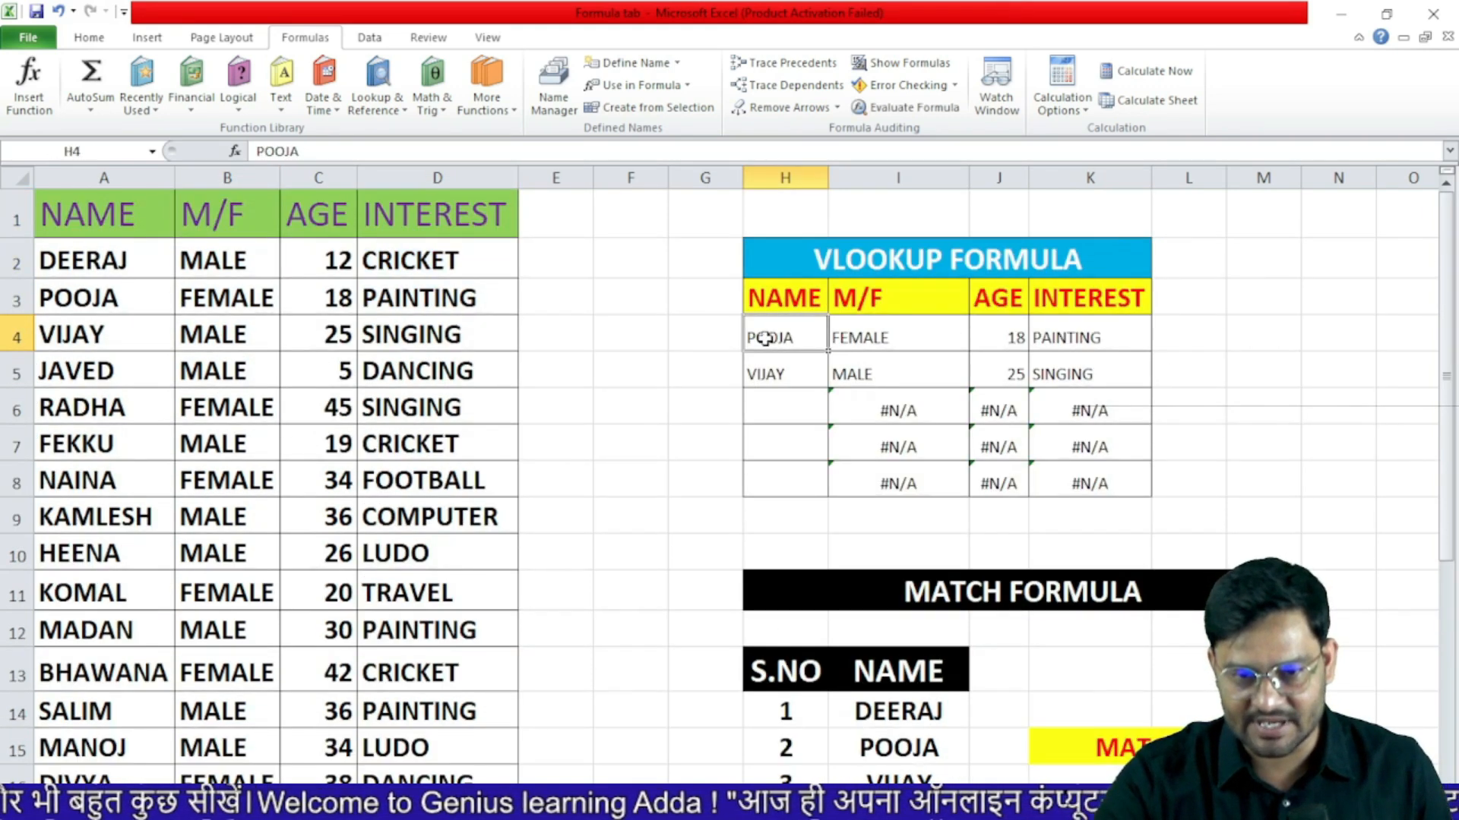
click(867, 338)
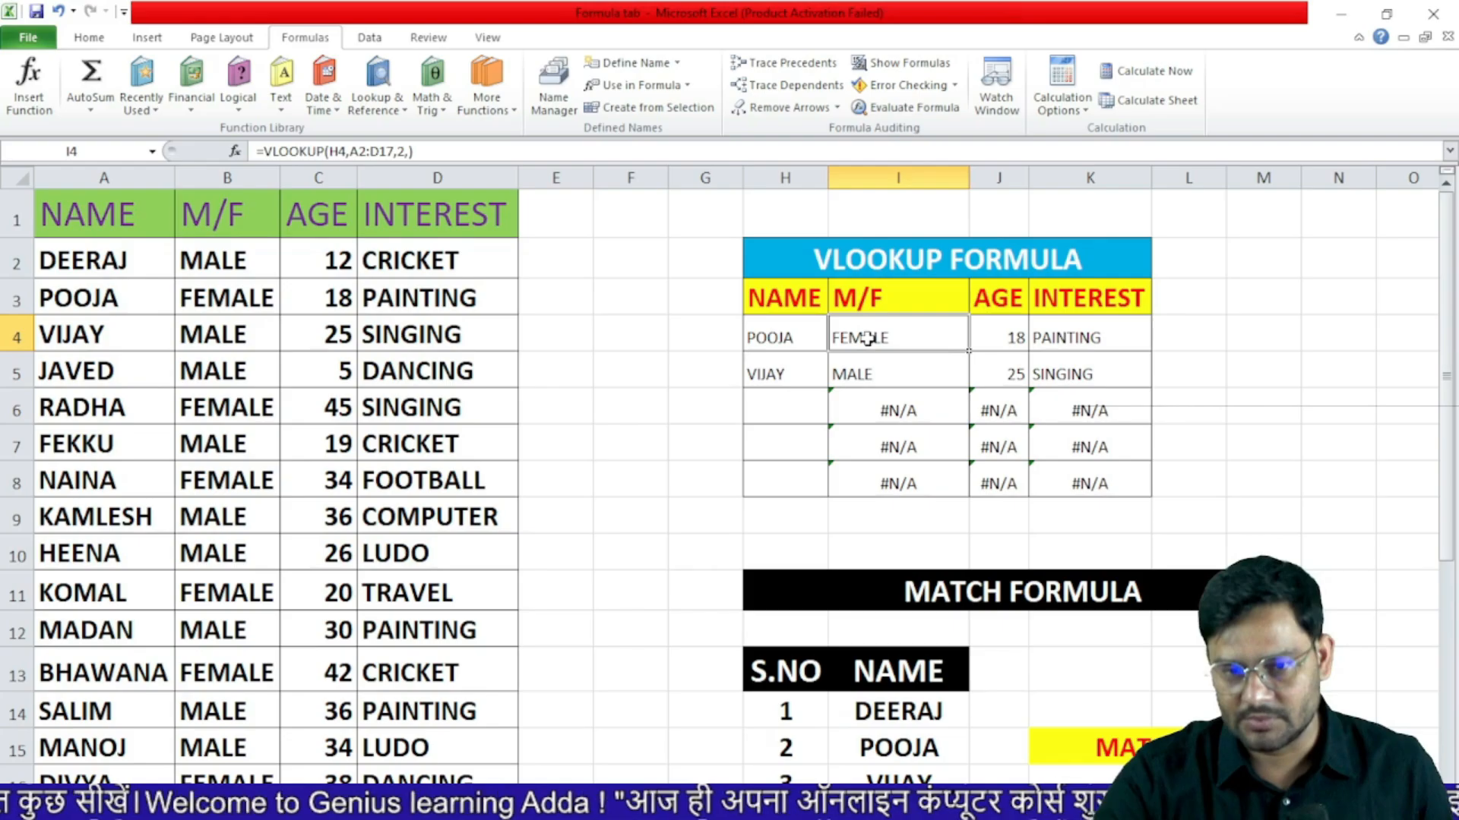
click(998, 341)
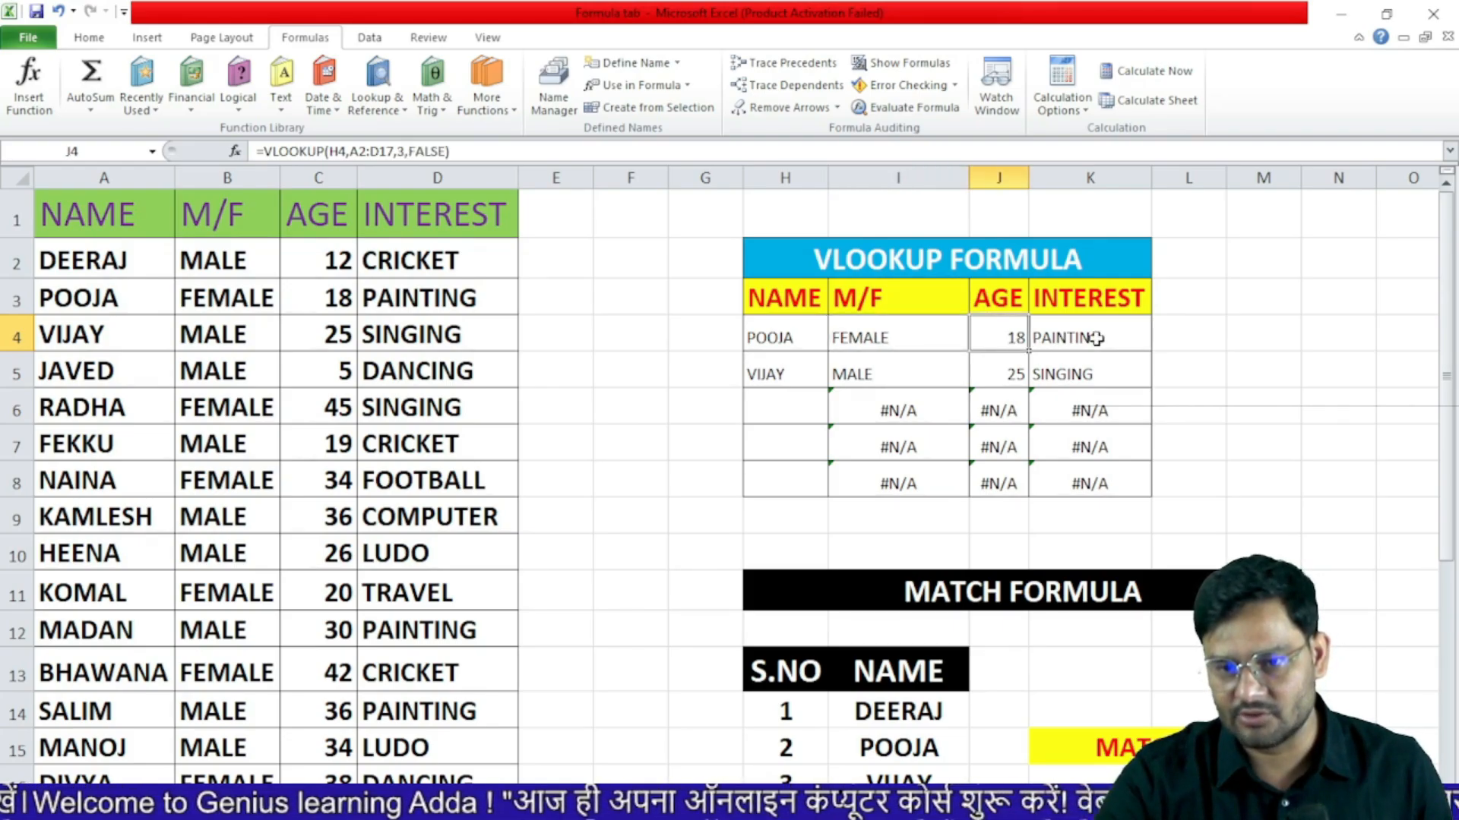
click(1096, 339)
- Replace the lookup name in H4 with the name from A5 in lowercase and compare row 4's returned values with the source row
click(762, 337)
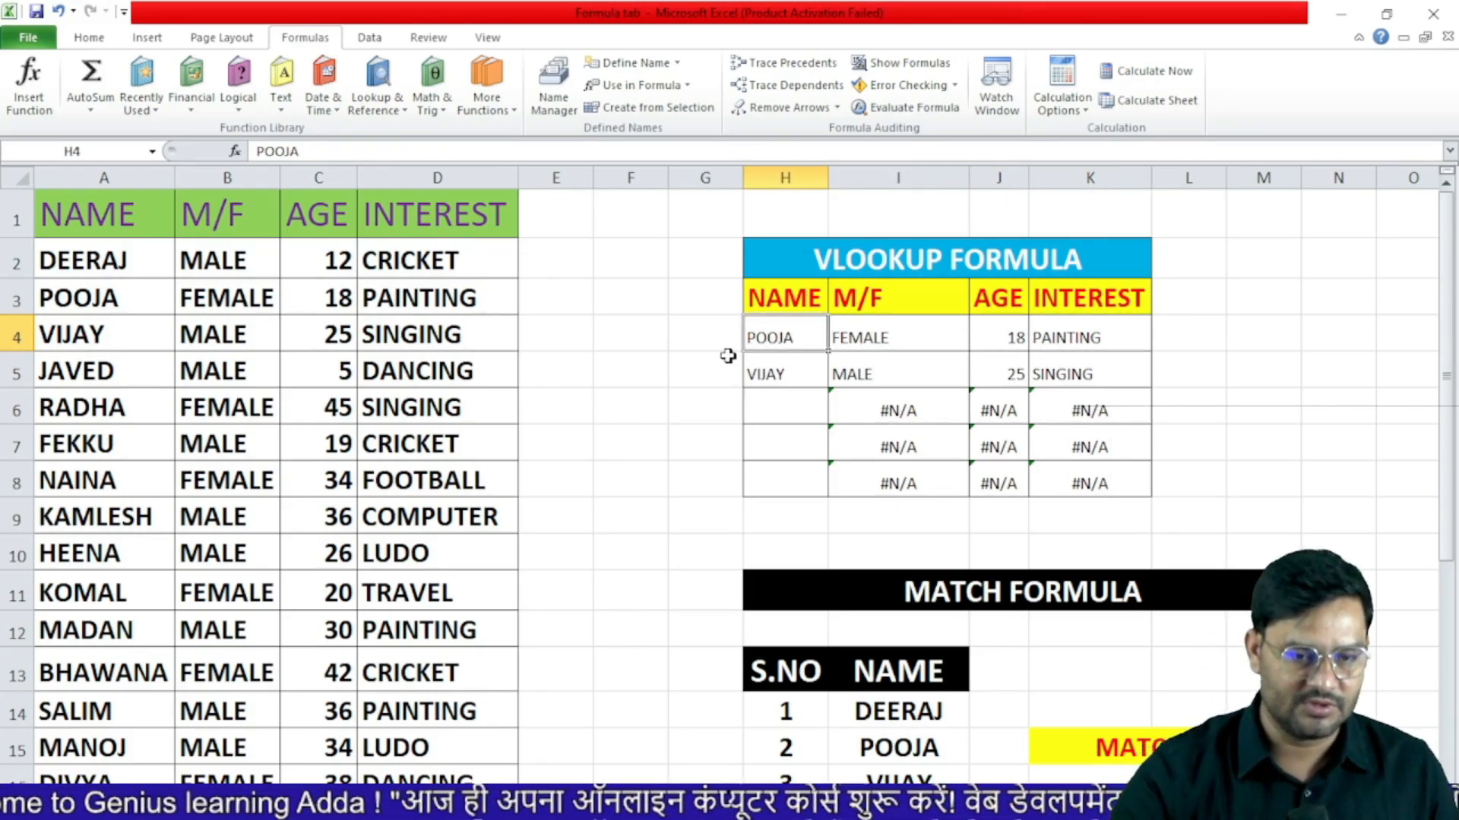
text(javed)
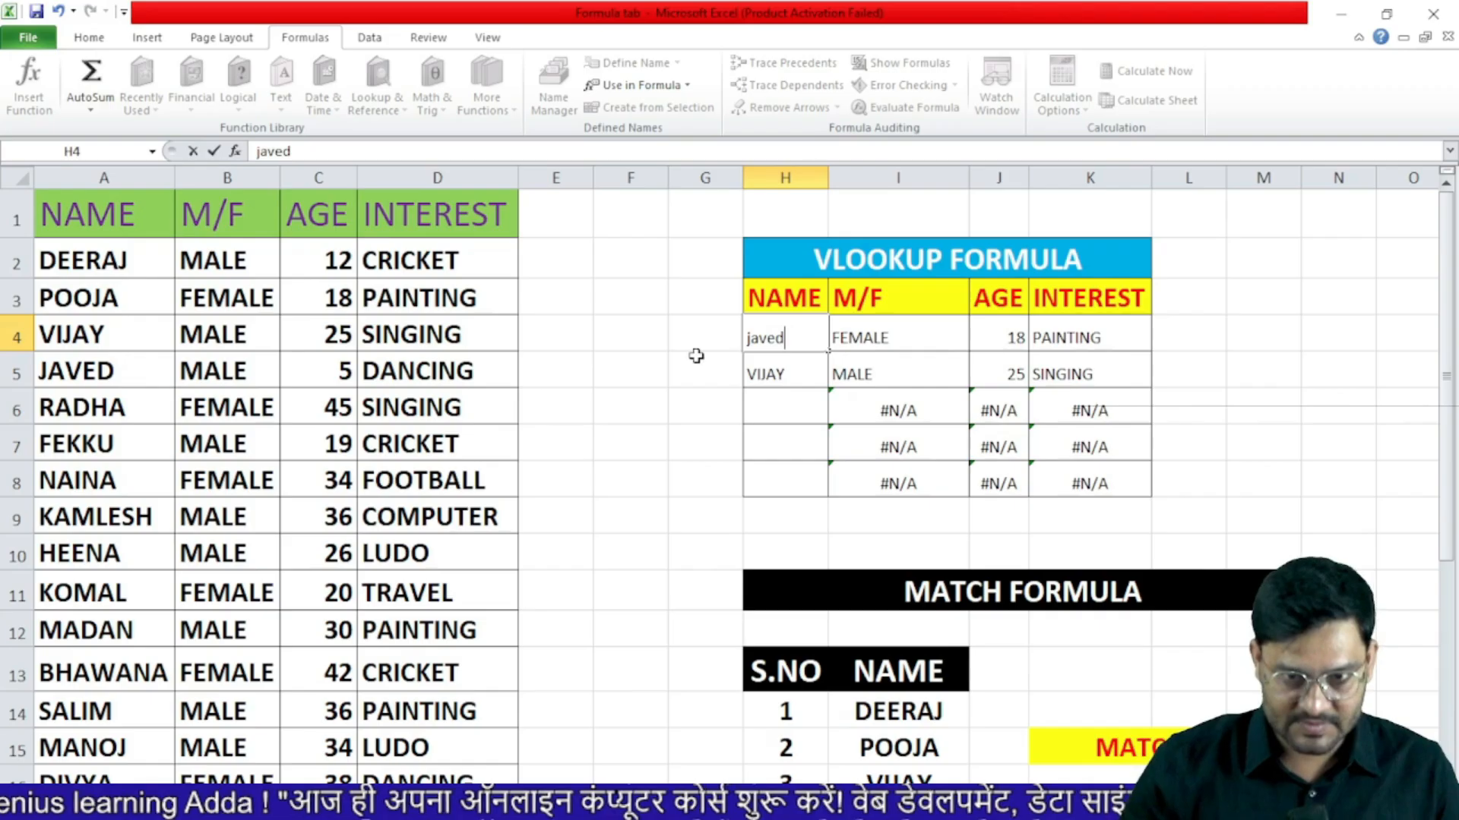
key(Return)
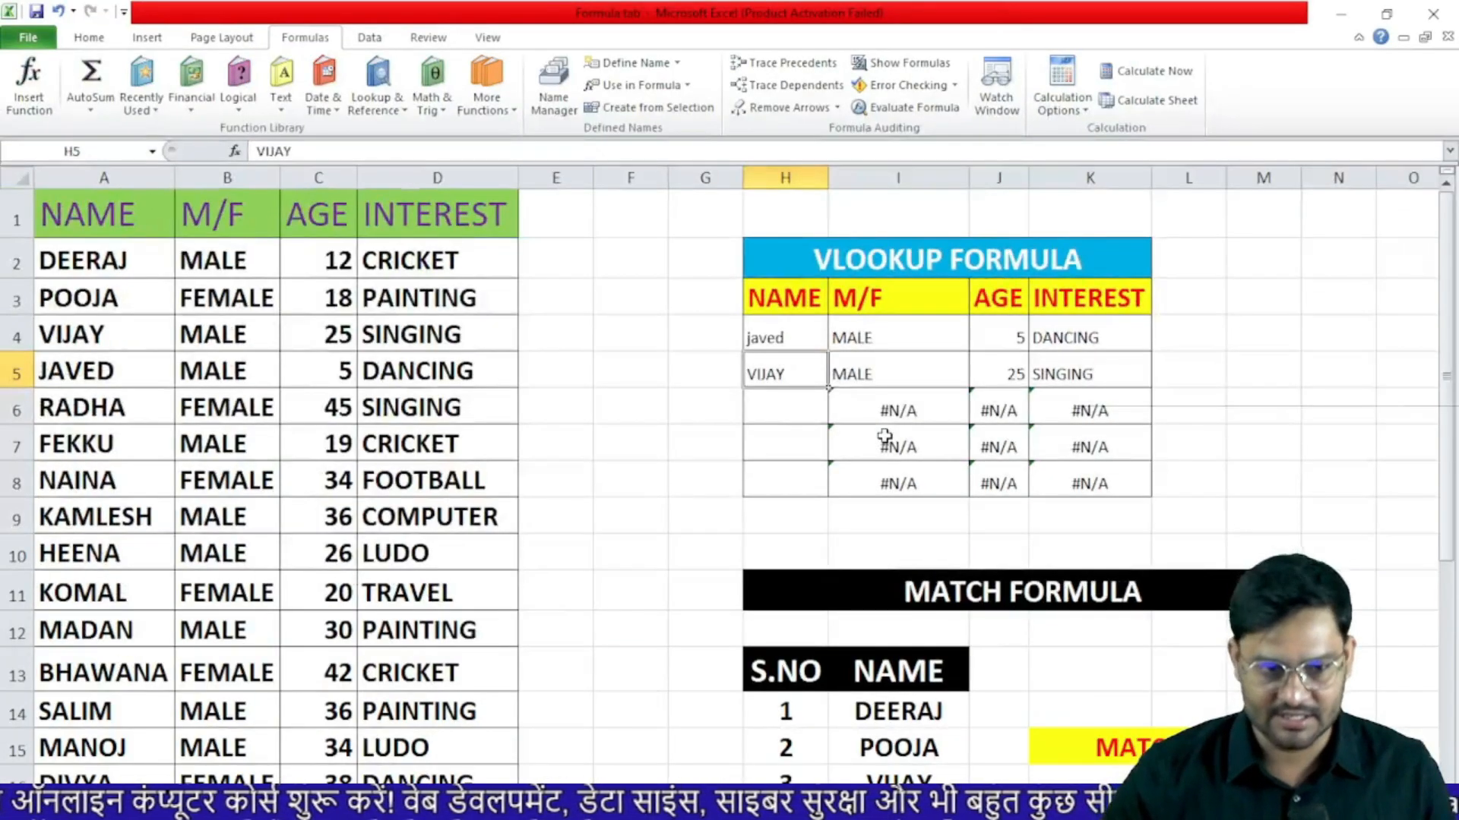
click(73, 377)
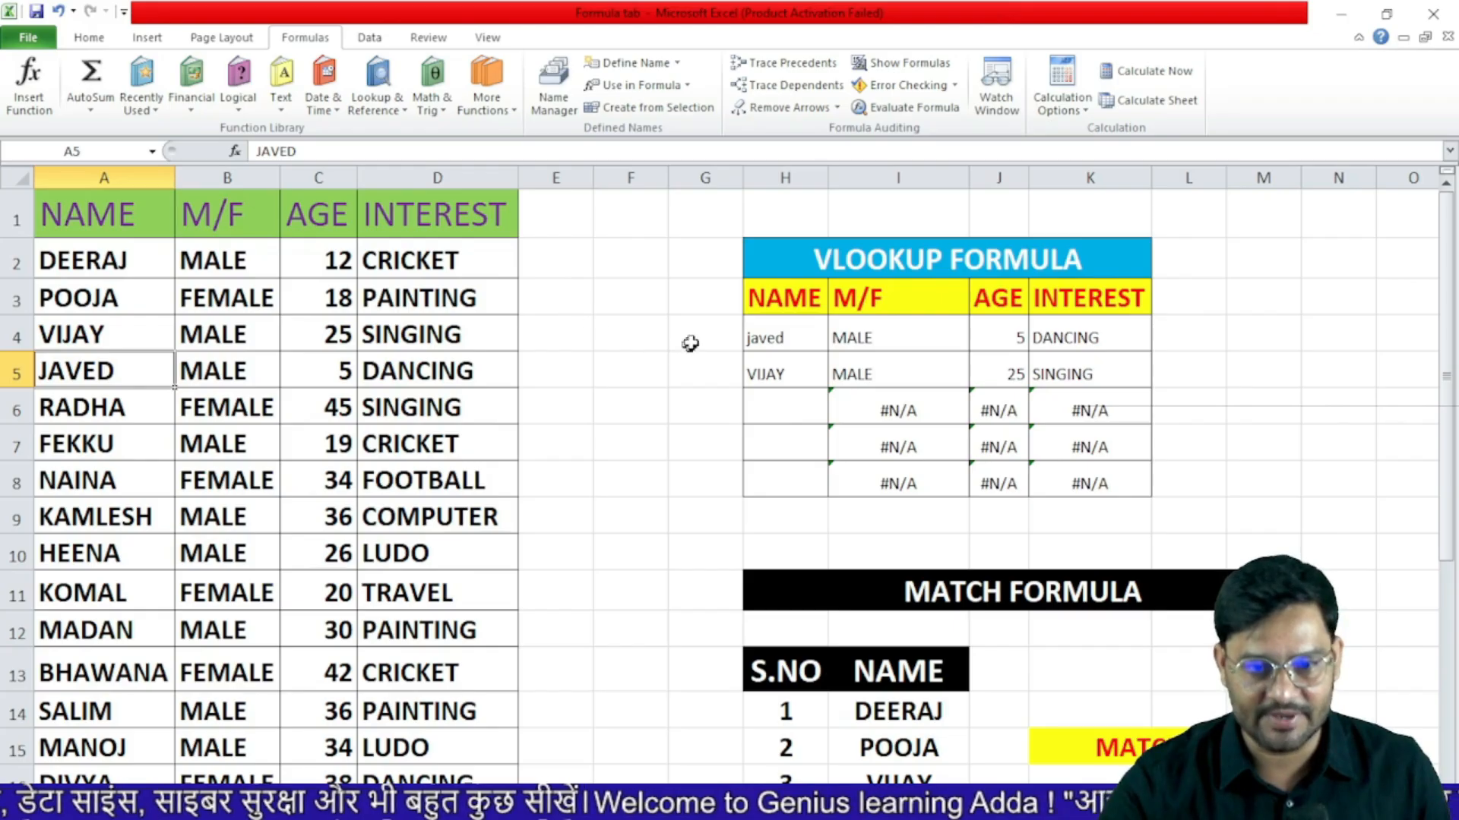
click(776, 343)
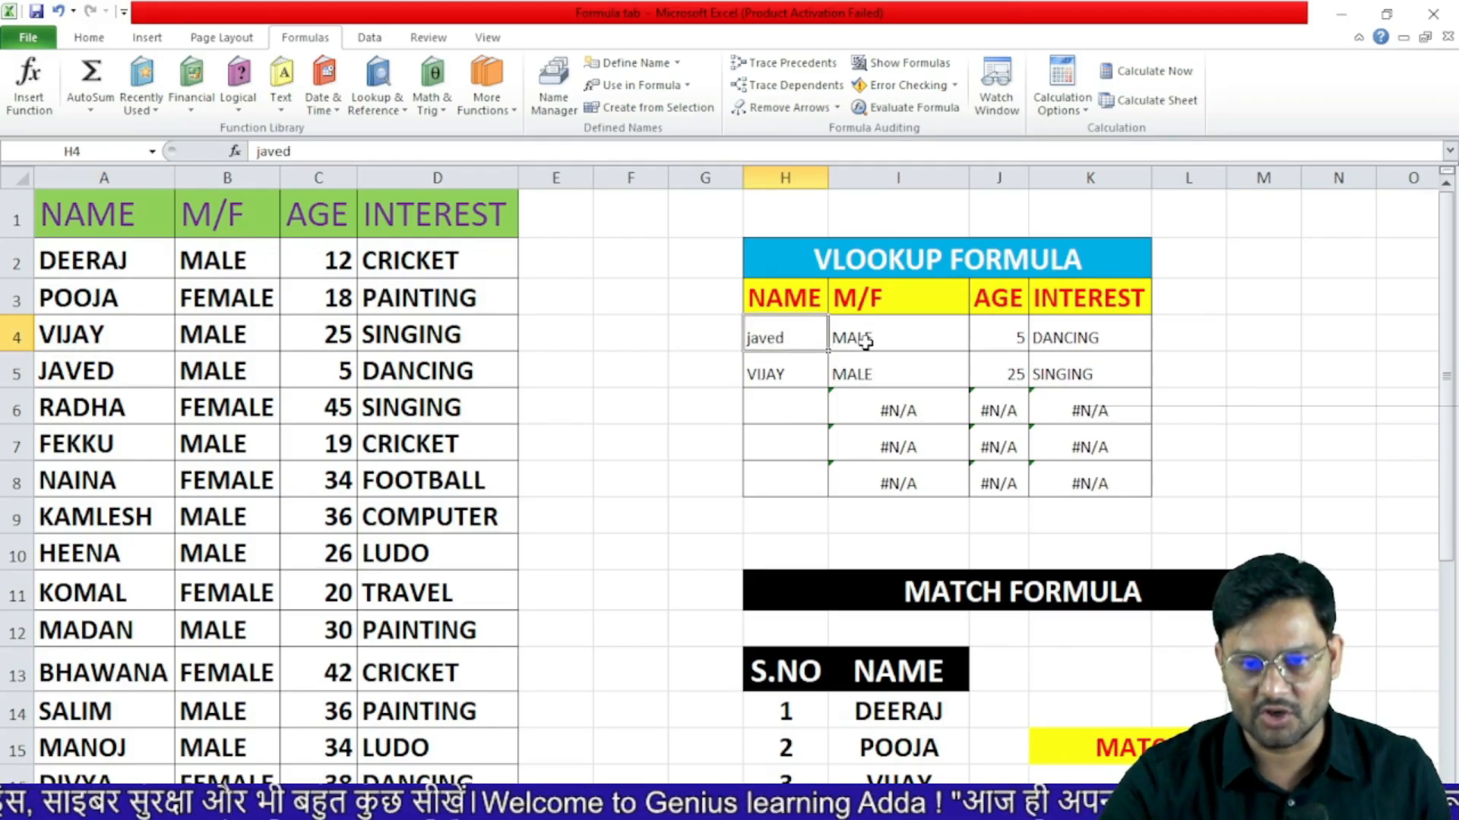
drag(866, 342, 1073, 344)
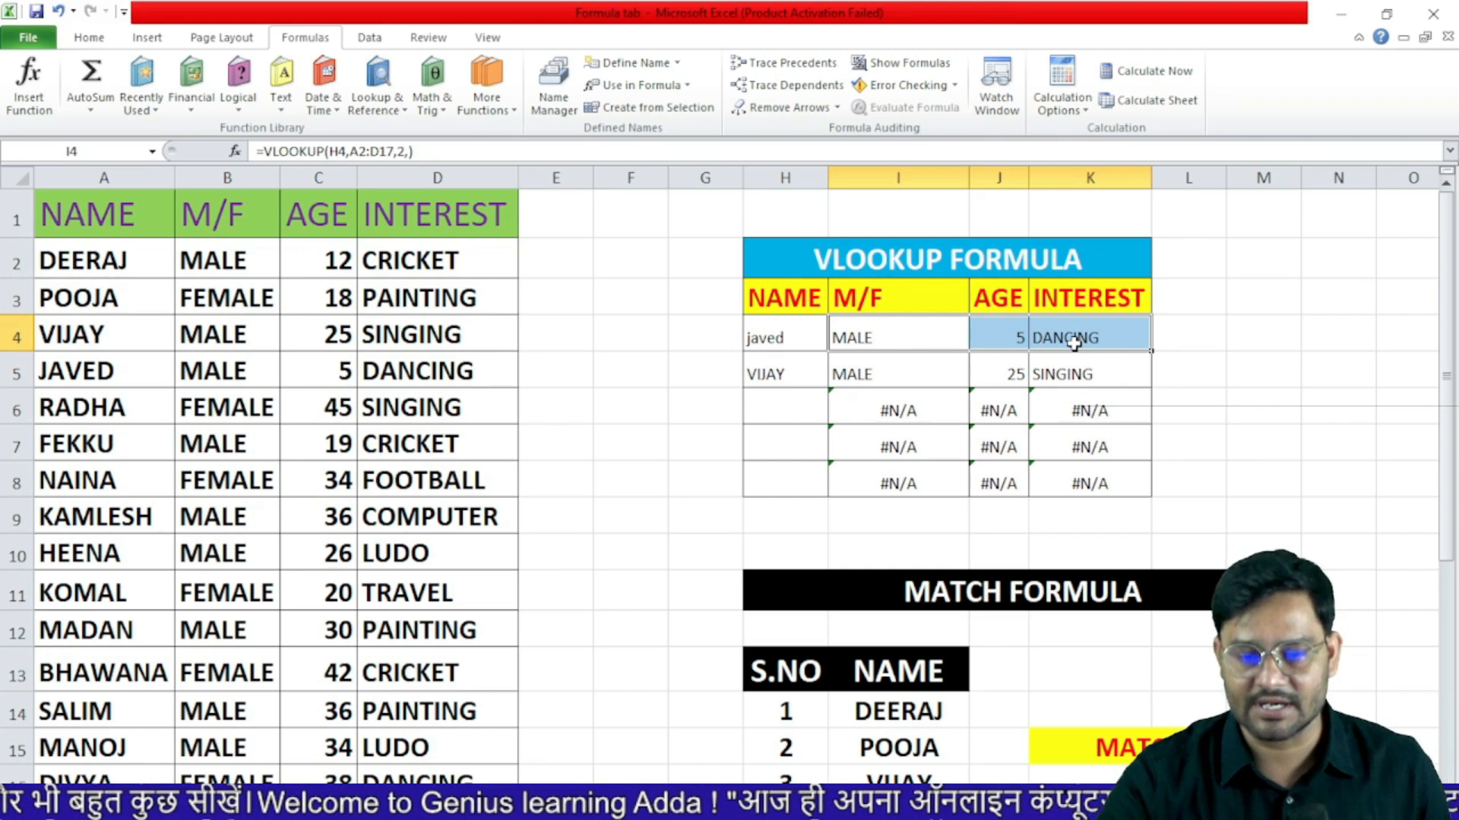
- Clear the contents of H4:K8 in the VLOOKUP FORMULA table
drag(781, 347, 1087, 478)
key(Delete)
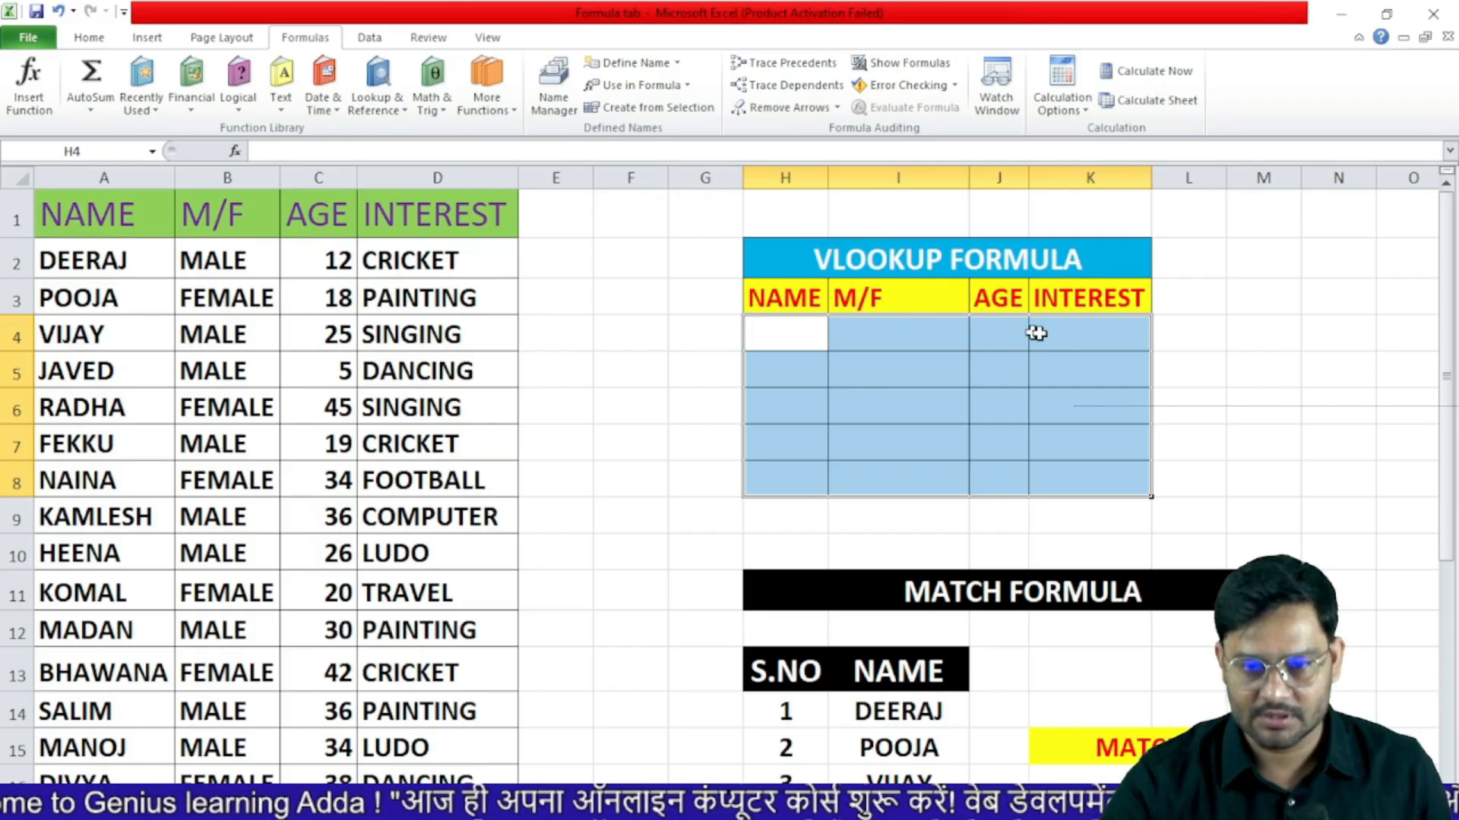
- Enter =VLOOKUP(H4,A1:D17,4,FALSE) in K4, under INTEREST in the VLOOKUP FORMULA table
click(1094, 342)
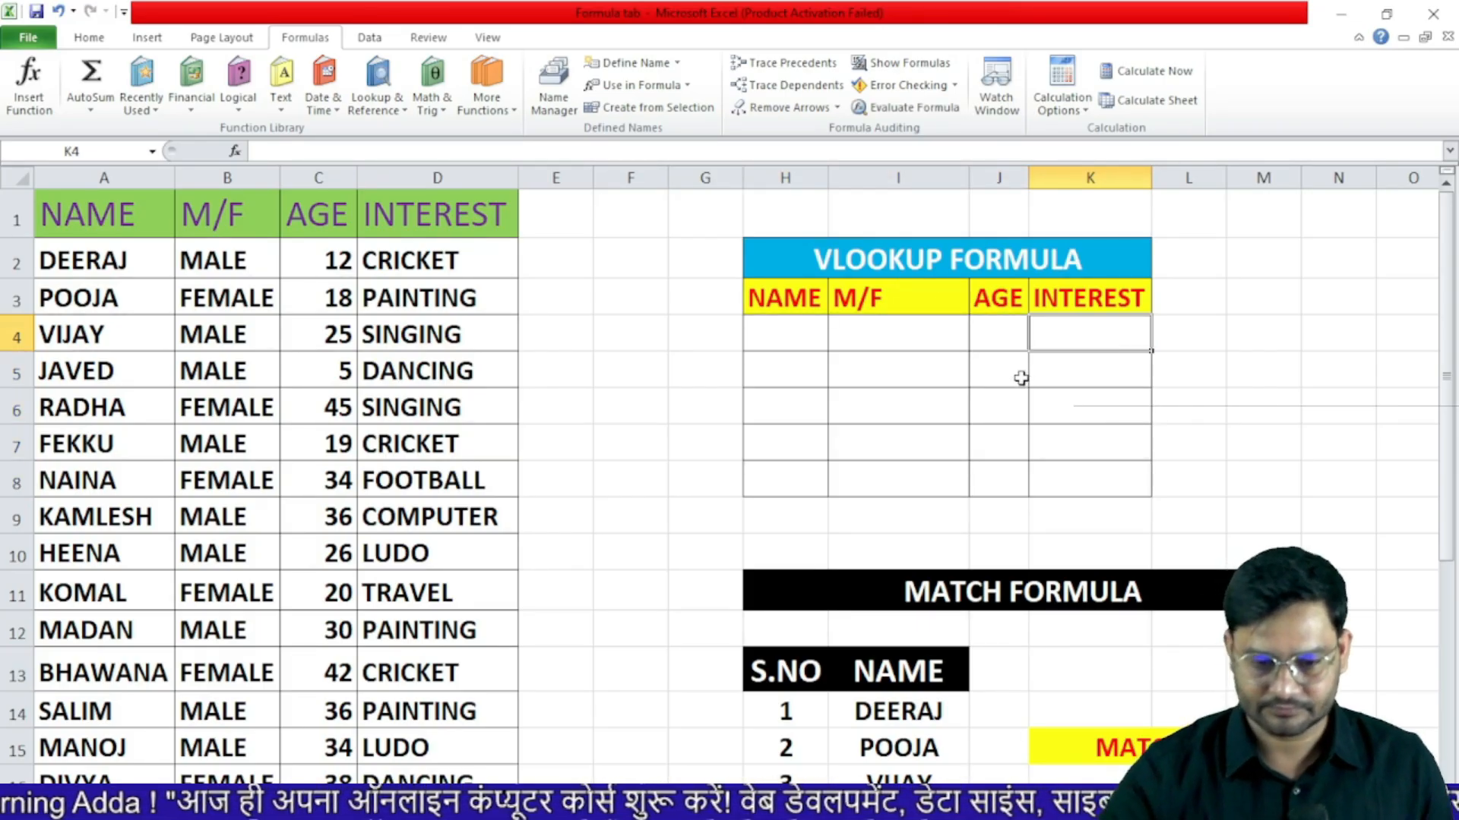
text(=vlo)
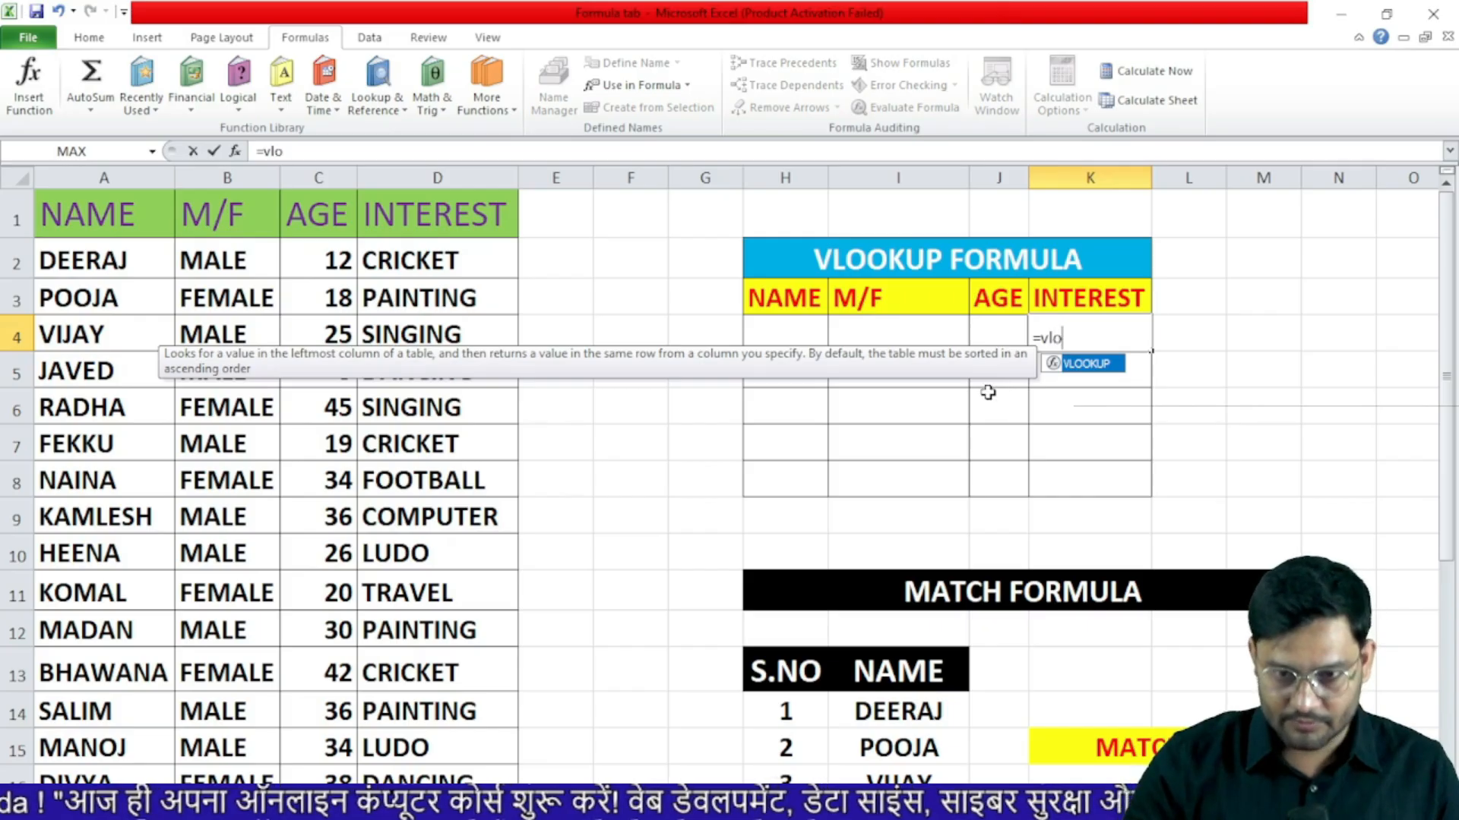
text(o)
key(Tab)
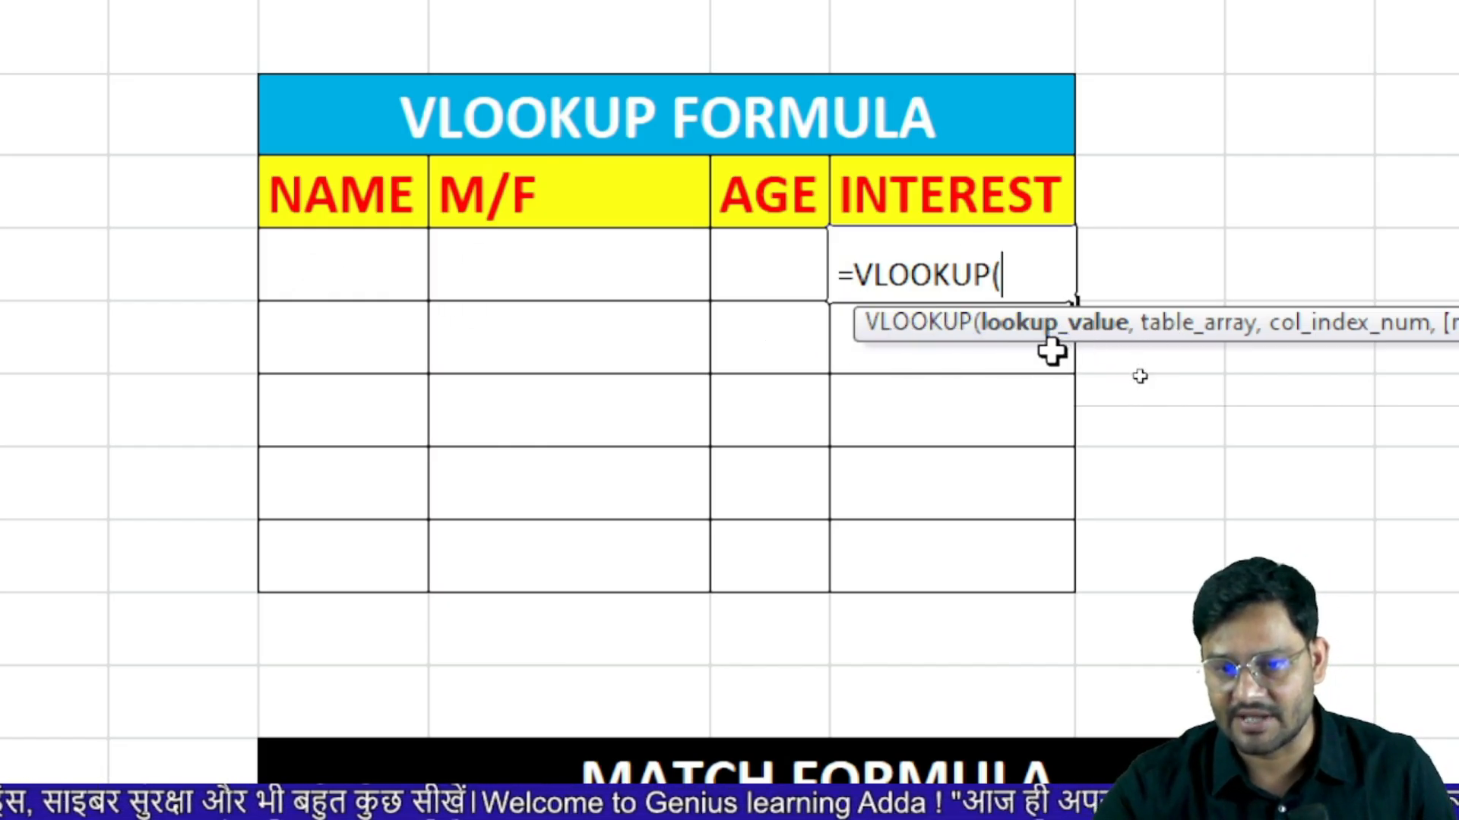
click(354, 272)
text(,)
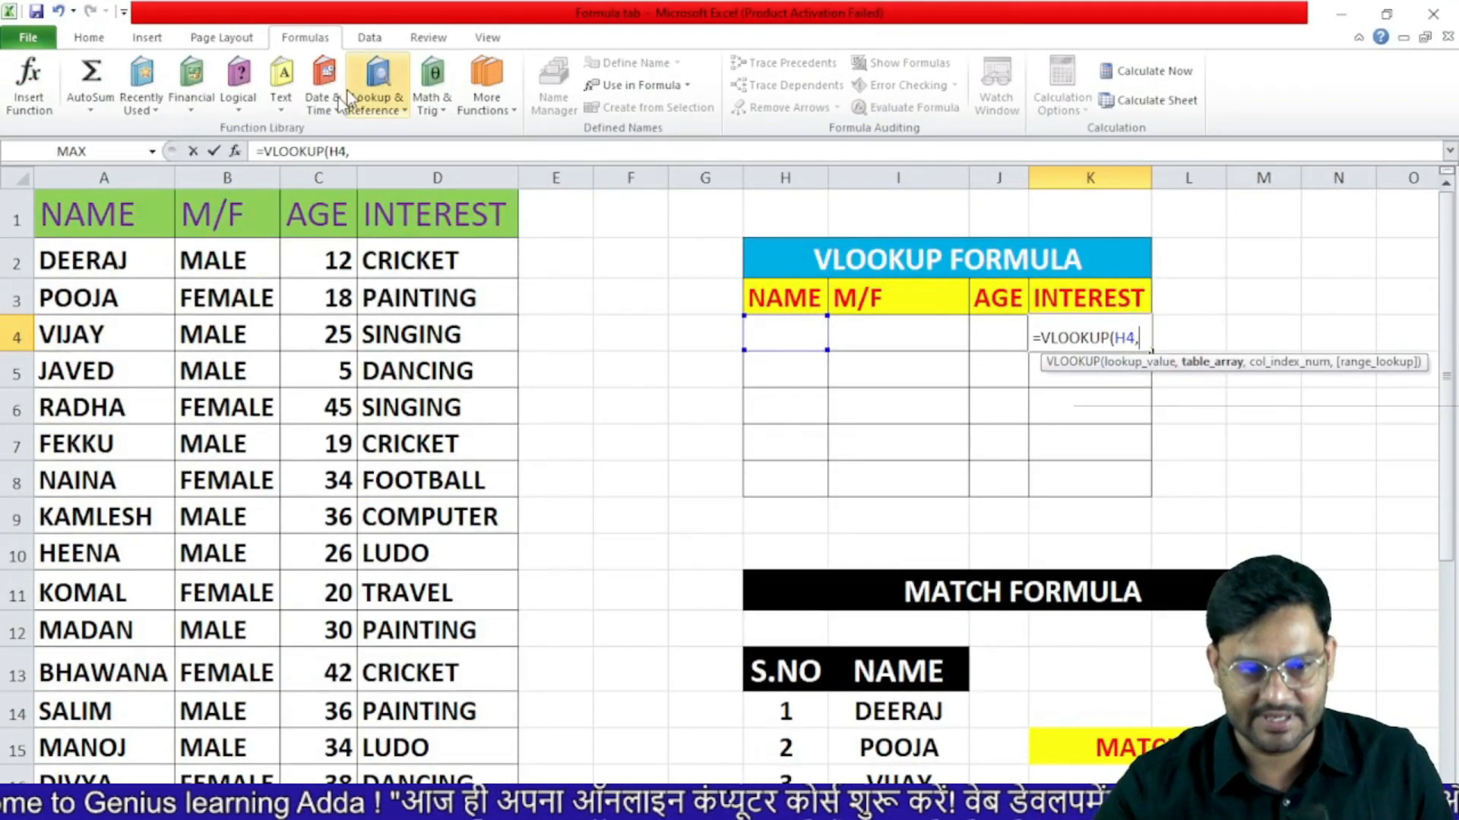
drag(80, 212, 502, 745)
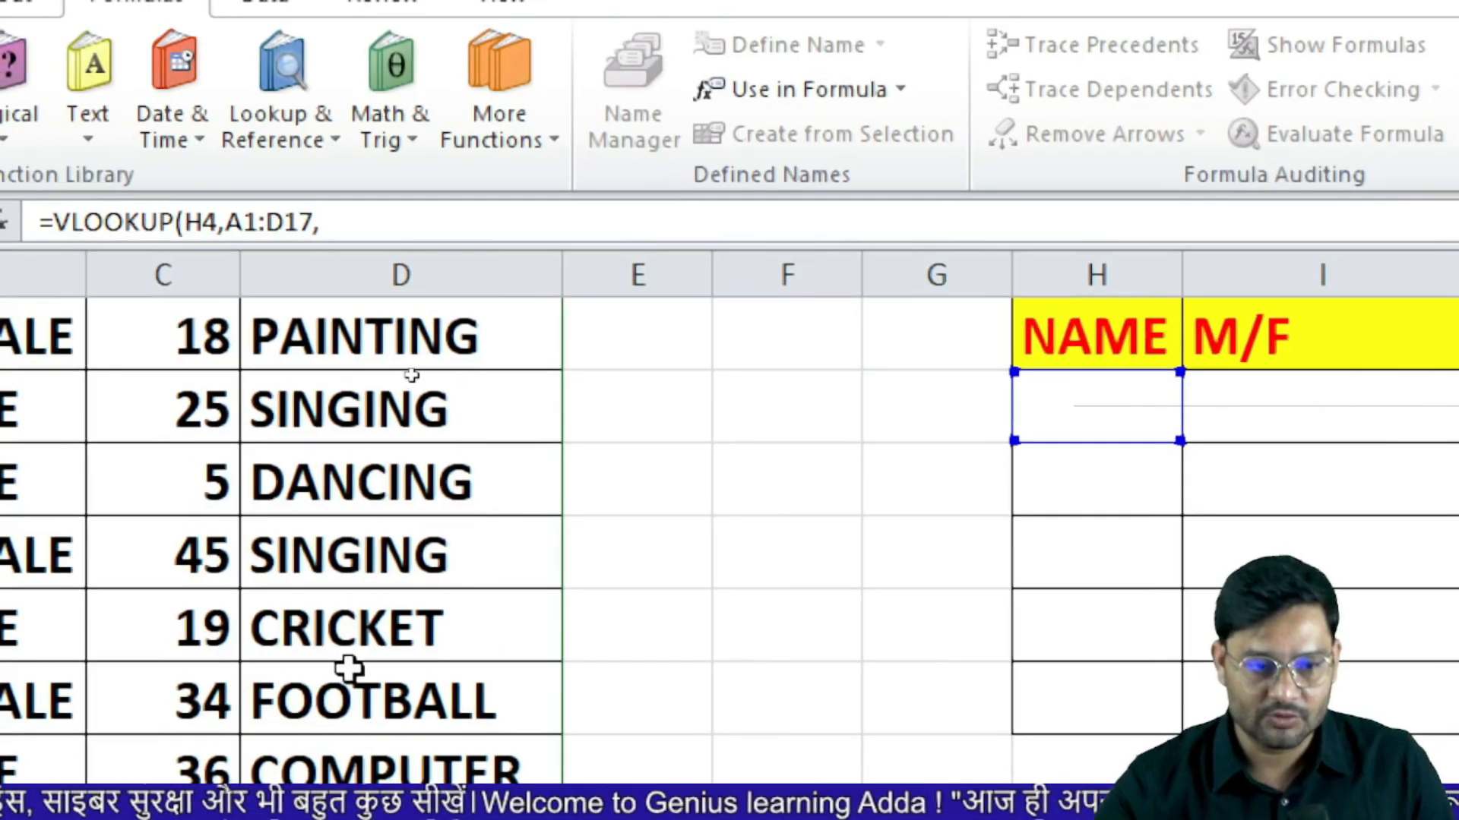
scroll(474, 475, up, 1)
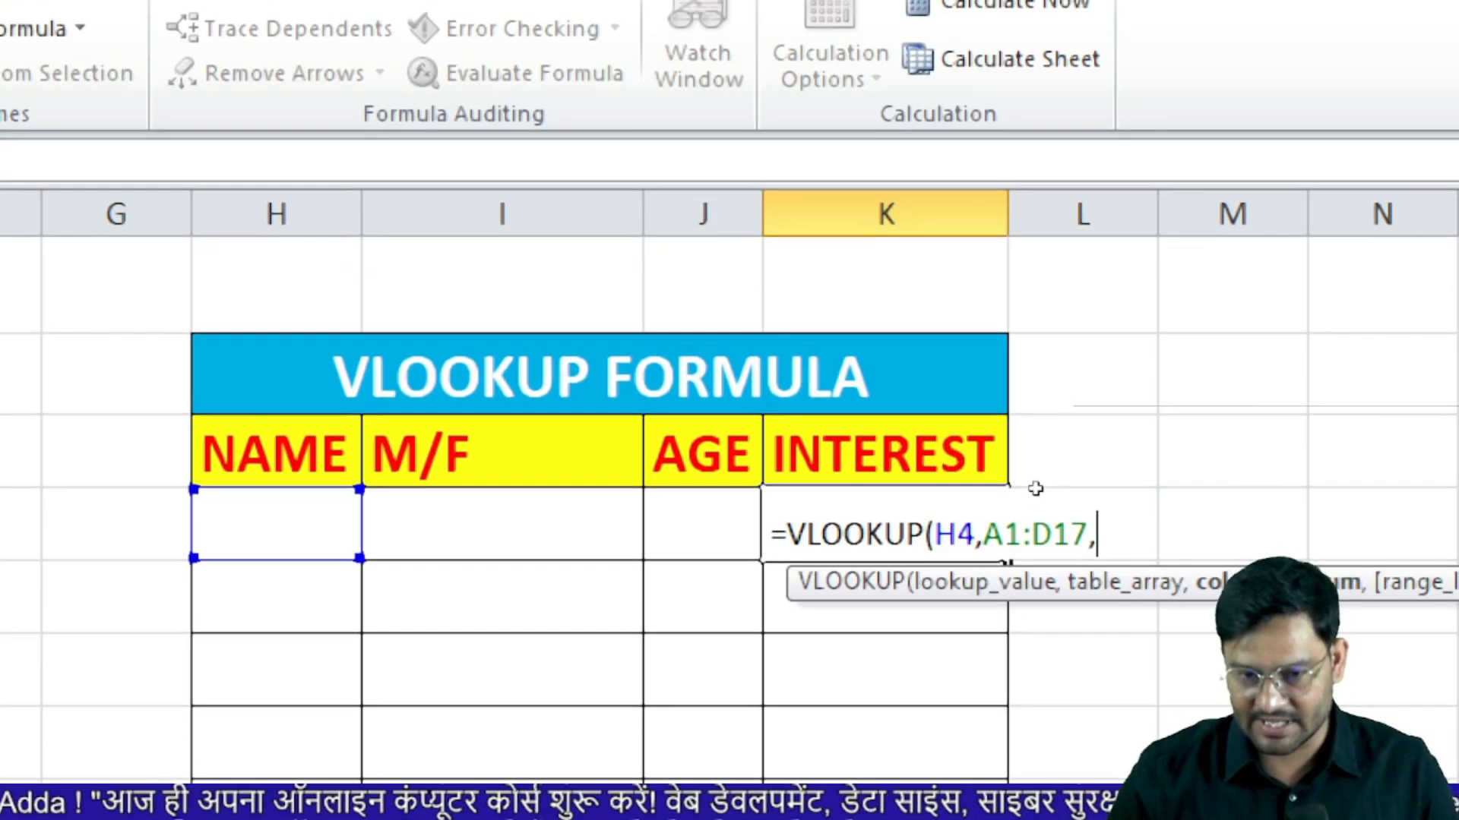
text(4)
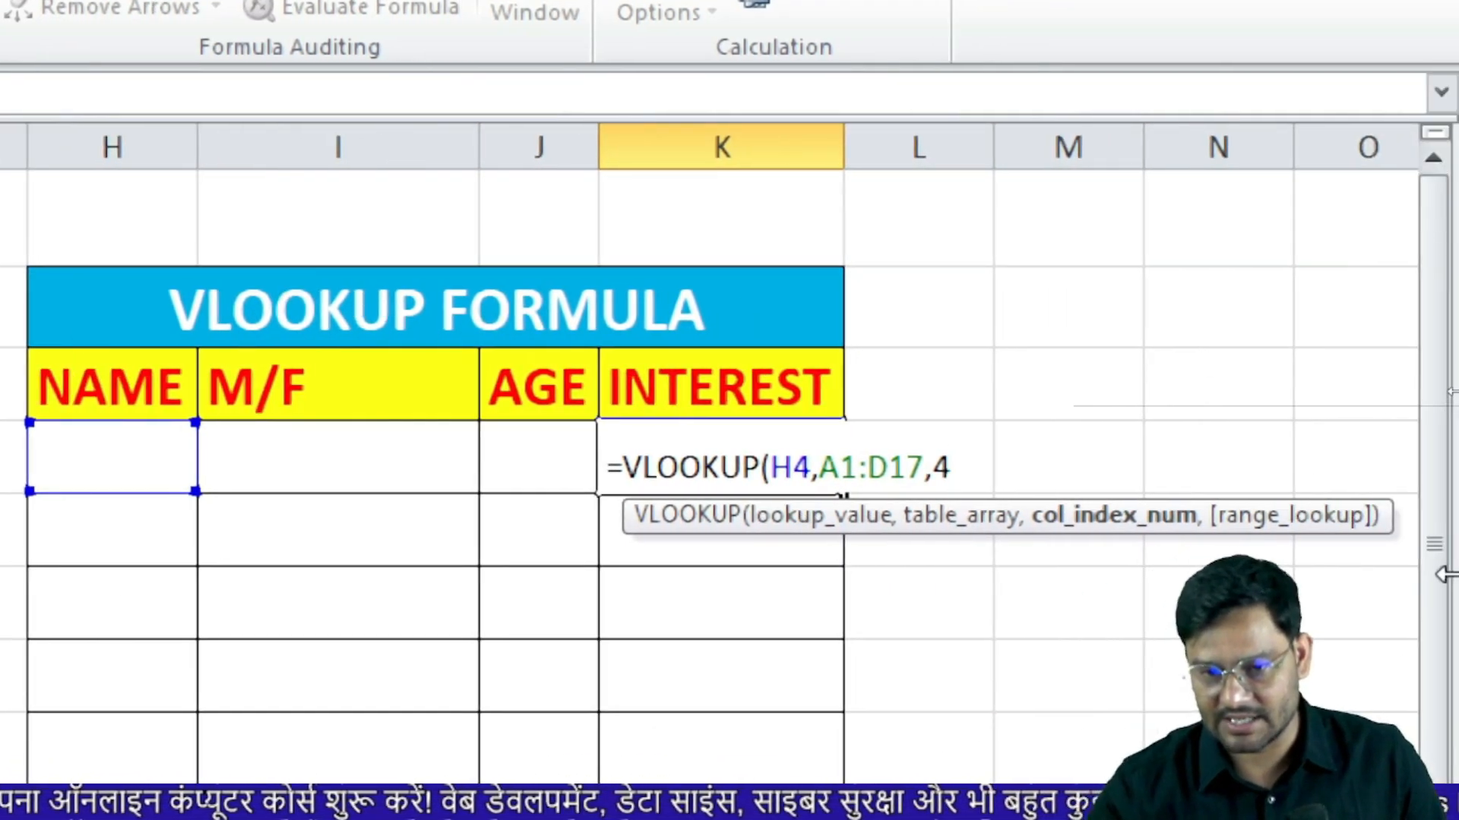
text(,)
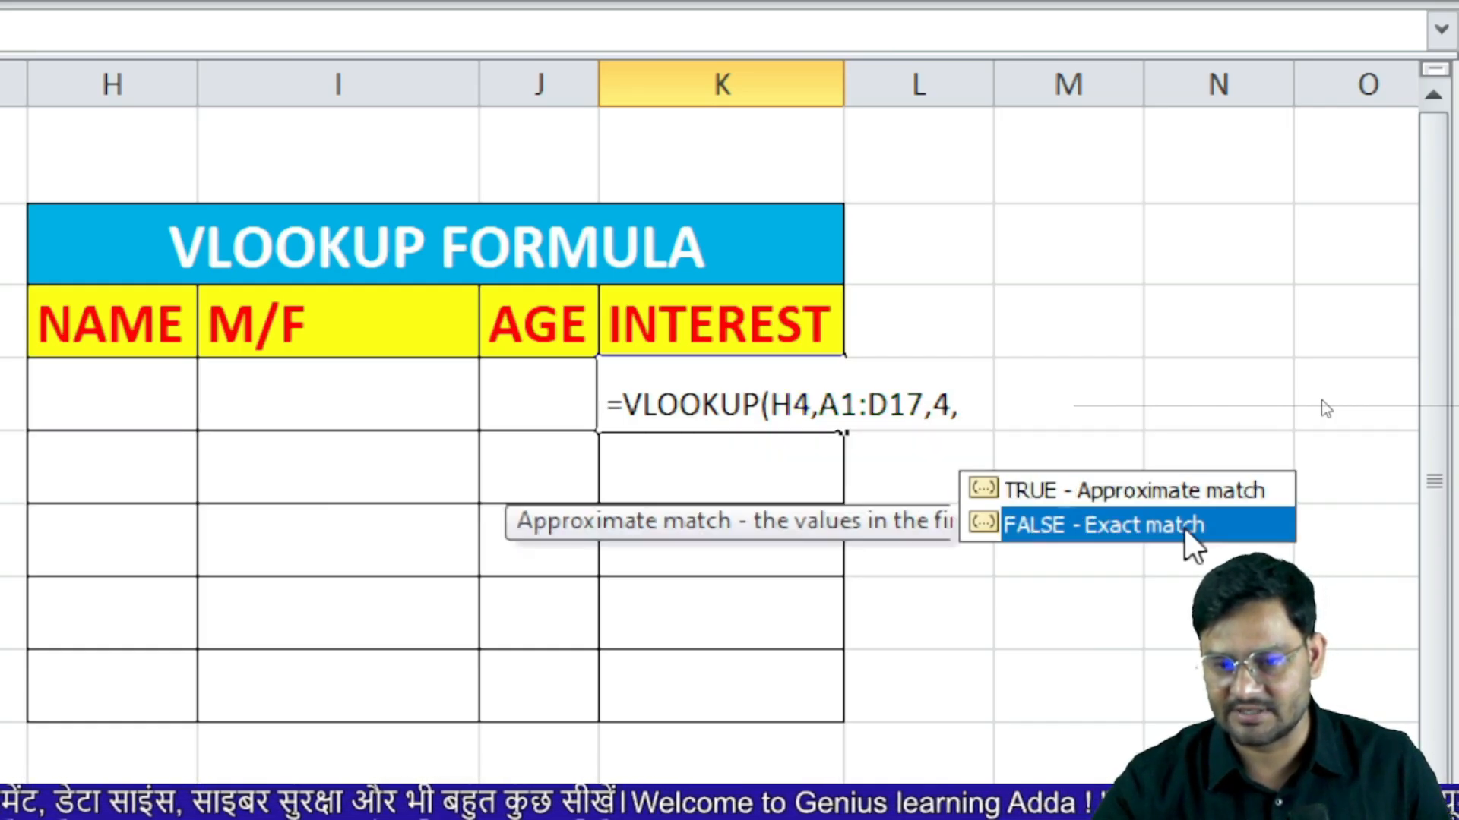
double_click(1185, 527)
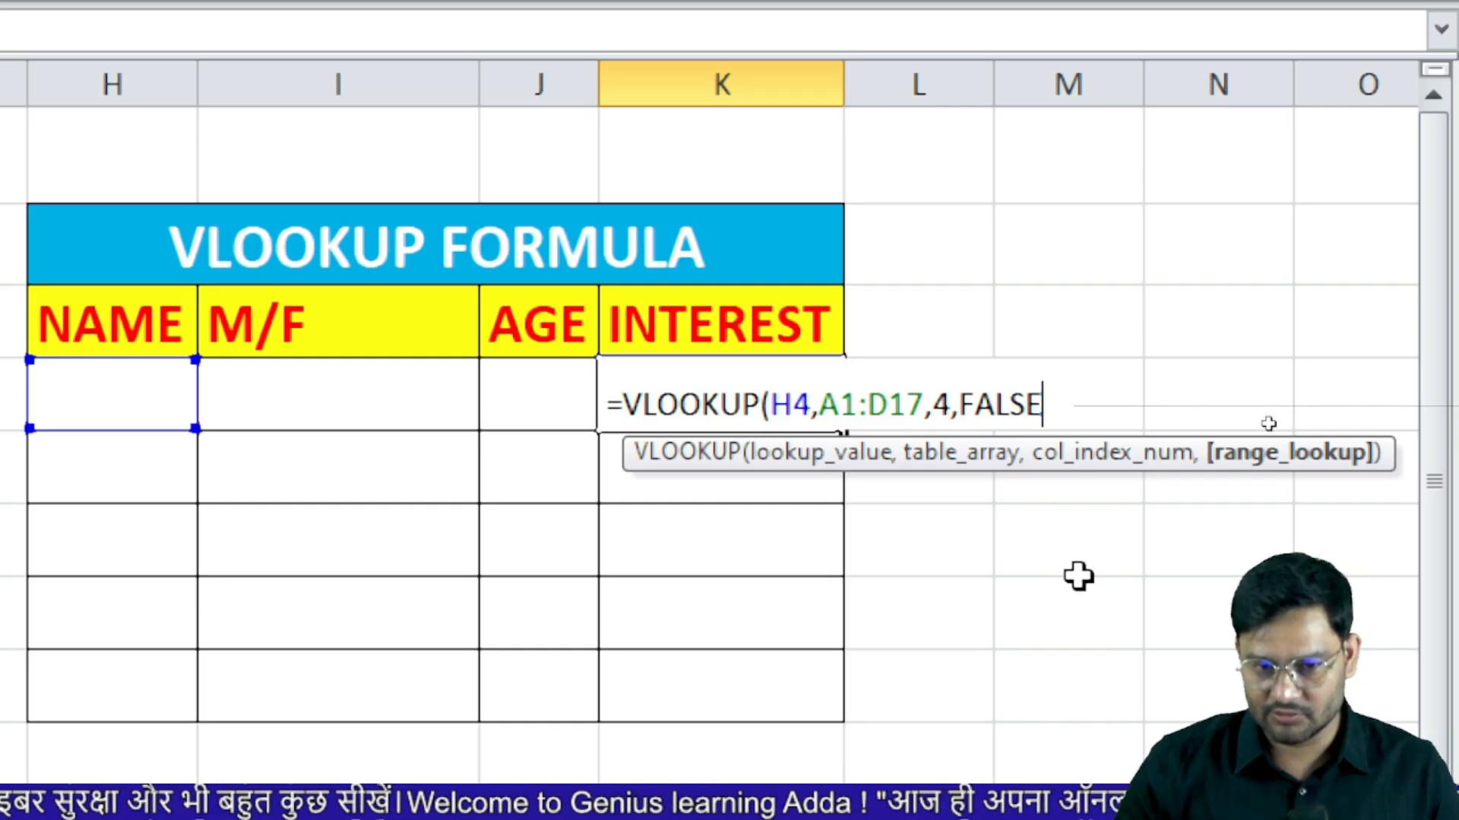
key(Return)
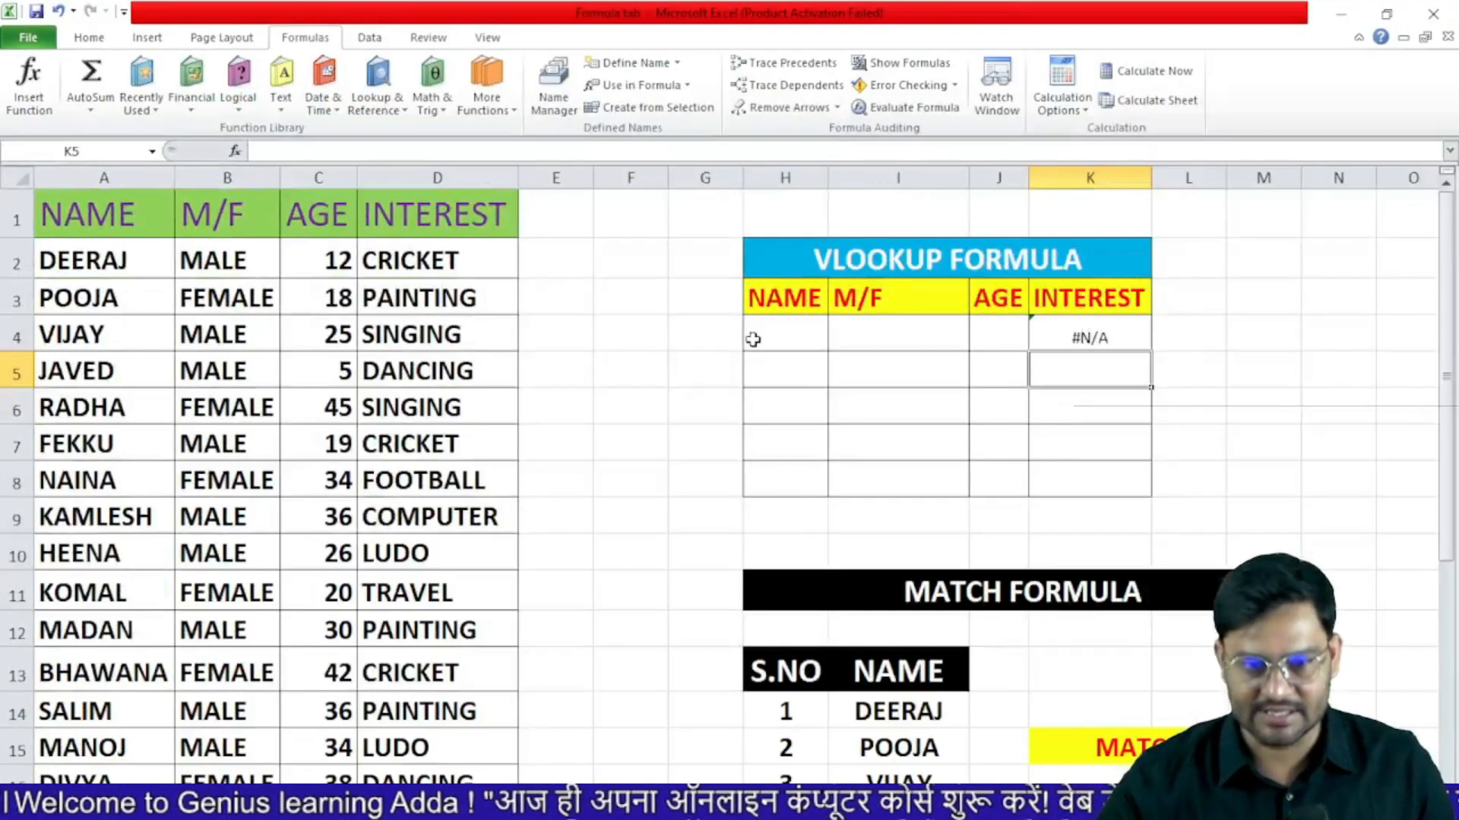
- Enter the name from A2 as the lookup value in H4, with only its first letter capitalized
click(794, 340)
text(Deeraj)
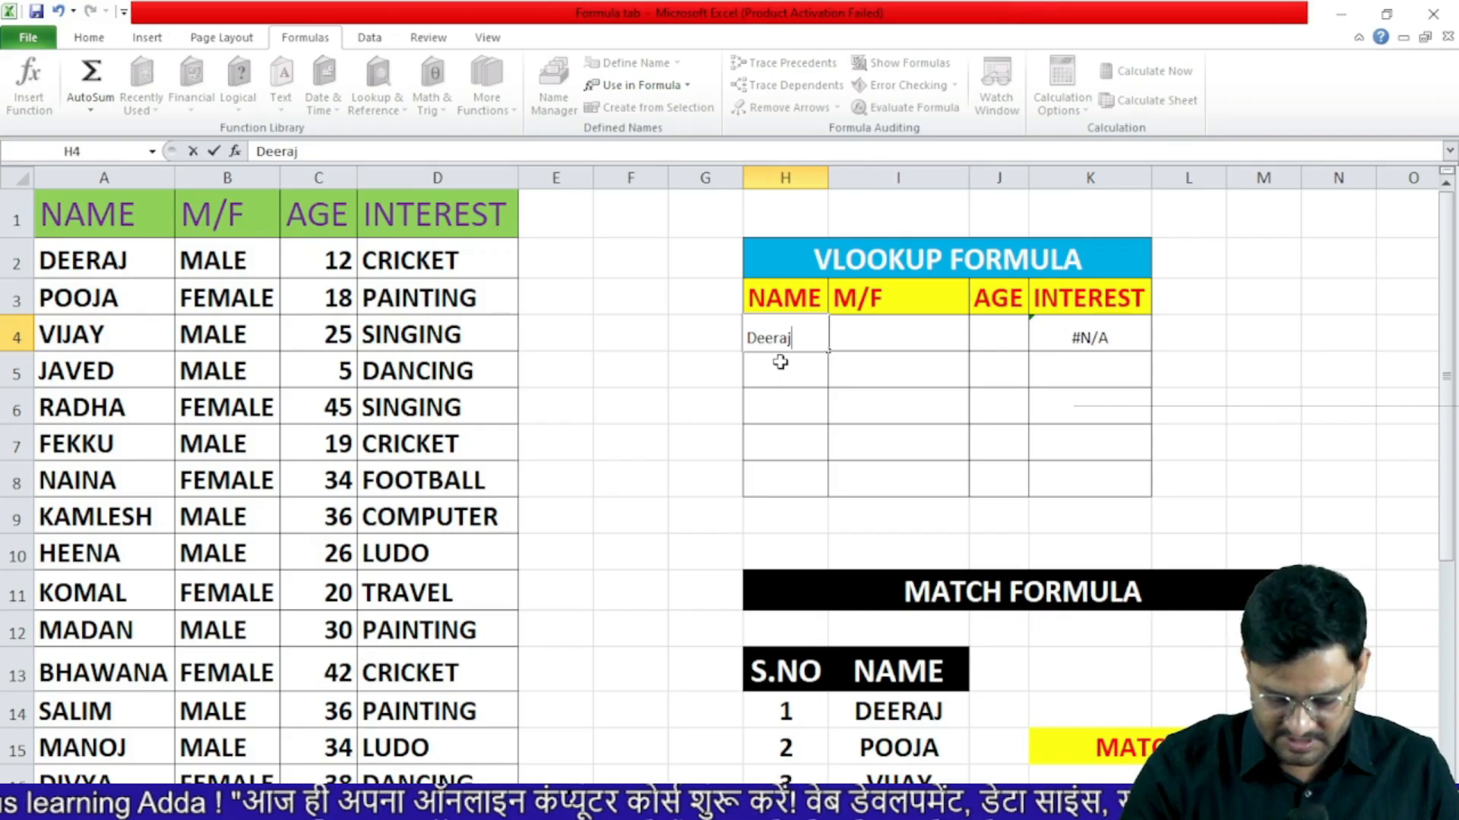
key(Return)
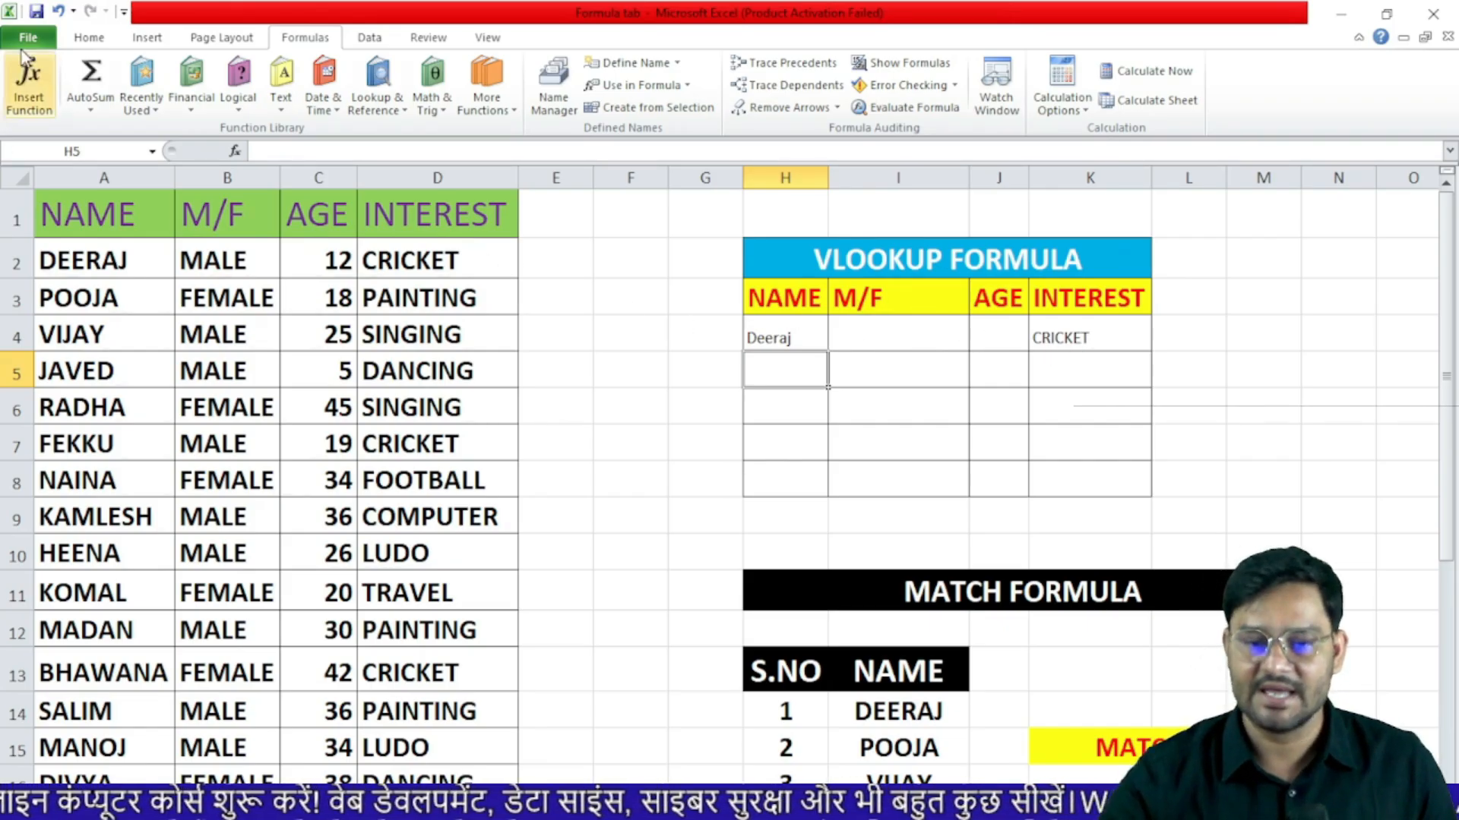
- Enter =VLOOKUP(H4,A1:D17,3,0) in J4 to look up the AGE value
click(997, 332)
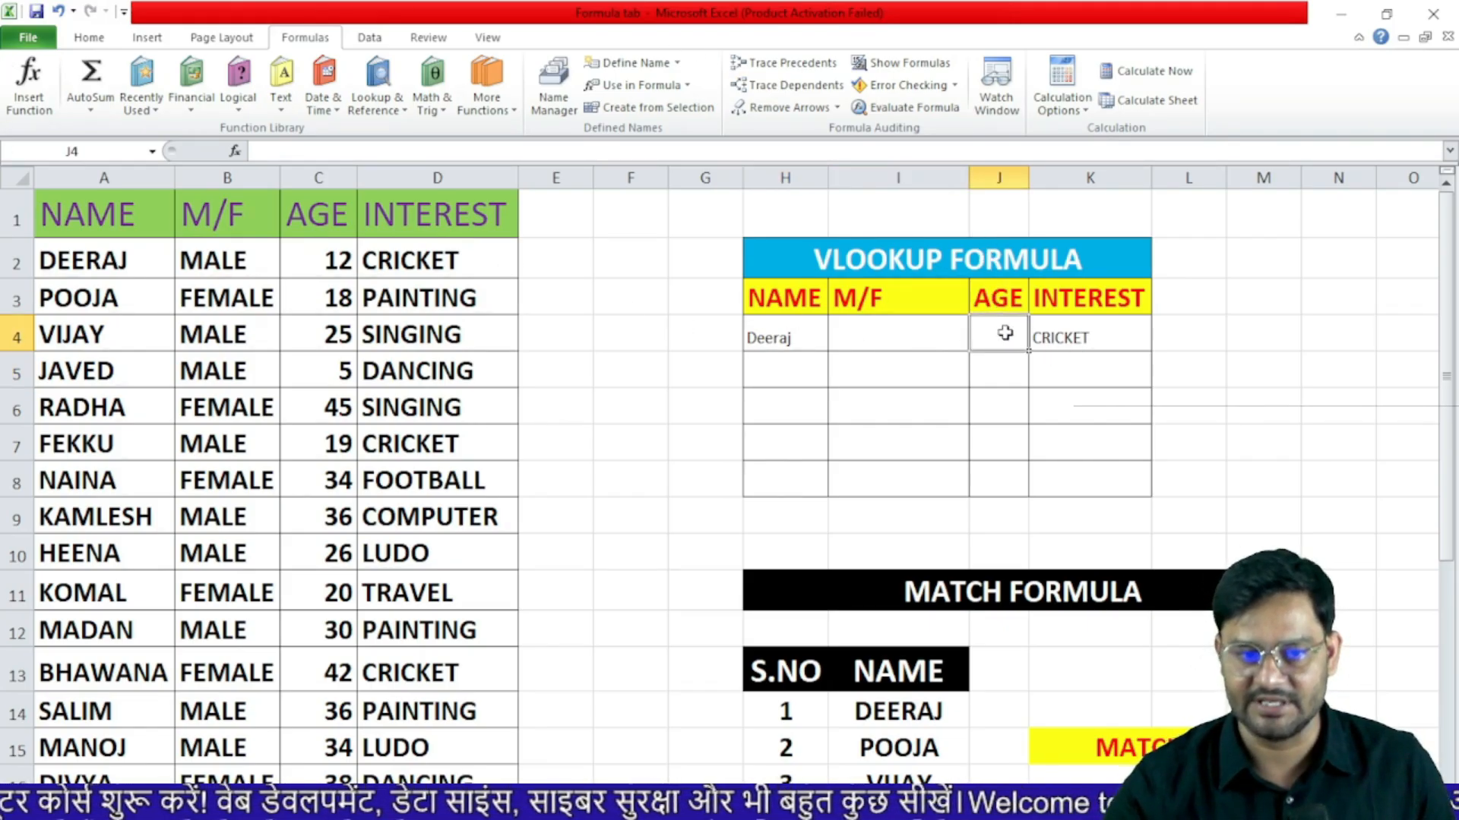
text(=vloo)
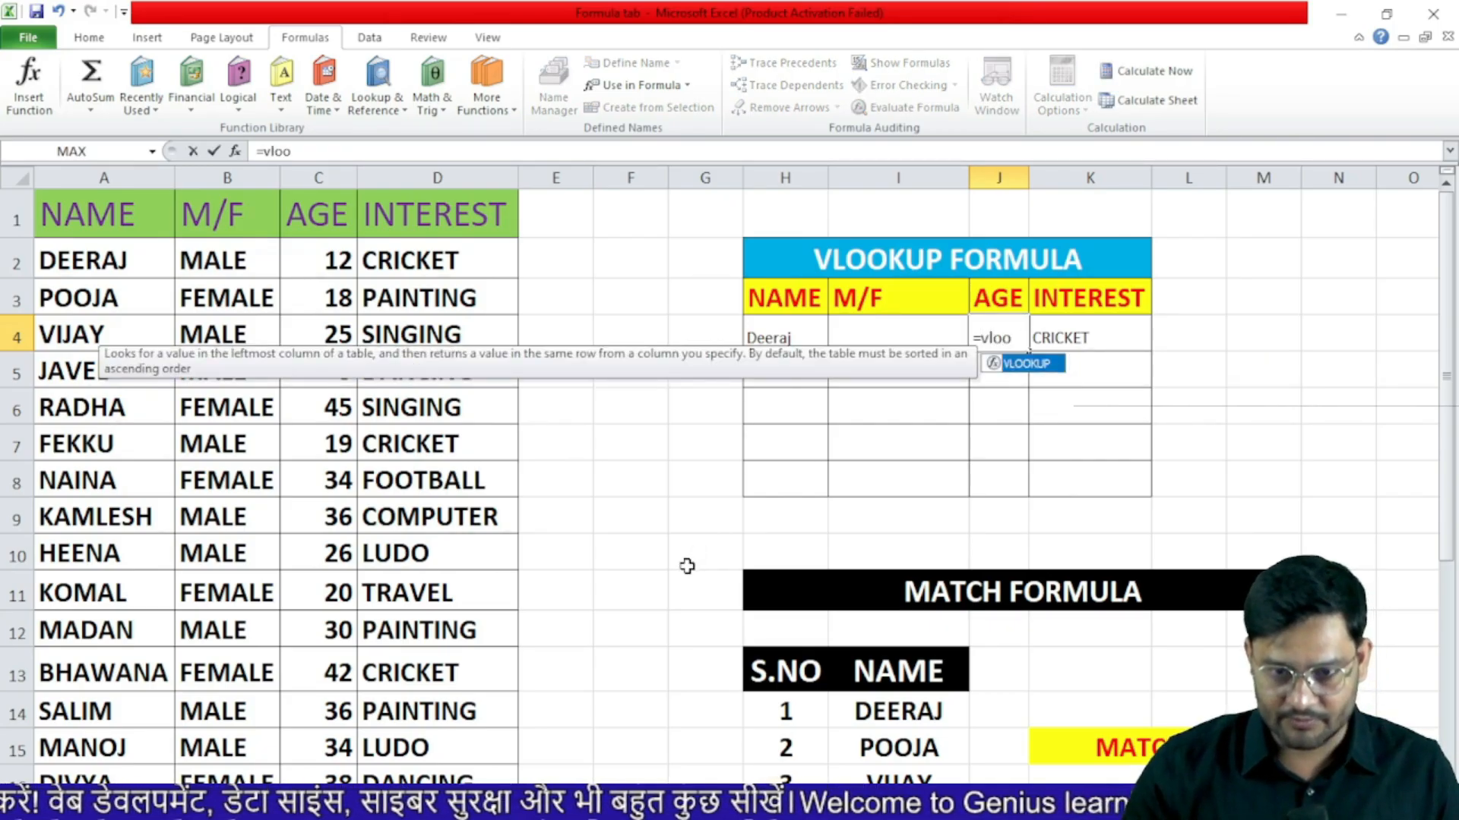
key(Tab)
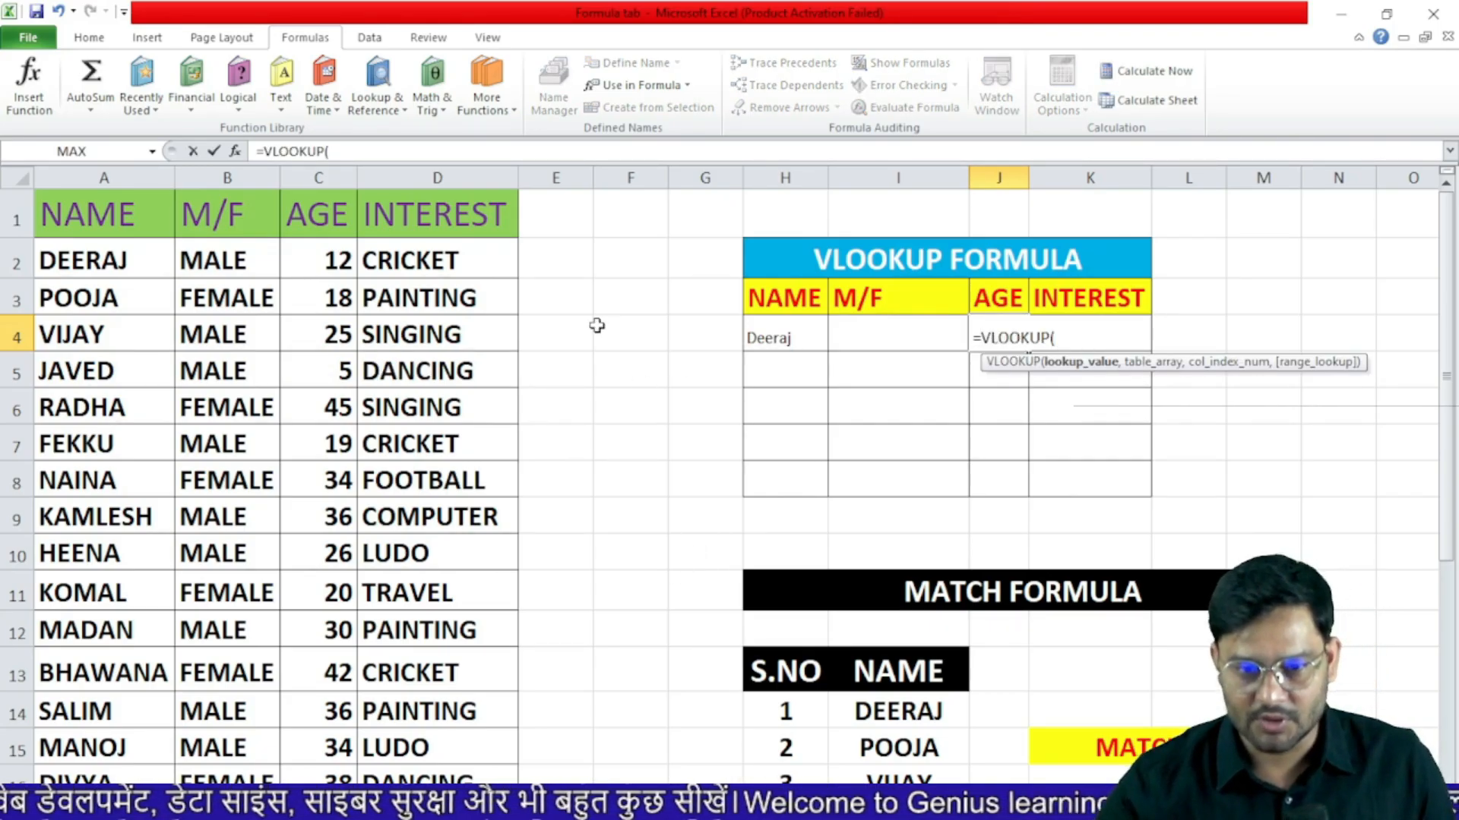
click(806, 334)
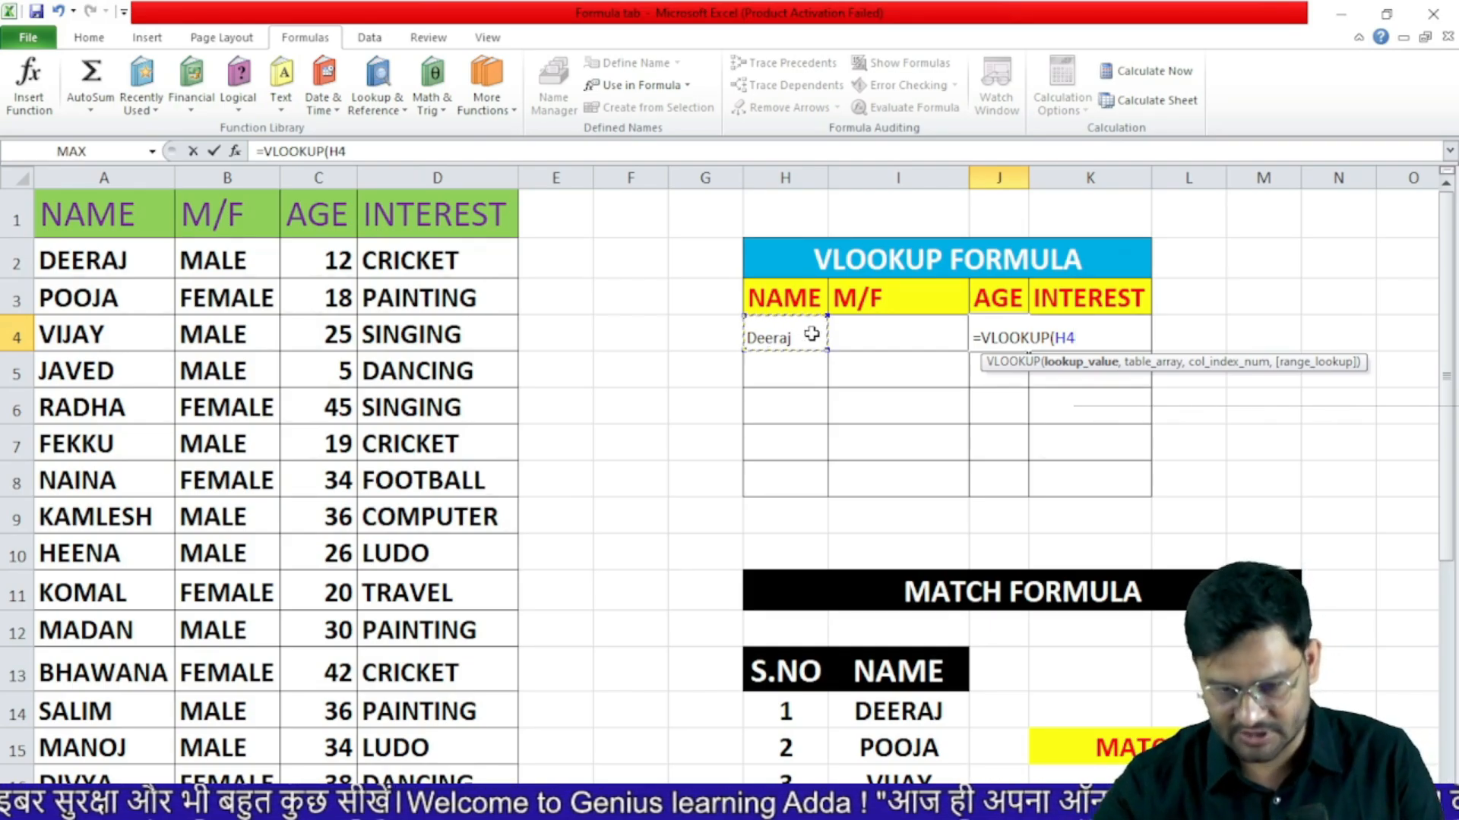
text(,)
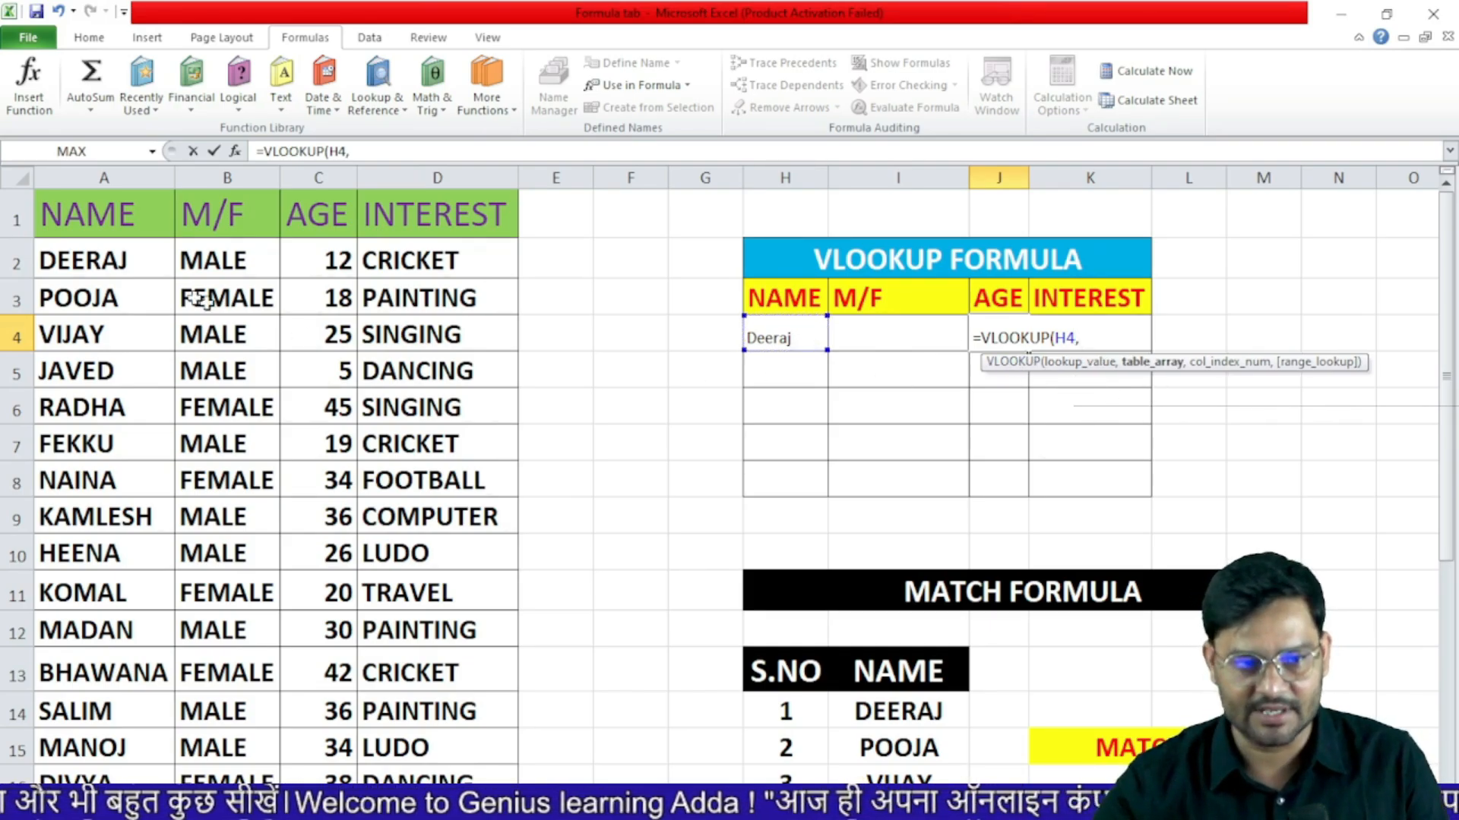
drag(59, 213, 456, 741)
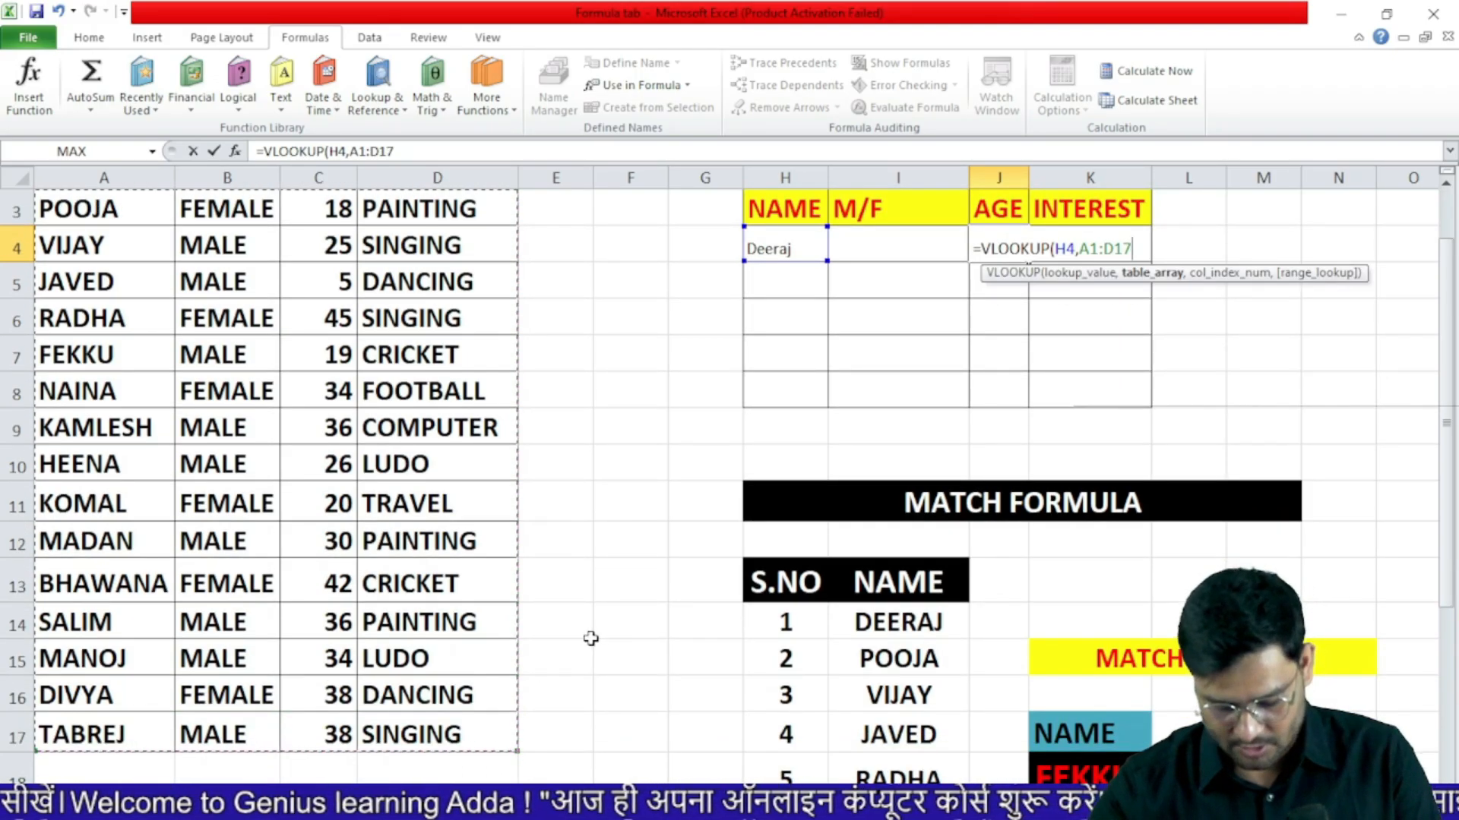
text(,)
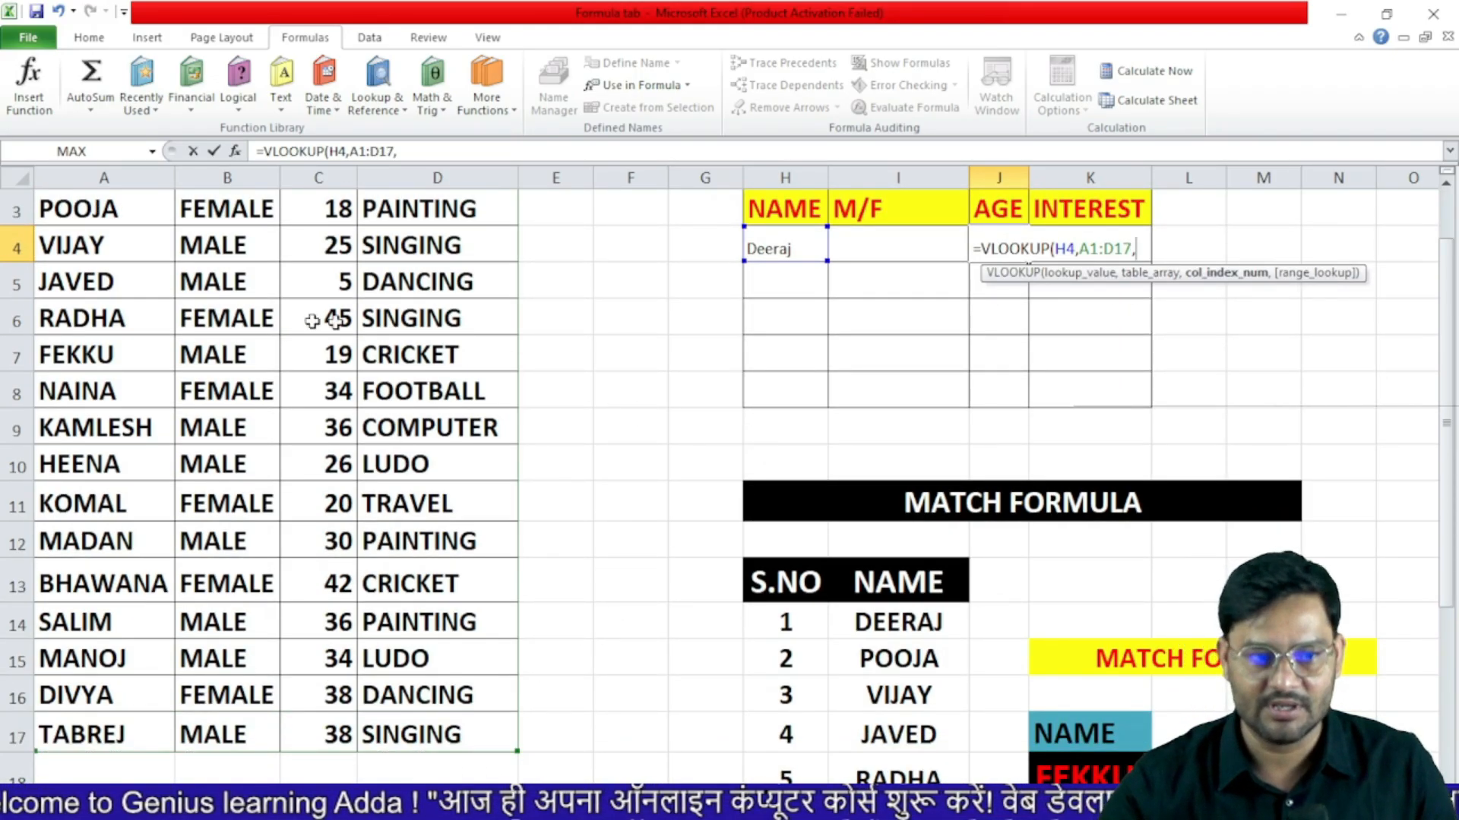
scroll(66, 276, up, 1)
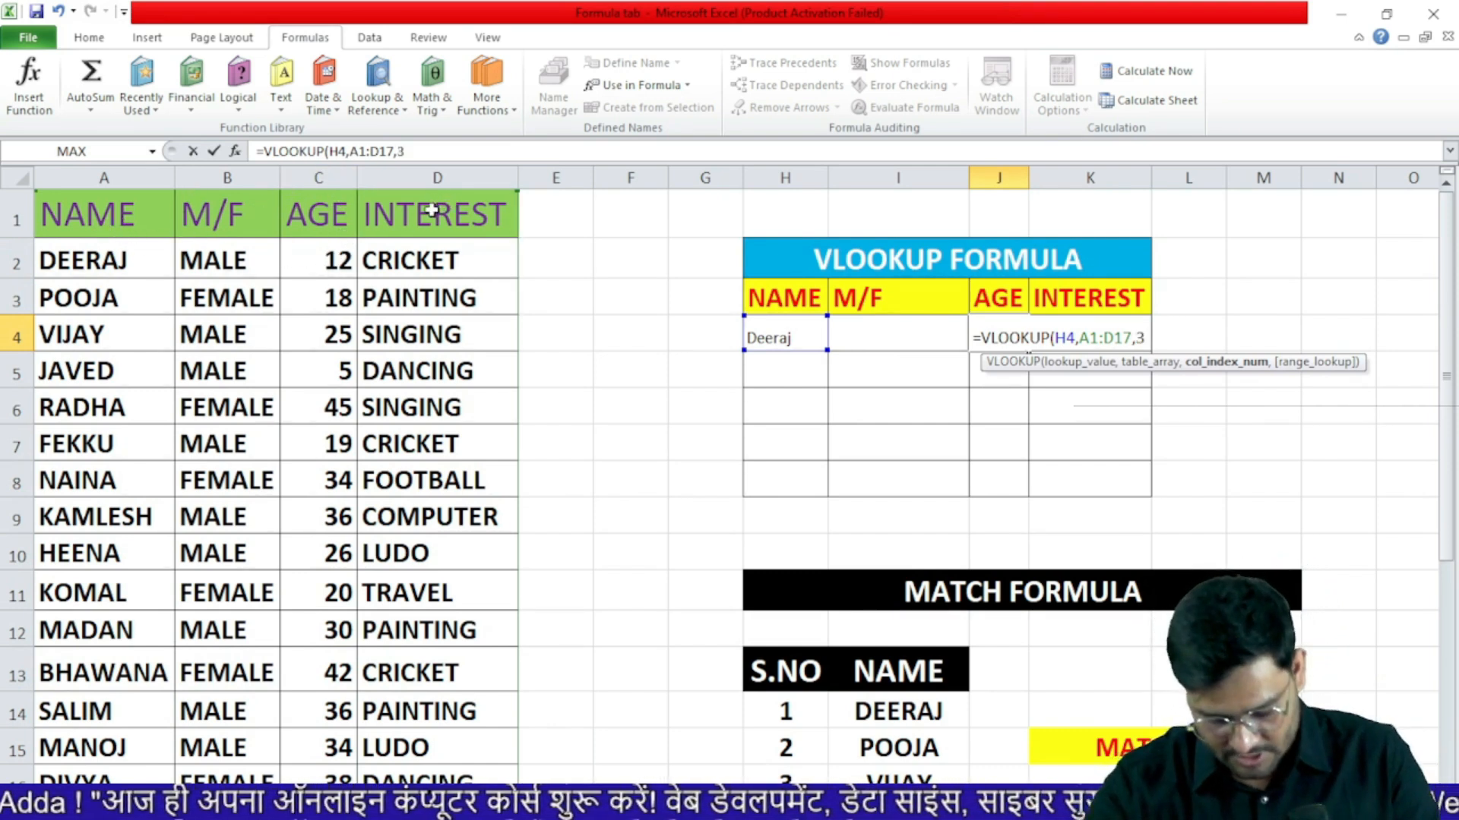
text(,)
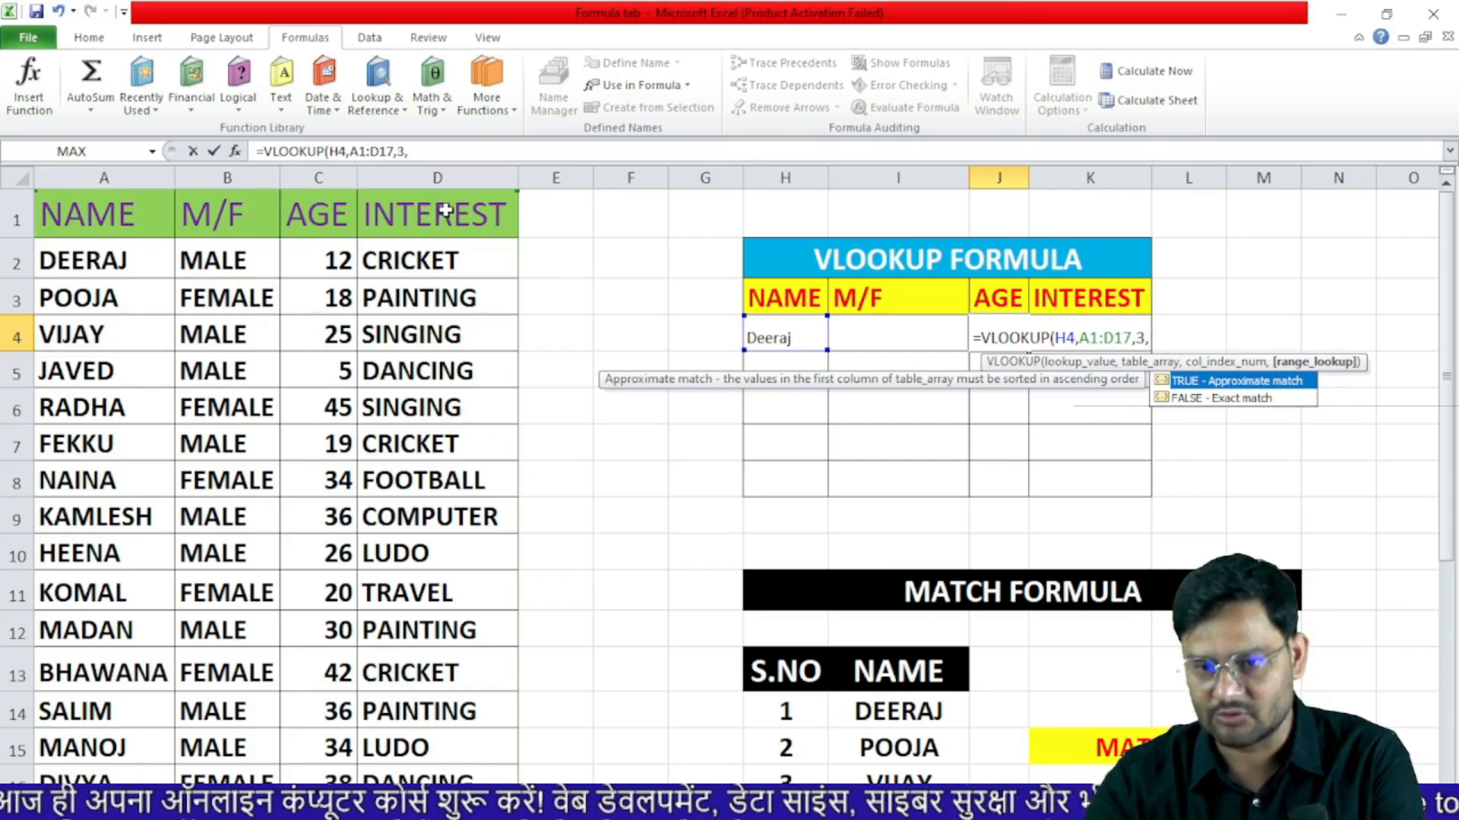
text(0)
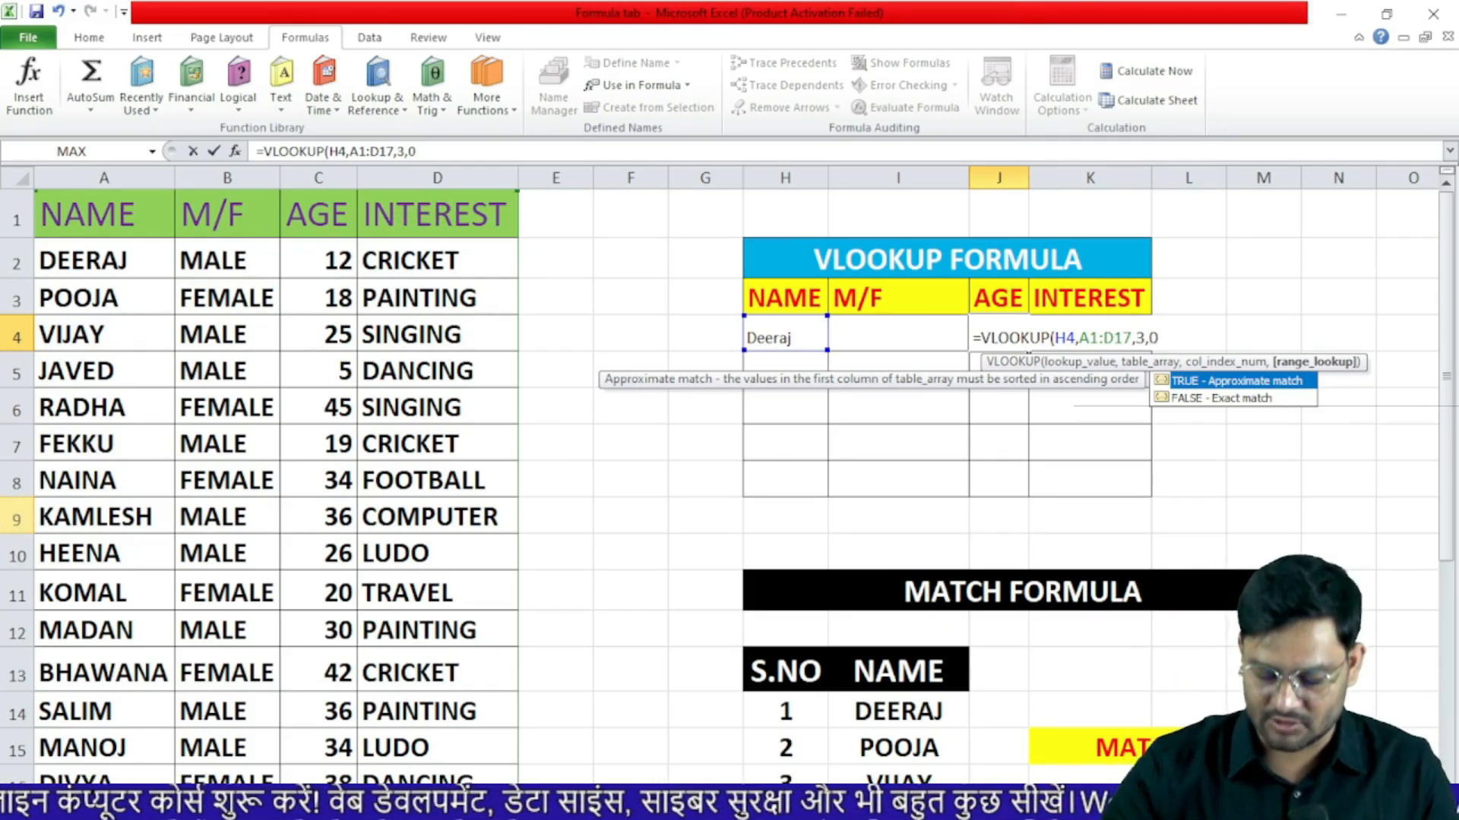
key(Return)
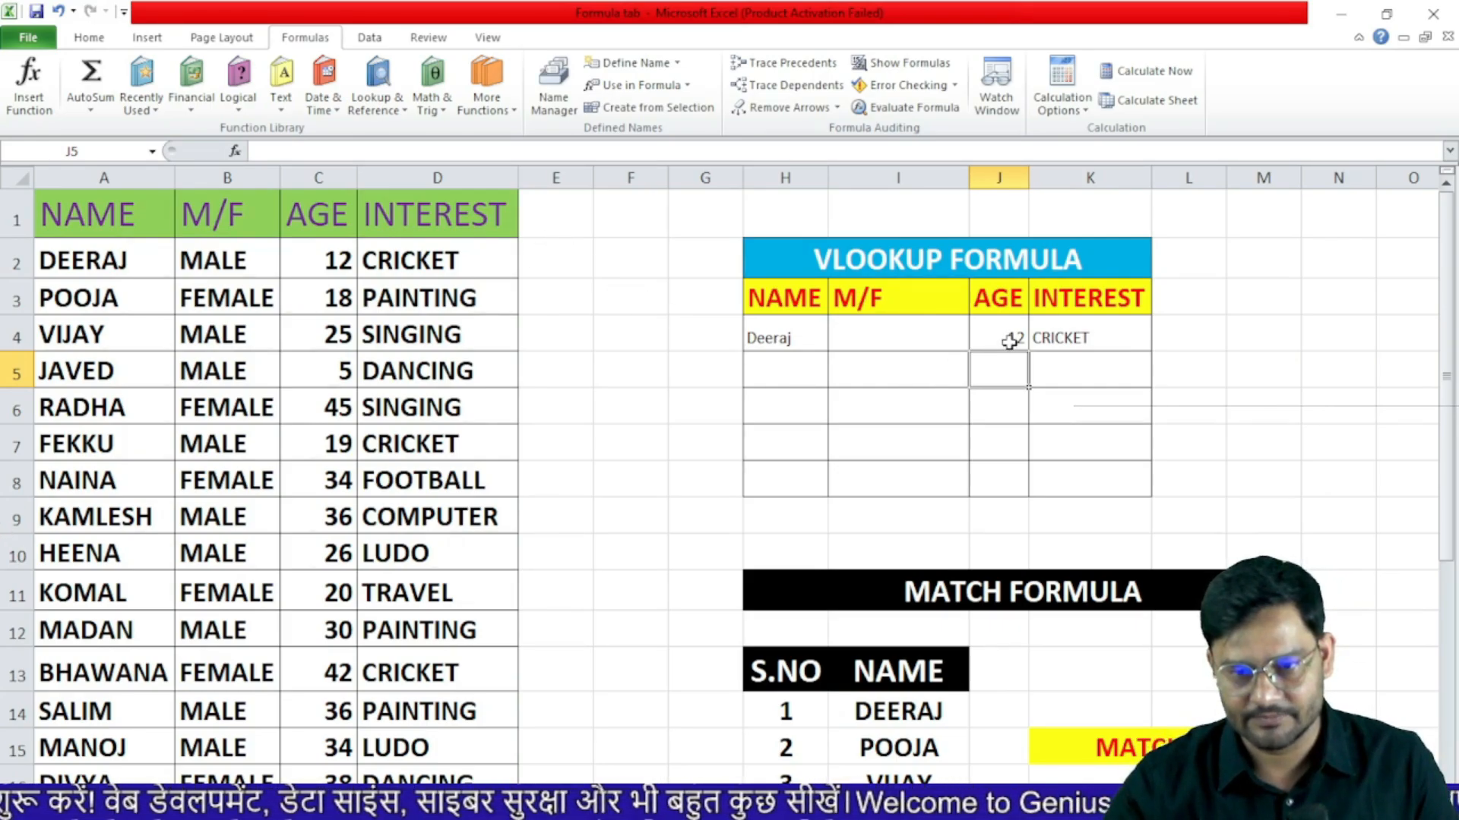
- Enter =VLOOKUP(H4,A1:D17,2,0) in I4 to look up the M/F value
click(881, 340)
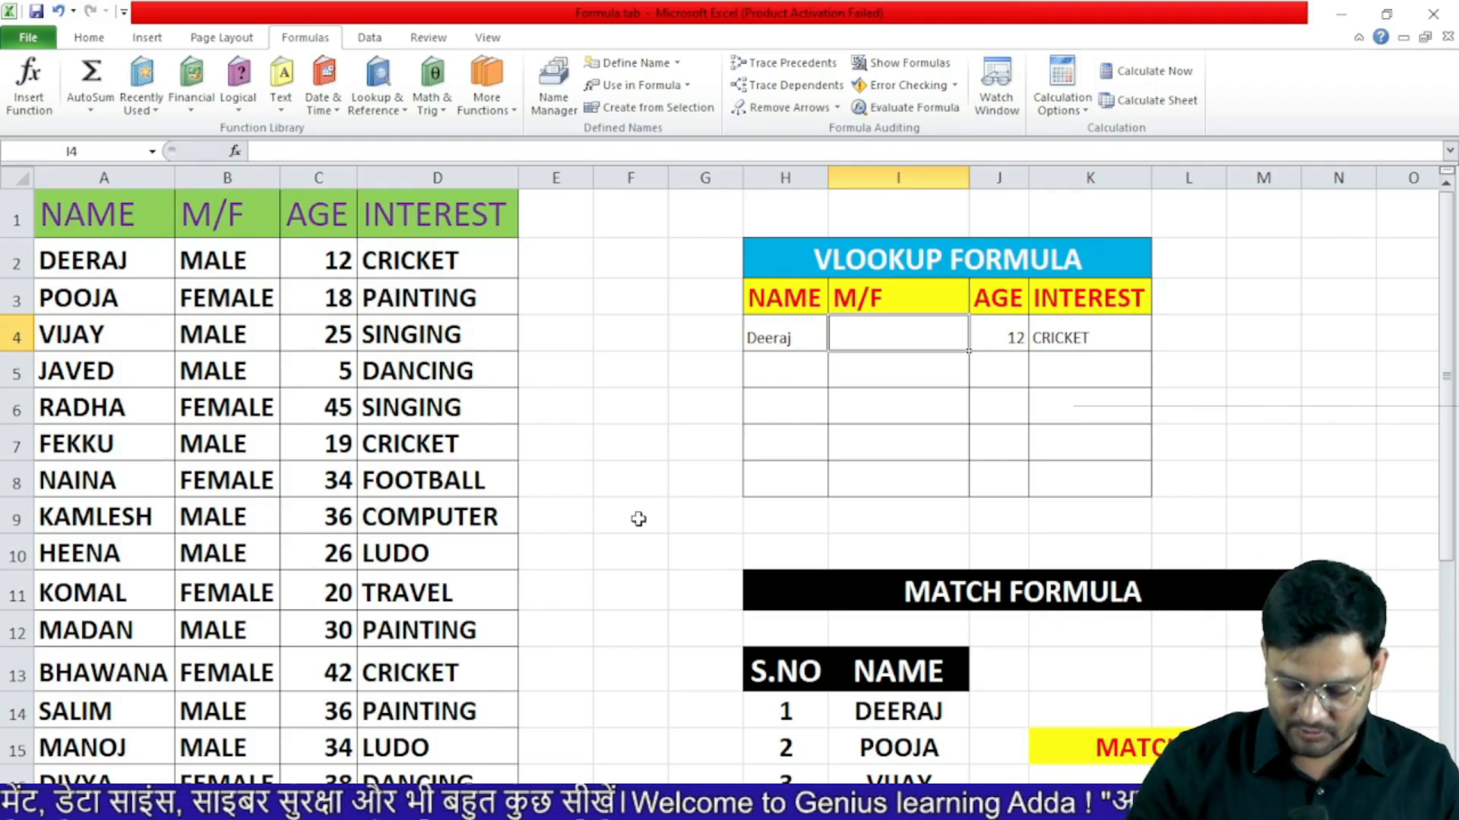
text(=vlo)
key(Tab)
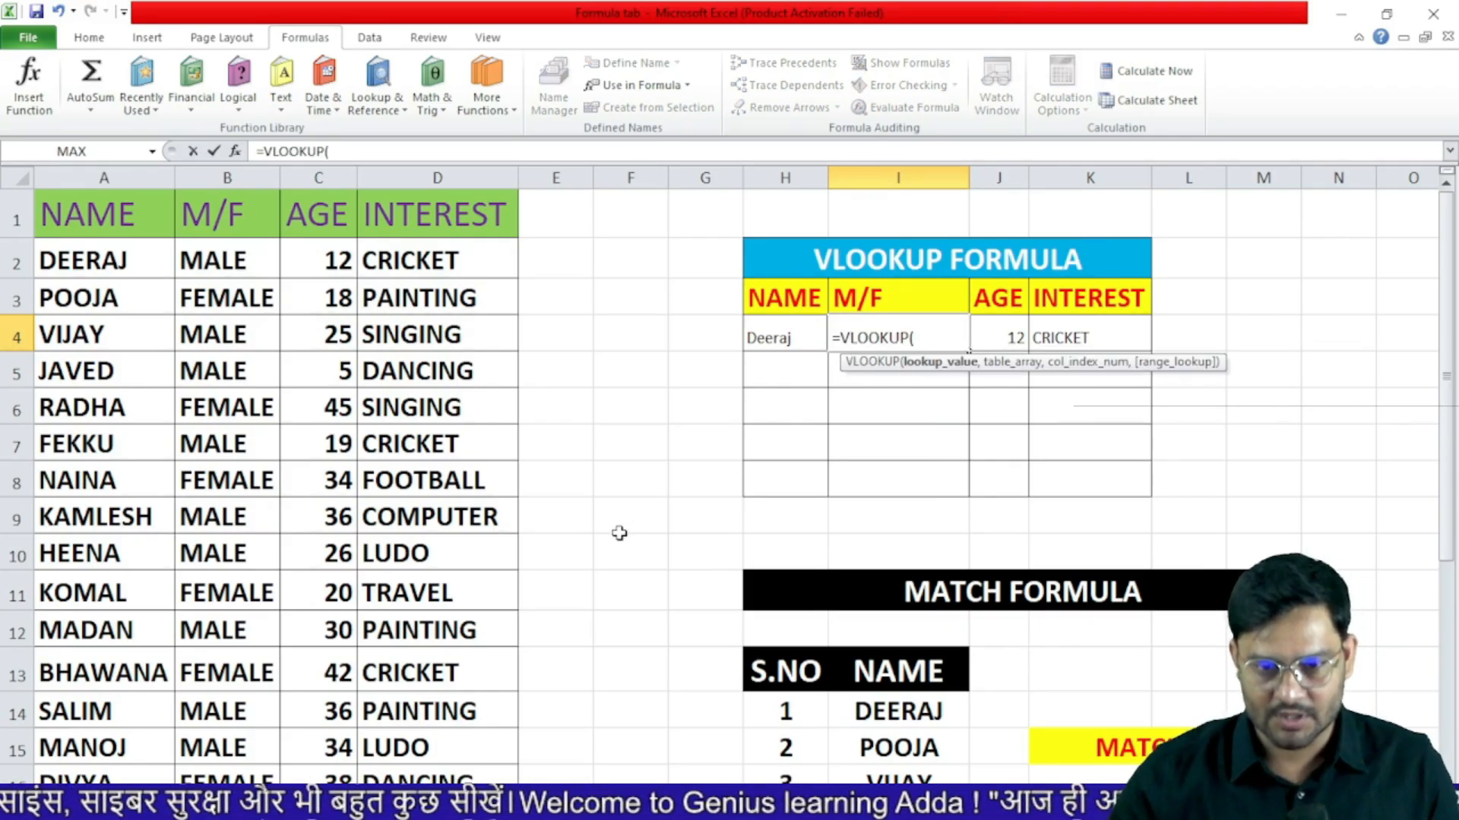
click(785, 336)
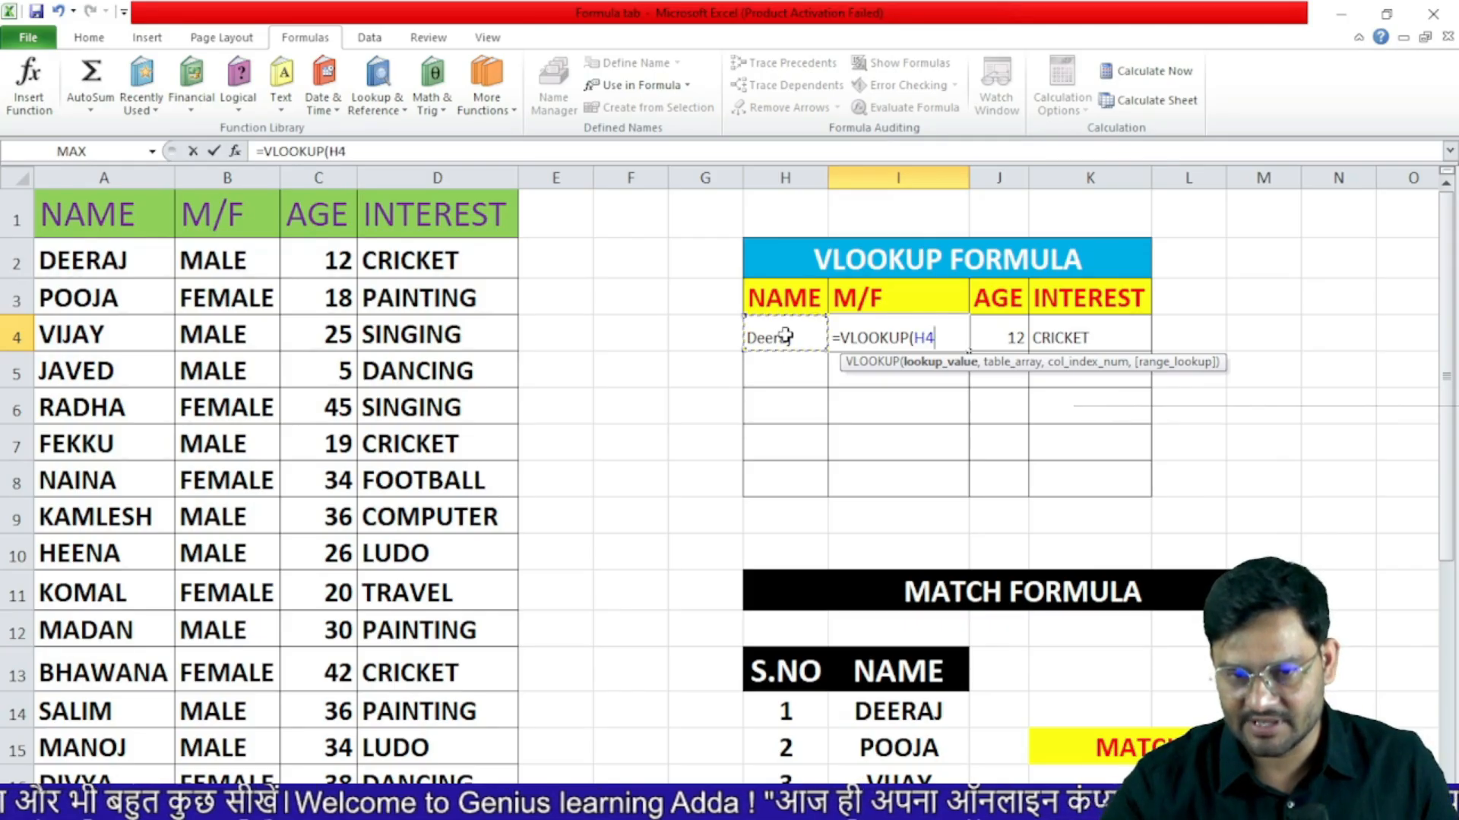
text(,)
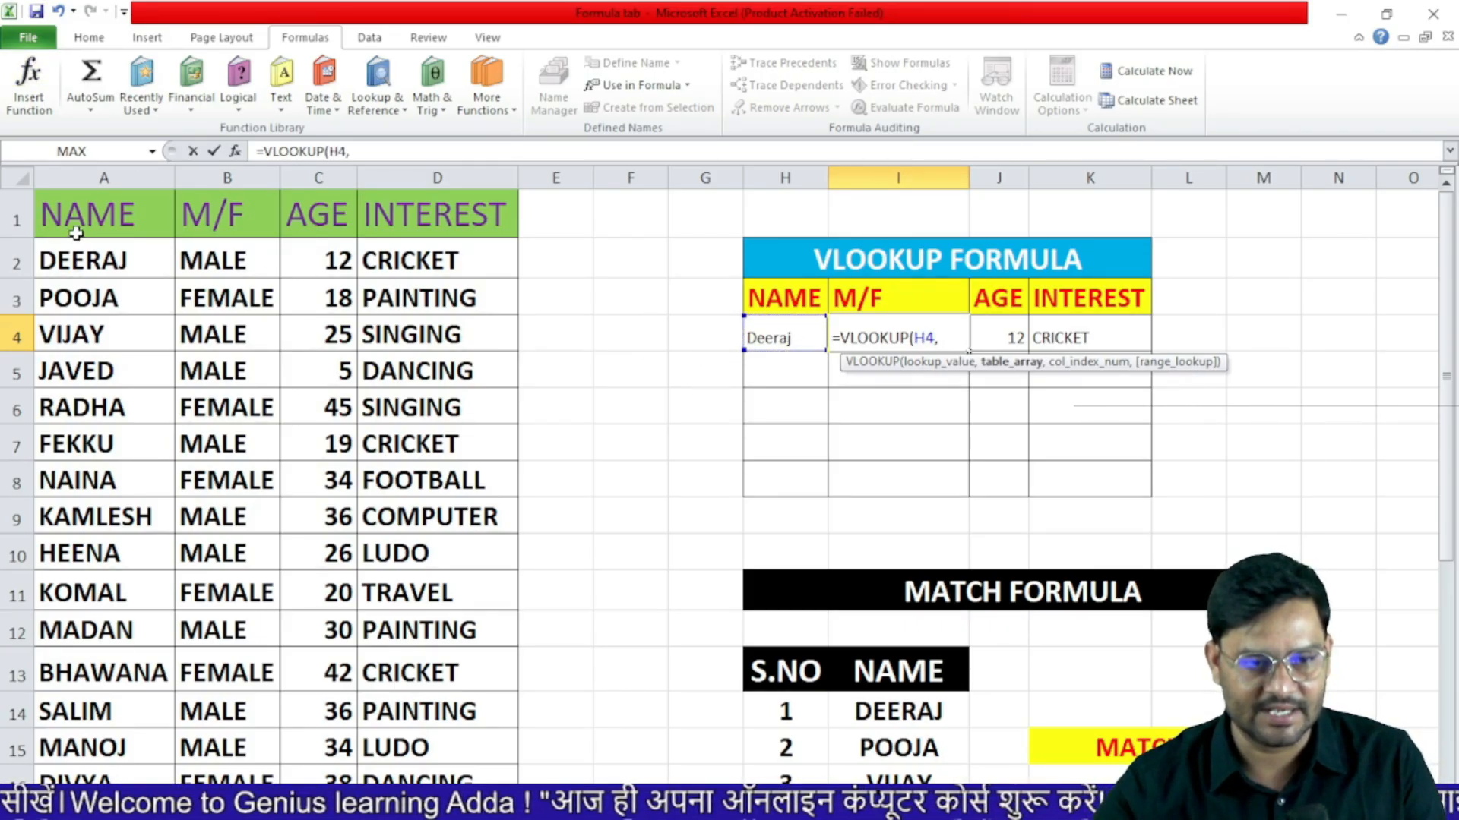
drag(76, 228, 538, 491)
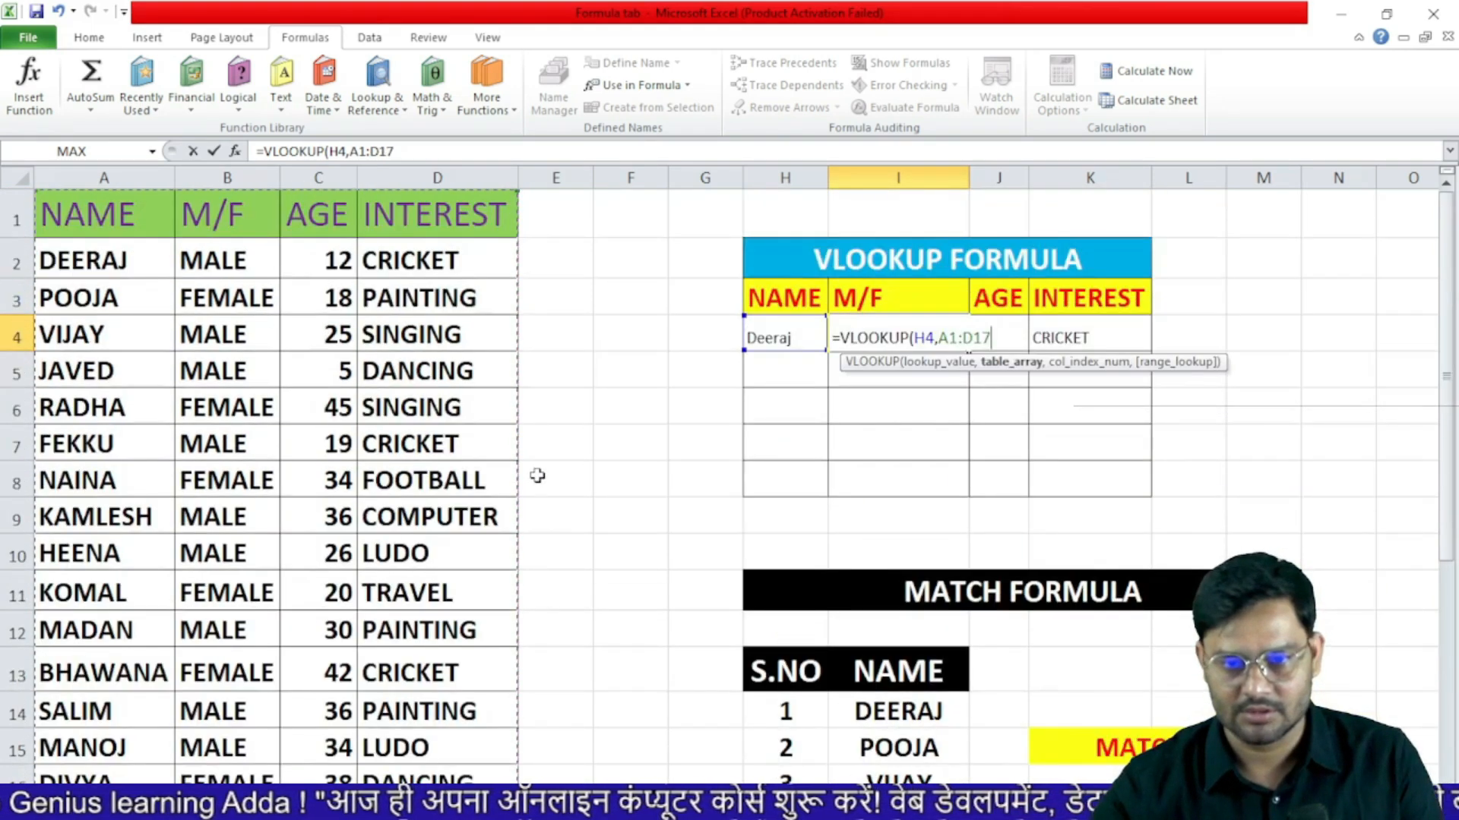
text(,2)
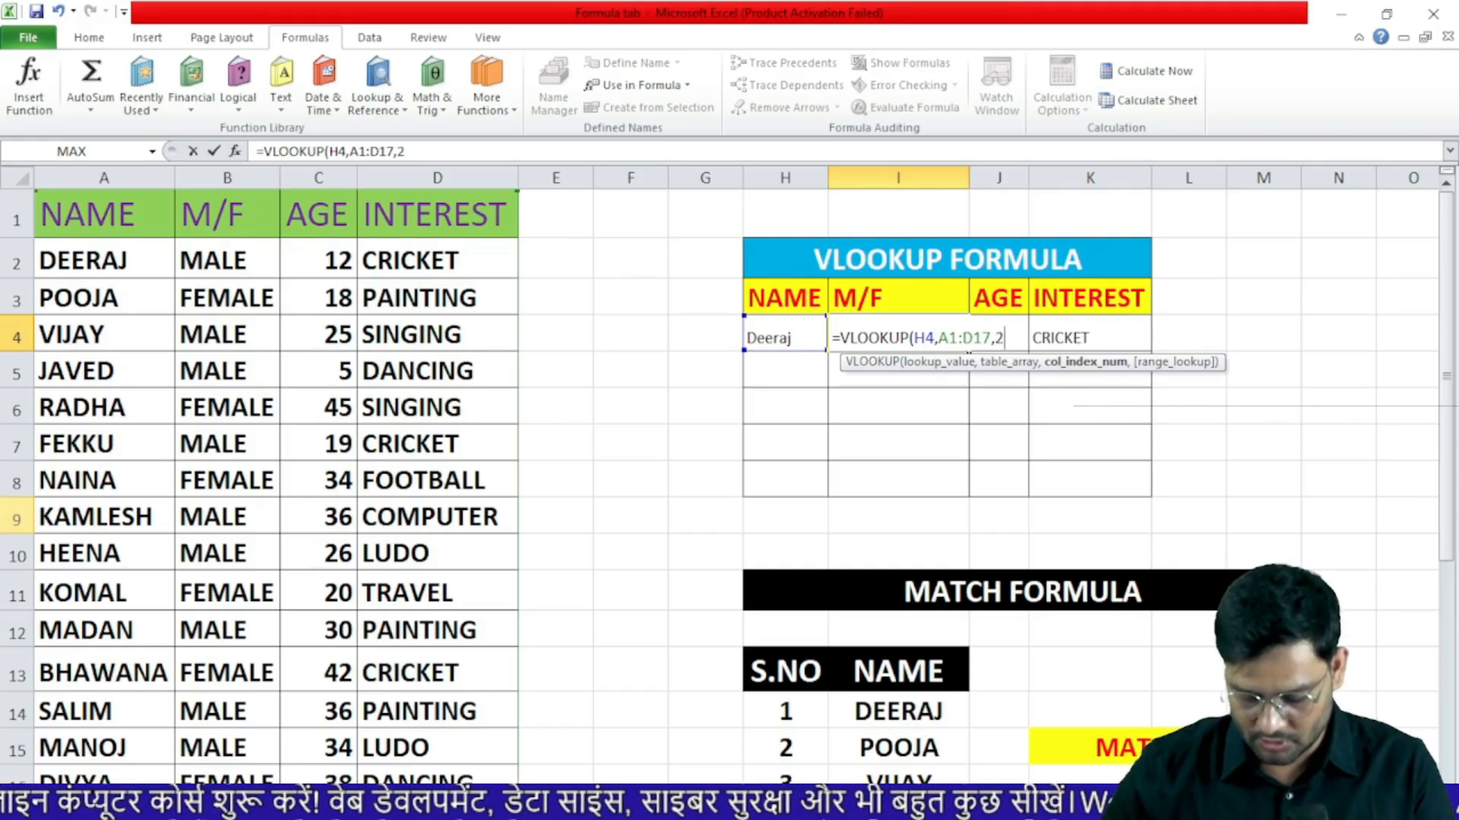
text(,0)
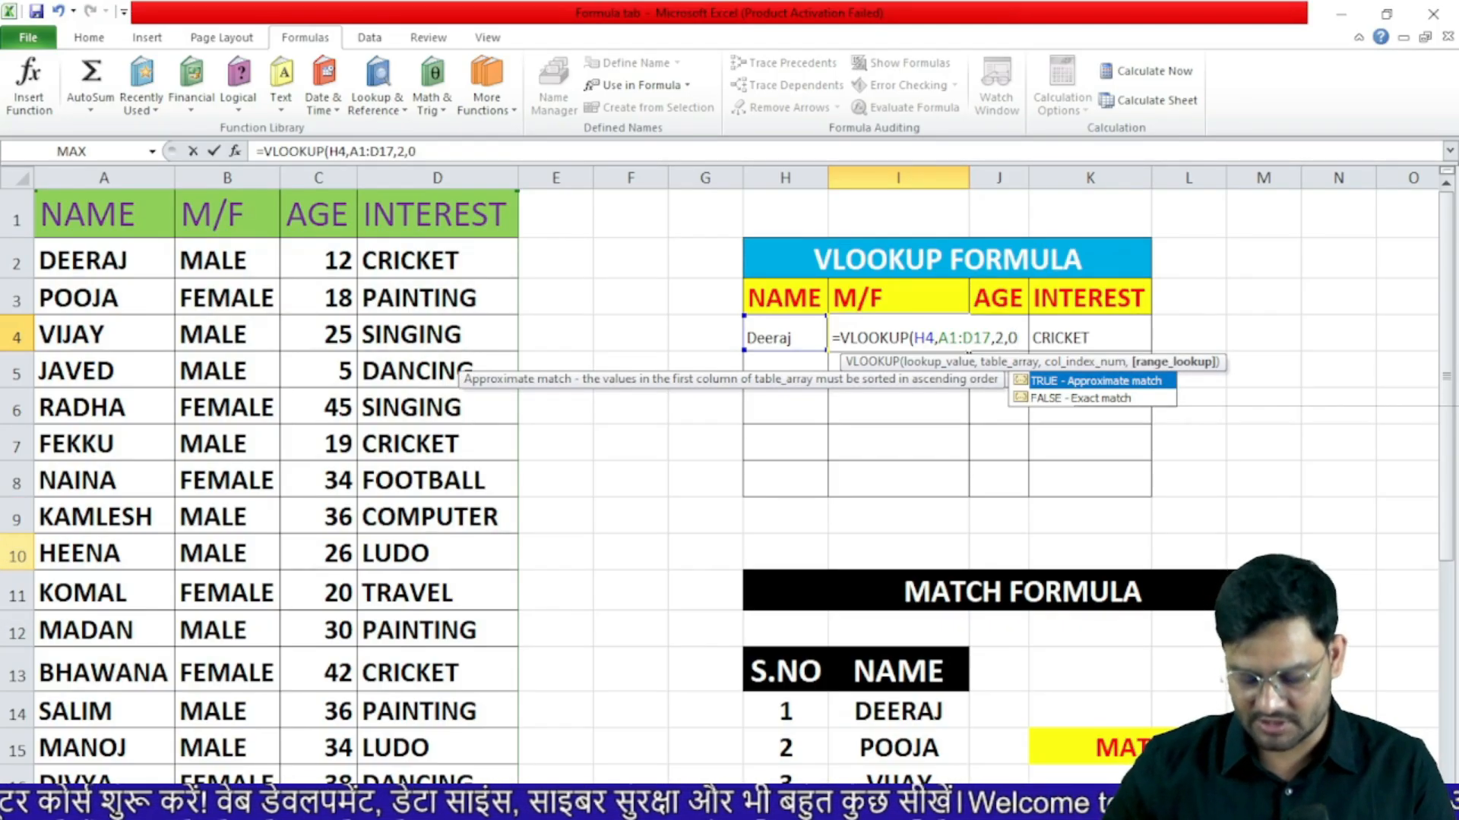
key(Return)
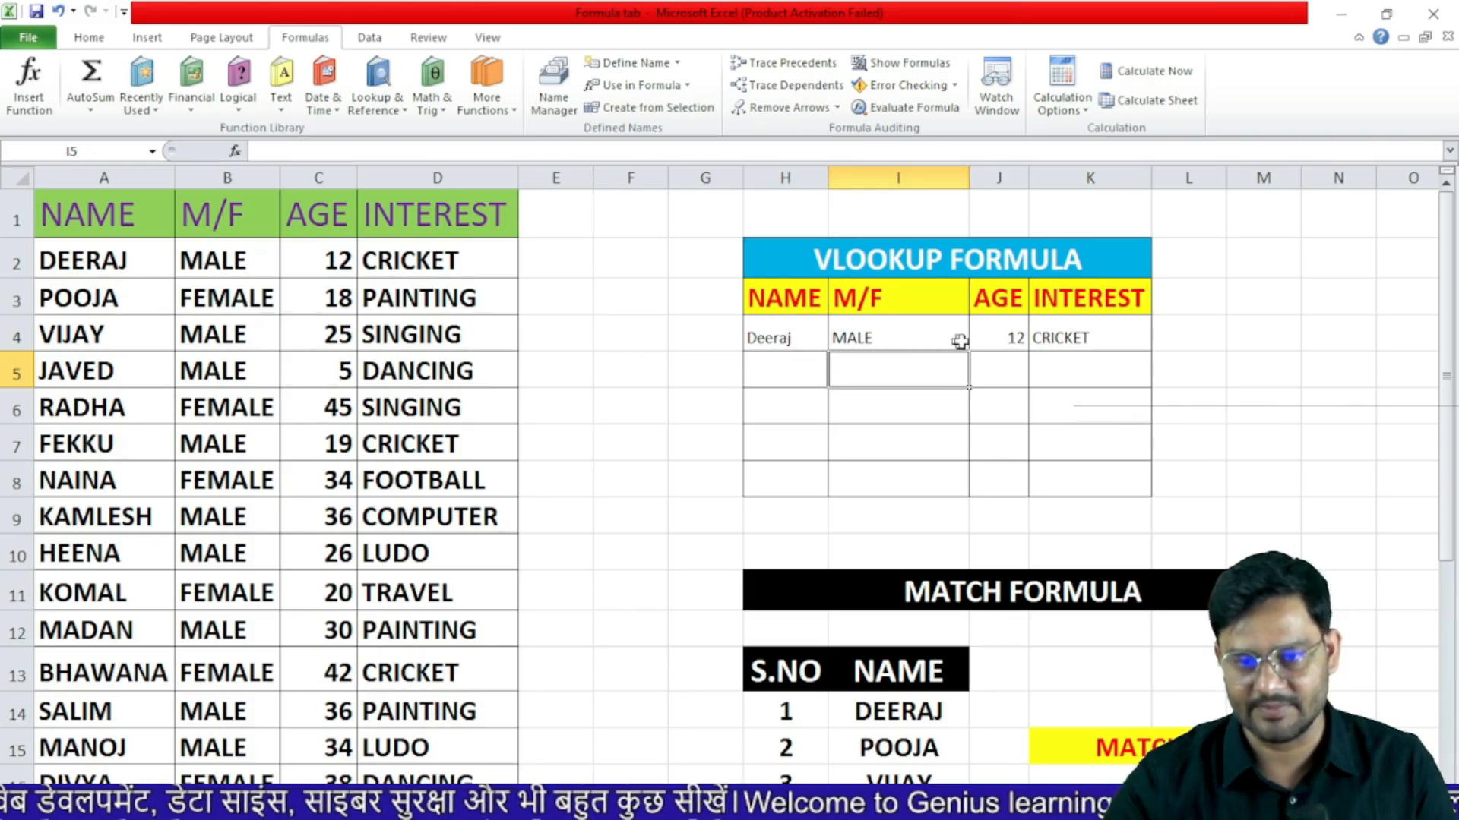
- Replace the lookup name in H4 with the name from A3 in lowercase and compare row 4's returned values with source row 3
click(786, 338)
text(pooja)
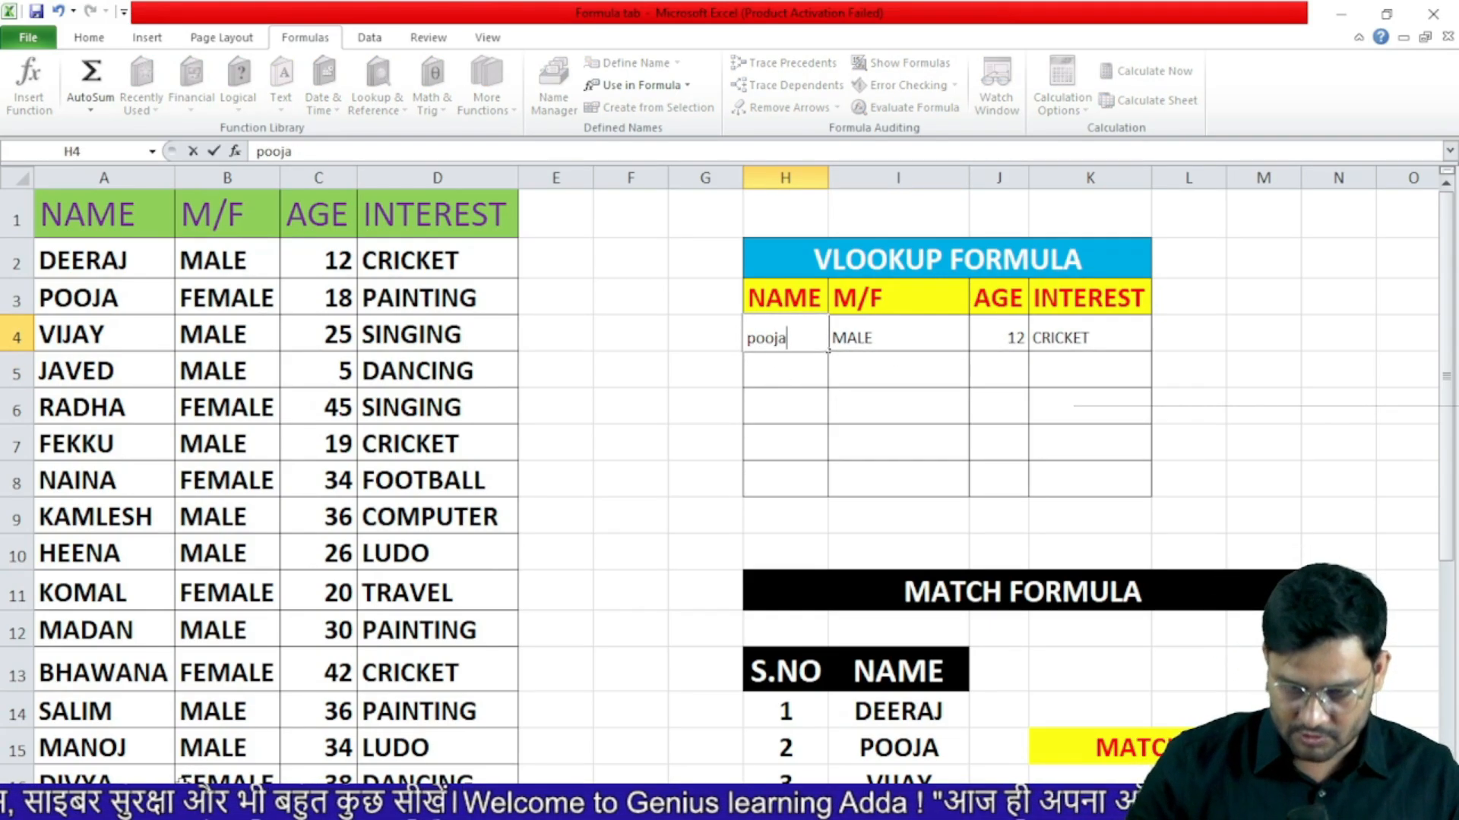
key(Return)
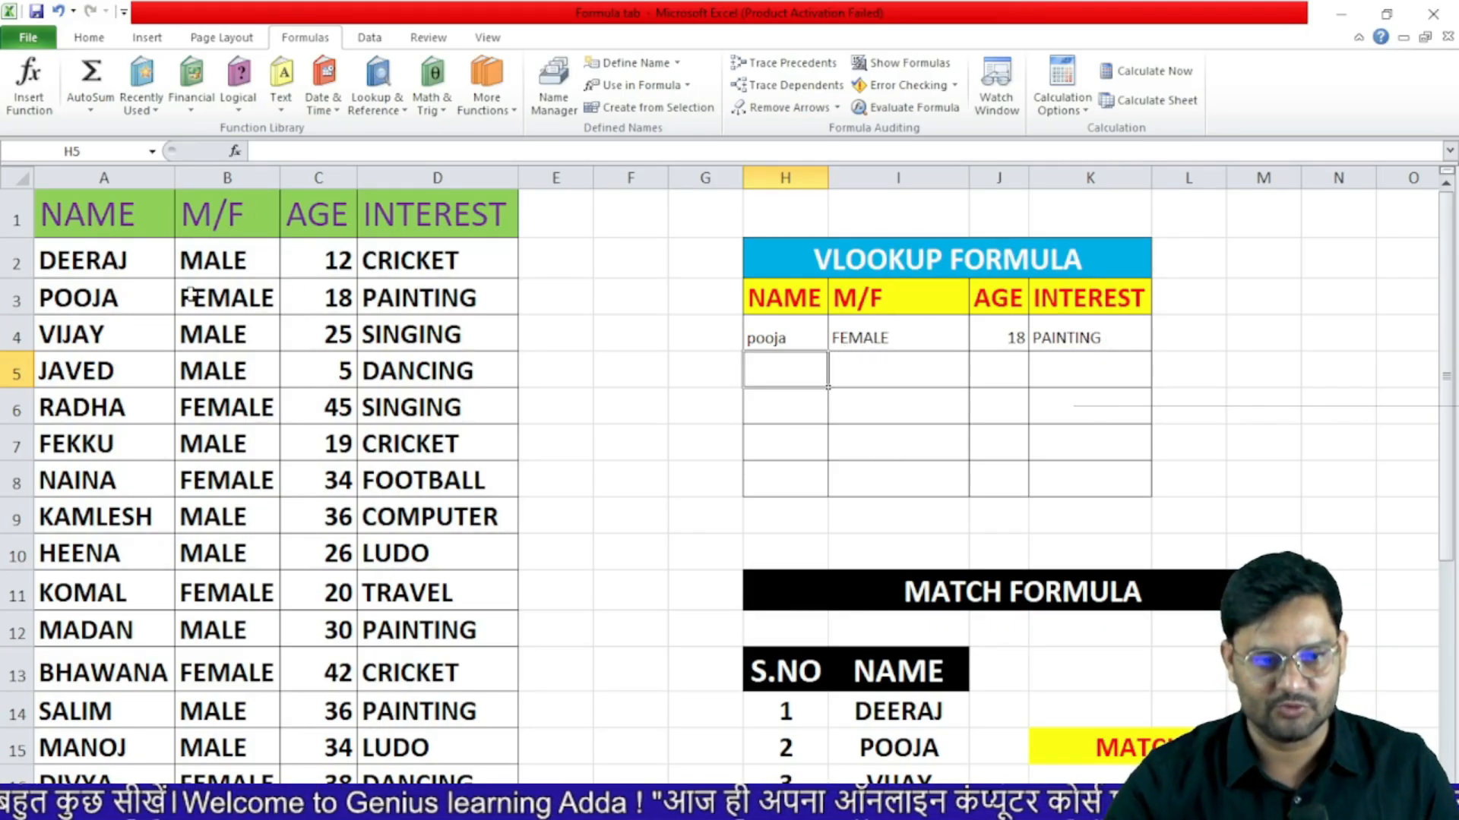
click(226, 297)
click(321, 304)
click(420, 305)
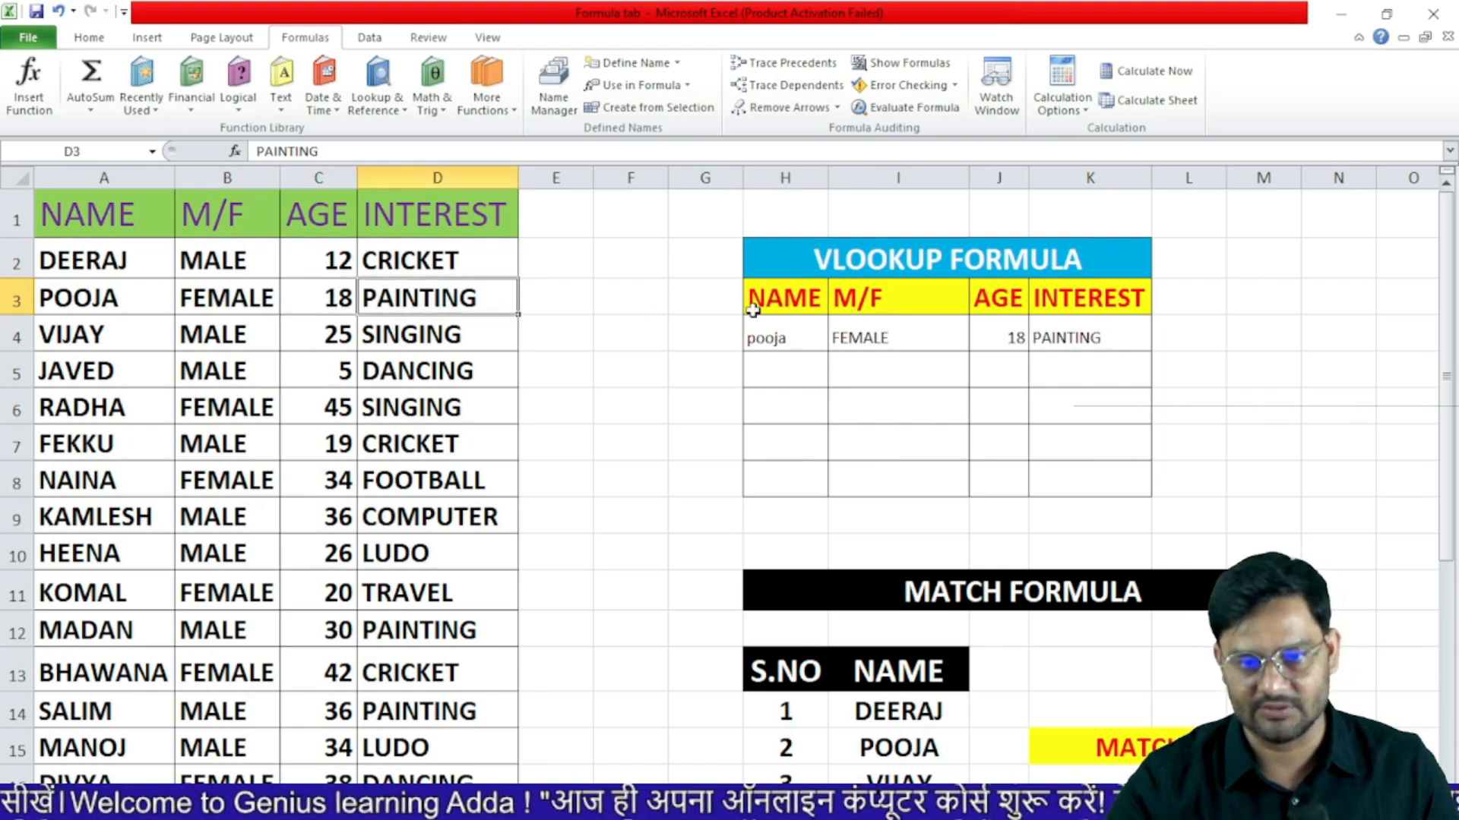
click(889, 344)
click(1003, 340)
click(1059, 338)
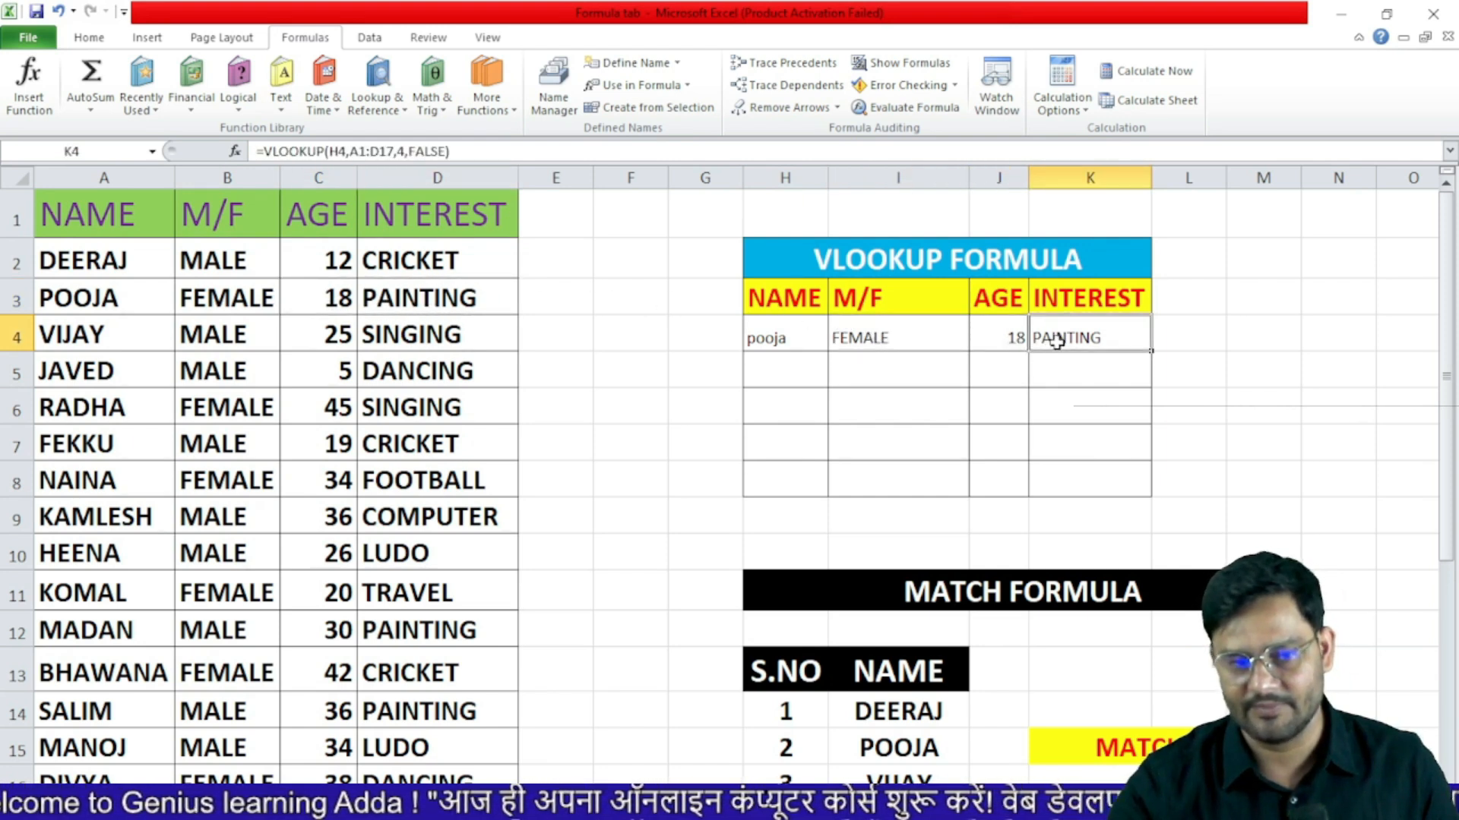
- Replace the lookup name in H4 with the name from A10 in lowercase and compare row 4's returned values with source row 10
click(122, 555)
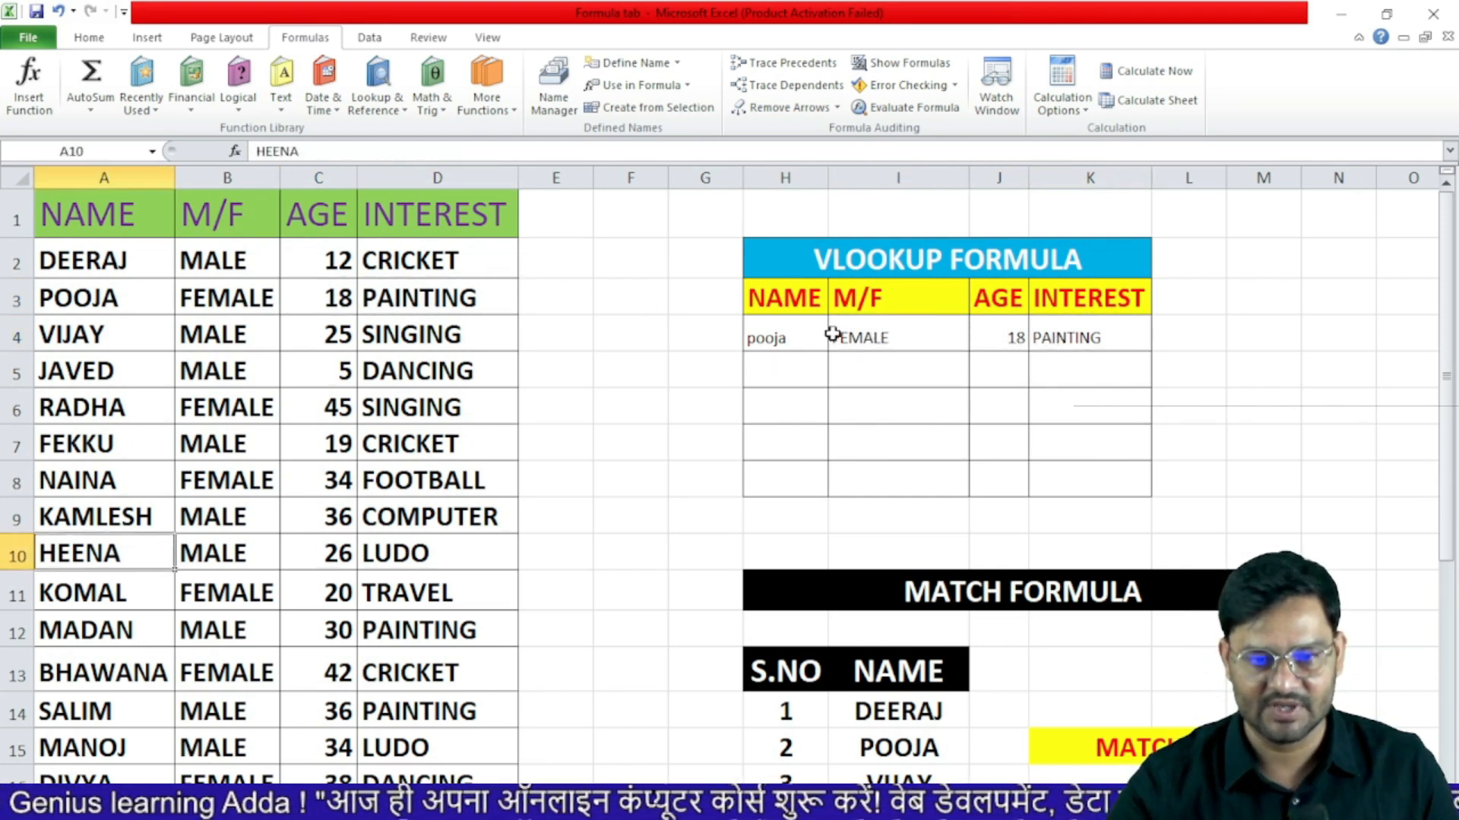
click(798, 340)
text(heena)
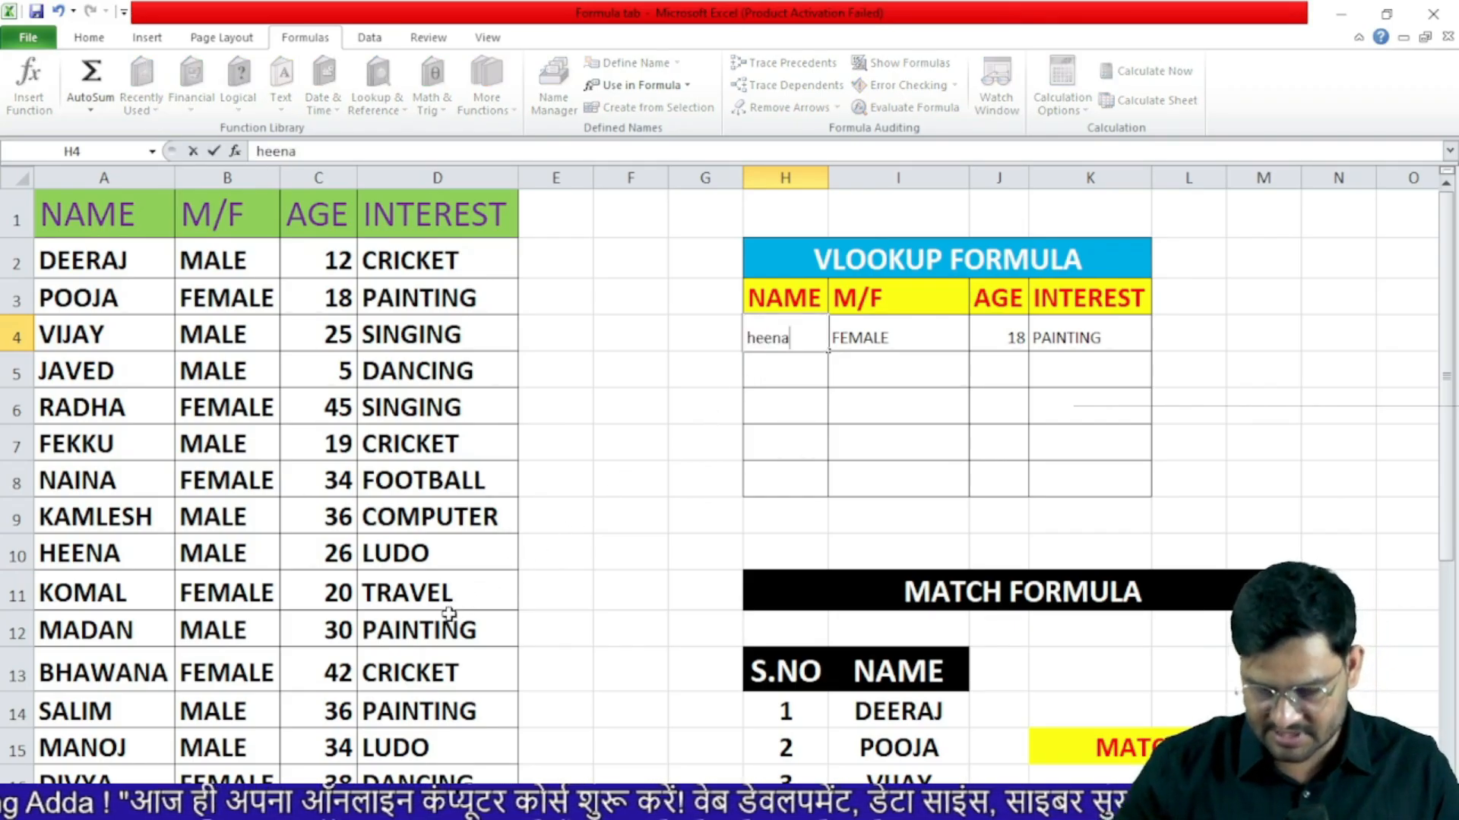
key(Return)
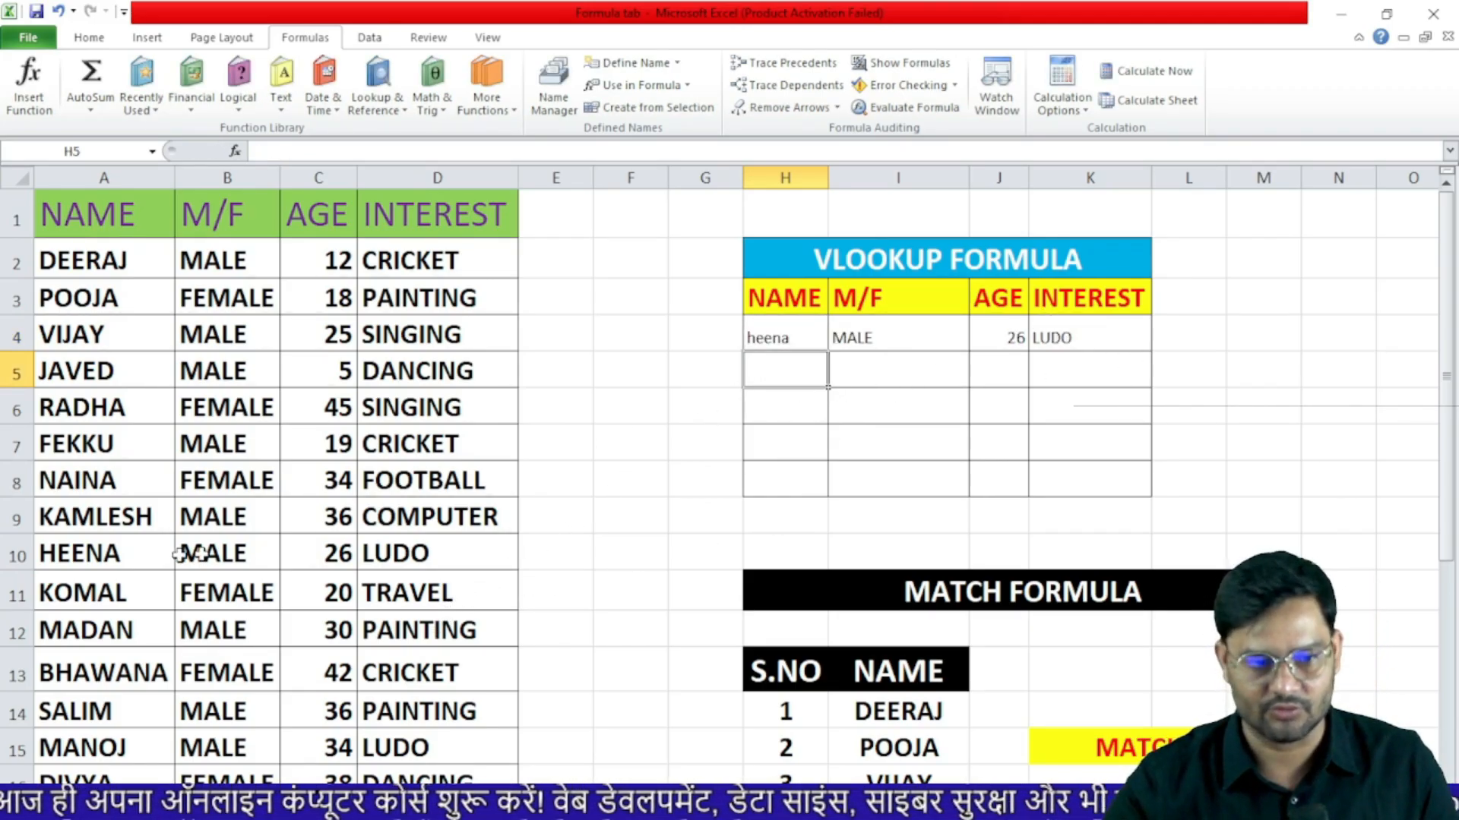
click(114, 562)
click(238, 560)
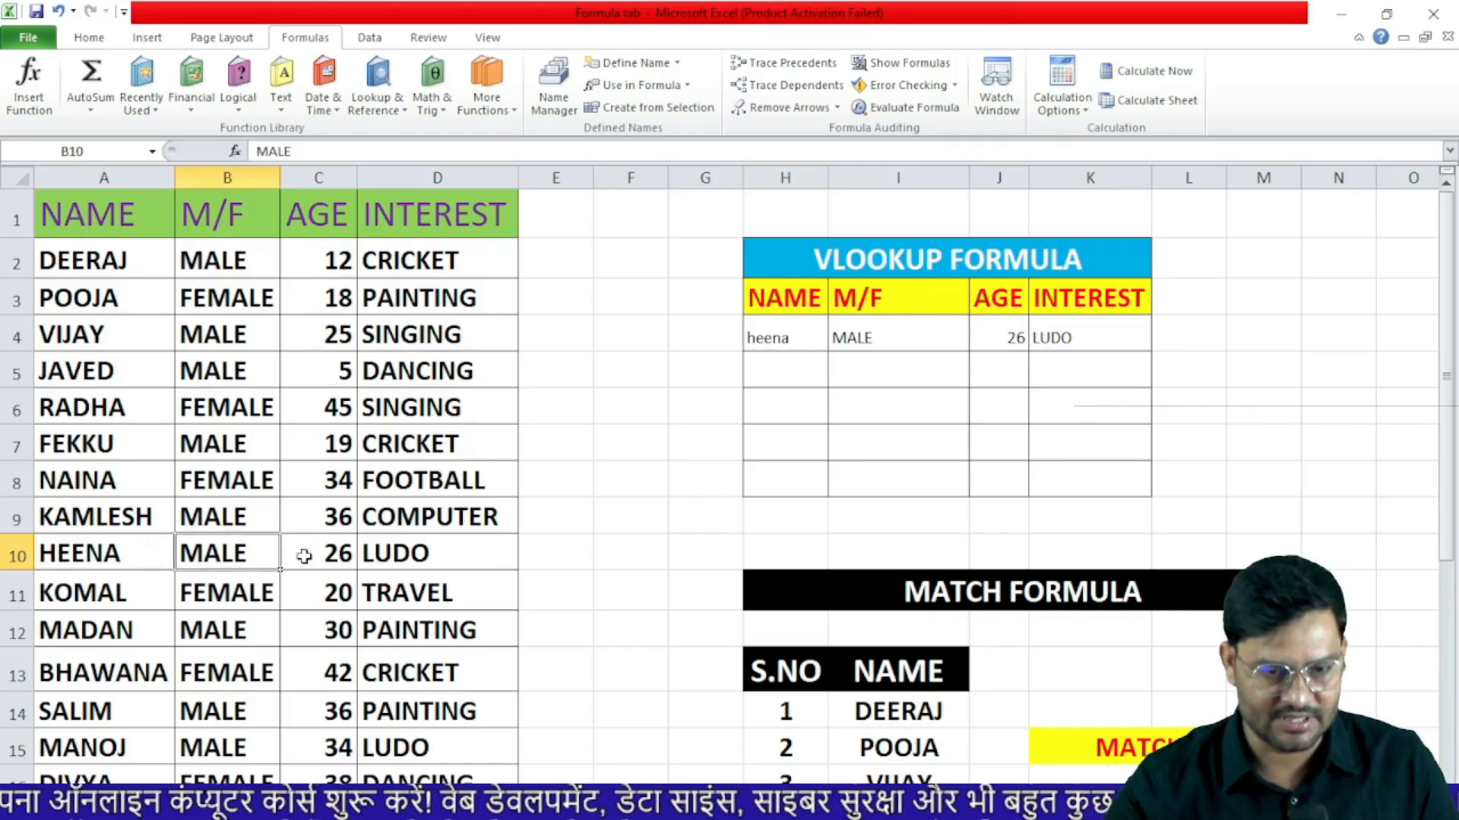
click(304, 555)
click(405, 554)
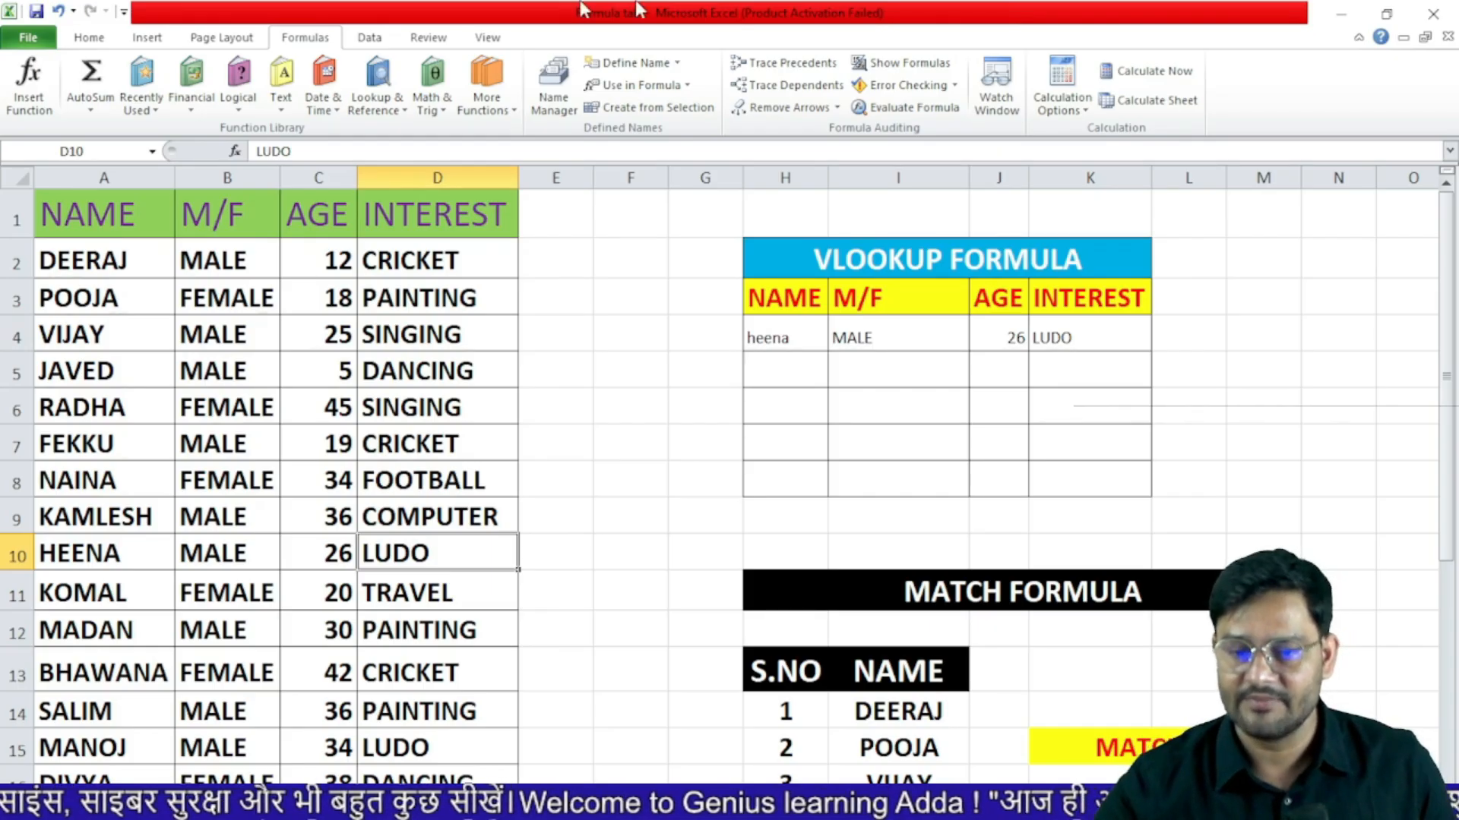
- Clear the existing MATCH result from L18 and review the NAME list in column I used for matching
scroll(1191, 598, down, 3)
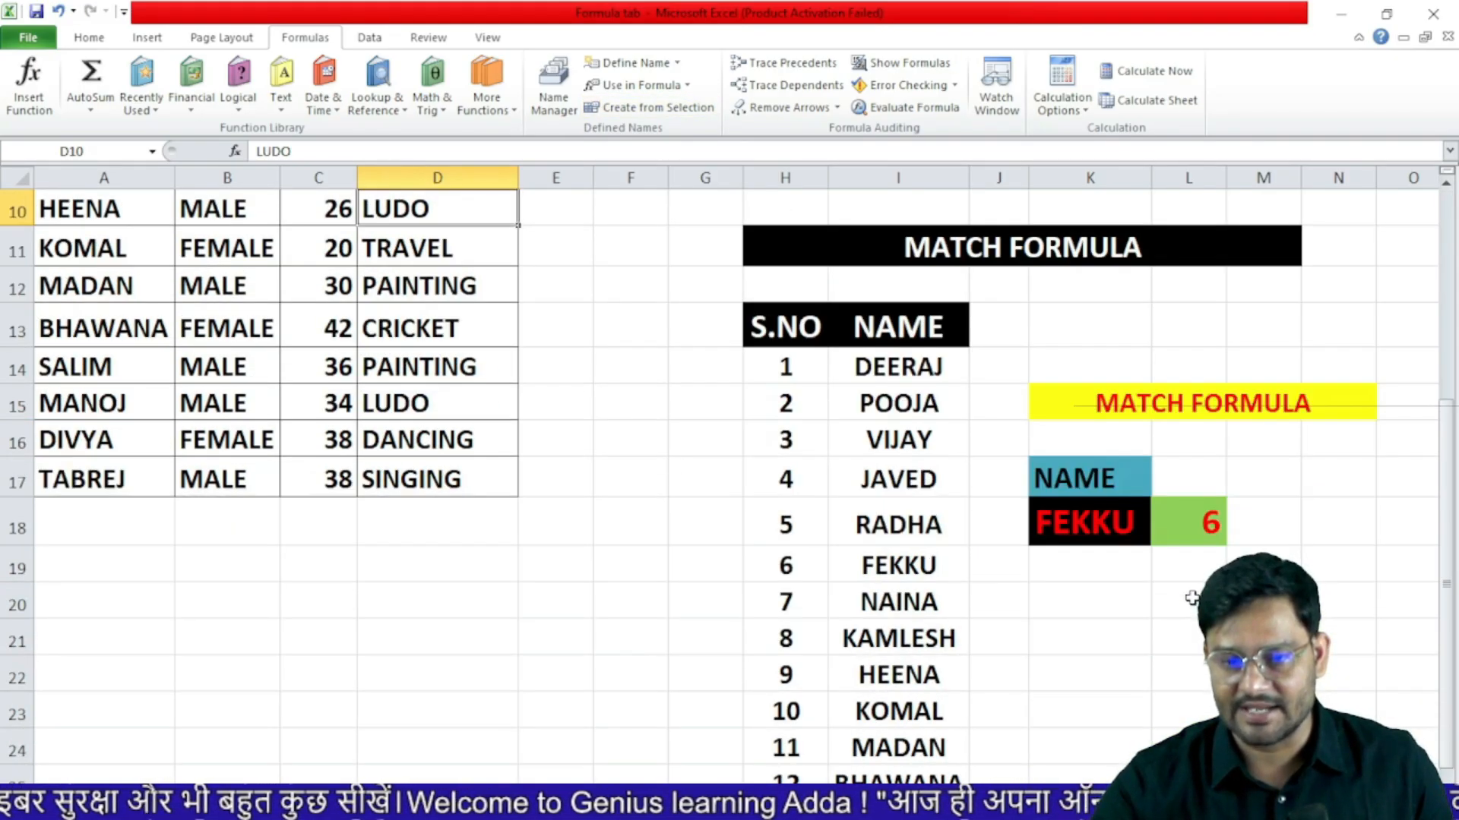
click(1206, 539)
key(Delete)
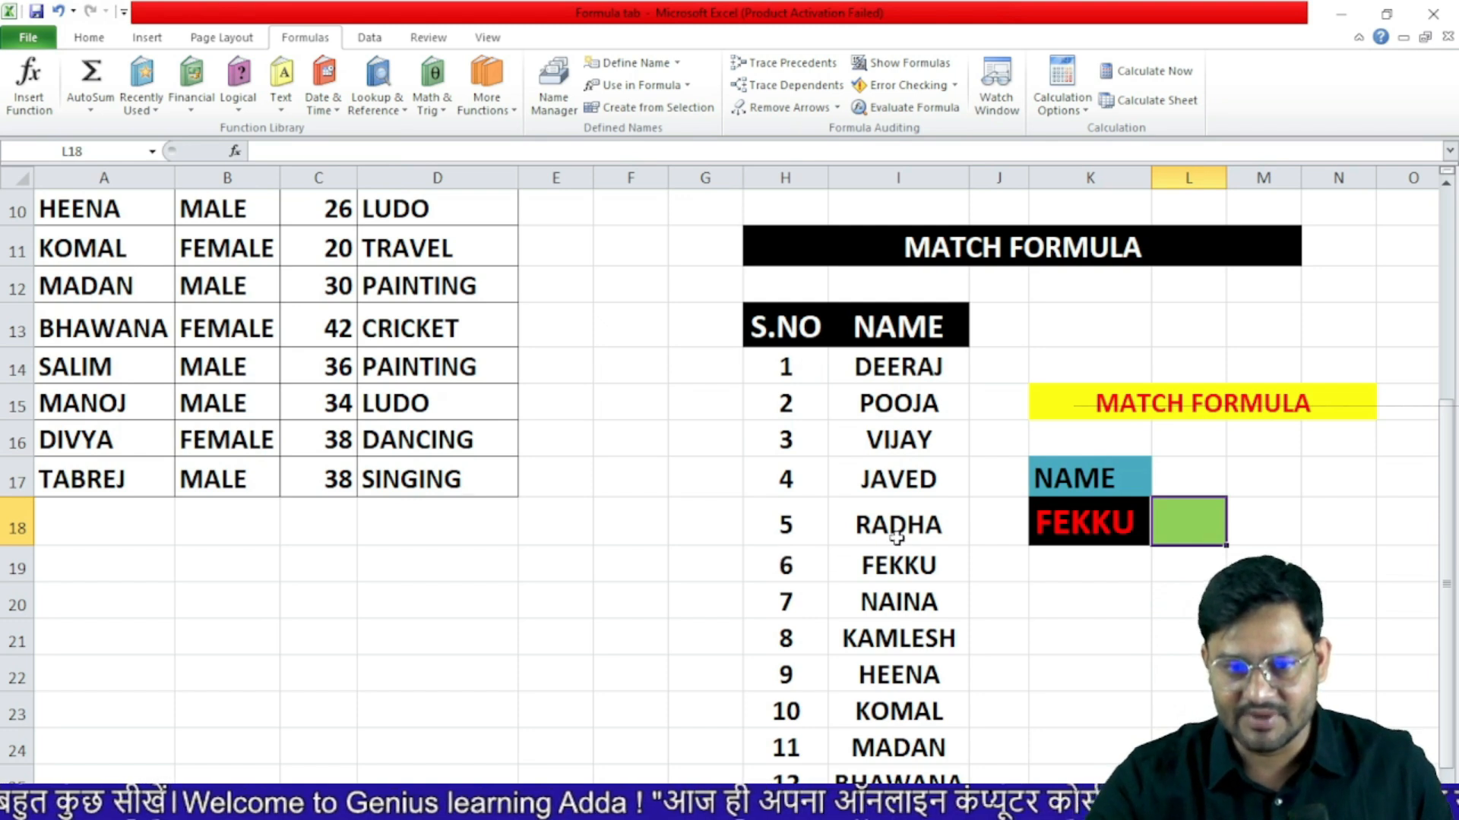
drag(901, 374, 923, 748)
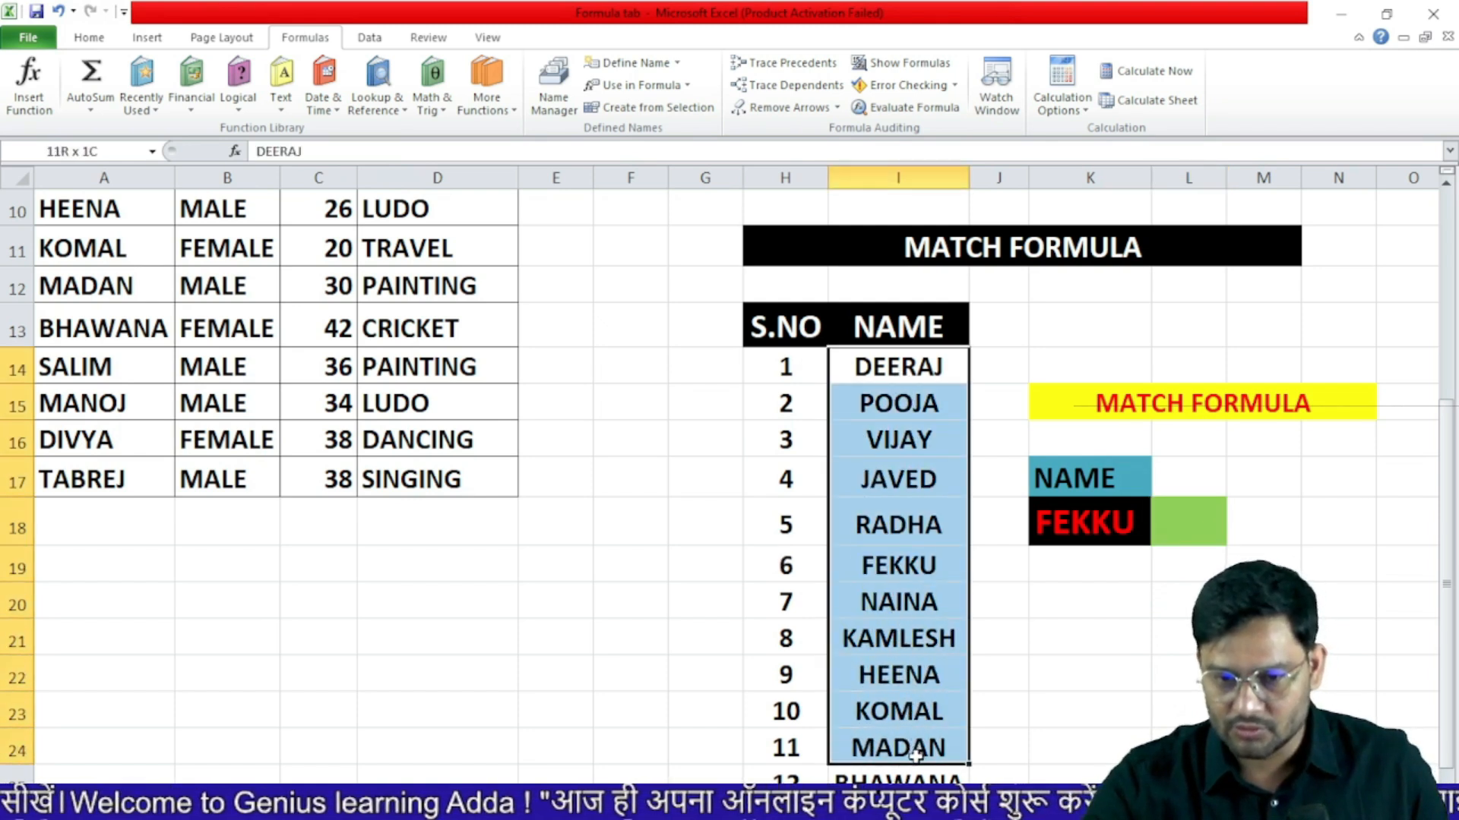
click(1212, 528)
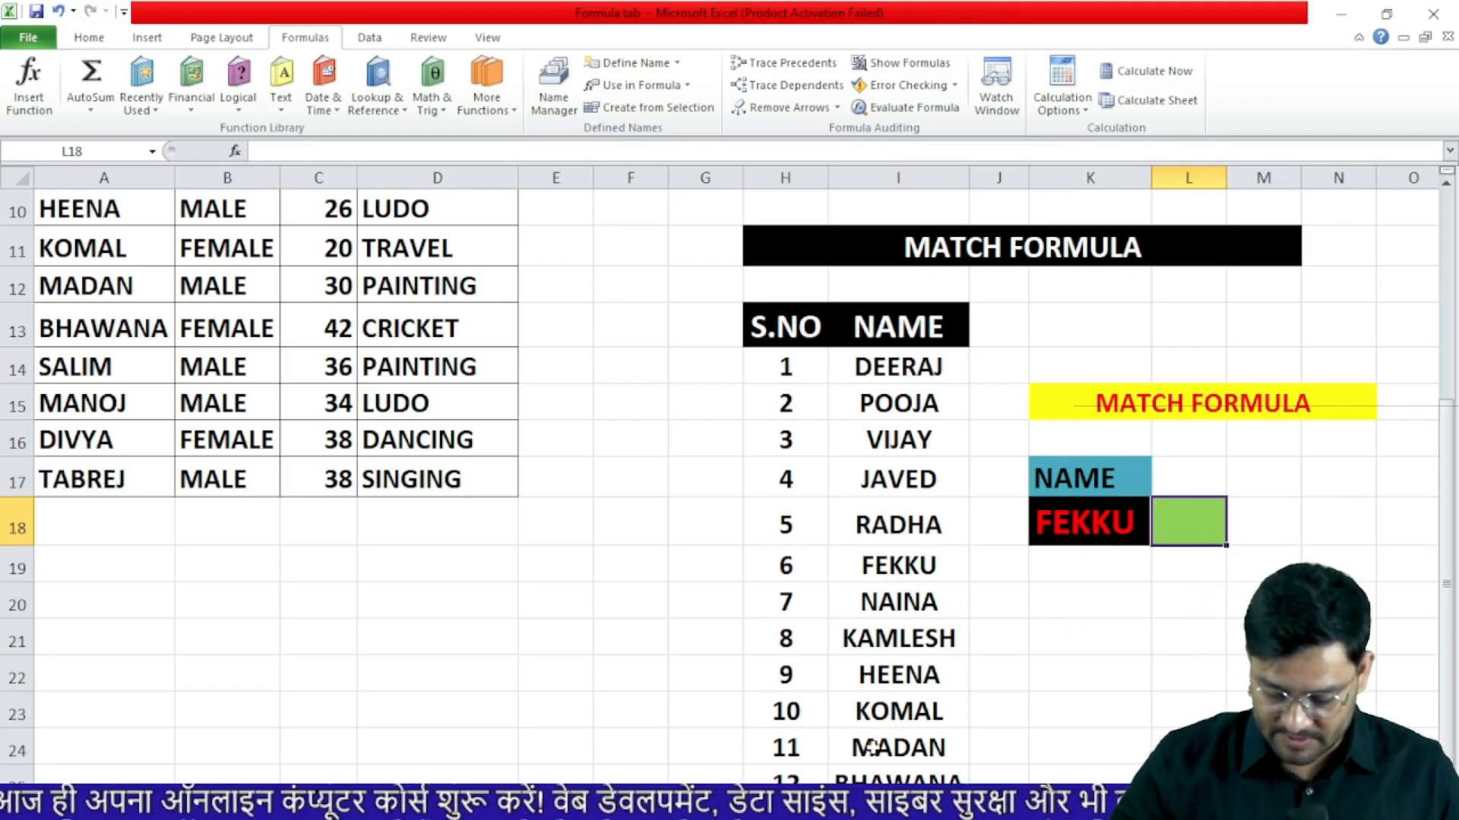
- Enter =MATCH(K18,I14:I27,0) in L18 to find the name's position, and check it against the S.NO column
text(=matv)
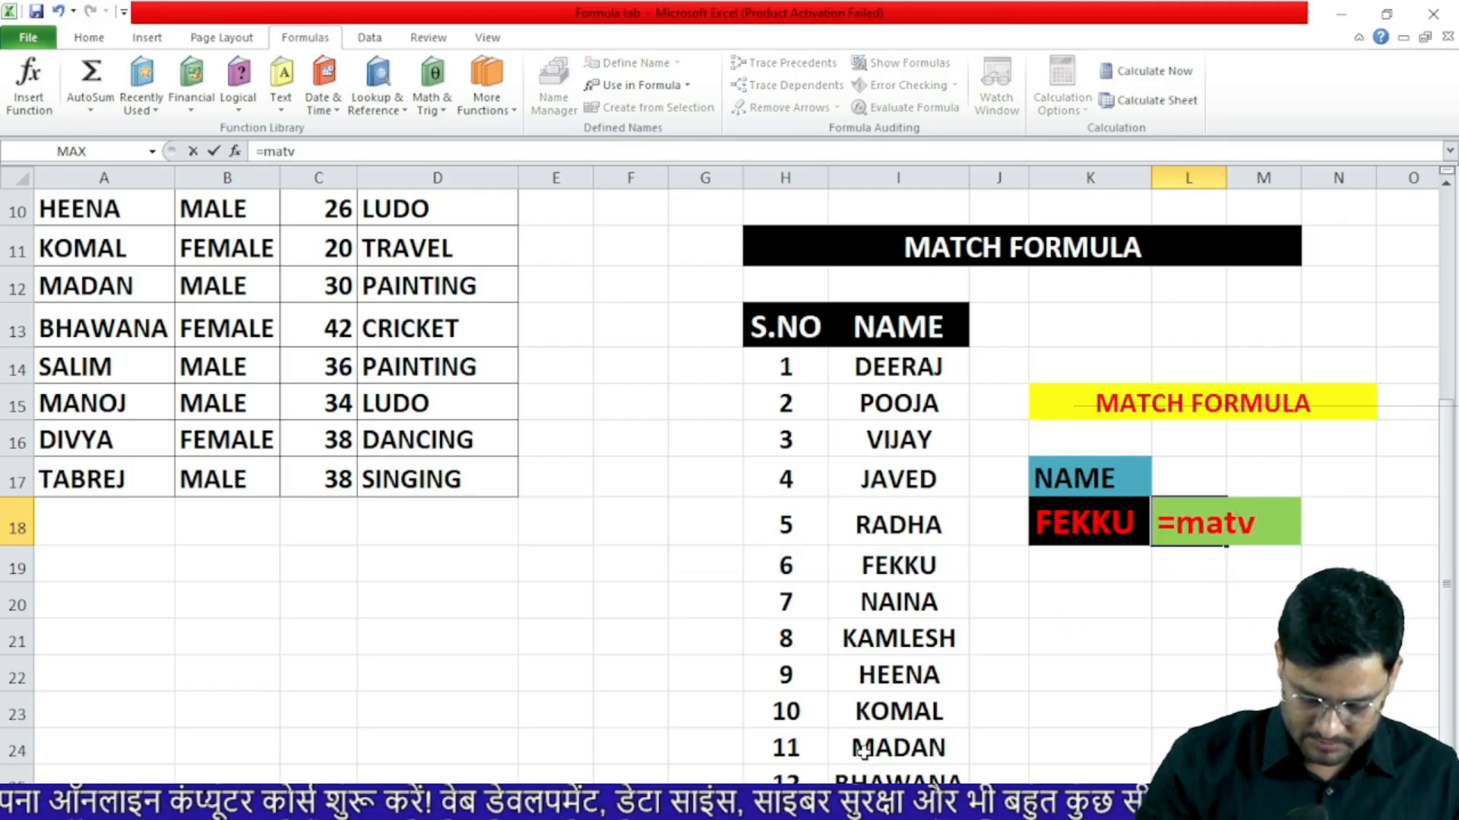
key(BackSpace)
text(ch)
key(Tab)
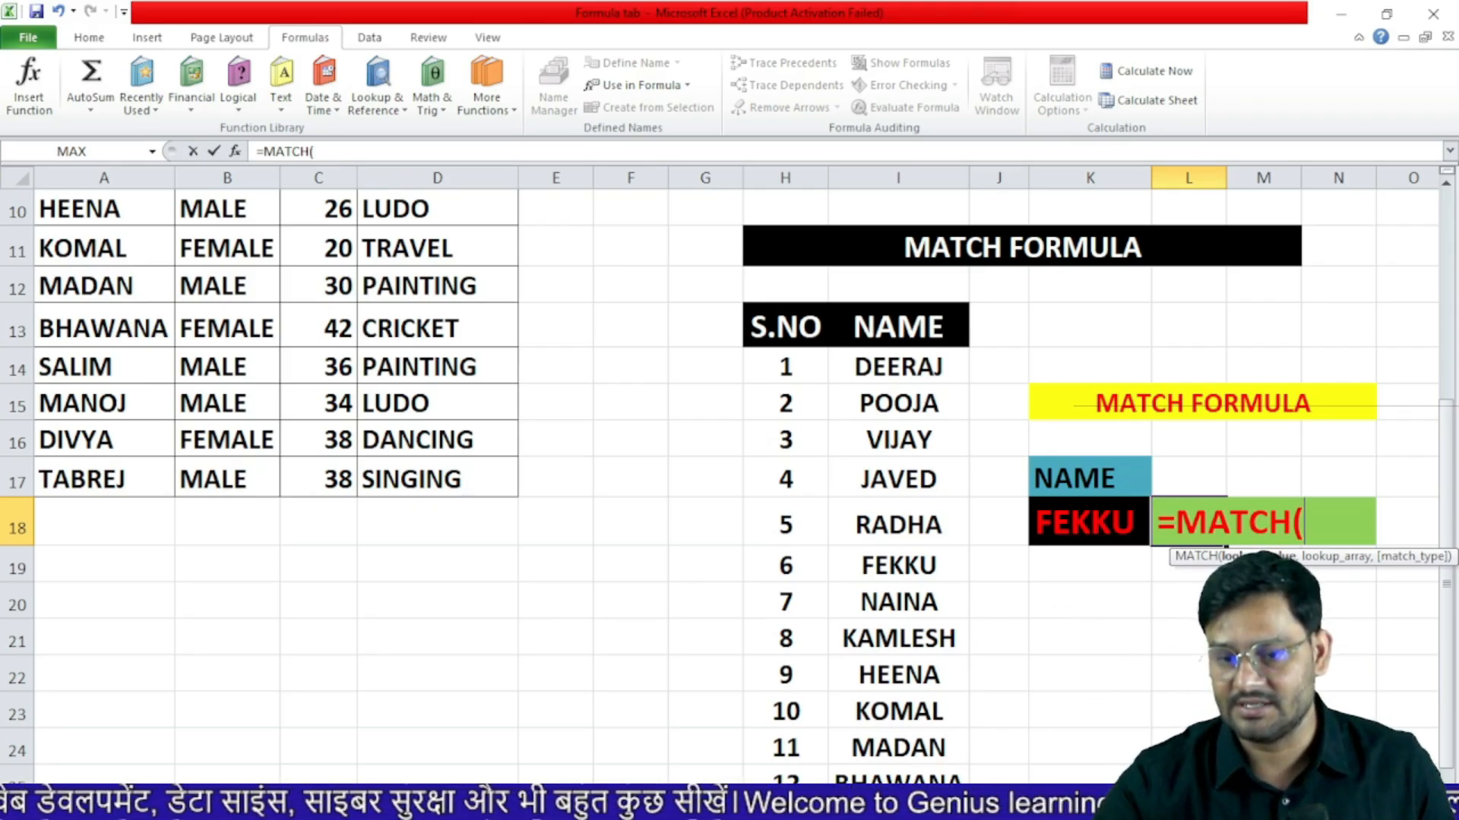
click(1081, 528)
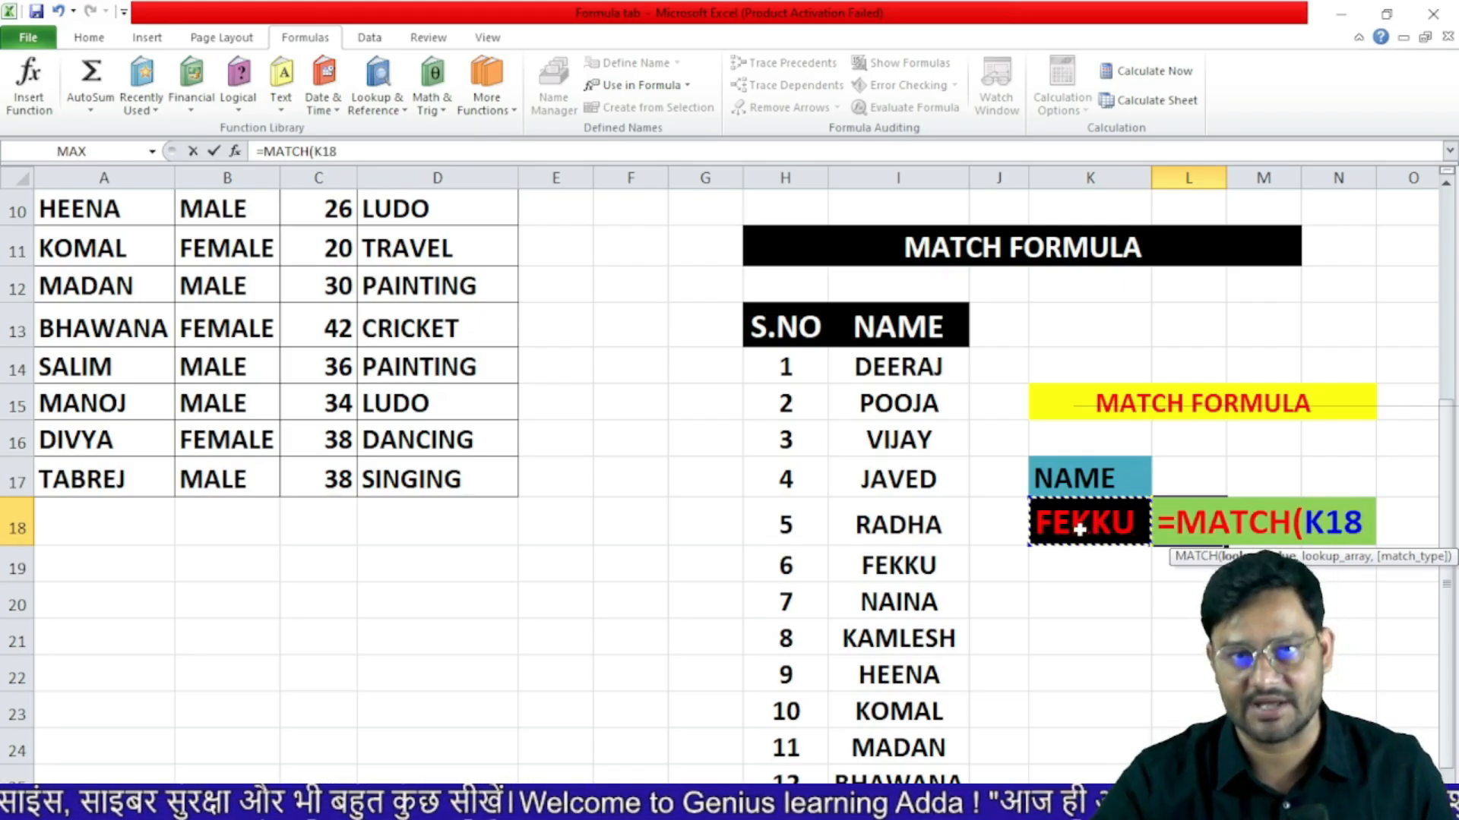
text(,)
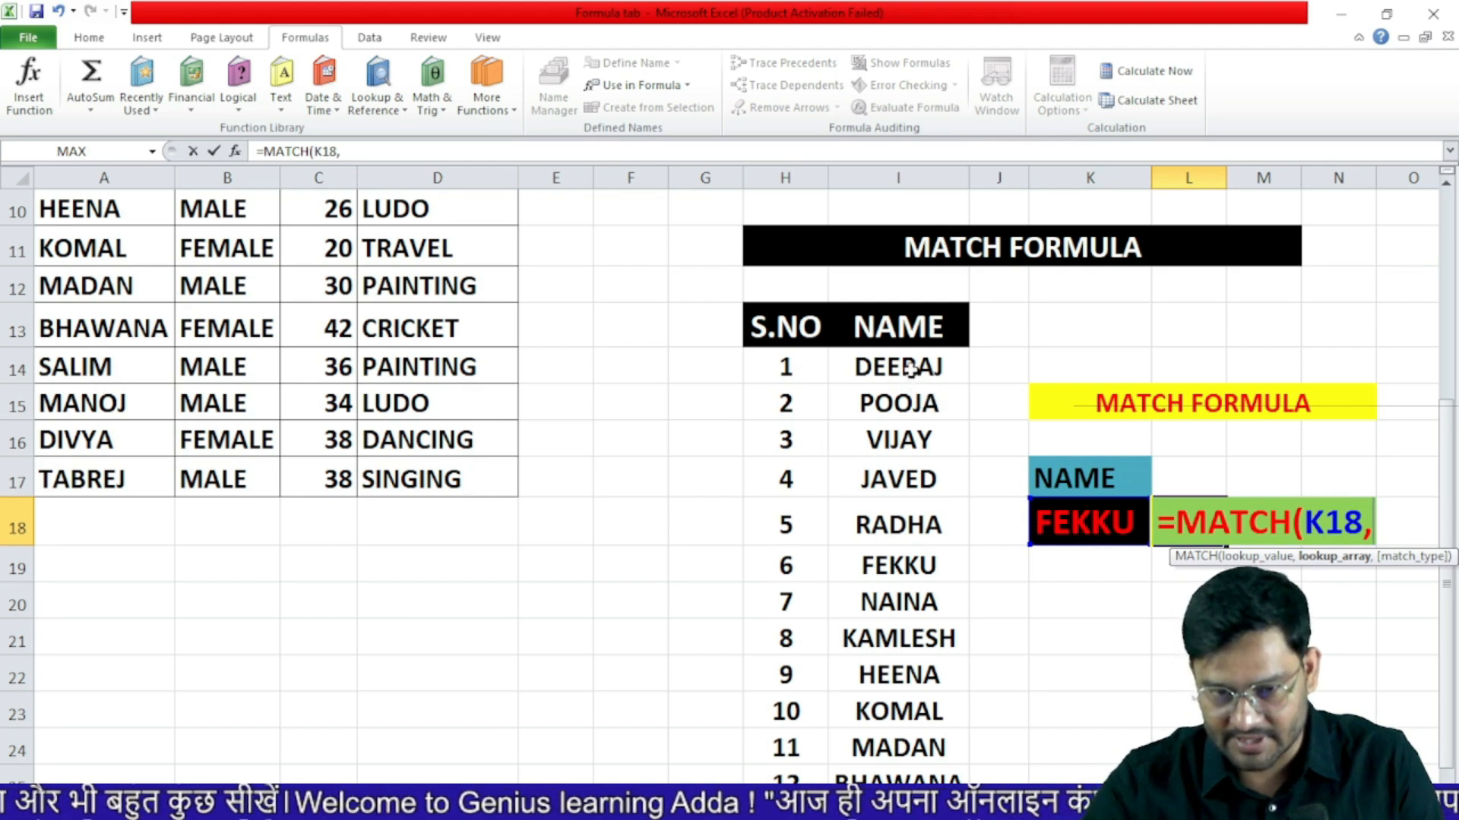
drag(904, 367, 899, 771)
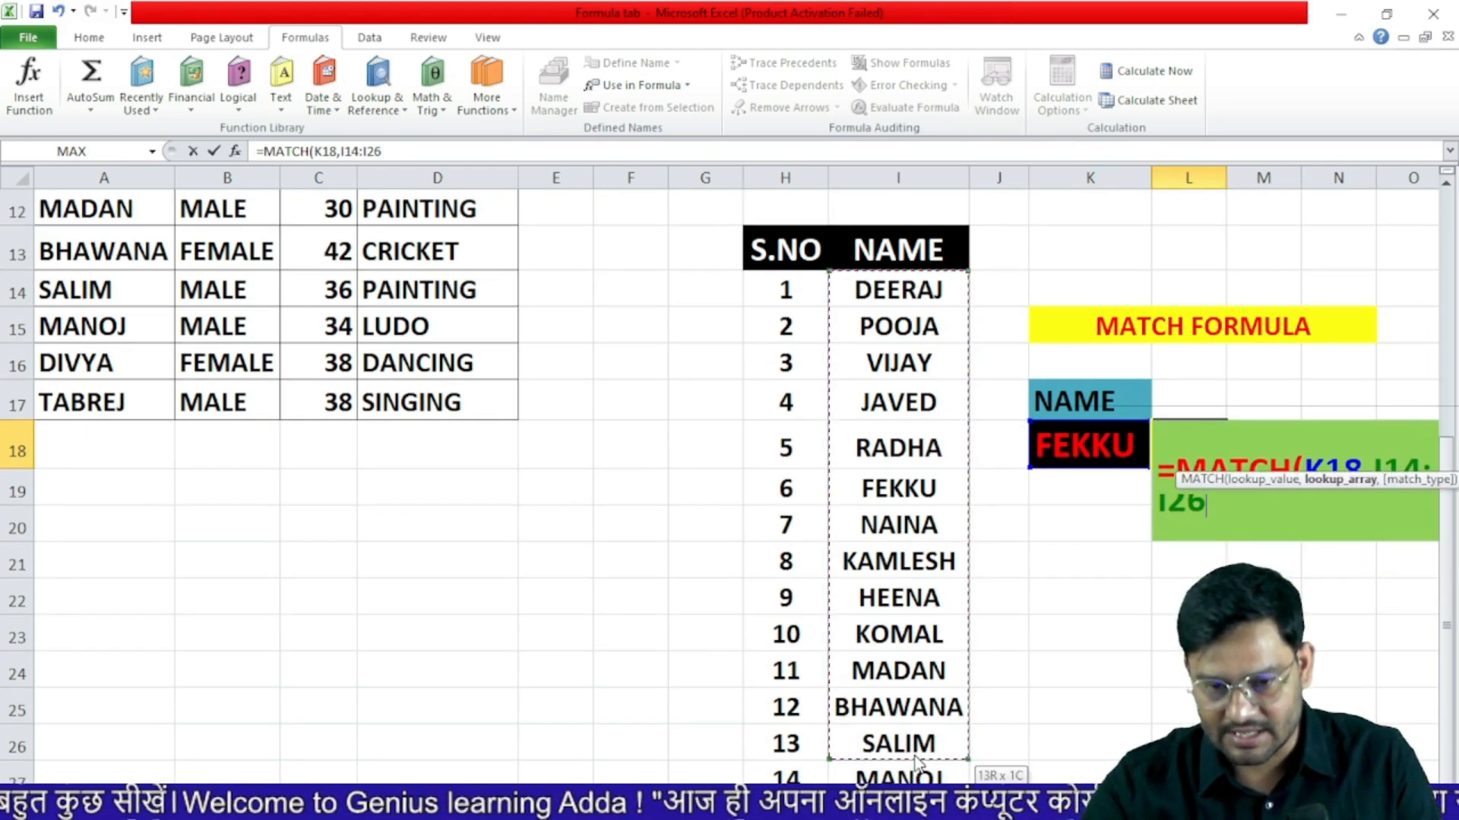
text(,)
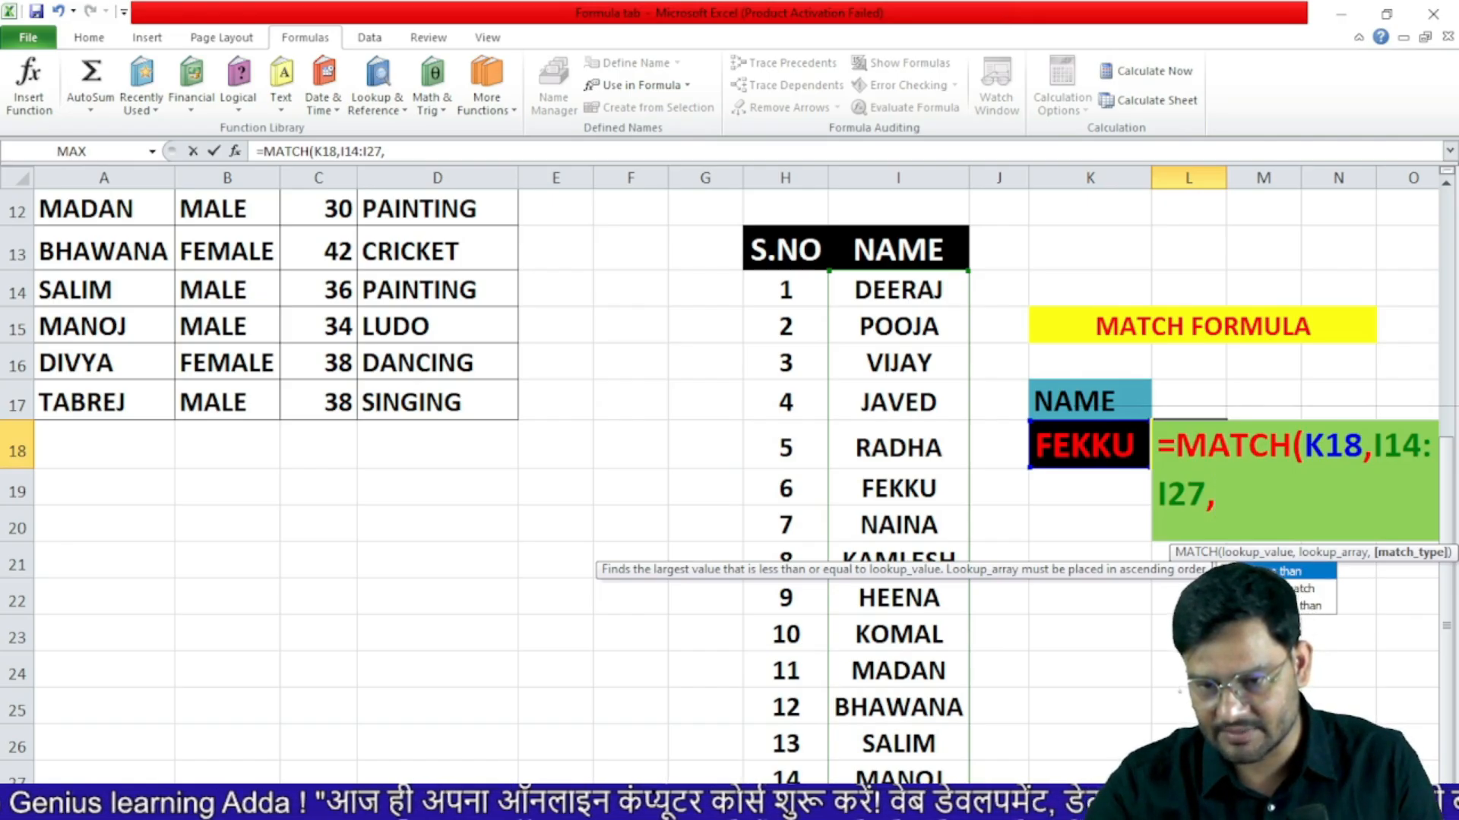
text(0)
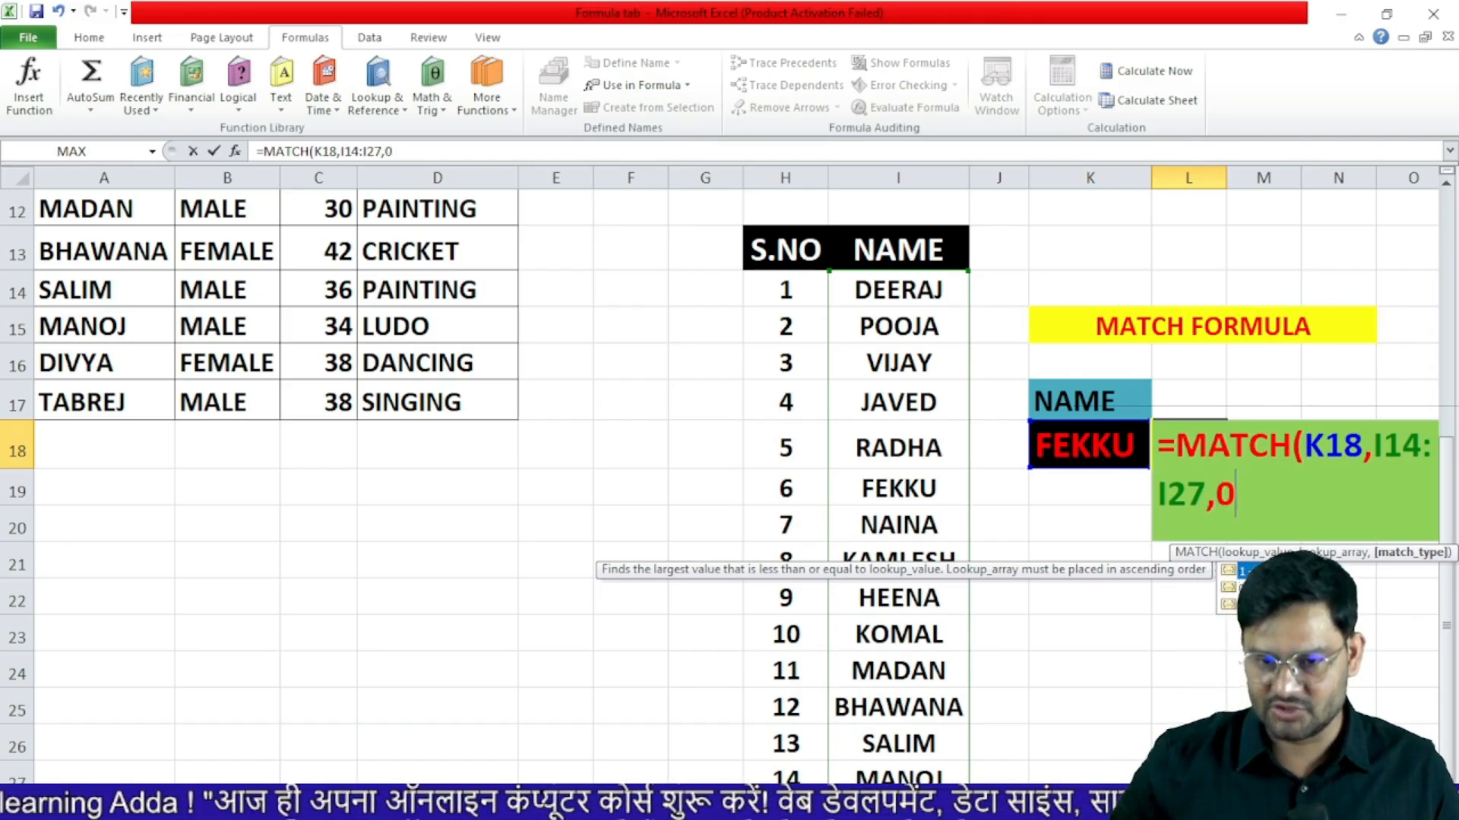
key(Return)
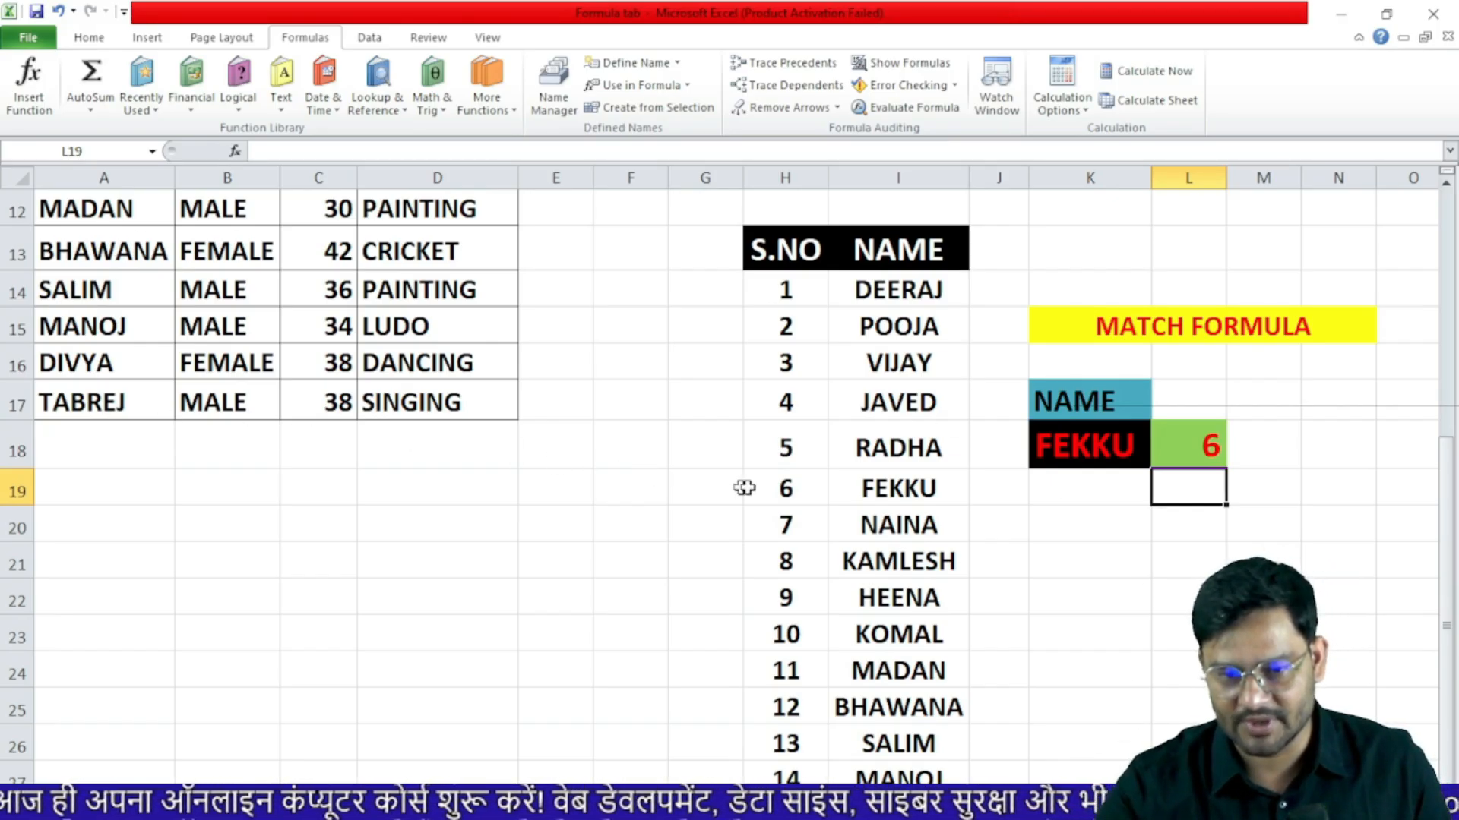
click(848, 486)
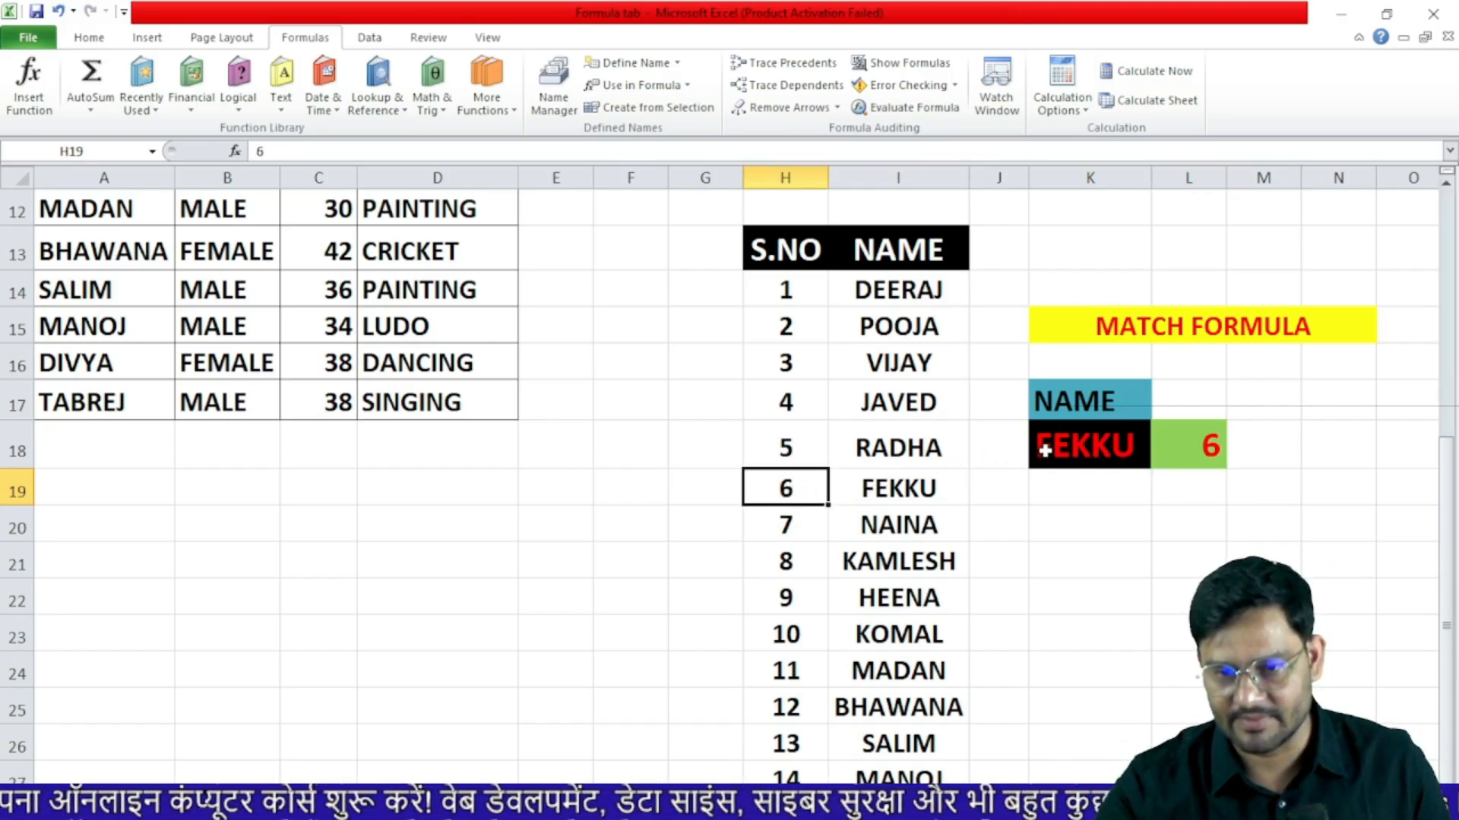
- Replace the lookup name in K18 with the name from I23 in lowercase and compare the MATCH result with its S.NO
click(1074, 447)
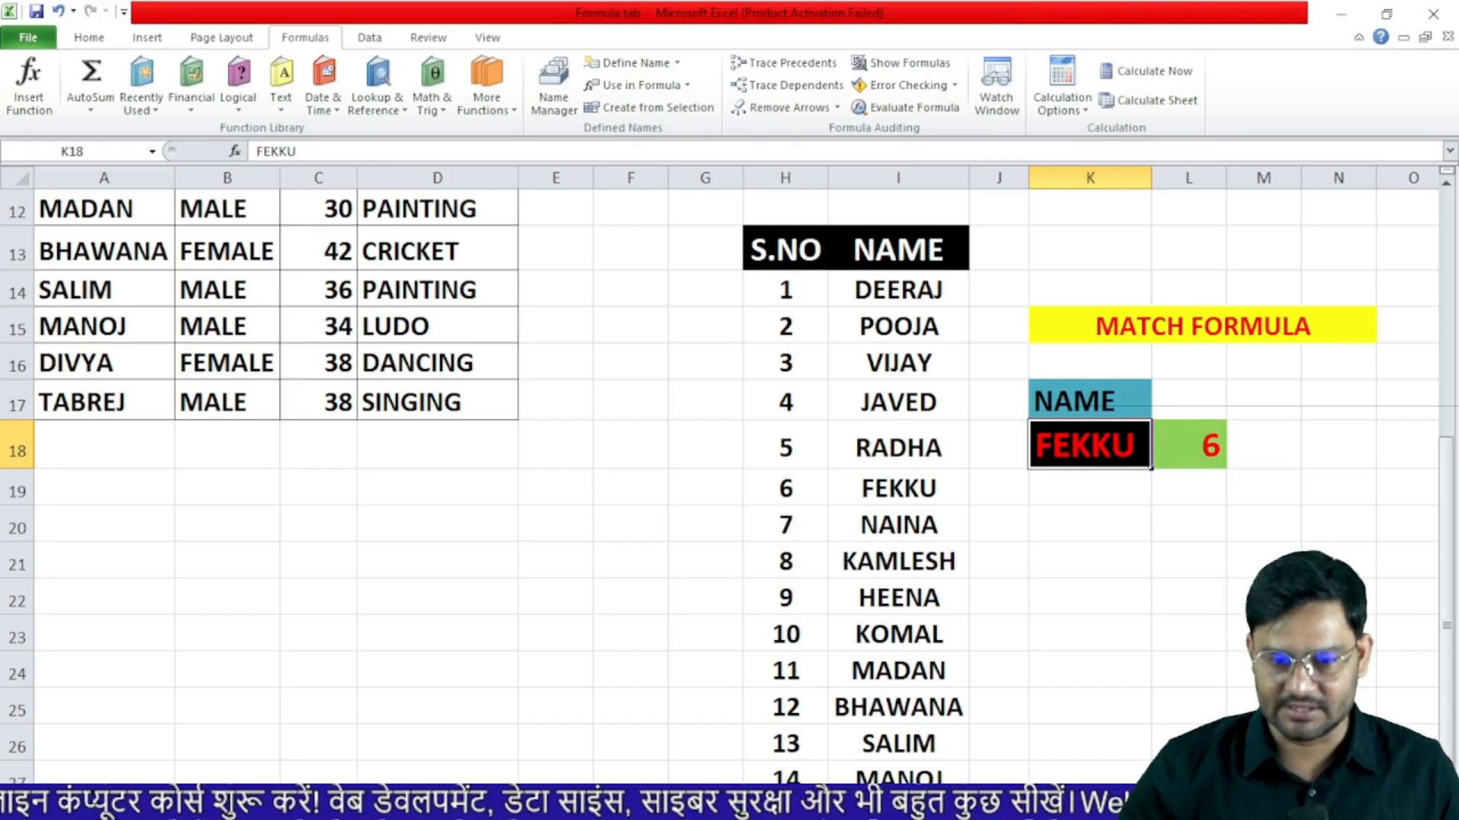
text(komal)
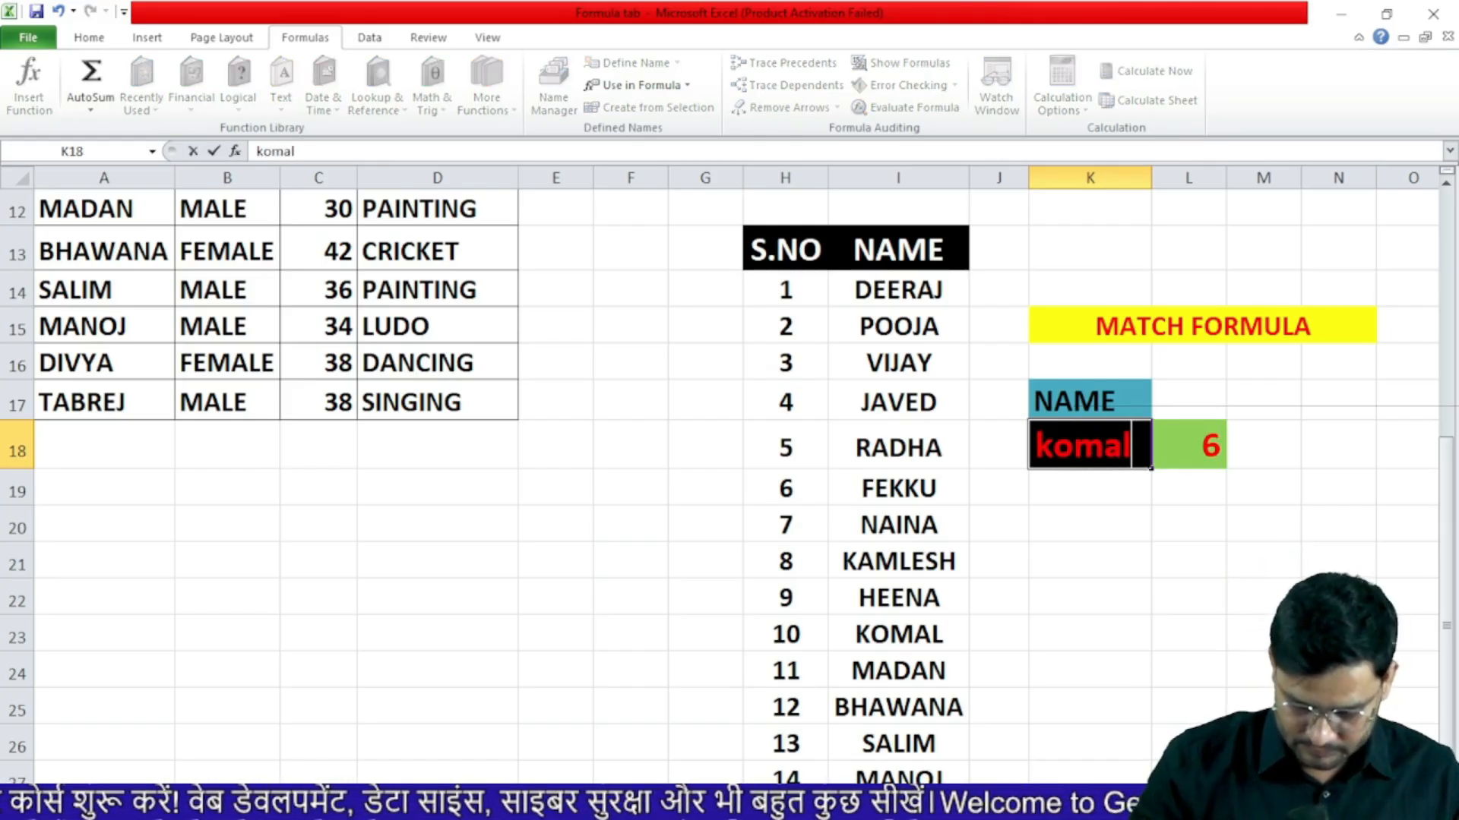
key(Return)
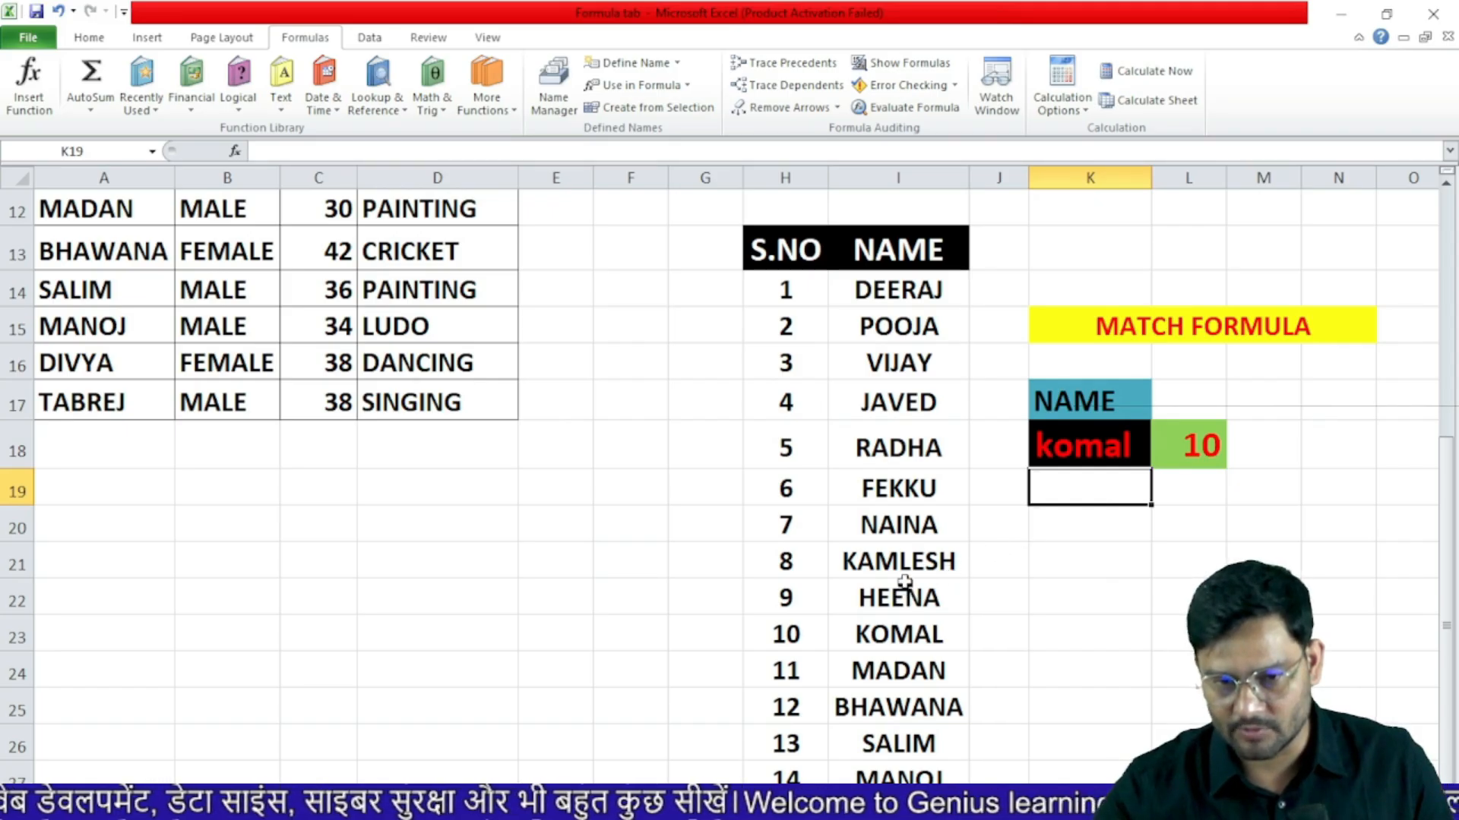
click(893, 635)
click(792, 639)
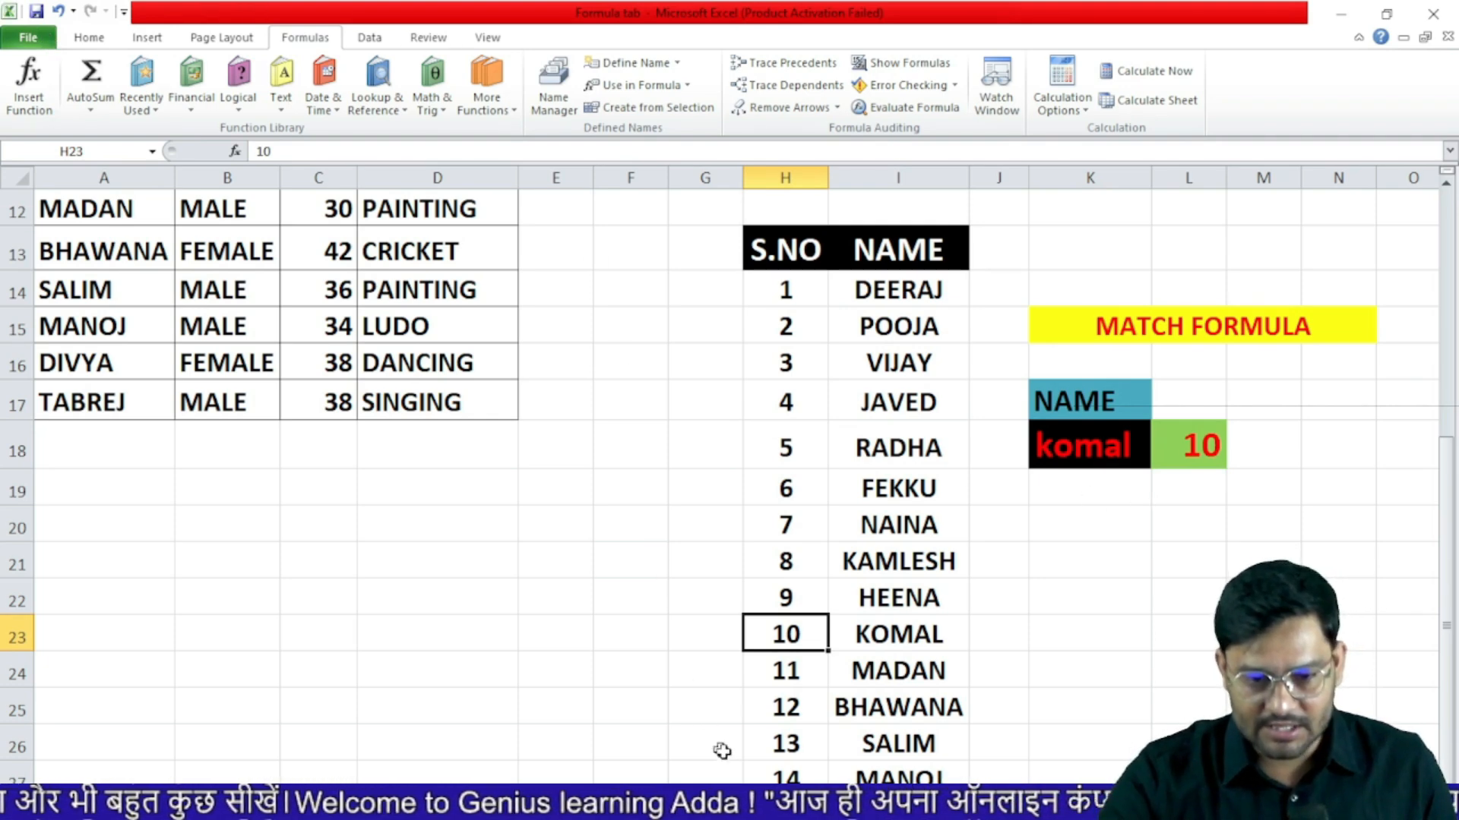
- Switch to the worksheet with the ABS, EVEN, ODD, RAND and RANDBETWEEN table and clear its results in F4:K15
click(335, 794)
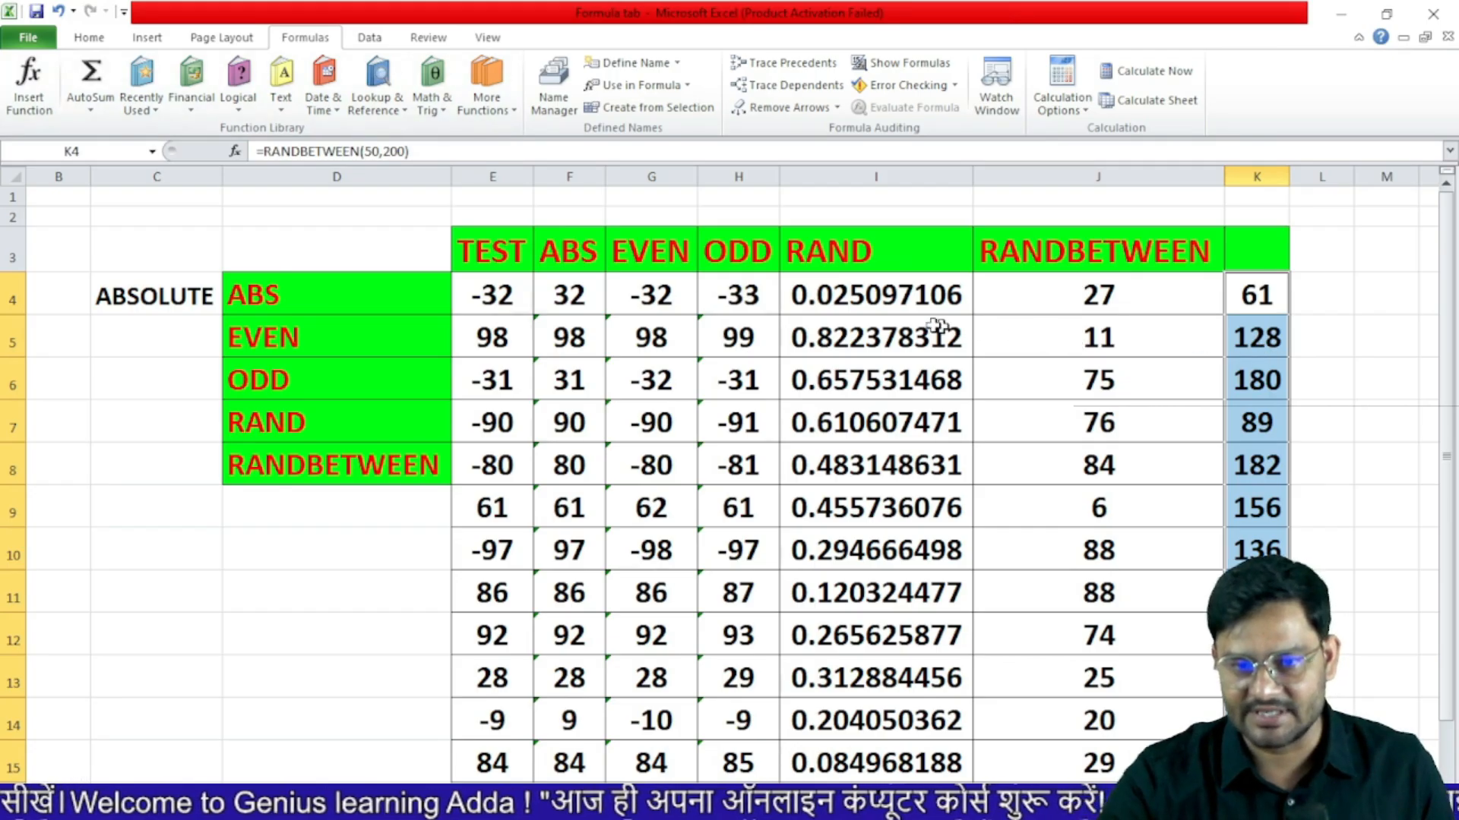
drag(577, 291, 1254, 767)
key(Delete)
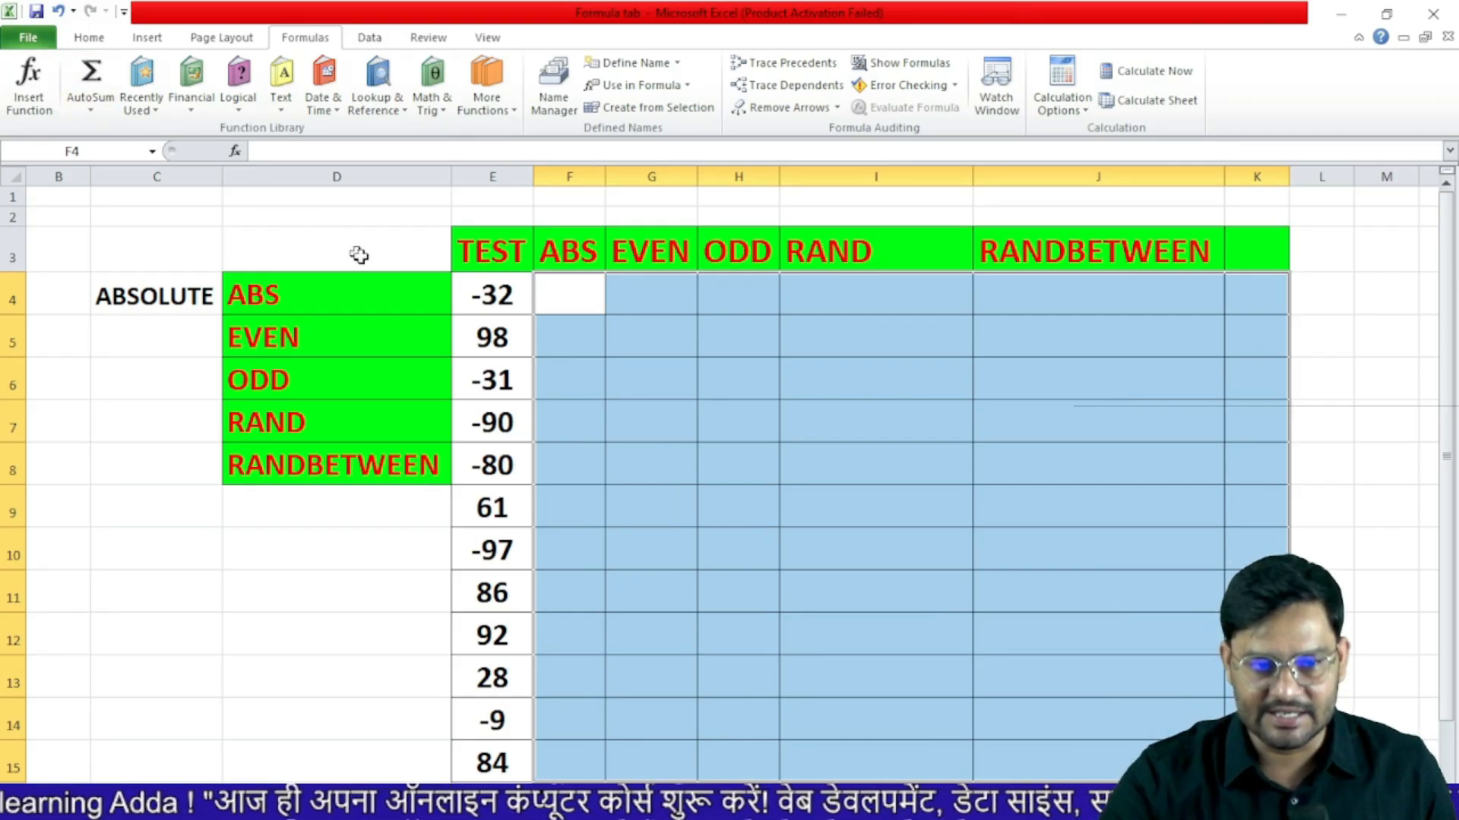
drag(494, 282, 507, 741)
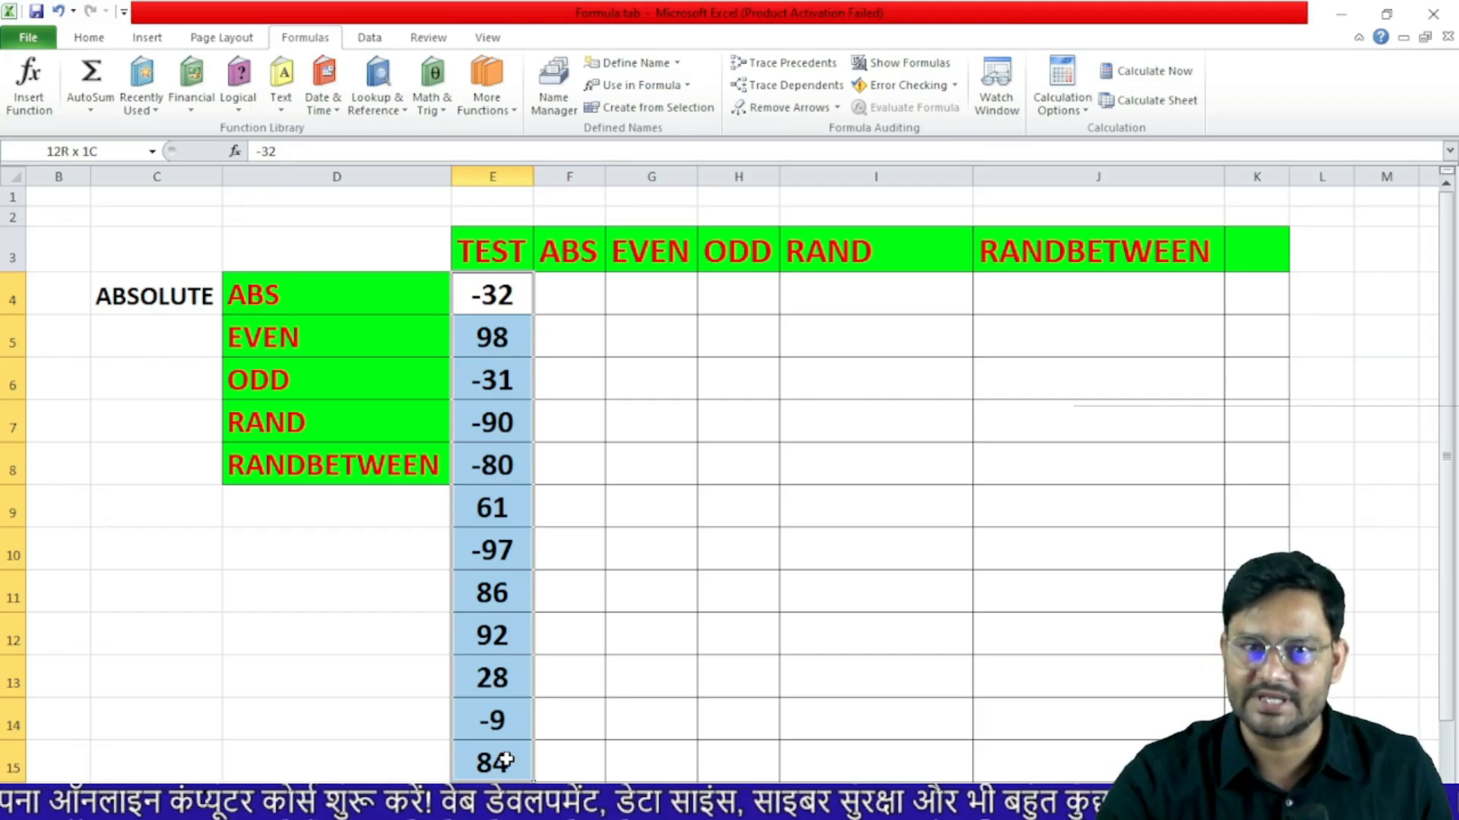
click(570, 302)
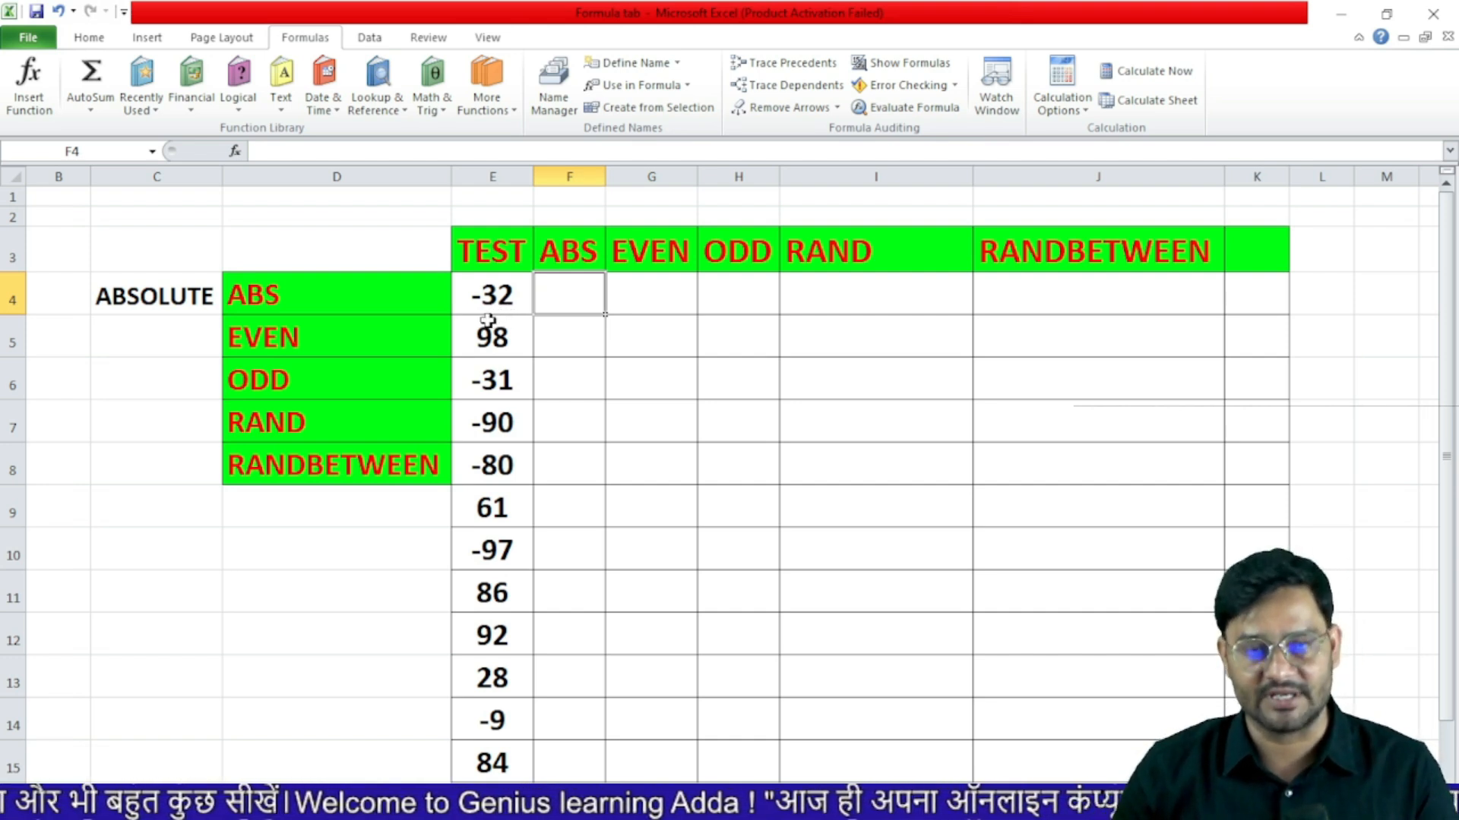
text(=abs)
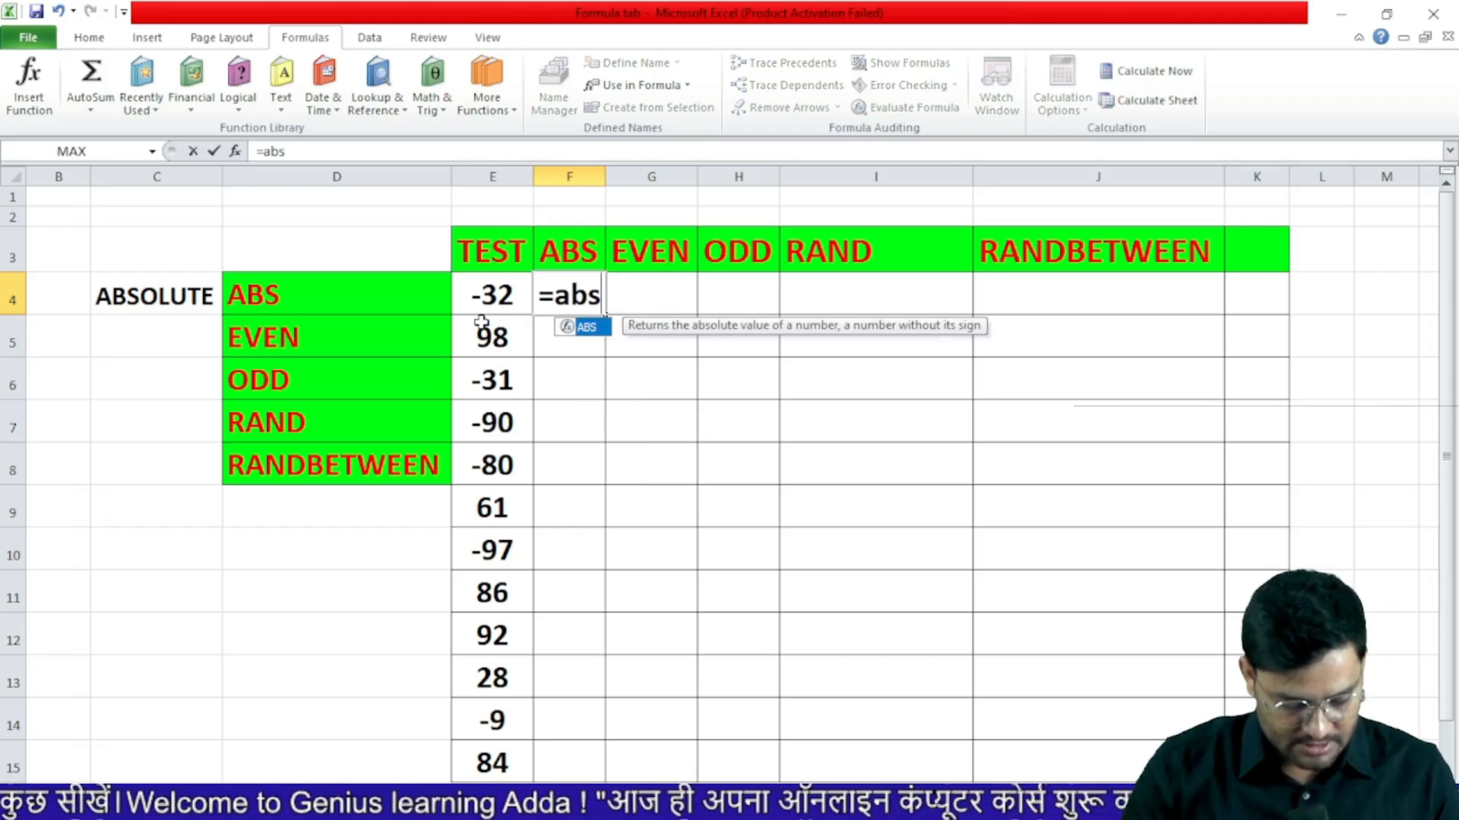
key(Tab)
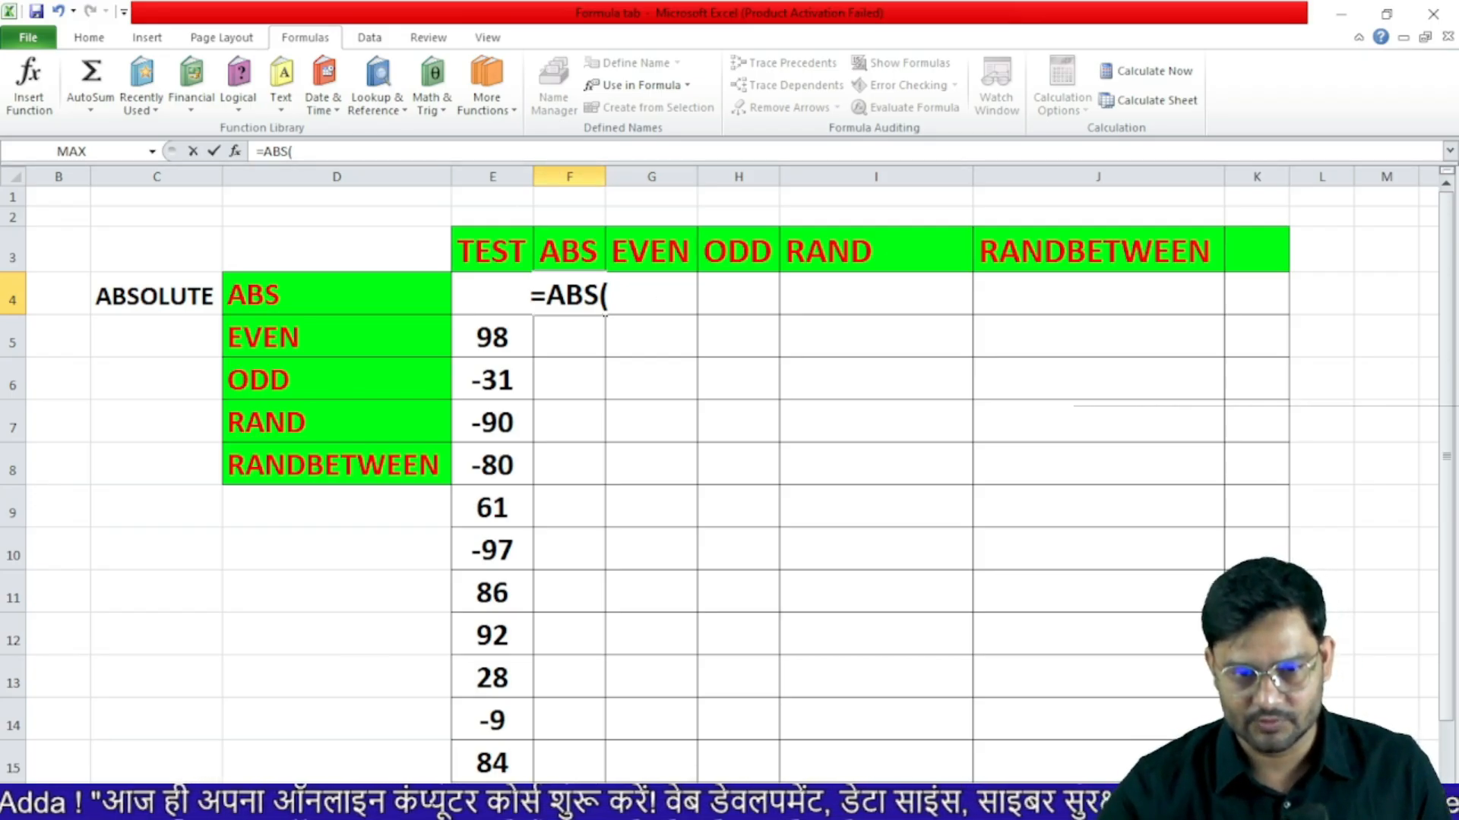
key(BackSpace)
key(BackSpace)
key(BackSpace)
key(BackSpace)
key(BackSpace)
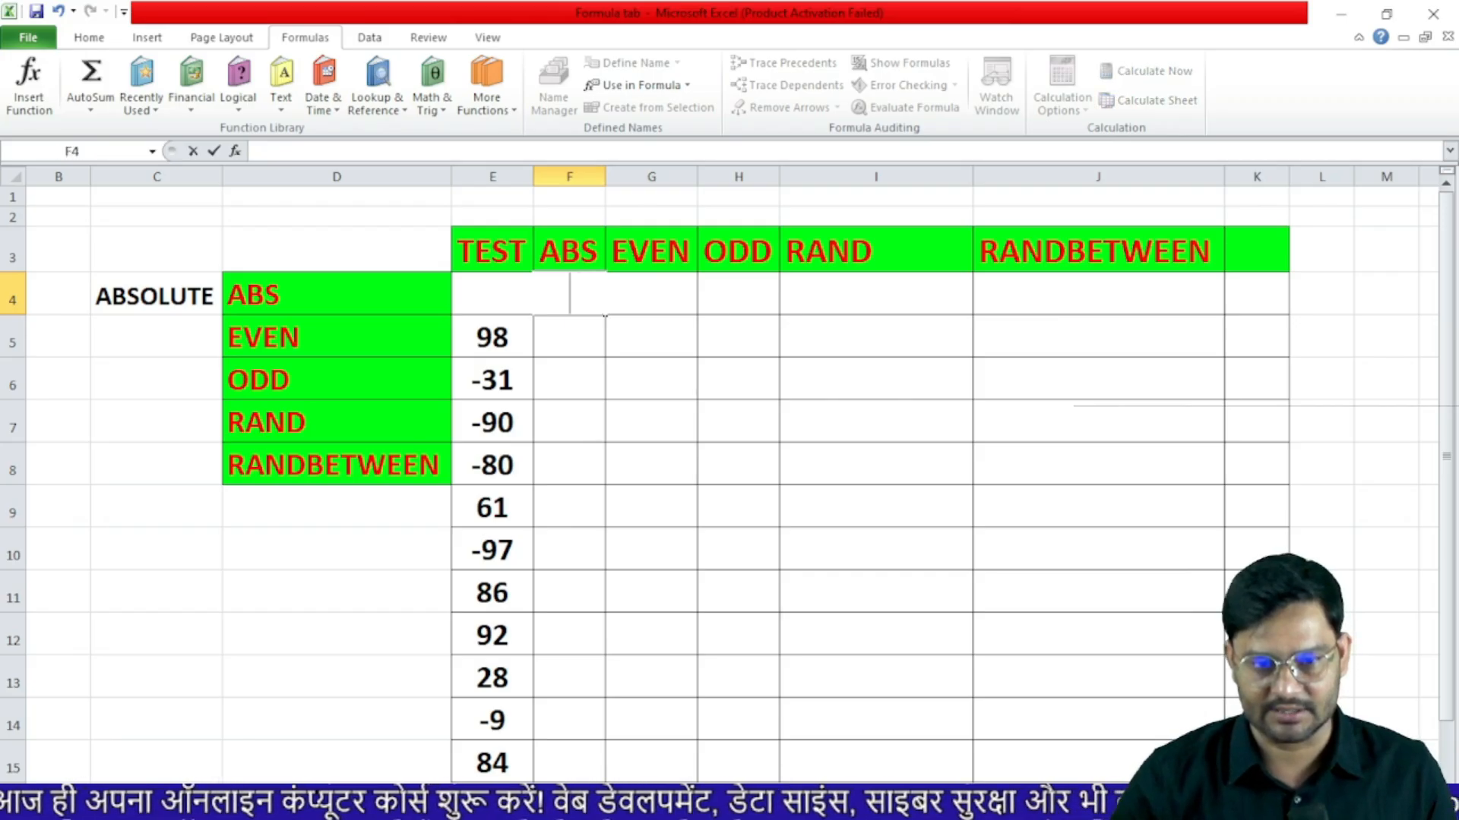
click(653, 376)
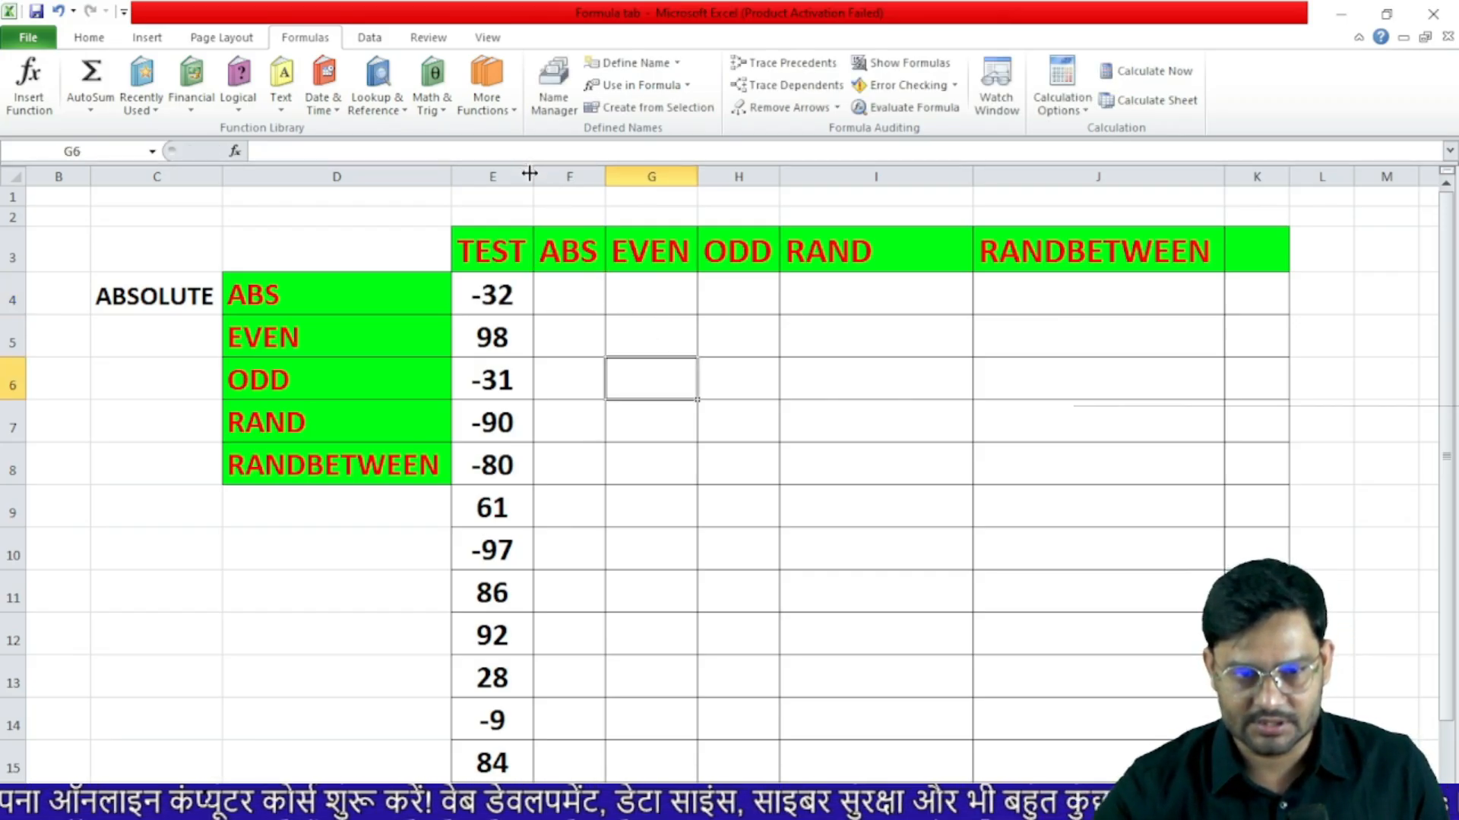
- Widen columns E and F, and fill F4:F15 with =ABS(E4) to get the absolute values of the TEST numbers
drag(530, 174, 671, 177)
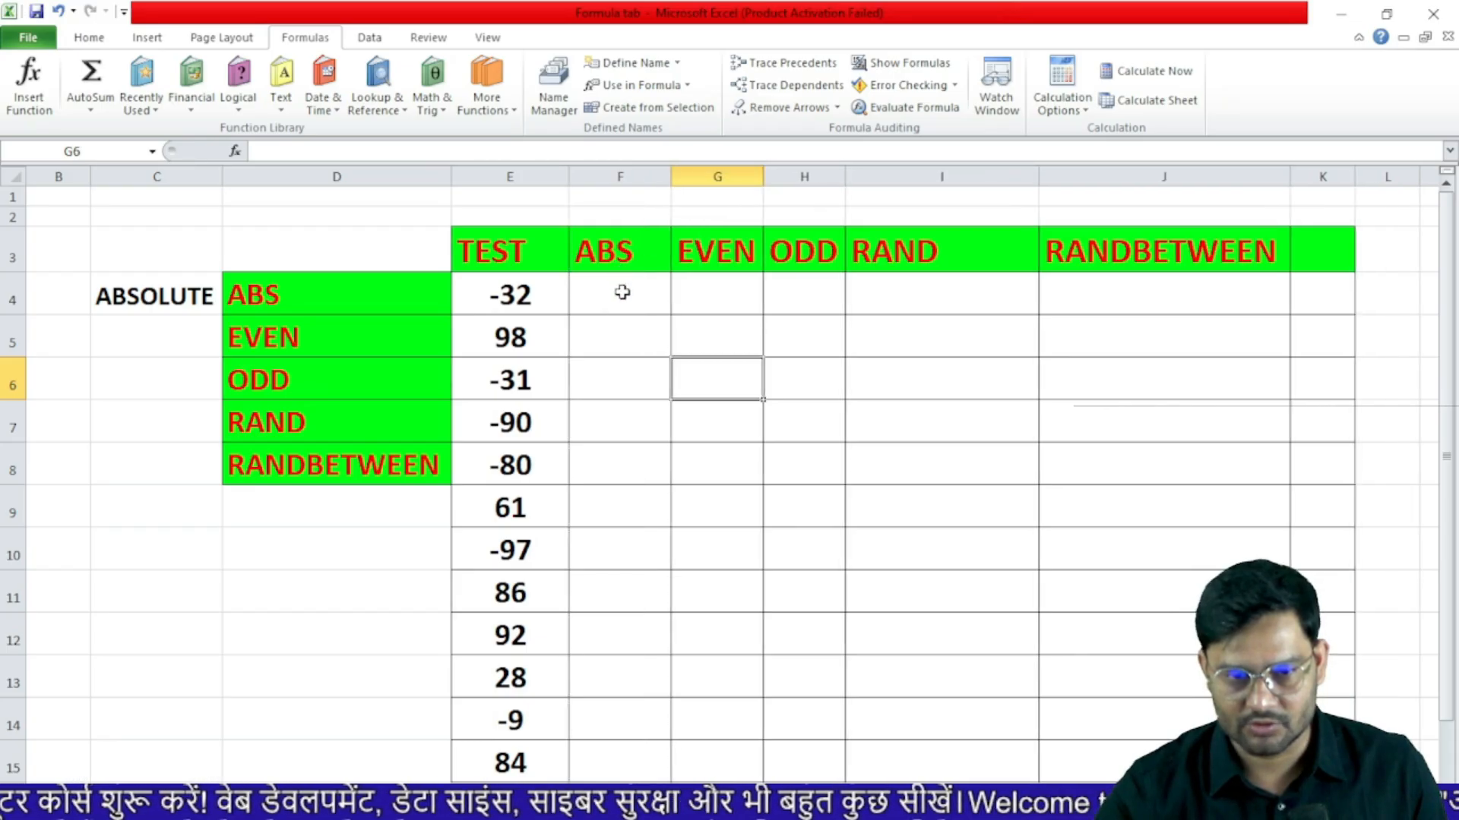
click(622, 294)
text(=)
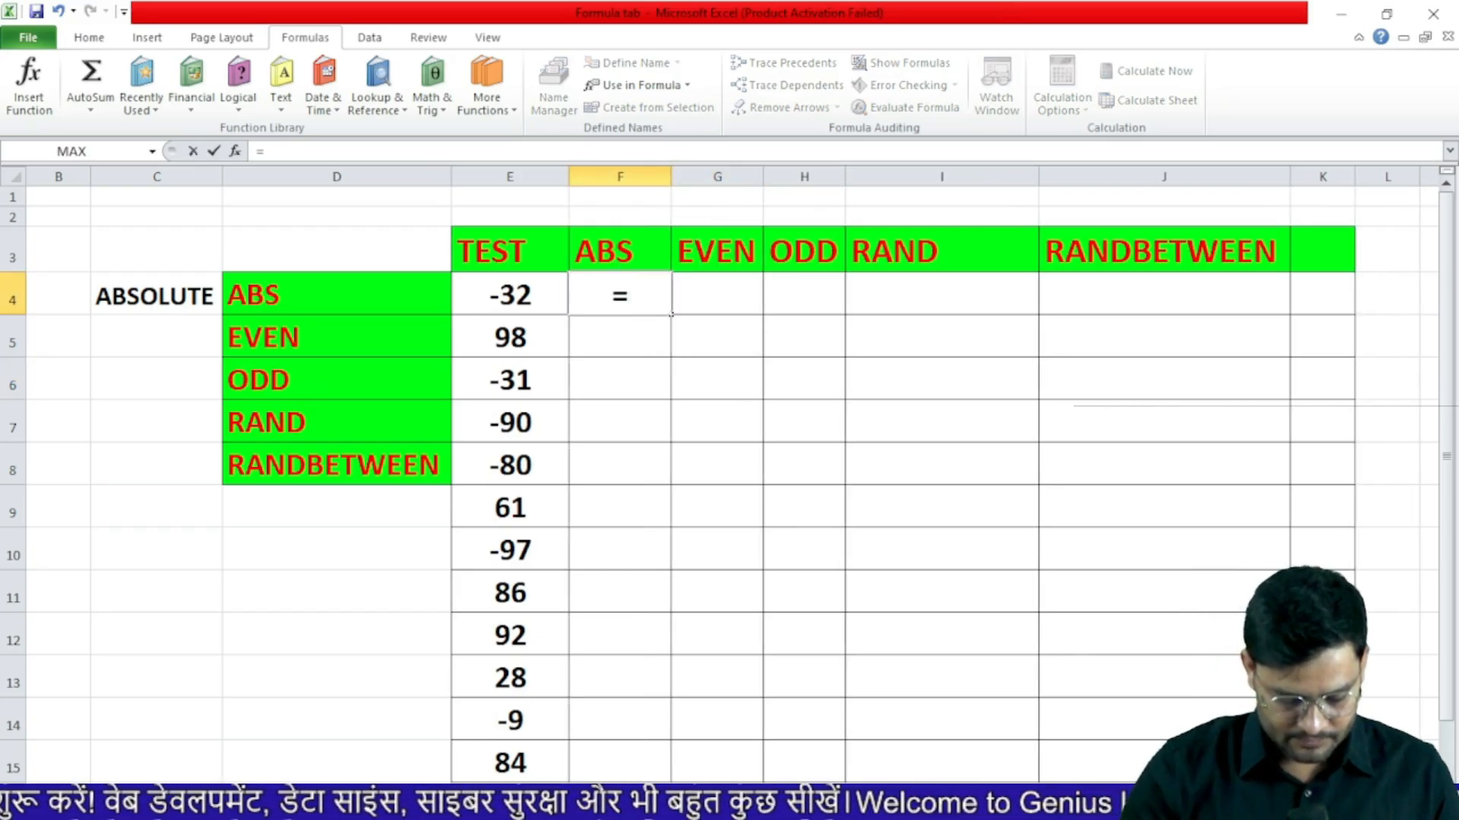
text(abs)
key(Tab)
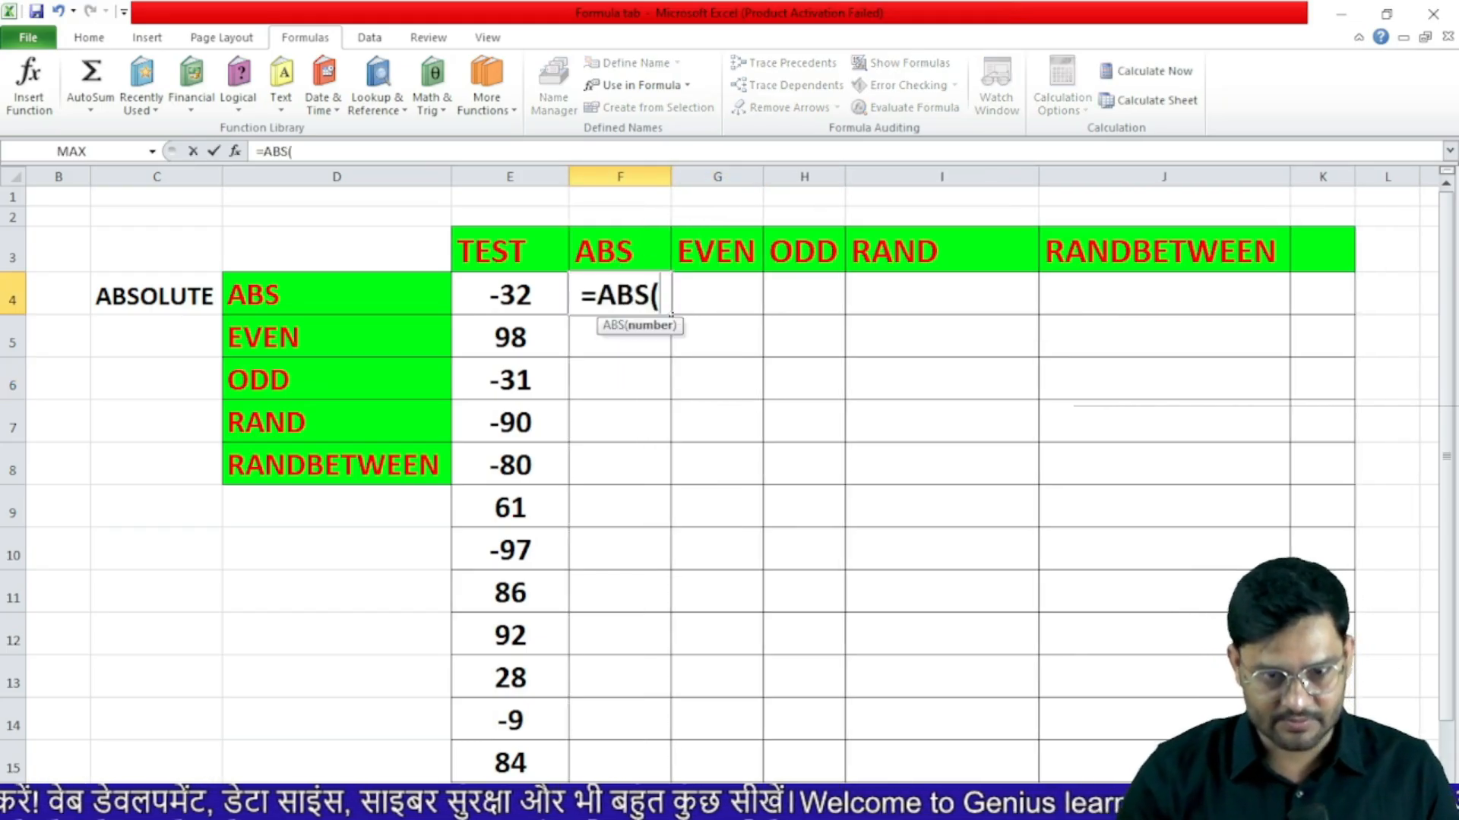
click(514, 297)
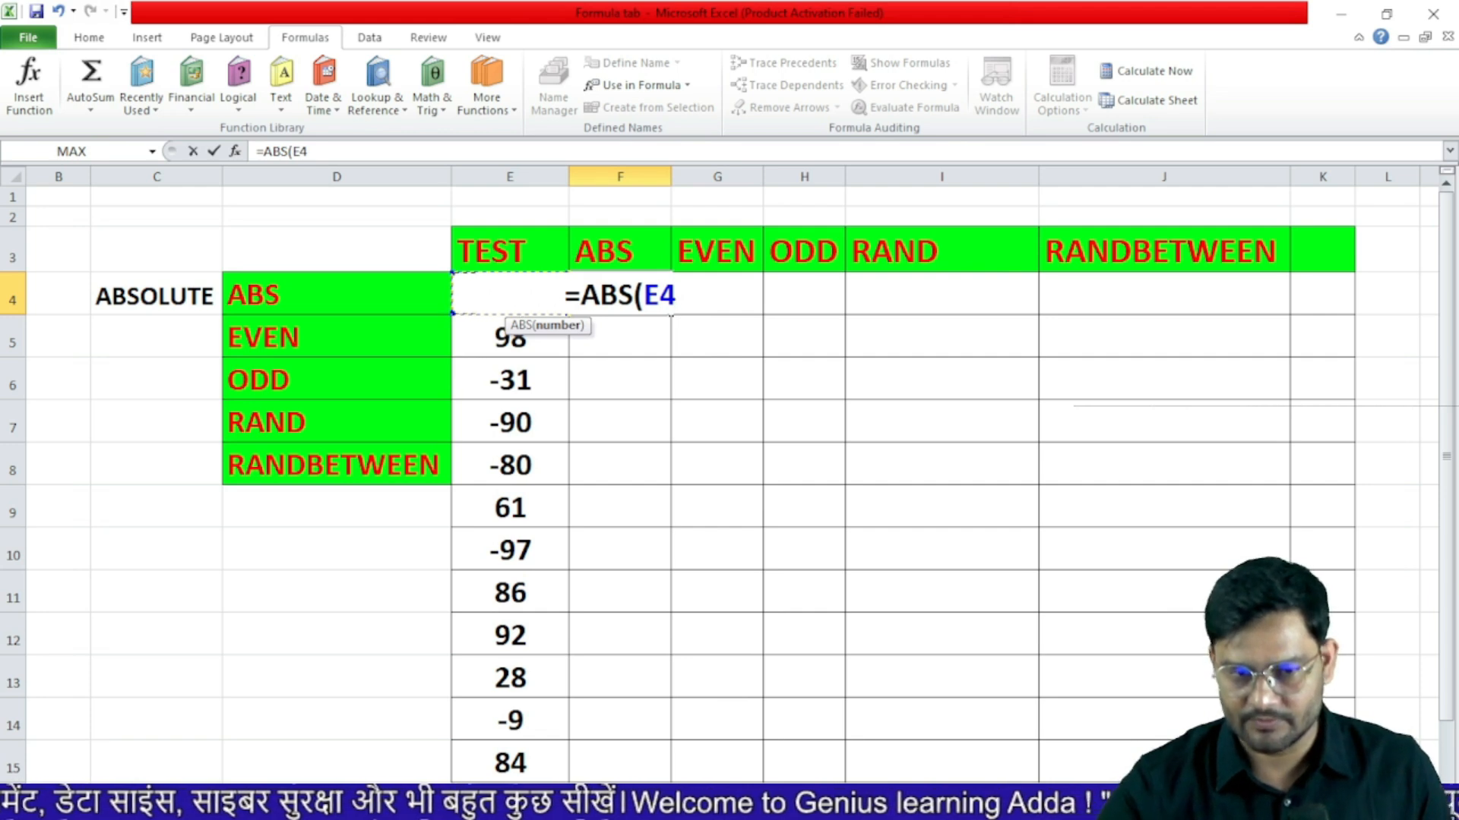
key(Return)
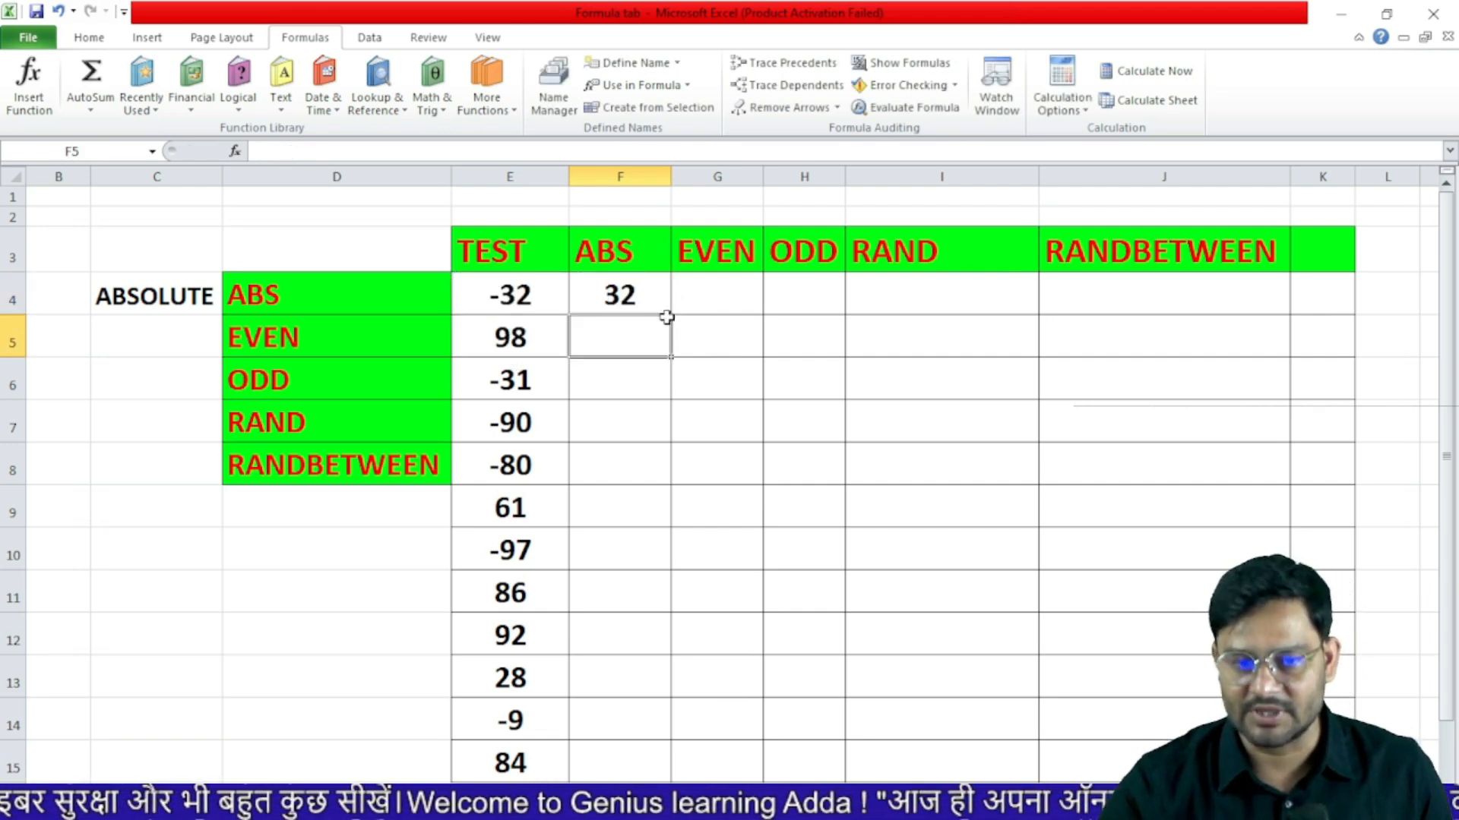
click(641, 297)
drag(673, 318, 696, 773)
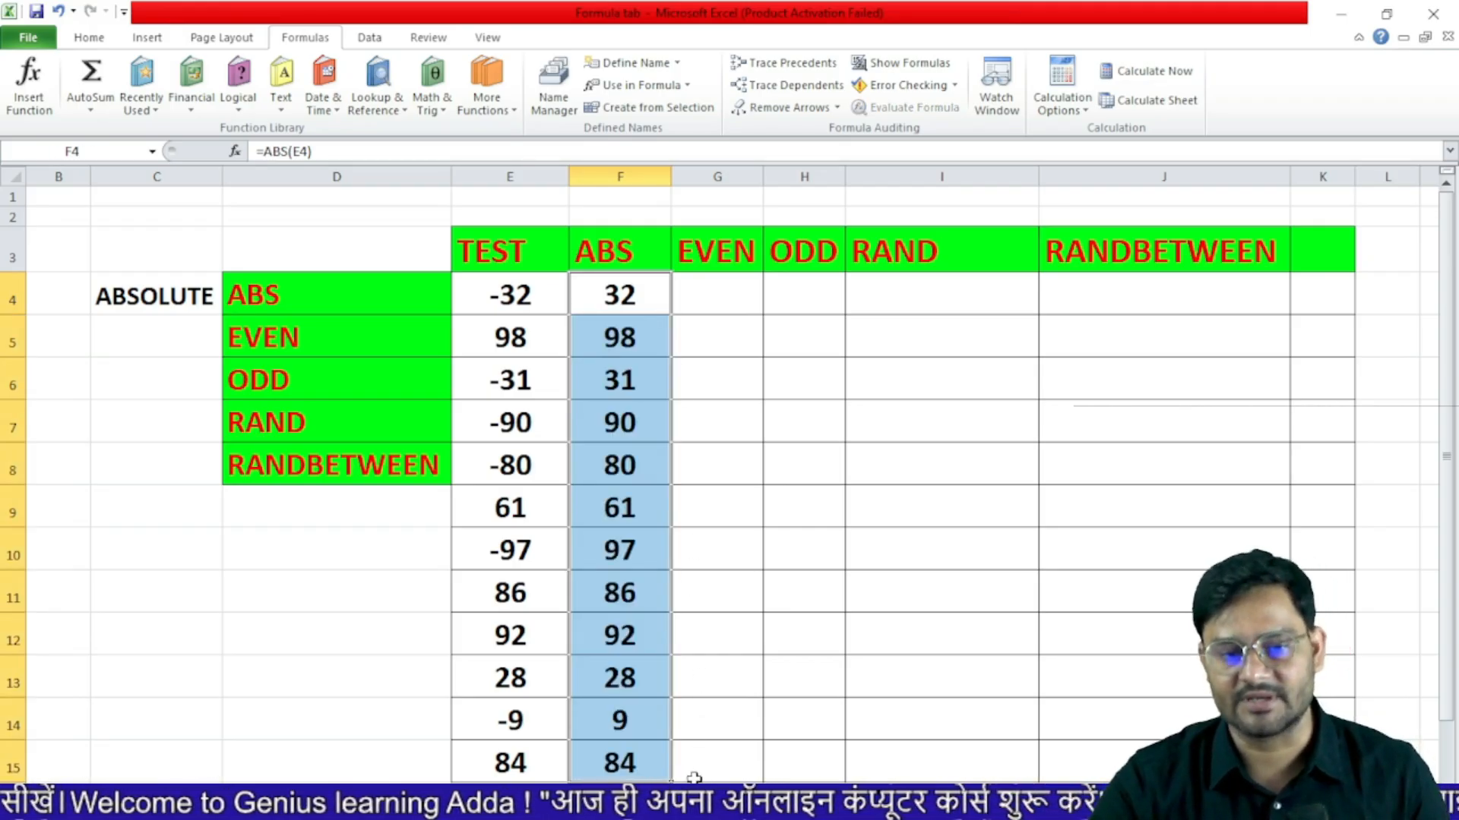
- Select G4, the first empty cell under the EVEN heading, for entering a formula
click(726, 296)
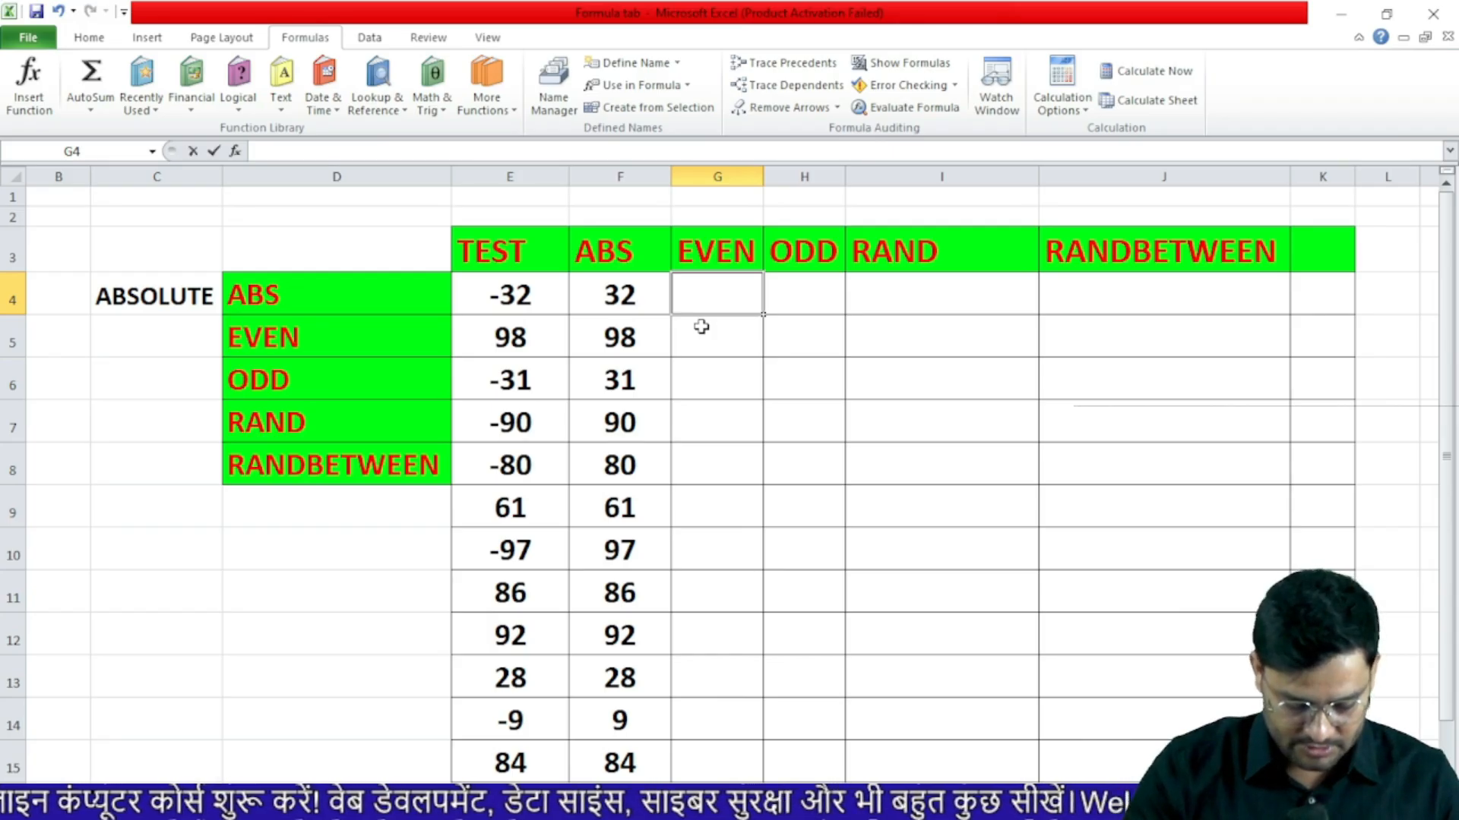
- Enter =EVEN(E4) in G4 and fill the formula down the EVEN column through row 15
text(=even)
key(Tab)
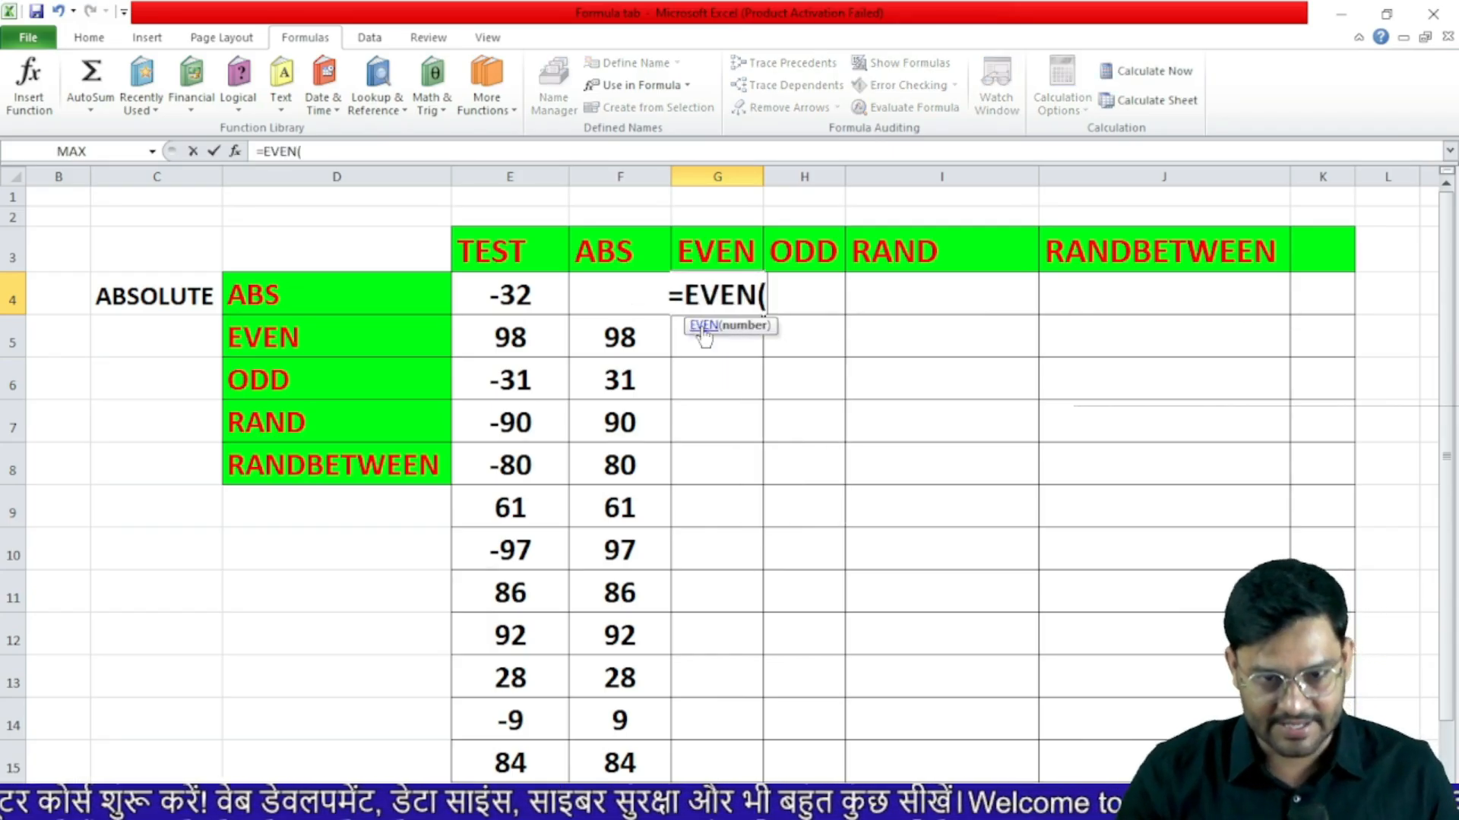
click(478, 298)
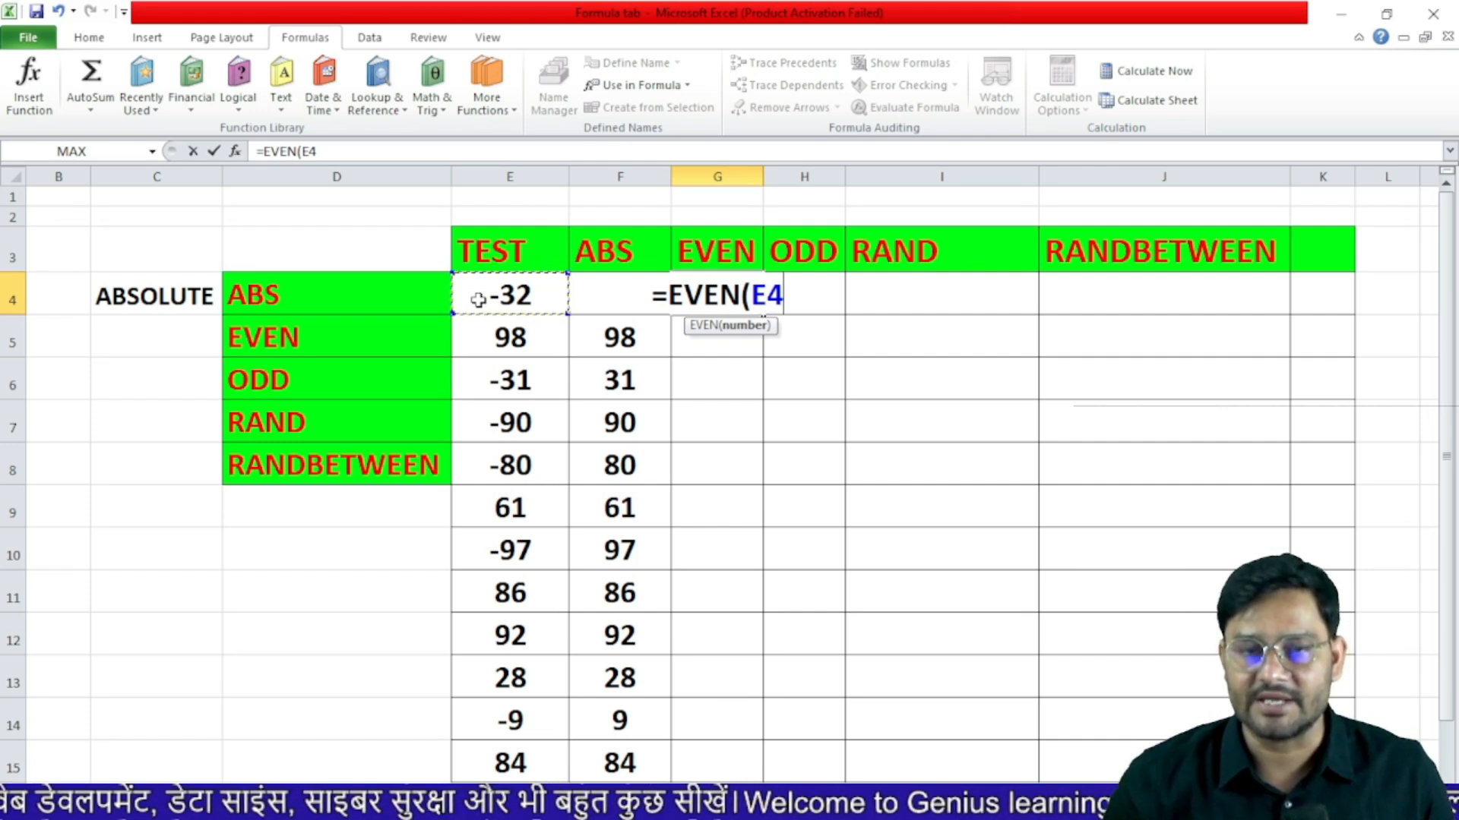
key(Return)
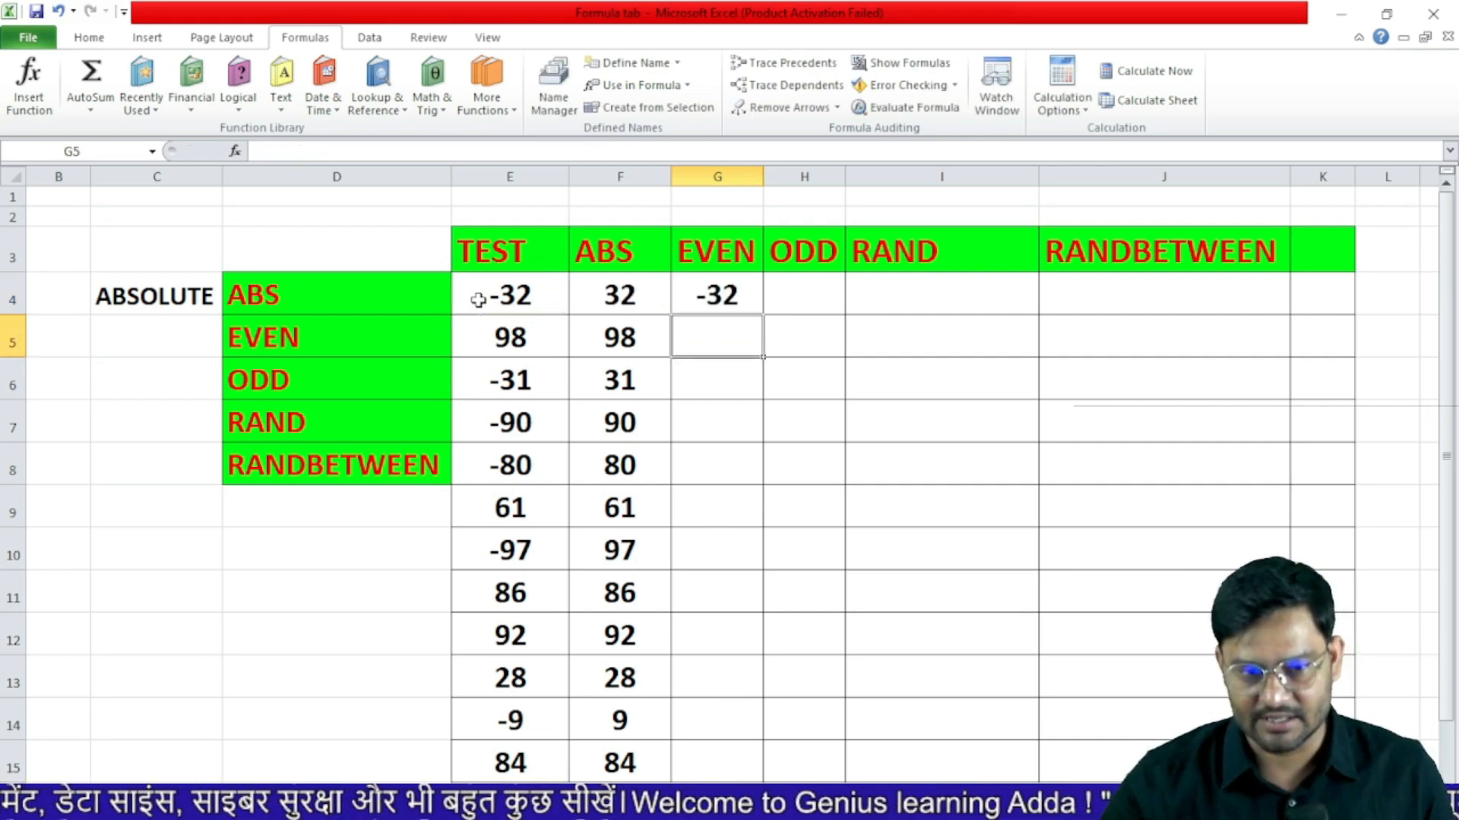
click(718, 296)
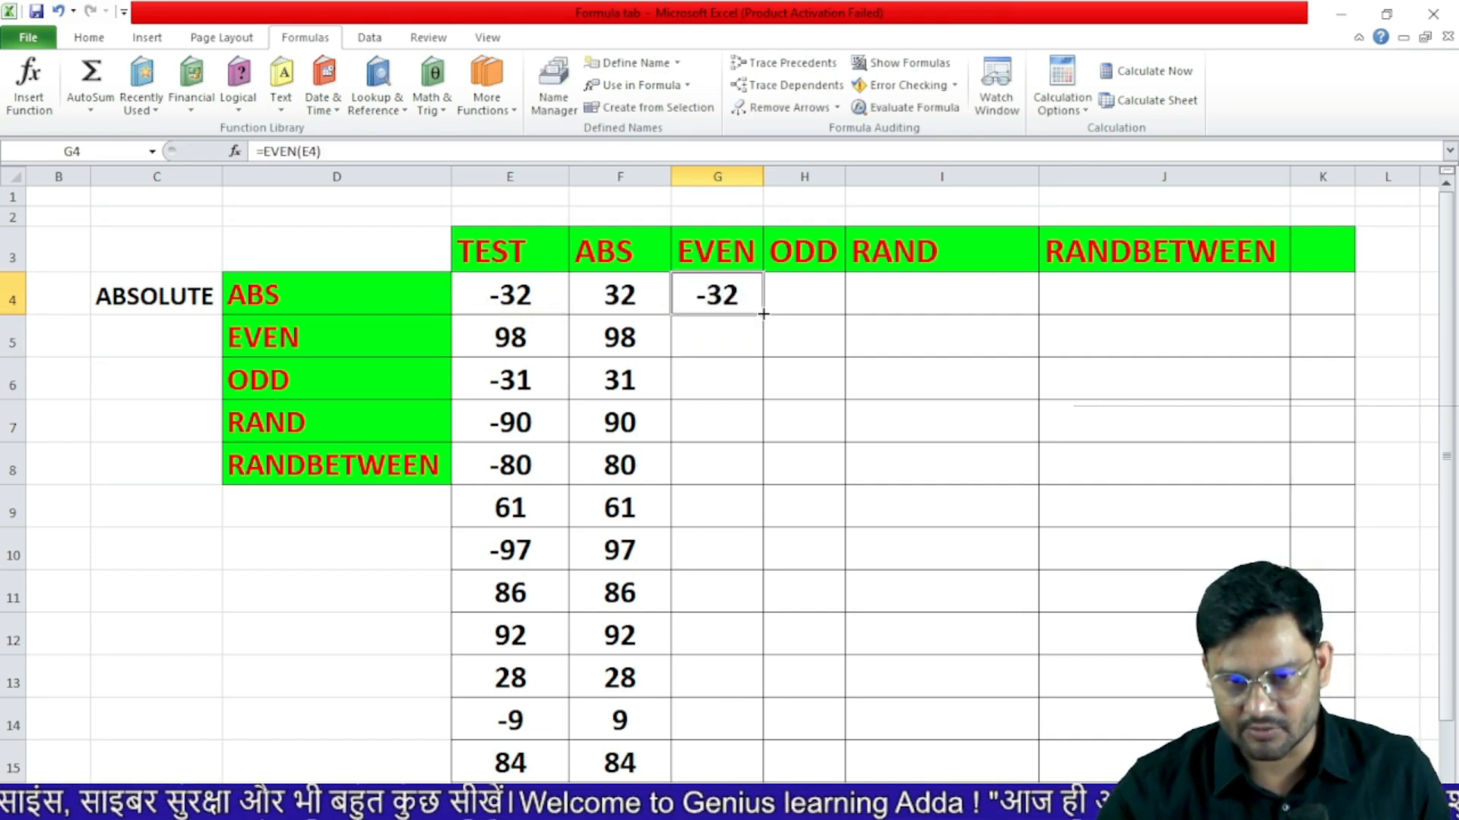
drag(763, 314, 762, 762)
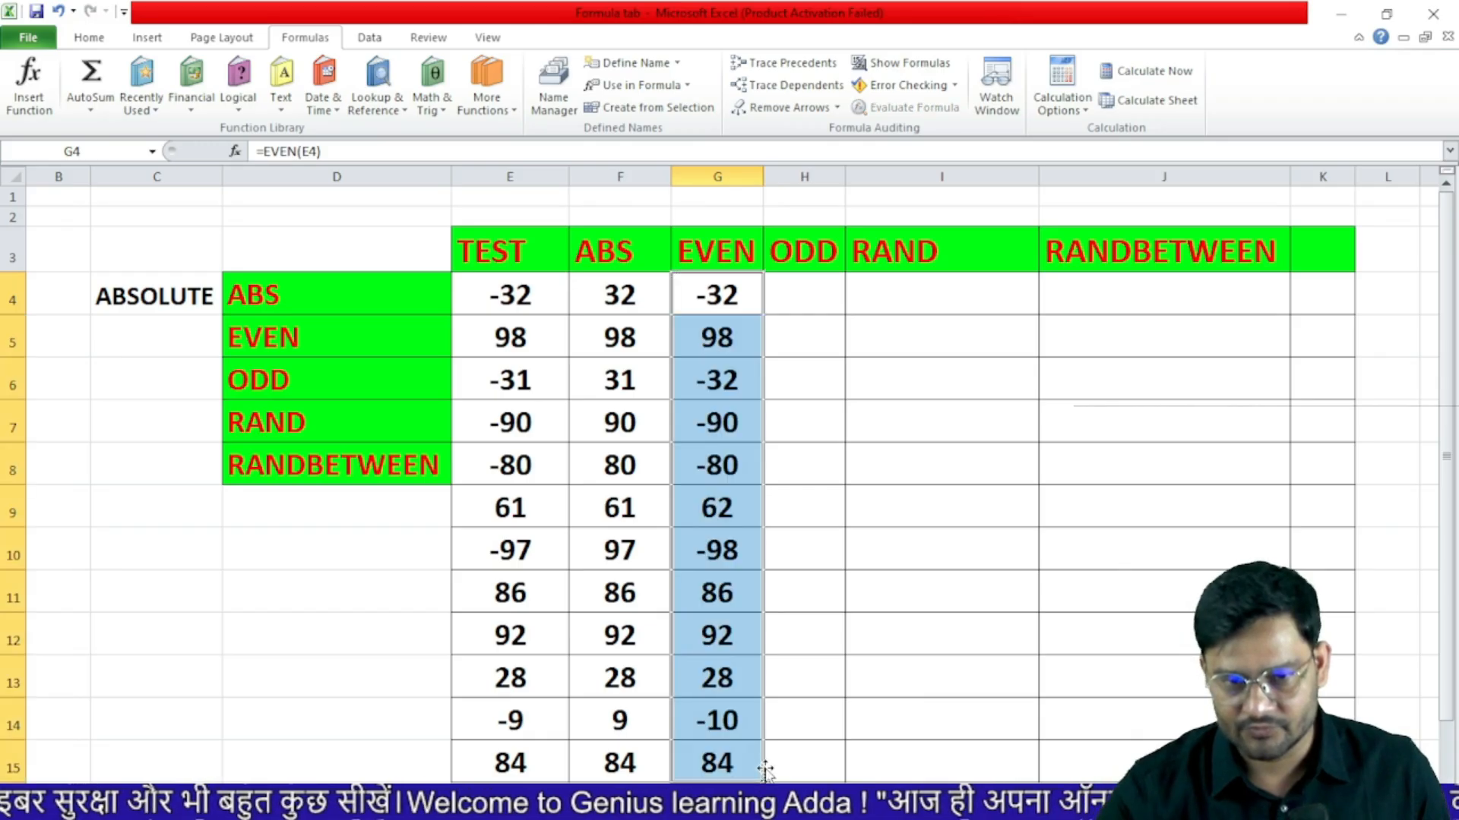
- Compare the TEST values in rows 6, 7, 9 and 10 with their EVEN column results
click(509, 382)
click(739, 381)
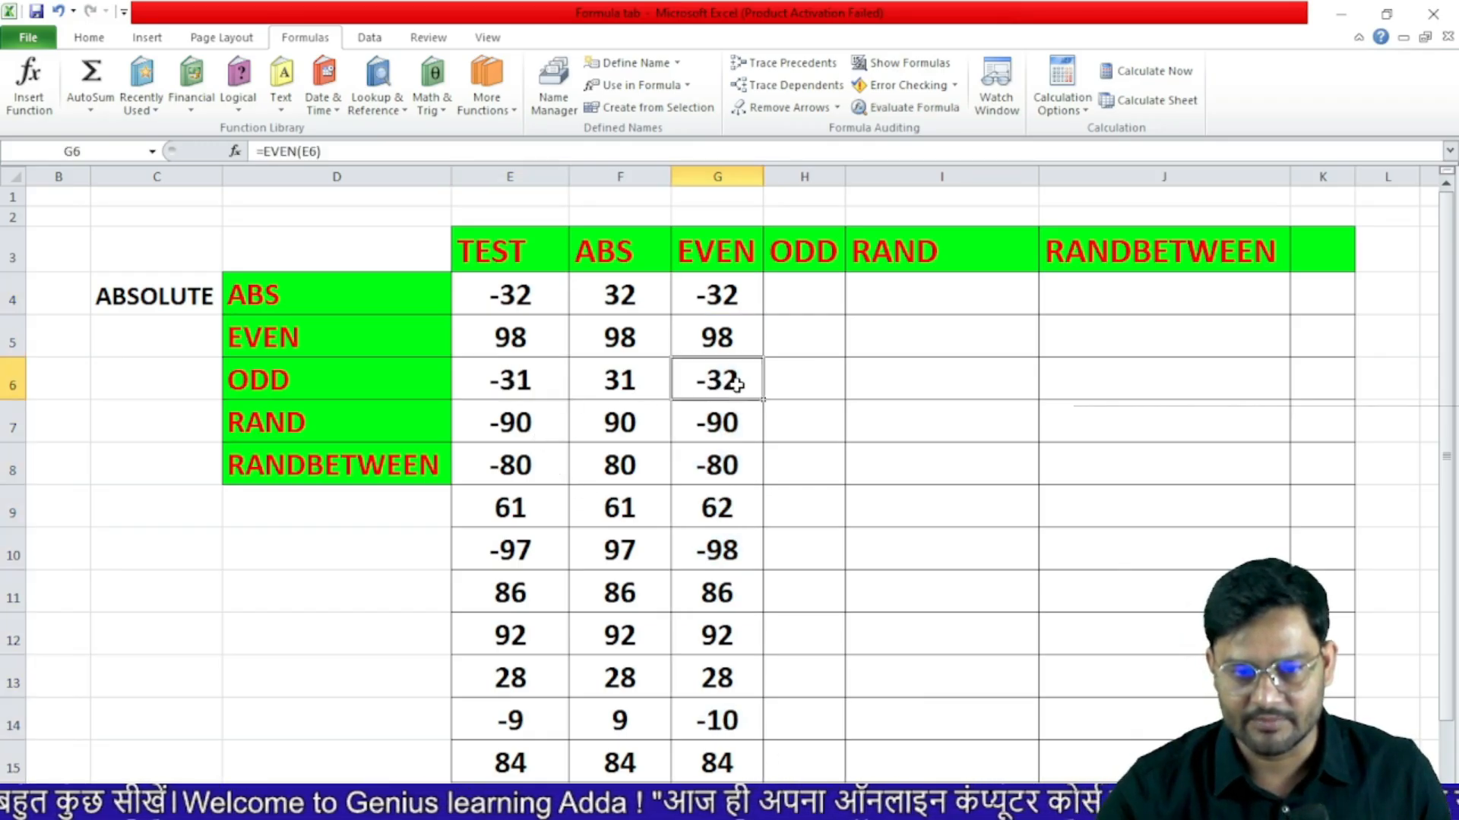
click(519, 425)
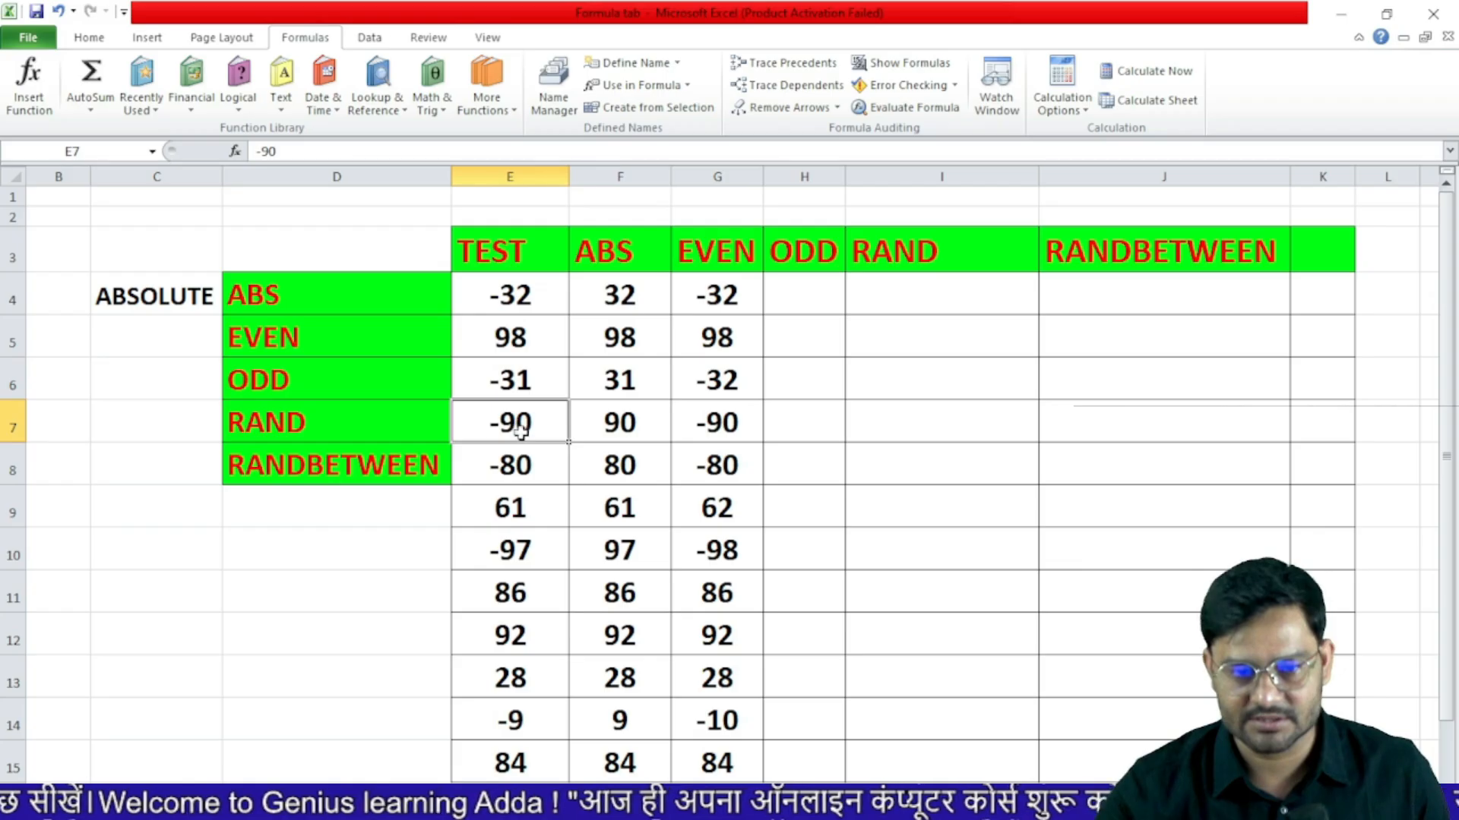
click(529, 509)
click(734, 509)
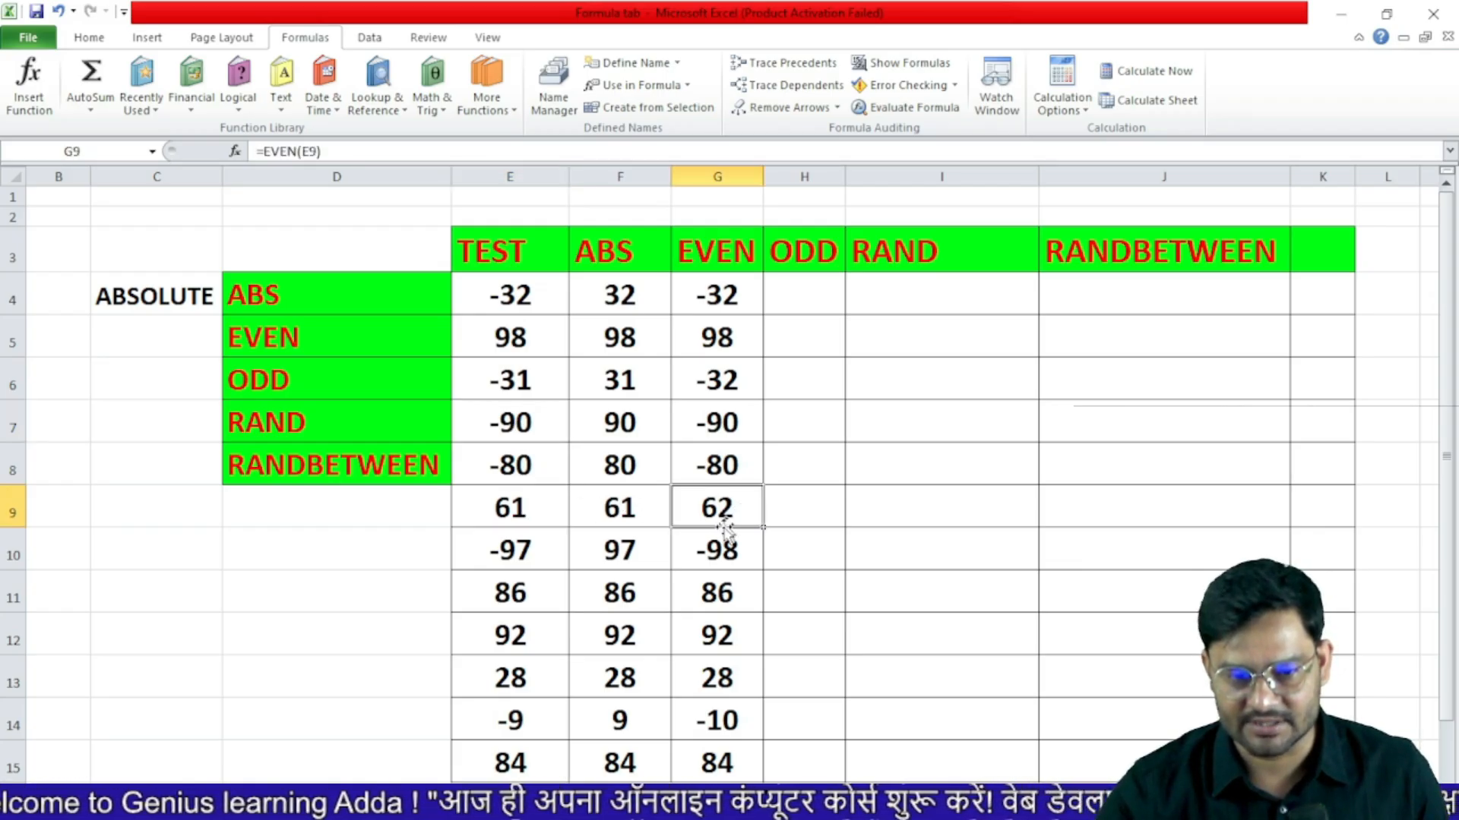
click(530, 538)
click(722, 553)
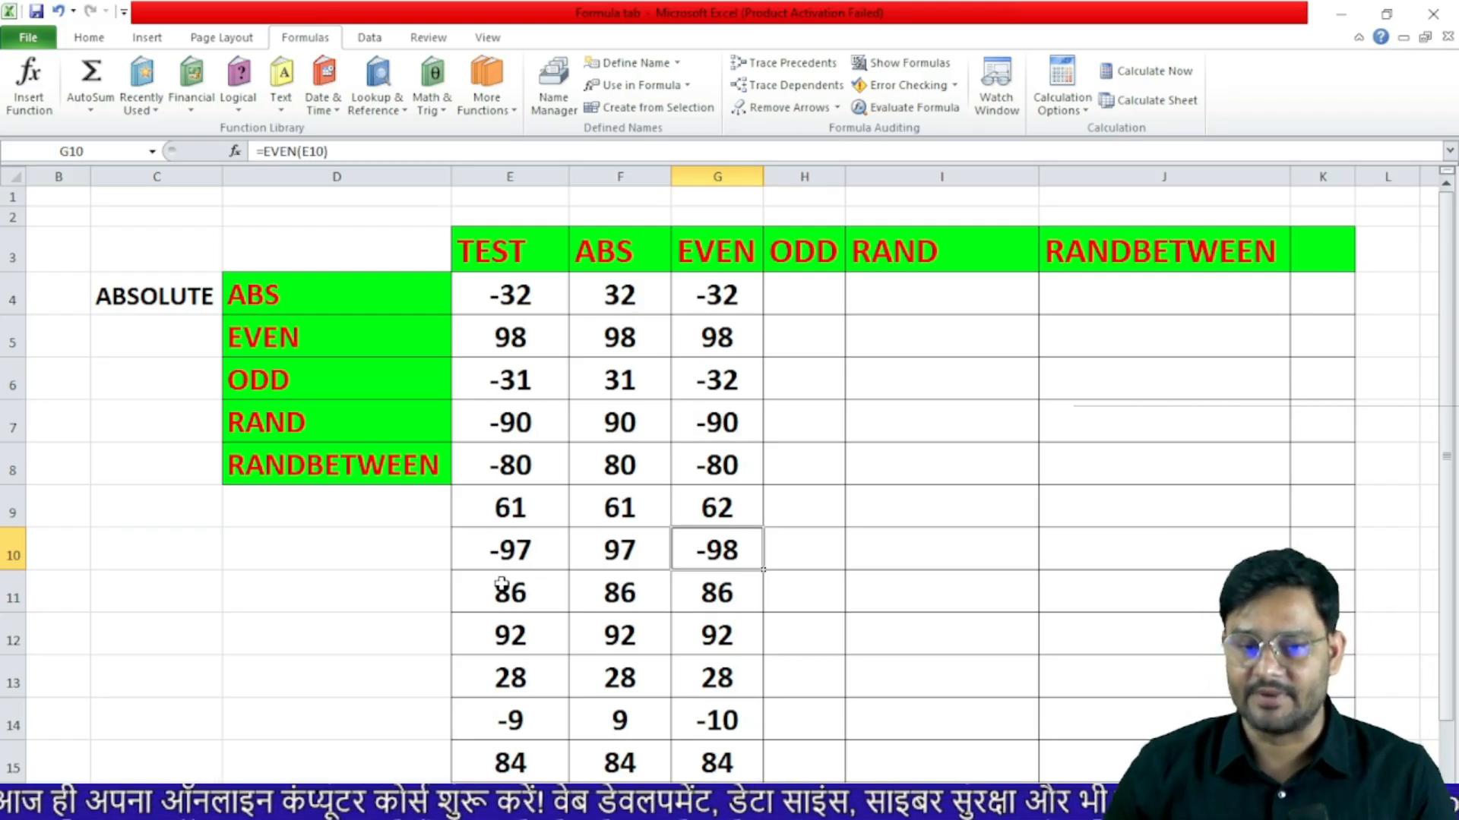
- Enter =ODD(E4) in H4 and fill the formula down the ODD column through row 15
click(803, 295)
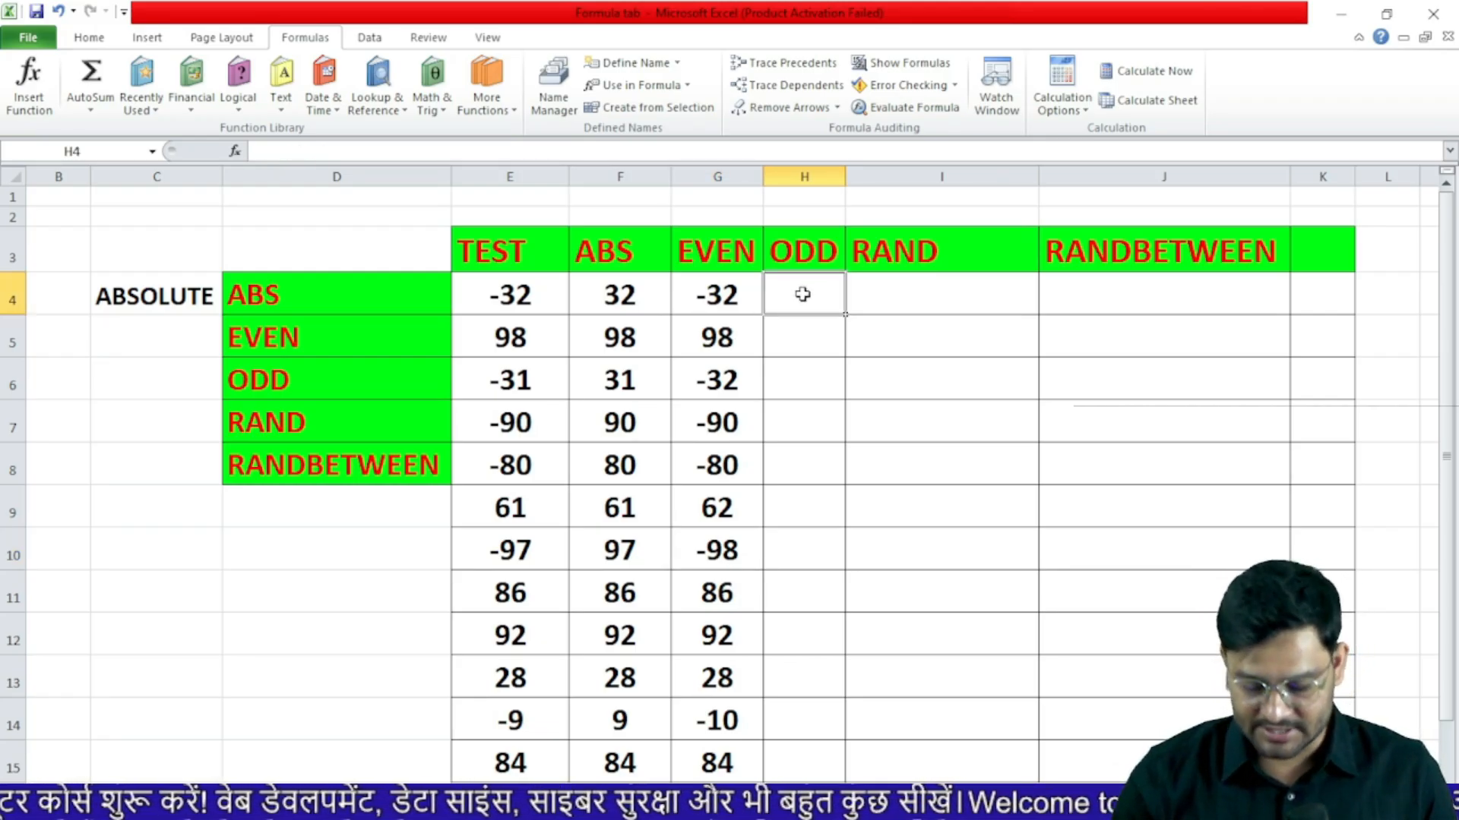
text(=odd)
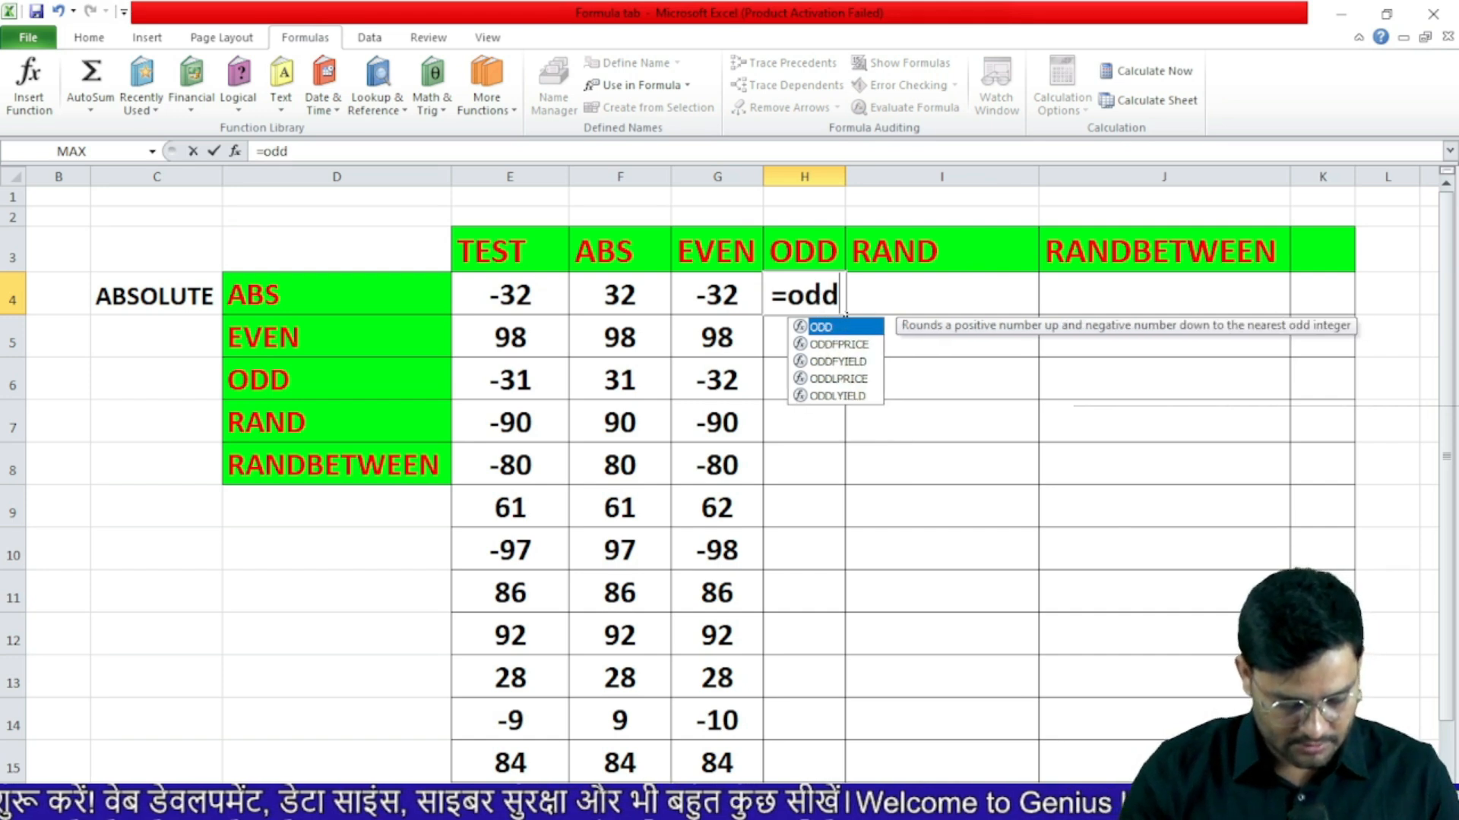
key(Tab)
click(528, 292)
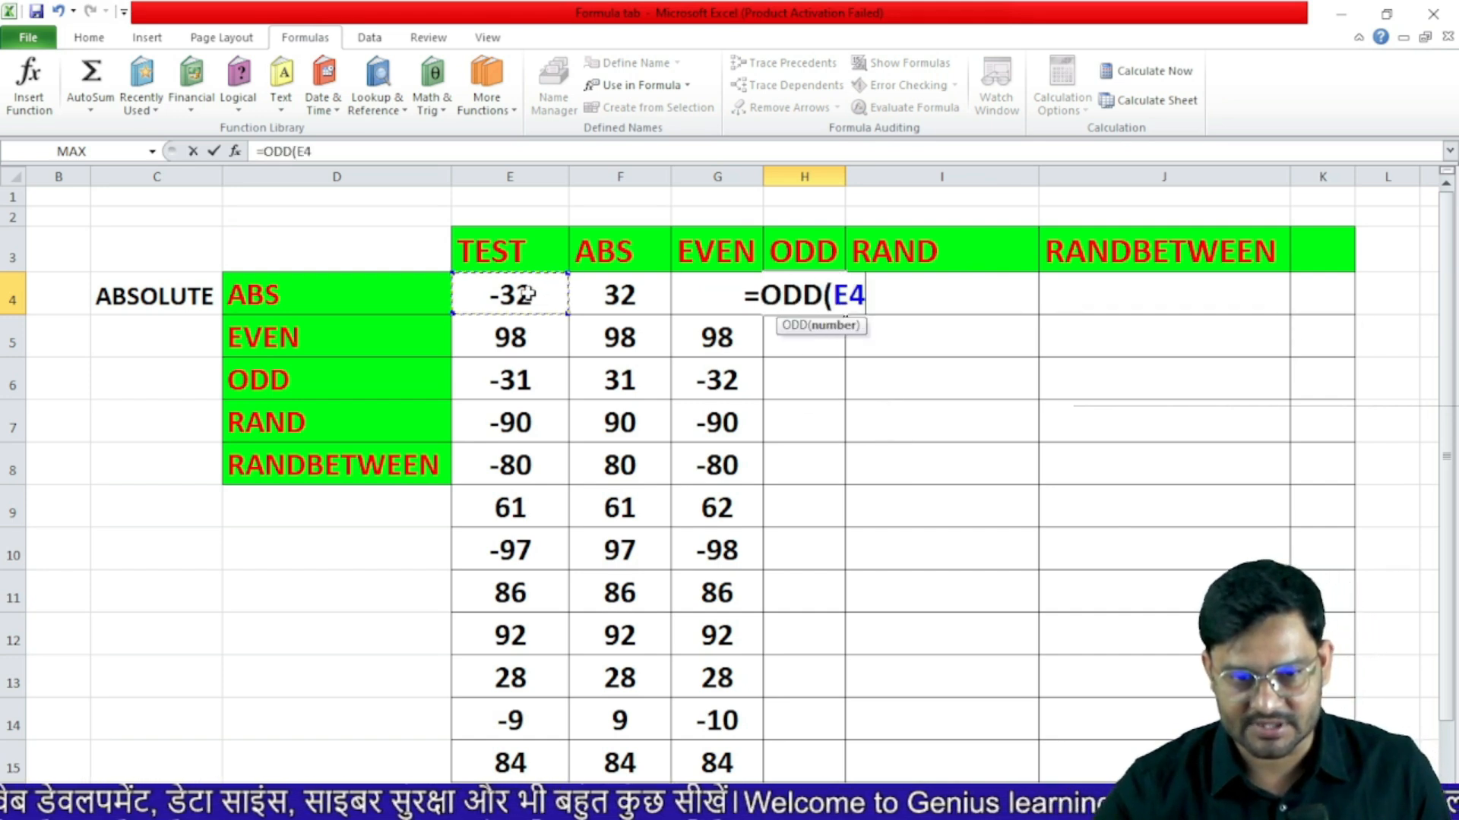
key(Return)
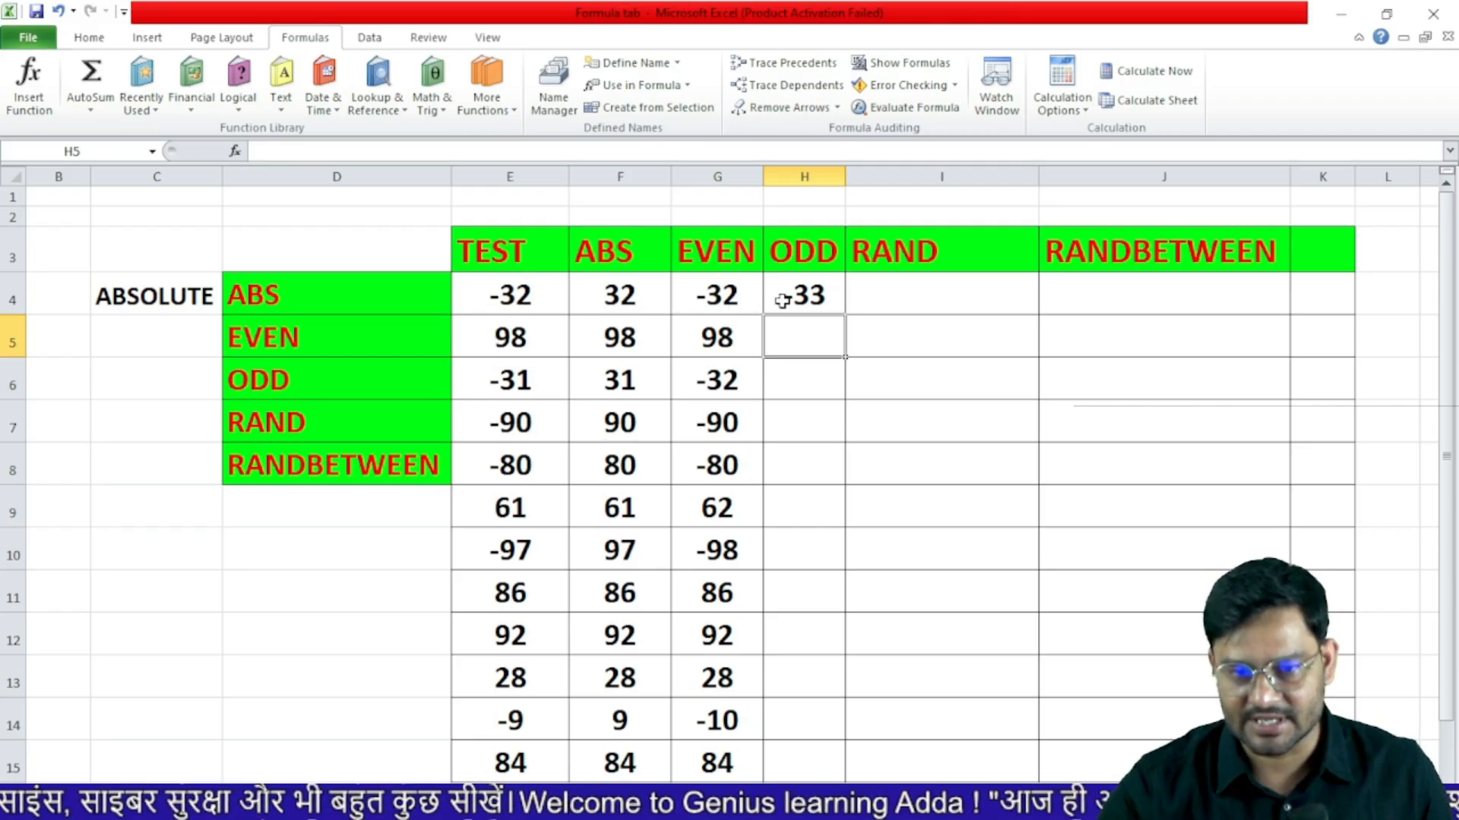
click(828, 297)
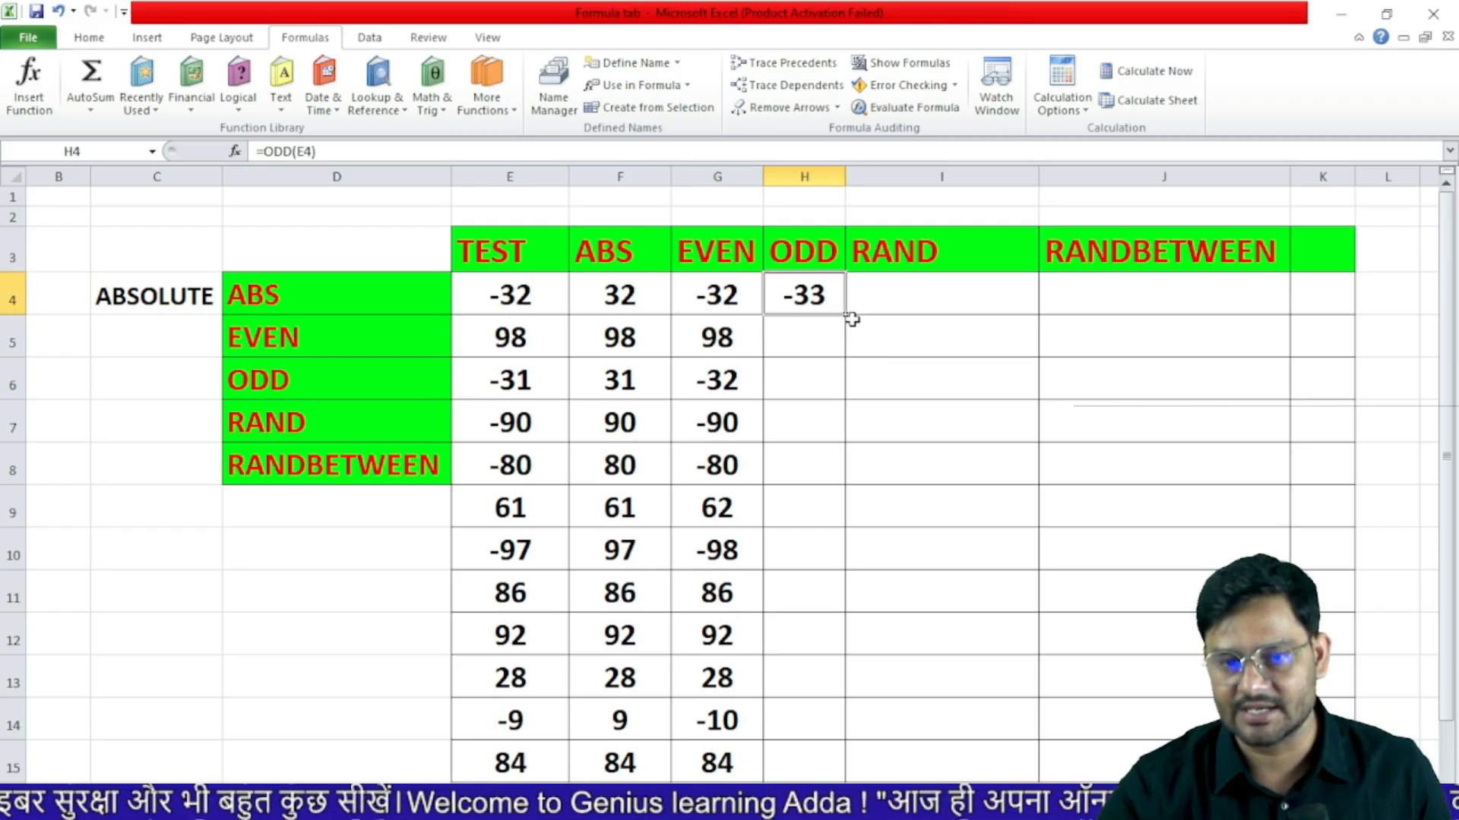
drag(848, 316, 866, 773)
- Enter =RAND() in I4 and fill the formula down the RAND column through row 15
click(935, 298)
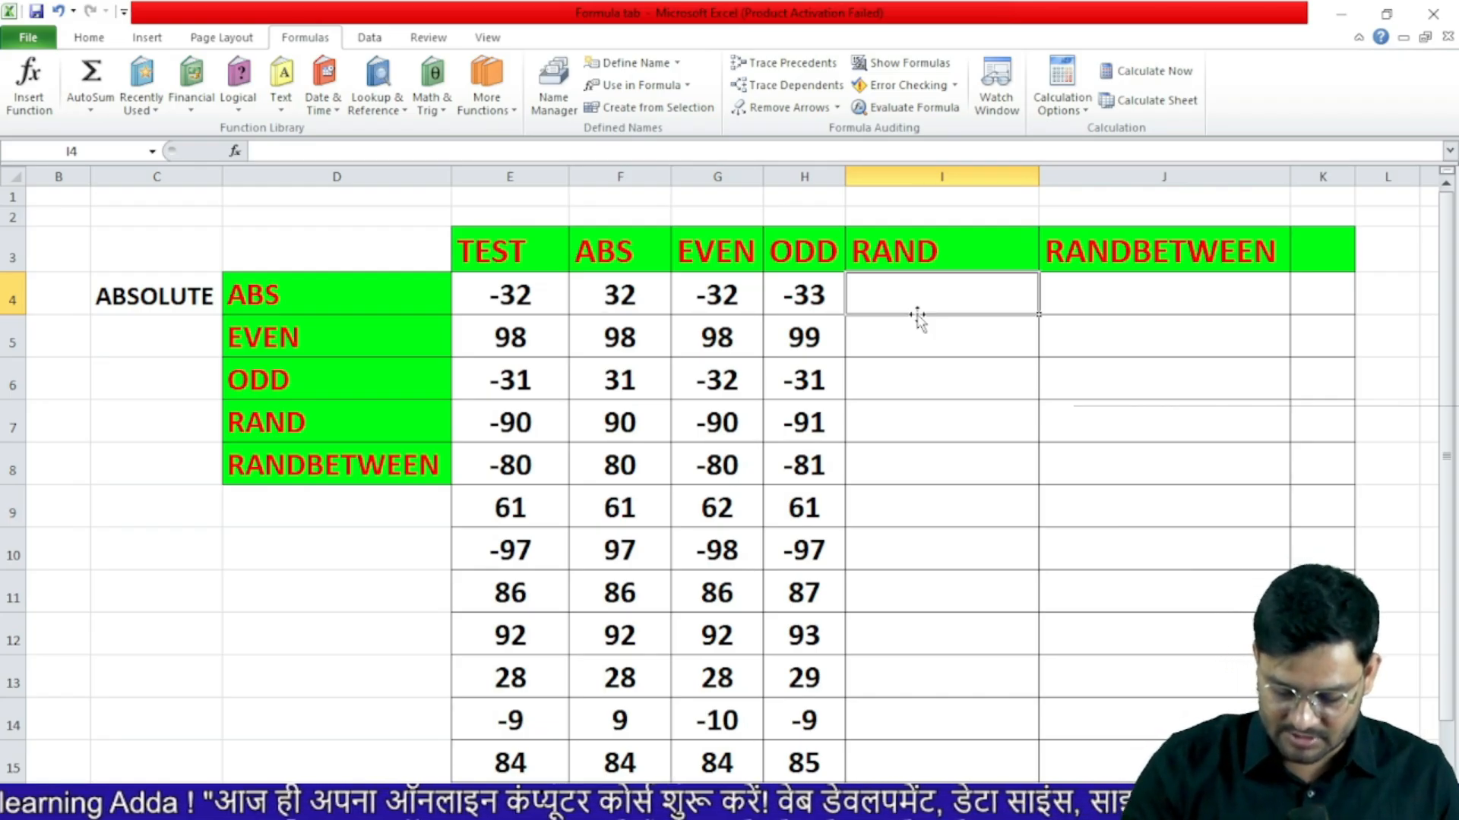
text(=r)
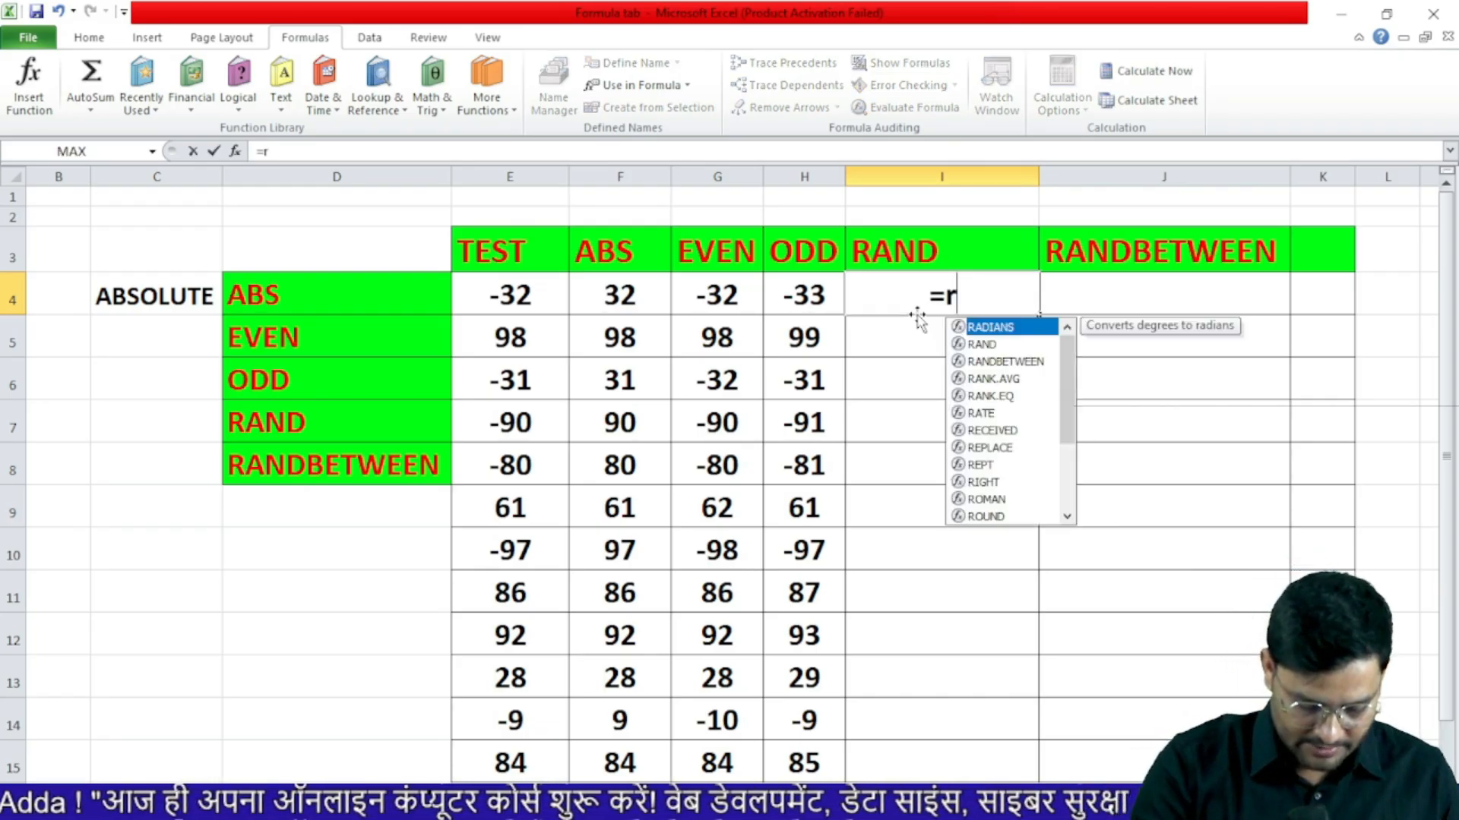
text(and())
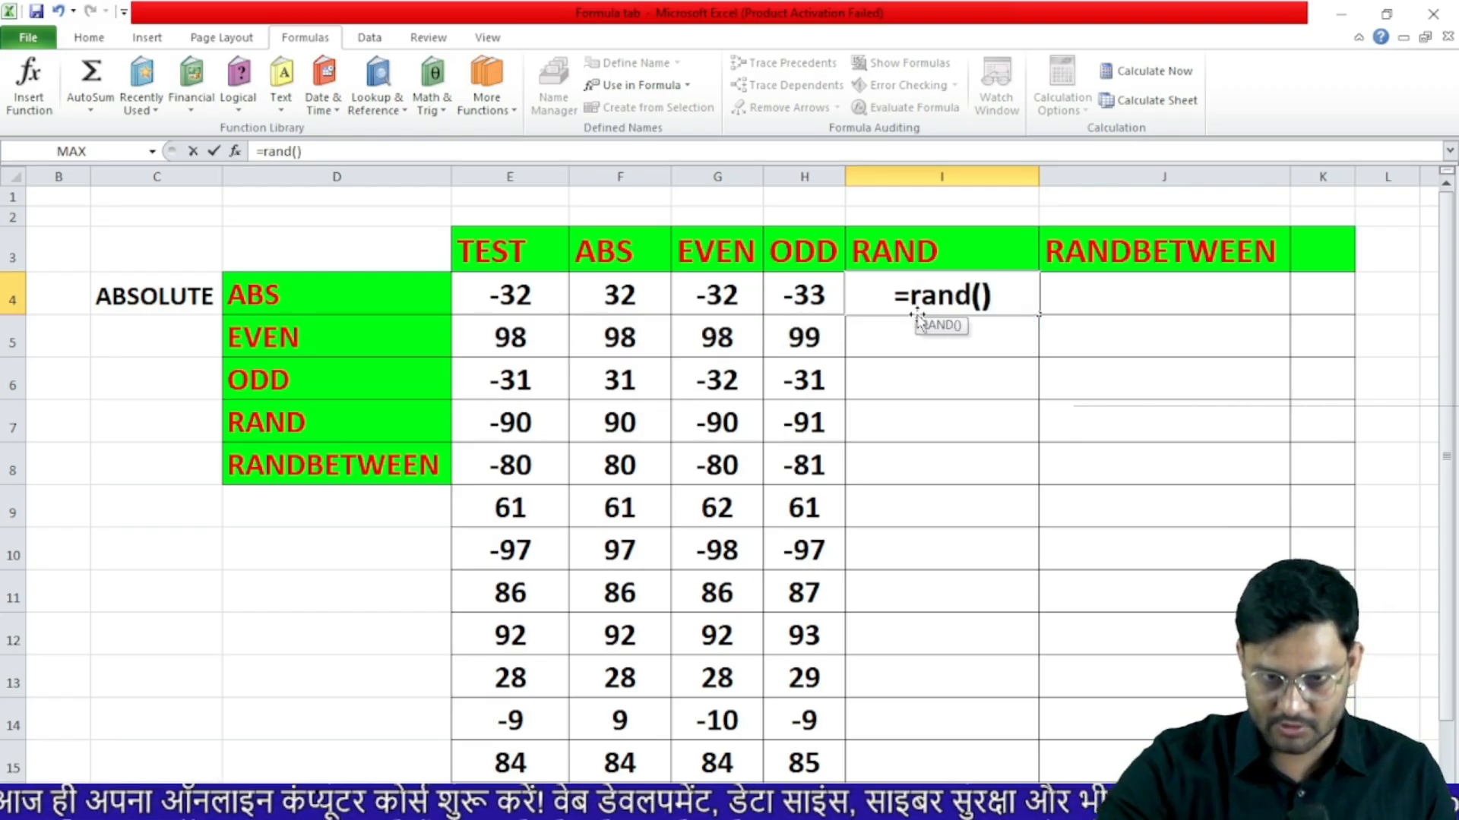
key(Return)
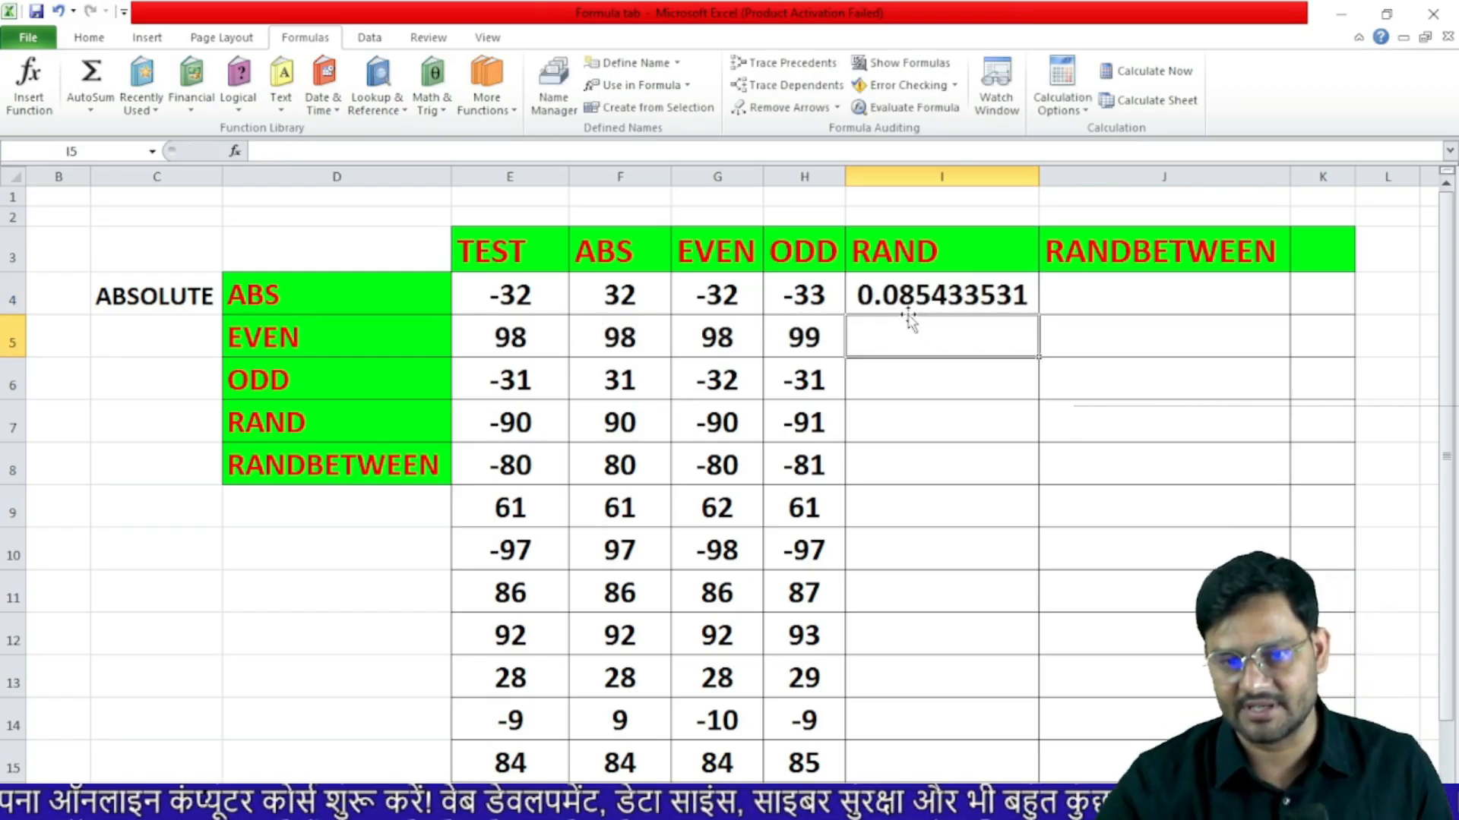
click(996, 299)
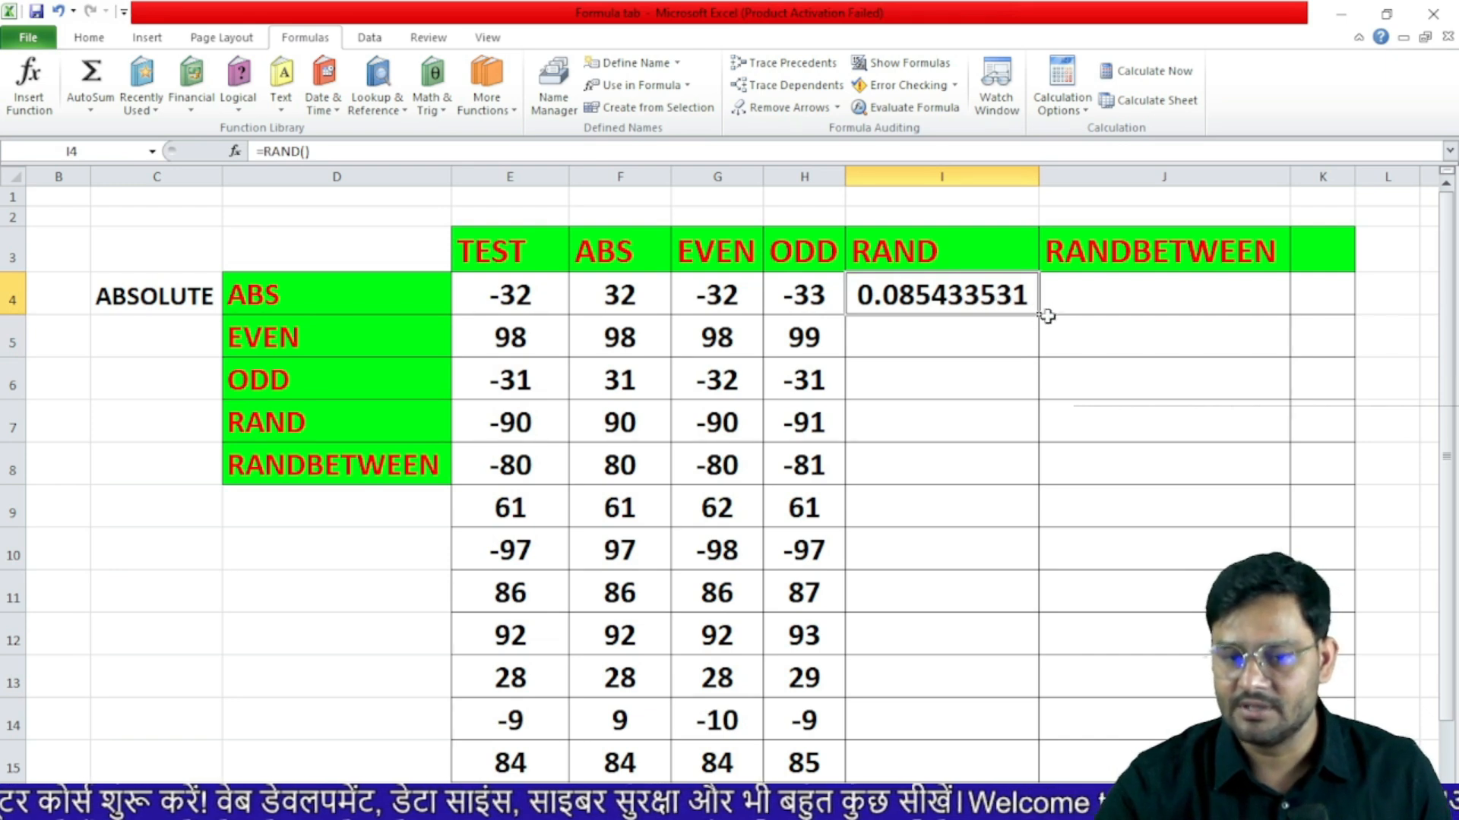
drag(1039, 313, 1035, 771)
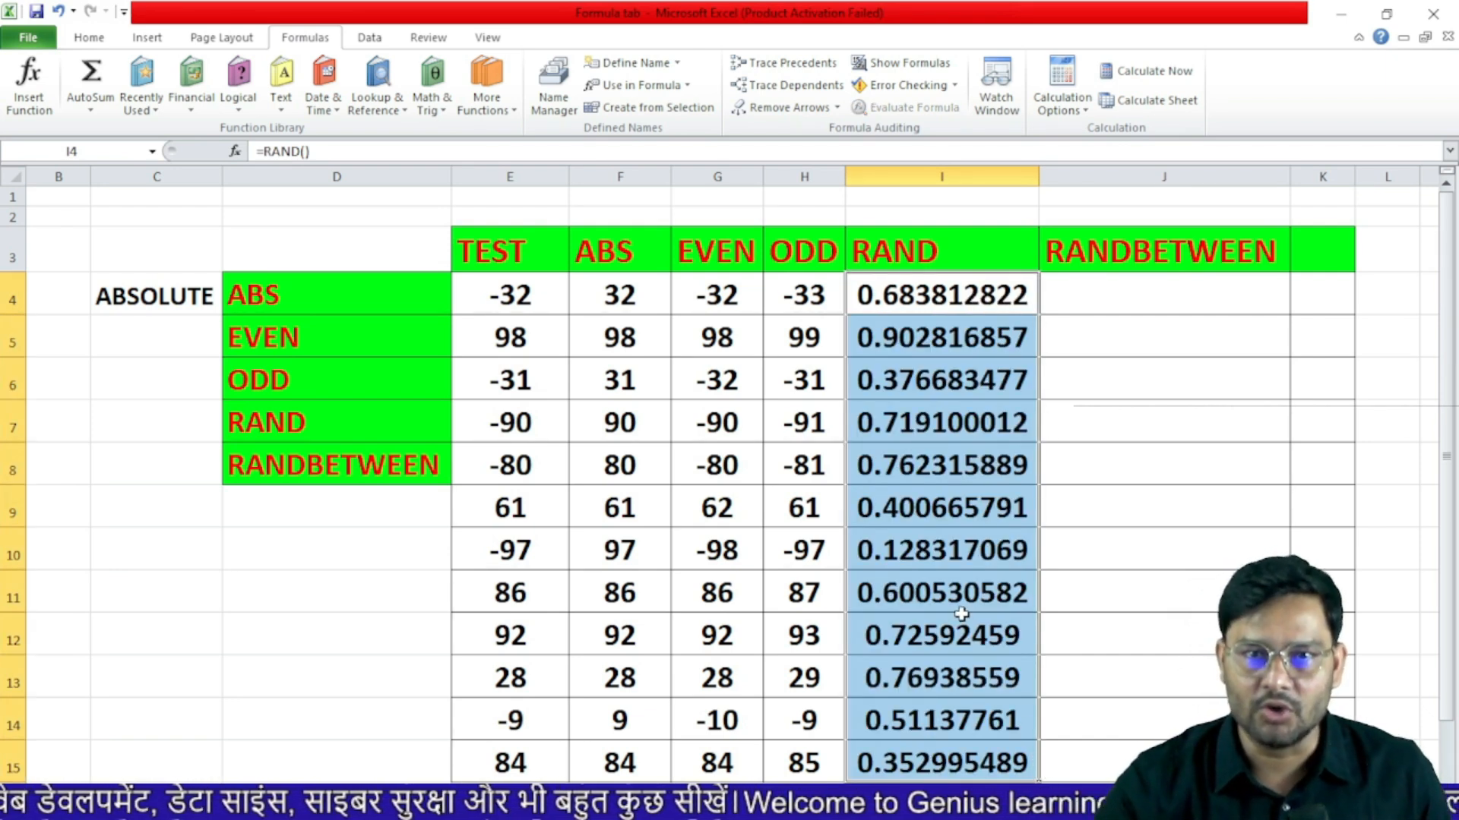
- Enter =RANDBETWEEN(20,100) in J4 and fill the formula down the RANDBETWEEN column
click(1163, 308)
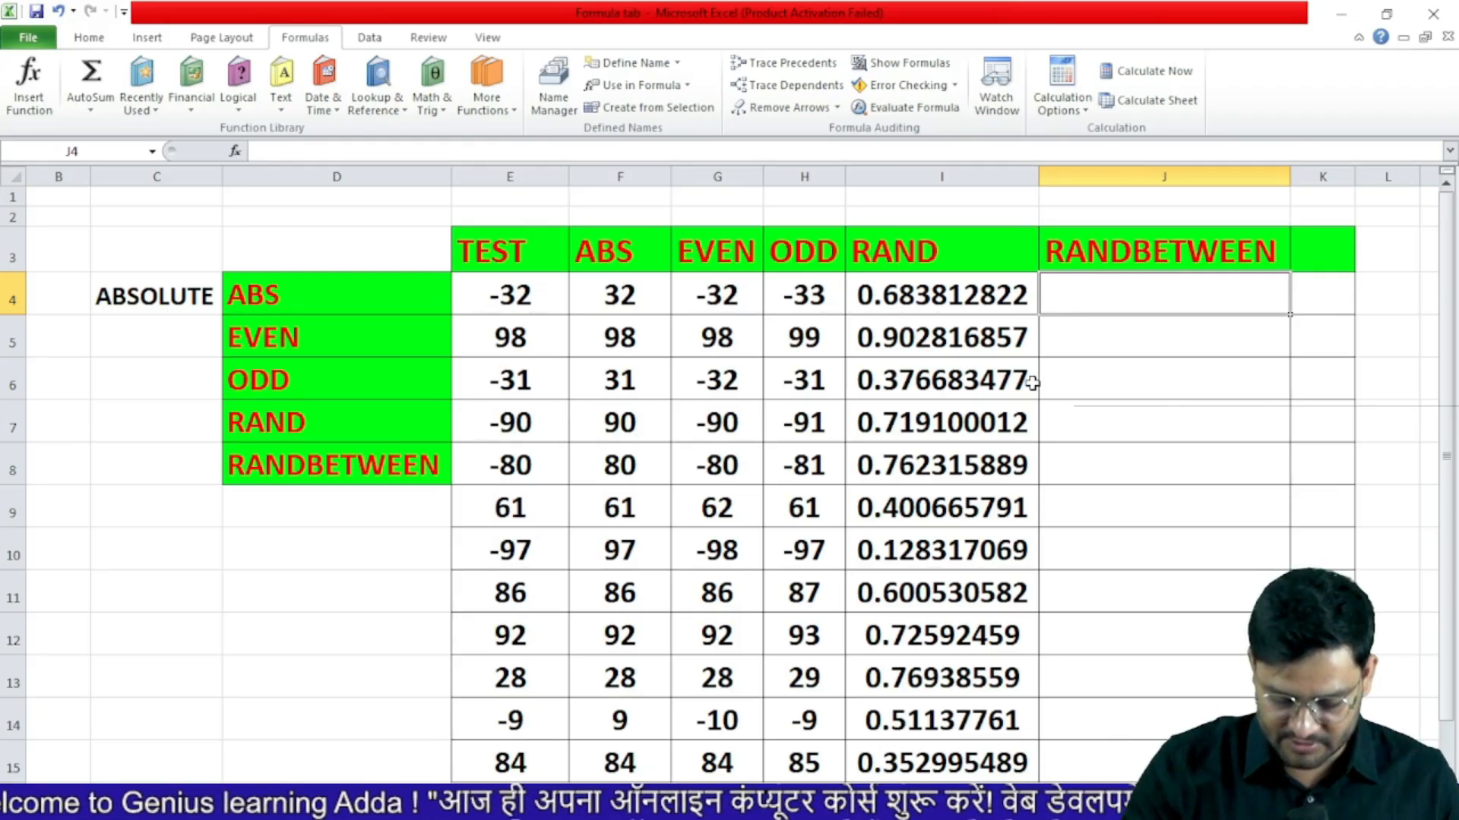
text(=ran)
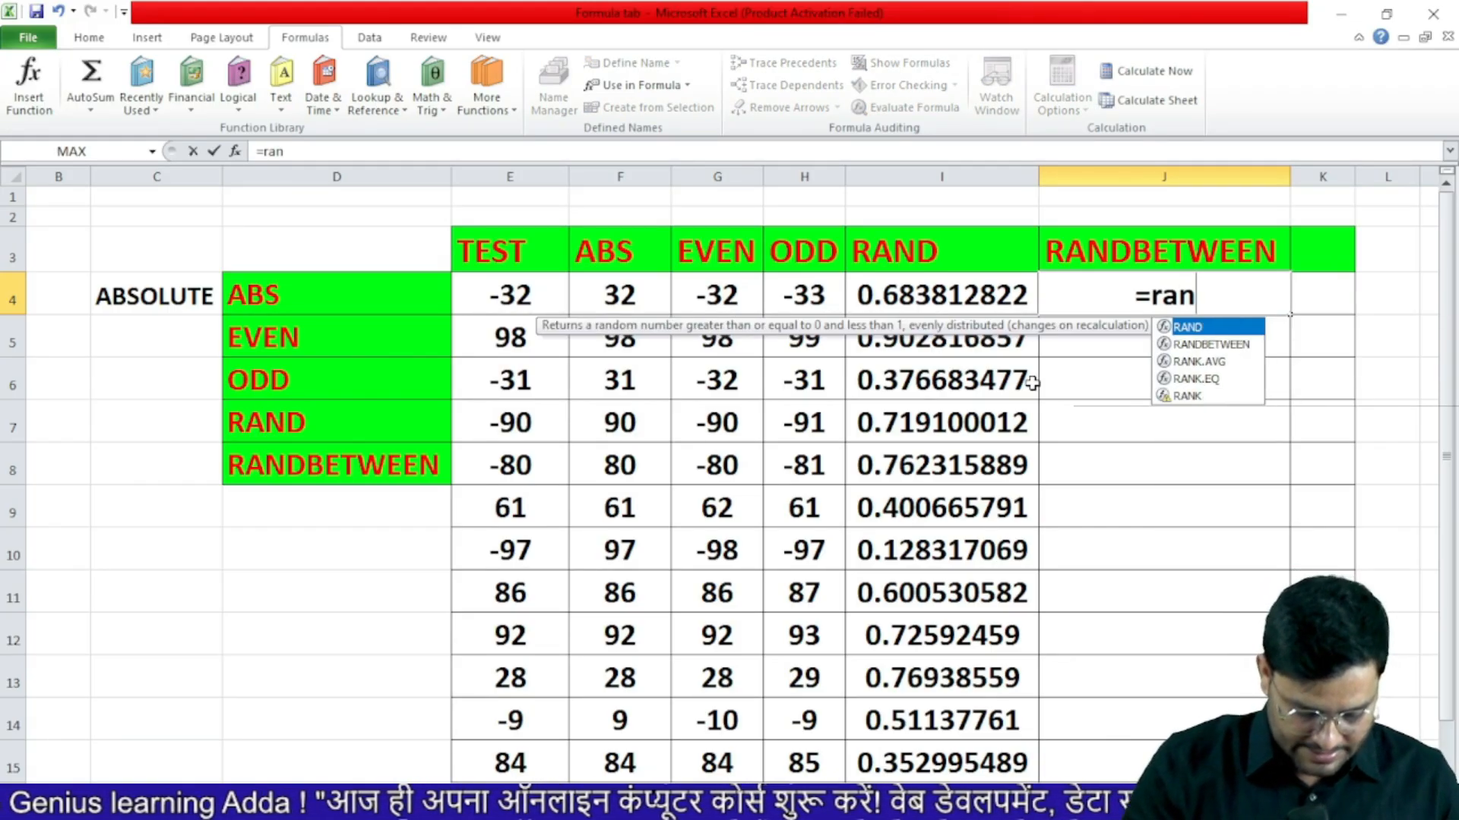
text(dbet)
key(Tab)
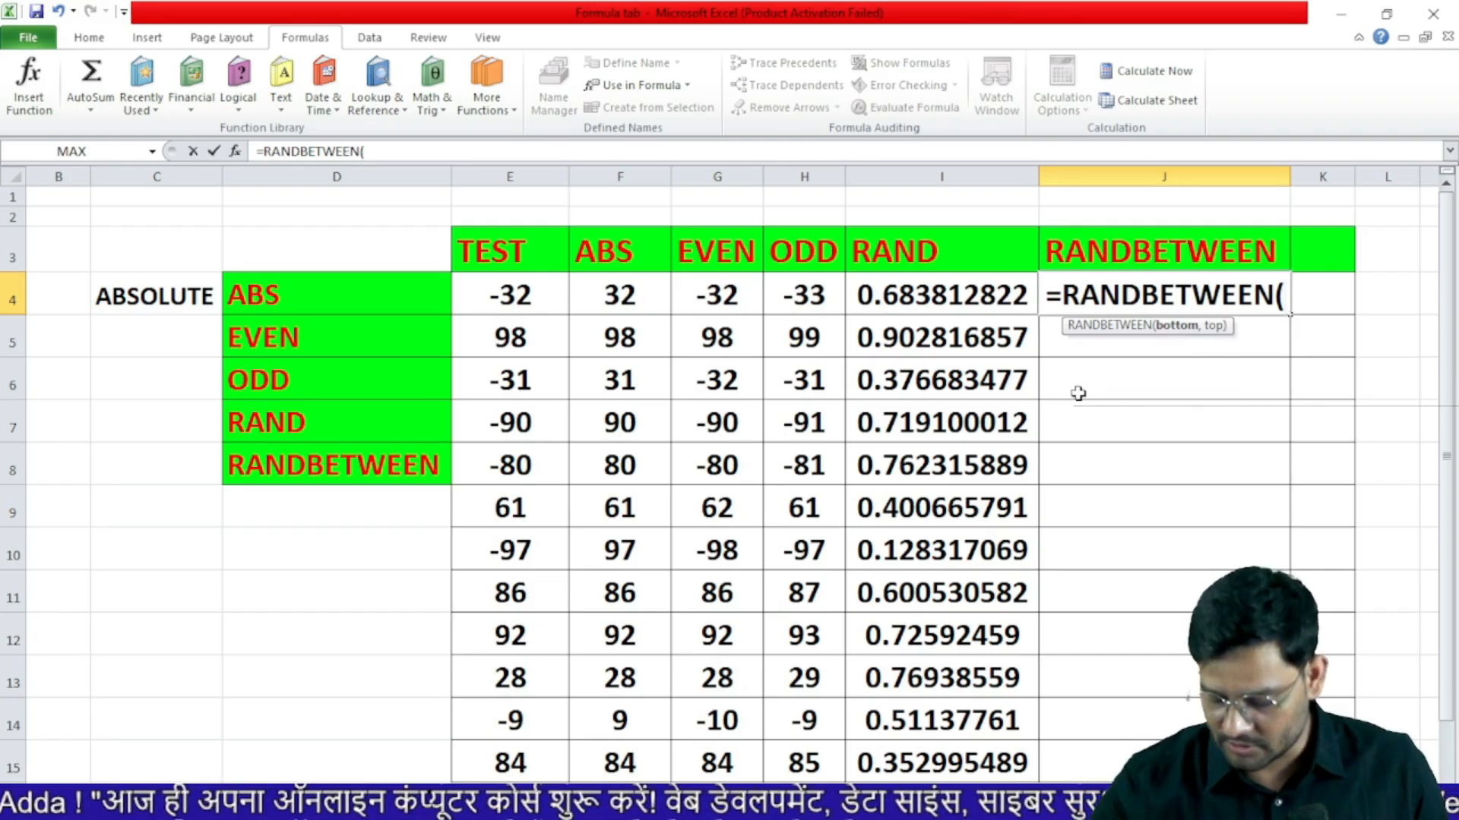
text(20,)
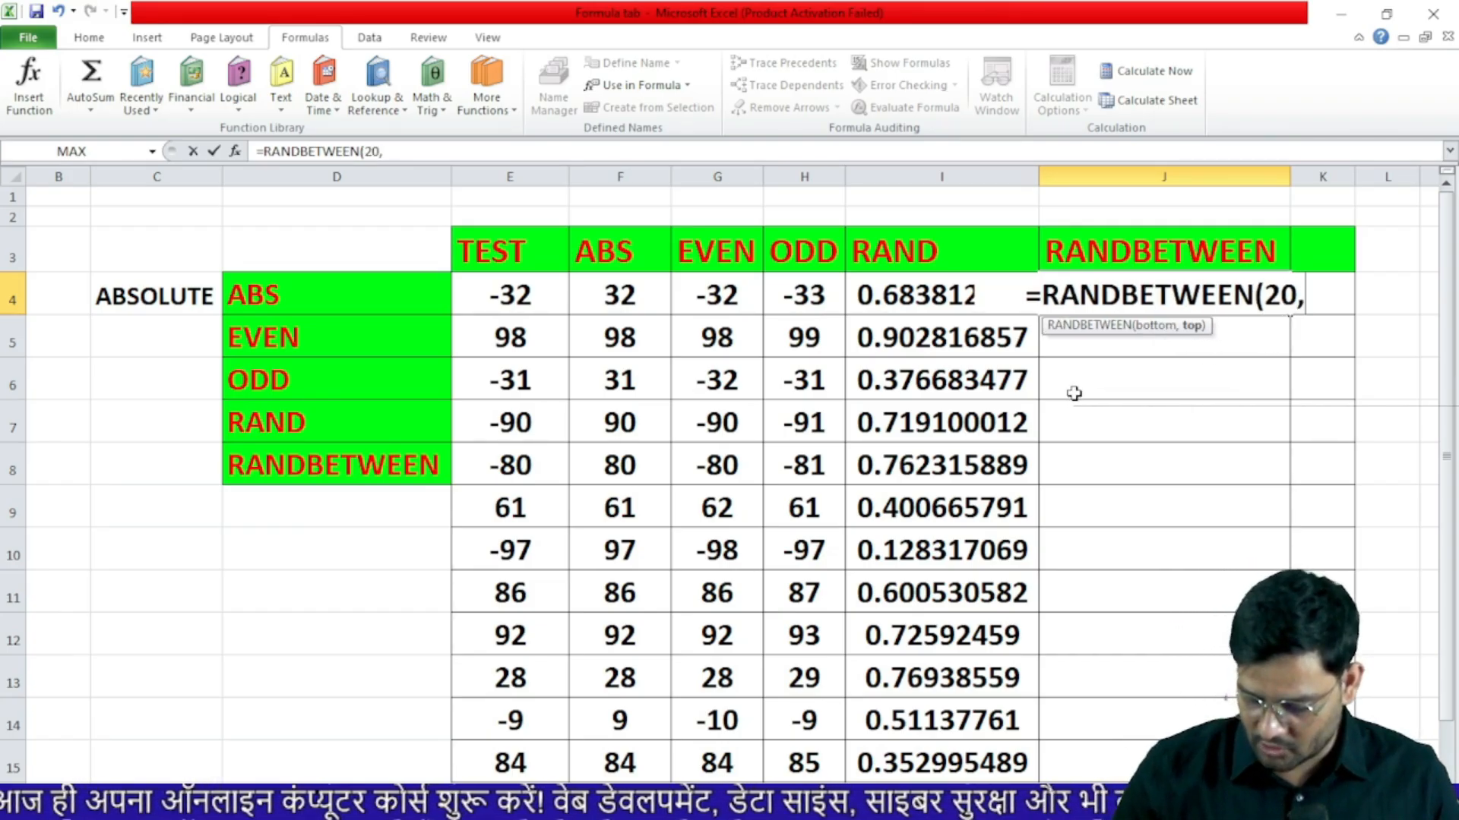
text(100)
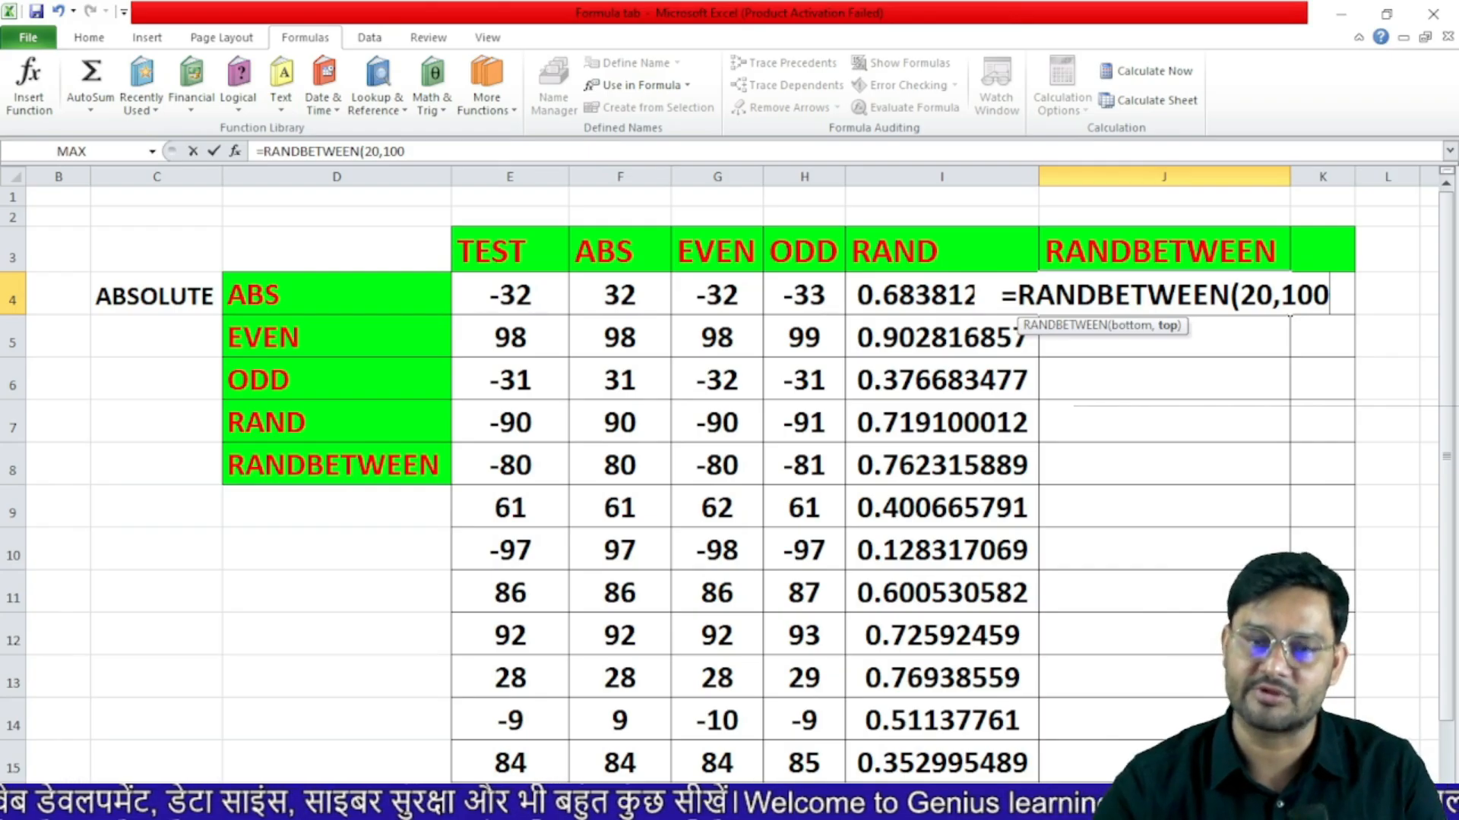
key(Return)
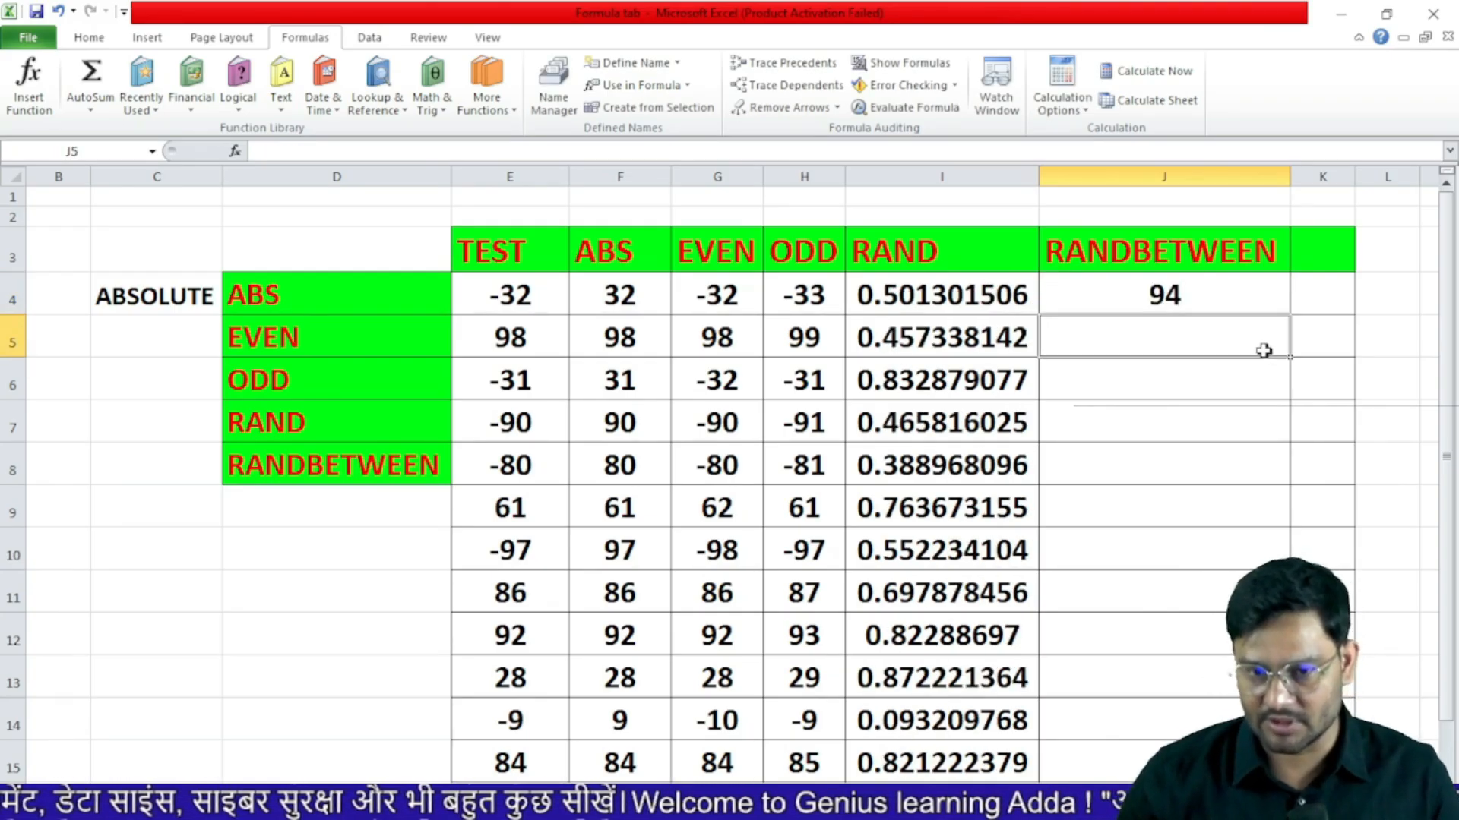
click(1220, 295)
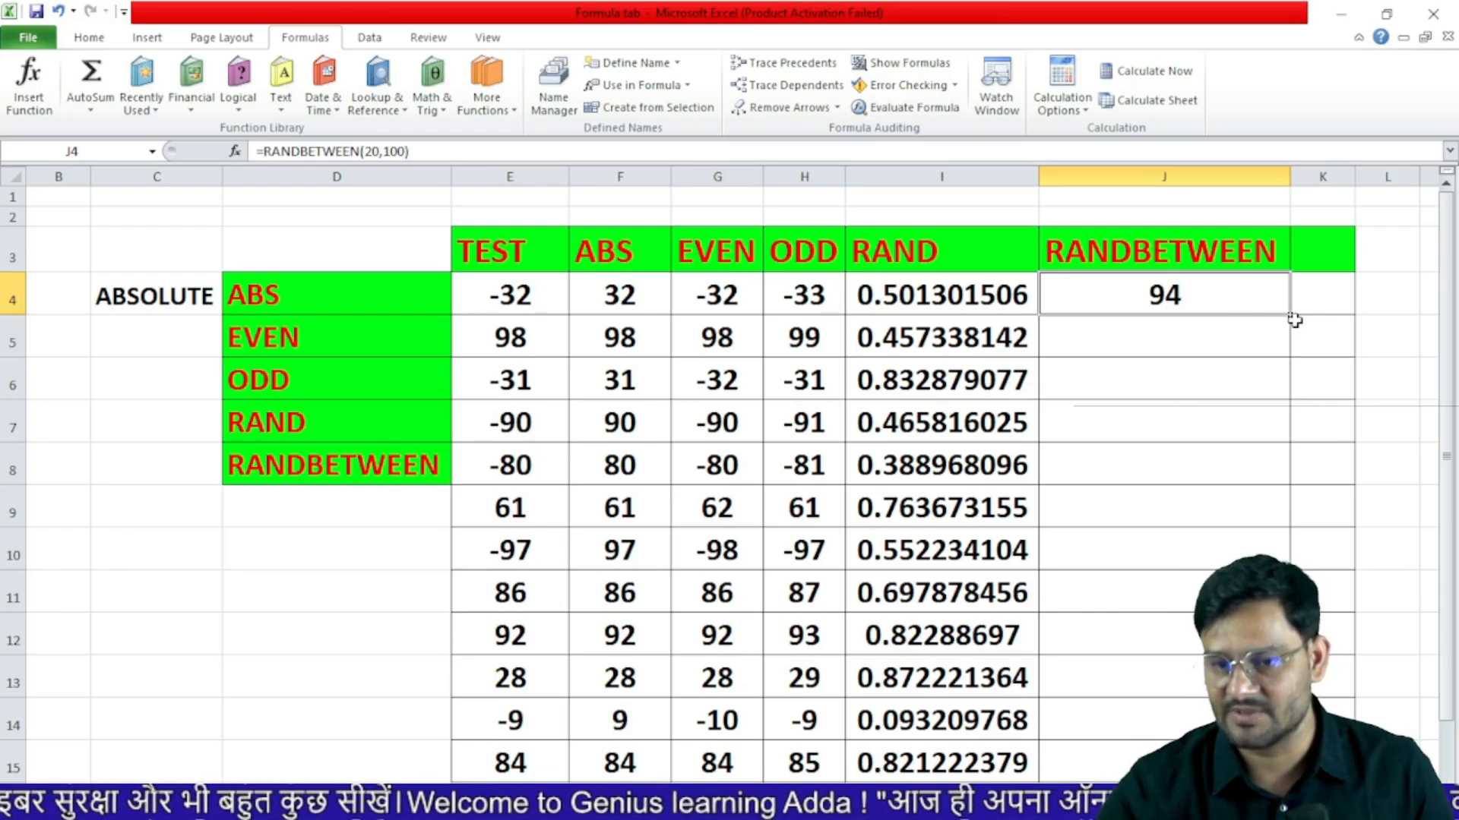
drag(1289, 316, 1284, 695)
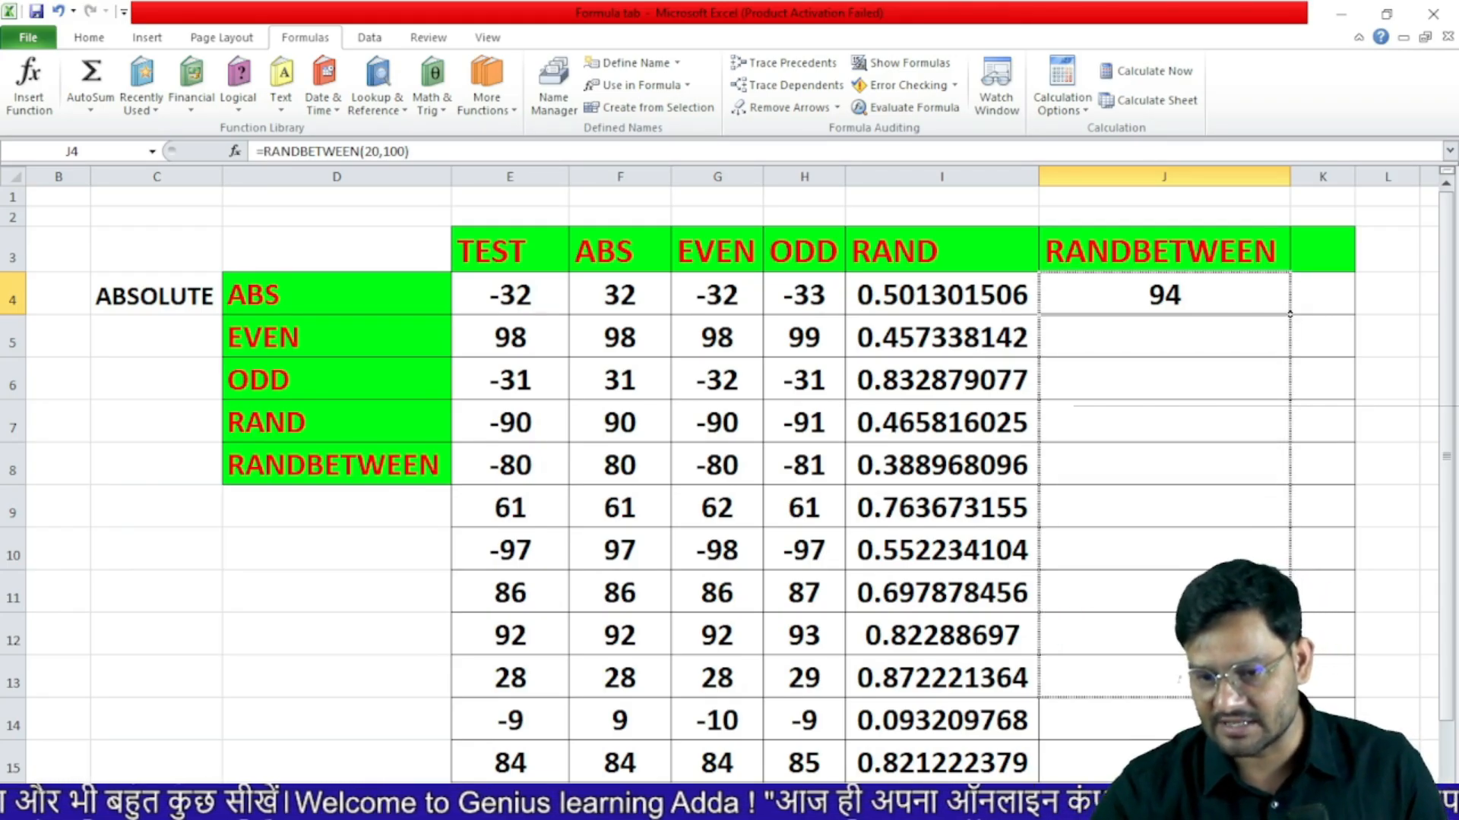
drag(1283, 775, 1284, 775)
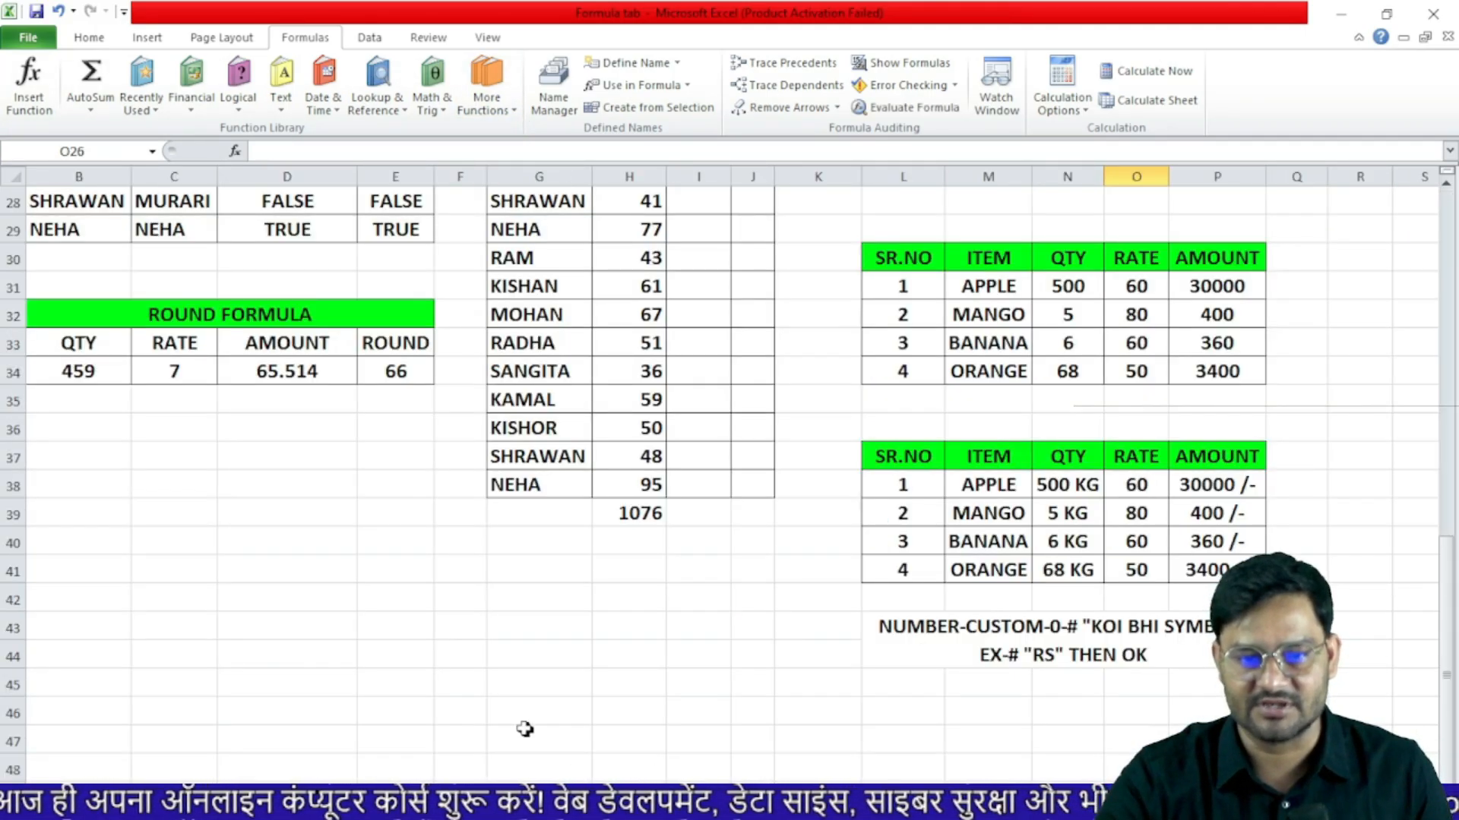
- Clear the existing results from B17:M17 in the red row beneath the COUNT, COUNT BLANK, MAX and MIN columns
scroll(525, 730, up, 9)
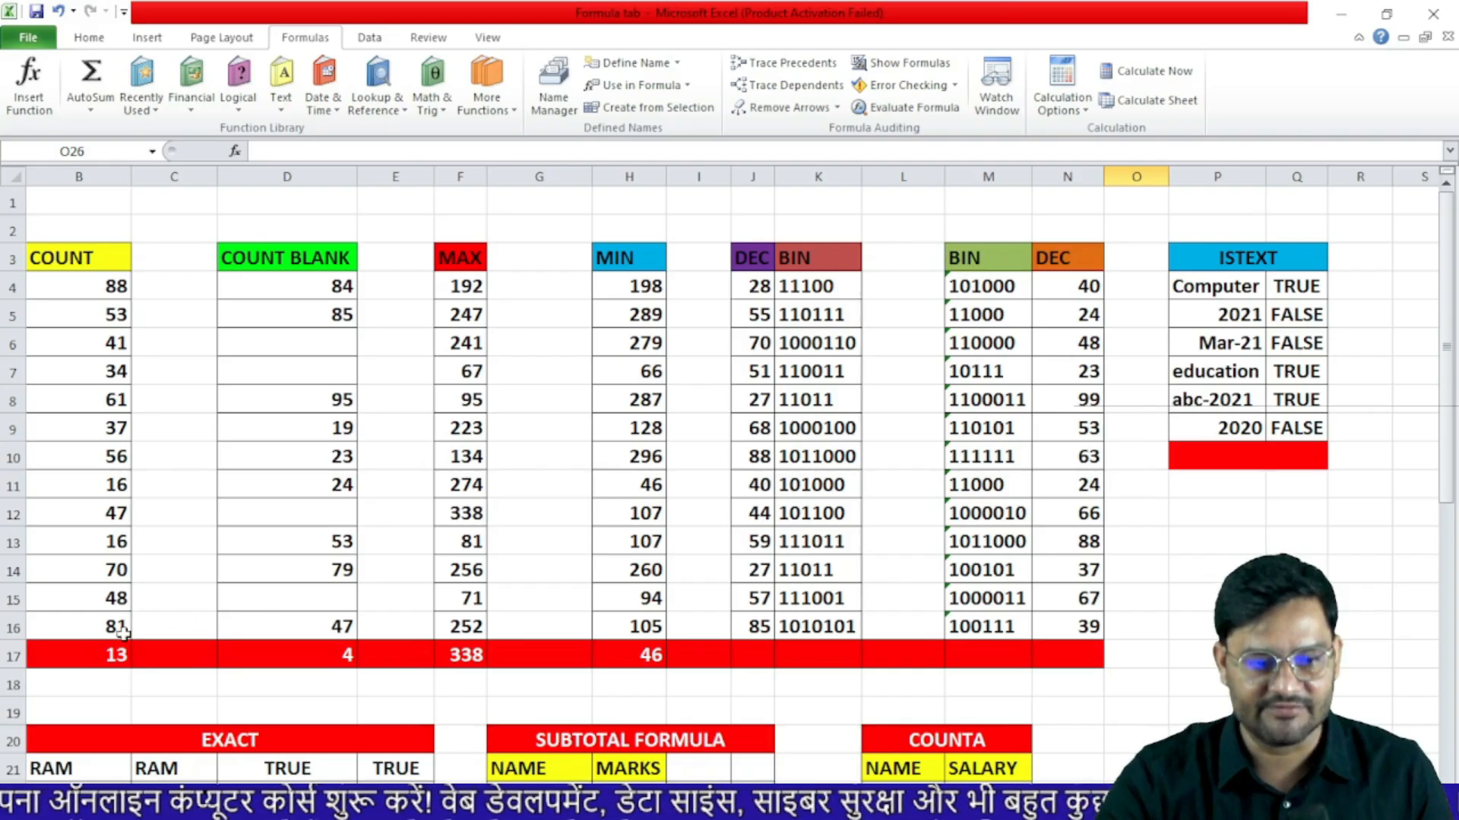
drag(99, 655, 970, 654)
key(Delete)
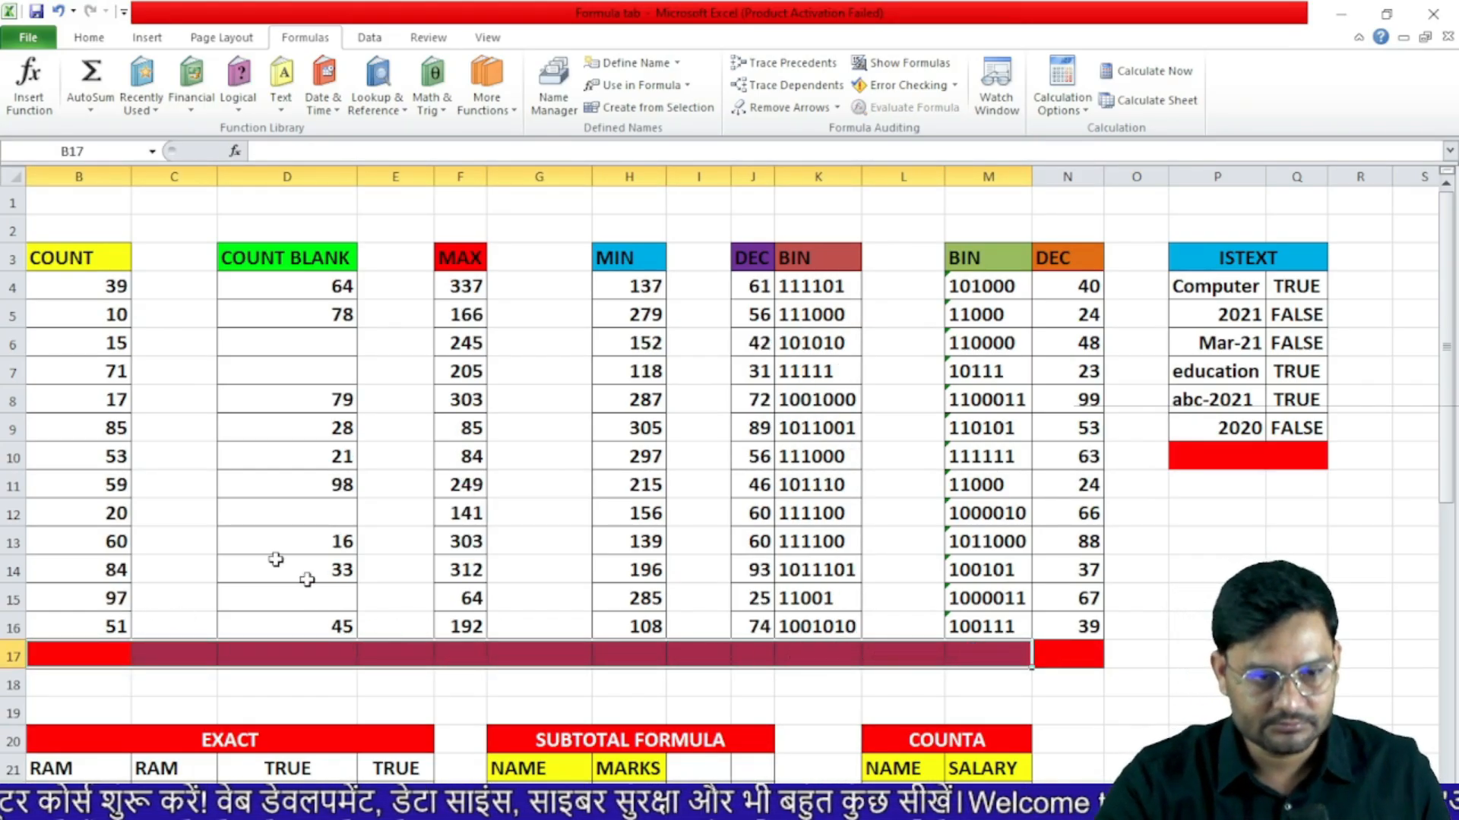
- Enter =COUNT(B4:B16) in B17 to count the numeric entries in the COUNT column
click(106, 653)
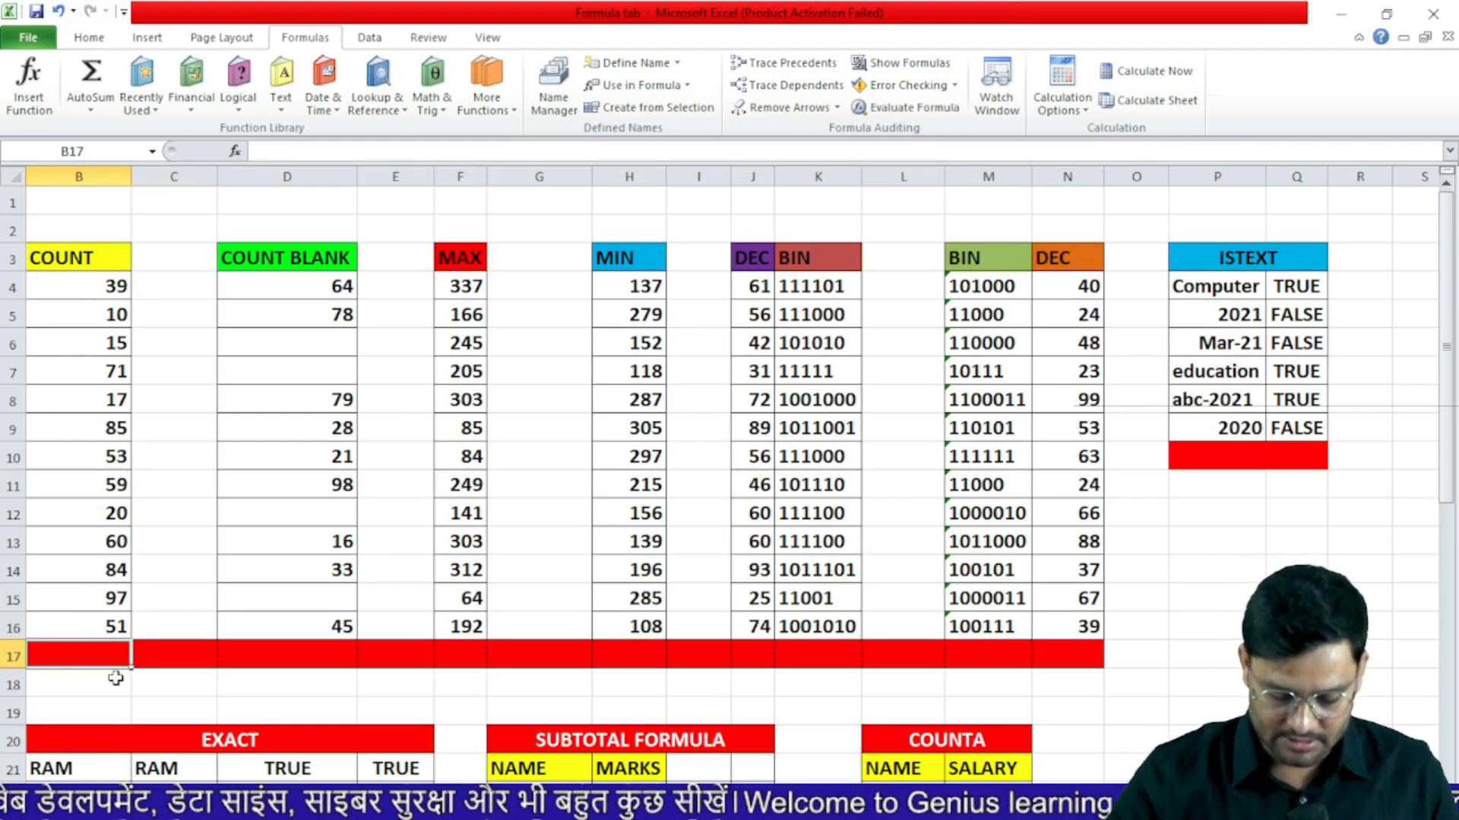
text(=count)
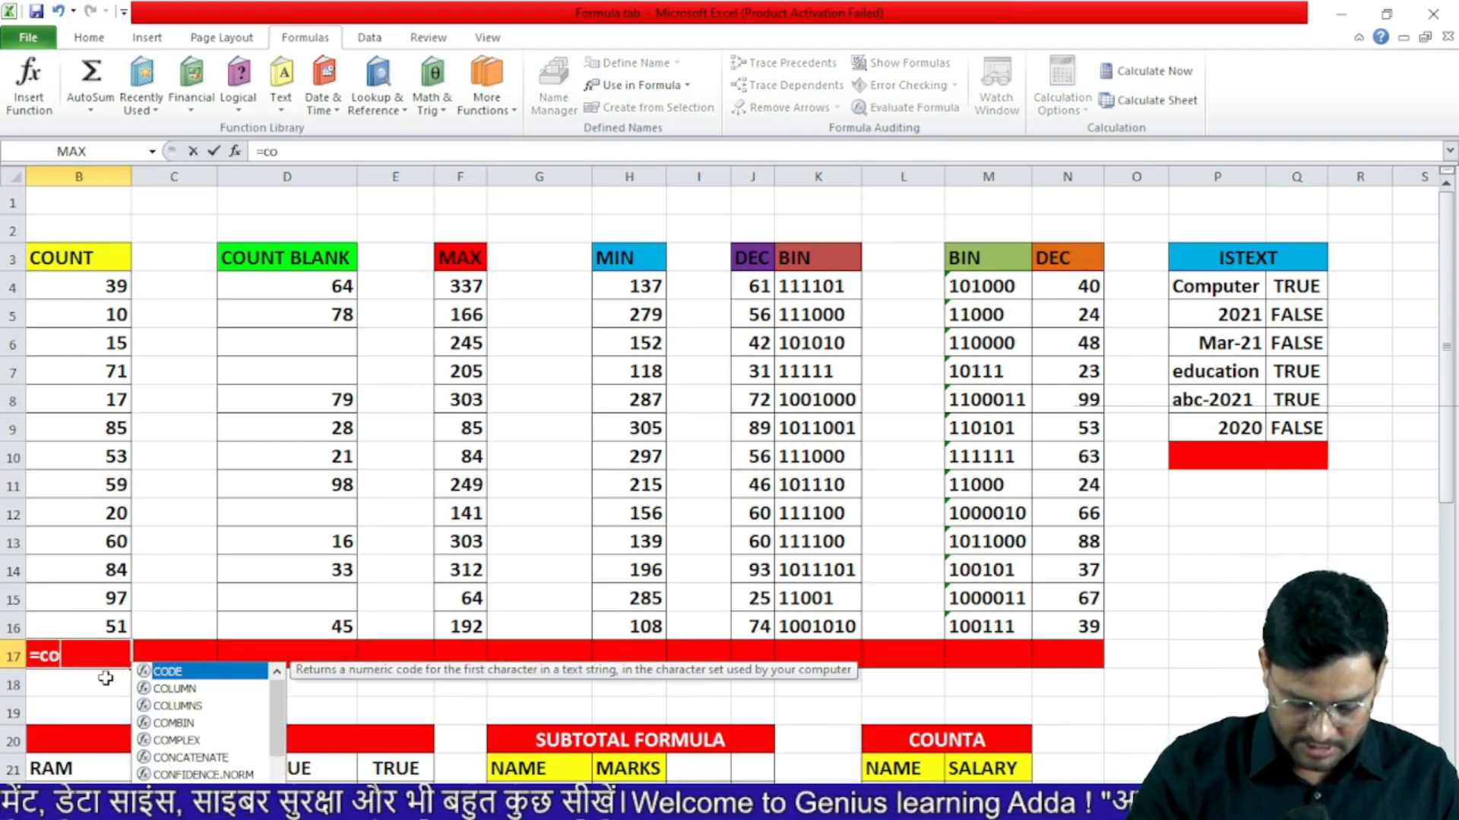
key(Tab)
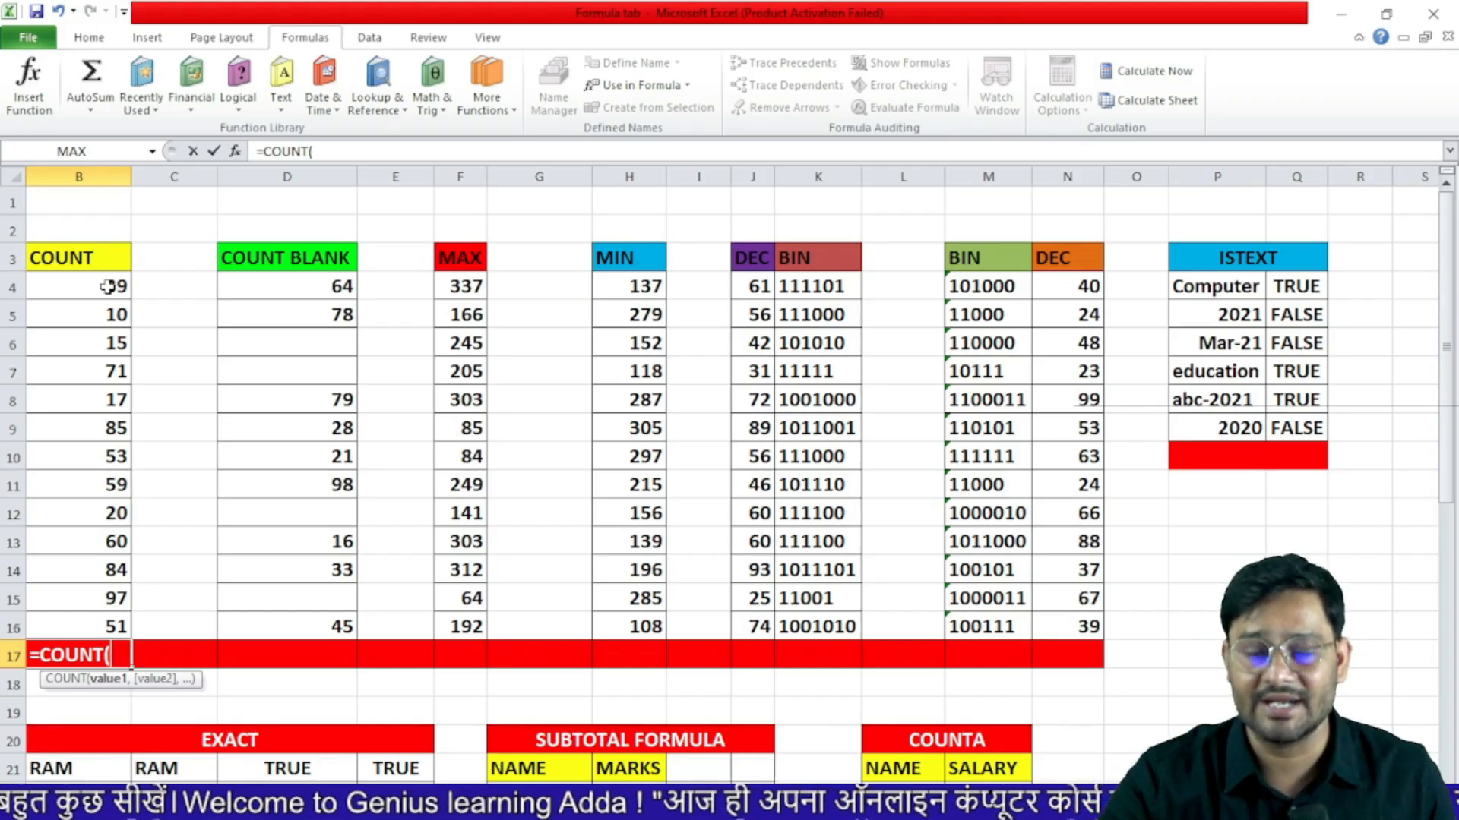
drag(108, 286, 113, 628)
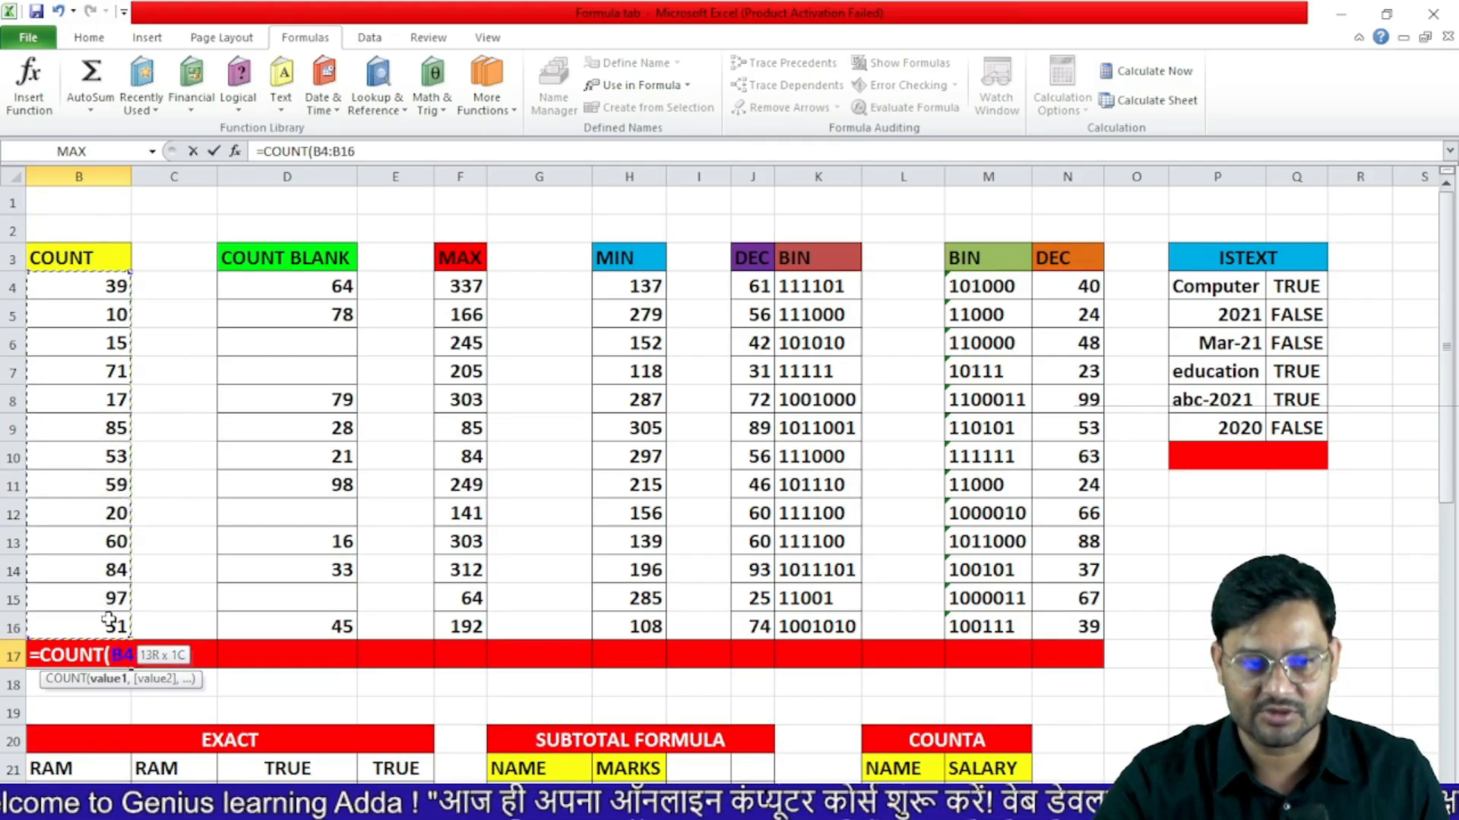
key(Return)
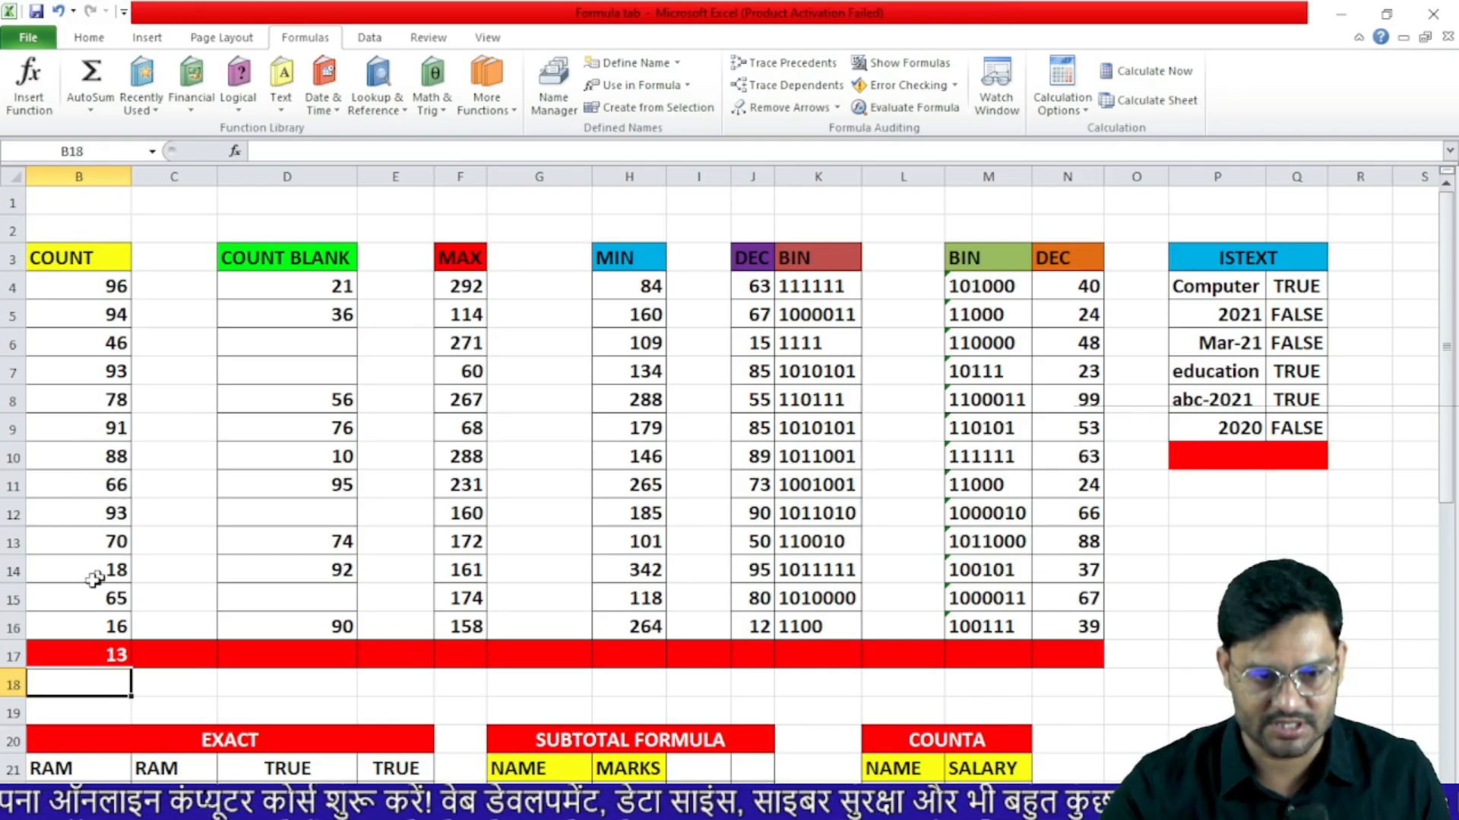
- Clear cell B7 in the COUNT column to test how the count responds
click(116, 374)
key(Delete)
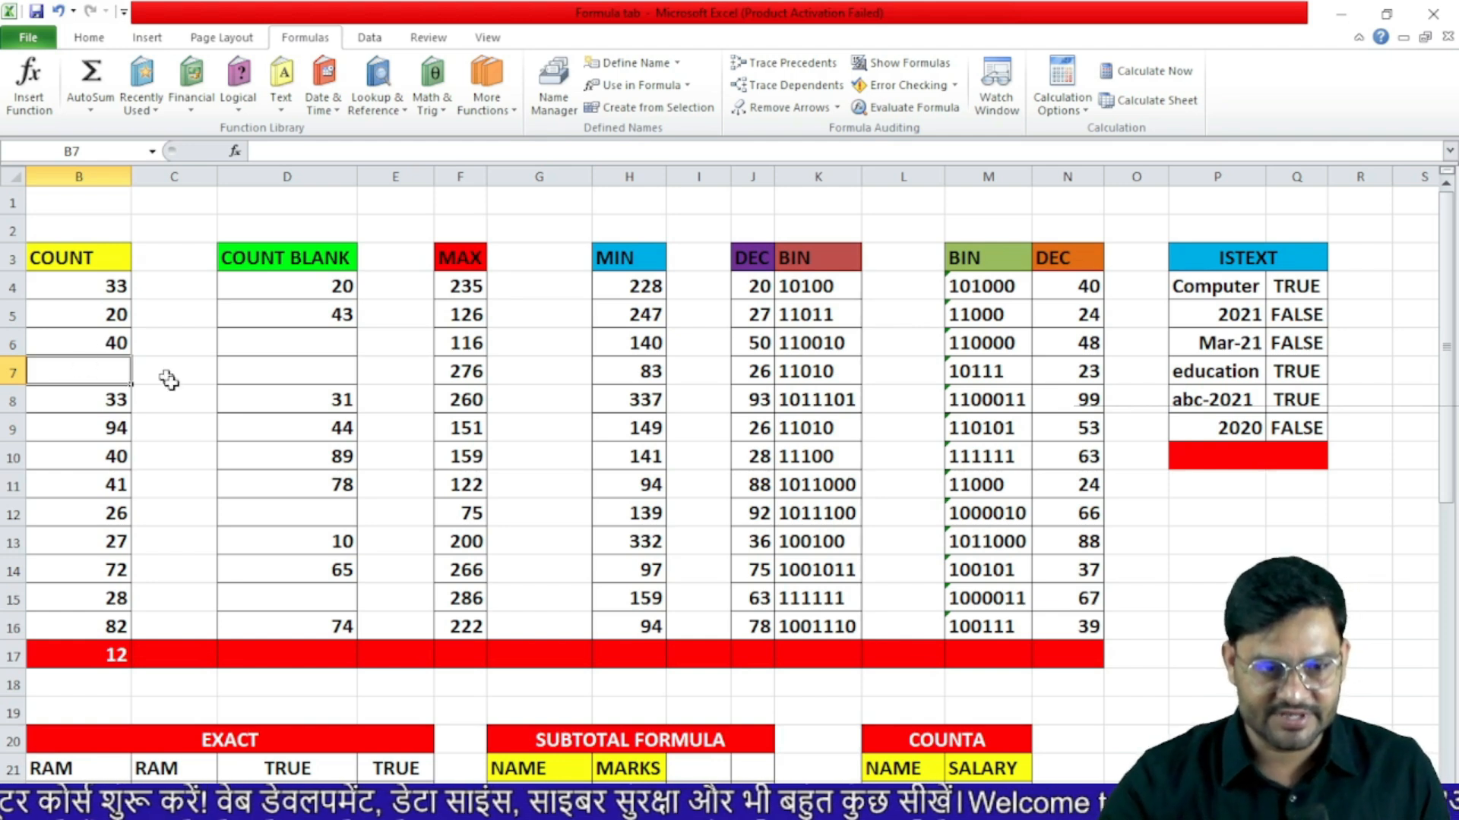
click(243, 689)
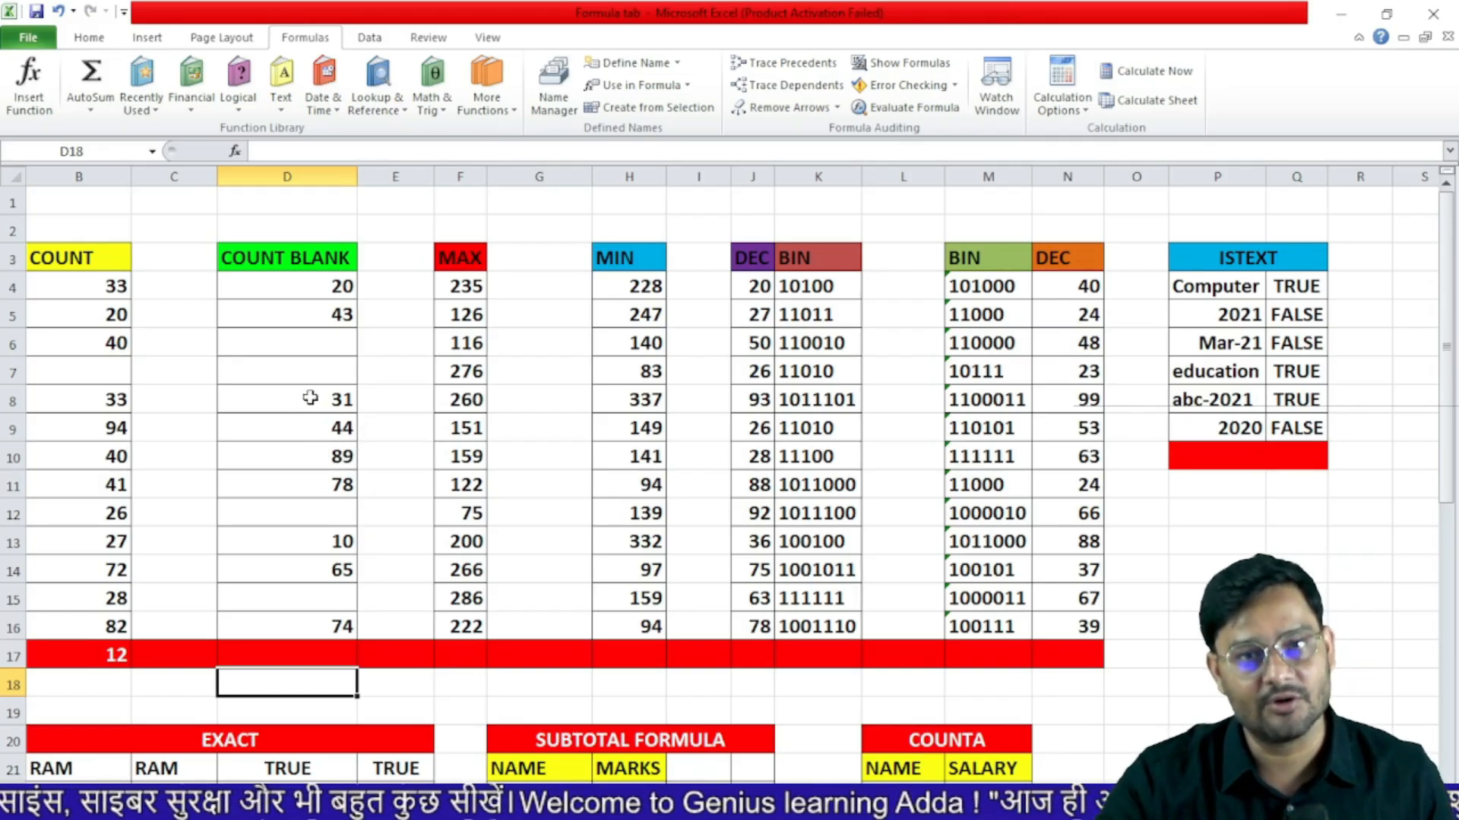
- Enter =COUNTBLANK(D4:D16) in D17 and check it against the empty cells D6, D7, D12 and D15
click(308, 654)
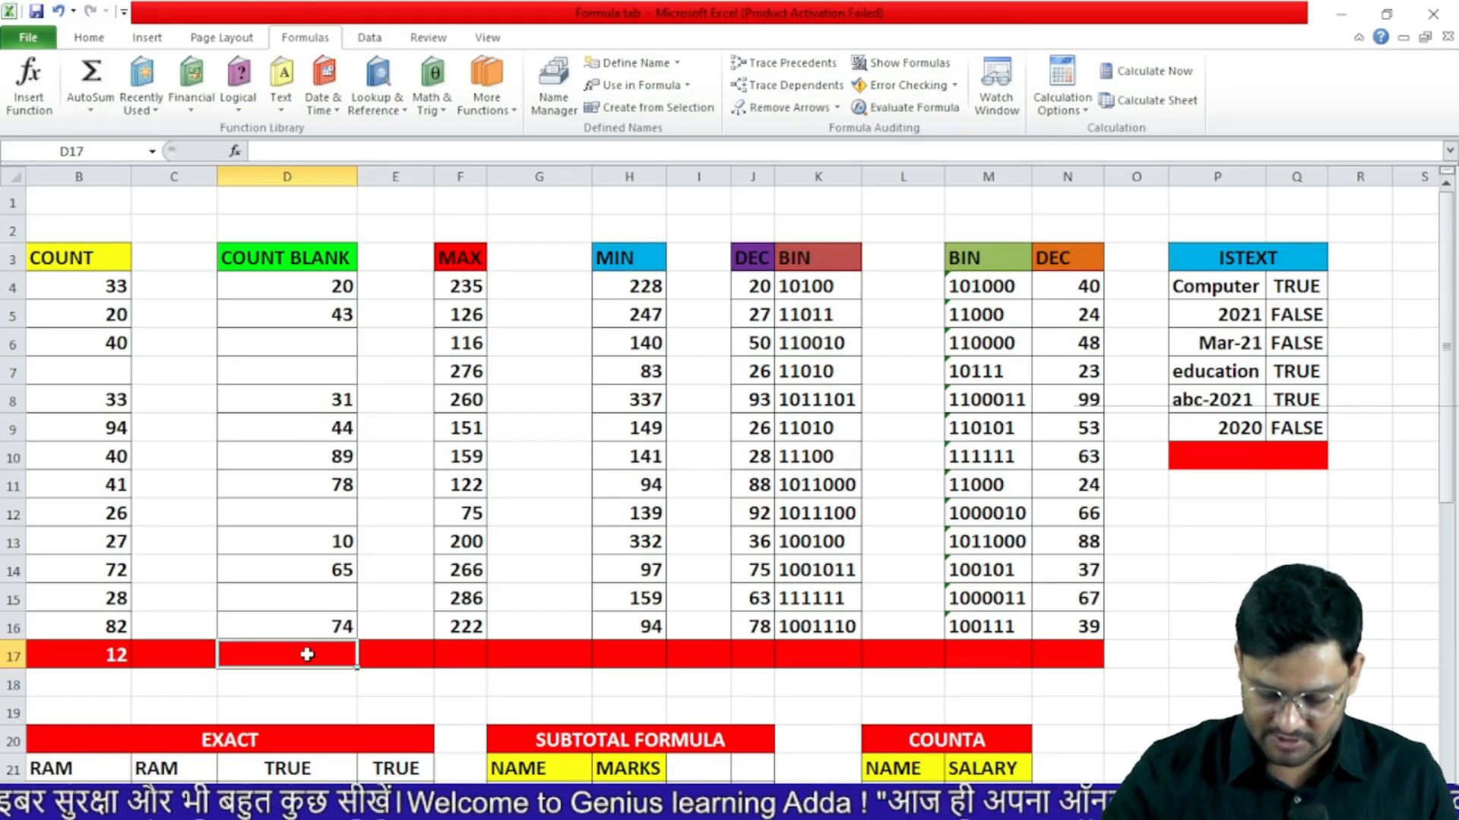
text(=count)
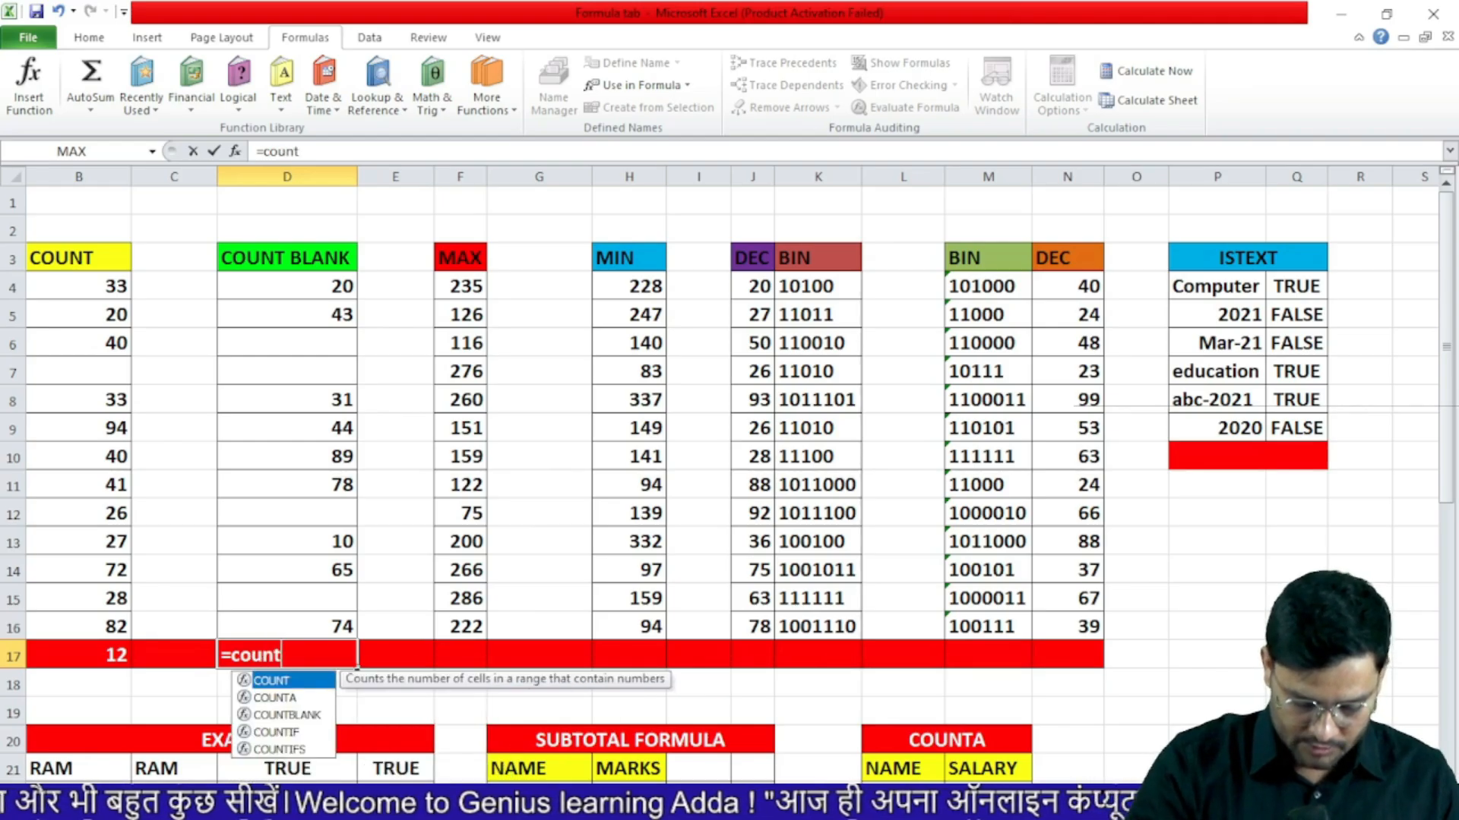
text(bla)
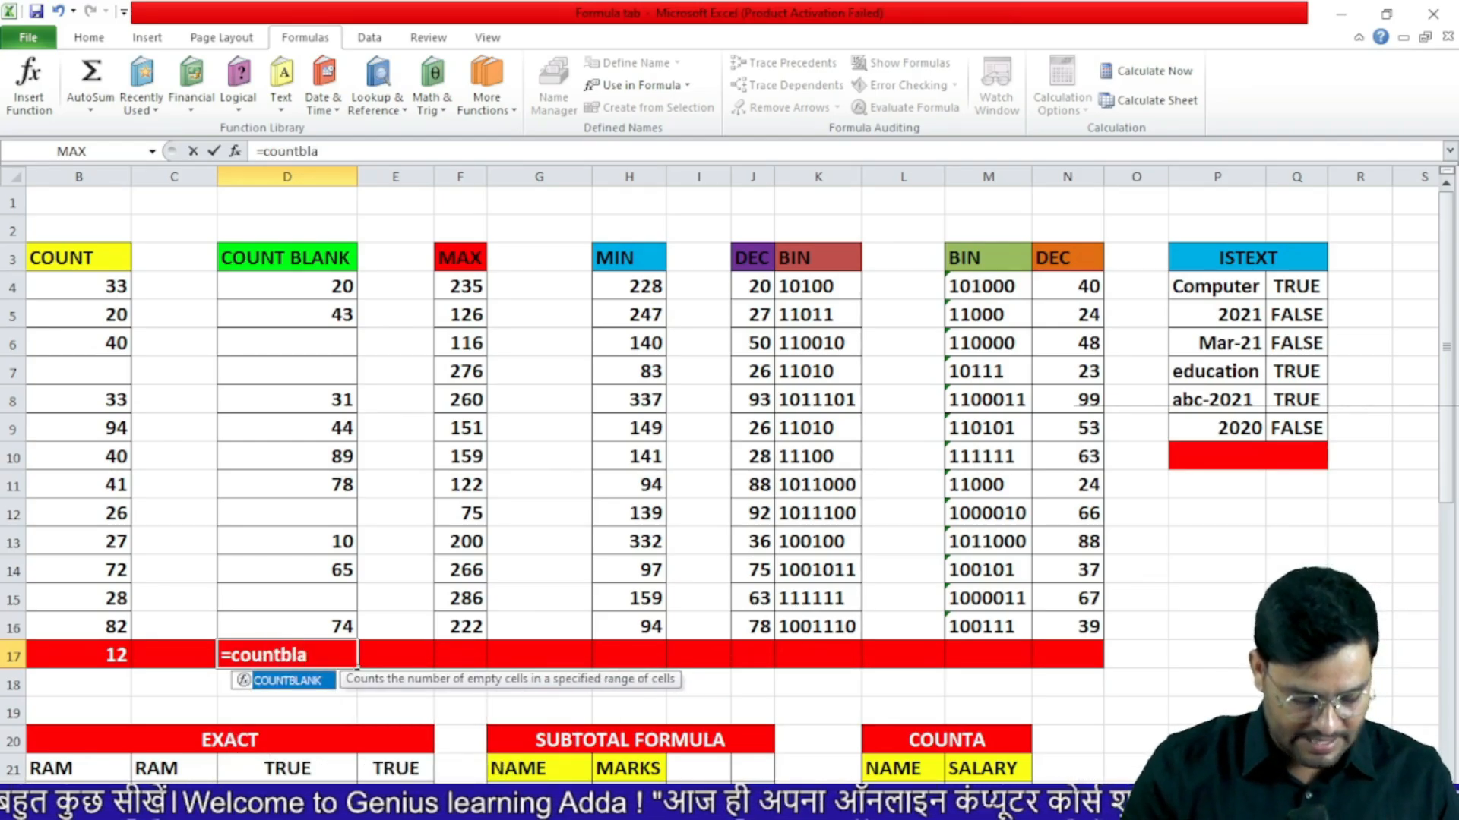
key(Tab)
drag(326, 280, 341, 625)
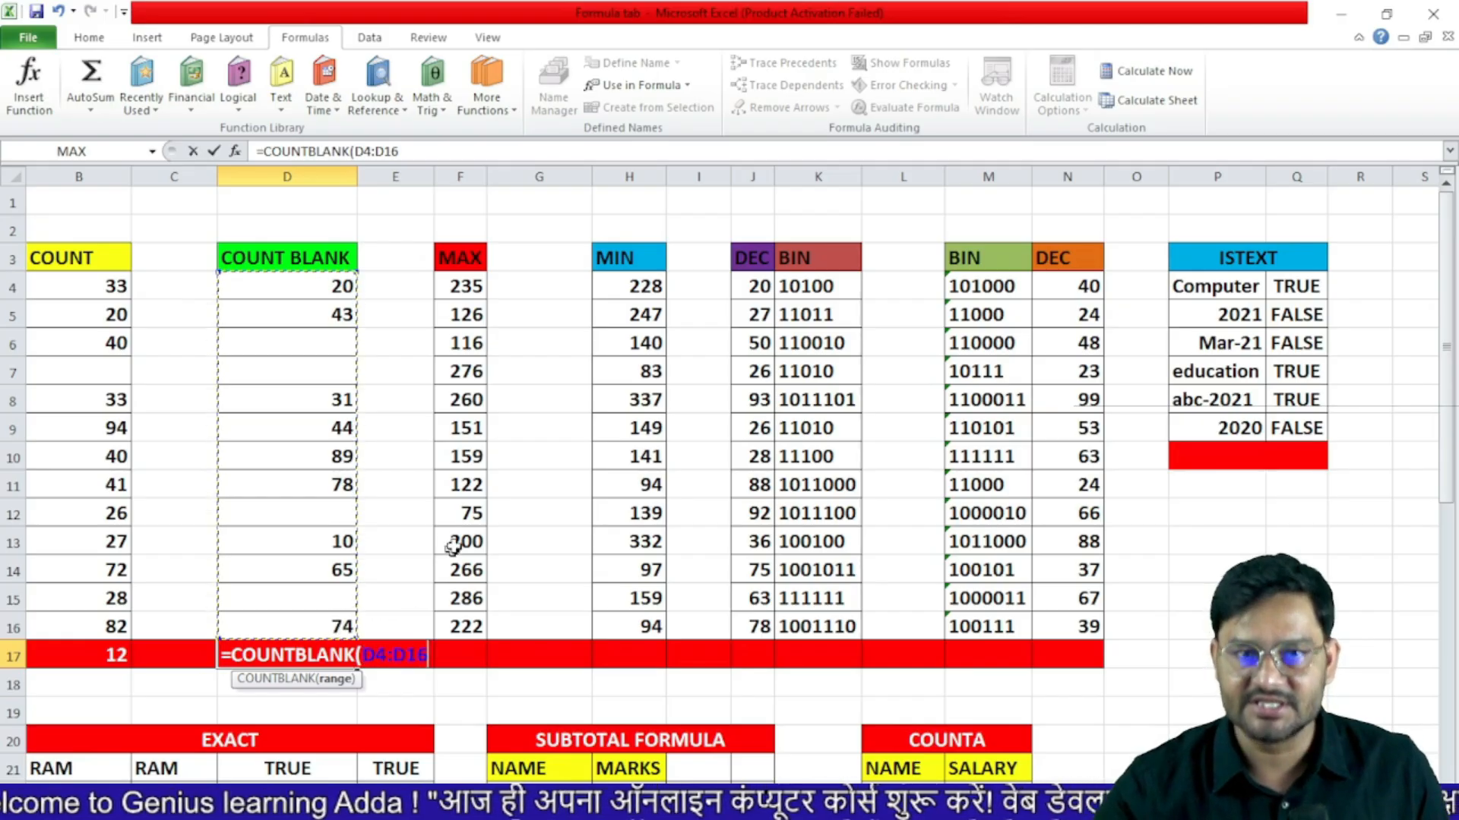
key(Return)
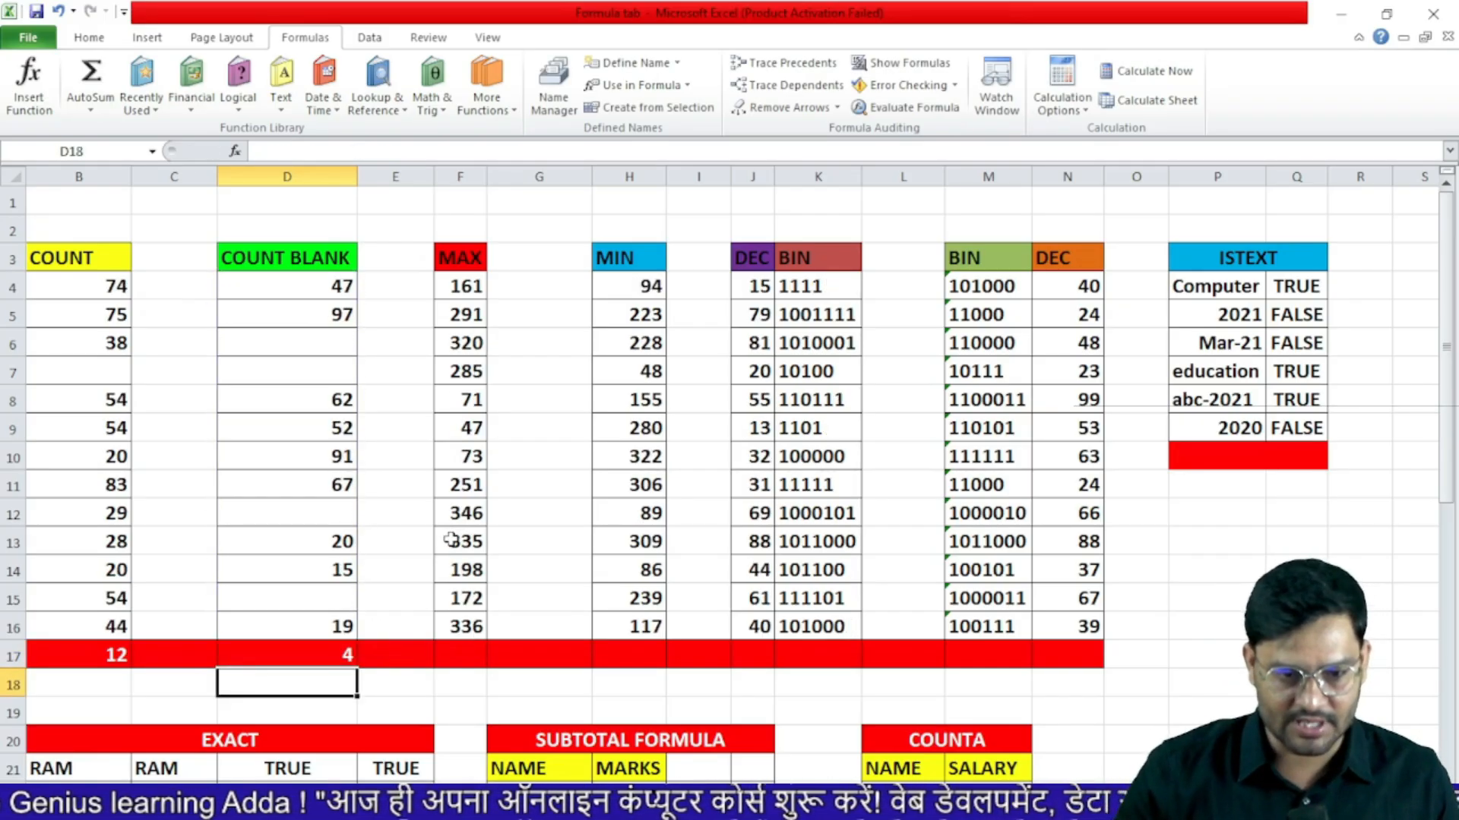
click(330, 347)
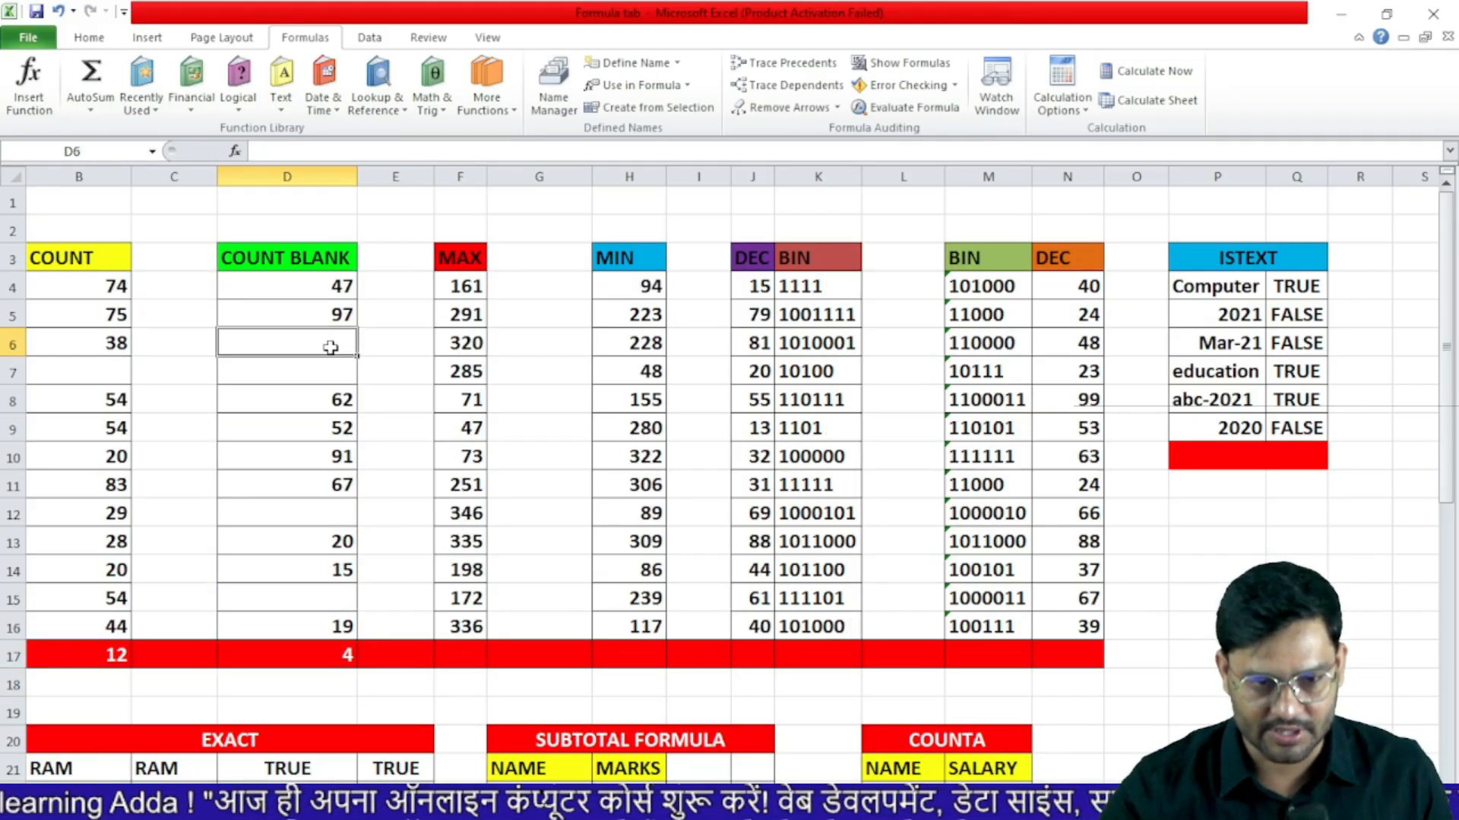
click(330, 376)
click(337, 509)
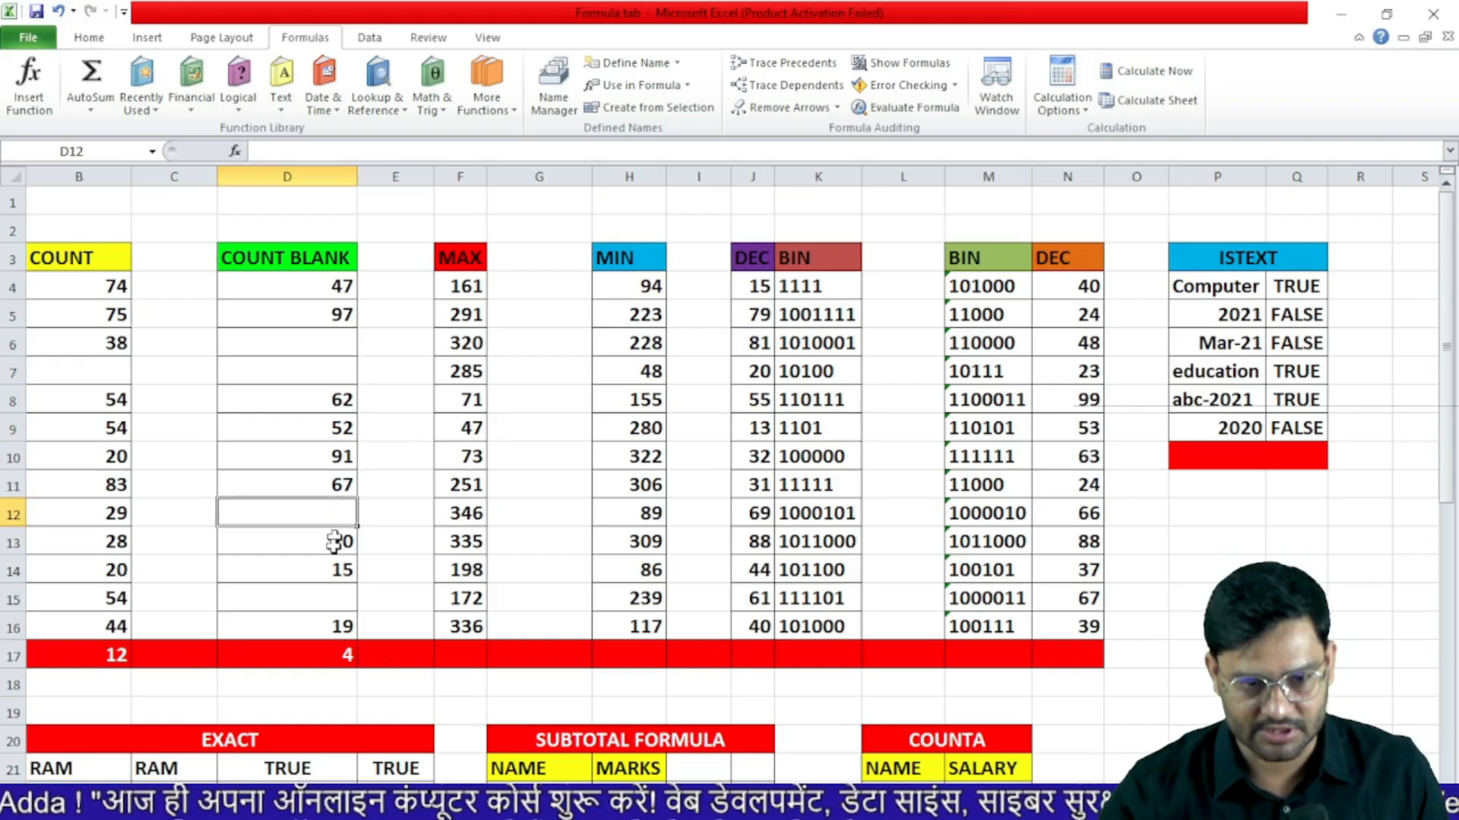
click(326, 596)
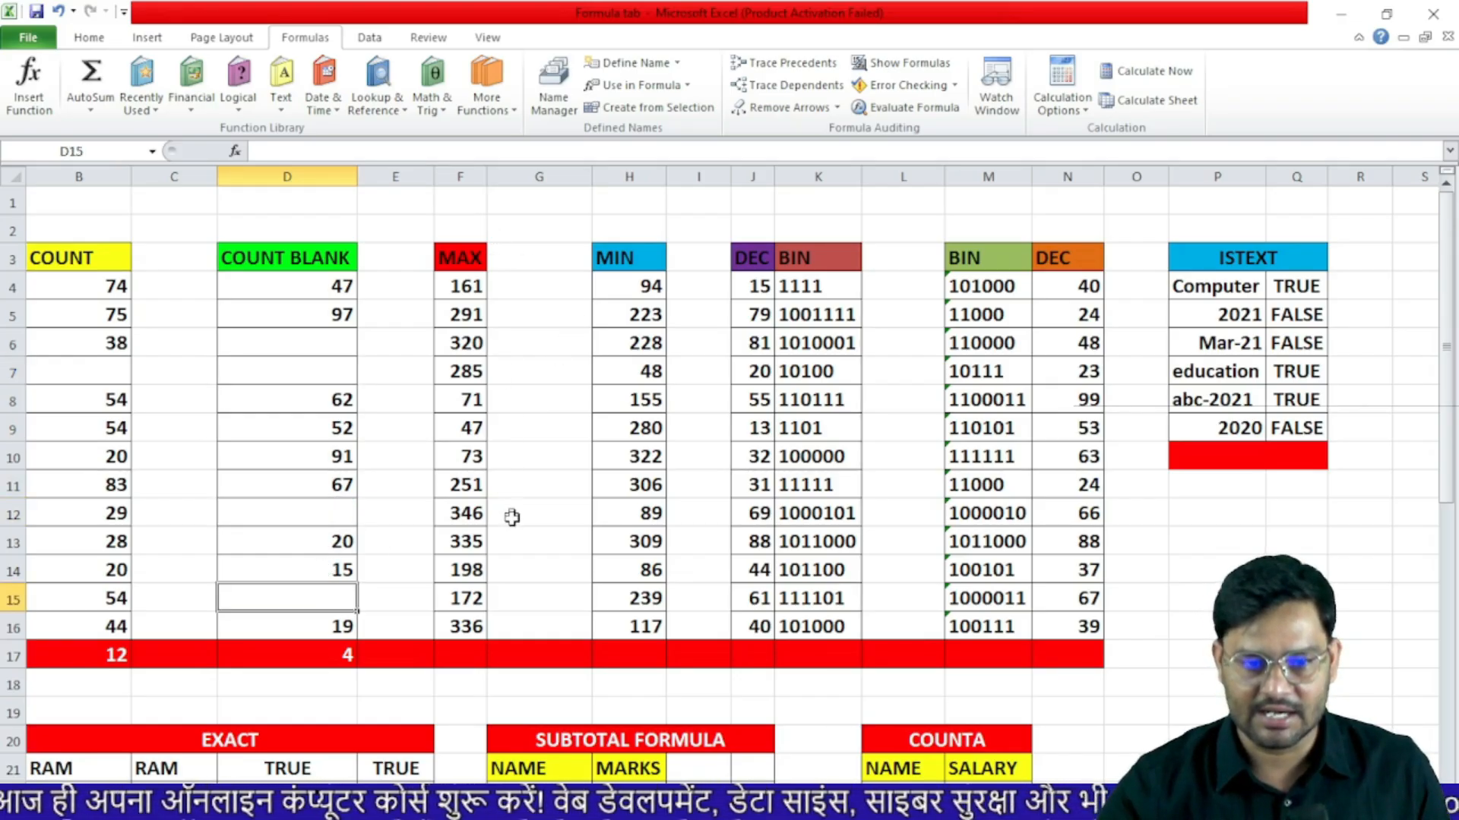
- Enter =MAX(F4:F16) in F17 to find the largest number in the MAX column
click(466, 654)
text(=)
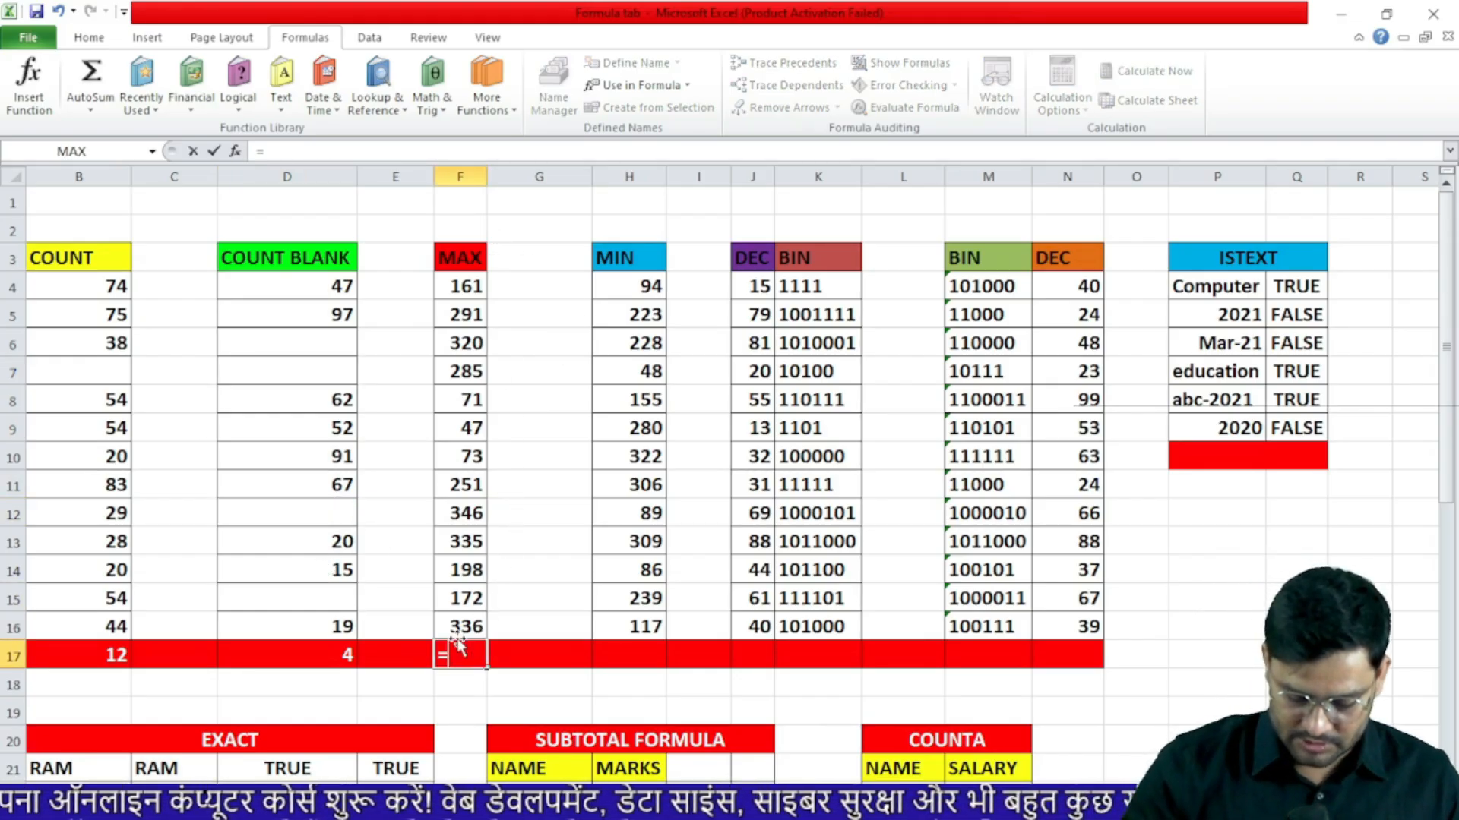
text(max)
key(Tab)
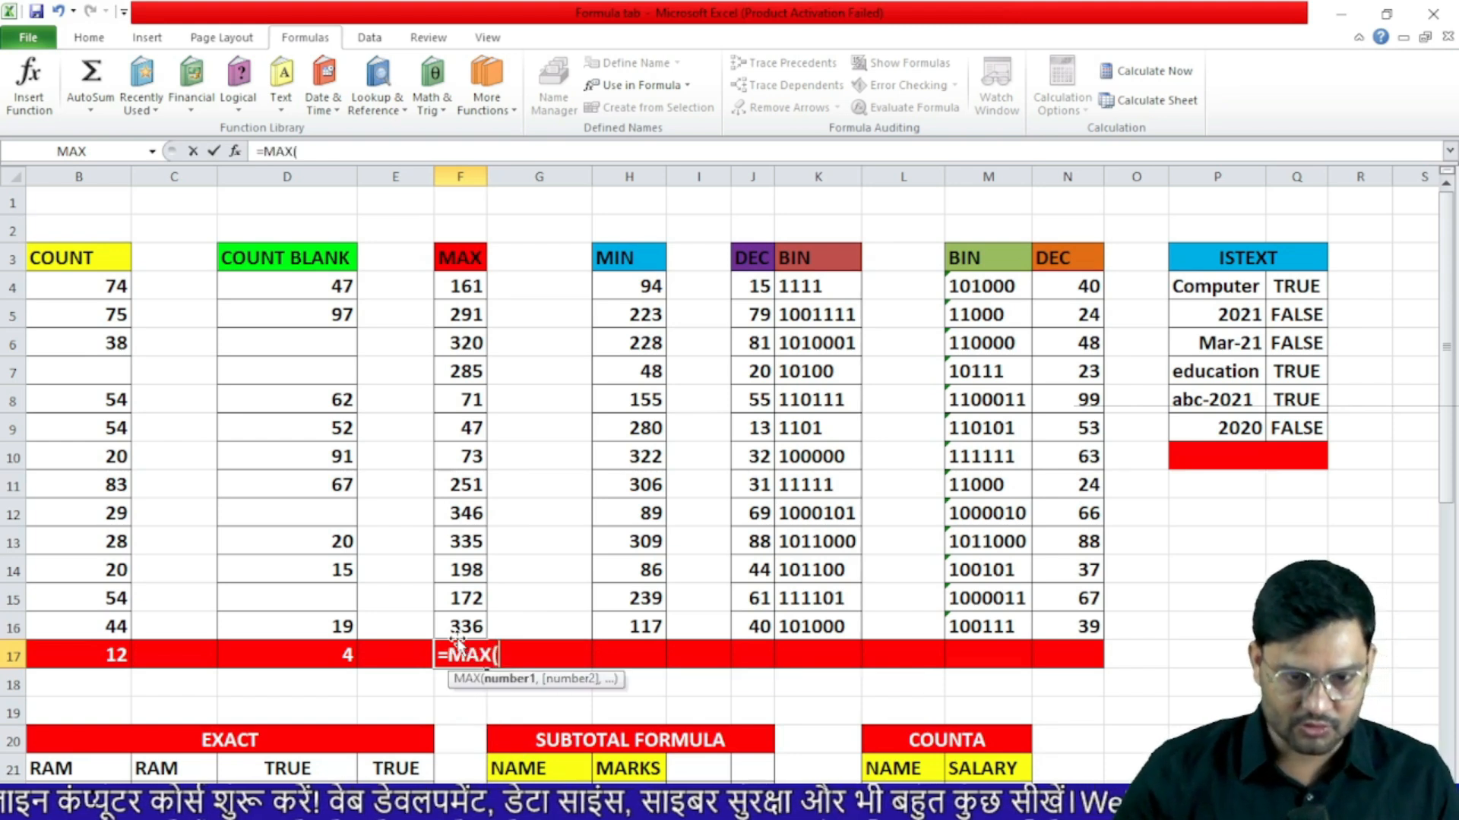
drag(468, 289, 465, 621)
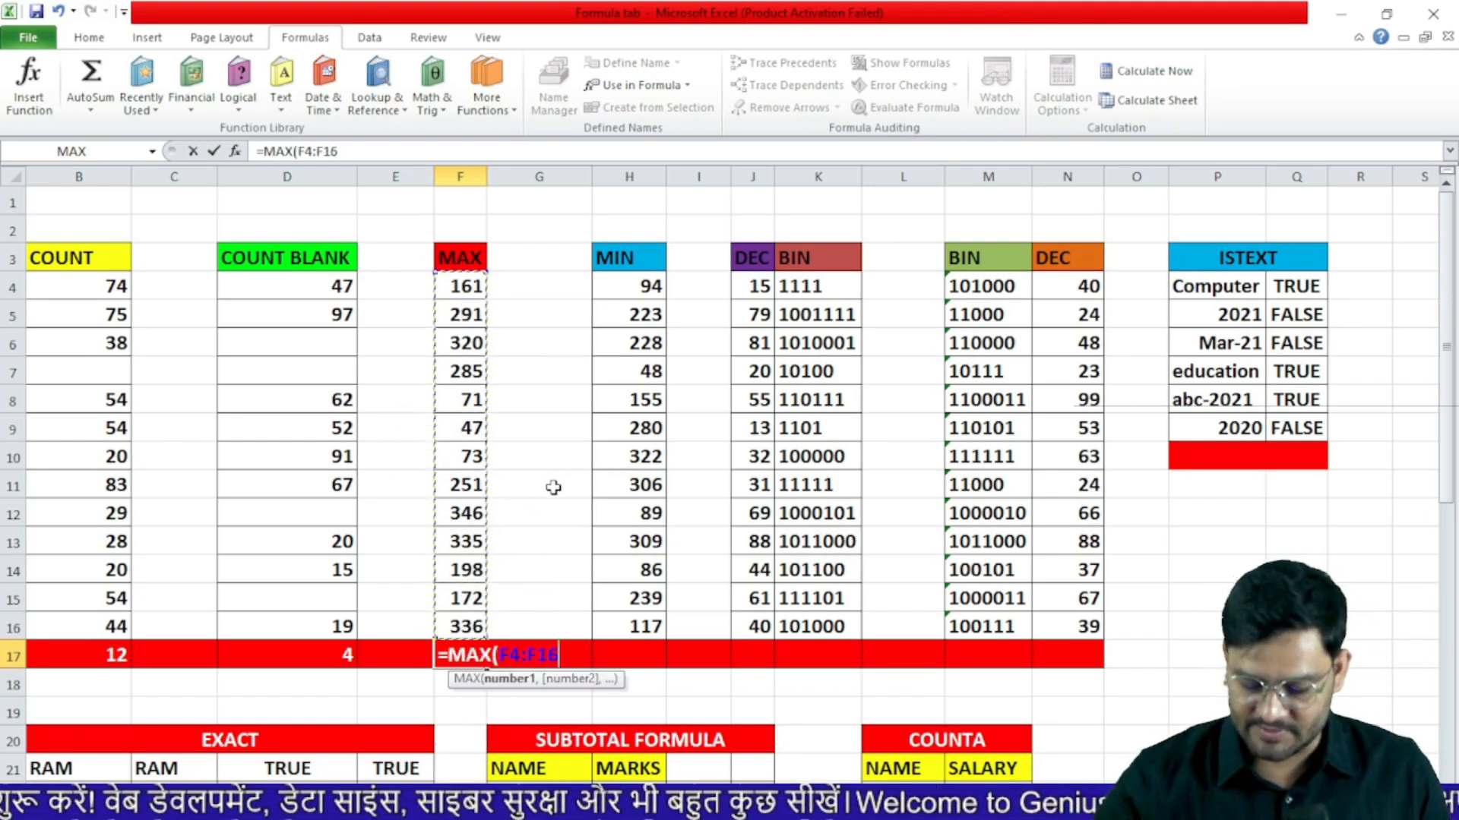
key(Return)
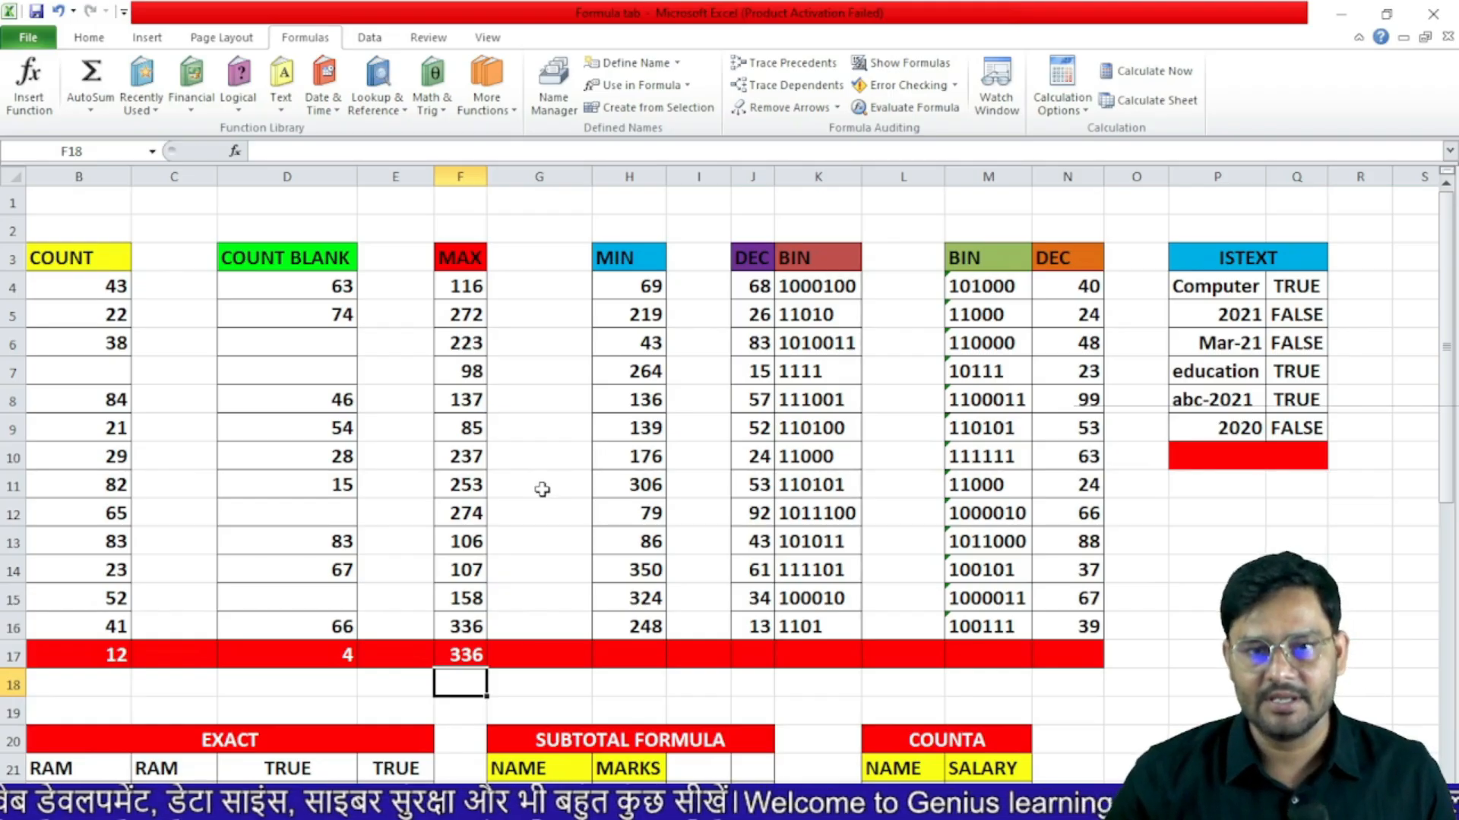
- Enter =MIN(H4:H16) in H17 to find the smallest number in the MIN column
click(648, 652)
text(=mi)
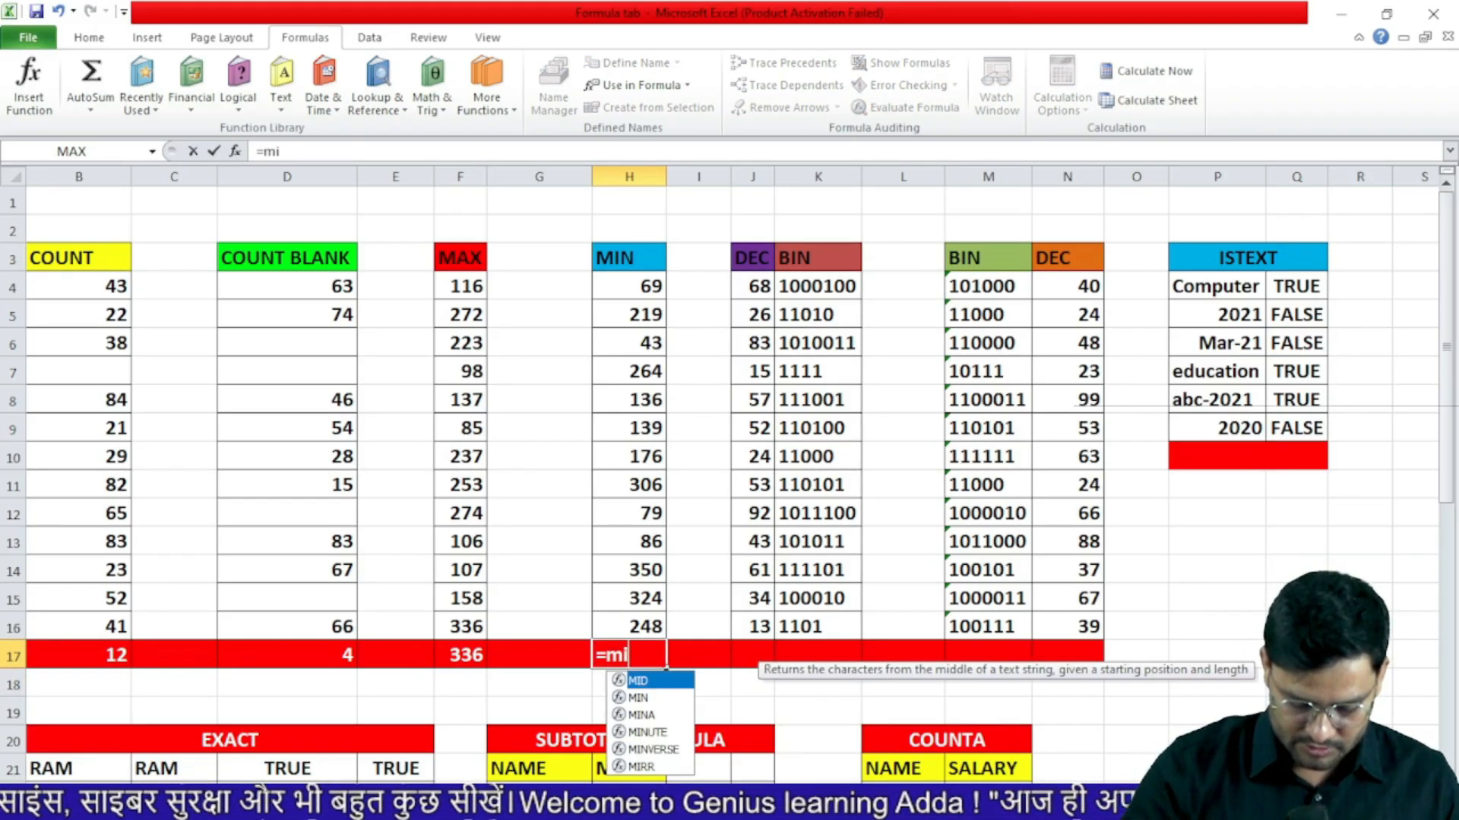
key(Tab)
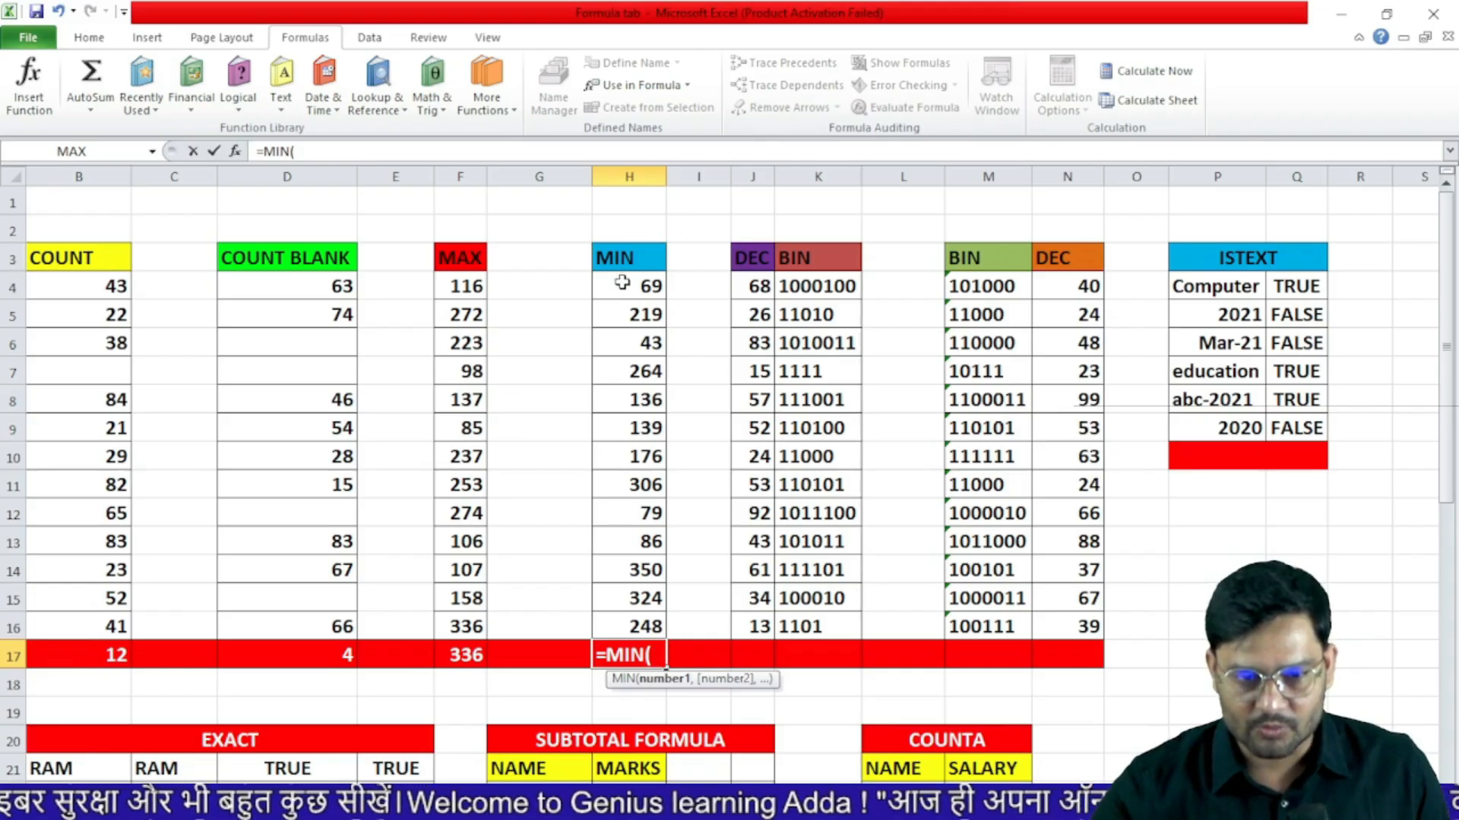
drag(623, 282, 642, 627)
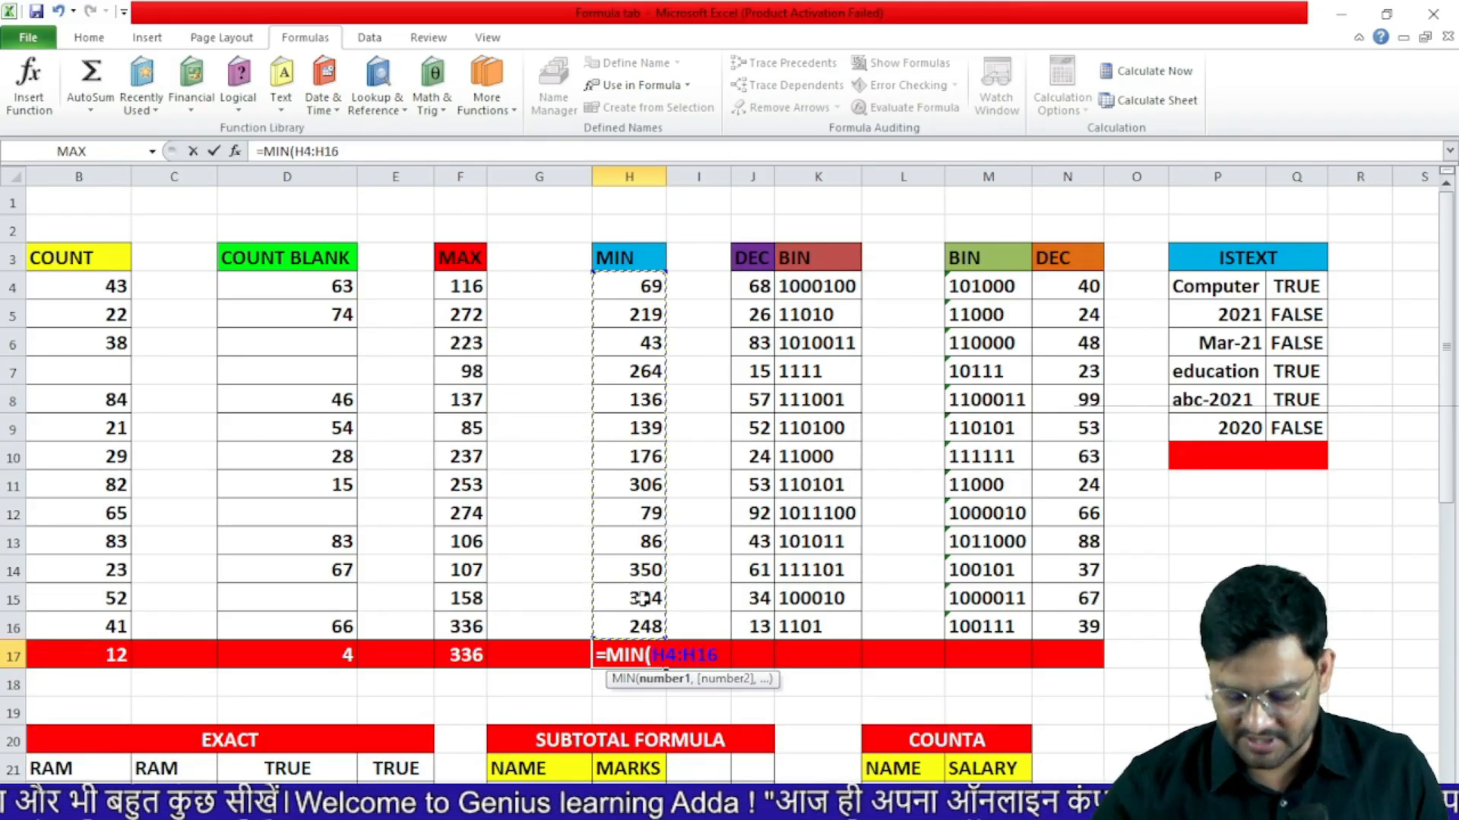
key(Return)
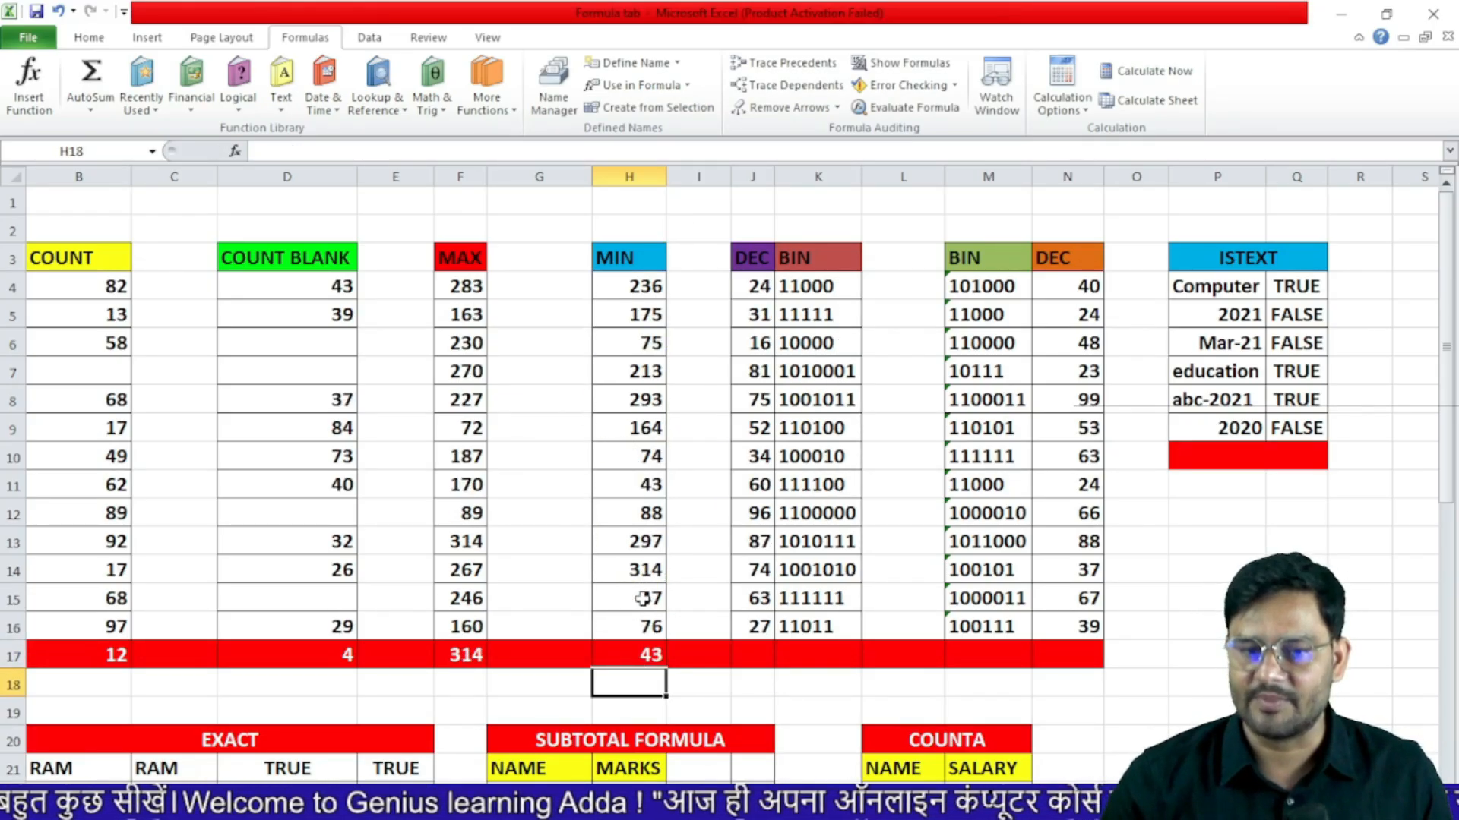
- Clear the existing BIN results in K4:K16 and enter =DEC2BIN(J4) in K4
drag(813, 294, 827, 615)
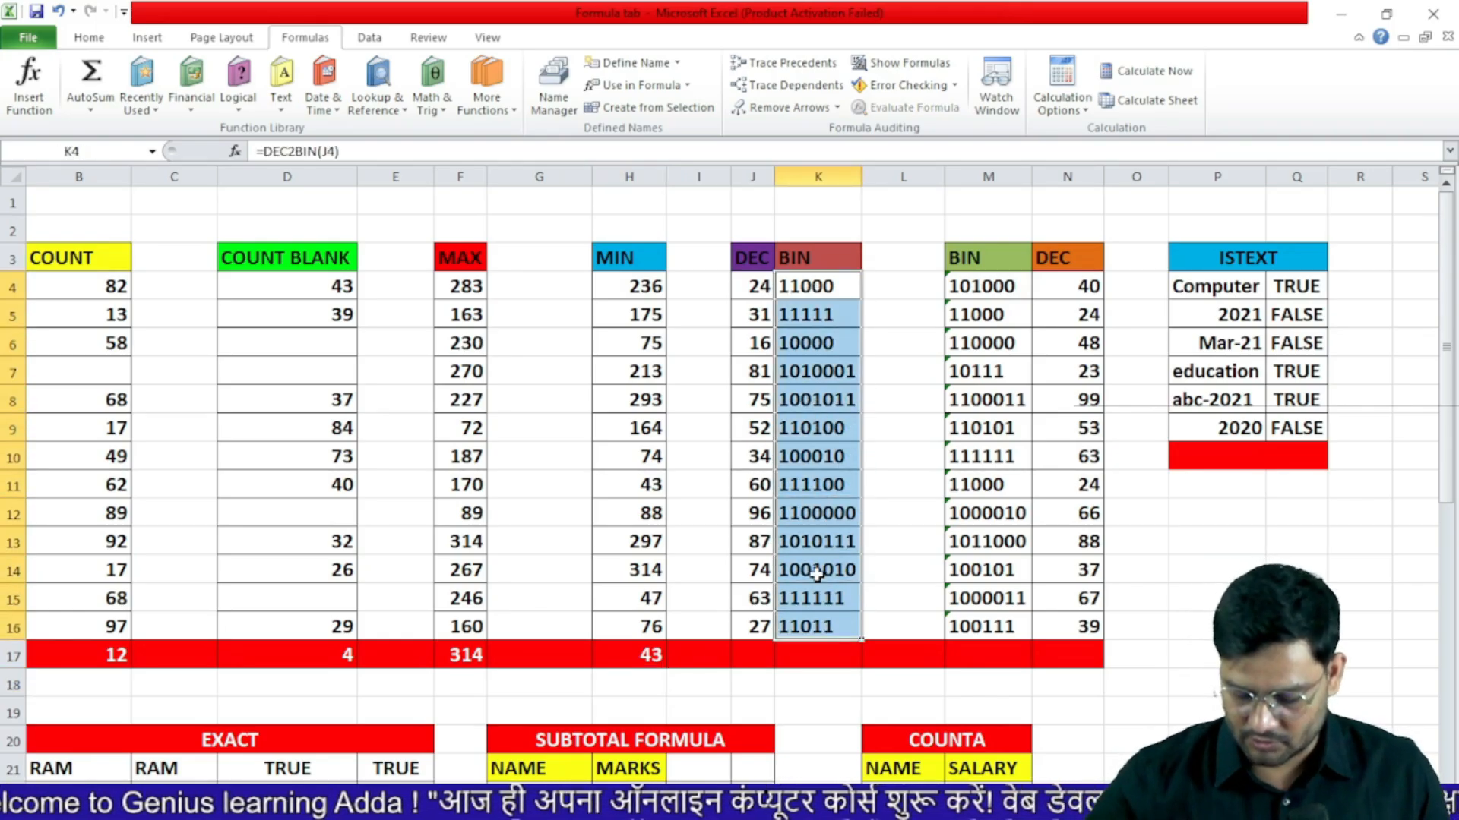
key(Delete)
click(820, 294)
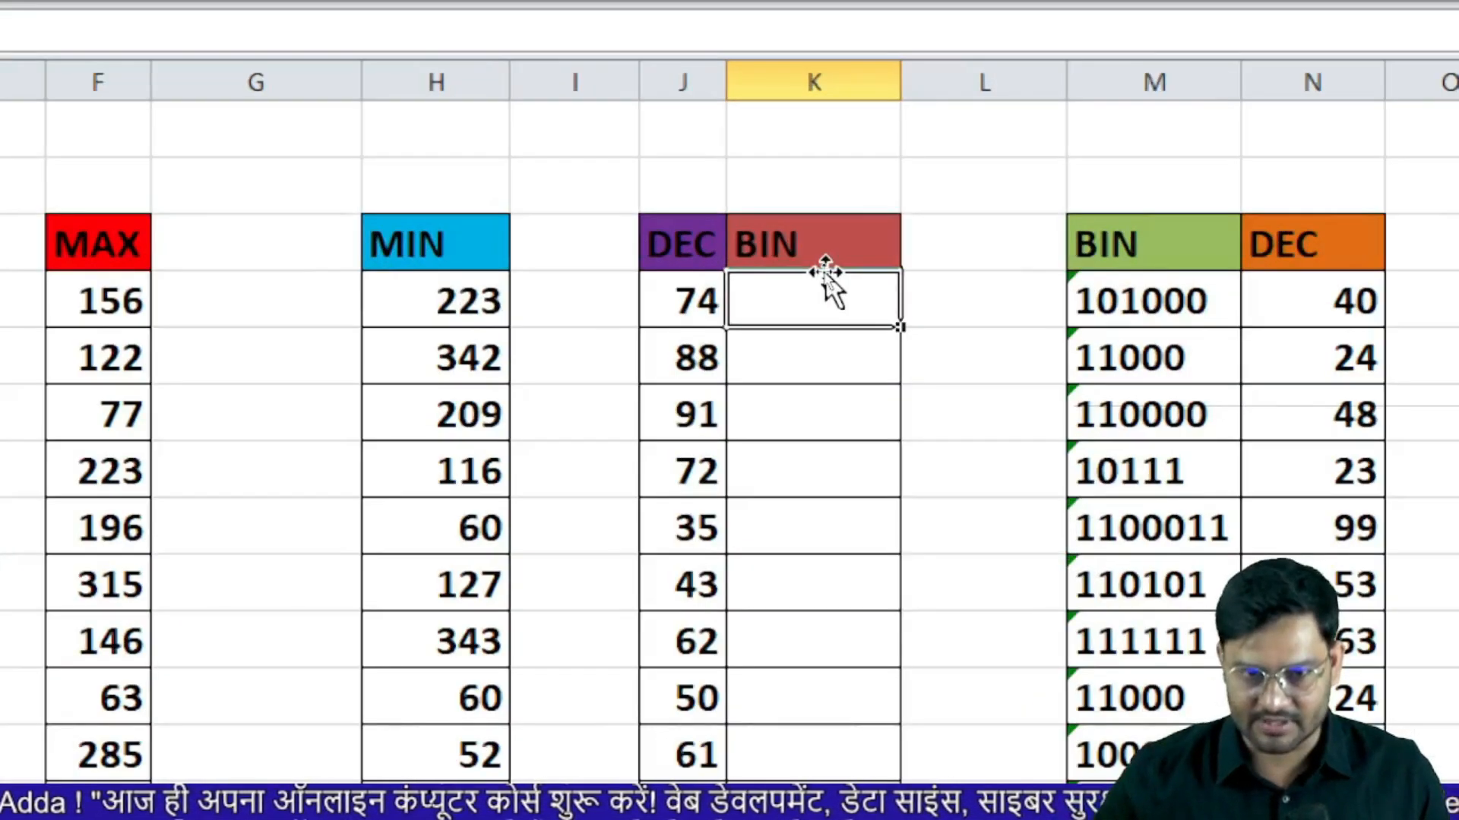
text(=)
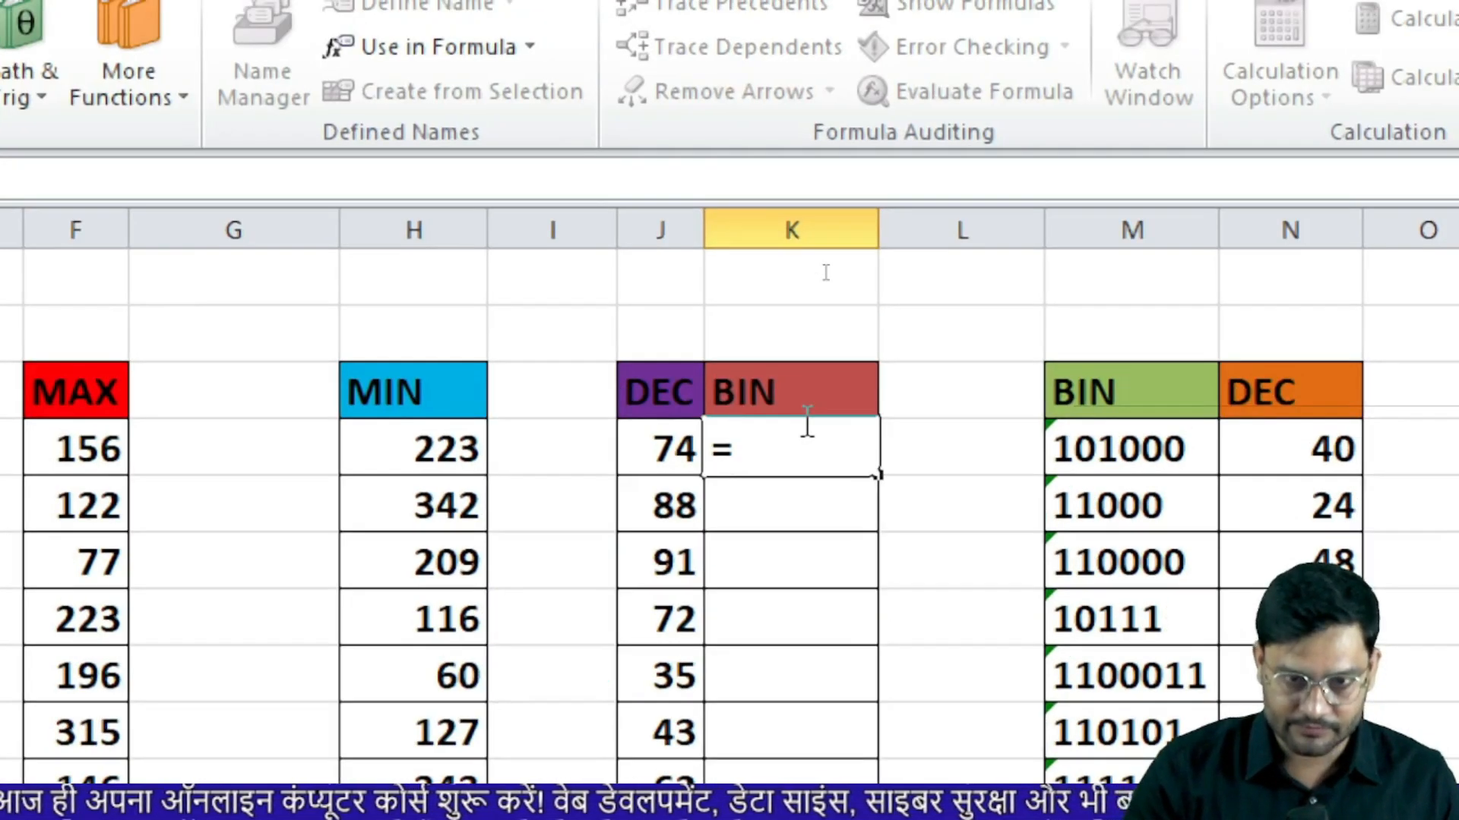
text(dec)
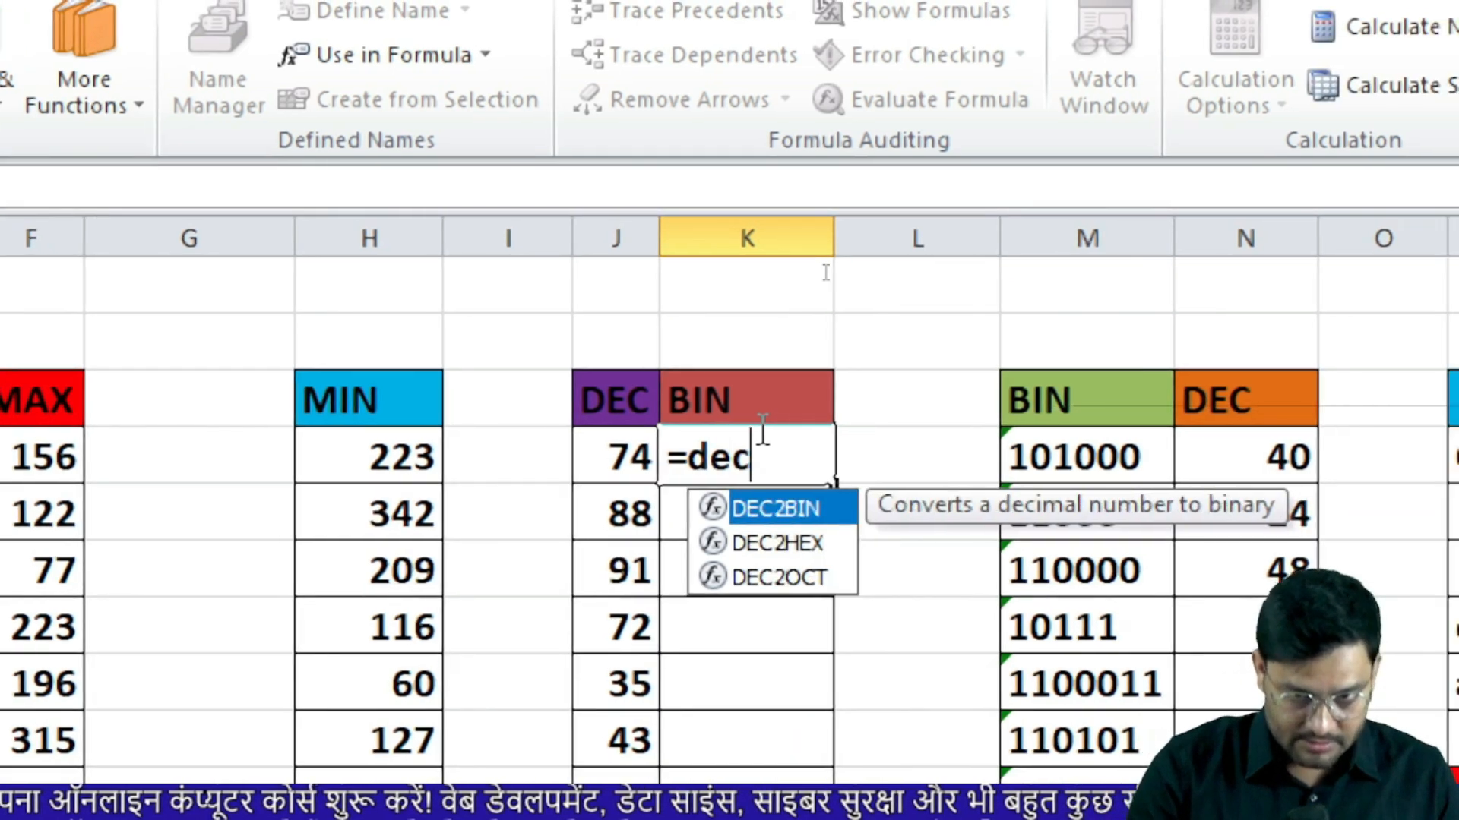
double_click(745, 509)
click(575, 458)
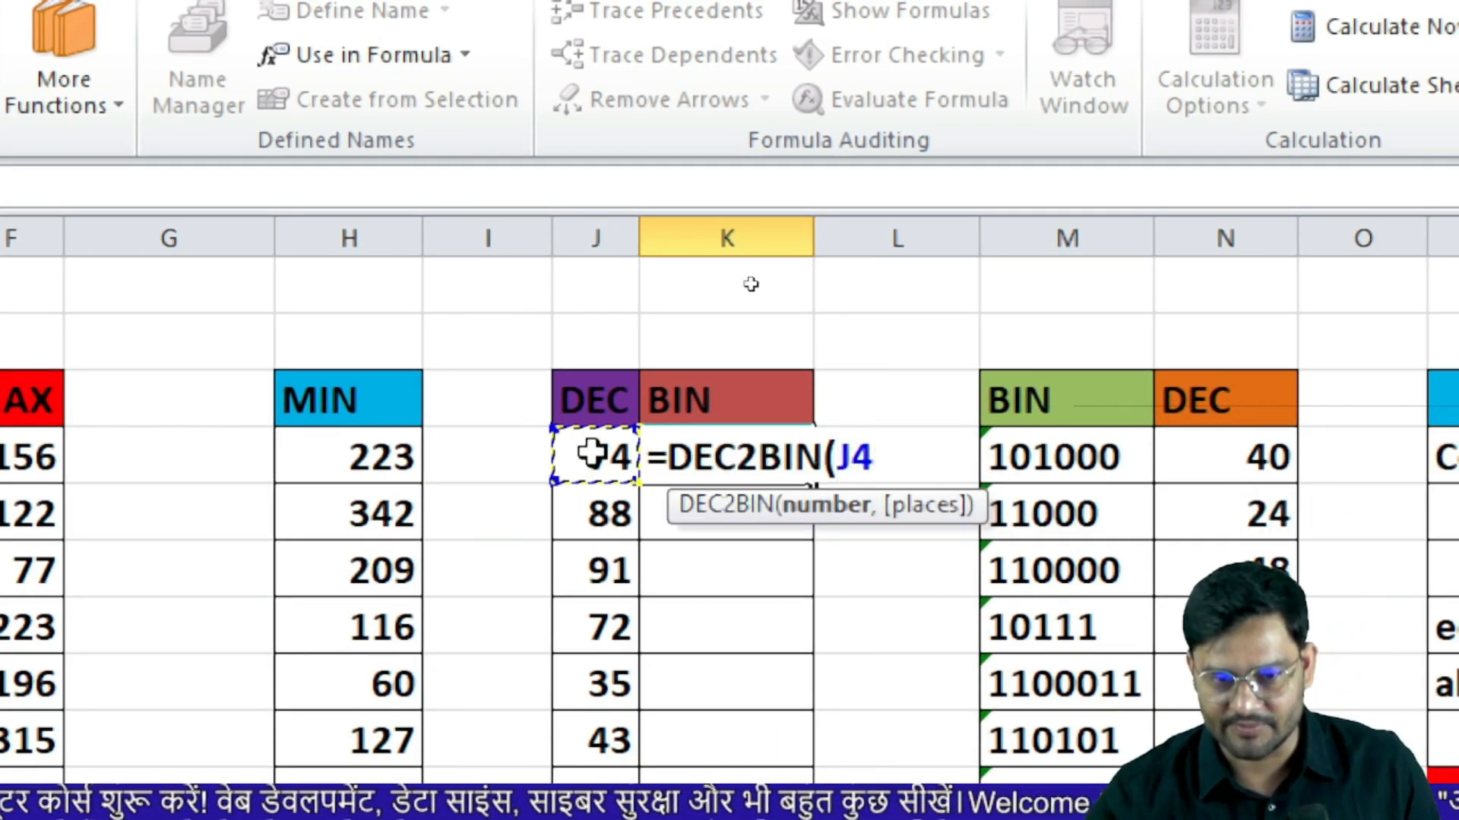
key(Return)
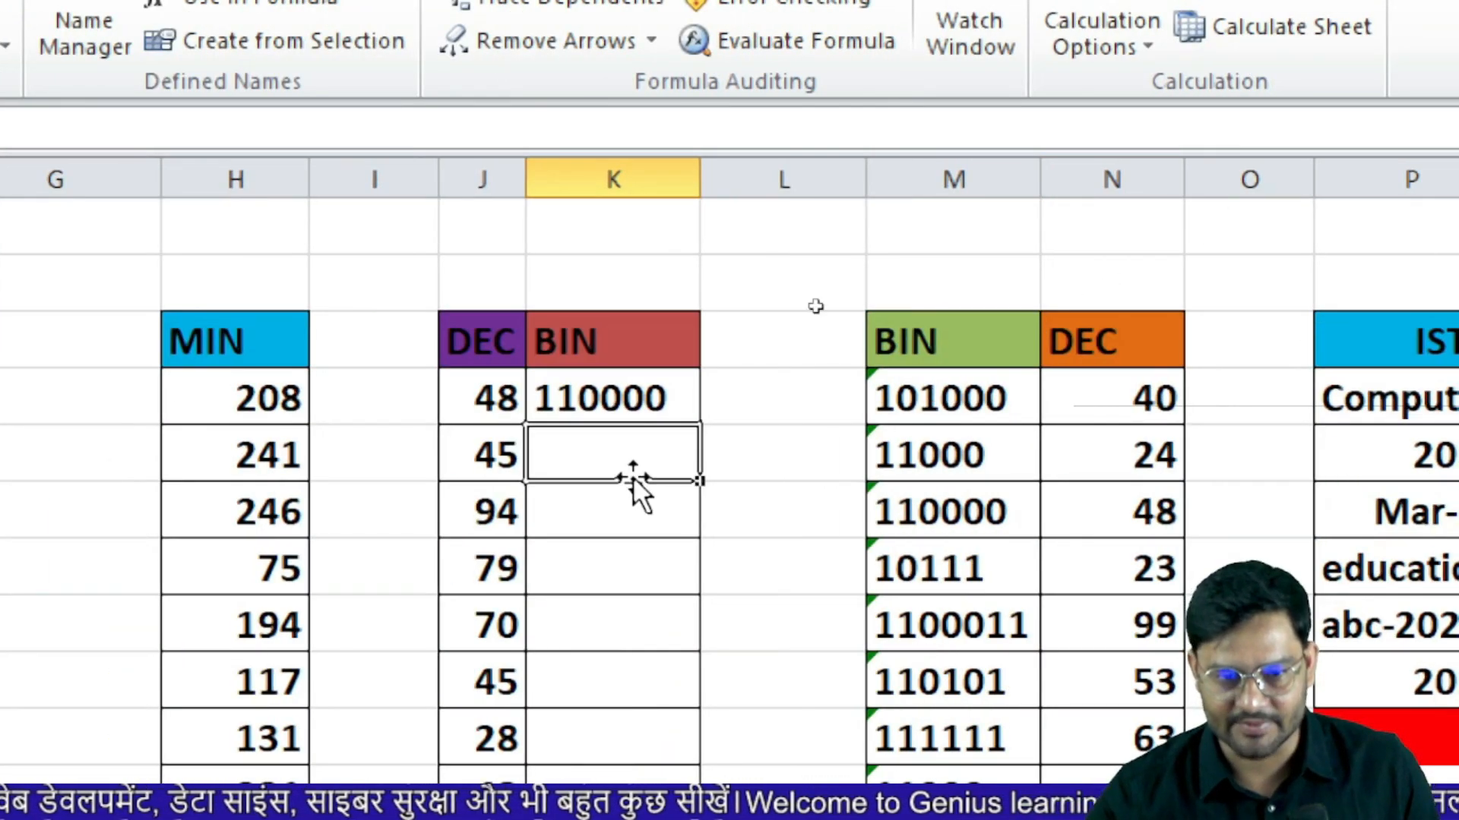
- Fill the DEC2BIN formula from K4 down the BIN column alongside the decimal numbers
click(612, 402)
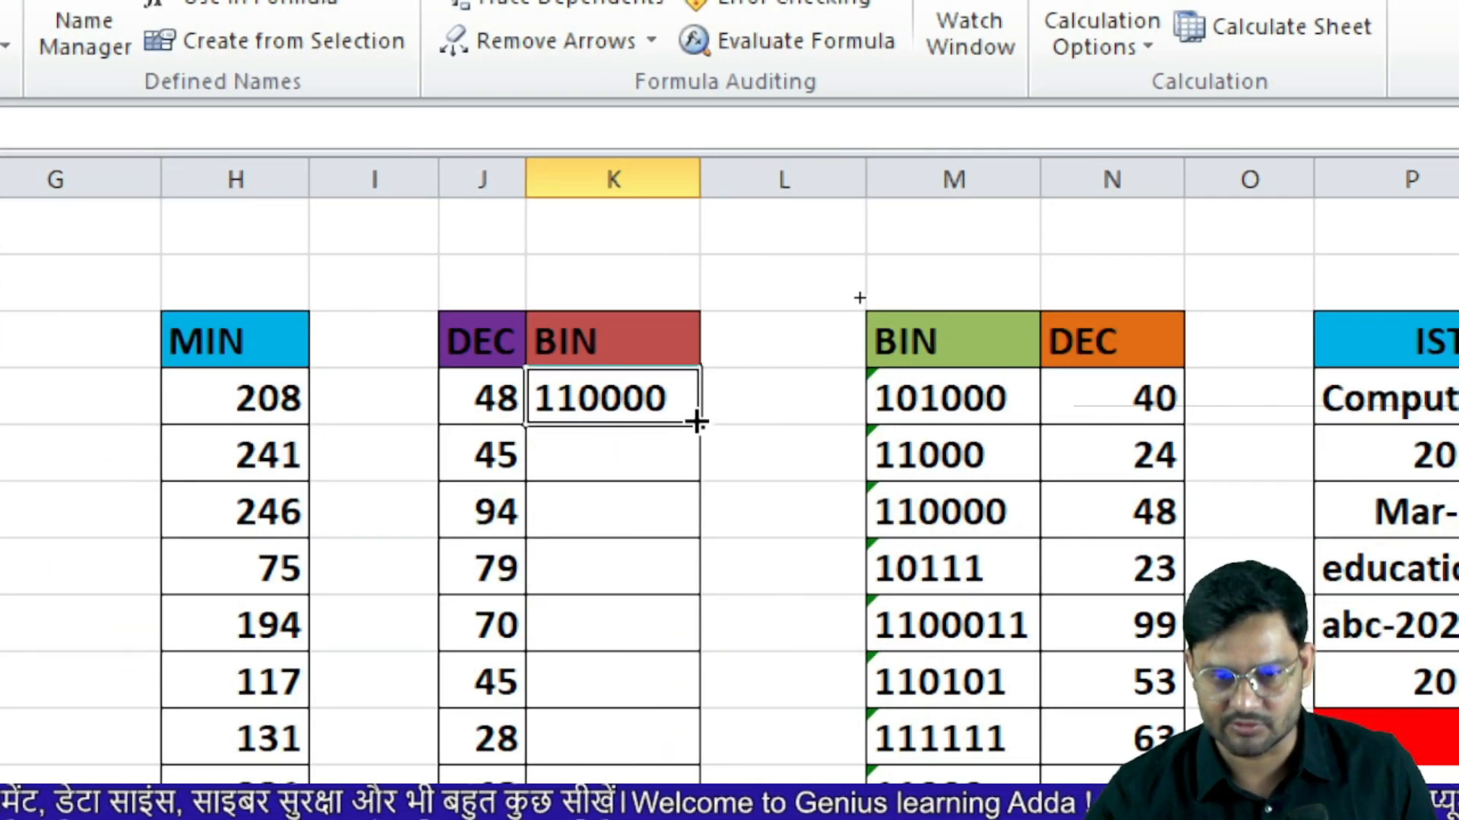
drag(697, 478, 697, 817)
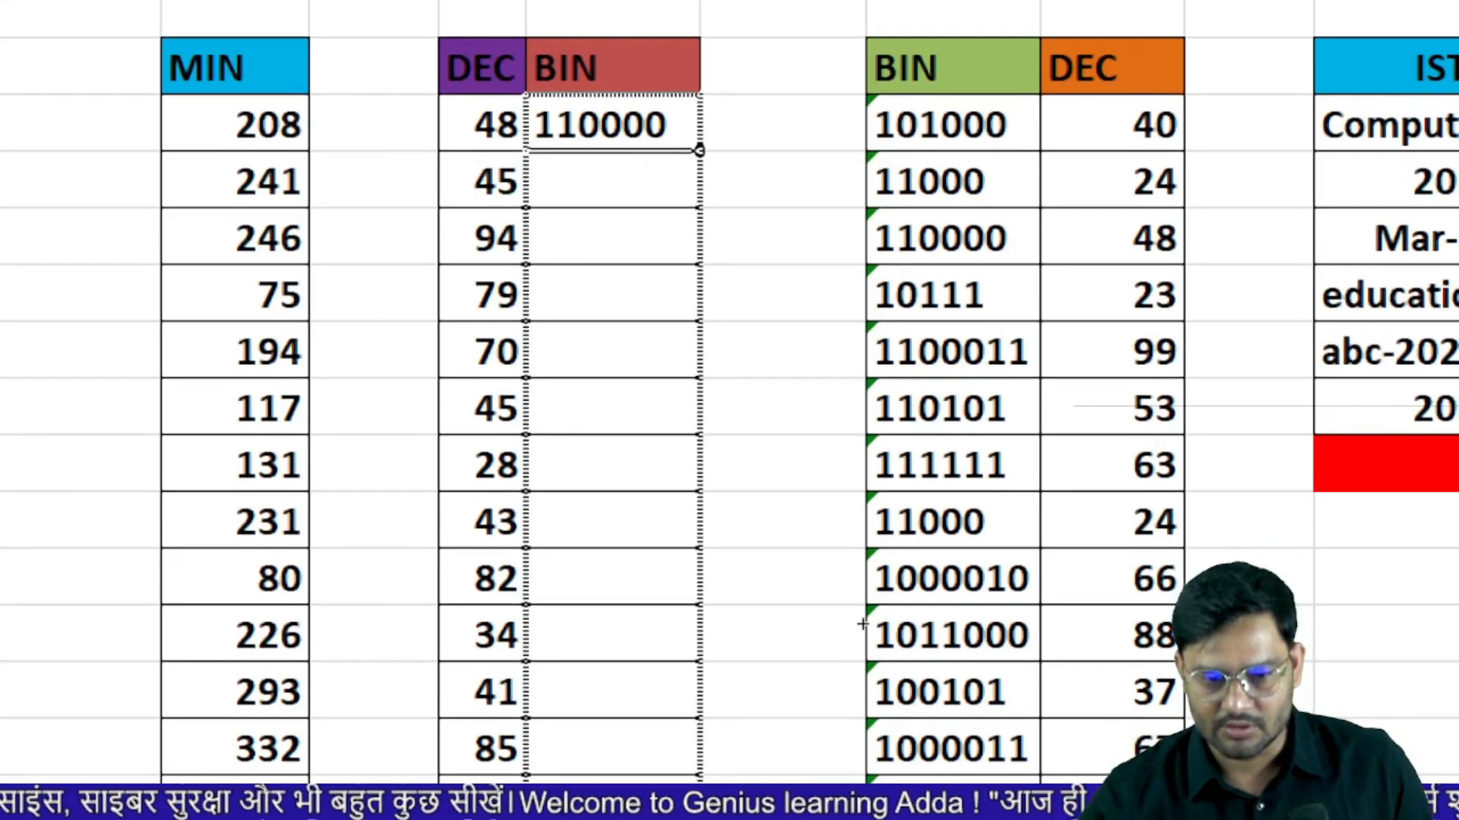
drag(863, 640, 862, 641)
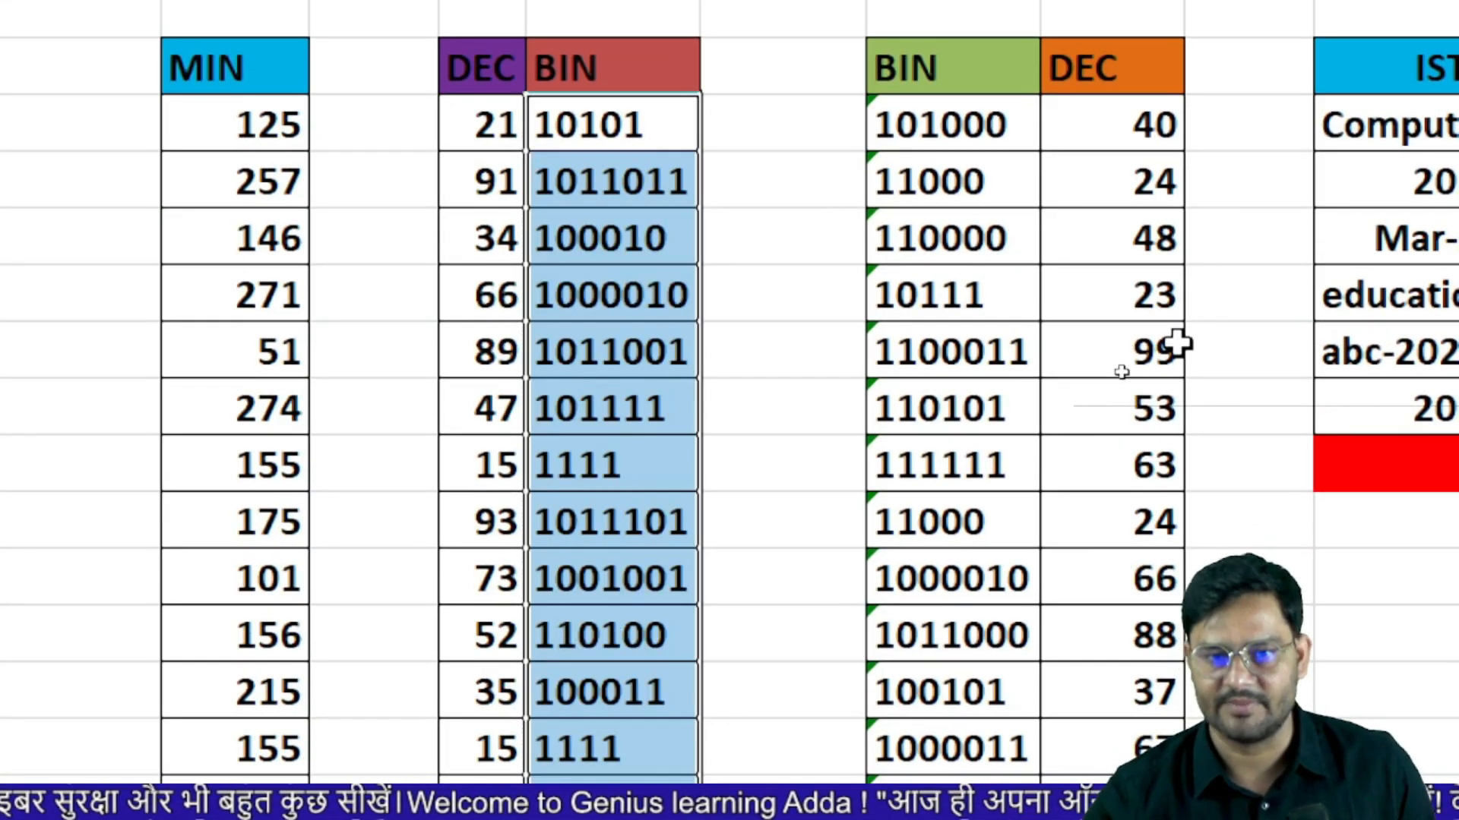
- Clear the existing results from the DEC column N beside the binary numbers, starting at N4, and select N4
click(1163, 141)
drag(1136, 192, 1079, 725)
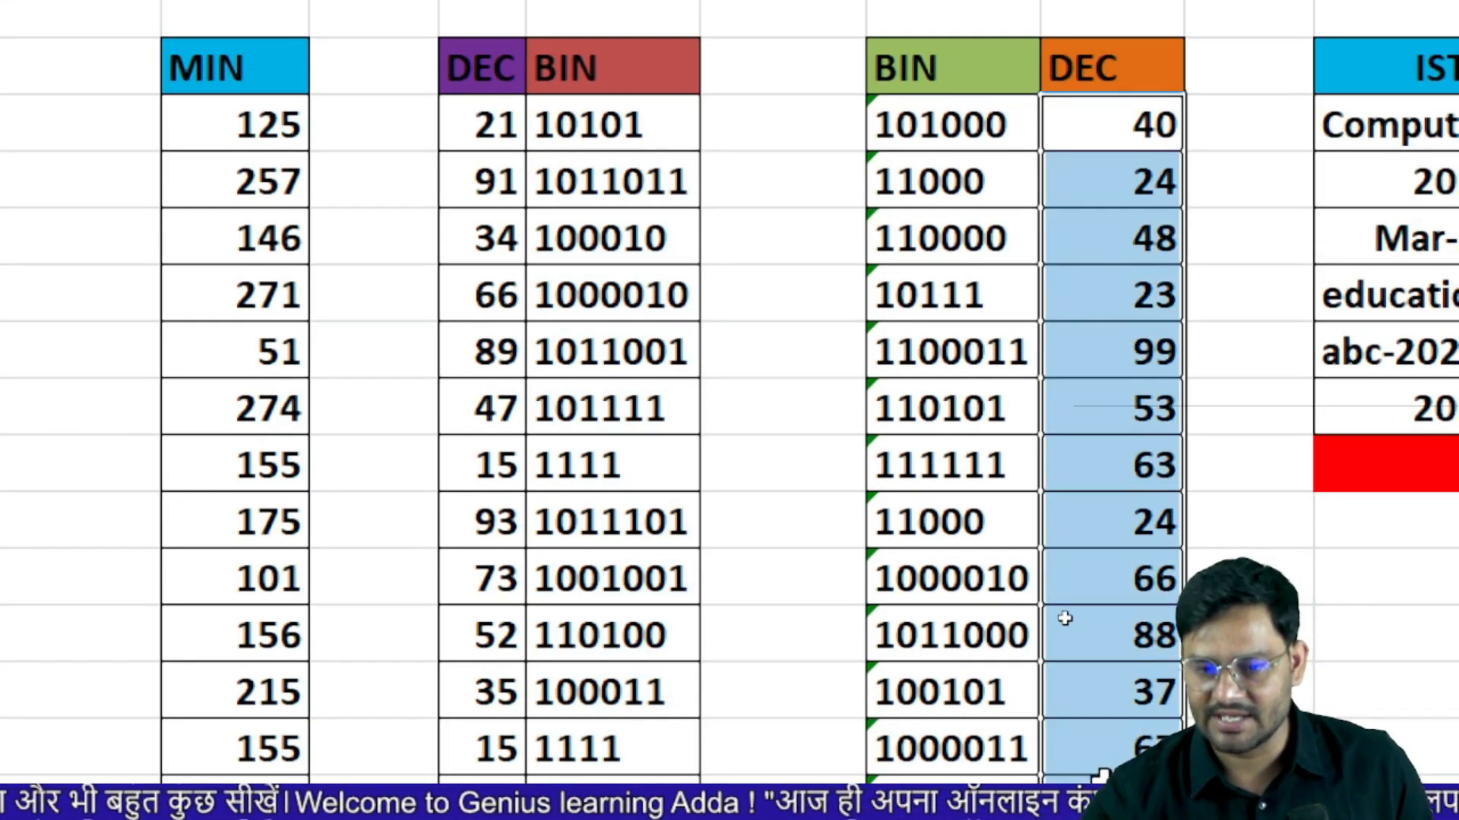
key(Delete)
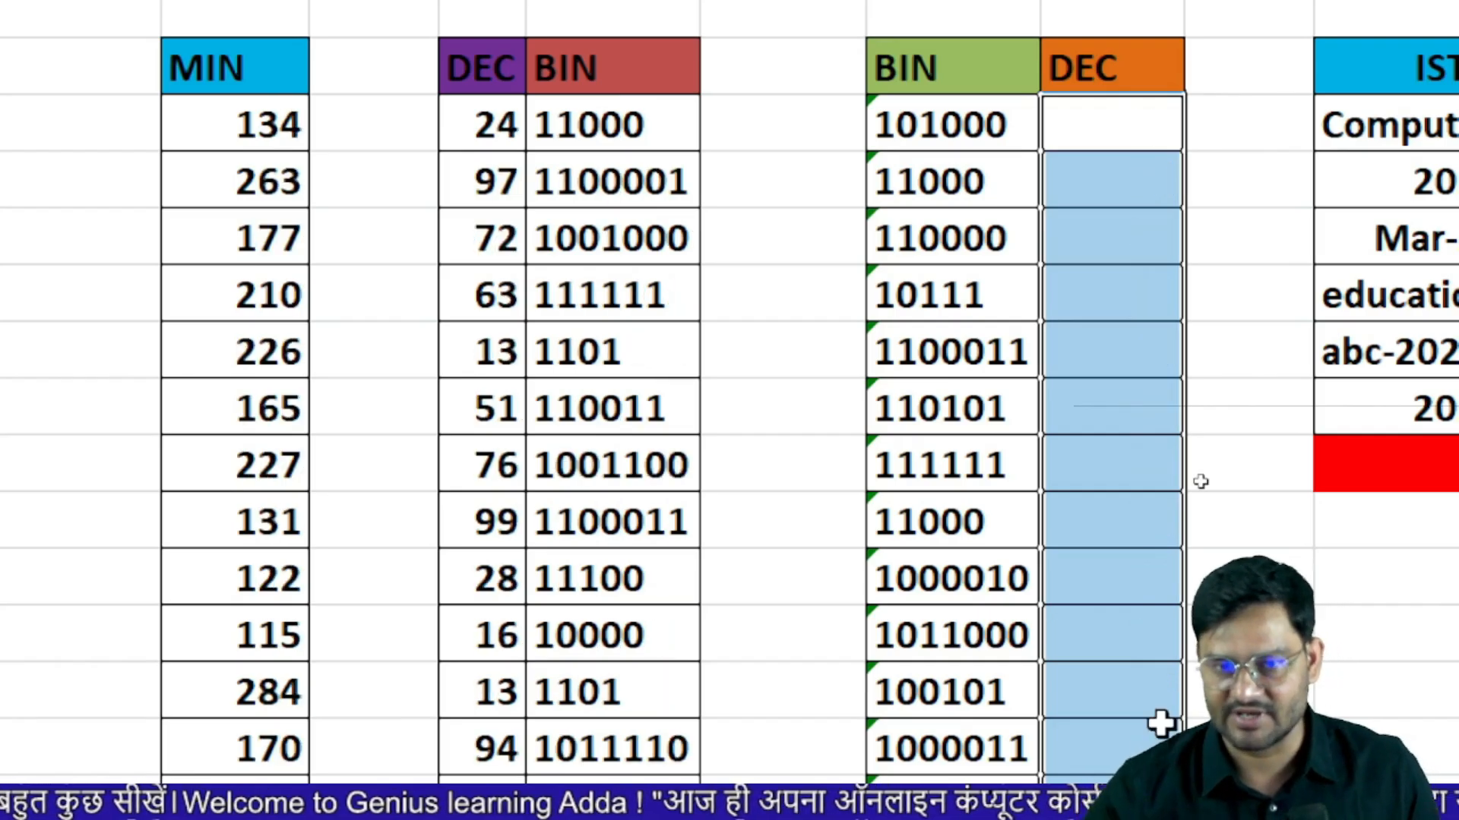
click(1117, 125)
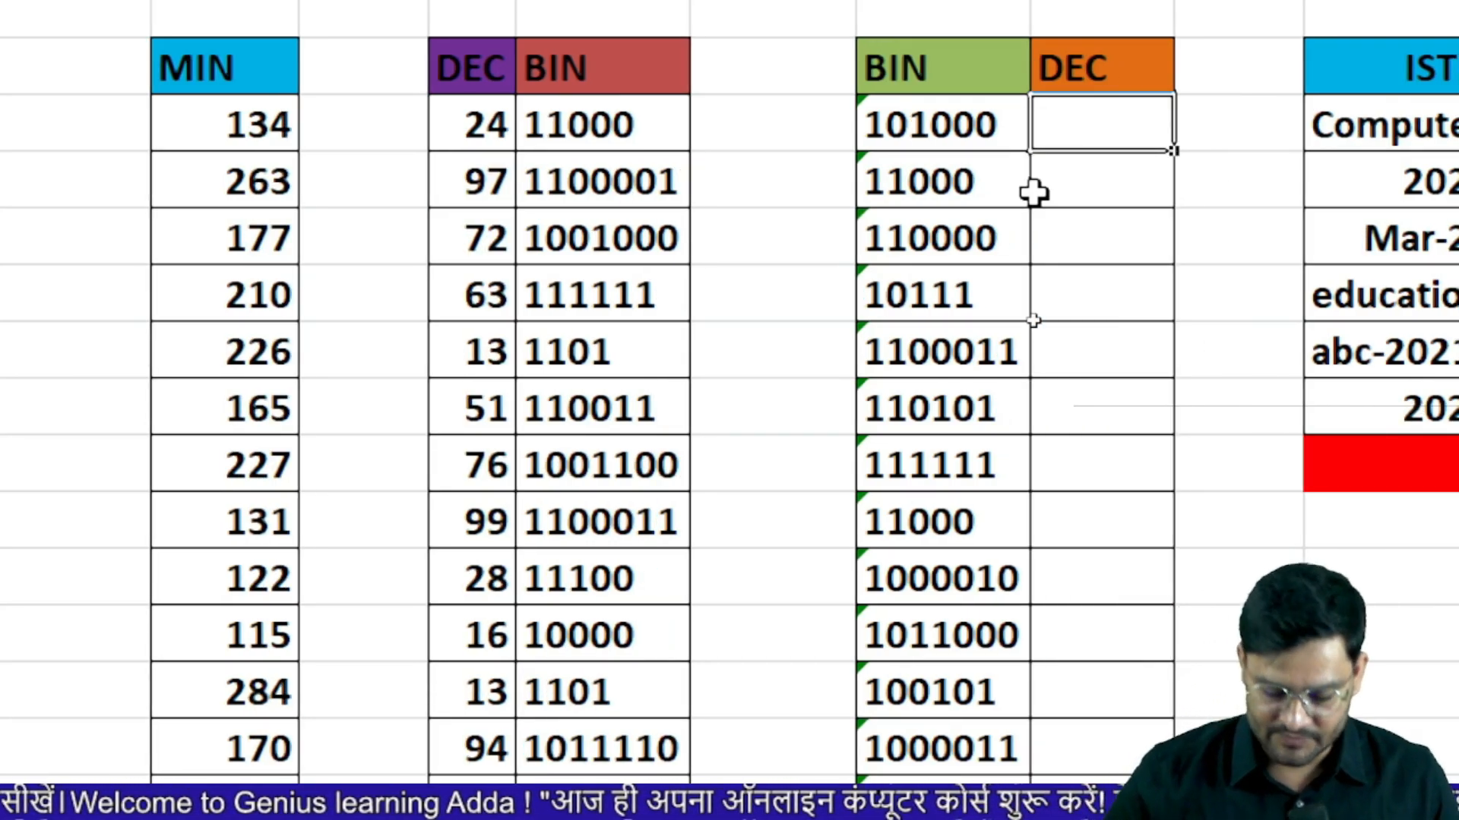
- Enter =BIN2DEC(M4) in N4 and fill the formula down the DEC column to N16
text(=bin)
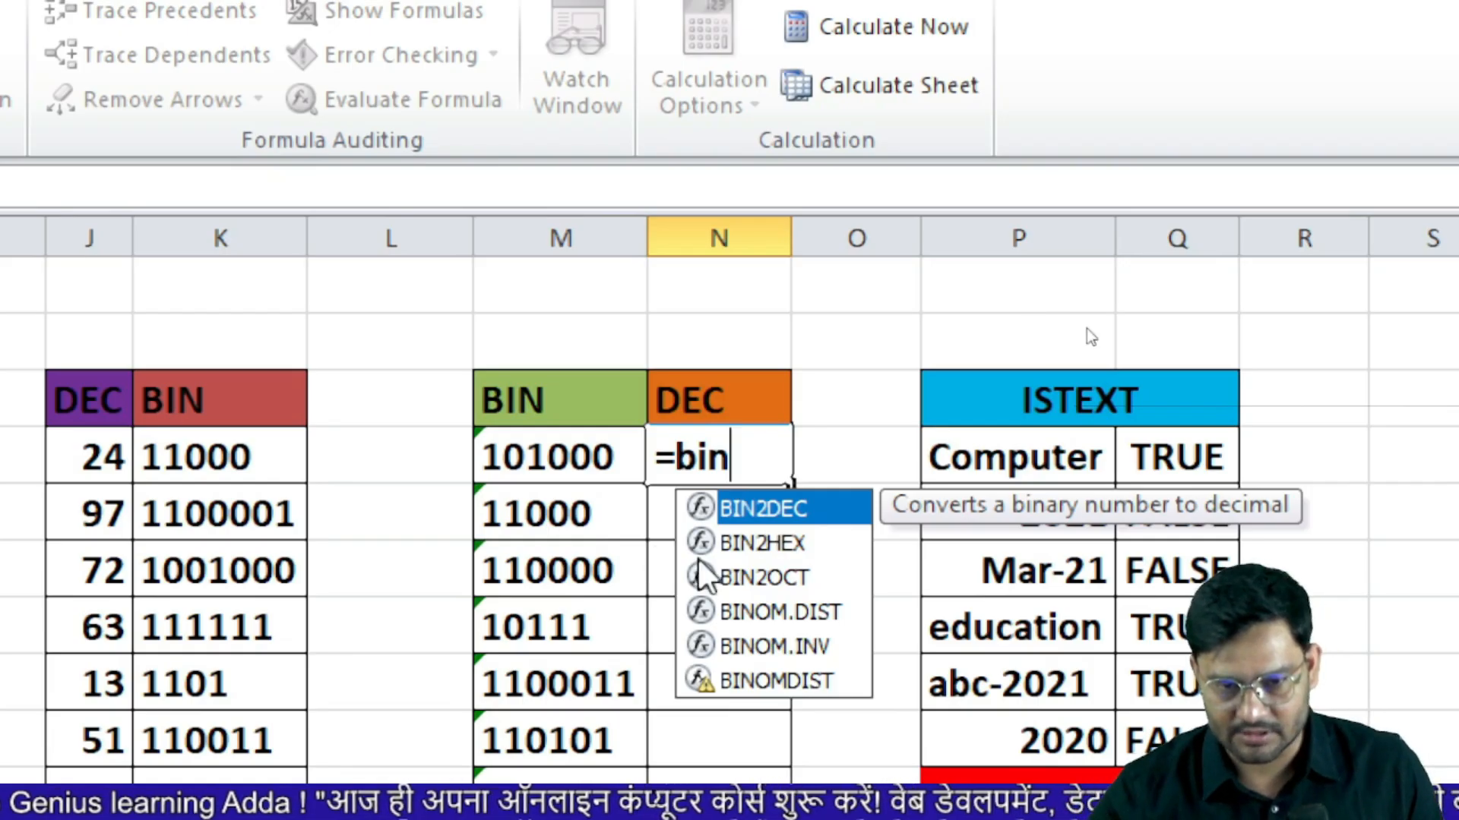
key(Tab)
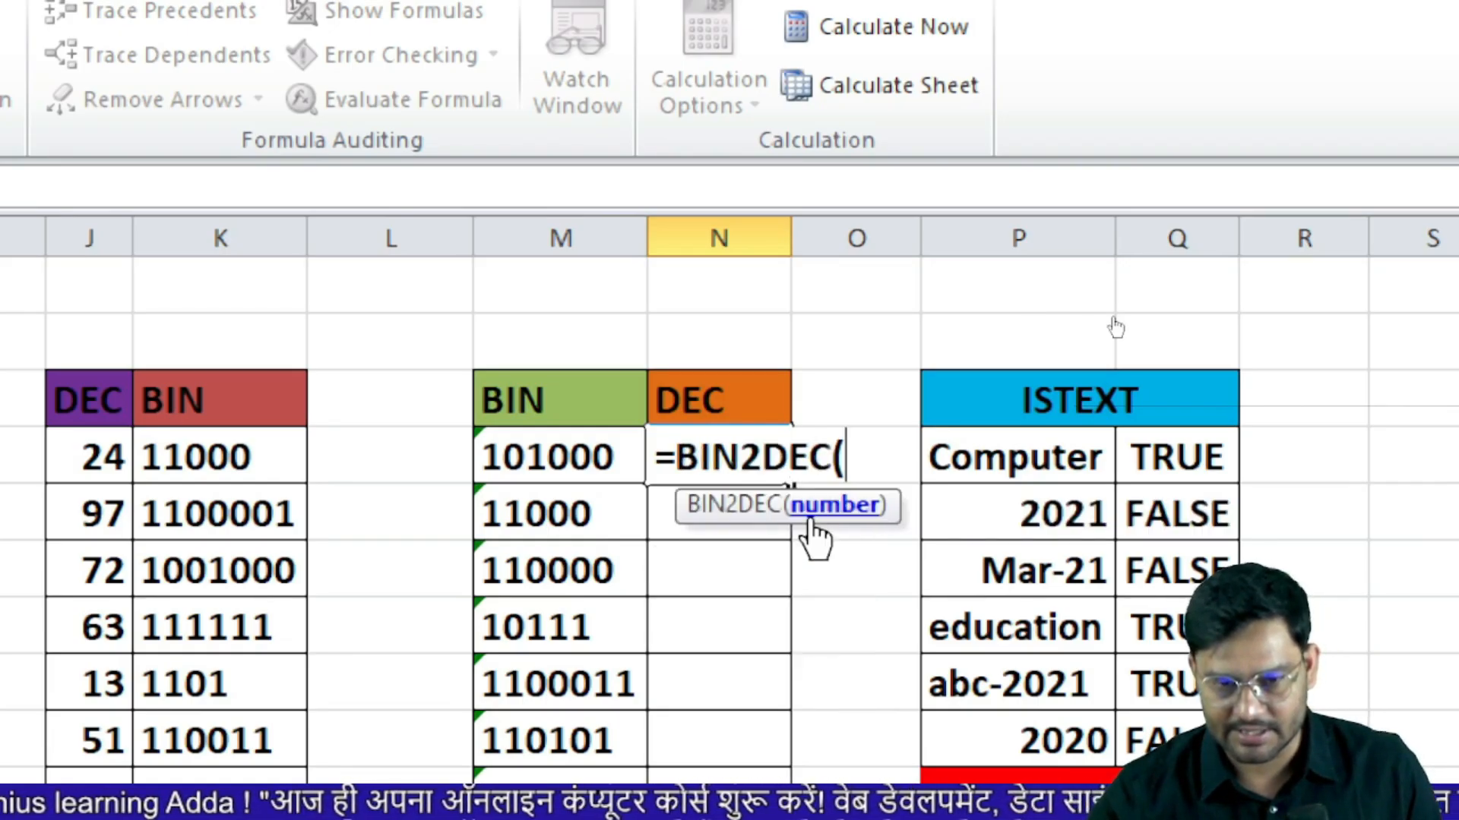
click(569, 460)
key(Return)
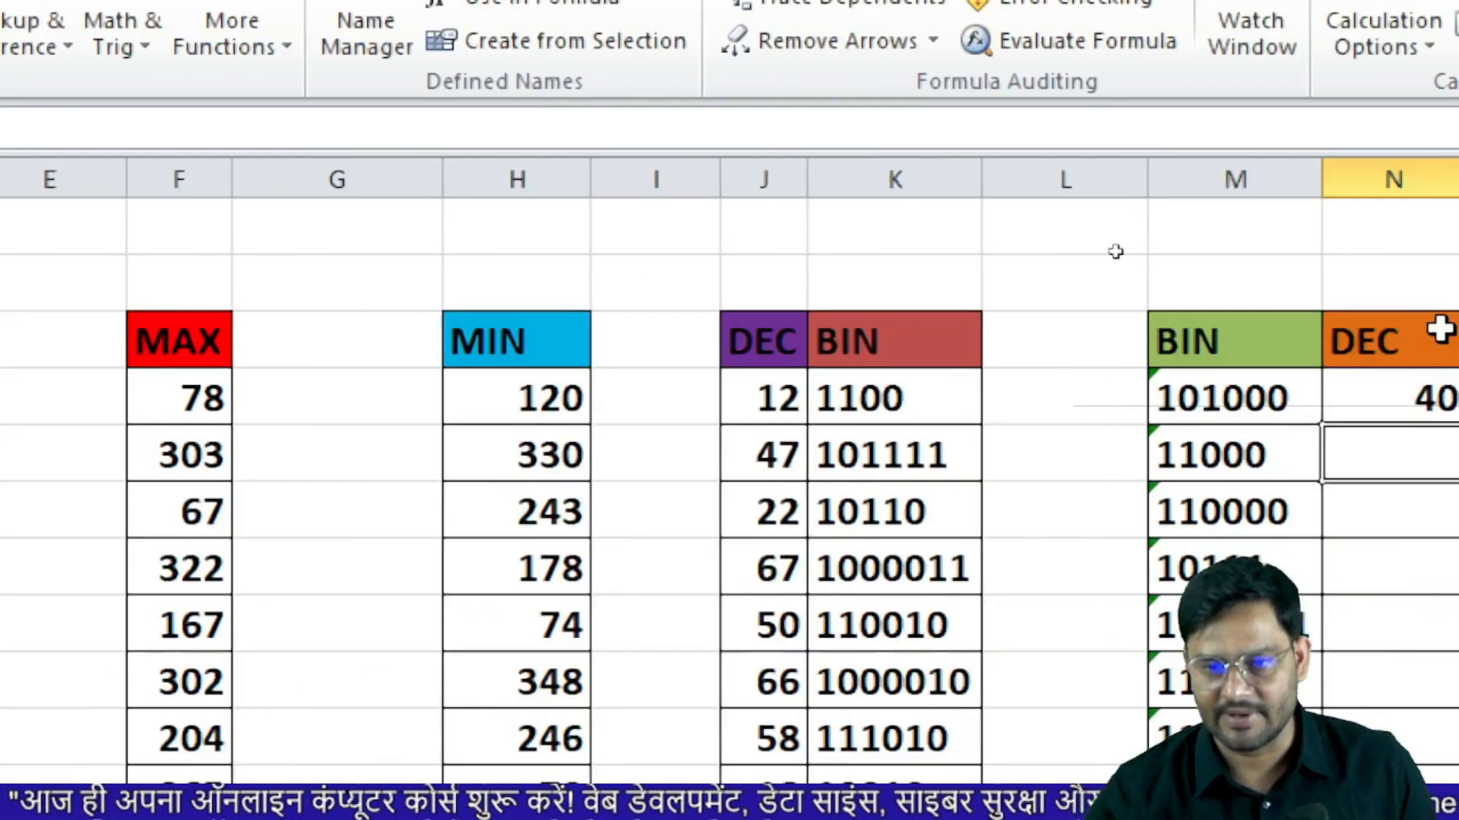
click(1416, 400)
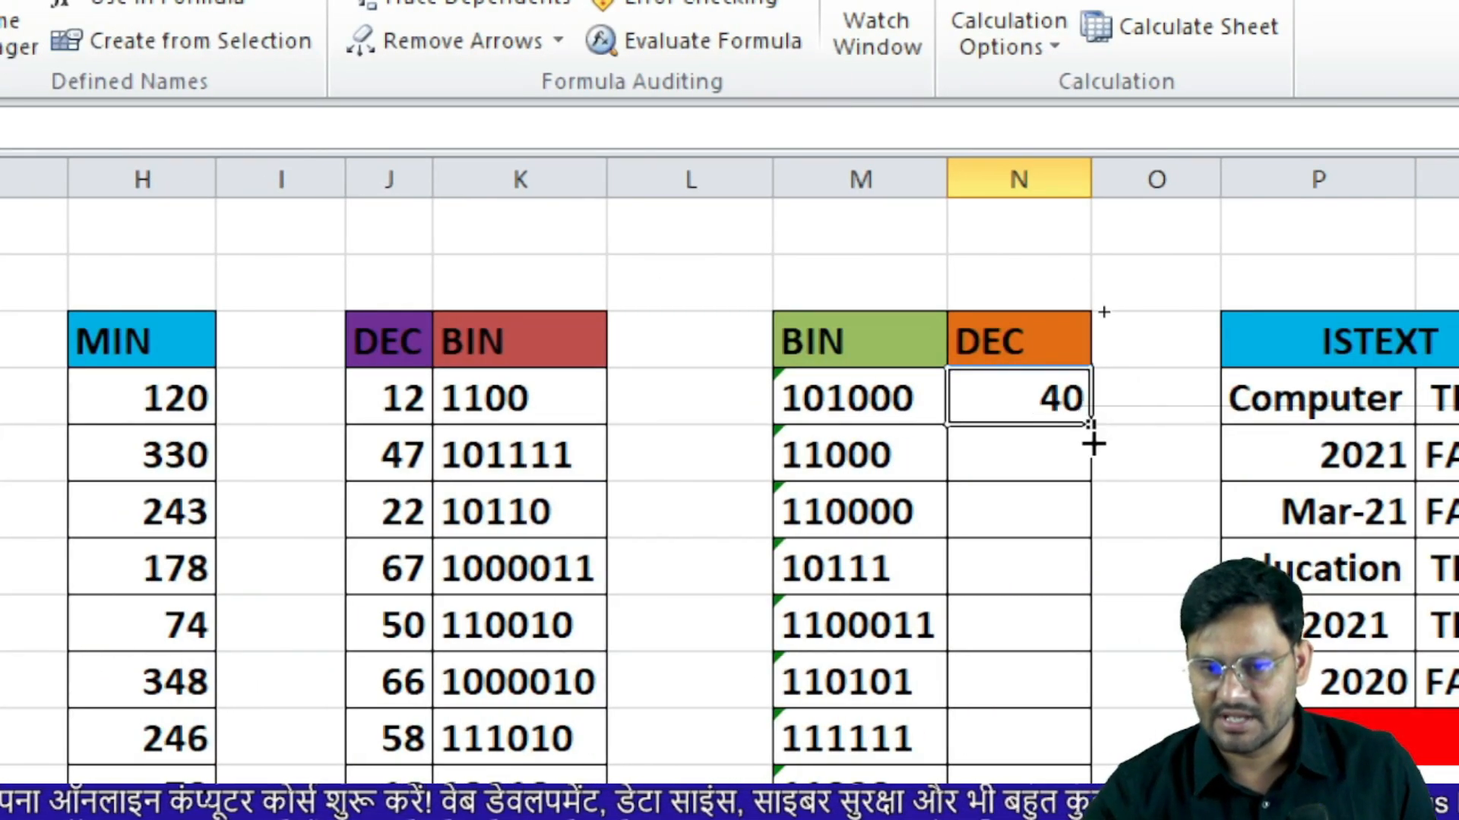
drag(1094, 436, 1088, 629)
click(1232, 655)
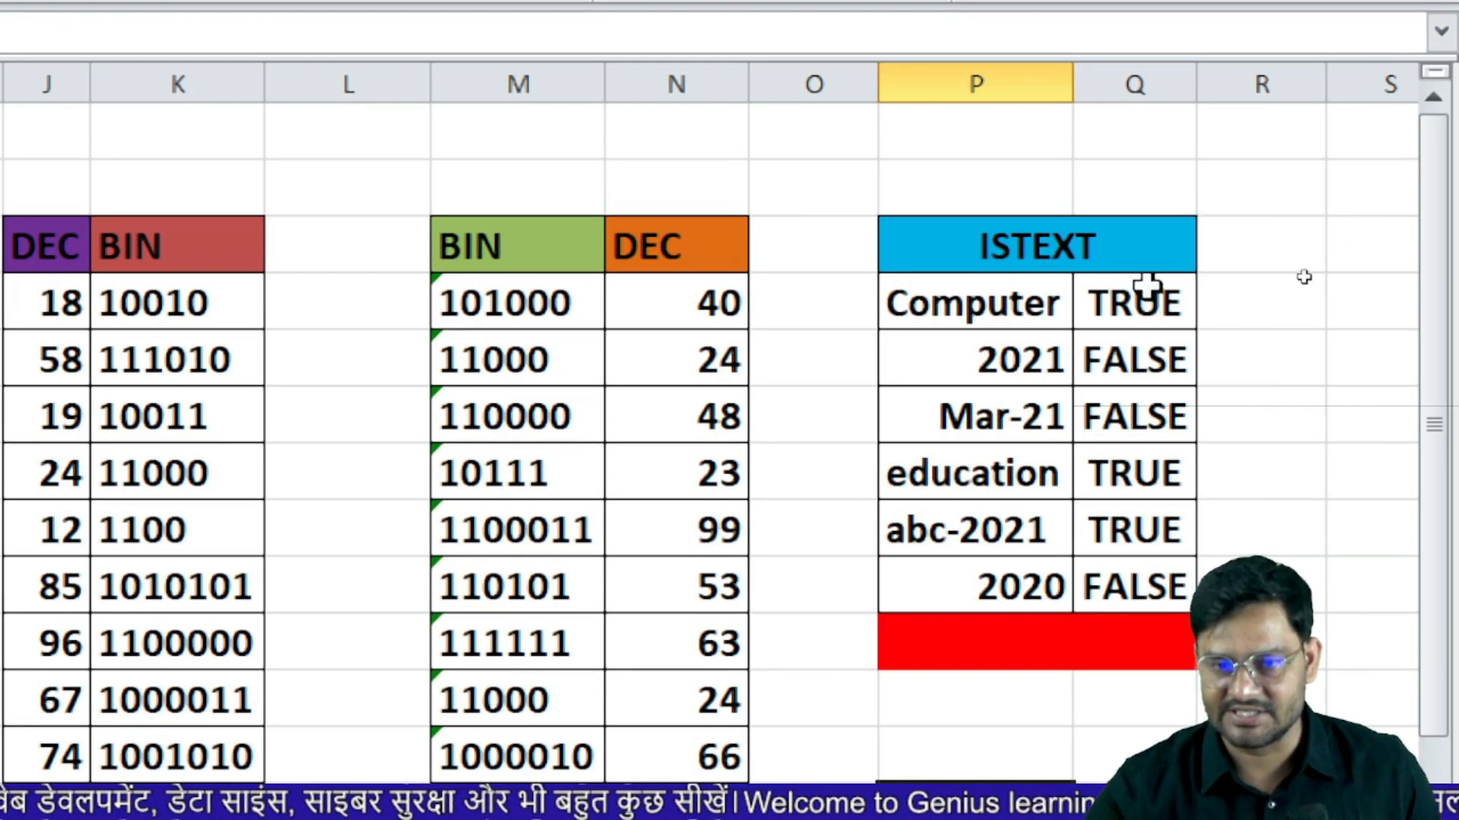
- Clear the existing TRUE/FALSE results in Q4:Q9 of the ISTEXT table
click(1146, 298)
drag(1145, 297, 1168, 587)
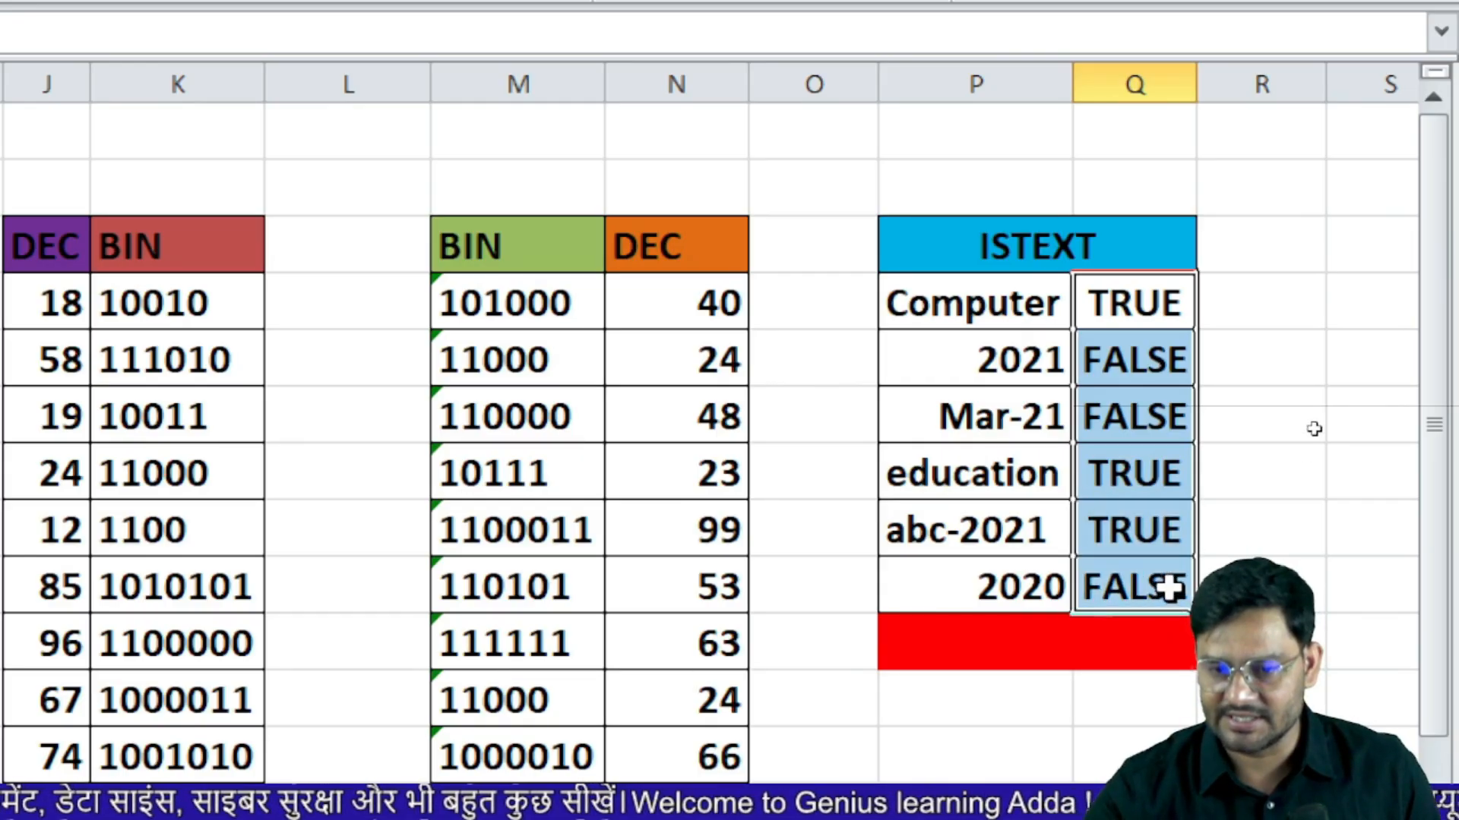
key(Delete)
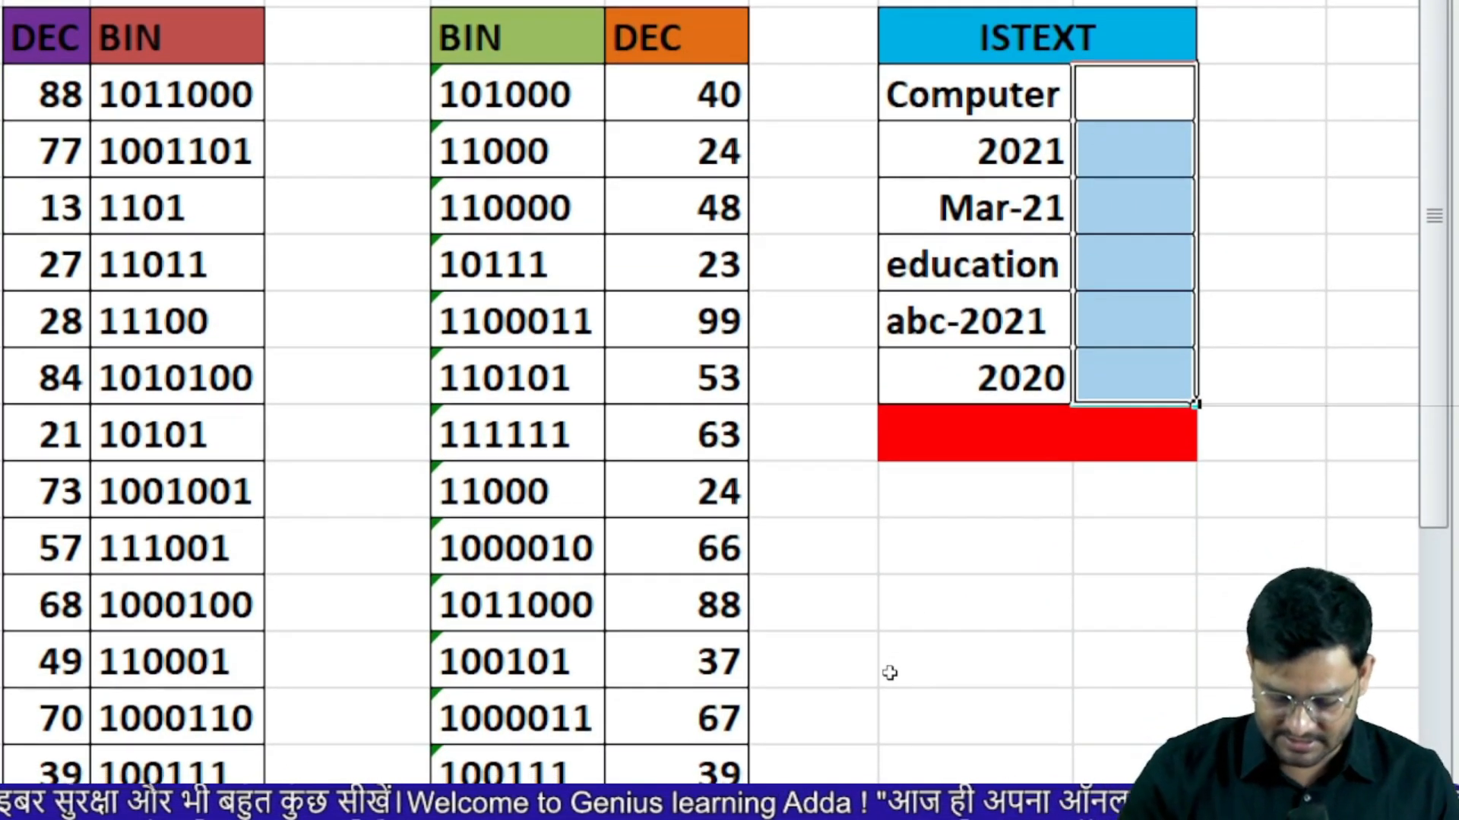
- Enter =ISTEXT(P4) in Q4 and fill the formula down to Q9
text(=)
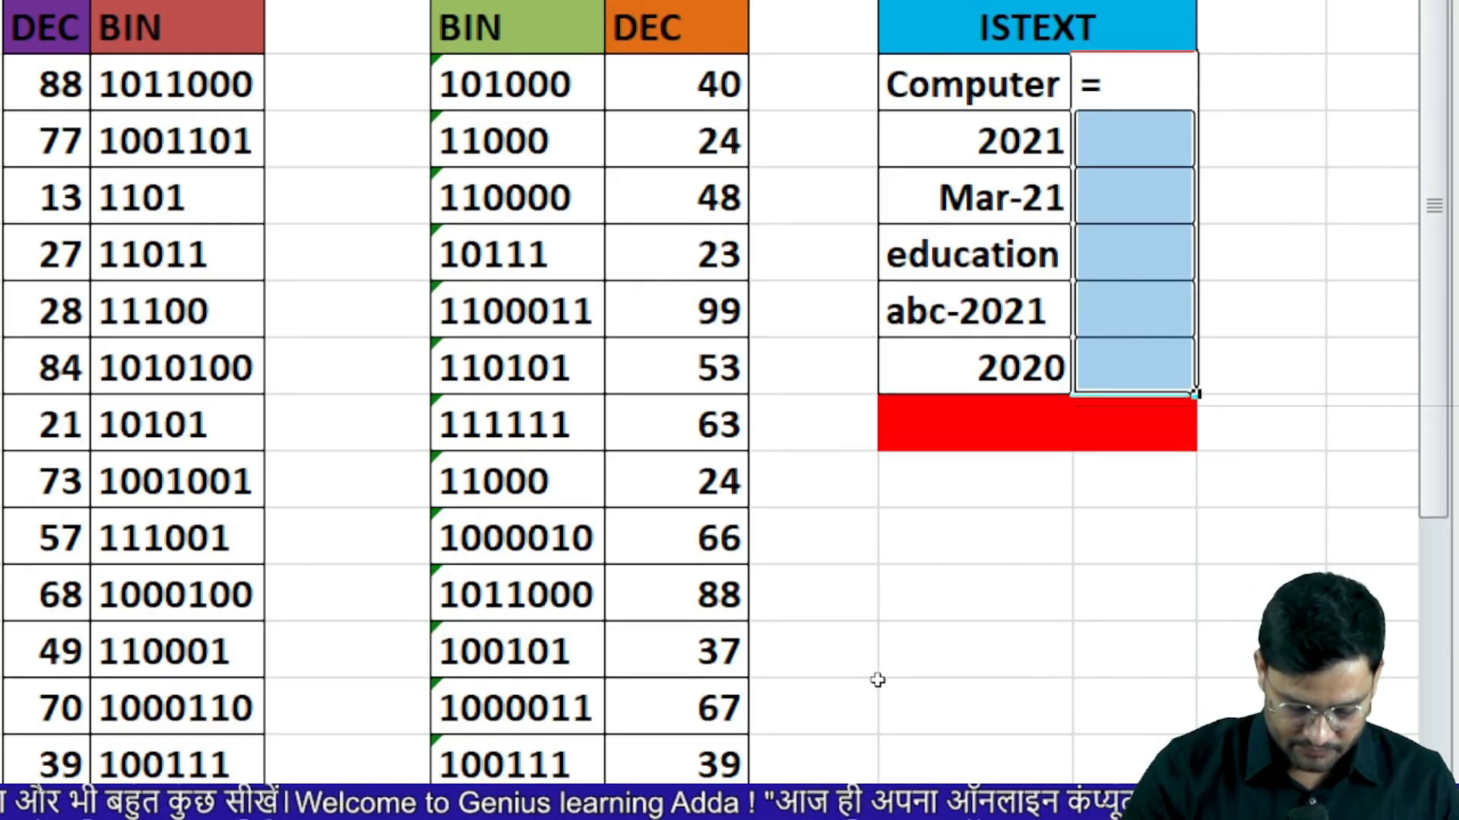
text(istext)
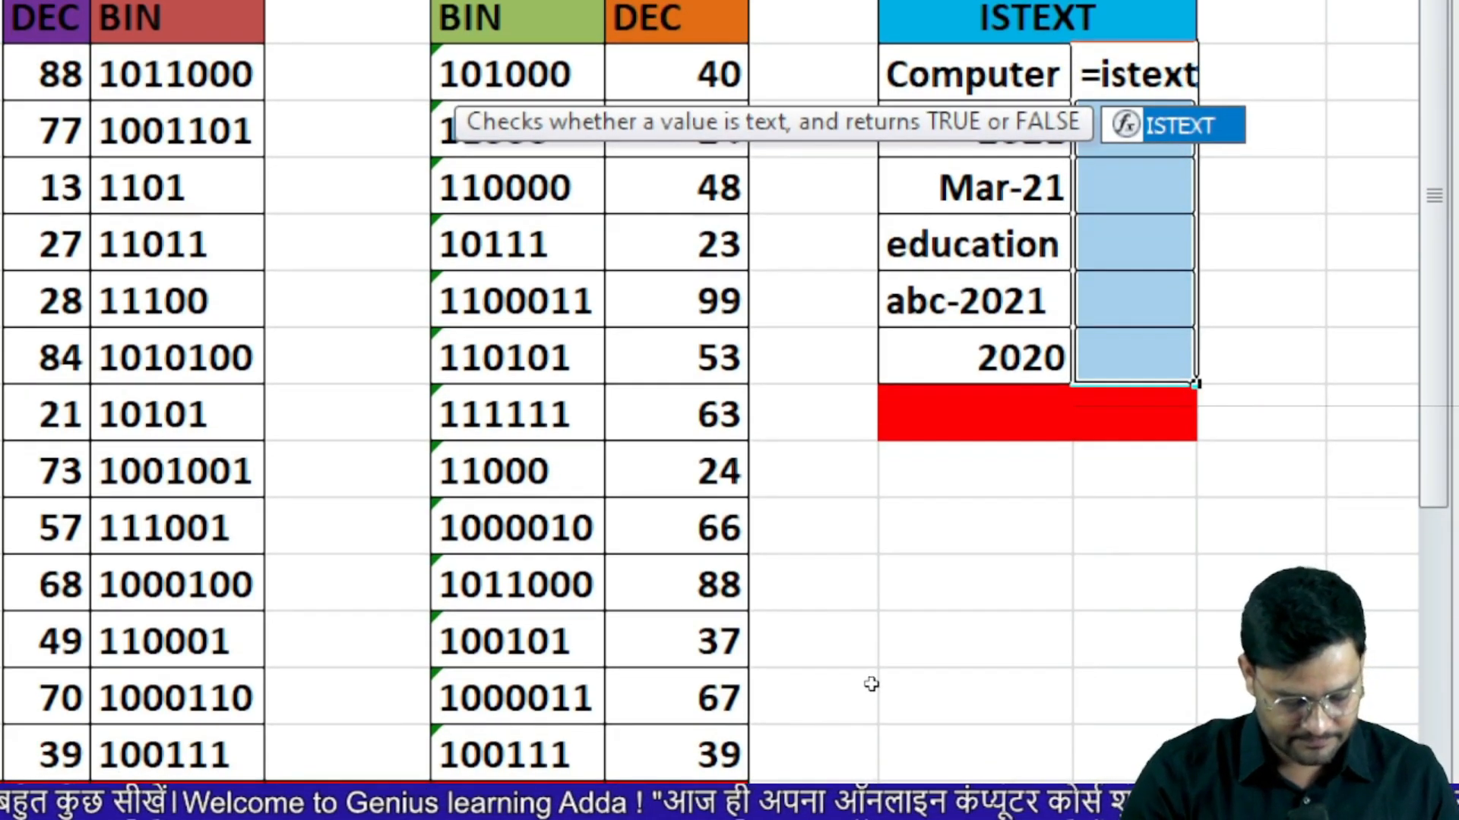
key(Tab)
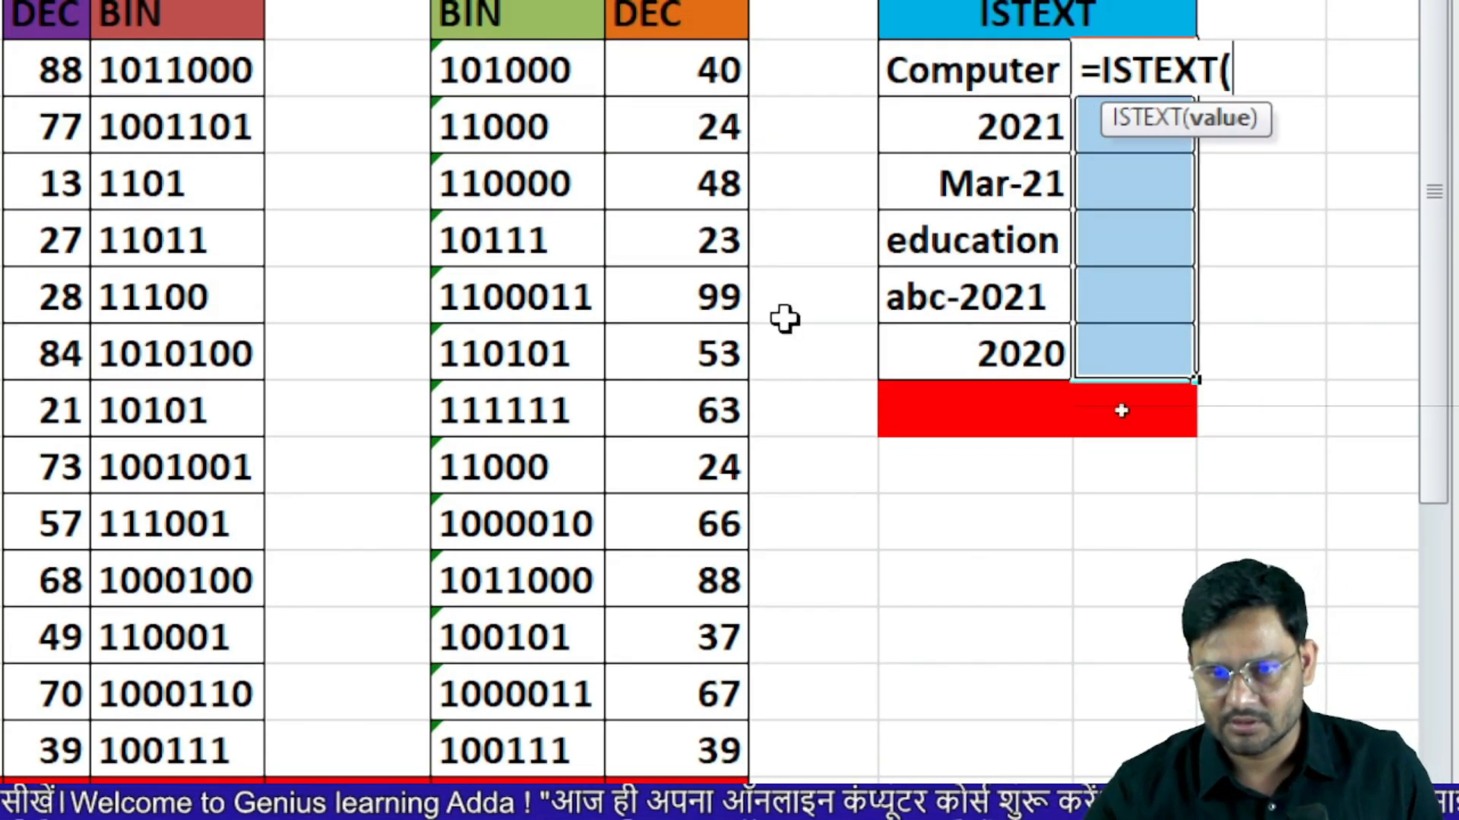
click(976, 76)
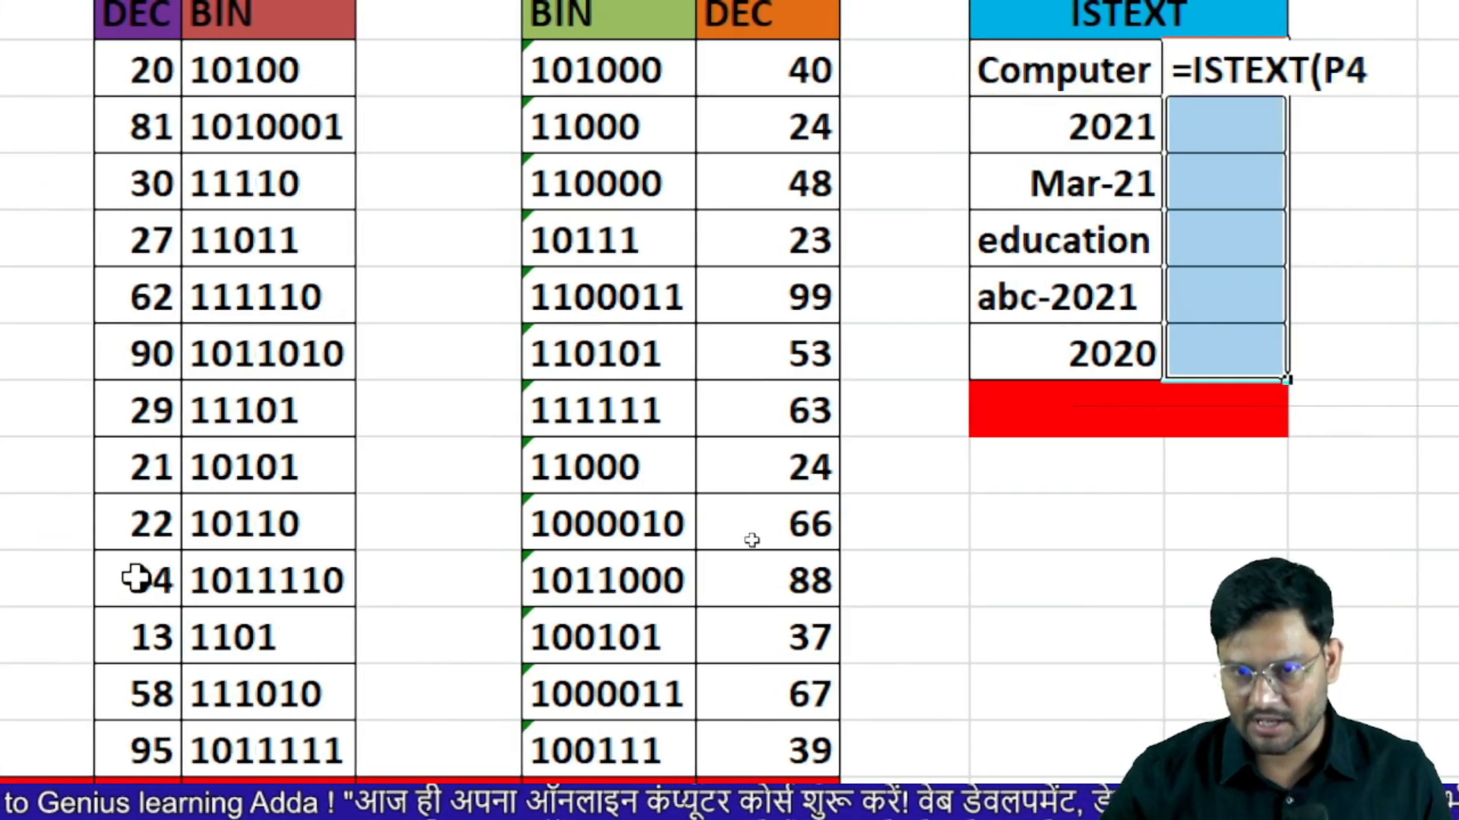
key(Return)
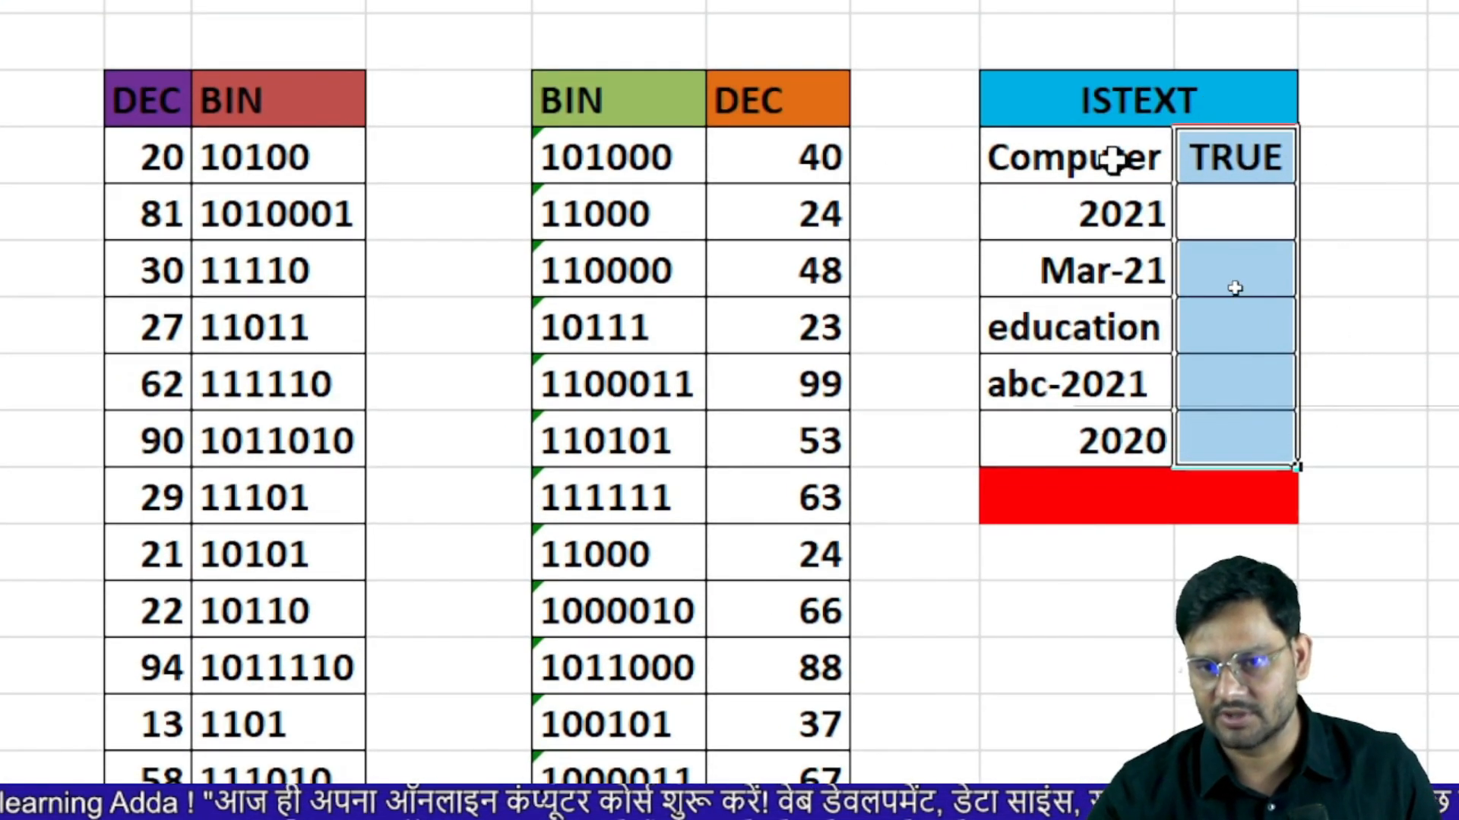
click(1255, 171)
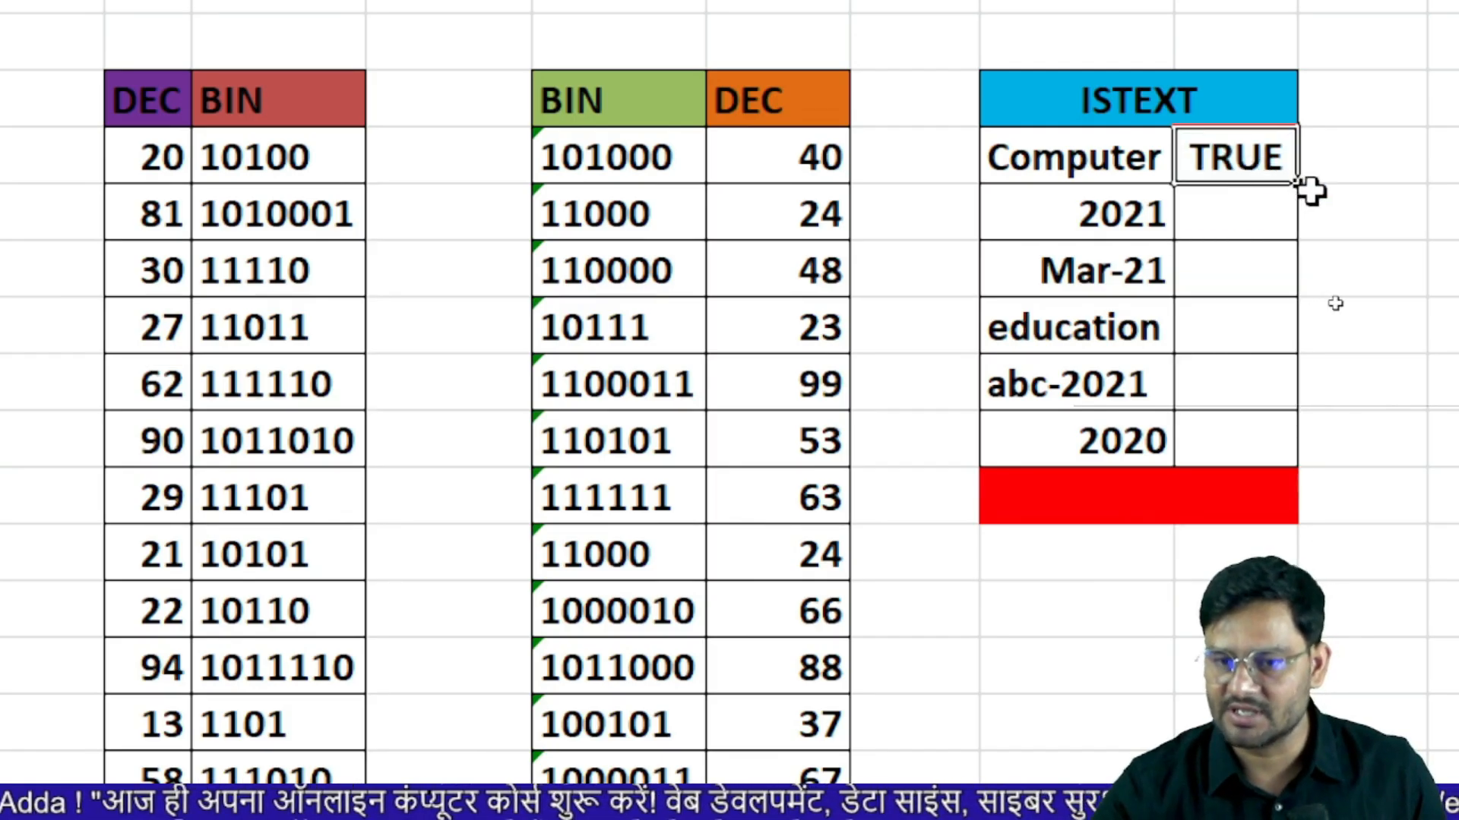
drag(1300, 185, 1277, 480)
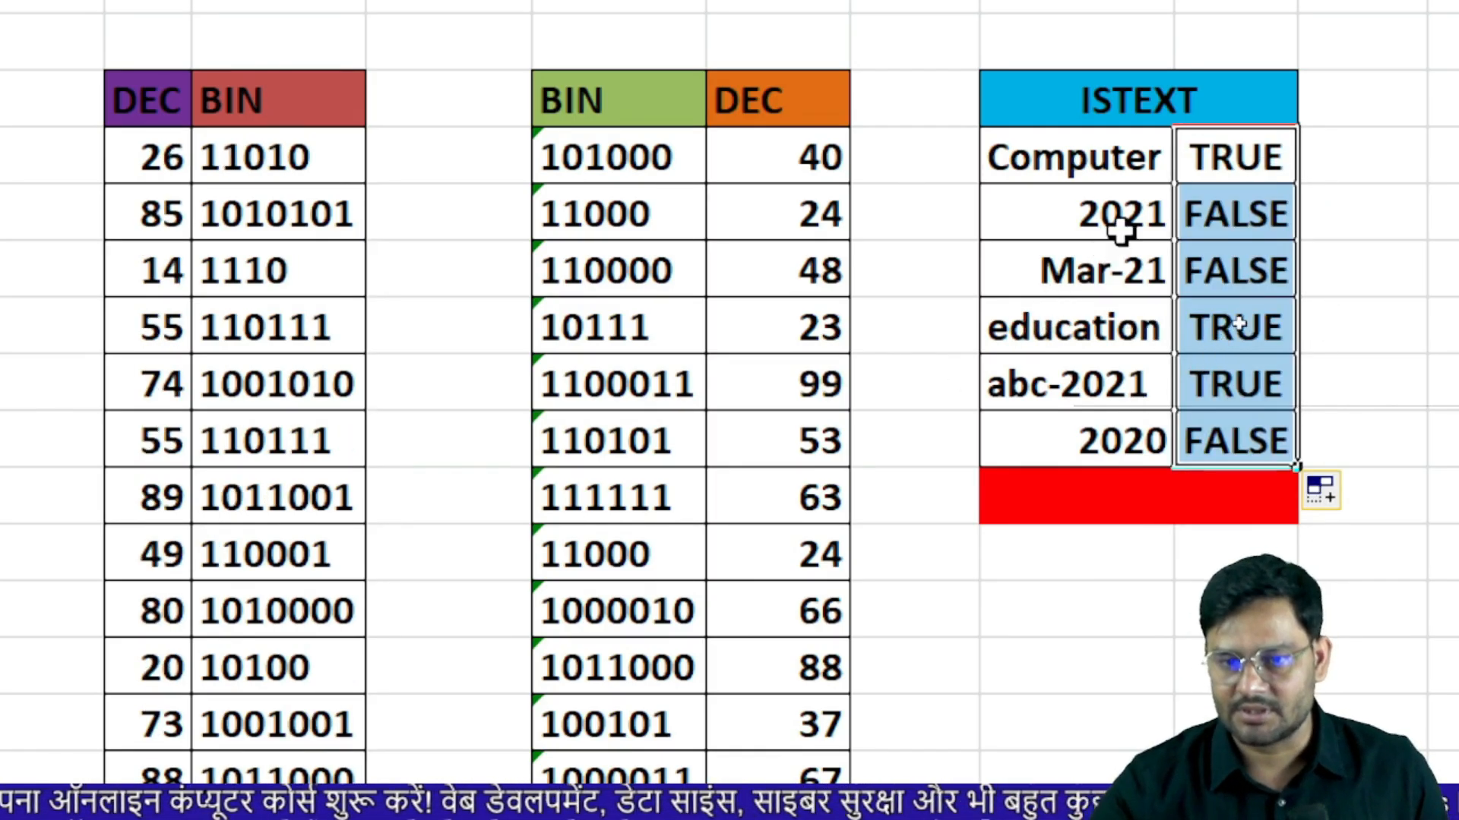
- Compare the entries in P5:P9 with their ISTEXT results in the adjacent column, row by row
click(1142, 209)
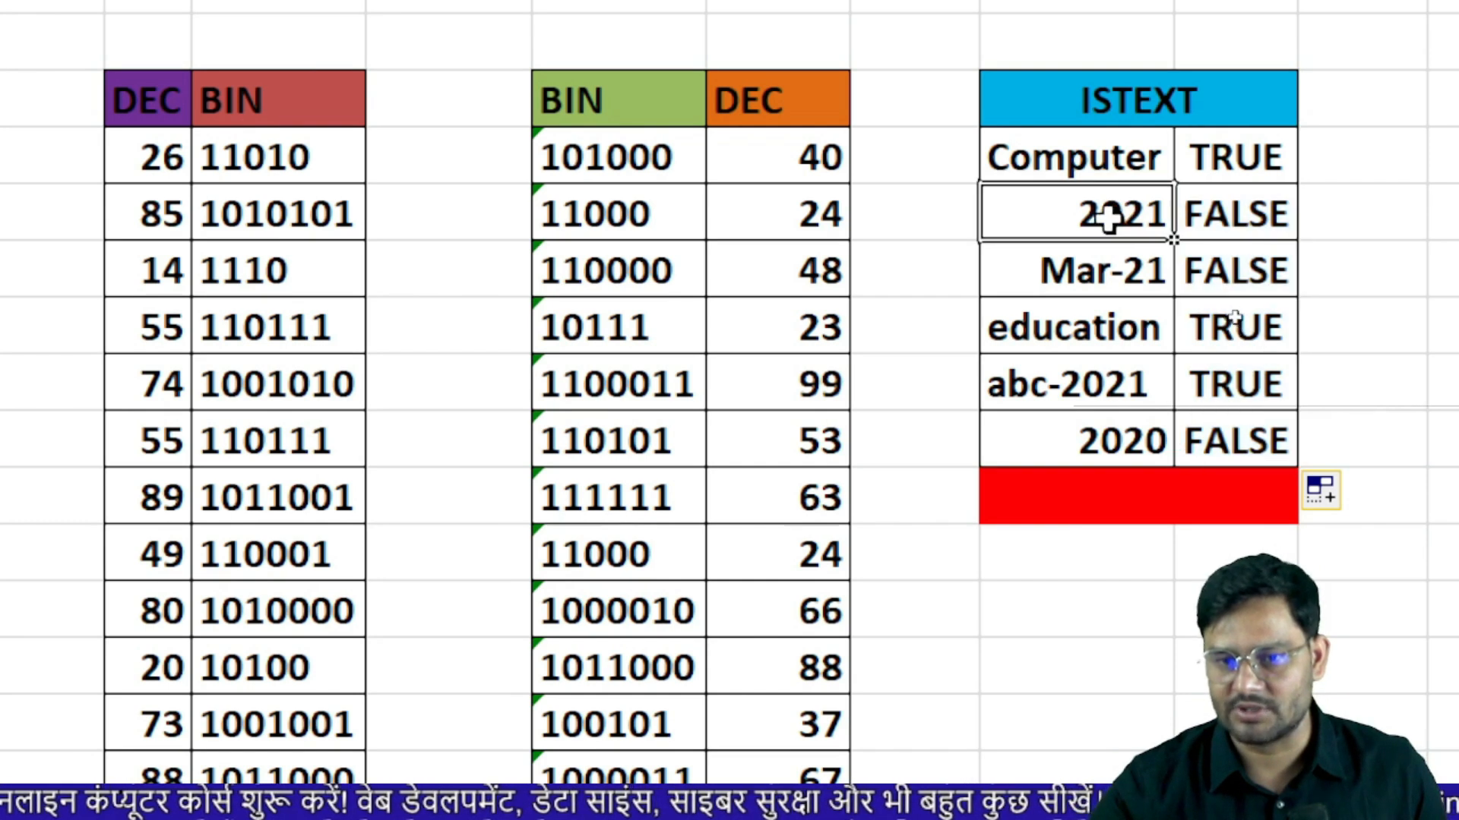
click(1271, 207)
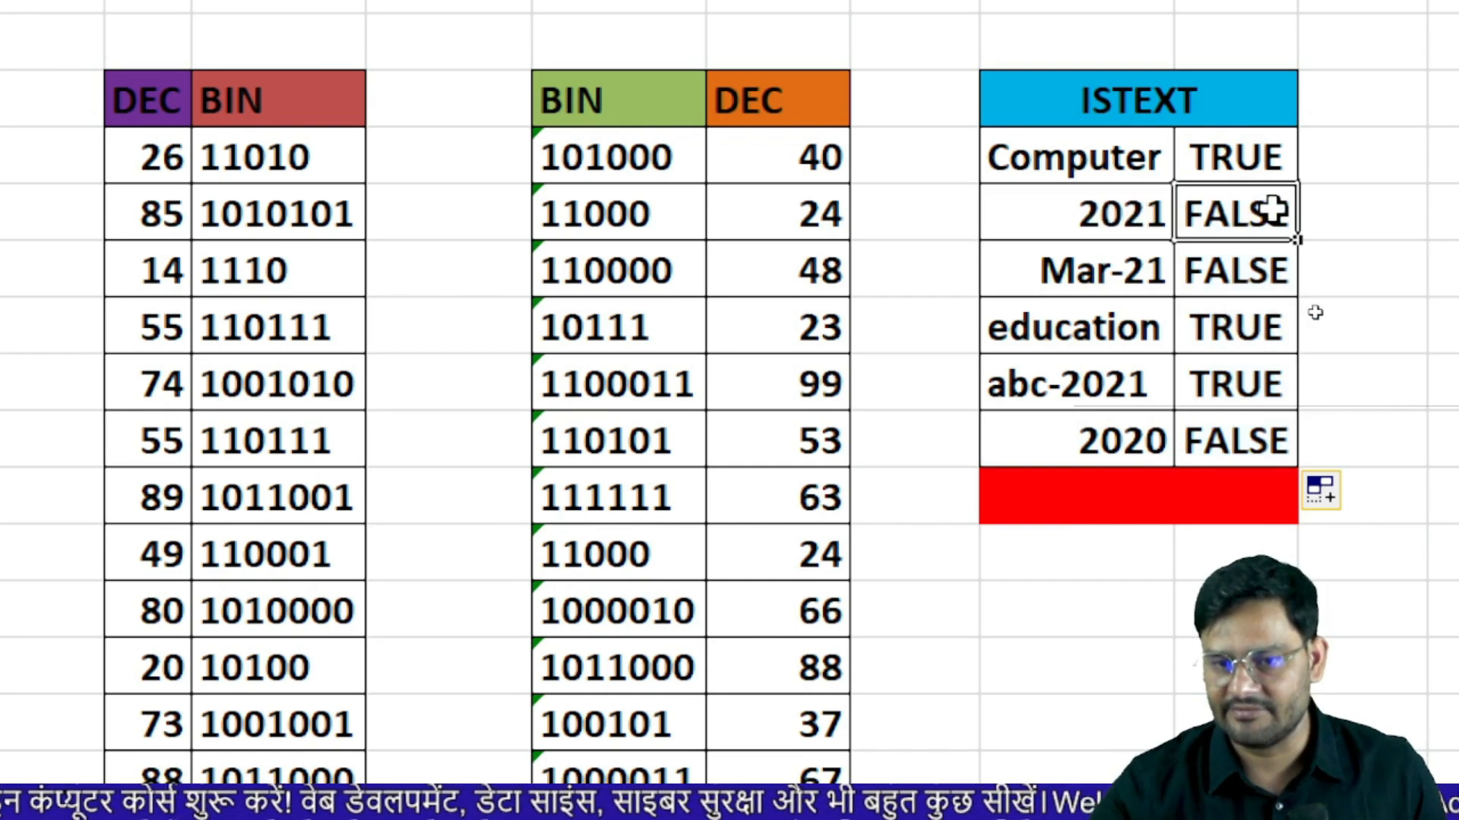
click(1055, 284)
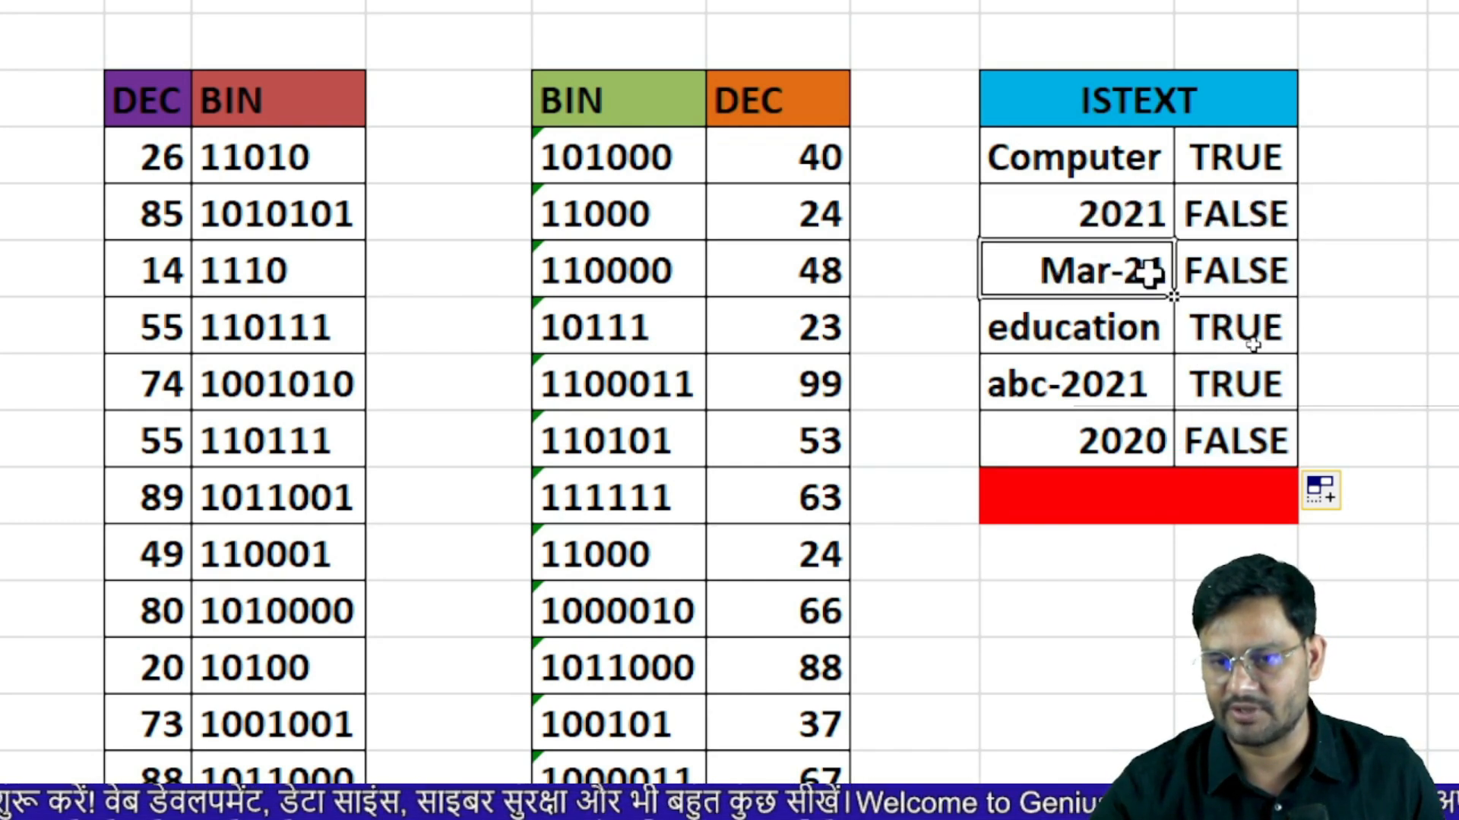
click(1266, 271)
click(1064, 335)
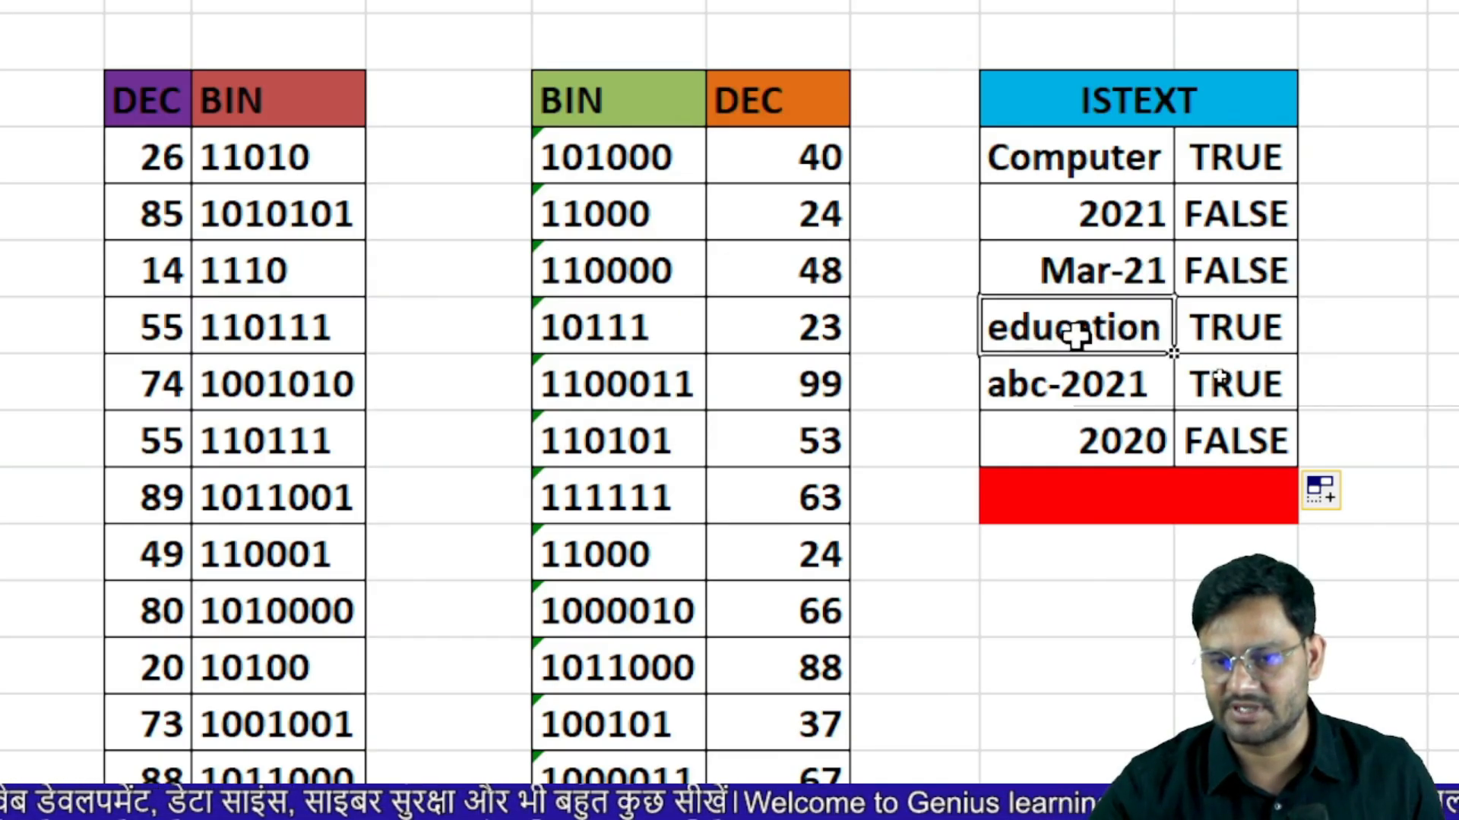
click(1283, 321)
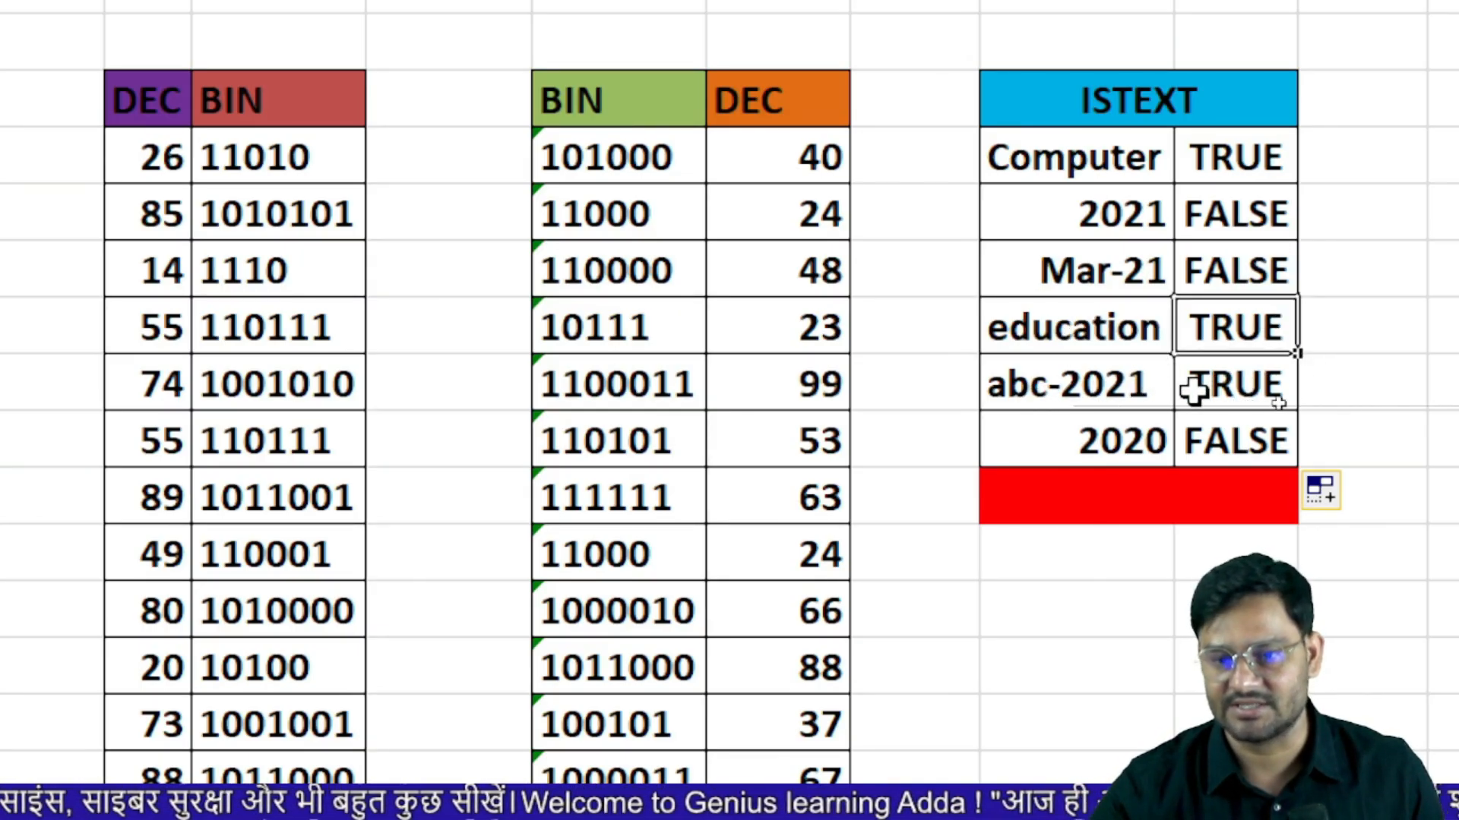
click(1250, 391)
click(1125, 448)
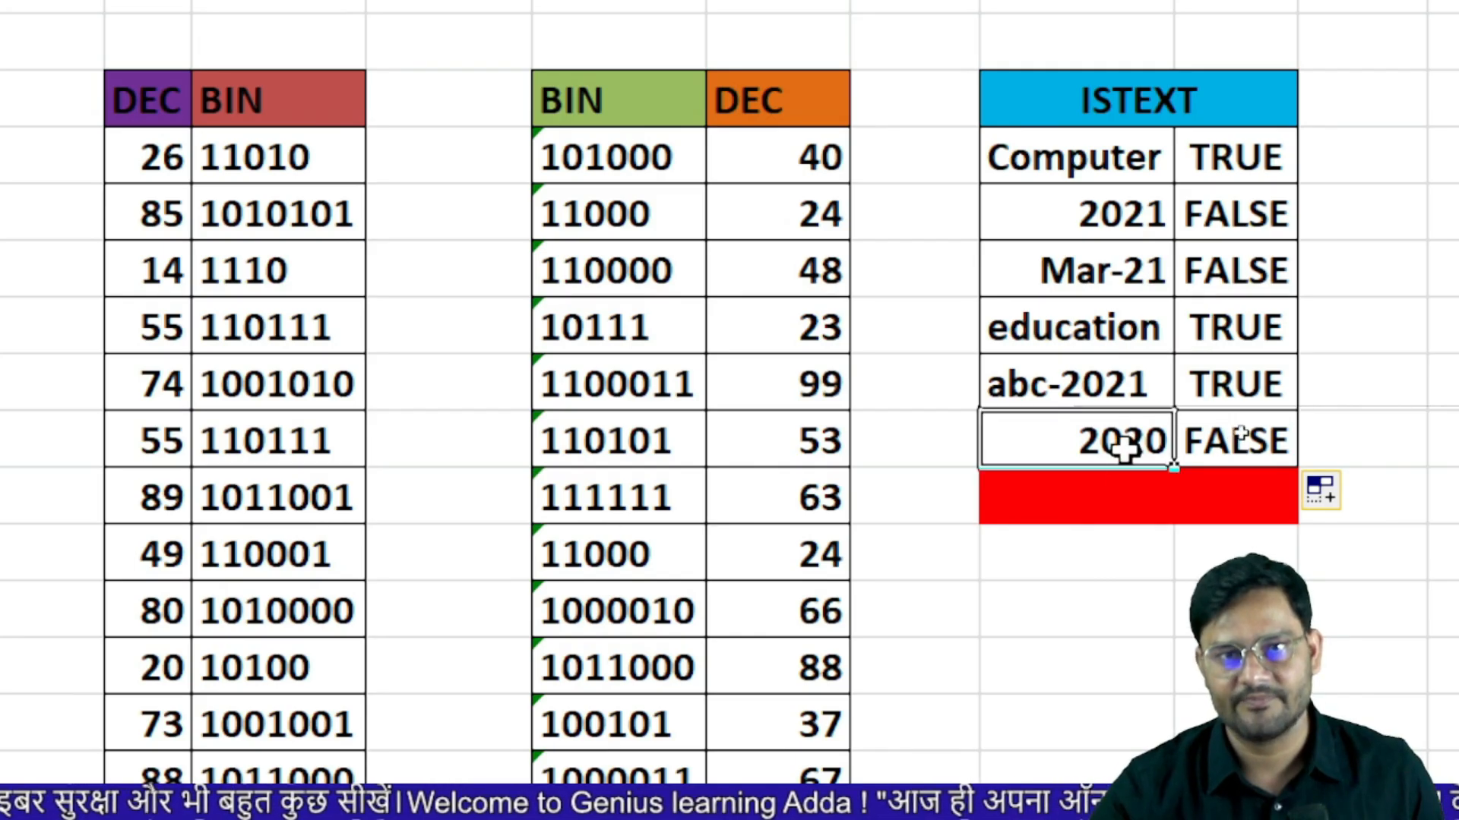
click(1265, 436)
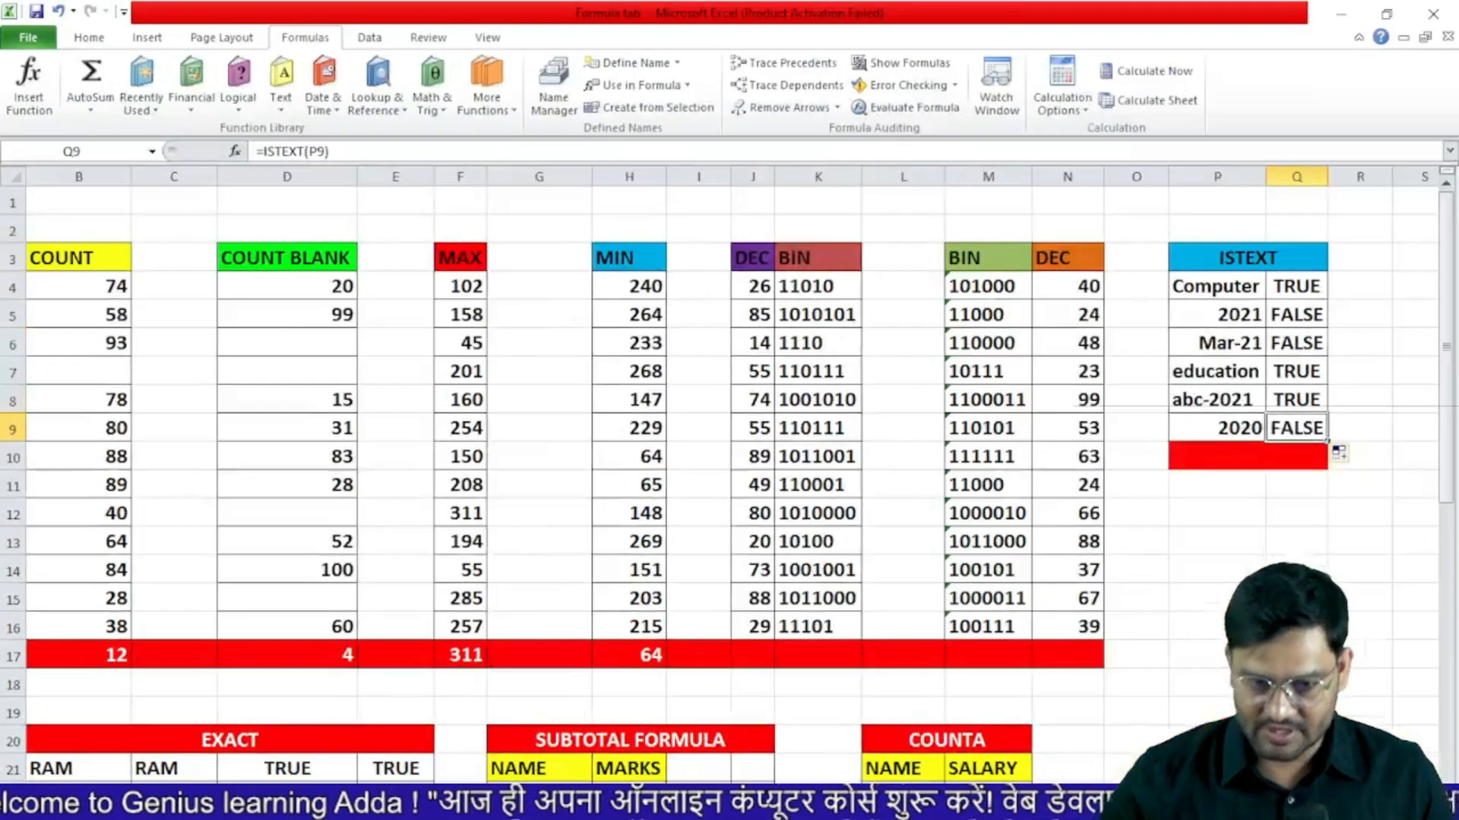
- Clear the existing results in D21:E29 of the EXACT table and select D21
scroll(72, 585, down, 3)
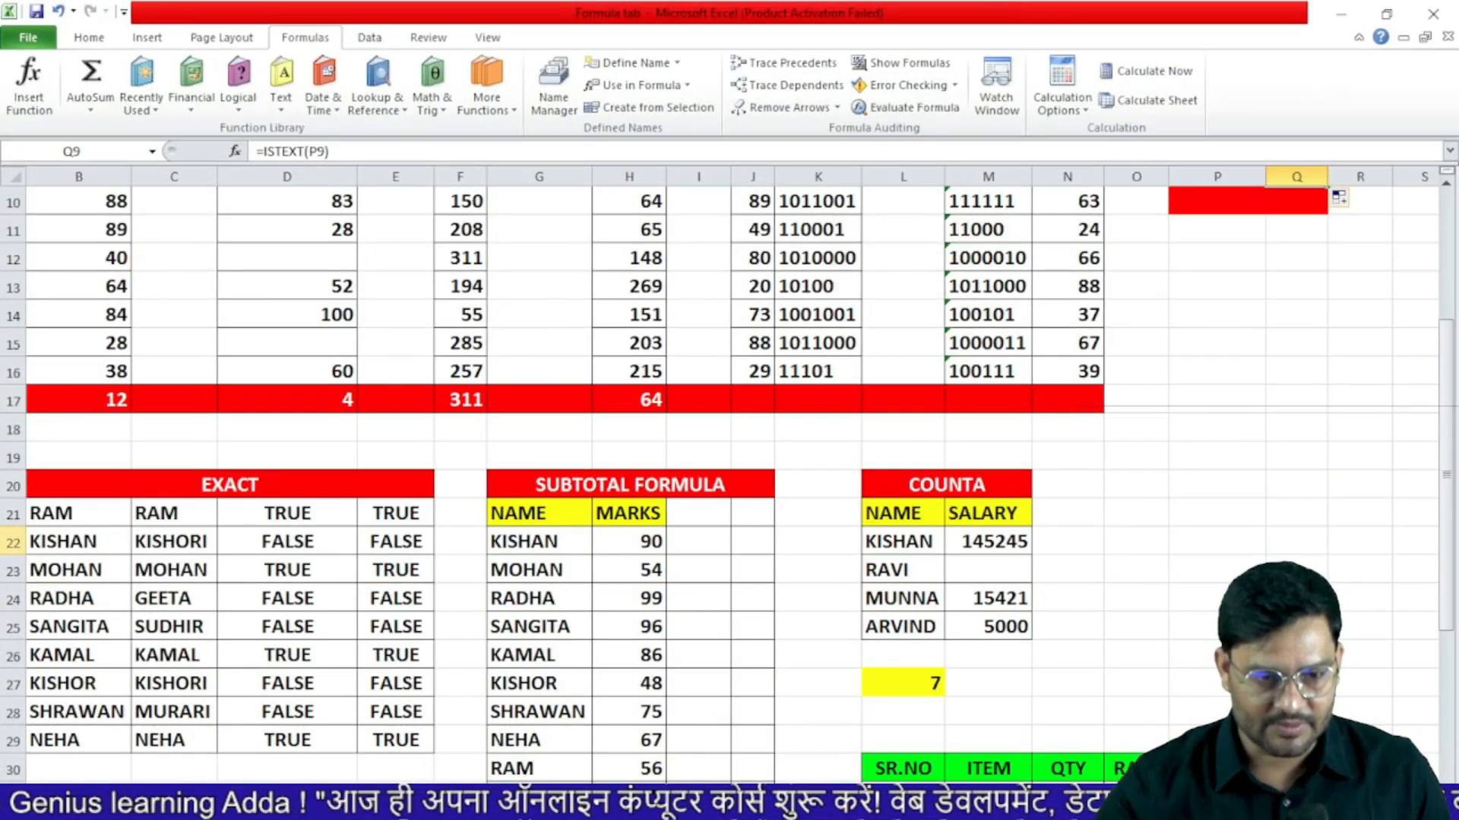
drag(295, 511, 391, 733)
key(Delete)
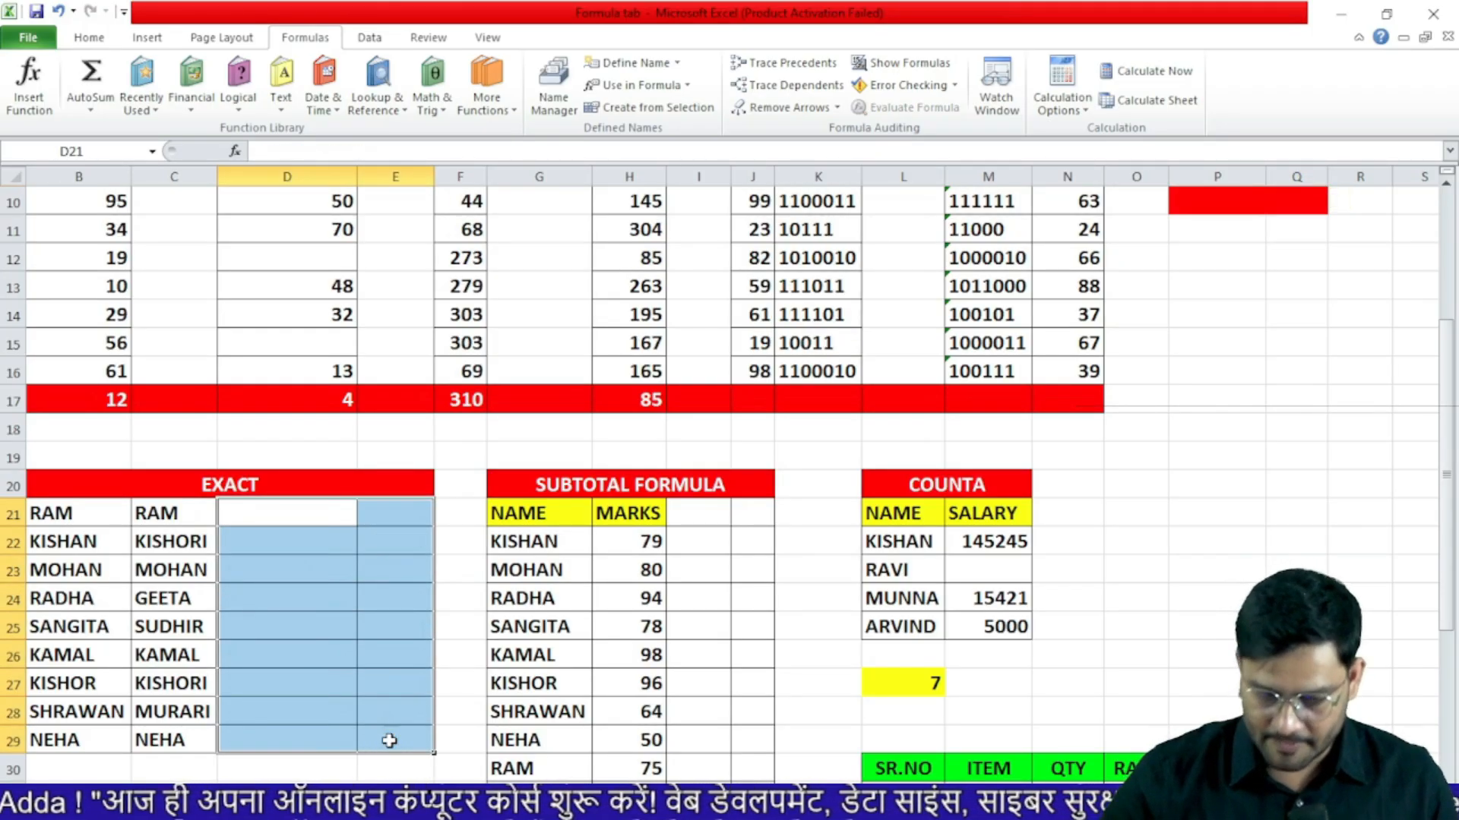
click(289, 515)
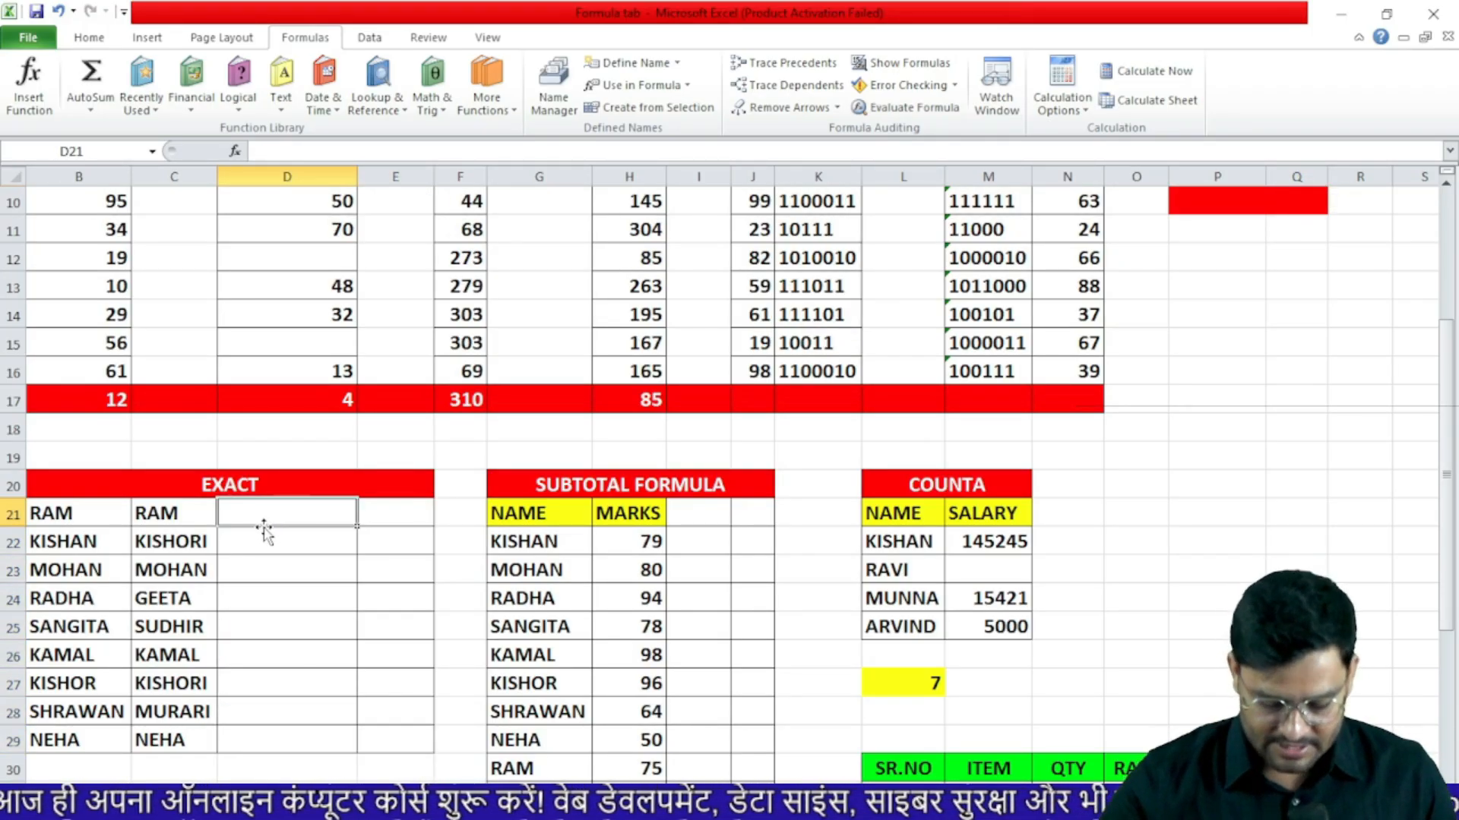
- Enter =EXACT(B21,C21) in D21 to compare the two names in the first row of the EXACT table
text(=e)
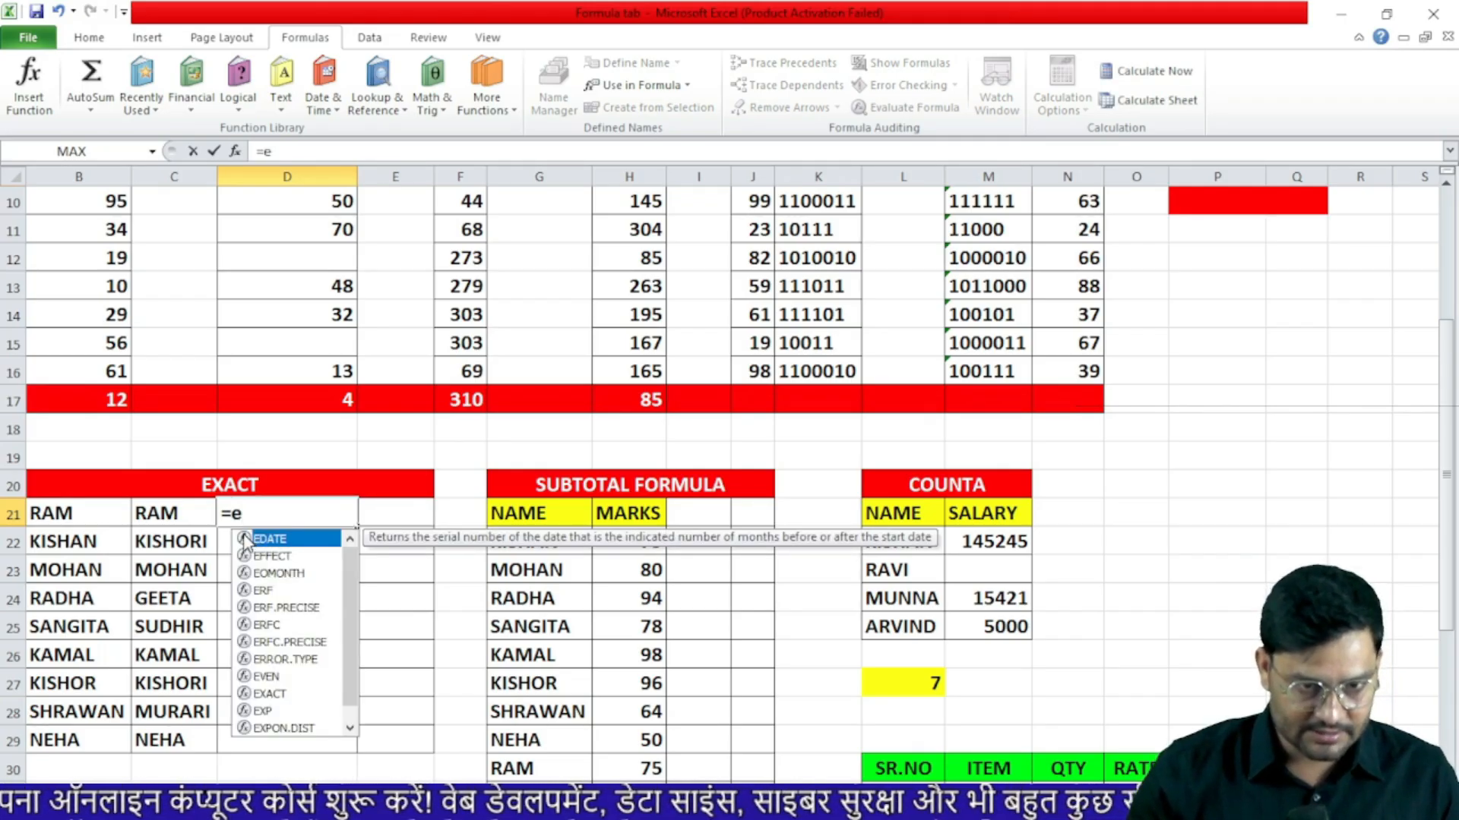
text(xact)
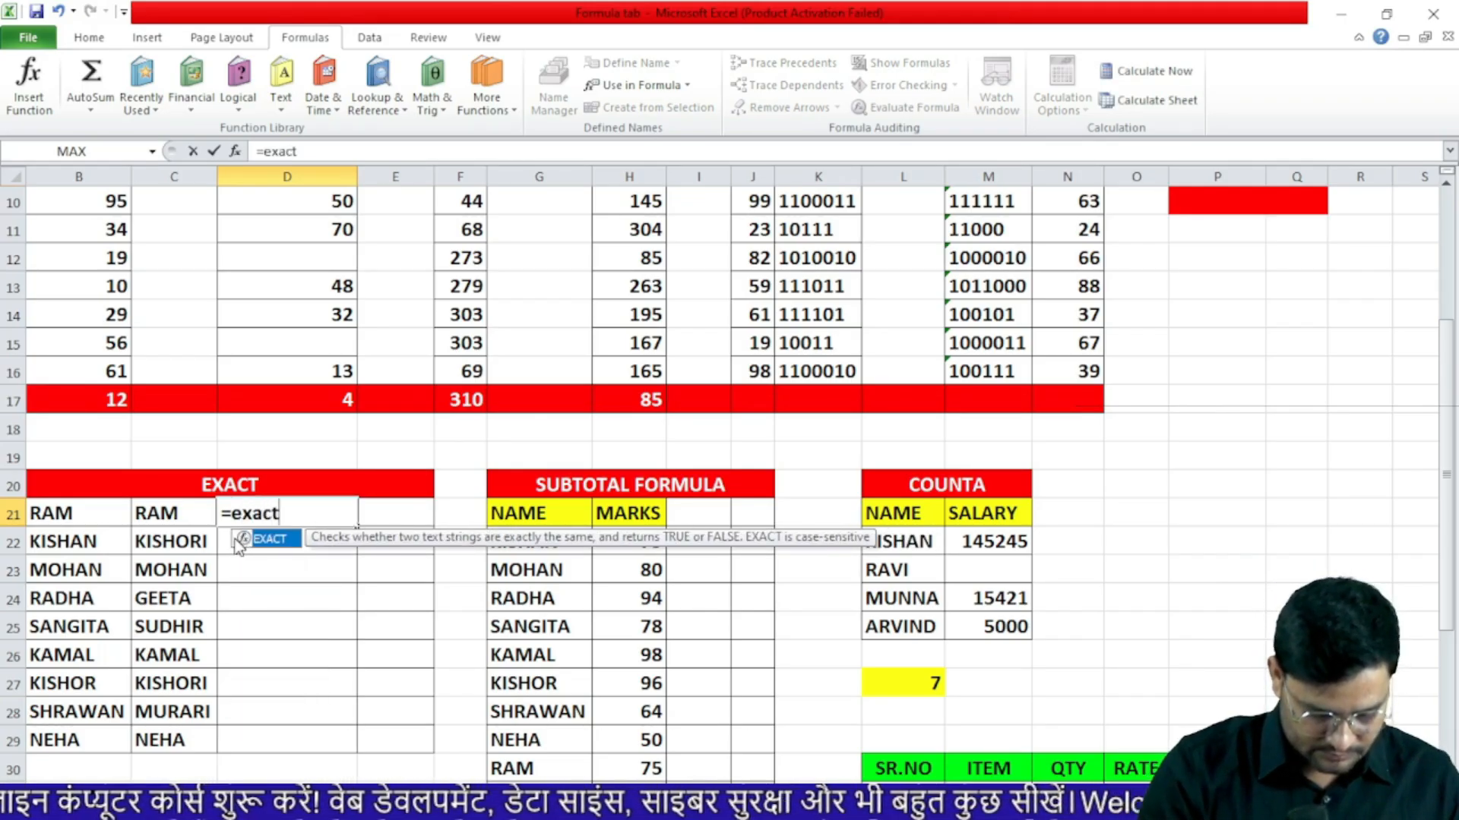
key(Tab)
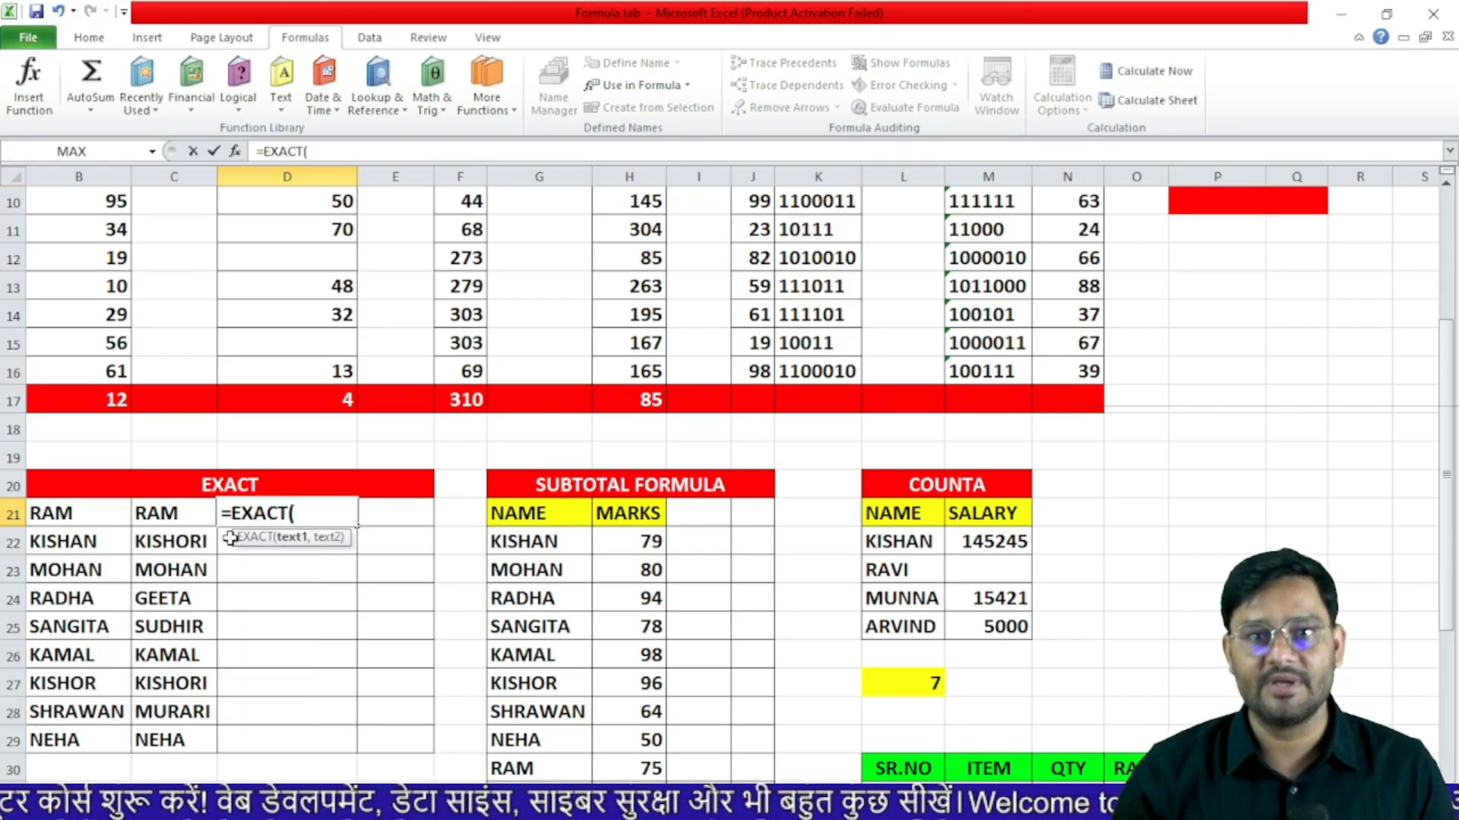
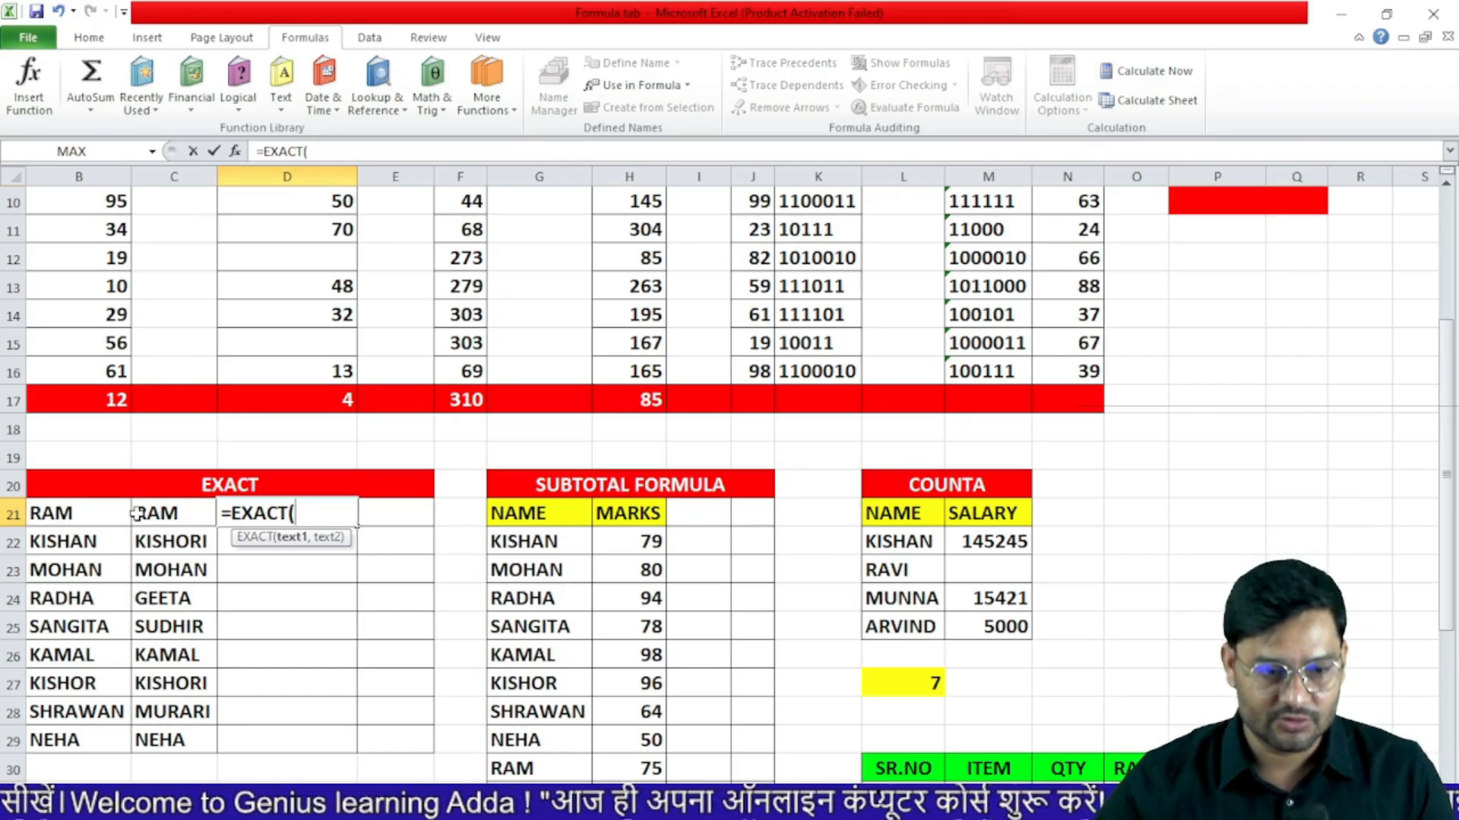
click(71, 514)
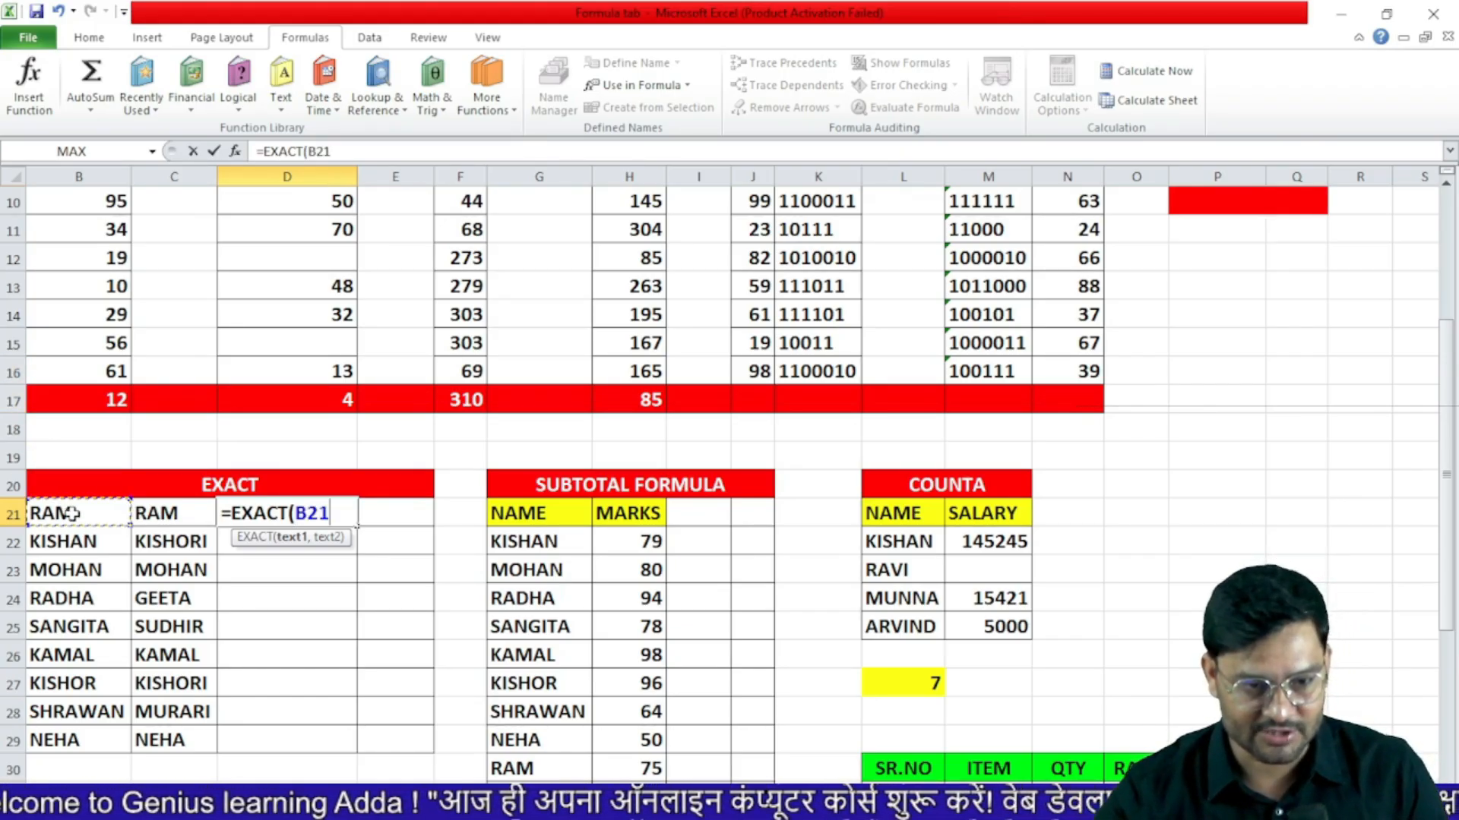
text(,)
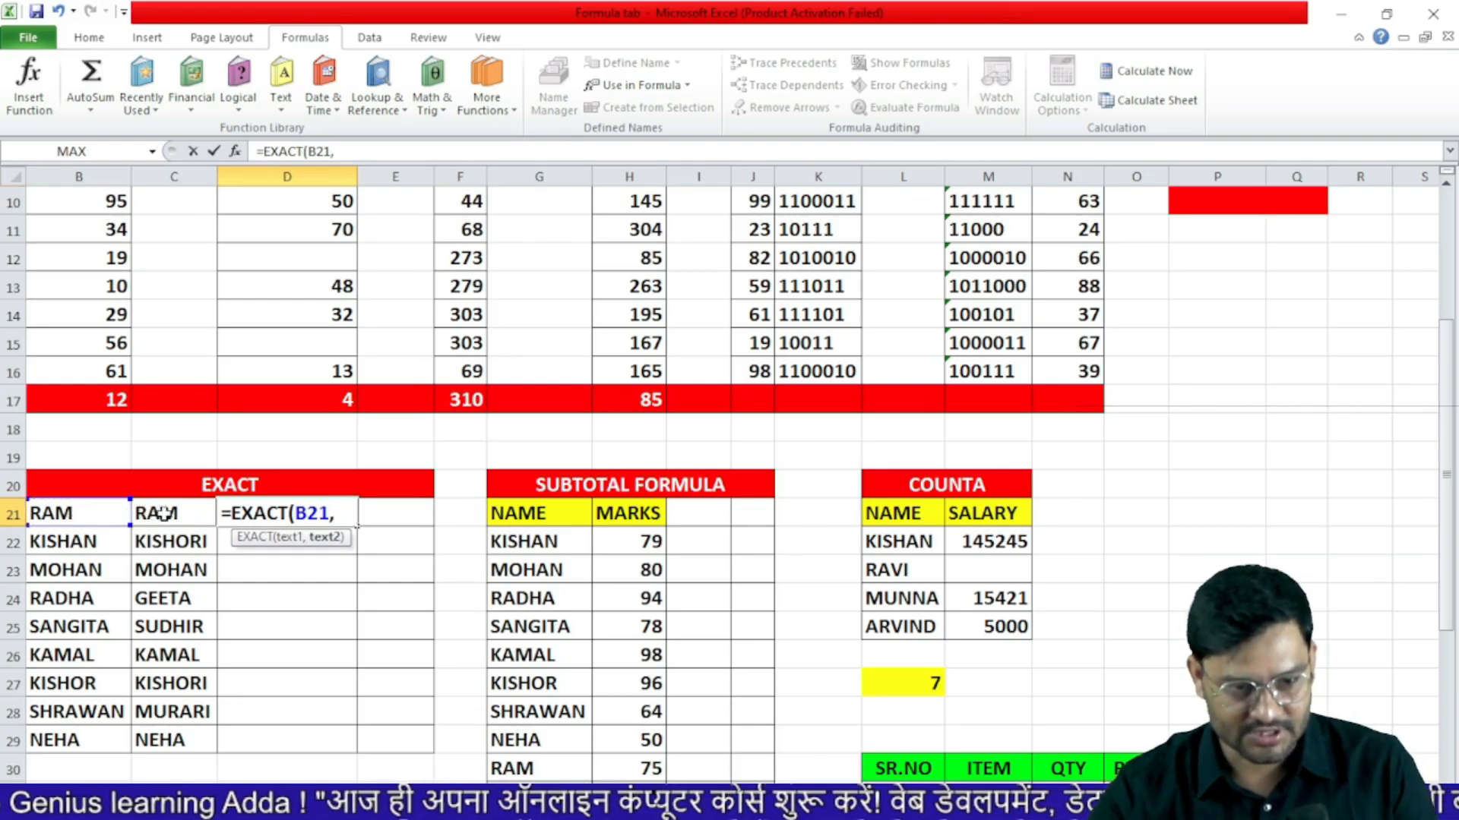
click(176, 514)
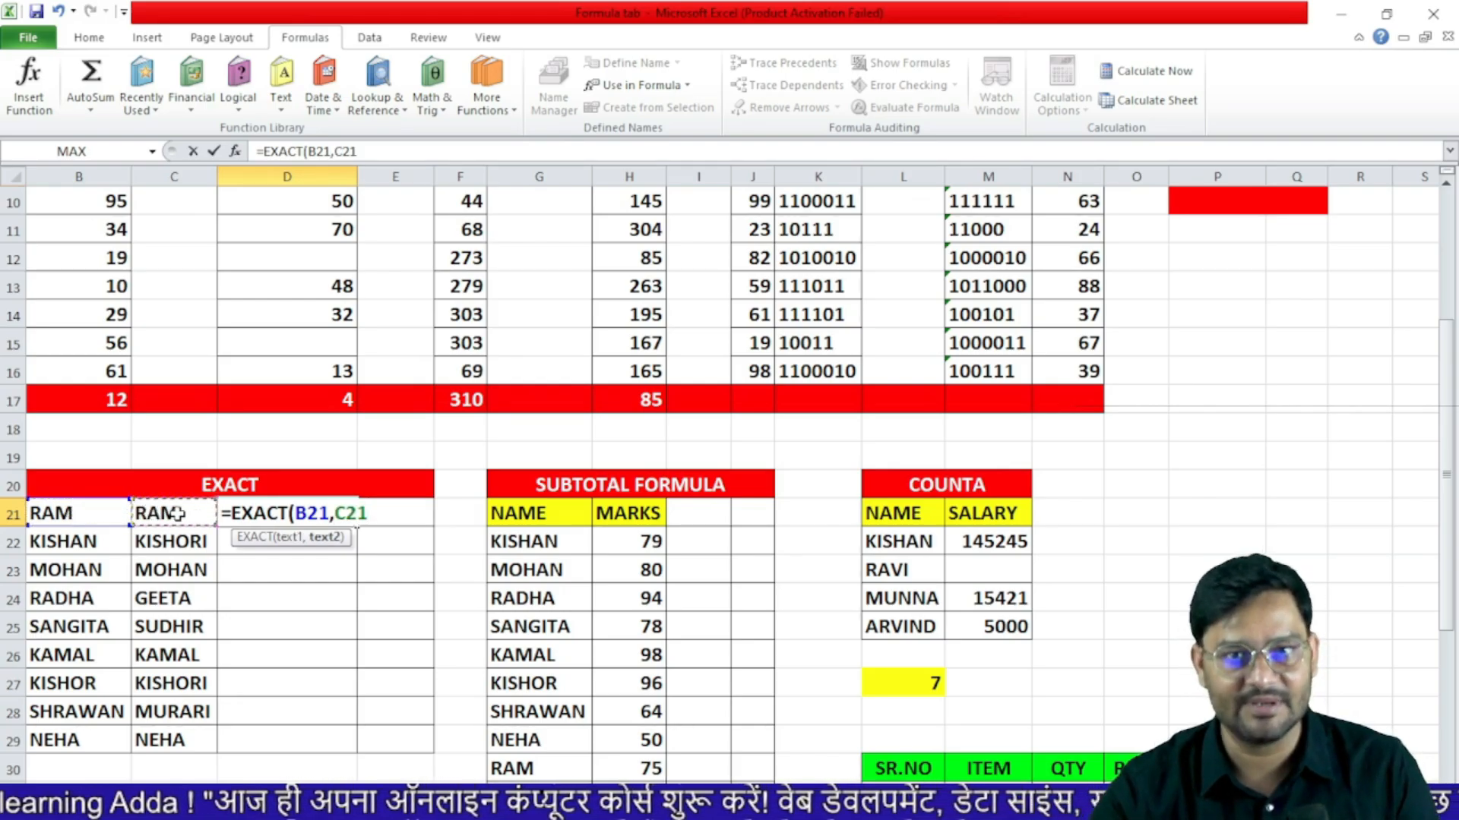
key(Return)
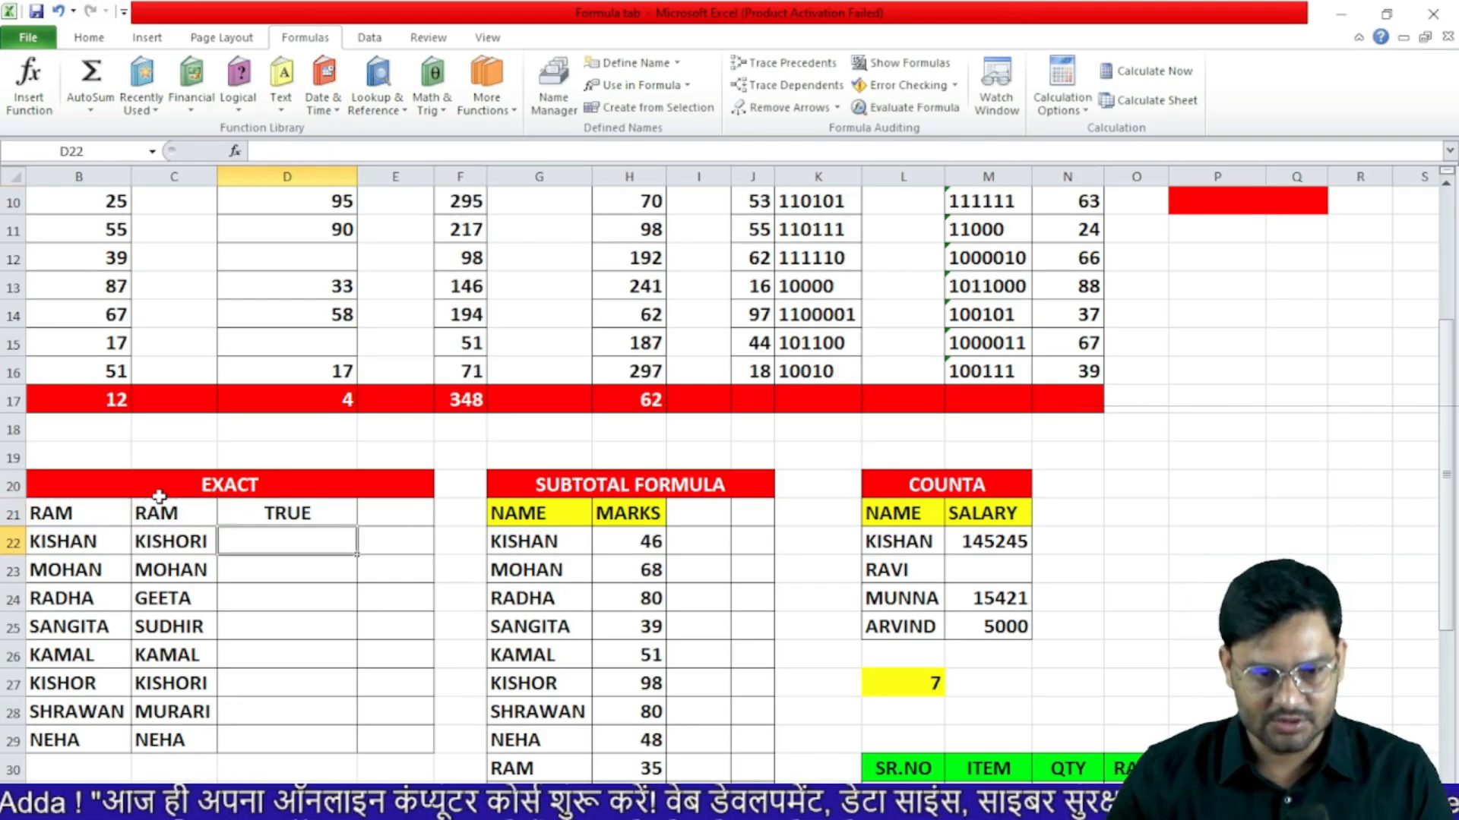
- Fill the EXACT formula from D21 down to D29 and select the second row's first name, B22
click(293, 518)
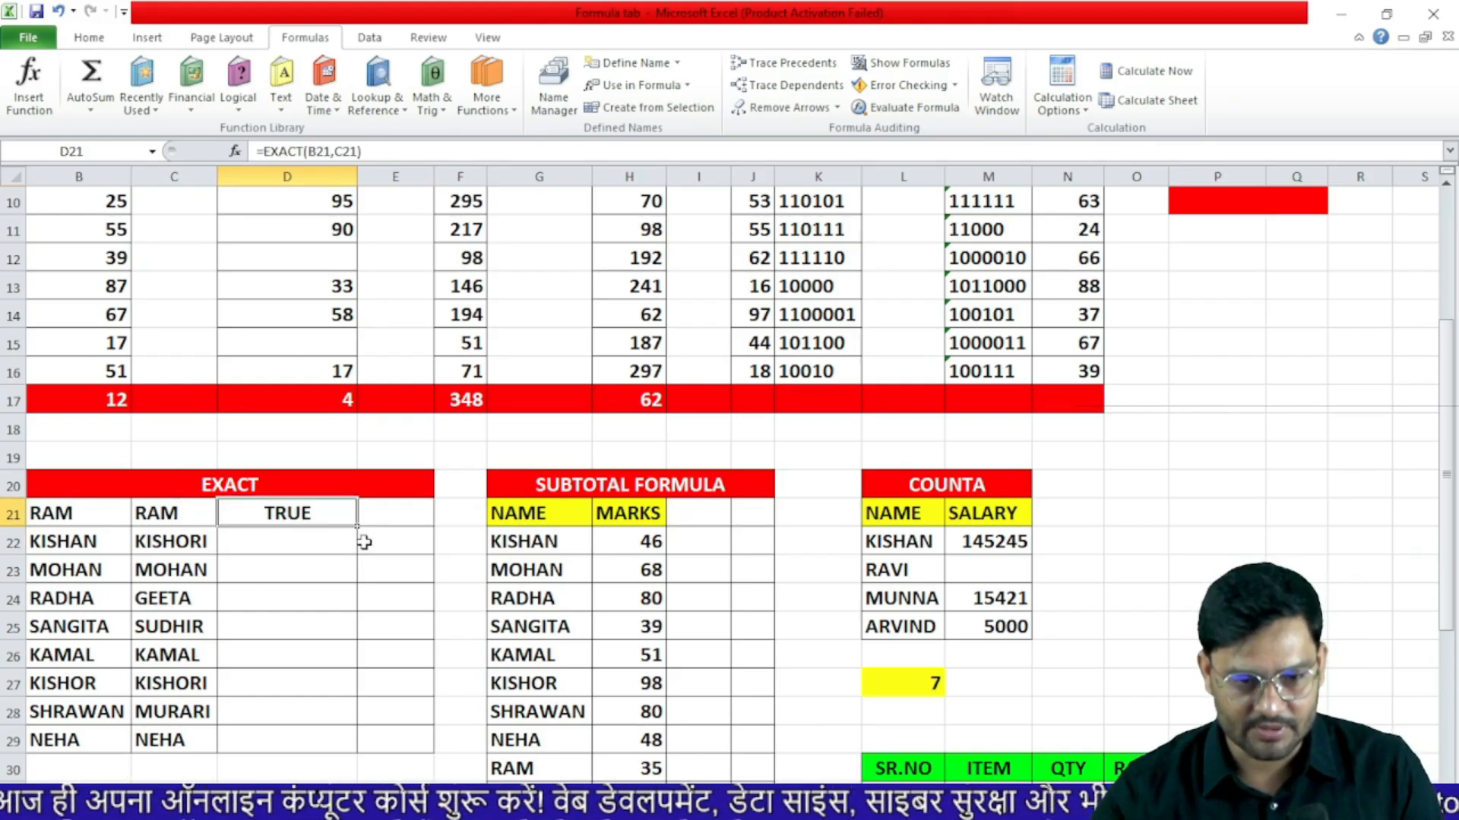
drag(359, 526, 359, 750)
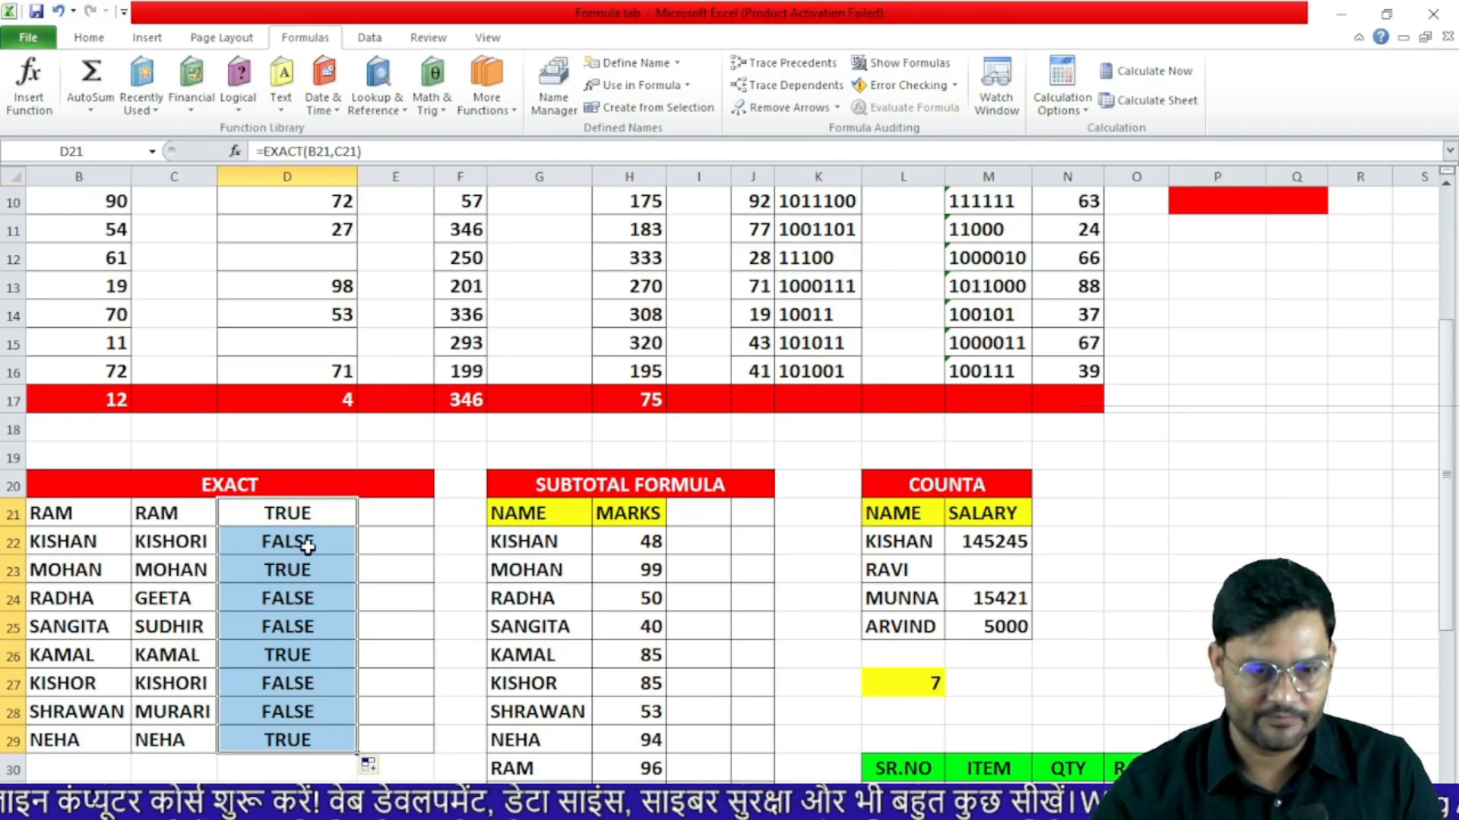
click(90, 549)
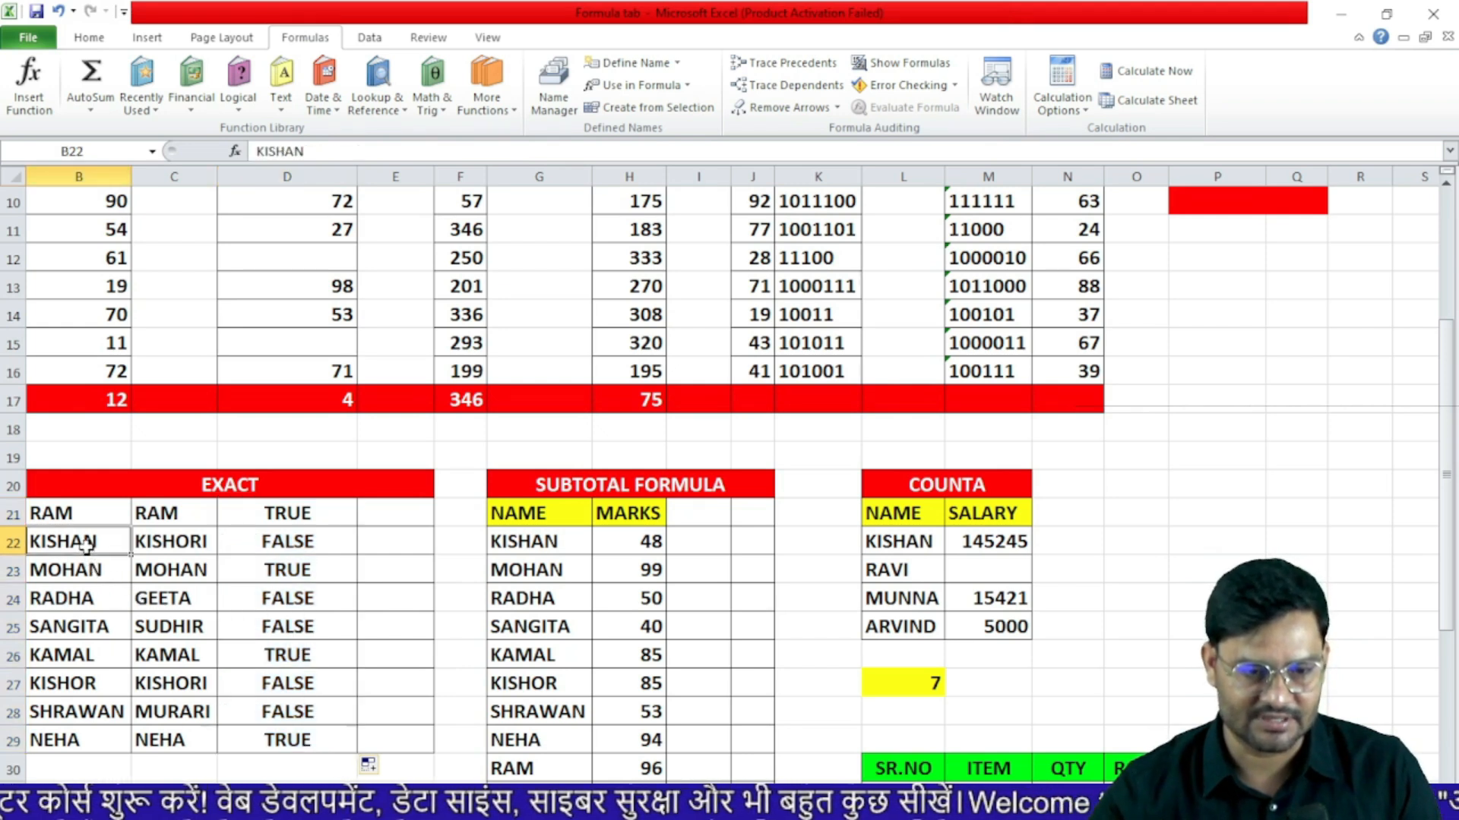
- Compare the name pairs in rows 22 to 24 of the EXACT table with their results in column D
click(165, 544)
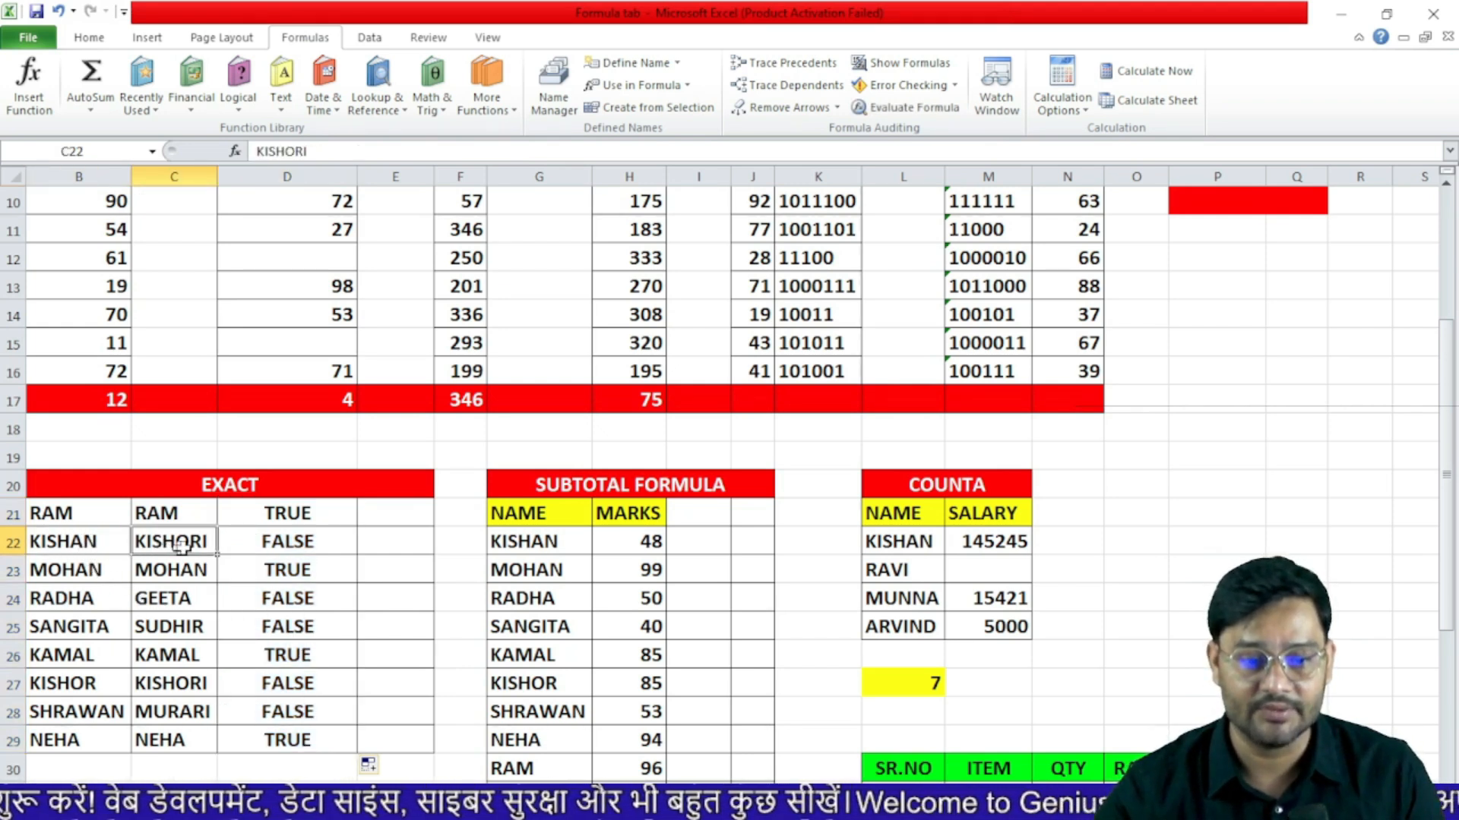
click(304, 542)
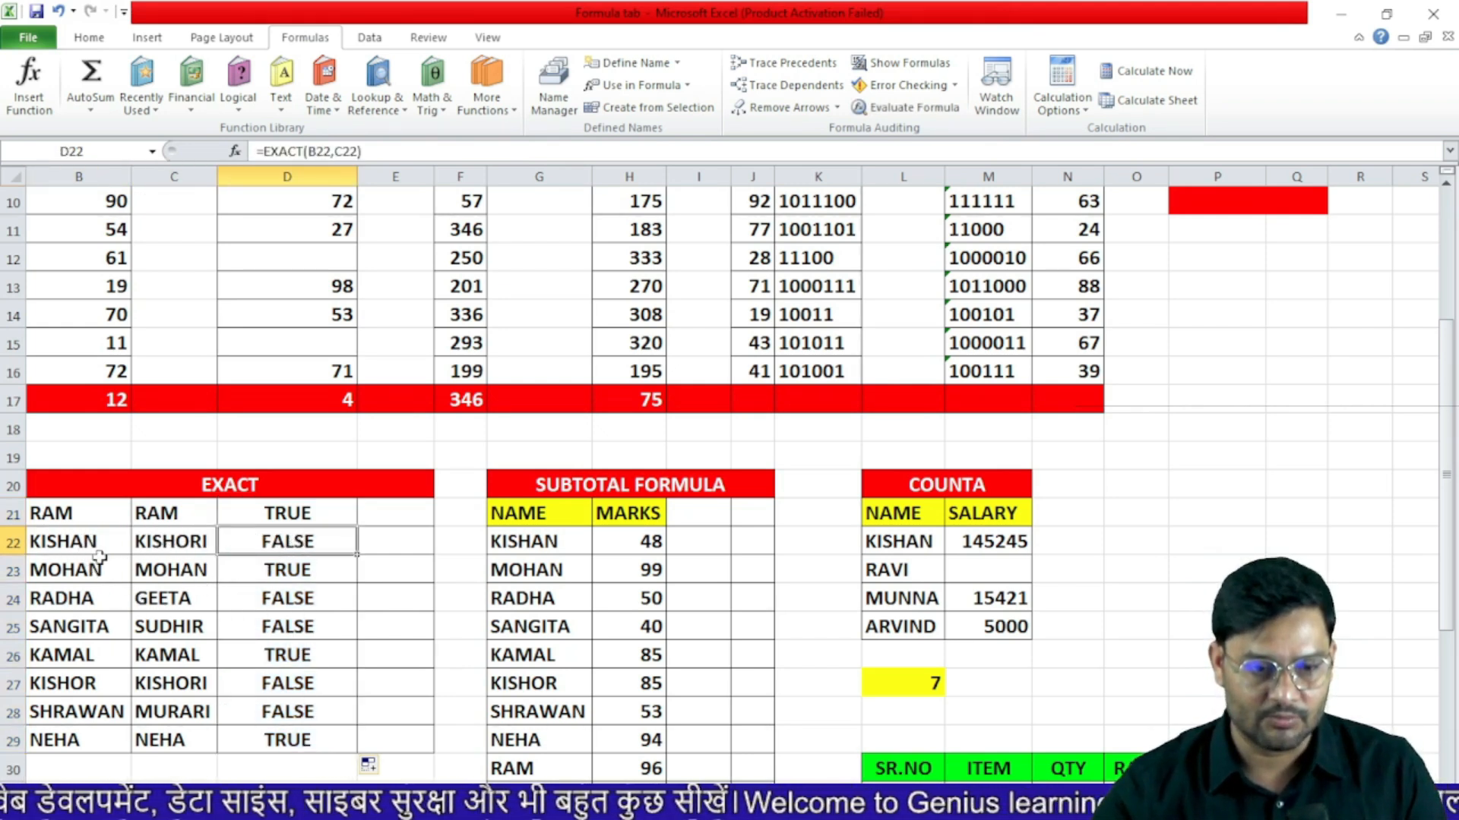
click(299, 571)
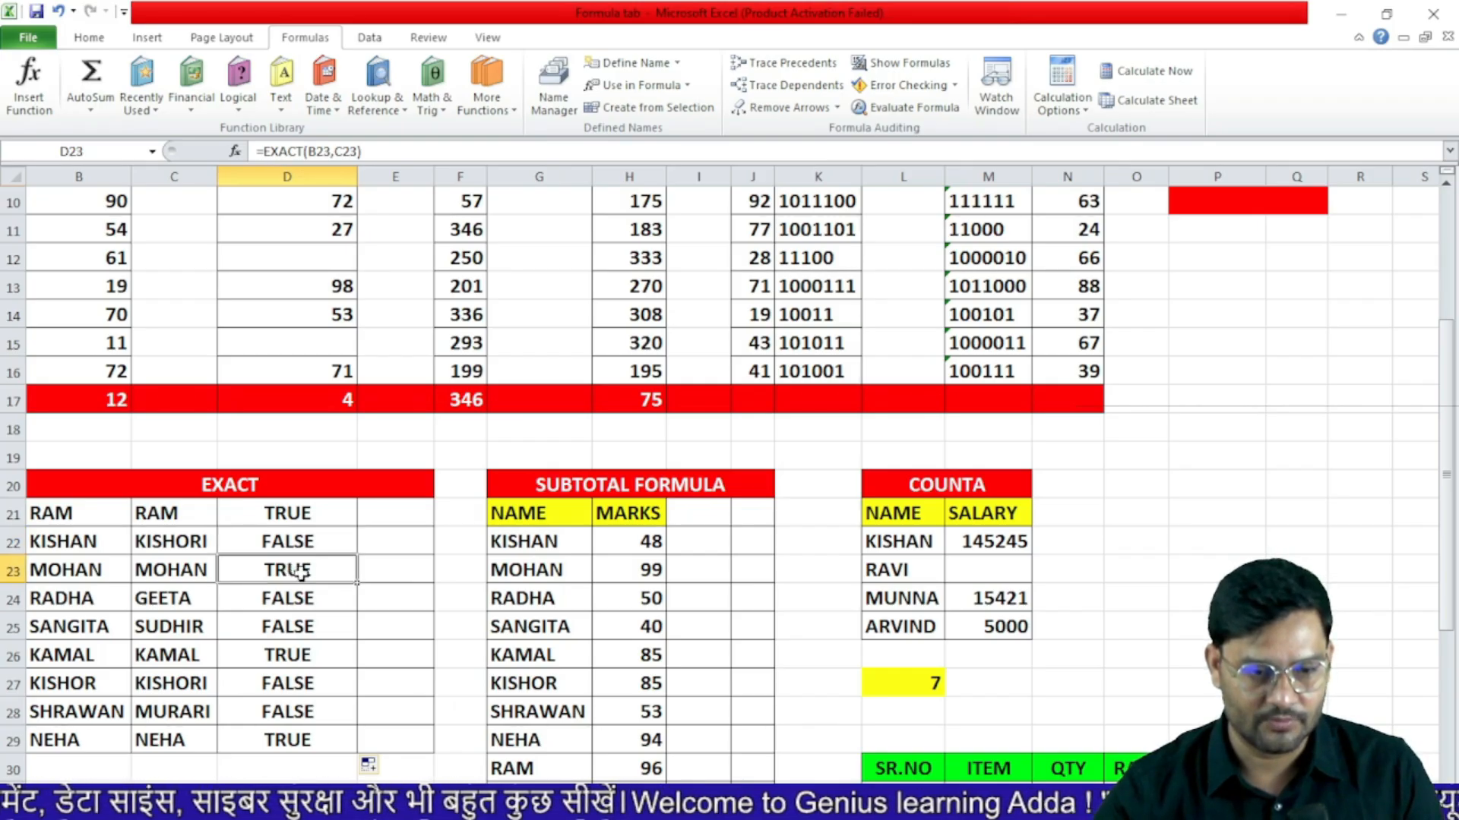
click(106, 598)
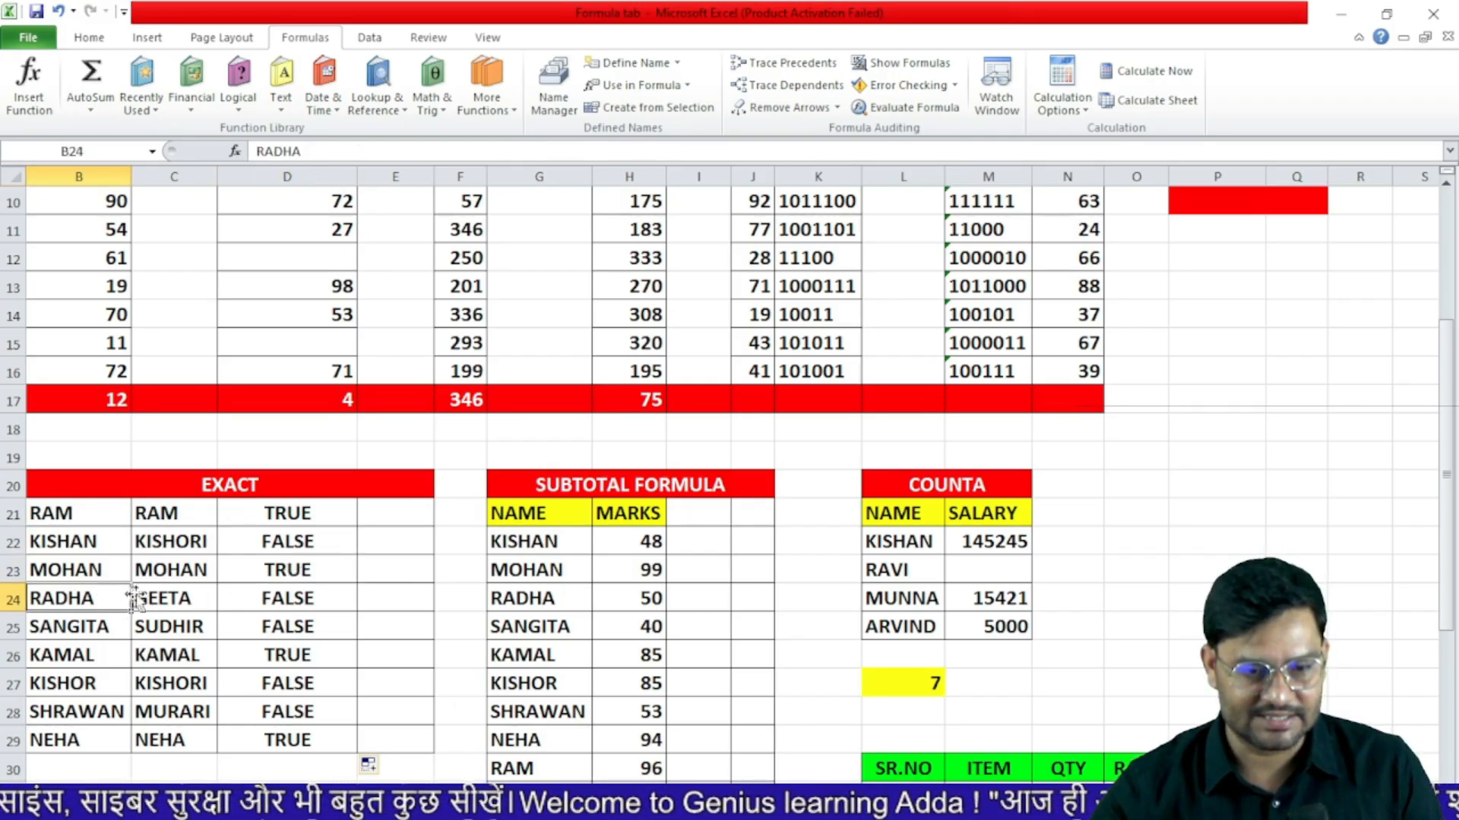
click(272, 598)
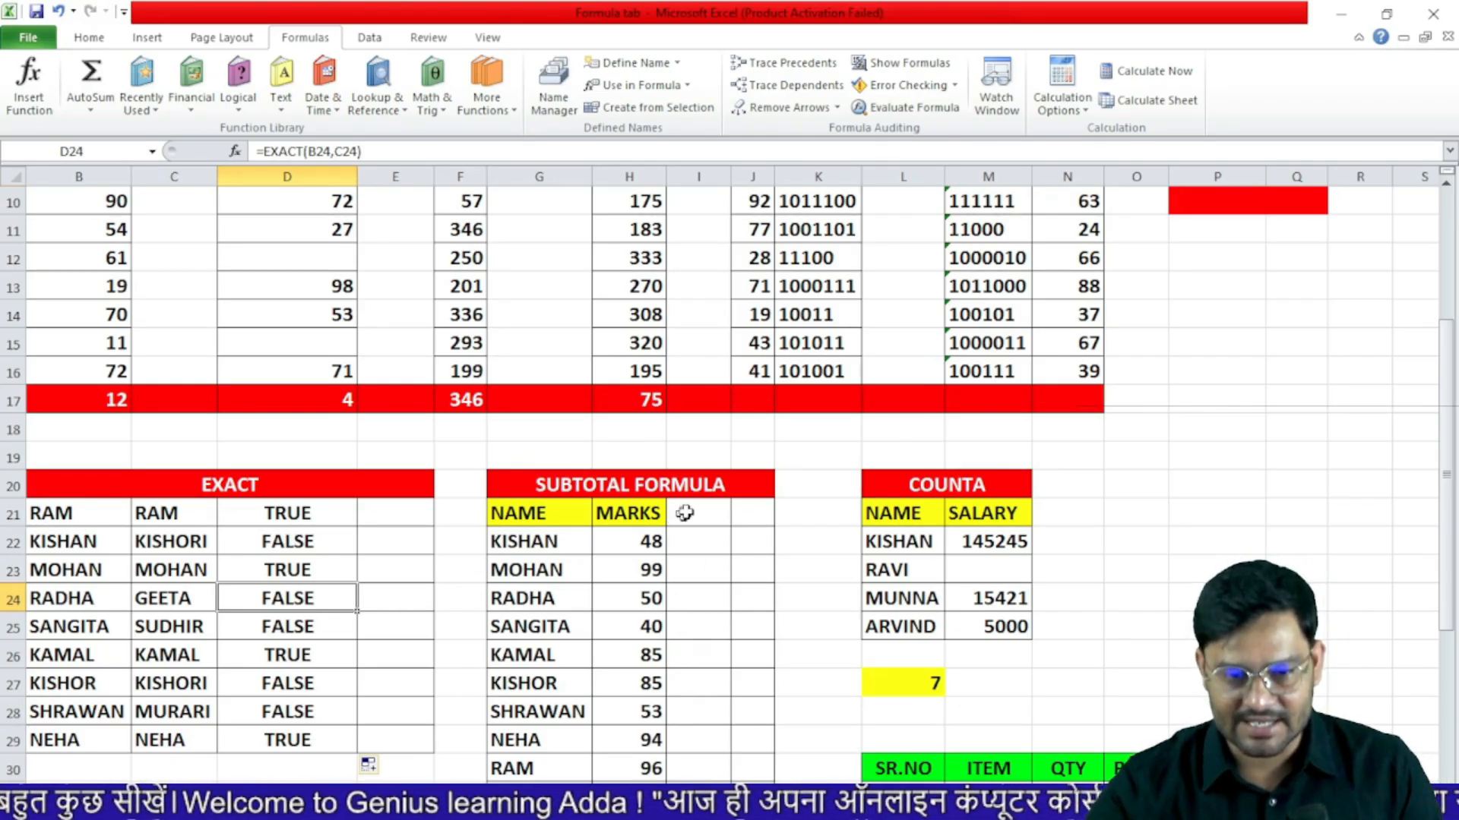
- Clear the existing SUBTOTAL formula from H39 below the MARKS column
scroll(685, 514, down, 3)
click(638, 768)
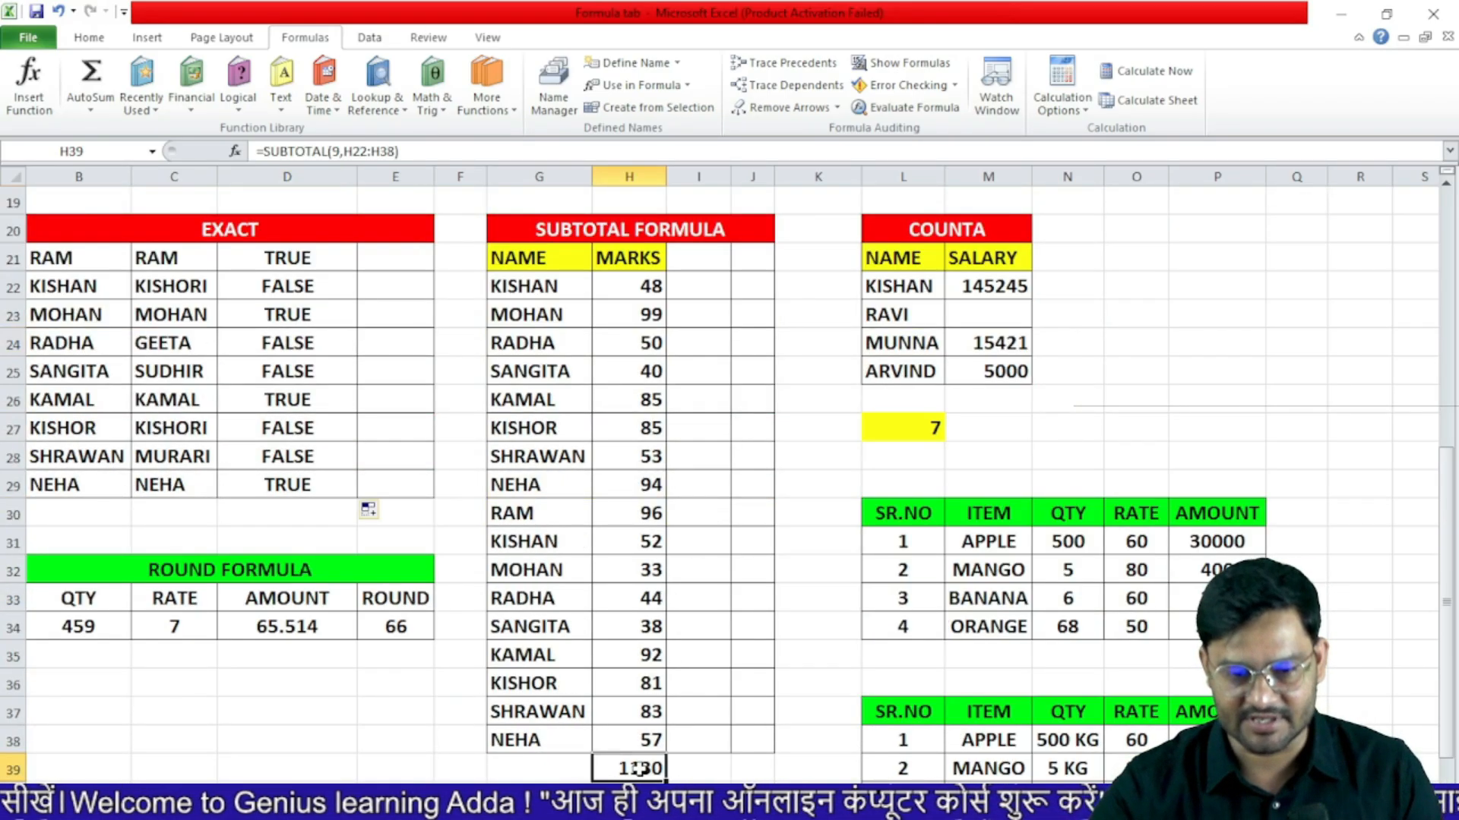
key(Delete)
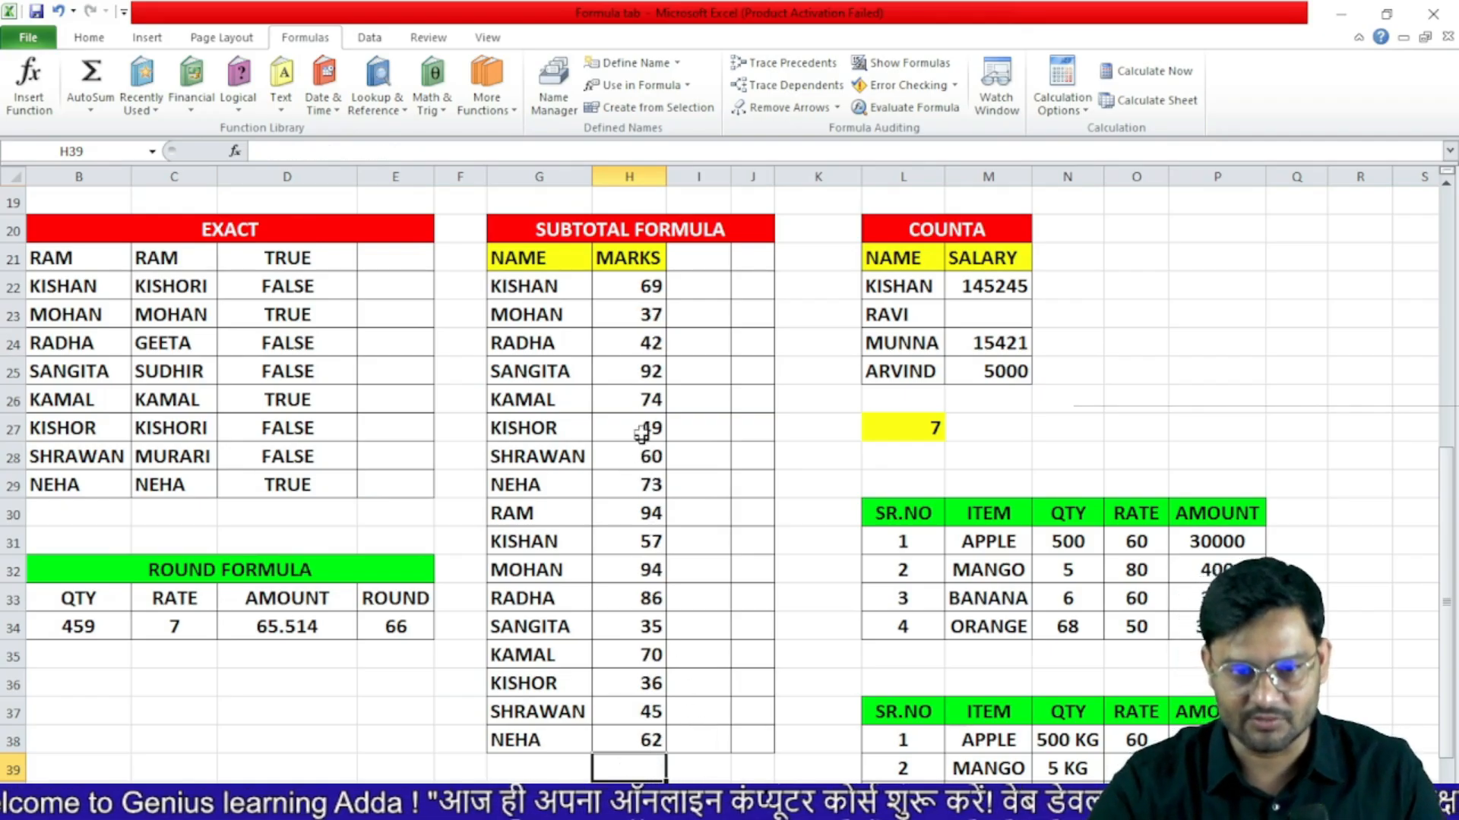
- Convert the random marks in H22:H38 to fixed numbers by copying them and pasting them in place as values
click(641, 295)
drag(641, 295, 642, 718)
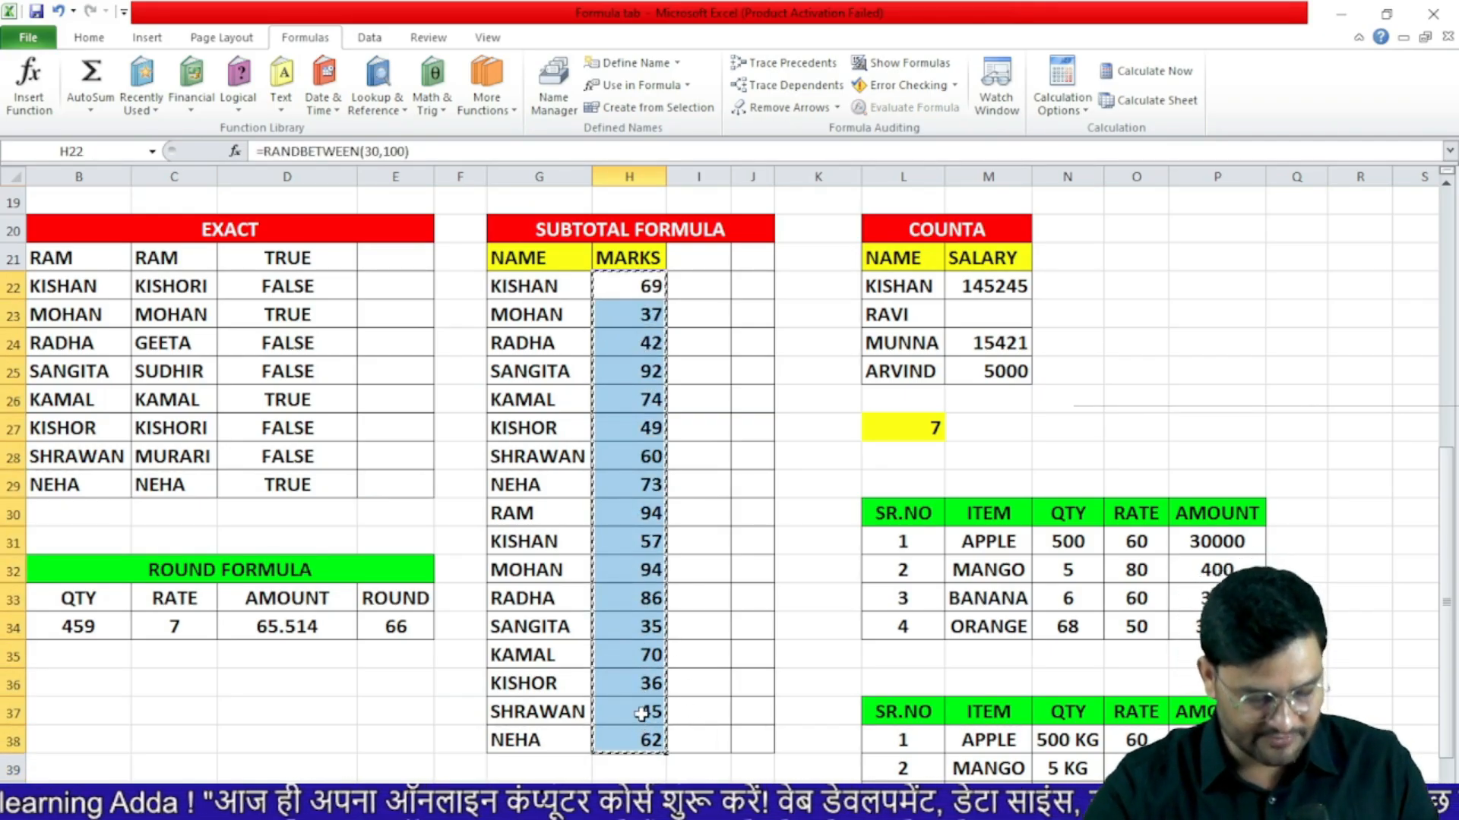
key(ctrl+c)
click(89, 37)
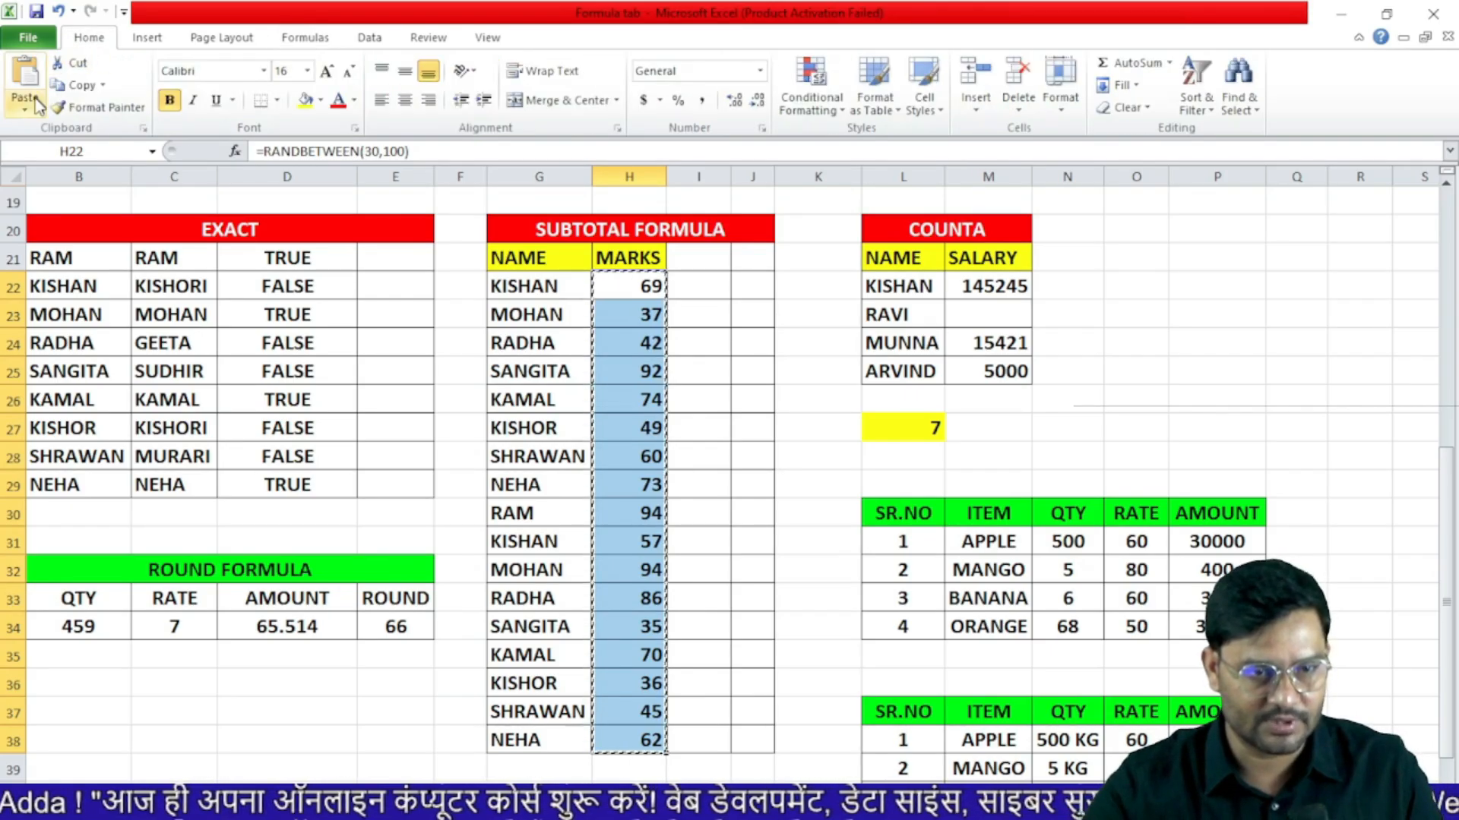
click(25, 110)
click(16, 235)
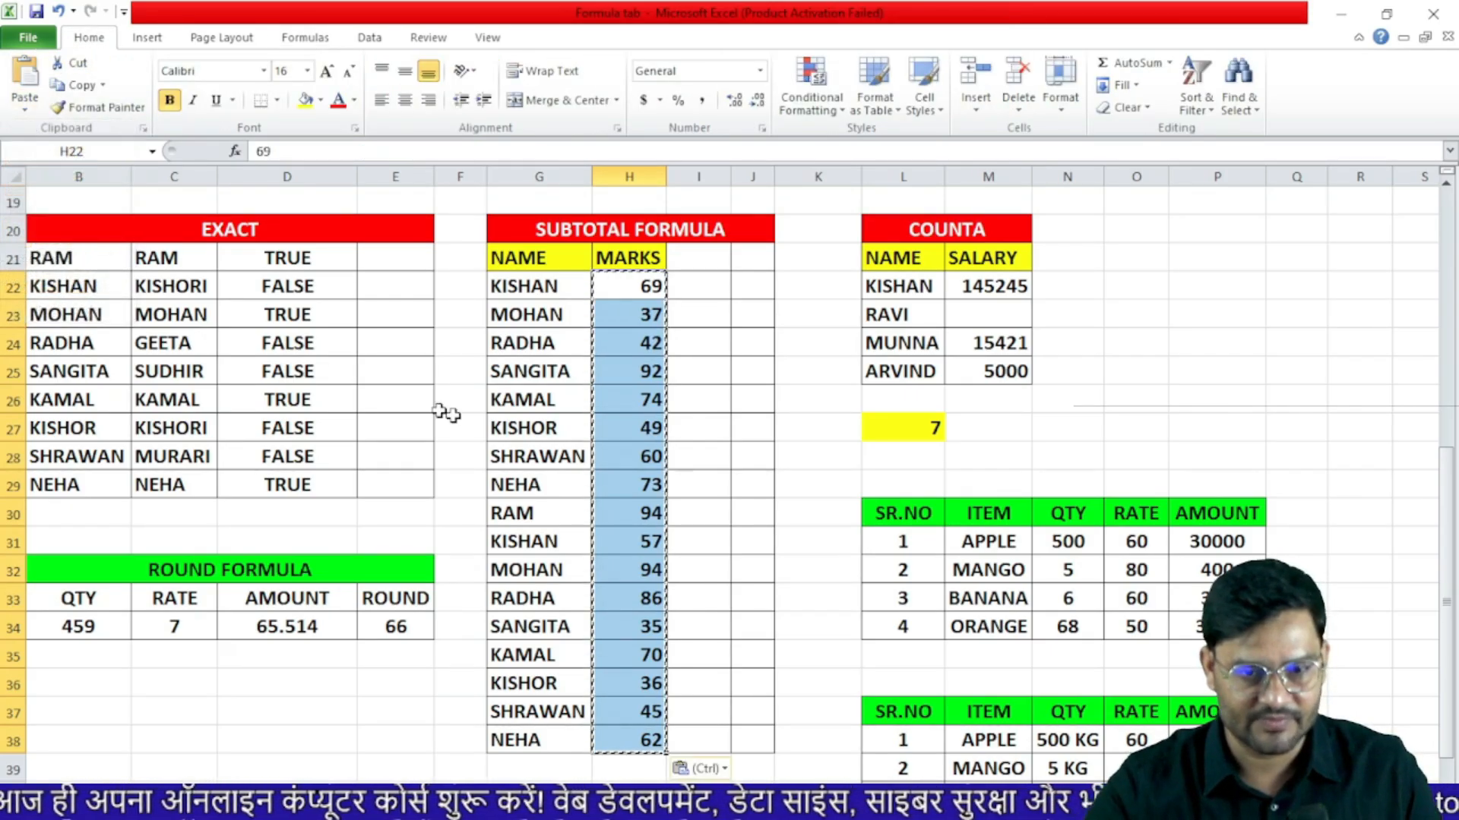
click(790, 542)
key(Escape)
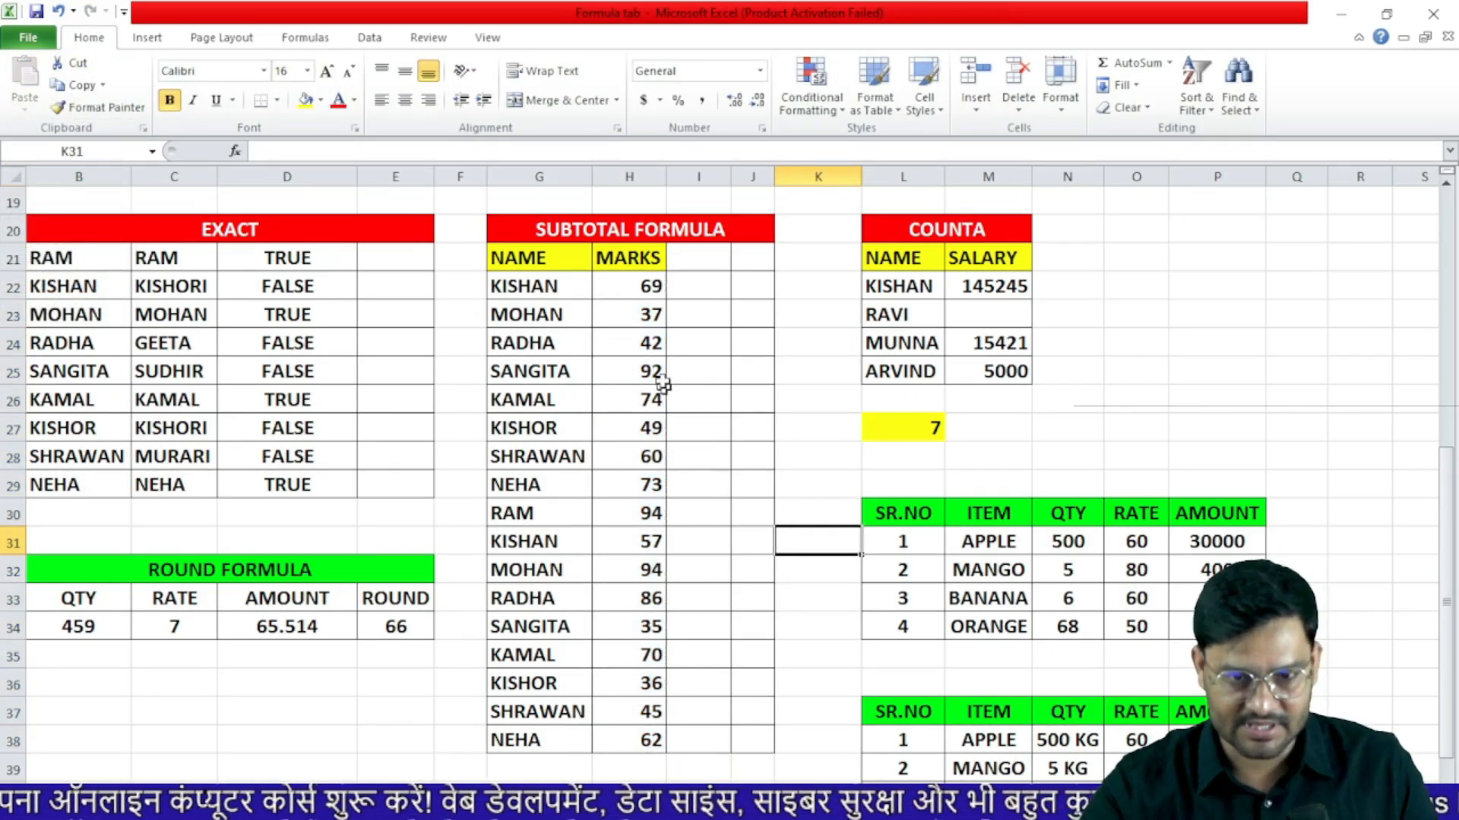
- Enter a SUM formula in H39 that totals the marks in H22:H38
click(646, 766)
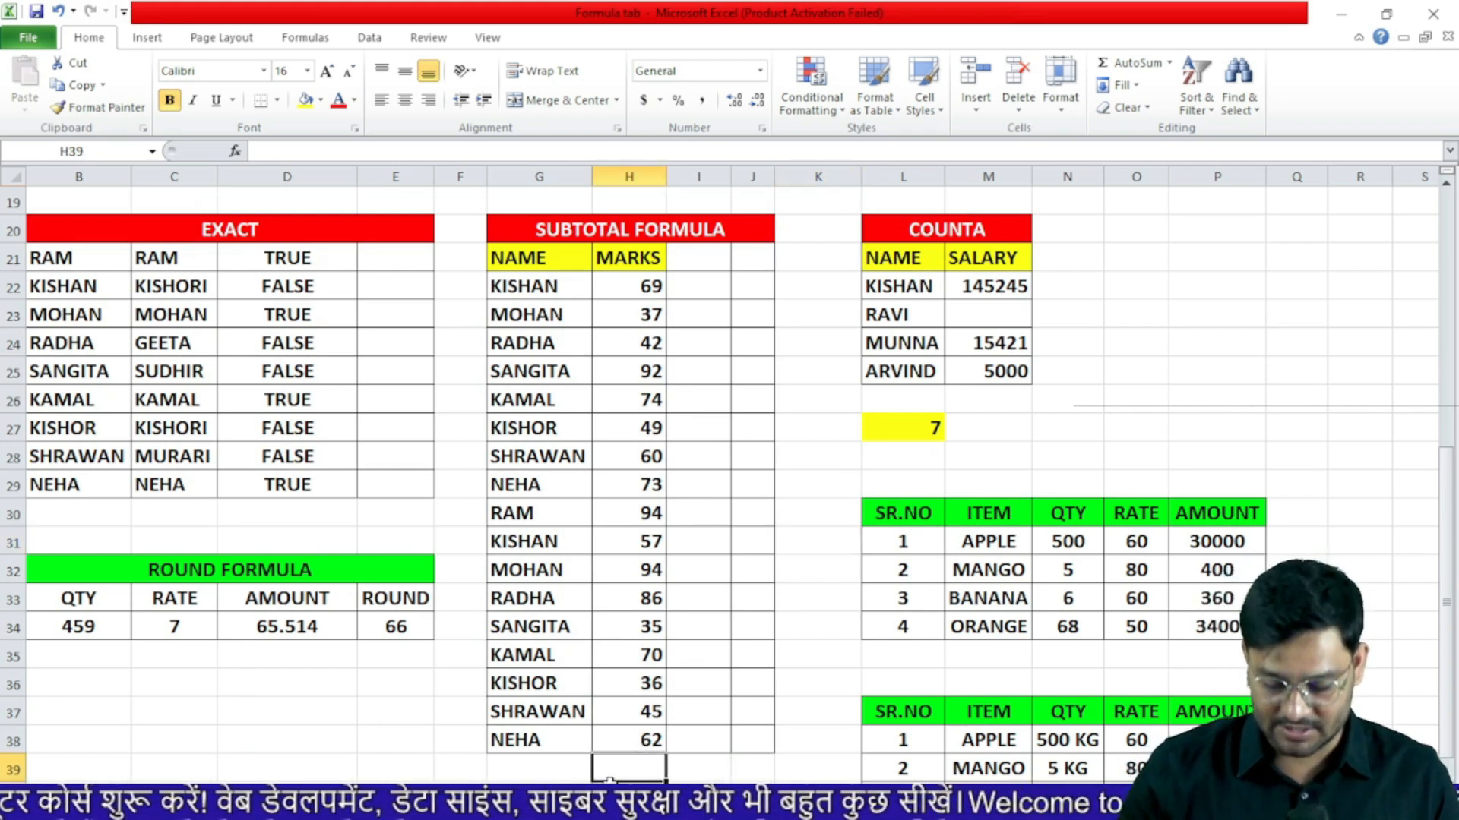
text(=sum)
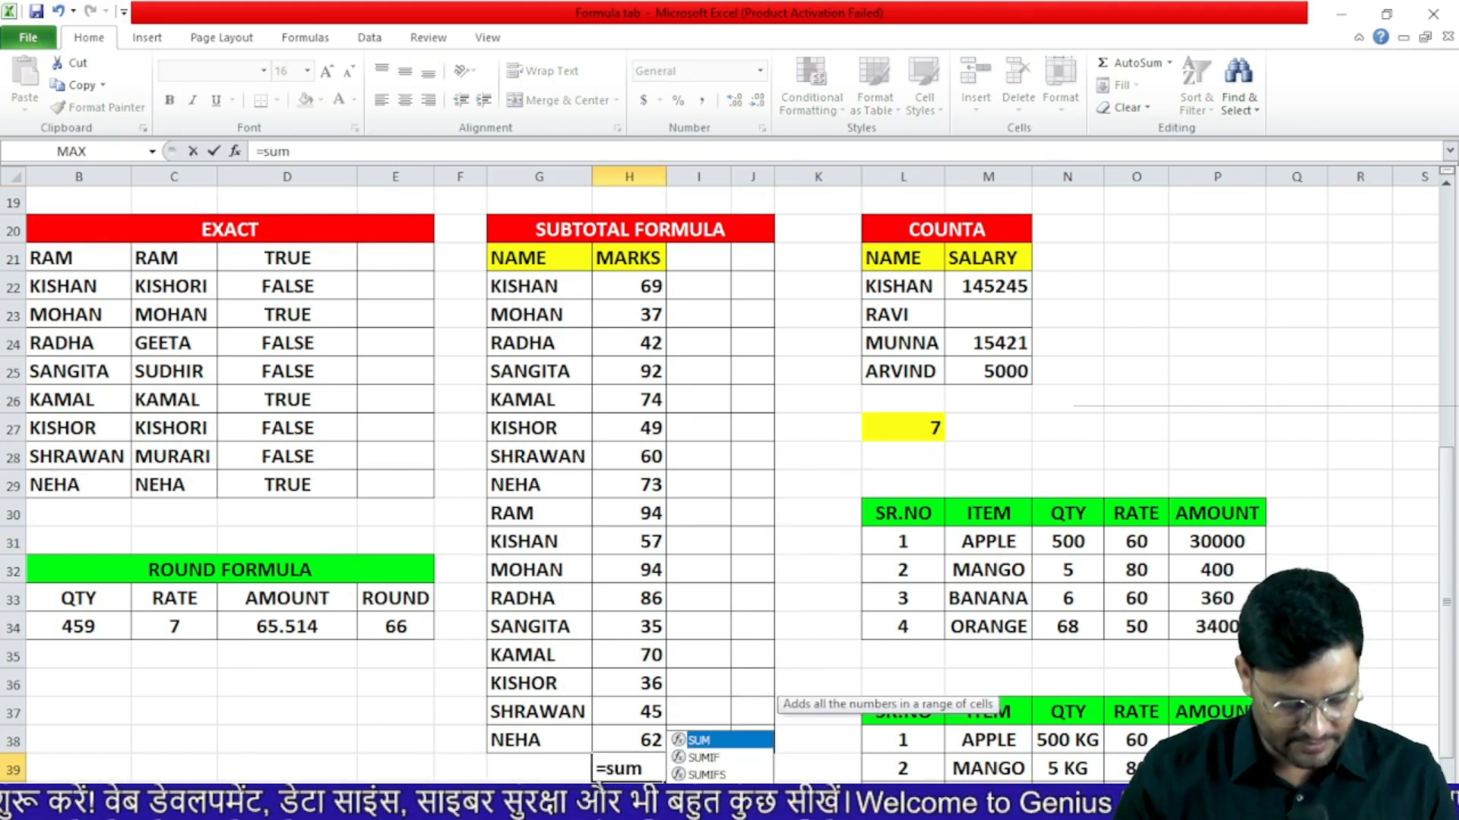
key(Tab)
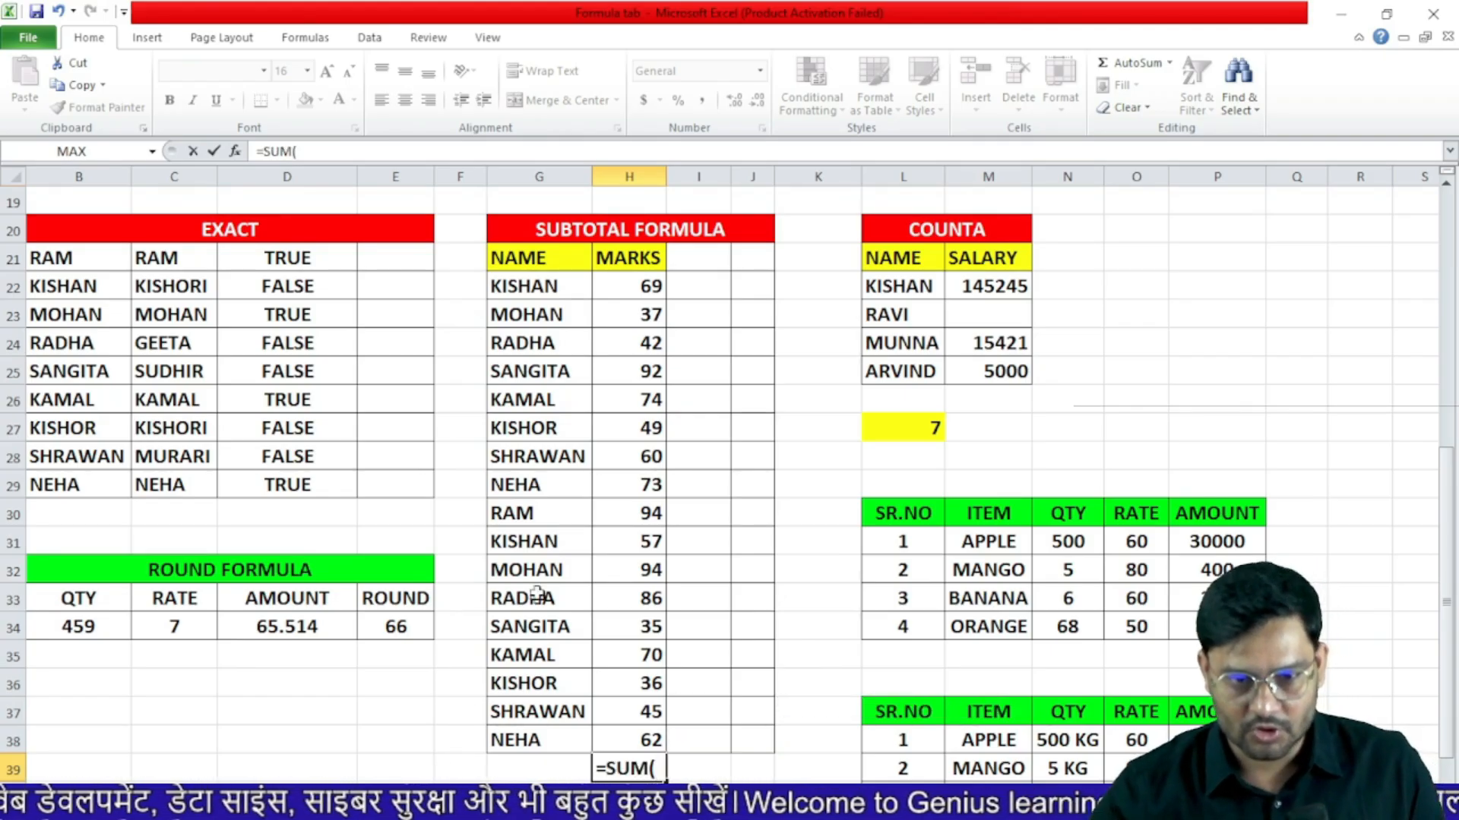
drag(644, 291, 629, 741)
key(Return)
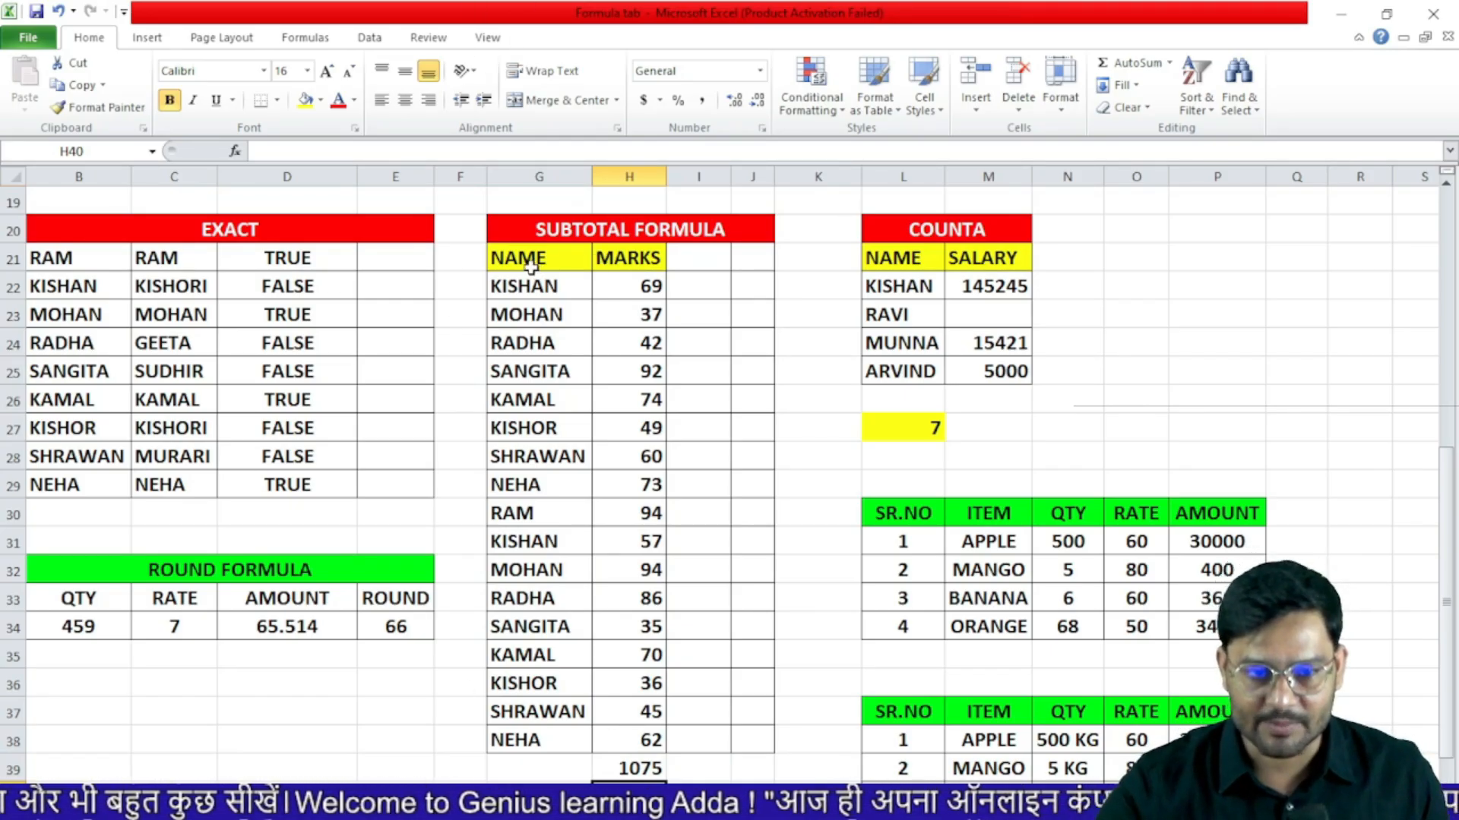
- Add filters to the NAME and MARKS headers in G21:H21 and show only the rows for the first name listed
drag(532, 263, 604, 261)
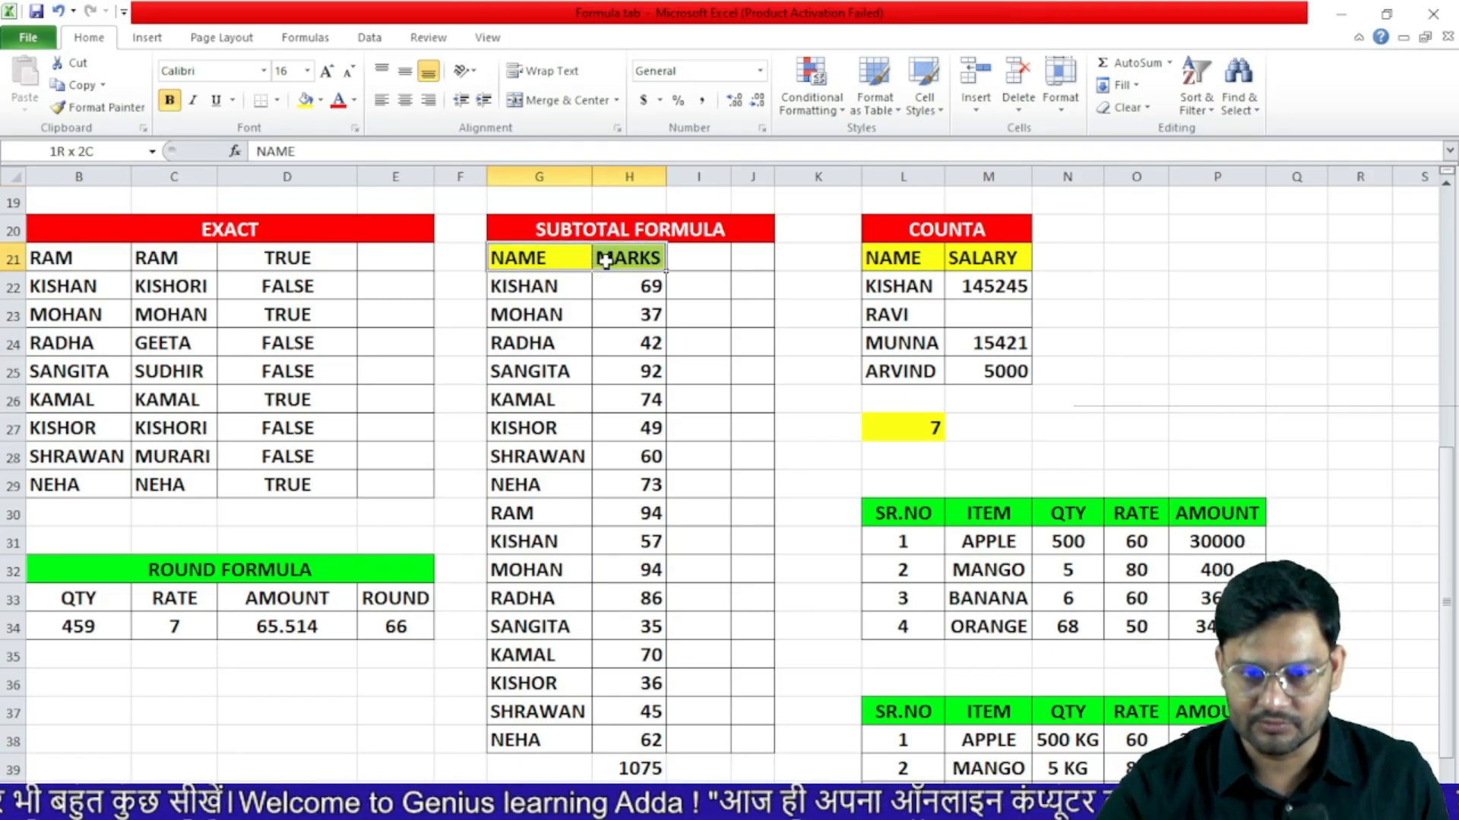
click(370, 37)
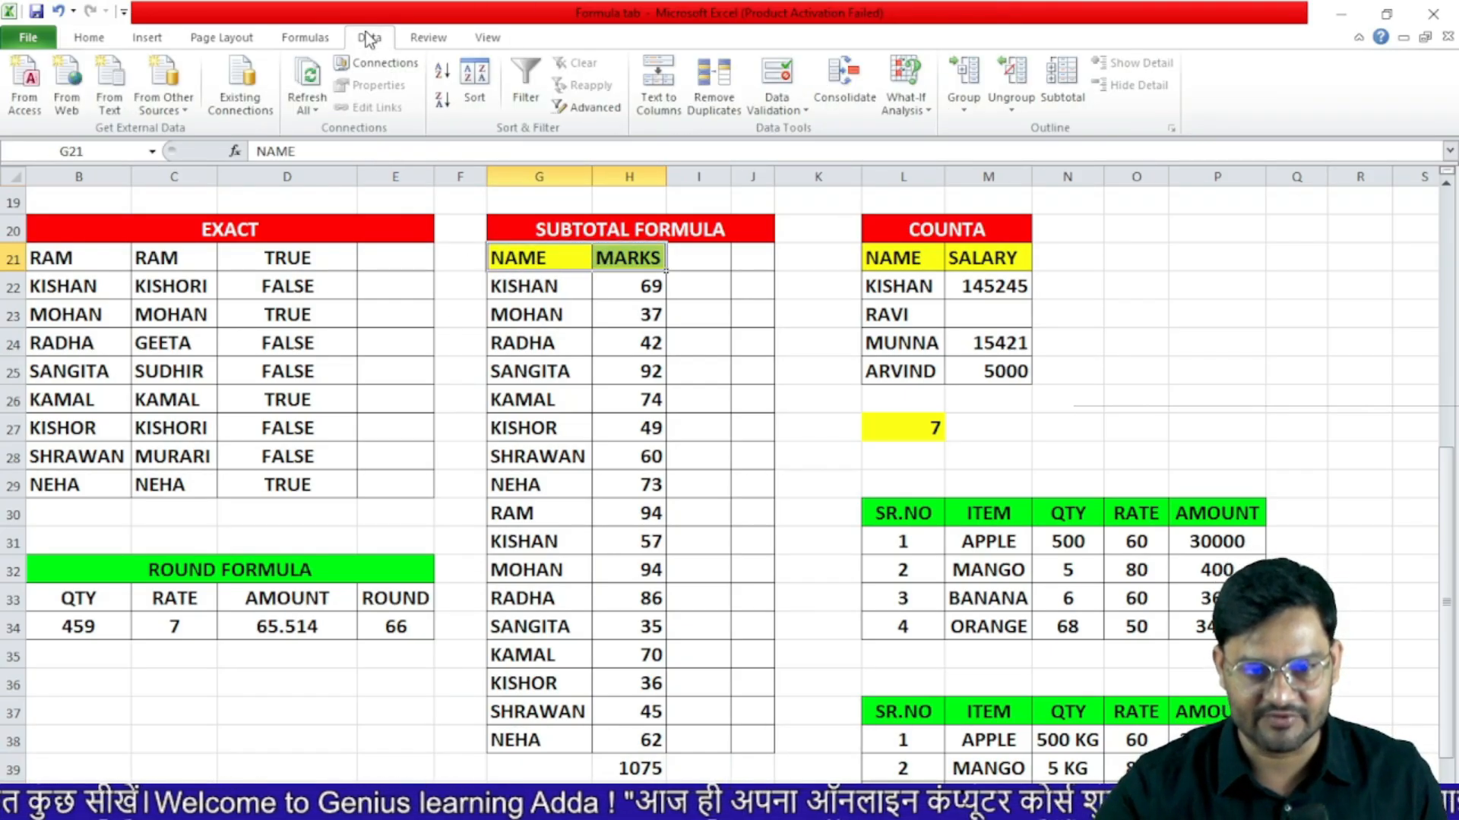
click(526, 83)
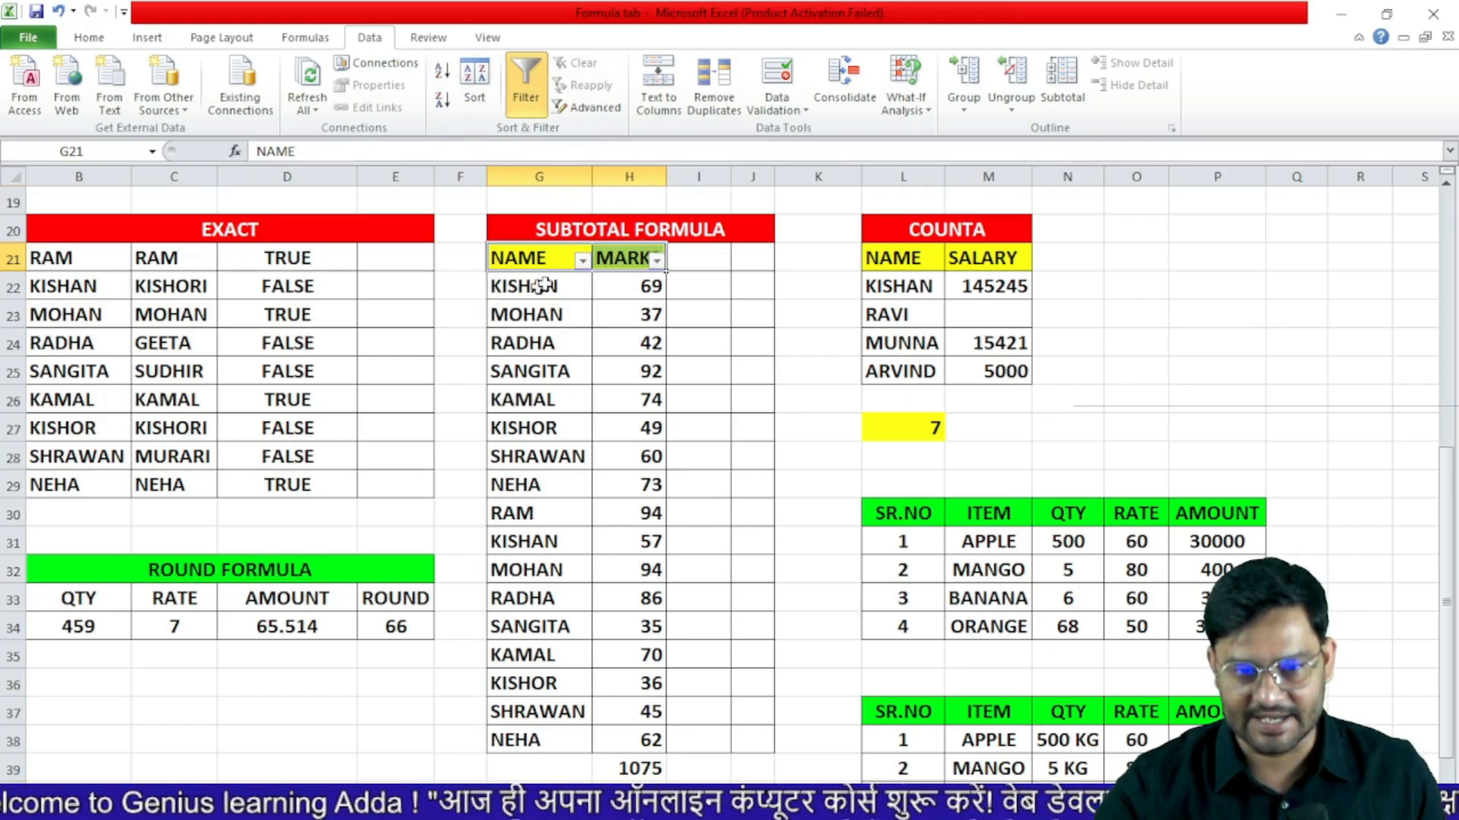
click(582, 260)
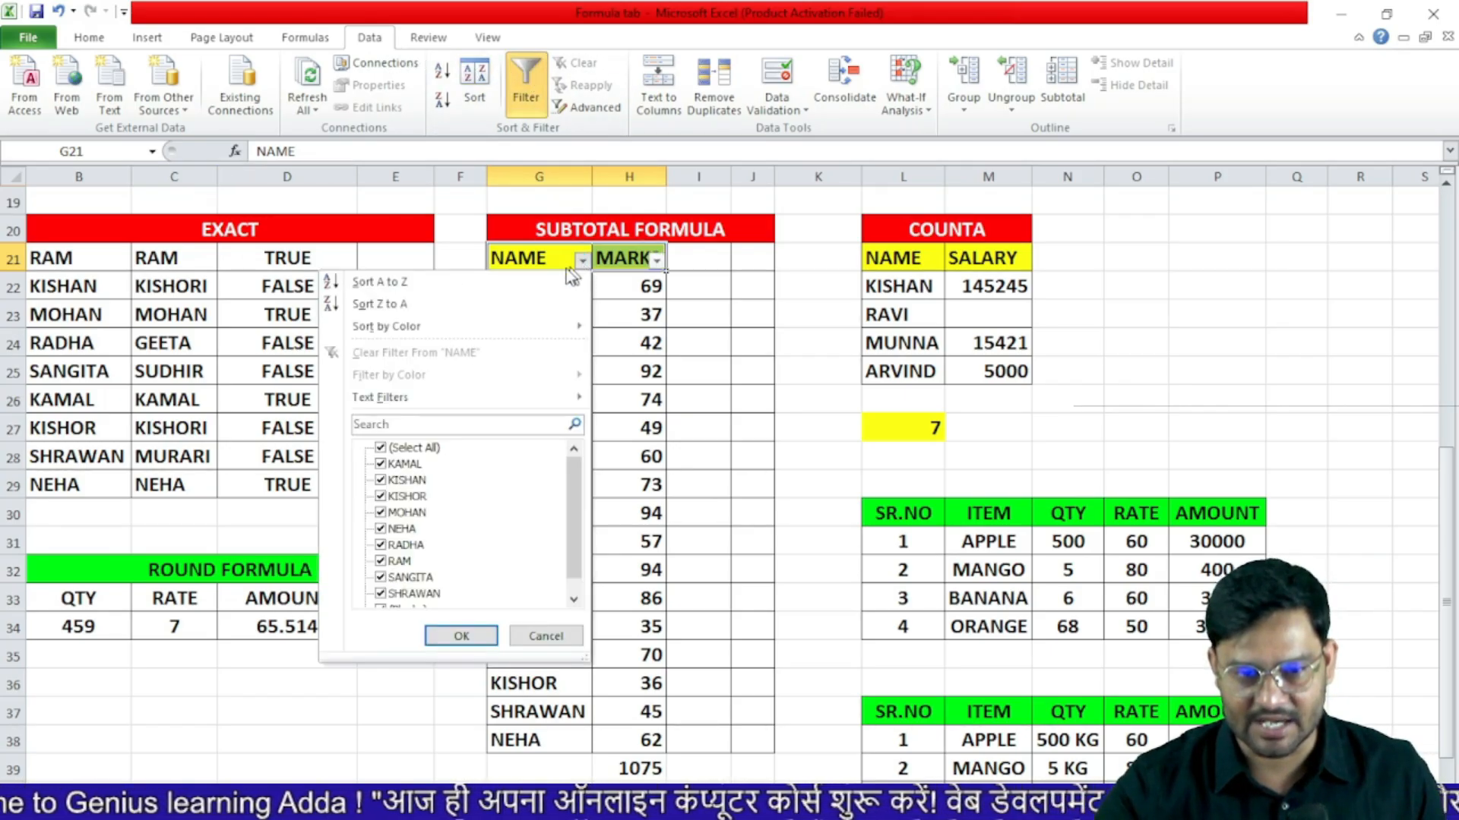
click(382, 448)
click(381, 464)
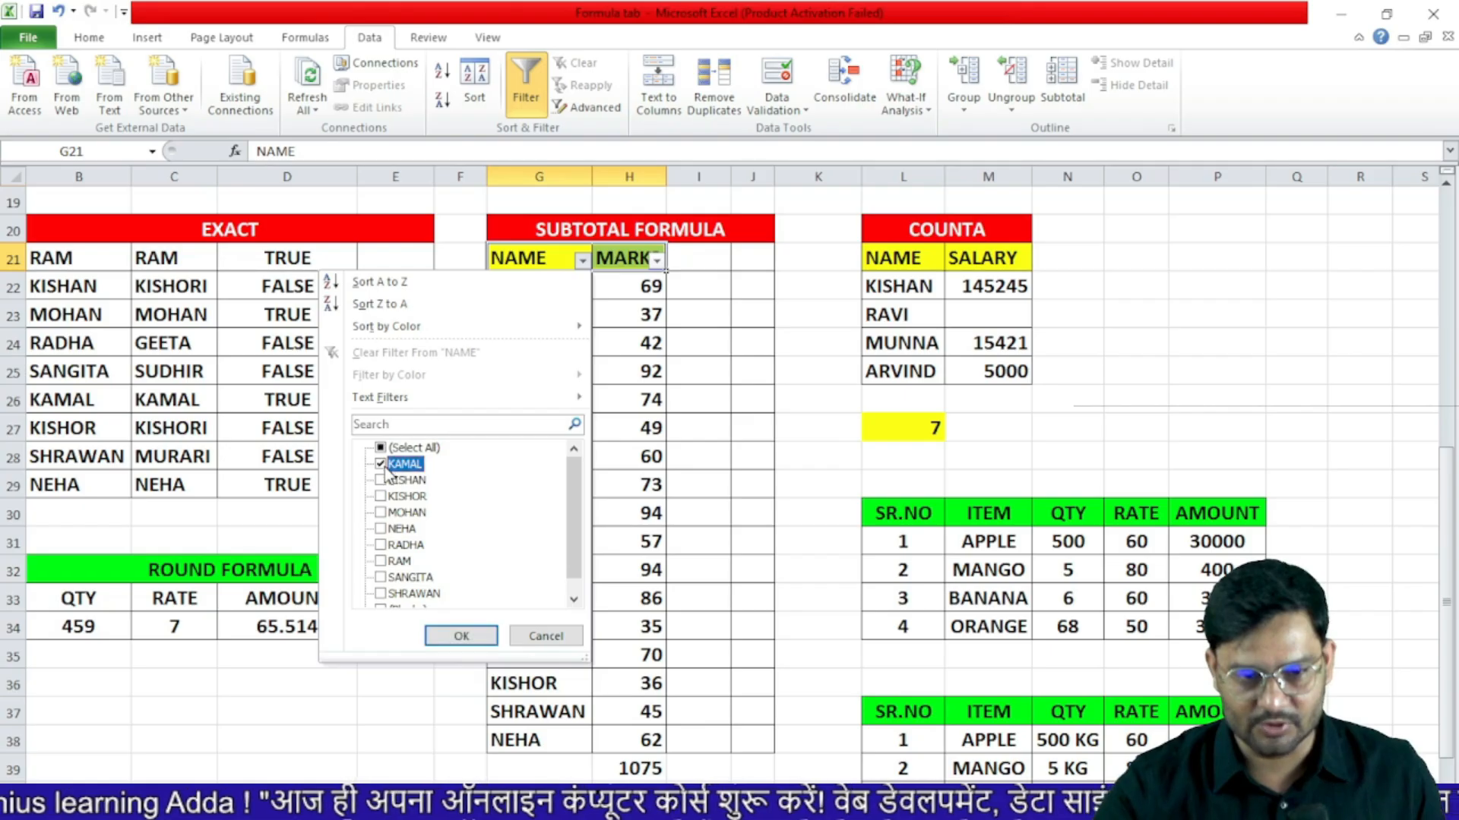
click(461, 636)
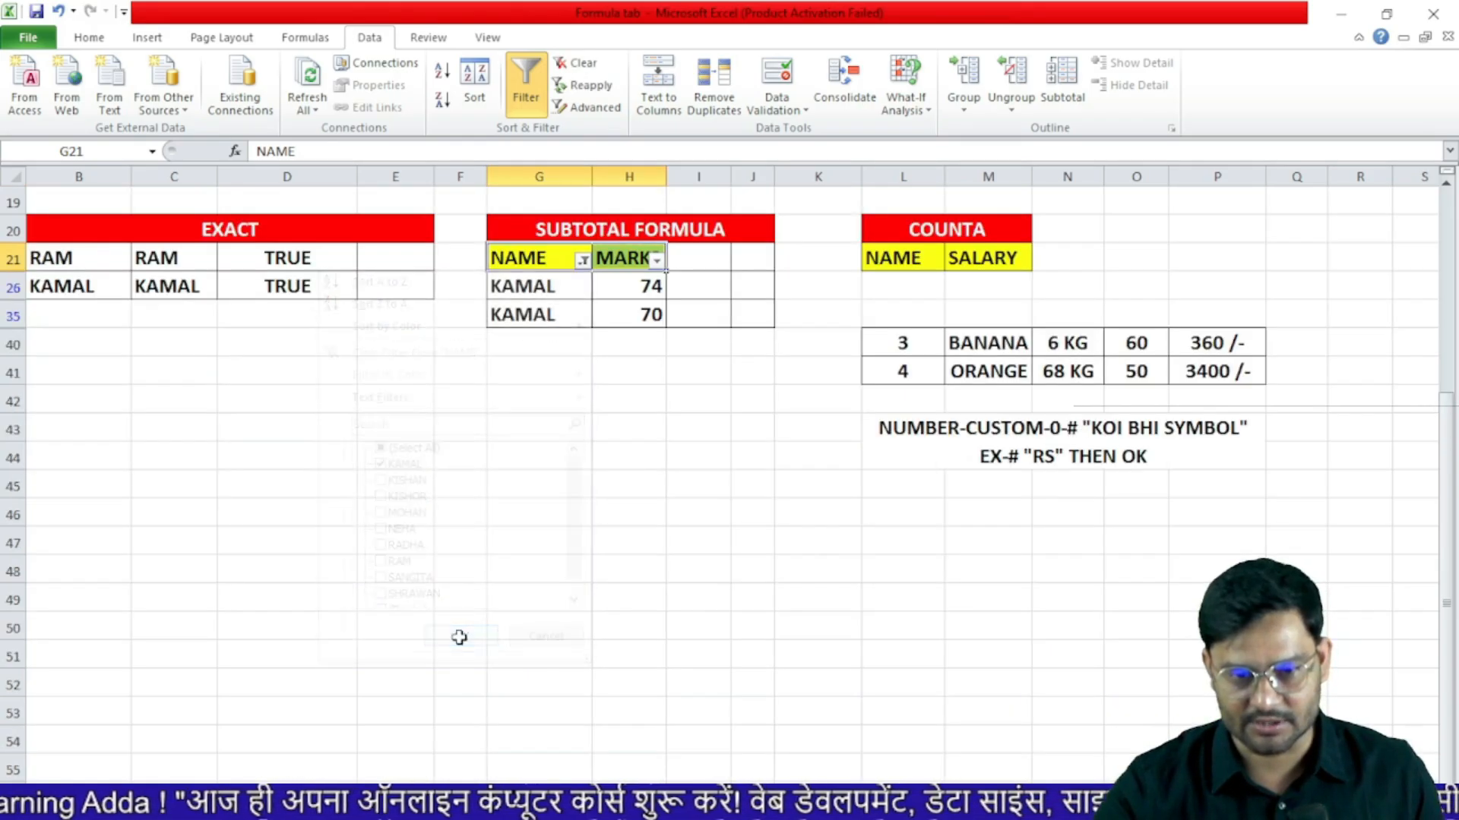
click(636, 342)
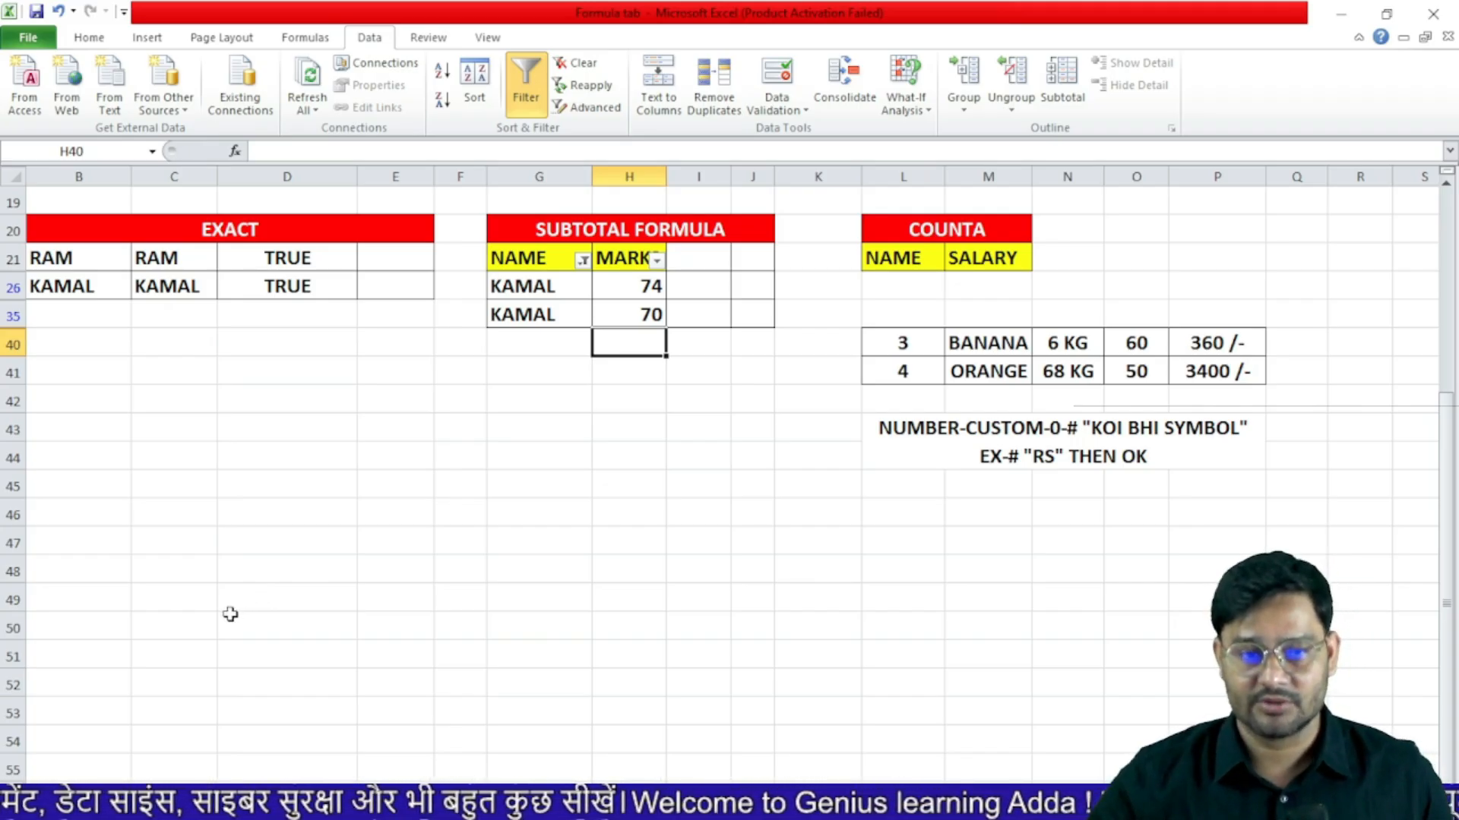
- Remove the filter from the marks table and clear the SUM formula from H39
click(527, 88)
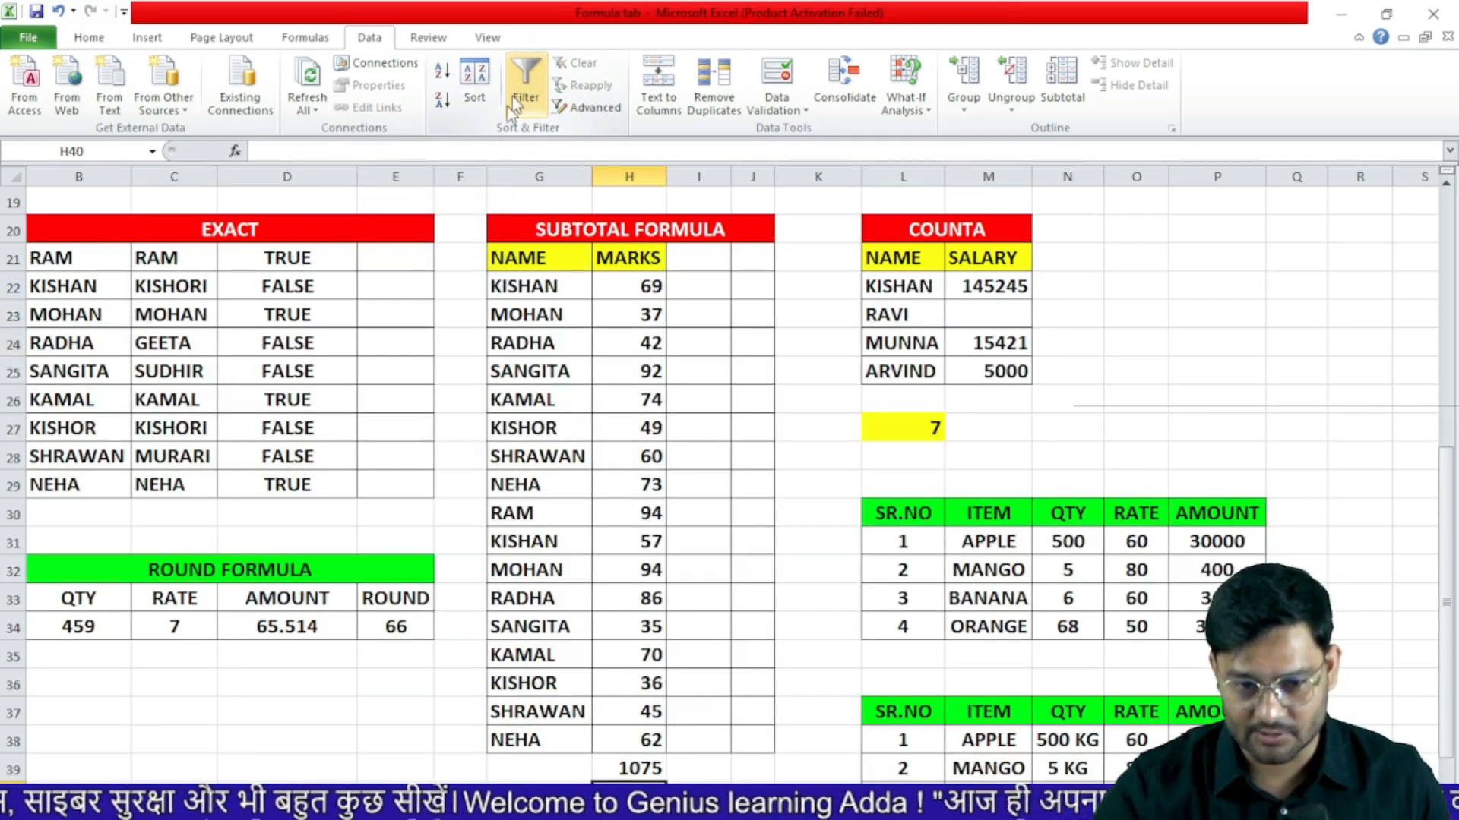
click(645, 770)
key(Delete)
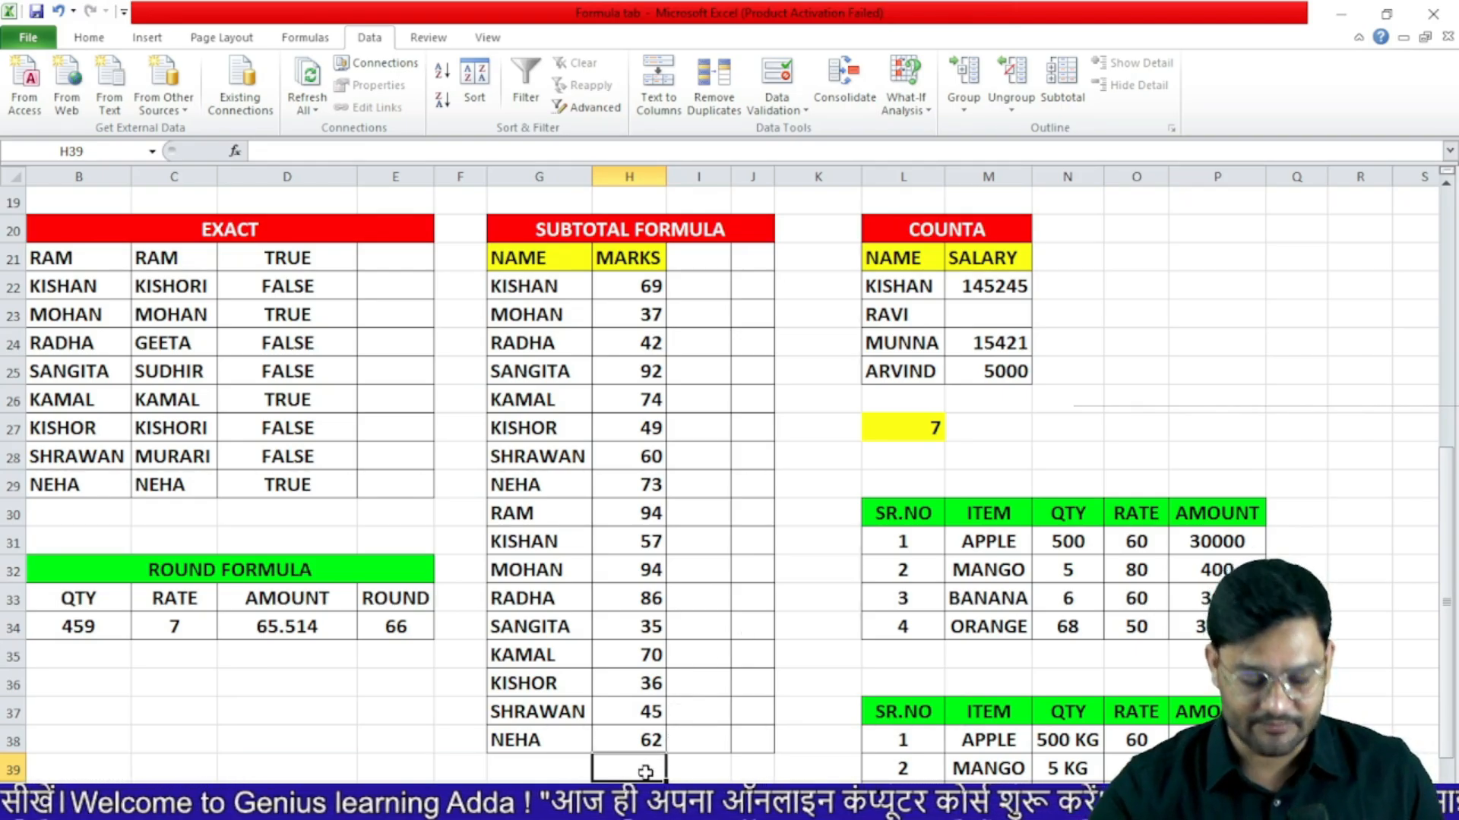
- Enter a SUBTOTAL formula in H39 with function number 9 (SUM) over the marks in H22:H38
text(=sub)
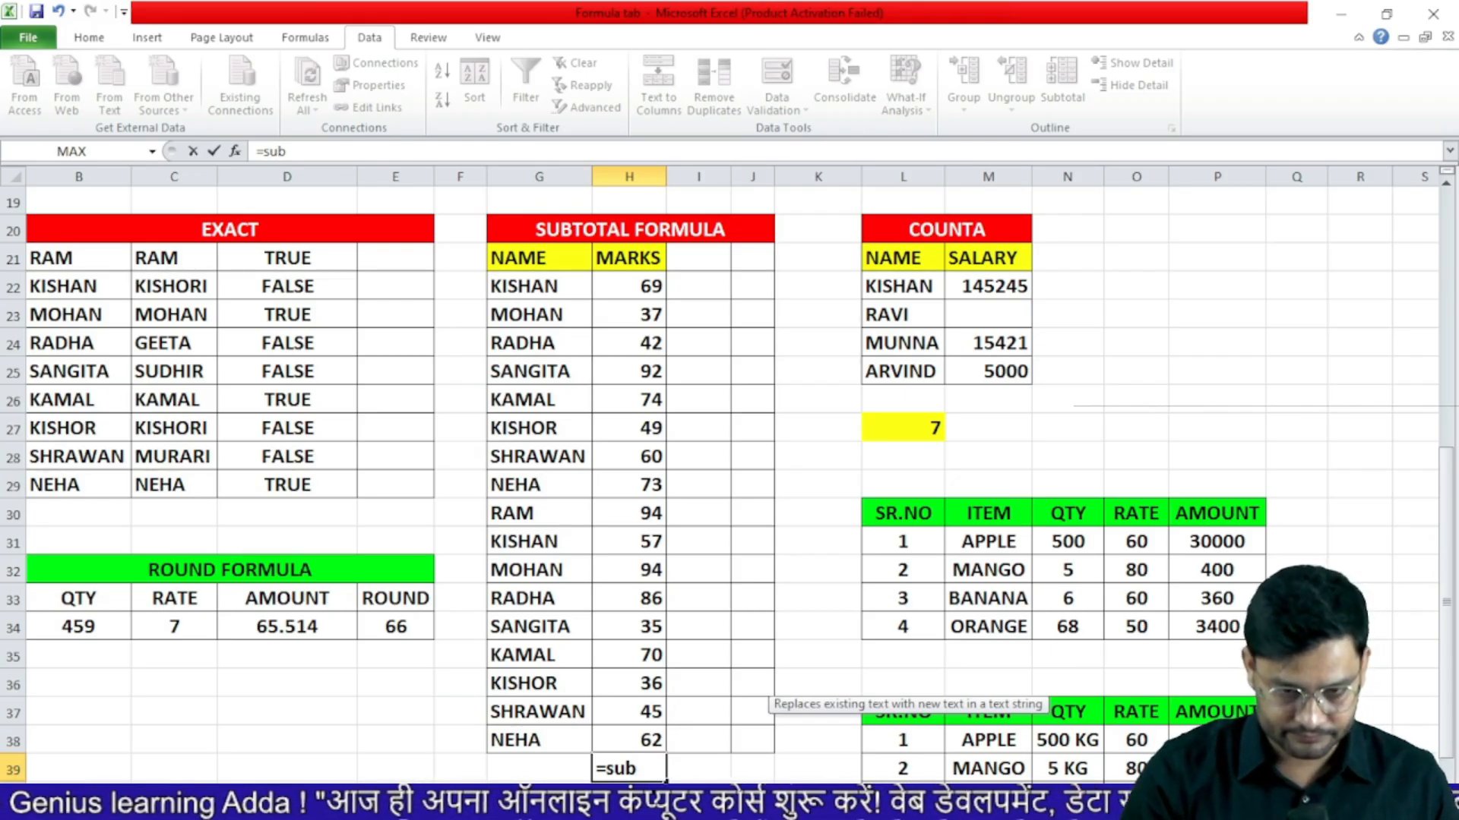
text(t)
key(Tab)
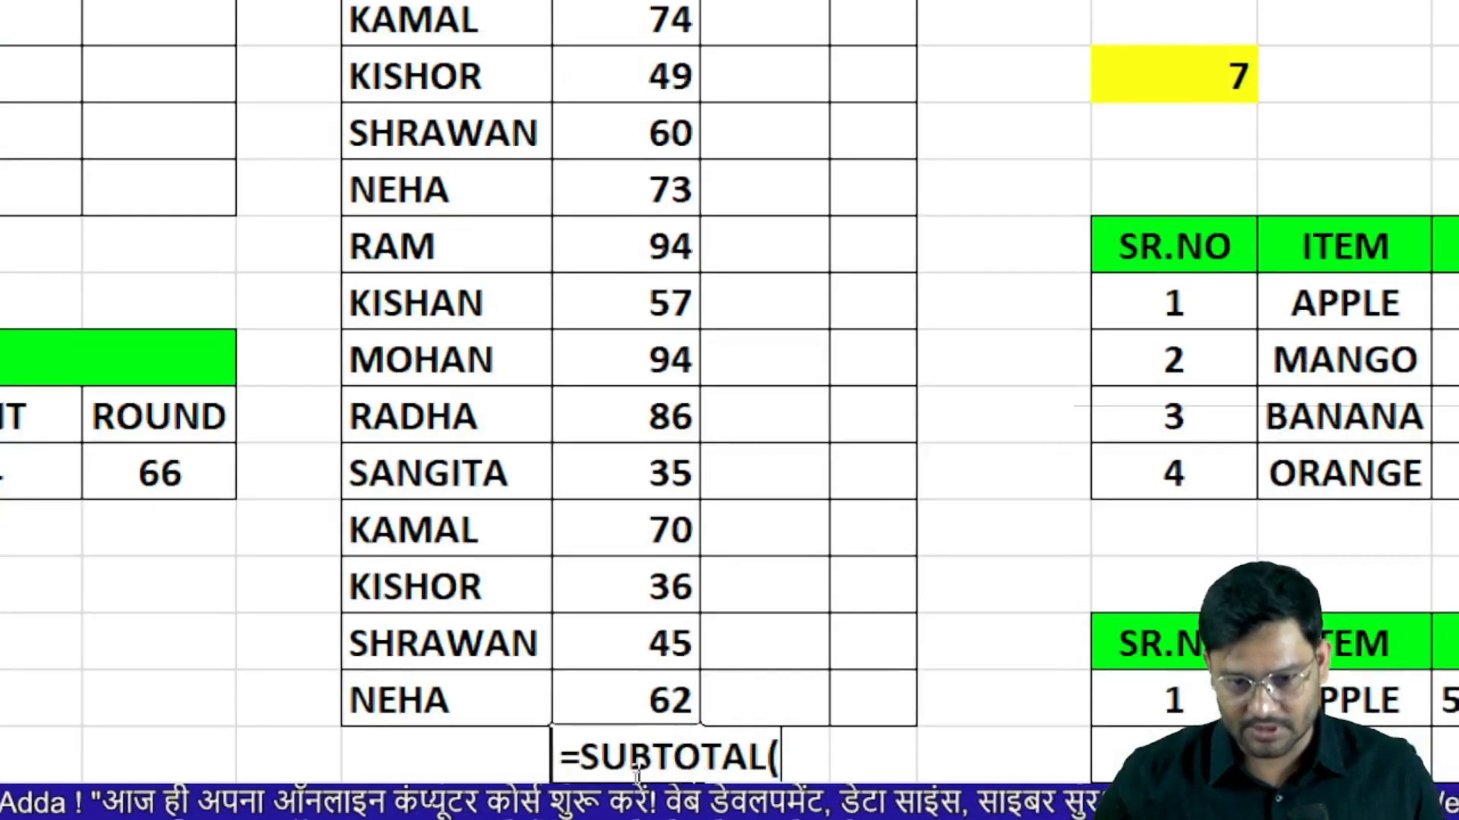
key(BackSpace)
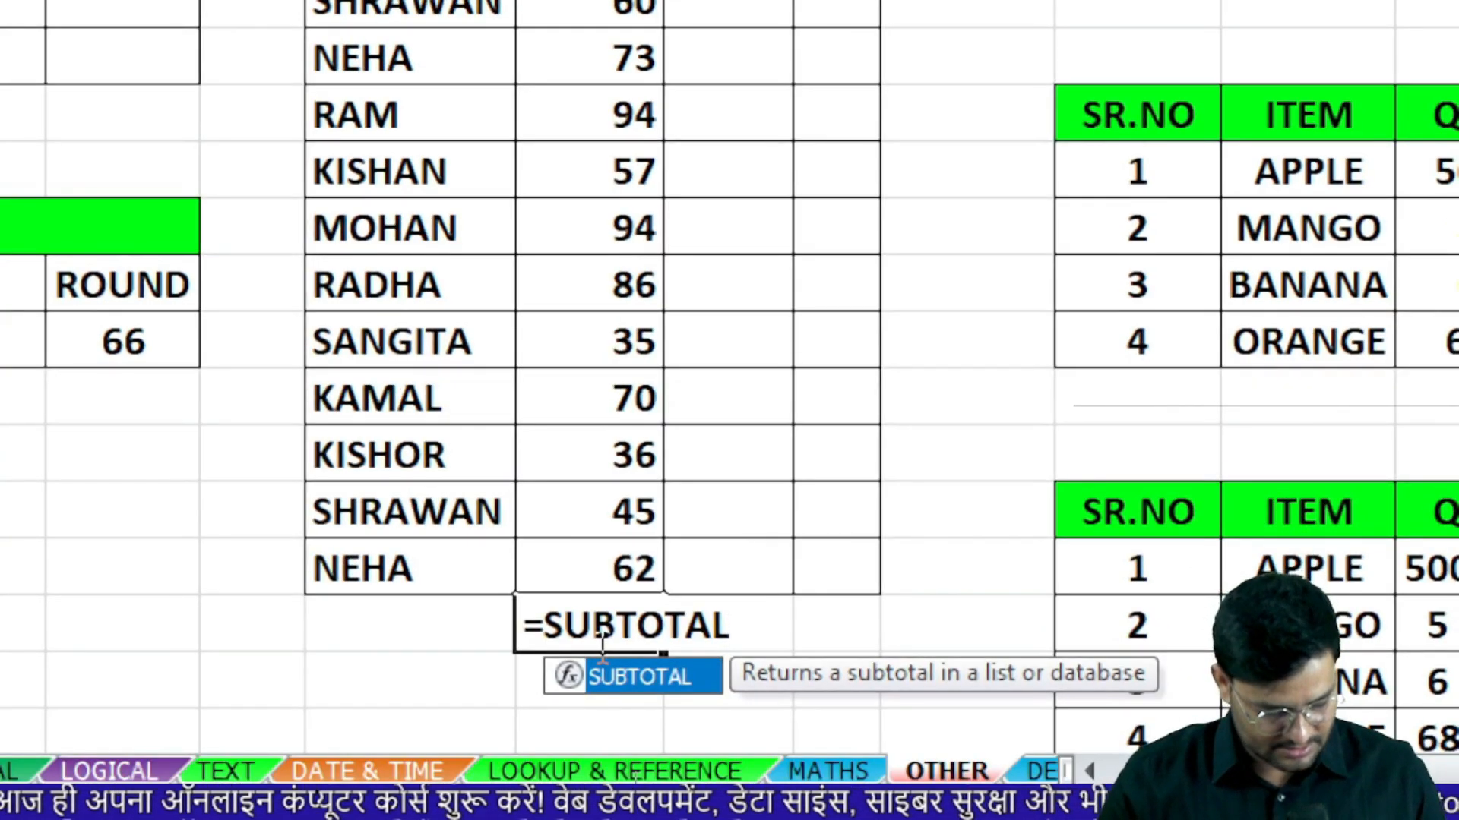
text(()
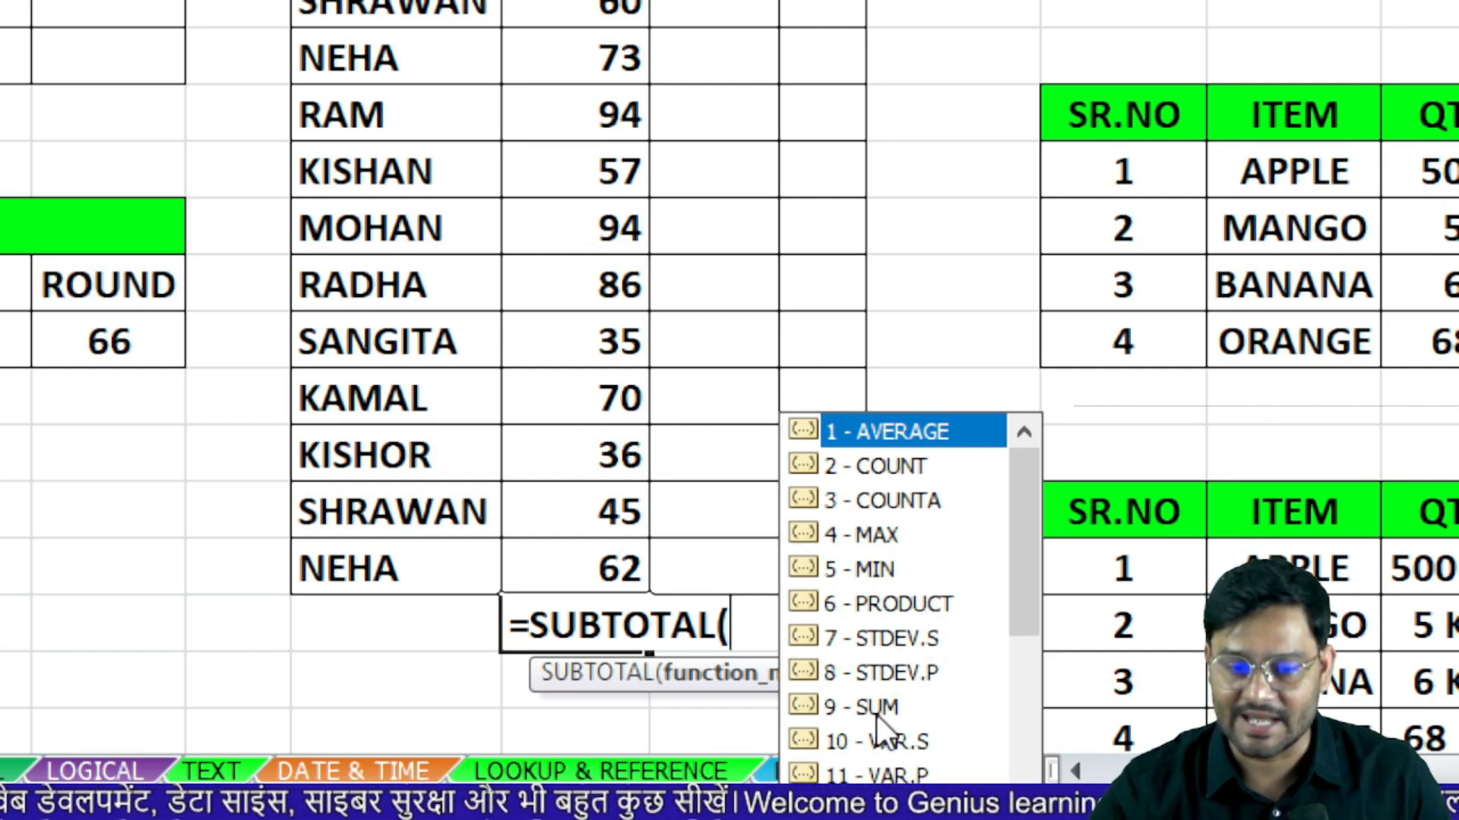
double_click(853, 710)
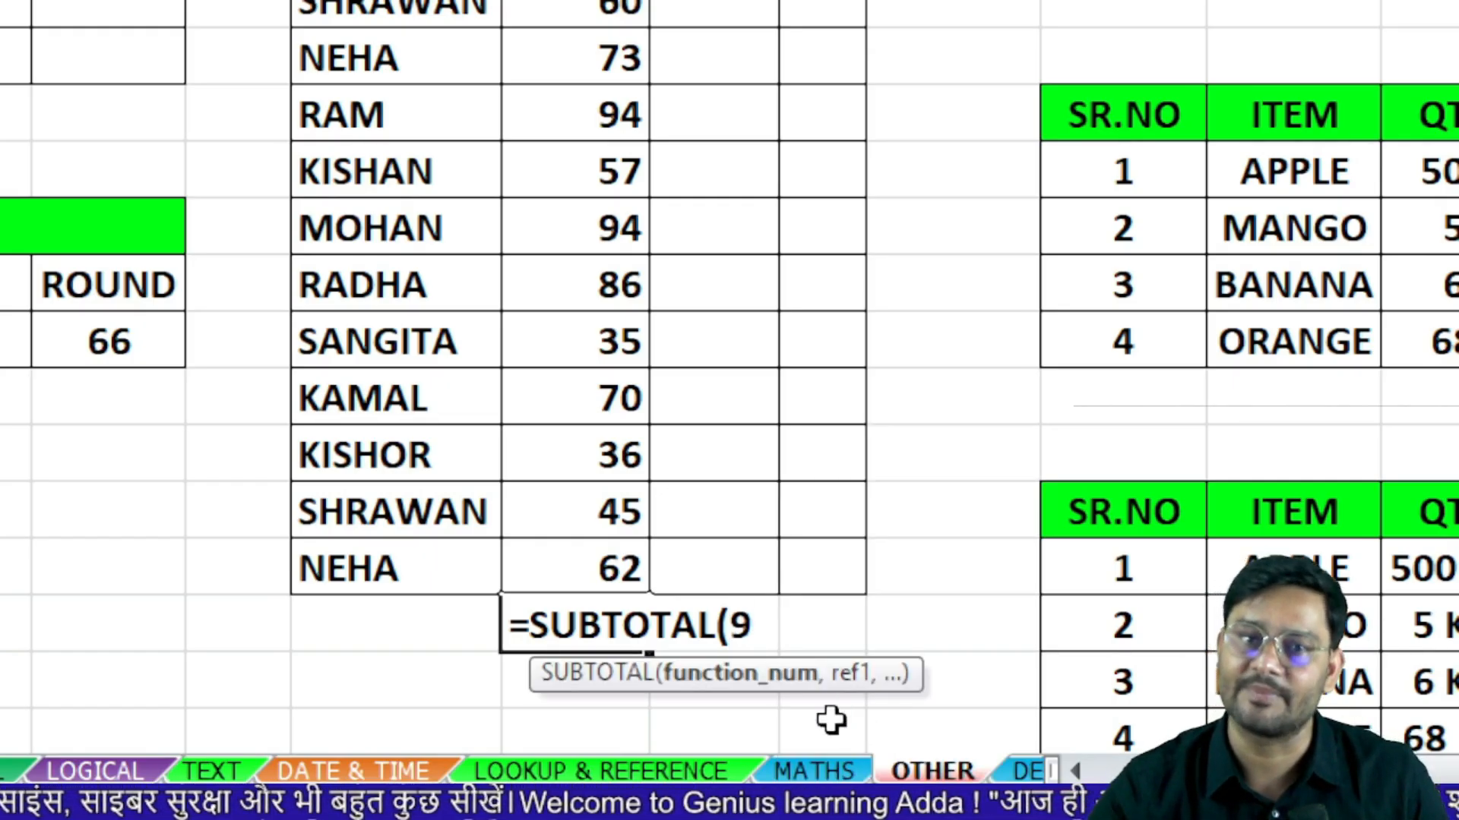
text(,)
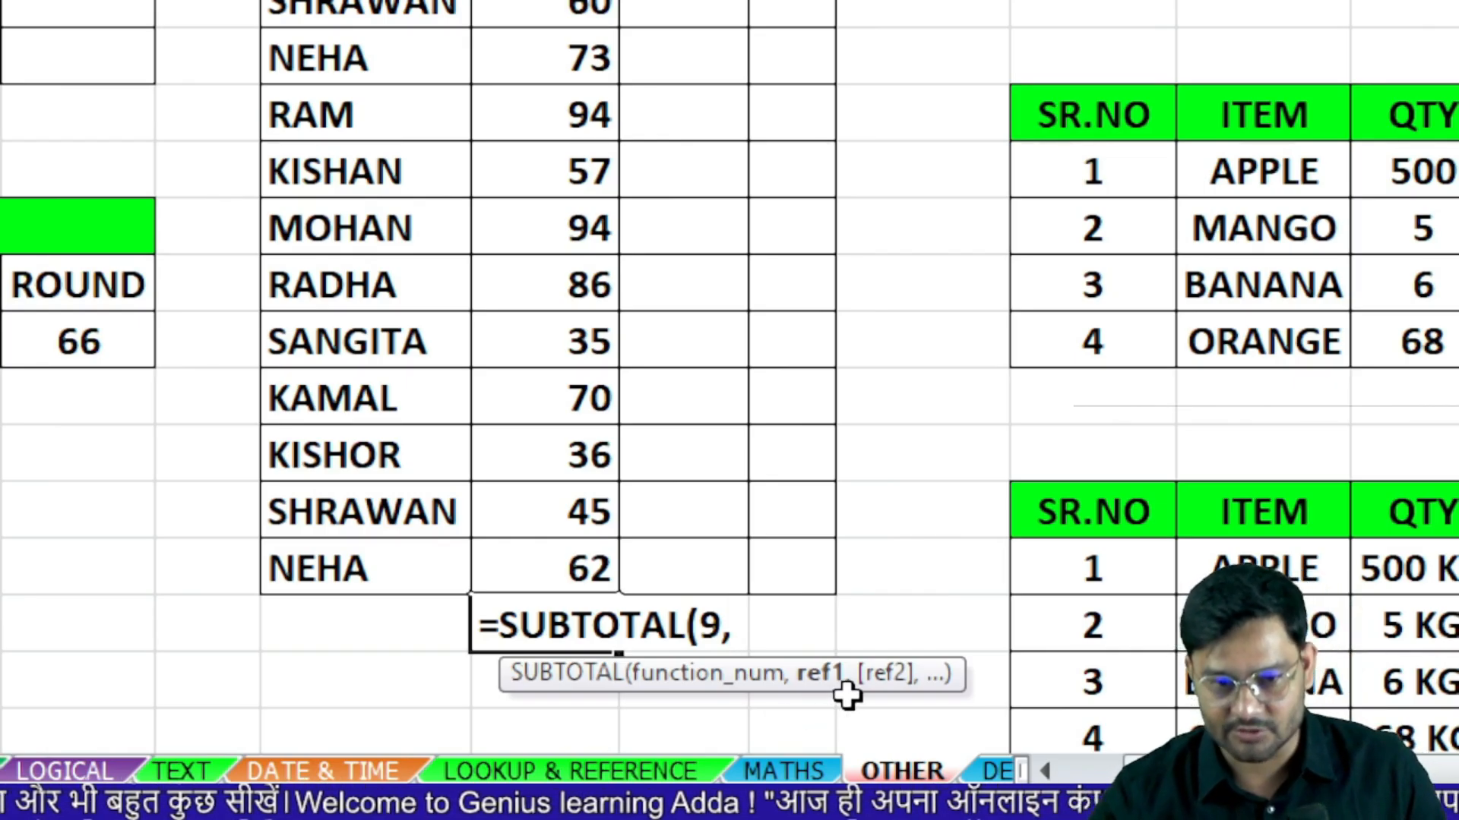
scroll(650, 192, up, 3)
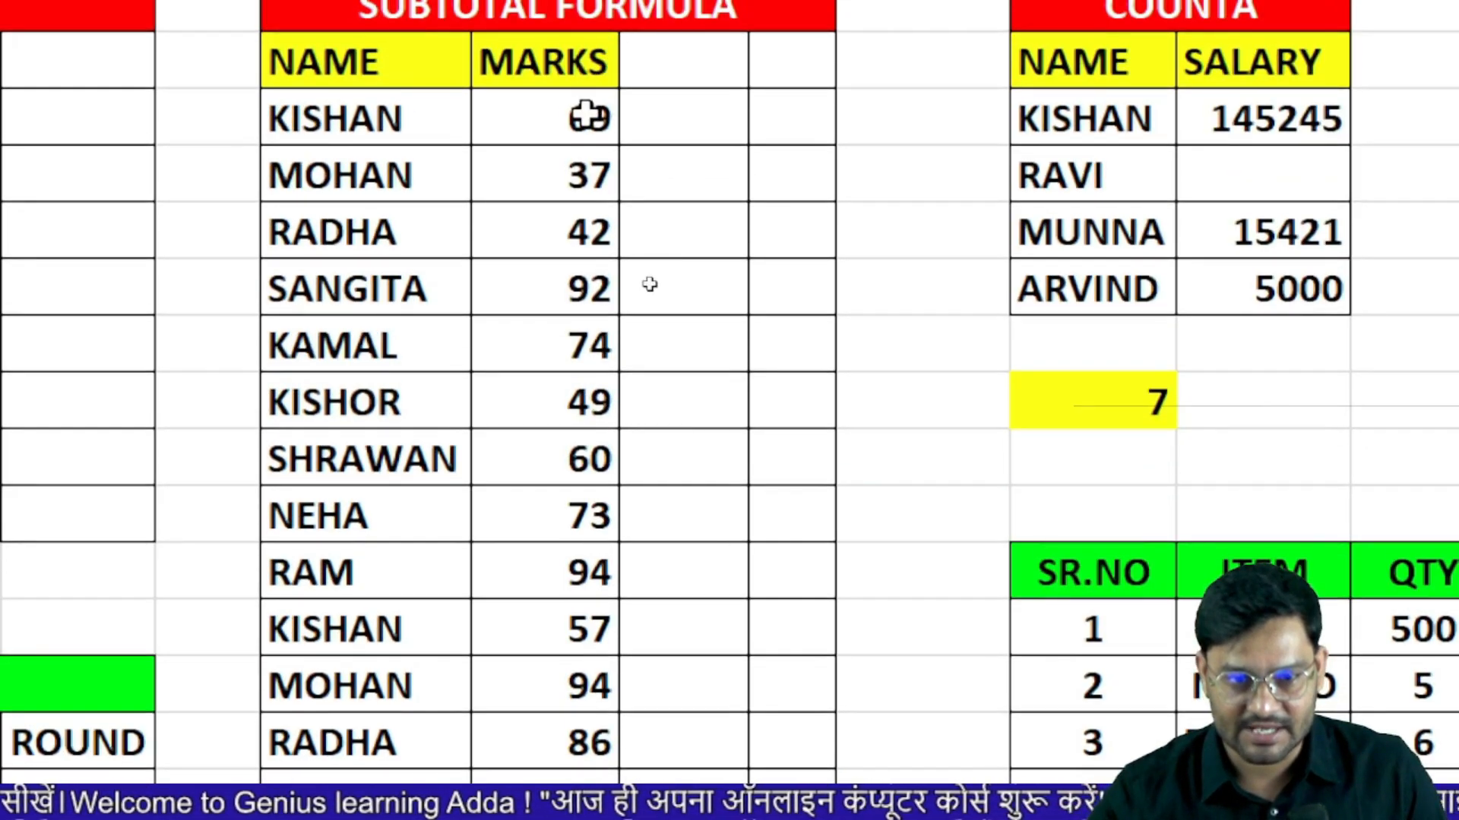
drag(586, 117, 639, 732)
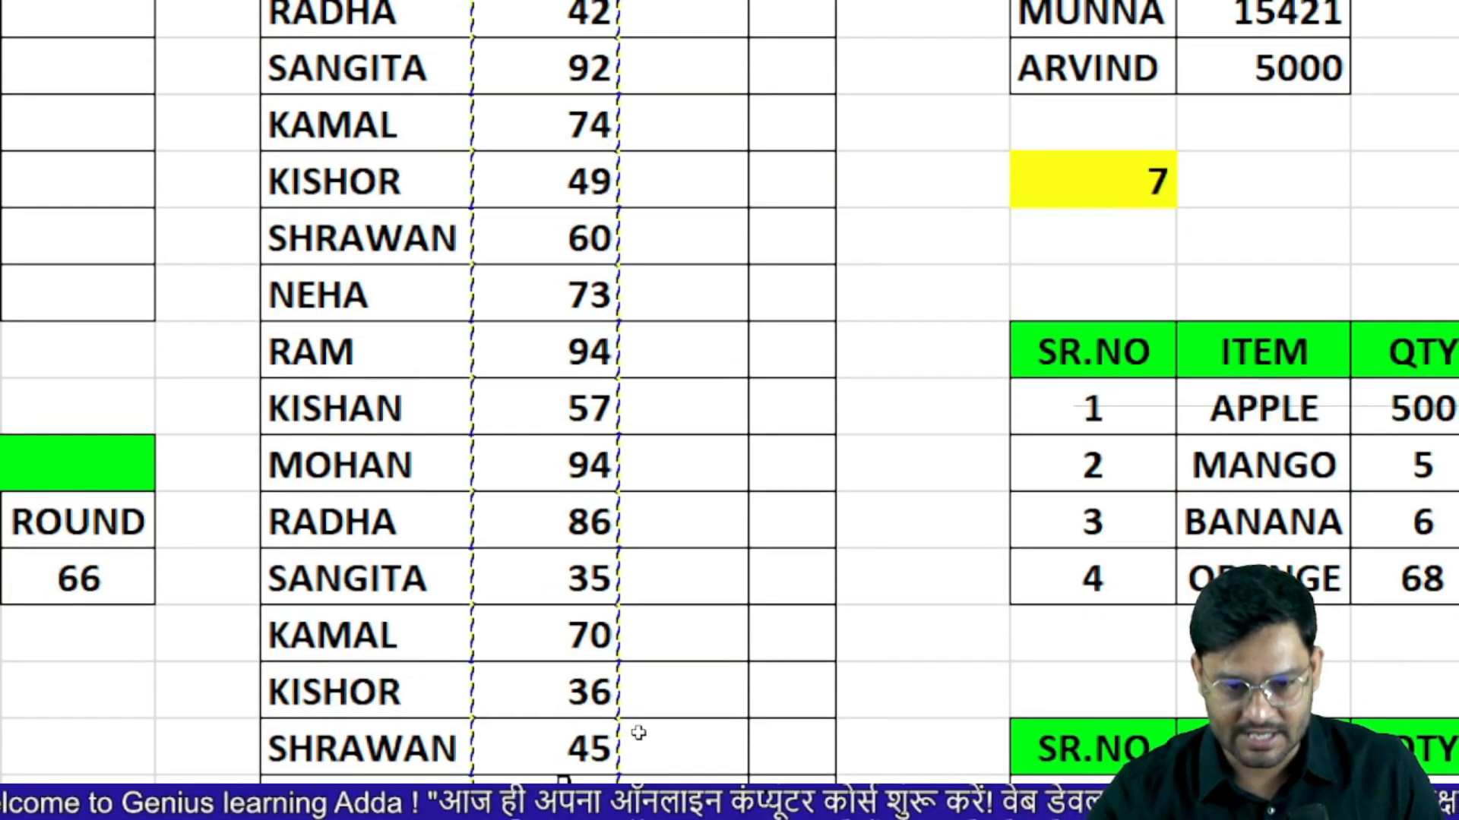
key(Return)
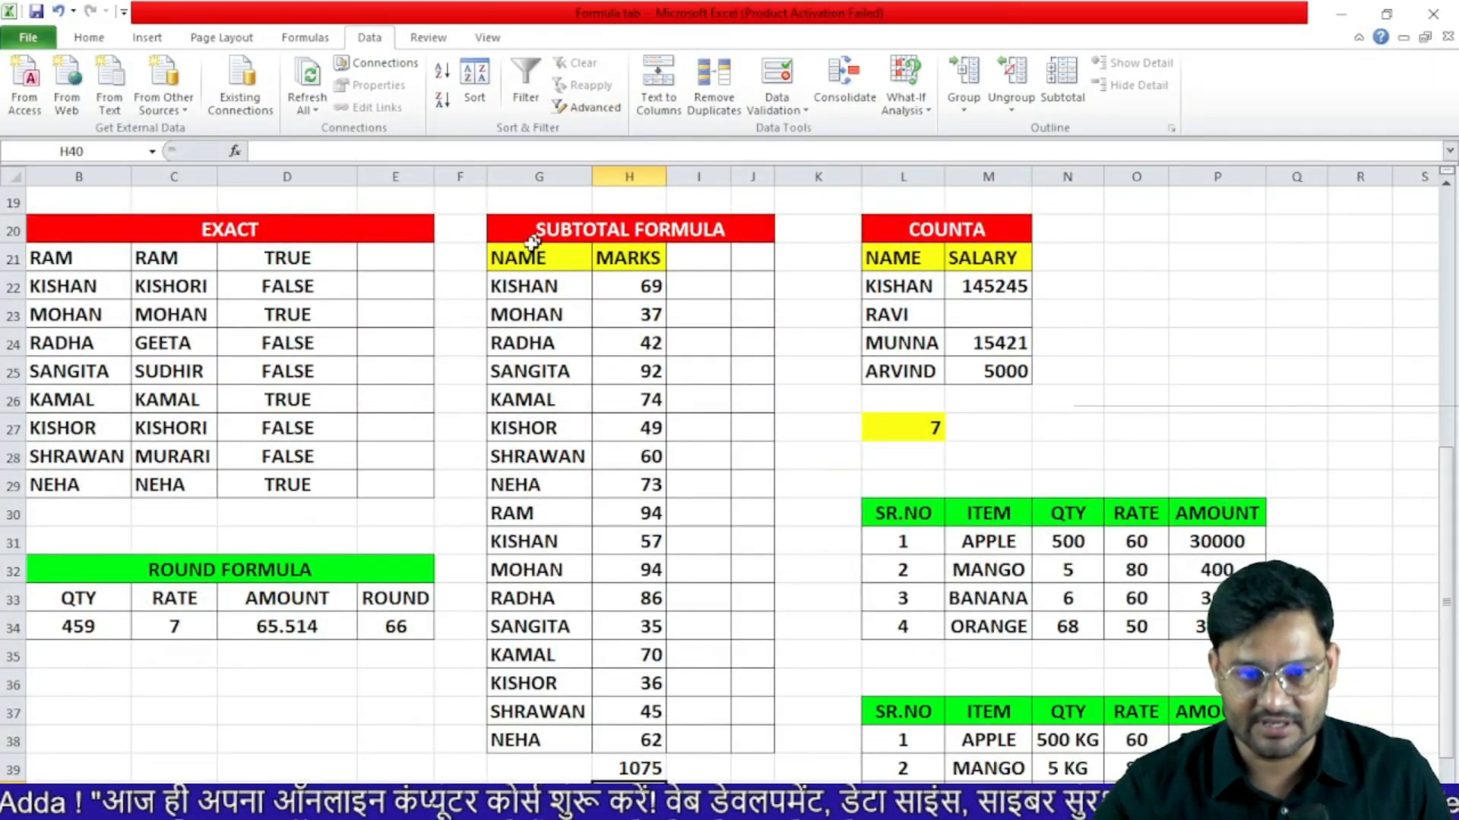
- Add filters to the NAME and MARKS headers in G21:H21 and show only the rows for the first name listed
drag(528, 251, 601, 256)
click(524, 84)
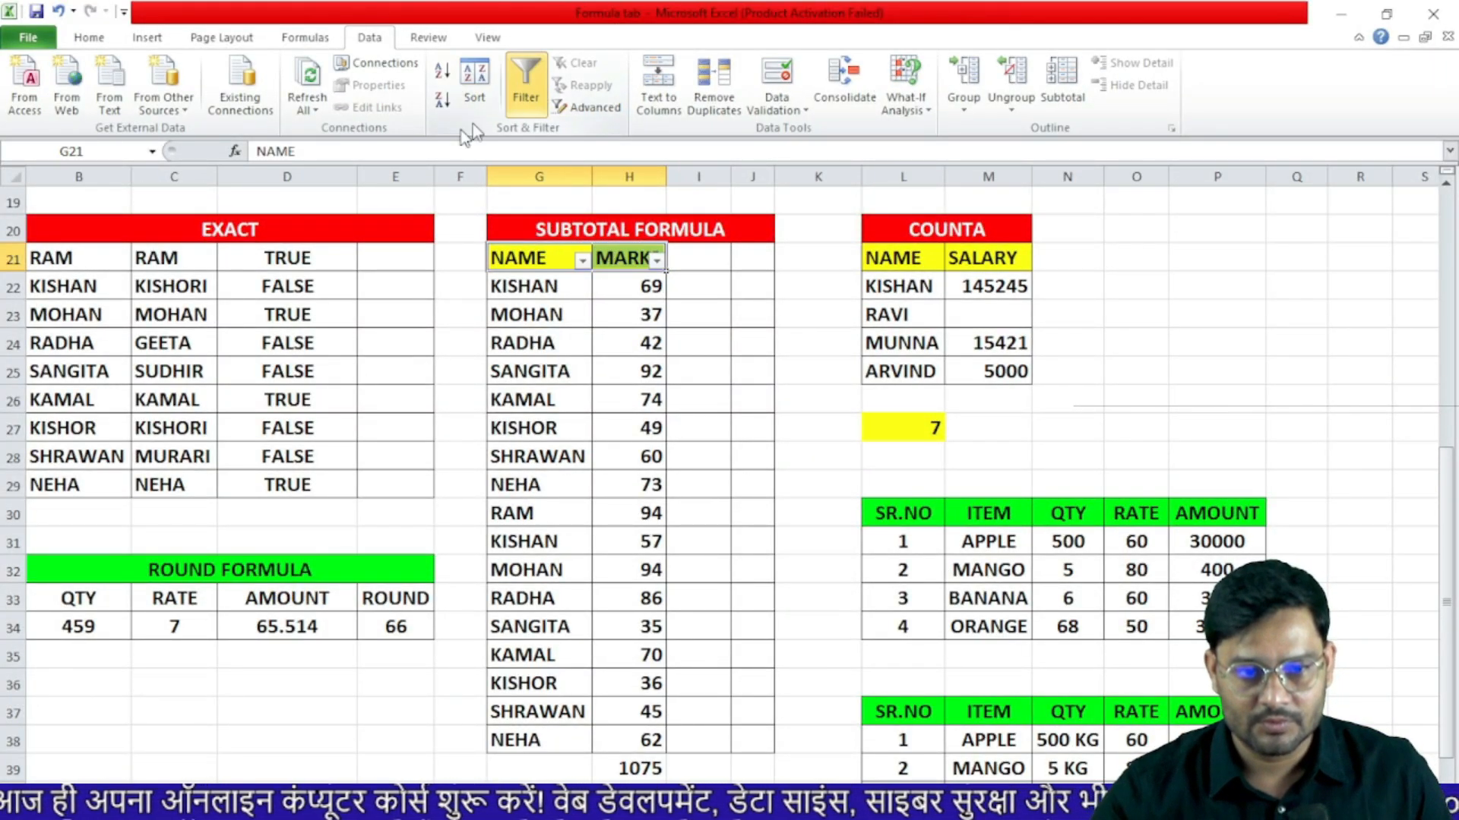
click(581, 260)
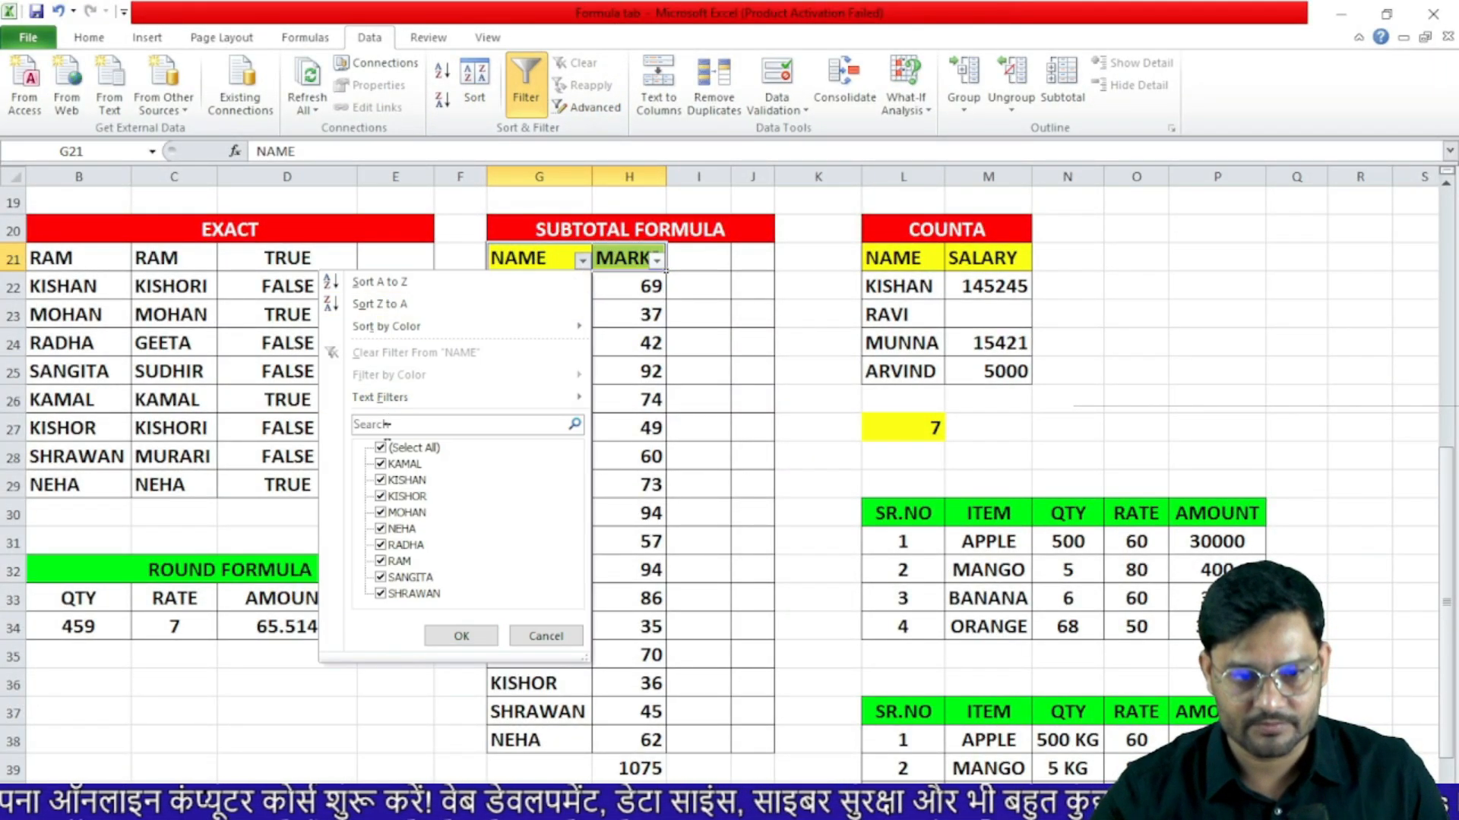
click(381, 448)
click(381, 465)
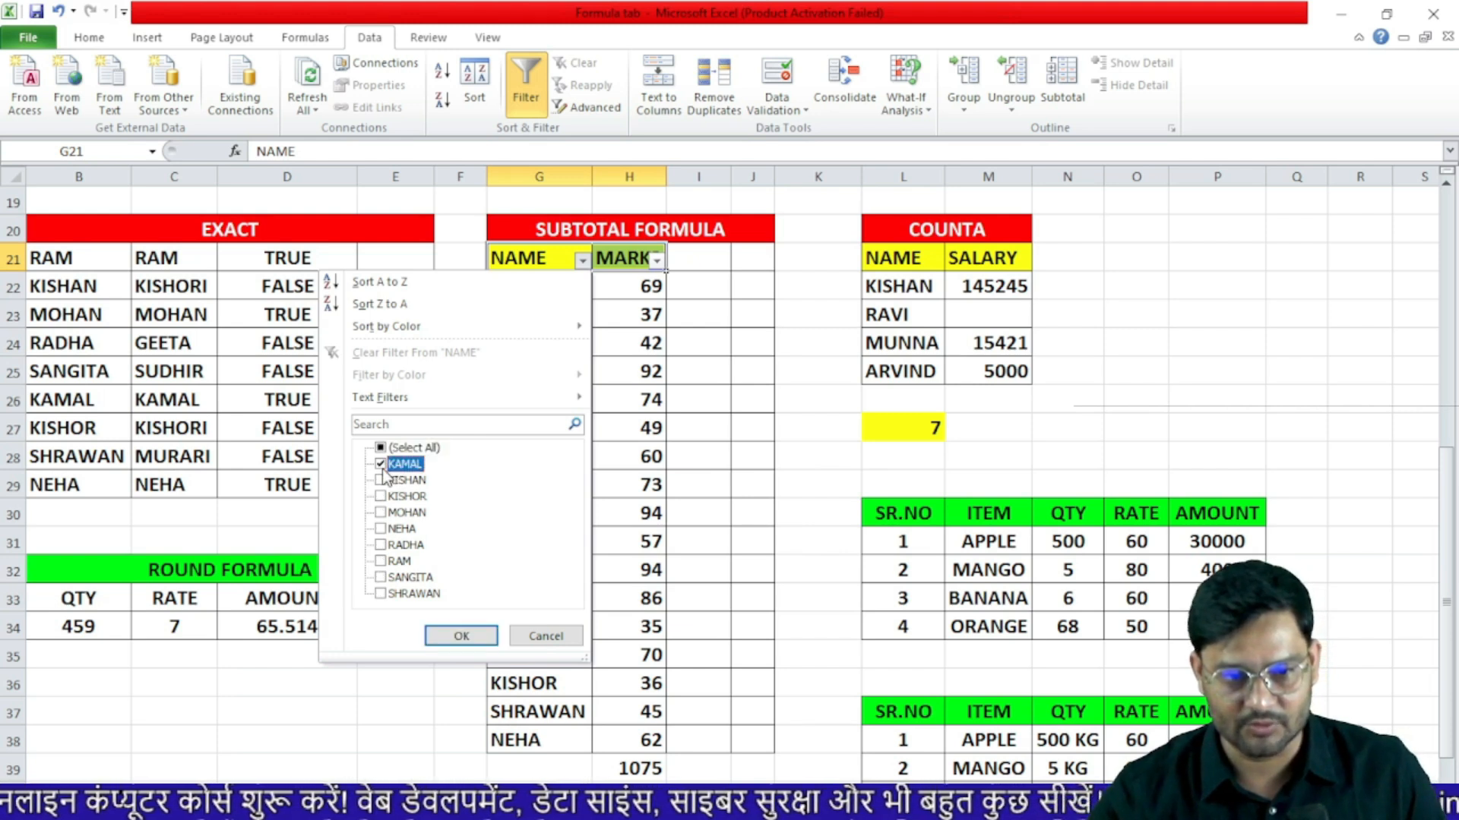
click(461, 637)
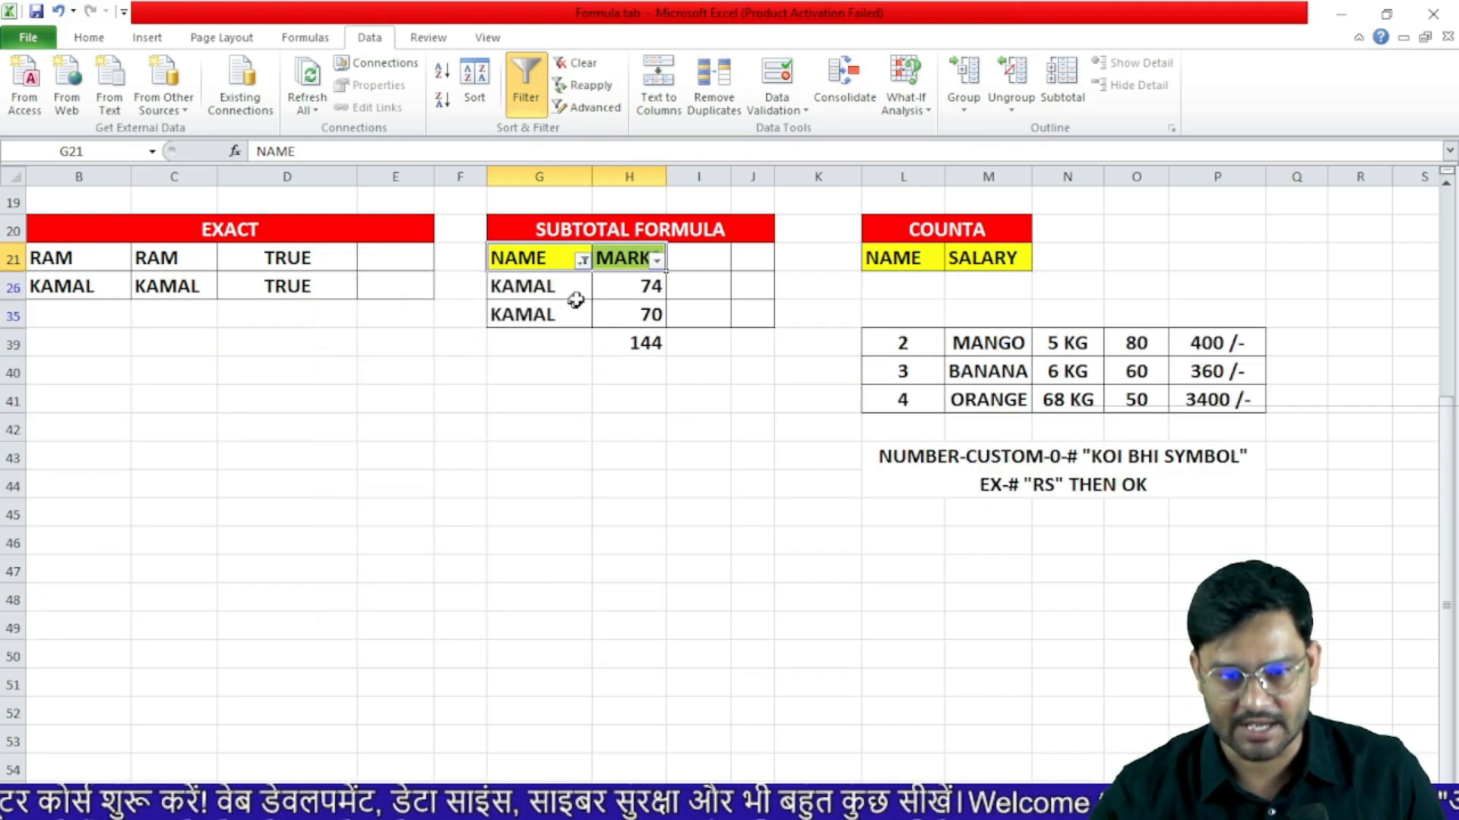
- Switch the NAME filter to show only the fourth name listed, and remove the filters from the marks table
click(583, 261)
click(403, 465)
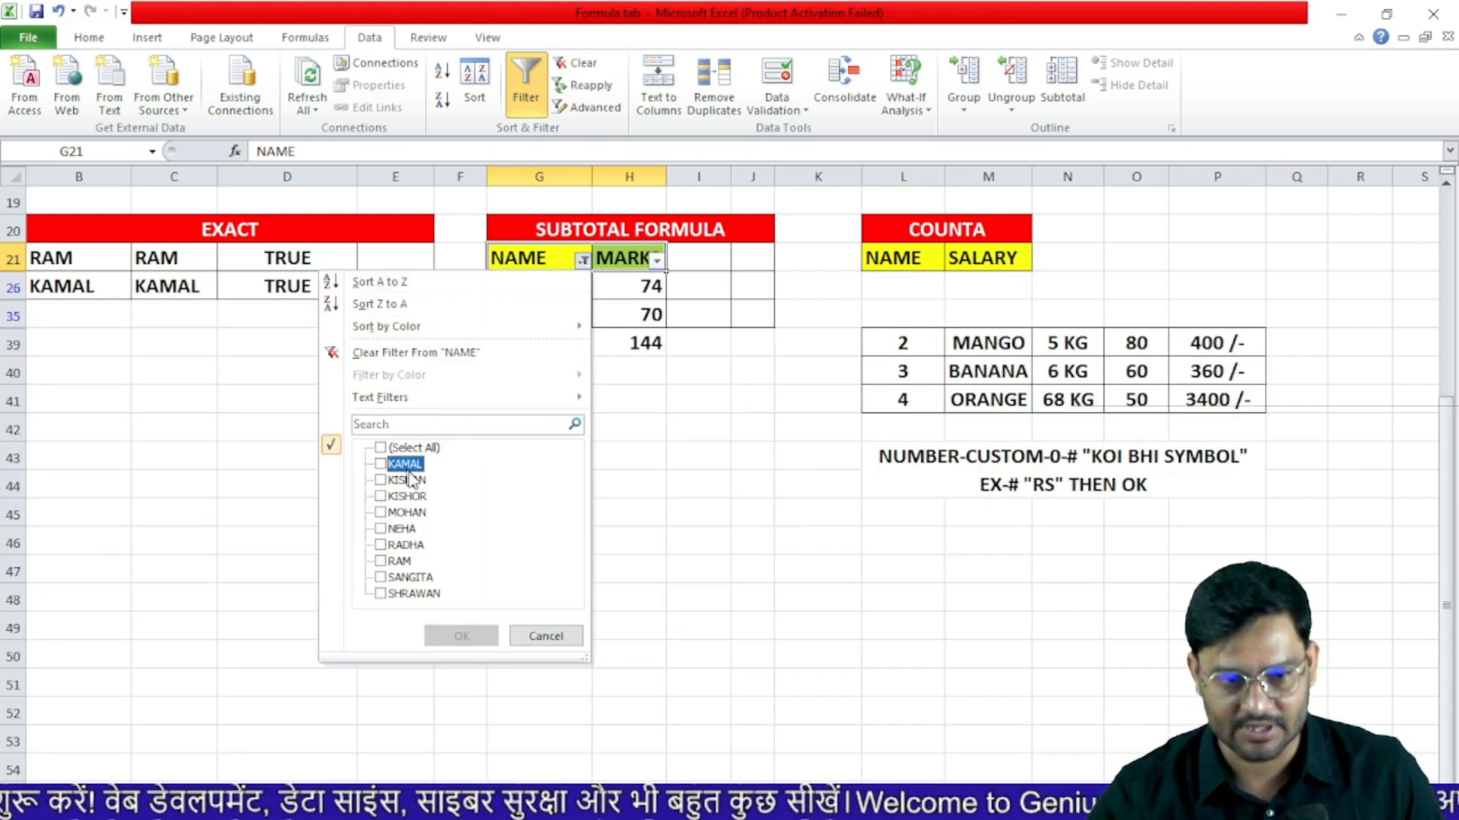
click(400, 515)
click(460, 636)
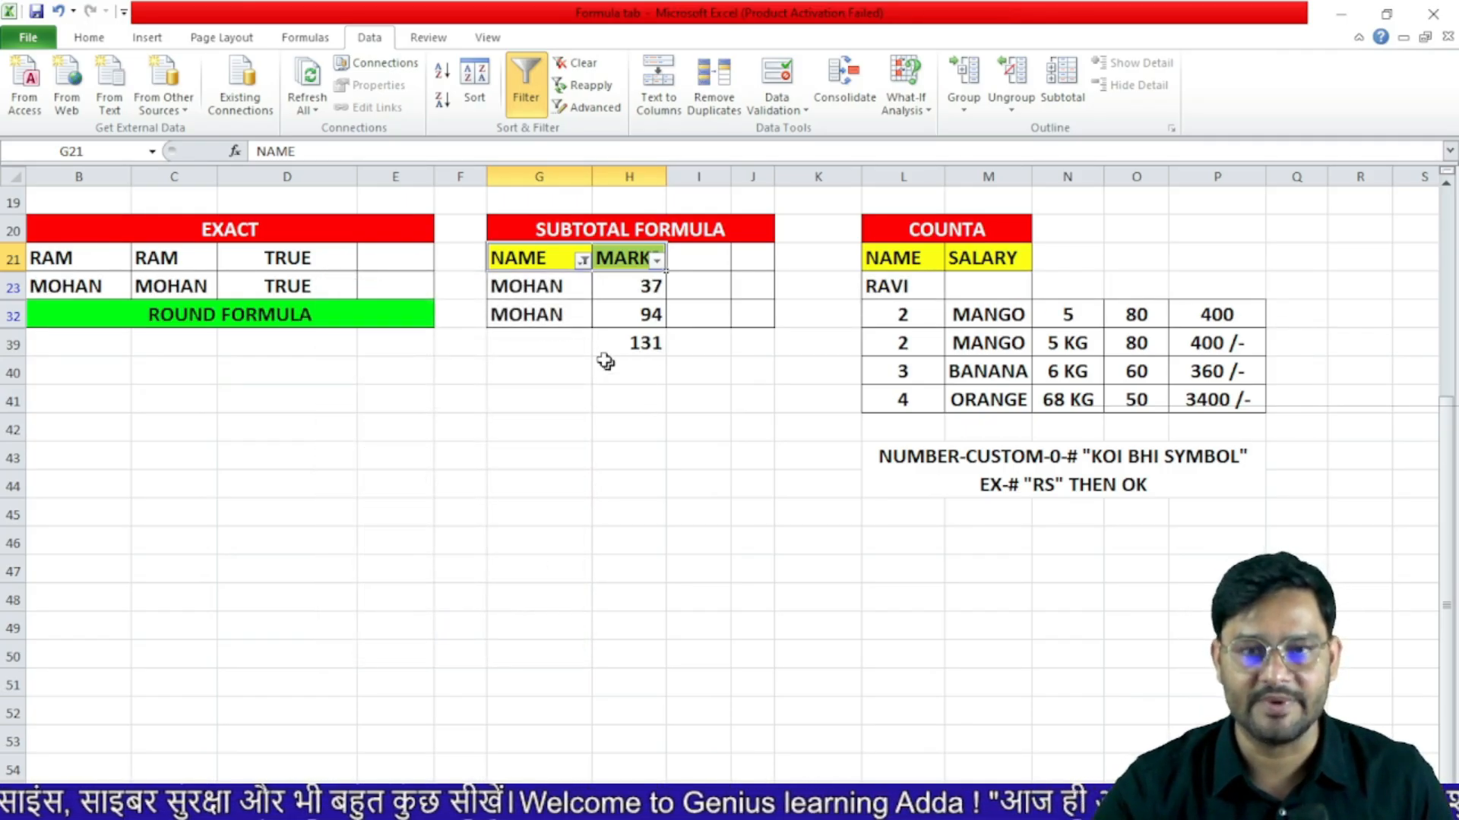
click(534, 116)
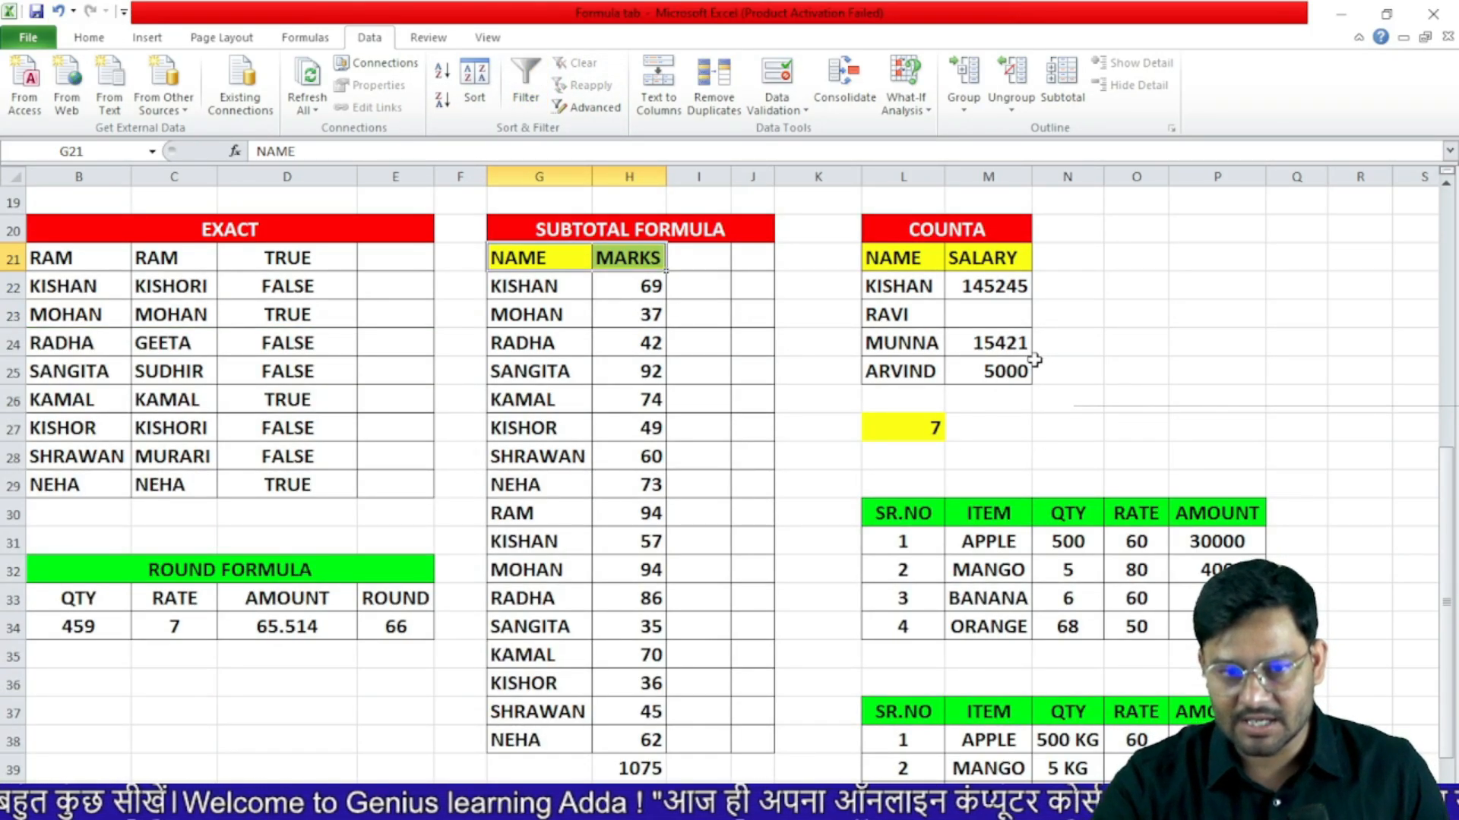
scroll(1036, 355, up, 1)
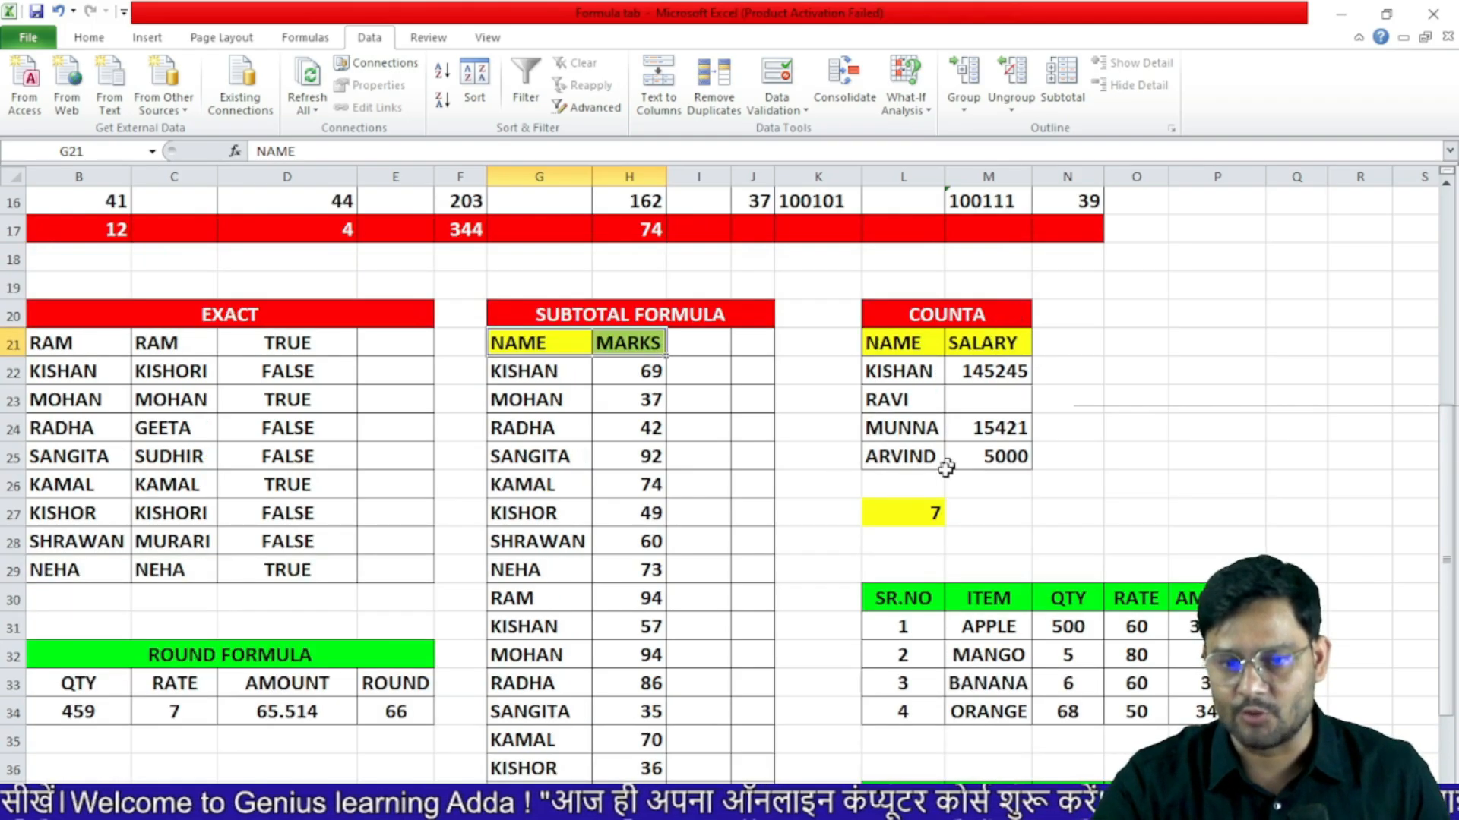
click(928, 520)
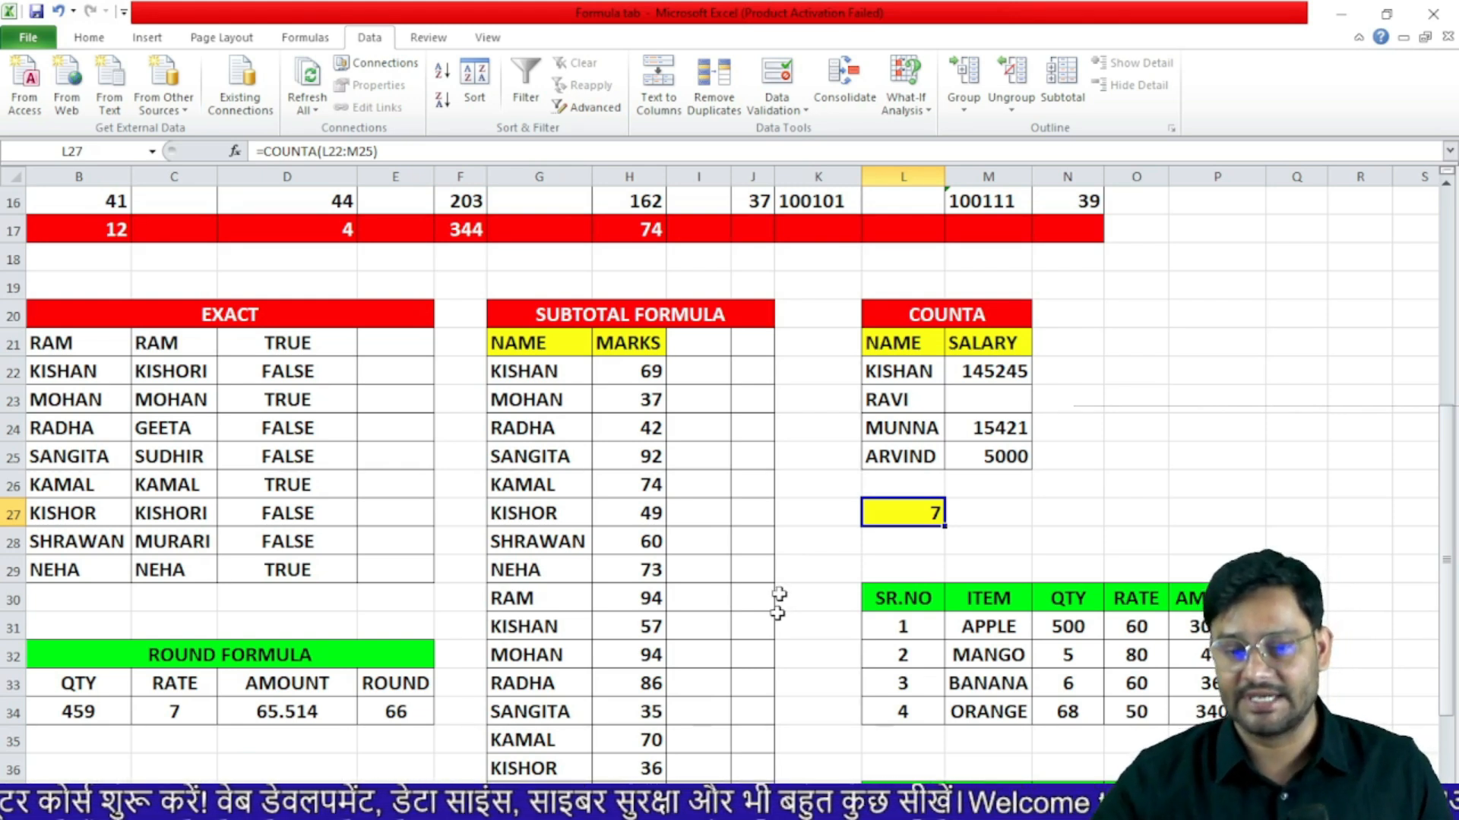
key(F2)
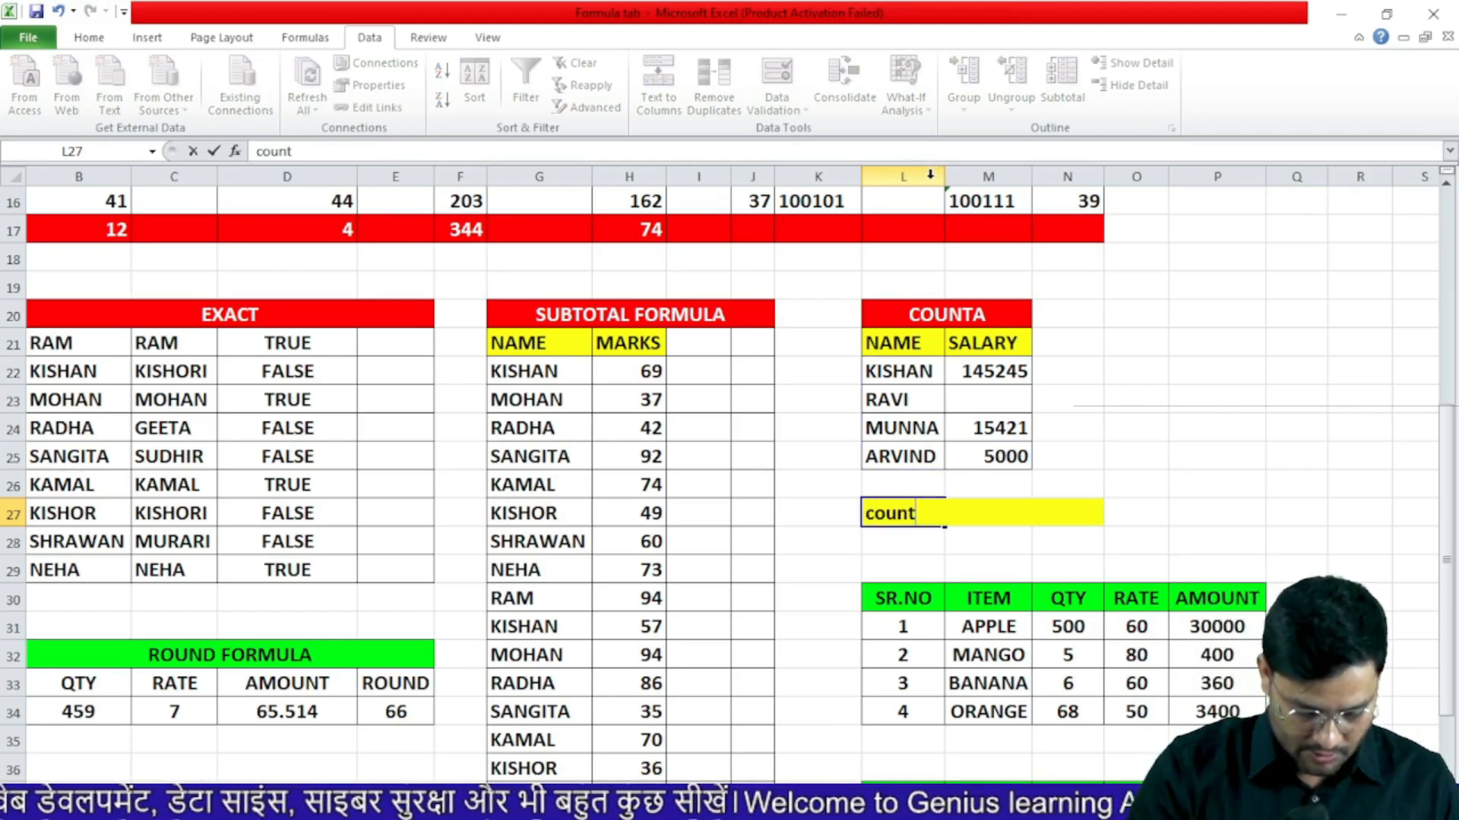
key(Tab)
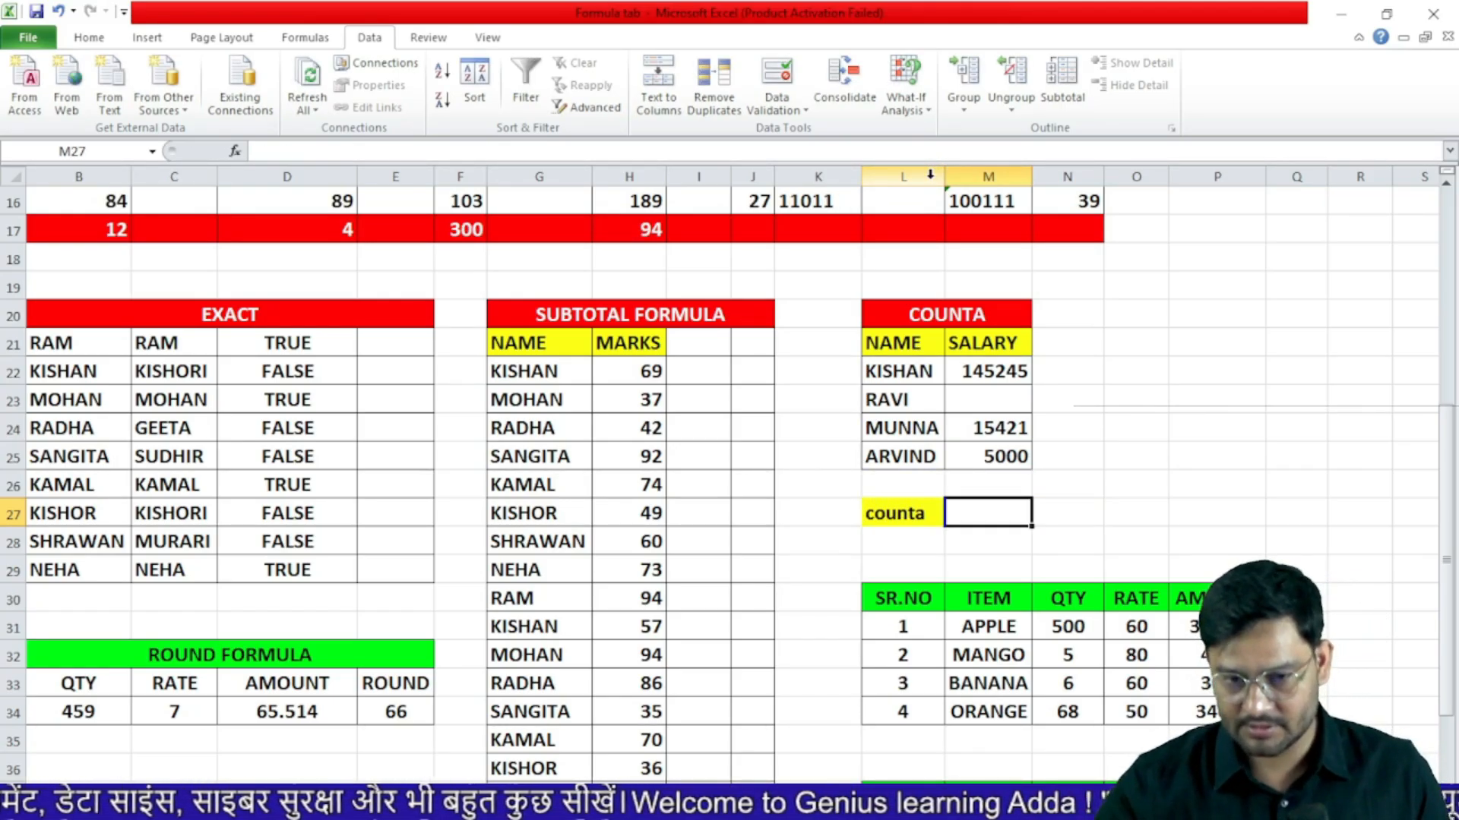
- Replace the contents of L27 with a COUNTA formula over the names and salaries in L22:M25
click(910, 513)
key(BackSpace)
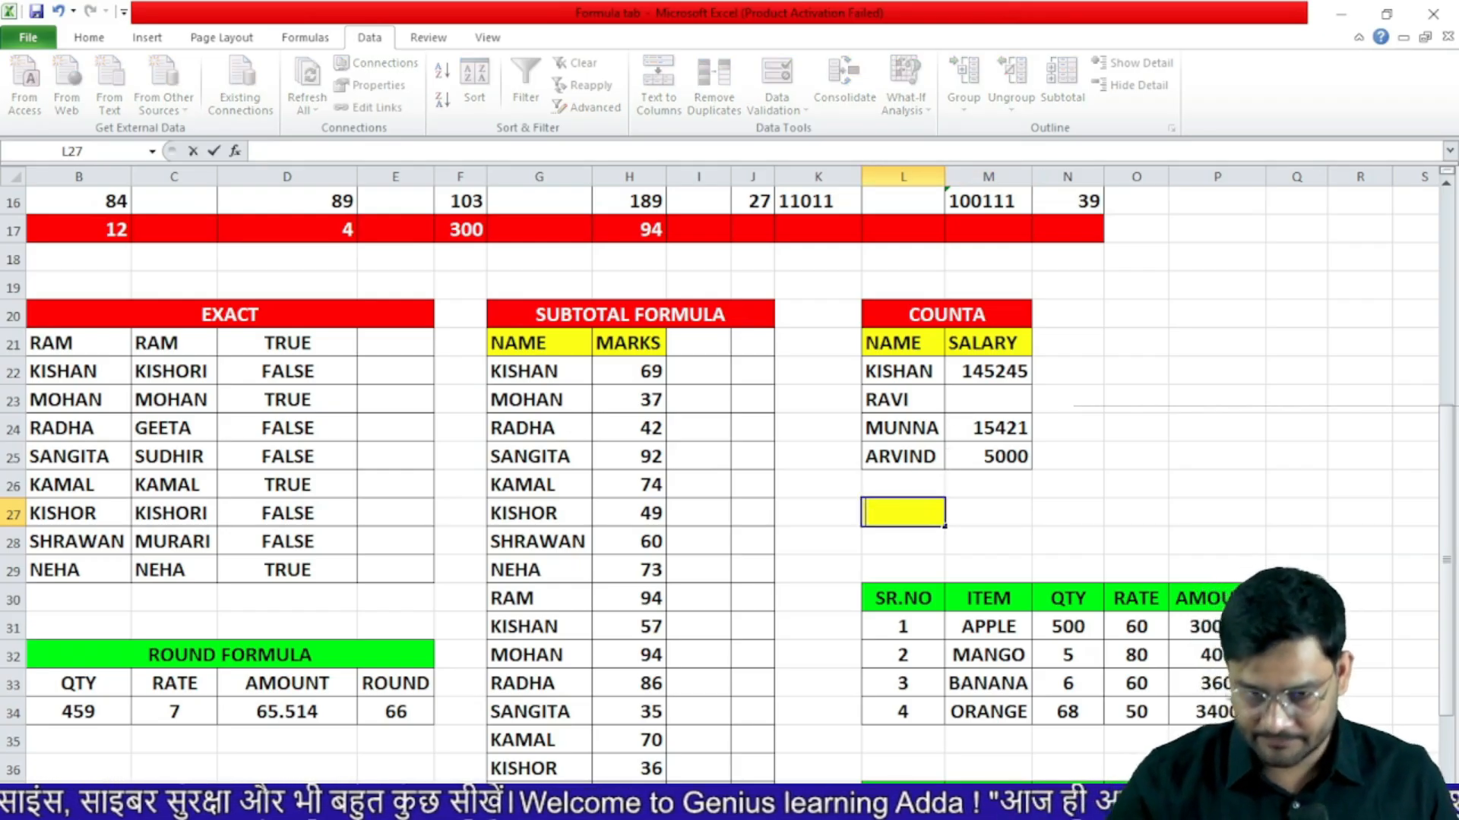
text(=count)
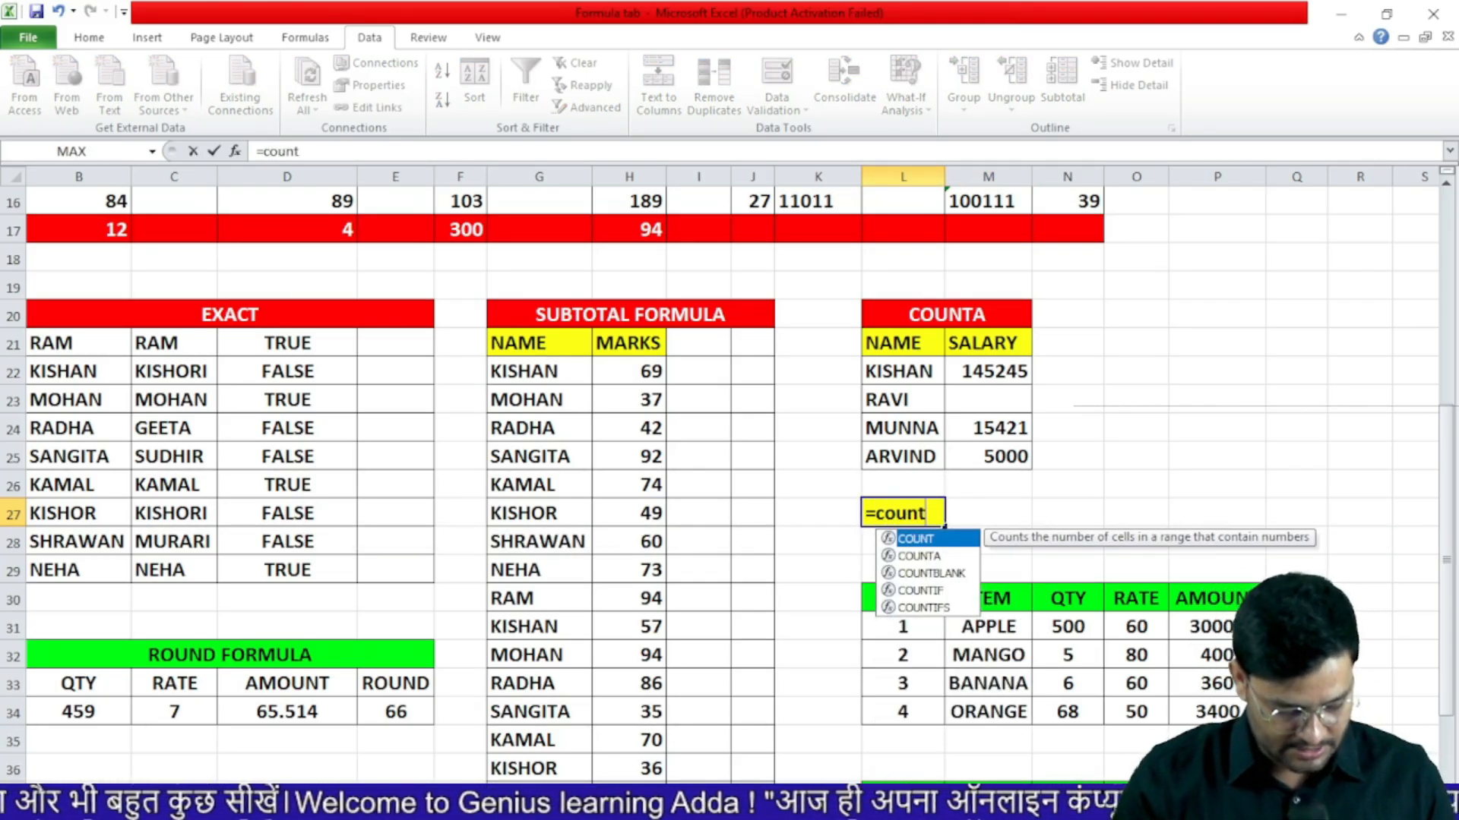
text(a)
key(Tab)
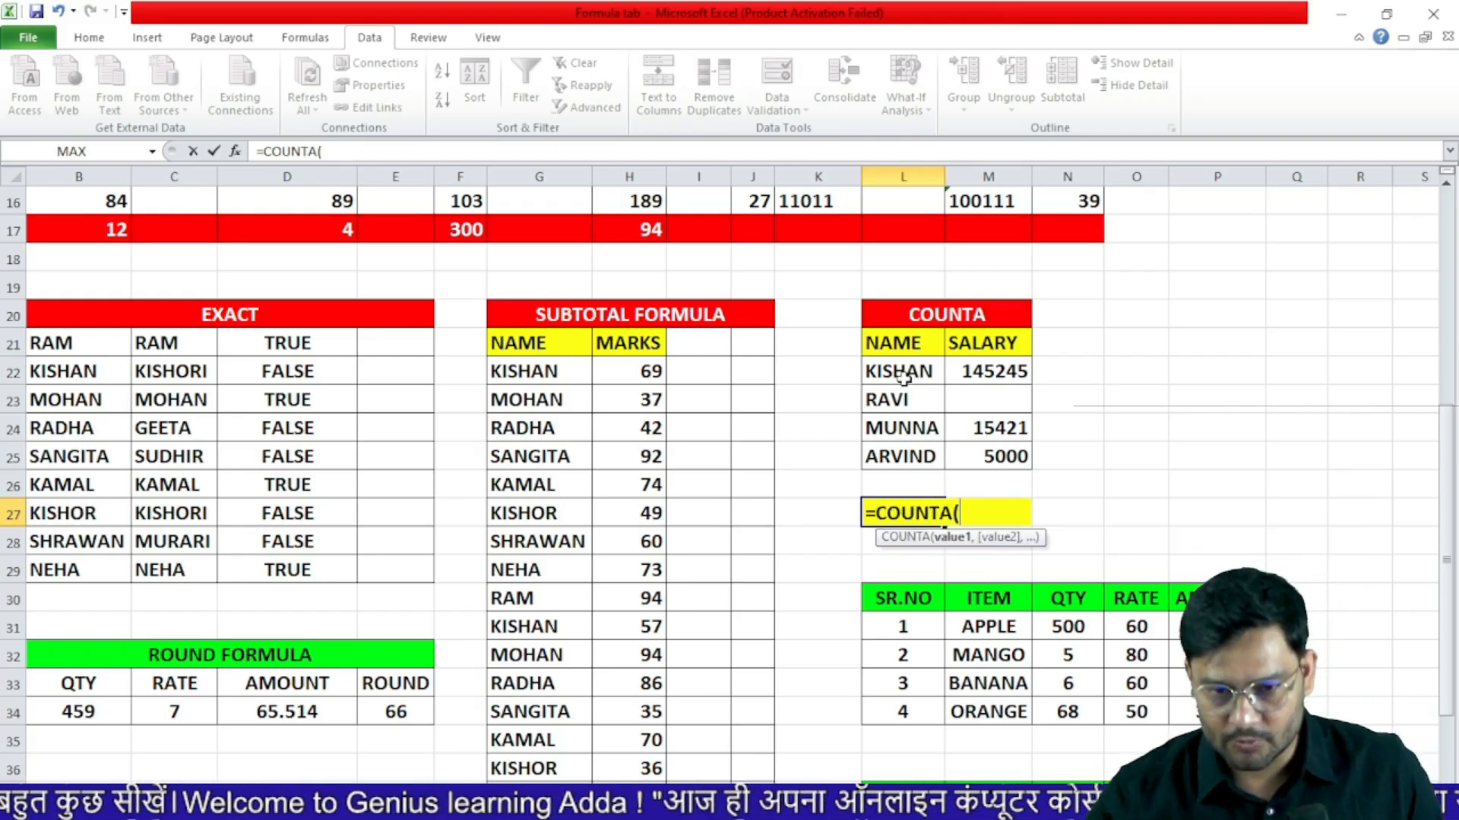
drag(902, 377, 995, 459)
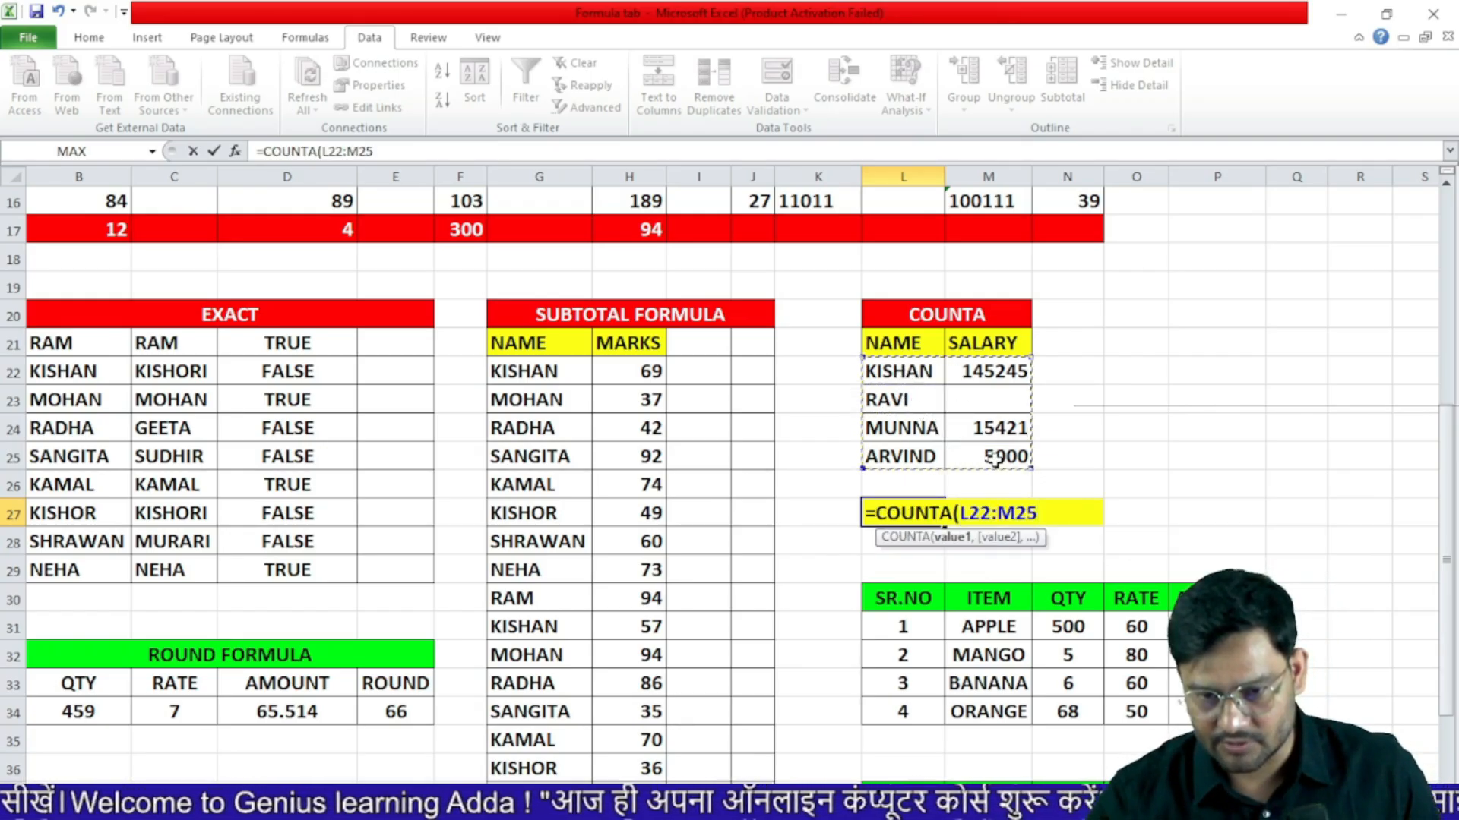
key(Return)
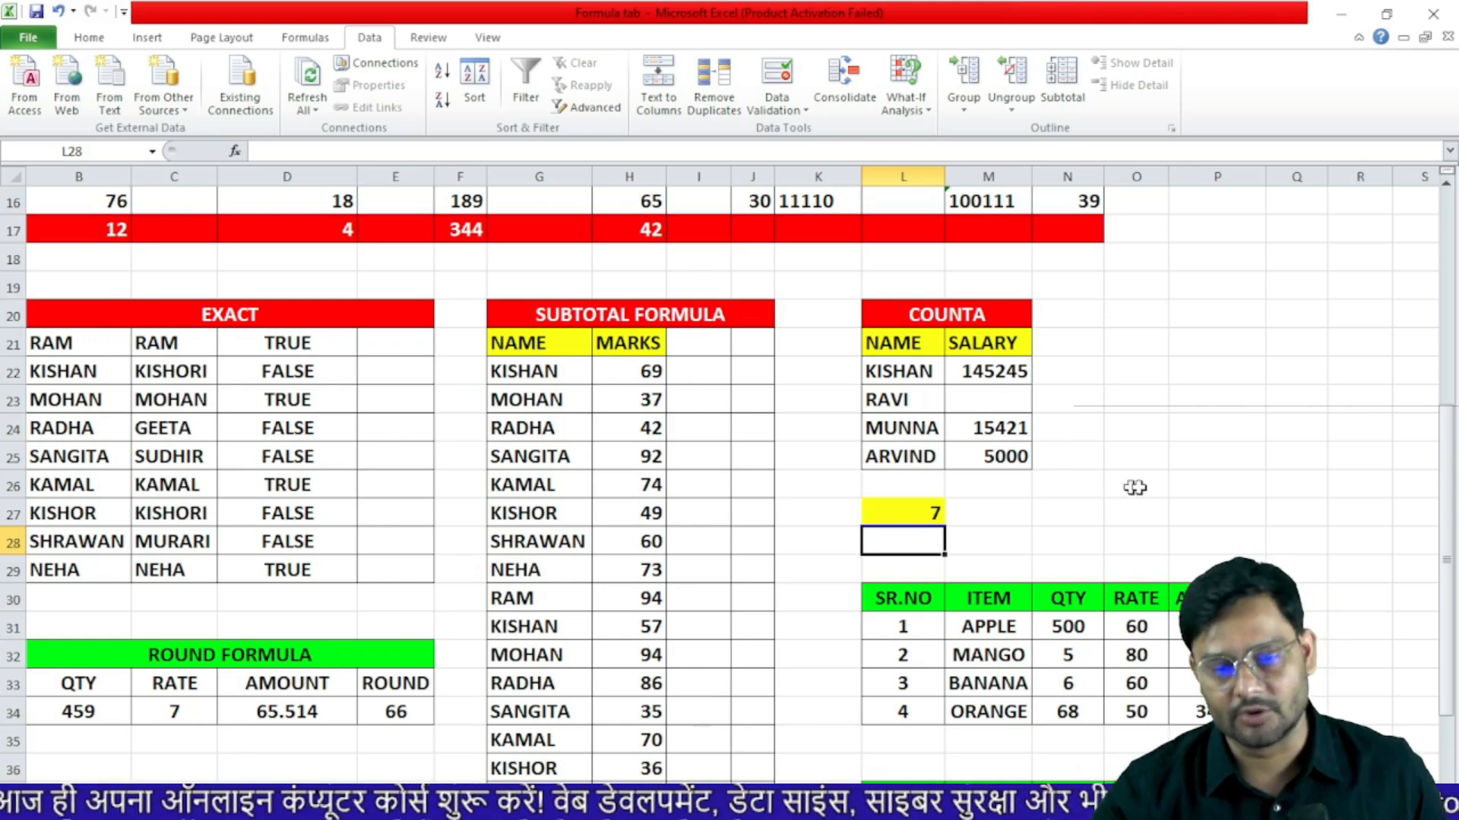
- Enter a formula in P31 multiplying QTY N31 by RATE O31 and fill it down the AMOUNT column to P34
scroll(1170, 474, down, 3)
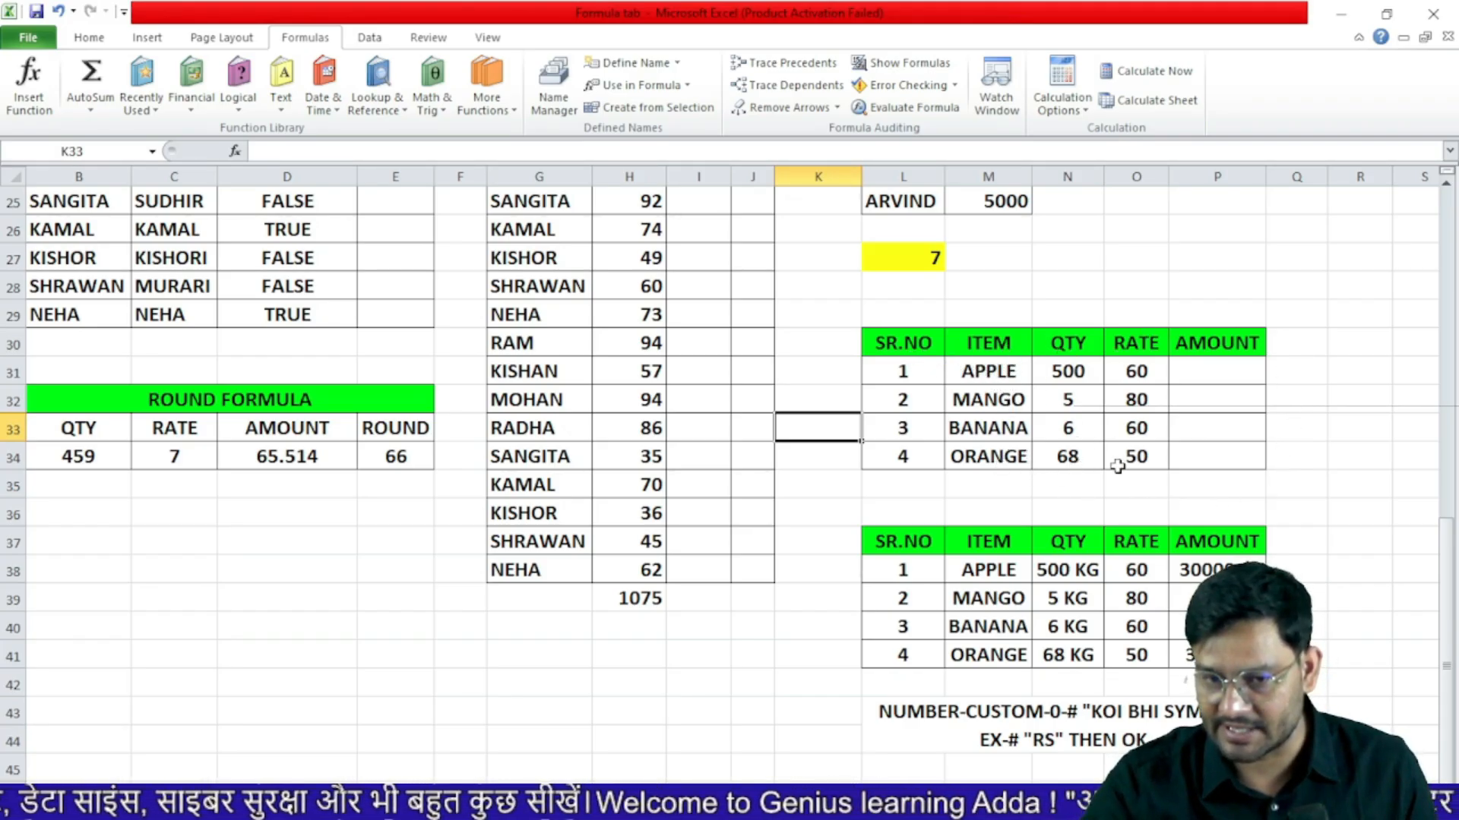
click(1231, 376)
text(=)
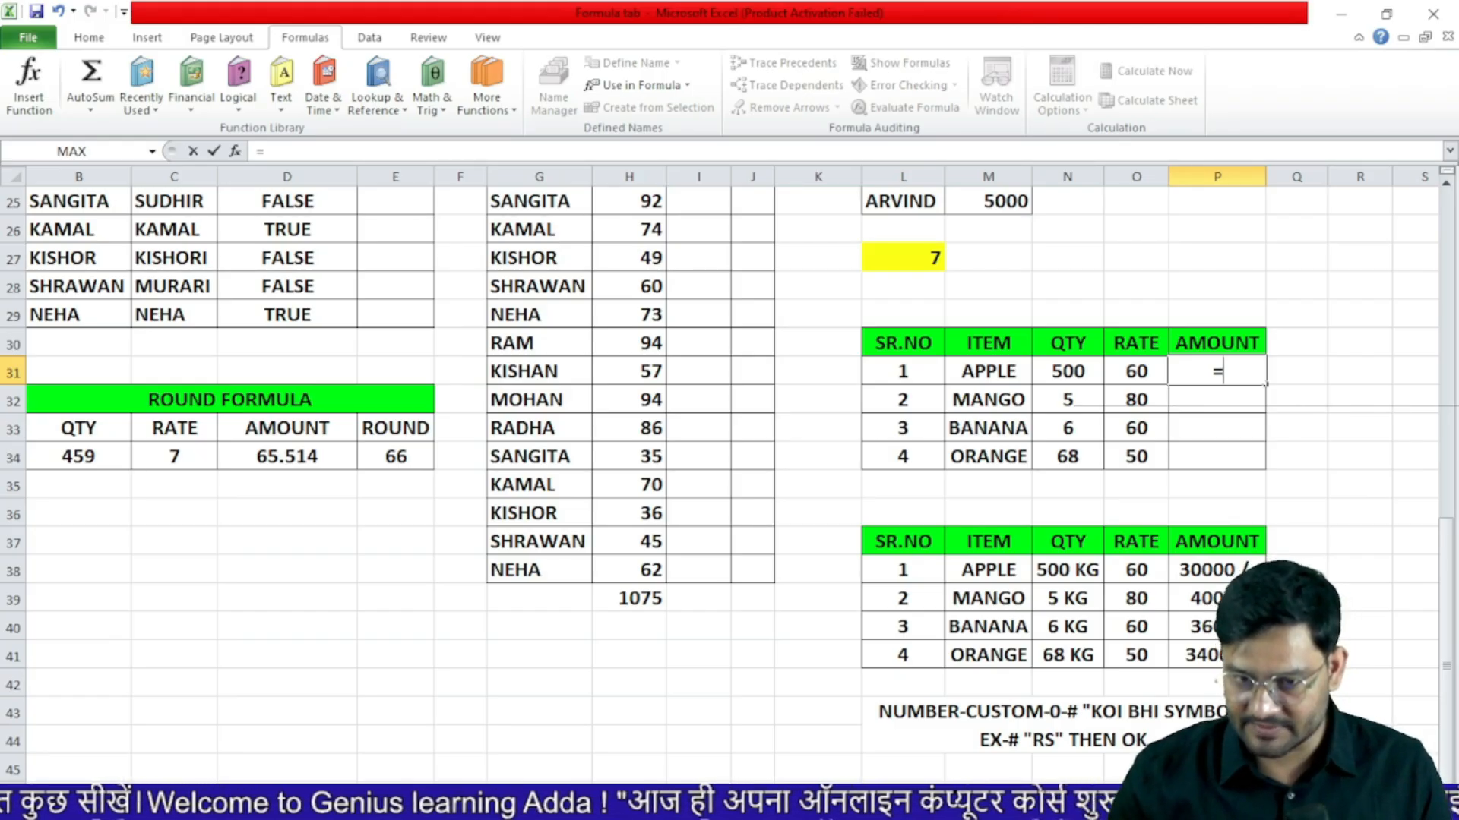
click(1078, 371)
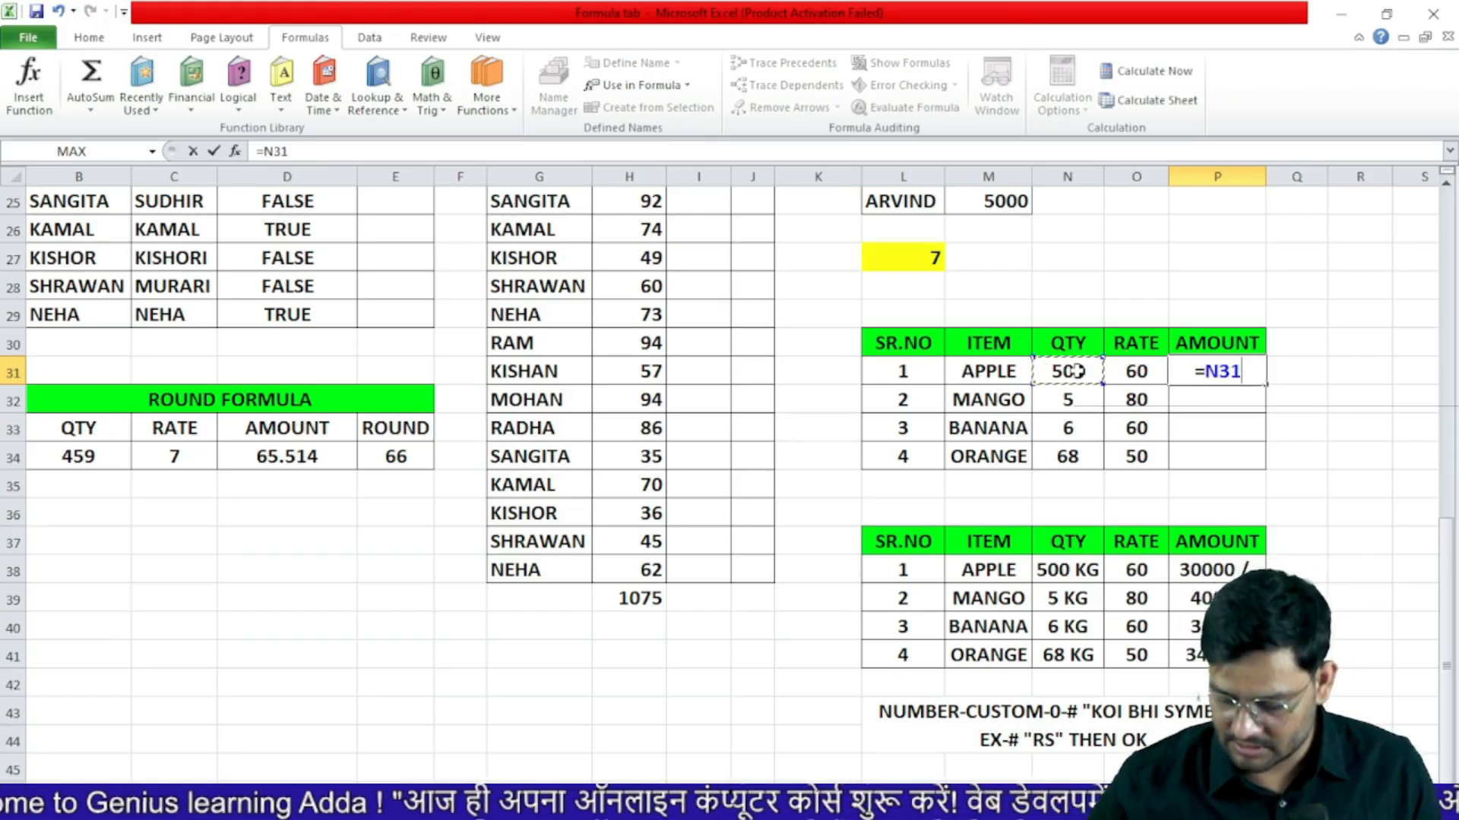
text(*)
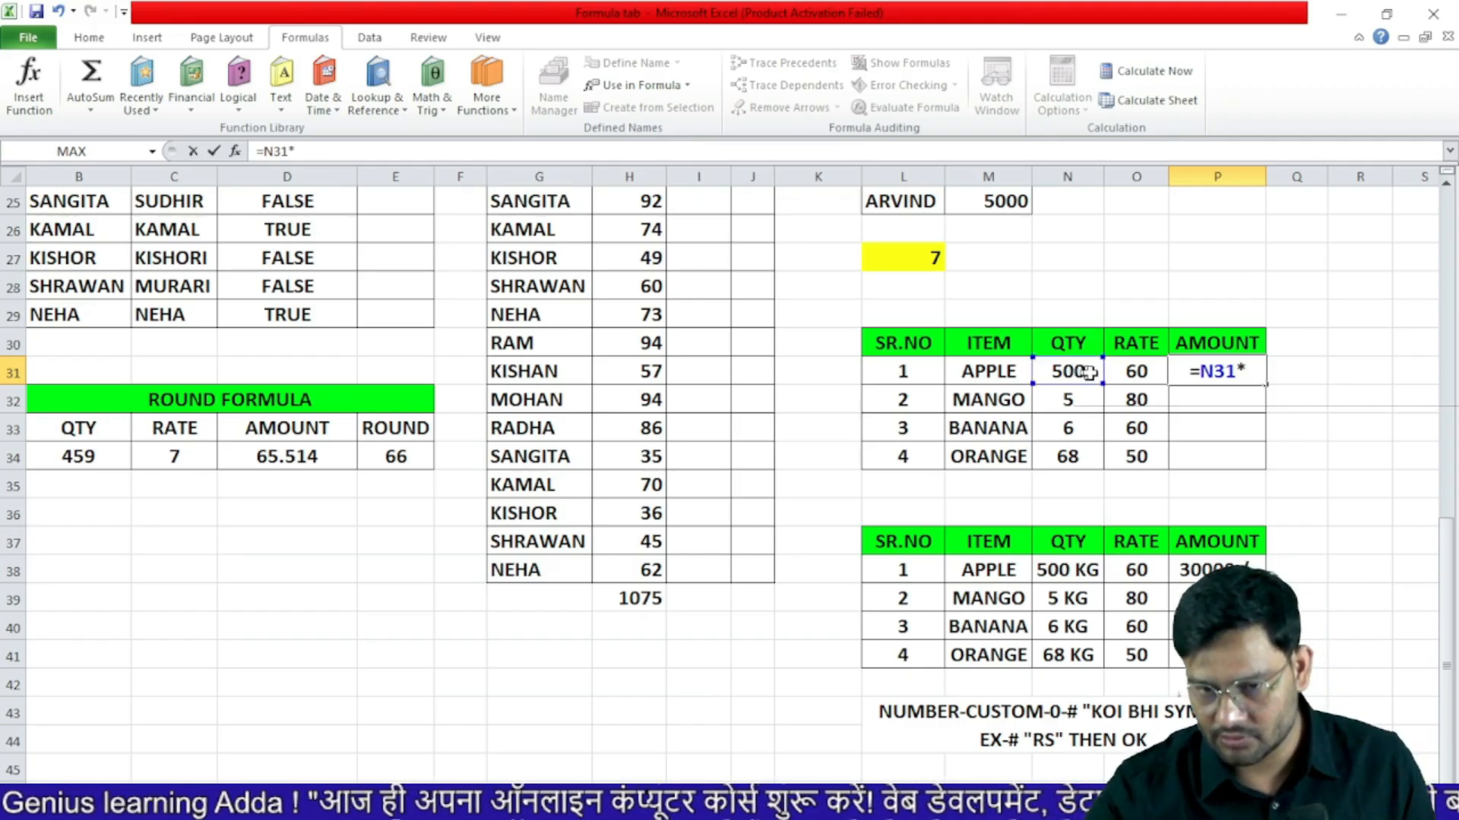
click(1132, 371)
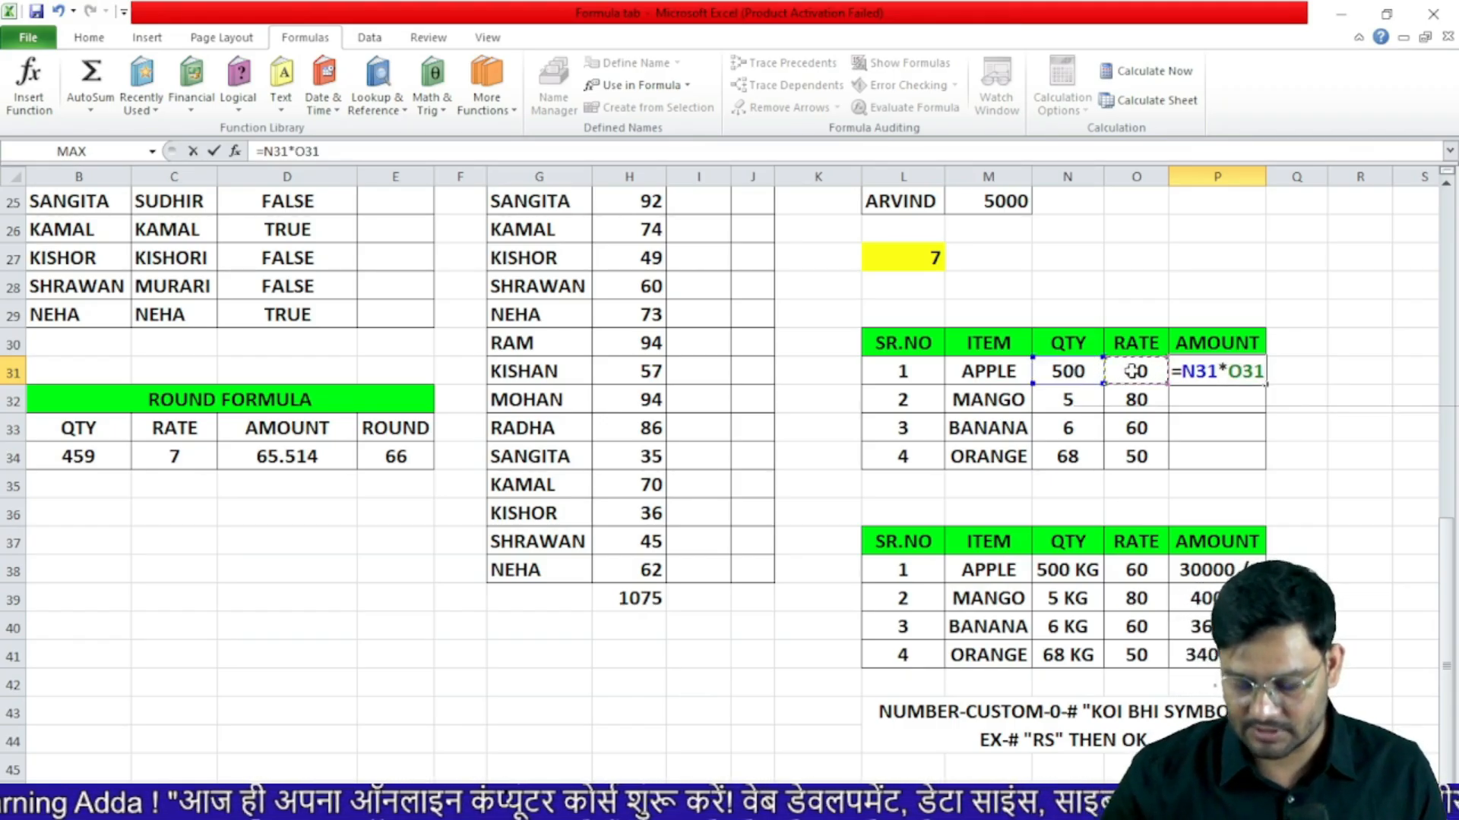
key(Return)
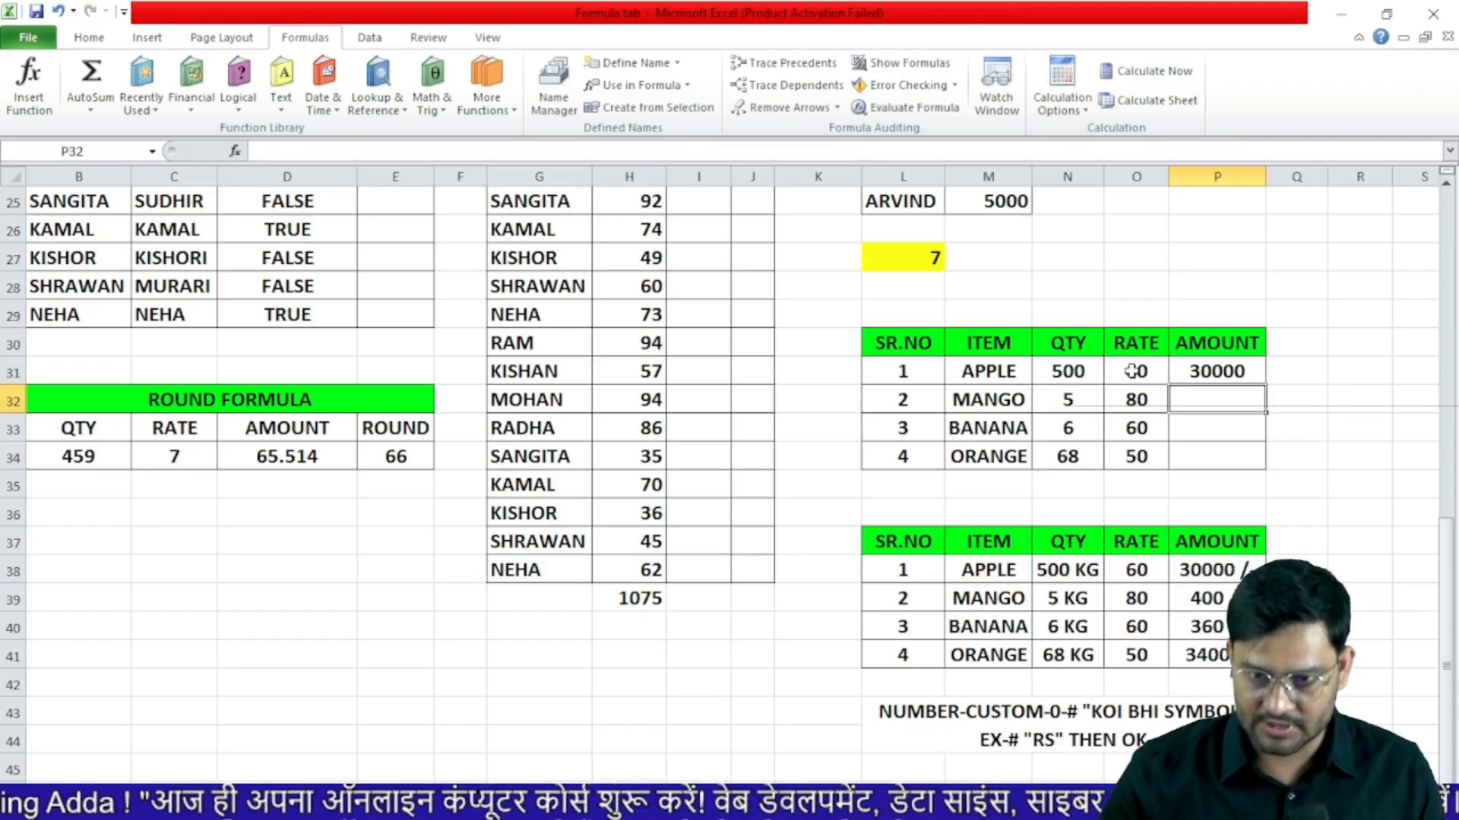
click(1217, 370)
drag(1265, 386, 1264, 474)
- Add the unit kg directly to the APPLE quantity in N31 so that it reads "500 kg"
double_click(1078, 372)
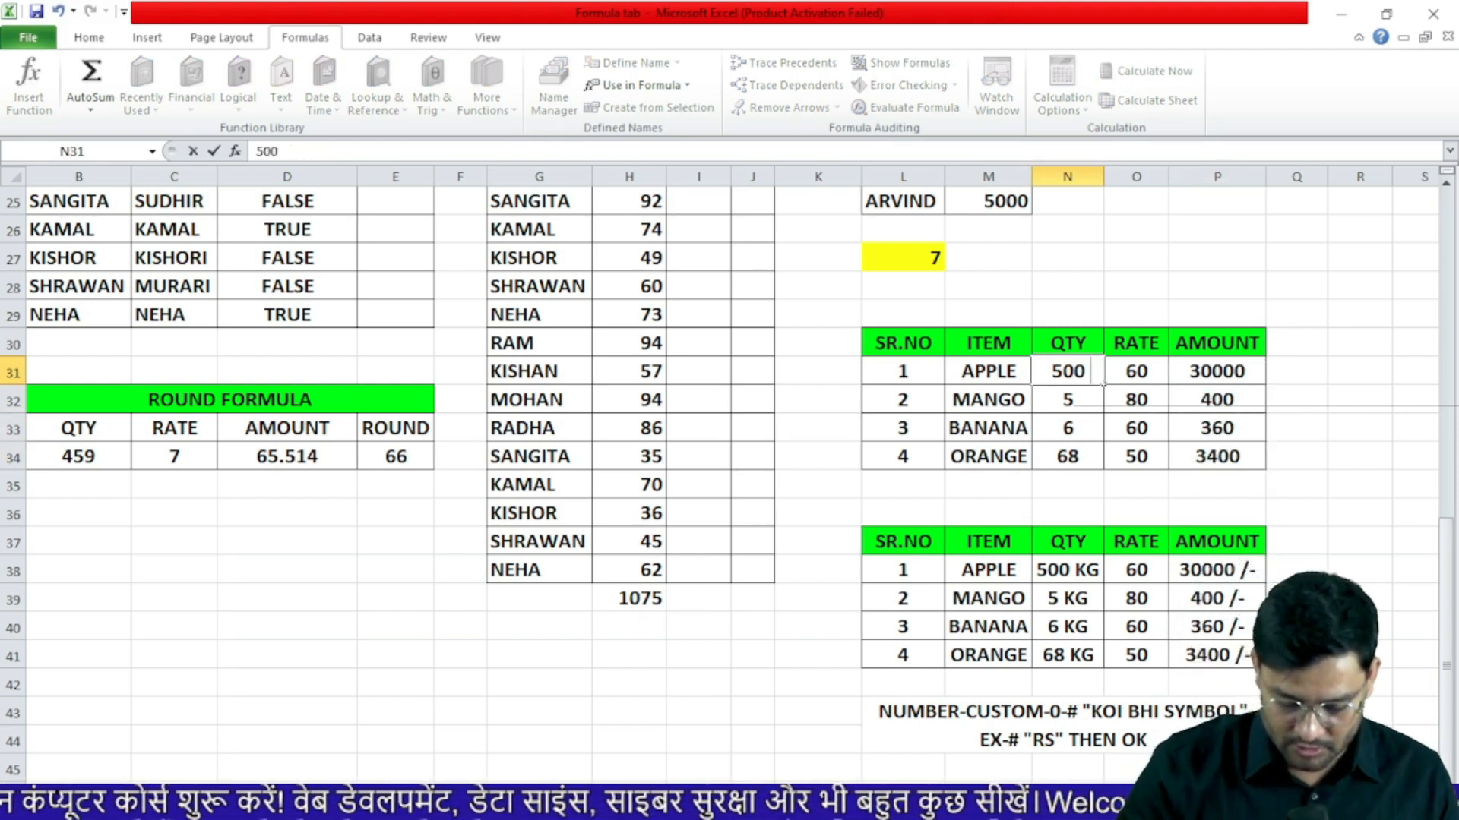
text(kg)
key(Return)
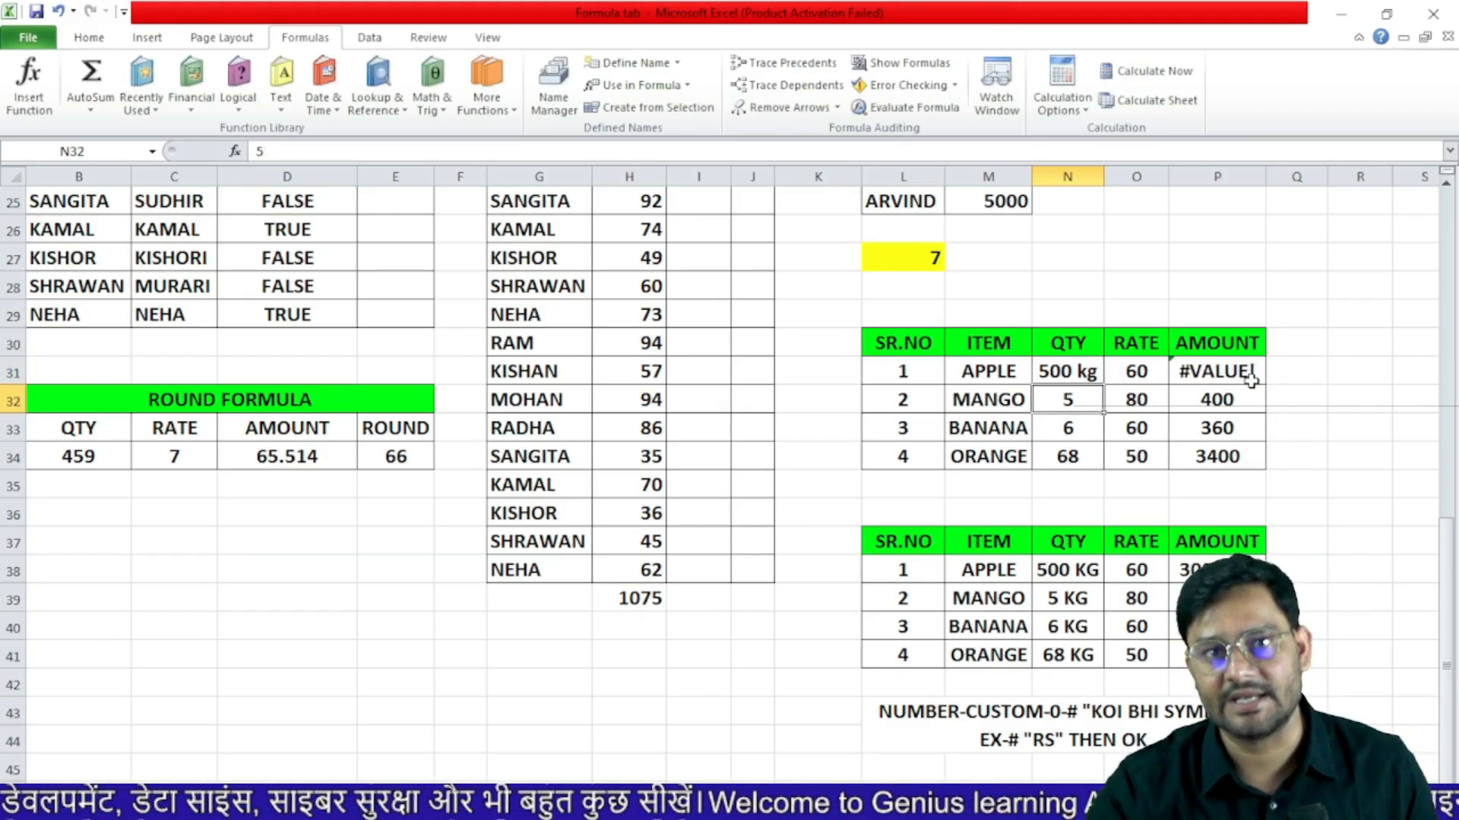
click(1385, 445)
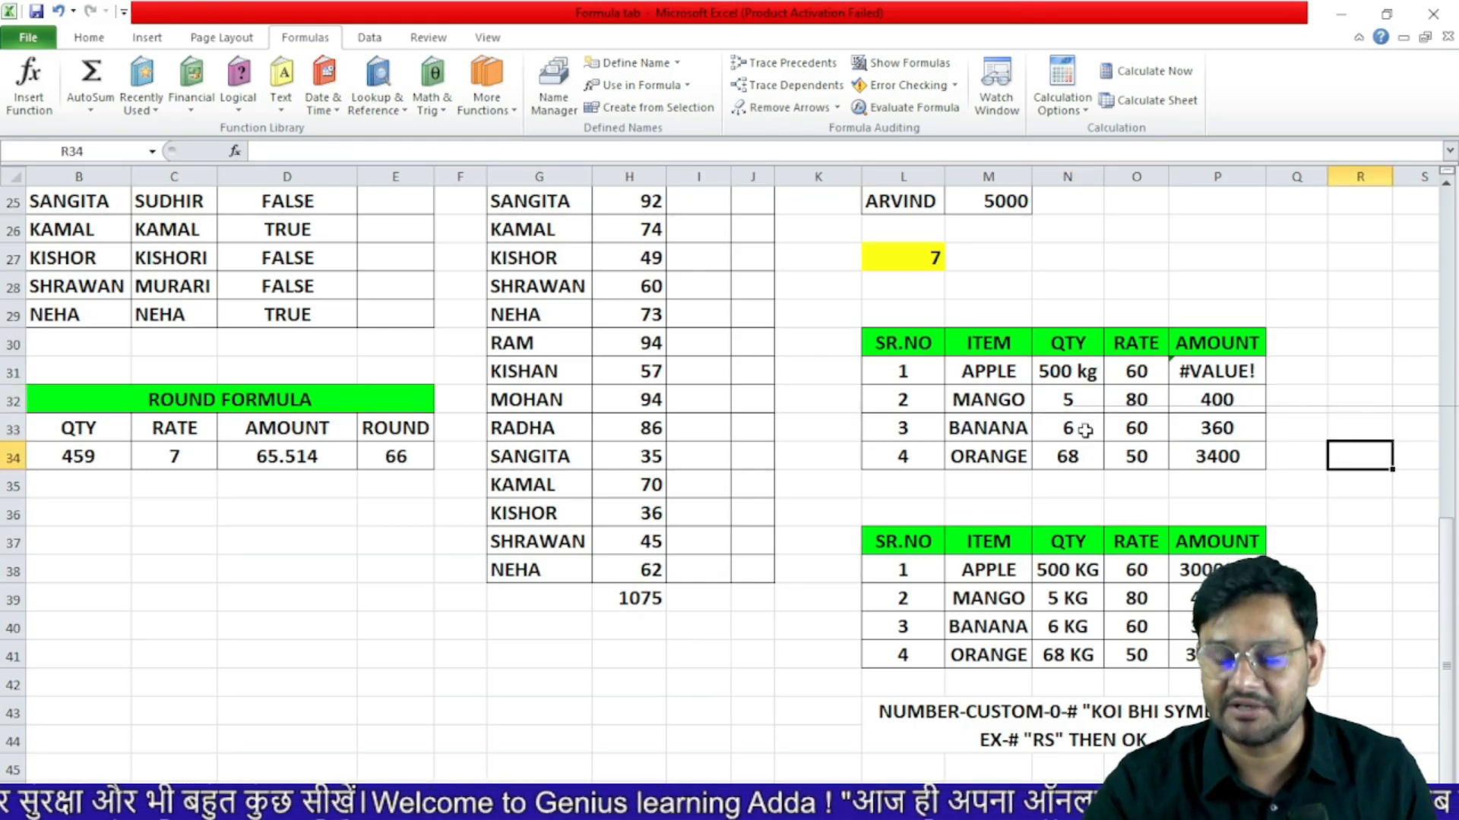
click(1330, 377)
- Clear all the quantities in N31:N34 of the item table
drag(1080, 371, 1081, 456)
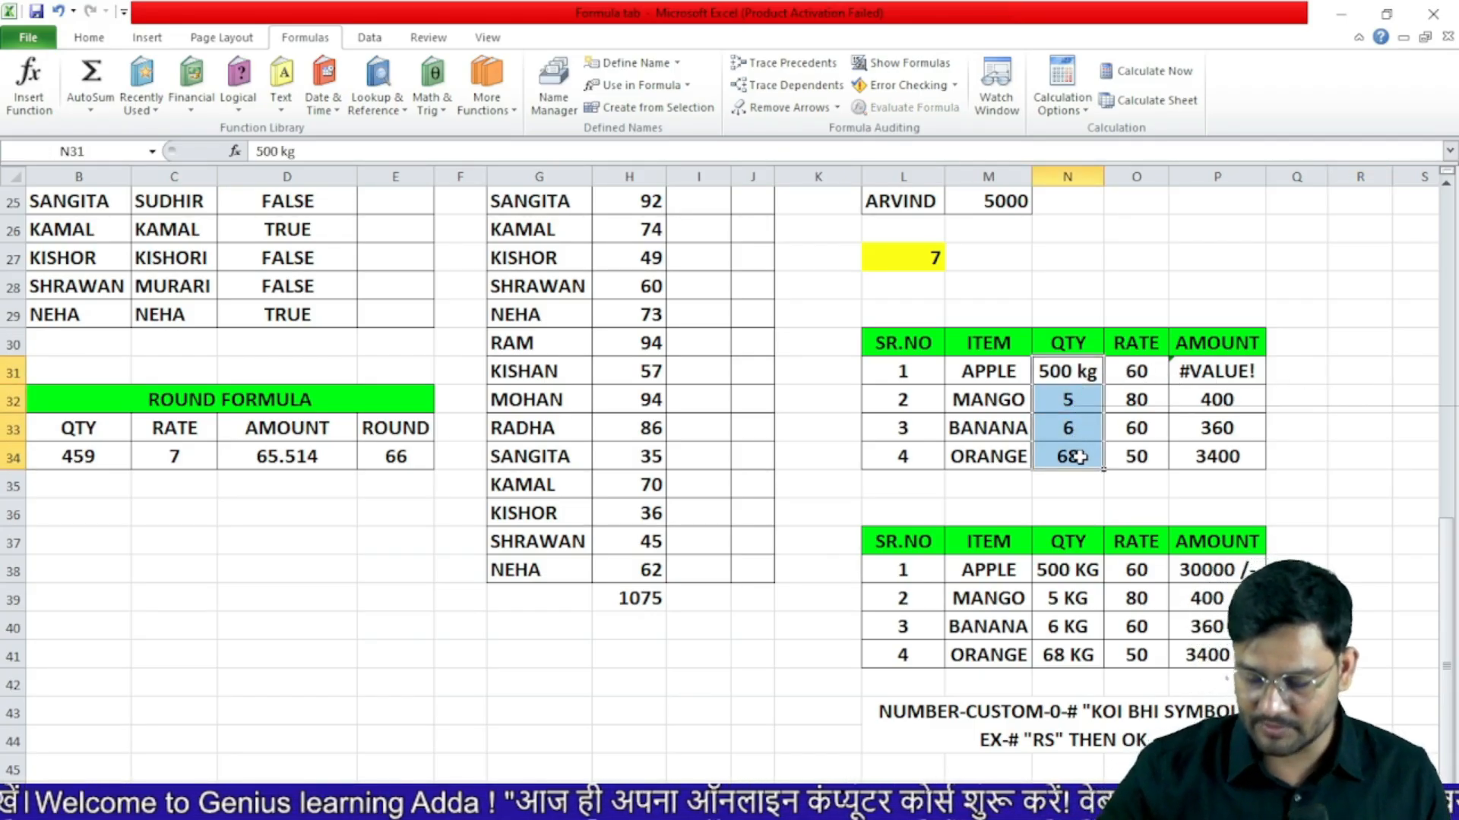
key(Delete)
click(1371, 456)
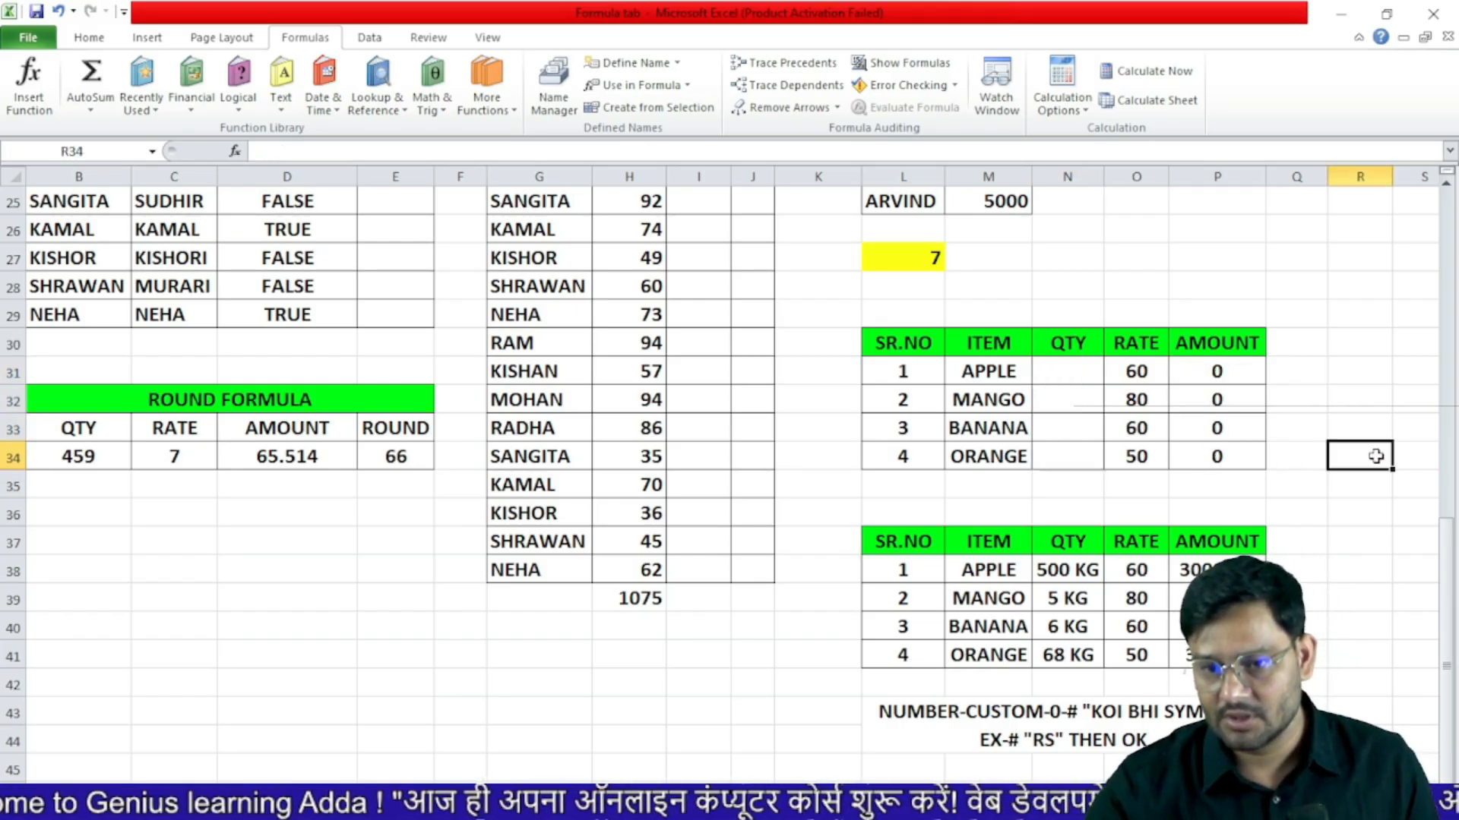
- Apply the custom number format # "KG" to the empty QTY cells N31:N34 of the item table
drag(1076, 379, 1075, 452)
click(91, 38)
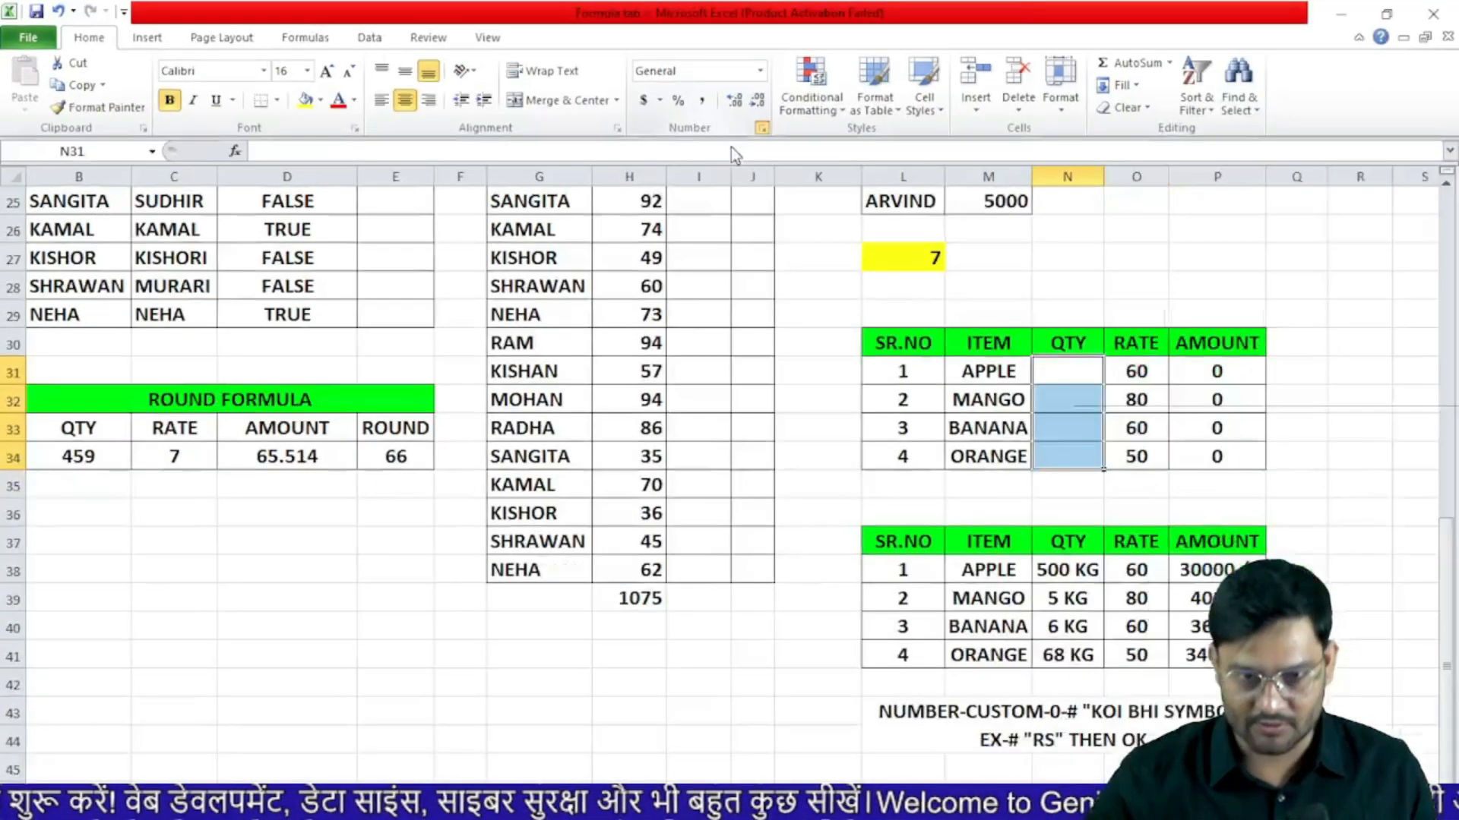
key(ctrl+1)
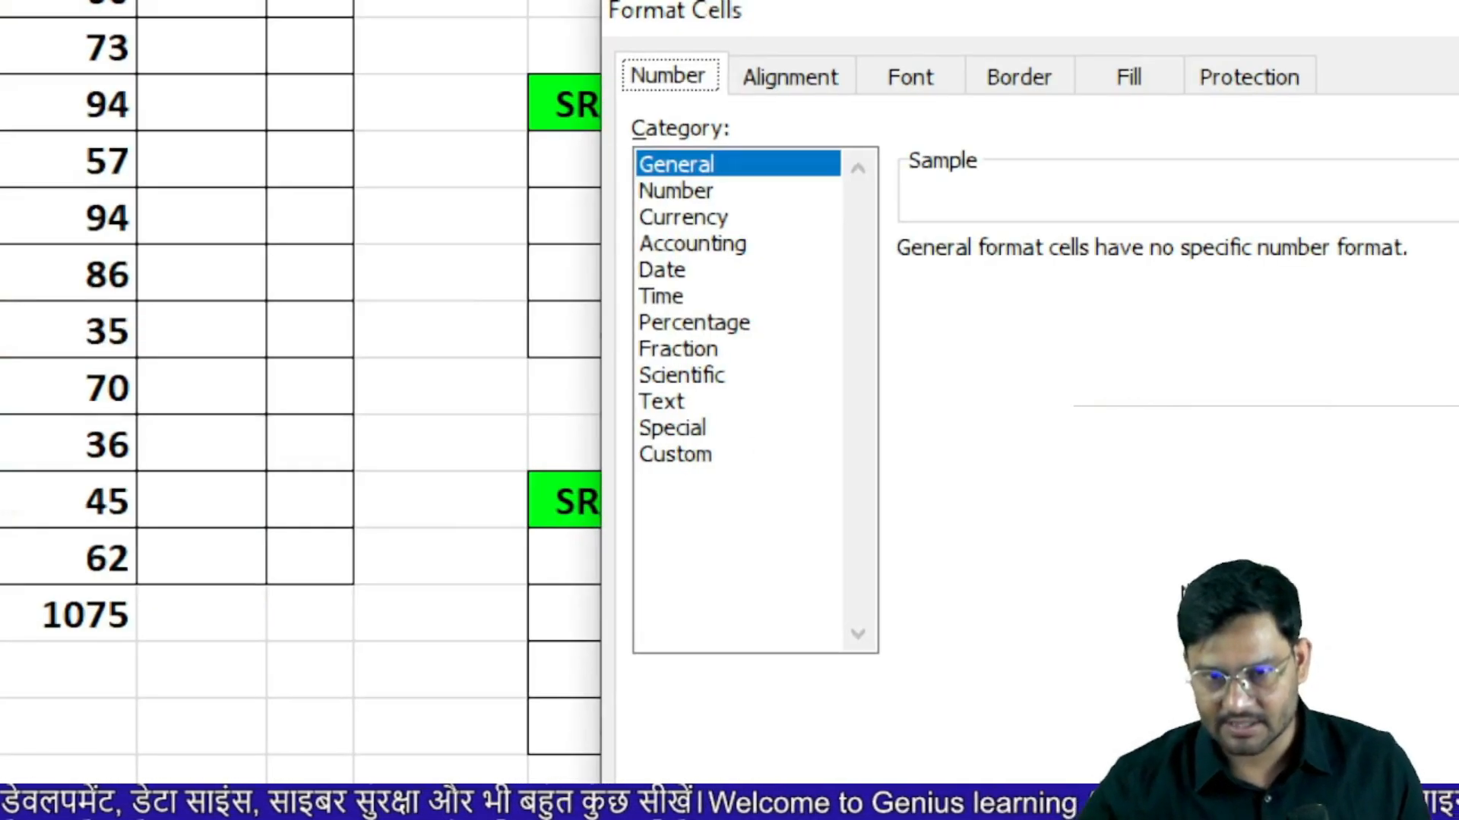
click(684, 456)
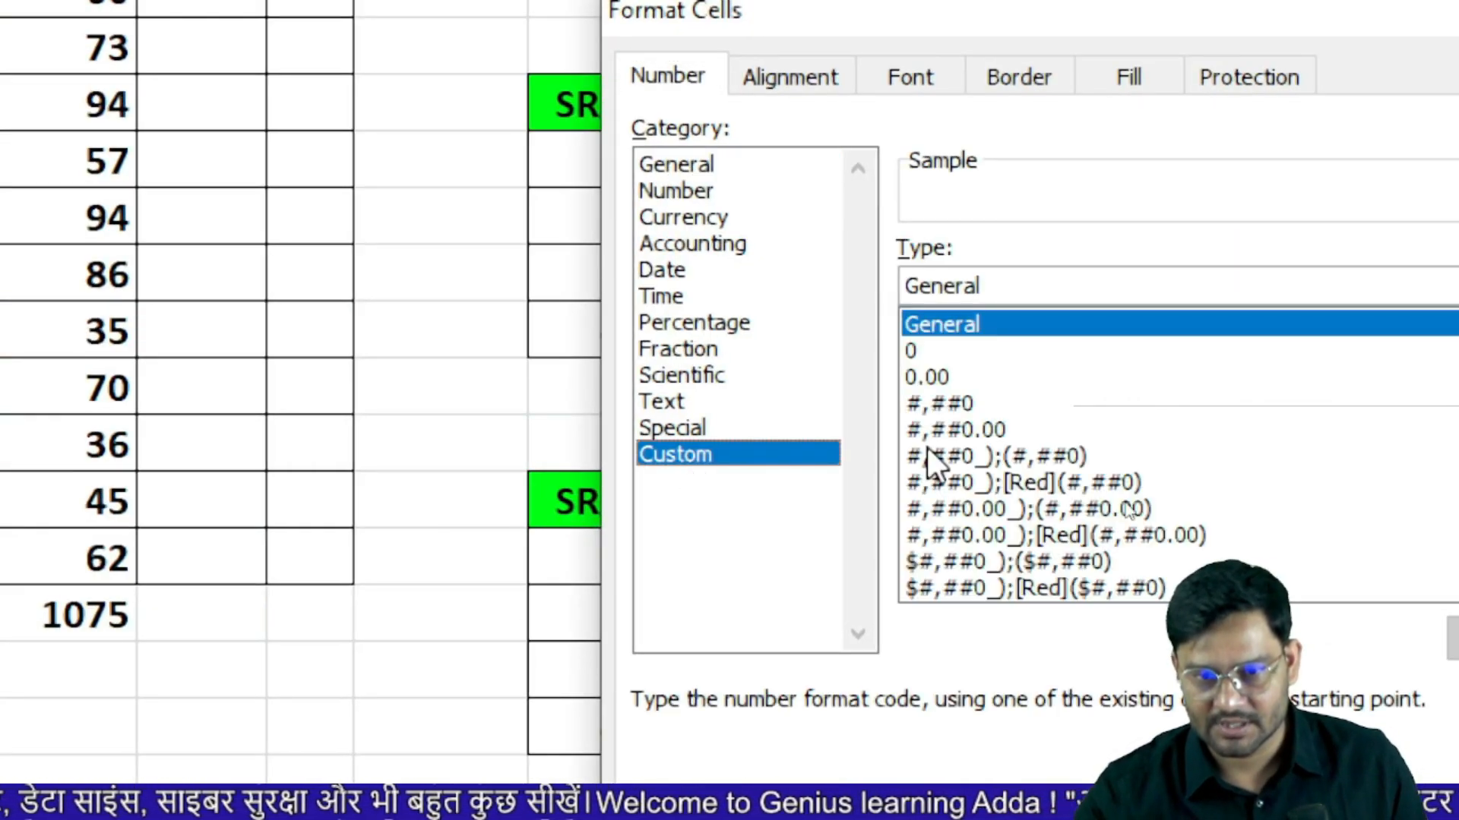
drag(1094, 286, 866, 289)
key(BackSpace)
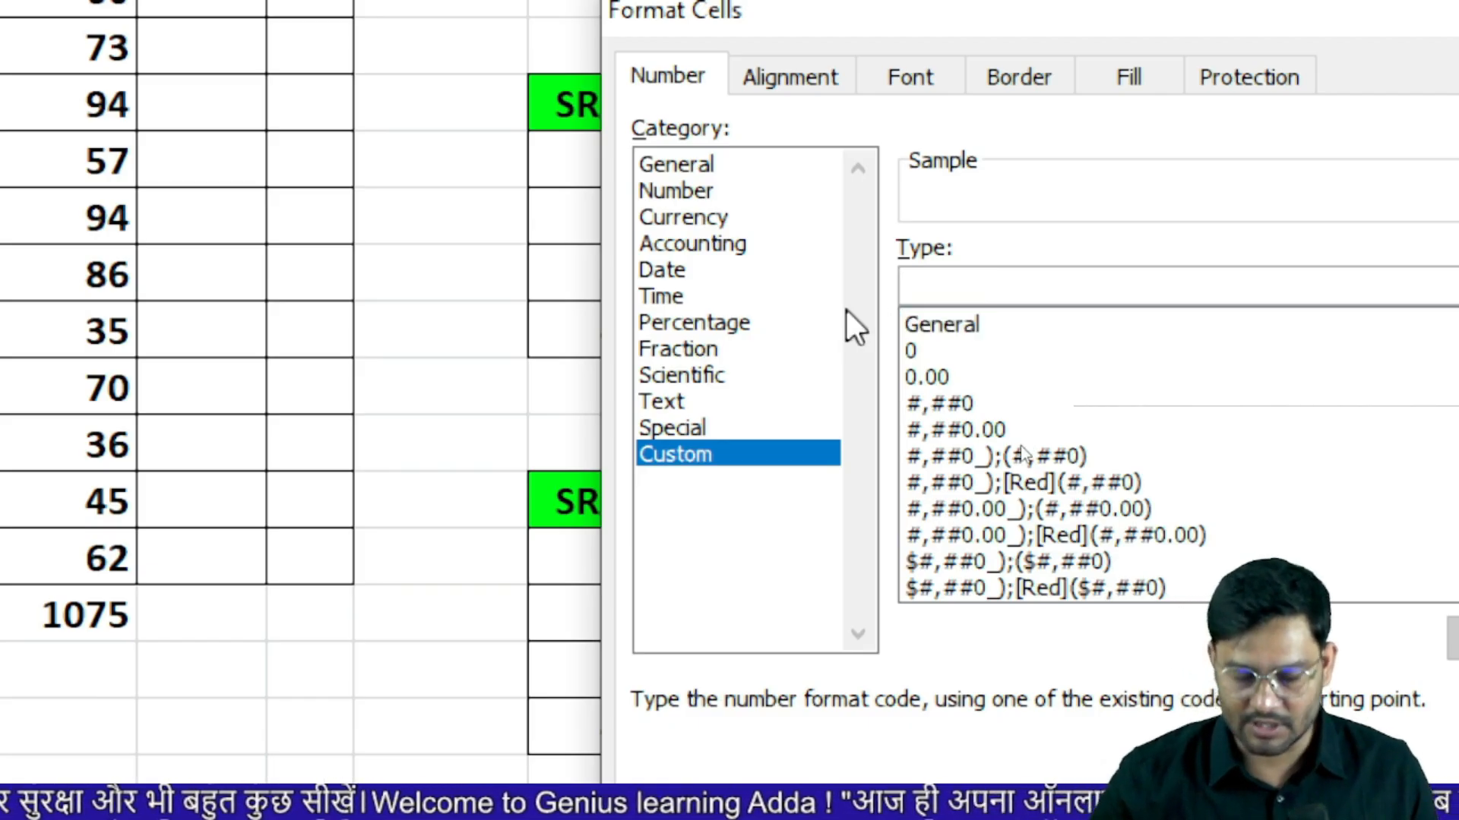
text(#)
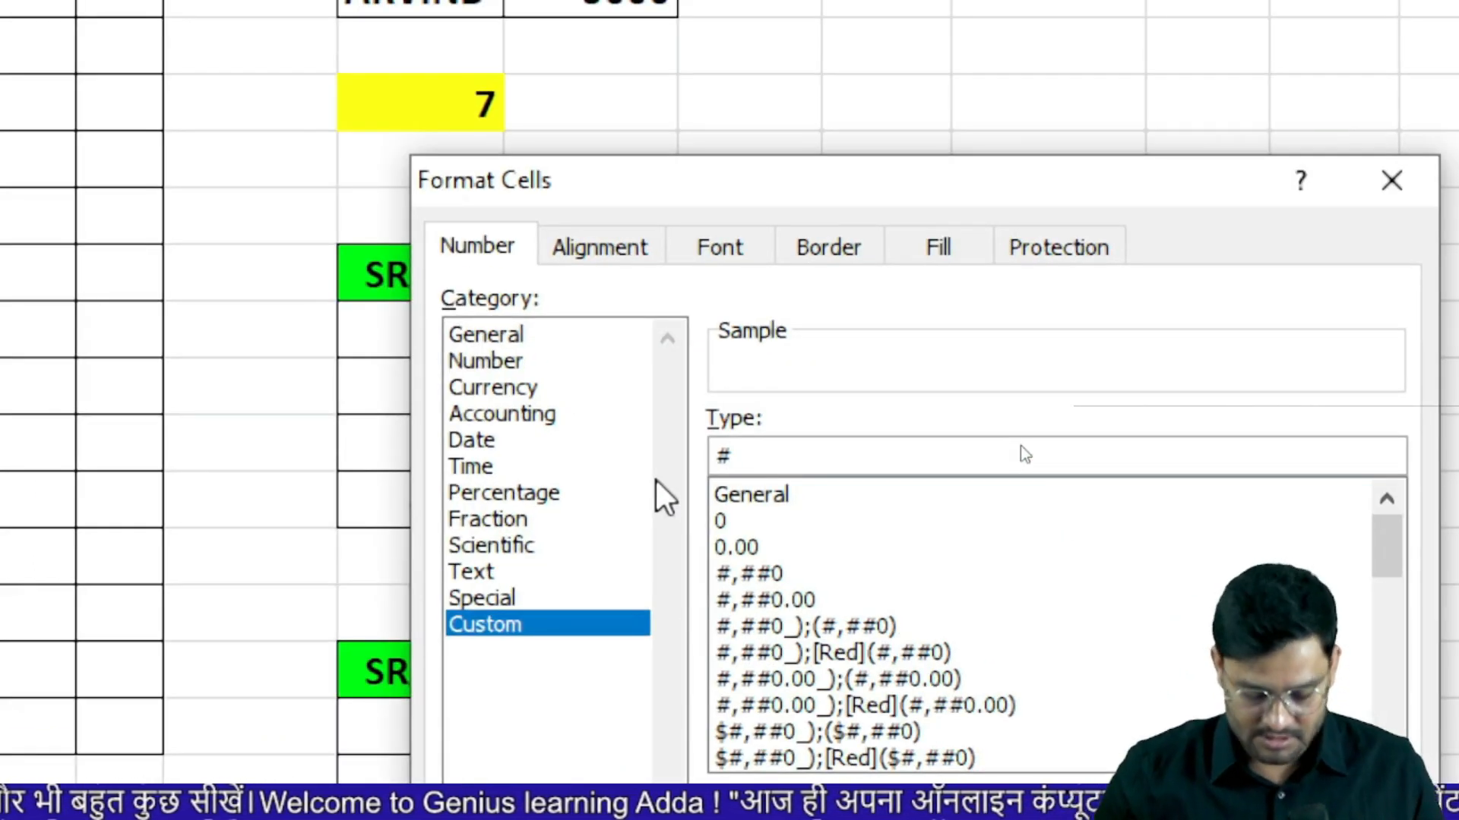
text( ")
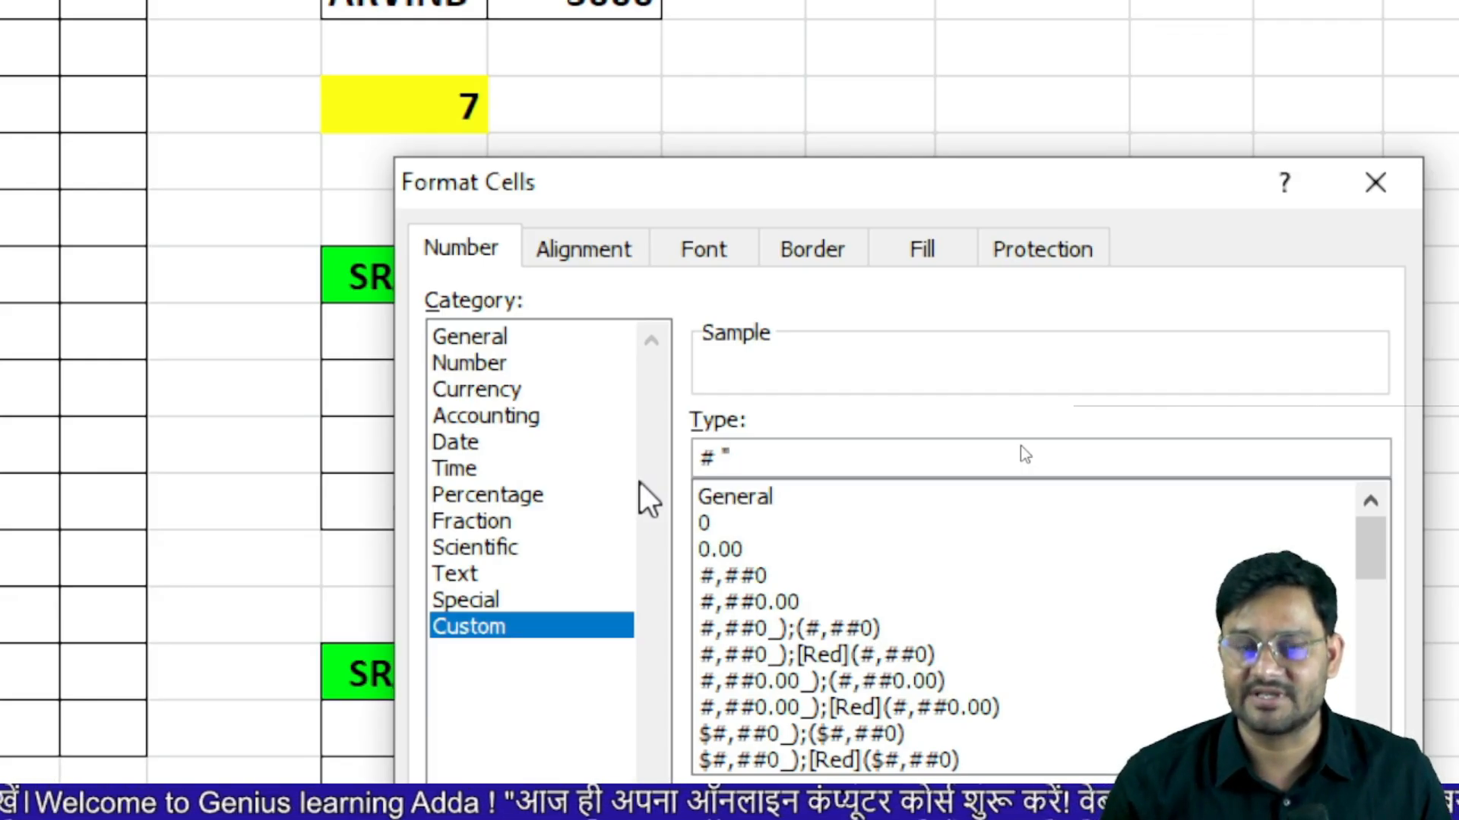
text(KG)
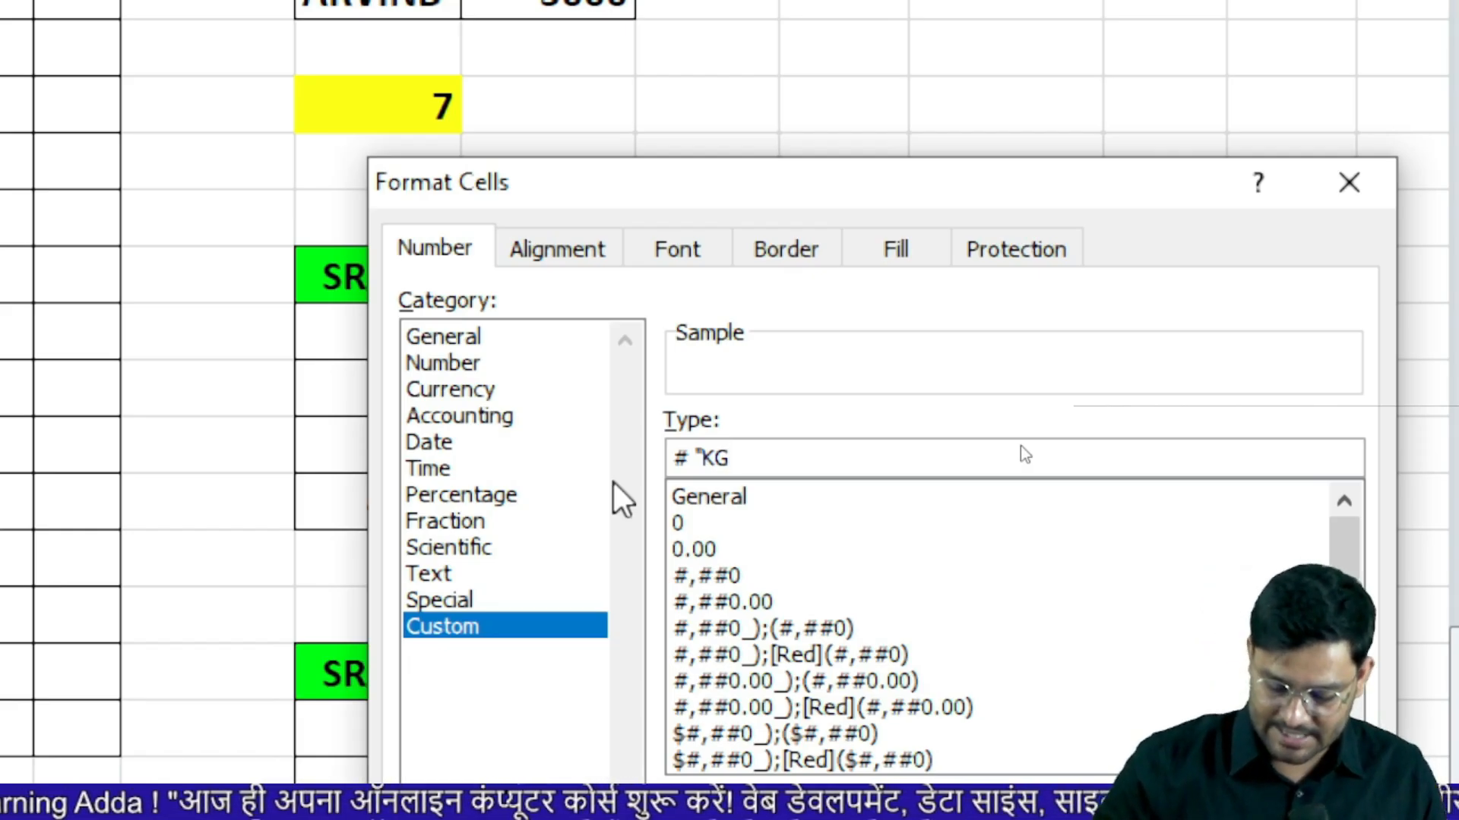
text(")
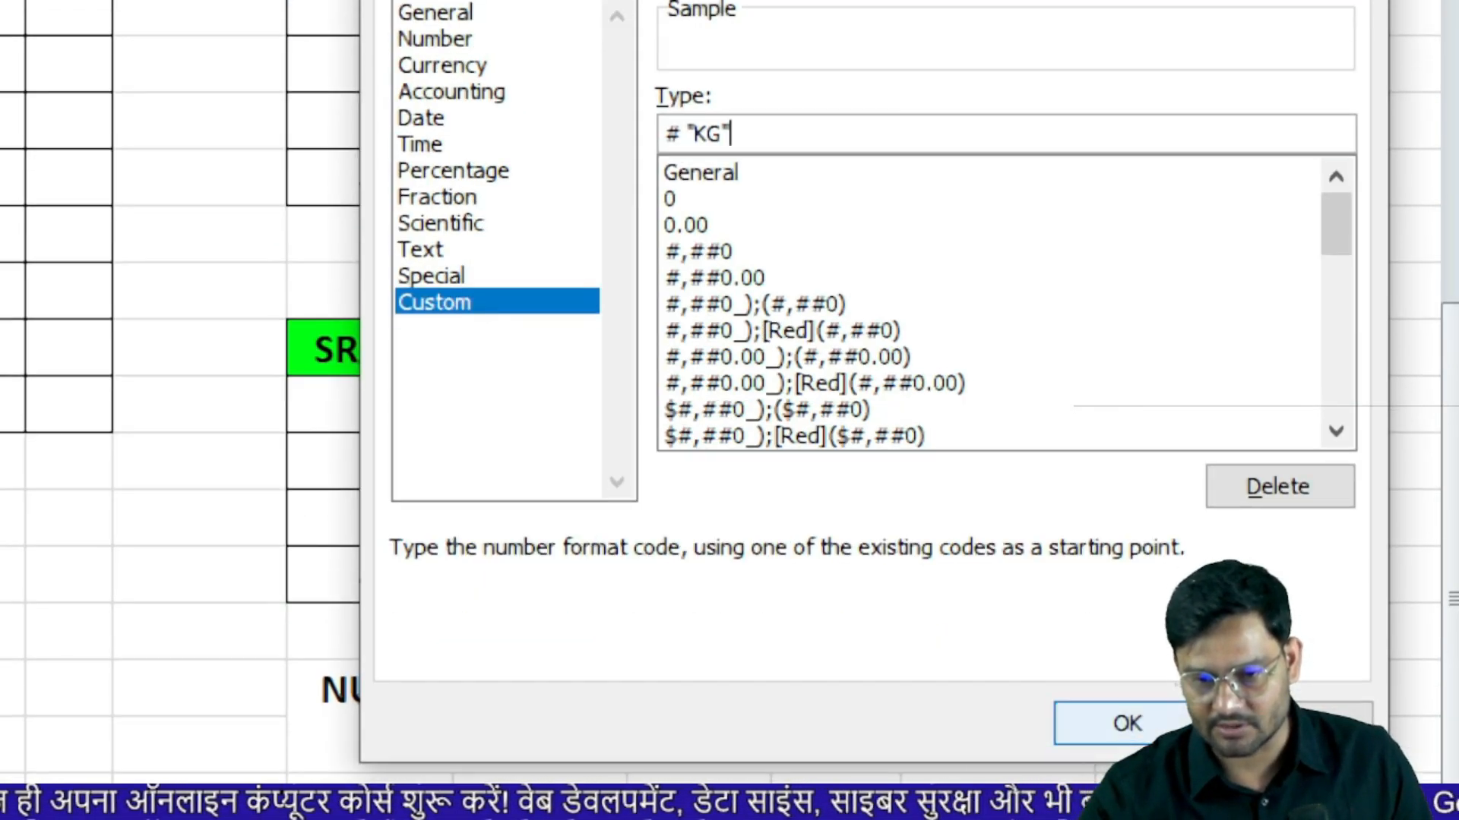
key(Return)
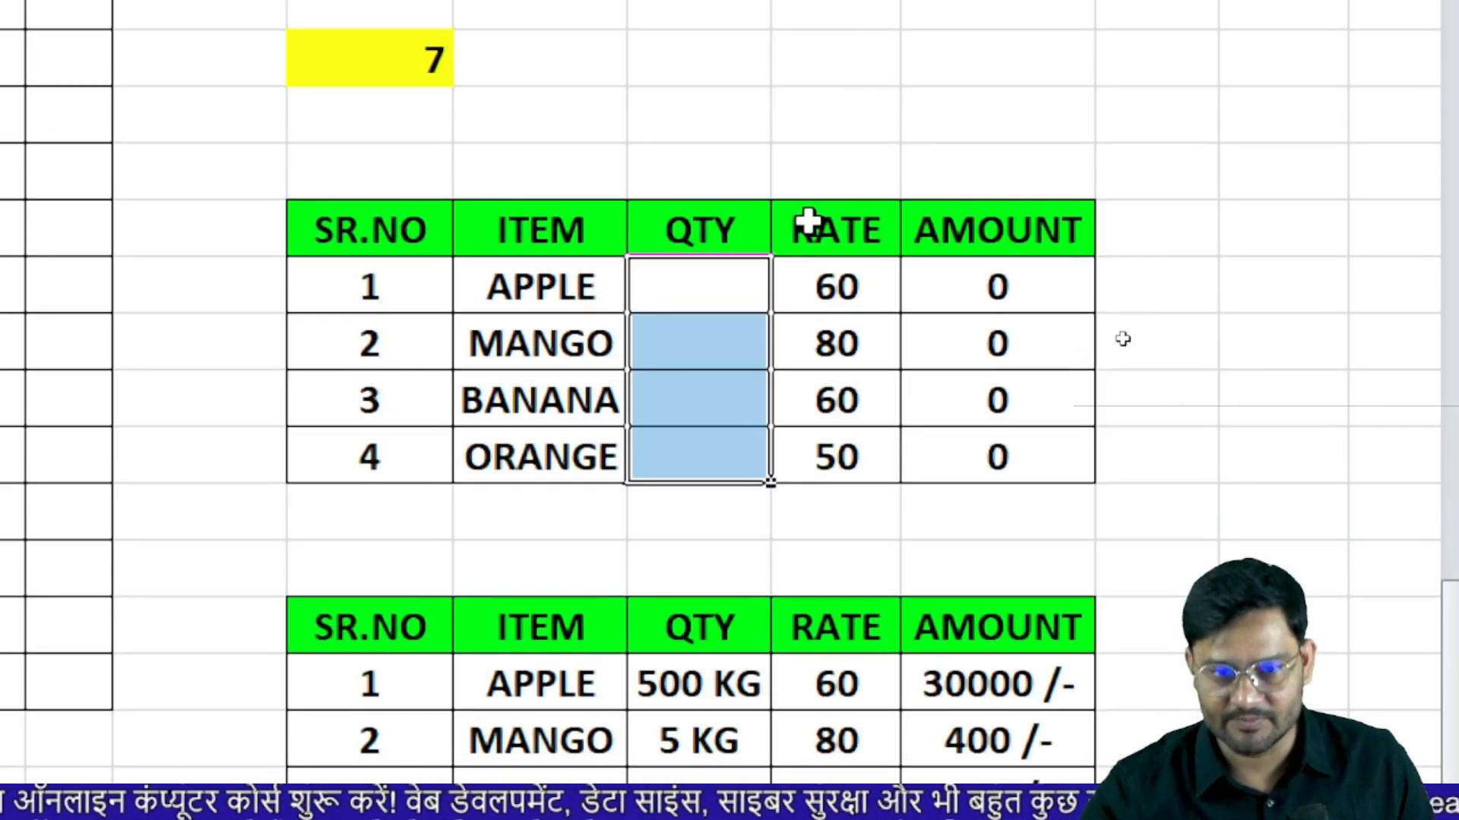
- Try entering the APPLE quantity in N31 with its unit as "500 kg", and remove the entry again
click(705, 41)
text(500 kg)
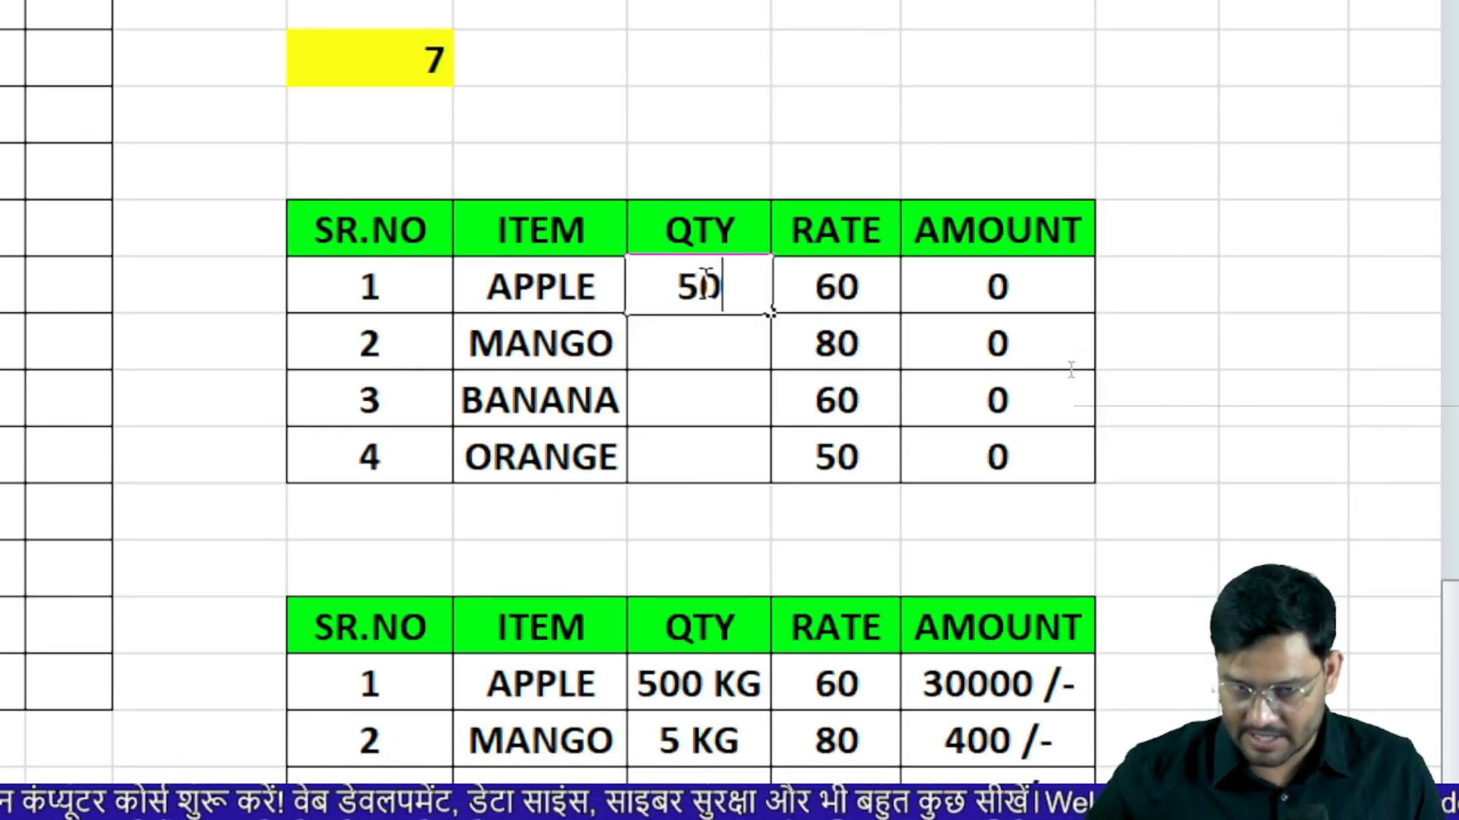
key(shift+Left)
key(shift+Left)
key(shift+Left)
key(shift+Left)
key(shift+Left)
key(shift+Left)
key(BackSpace)
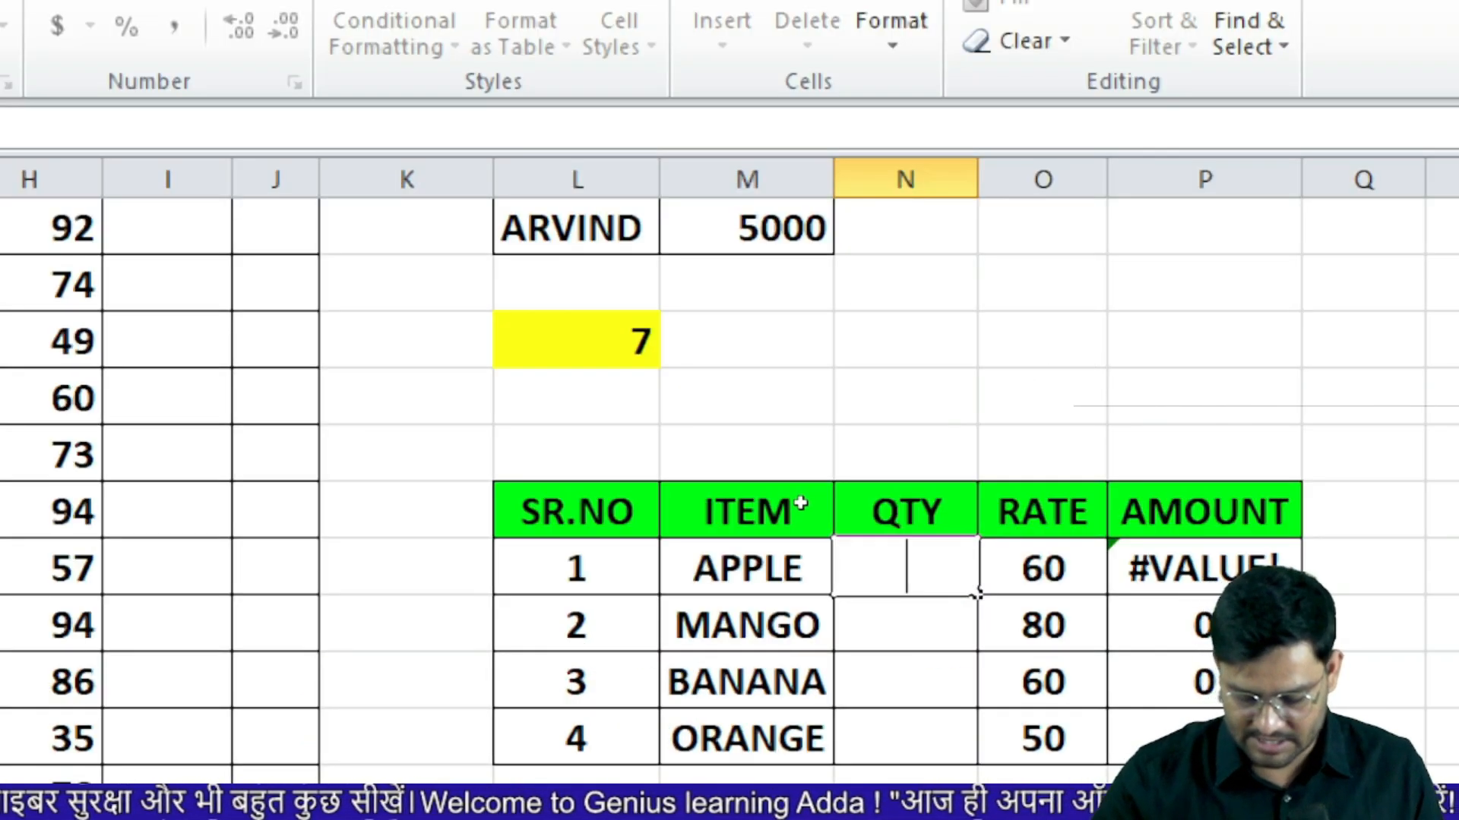
- Enter plain quantities of 500 for APPLE in N31 and 60 for MANGO in N32
text(500)
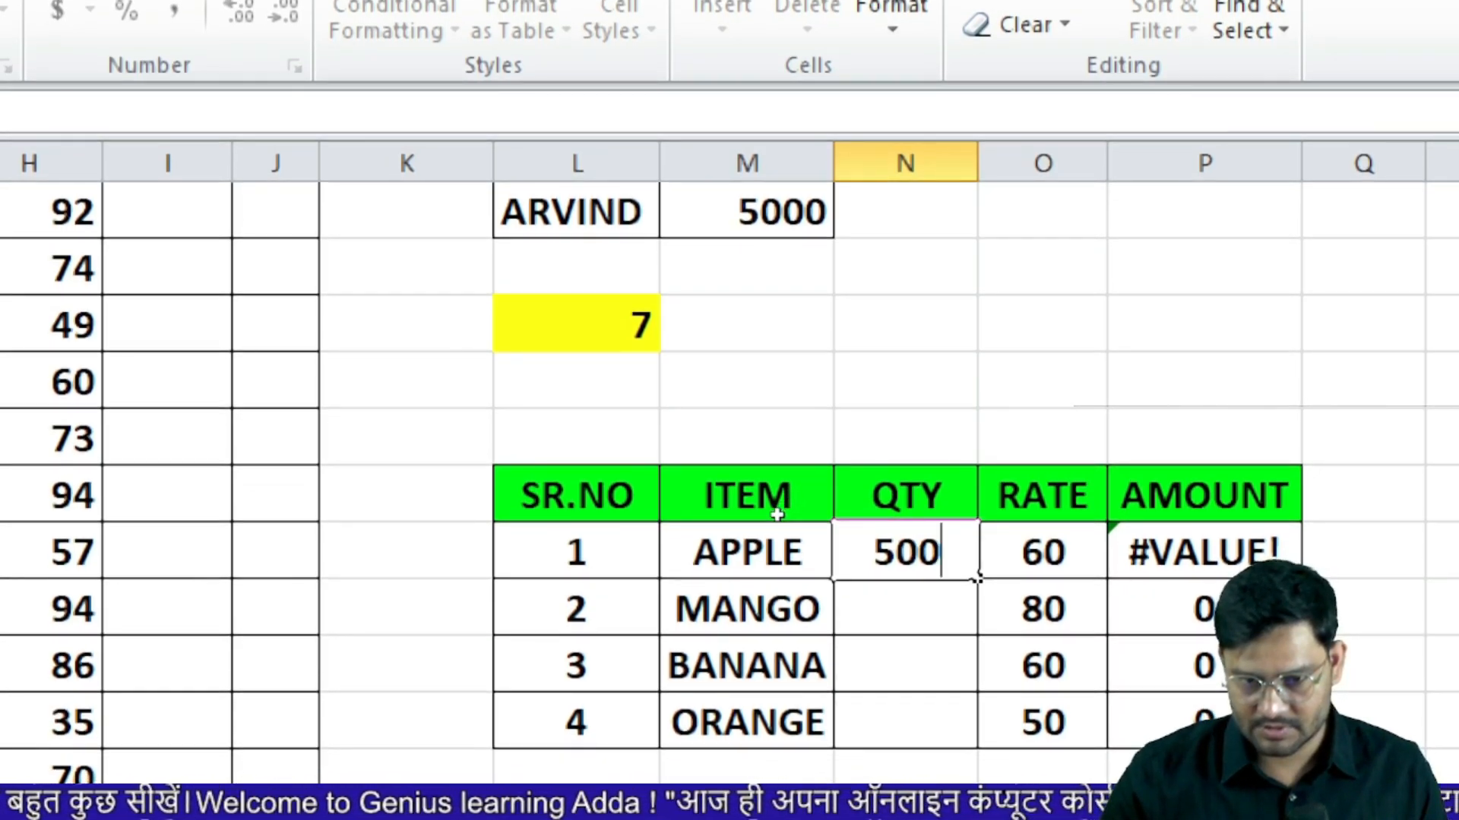
key(Return)
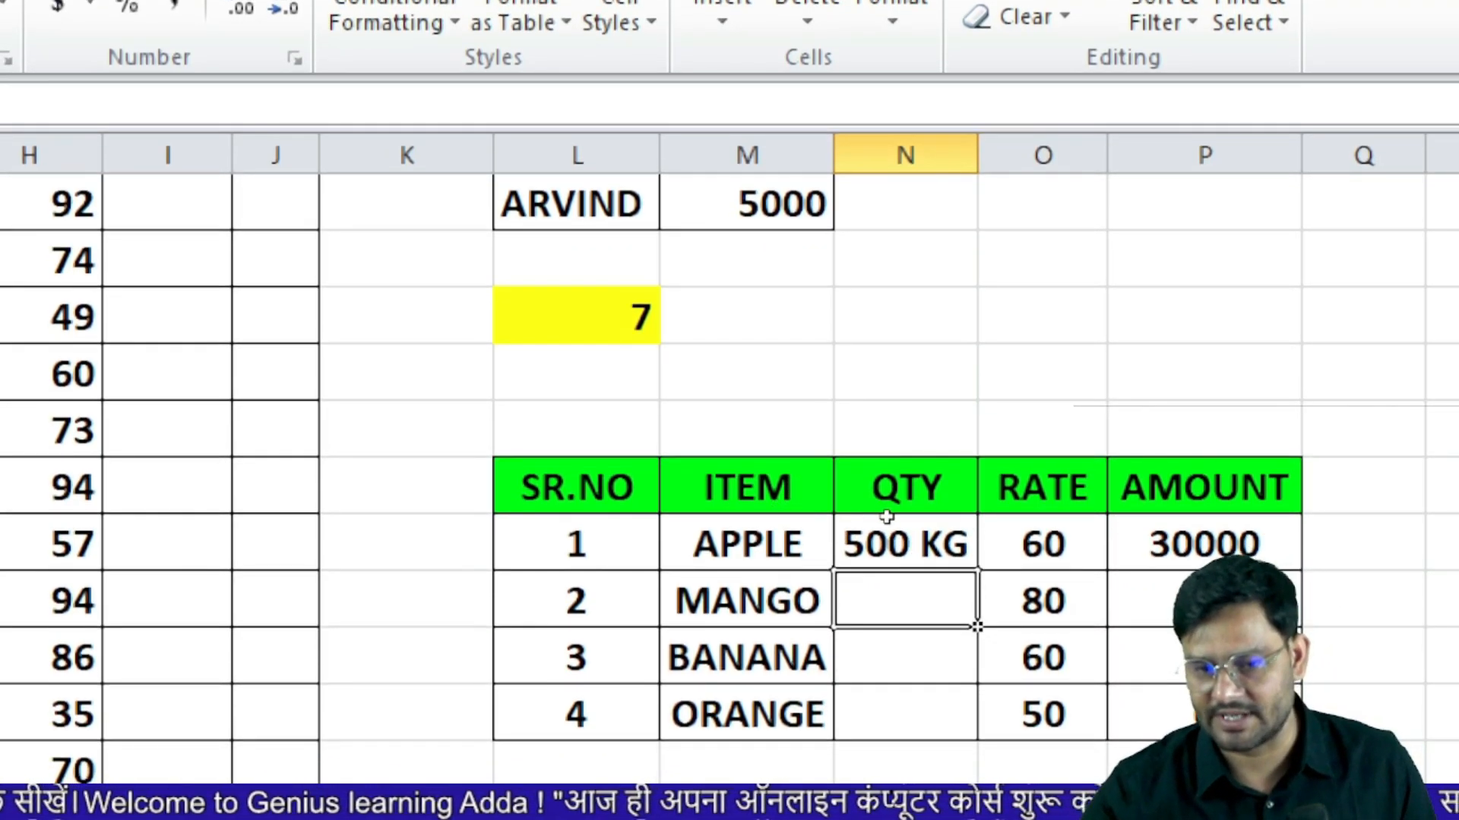
text(60)
key(Return)
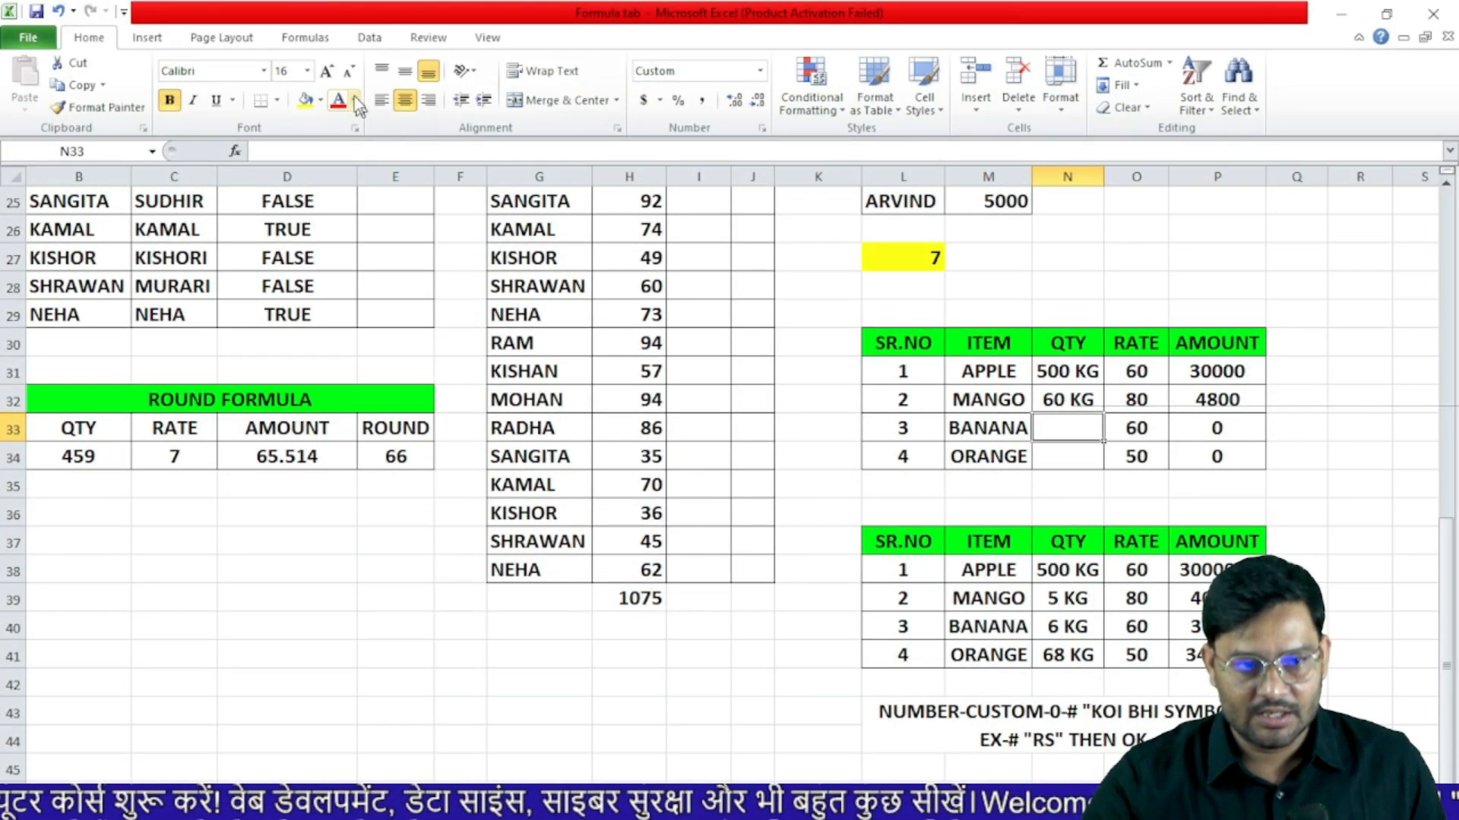
- Go to the DEFINED NAME sheet and look over the number columns under Table-1 and Table-2
click(310, 39)
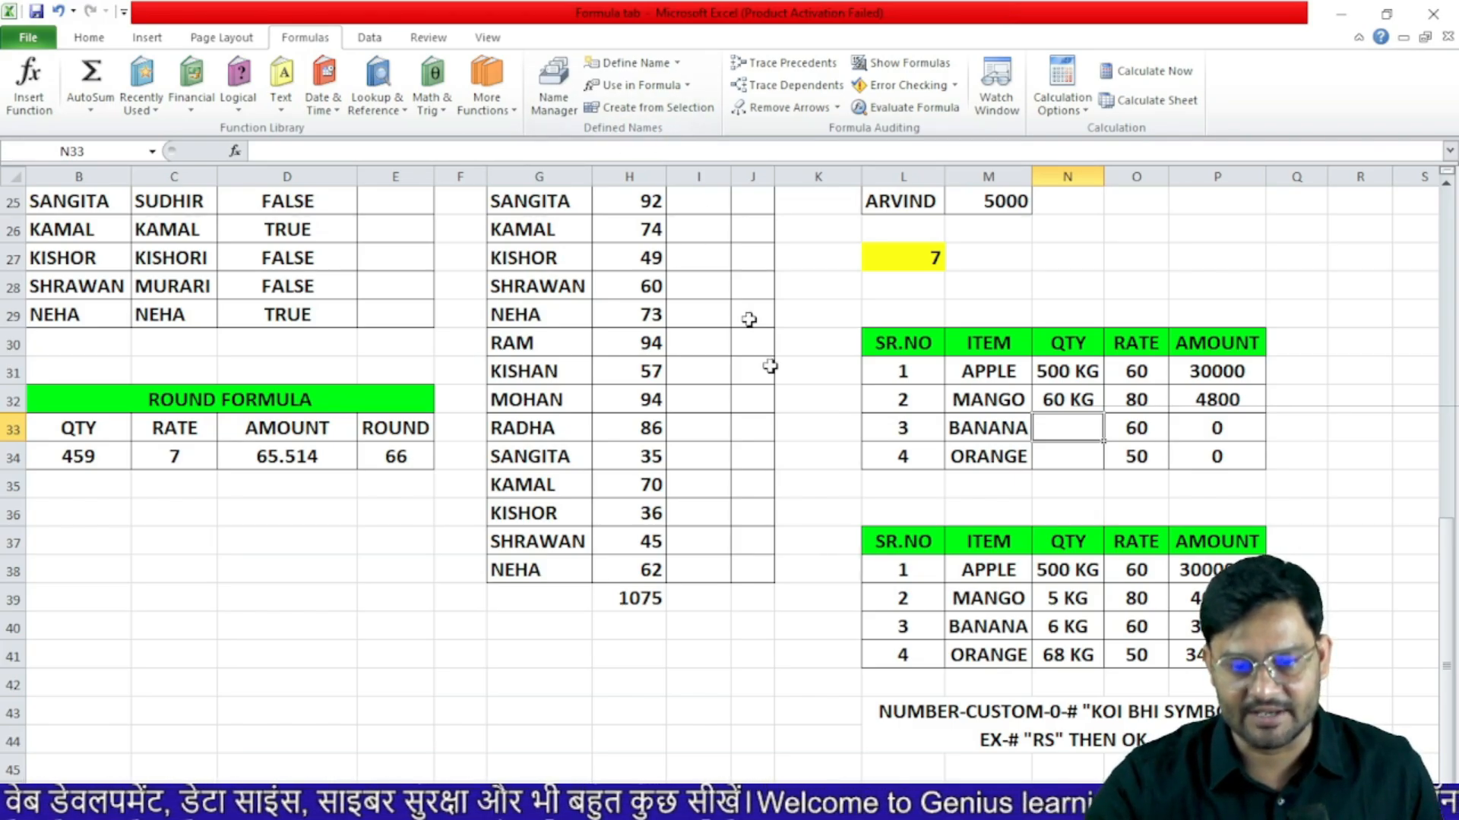
key(ctrl+Page_Down)
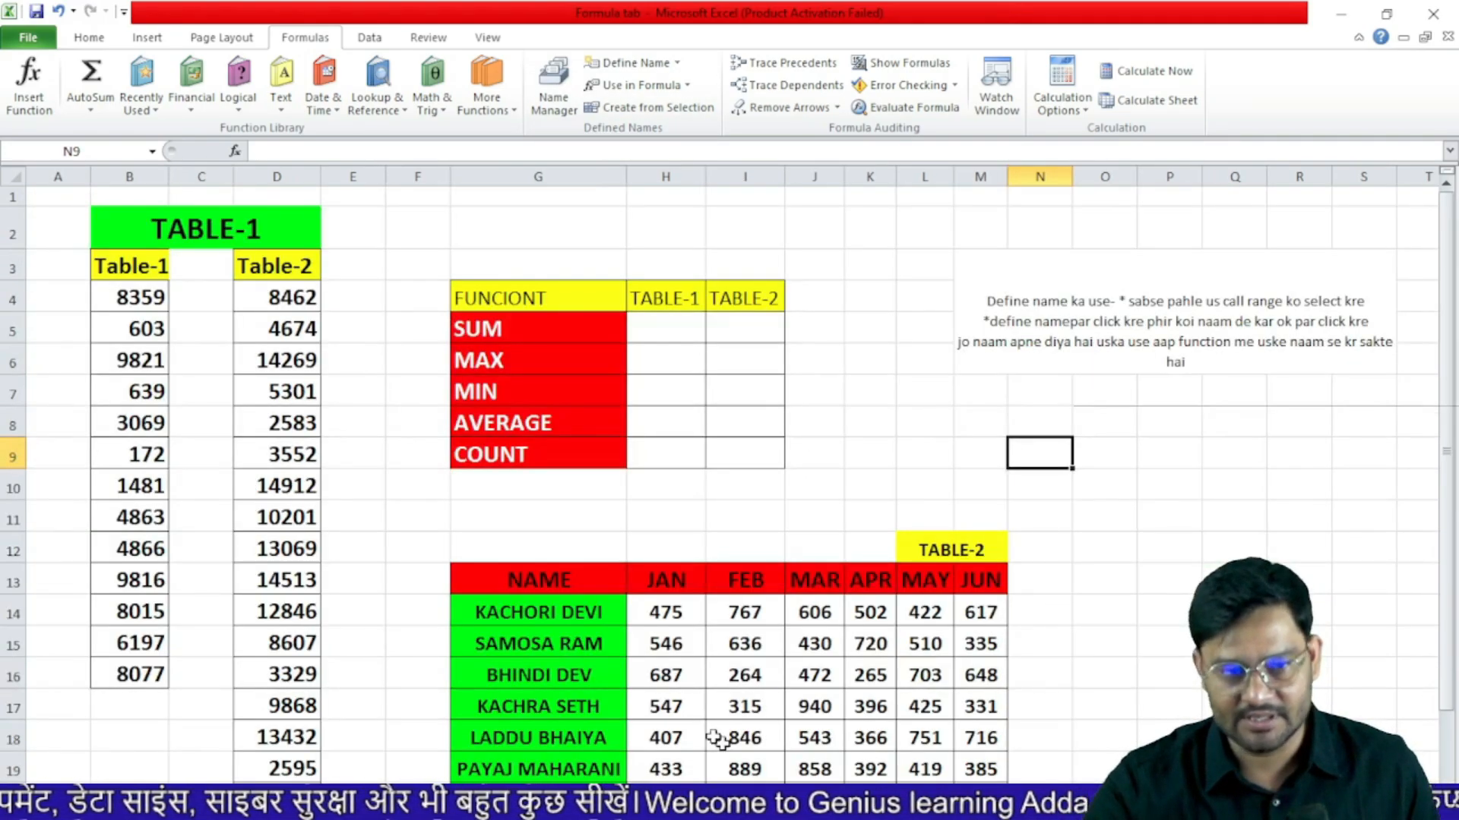
click(883, 422)
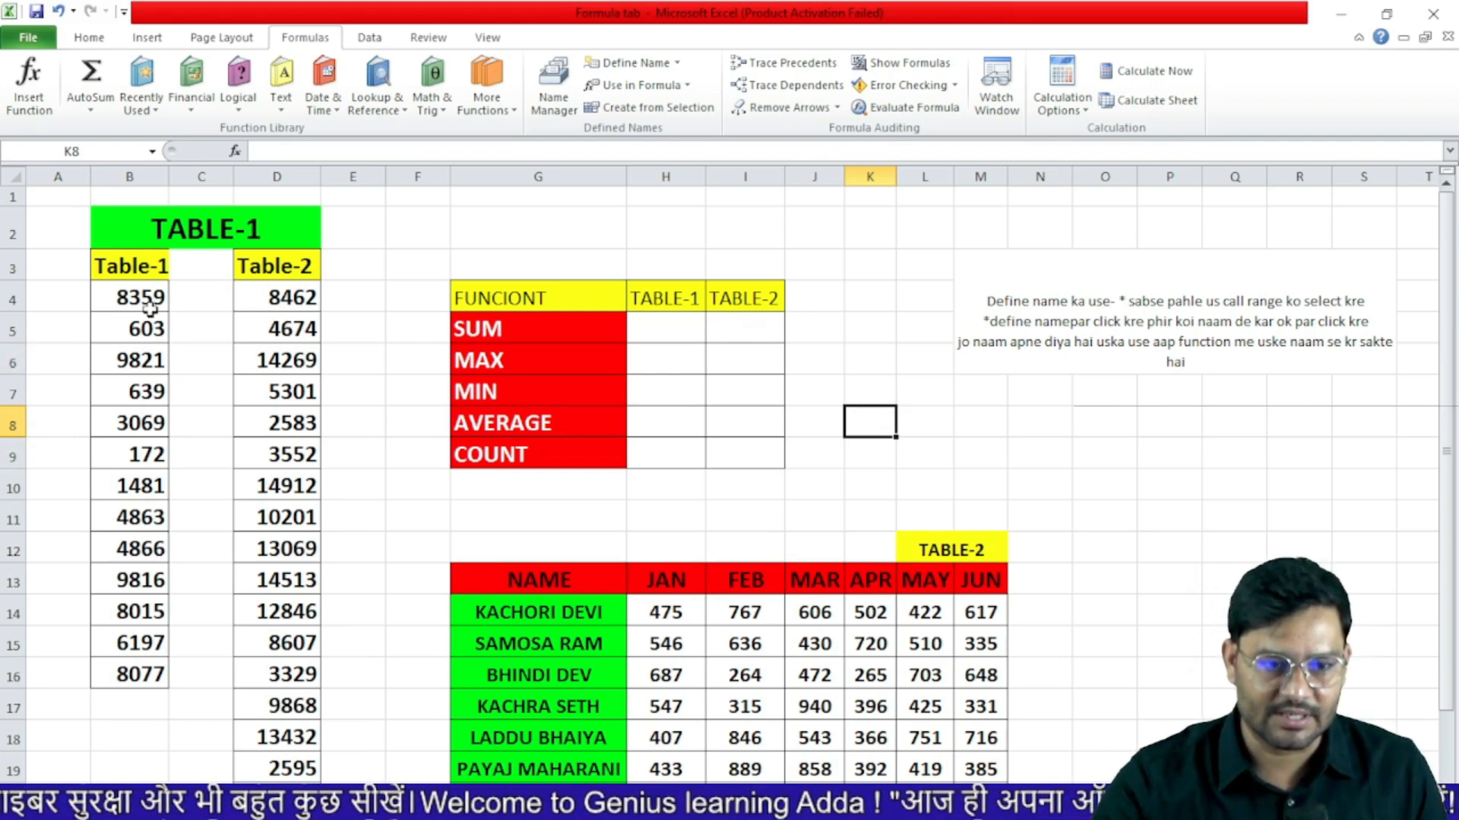
drag(148, 279, 148, 646)
drag(267, 275, 277, 779)
click(336, 777)
scroll(360, 705, up, 2)
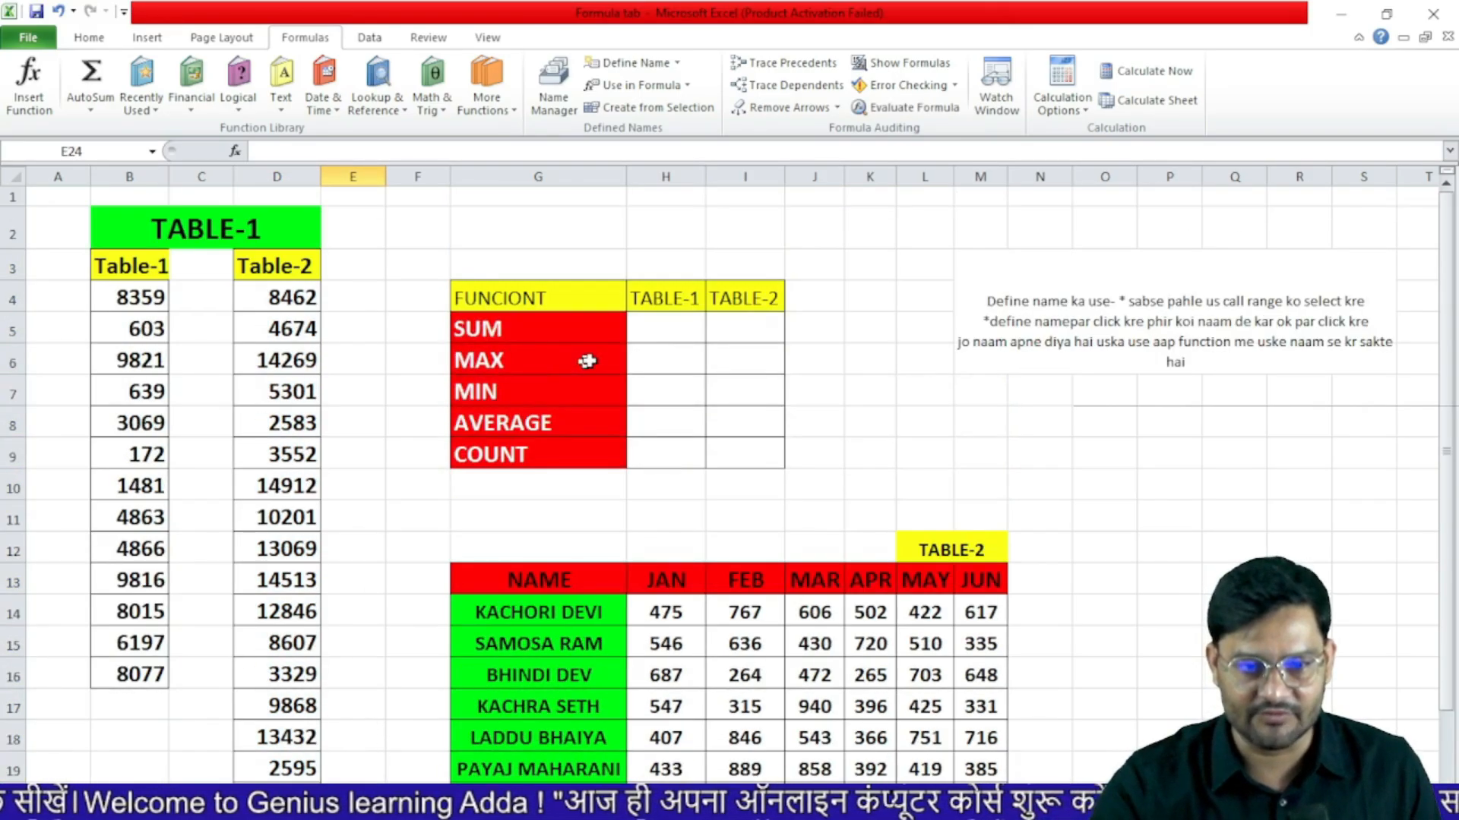
- Enter a SUM formula in H5 that totals the Table-1 values in B4:B16
click(661, 332)
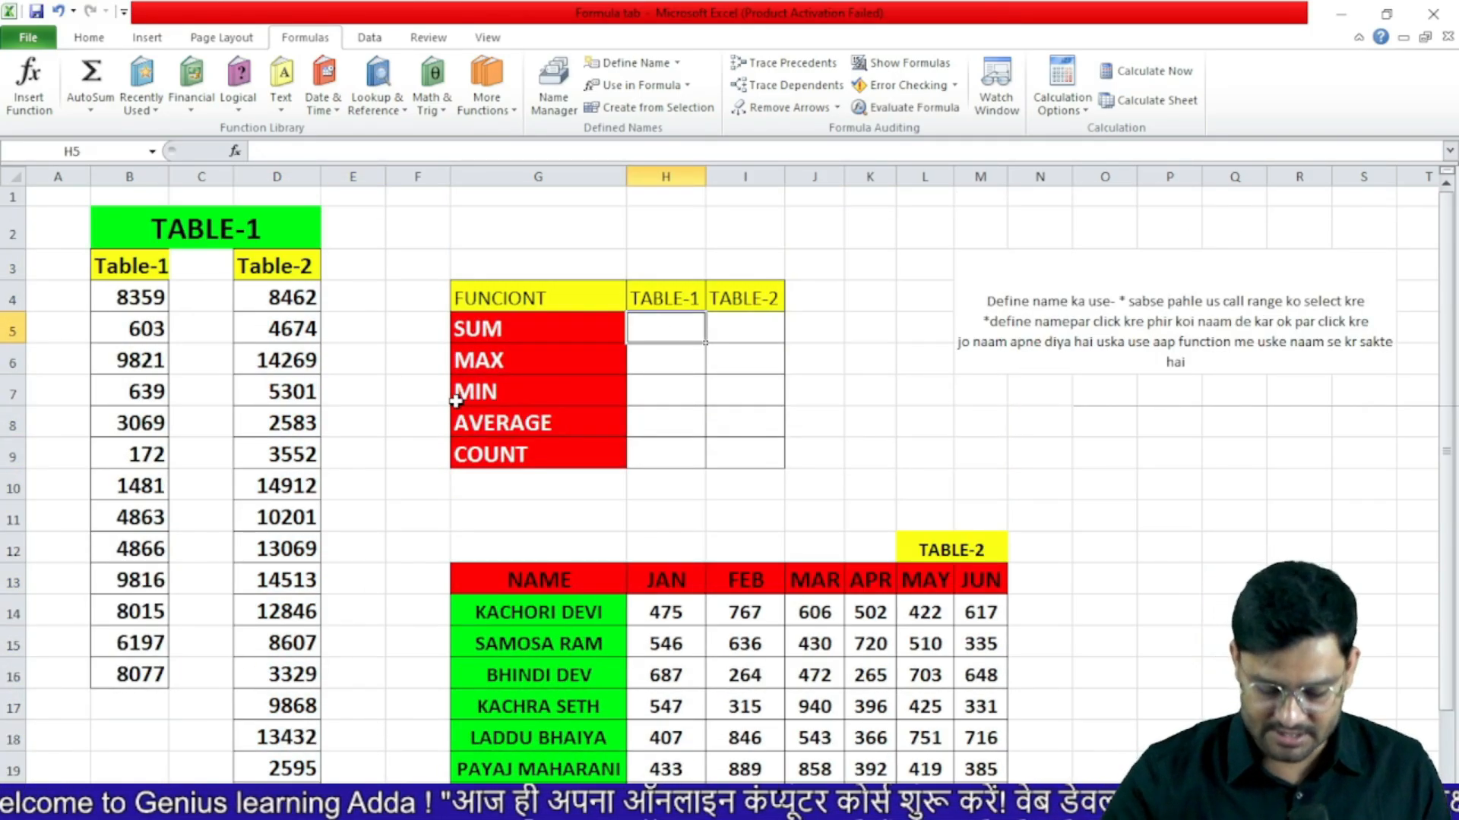
text(=sum)
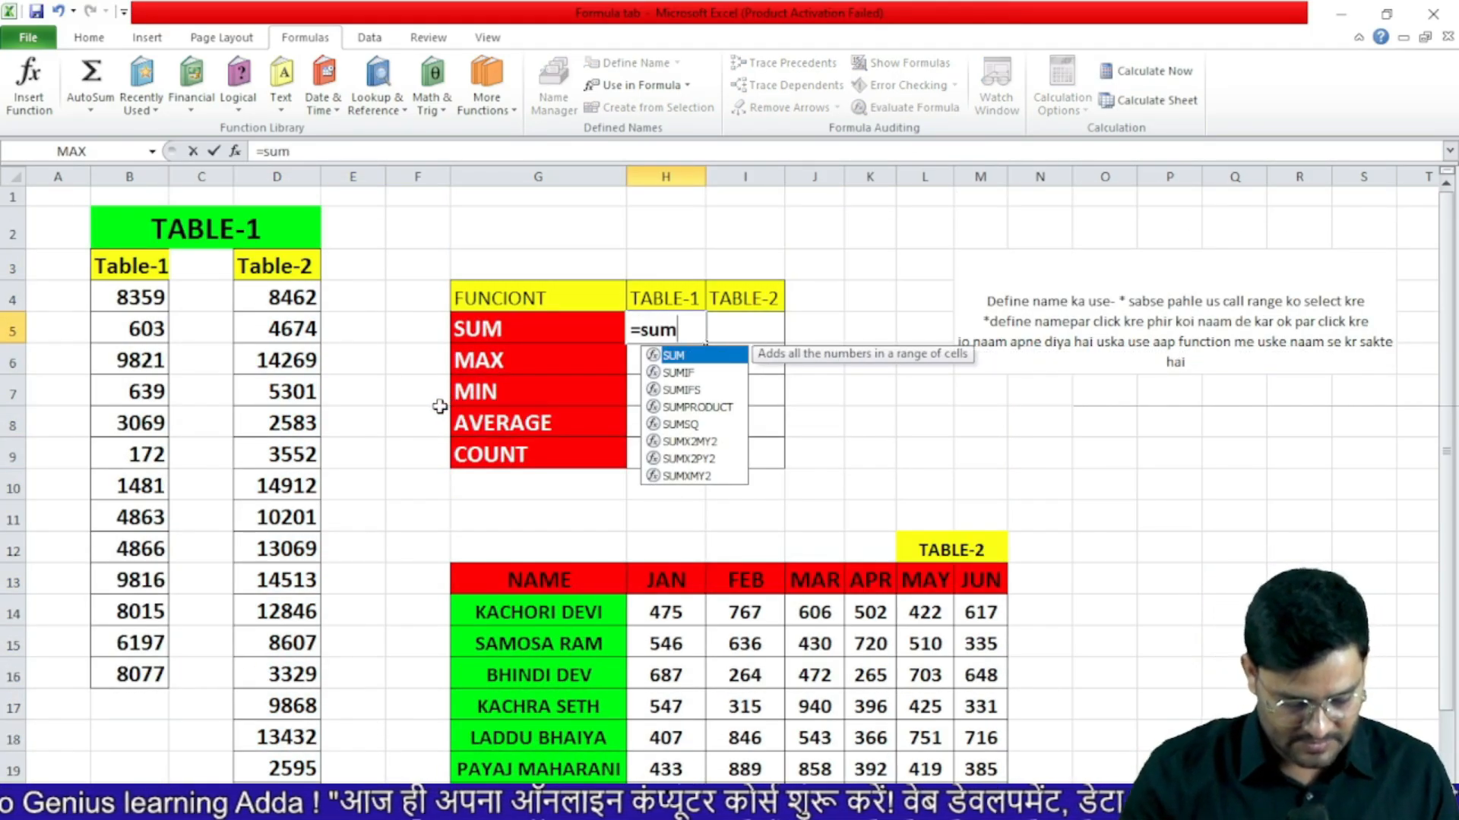
key(Tab)
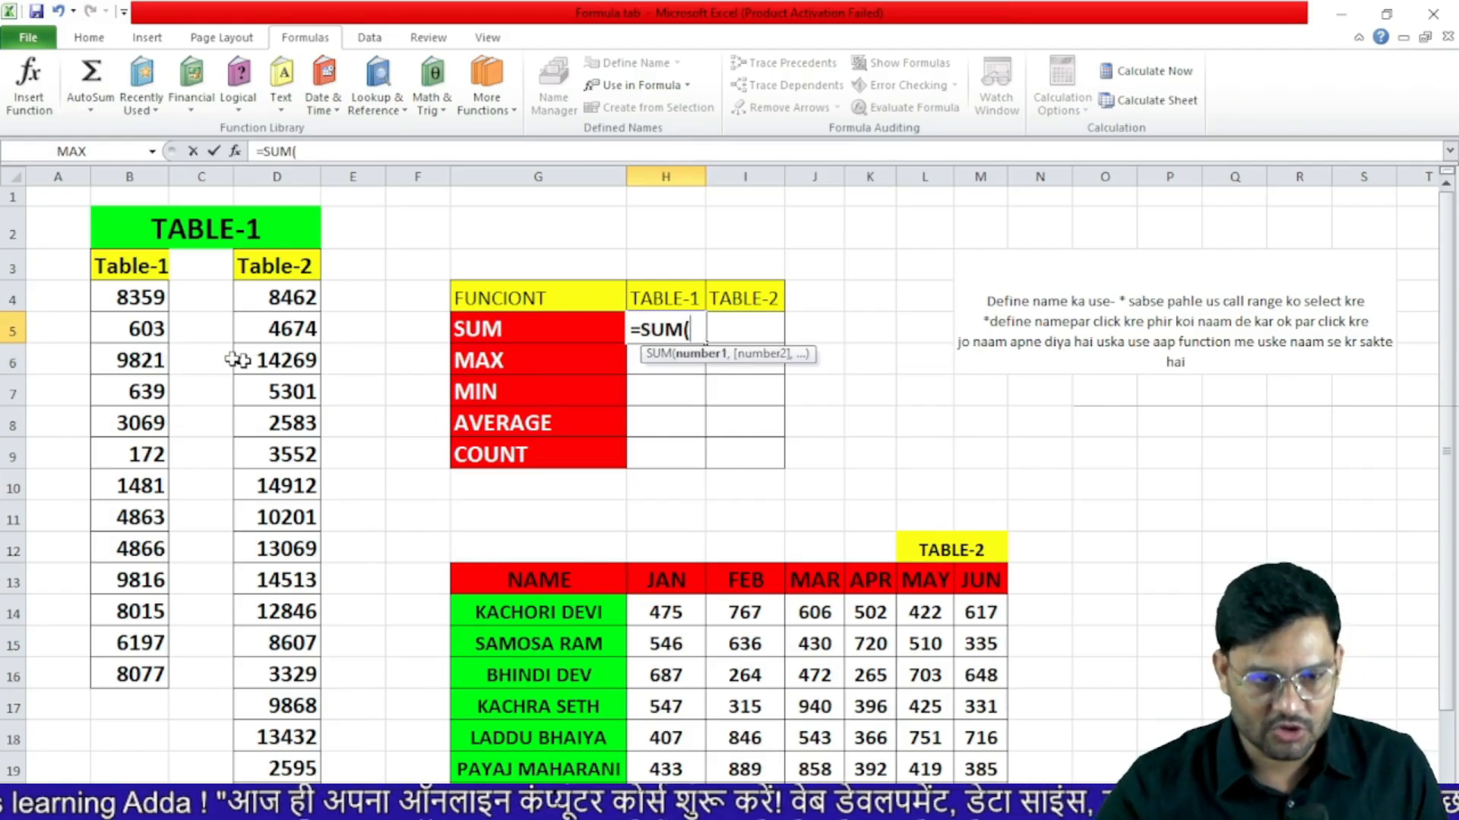
drag(133, 300, 135, 670)
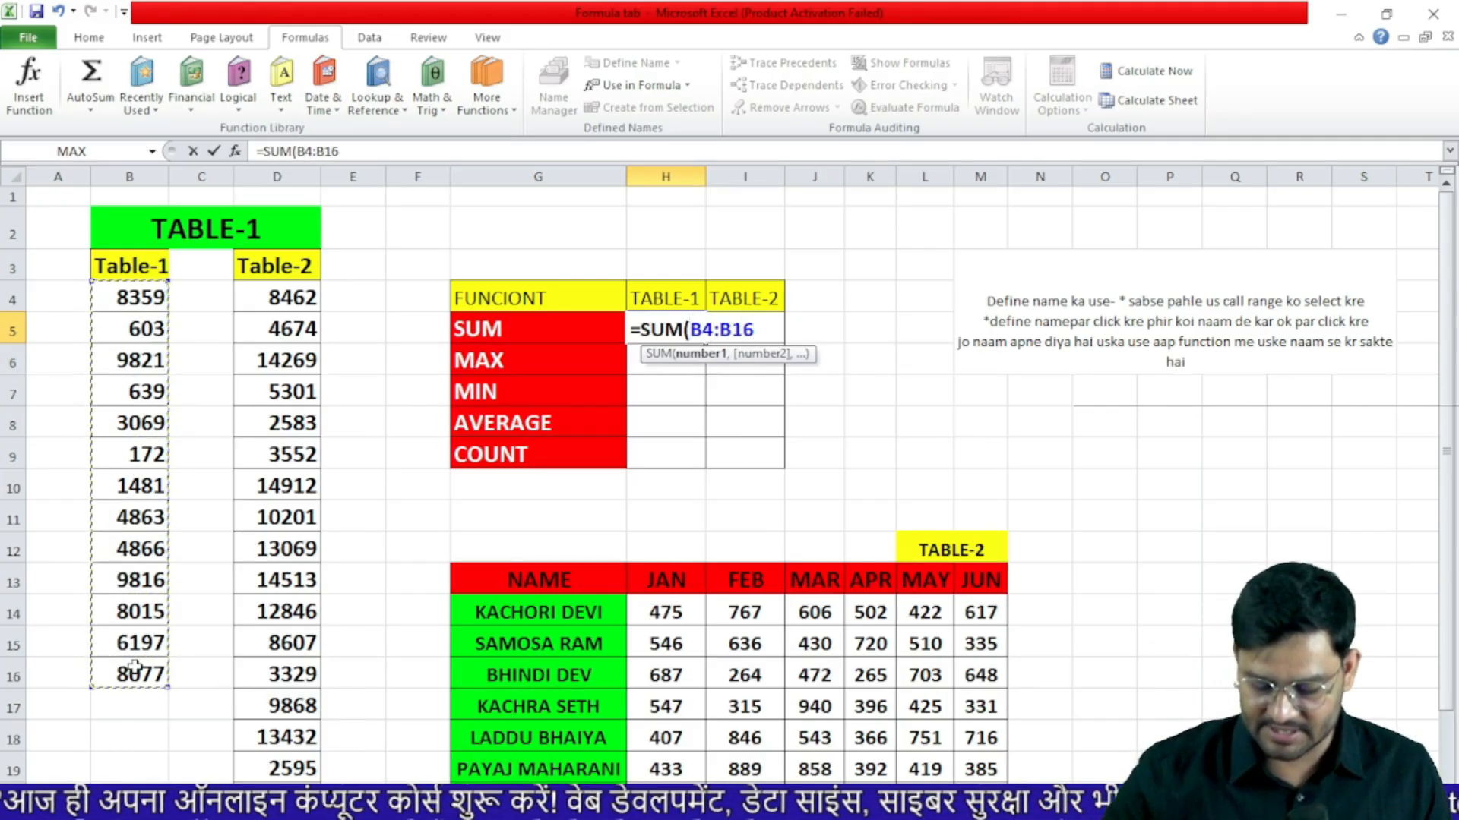
key(Return)
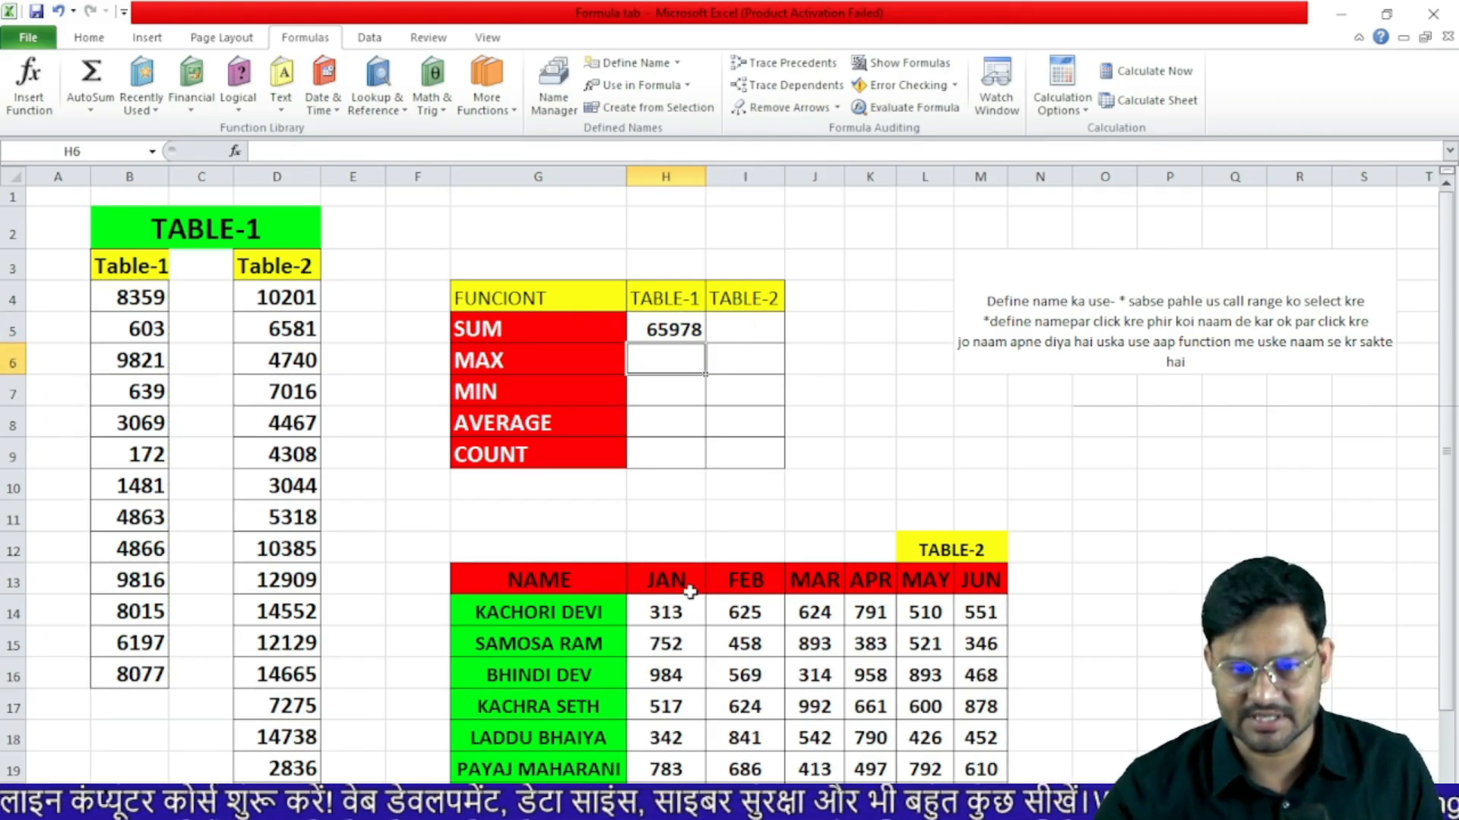
- Enter a SUM formula in I5 that totals the Table-2 values in D4:D24
click(770, 325)
text(=su)
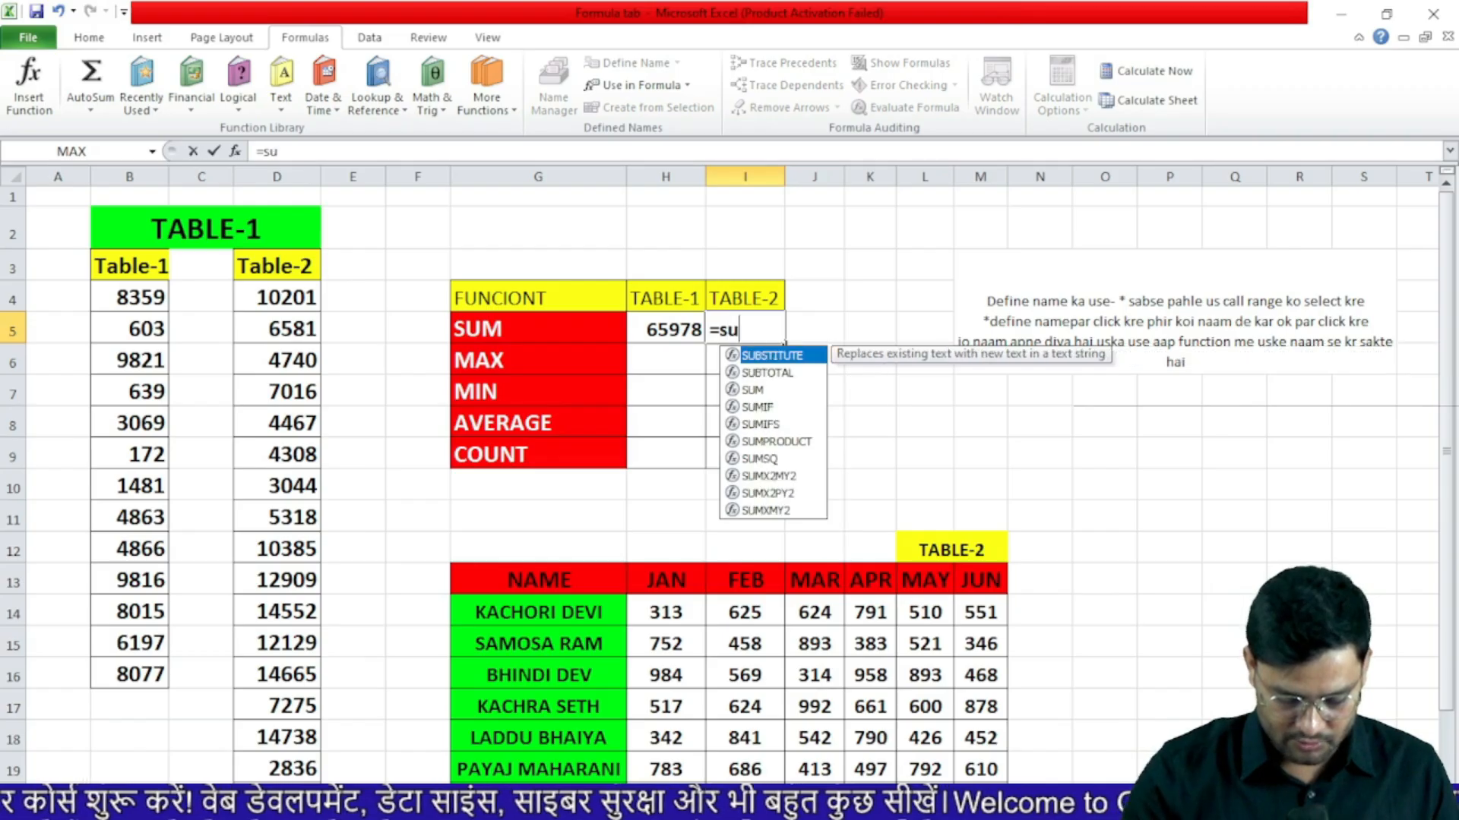
key(Tab)
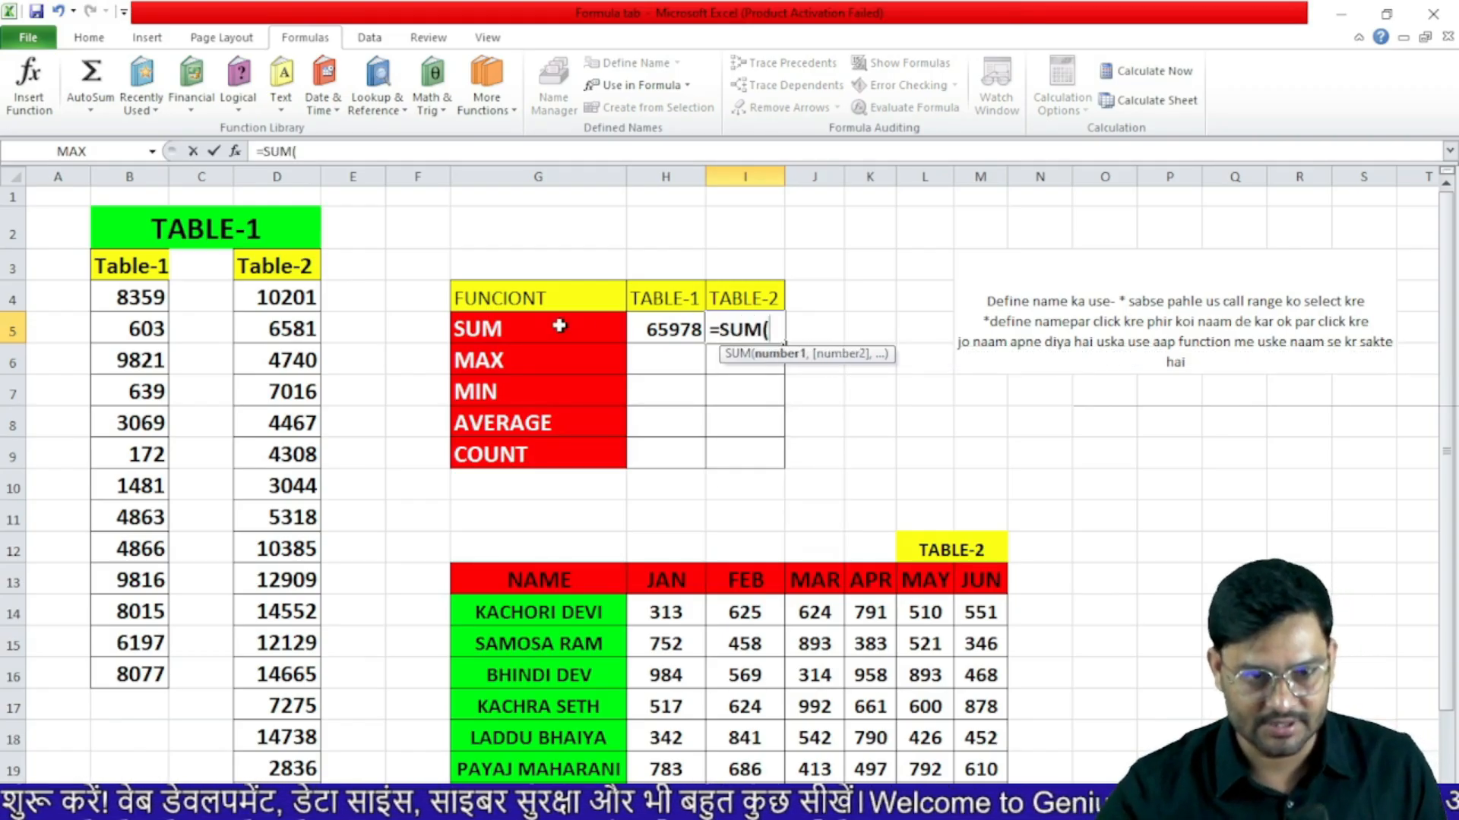
drag(304, 308, 289, 768)
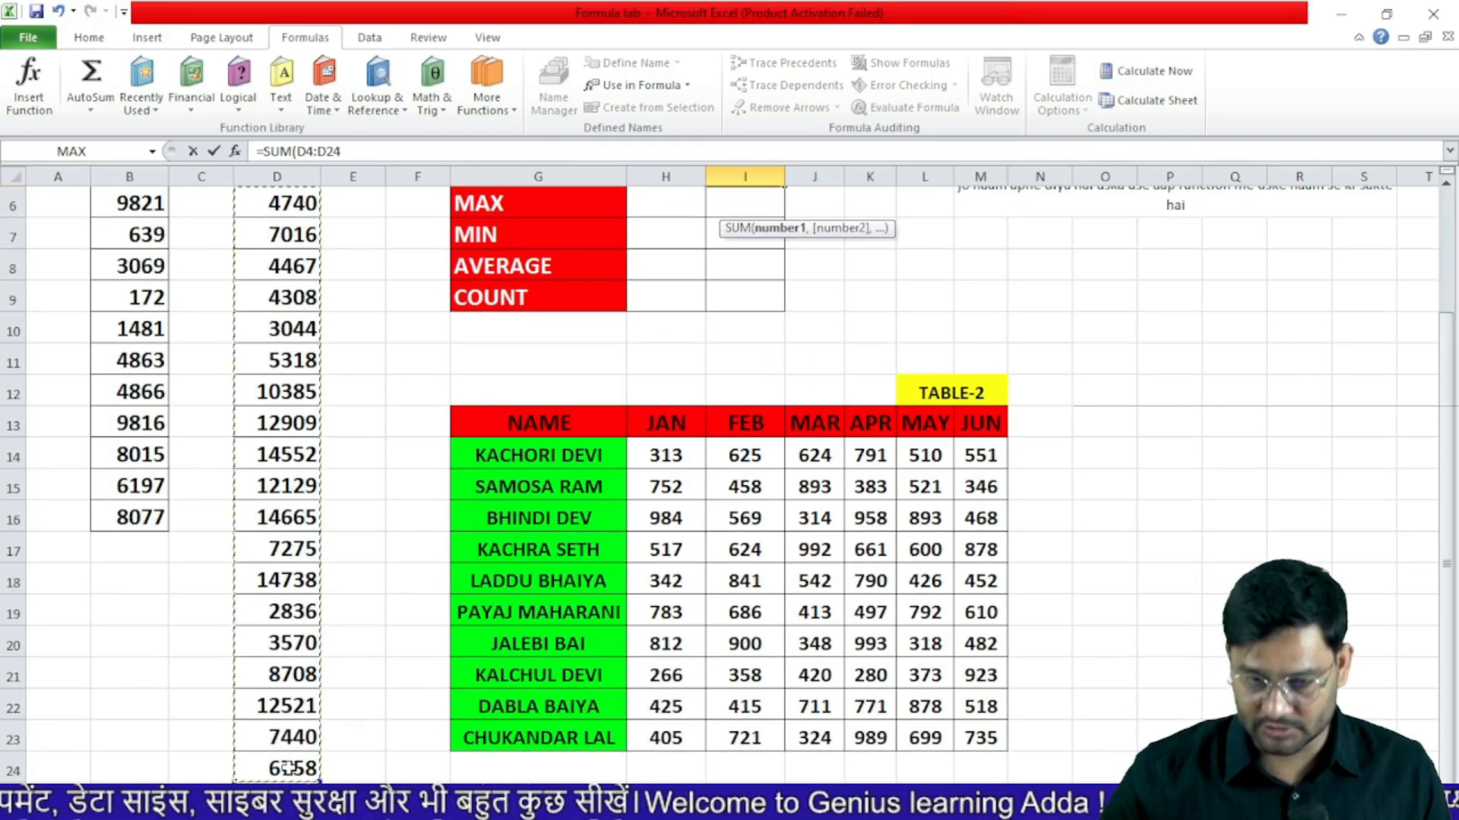
key(Escape)
scroll(843, 522, up, 2)
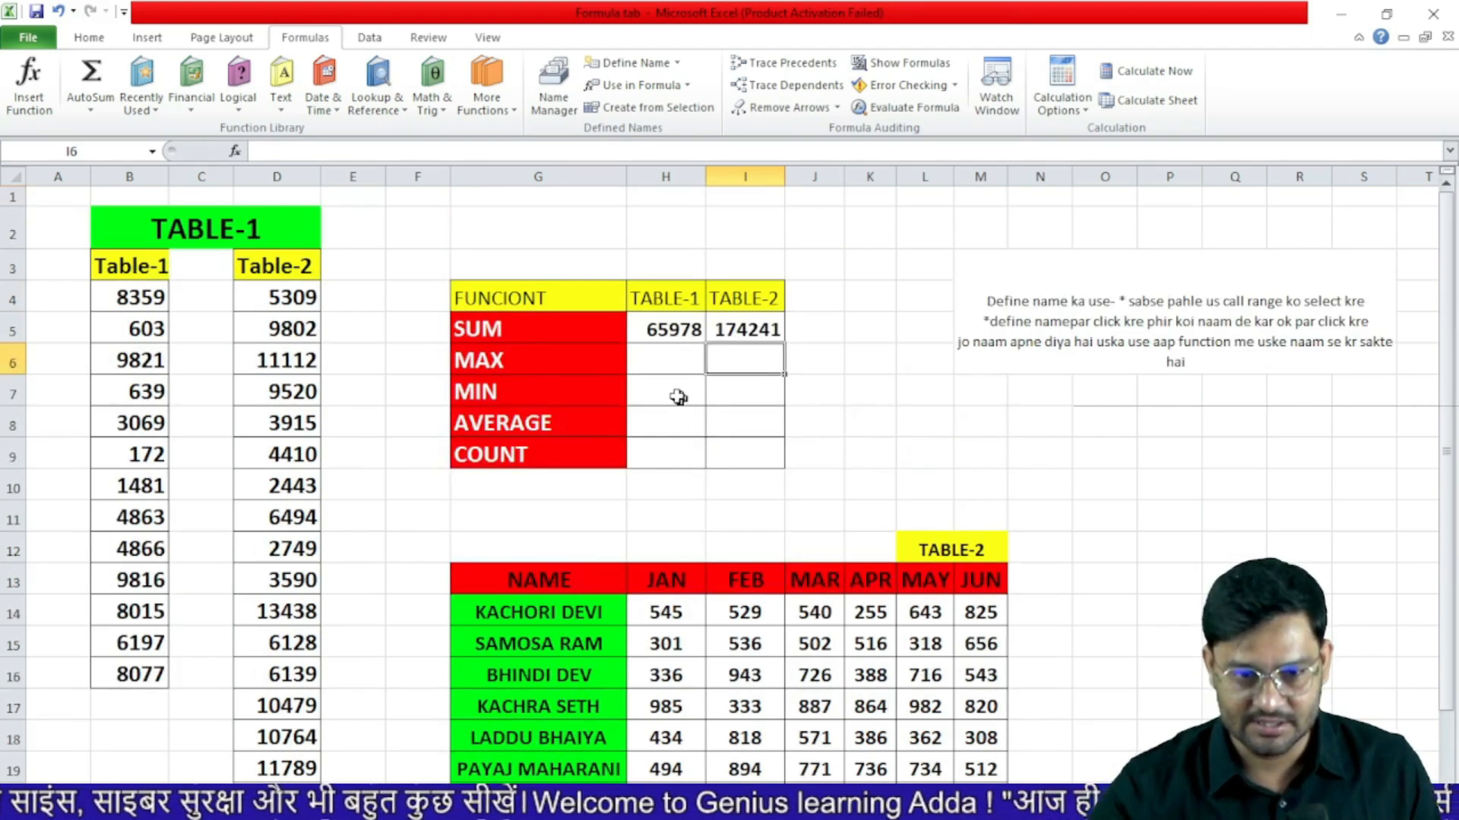
- Enter a MAX formula in H6 over the Table-1 values in B4:B16
click(658, 362)
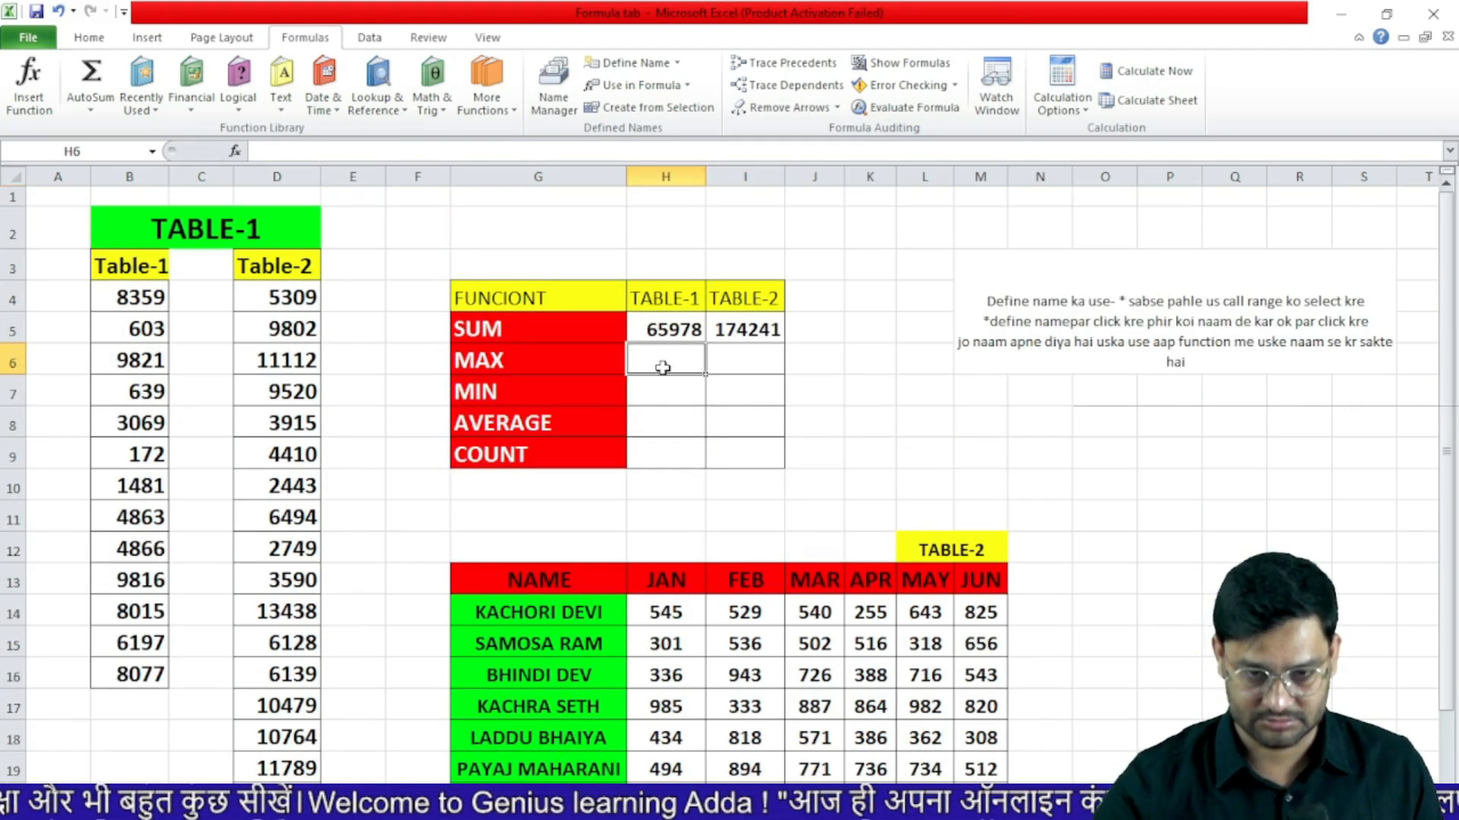
text(=max)
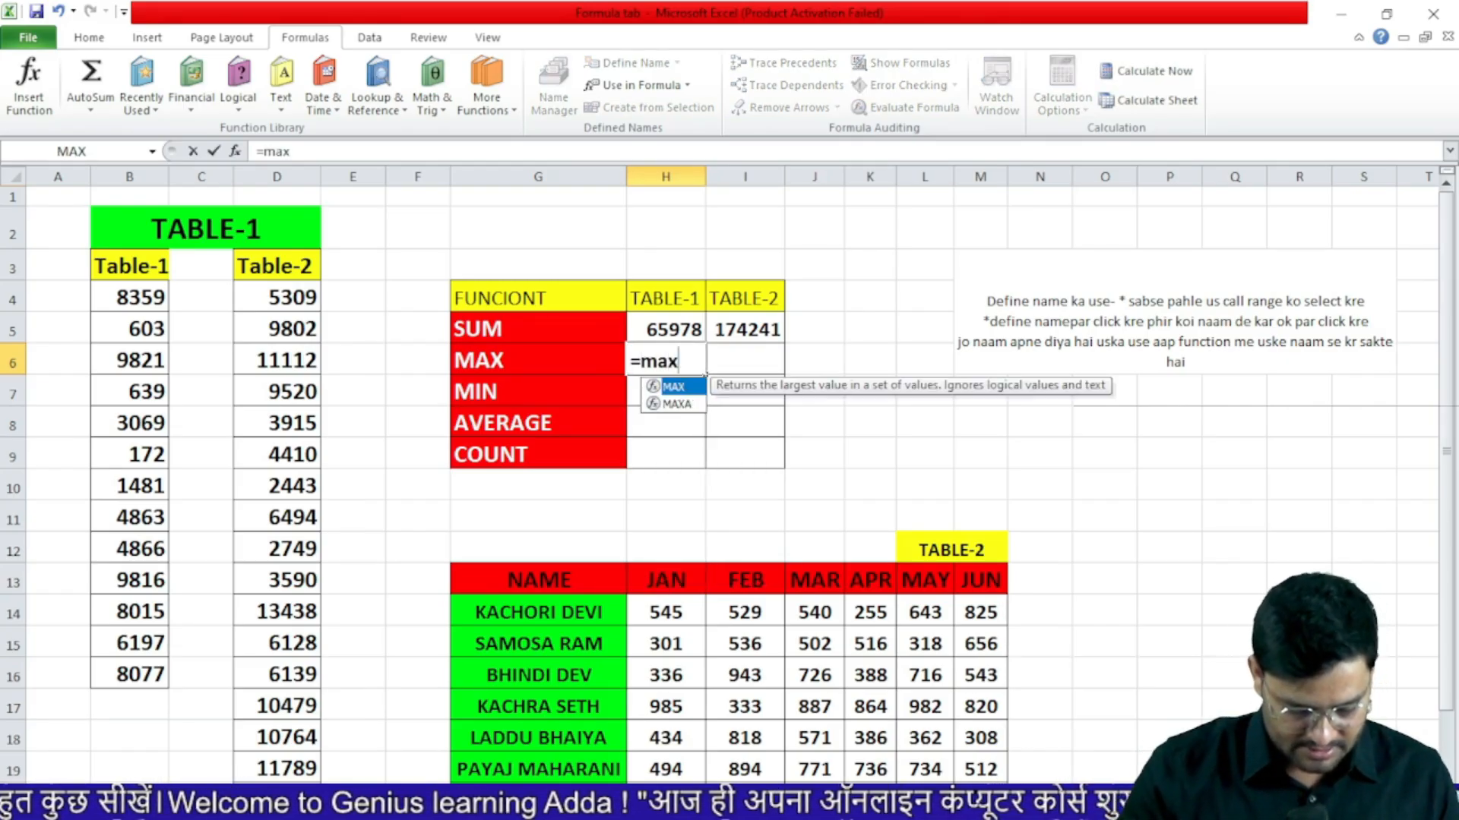
key(Tab)
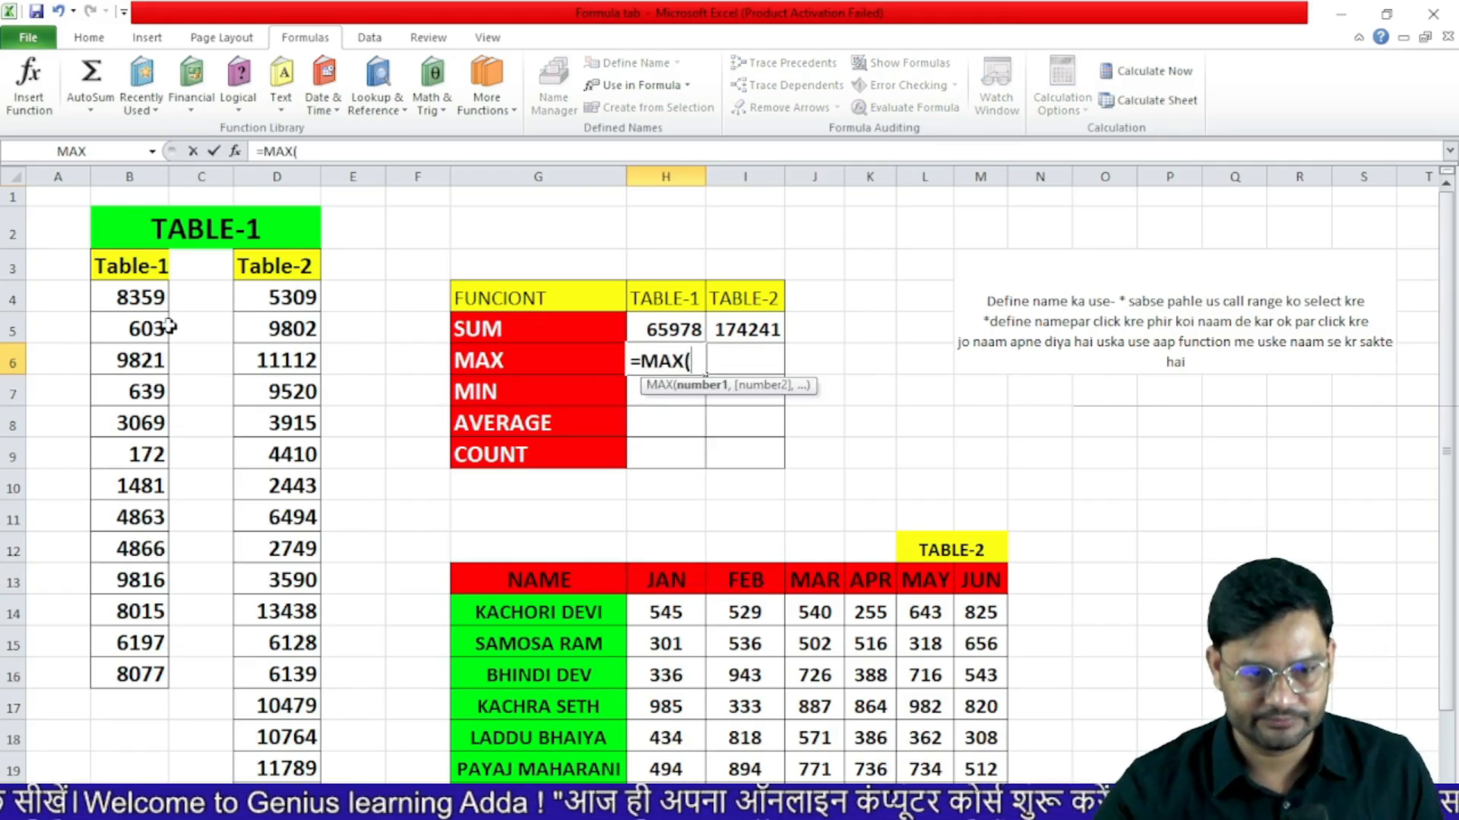
drag(144, 303, 152, 672)
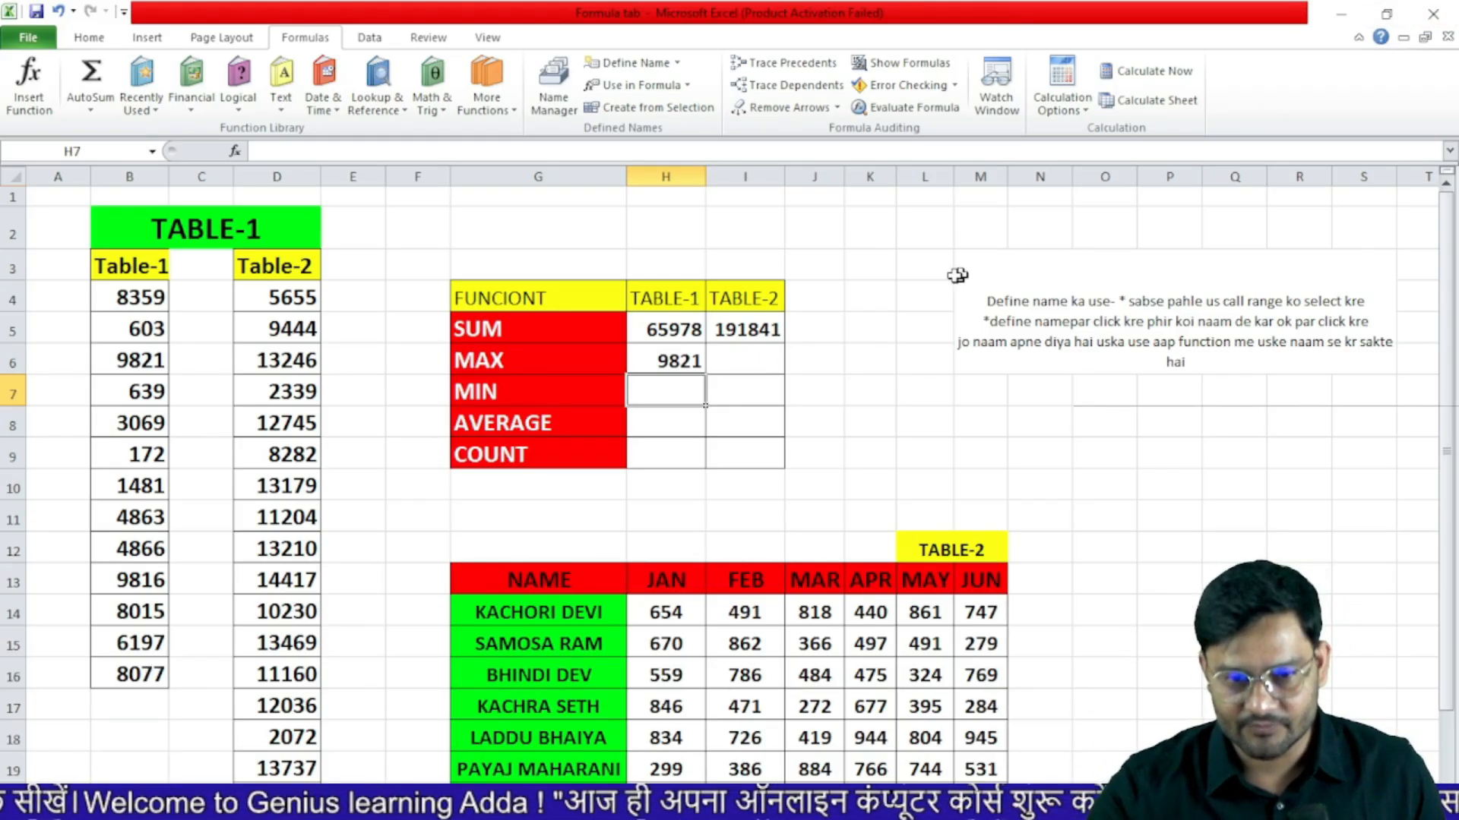
- Clear the SUM and MAX results in H5:I6 of the function table
drag(669, 330, 760, 358)
key(Delete)
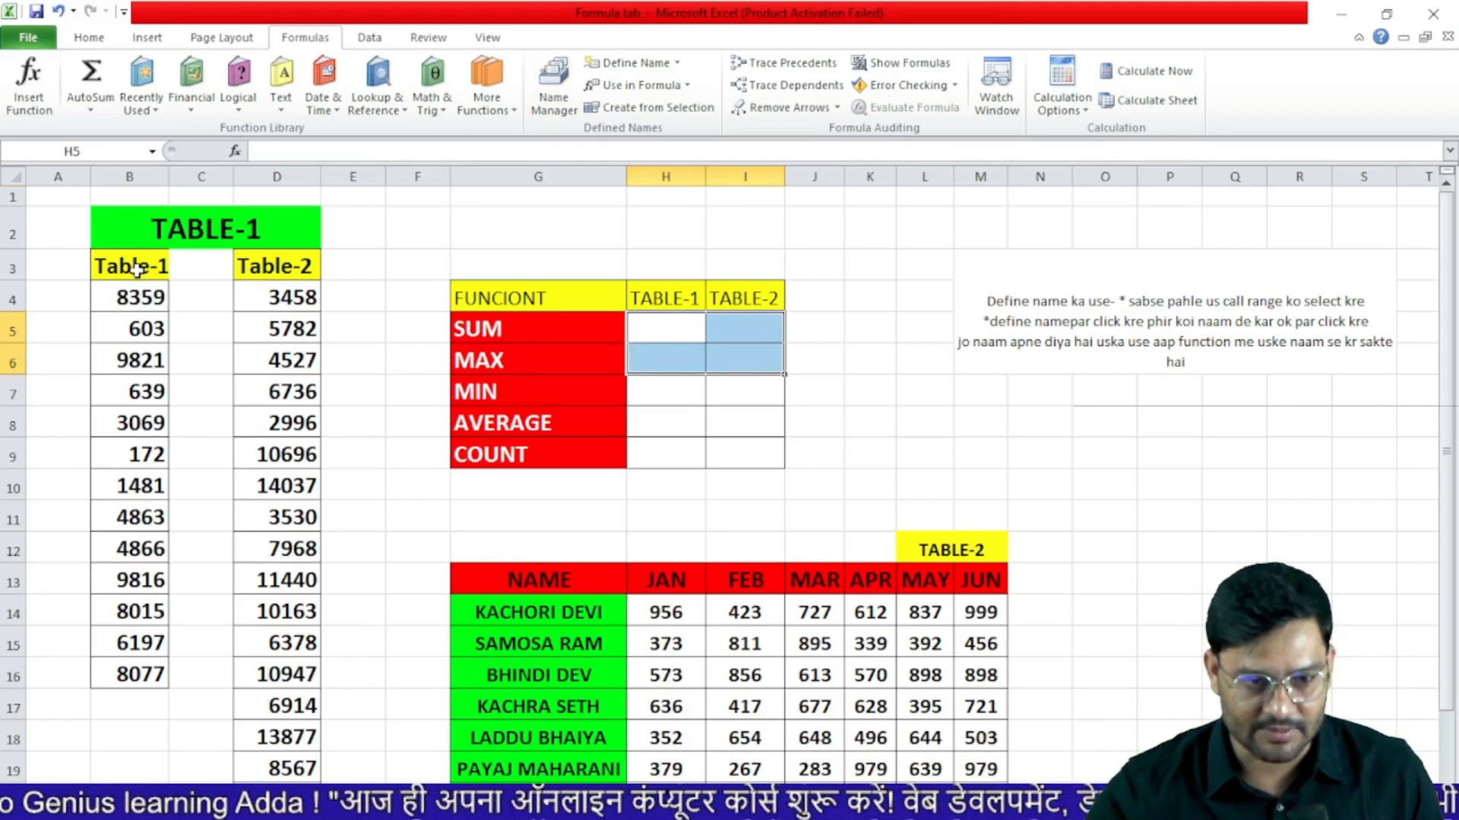
- Define the workbook-scope name Table_1 for the Table-1 column B3:B16, including its header
drag(152, 279, 135, 667)
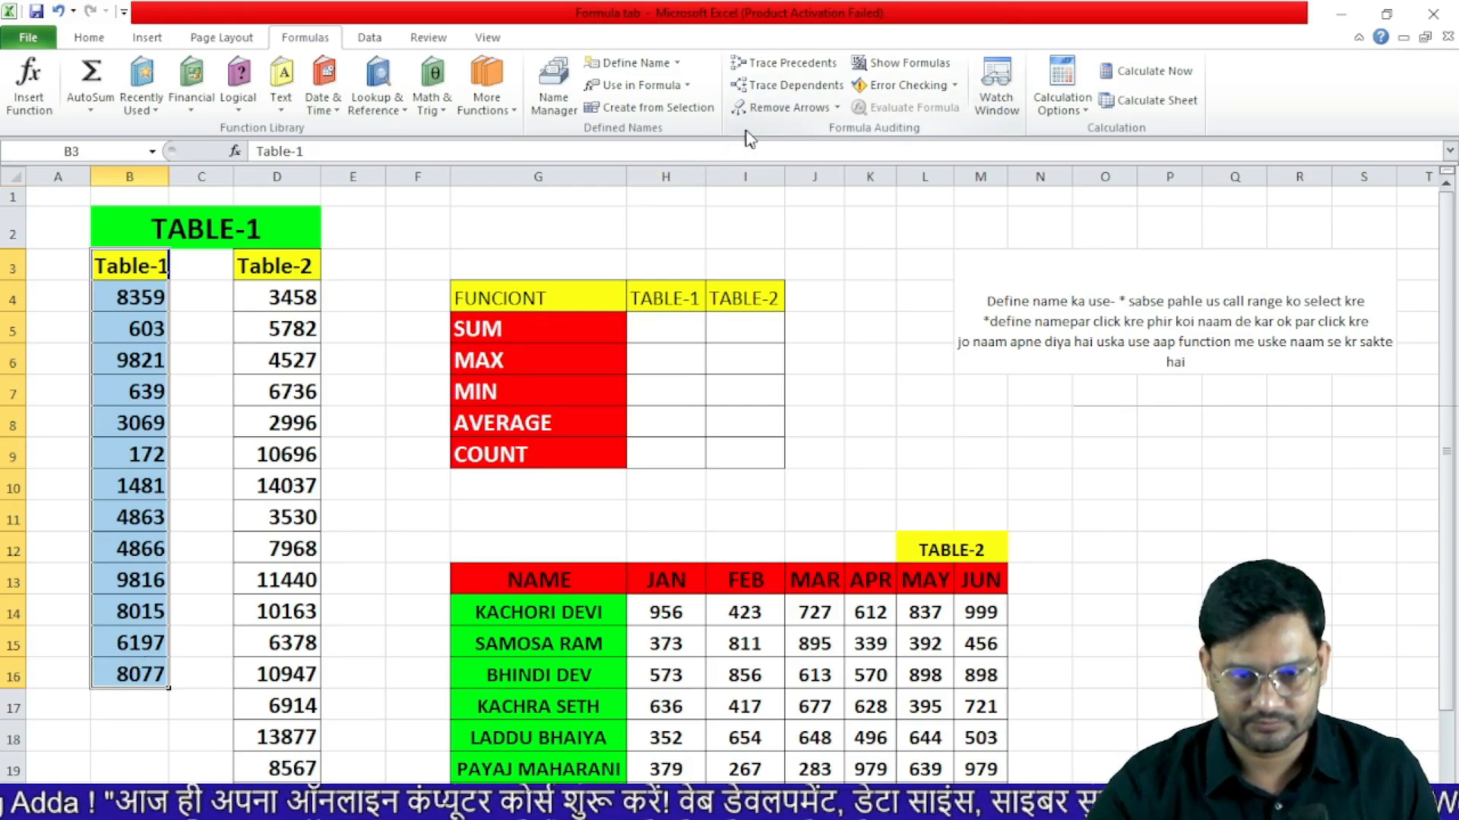
click(652, 68)
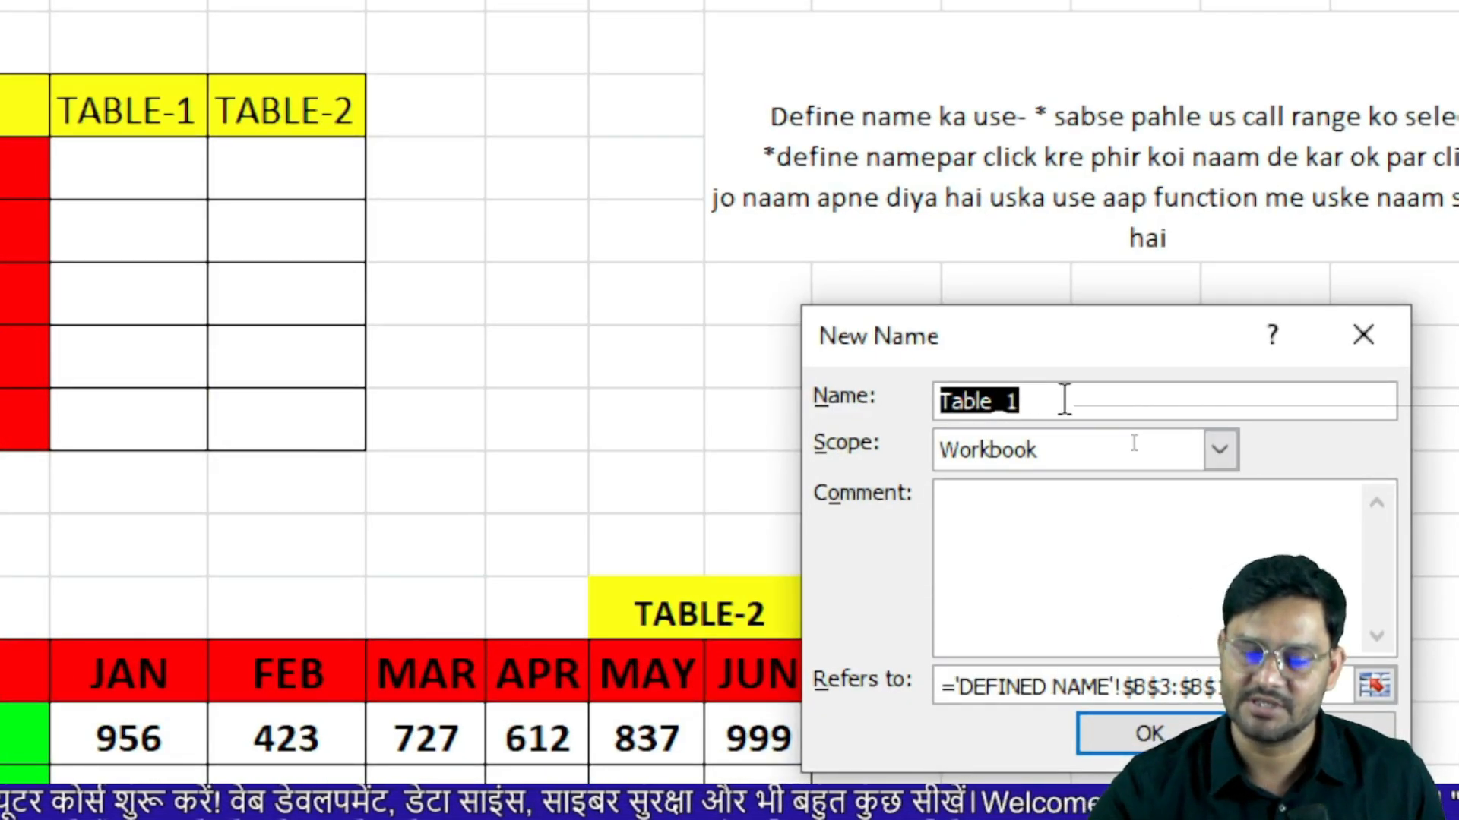
key(Return)
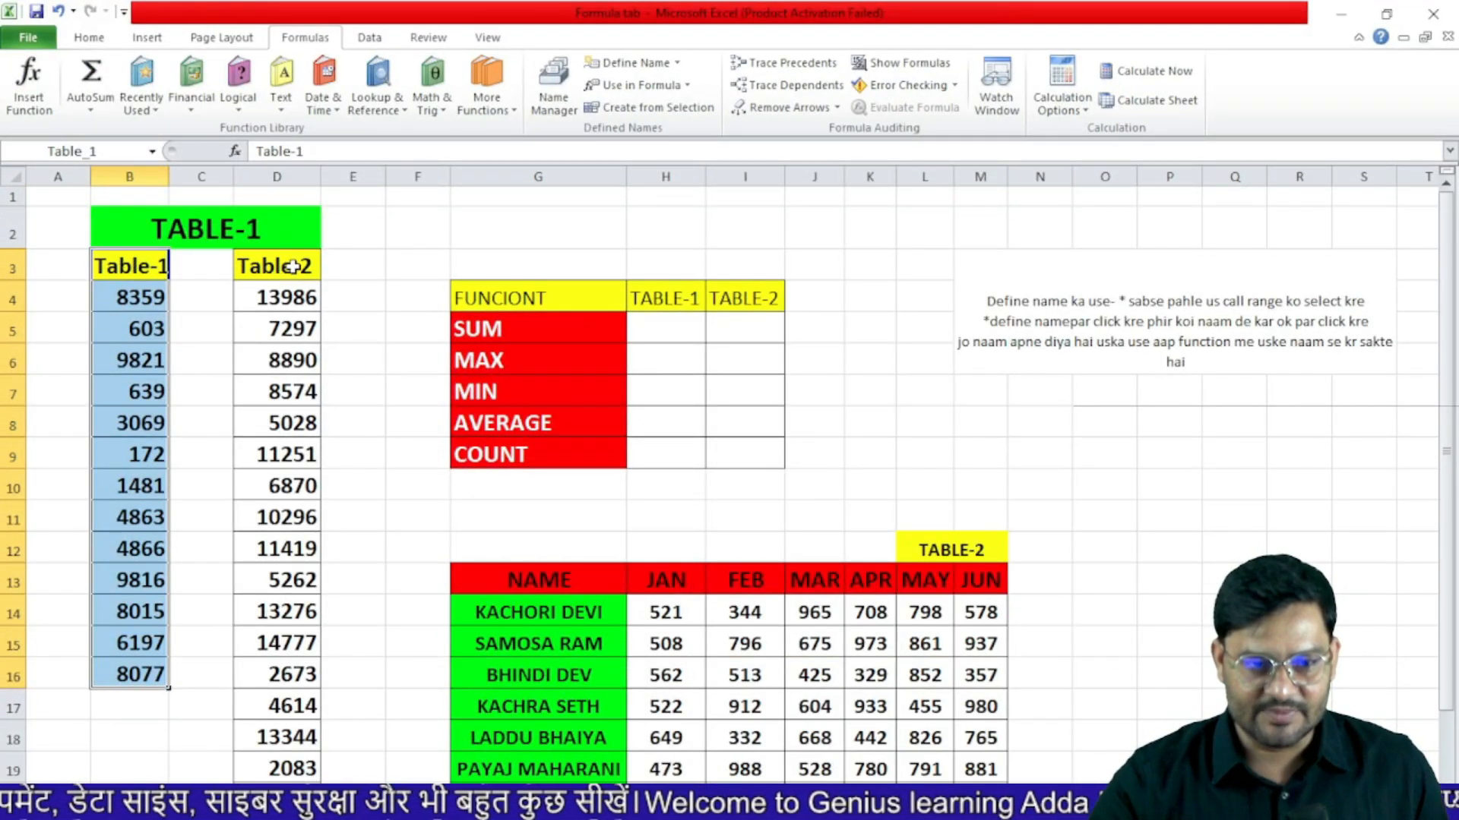
- Define the workbook-scope name Table_2 for the Table-2 column D3:D24, including its header
drag(260, 269, 296, 770)
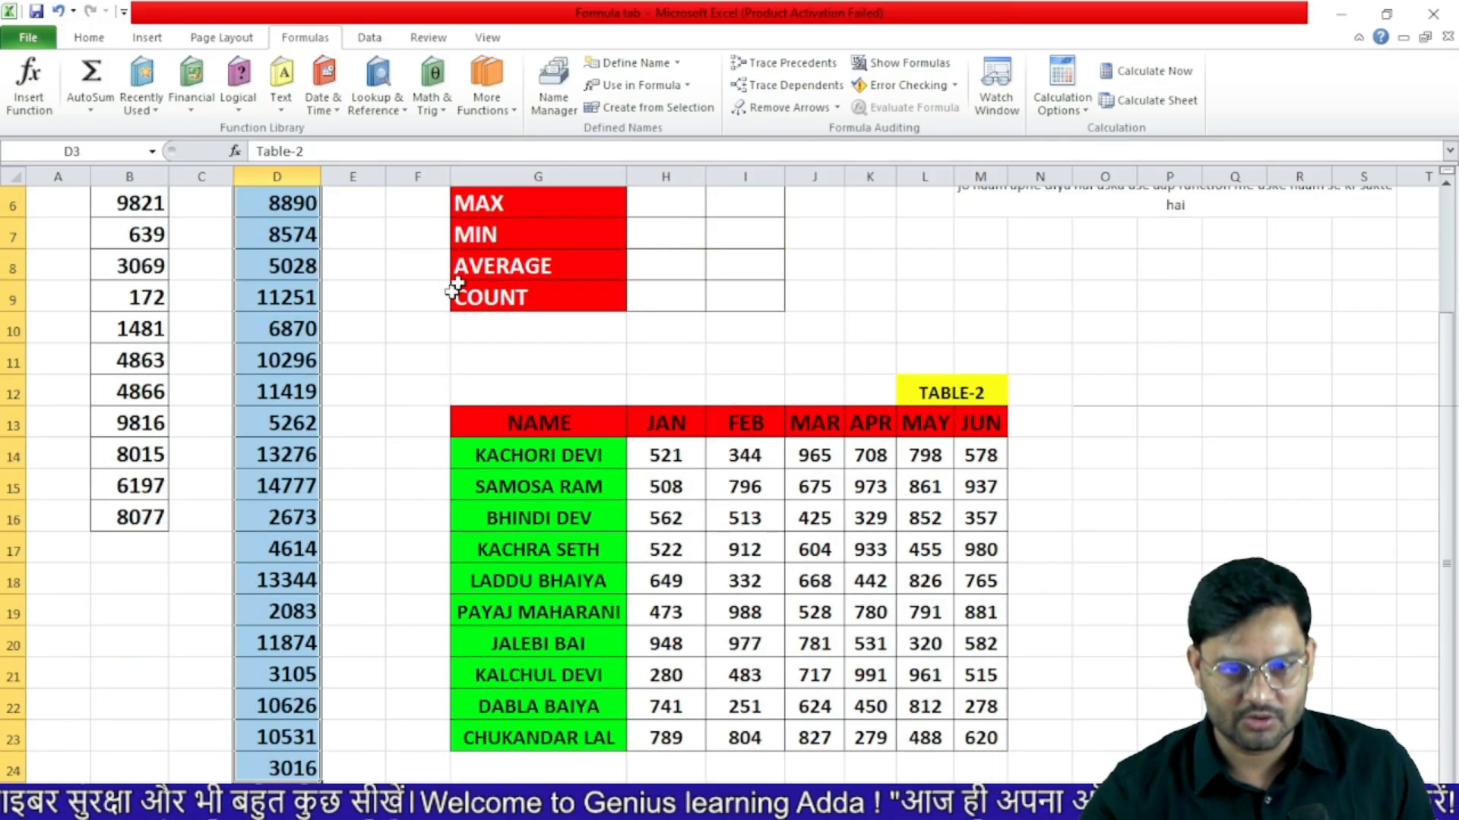
click(637, 62)
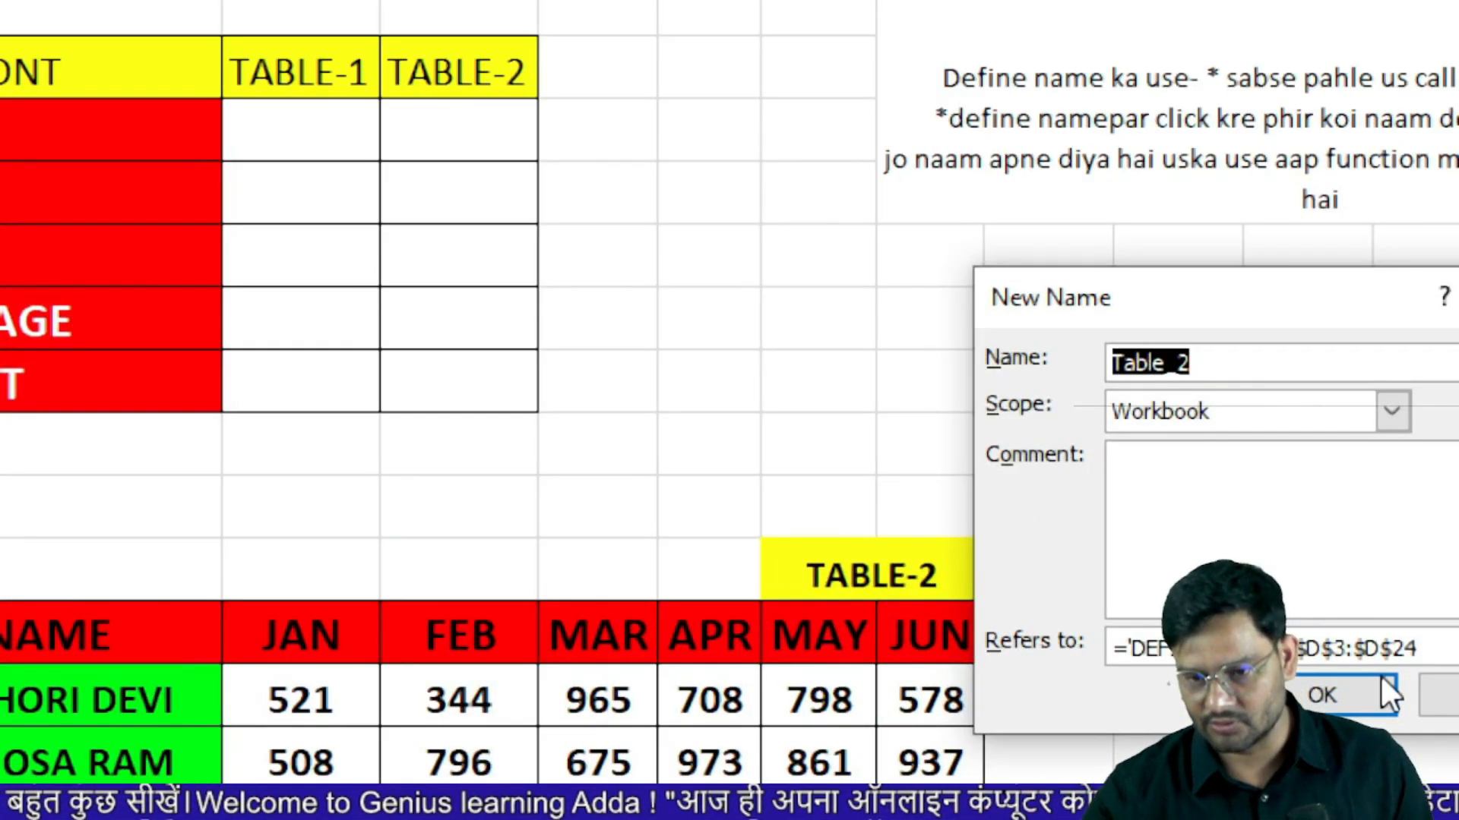
click(1364, 683)
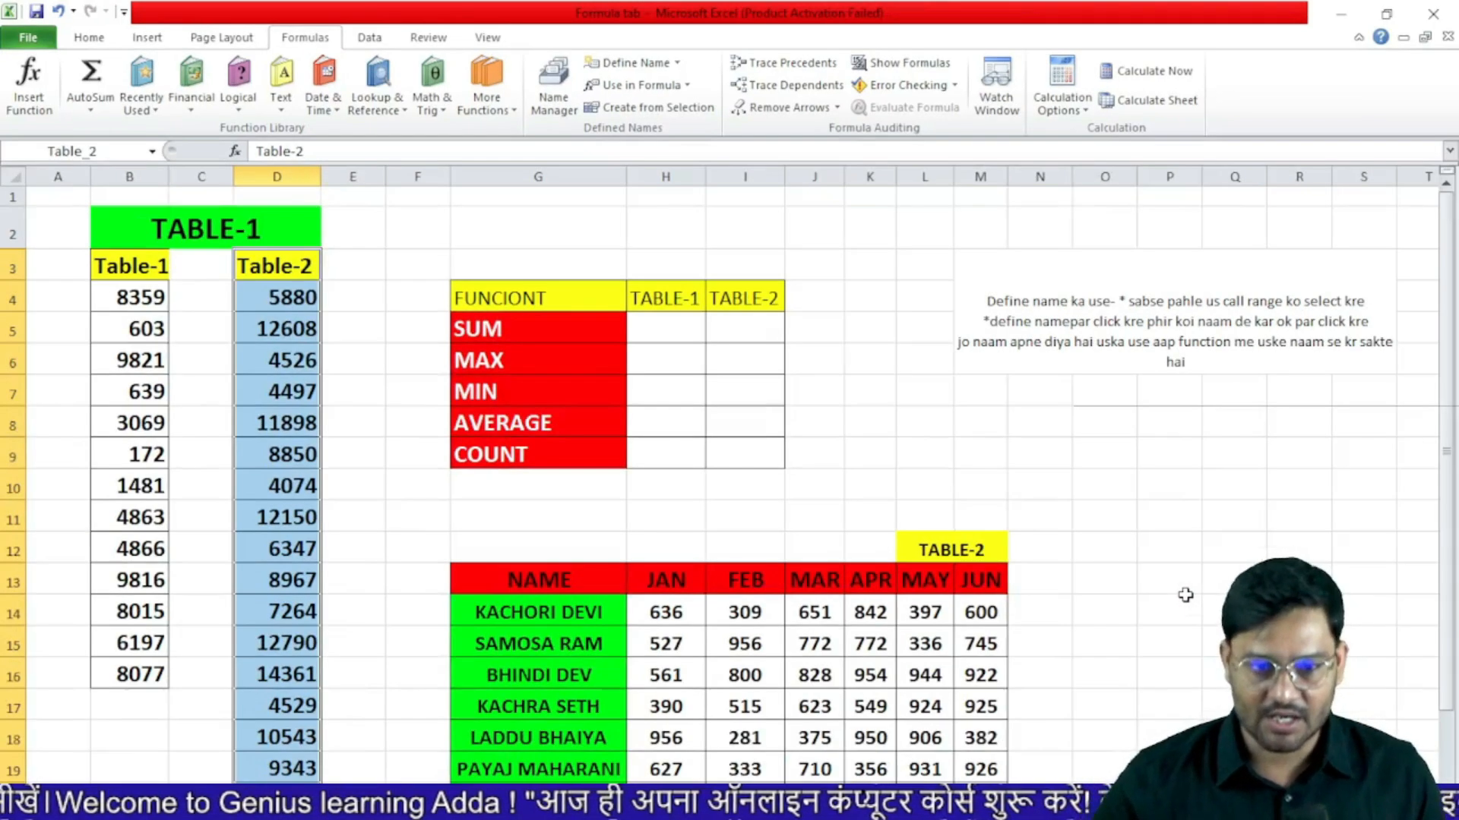
- Enter a SUM formula in H5 that totals the Table-1 values through the defined name Table_1
click(662, 339)
text(=)
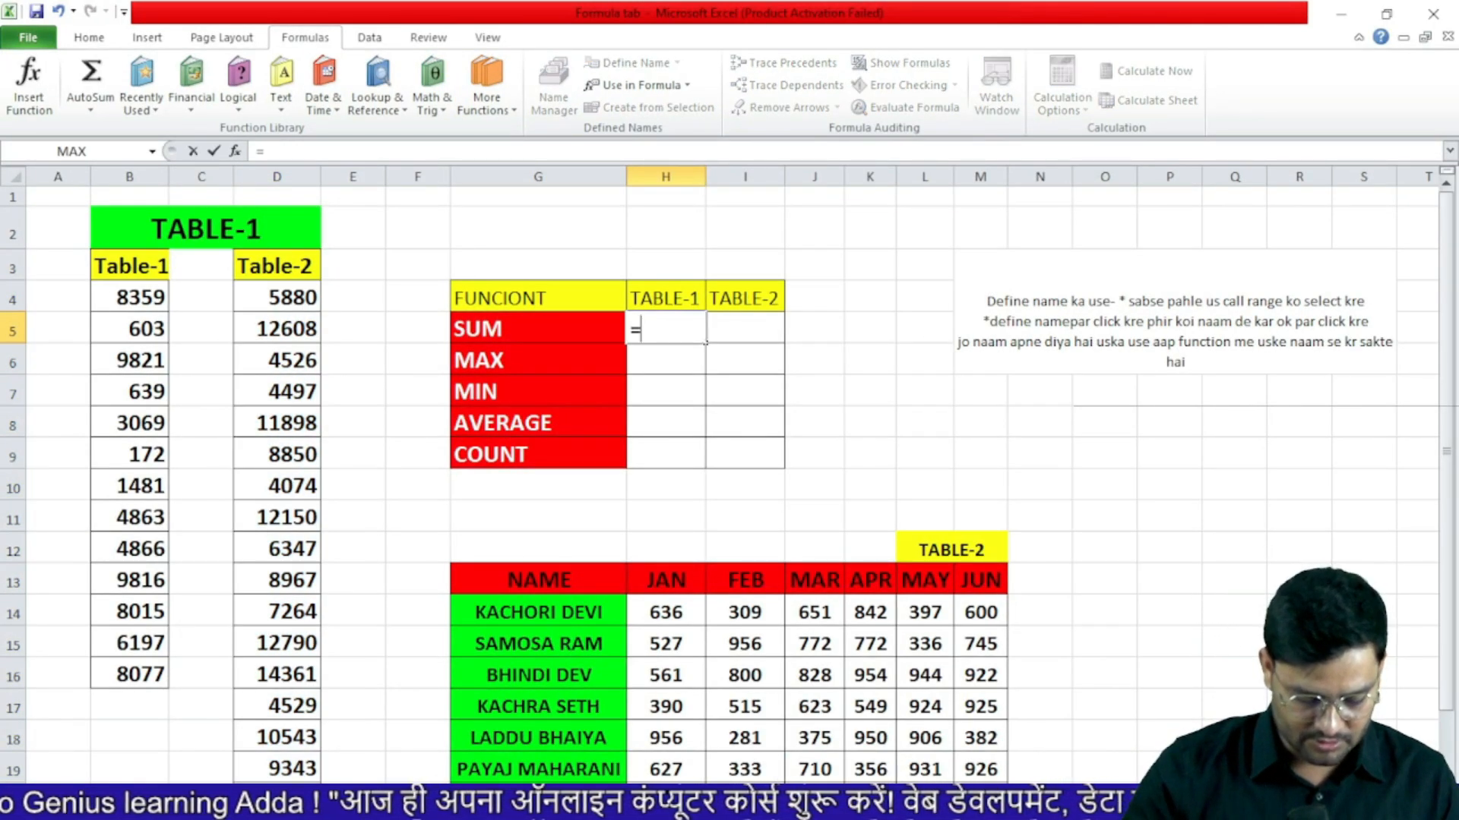
text(sum)
key(Tab)
text(tab)
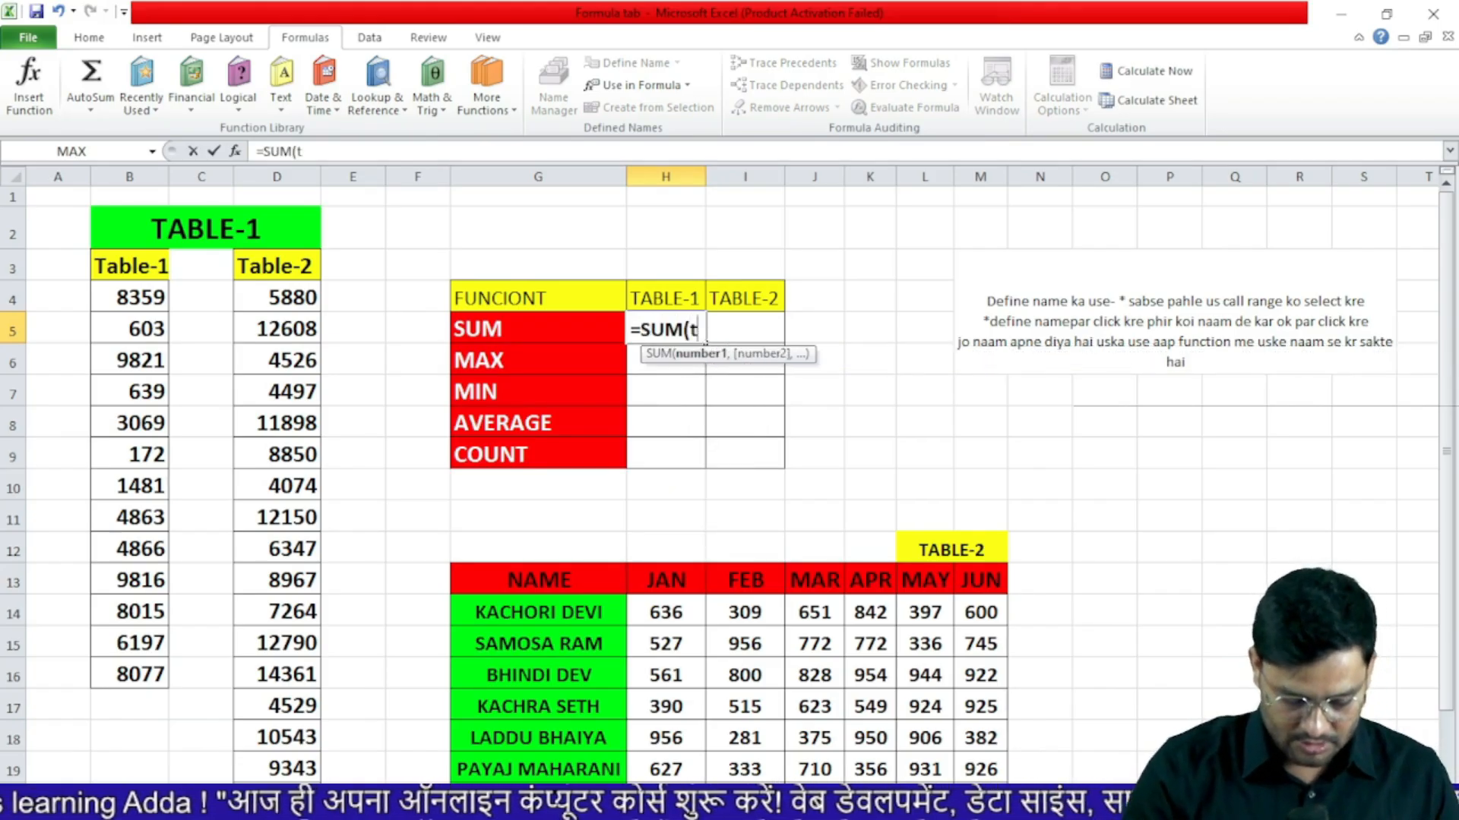
key(Tab)
key(Tab)
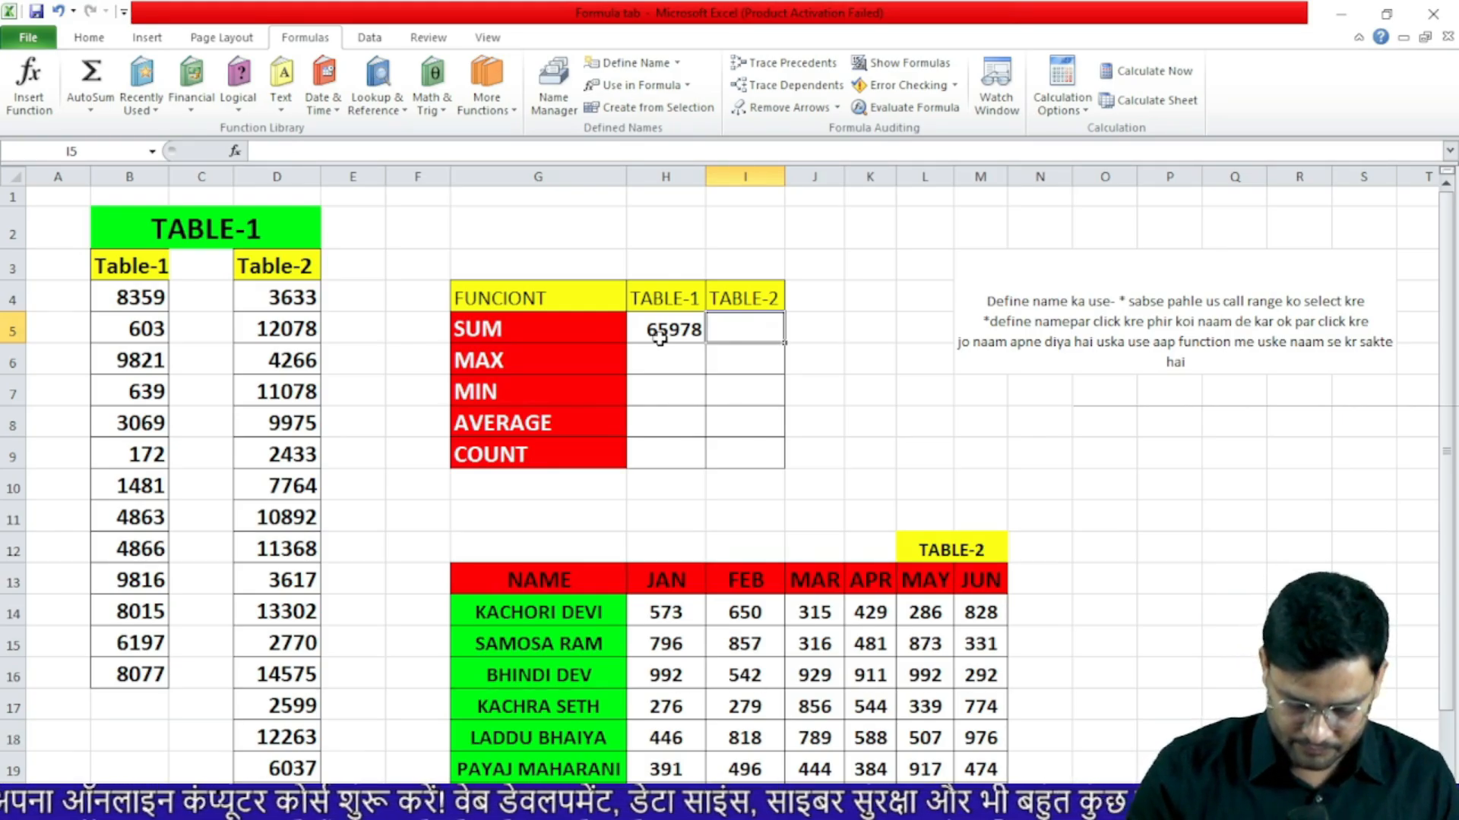
- Enter a SUM formula in I5 that totals the Table-2 values through the defined name Table_2
text(=sum)
key(Tab)
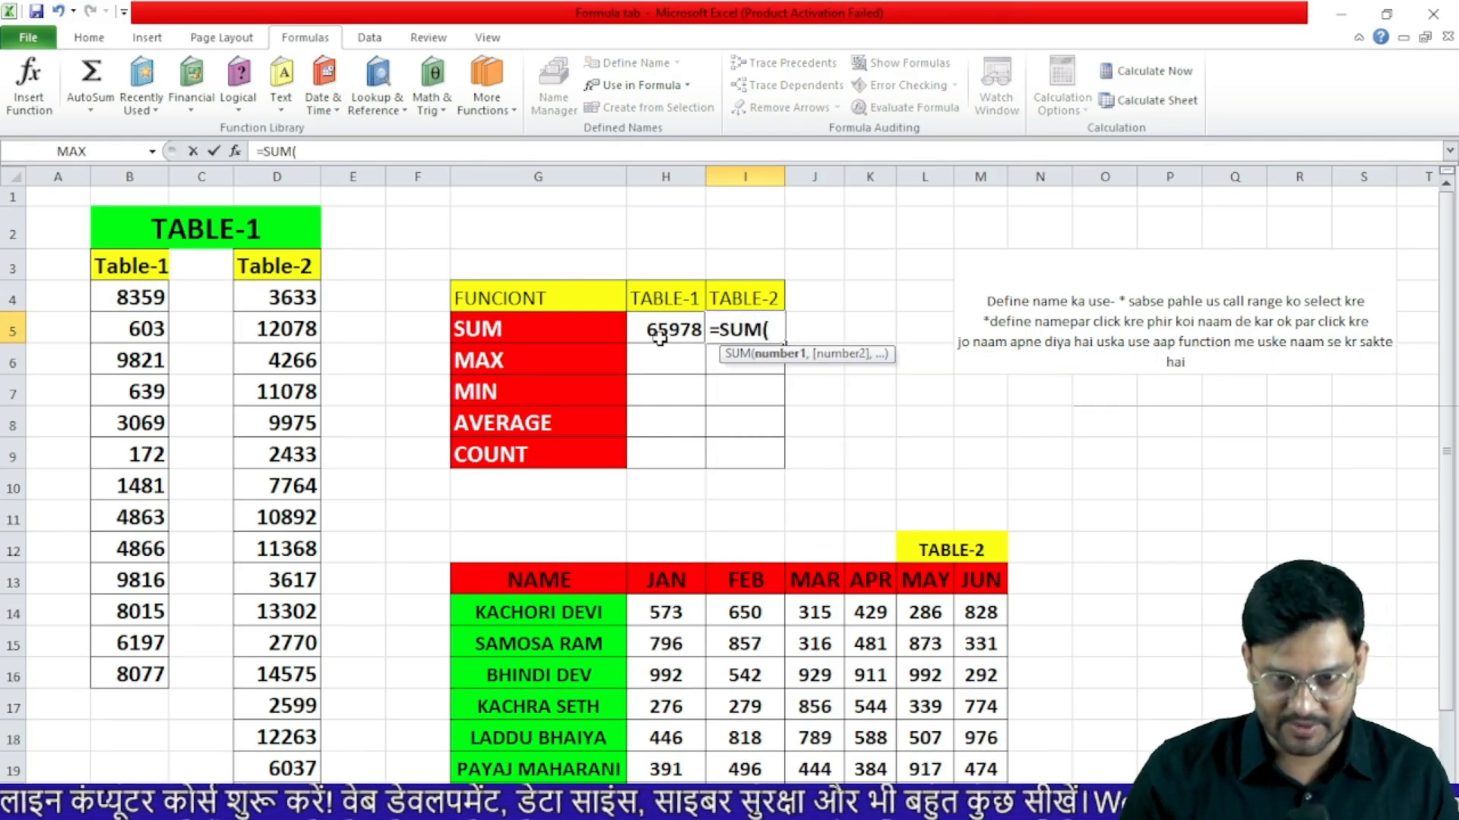
text(tab)
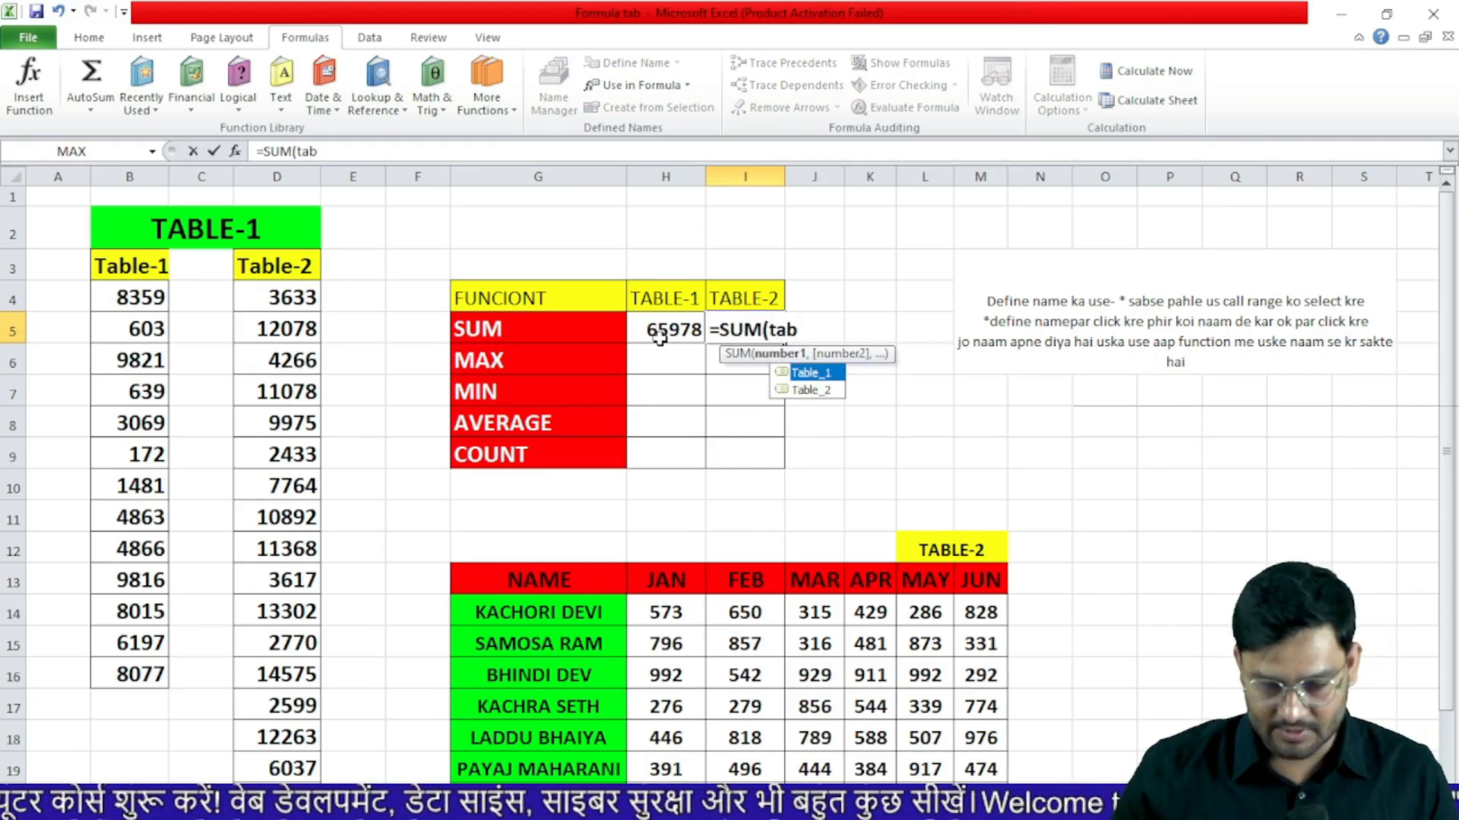
key(Down)
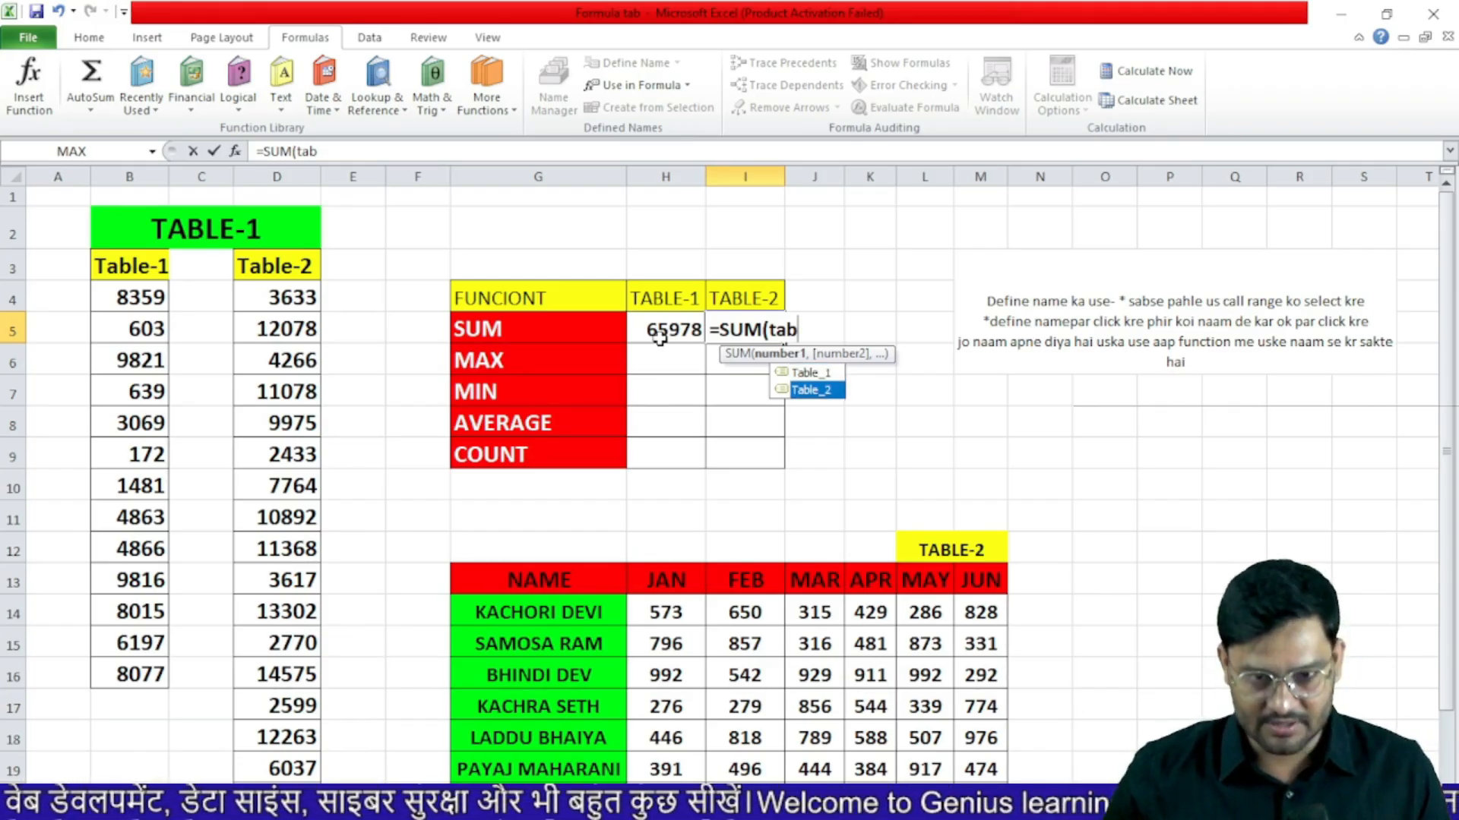
key(Tab)
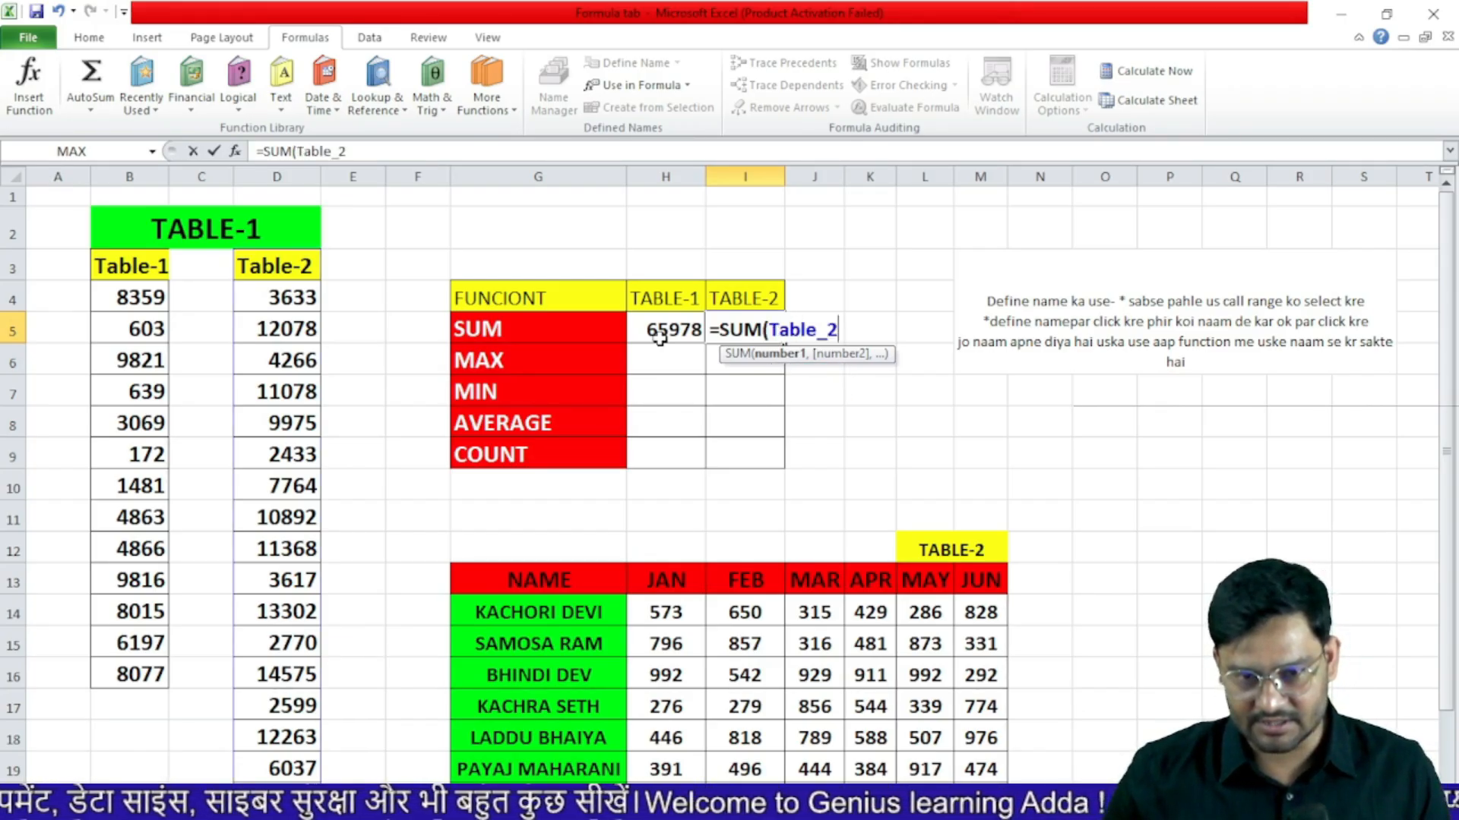
key(Return)
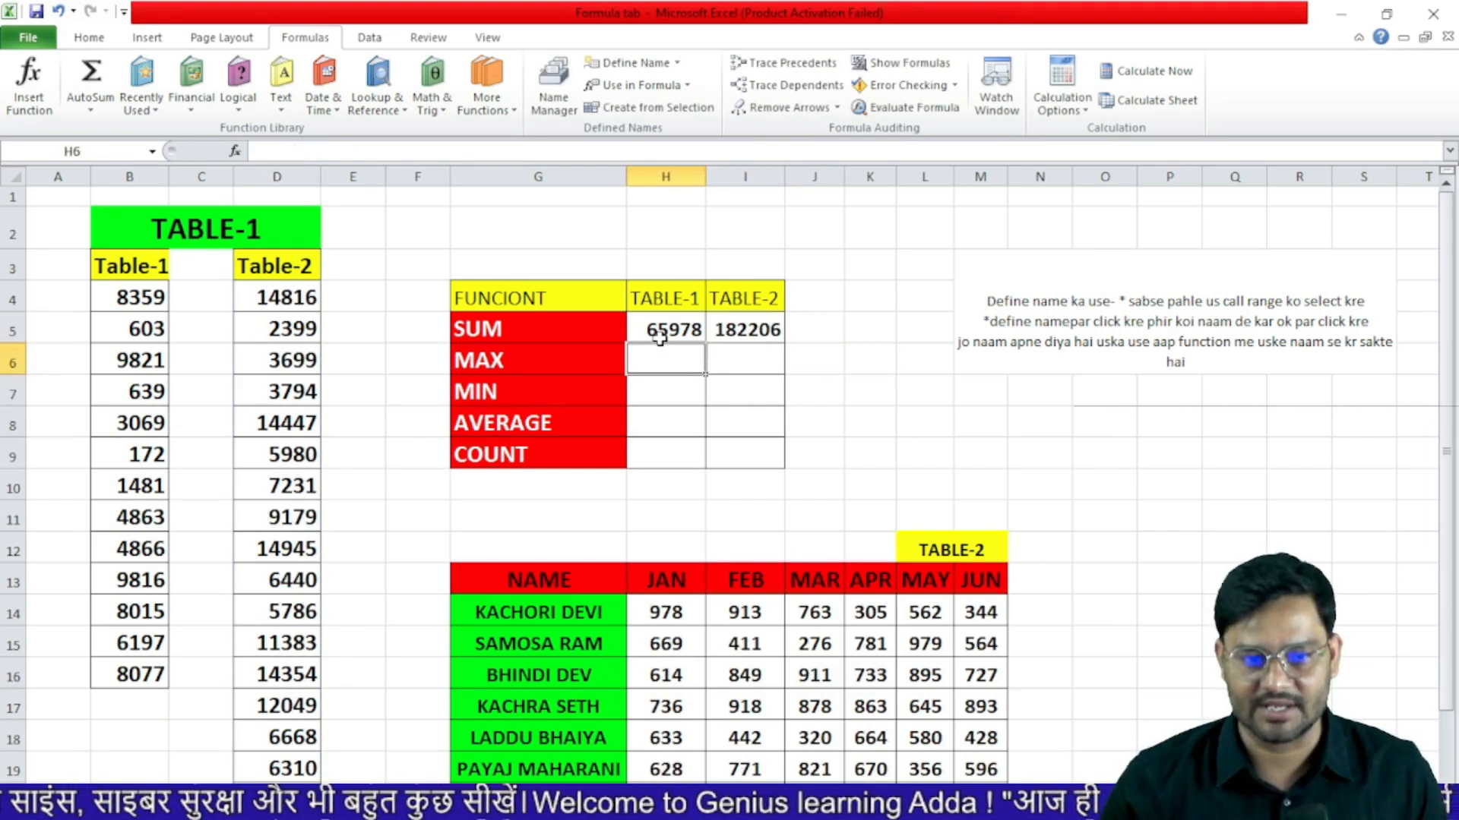
- Enter an AVERAGE formula in H8 that uses the defined name Table_1
click(684, 426)
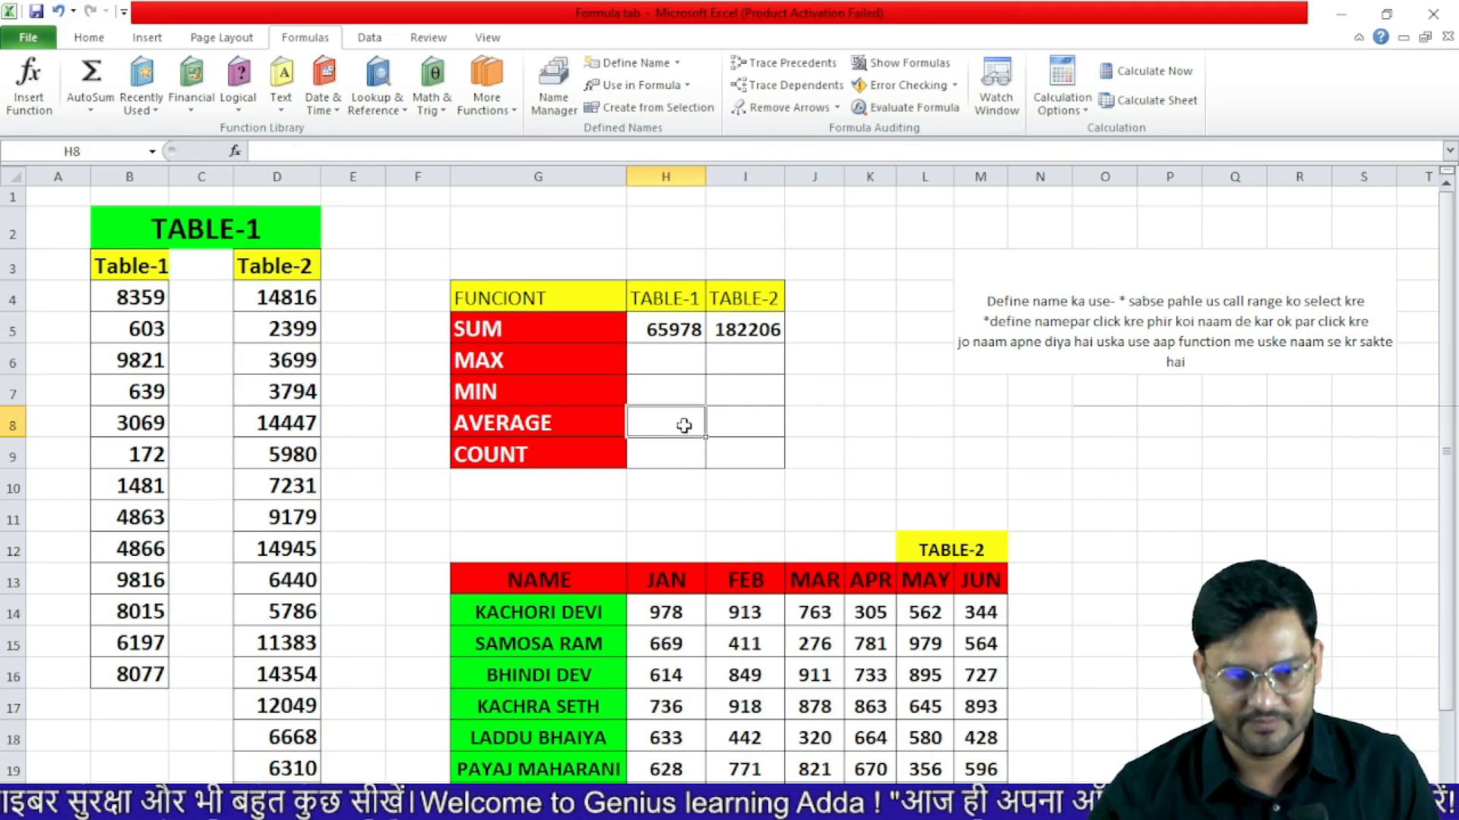
text(=)
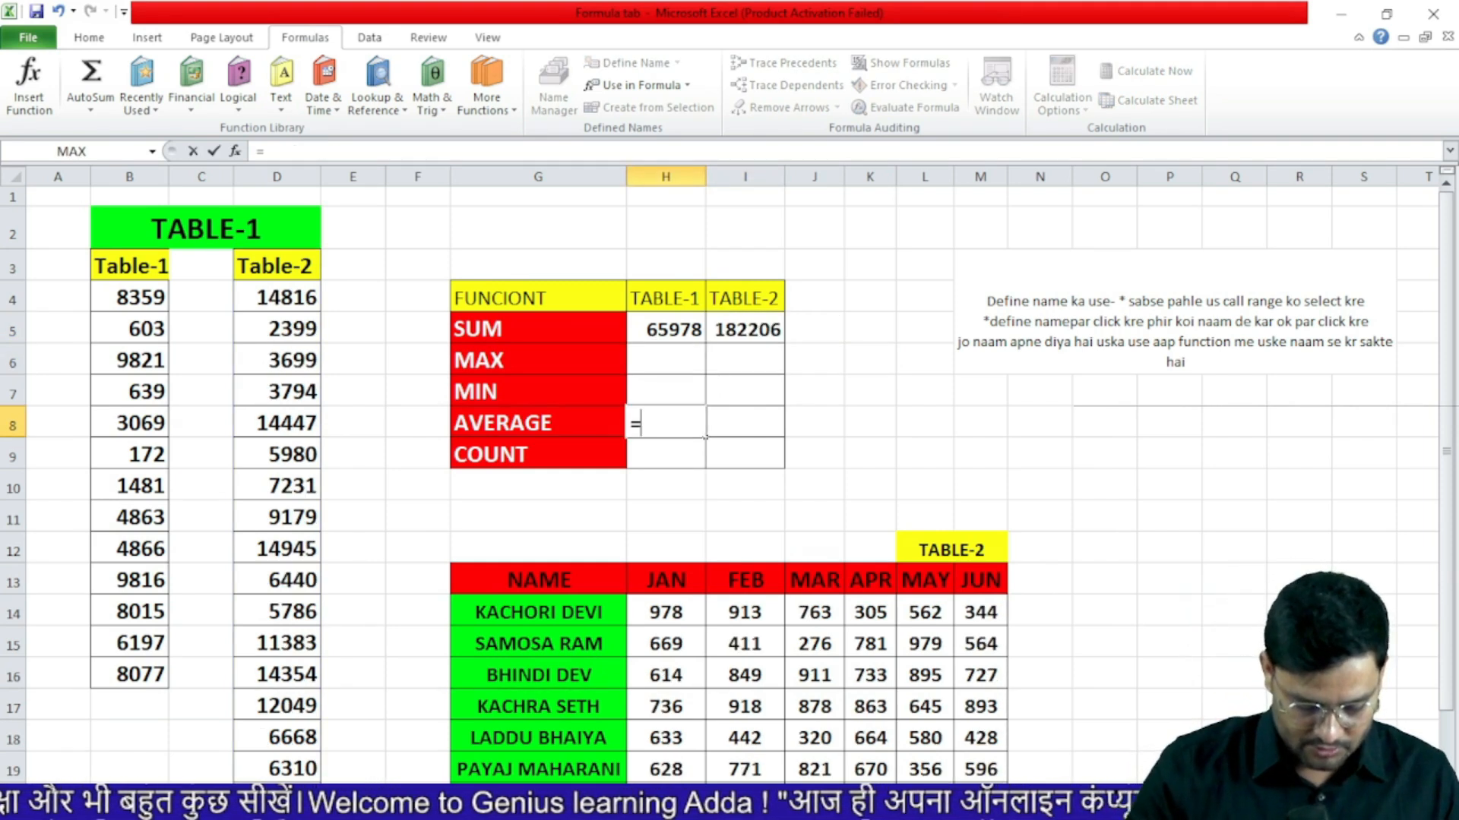
text(average)
key(Tab)
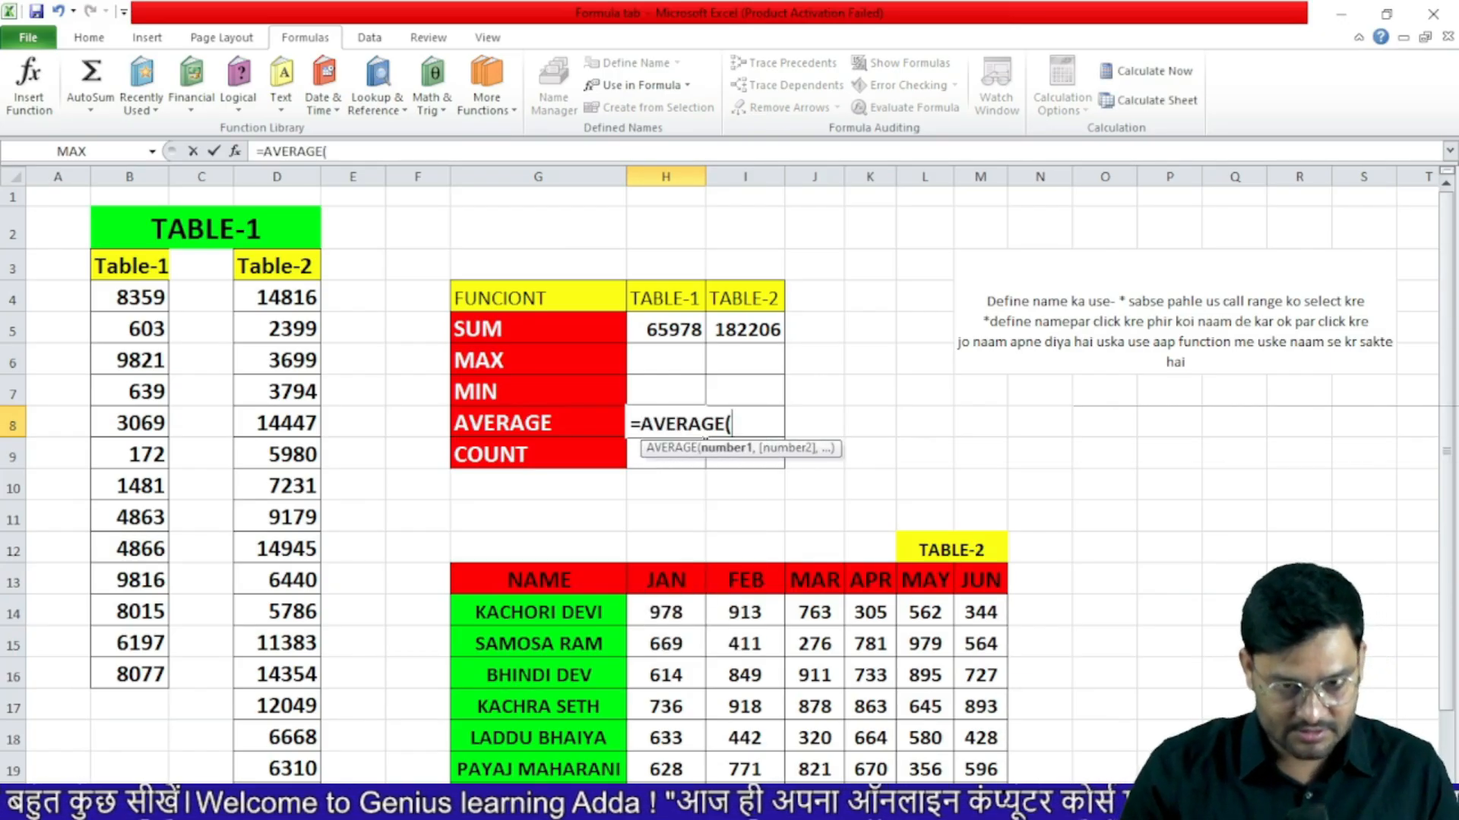
text(tab)
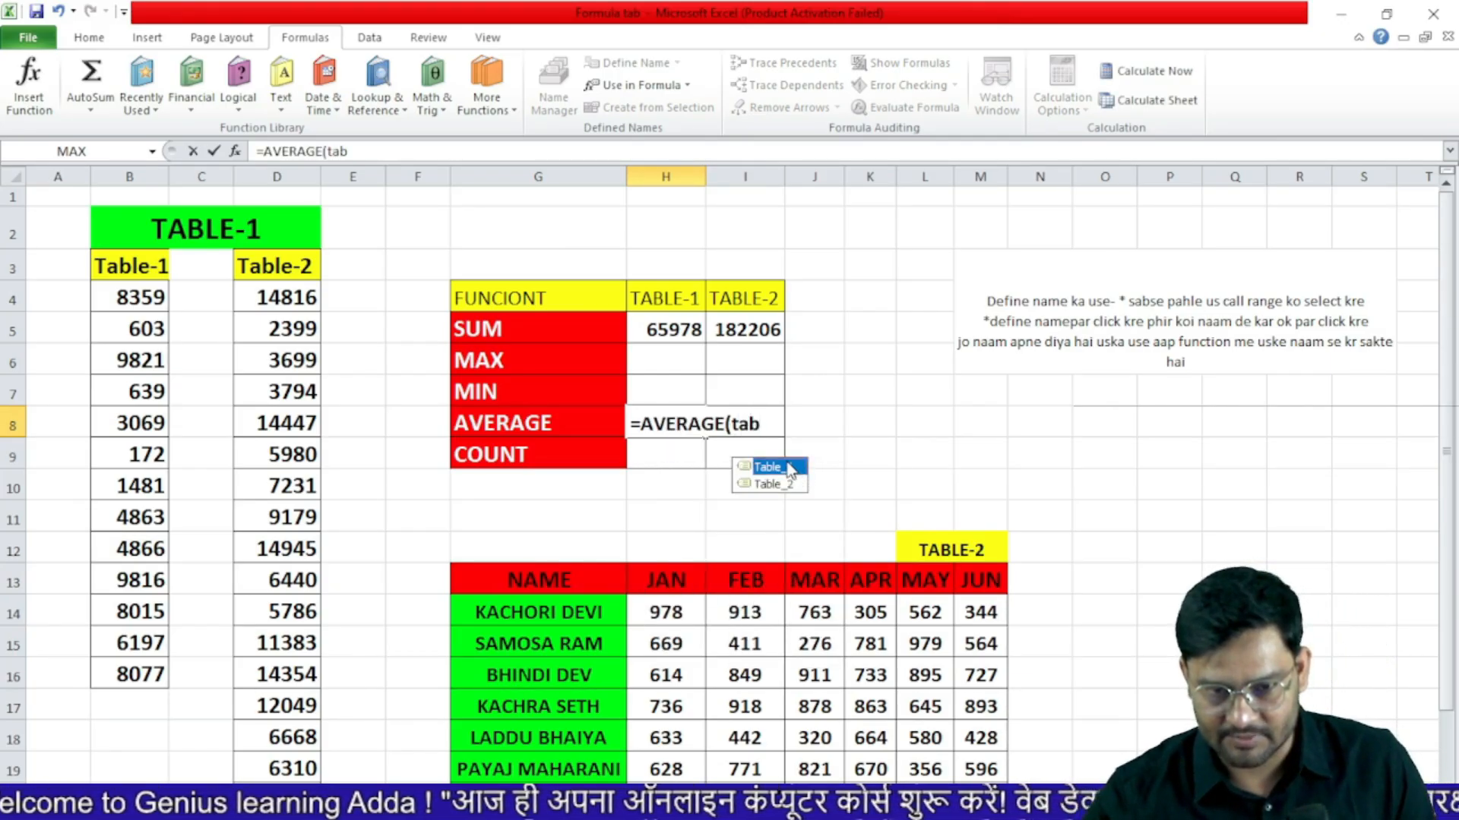
double_click(788, 466)
key(Return)
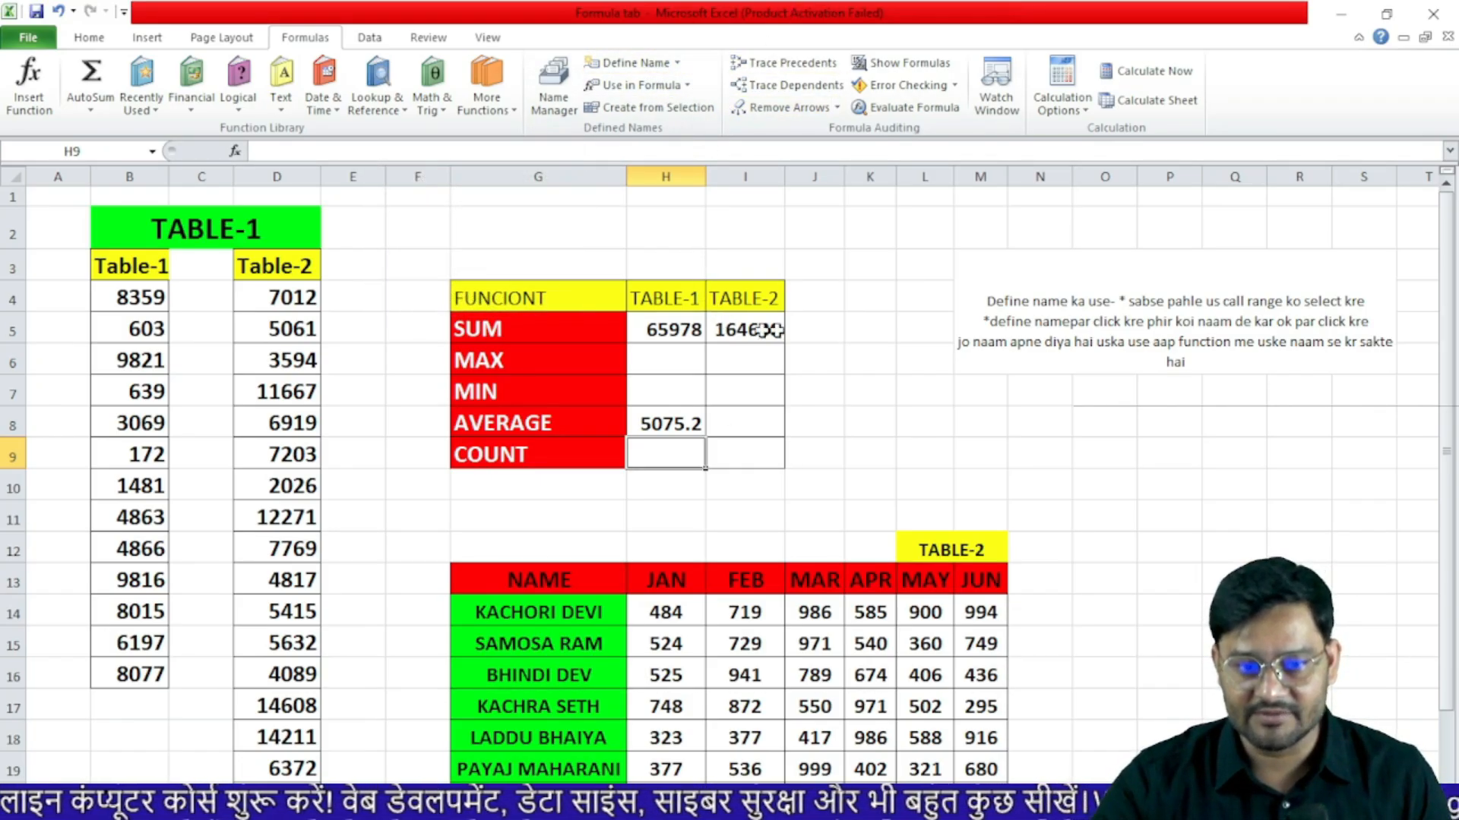
- Delete all defined names in the workbook, from APR through Table_2, using the Name Manager
click(685, 87)
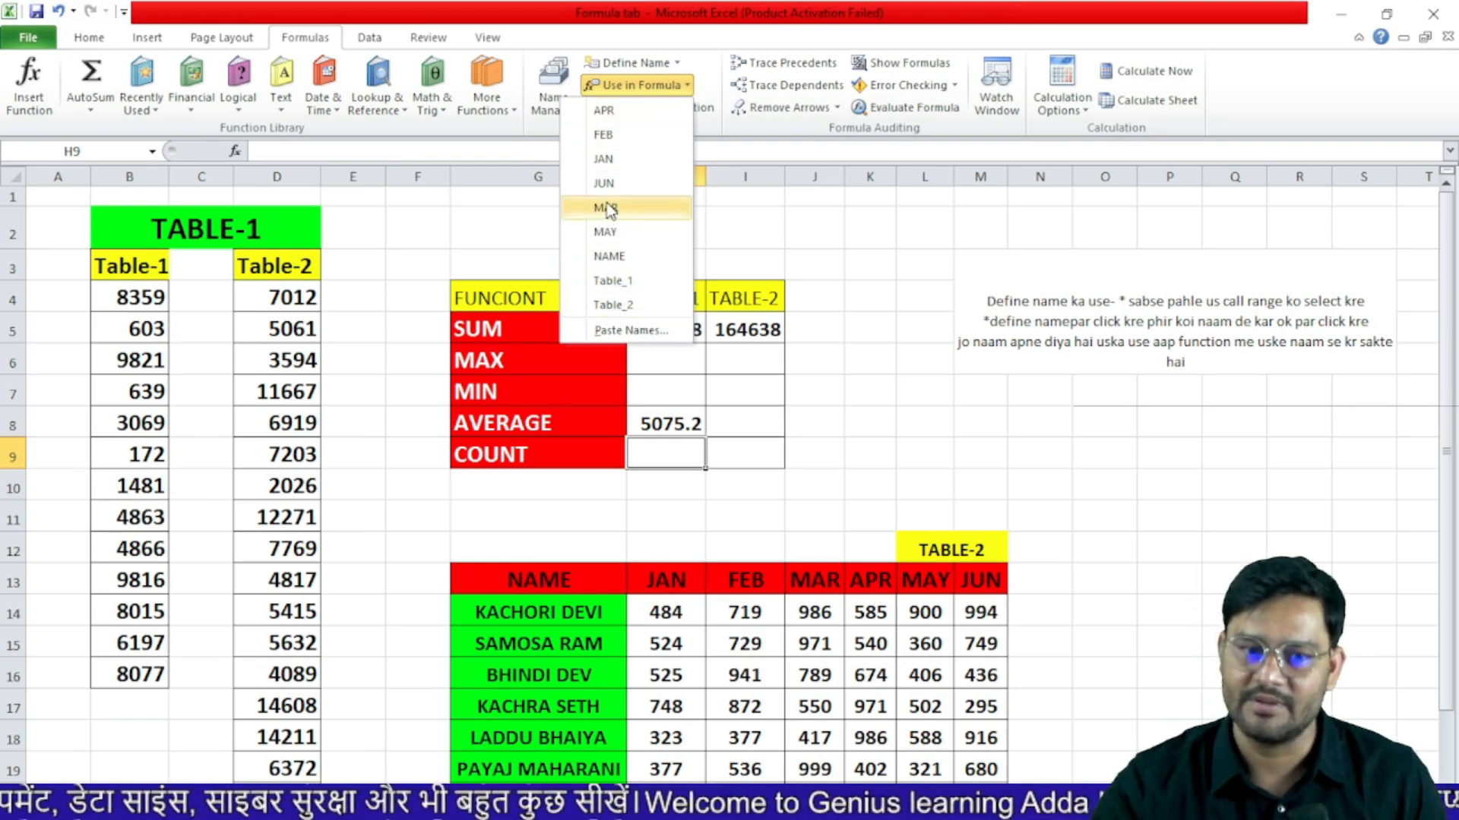
click(892, 281)
click(554, 83)
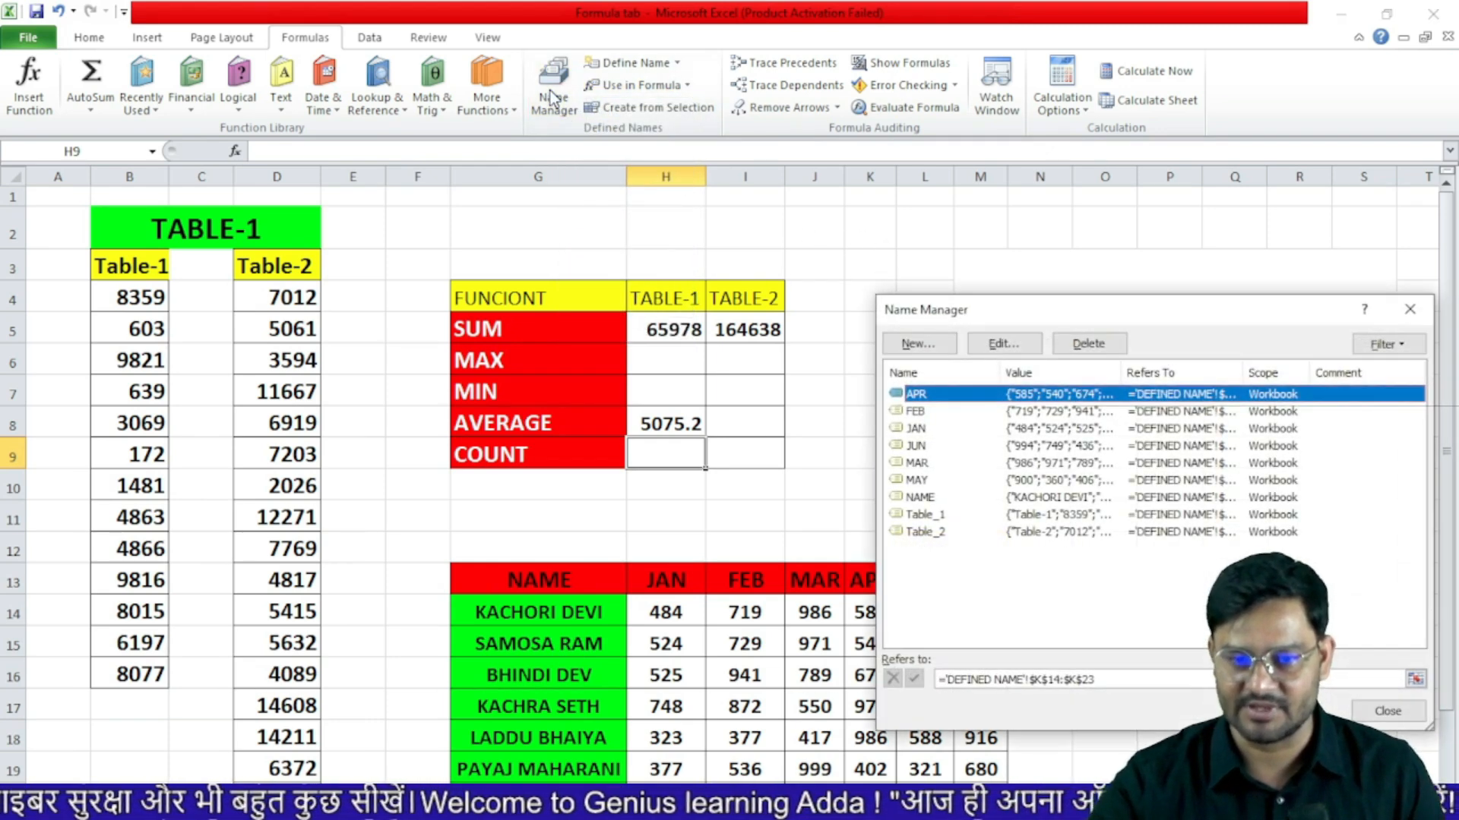
drag(1124, 564, 925, 380)
click(1091, 347)
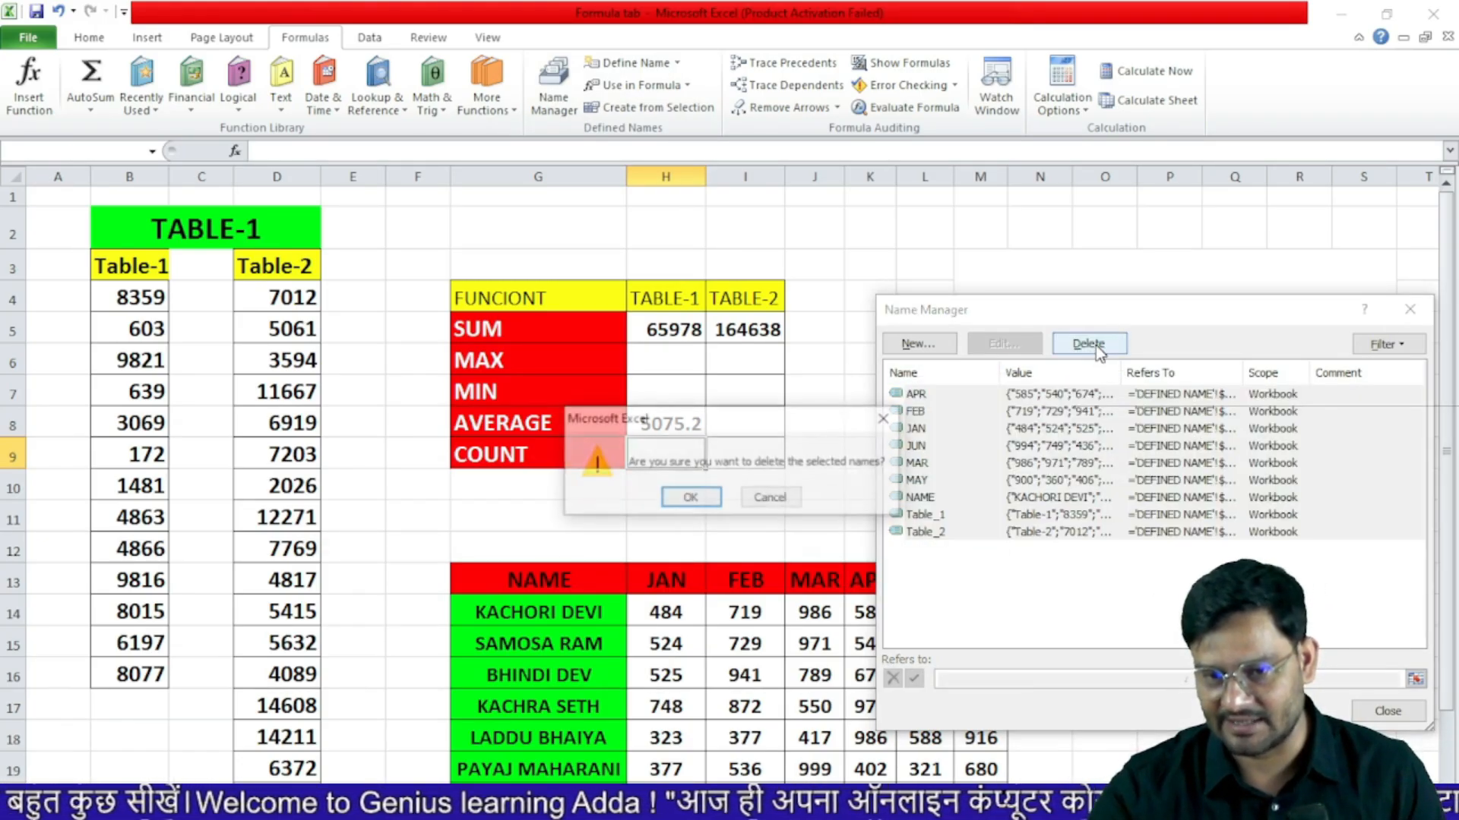
click(702, 496)
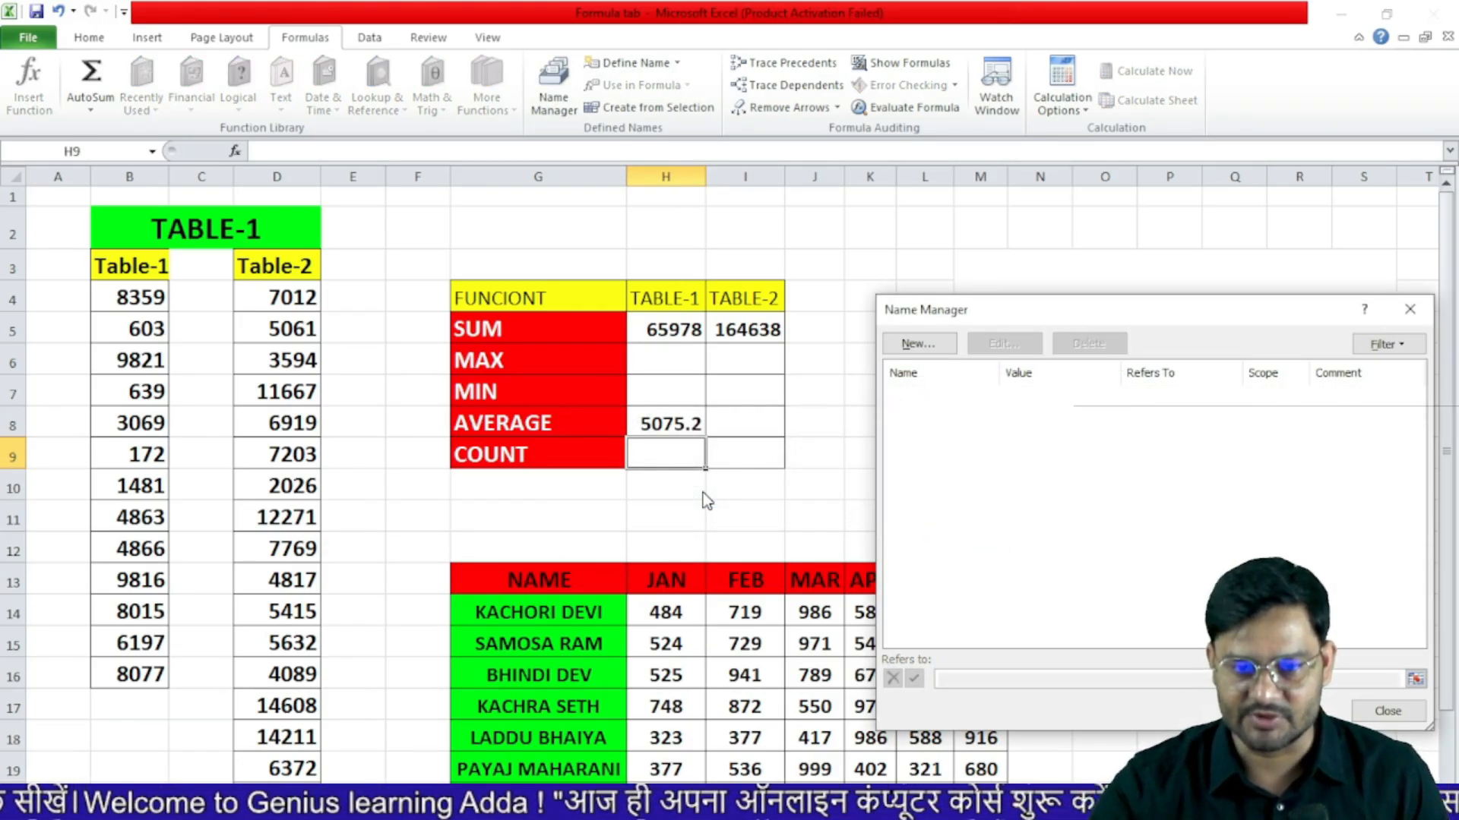
click(1410, 309)
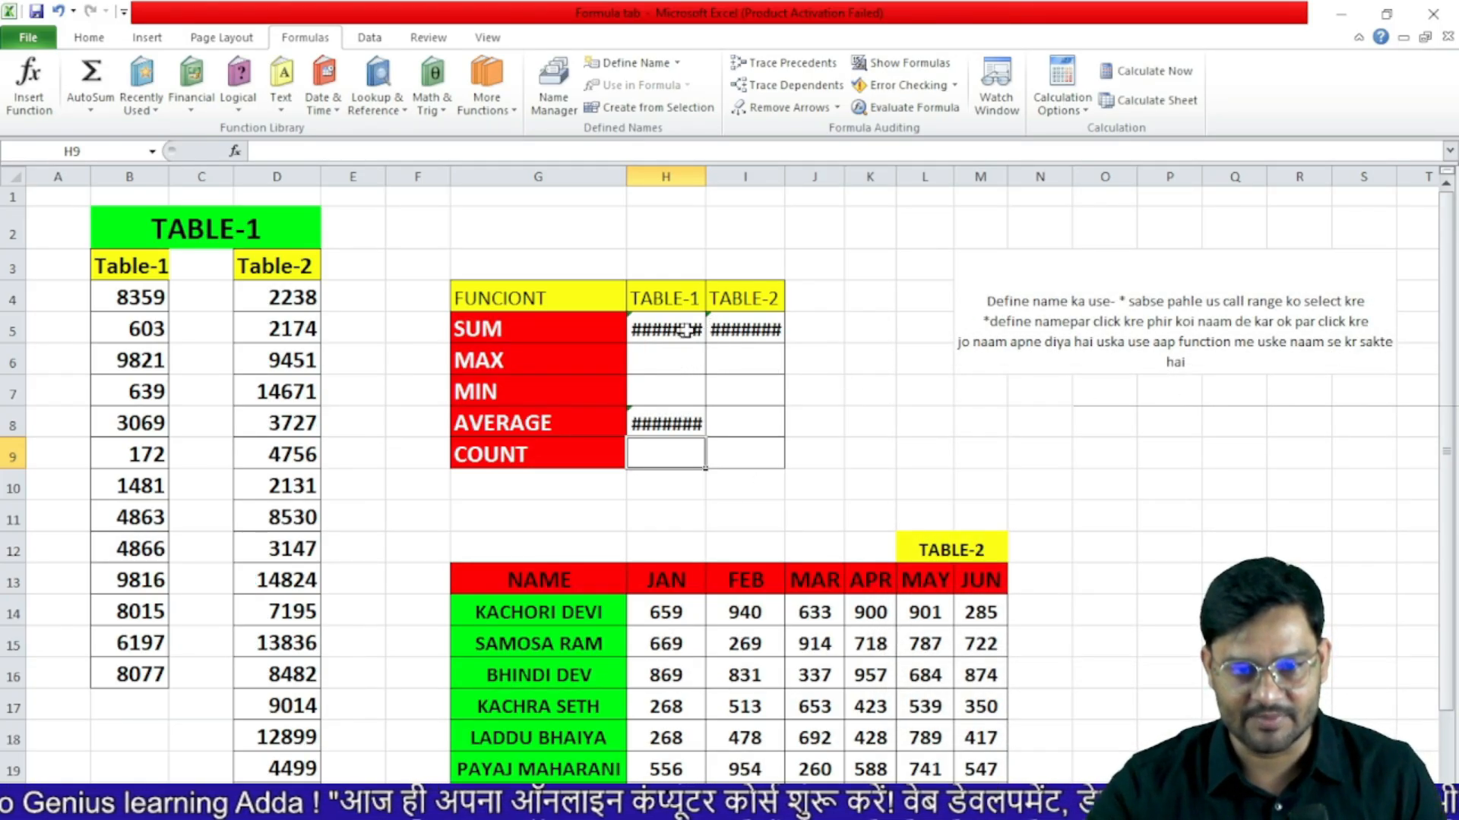
- Clear the SUM and AVERAGE formulas from H5:I9 of the function table
click(859, 352)
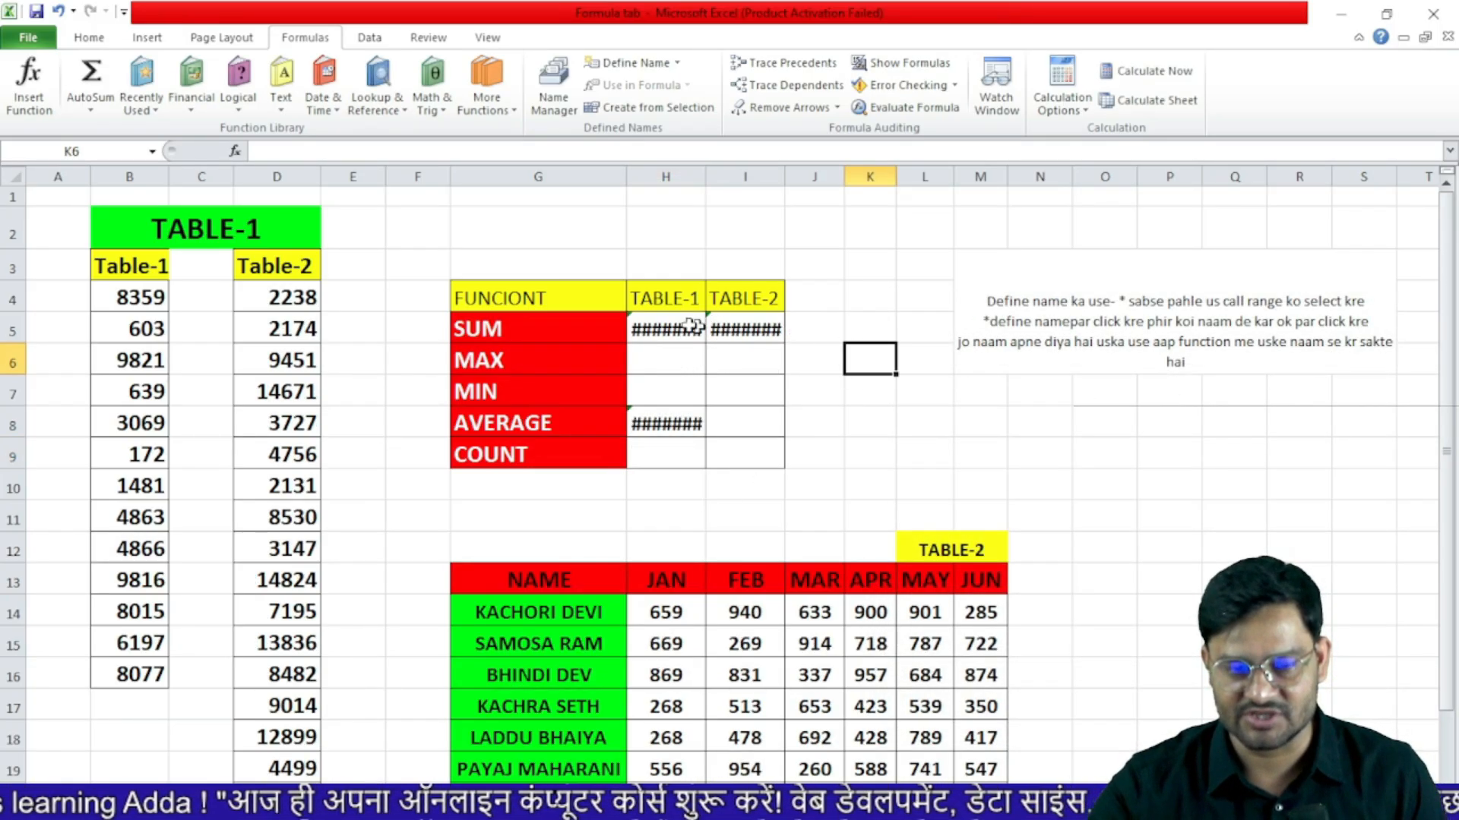
drag(657, 322, 745, 436)
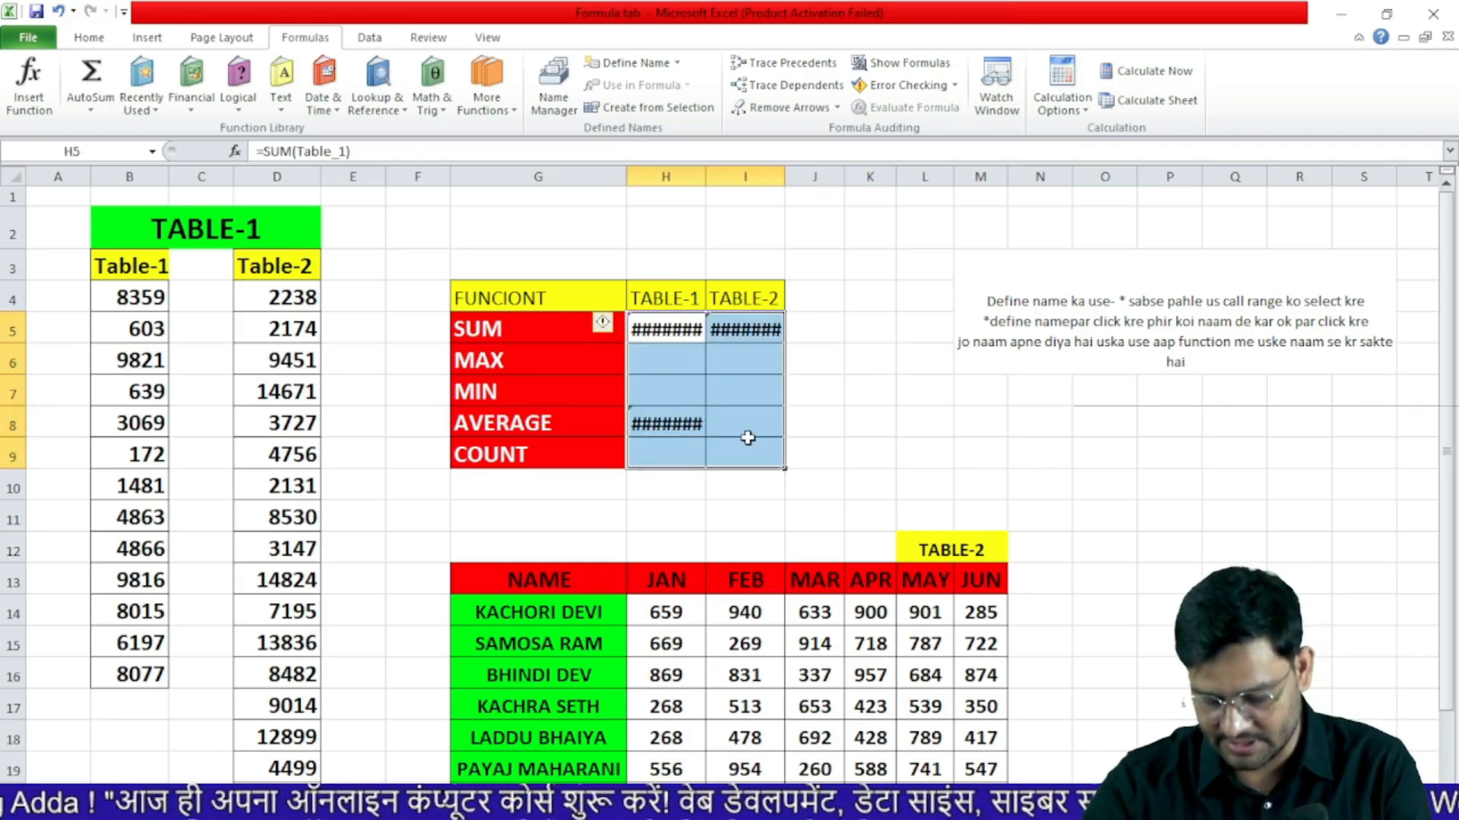
key(Delete)
click(881, 422)
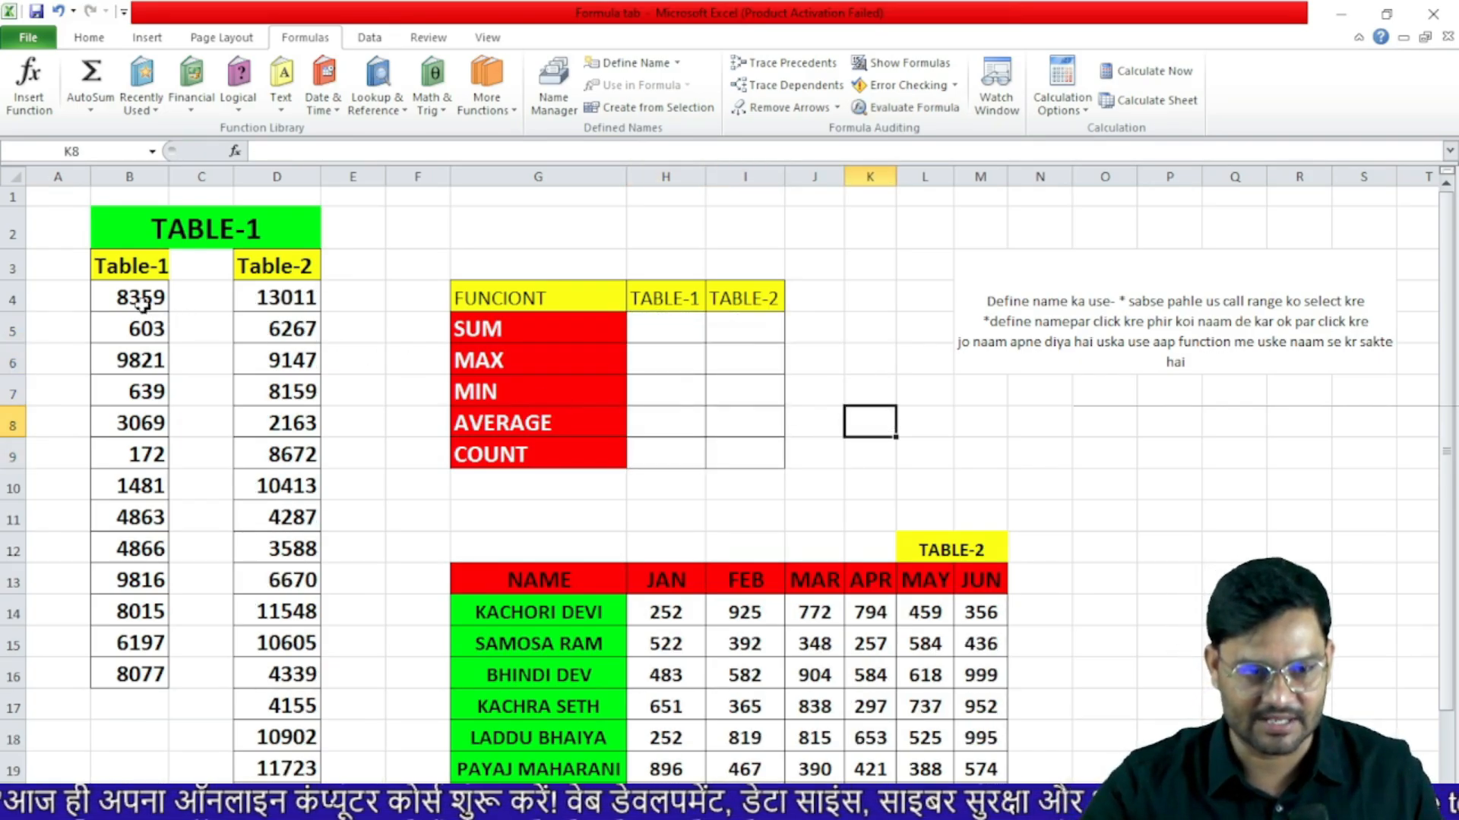
- Define the workbook-scope names Table_1 for B3:B16 and Table_2 for D3:D24, including the column headers
drag(152, 266, 152, 668)
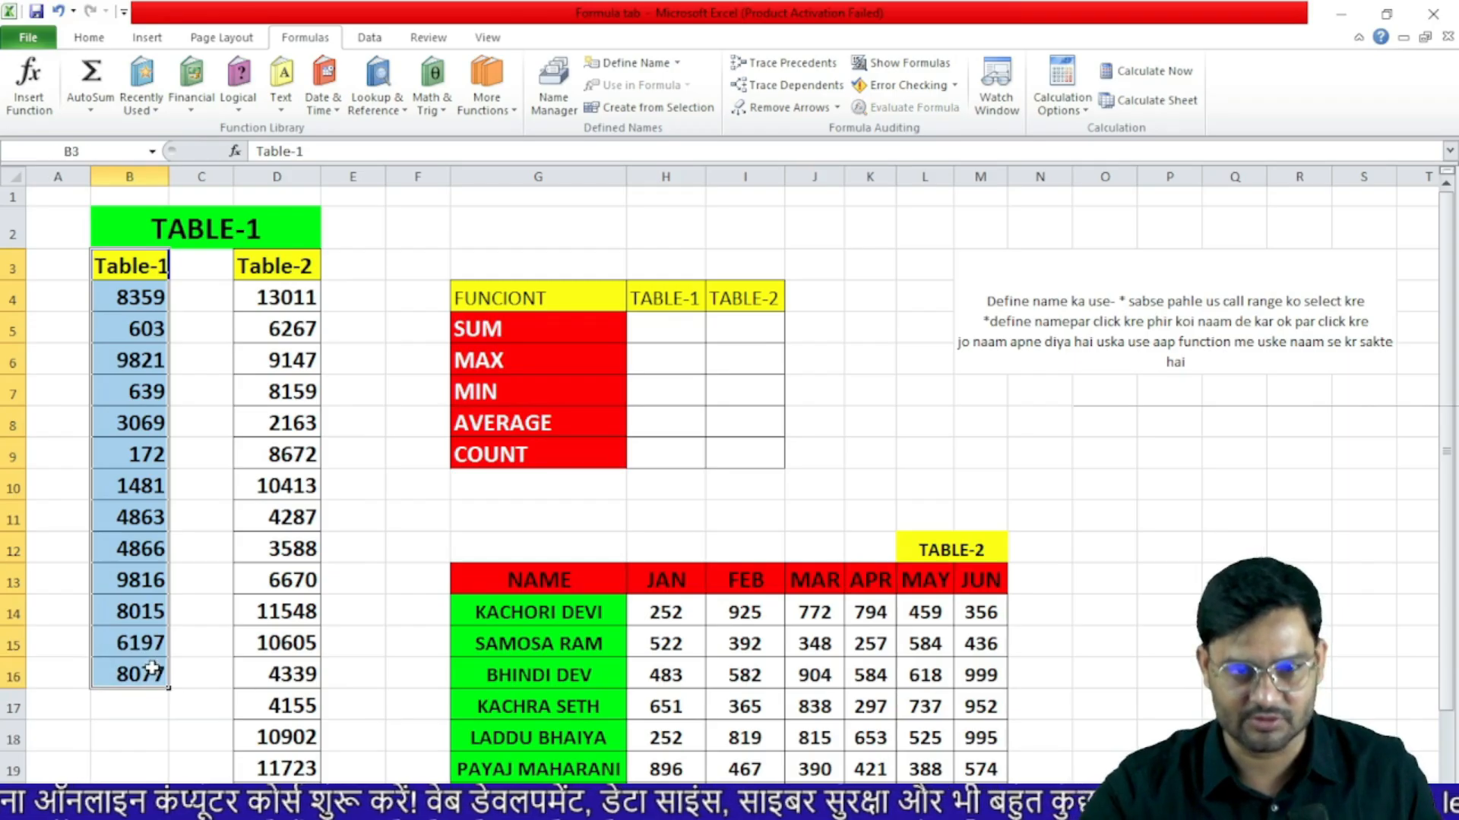
click(651, 68)
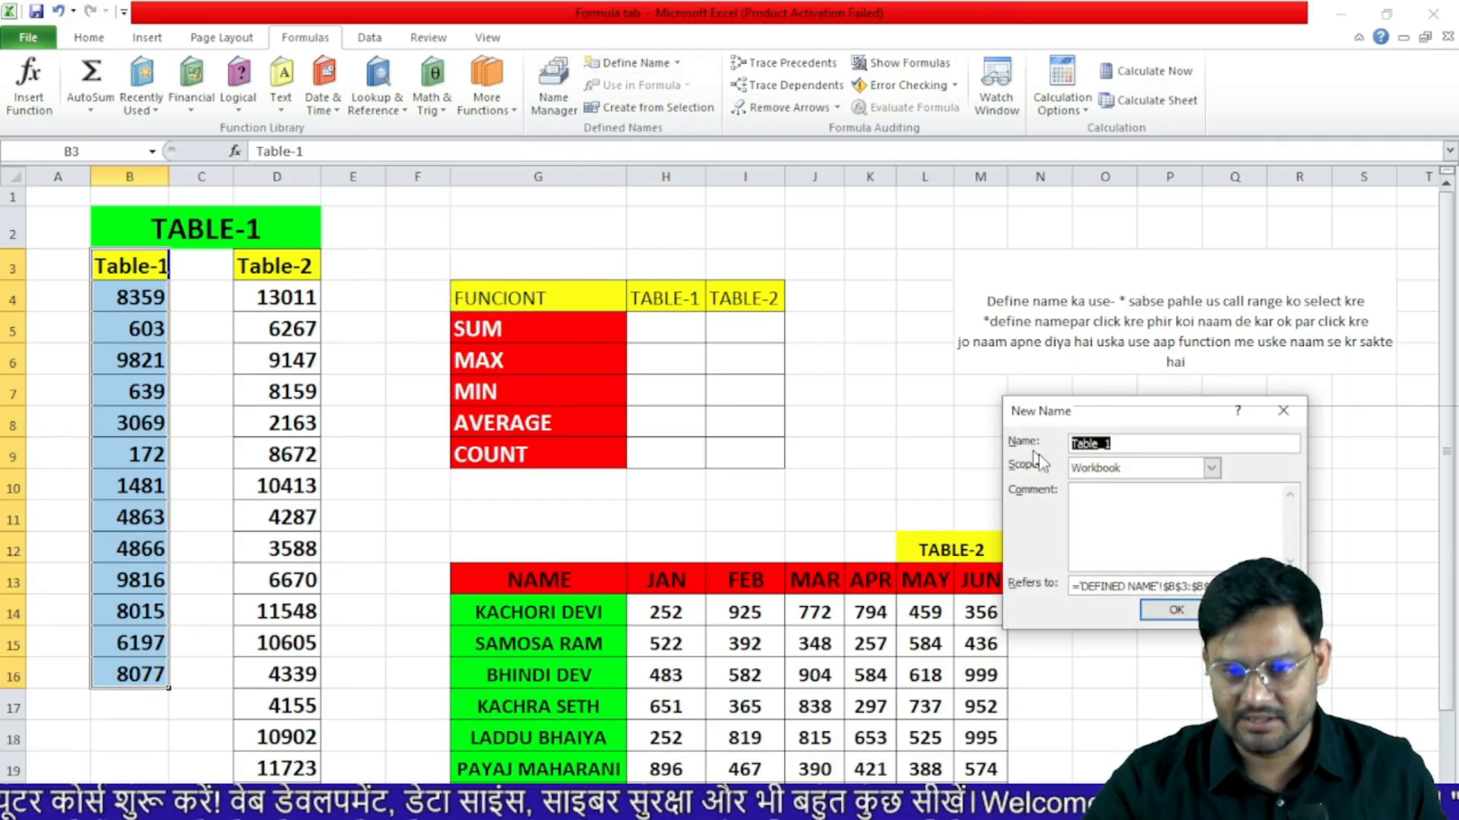
click(1175, 610)
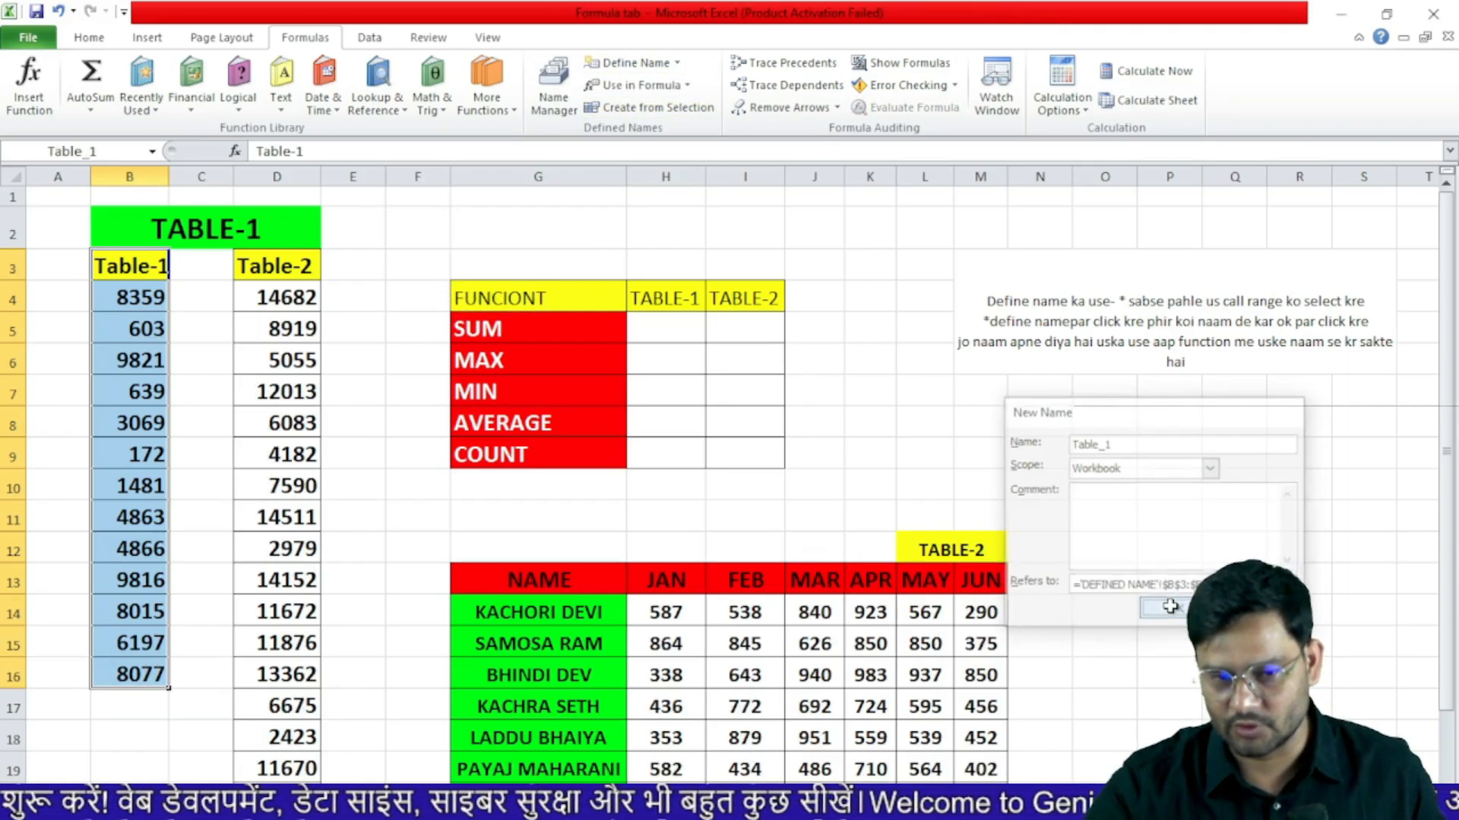
drag(279, 267, 281, 768)
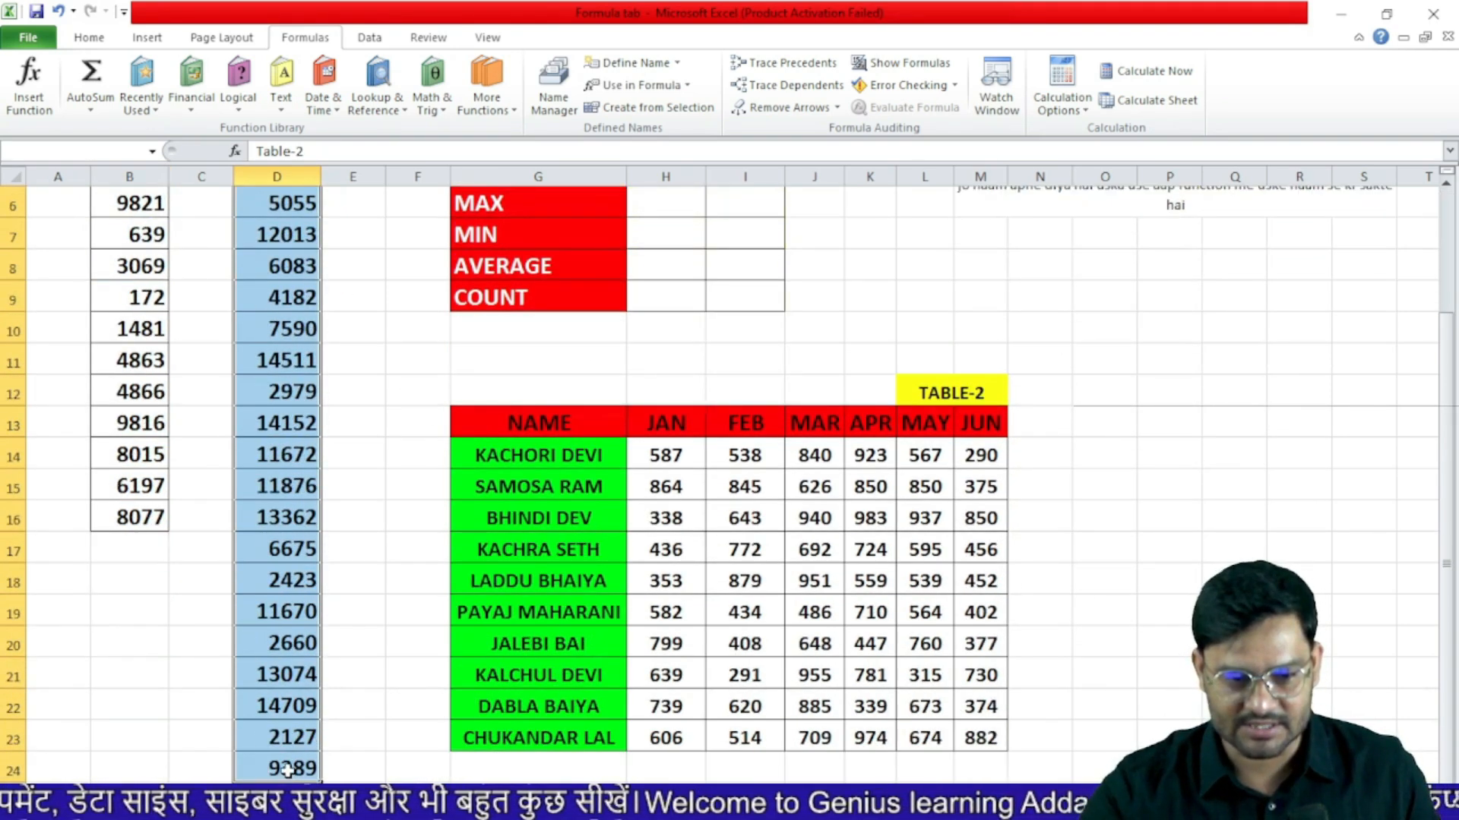
click(649, 64)
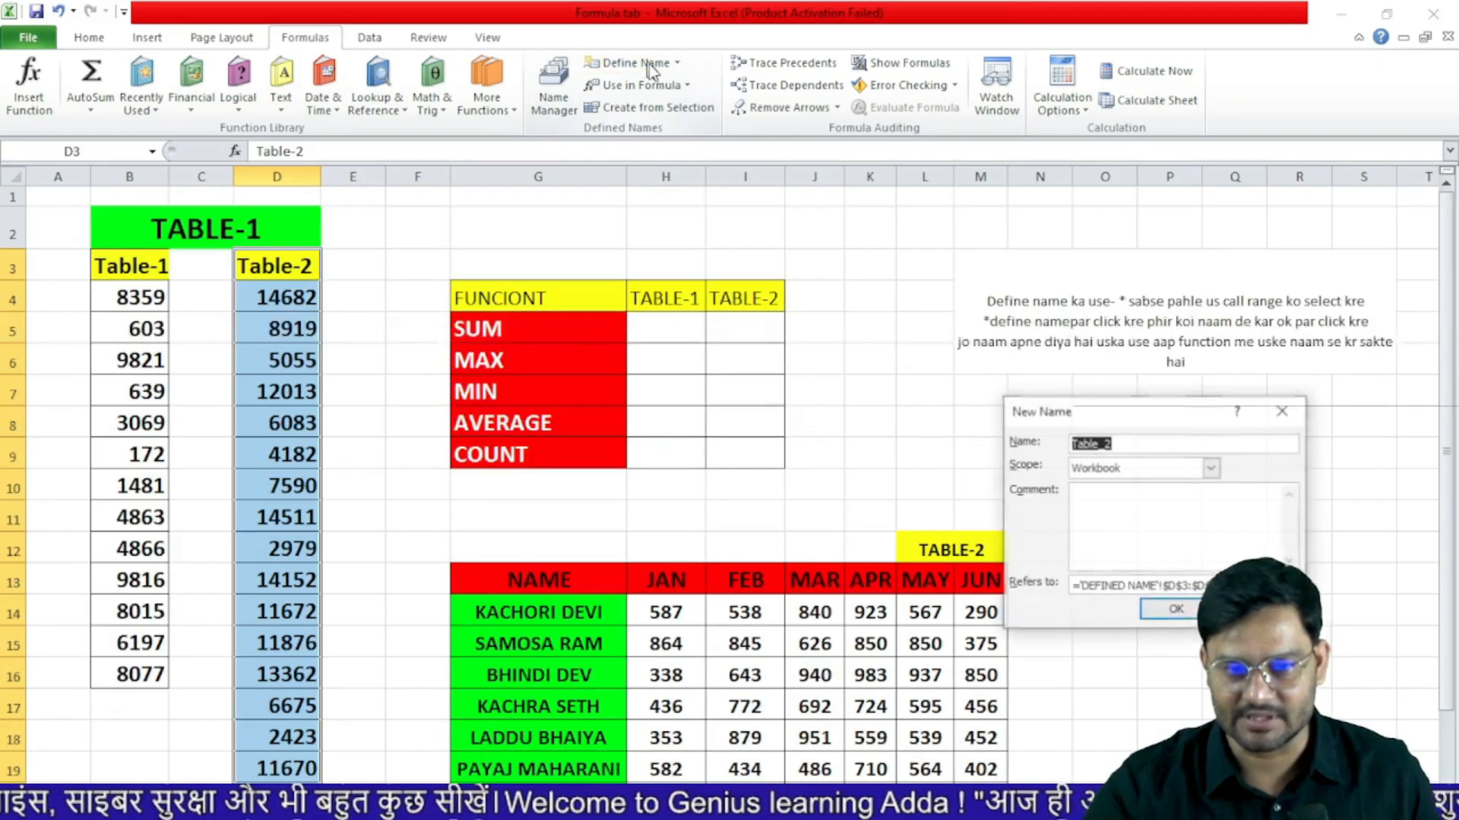
click(1179, 614)
click(335, 355)
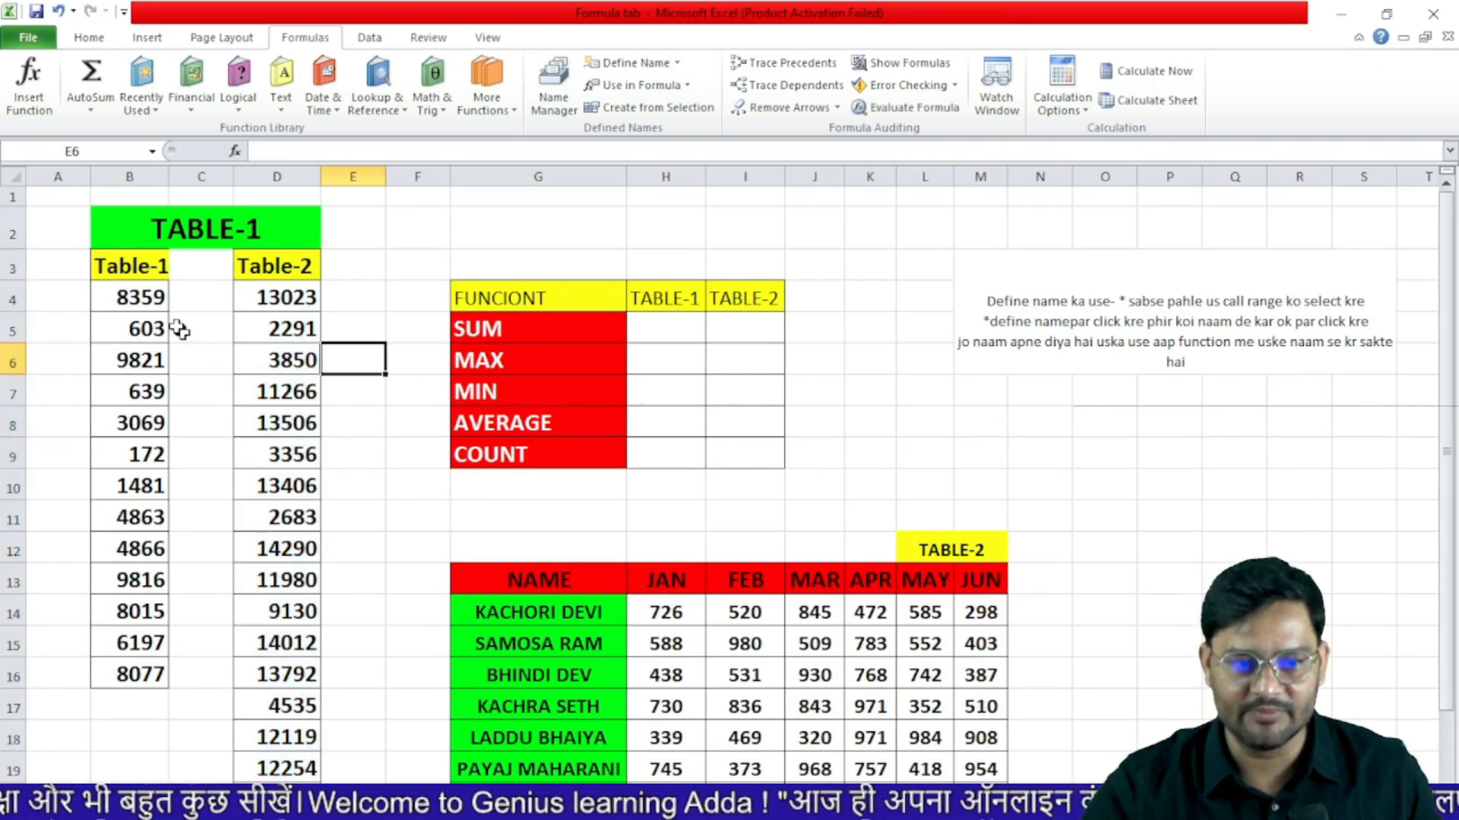
- Enter a MIN formula in I7 that uses the defined name Table_2
click(686, 84)
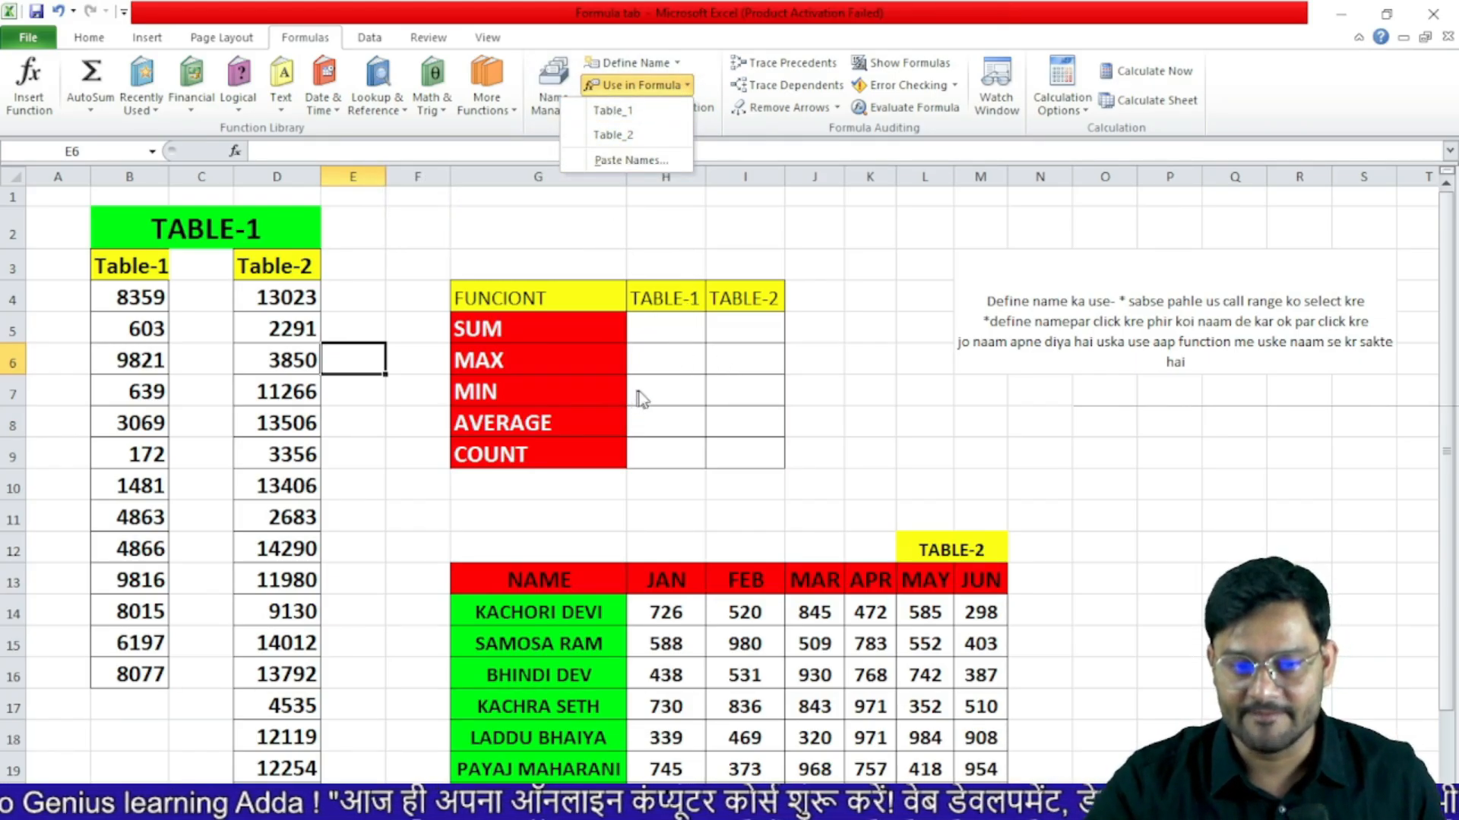
click(731, 392)
click(733, 393)
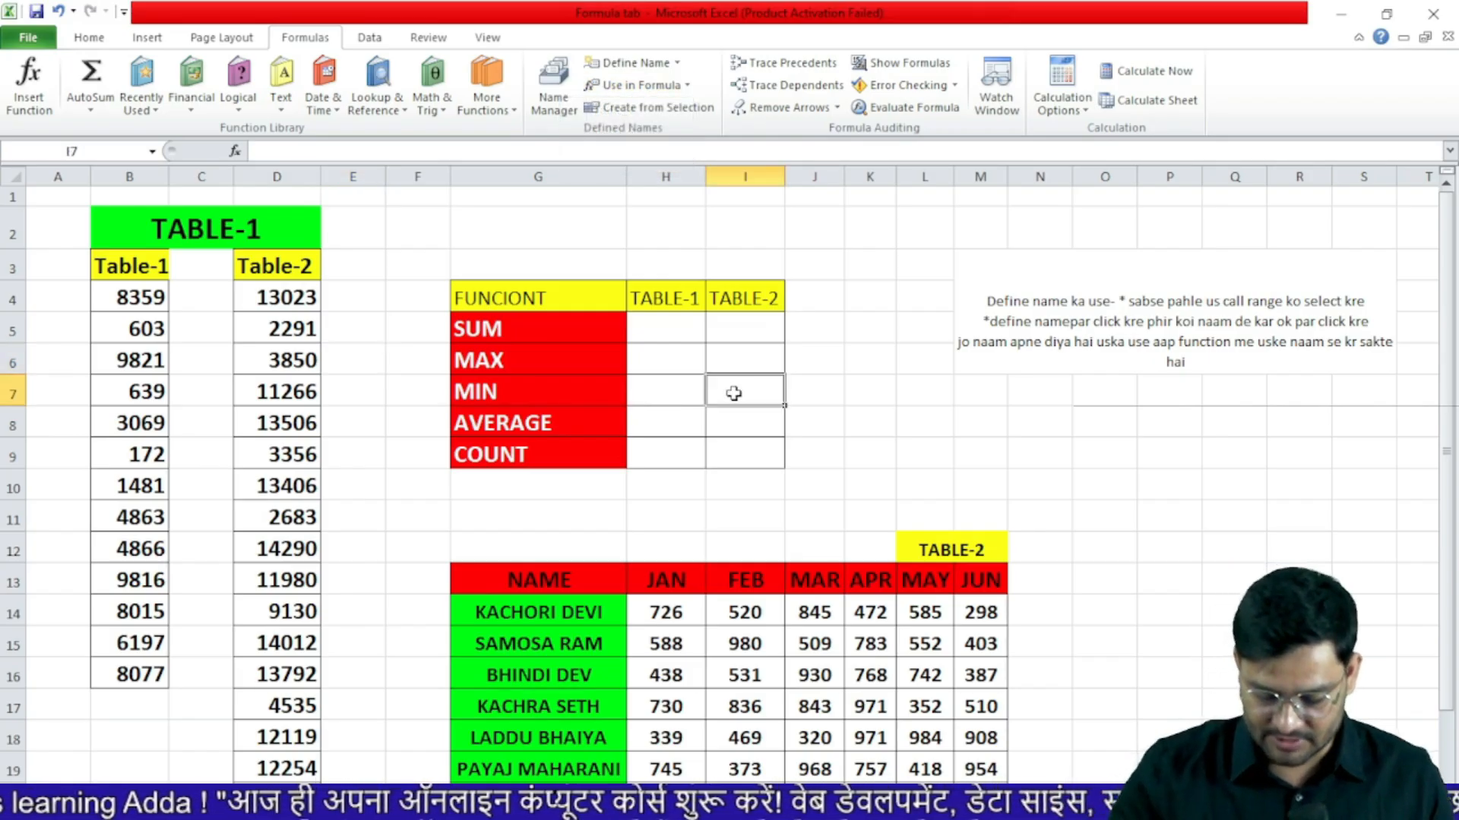
text(=min)
key(Tab)
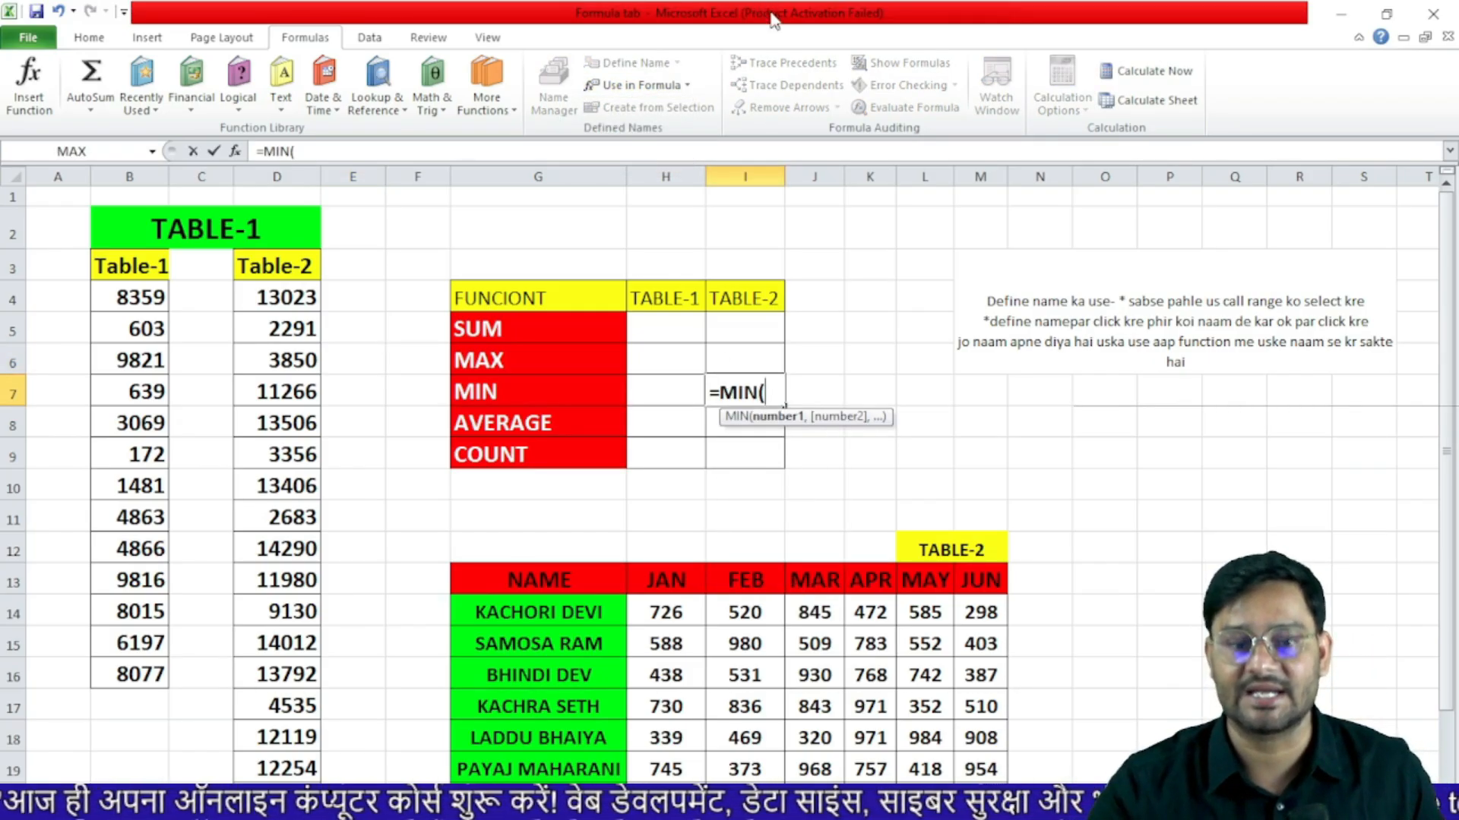
click(685, 85)
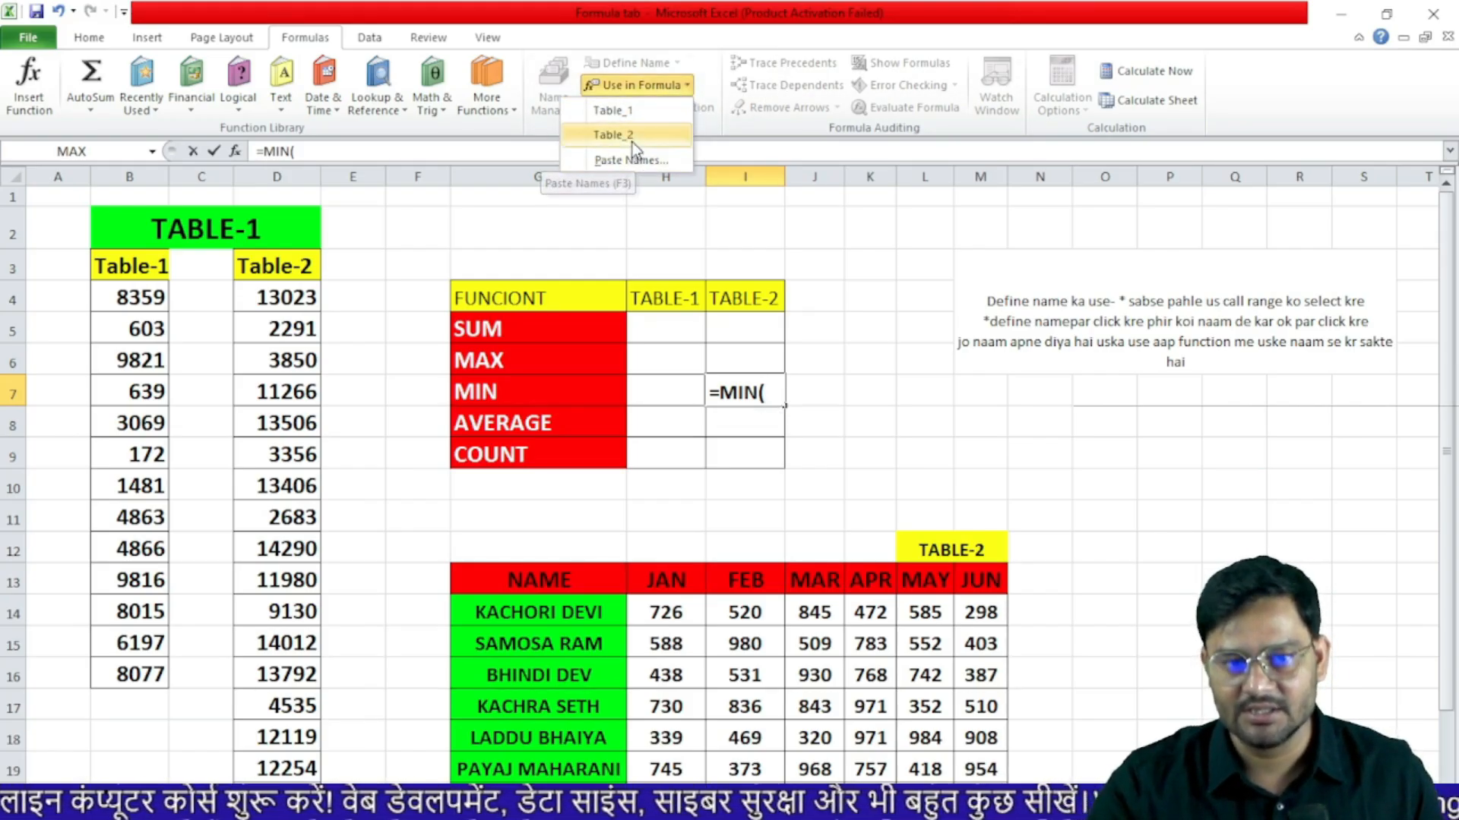
click(613, 135)
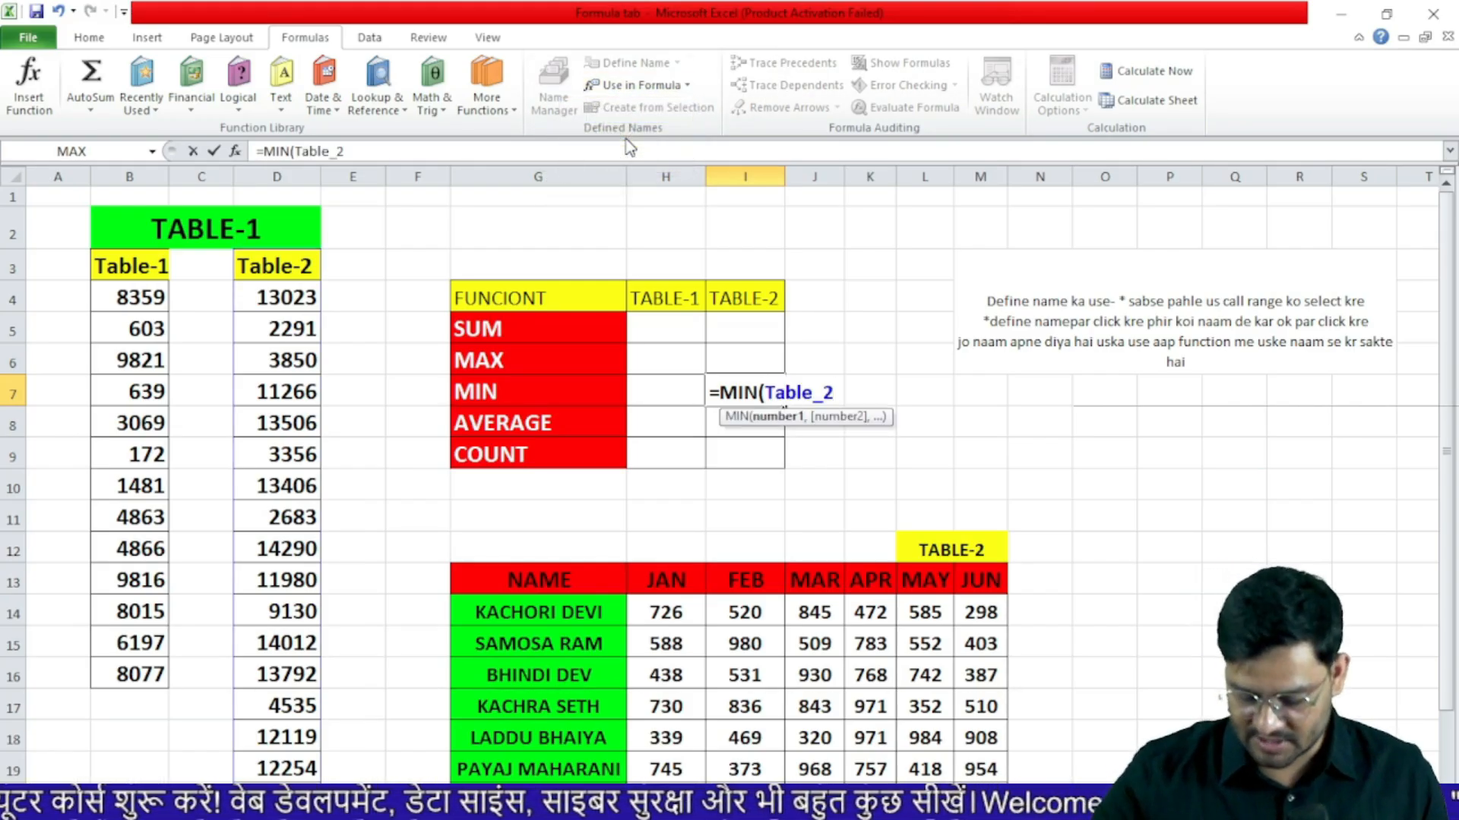
key(Return)
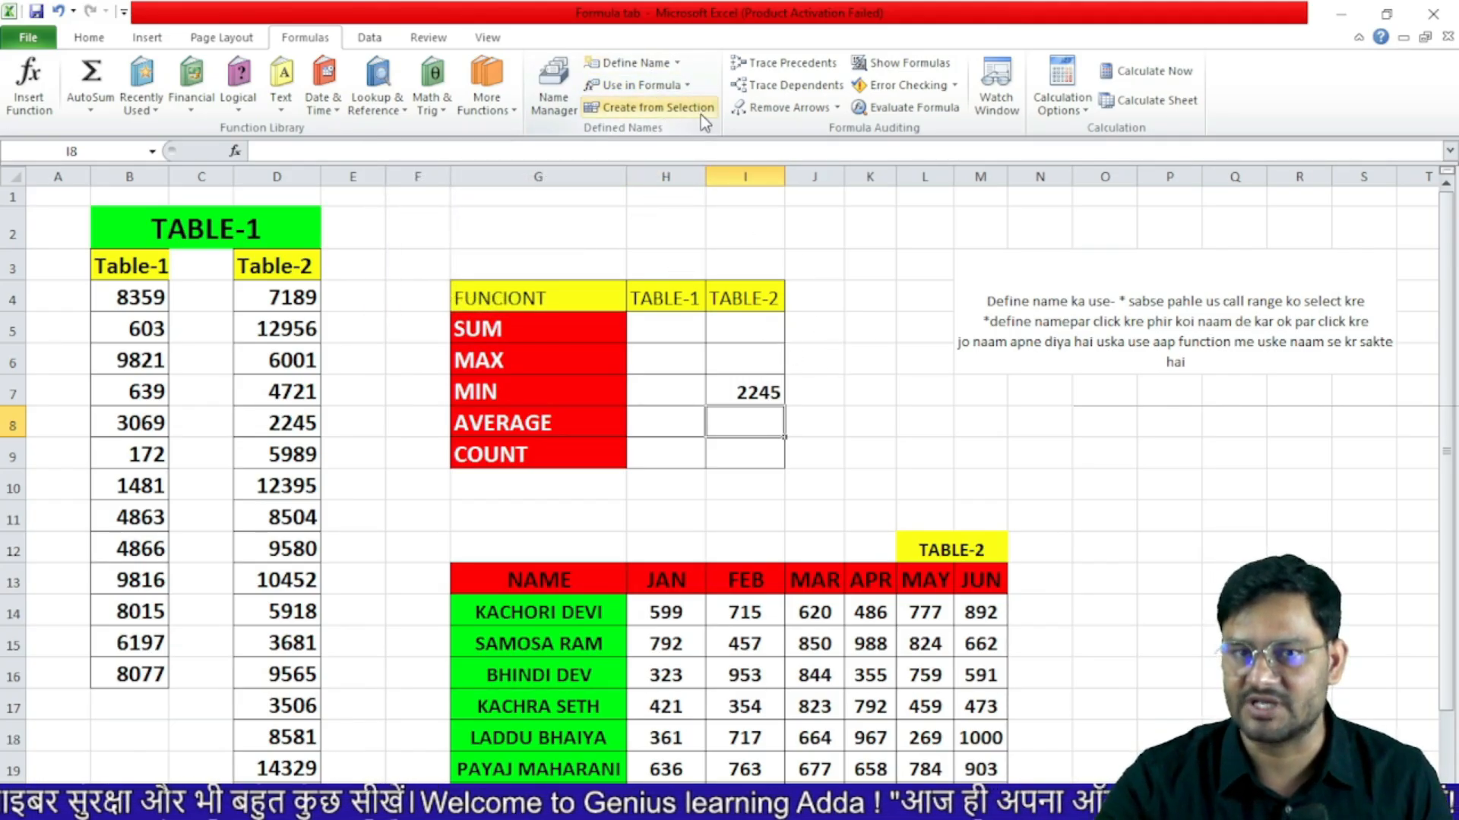
- Examine the name column G14:G23 and the month headers in row 13 of the lower table
scroll(1013, 634, down, 3)
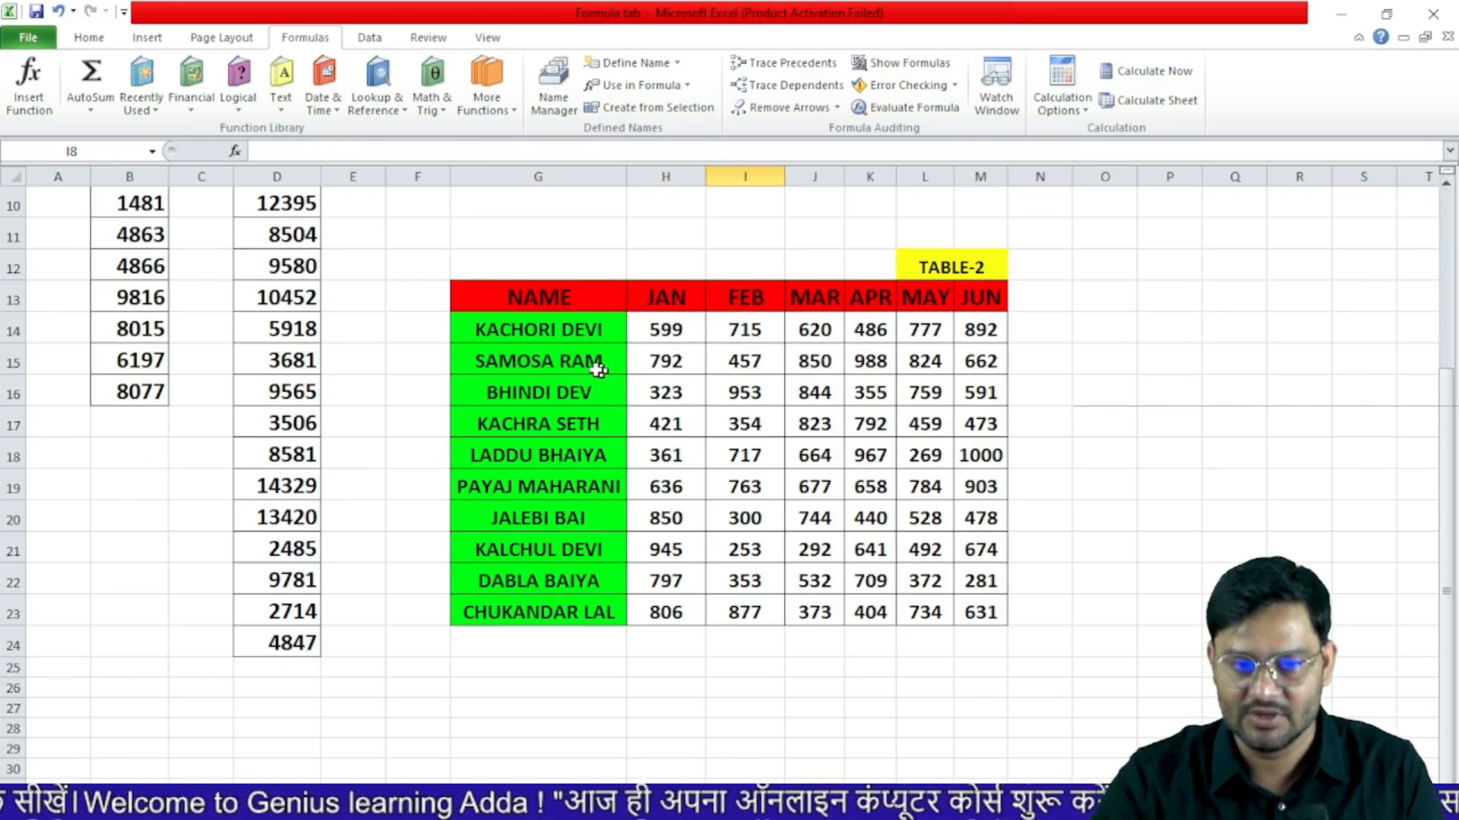
drag(570, 323, 575, 600)
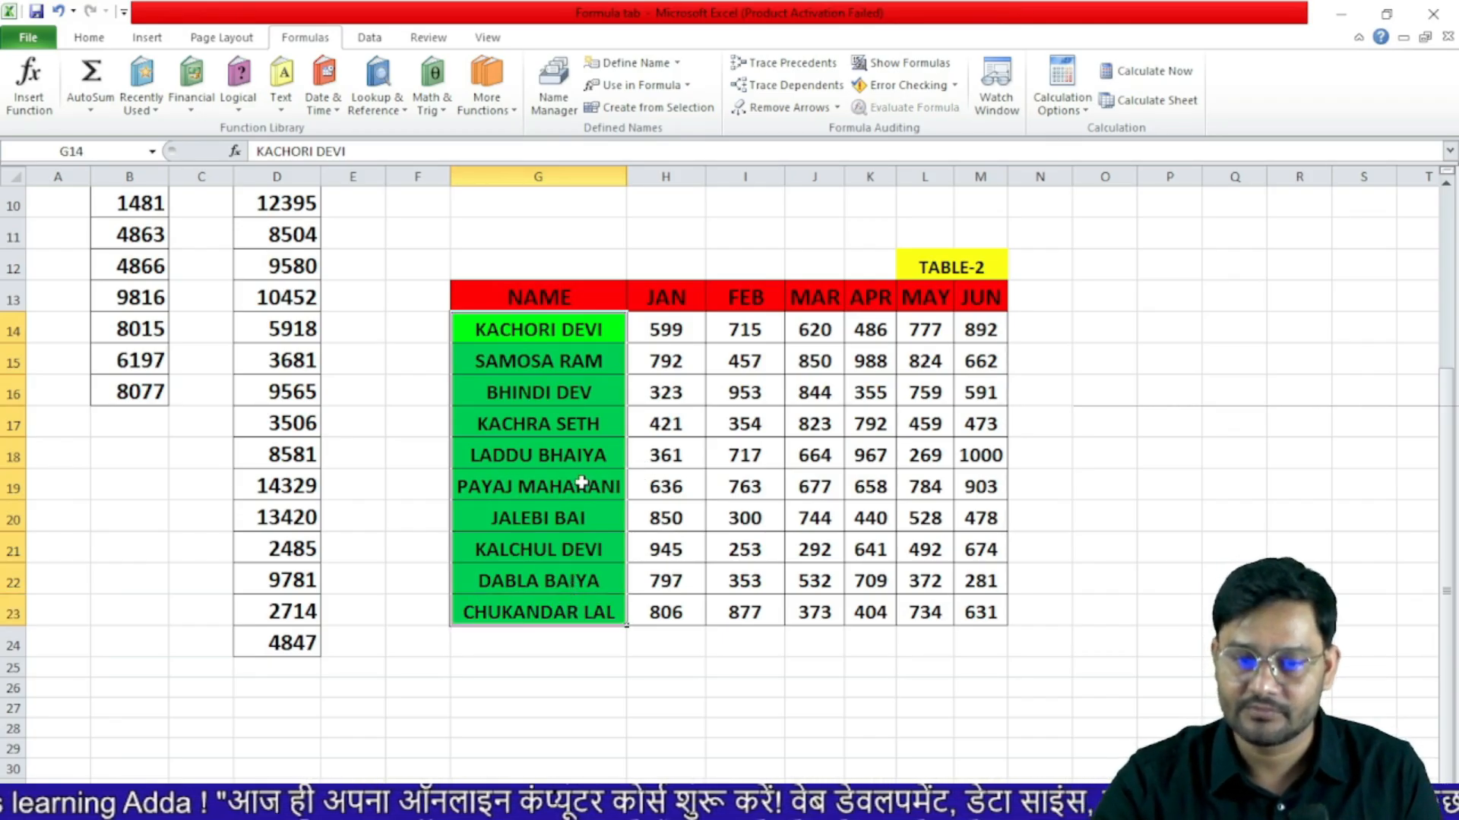
click(1118, 423)
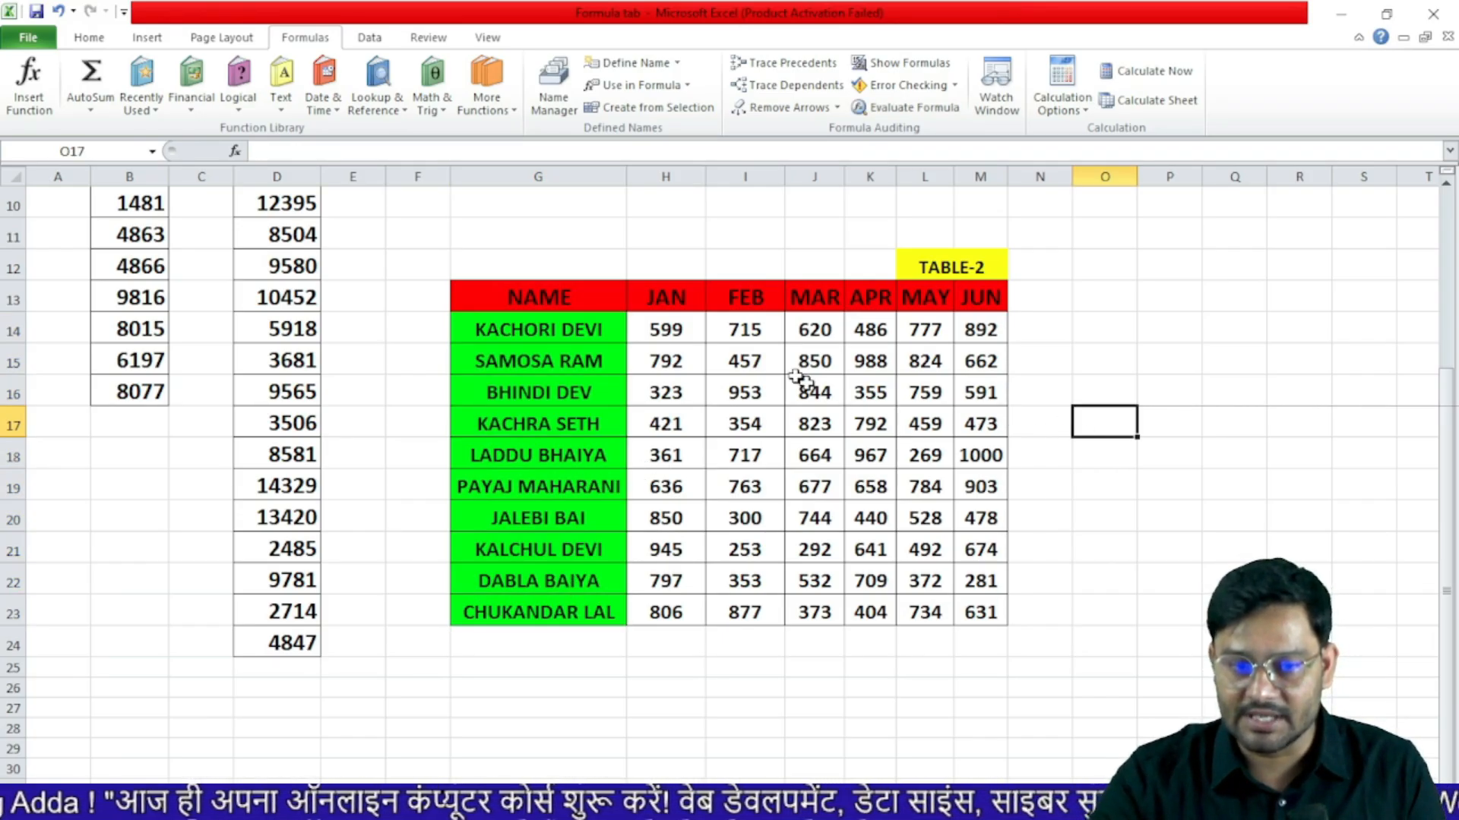
click(672, 300)
click(741, 296)
click(824, 297)
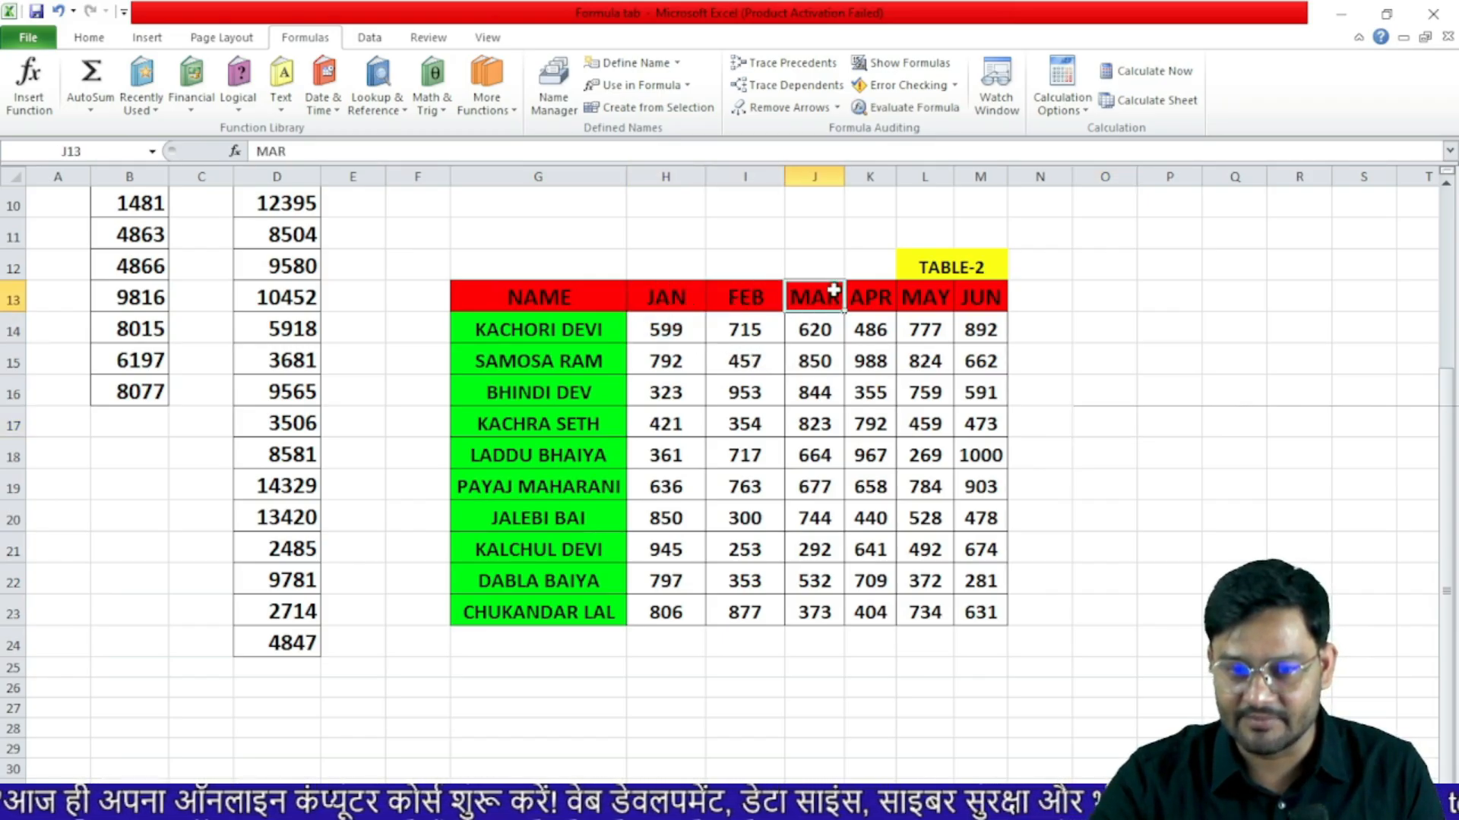
click(874, 294)
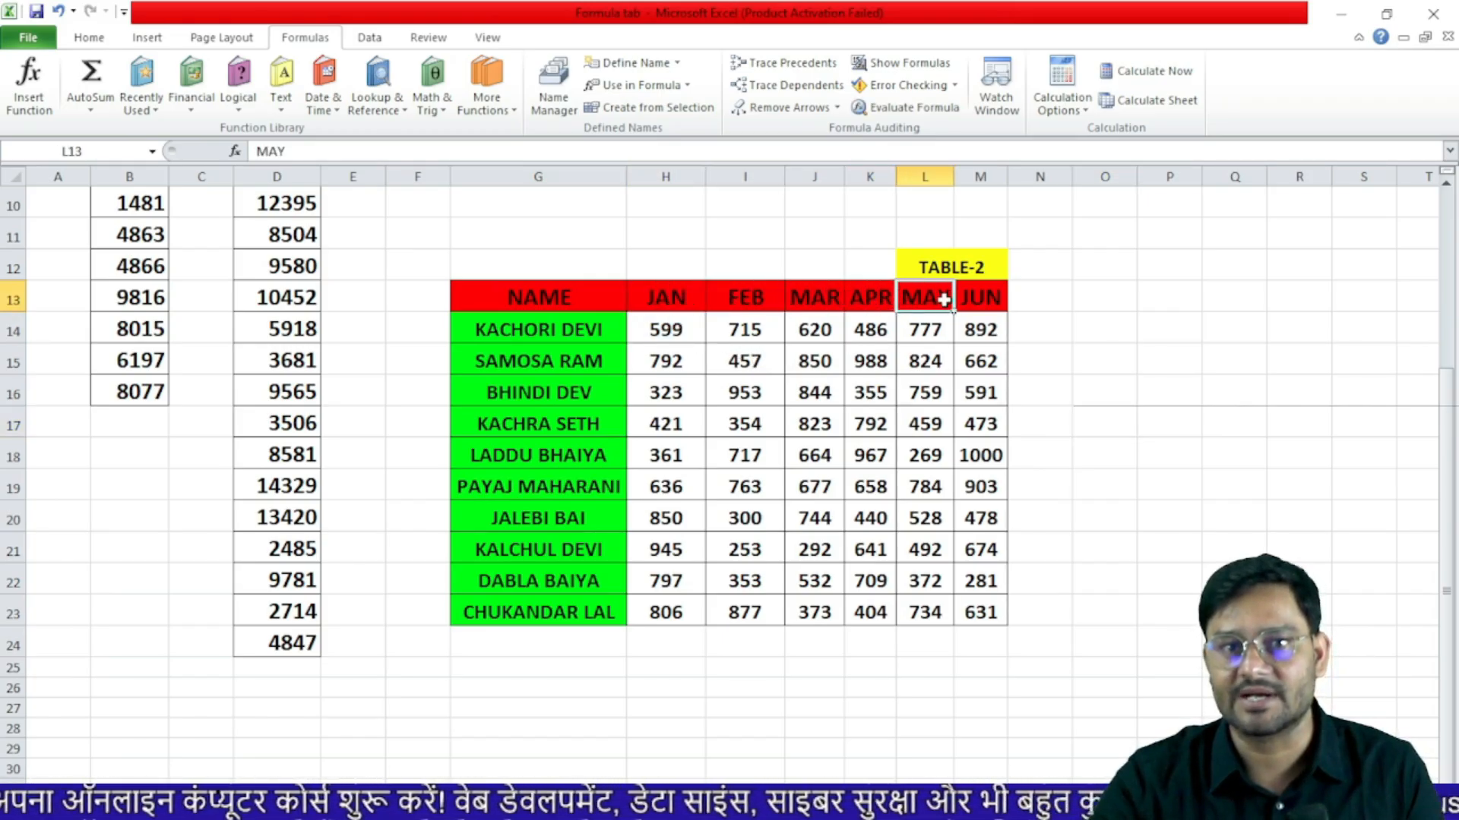
click(573, 337)
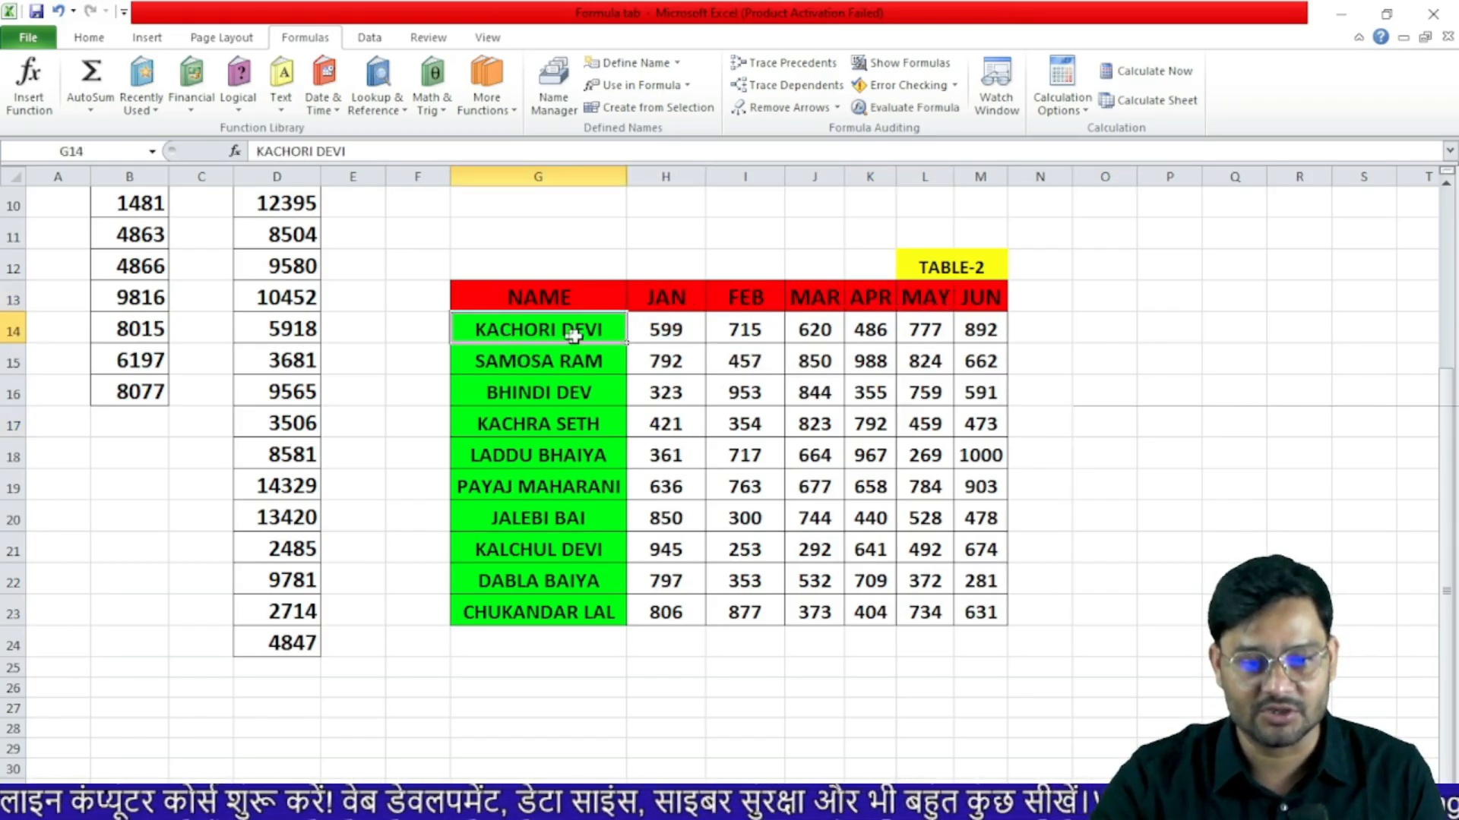
click(506, 372)
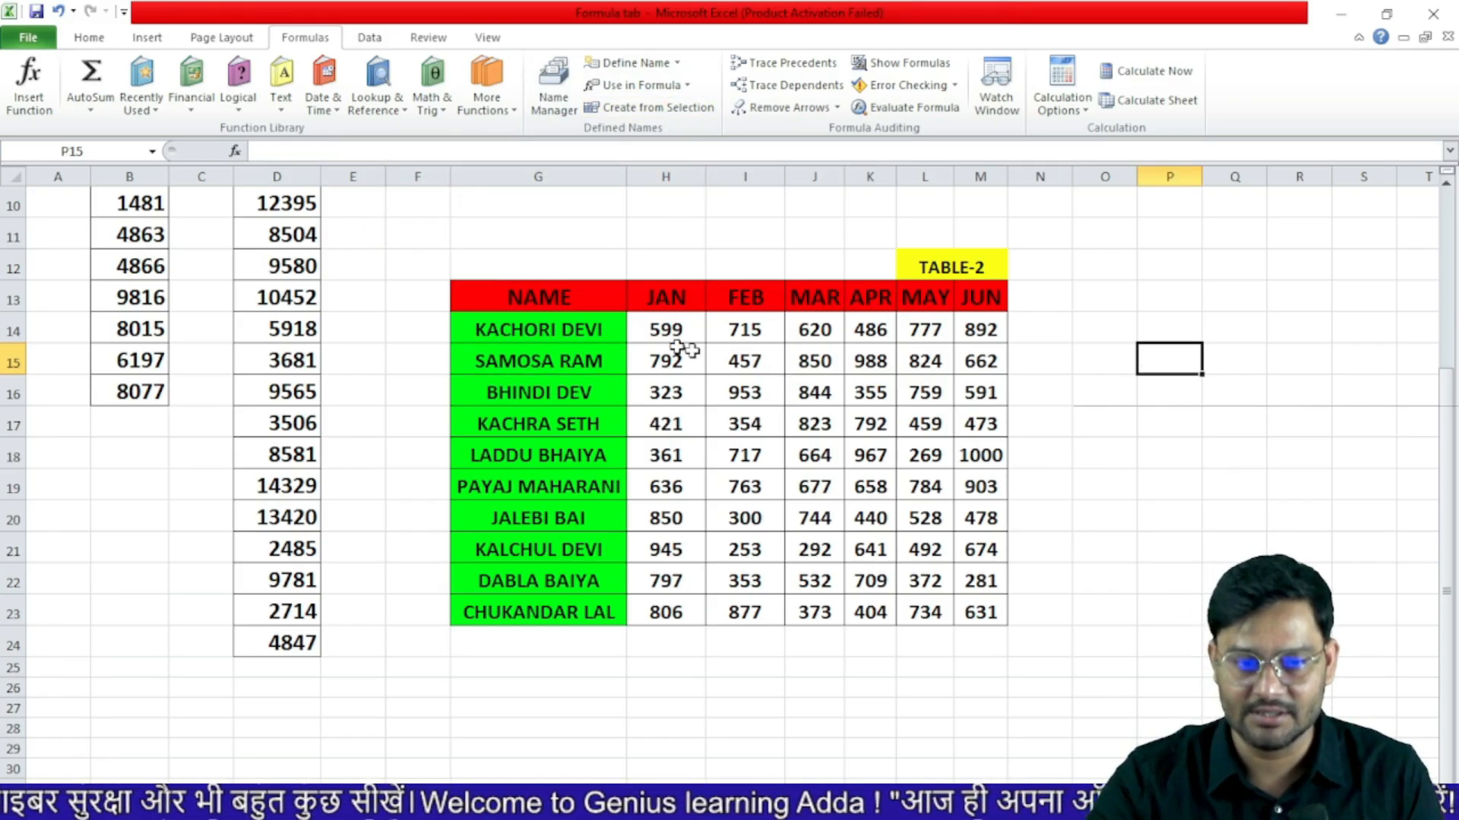
- Create names for the lower table G13:M23 from its top row only, excluding the left column, and check the list of available names
drag(521, 292, 978, 612)
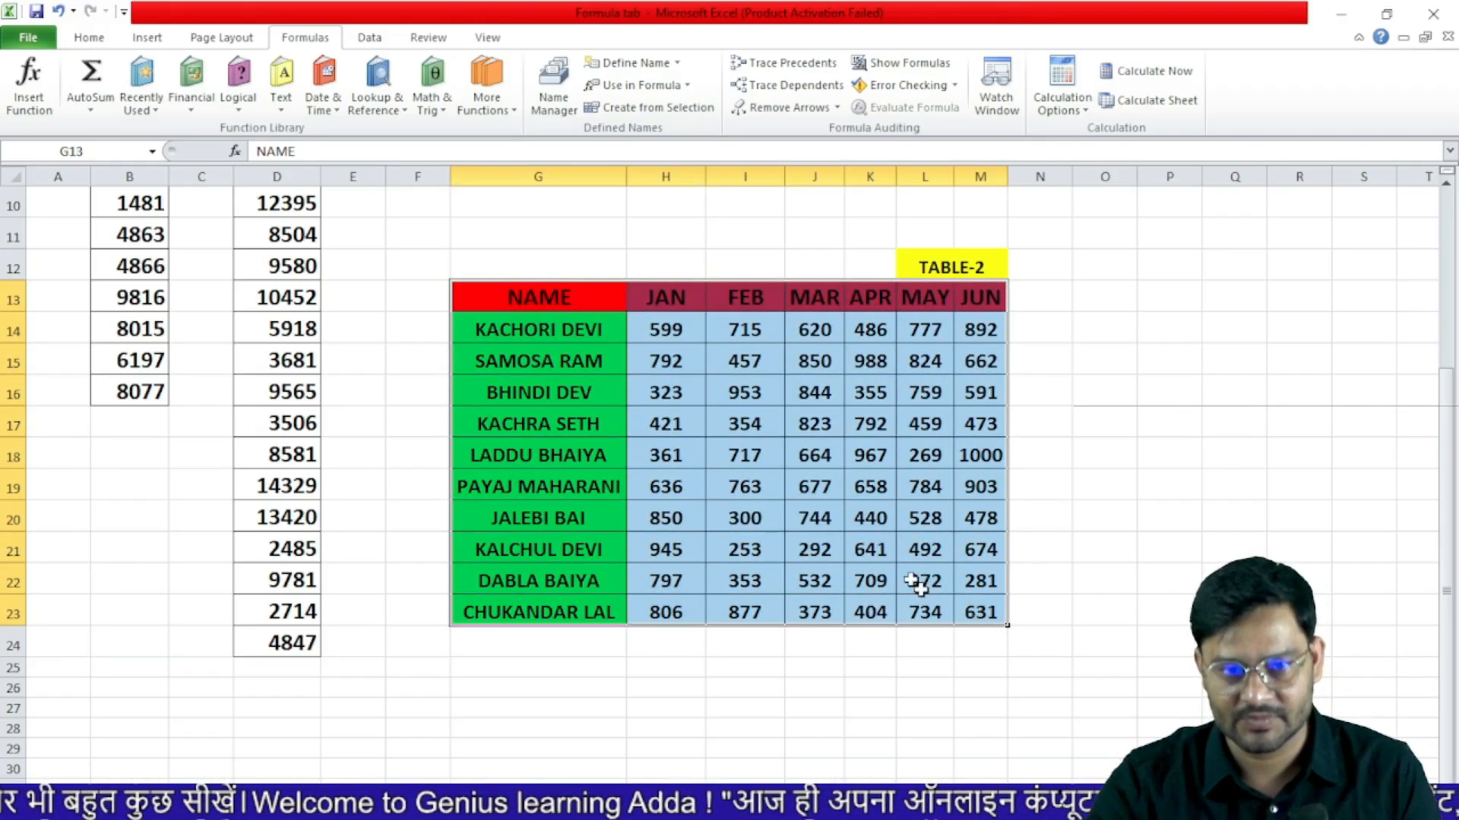
click(668, 110)
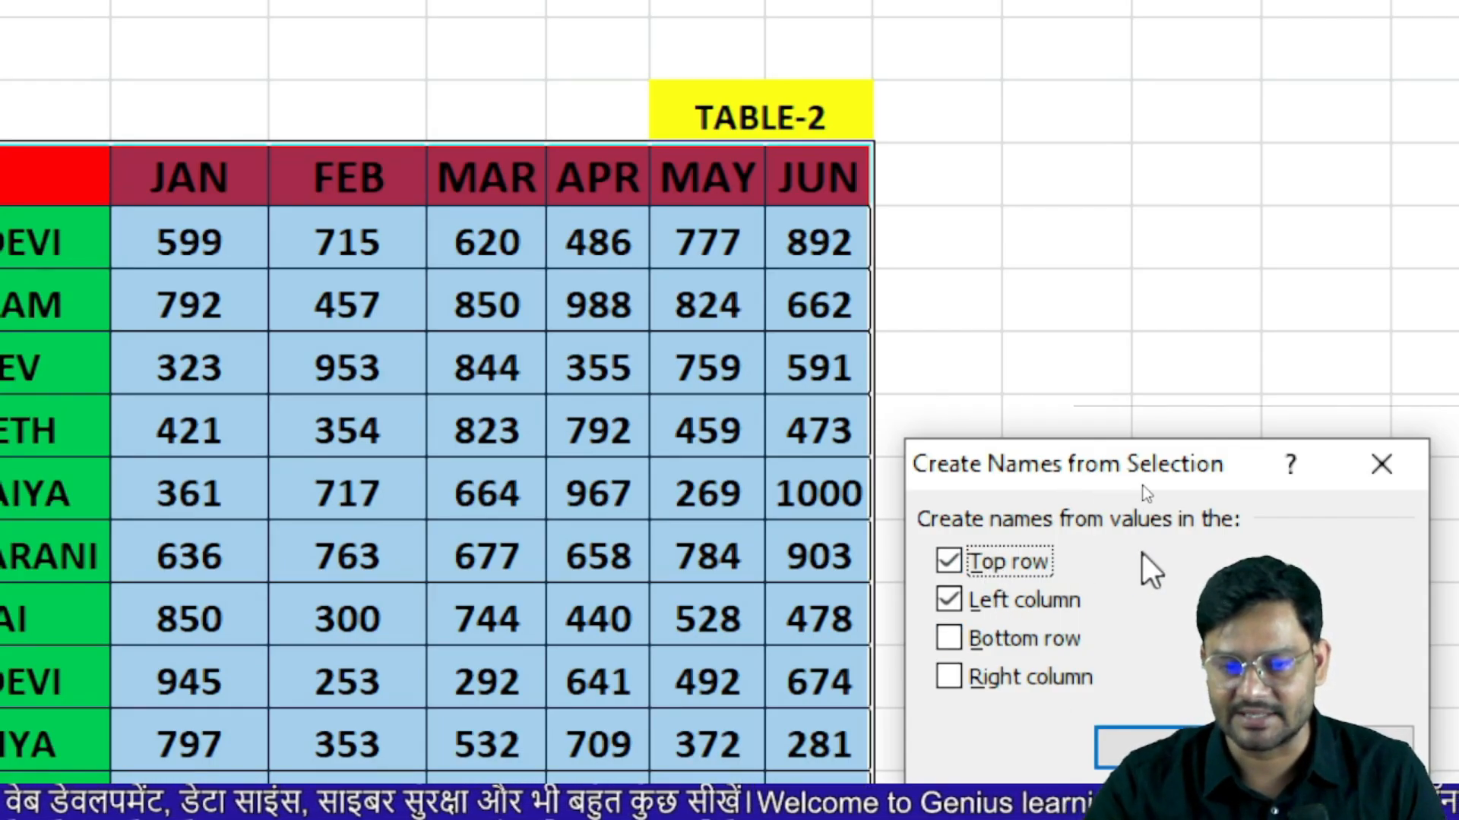
click(955, 599)
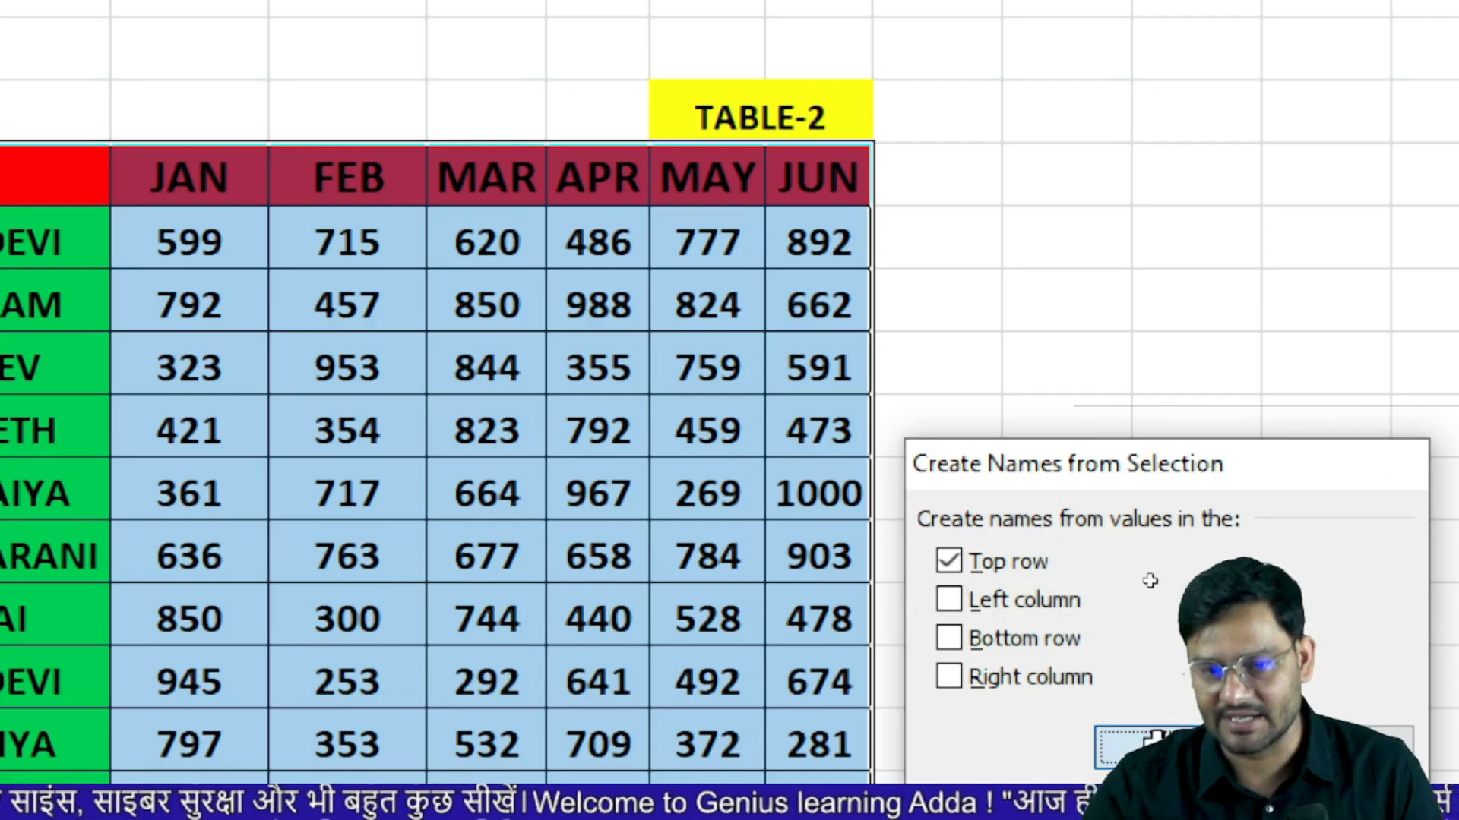
key(Return)
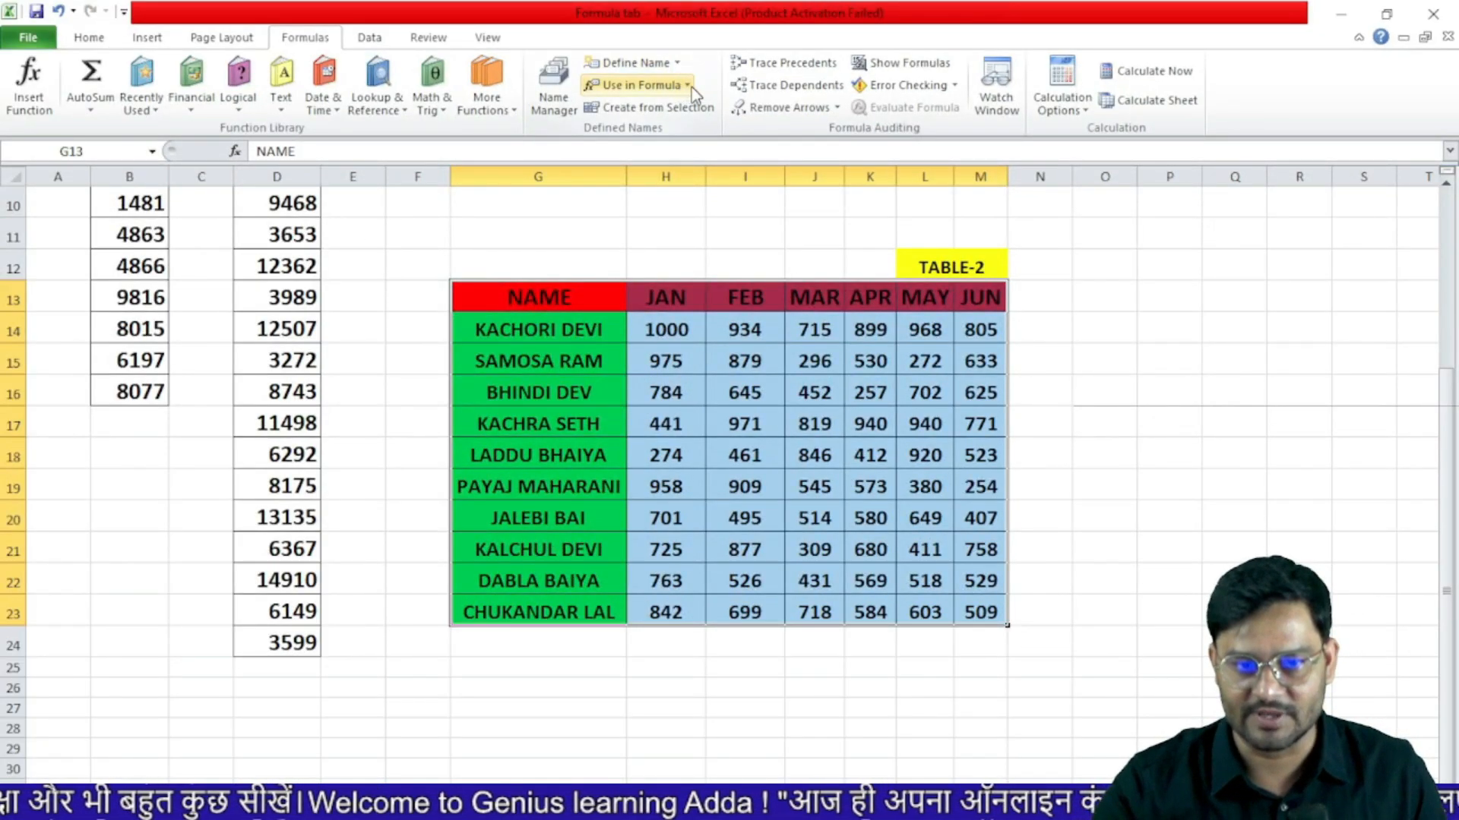
click(686, 85)
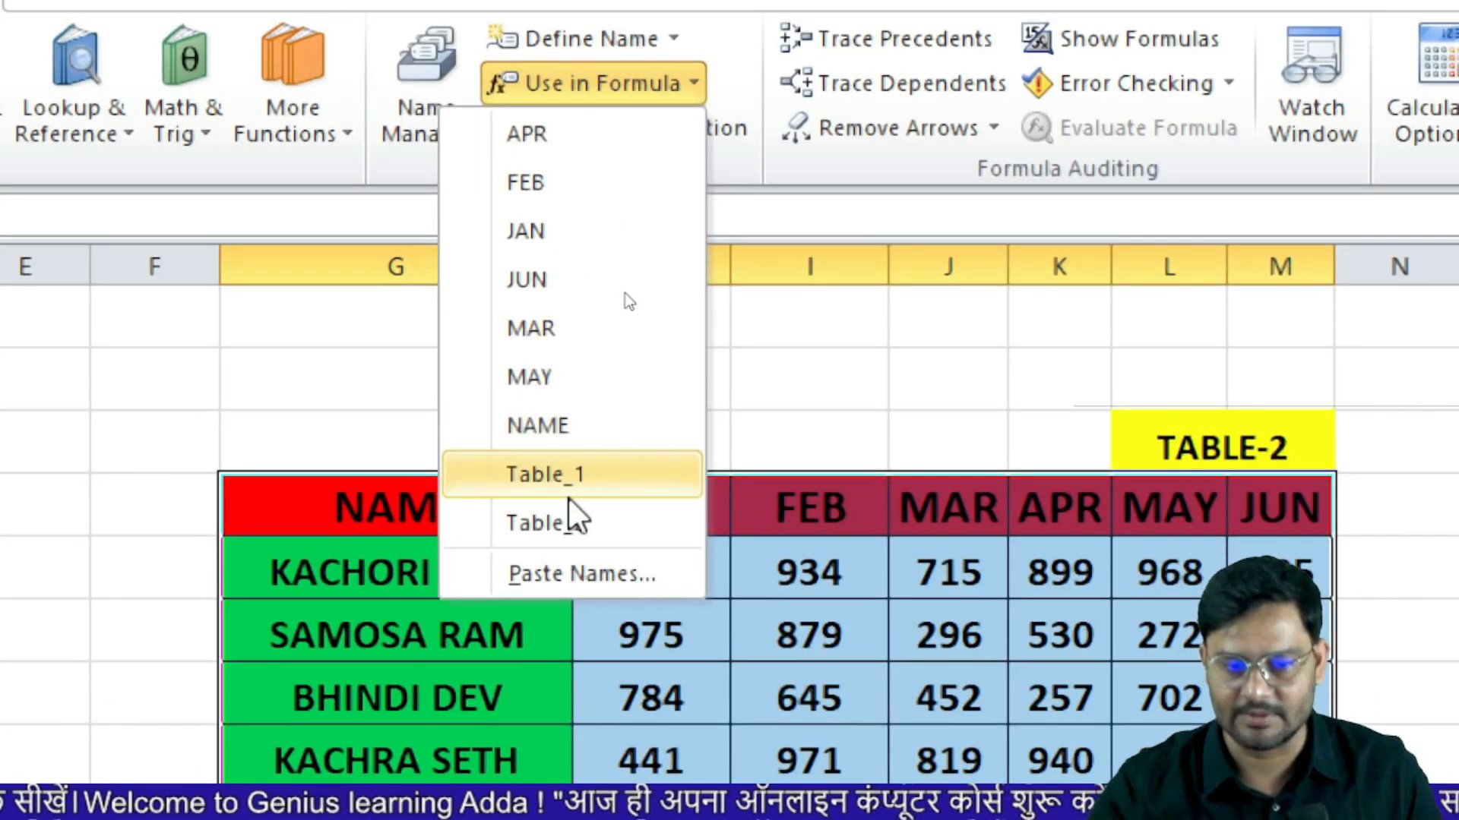
click(894, 374)
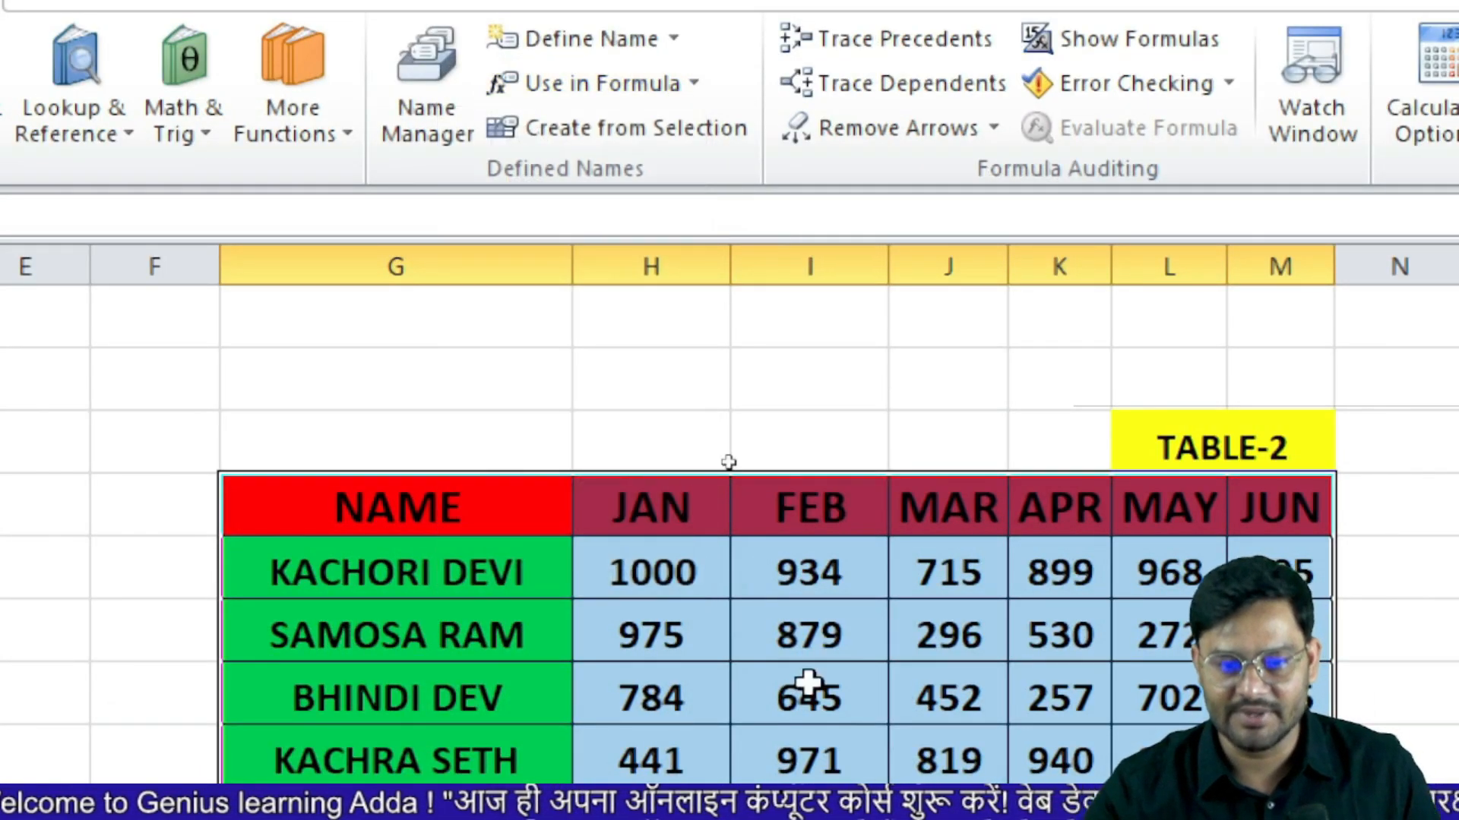
- Enter a SUM formula in H24 that totals the defined name JAN
click(660, 713)
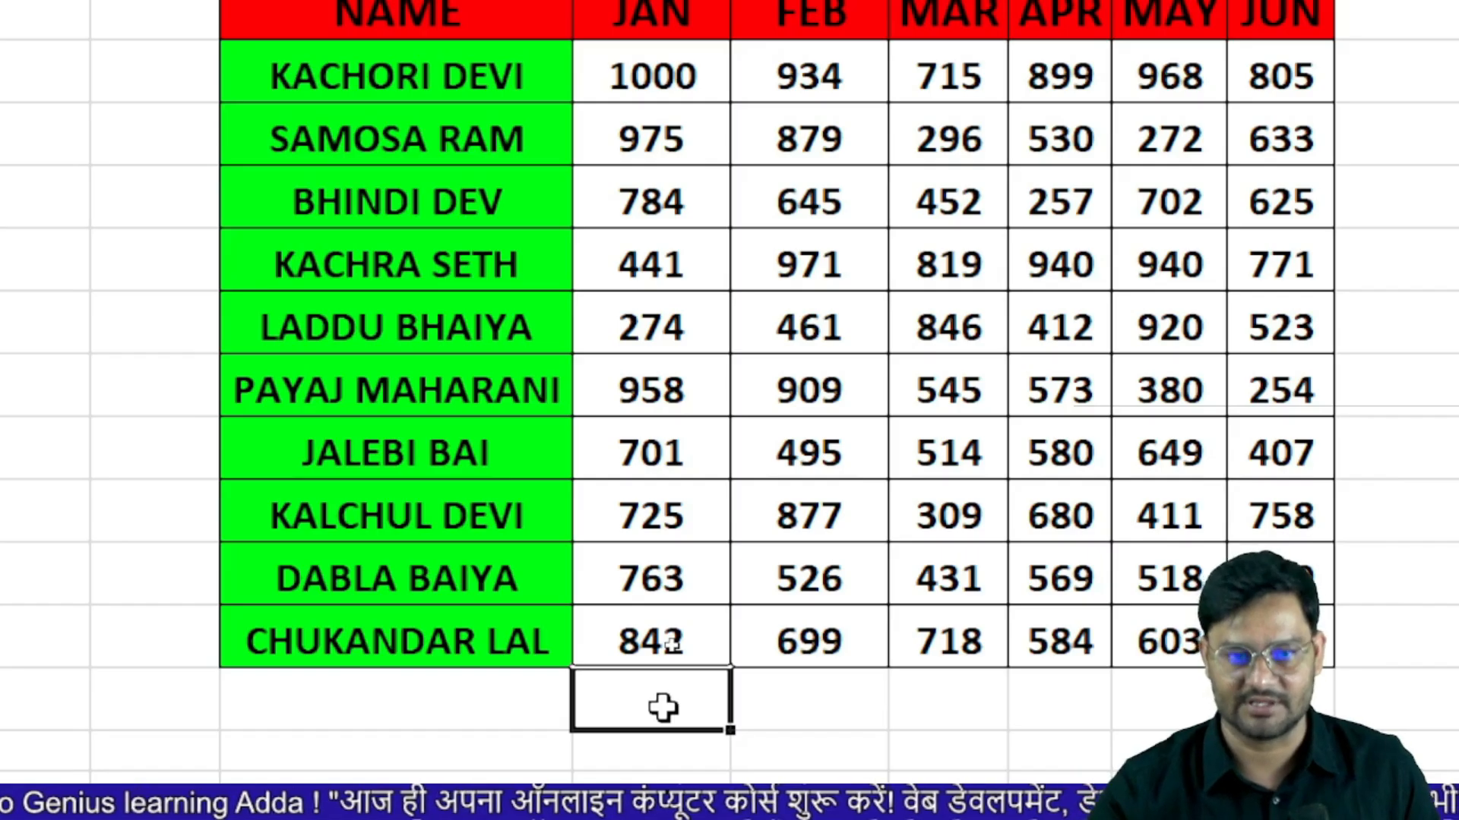
text(=sum)
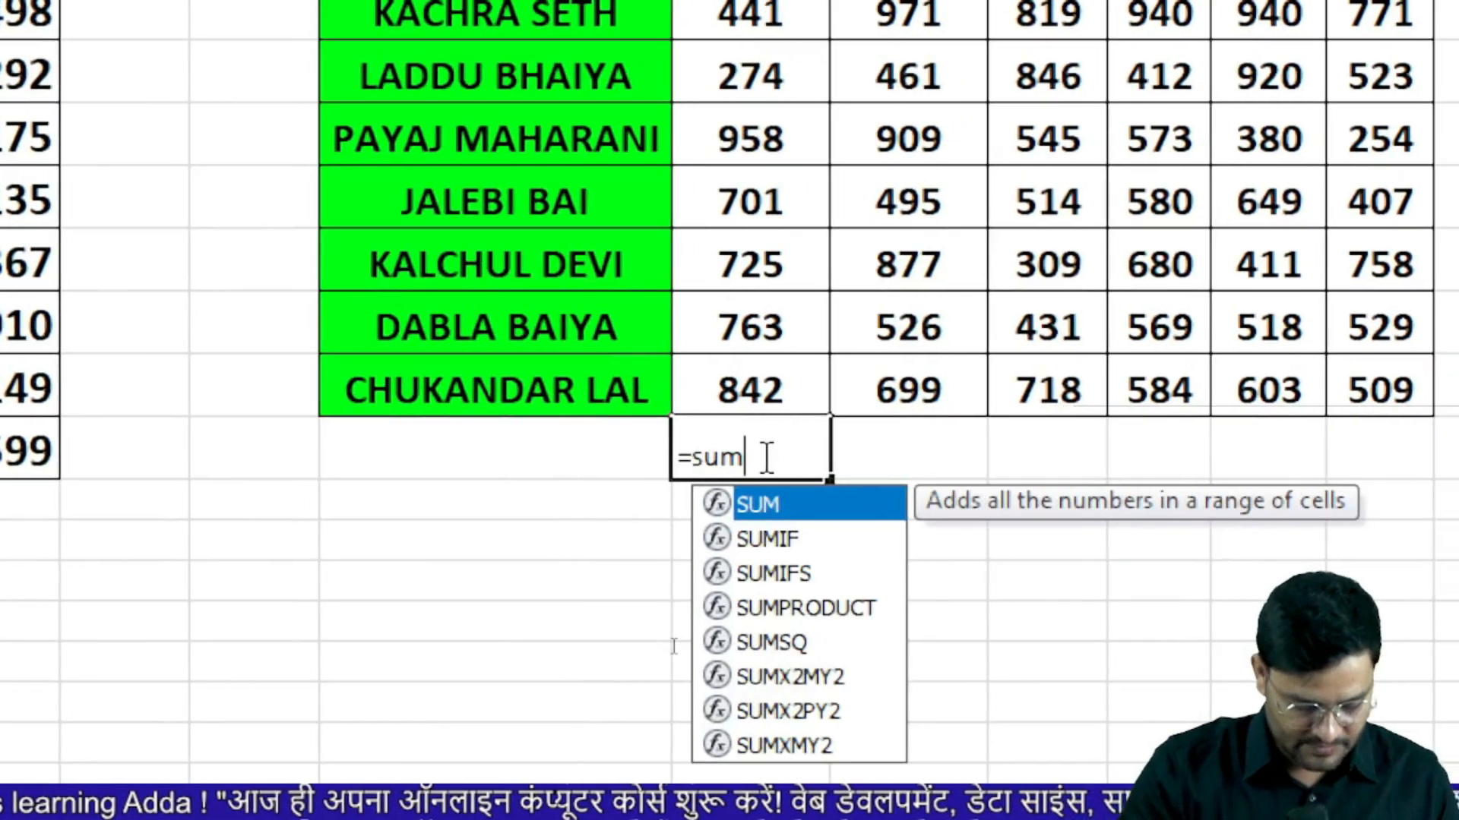
key(Tab)
text(jan)
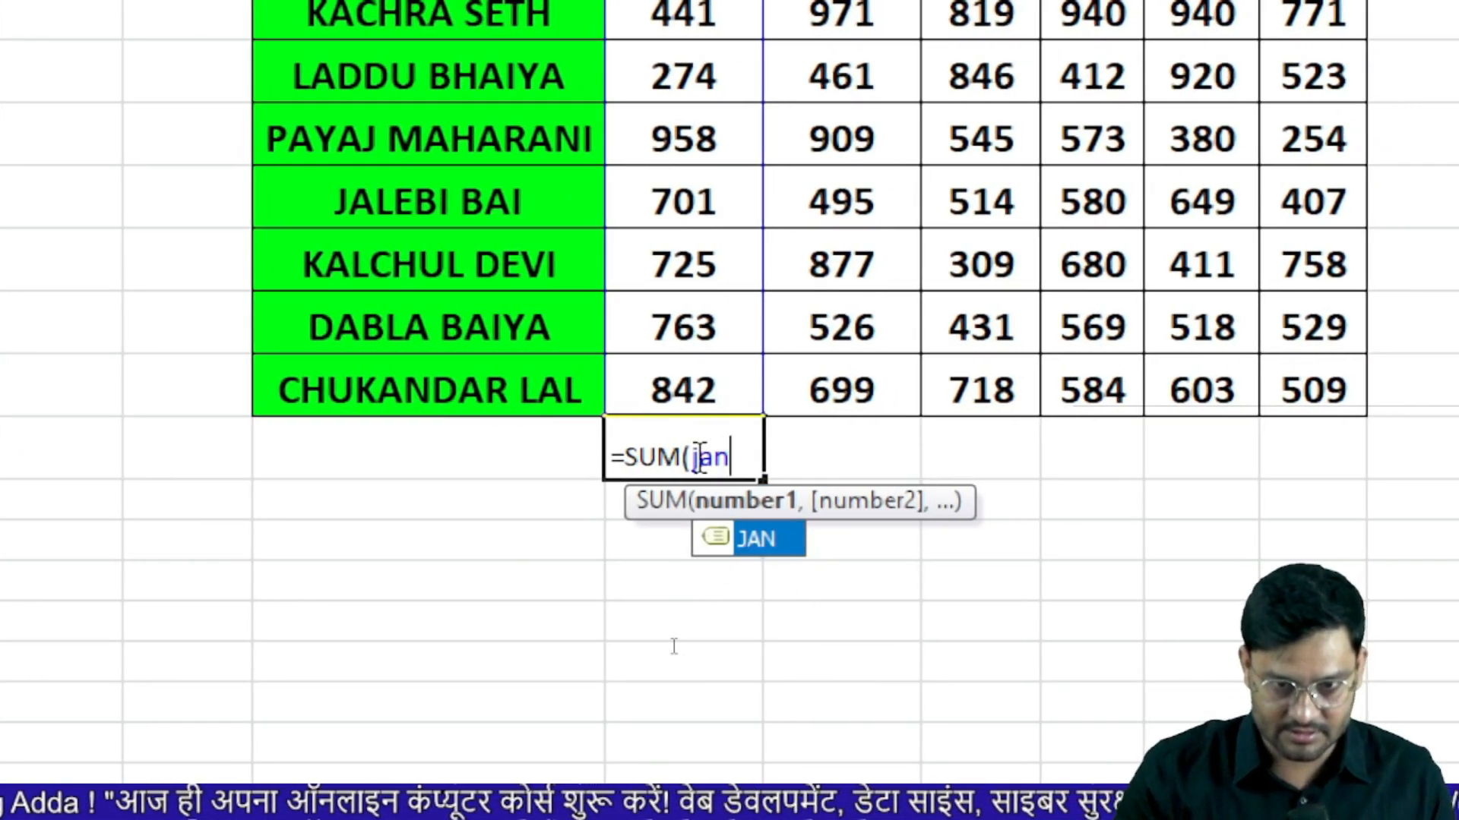
key(Tab)
key(Return)
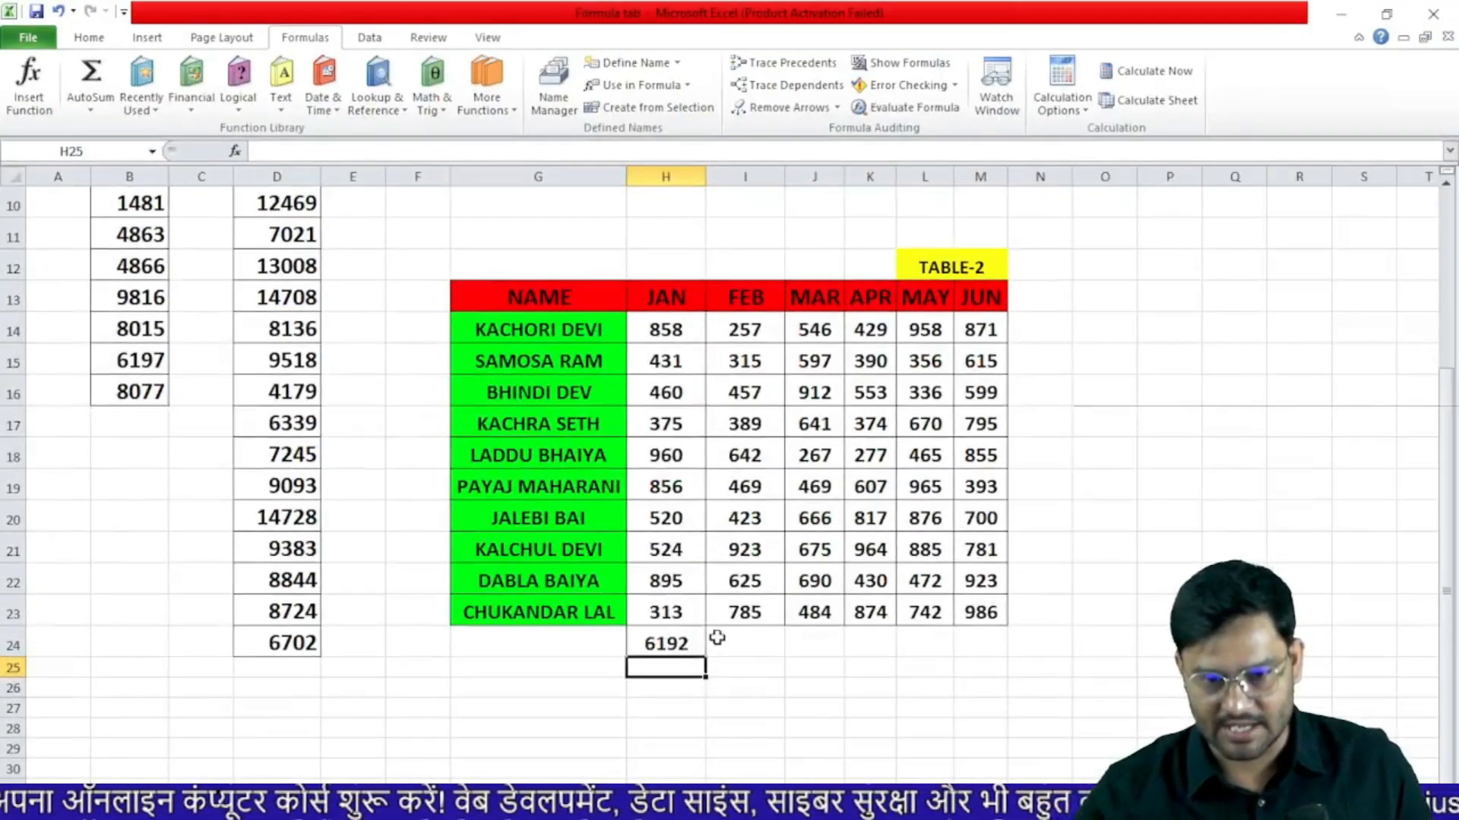
- Enter a MAX formula in I24 that uses the defined name FEB
click(743, 644)
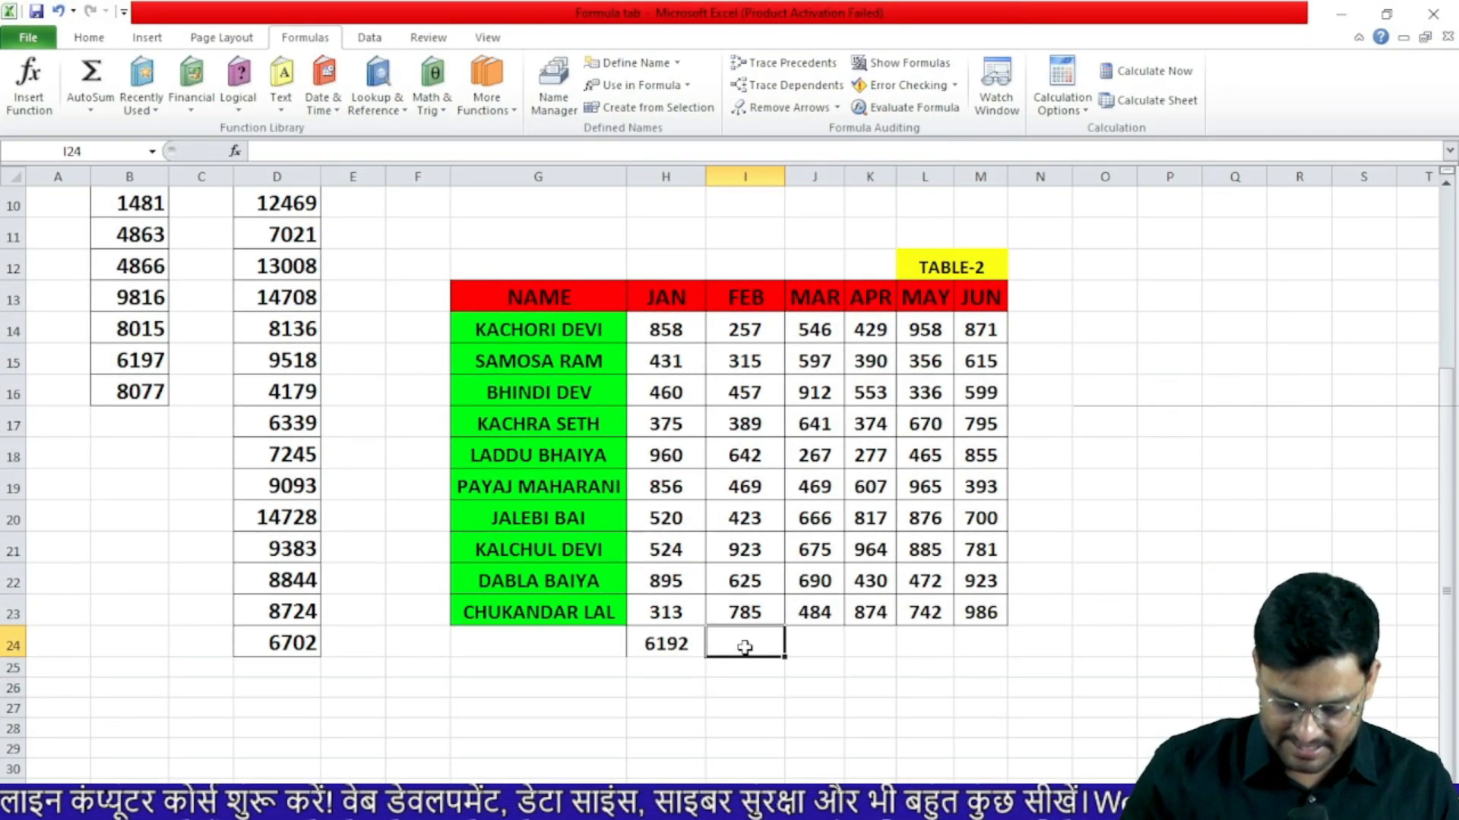
text(=ma)
key(Tab)
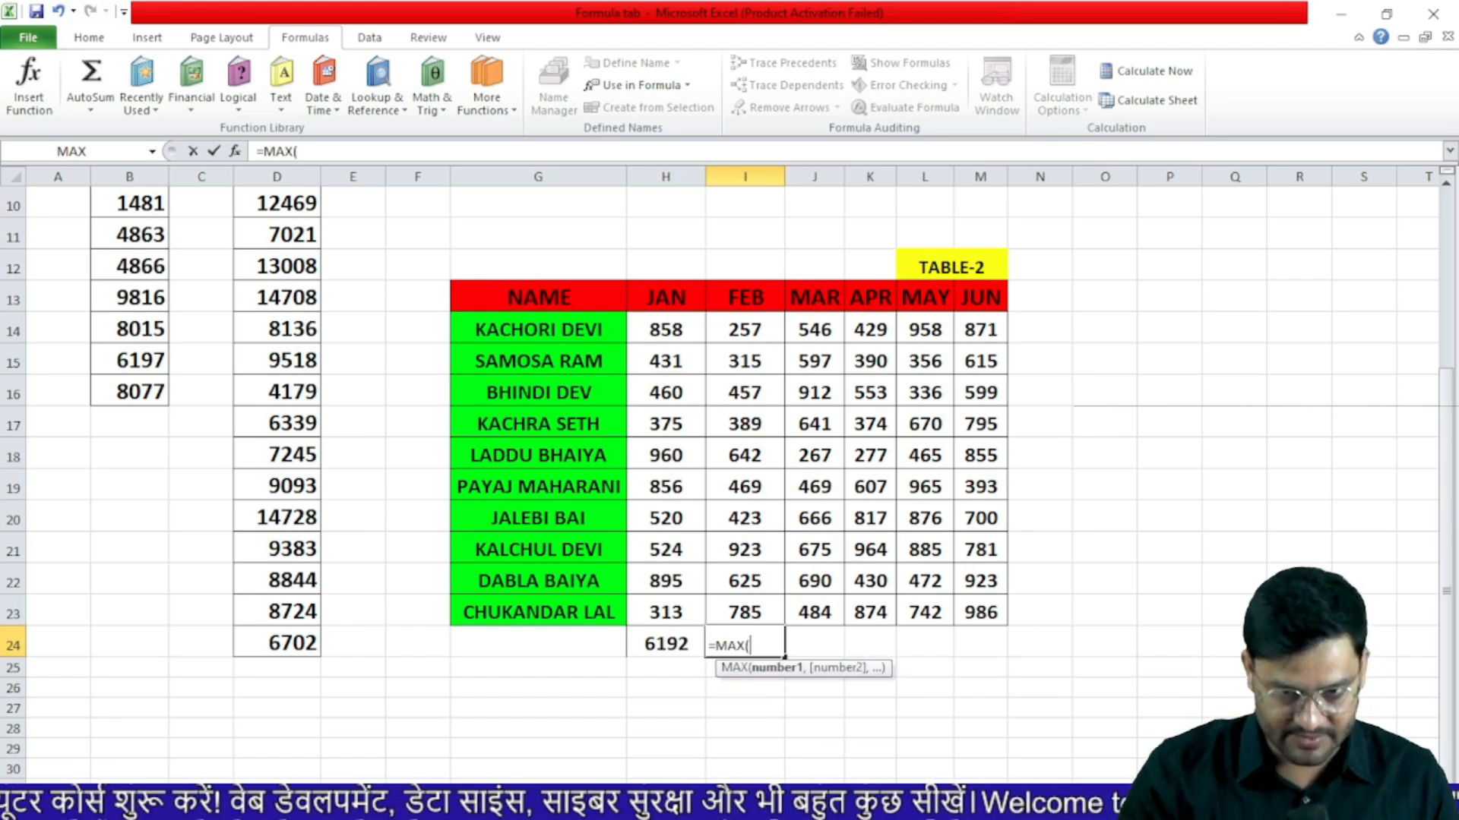
text(feb)
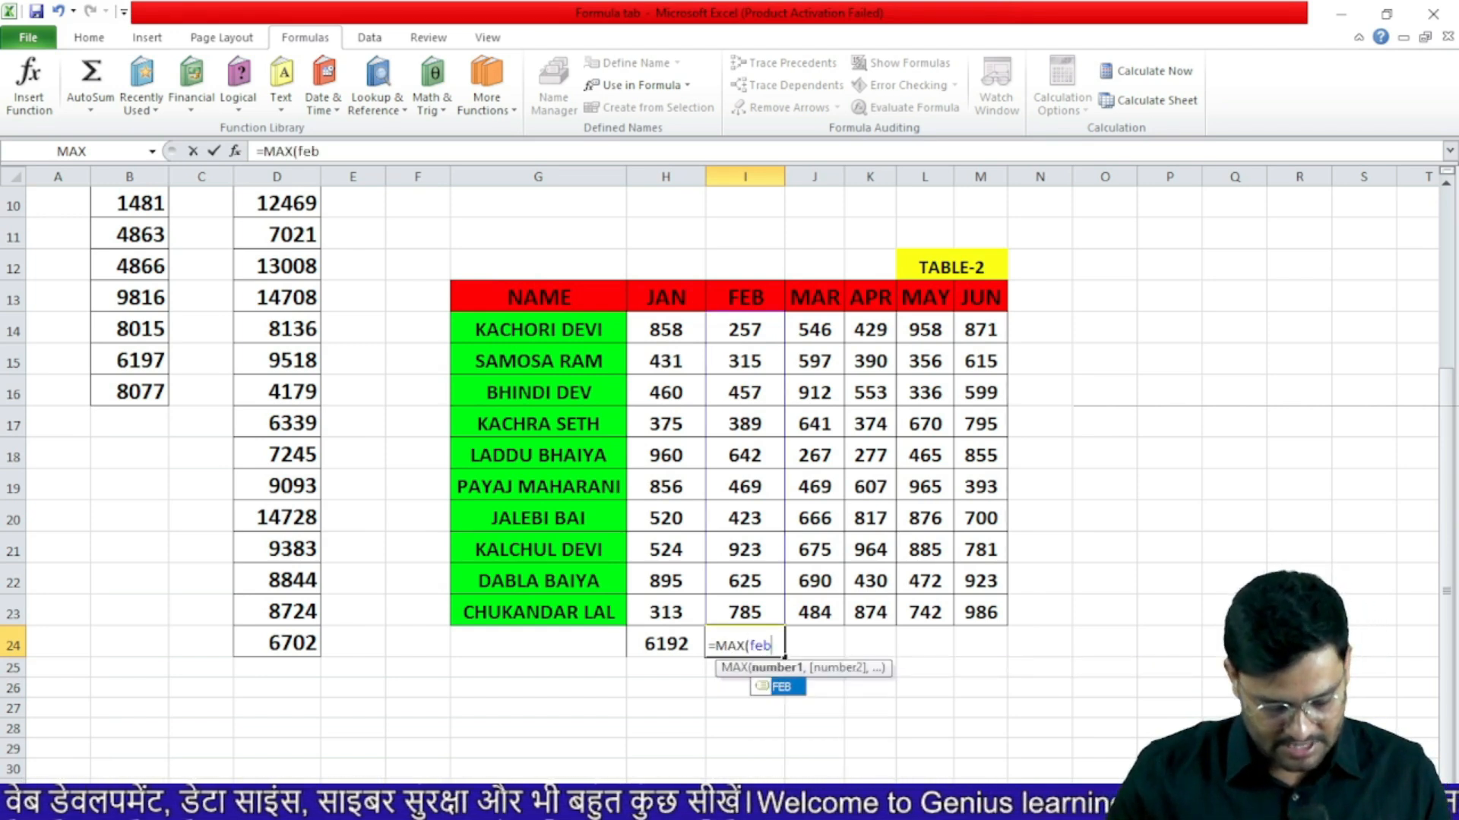
key(Return)
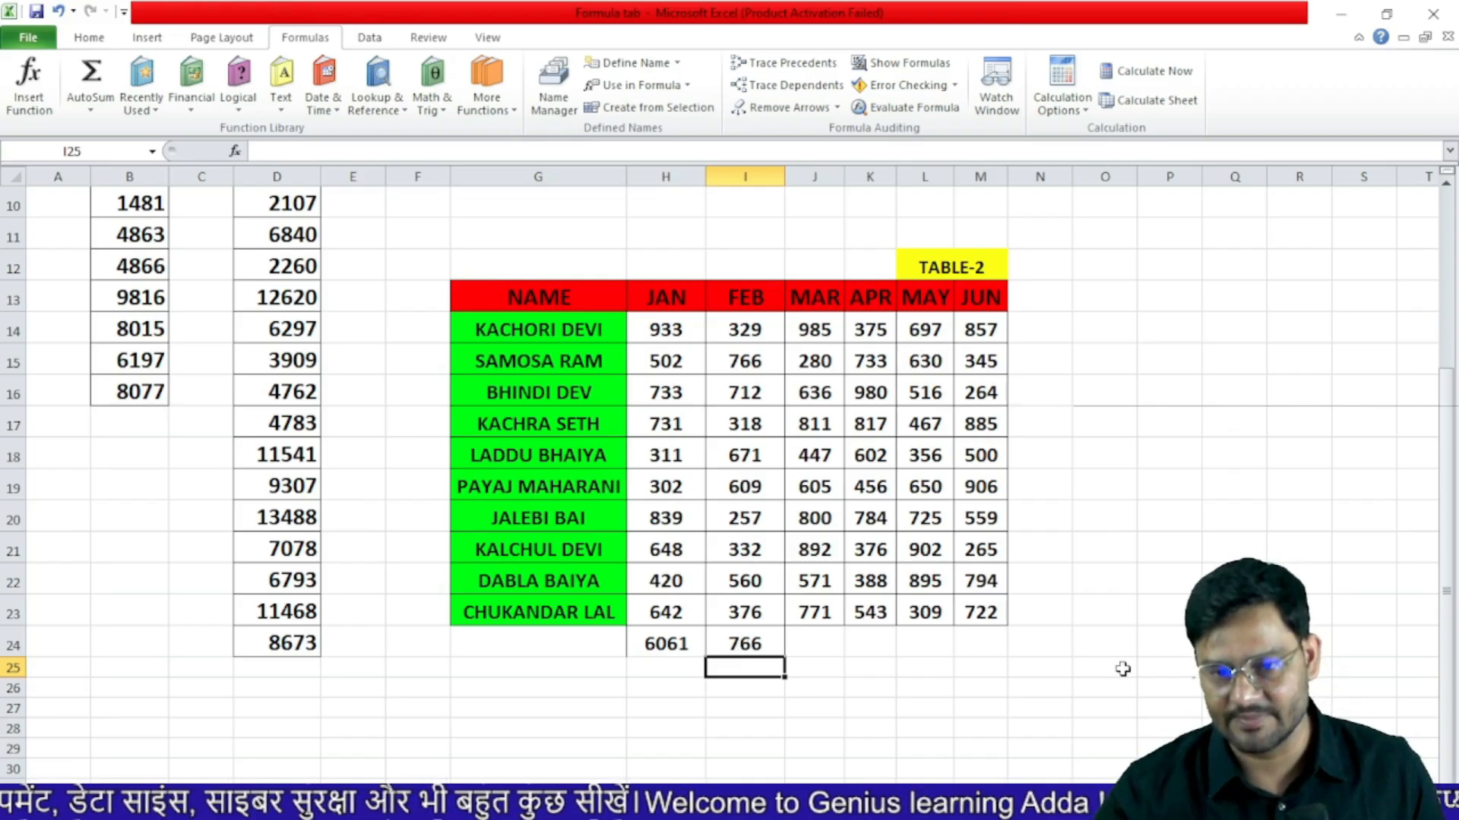
- Enter an AVERAGE formula in M24 that uses the defined name JUN
click(989, 647)
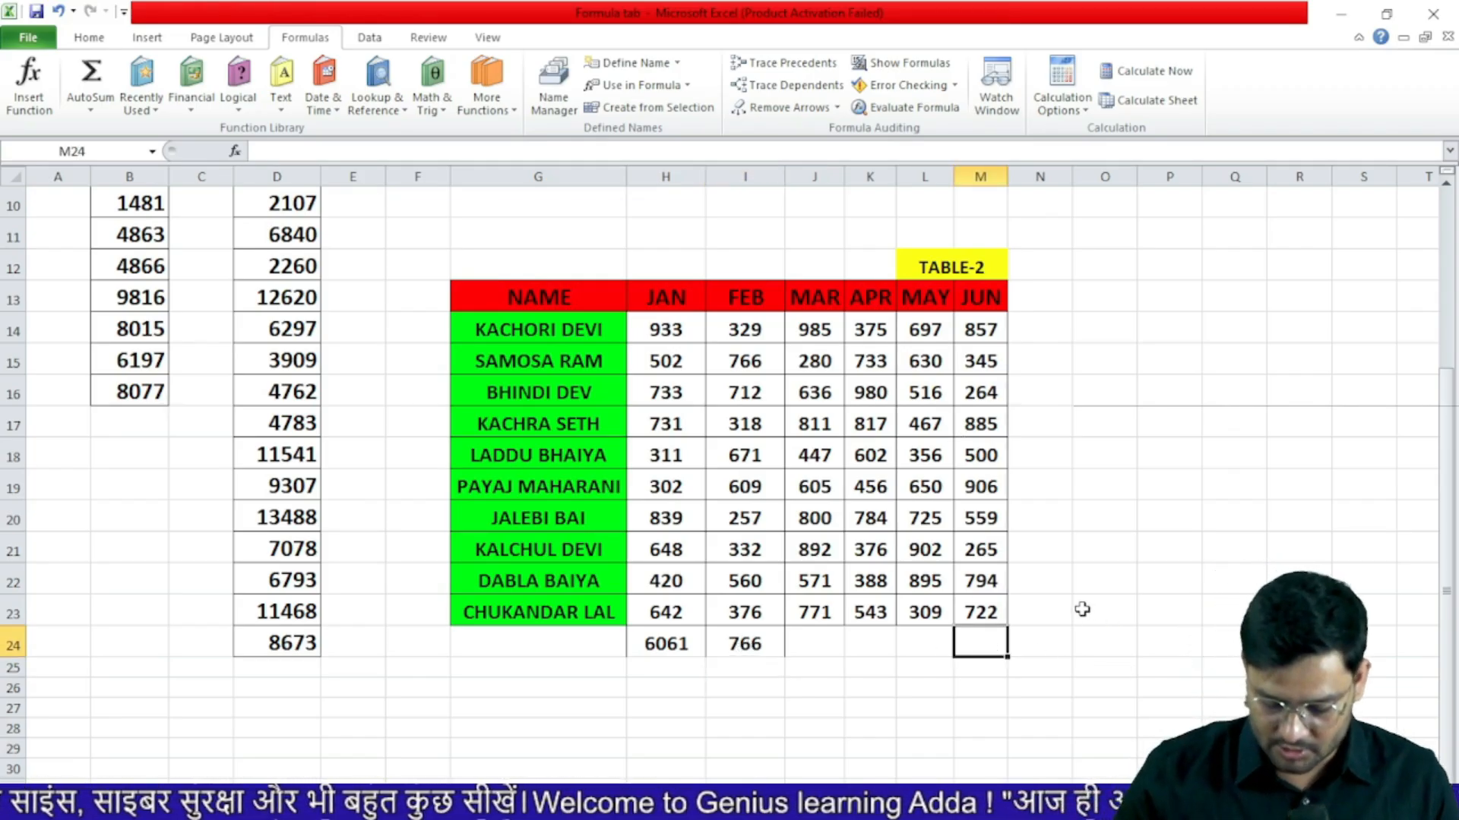
text(=avera)
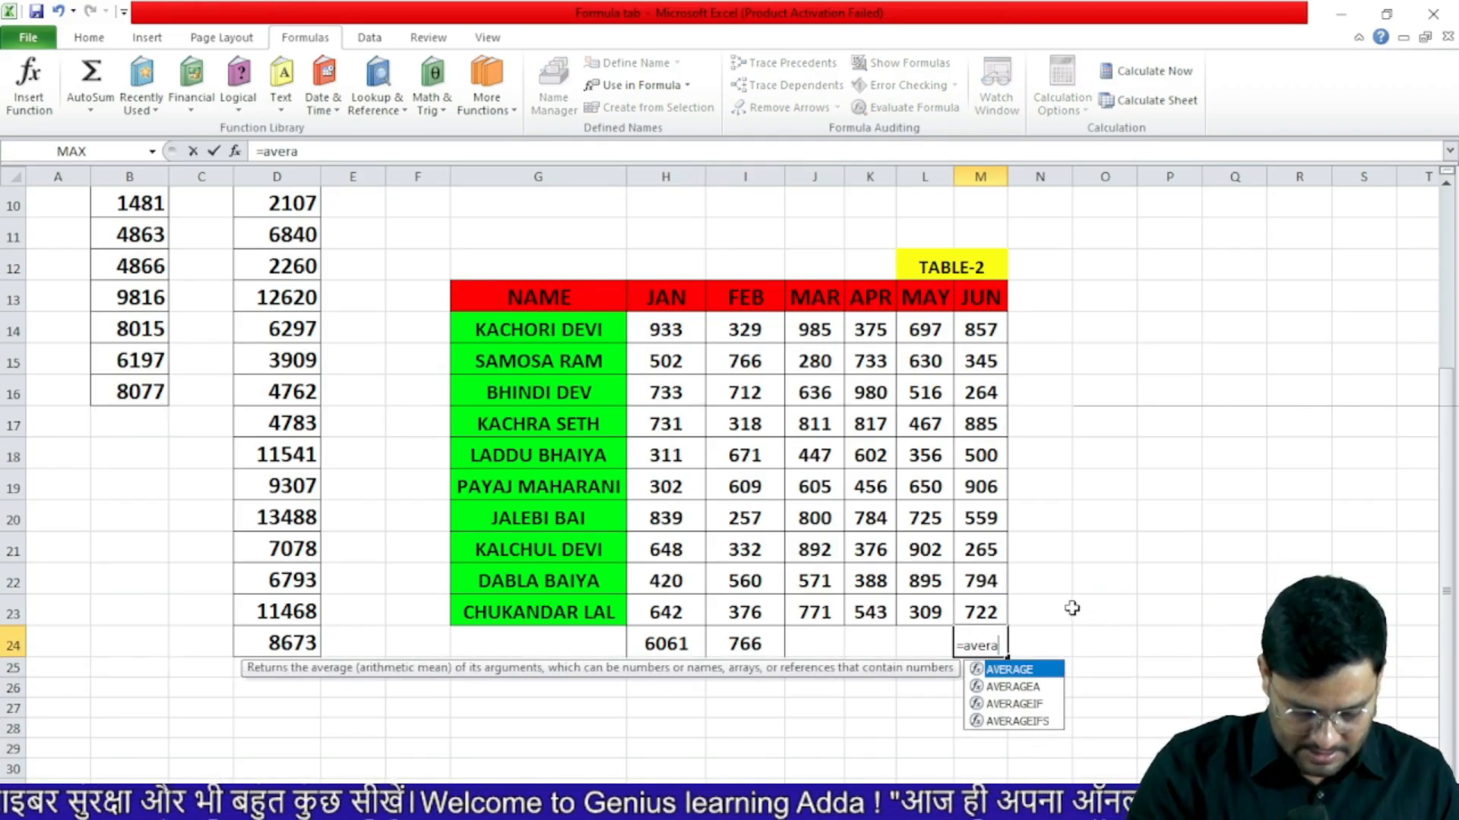
text(ge)
key(Tab)
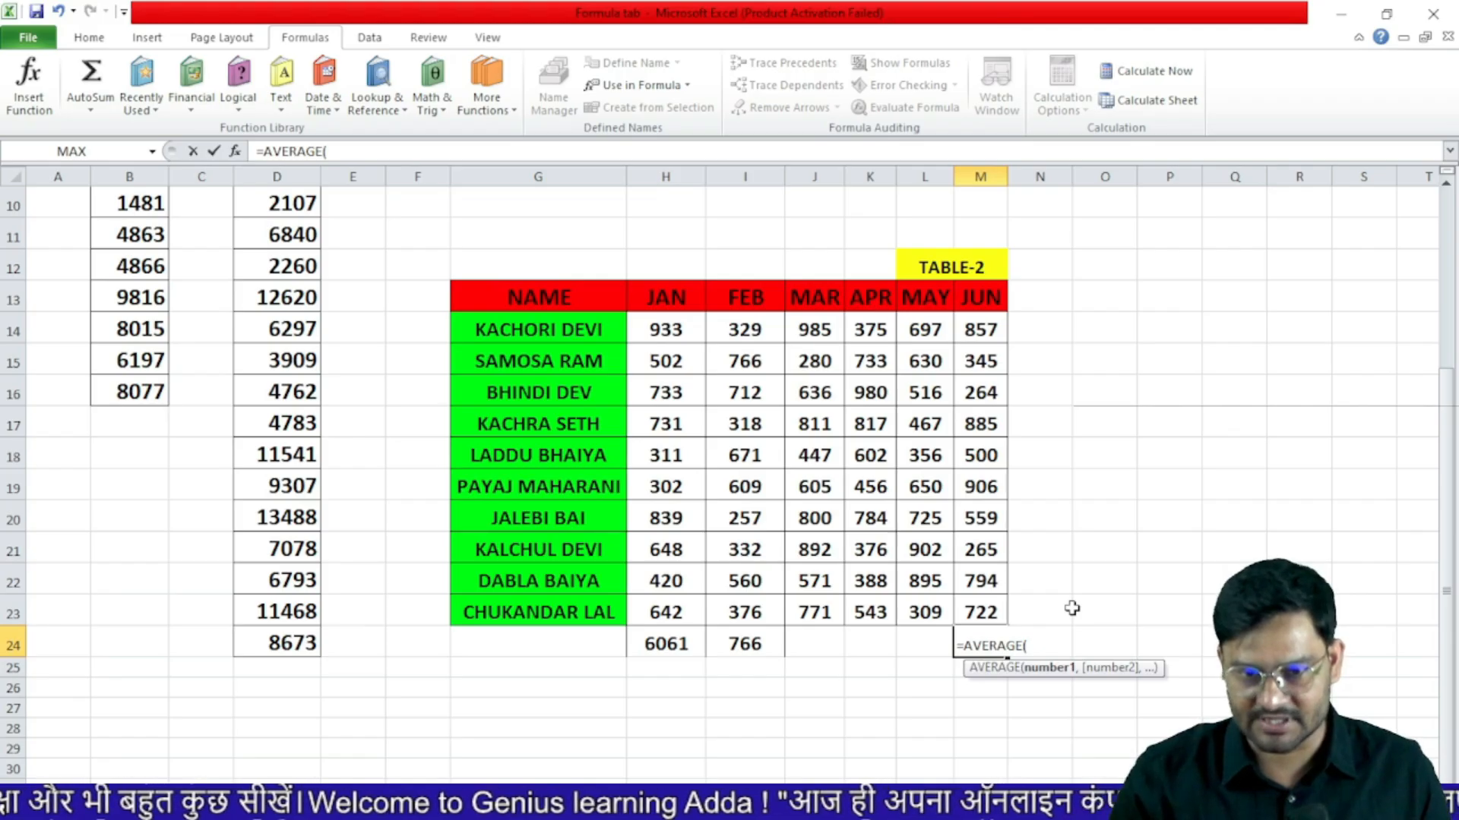
text(jun)
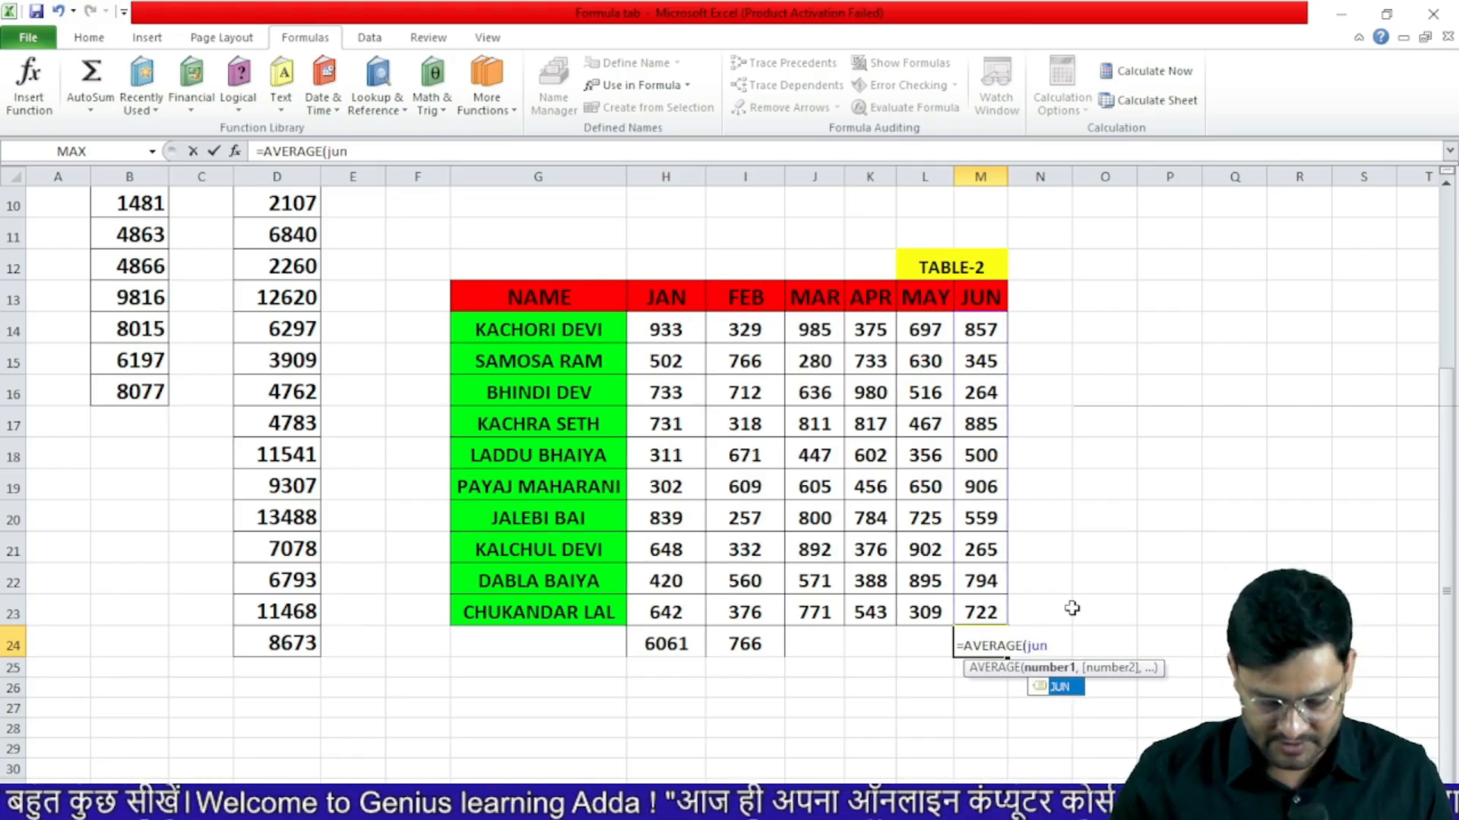
text())
key(Return)
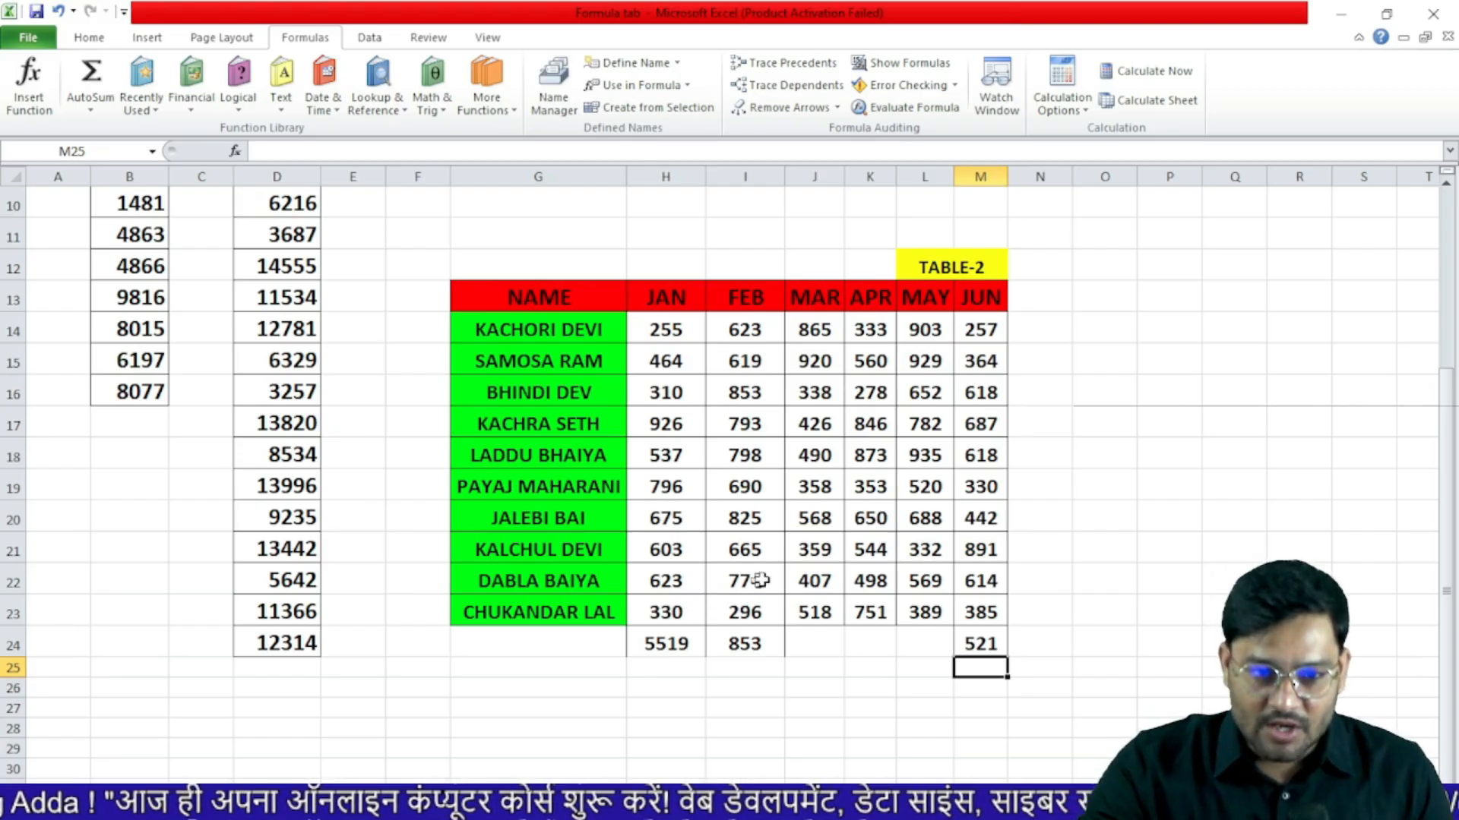
- Review the definition of the name APR in the Name Manager without changing it
click(553, 103)
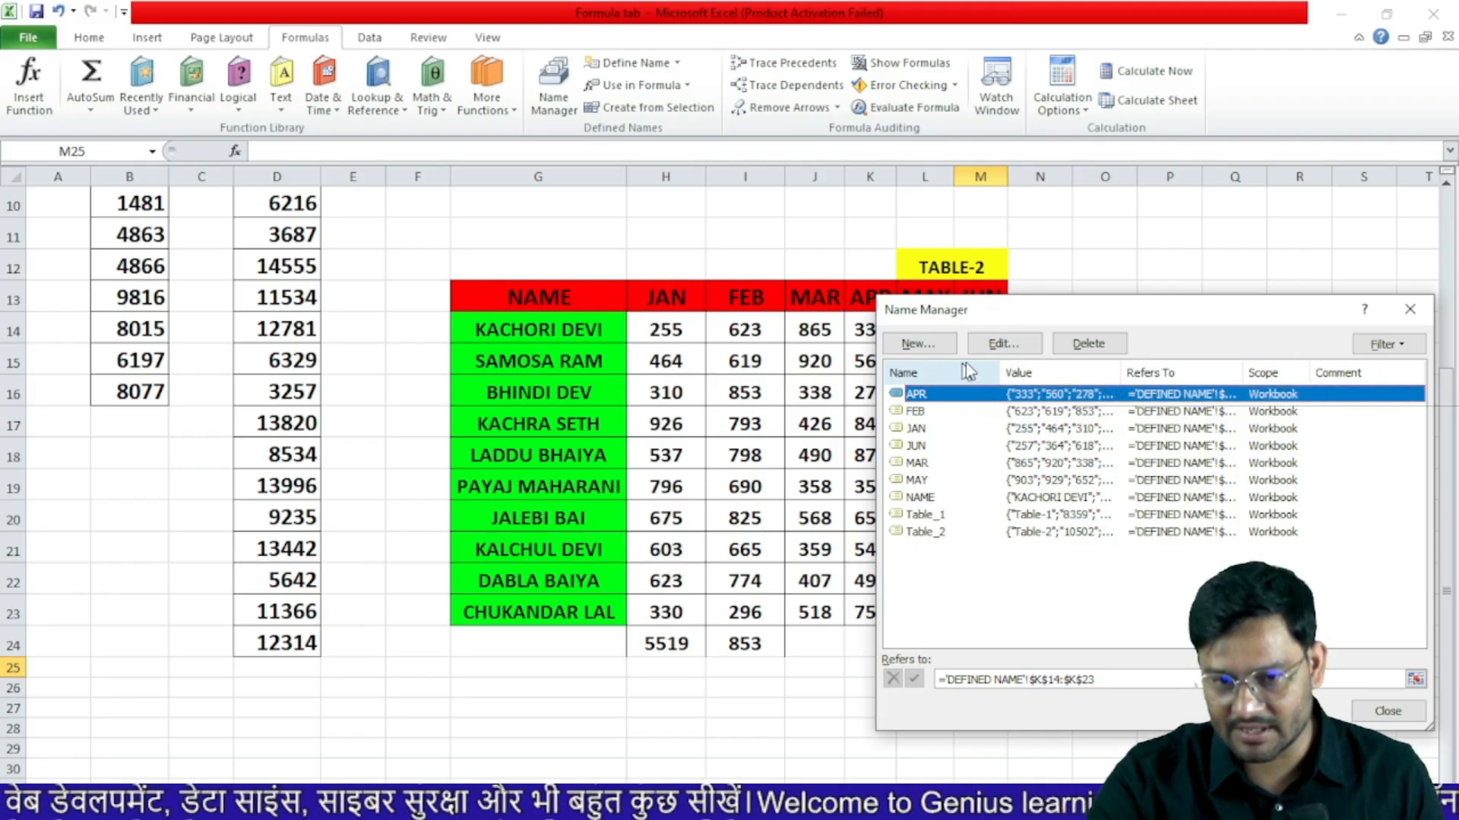
click(1004, 343)
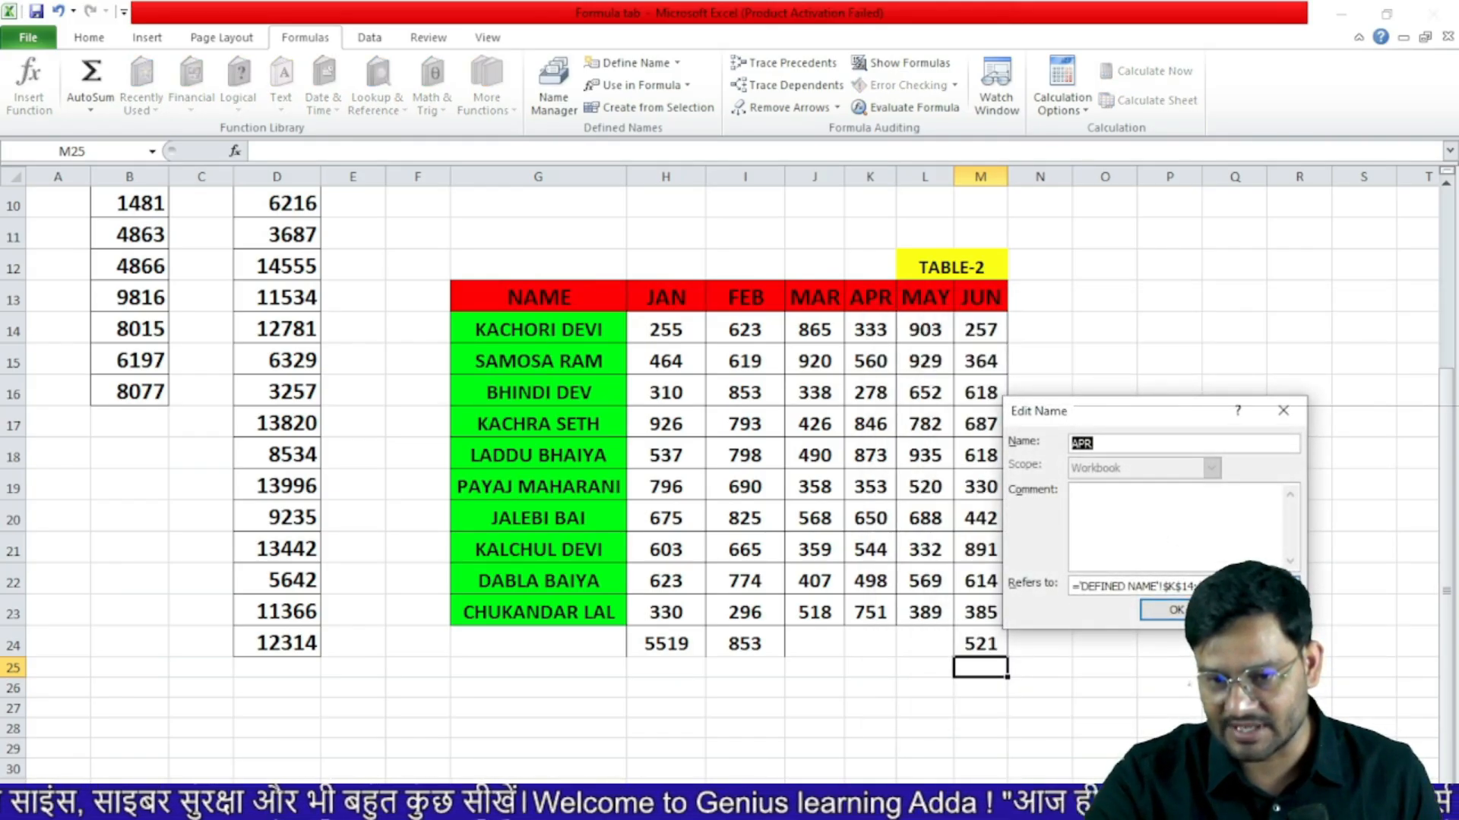
click(1261, 610)
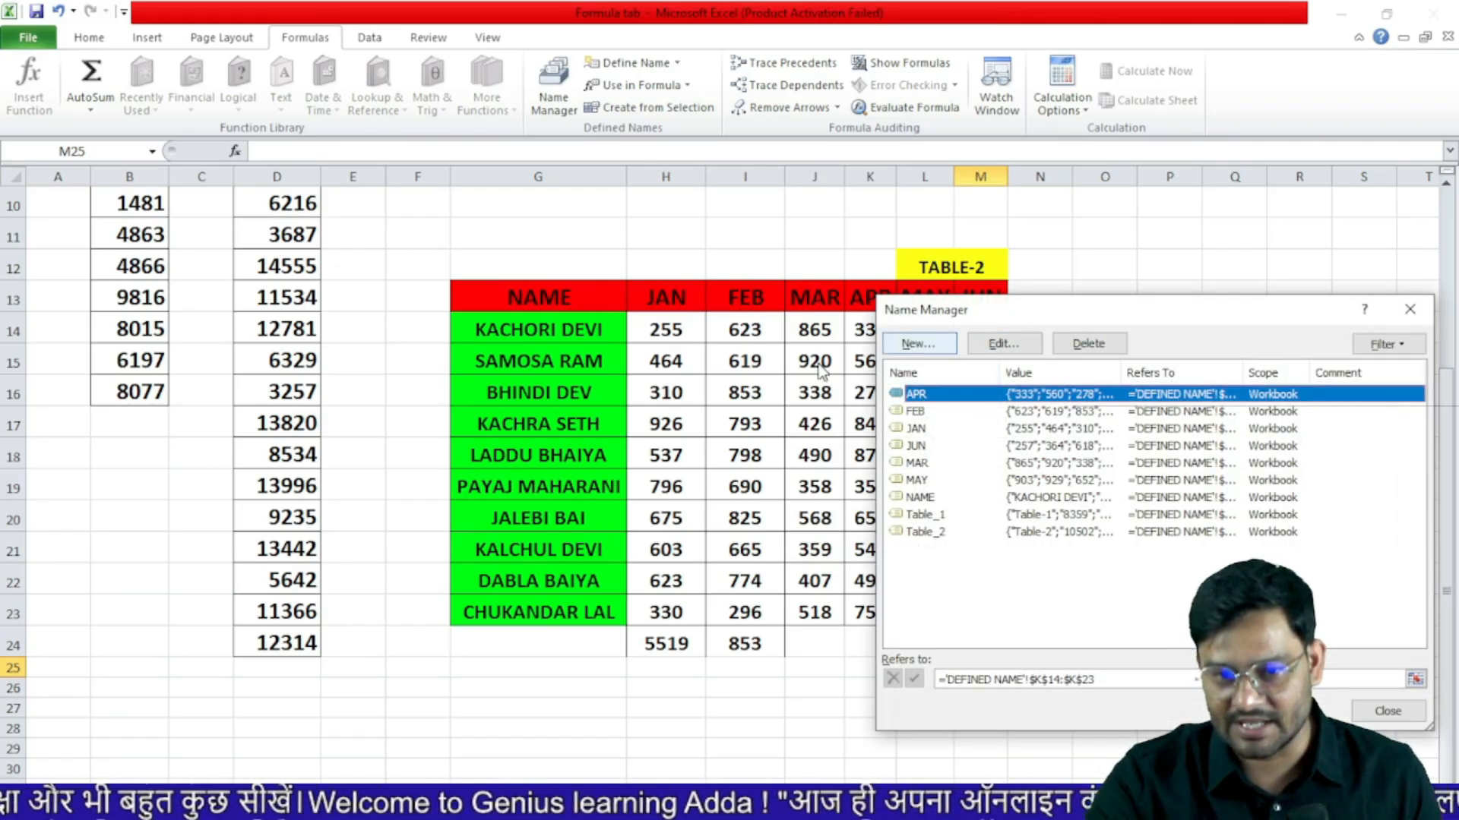
- Create a new workbook-scoped name sales that refers to O25:O33 on the DEFINED NAME sheet
click(923, 347)
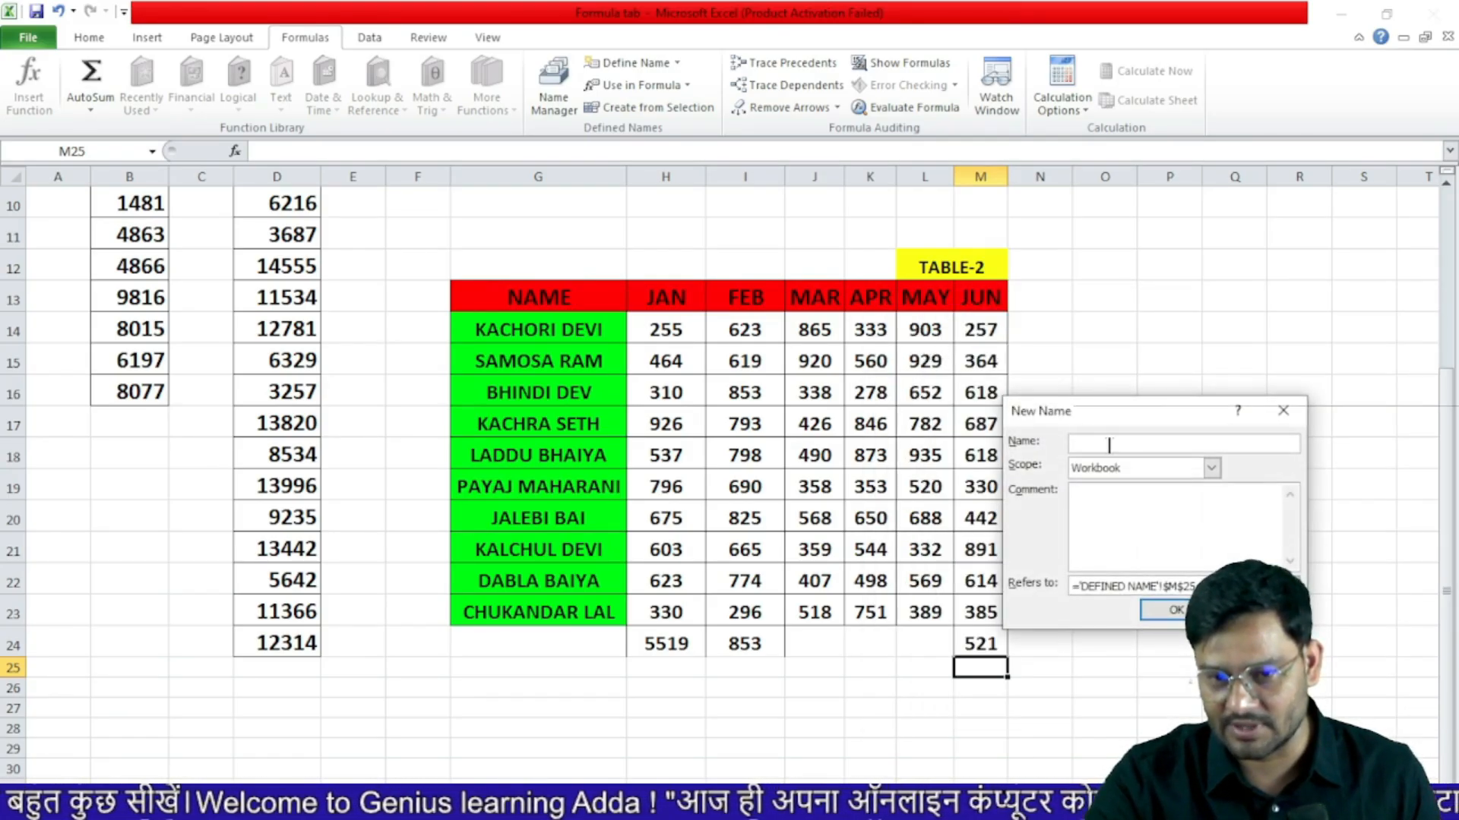
key(super+s)
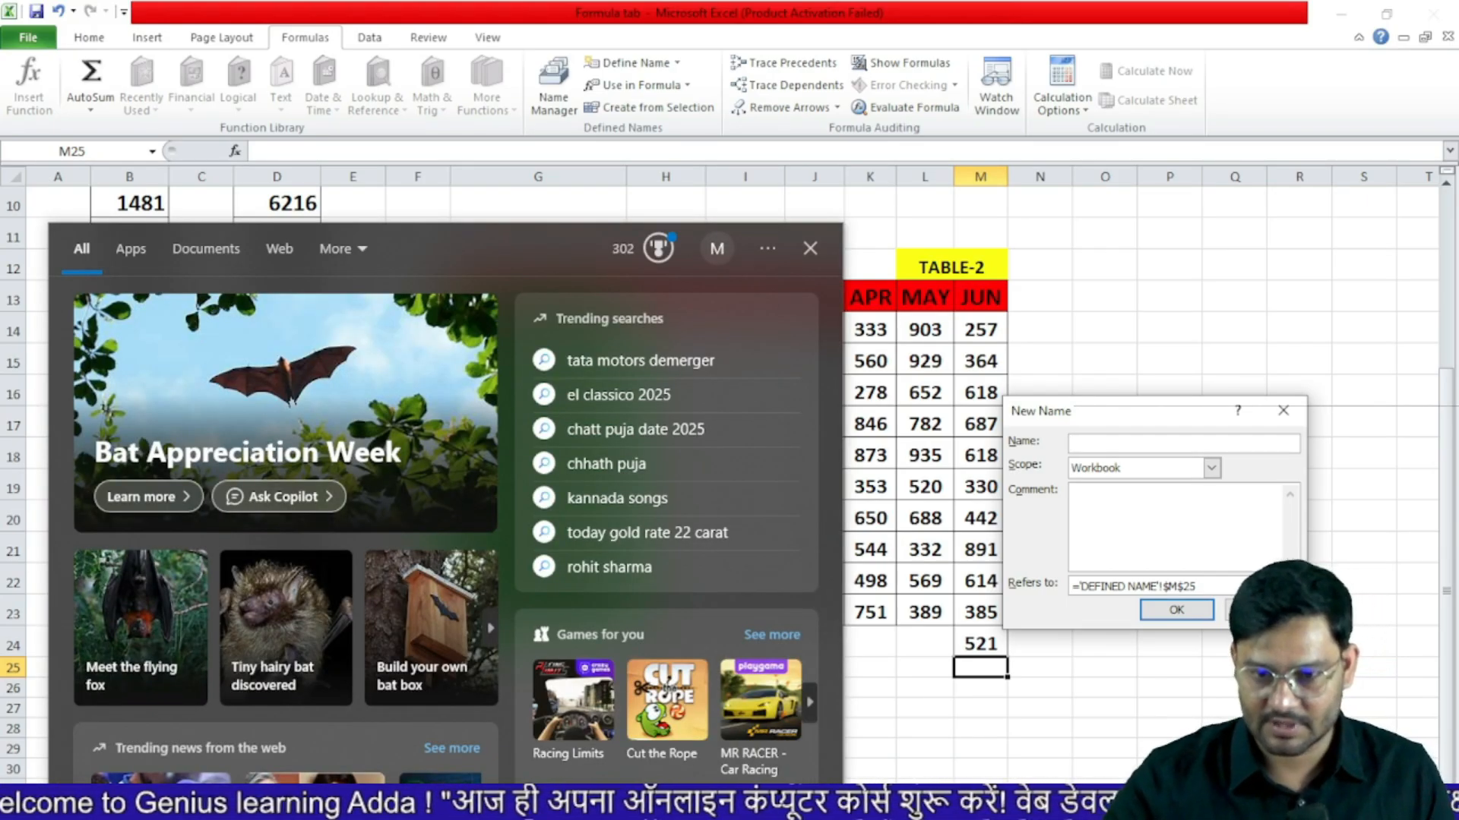
click(811, 249)
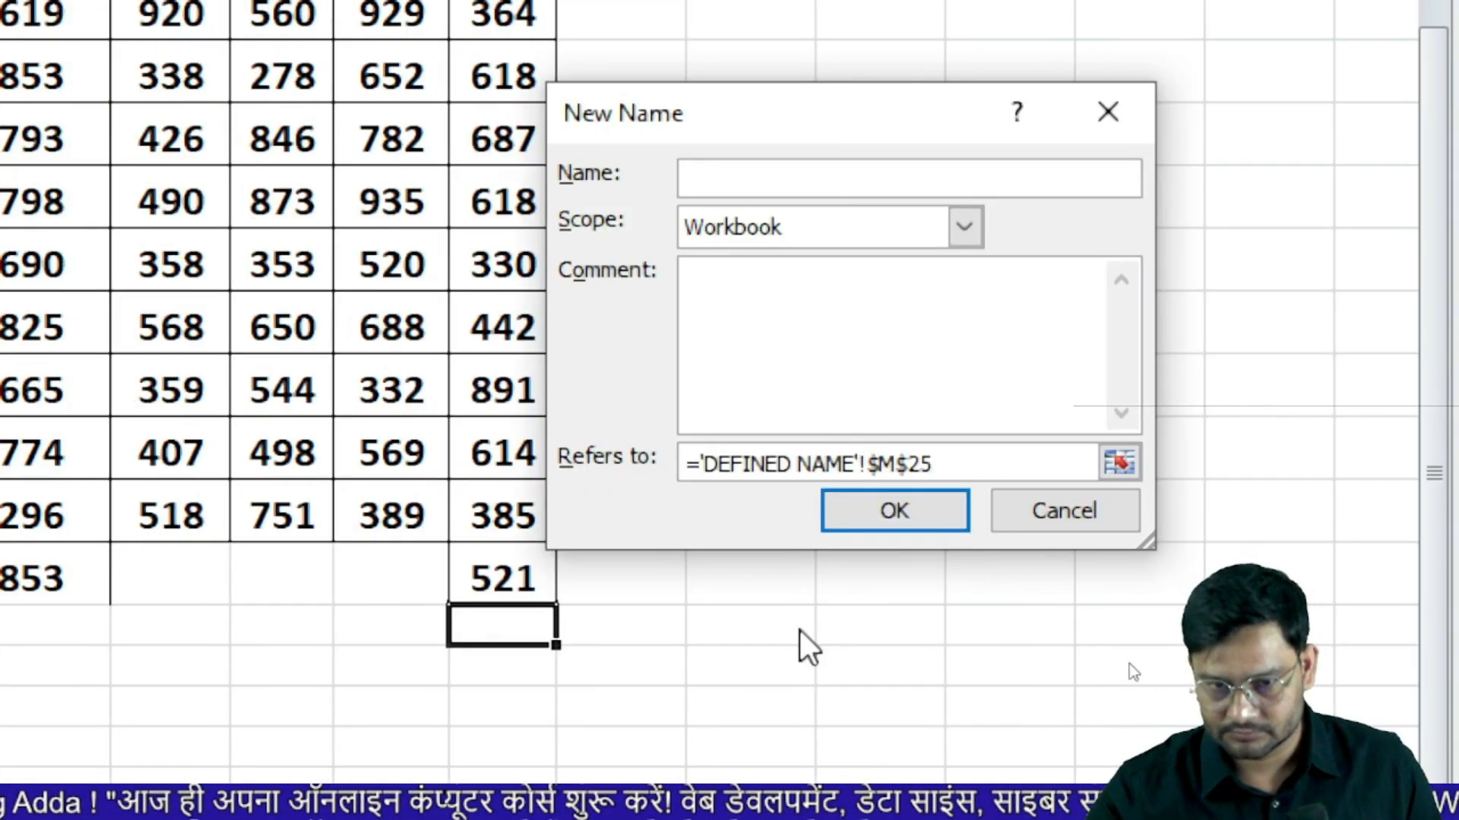
text(sales)
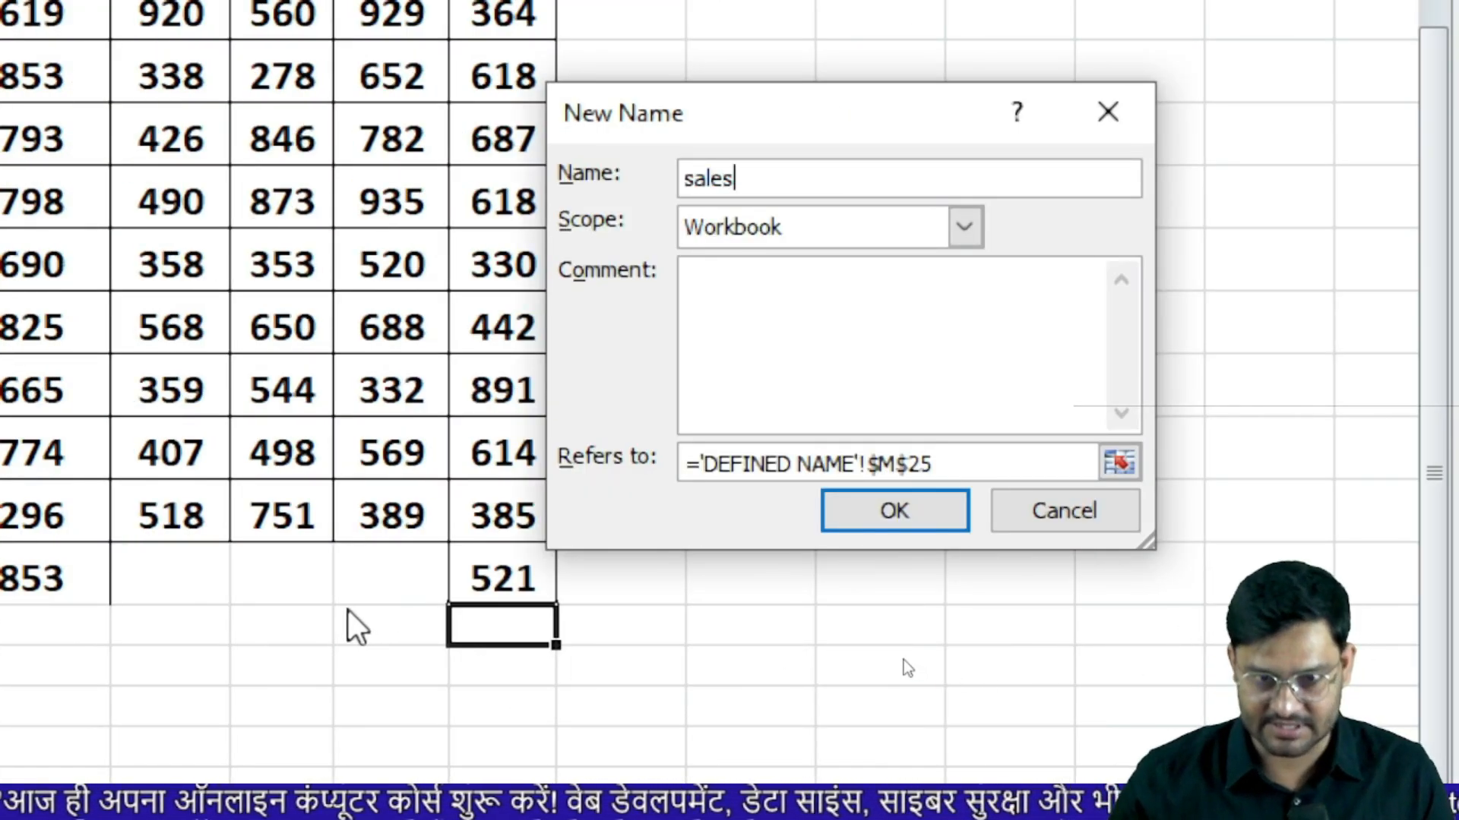
drag(984, 465, 687, 482)
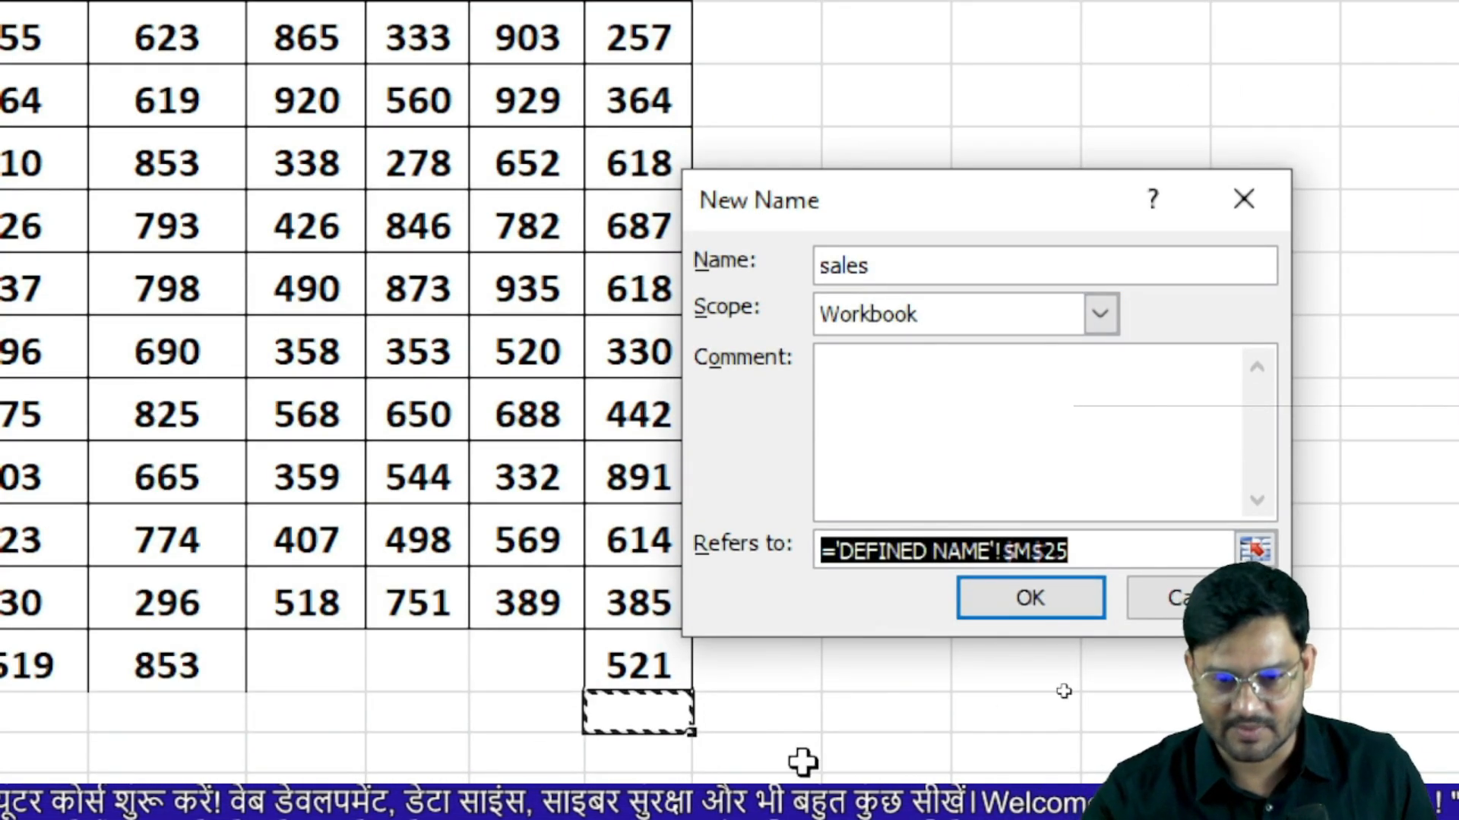
drag(859, 721, 866, 819)
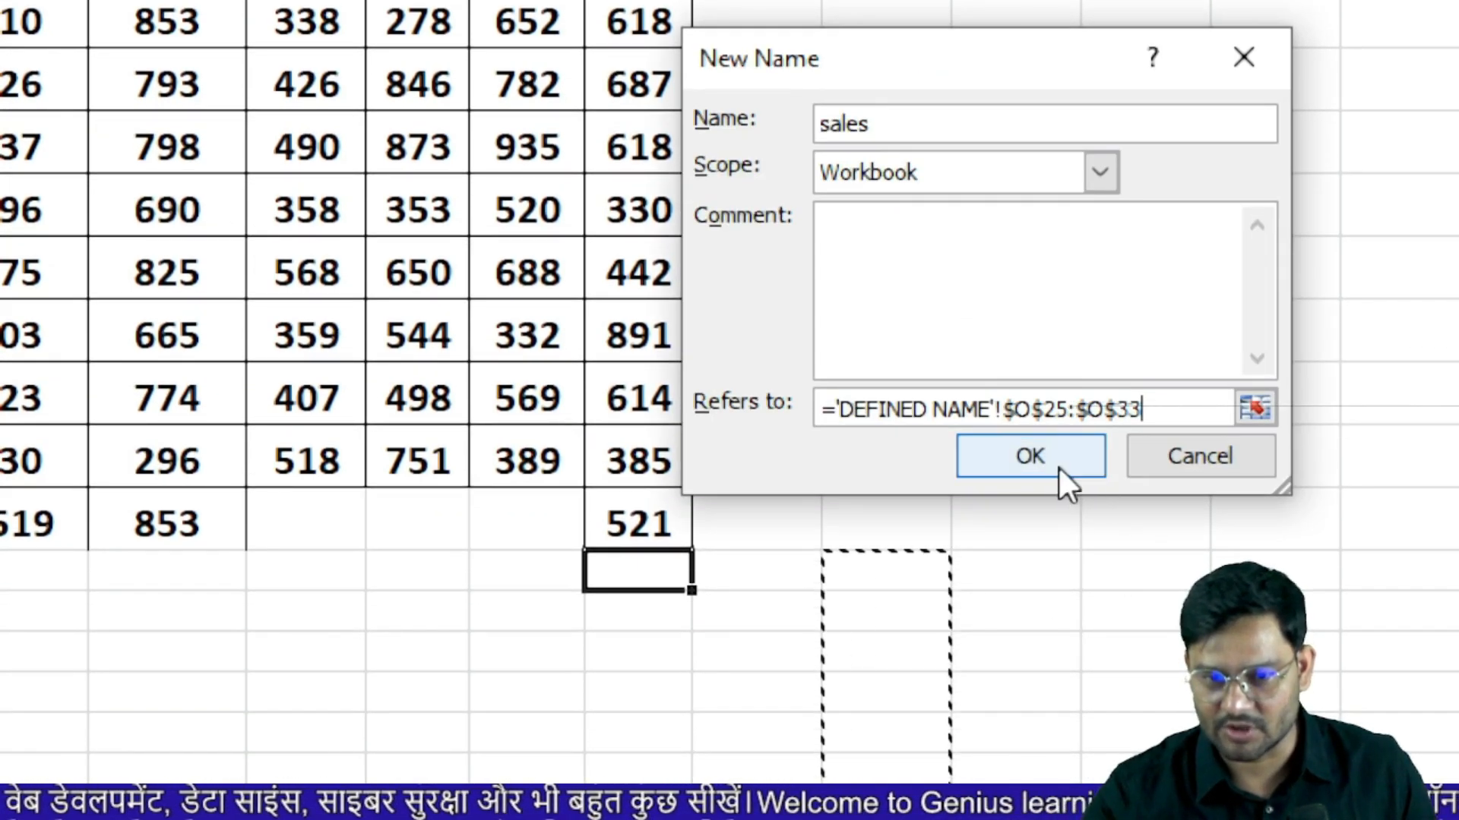
click(1059, 489)
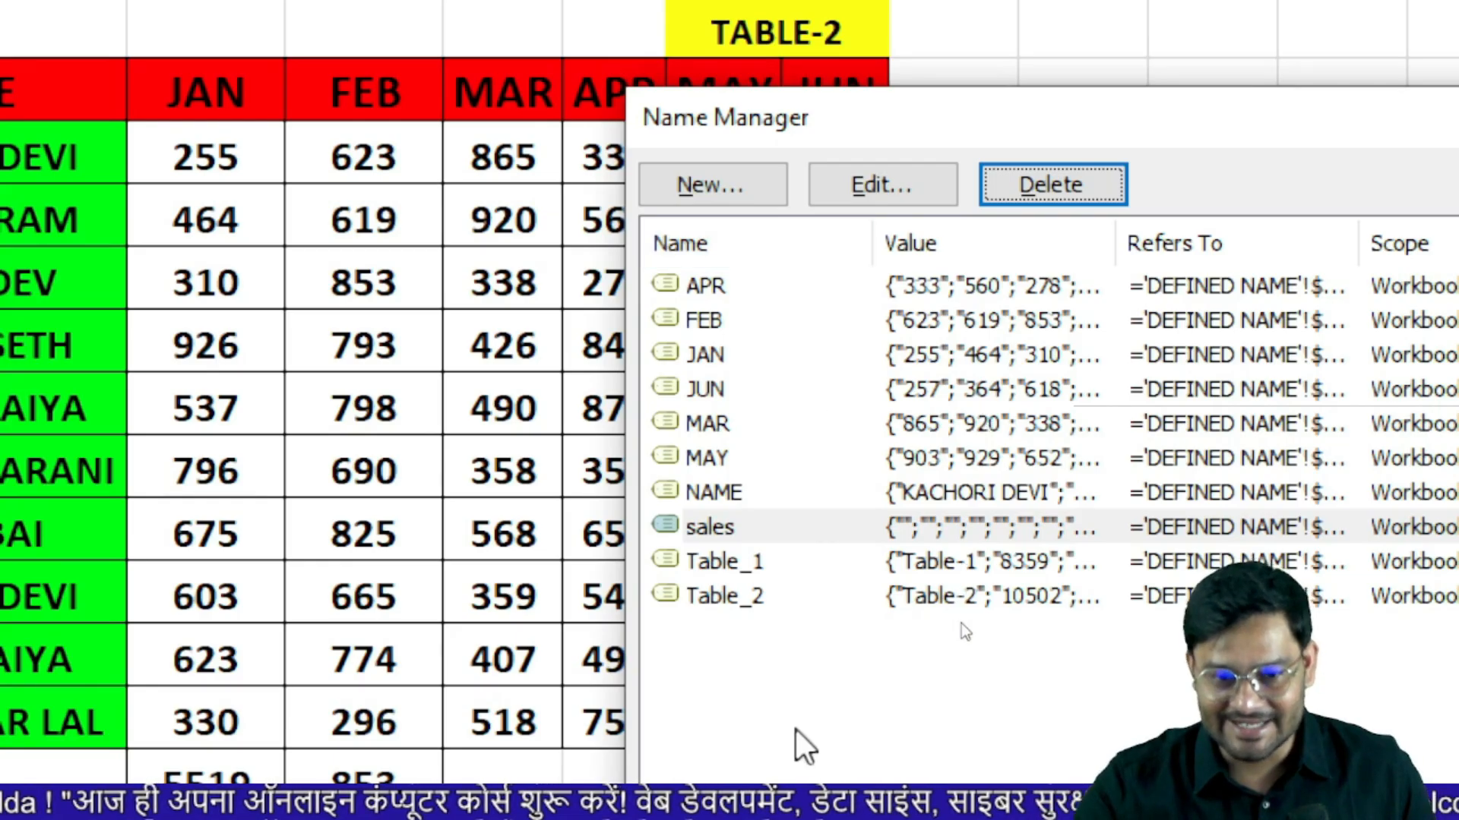
- Delete the name sales from the Name Manager and confirm the deletion
click(776, 528)
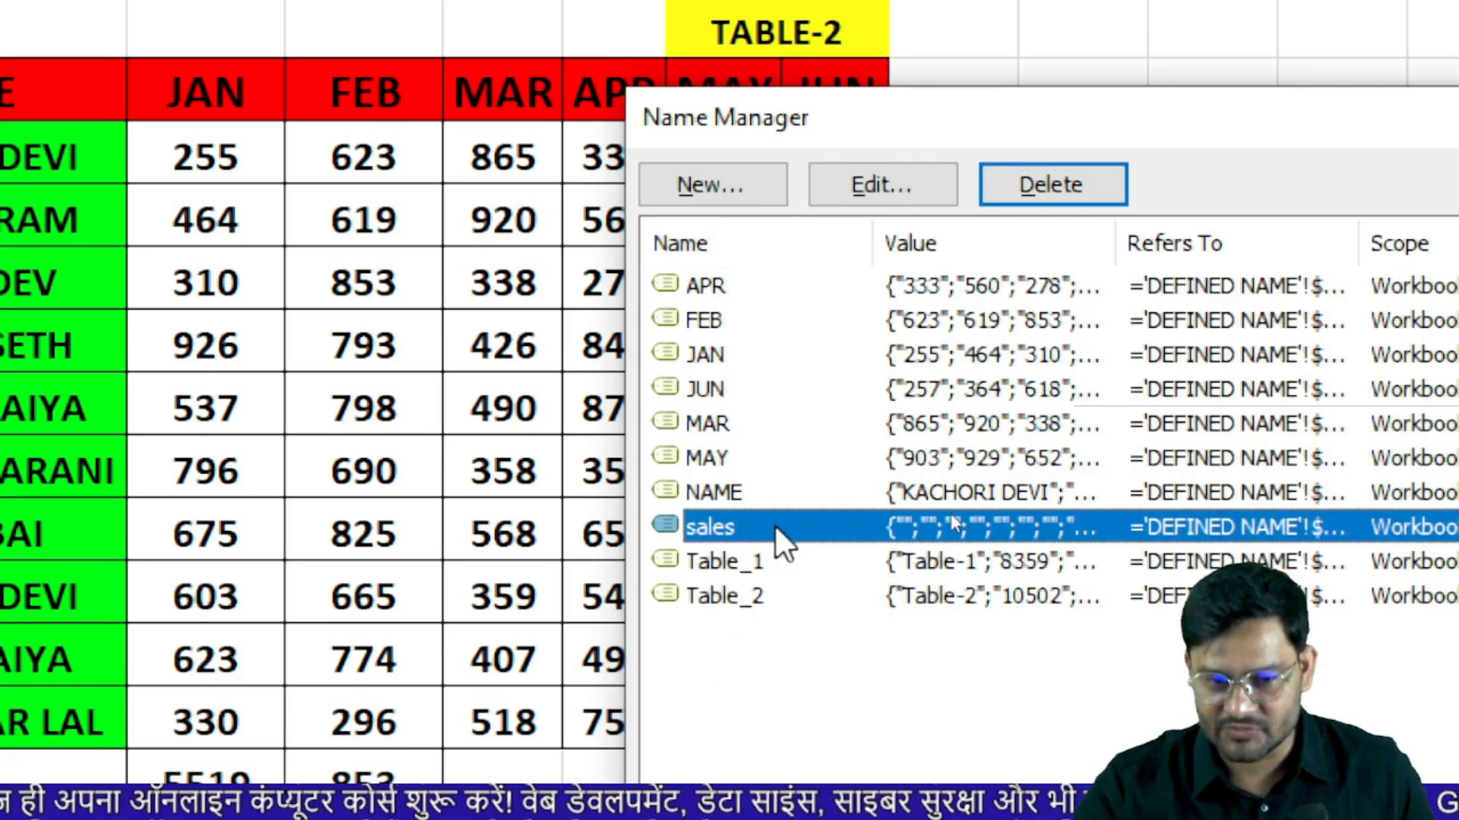
click(1075, 190)
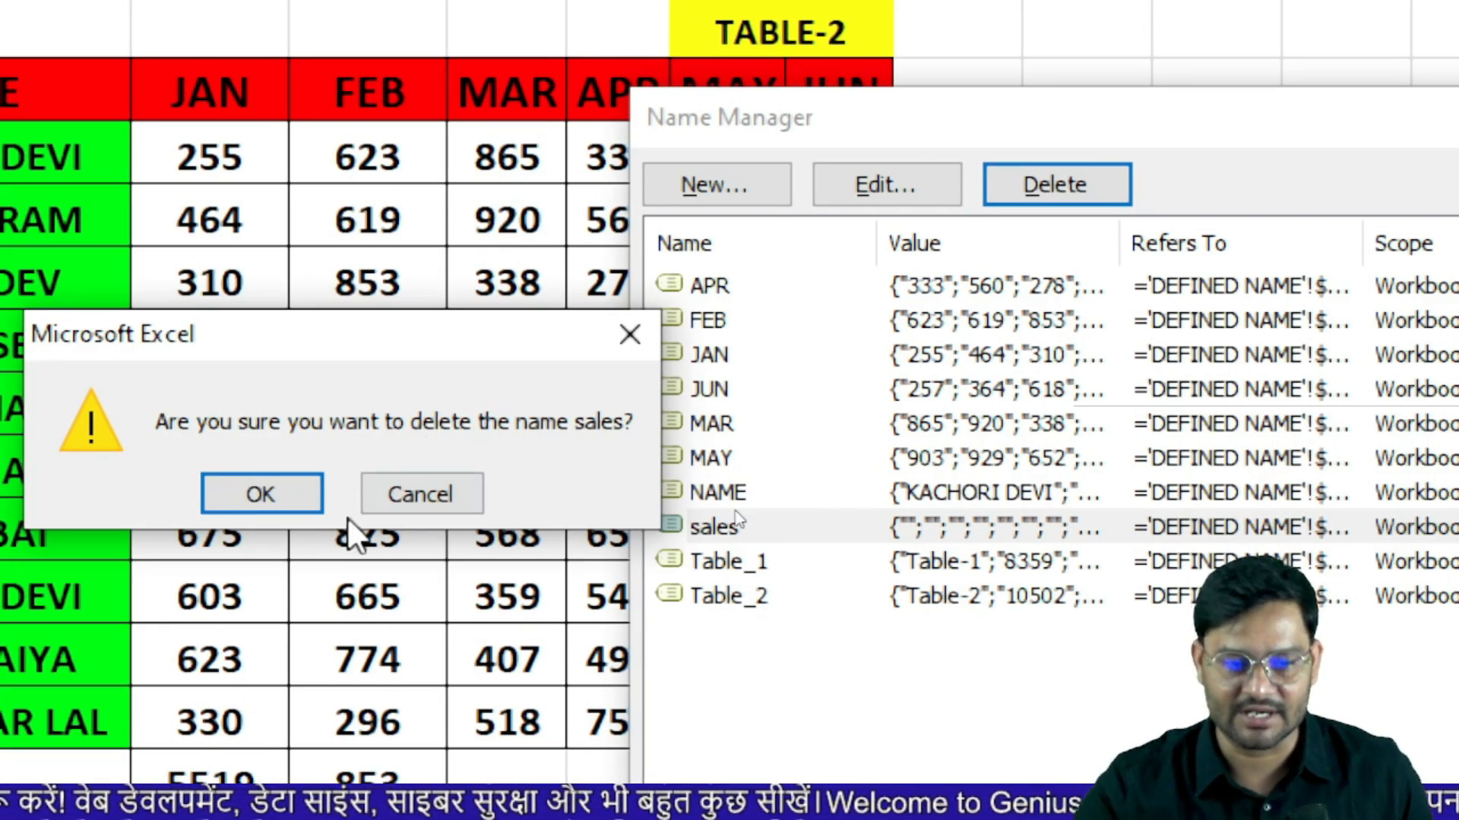
click(277, 497)
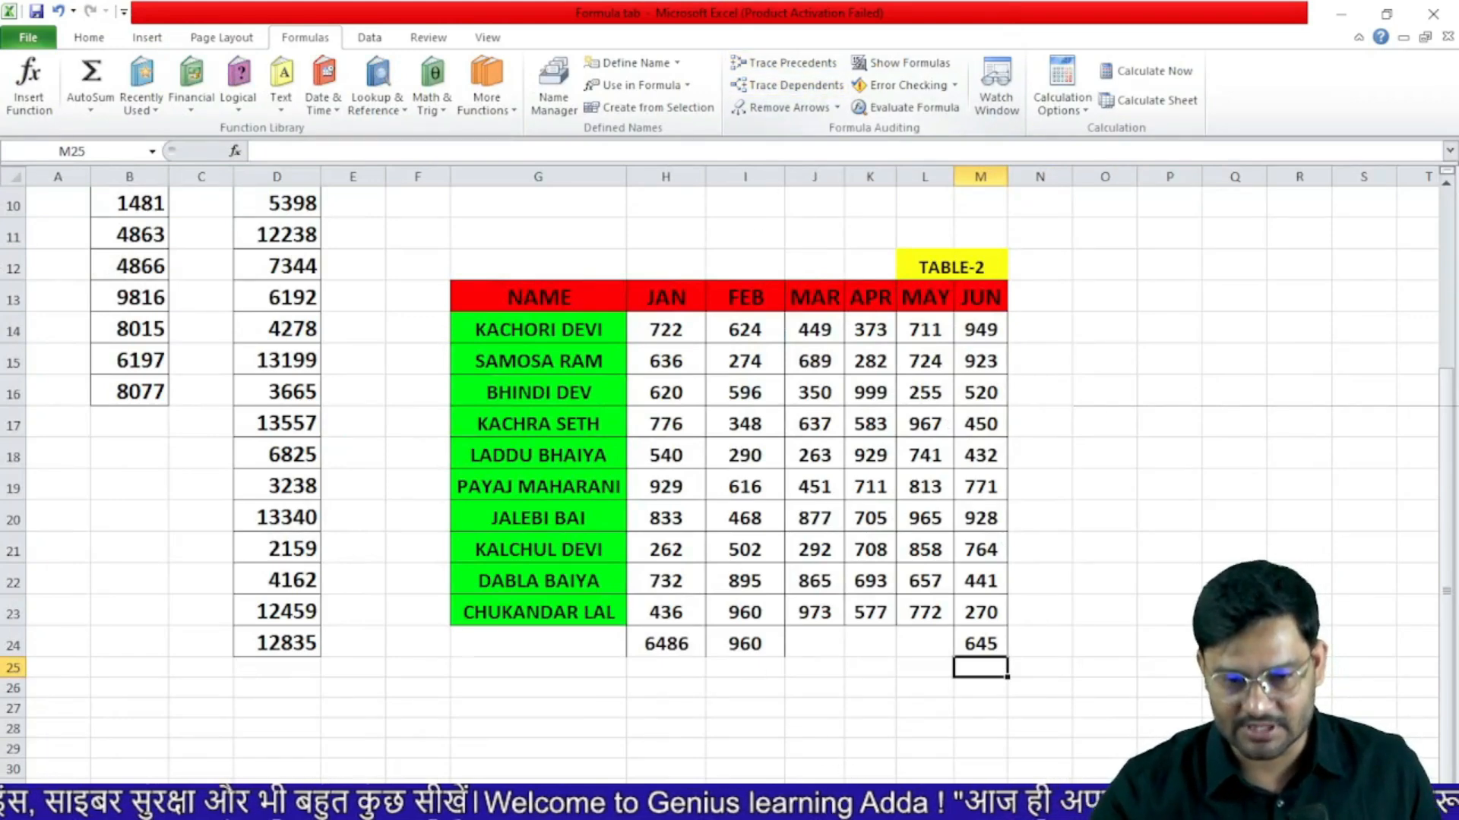
- Go to the formula auditing worksheet and clear the TOTAL-1 result in D20
click(754, 792)
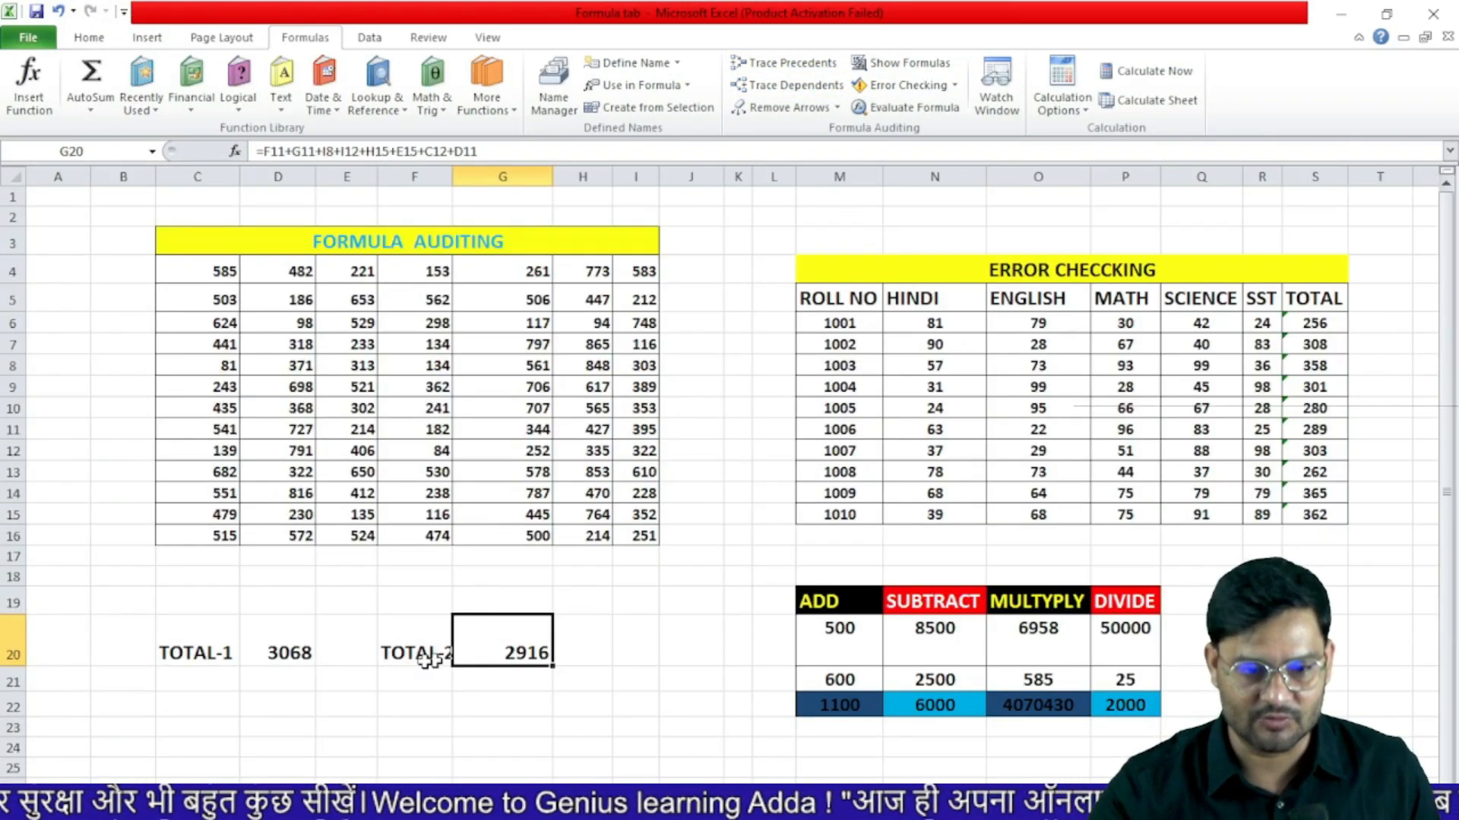
click(289, 651)
key(Delete)
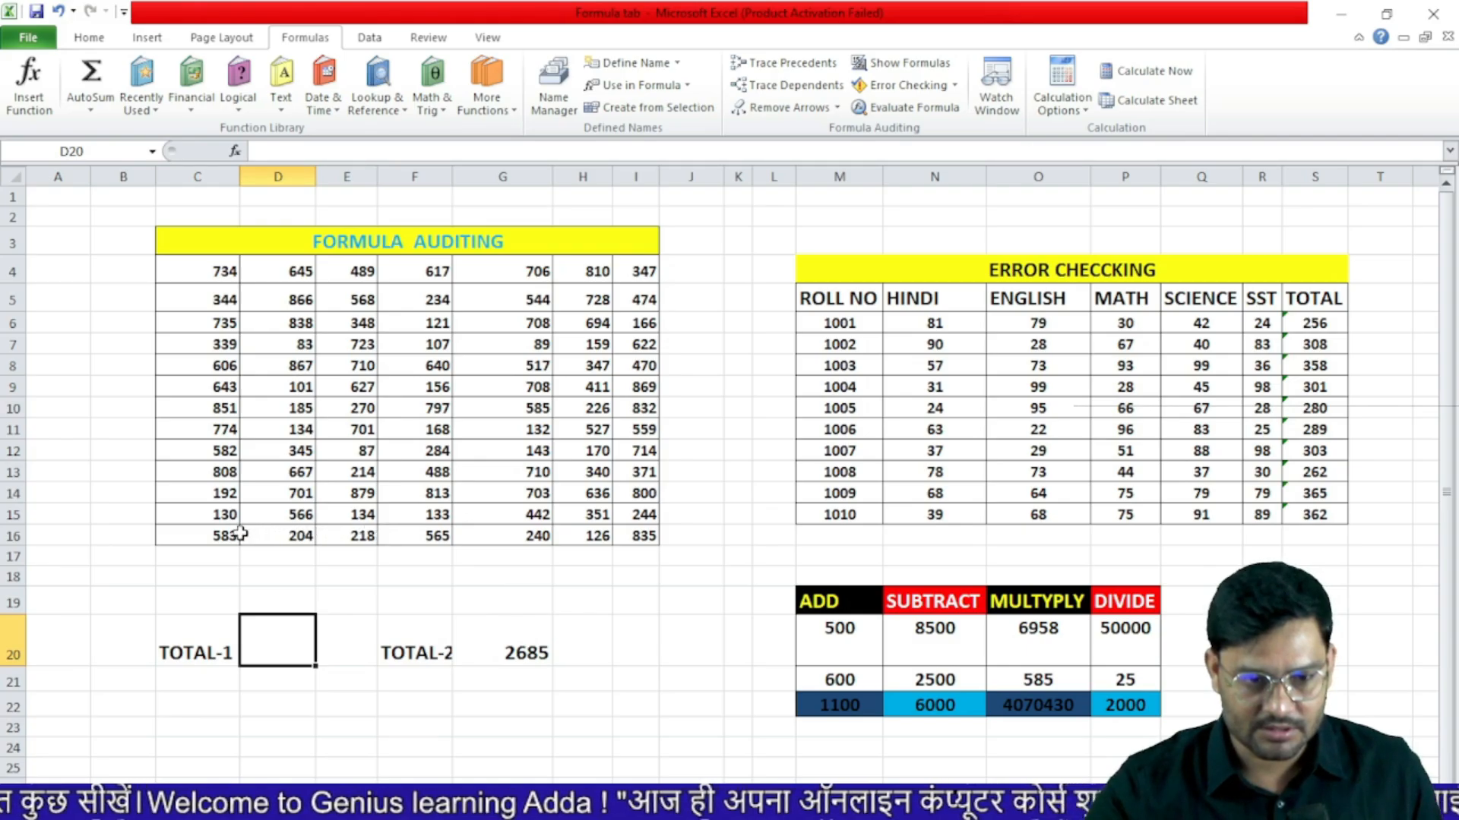
- Enter the formula =C16+D16+E14+F14+G16+H14+I12+H9+G9+E9+D6+E5+G4+H4+I4+G12+E12+D12+C9 in D20
text(=)
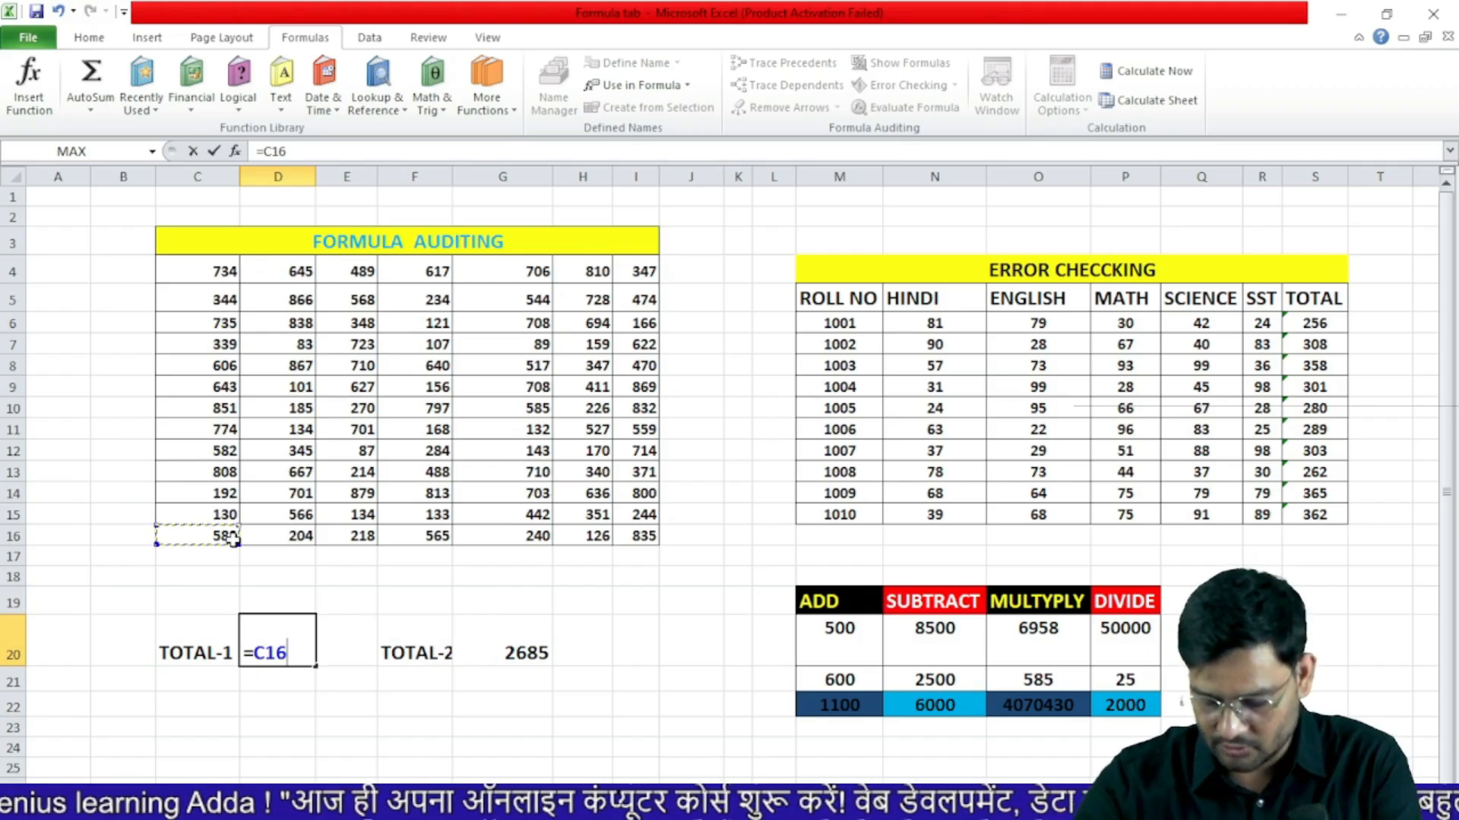
text(+)
click(289, 531)
text(+)
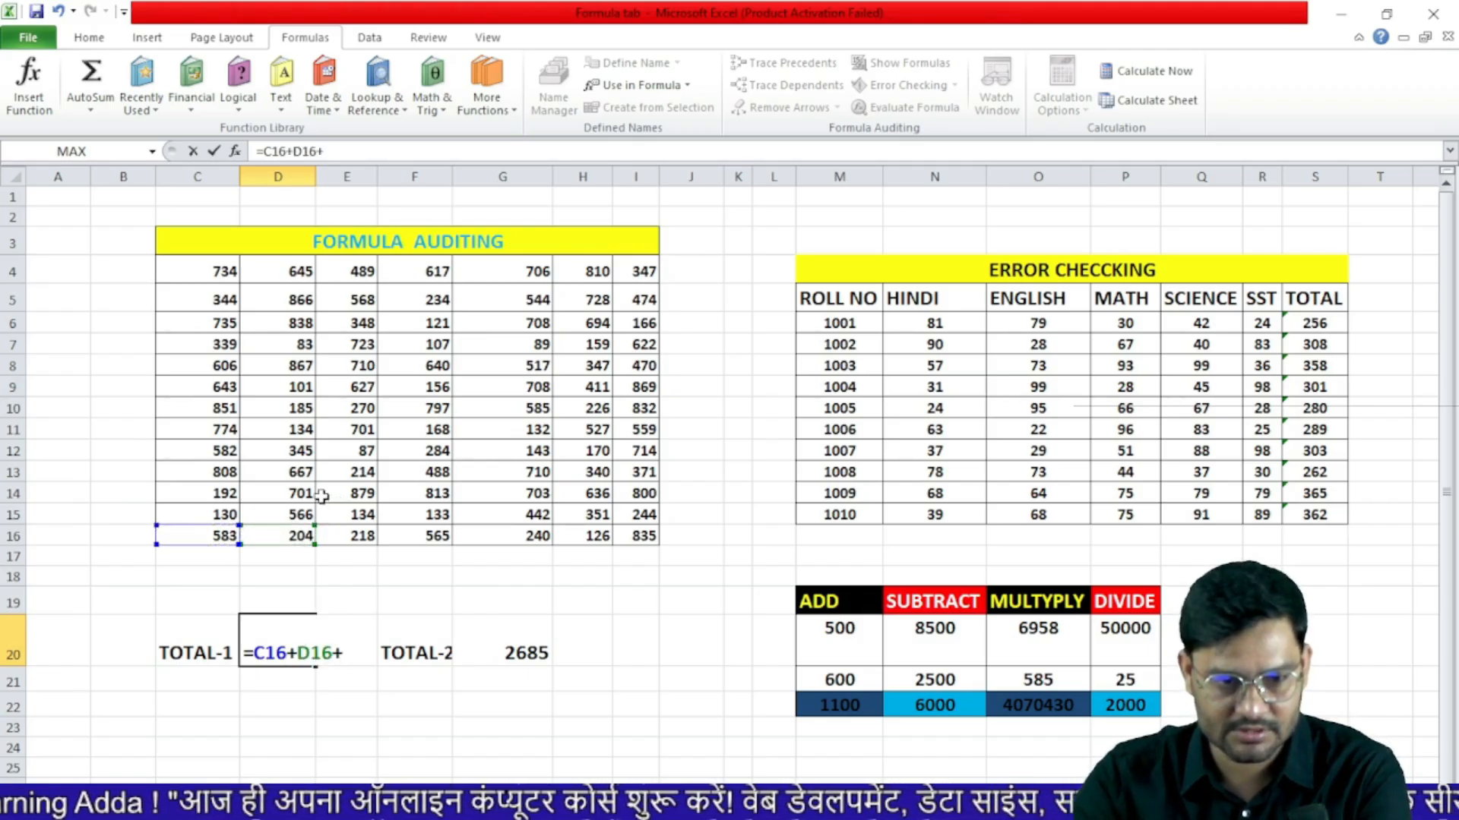
click(342, 494)
text(+)
click(512, 531)
text(+)
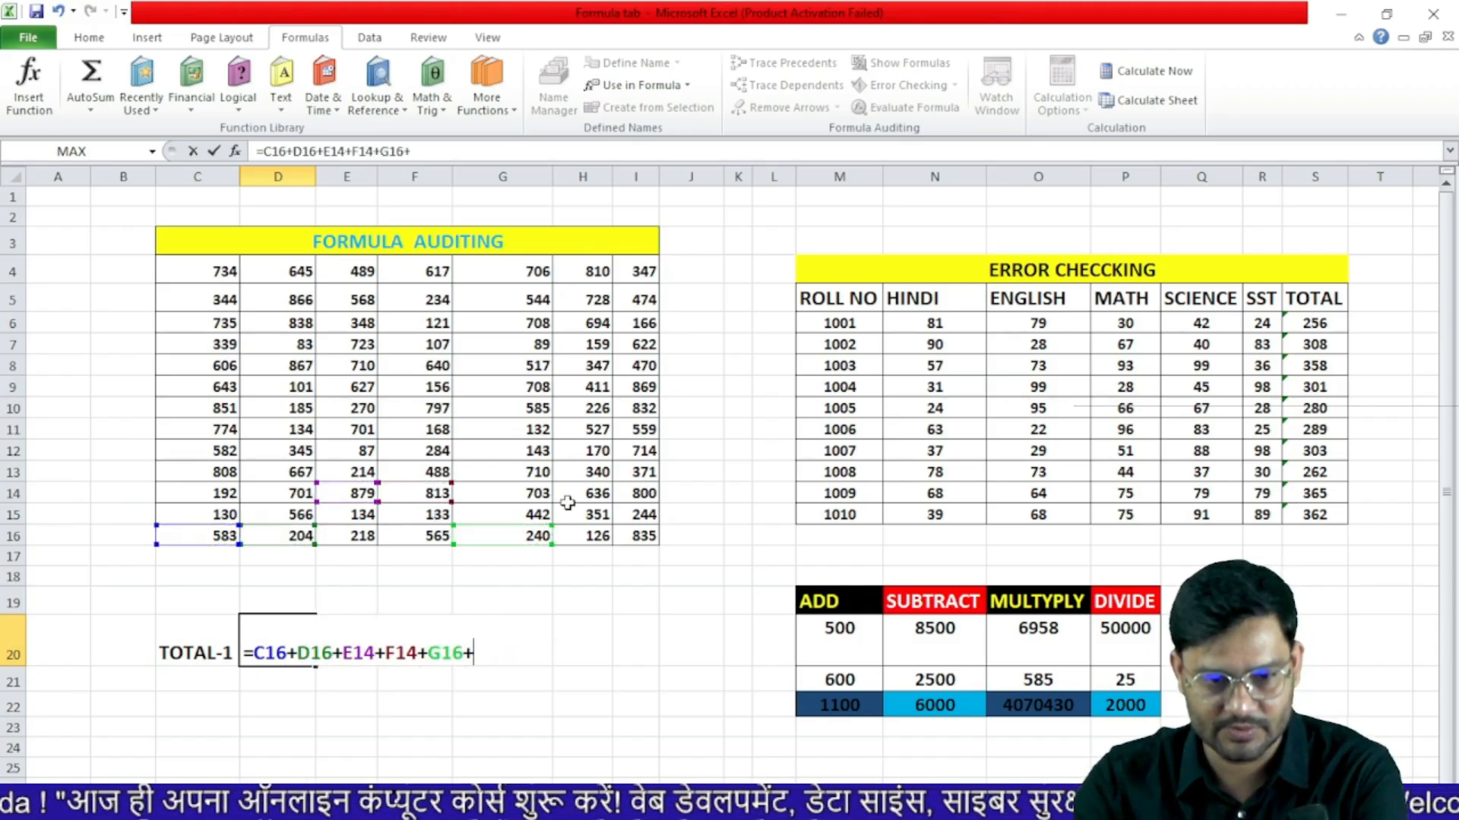
click(581, 494)
text(+)
click(640, 449)
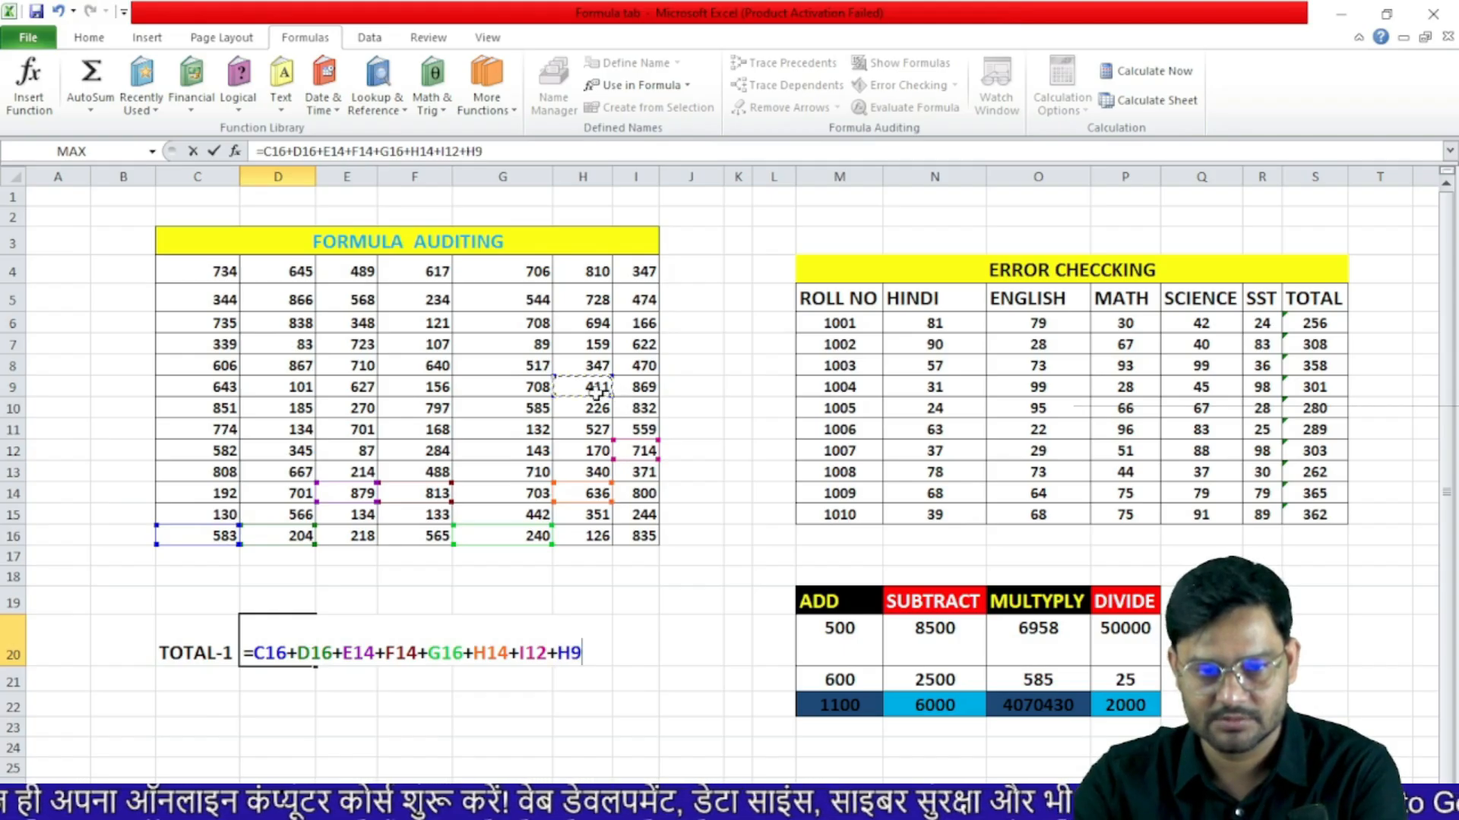
text(+)
click(485, 391)
text(+)
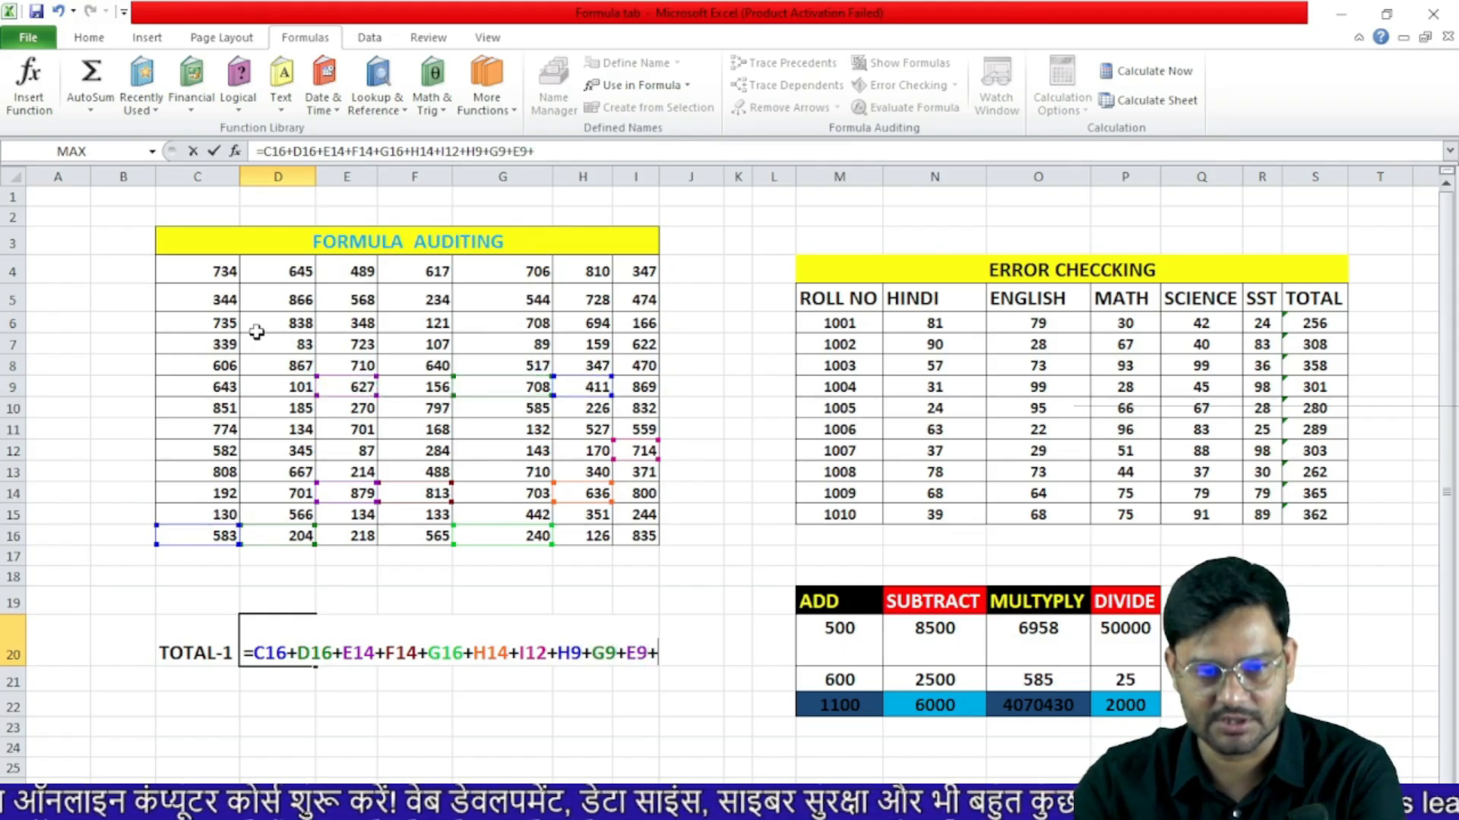
click(292, 321)
text(+)
click(495, 272)
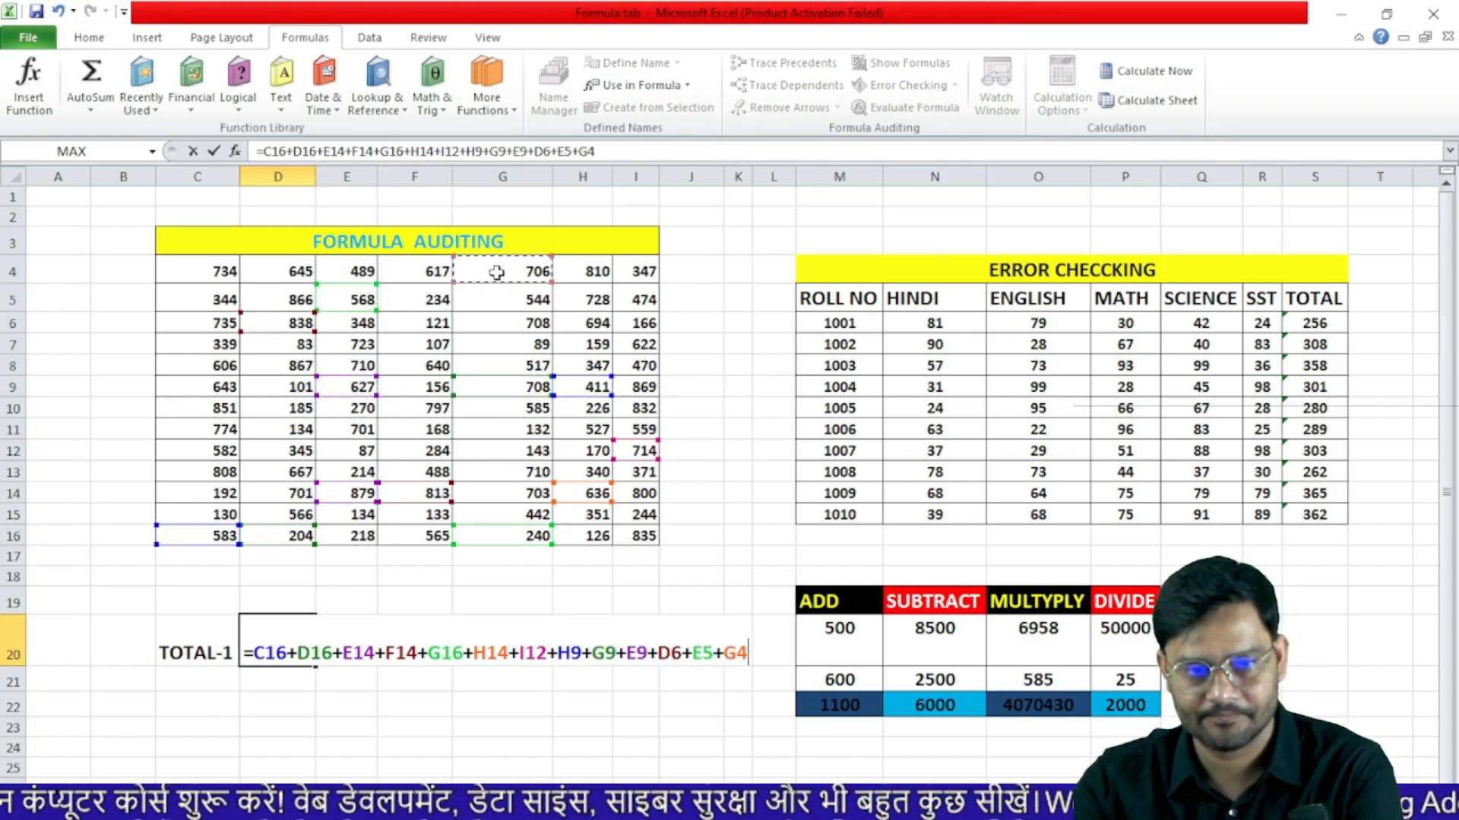
click(635, 278)
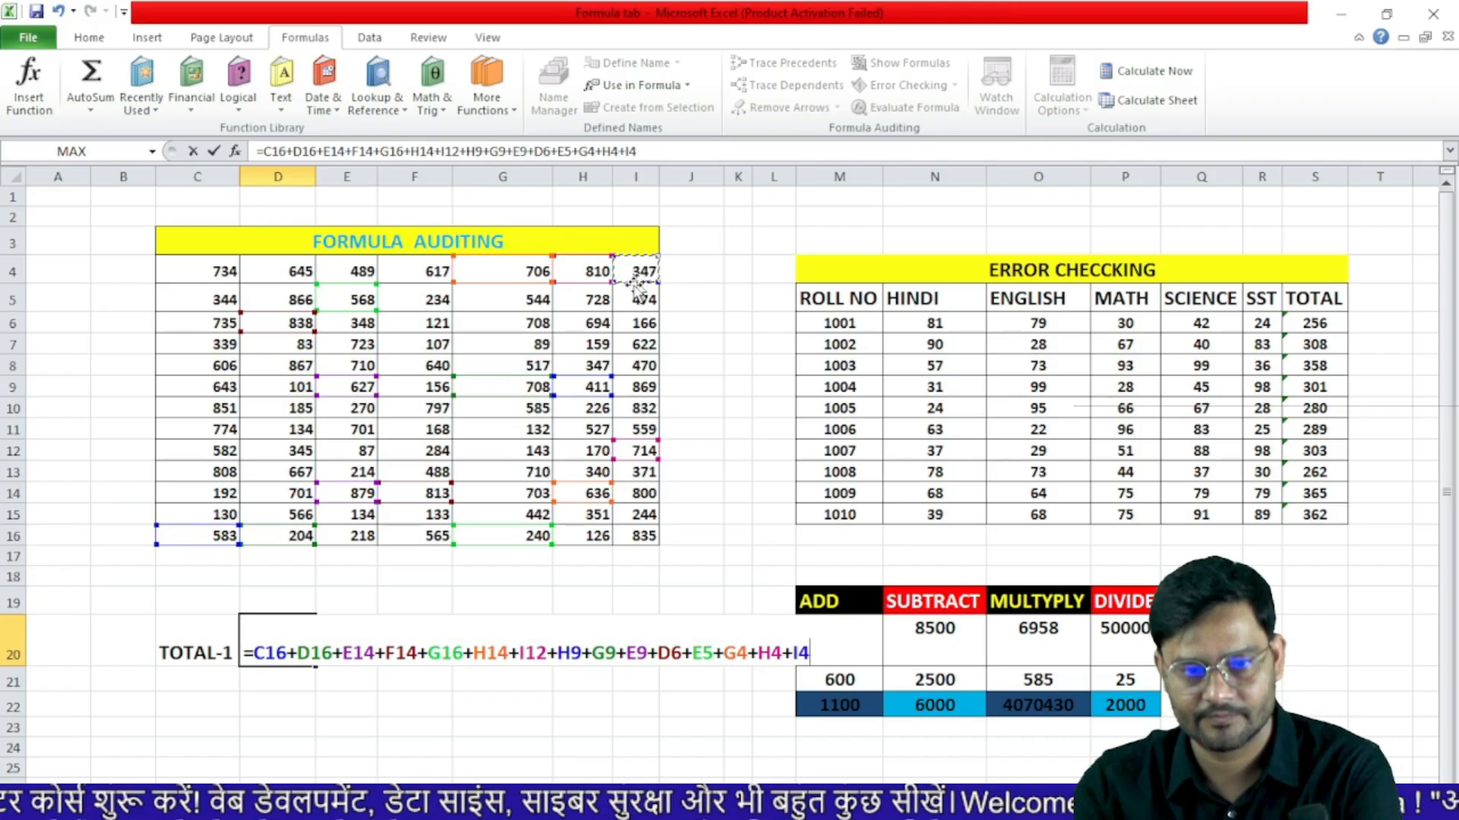
click(490, 444)
click(366, 448)
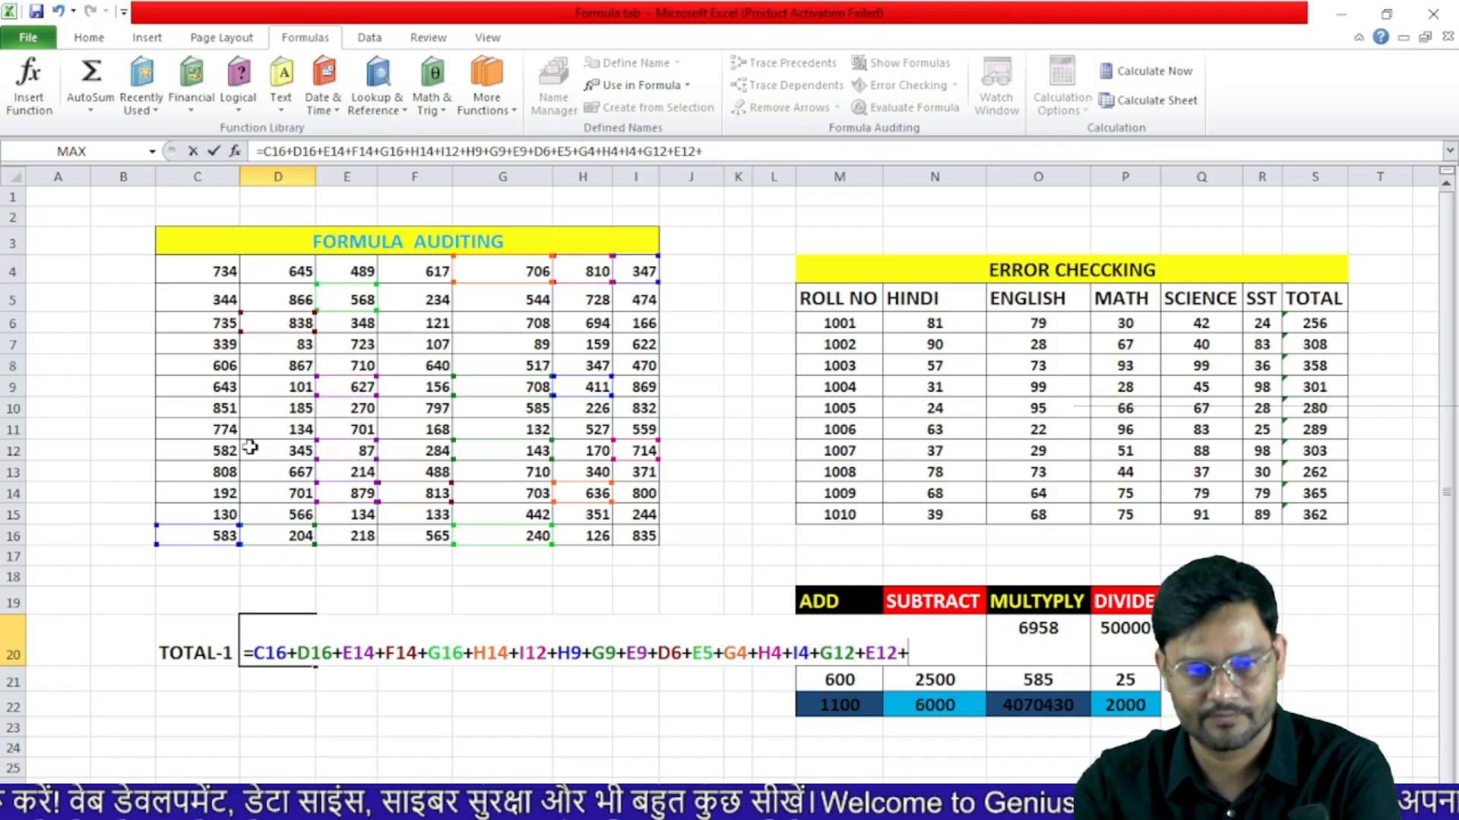
text(+)
click(197, 391)
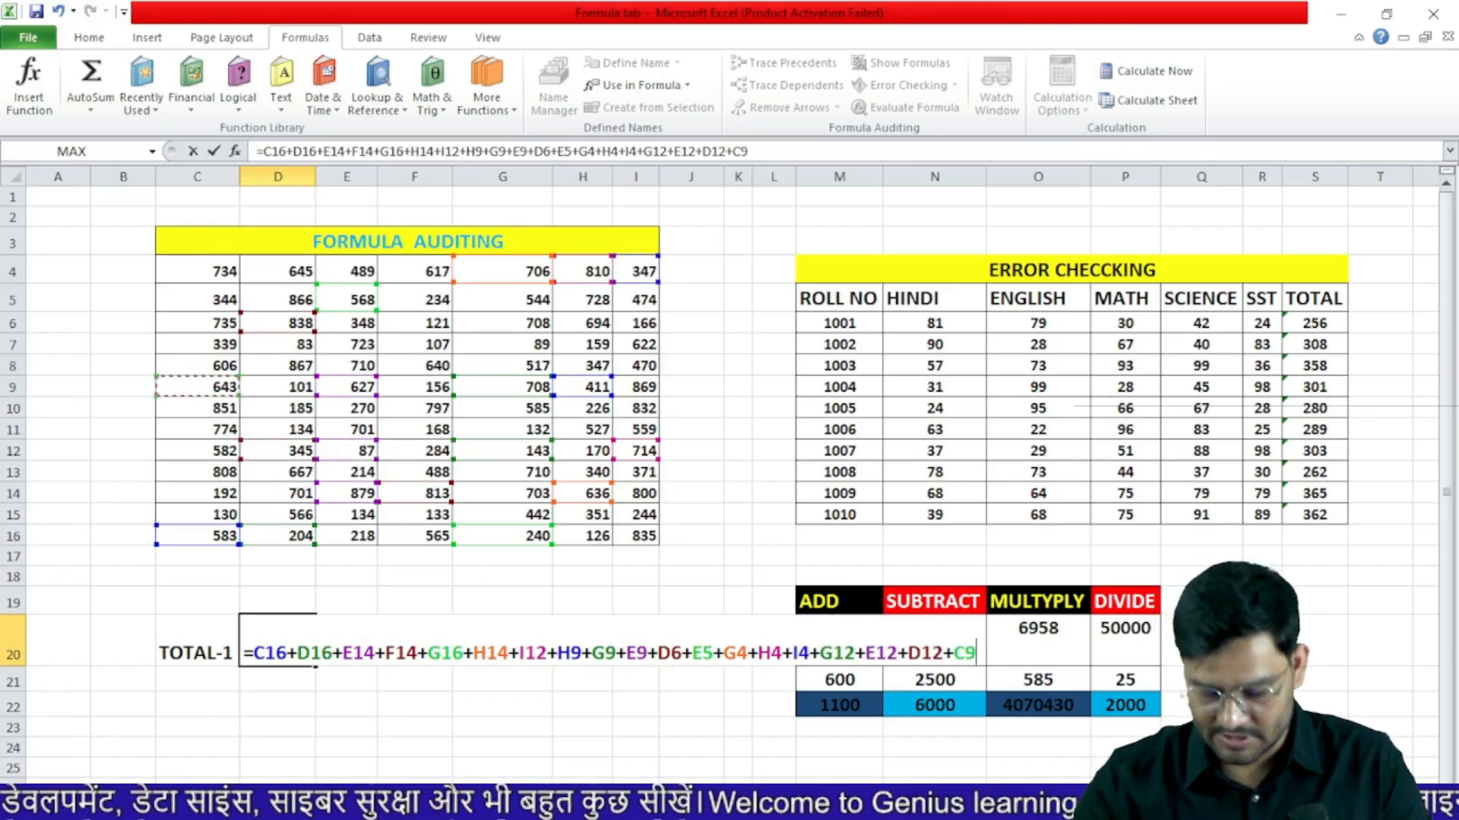
key(Return)
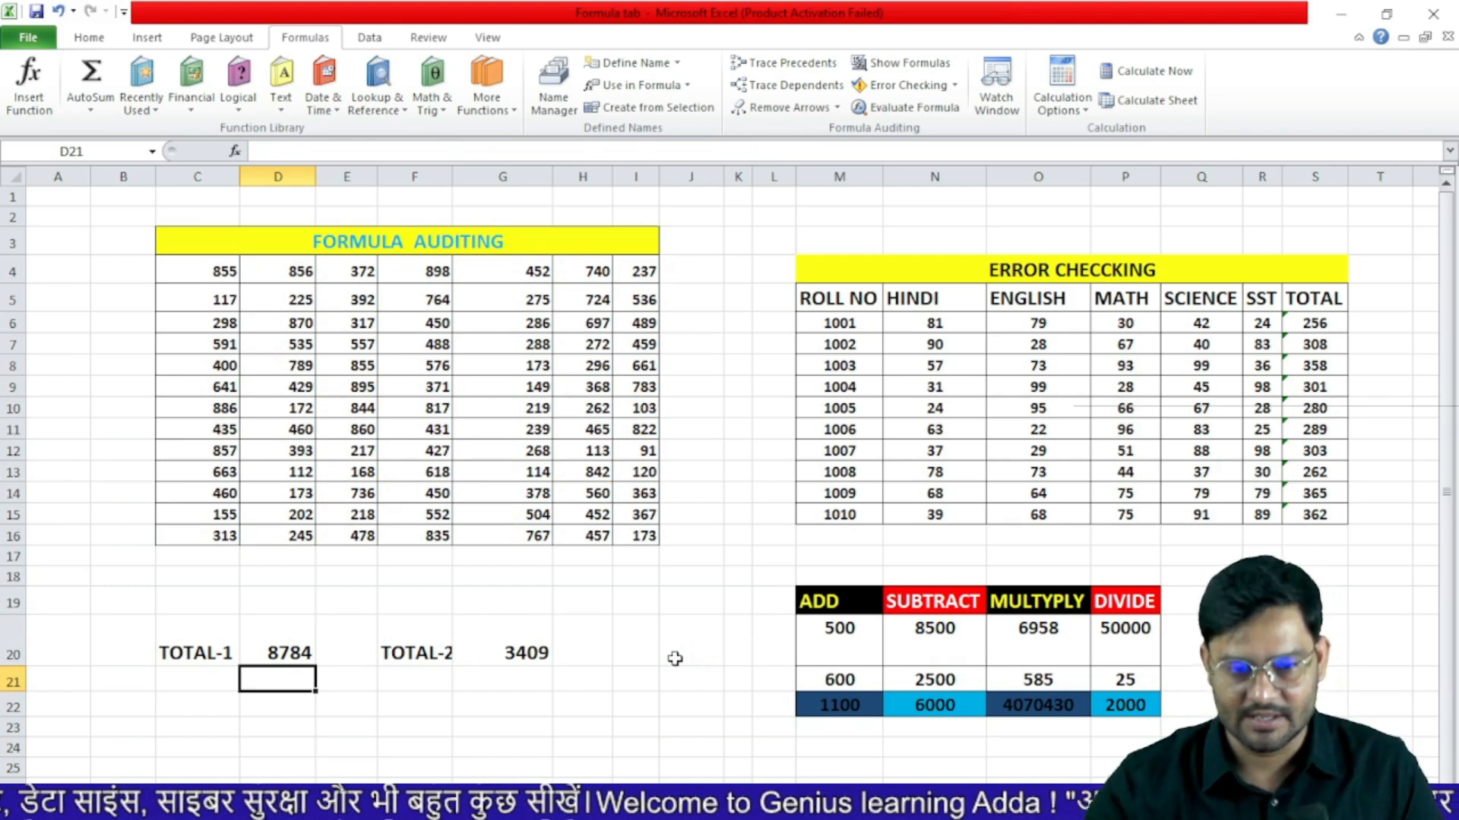
- Trace the precedents of the totals in D20 and G20, and remove the arrows
click(510, 654)
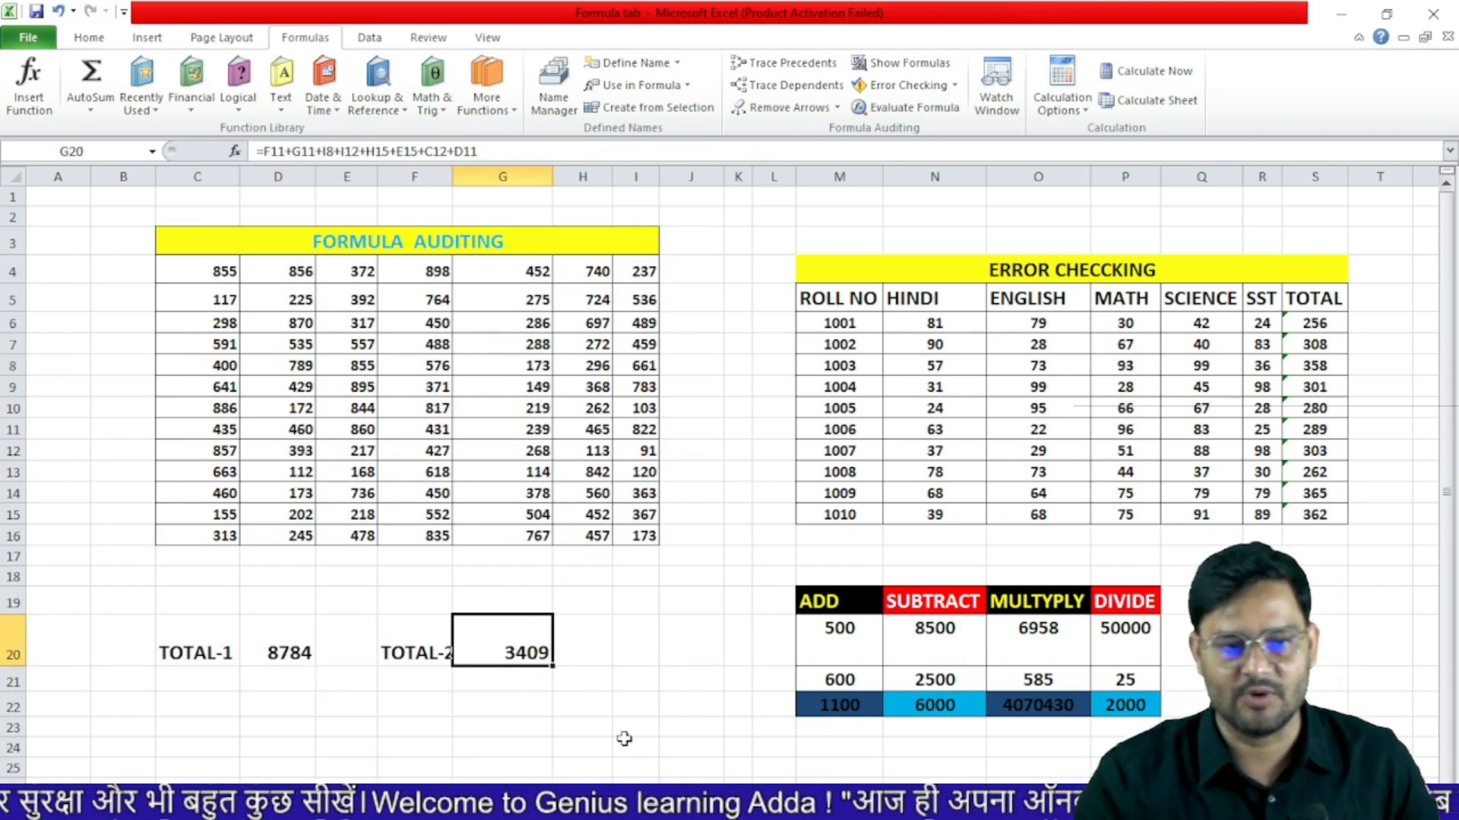
click(392, 743)
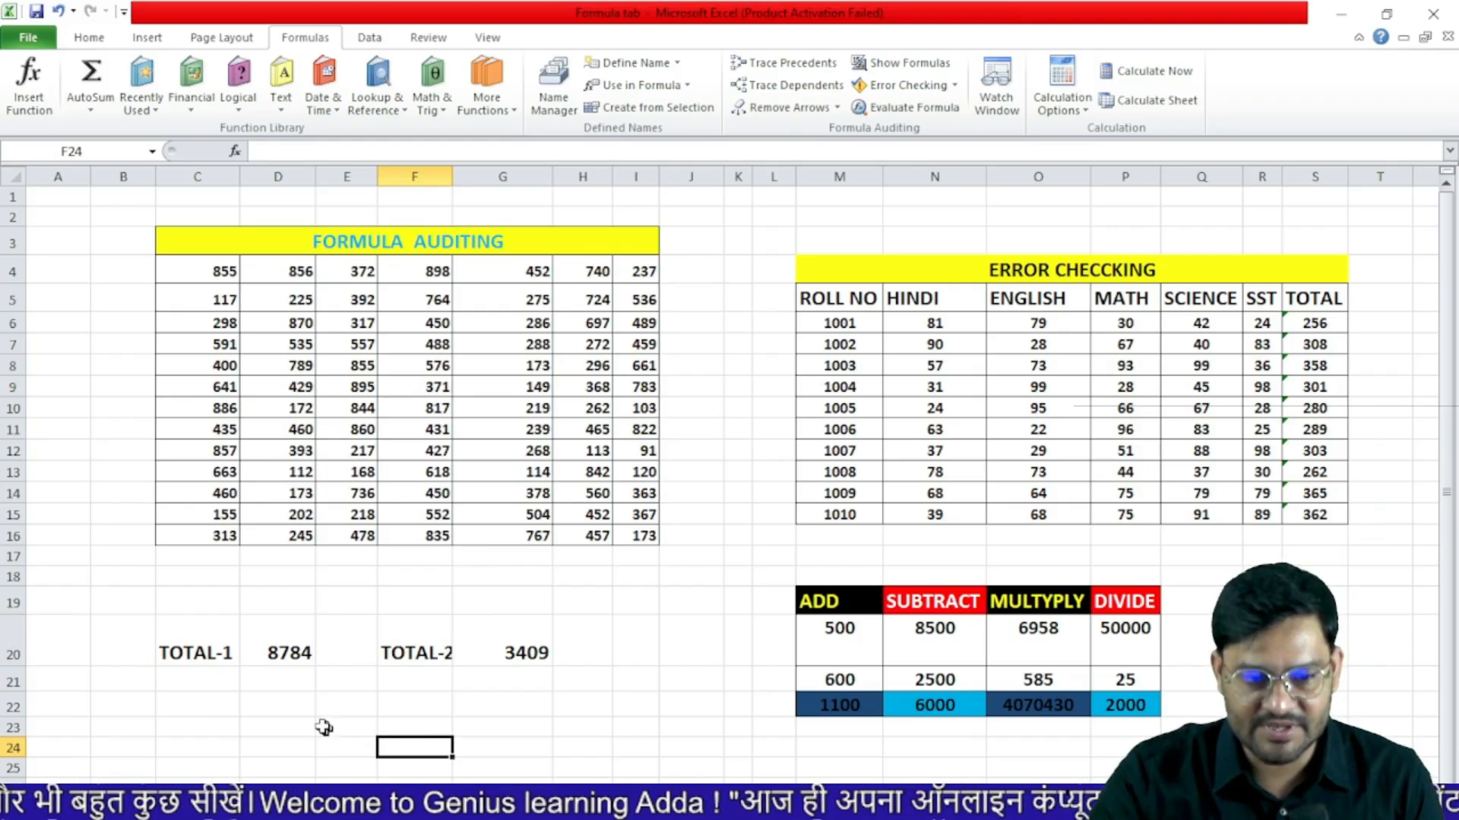
click(287, 654)
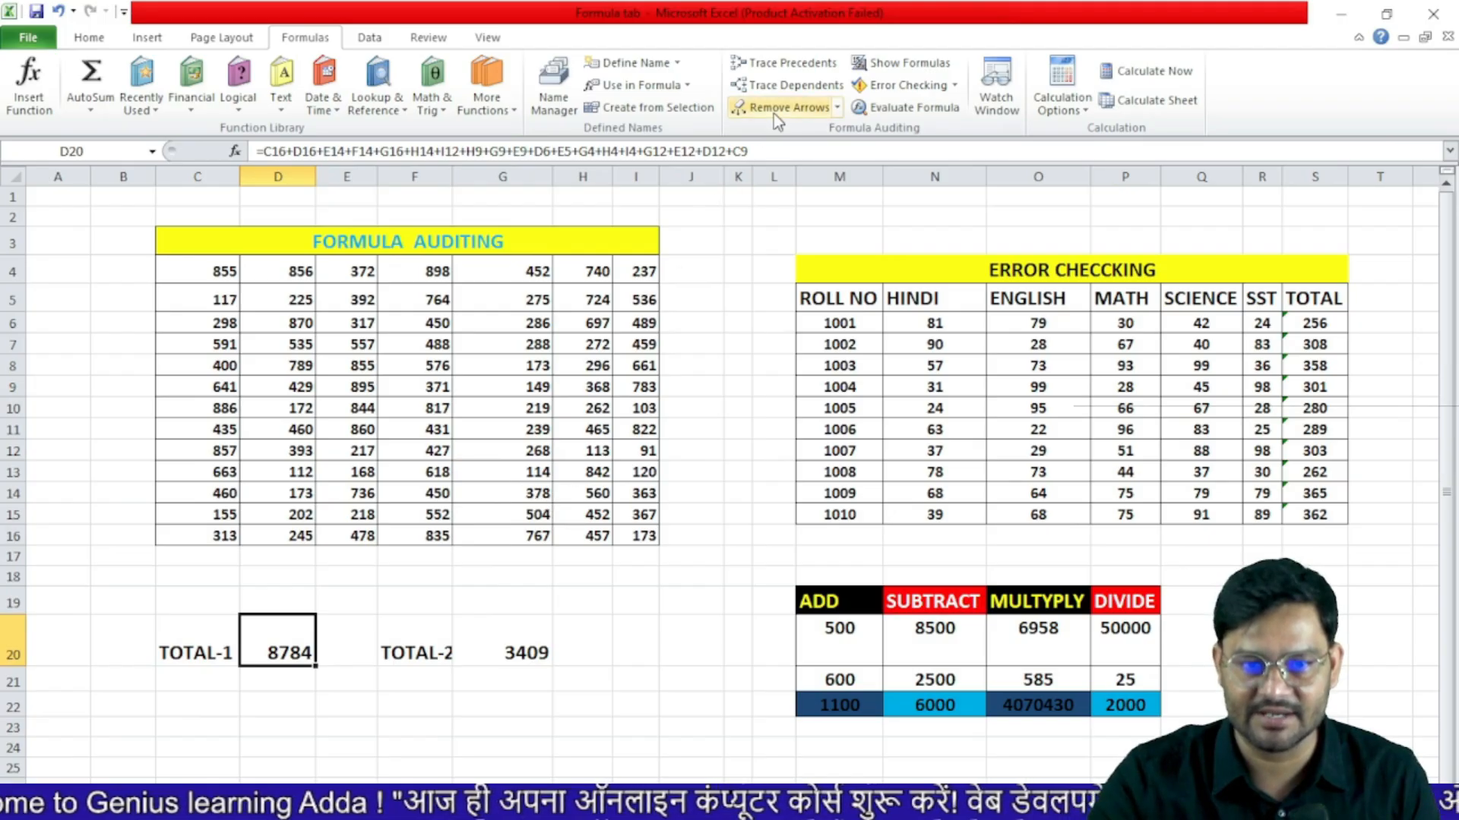
click(804, 66)
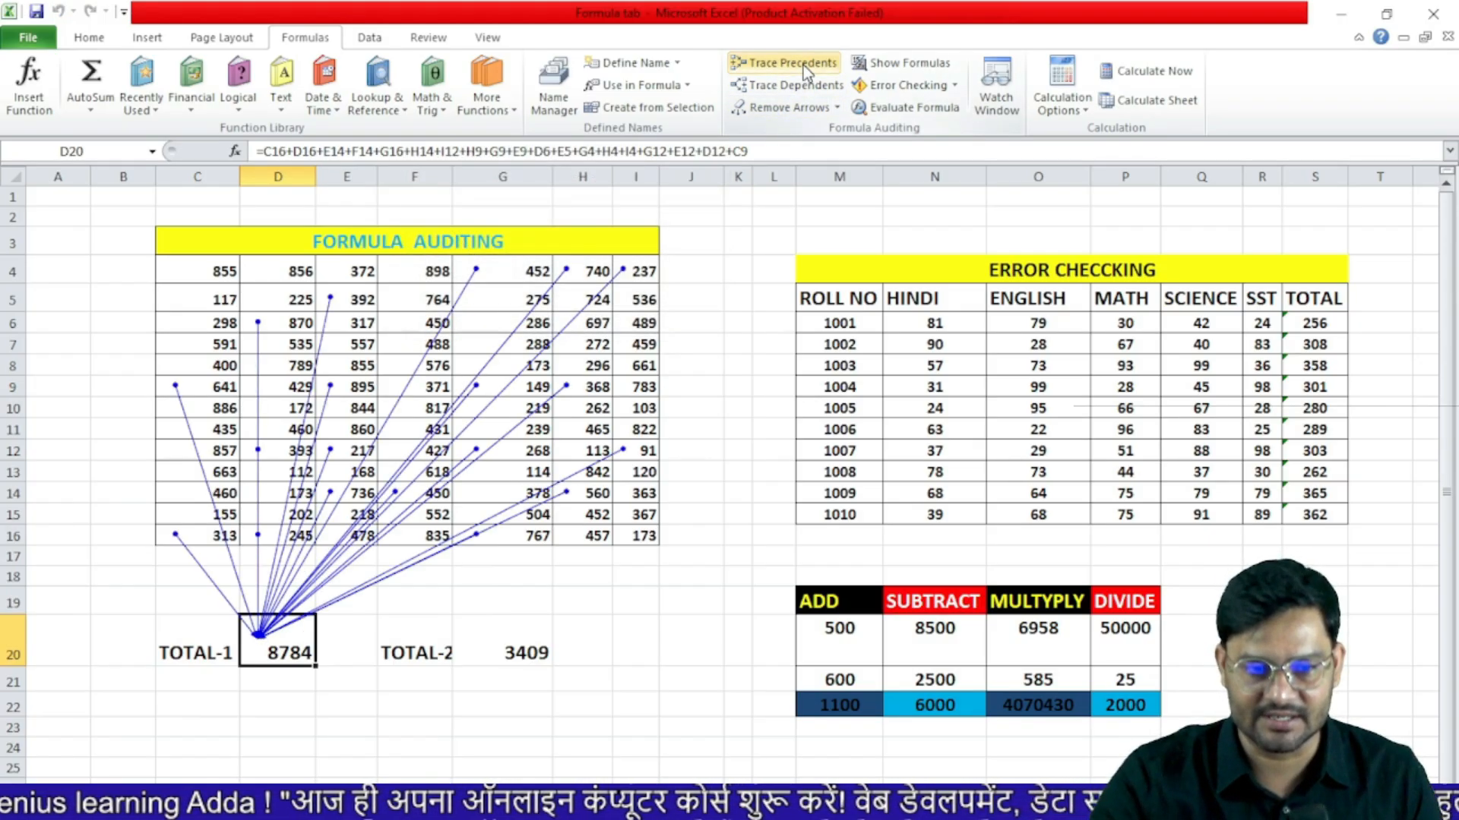
click(526, 645)
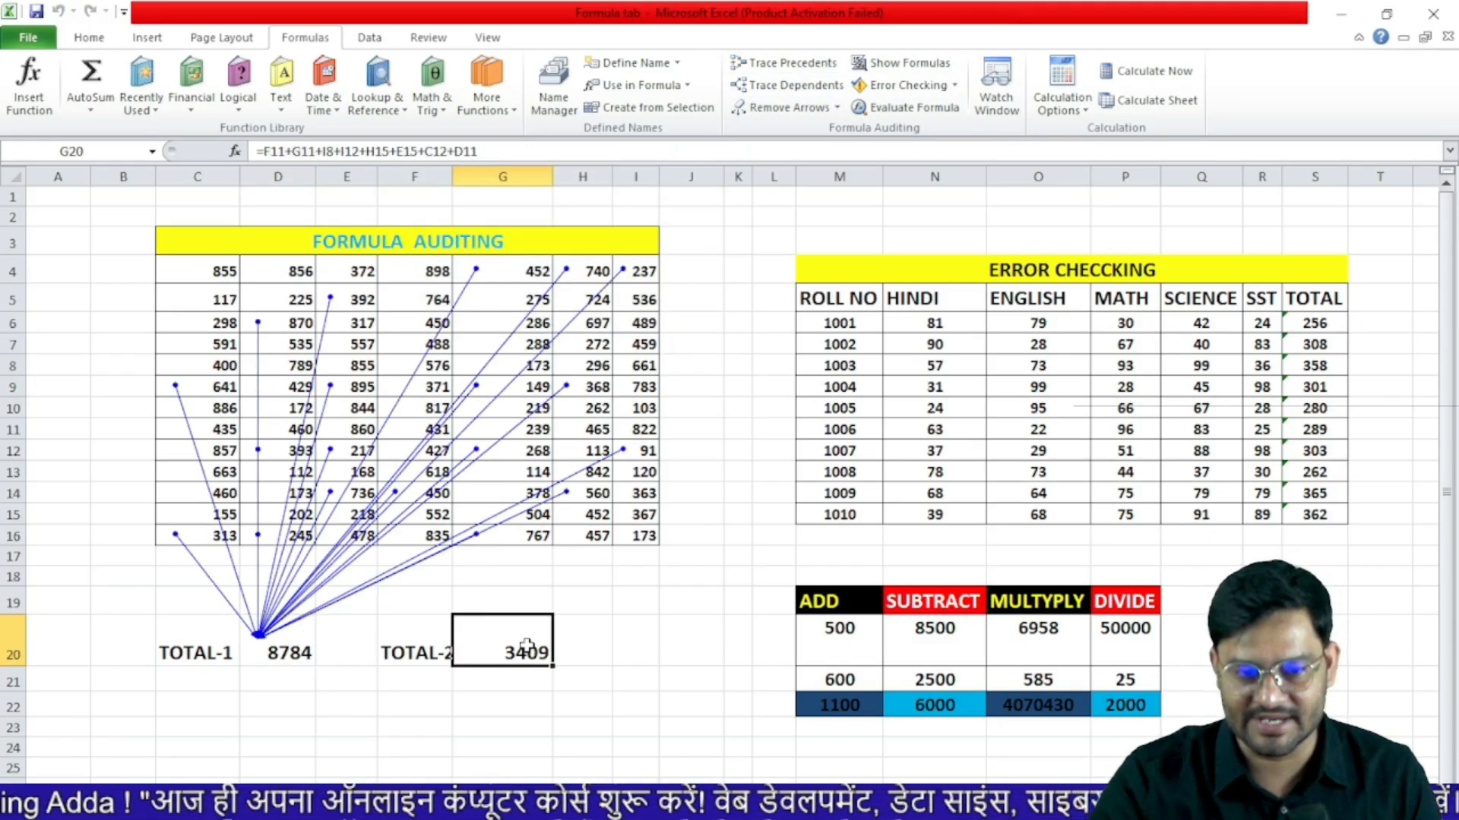
click(799, 65)
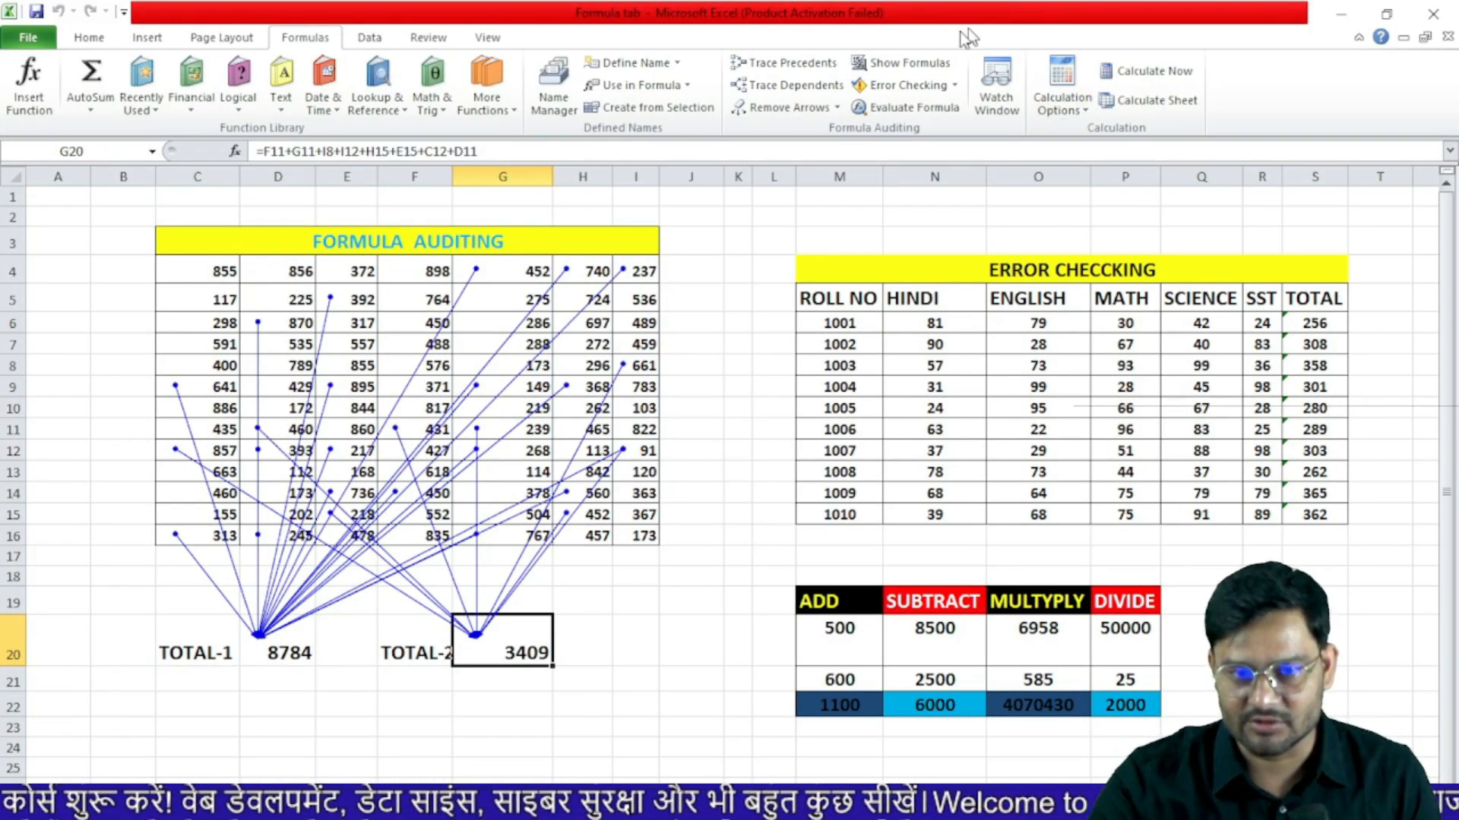
click(786, 107)
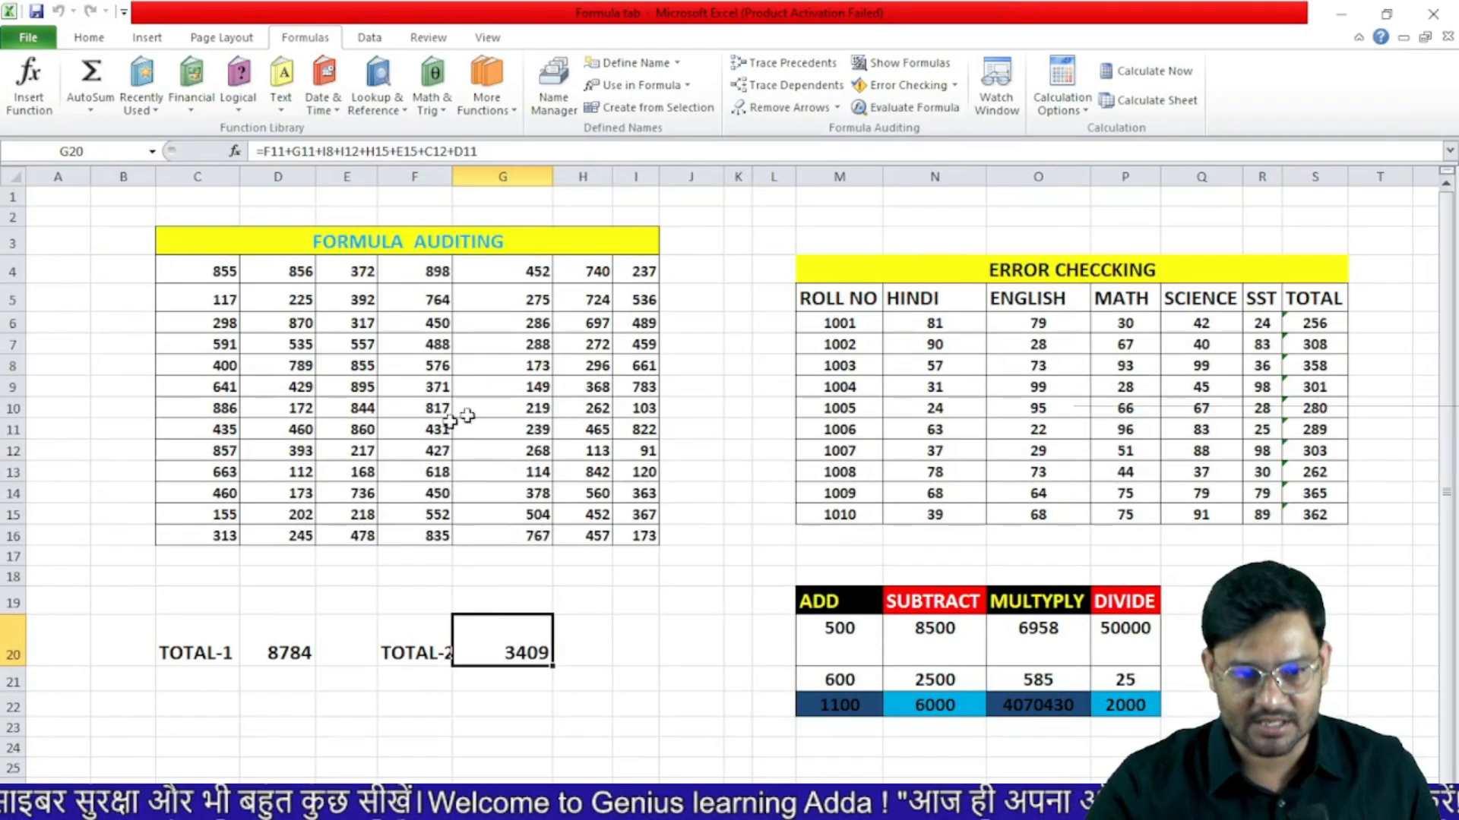
- Trace the dependents of C16 and E15 to the totals that use them
click(219, 538)
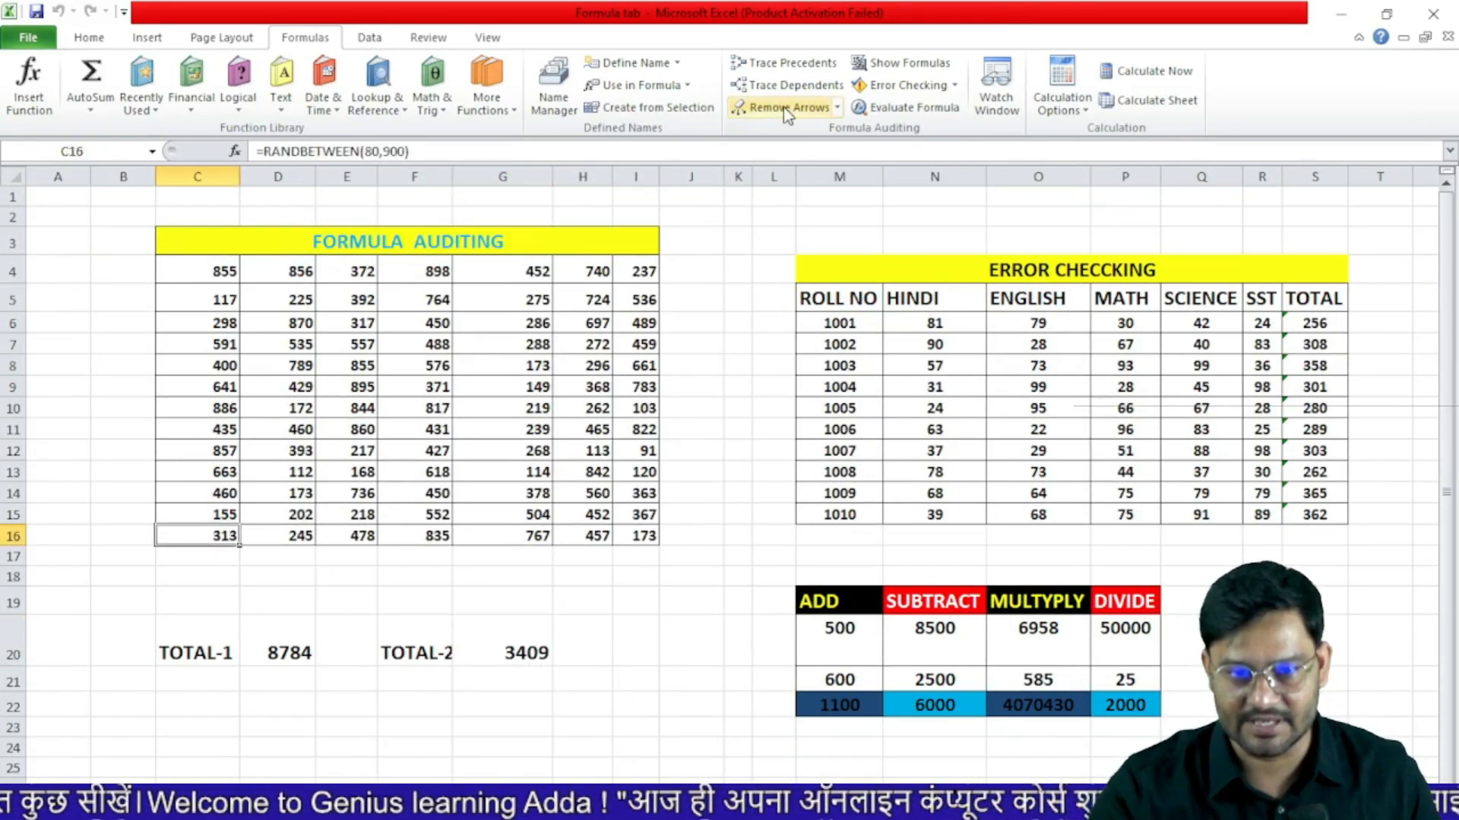
click(794, 88)
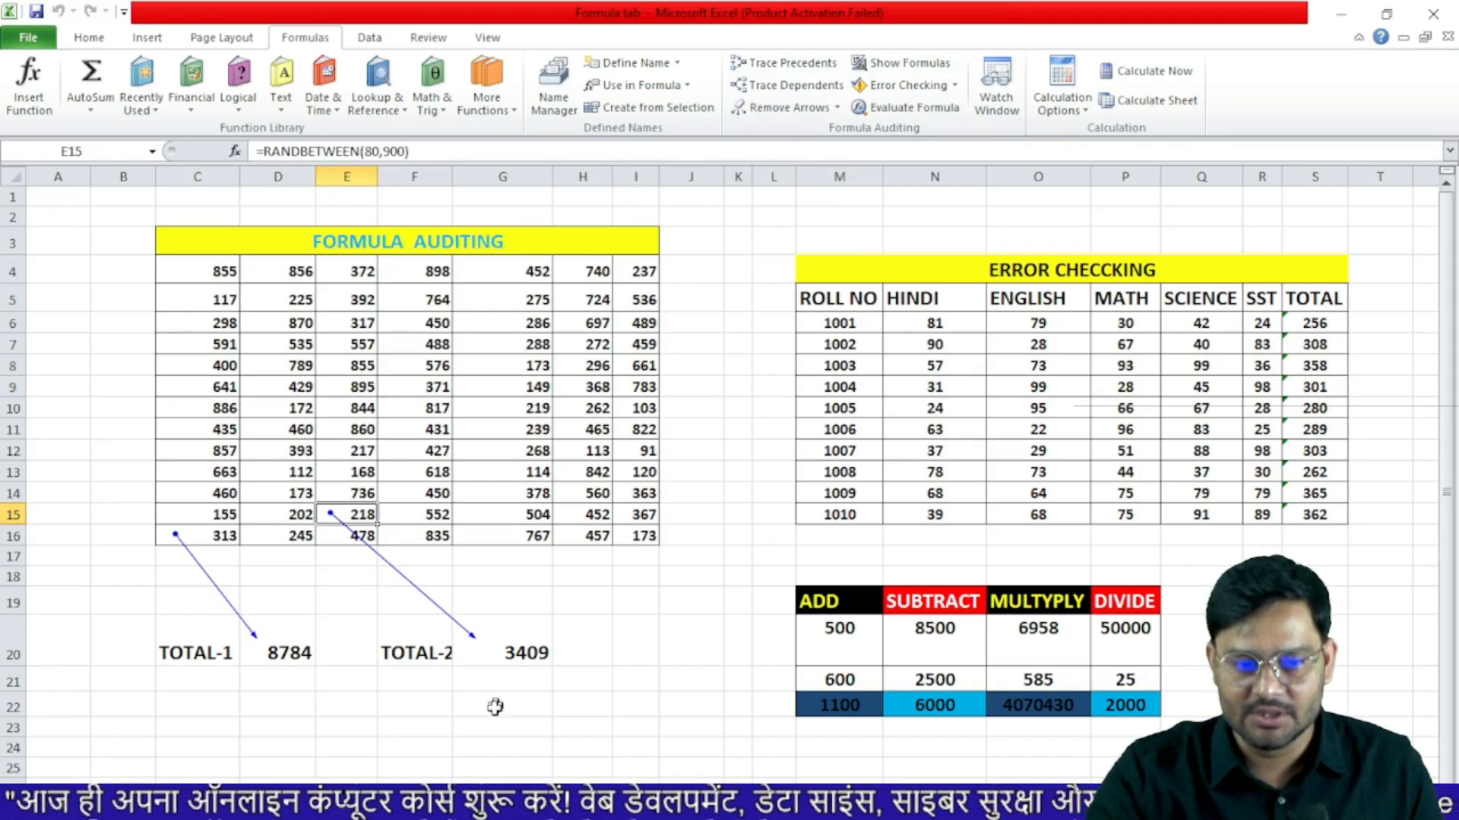
click(291, 653)
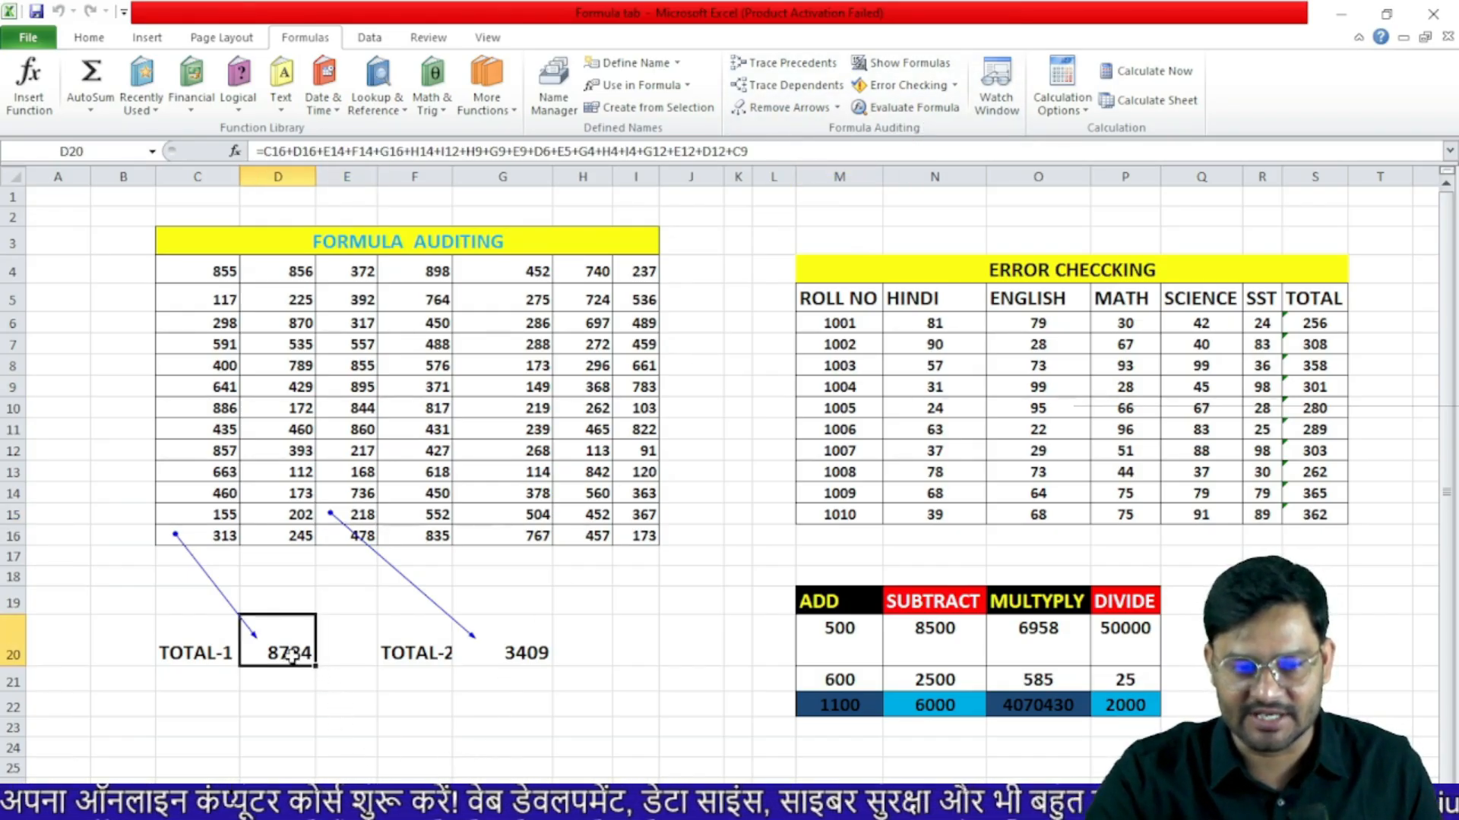
- Show the formulas in the worksheet cells to review them, and return to displaying the results
click(918, 70)
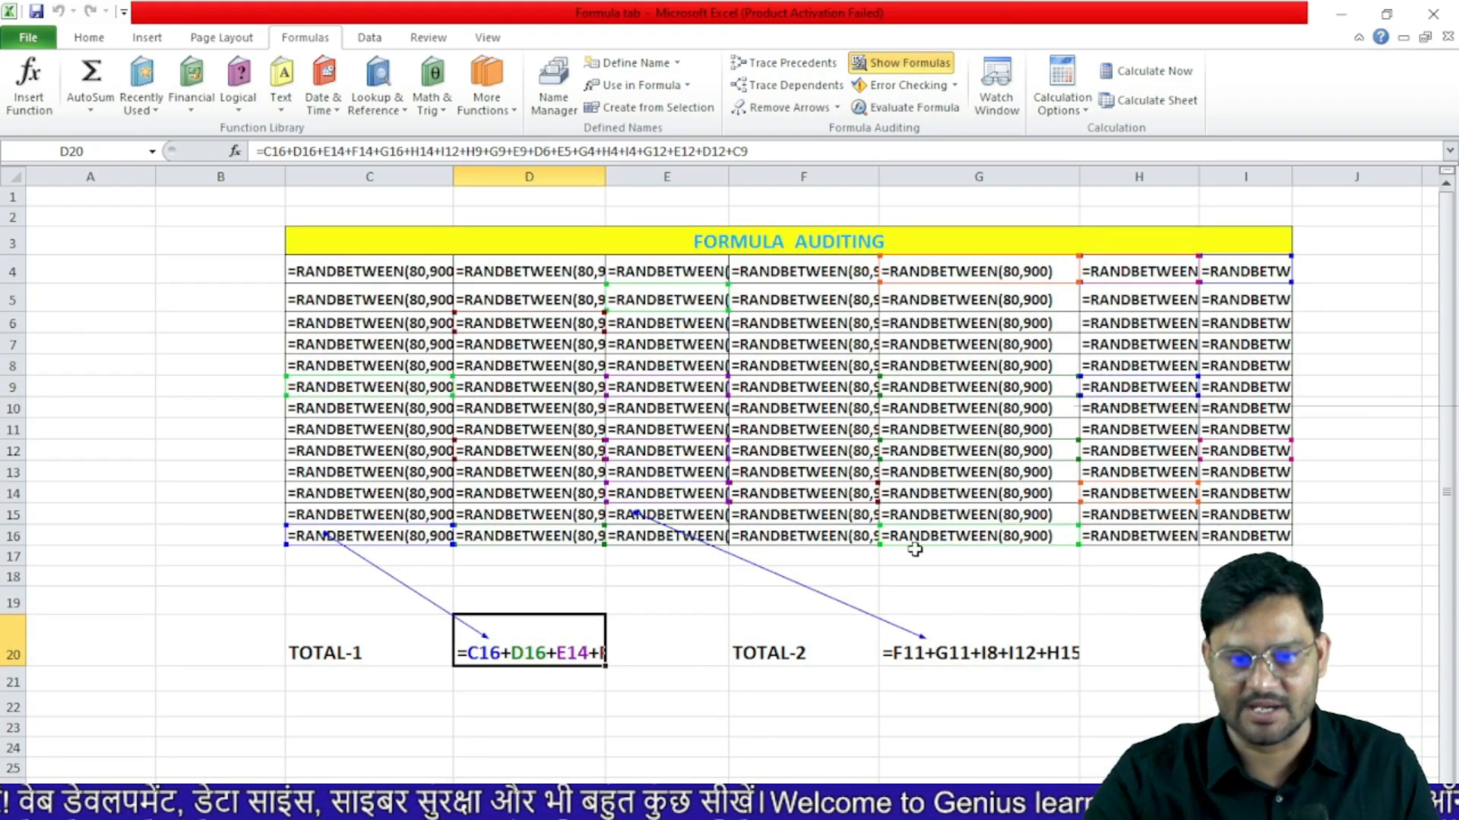
scroll(904, 553, down, 2)
scroll(1134, 386, up, 2)
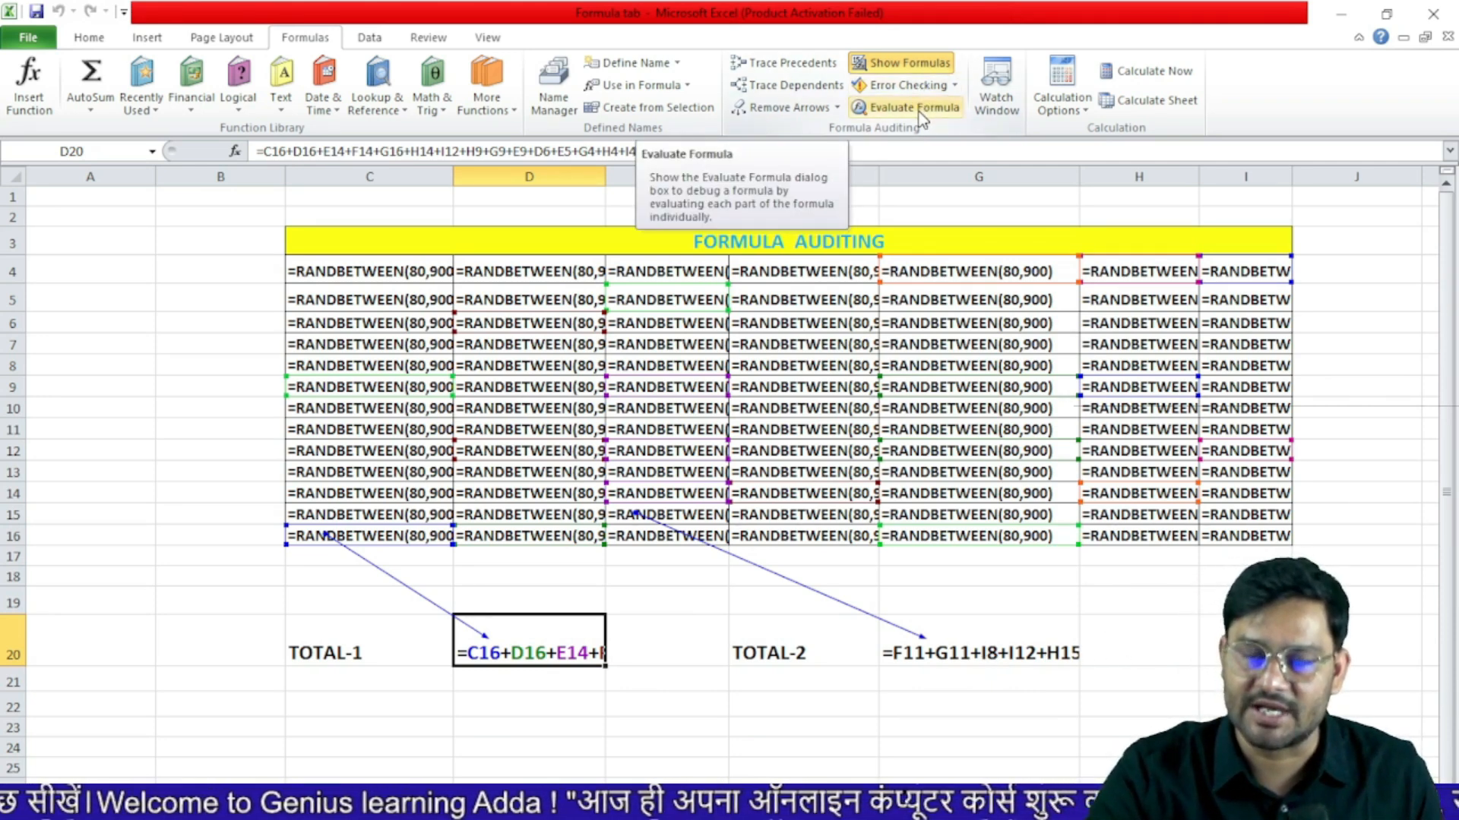
click(922, 65)
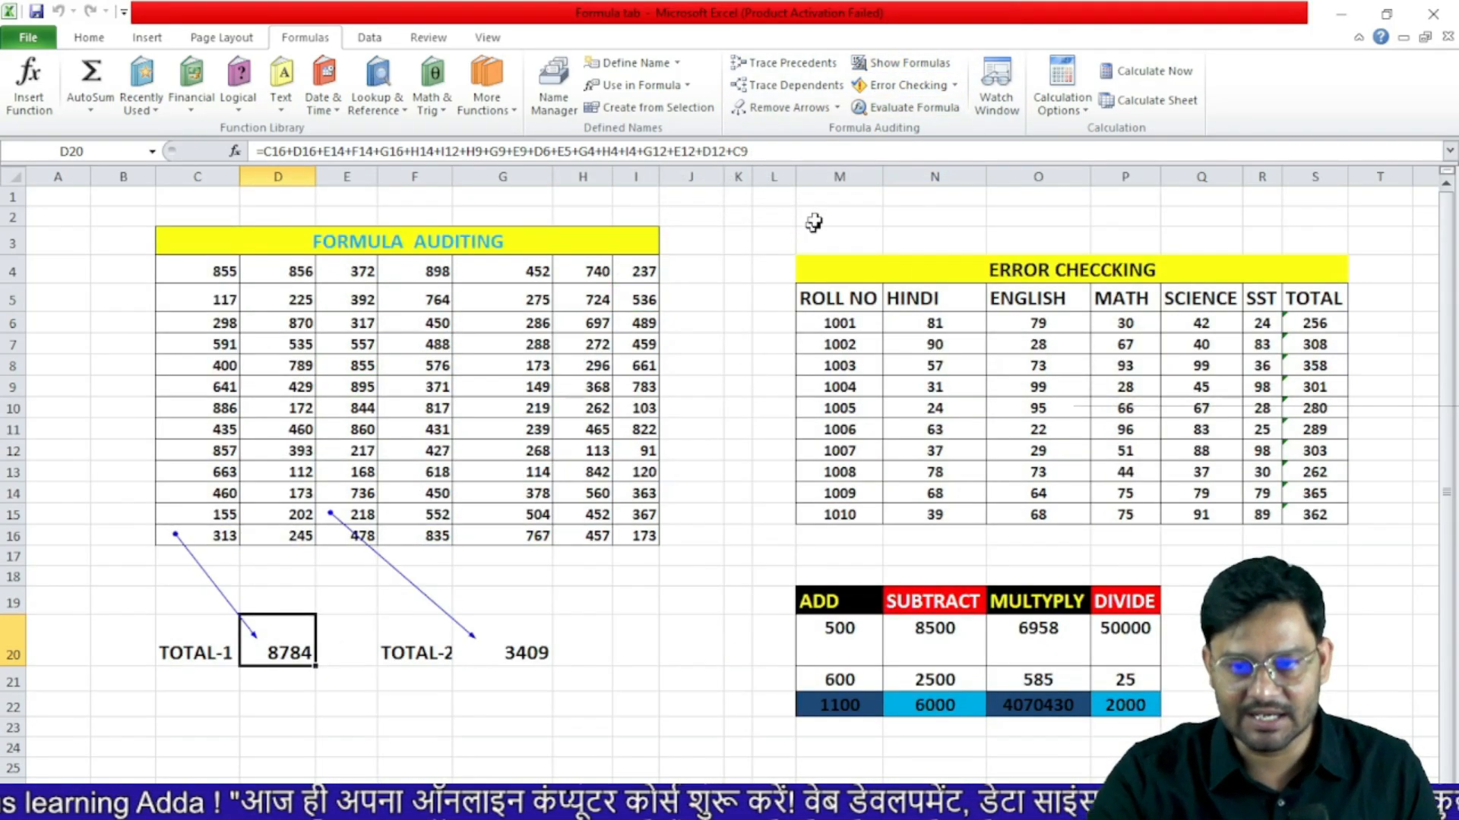
- Clear the totals in S6:S15 of the marks table and enter =SUM(N6:R6) in S6
drag(1314, 323, 1310, 507)
key(Delete)
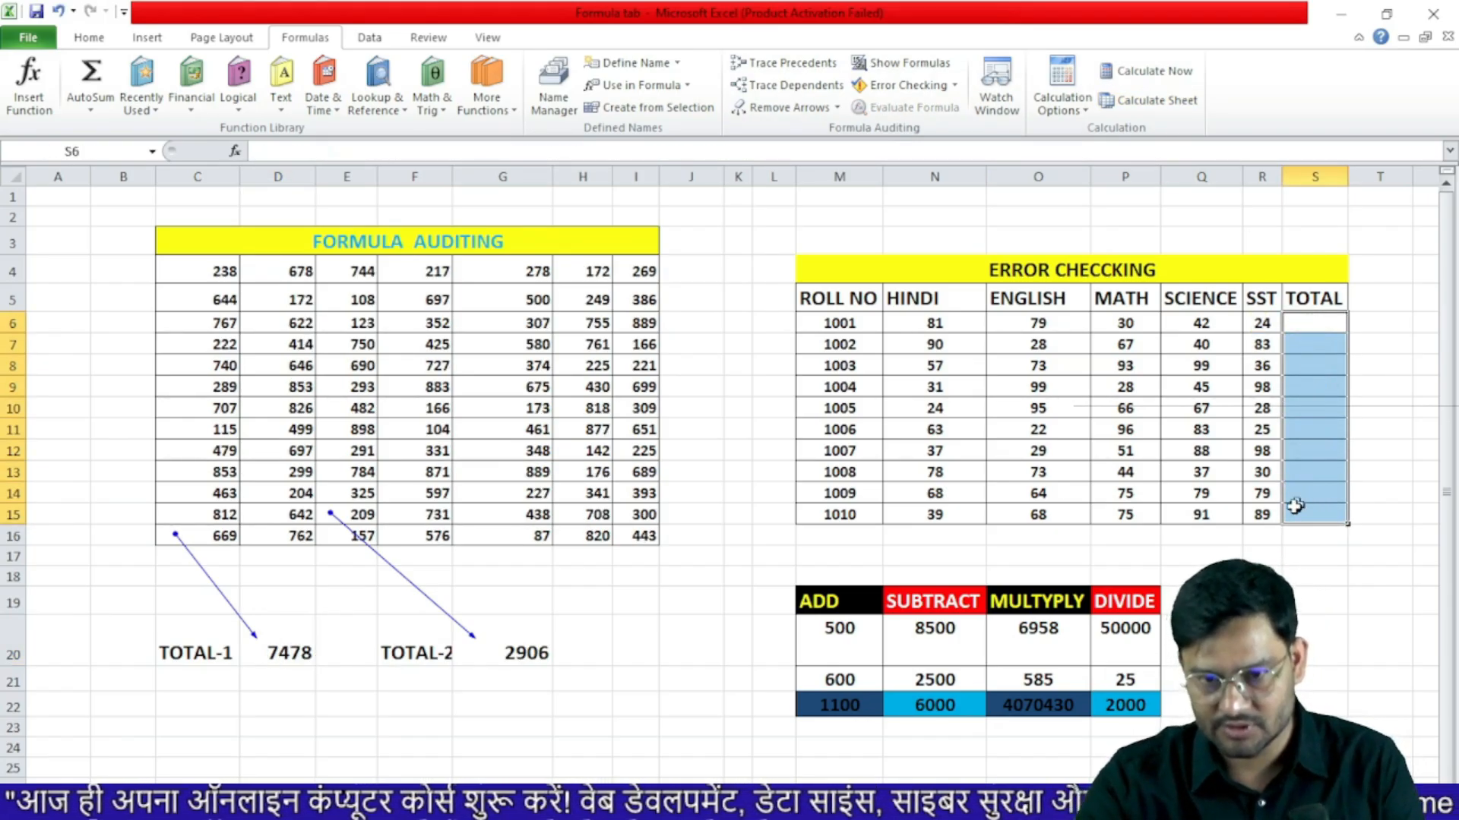
scroll(729, 471, right, 1)
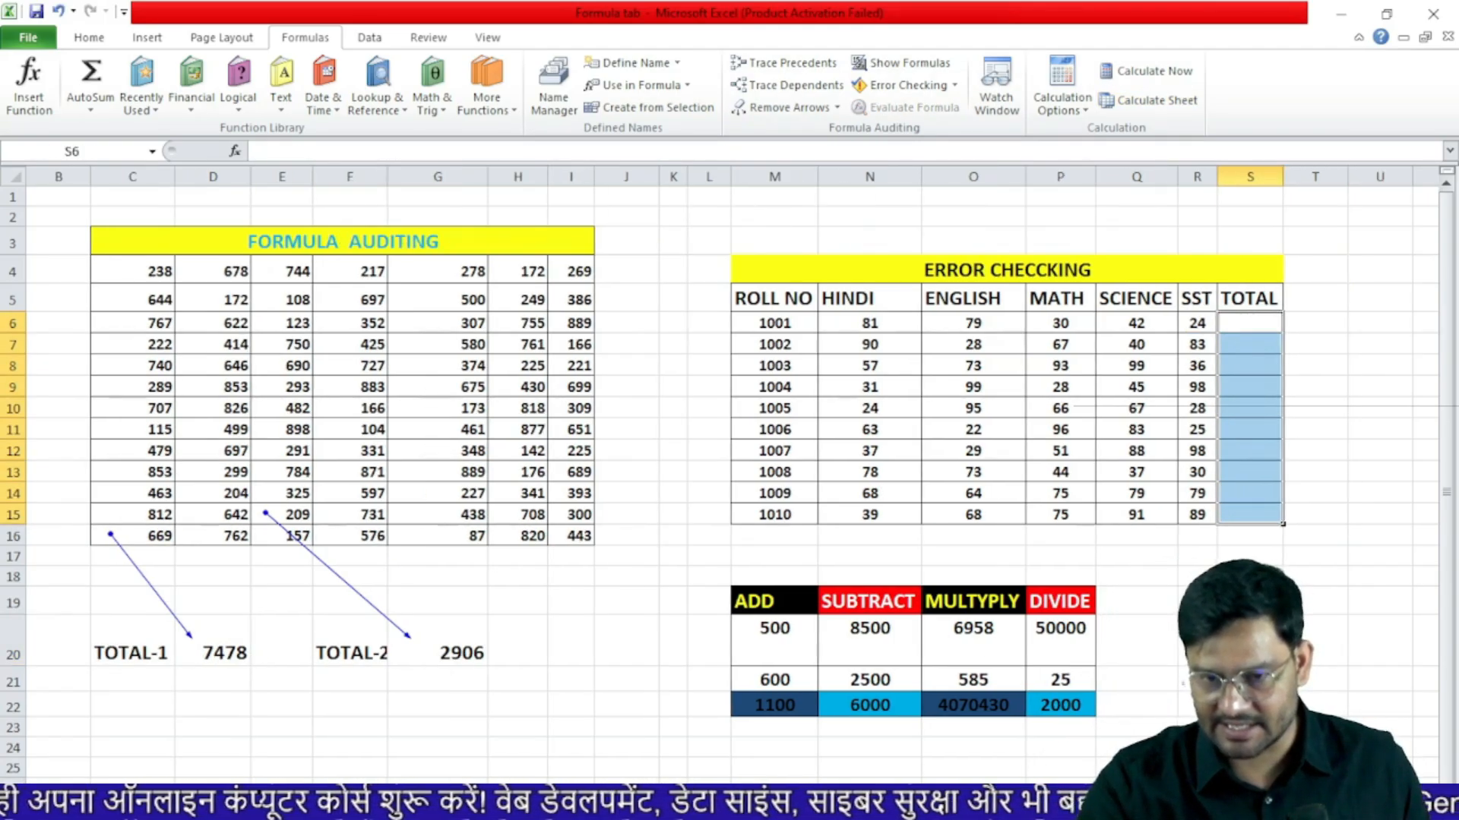
click(1259, 326)
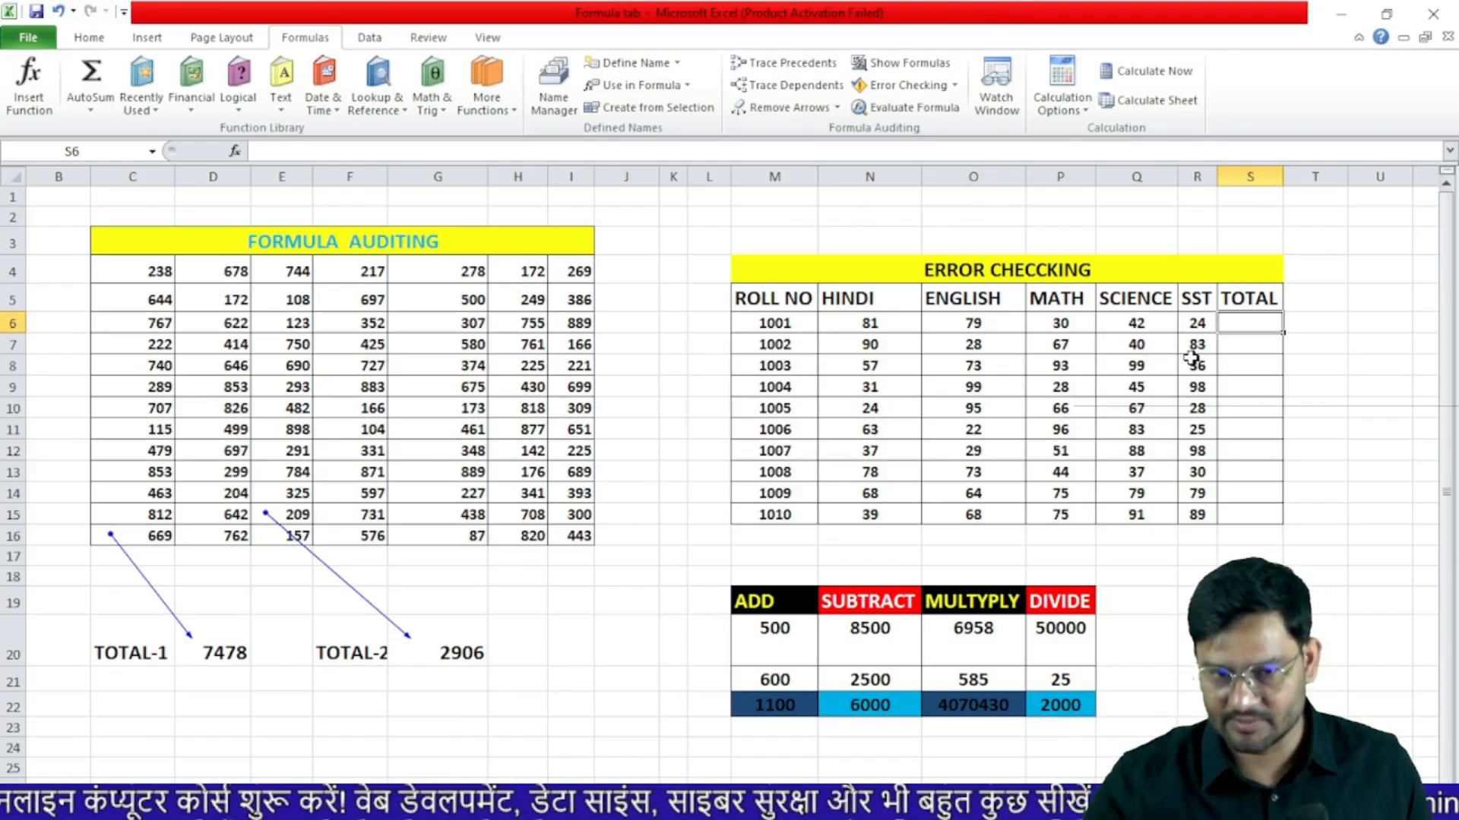
text(=sum)
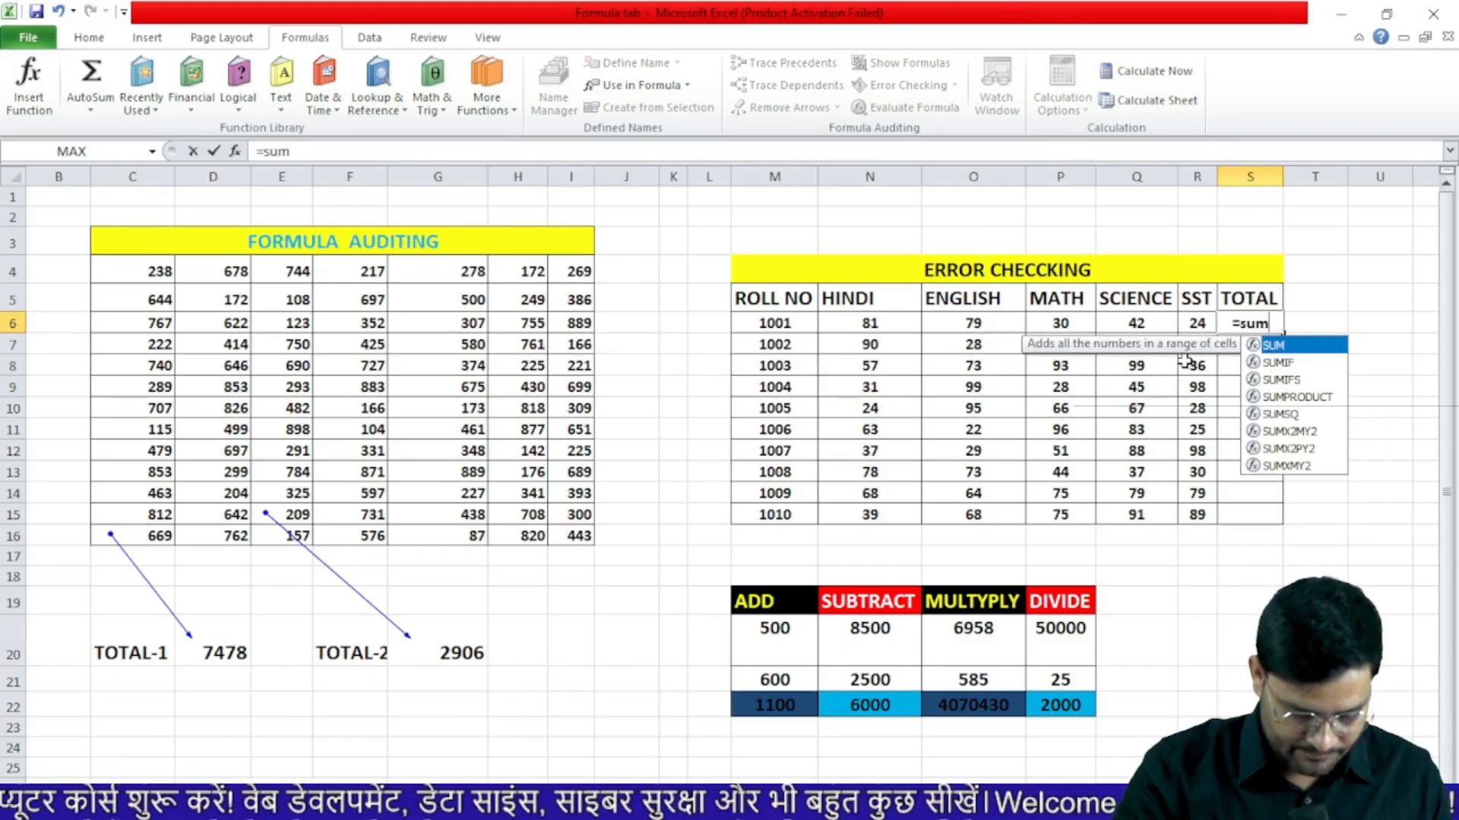
key(Tab)
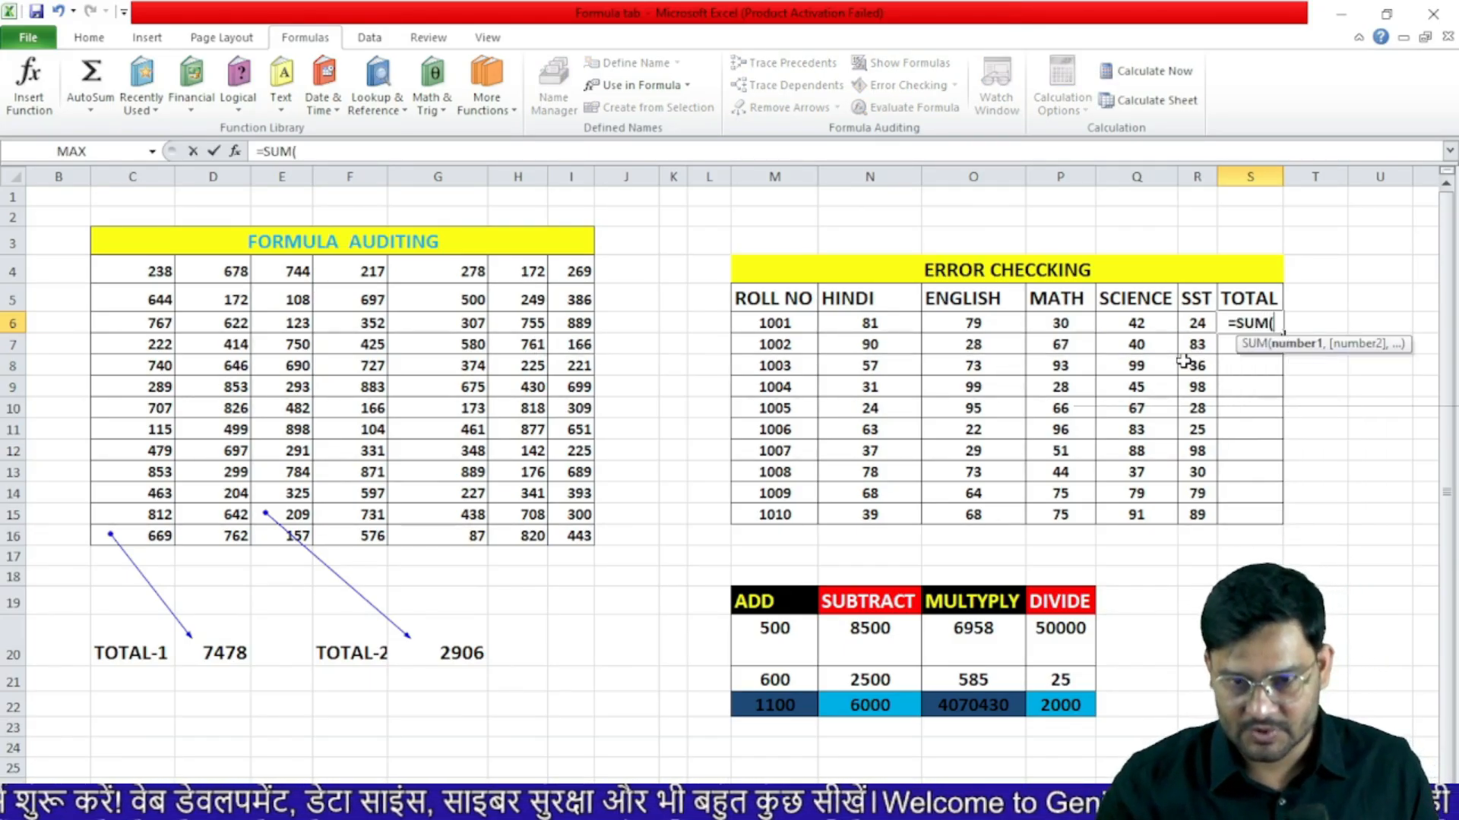
drag(872, 327, 1175, 338)
key(Return)
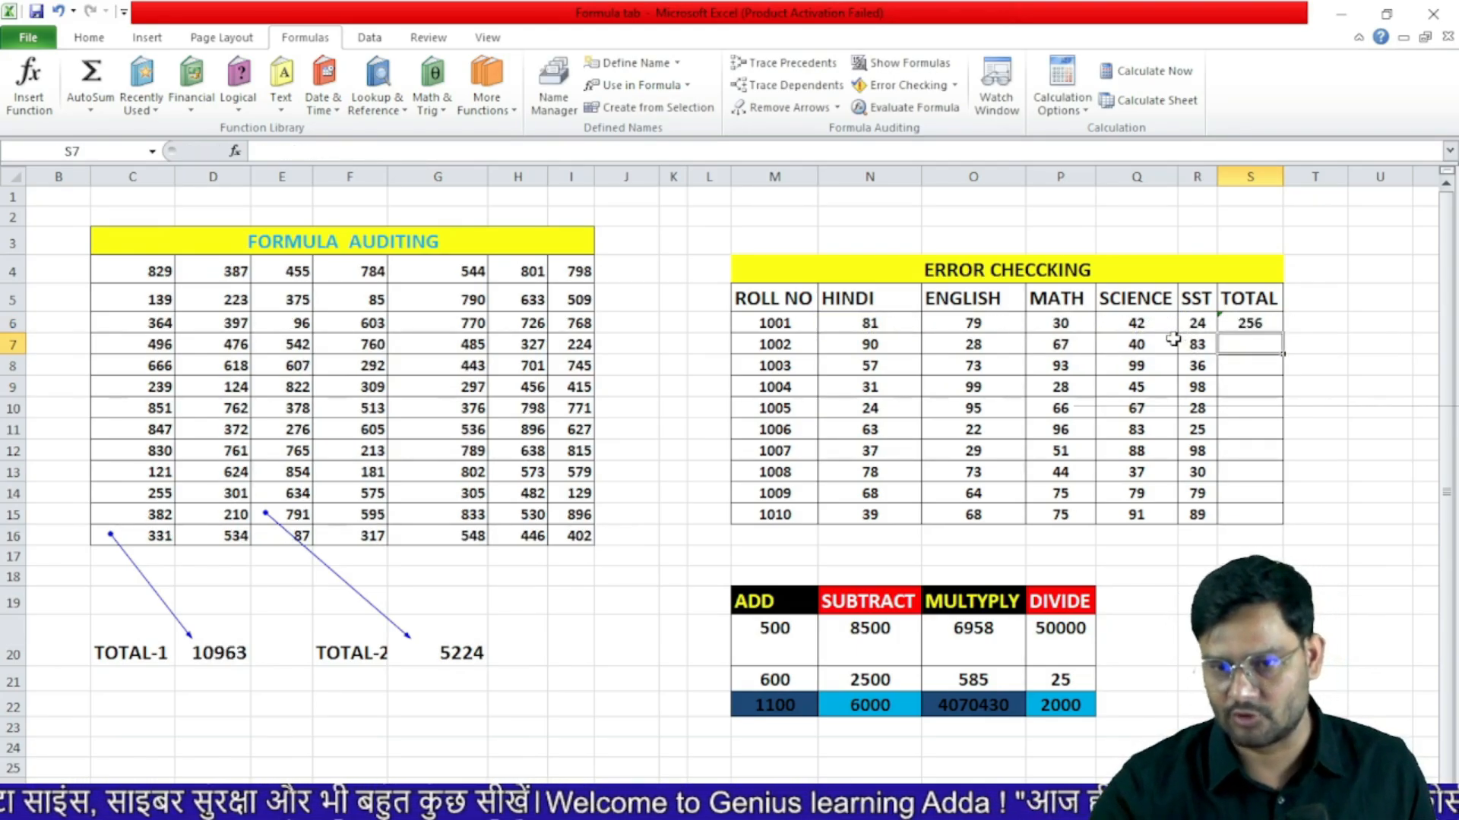
- Fill the total formula from S6 down to S15 and review the flagged cells in the TOTAL column
click(1261, 325)
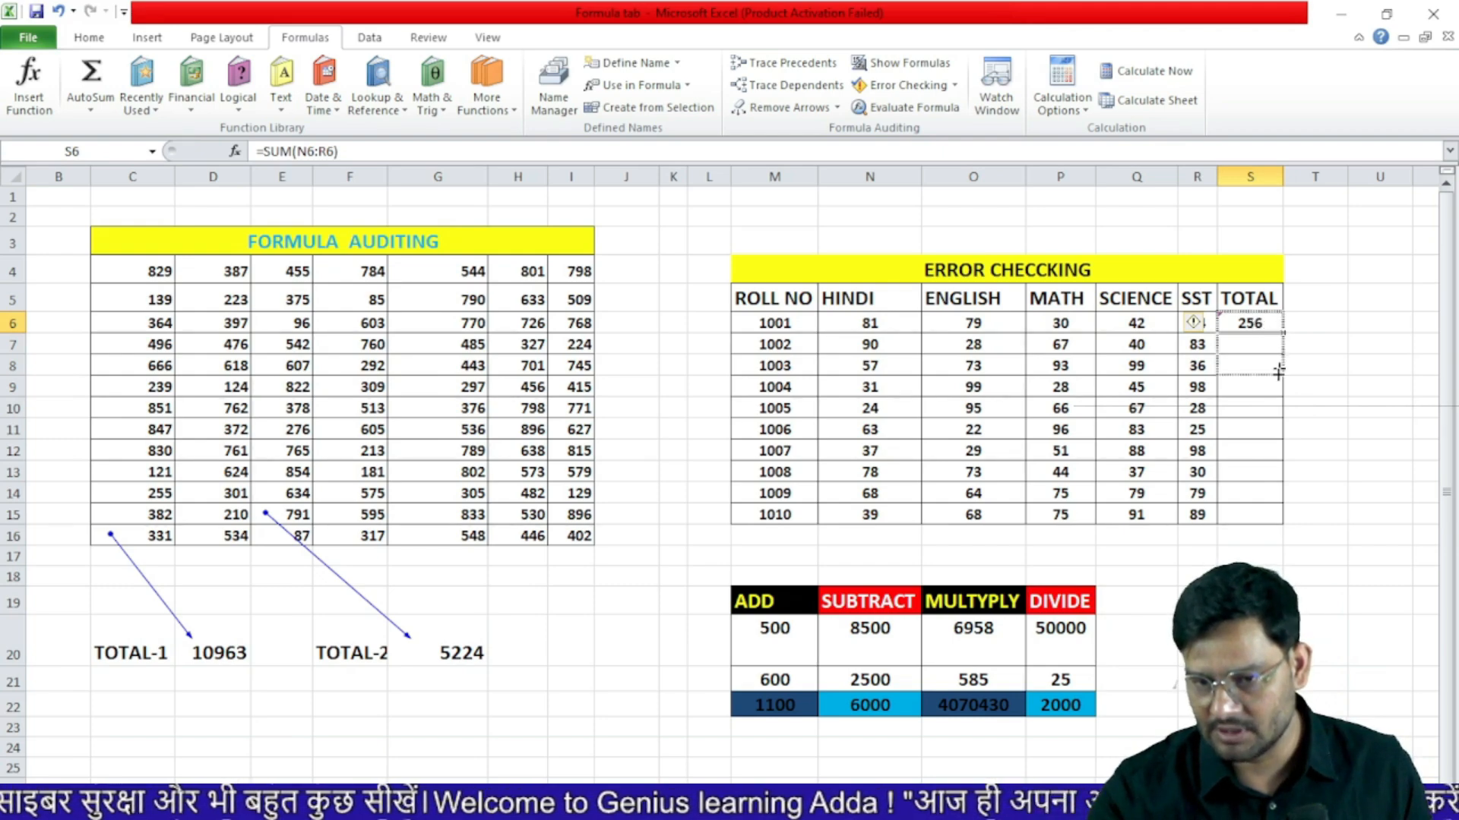
drag(1275, 519, 1279, 521)
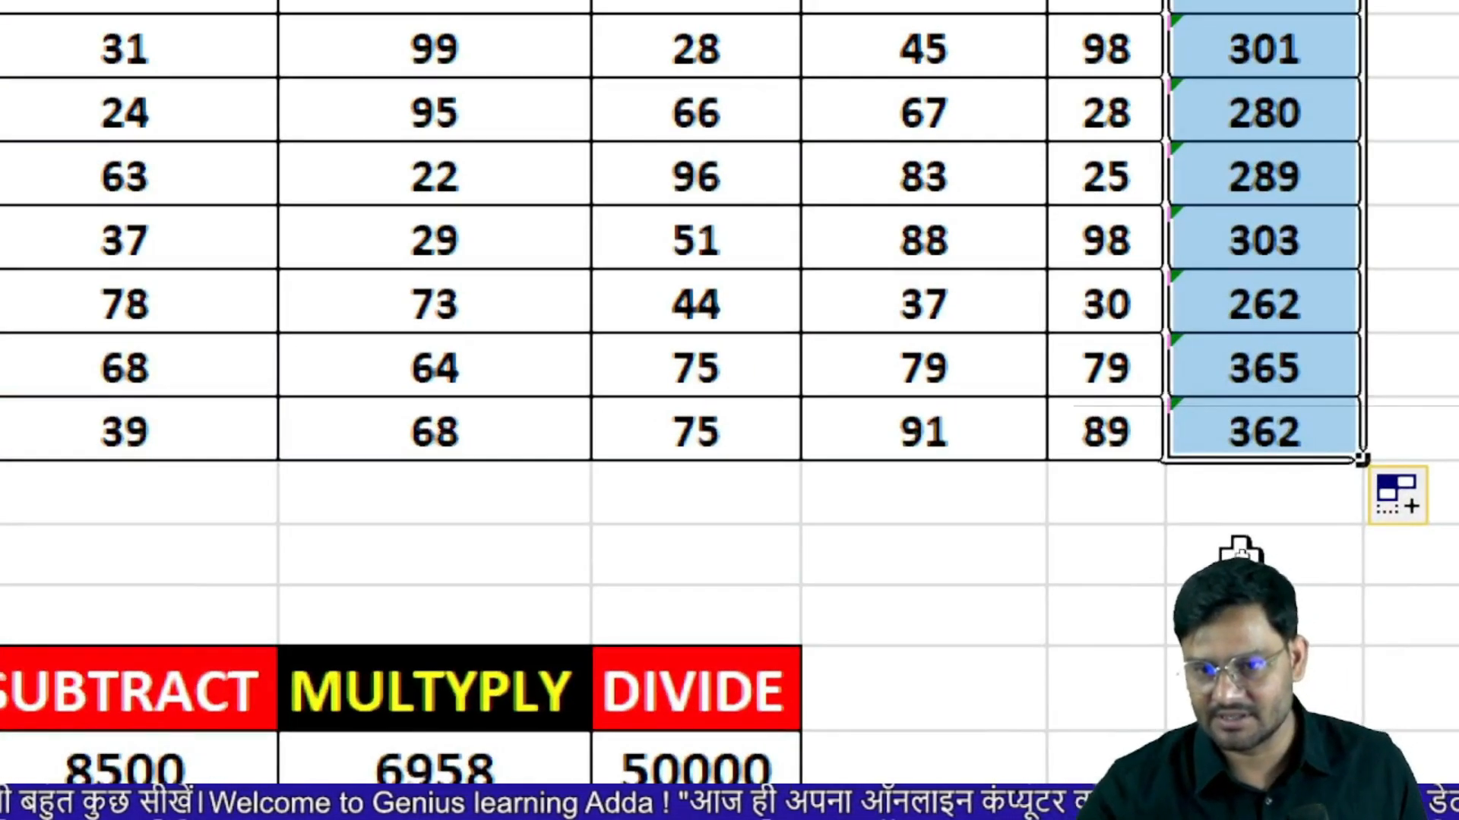
click(1242, 558)
scroll(1304, 479, up, 3)
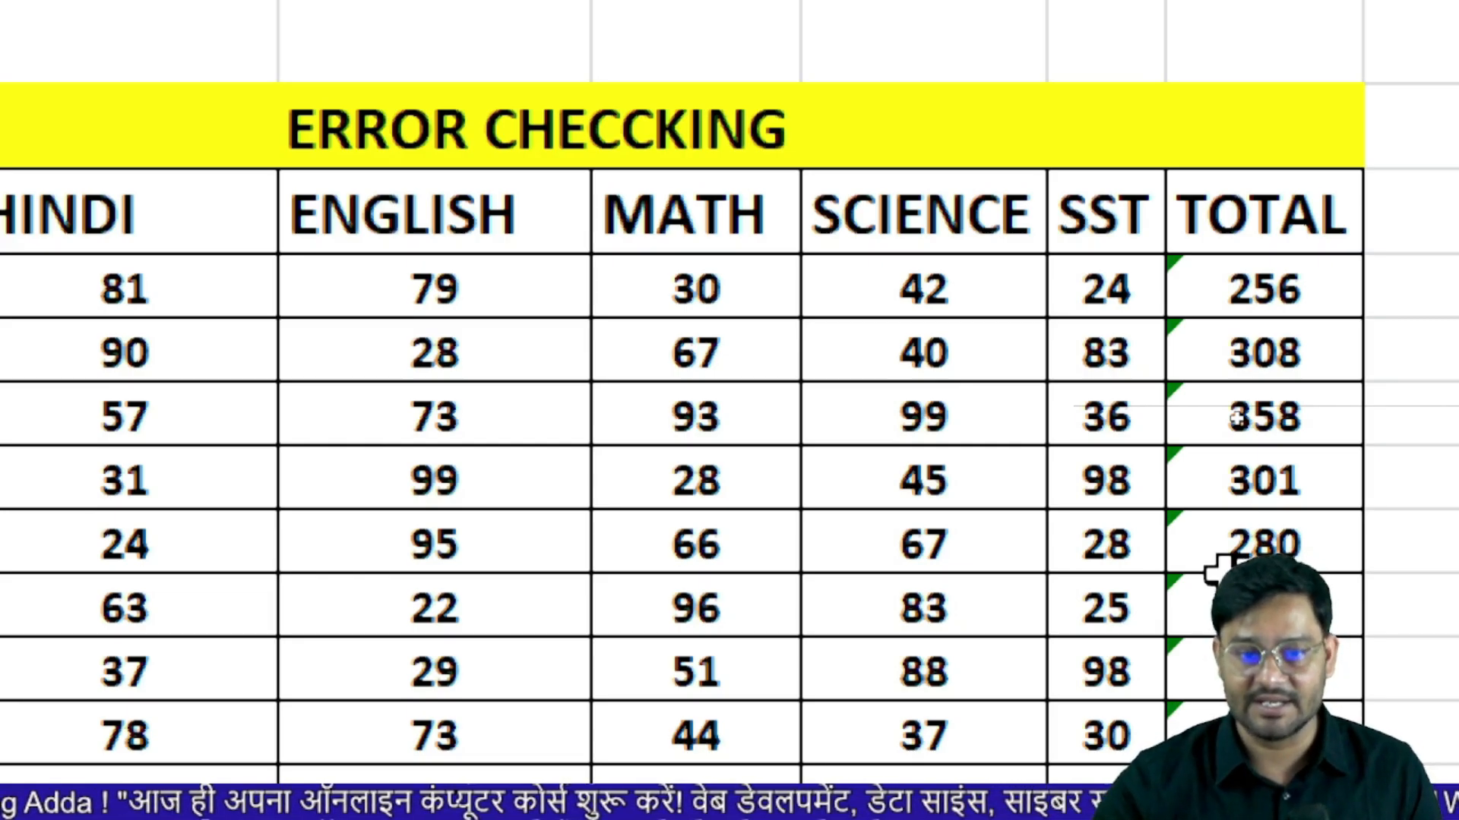
scroll(472, 293, left, 3)
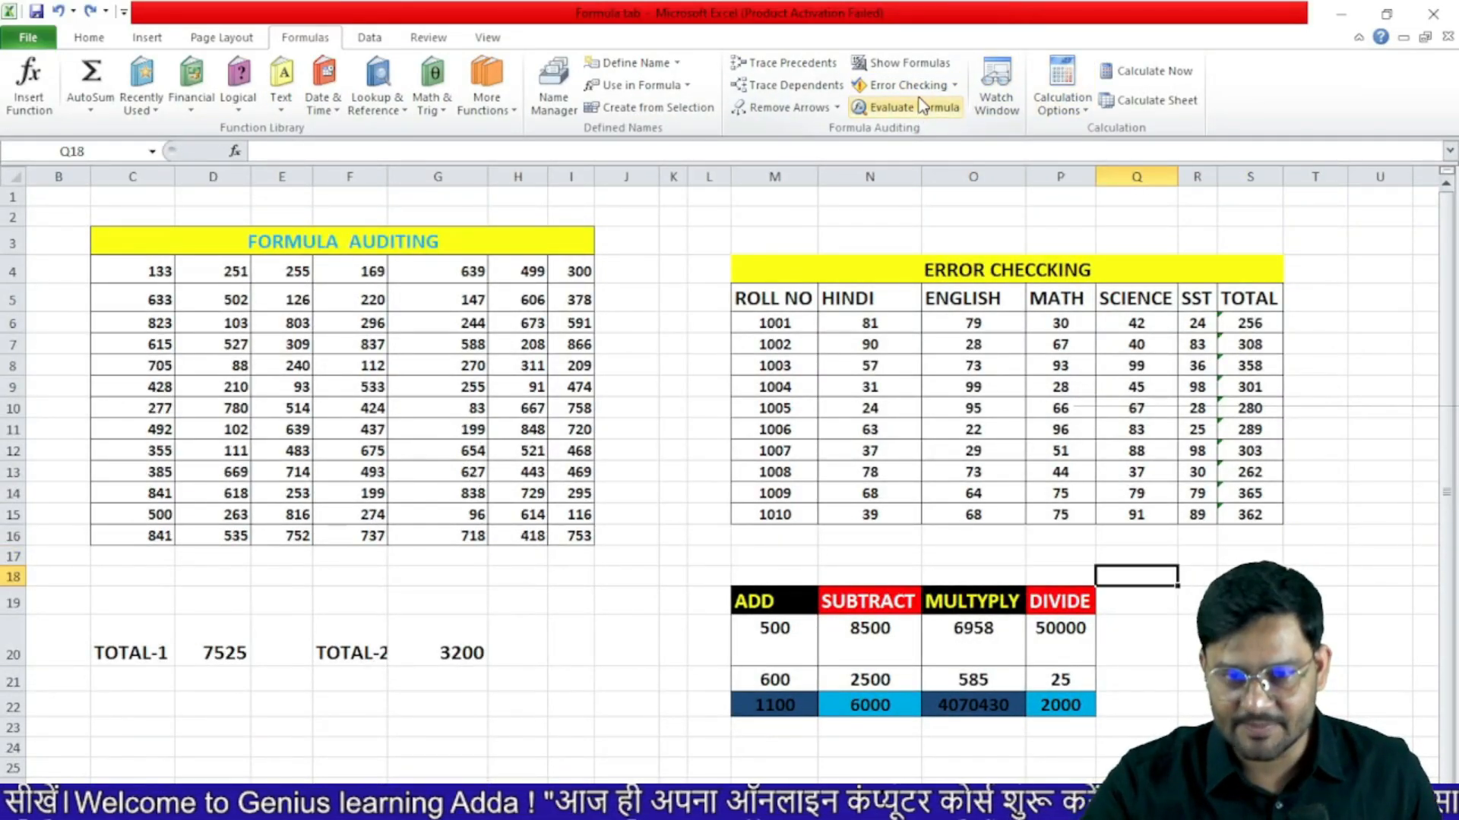
- Run Error Checking on the sheet and ignore the omitted-adjacent-cells errors in S6 through S13
click(911, 85)
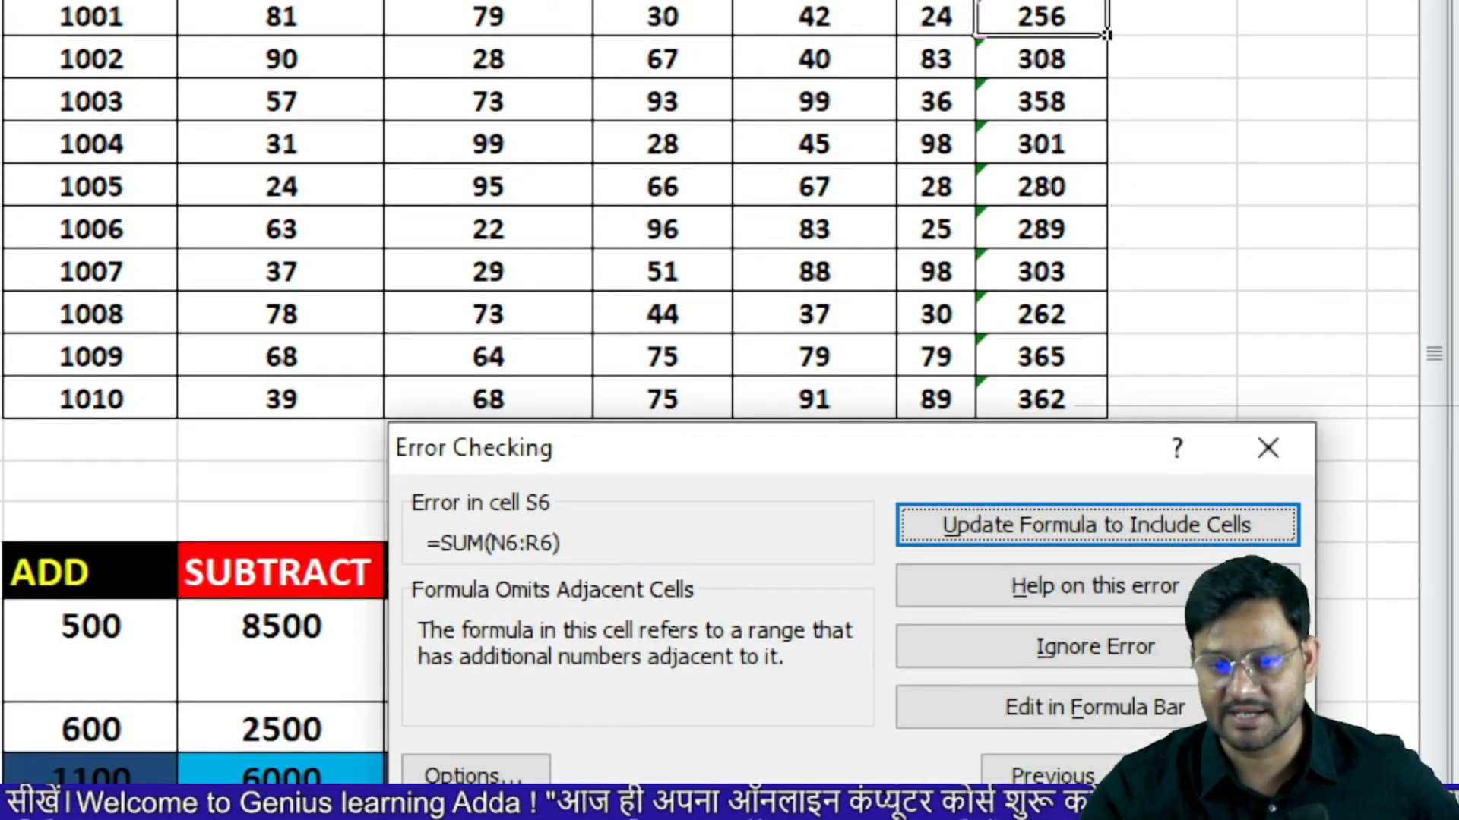
click(1174, 647)
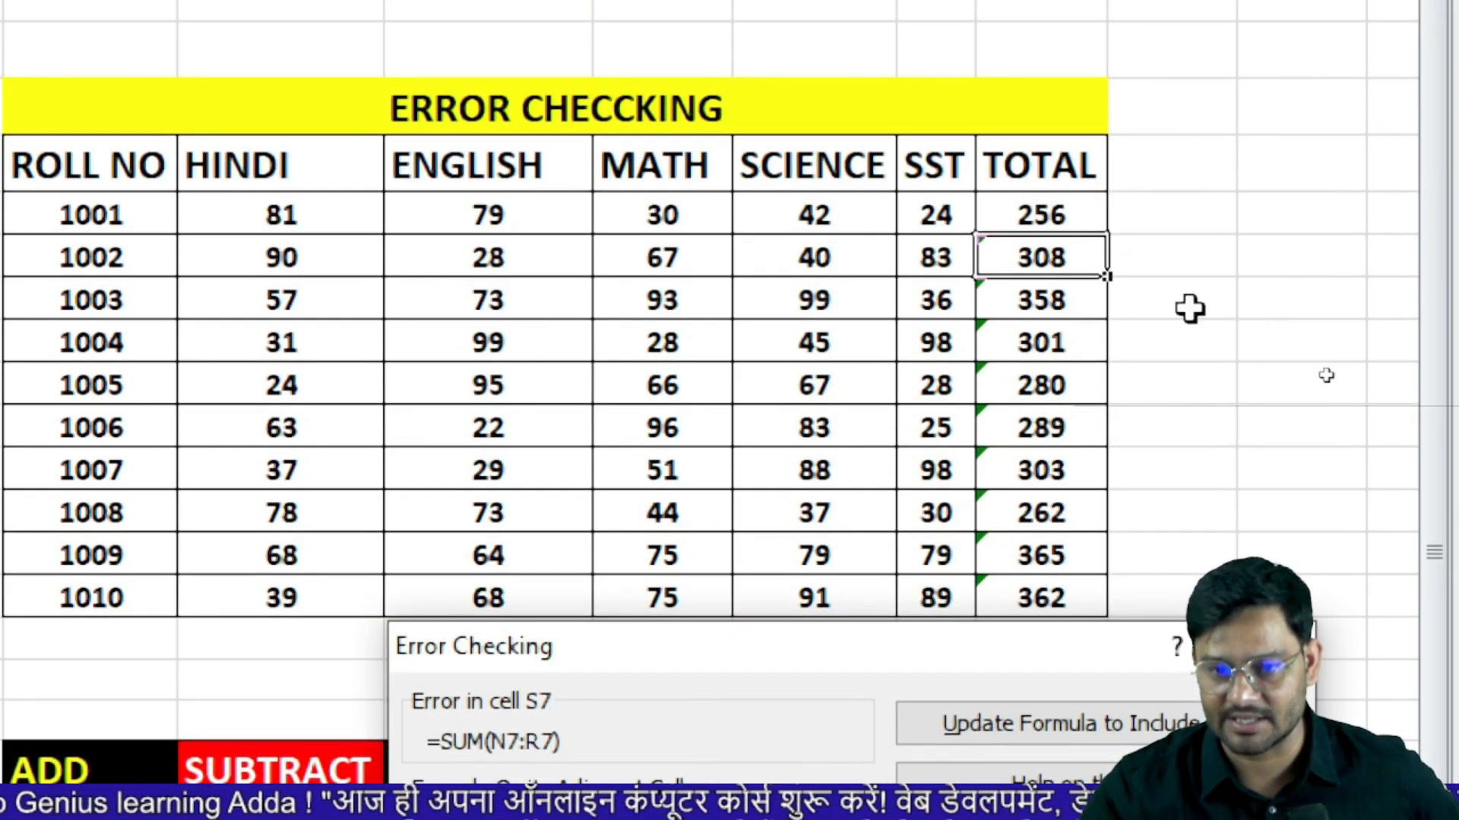
key(Return)
key(Return)
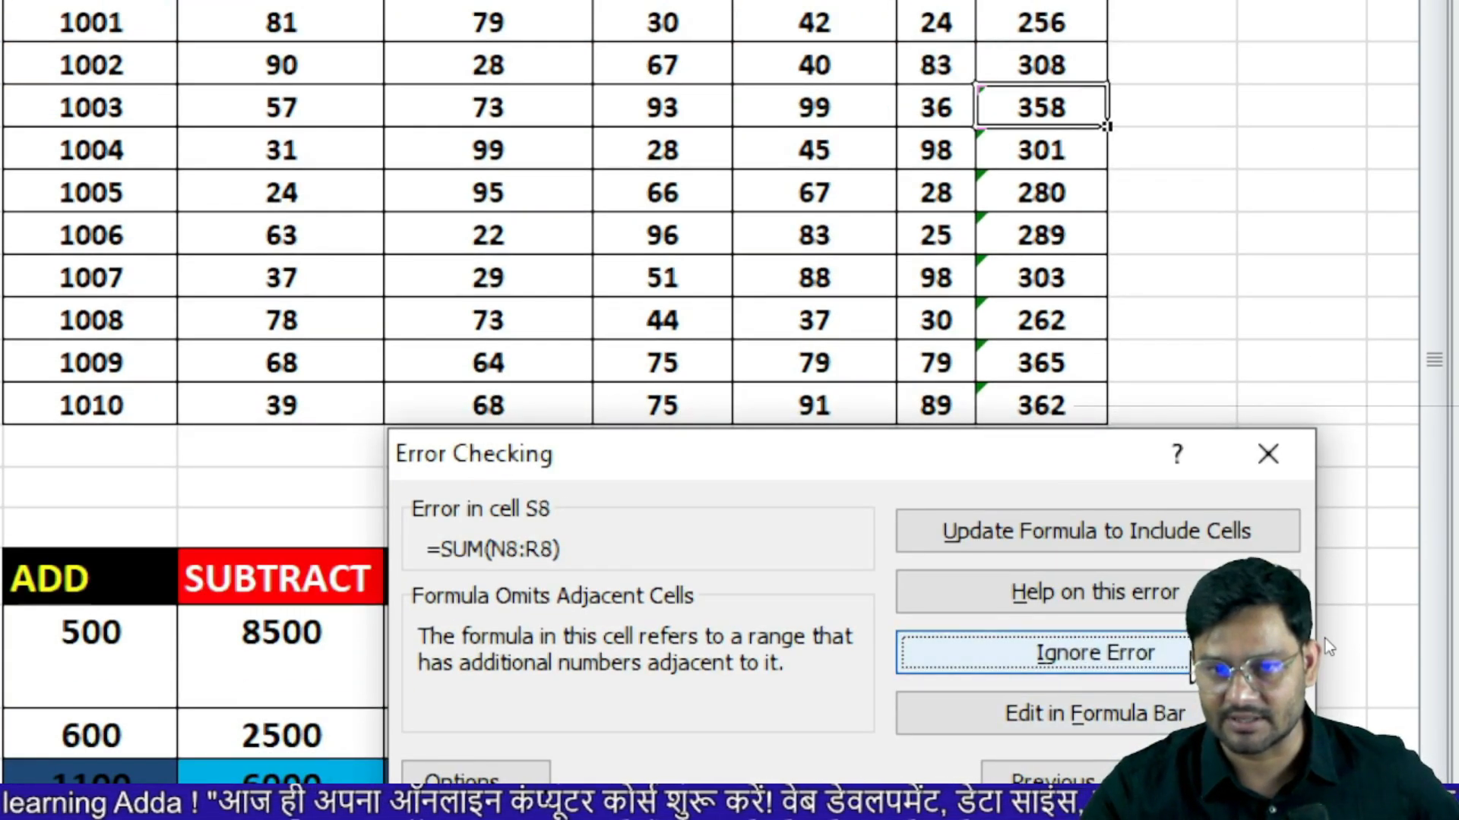
key(Return)
key(Return)
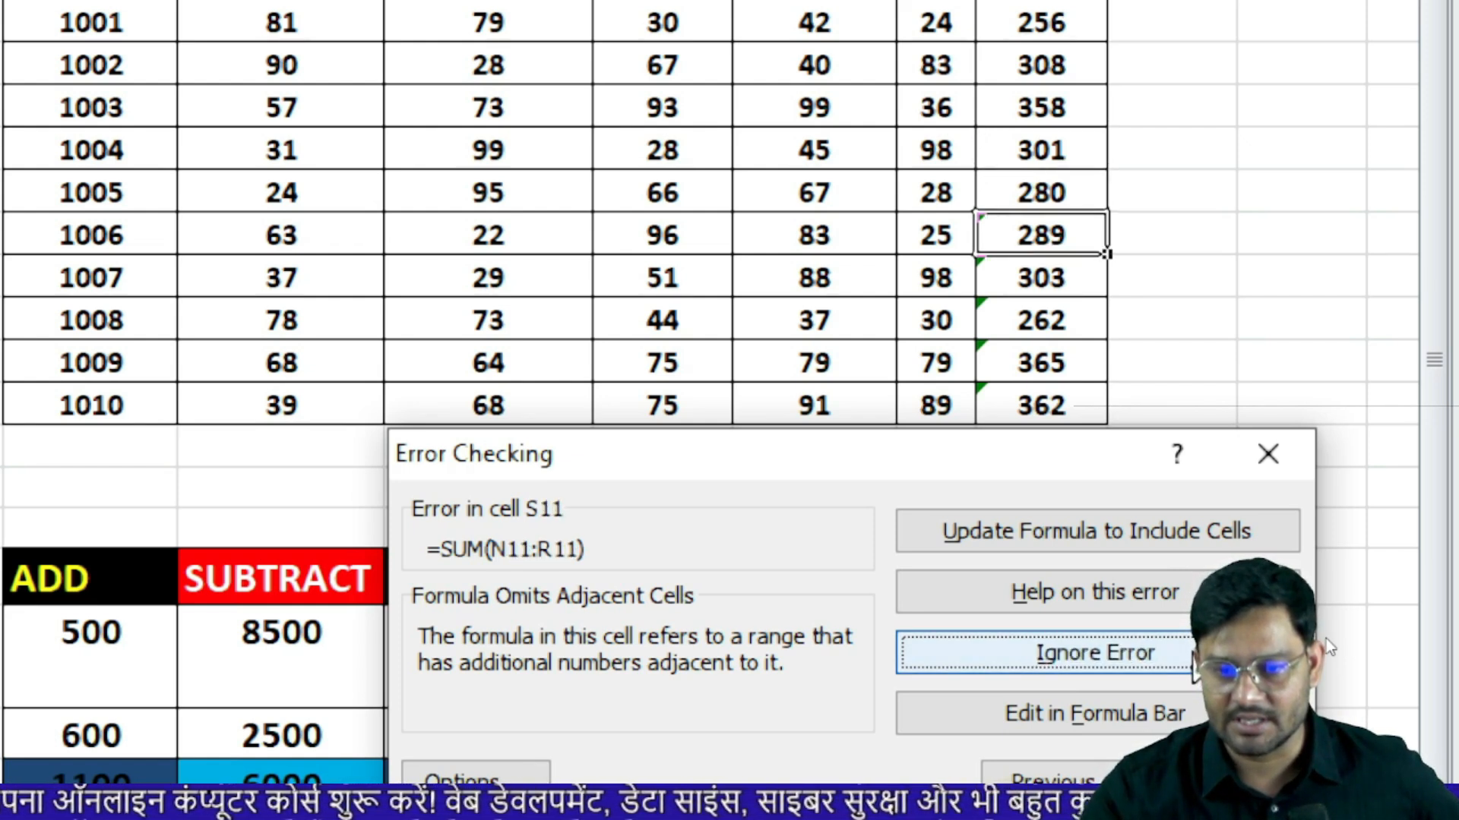
key(Return)
key(Return)
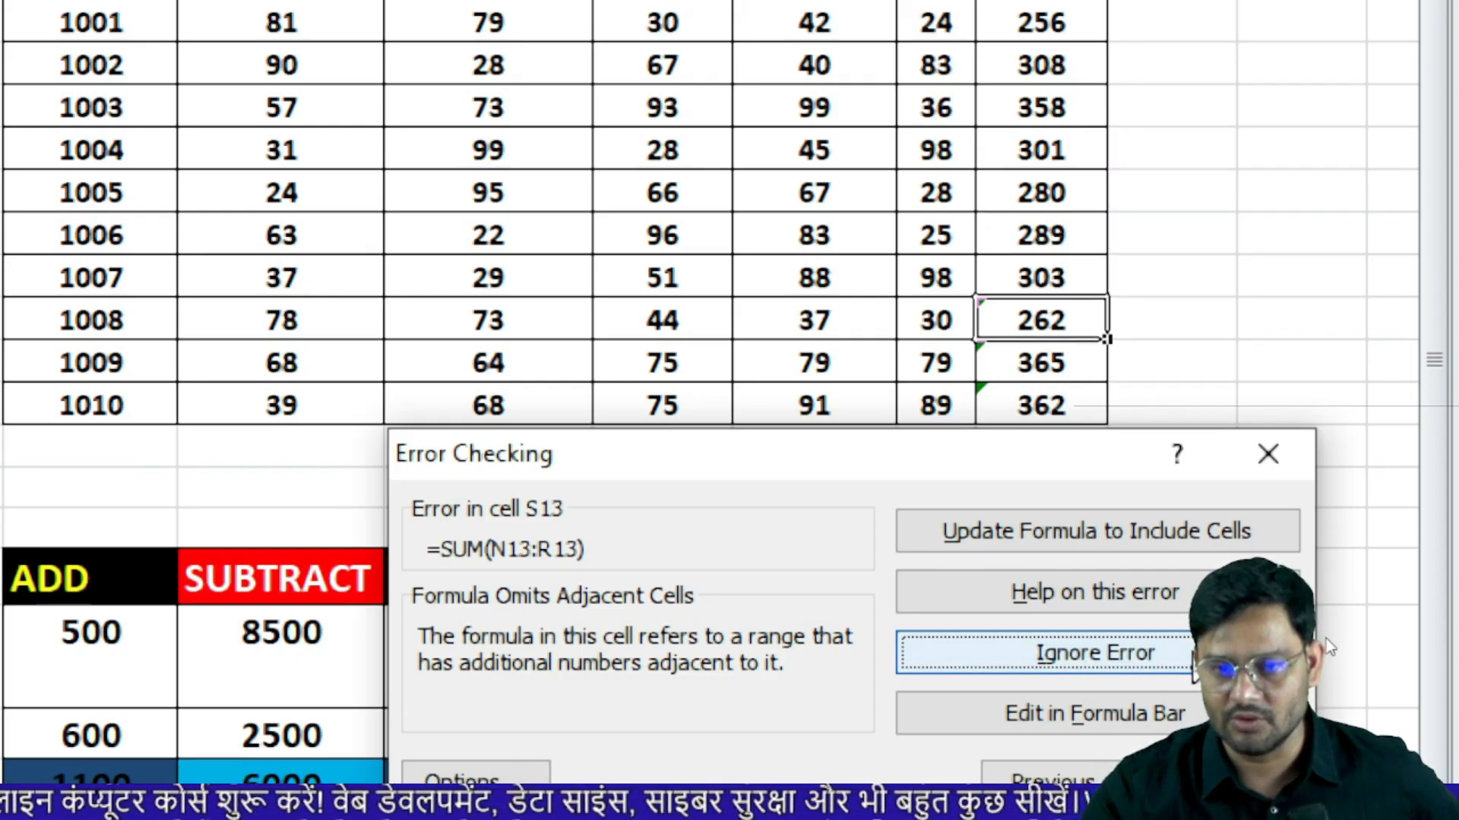
key(Return)
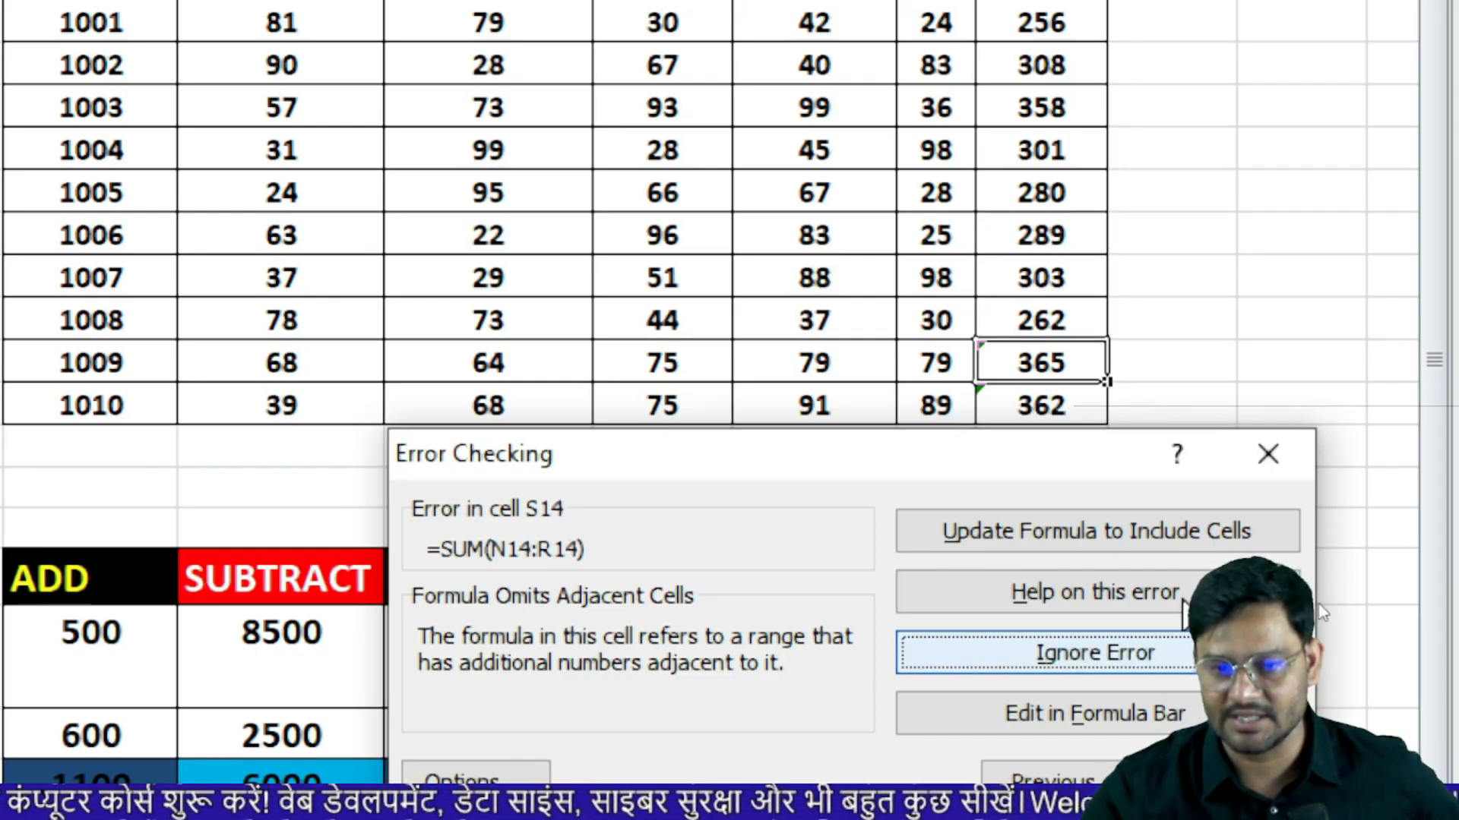
- Update the formula in S14 to include the adjacent cells, and ignore the remaining errors in S14 and S15
click(1157, 532)
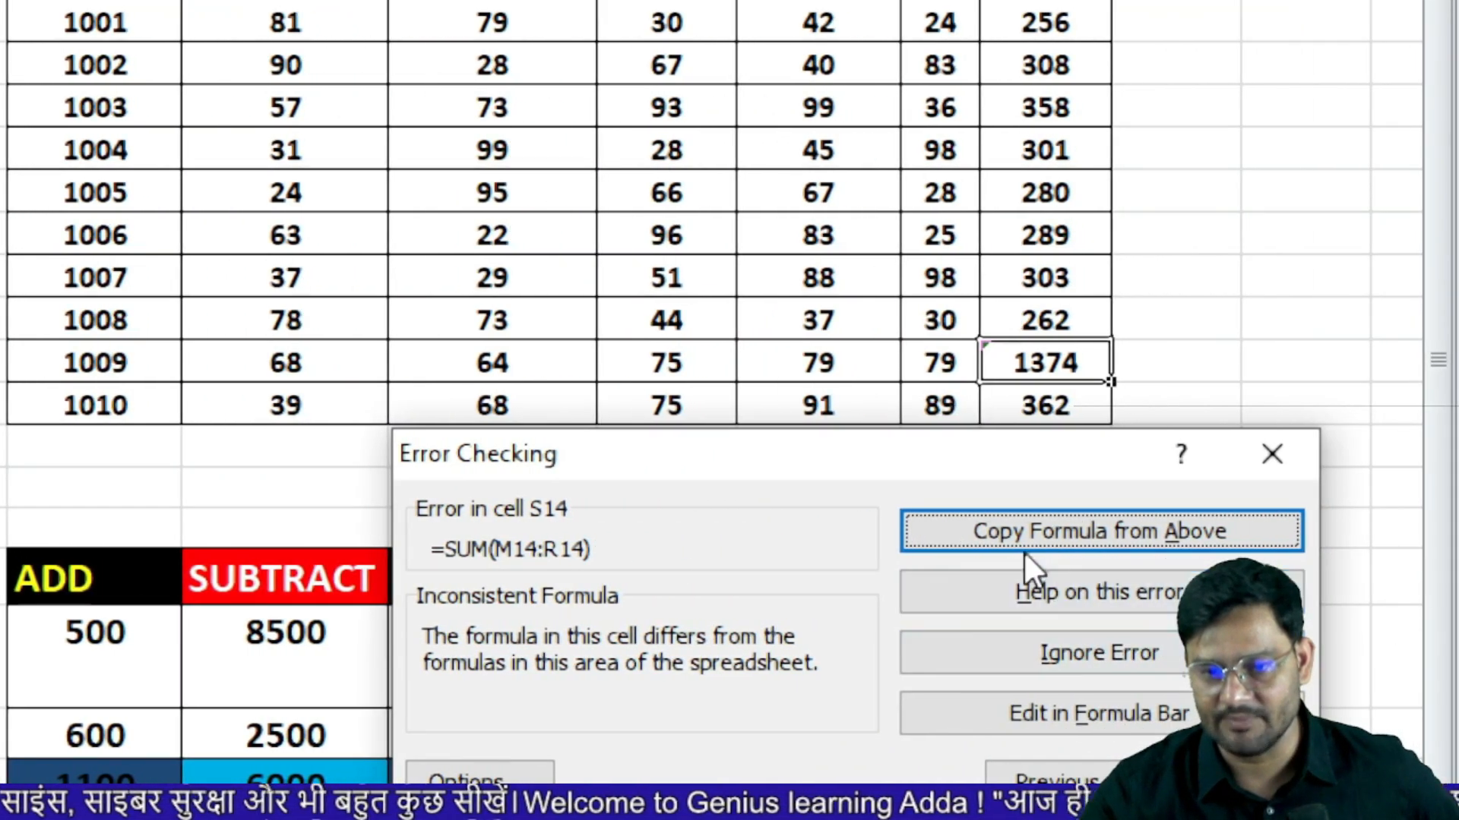
click(1144, 661)
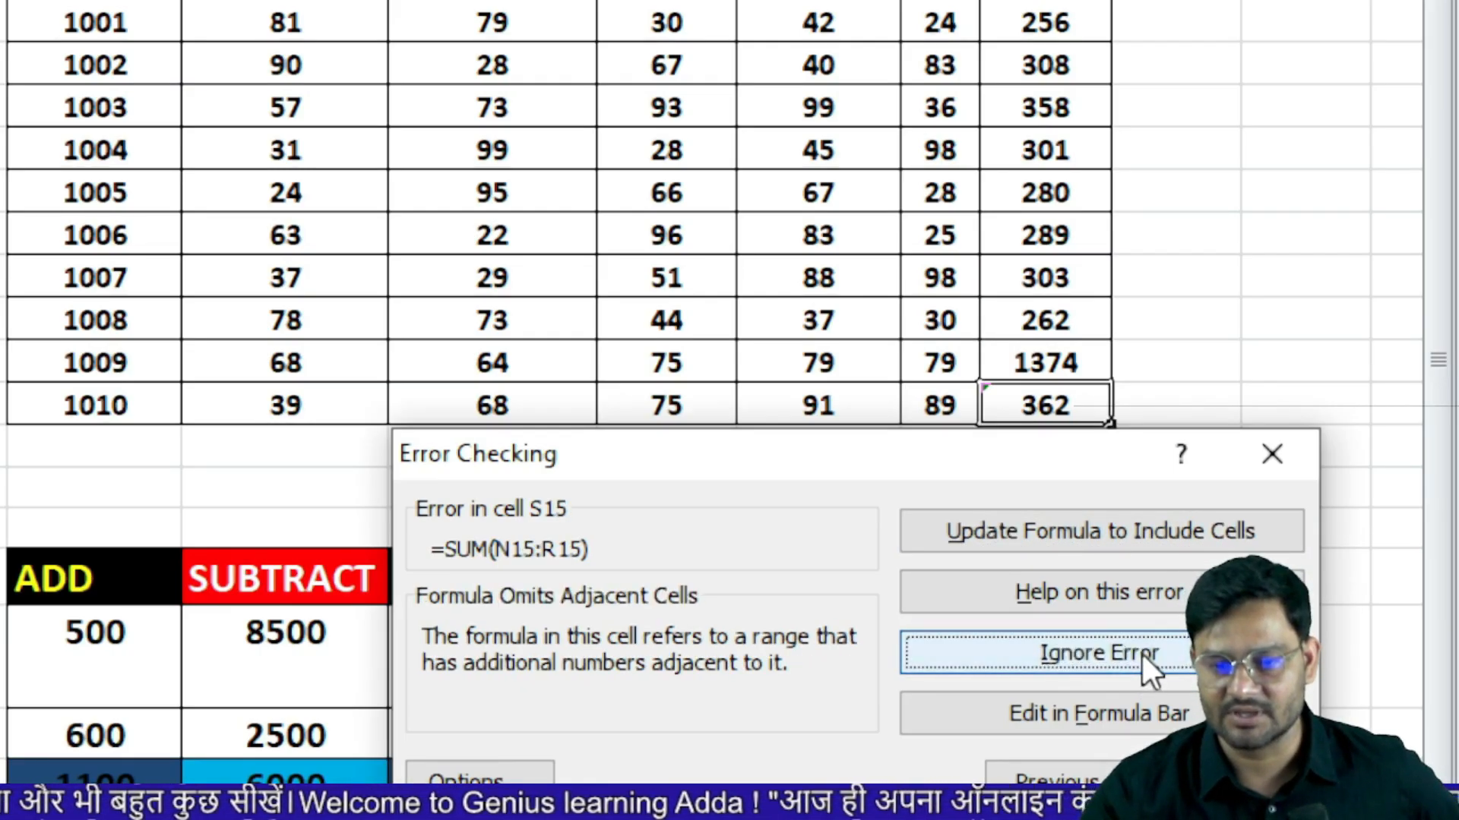
click(1141, 654)
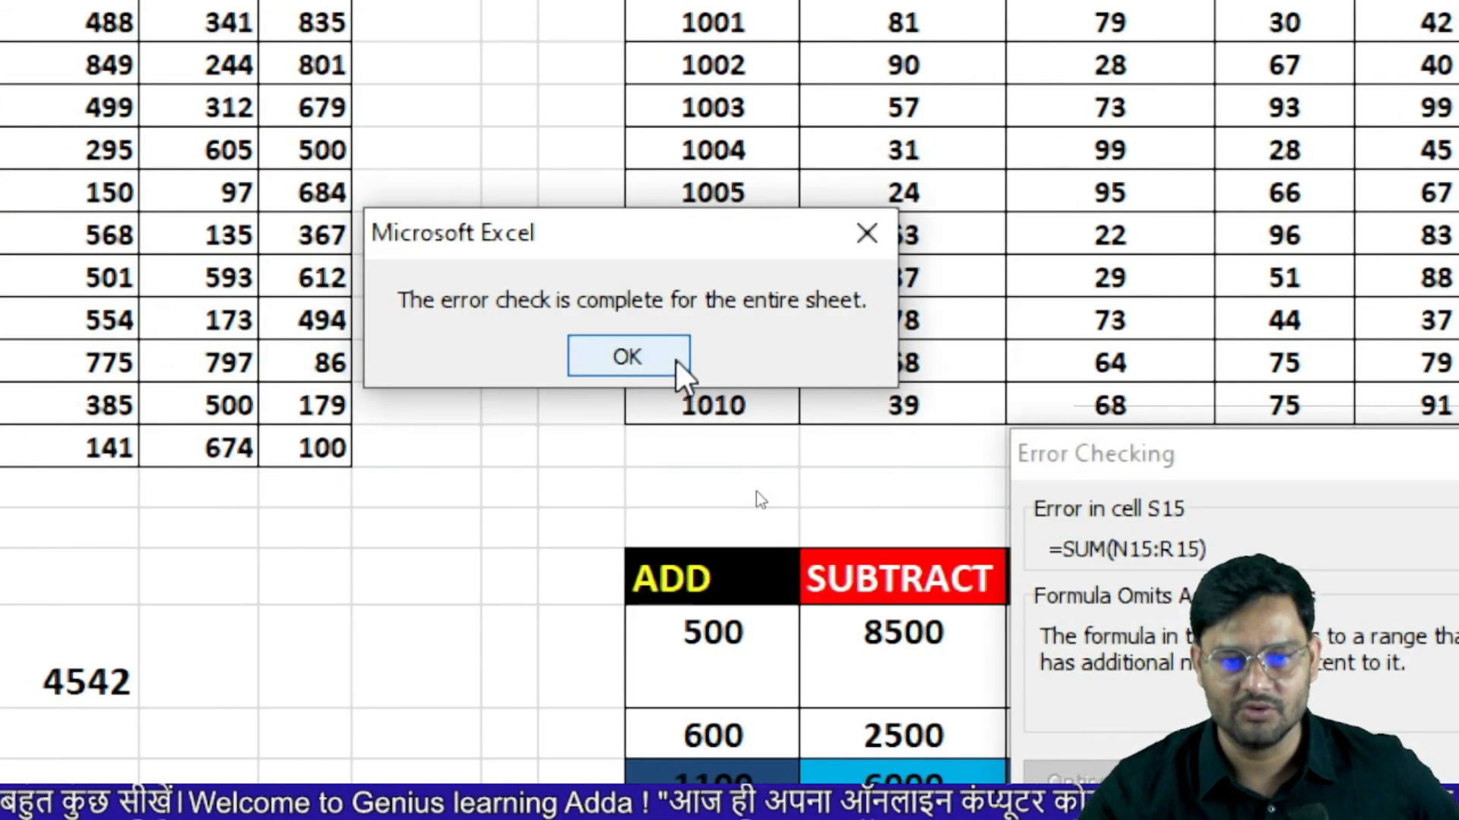
click(36, 356)
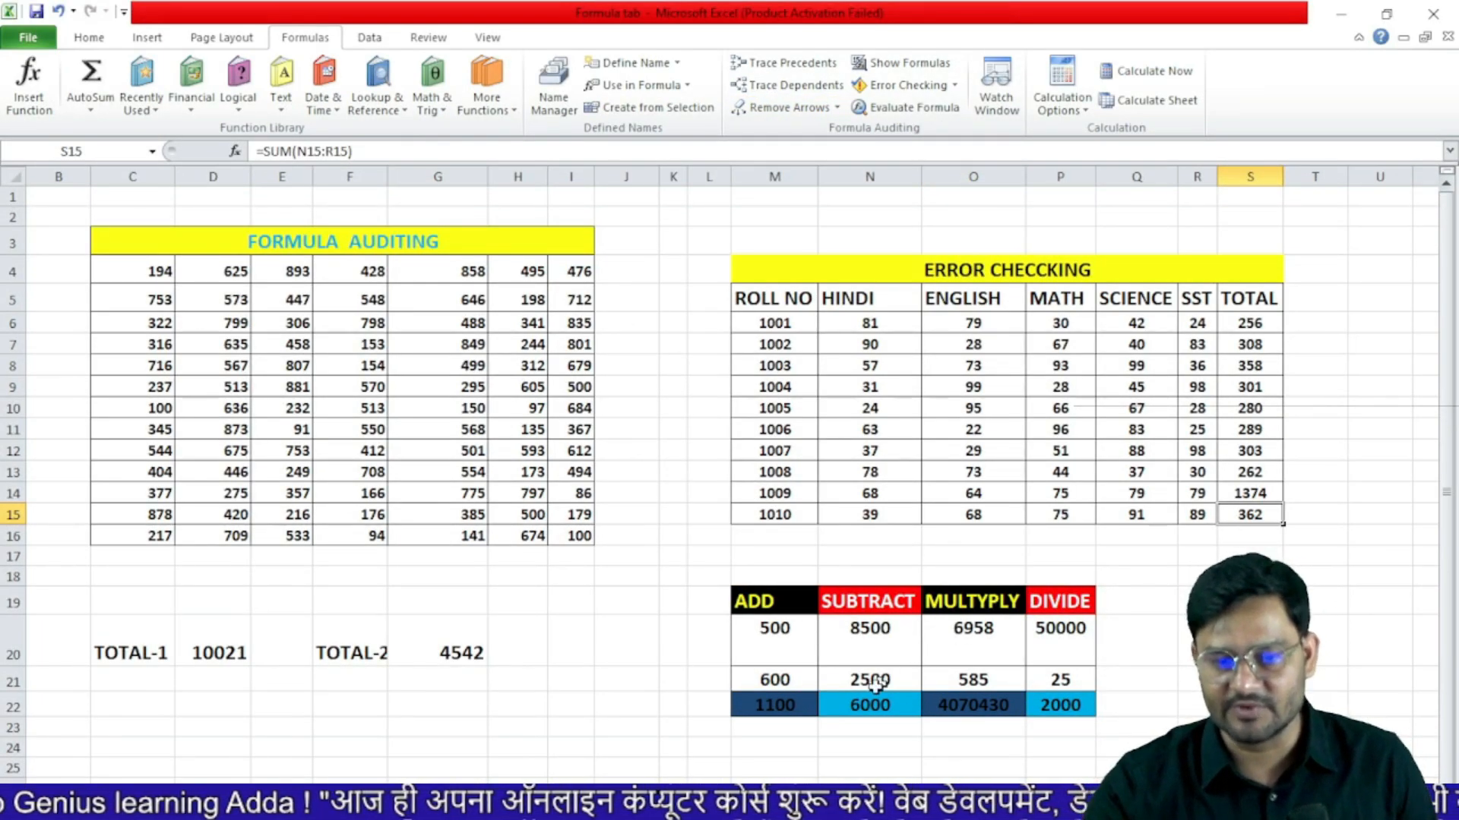
- Inspect the addition formula in M22 with Evaluate Formula
click(792, 707)
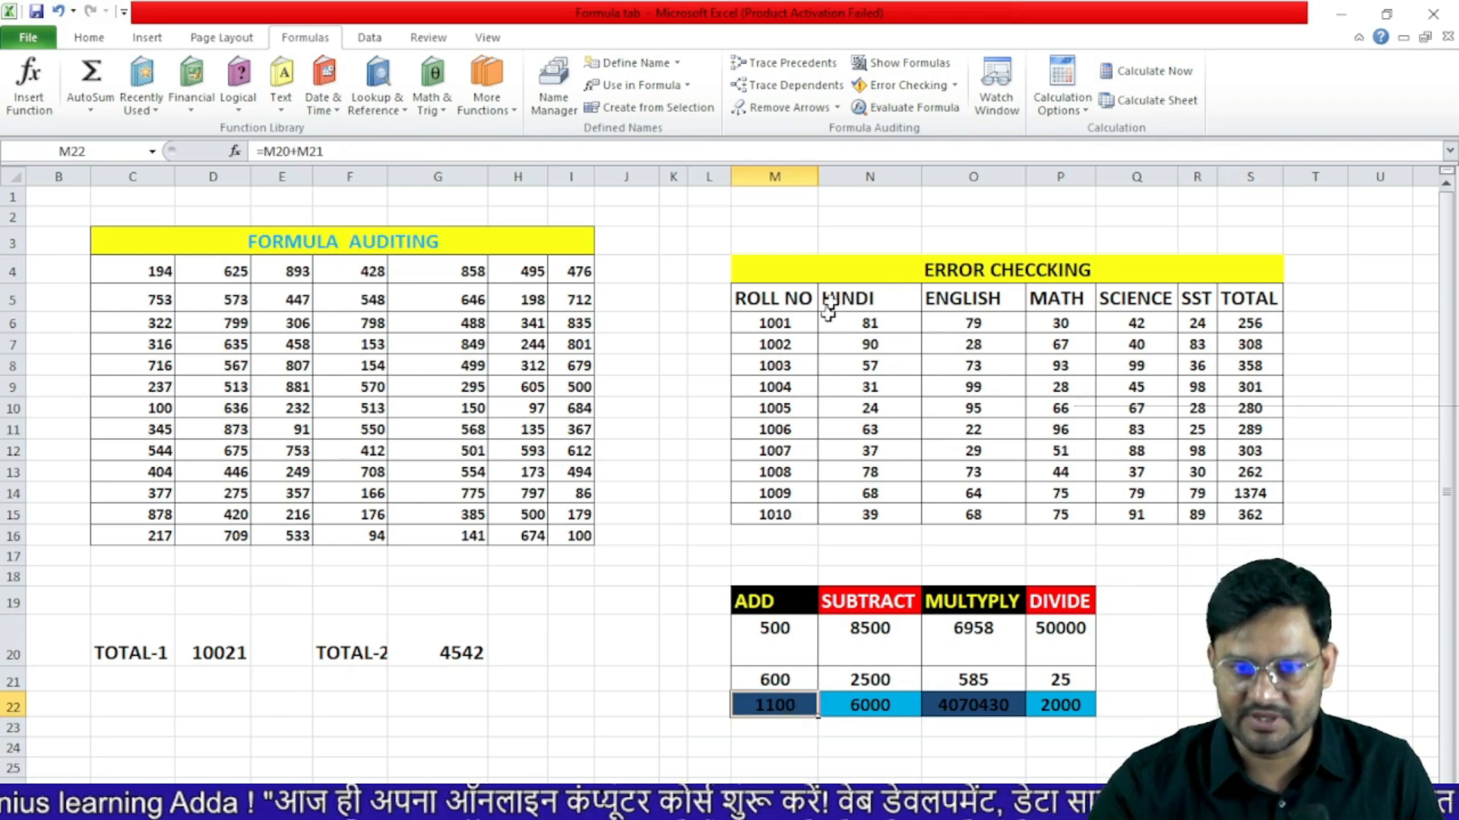
click(914, 108)
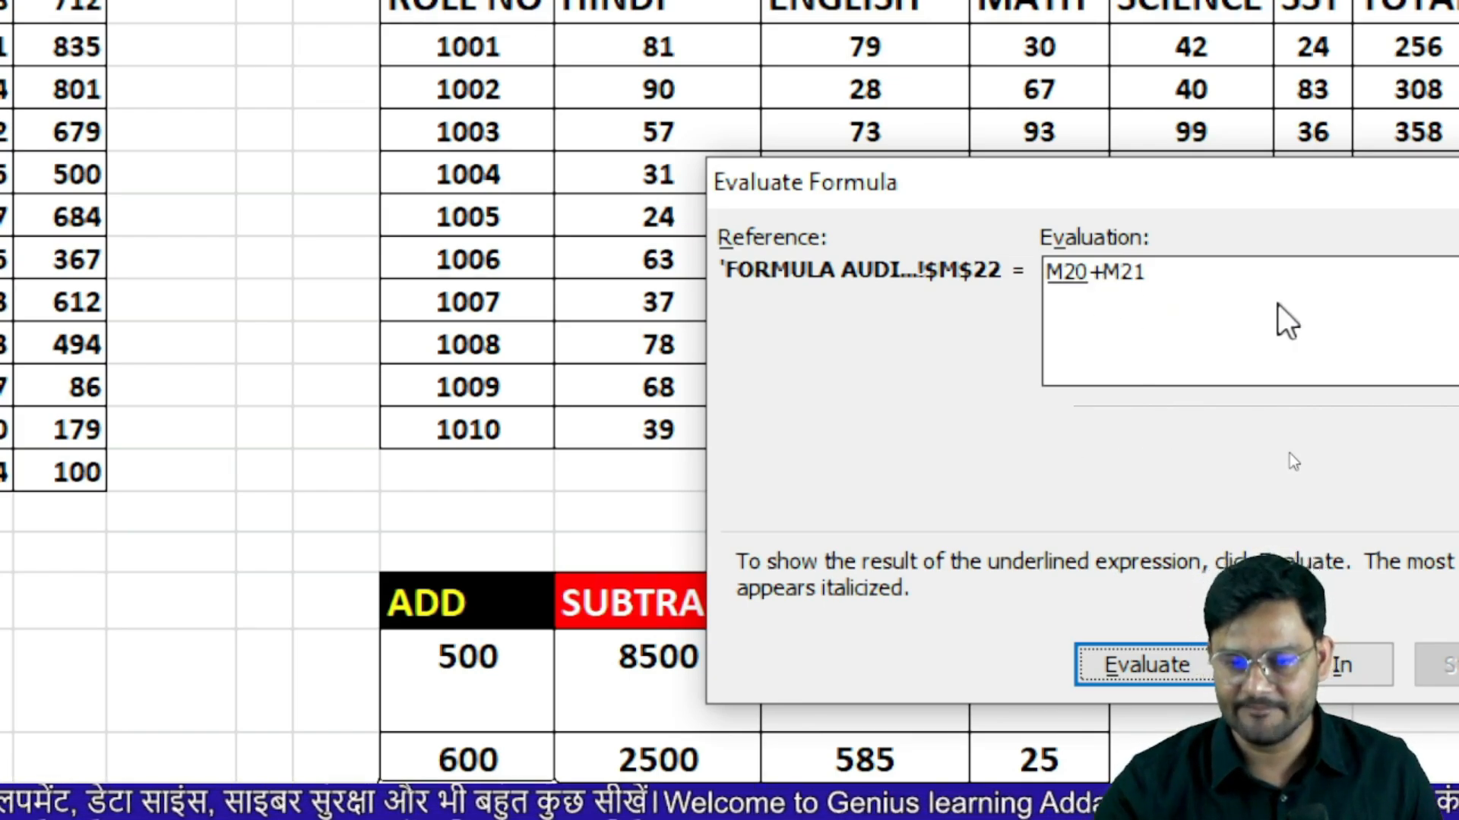
click(1356, 661)
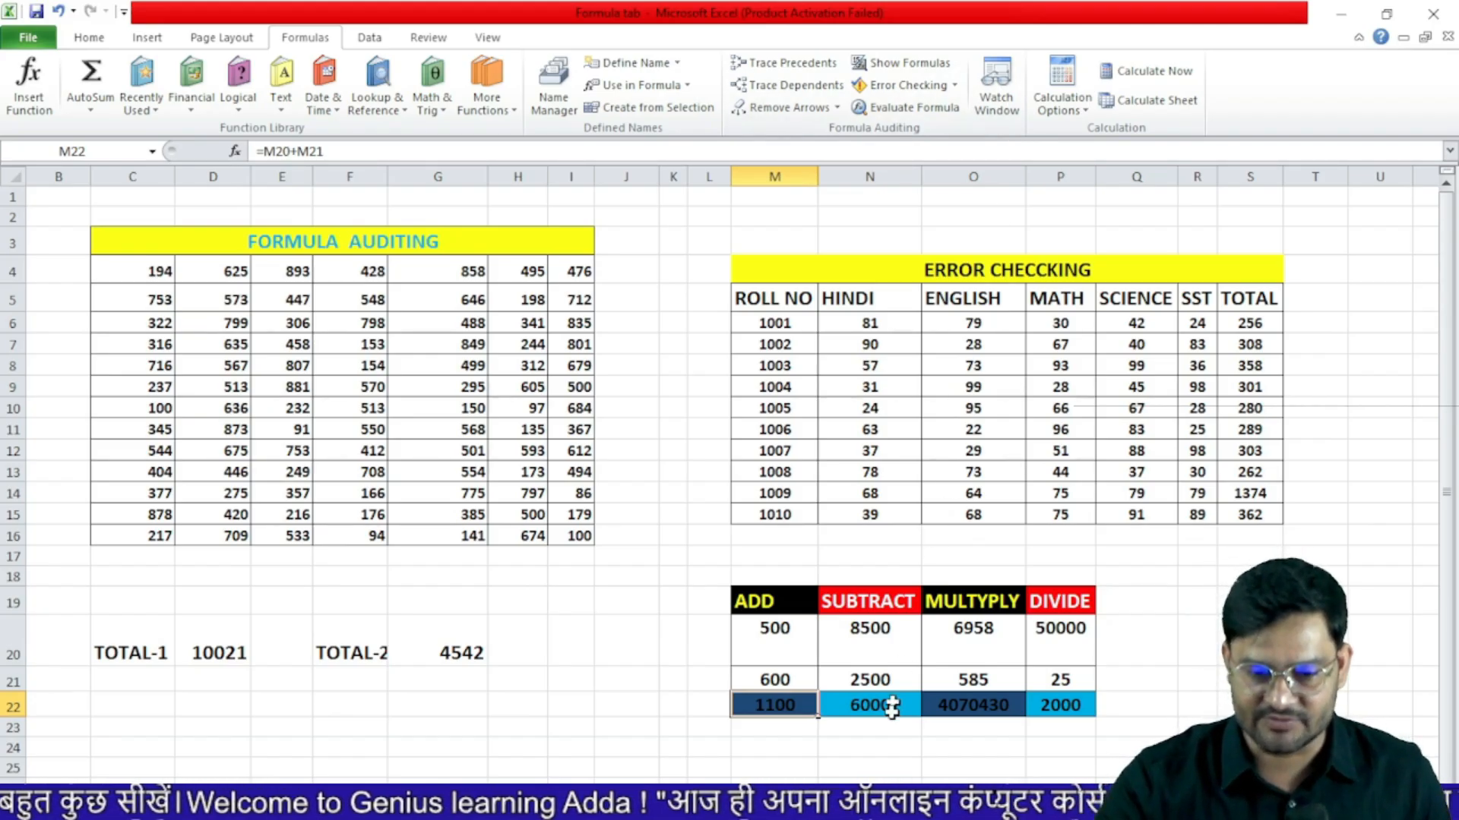
- Switch to the student results sheet and review its watched cells and formulas in the Watch Window
click(258, 793)
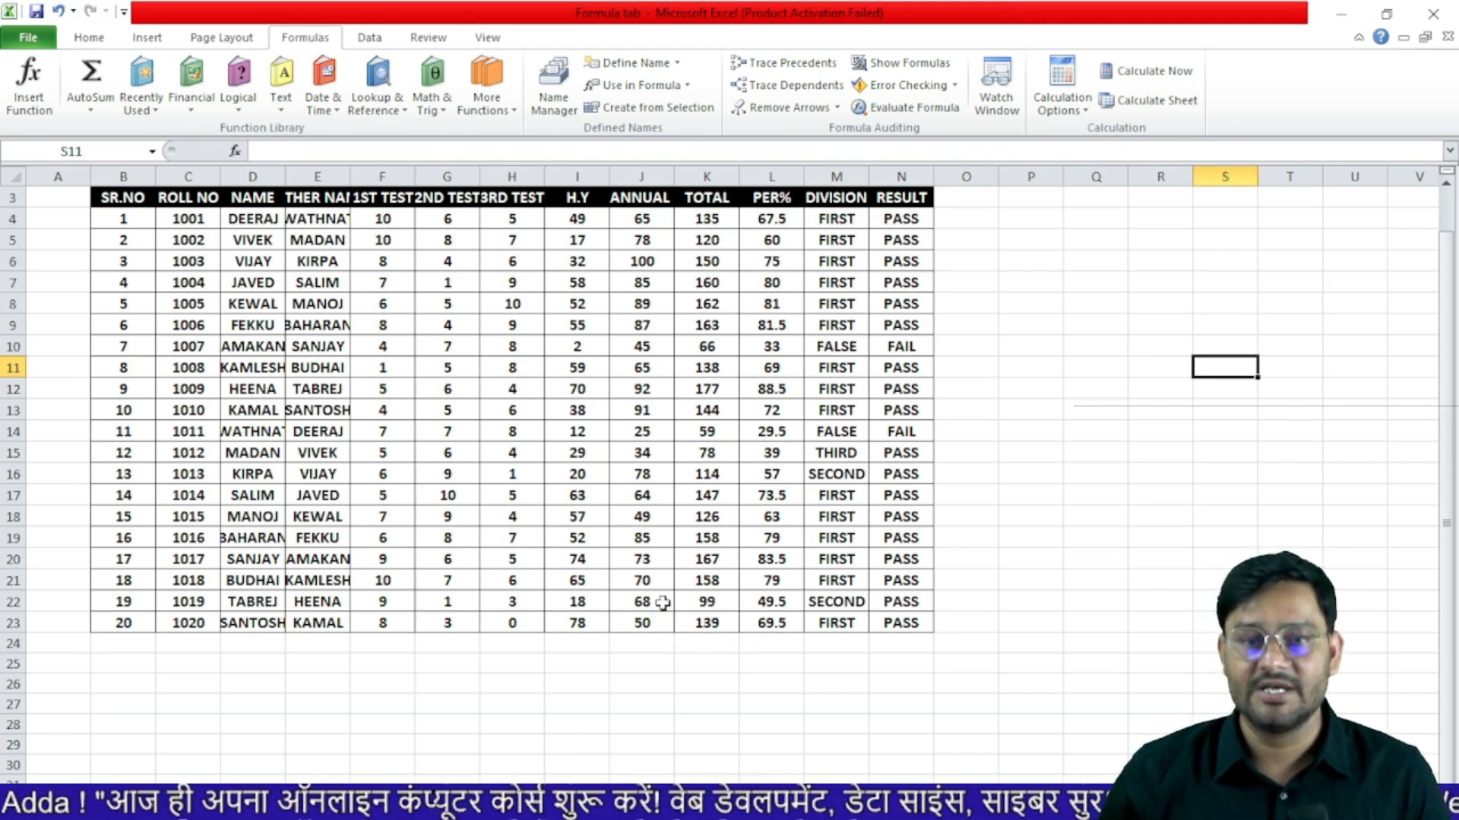
click(1006, 91)
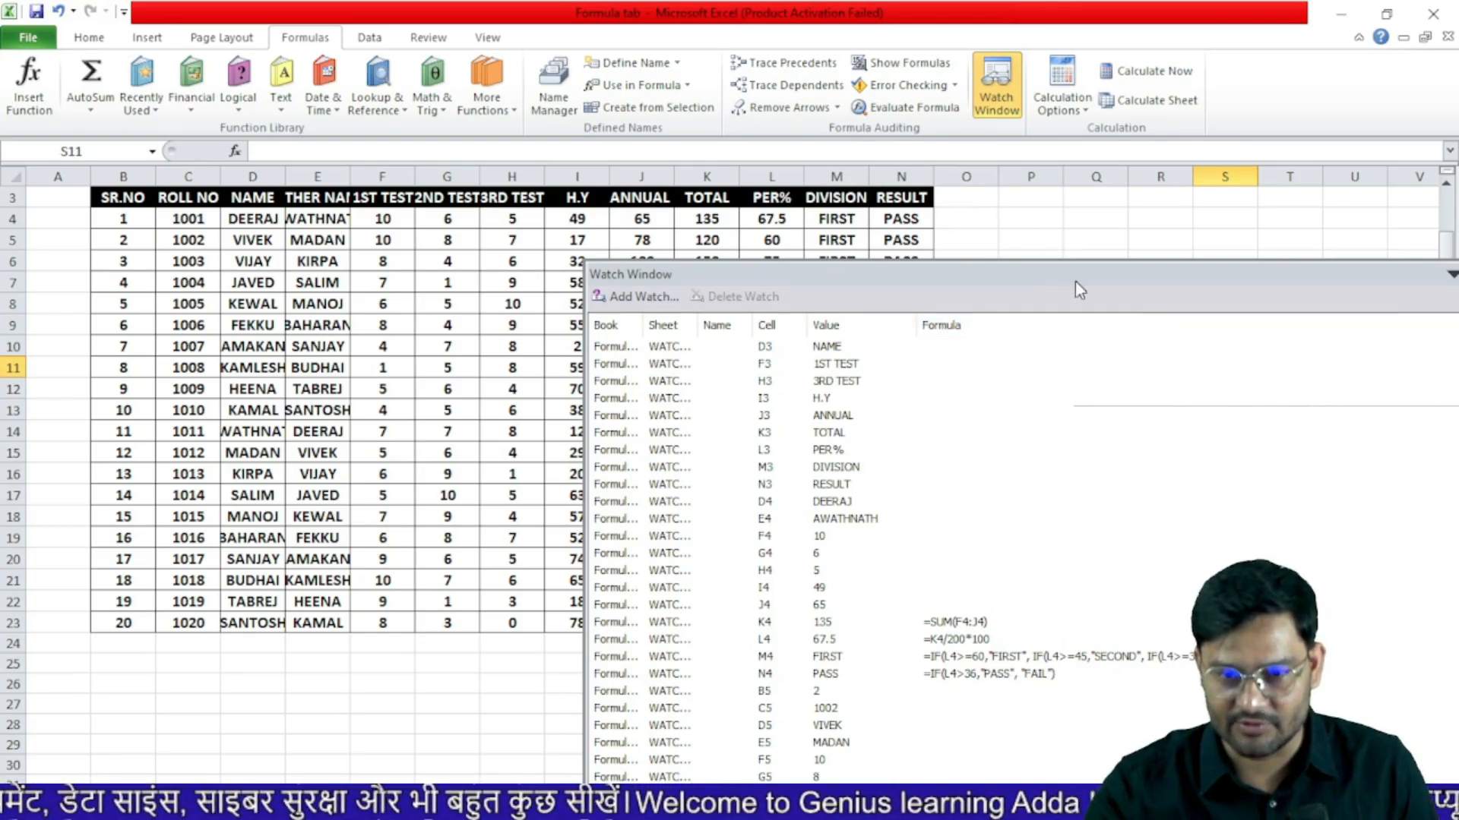
drag(1081, 290, 928, 179)
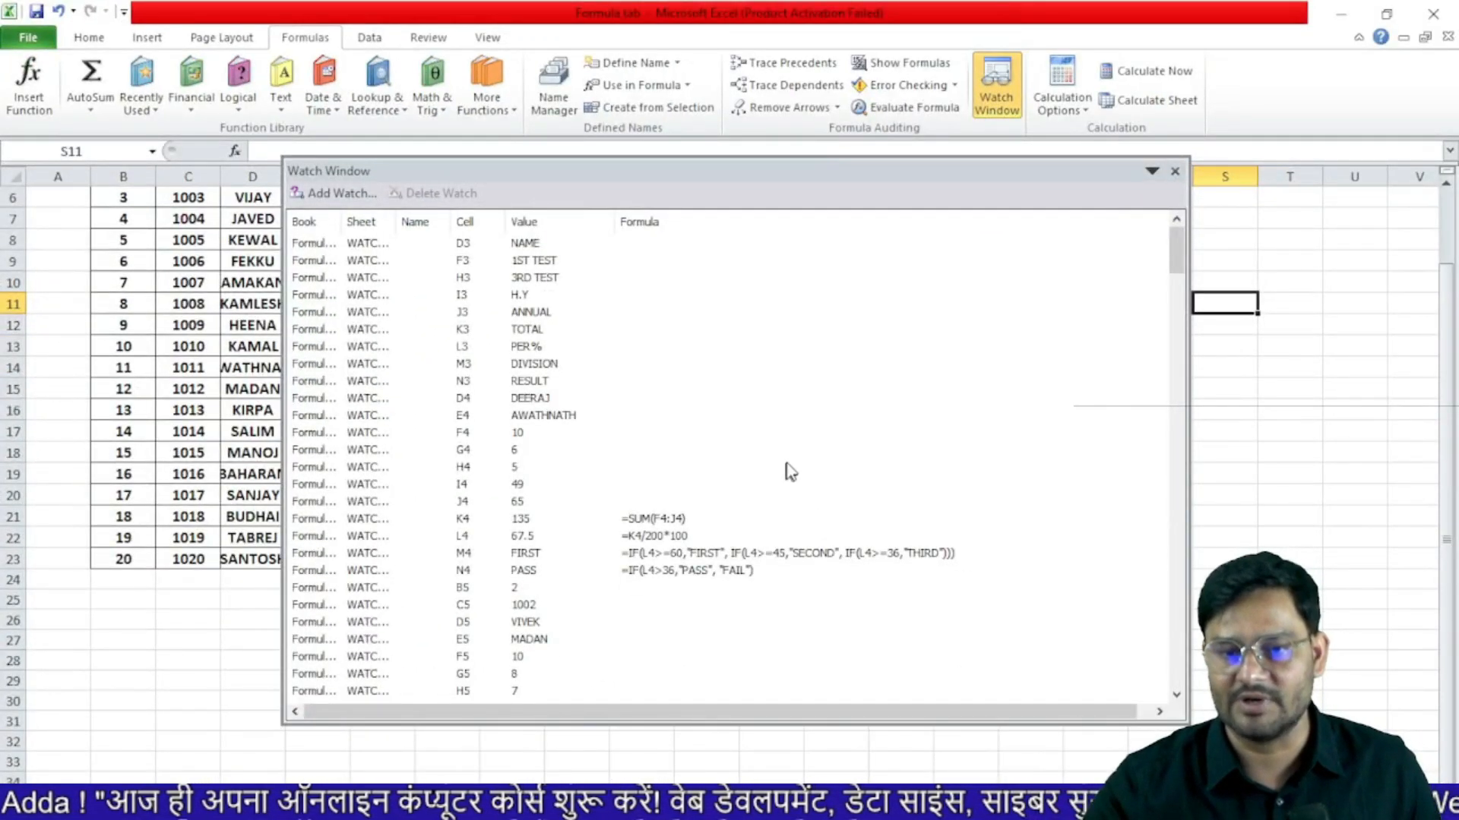
click(1175, 171)
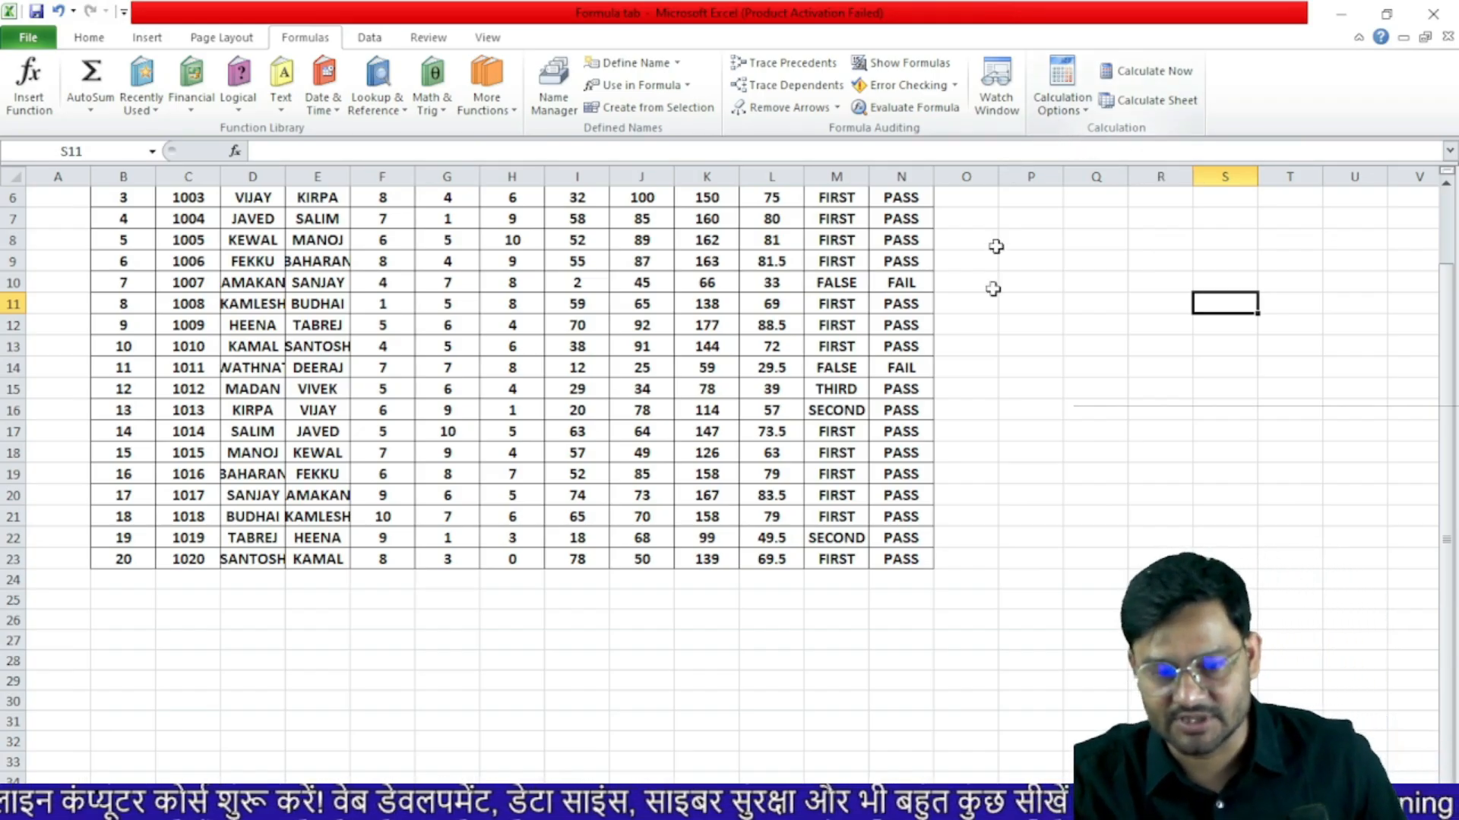
- Switch to the sheet with the two number columns and clear the numbers and total in C4:C16
click(729, 793)
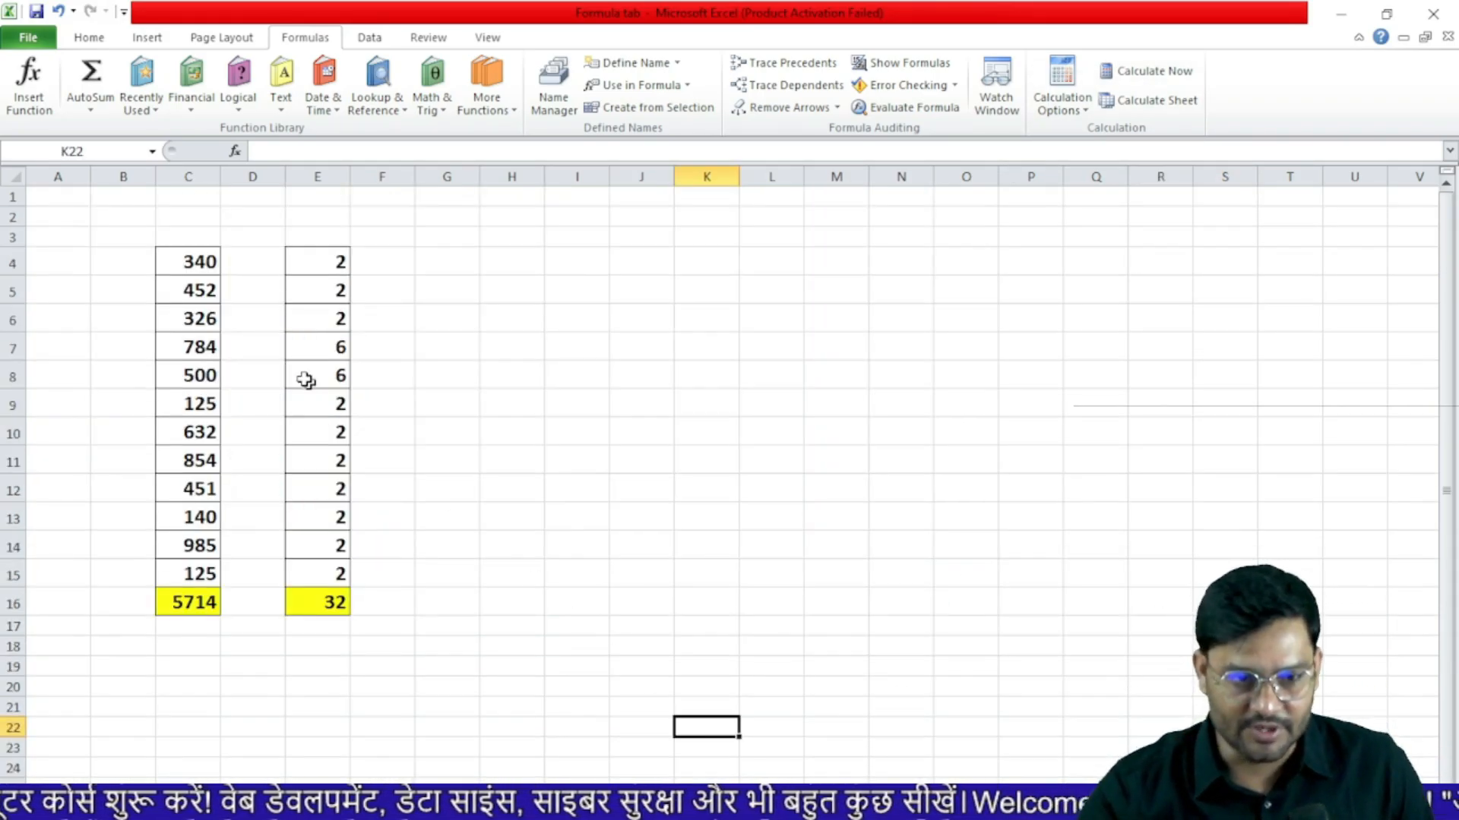
drag(177, 261, 208, 590)
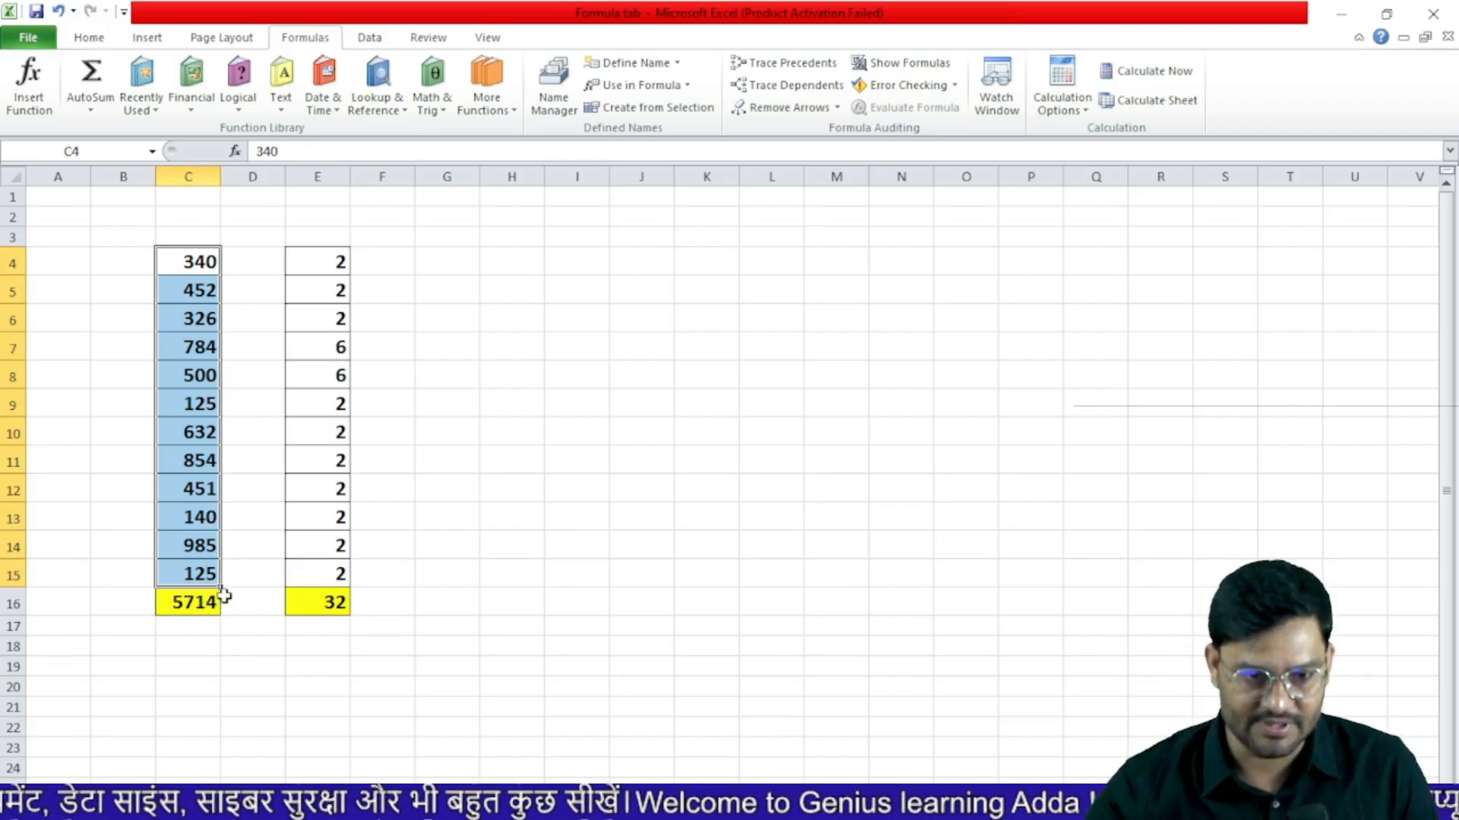
click(198, 621)
click(186, 253)
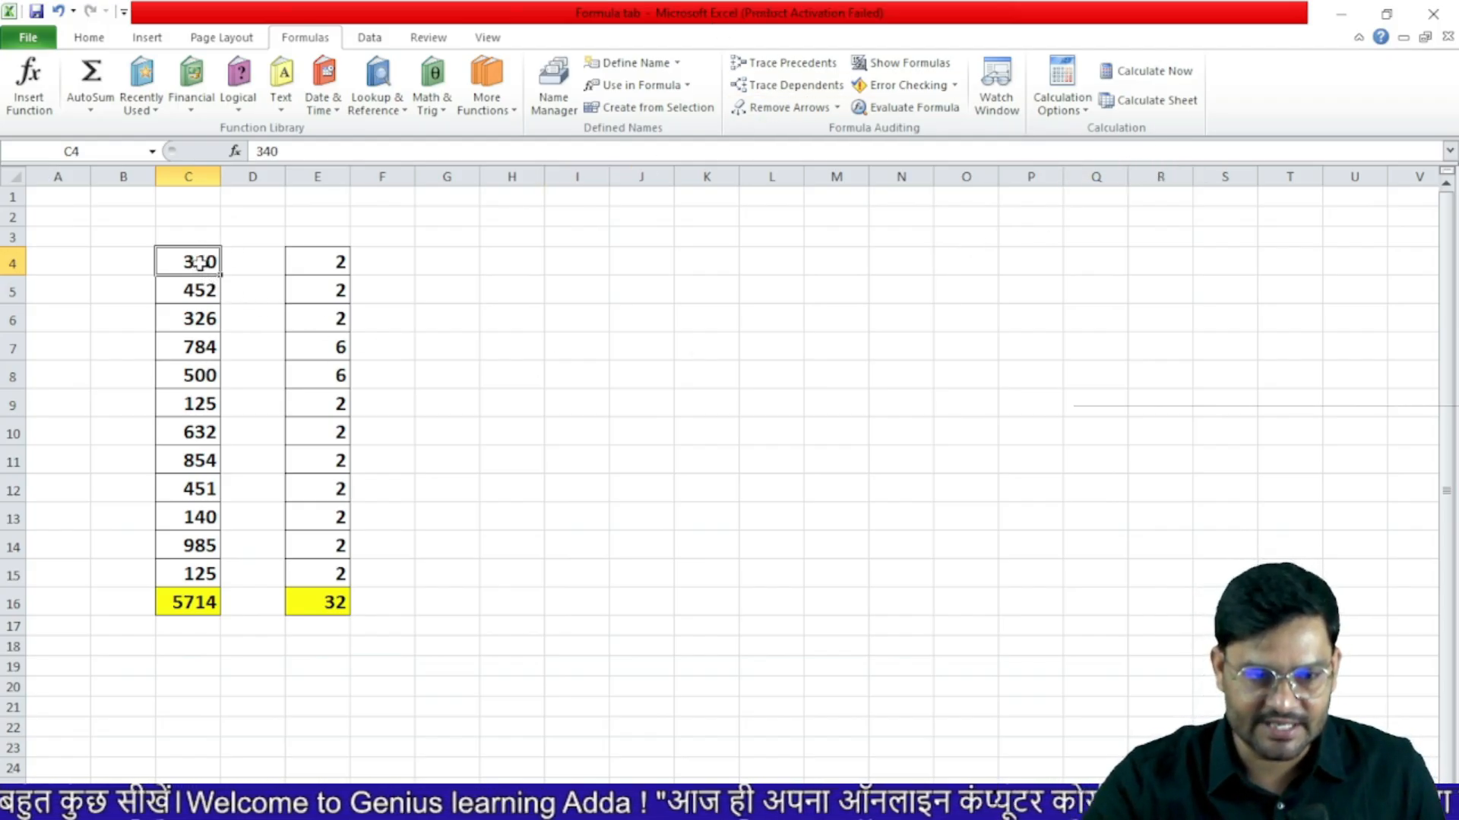
drag(199, 263, 185, 596)
key(Delete)
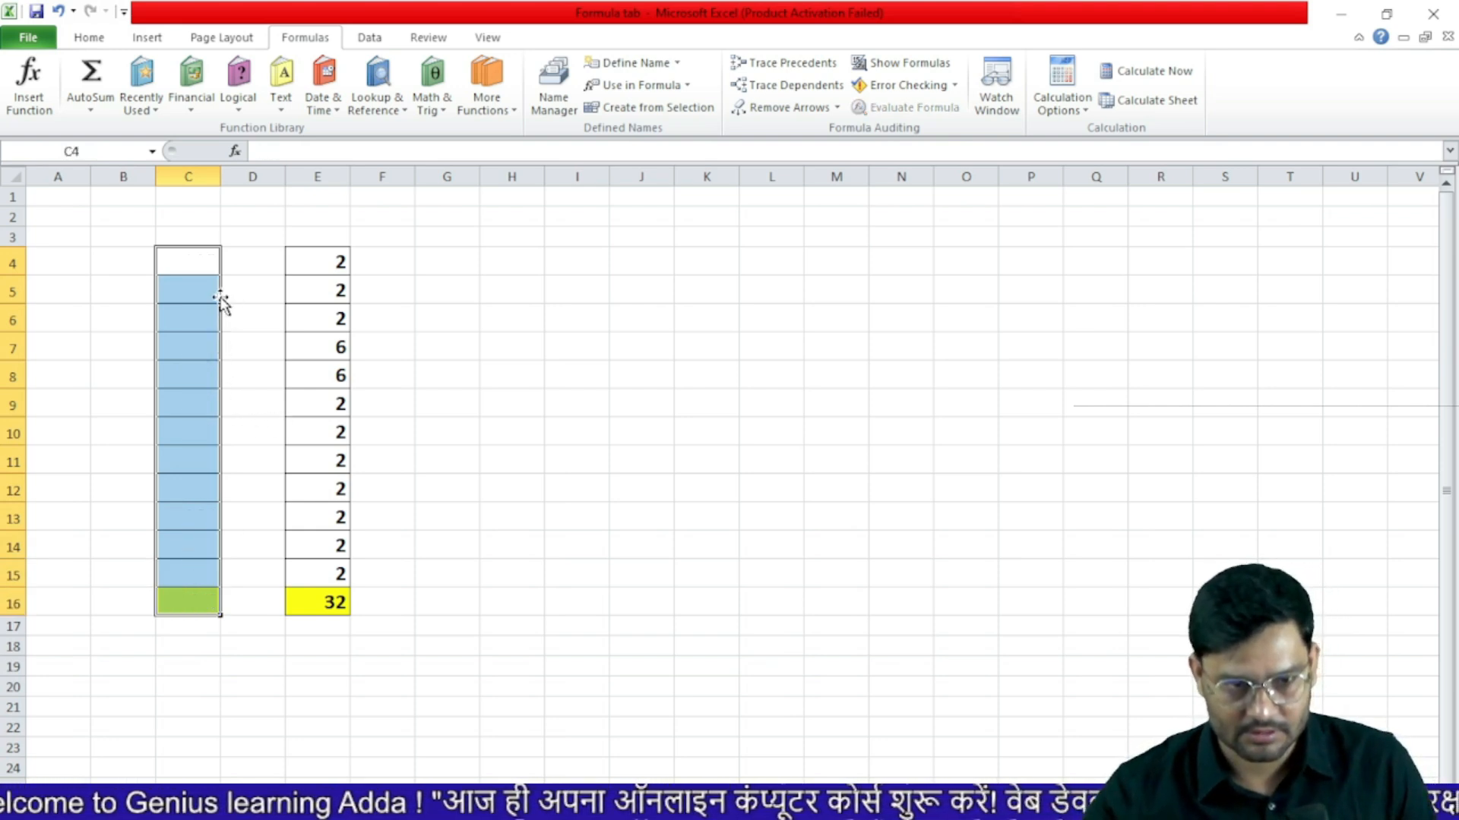
- Enter 5 in every cell of C4:C15
click(199, 274)
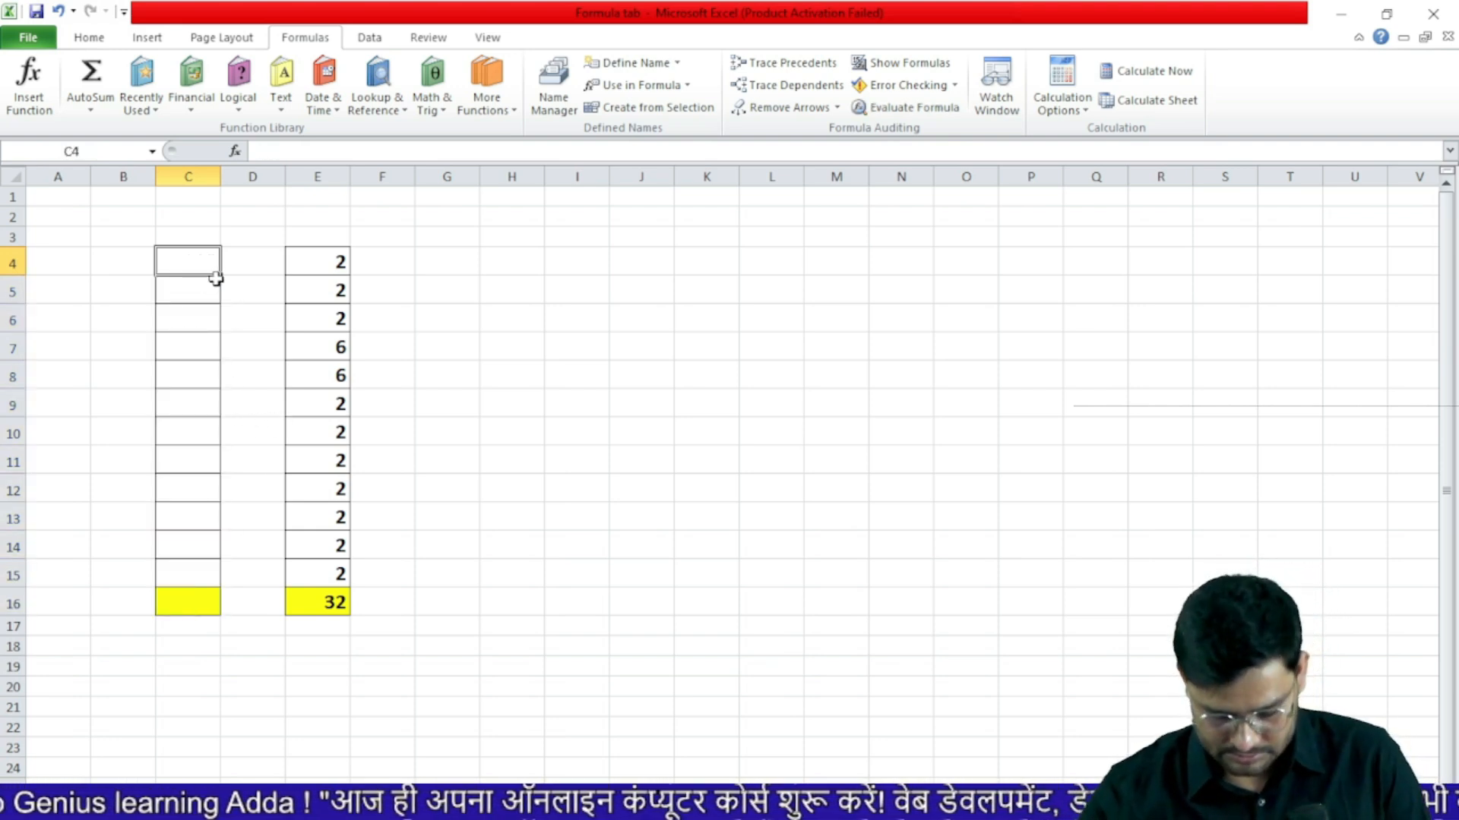
text(5)
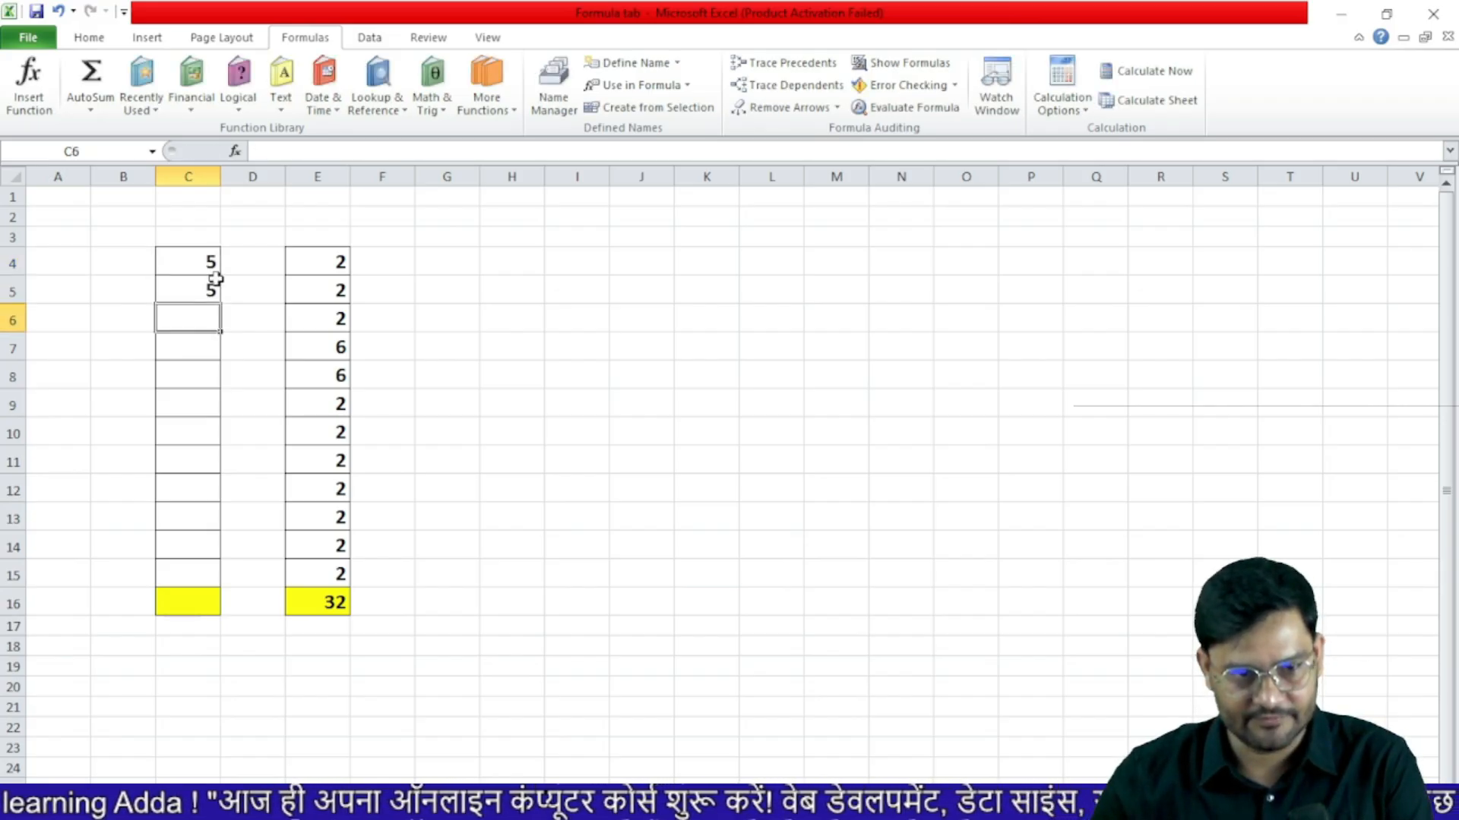
text( 5 5)
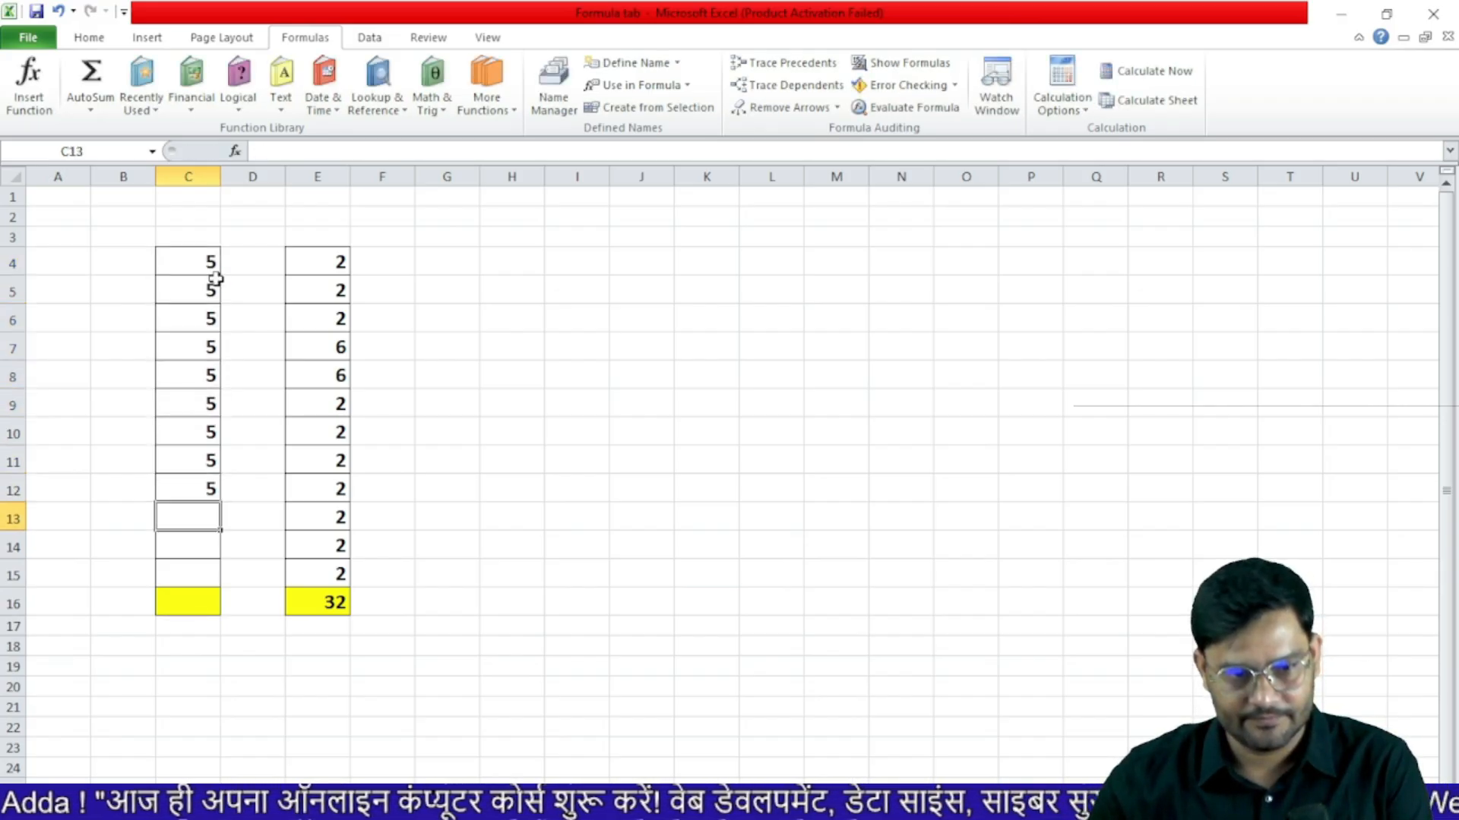
text( 5 5 5 5 5 5 5 5 5)
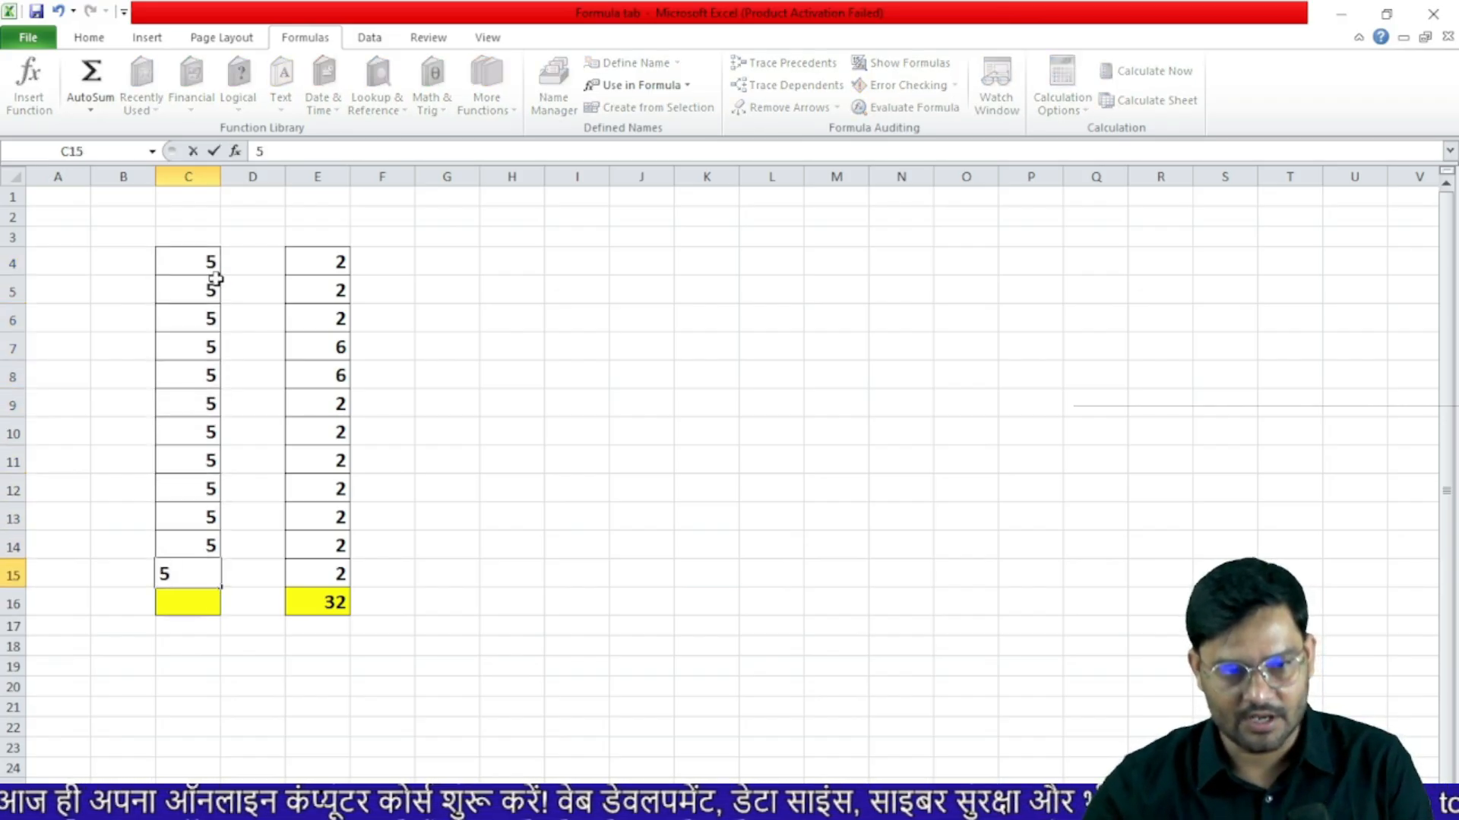
- Total the column in C16 with the formula =SUM(C4:C15)
scroll(216, 279, down, 1)
click(224, 563)
click(189, 541)
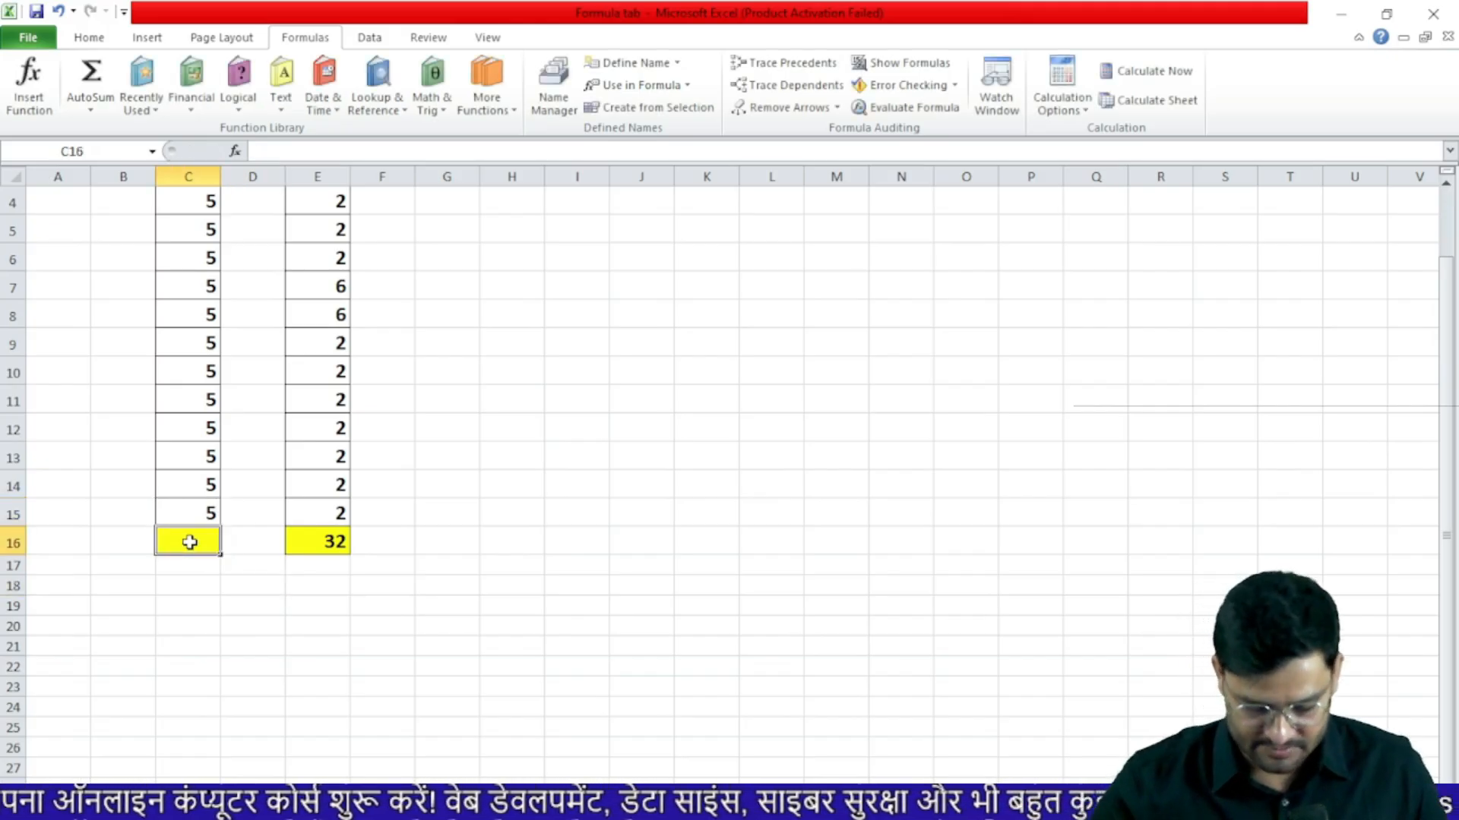
text(=sum)
key(Tab)
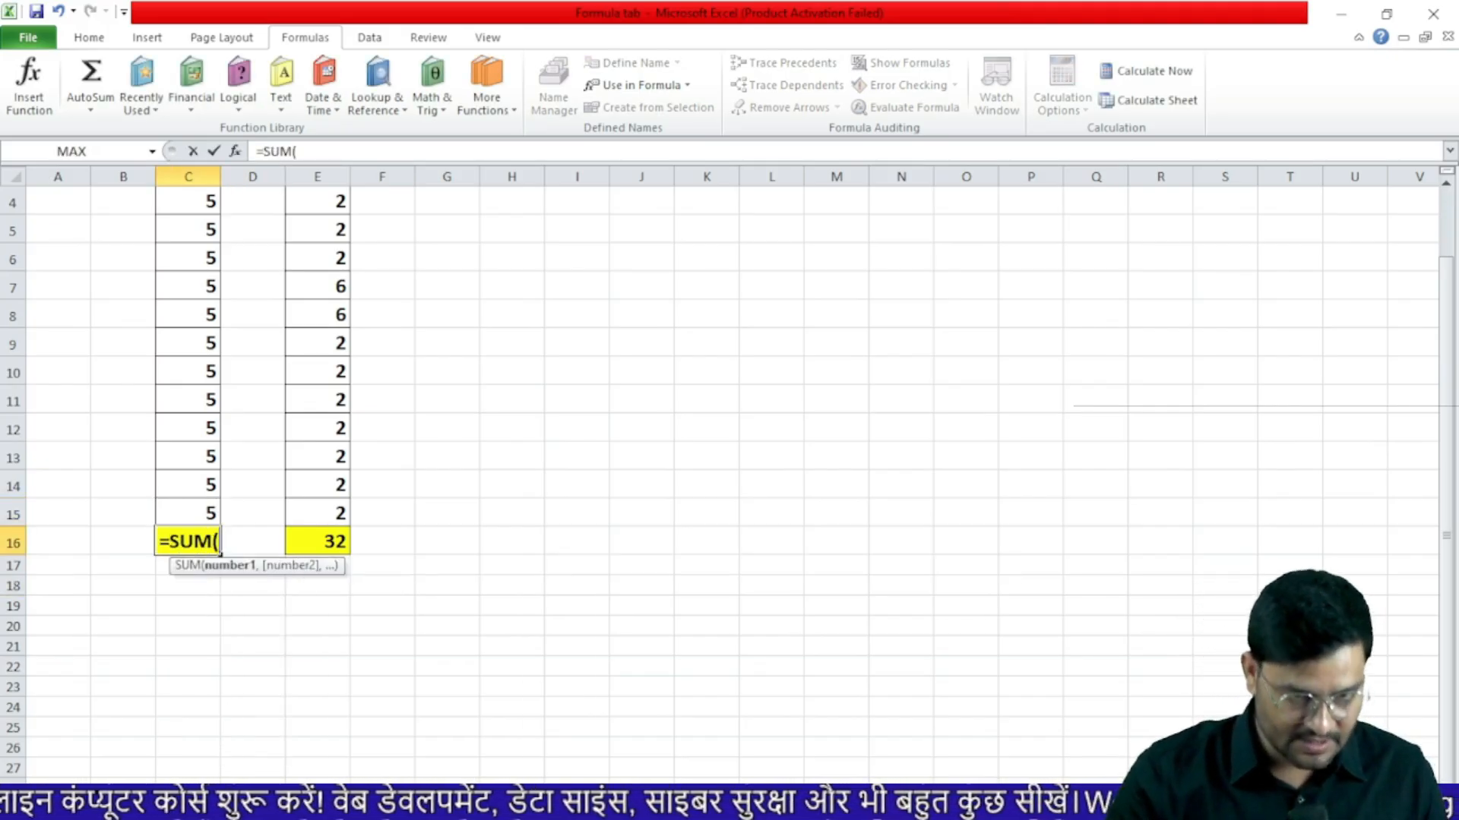
scroll(212, 378, up, 1)
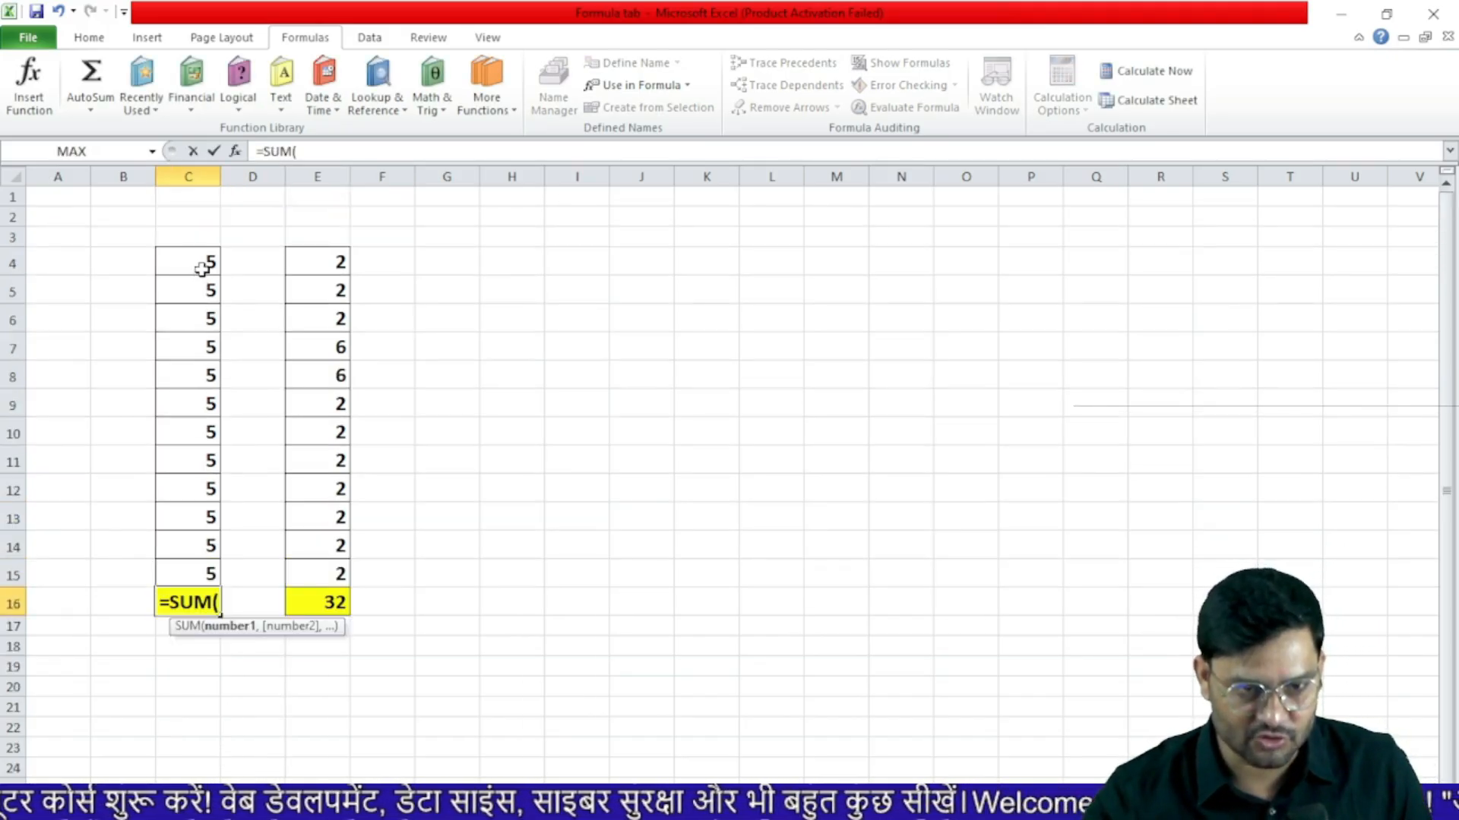
drag(201, 269, 196, 571)
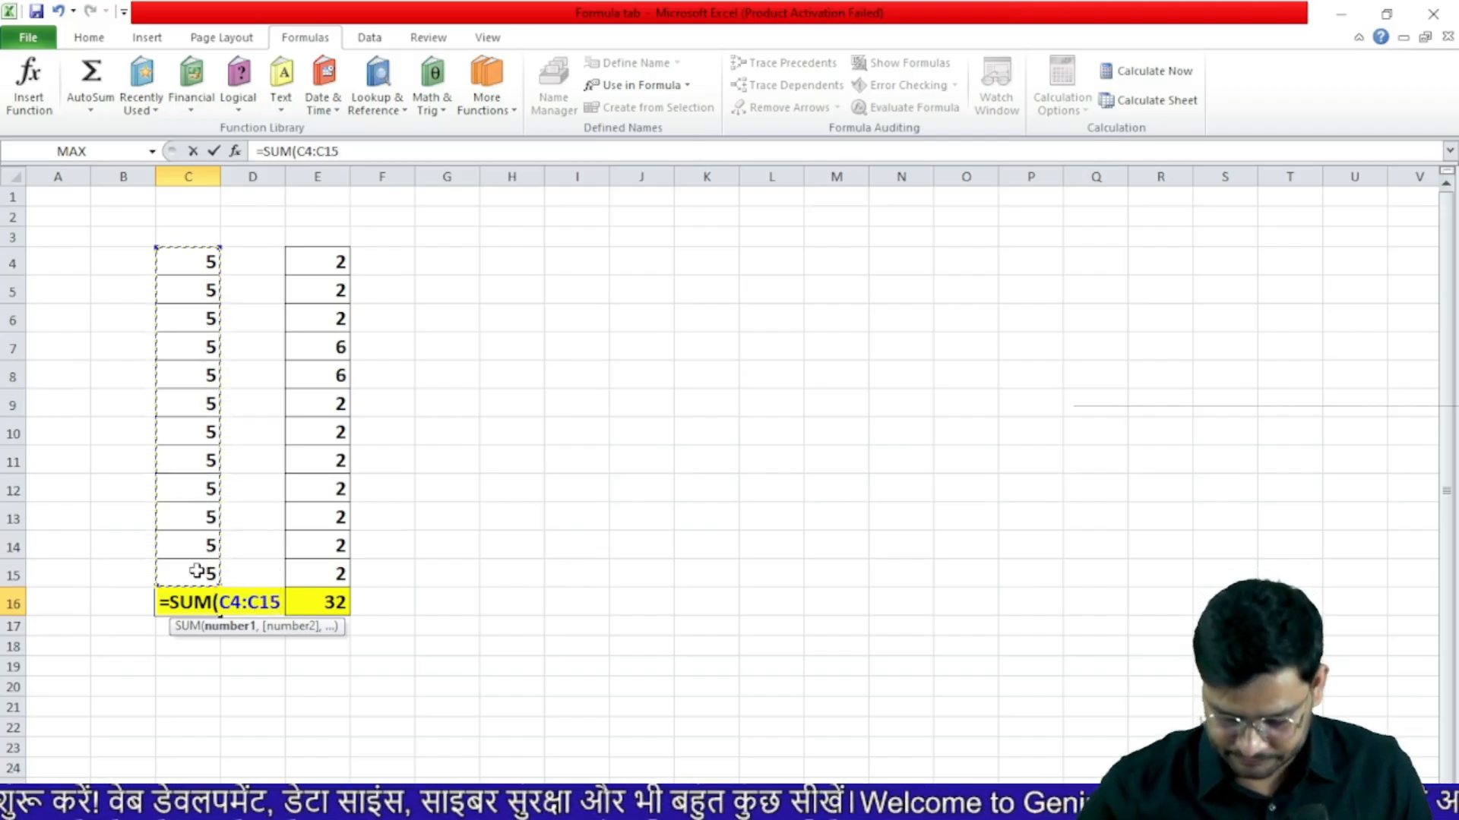
key(Return)
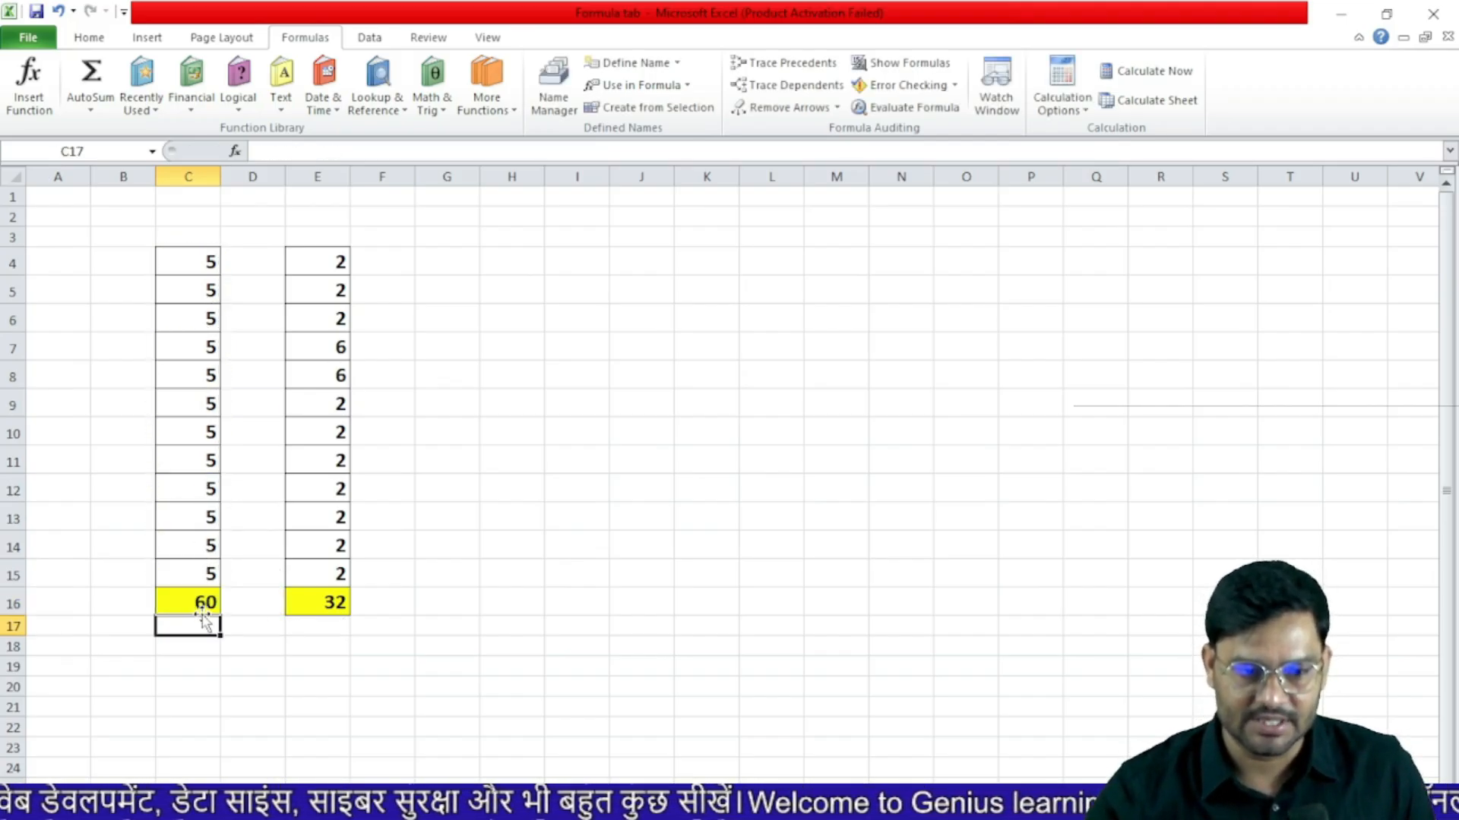
- Change C4 to 10 and set the calculation option to Manual
click(199, 263)
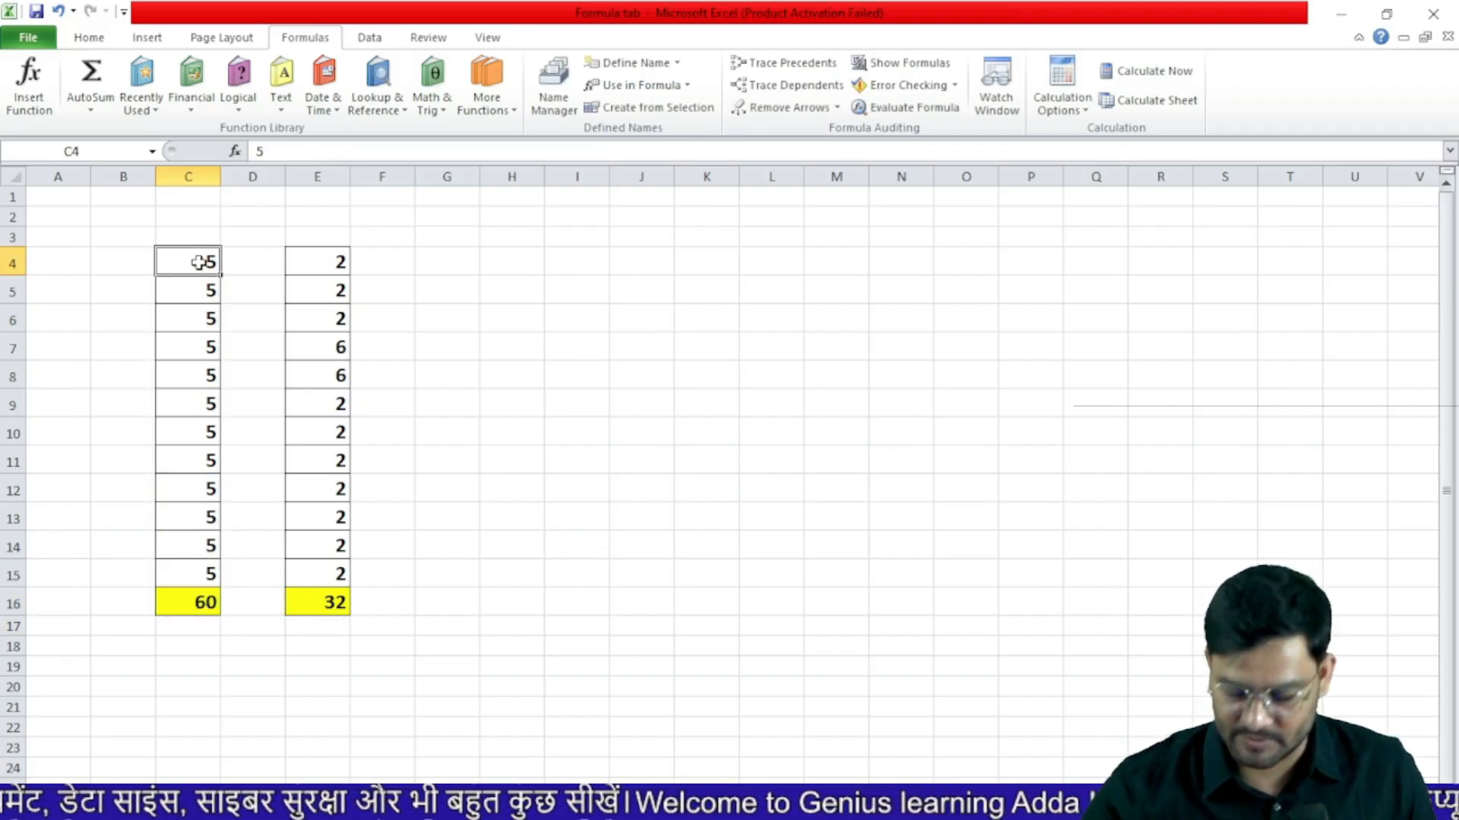
text(10)
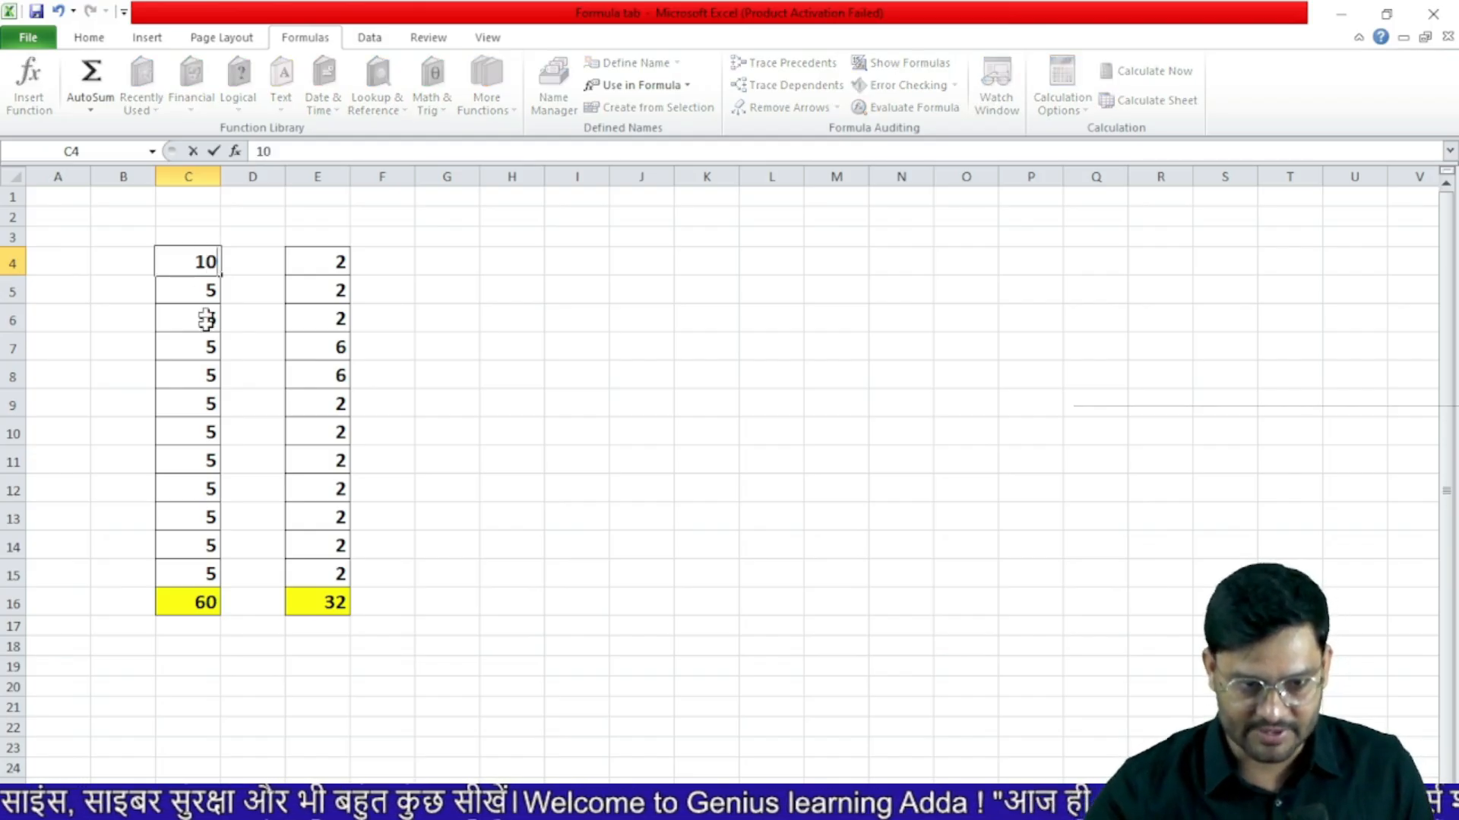
key(Return)
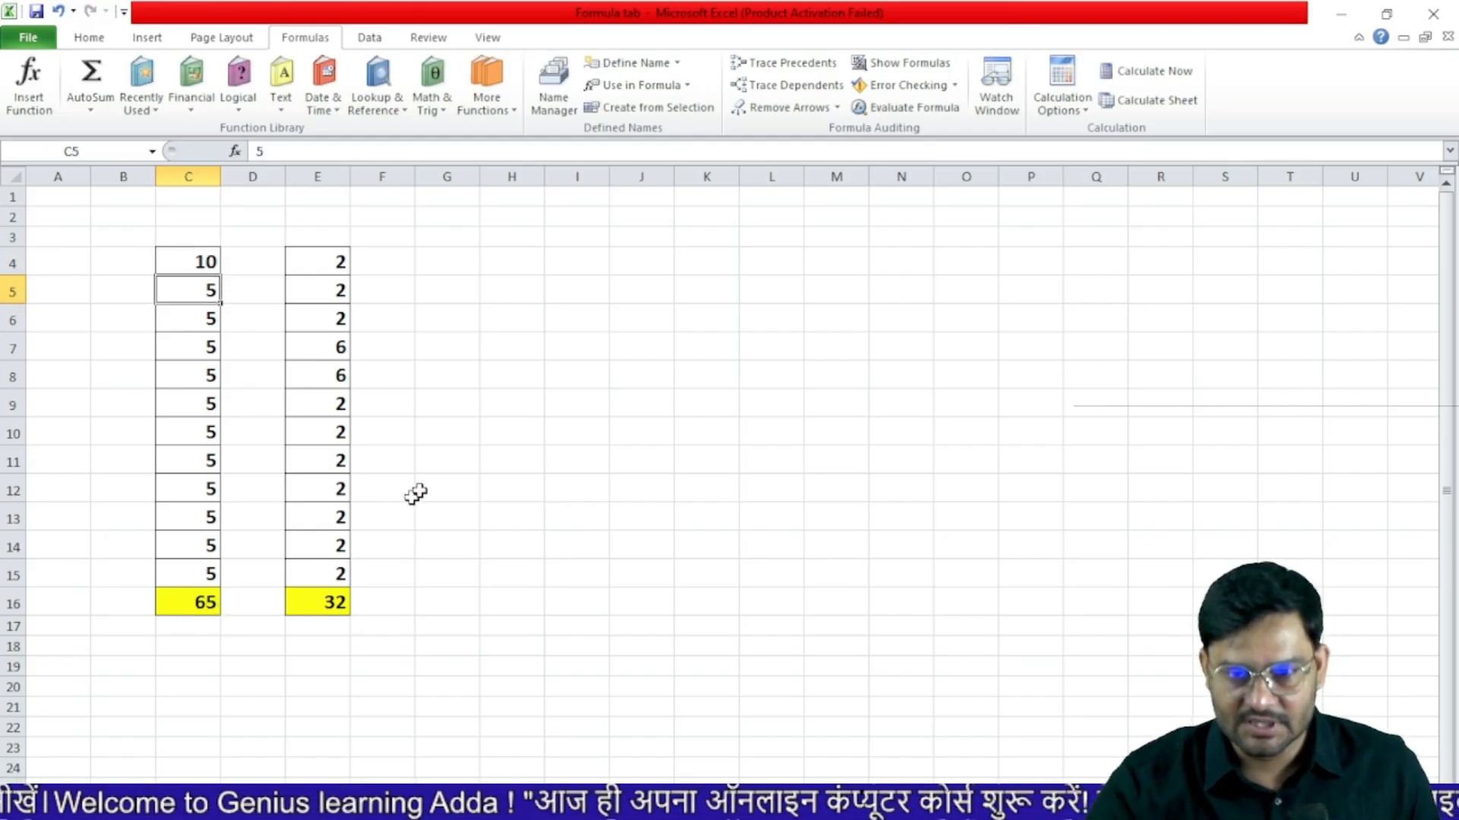
click(1085, 99)
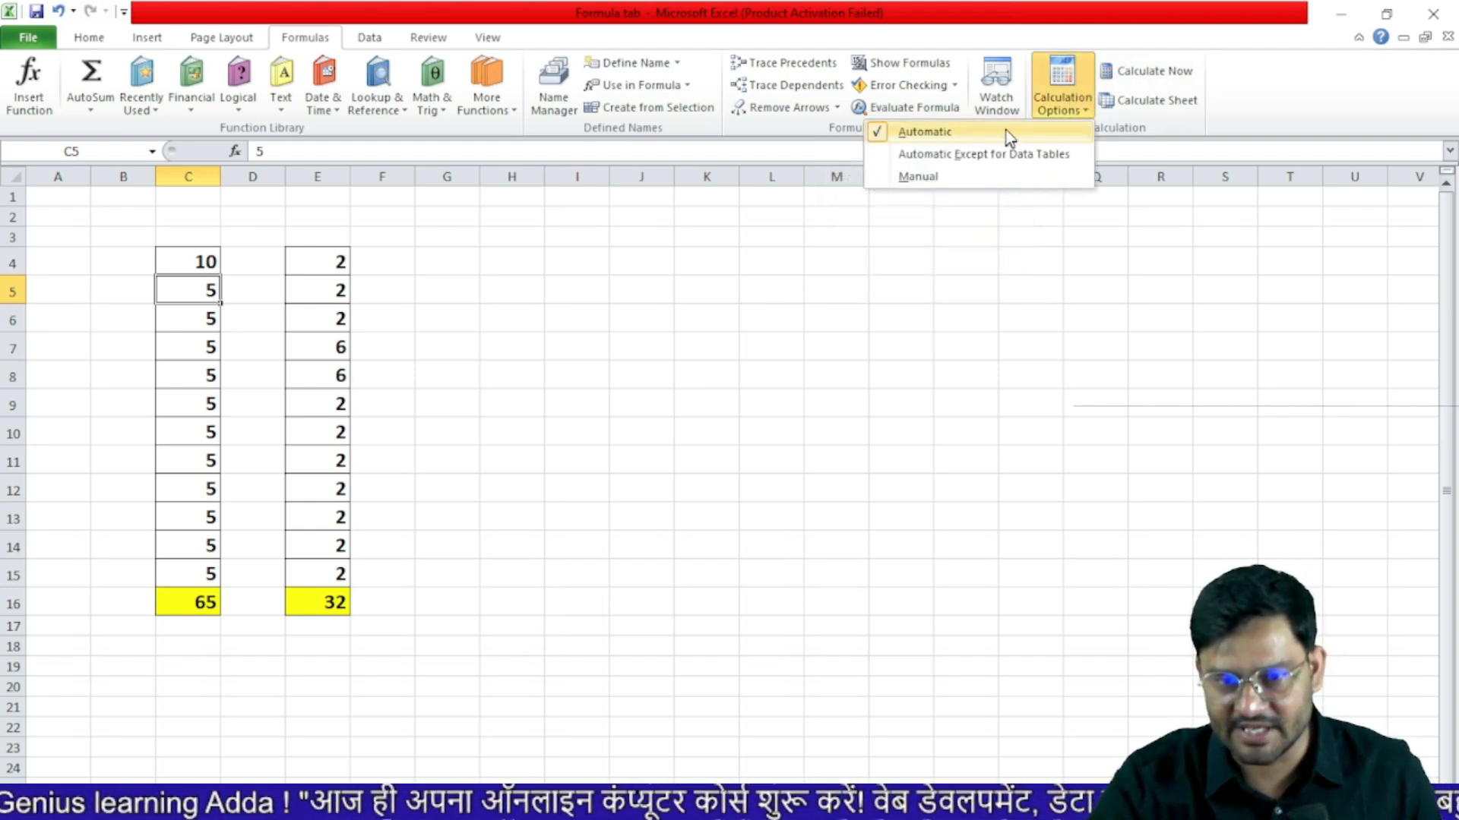
click(918, 176)
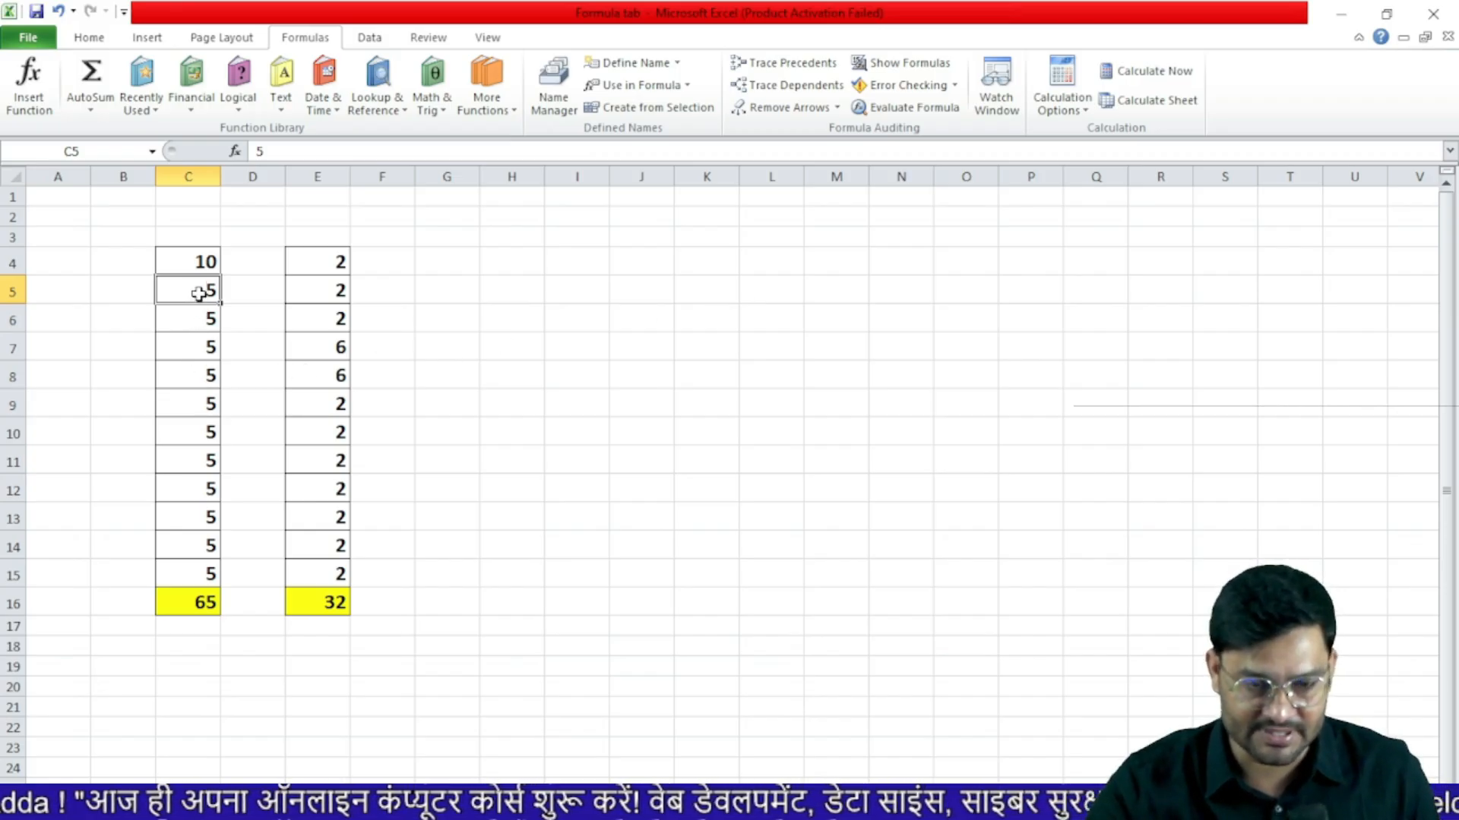
- Change C5 to 10 and recalculate the sheet to update the total in C16
text(10)
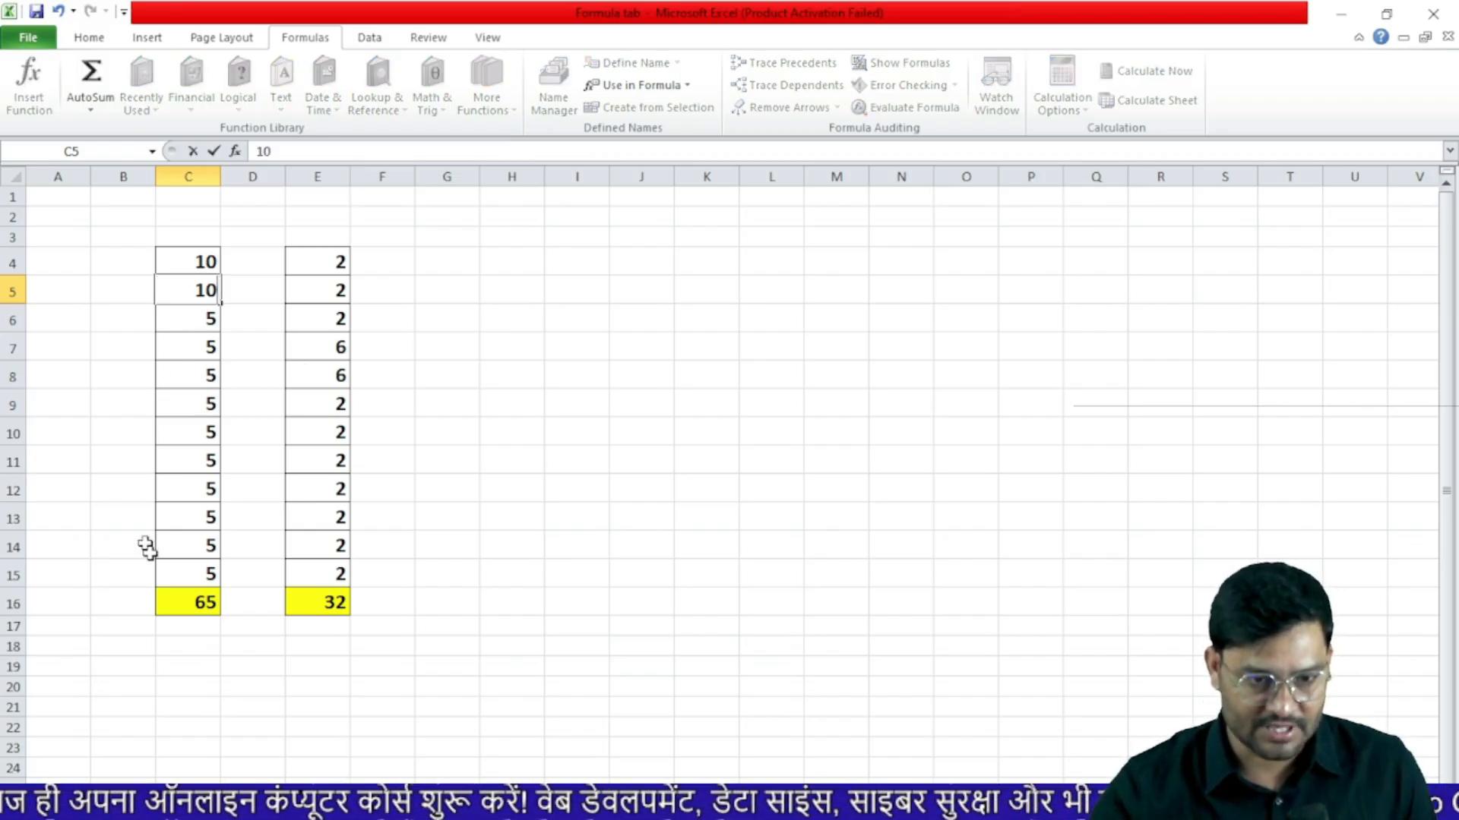
key(Return)
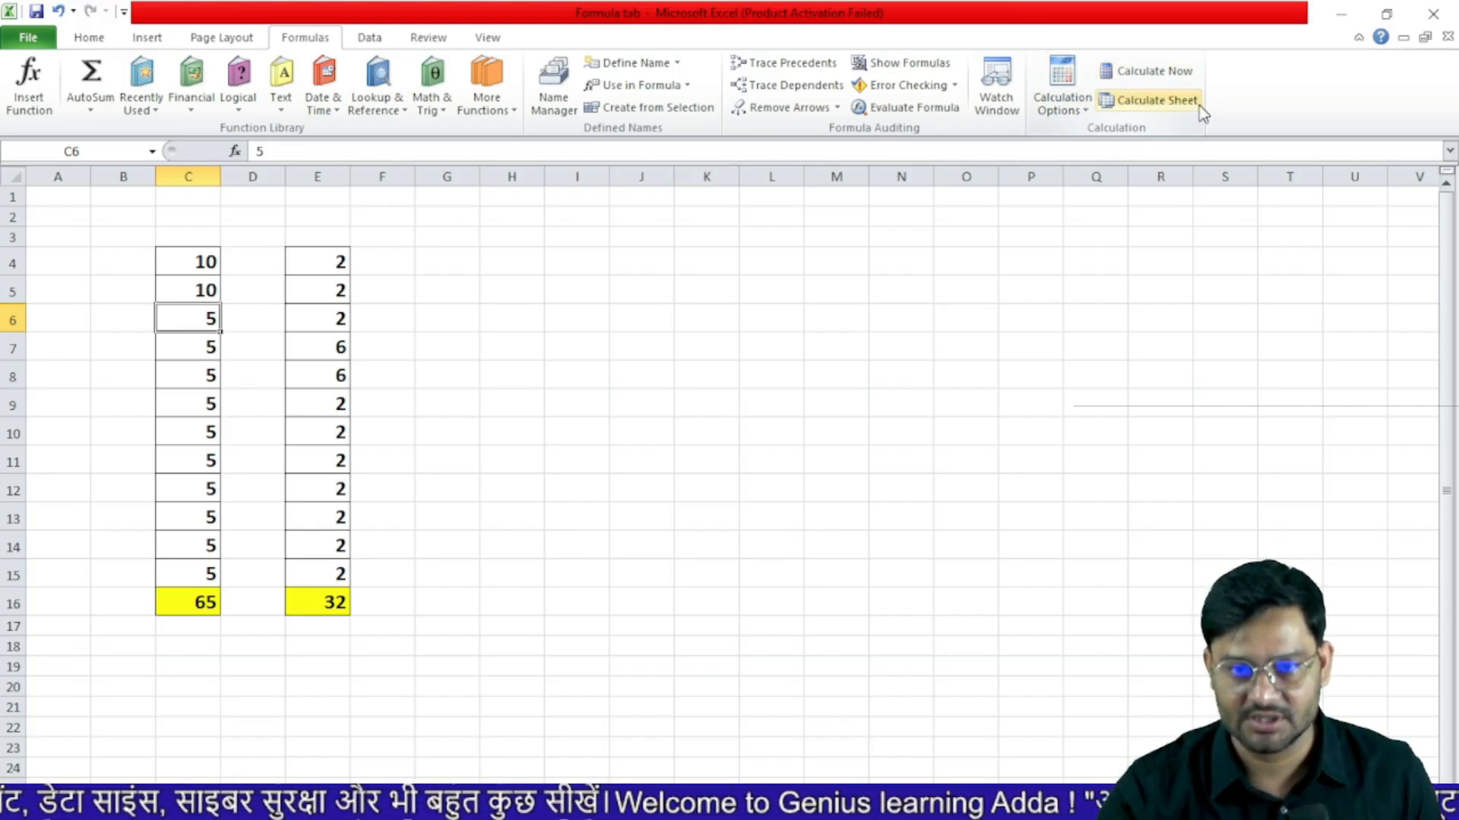
click(205, 603)
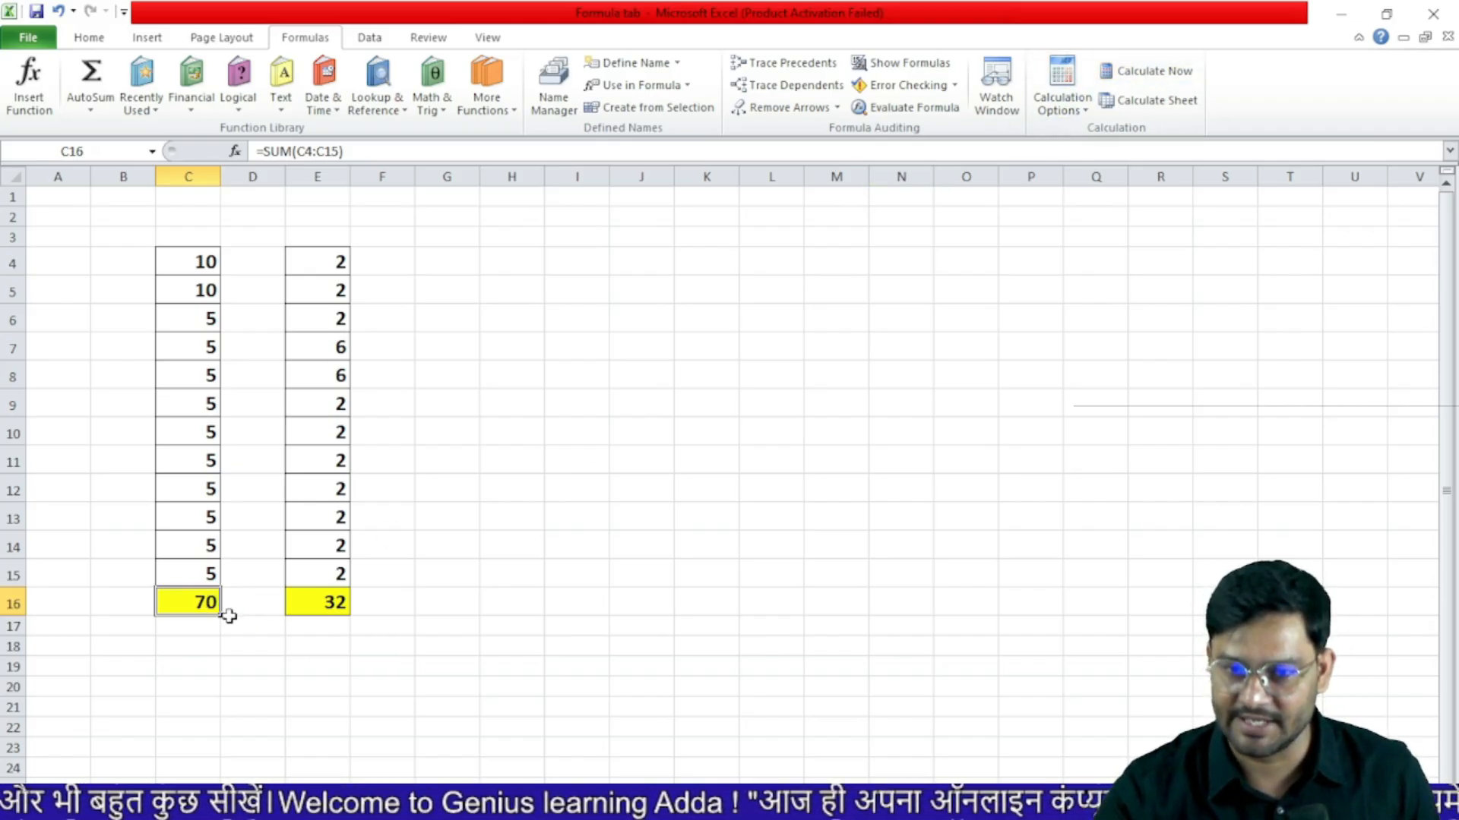
- Change C6 to 10 and recalculate the sheet manually
click(198, 320)
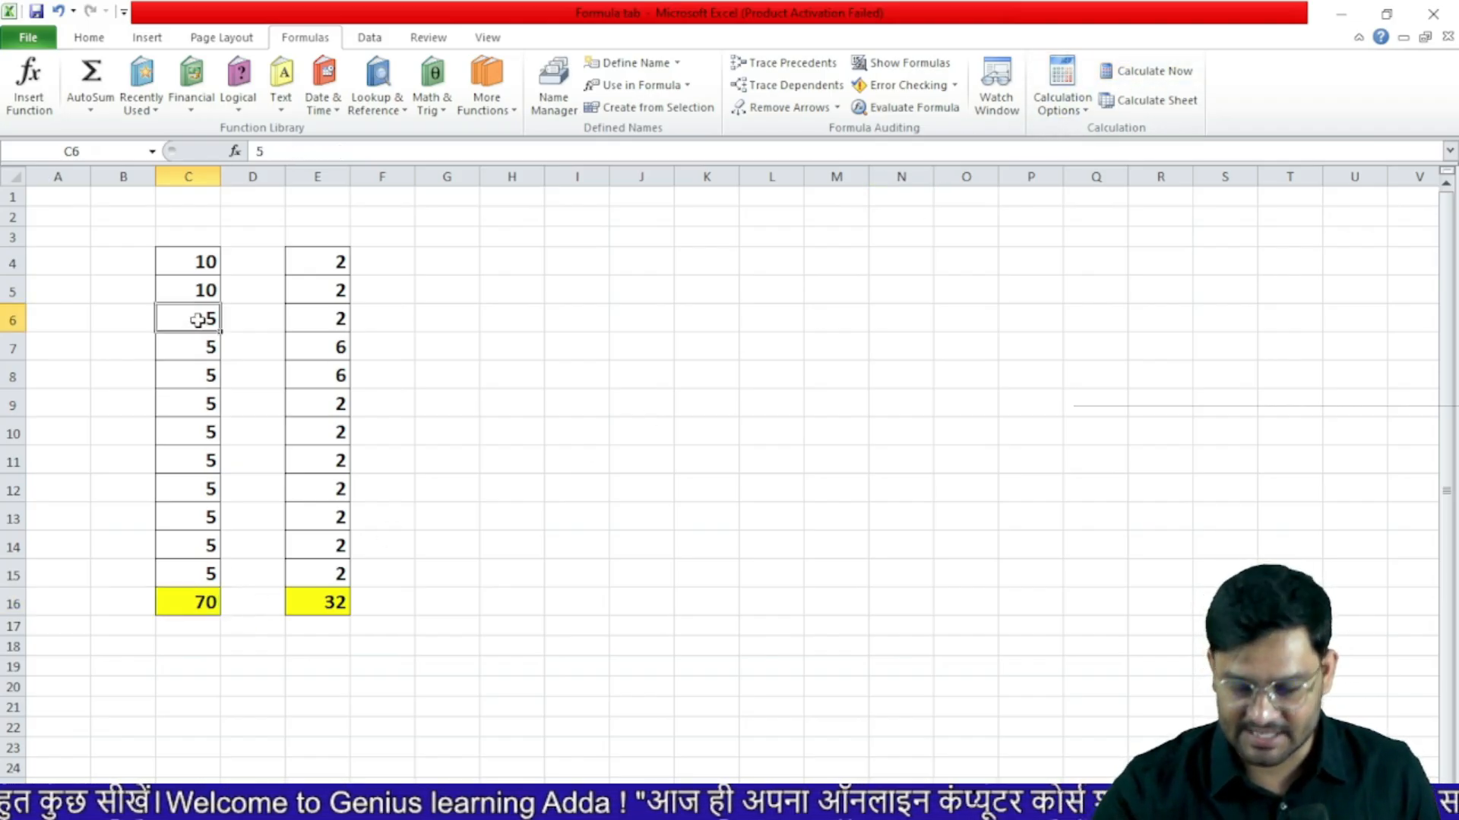
text(10)
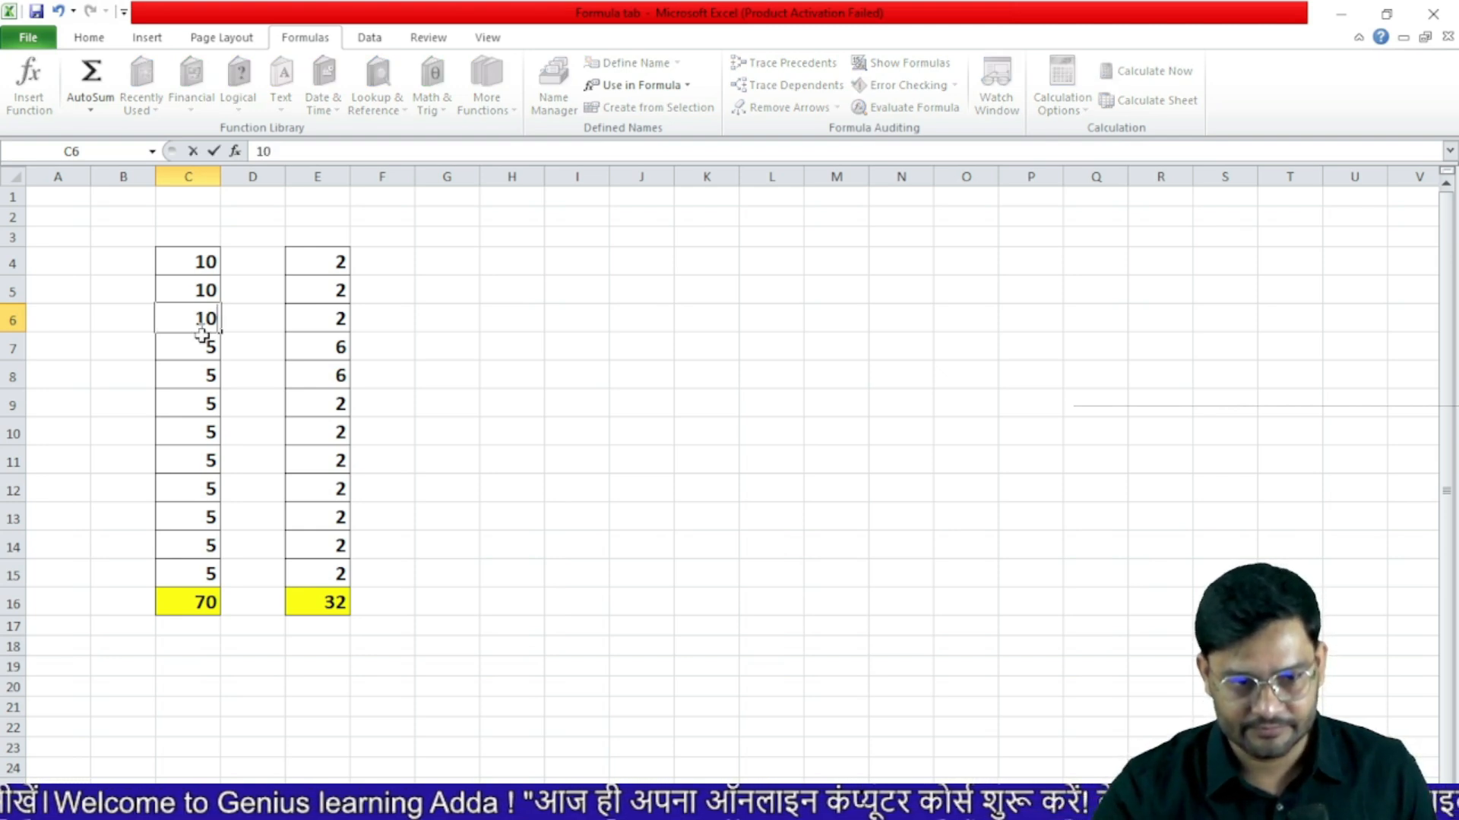
click(234, 403)
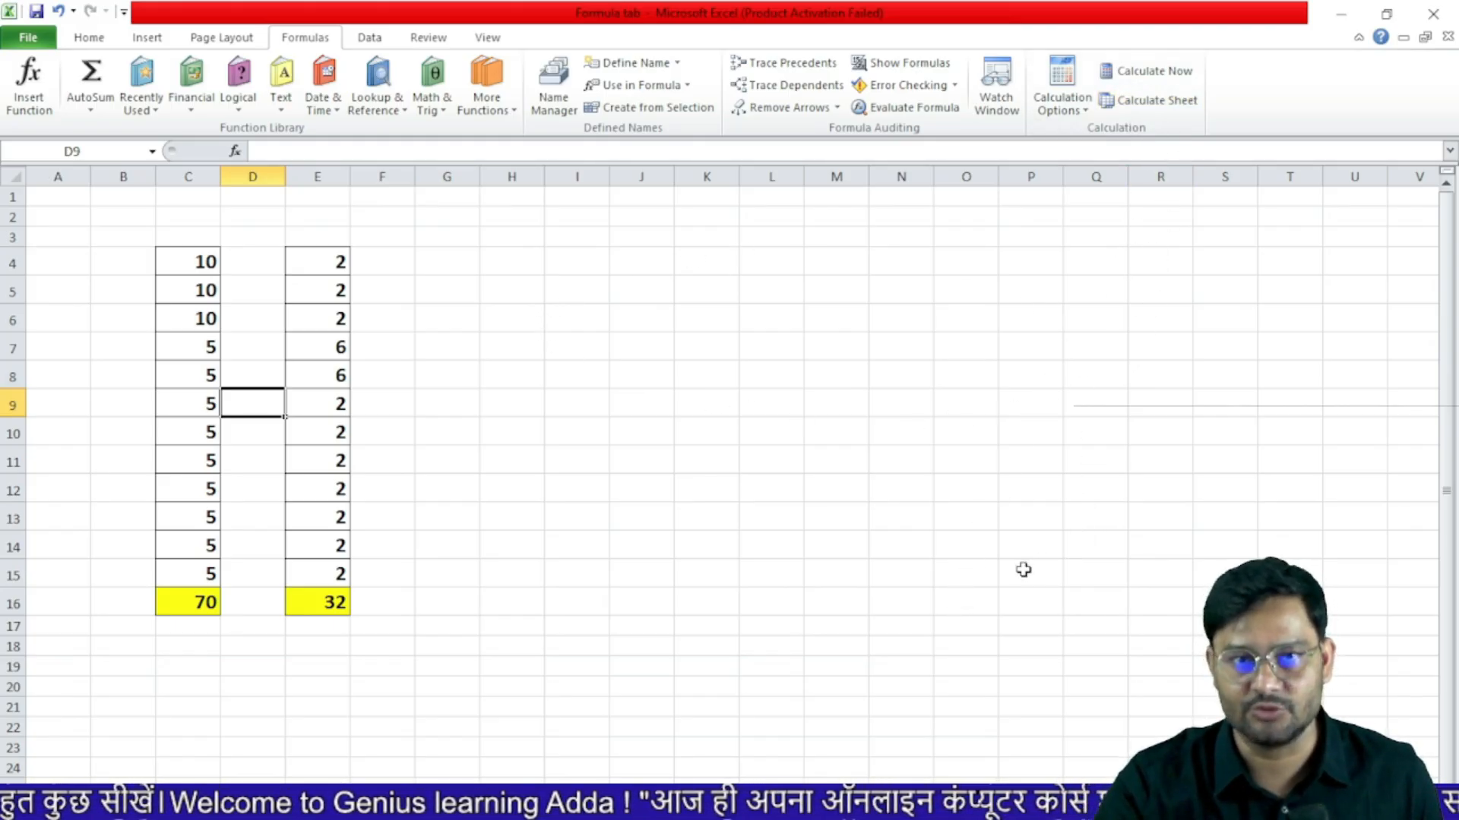
click(1167, 109)
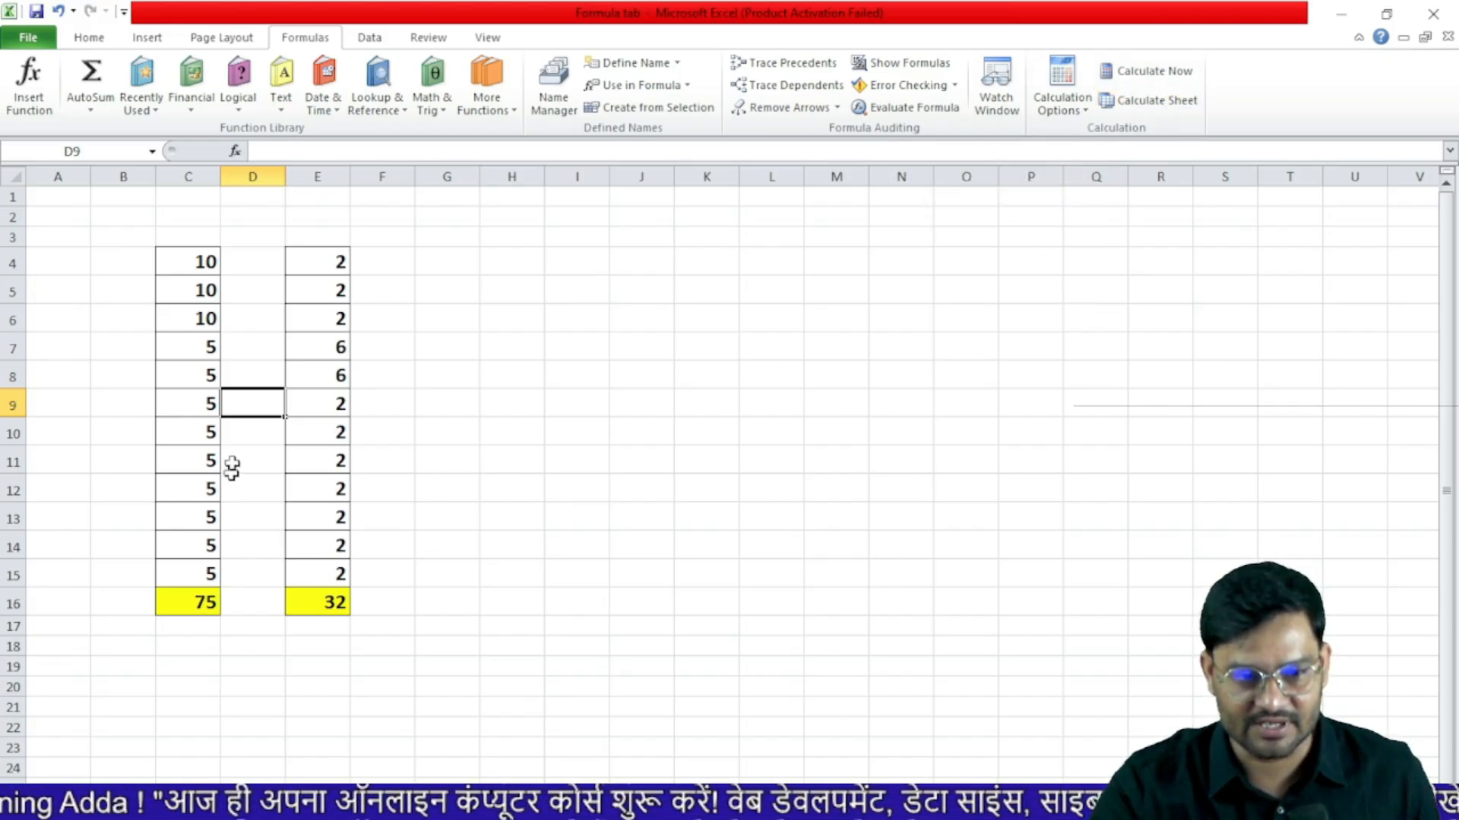
- Change C9 to 10 and recalculate the sheet so C16 reflects the new value
click(201, 393)
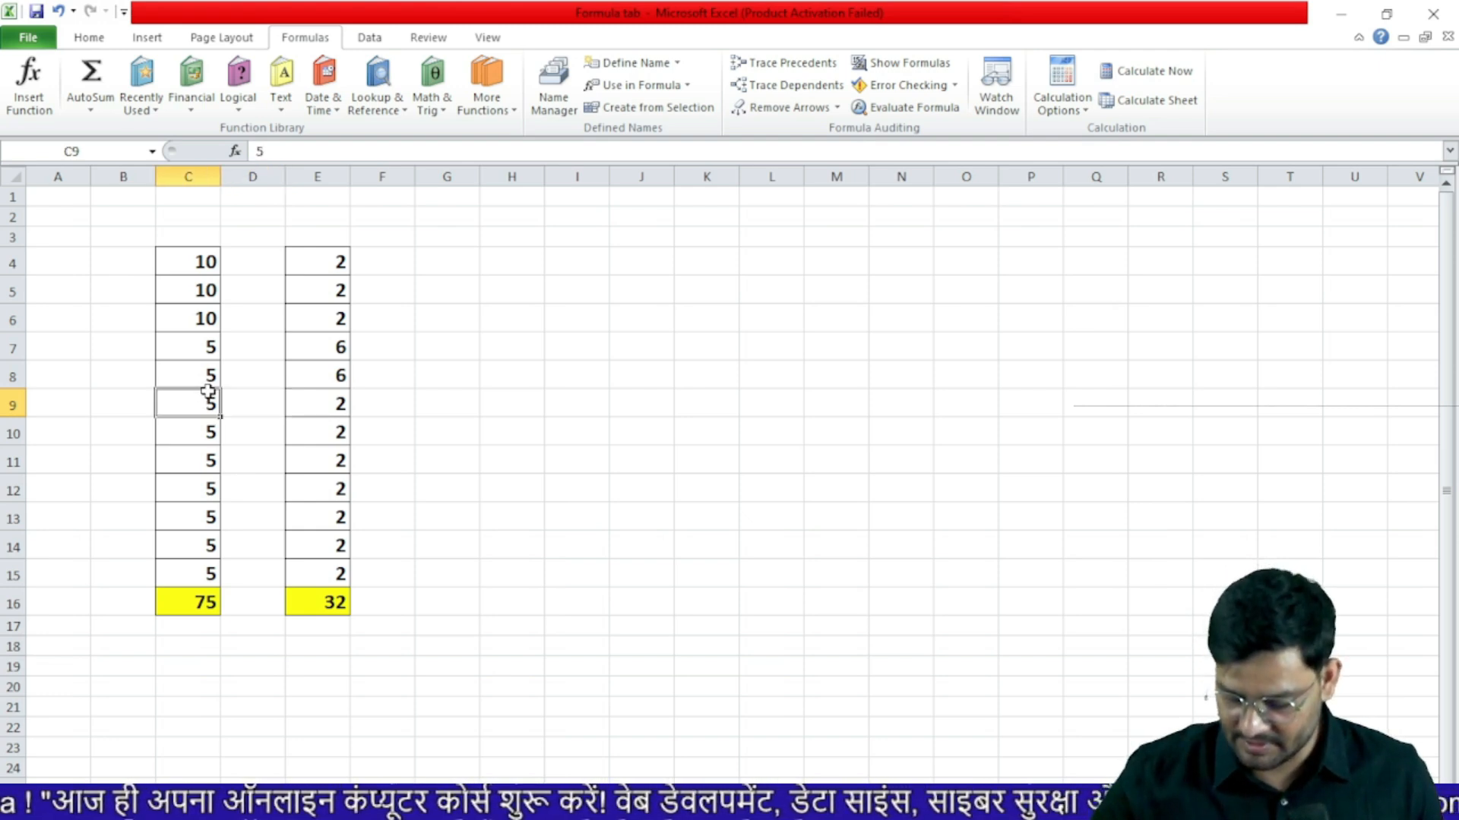
text(10)
click(530, 448)
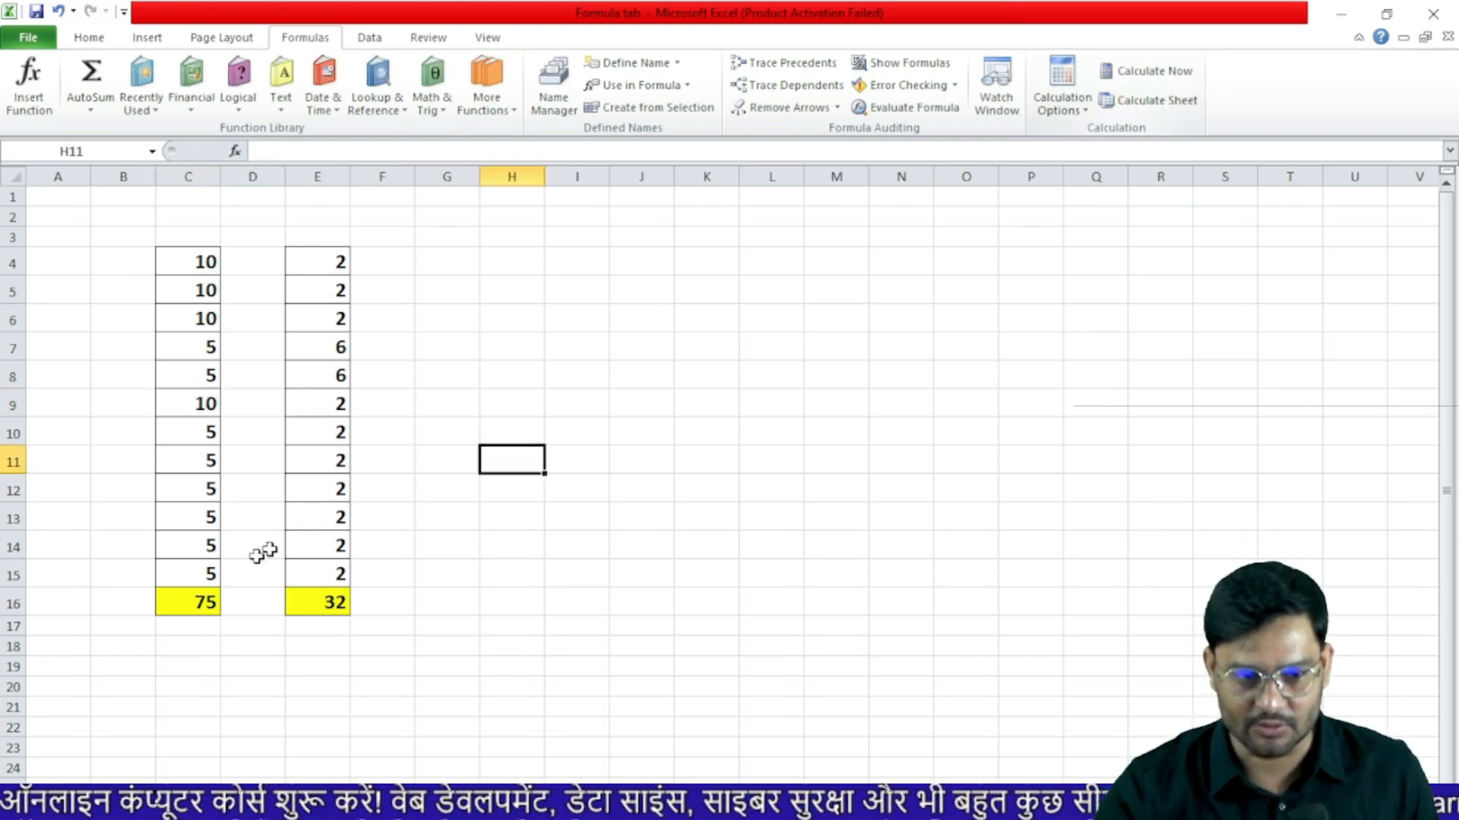
click(1154, 103)
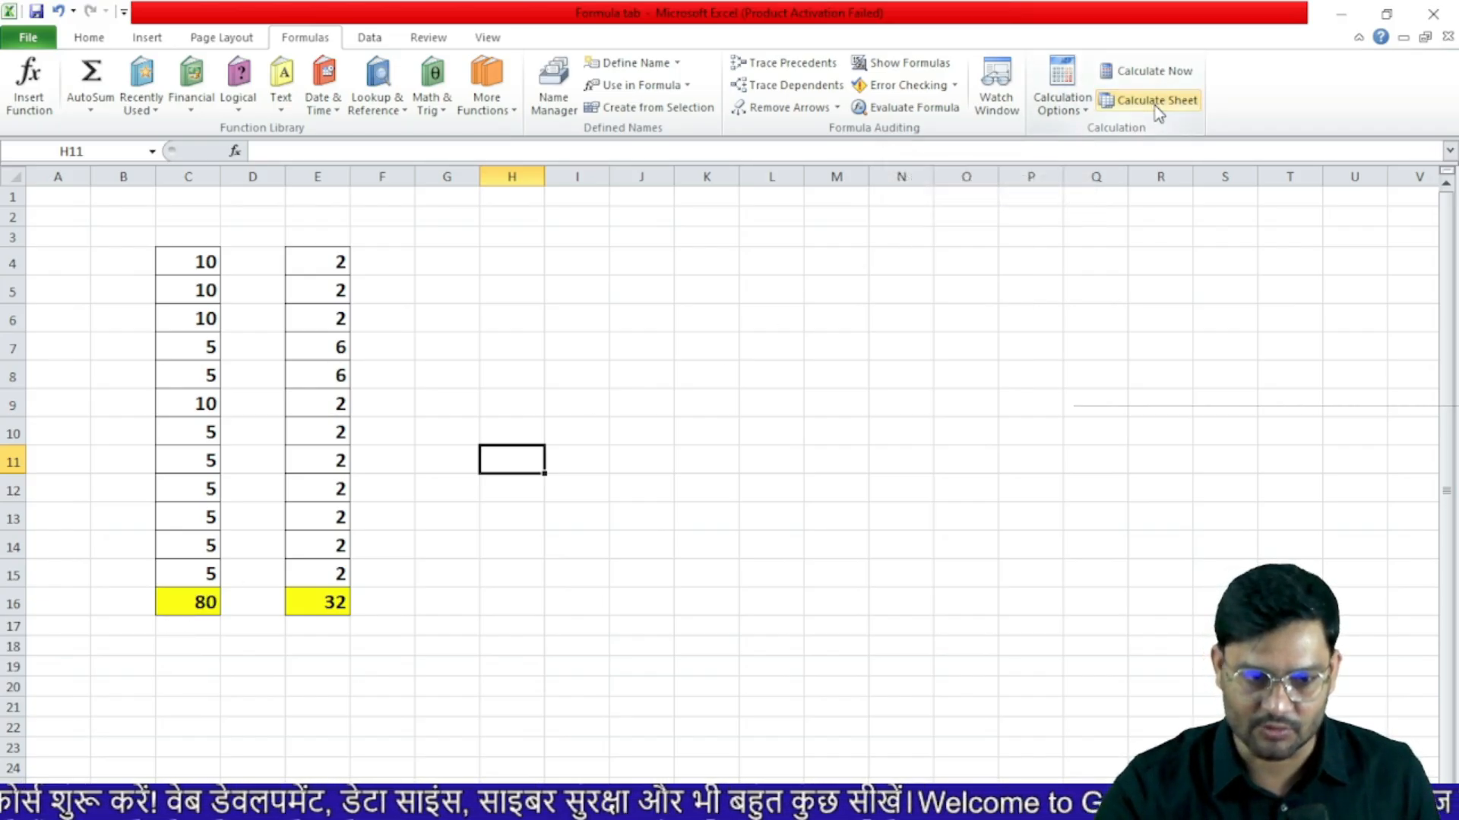